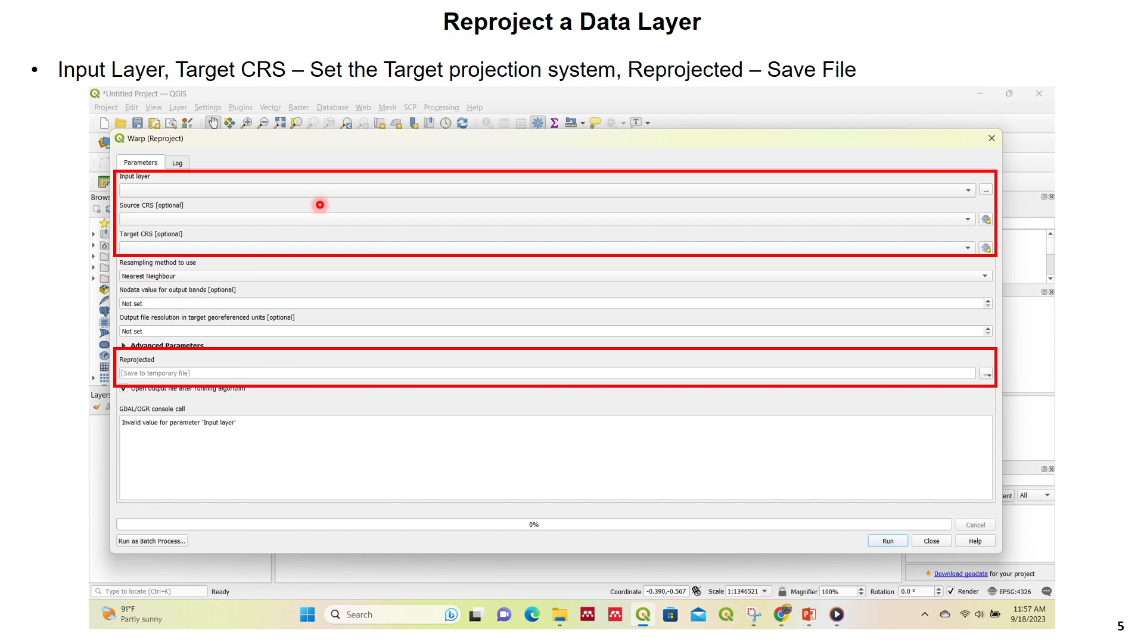
Advance through the remaining layer reprojection slides, then end the slide show and keep the ink annotations
key("Right")
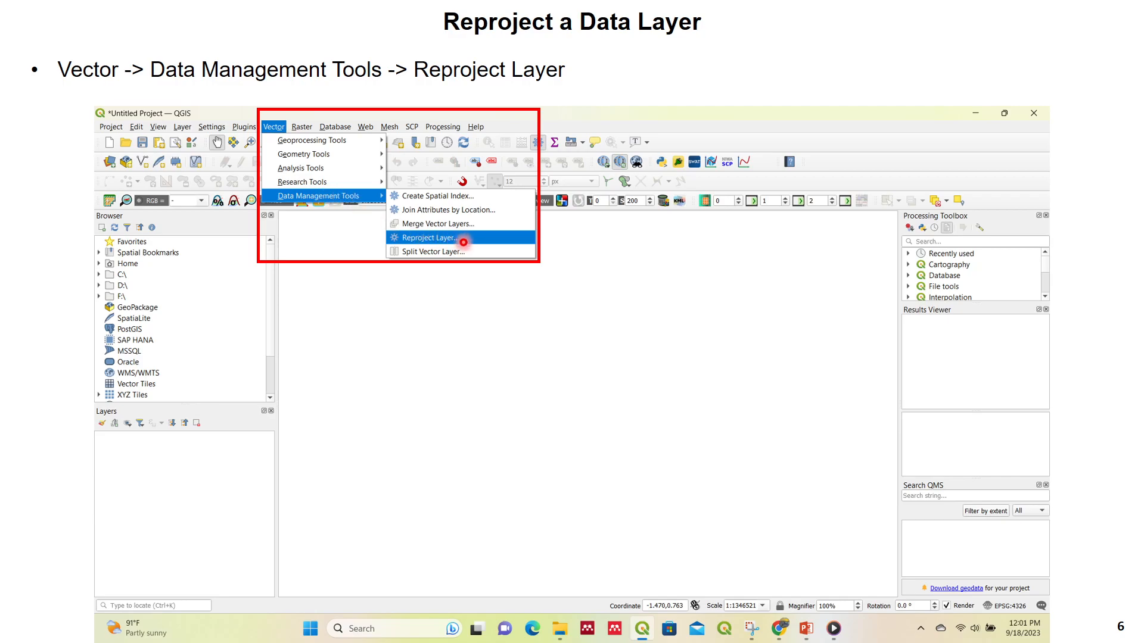
key("Right")
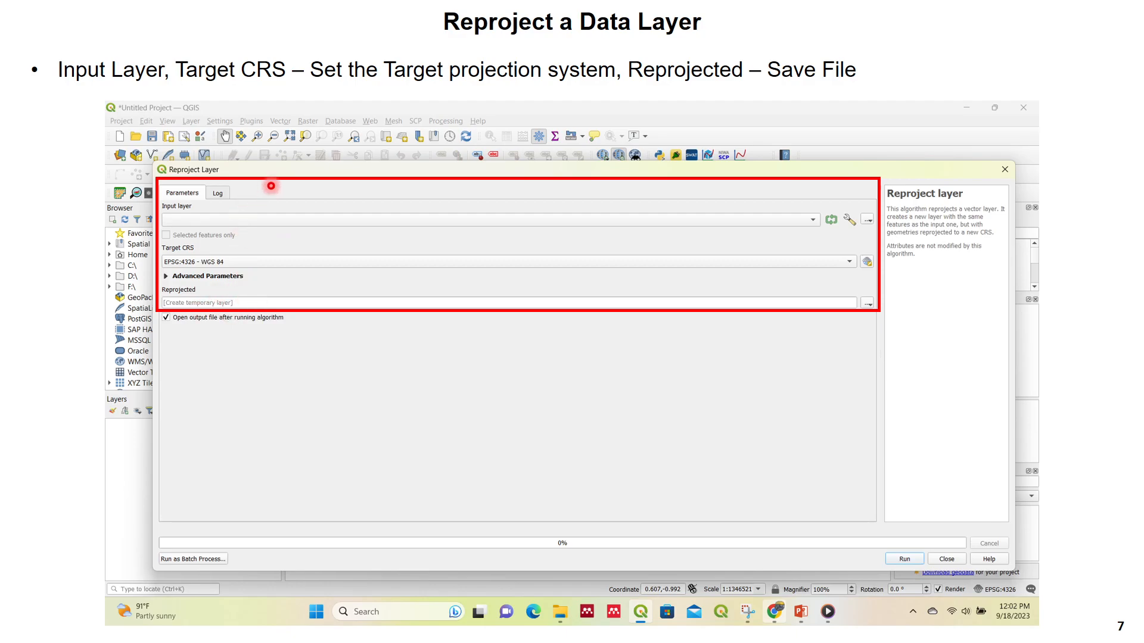
key("Escape")
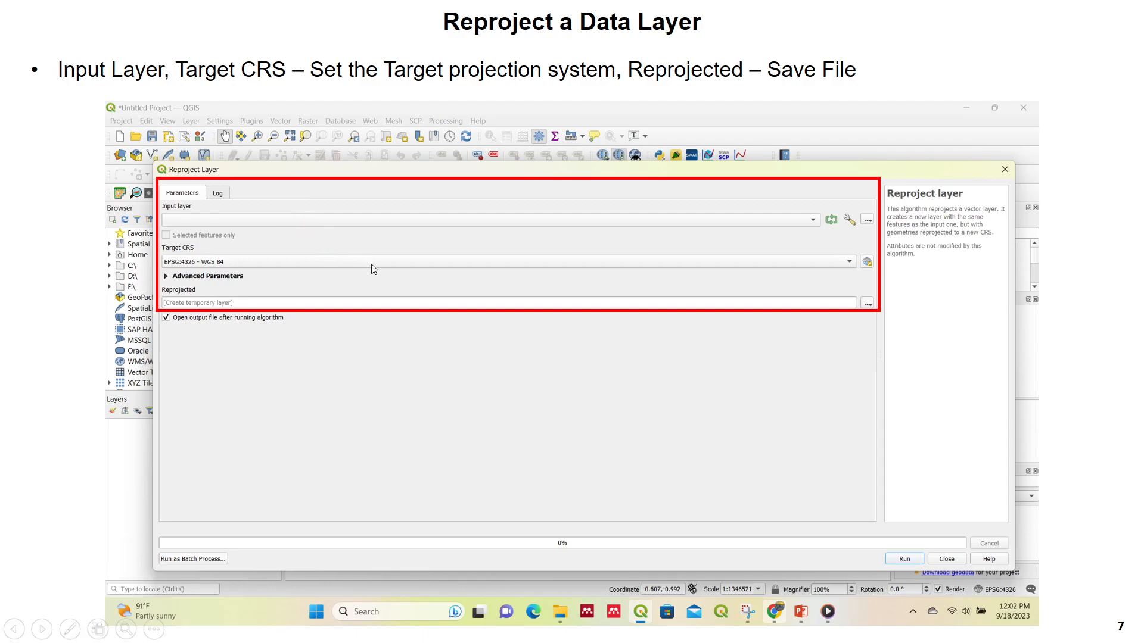
key("Escape")
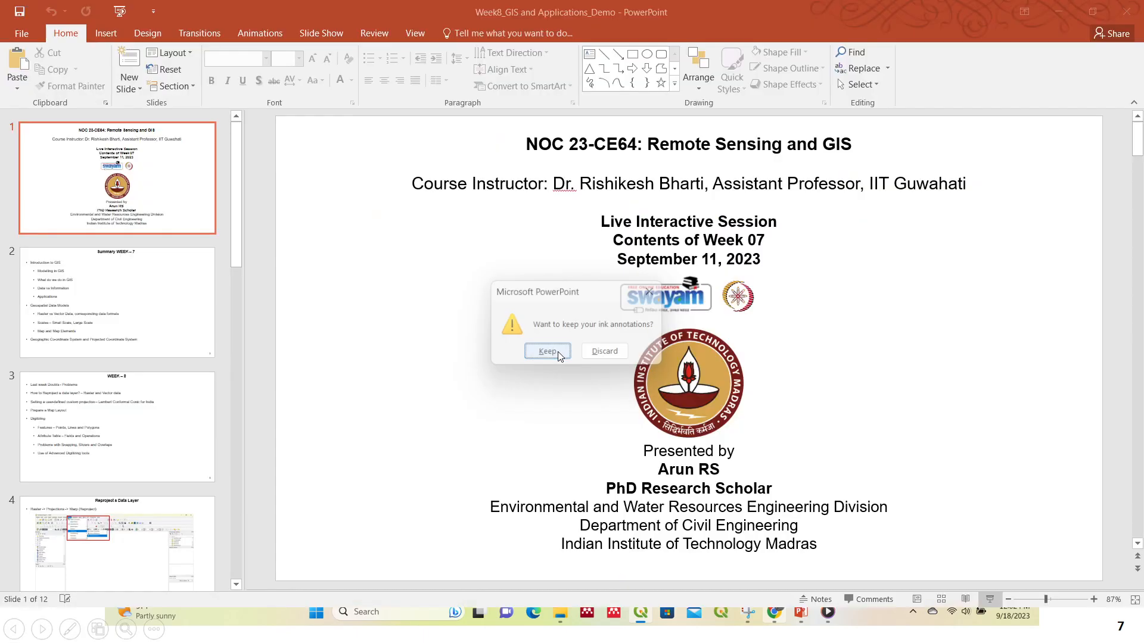
left_click(547, 353)
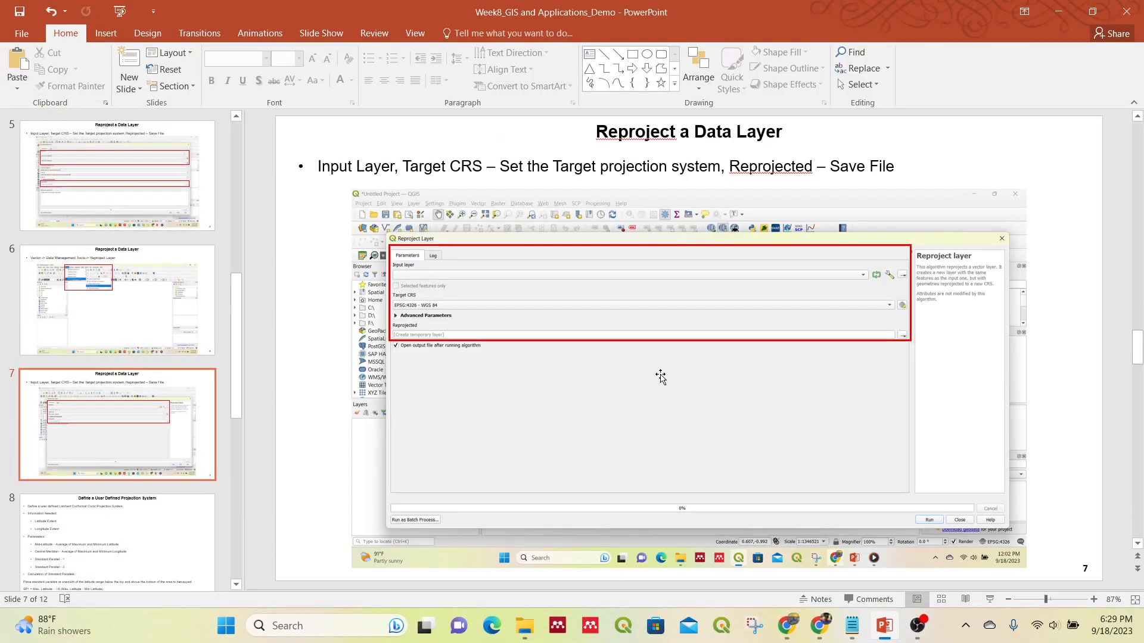
Switch to QGIS, start a new empty project and add the Tn_soil_sheet3a_modified raster from the MapMaking_Reprojection folder
left_click(624, 627)
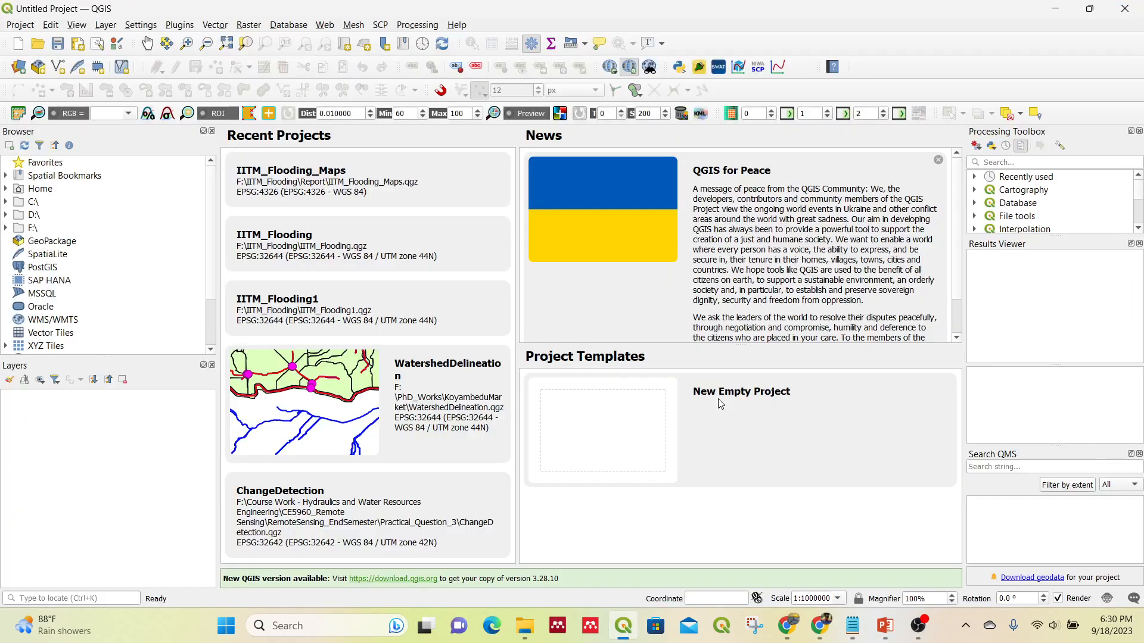
left_click(650, 448)
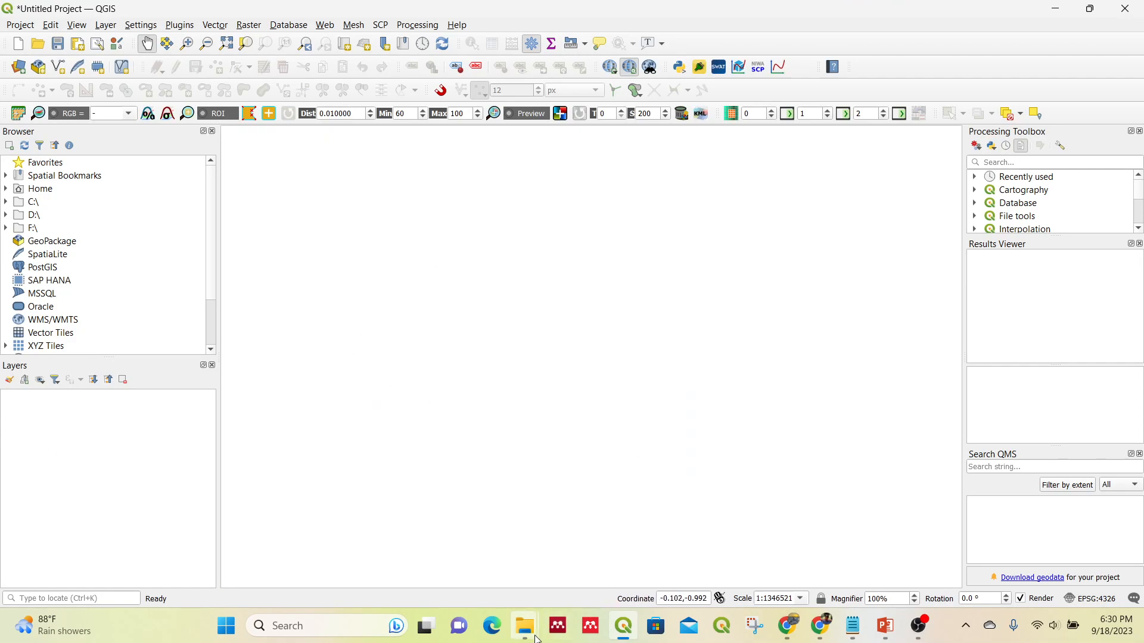
mouse_move(531, 638)
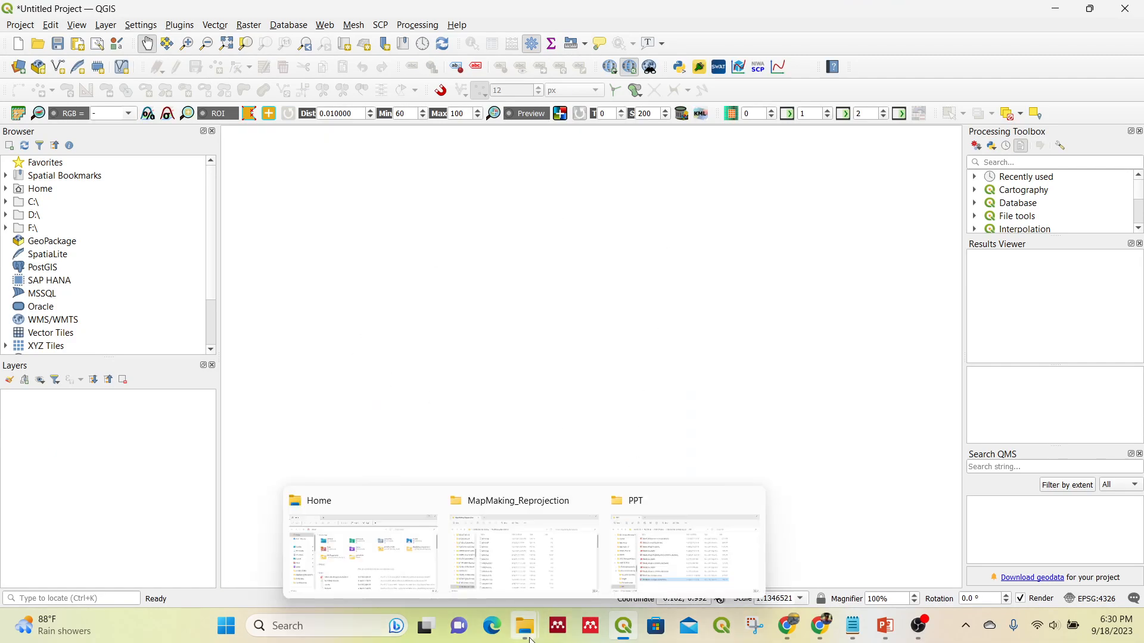
left_click(544, 563)
scroll(449, 312, "down", 13)
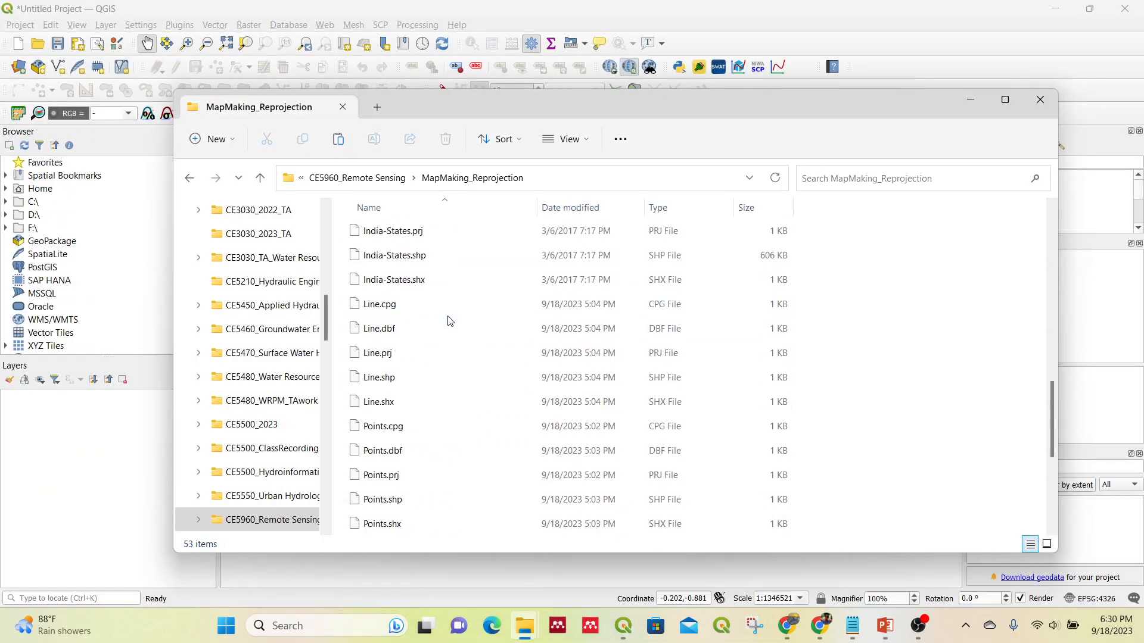
left_click(443, 526)
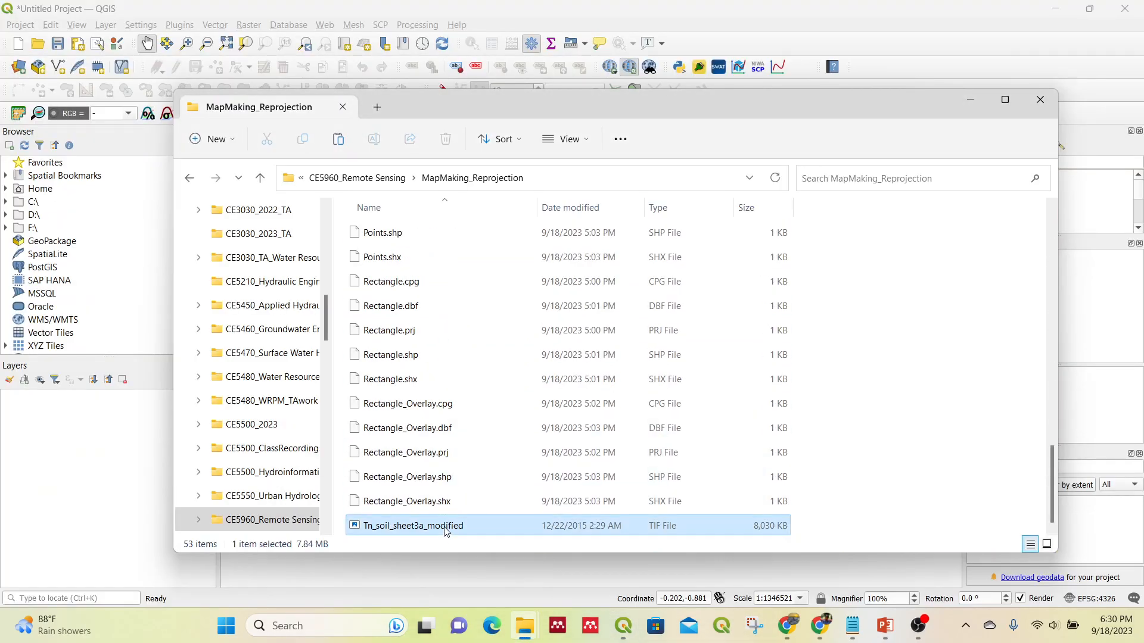
left_click_drag(572, 97, 658, 34)
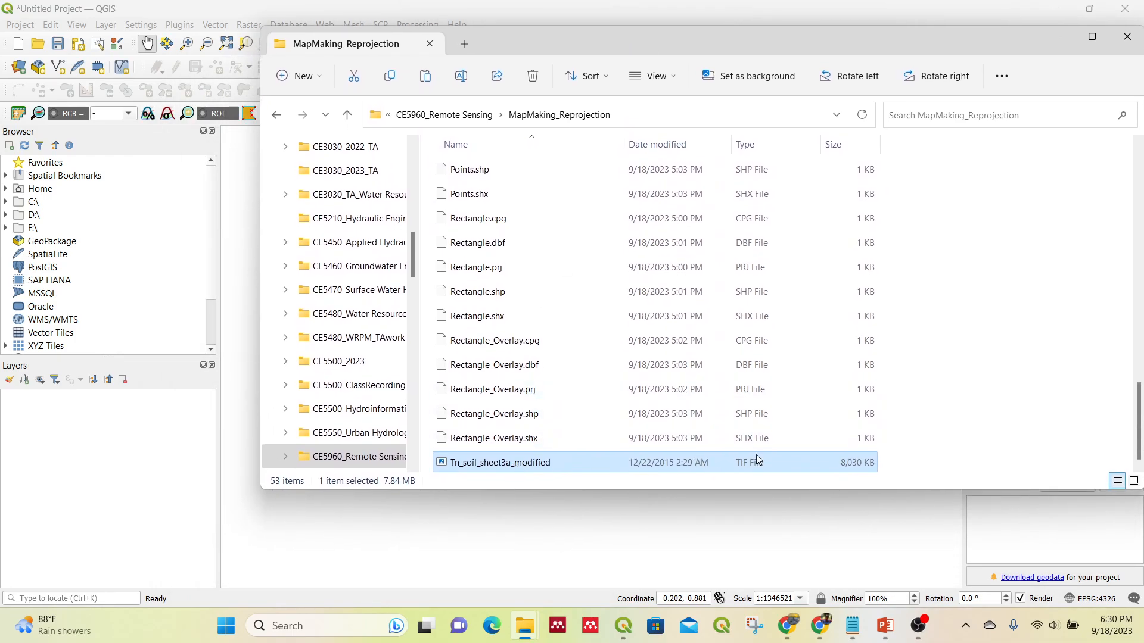
left_click_drag(552, 474, 121, 461)
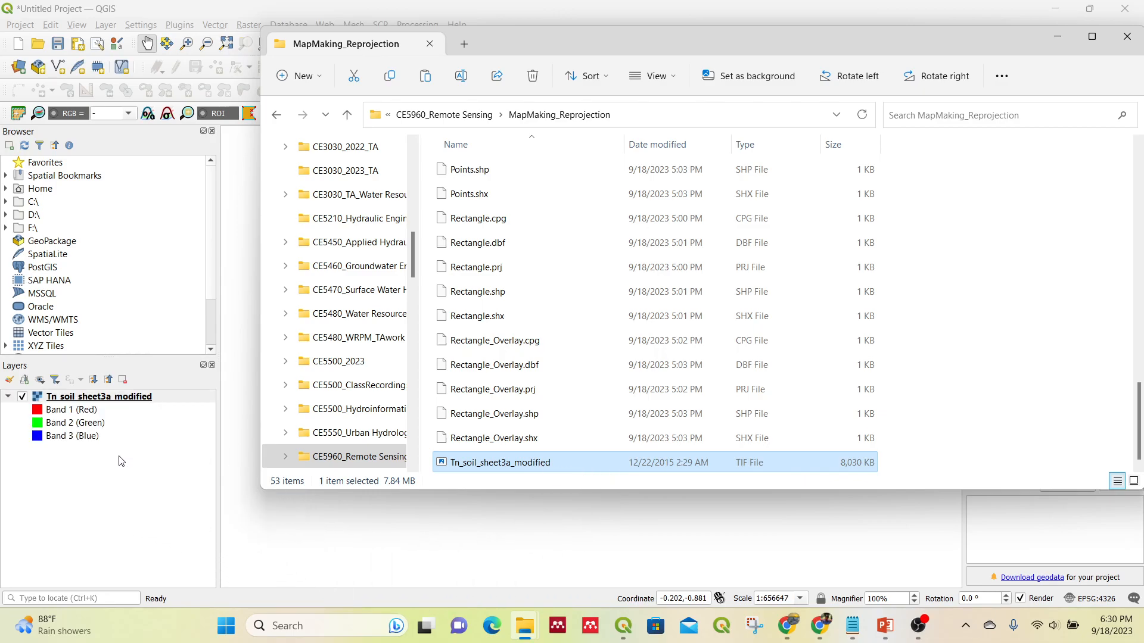
Add the Google Satellite basemap from QuickMapServices beneath the soil map
left_click(114, 398)
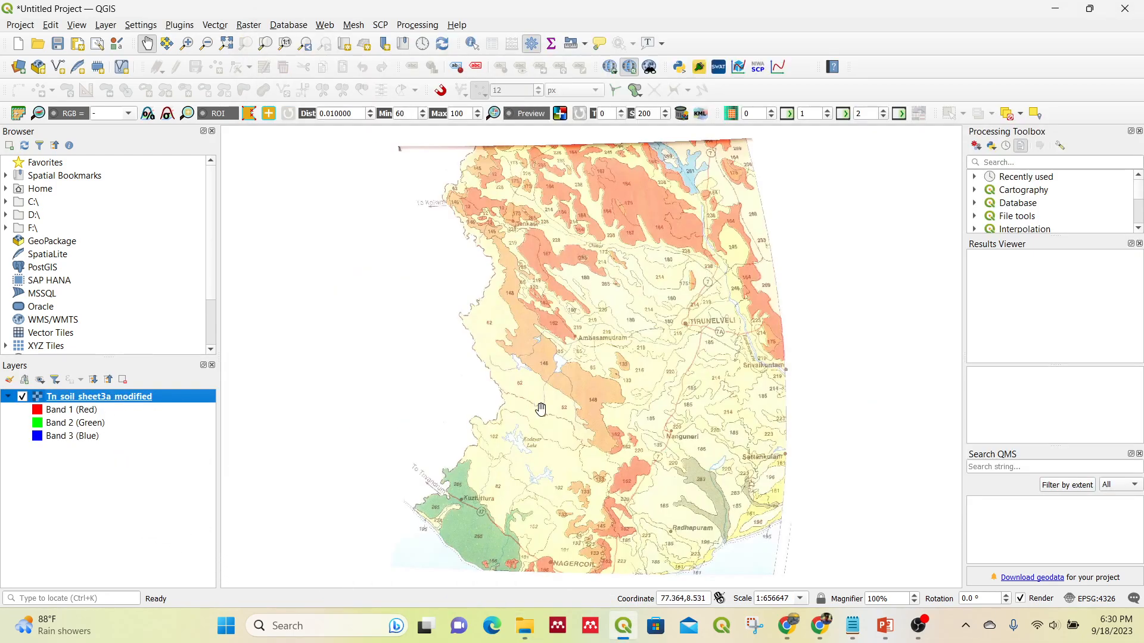
scroll(703, 411, "up", 1)
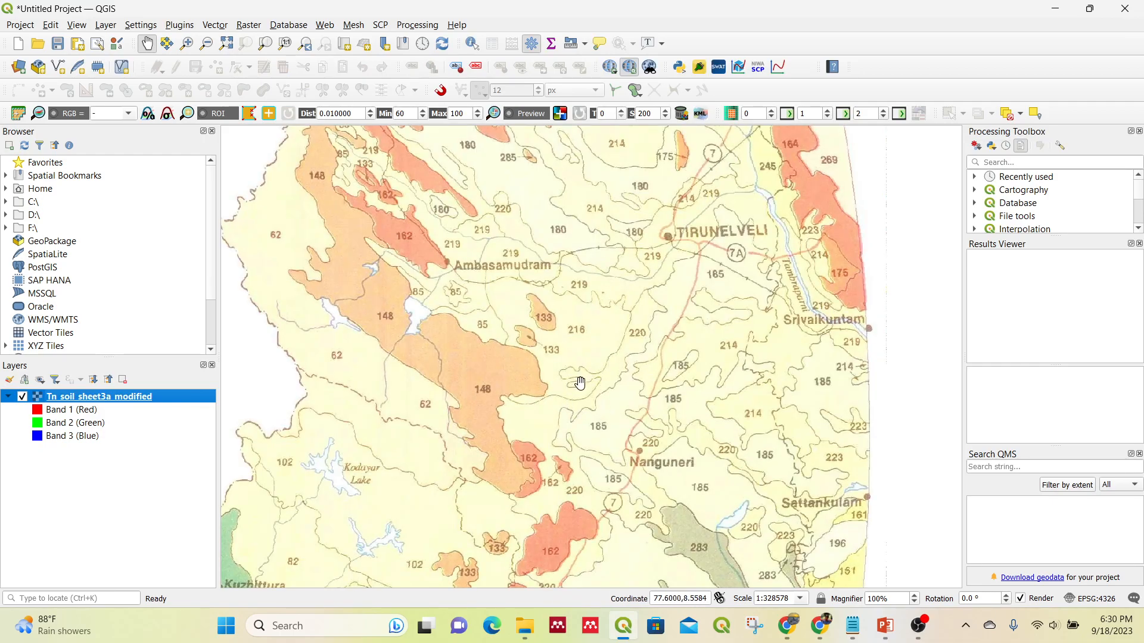
scroll(581, 383, "up", 1)
scroll(654, 367, "down", 2)
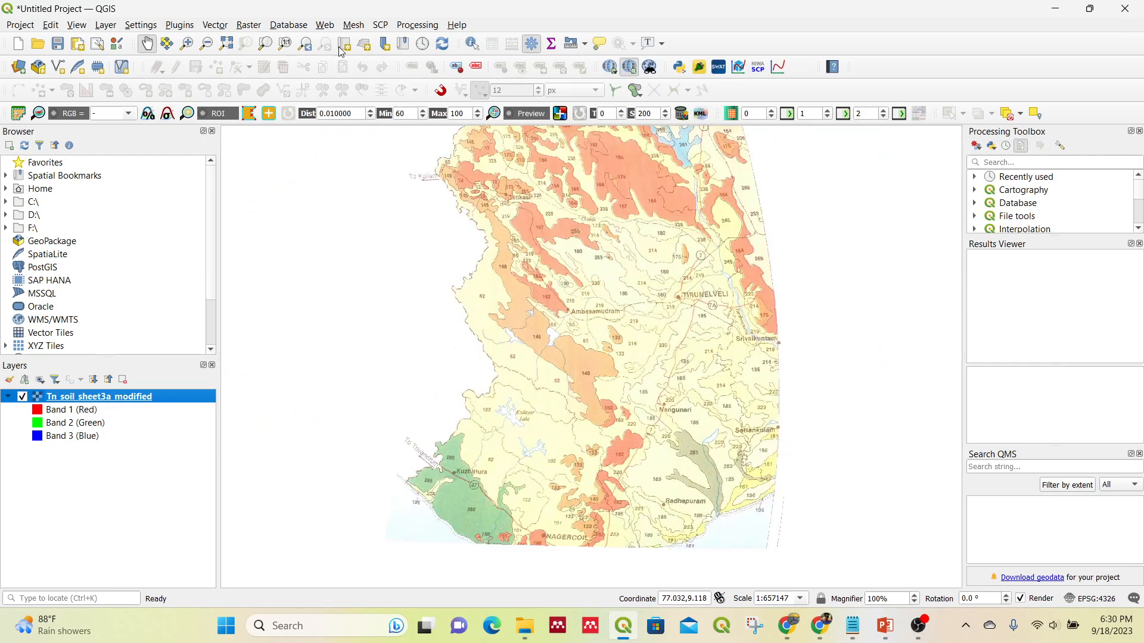
left_click(326, 26)
mouse_move(369, 57)
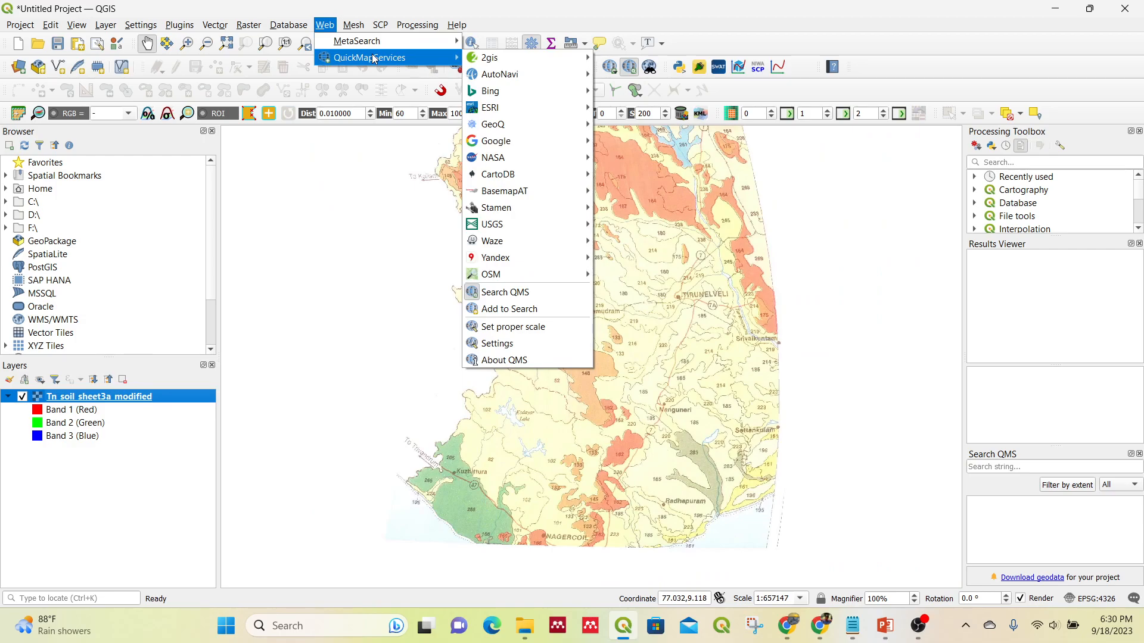
mouse_move(549, 279)
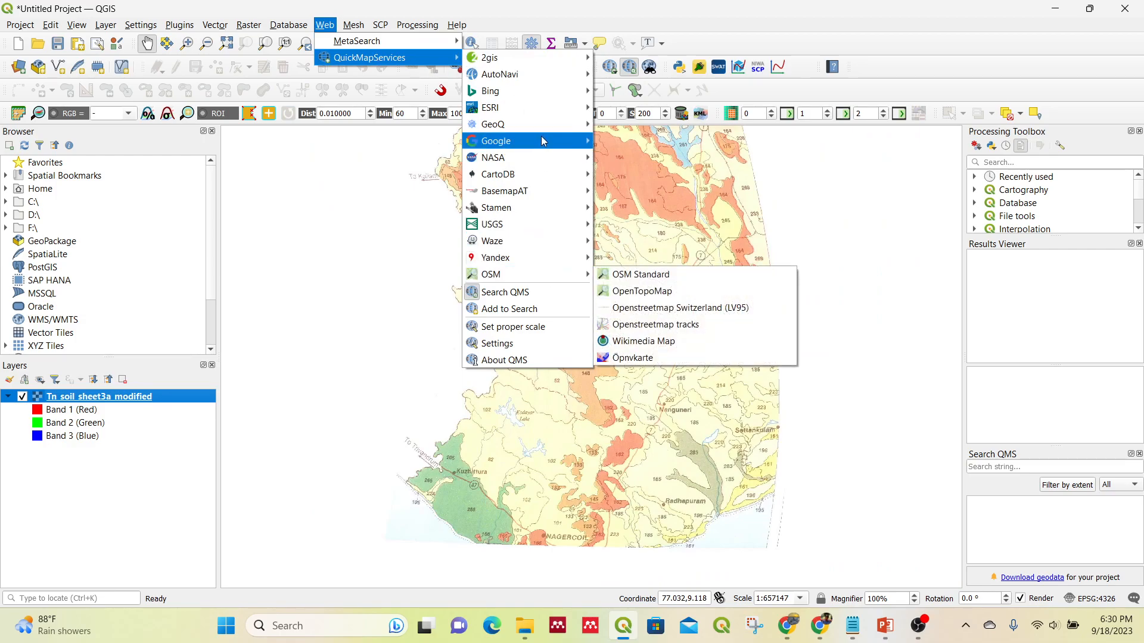
mouse_move(540, 139)
left_click(646, 192)
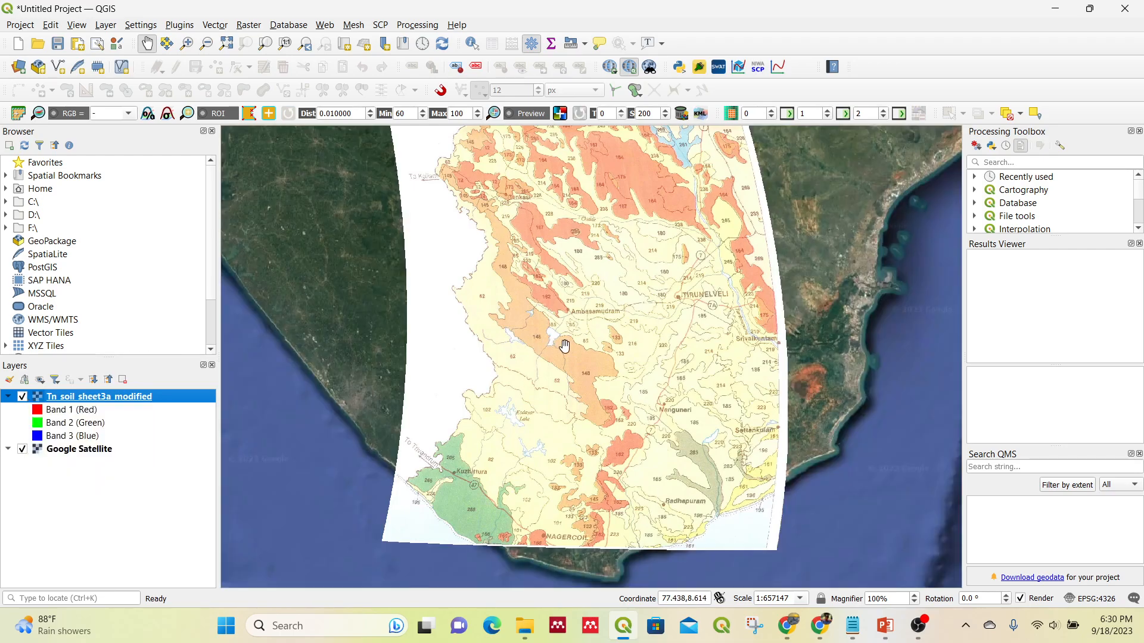
Examine how the soil map lines up with the satellite imagery, switching the soil layer's visibility off and on
scroll(650, 305, "down", 1)
left_click_drag(666, 276, 543, 349)
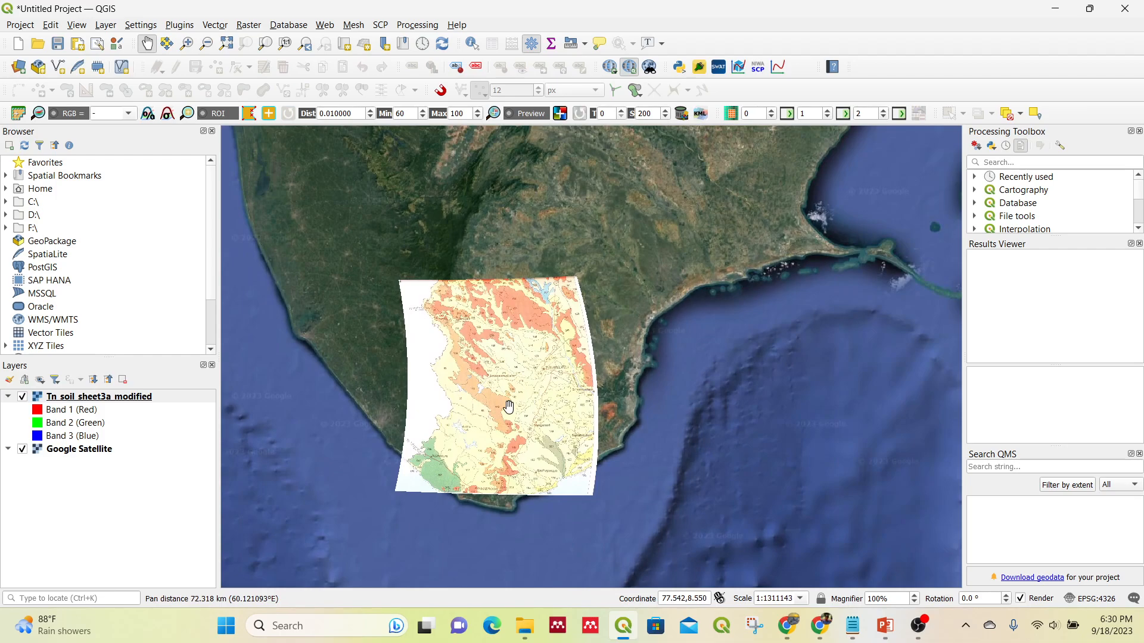
scroll(505, 407, "up", 1)
left_click_drag(505, 407, 542, 382)
scroll(523, 394, "up", 1)
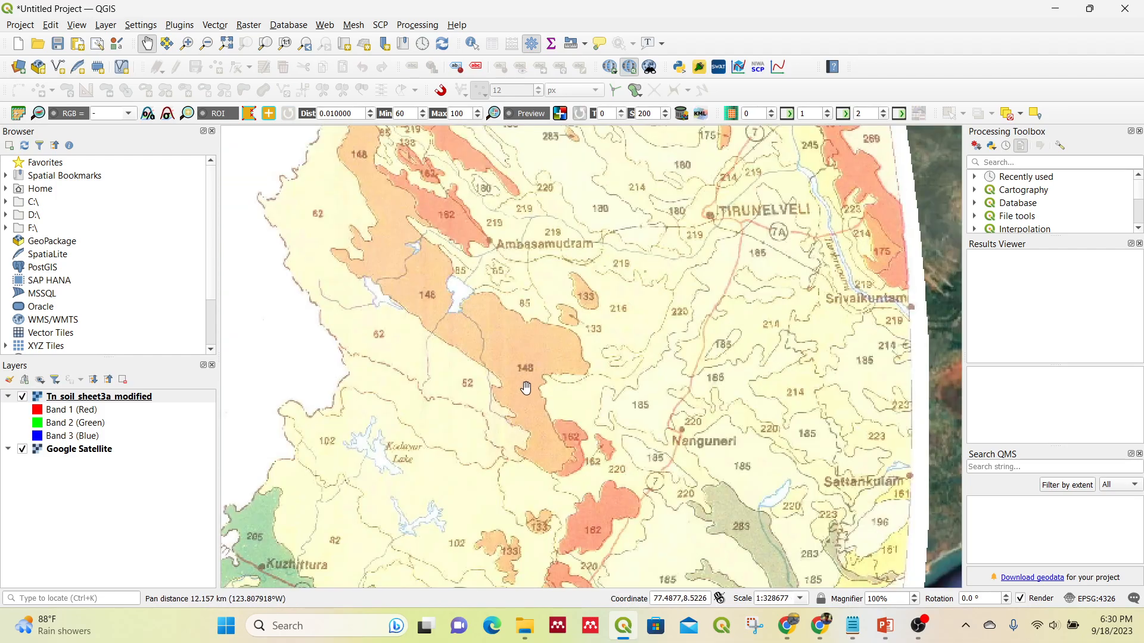
left_click_drag(701, 258, 640, 286)
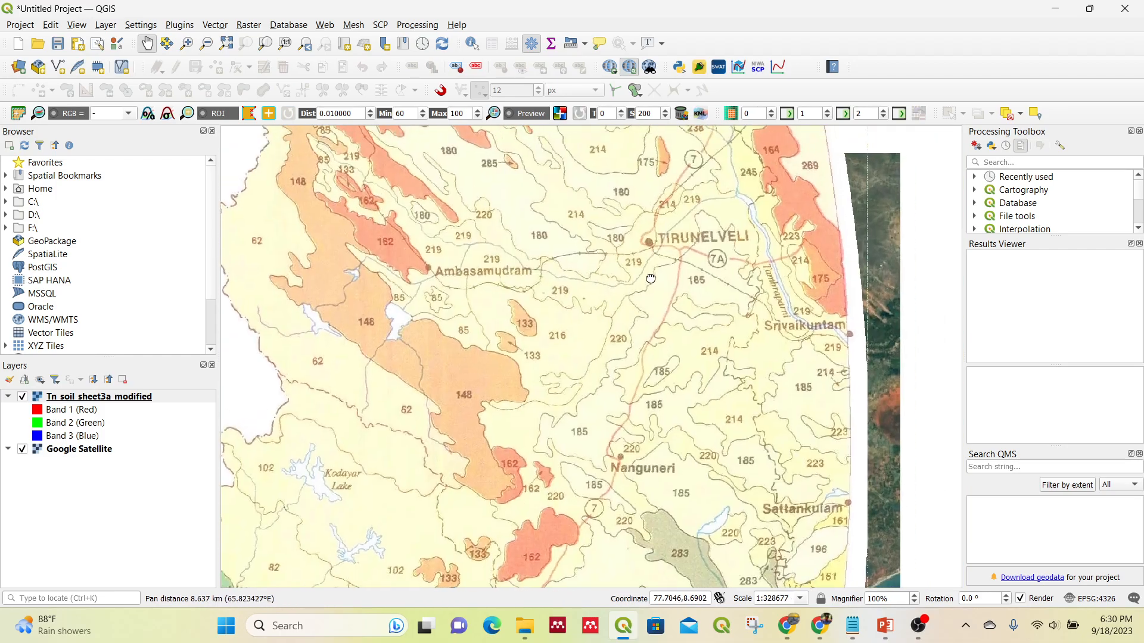
left_click(23, 397)
left_click(22, 398)
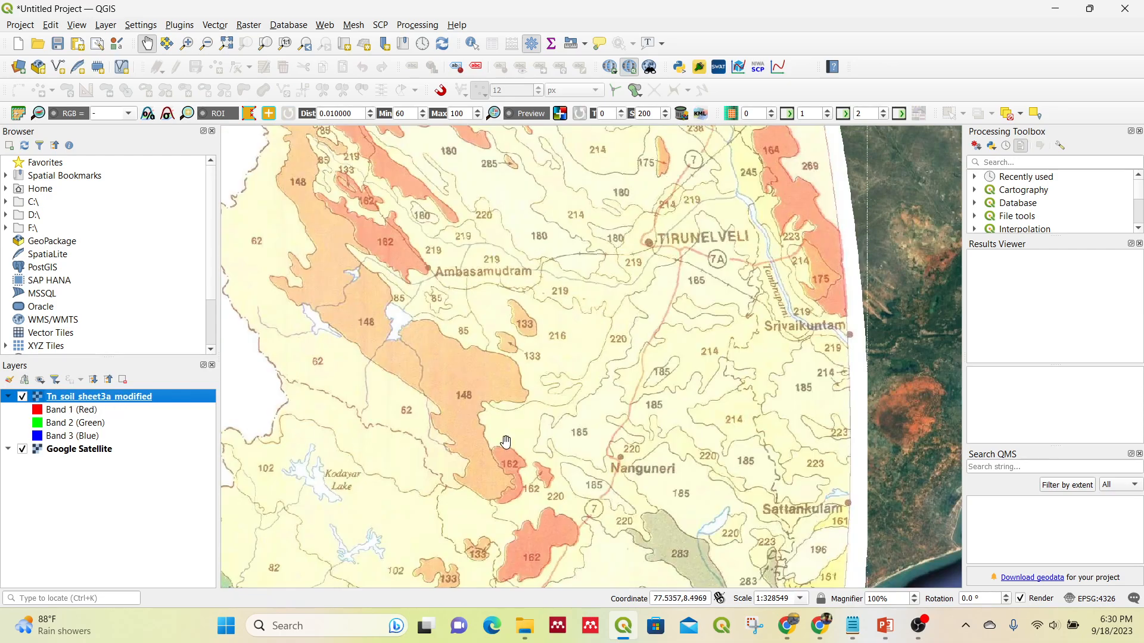
scroll(507, 442, "down", 1)
left_click_drag(496, 371, 520, 354)
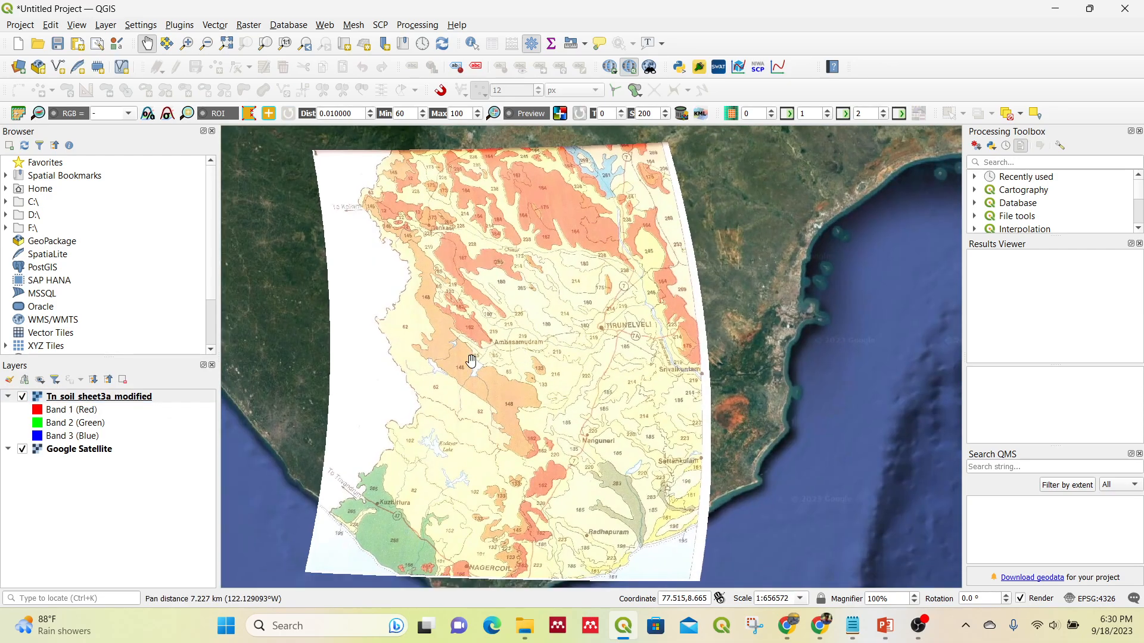
Open the Warp (Reproject) tool with Tn_soil_sheet3a_modified as the input layer
left_click(149, 397)
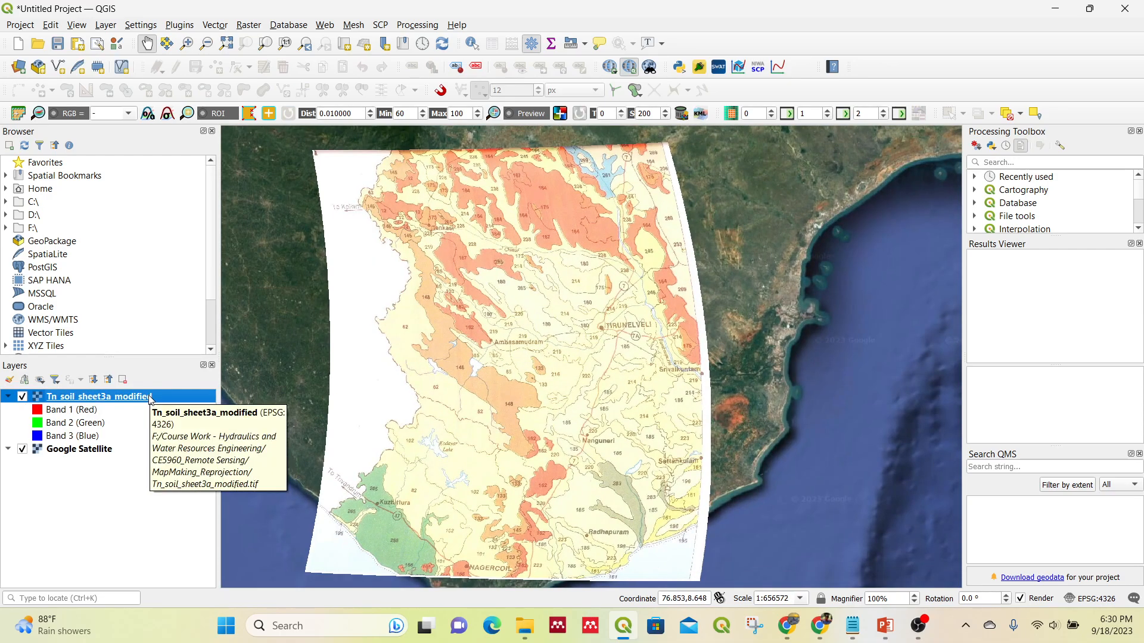
left_click(250, 25)
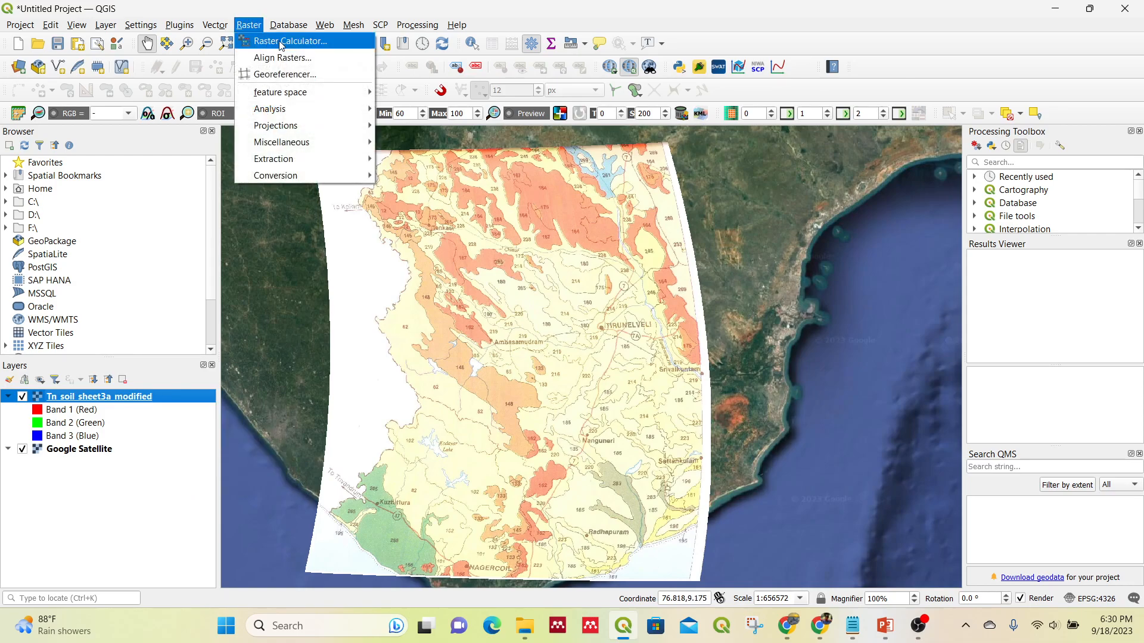
mouse_move(331, 132)
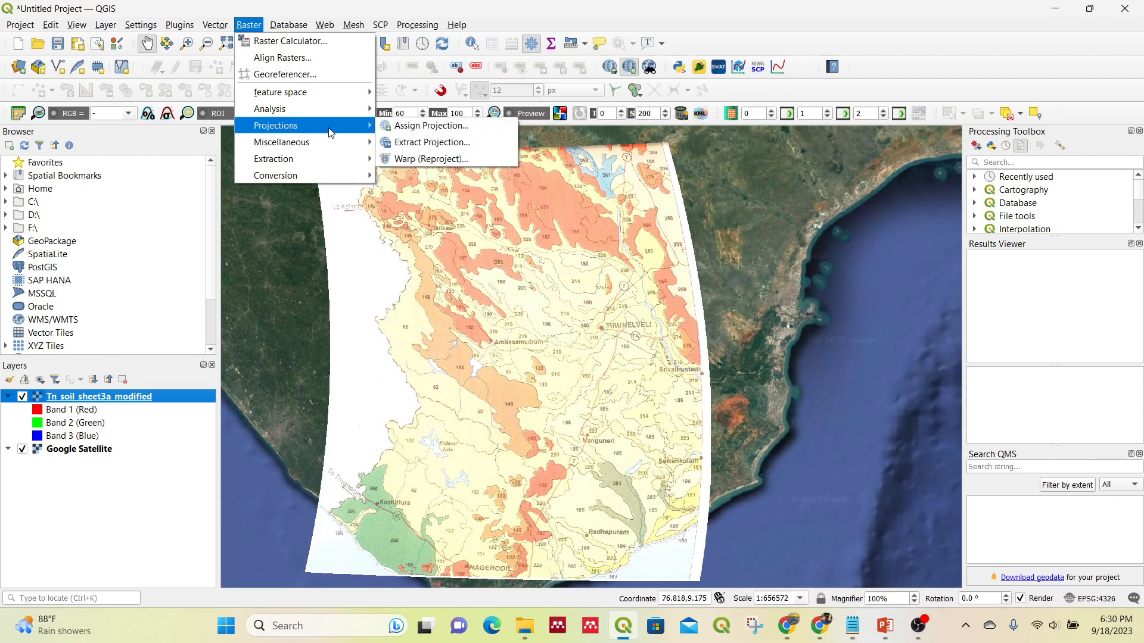
left_click(424, 162)
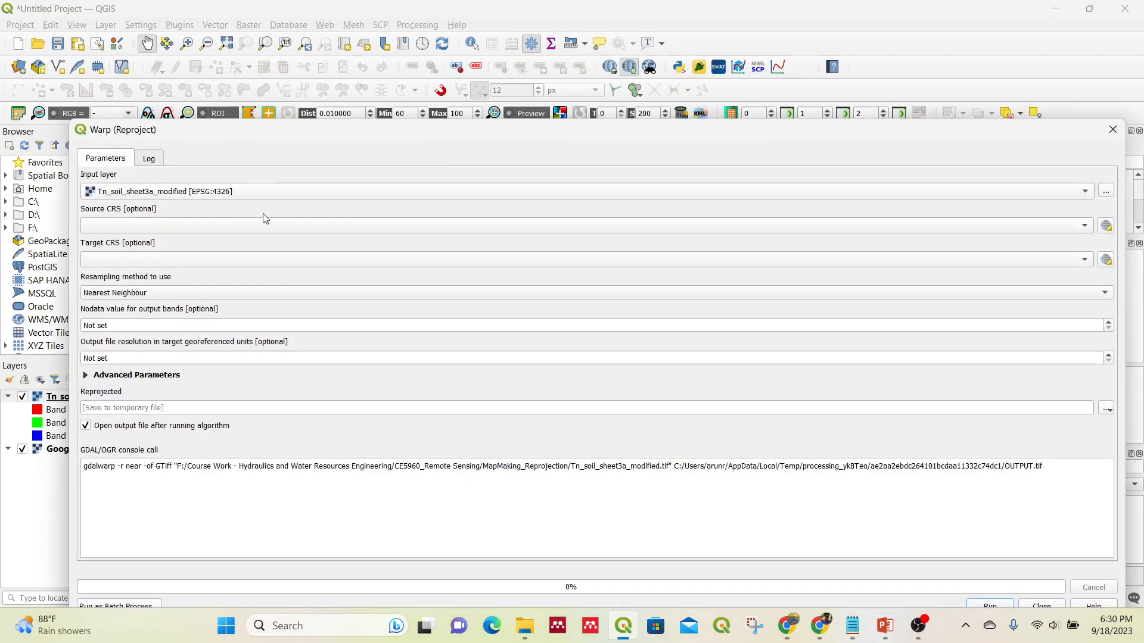
left_click(181, 191)
left_click(179, 192)
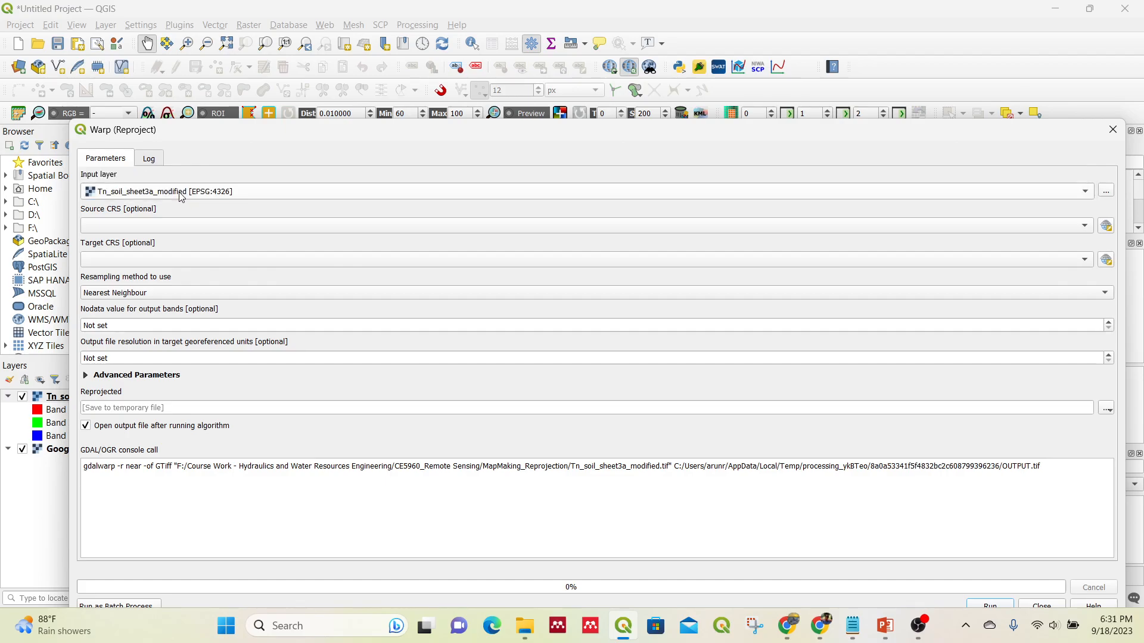
left_click_drag(189, 137, 147, 86)
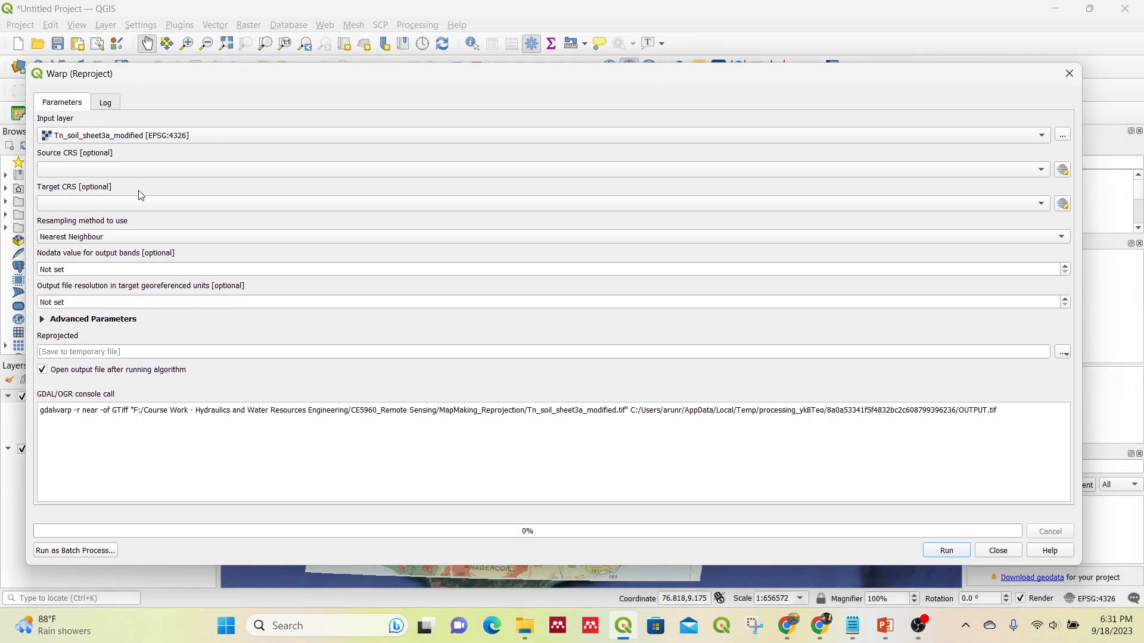
Browse the predefined coordinate reference systems for the target CRS with No CRS turned off, then leave the selector without choosing one
left_click(1063, 204)
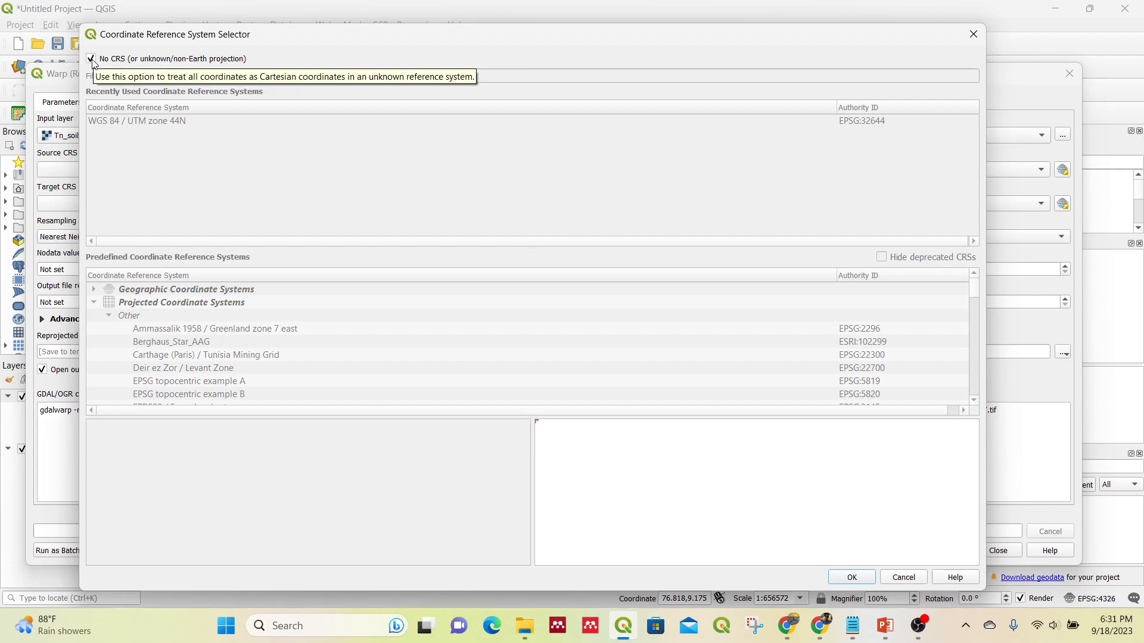
left_click(92, 60)
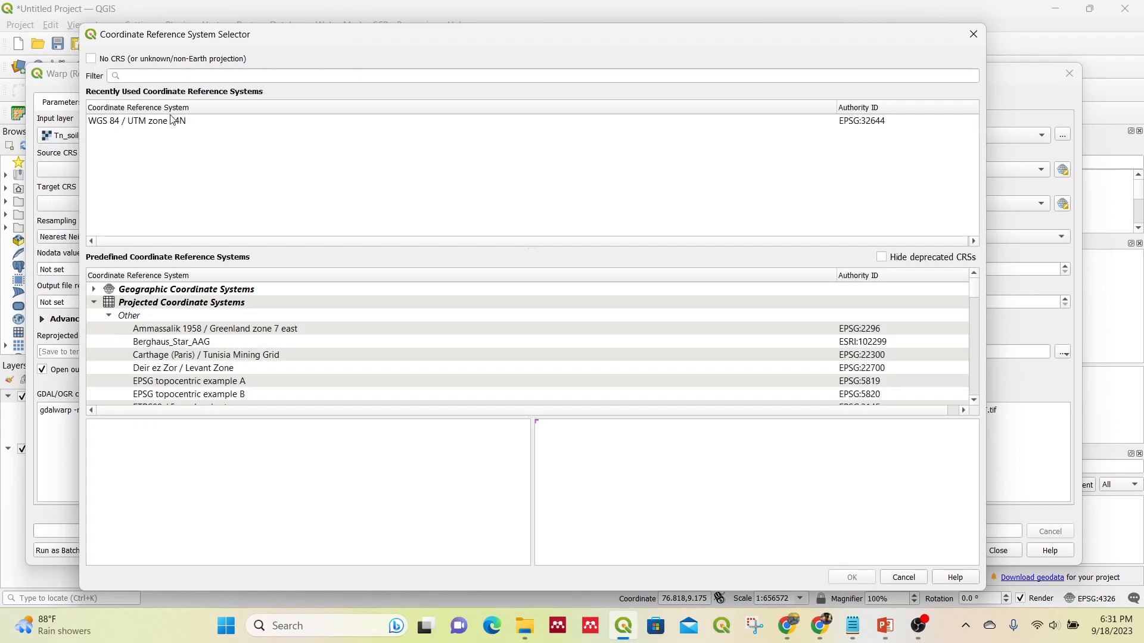
scroll(197, 331, "down", 10)
scroll(197, 332, "down", 15)
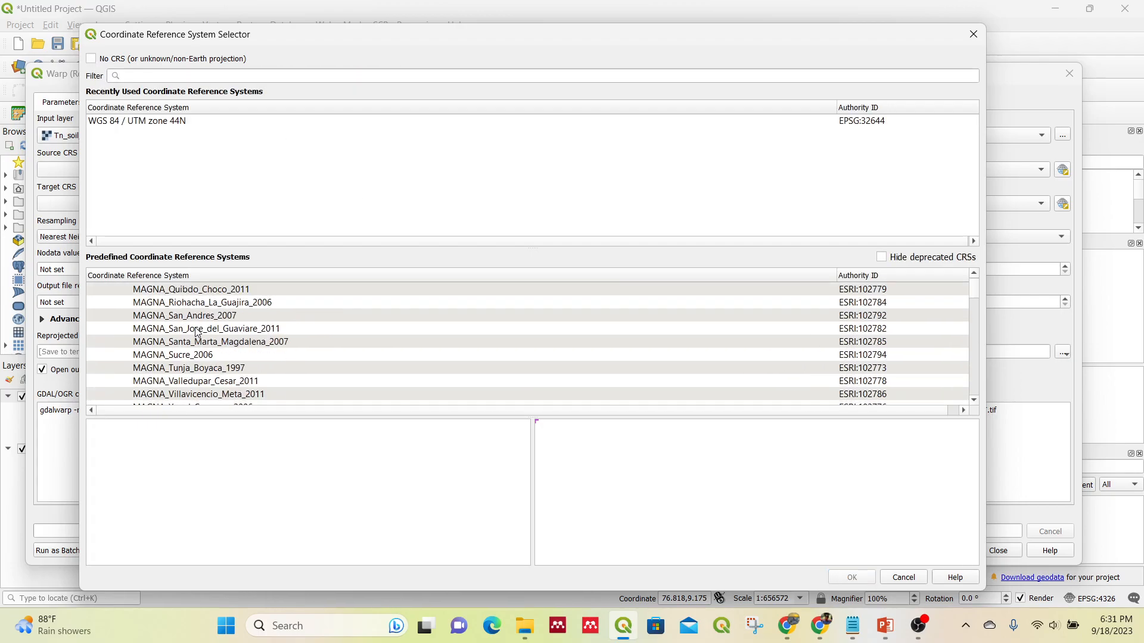
scroll(198, 331, "down", 5)
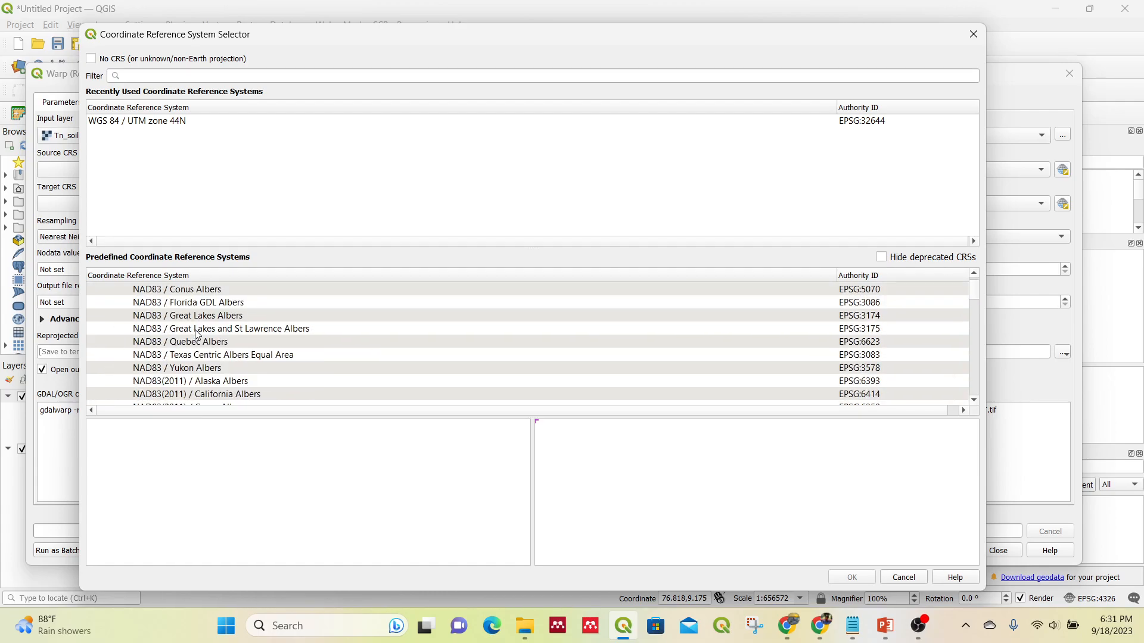
left_click(226, 75)
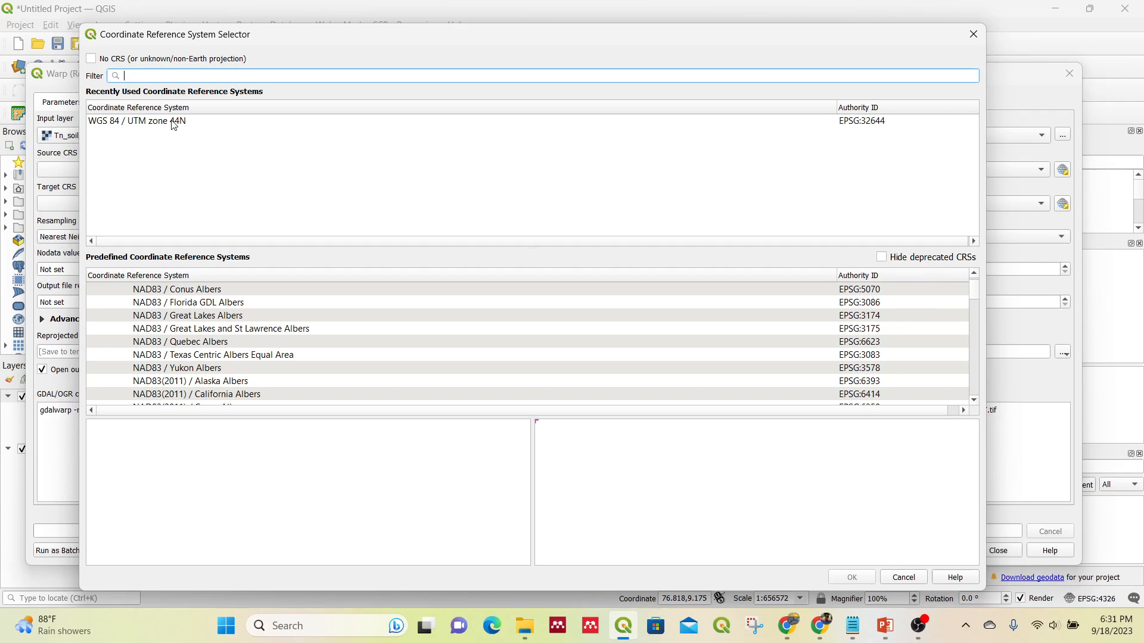
left_click(973, 35)
left_click_drag(345, 73, 439, 74)
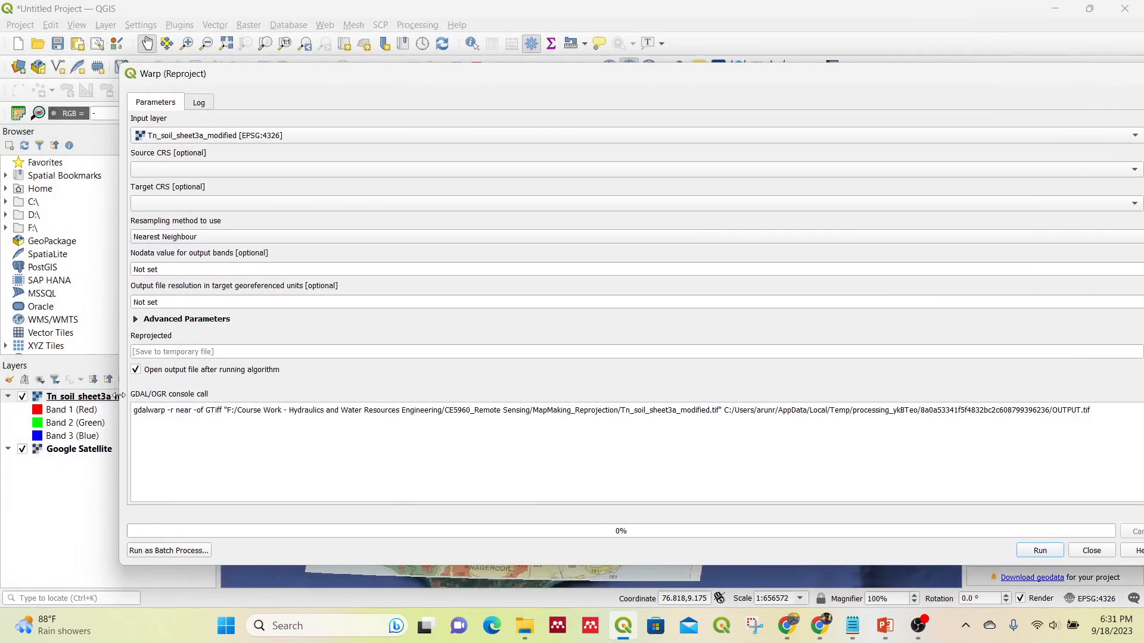
Copy the CRS description from the layer information of Tn_soil_sheet3a_modified
double_click(102, 397)
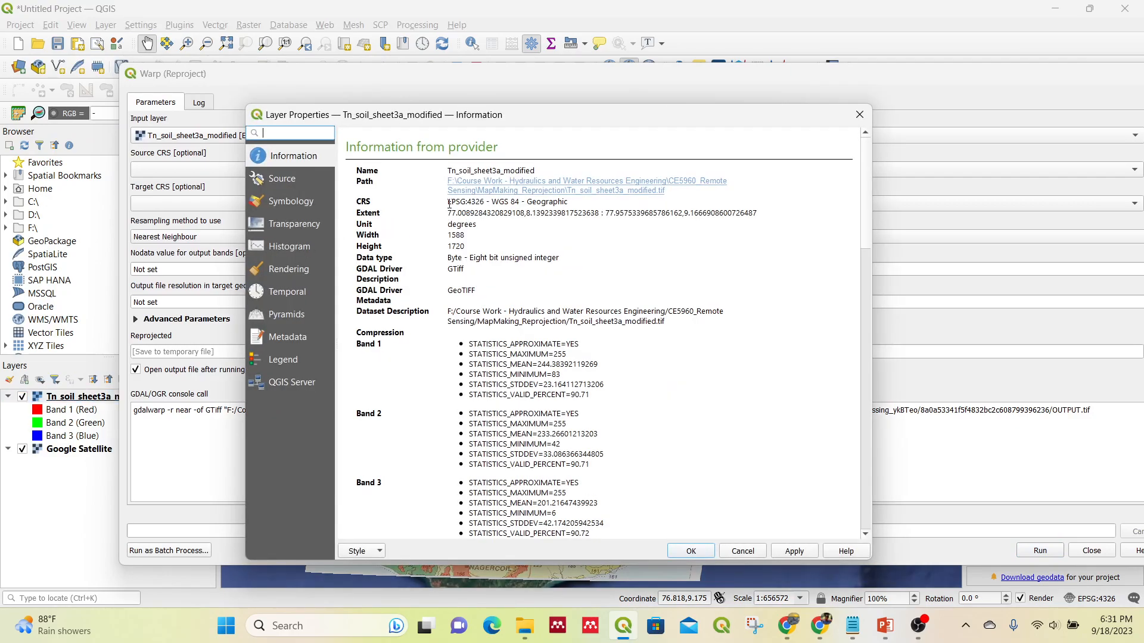
left_click_drag(452, 201, 571, 202)
key("ctrl+c")
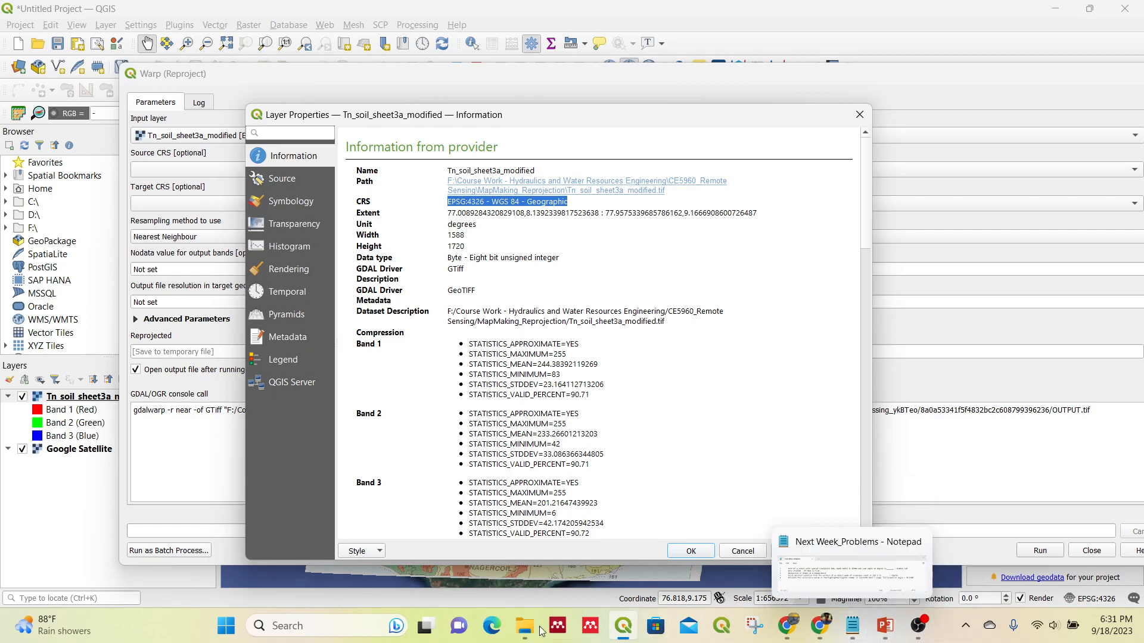
Switch to Word and paste the copied CRS description into a new blank document
left_click(286, 626)
type("w")
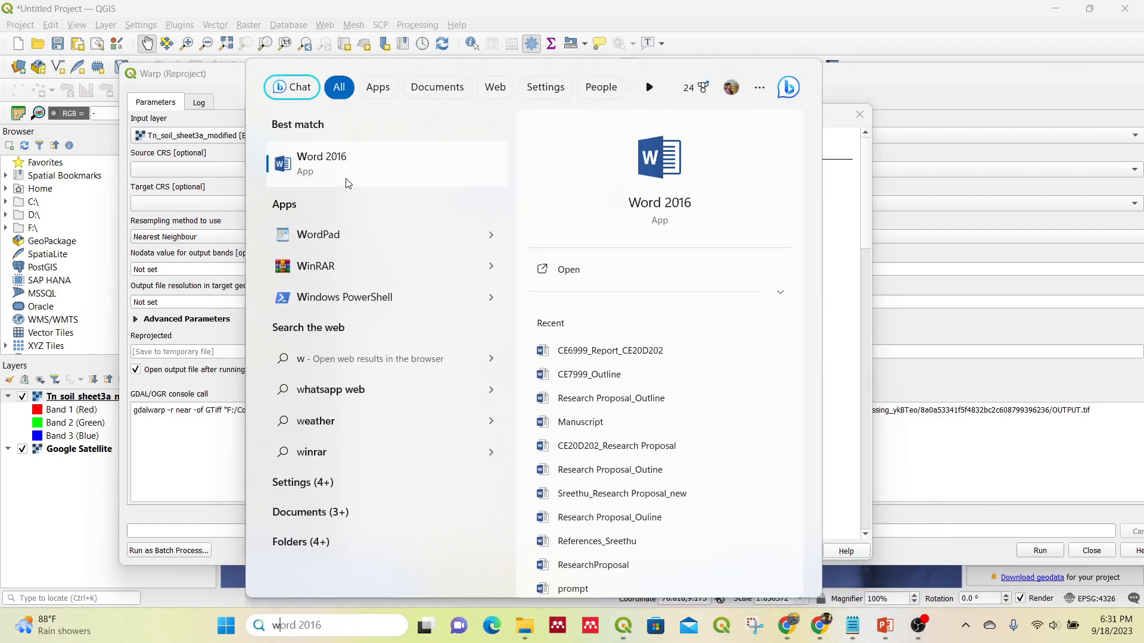
left_click(351, 169)
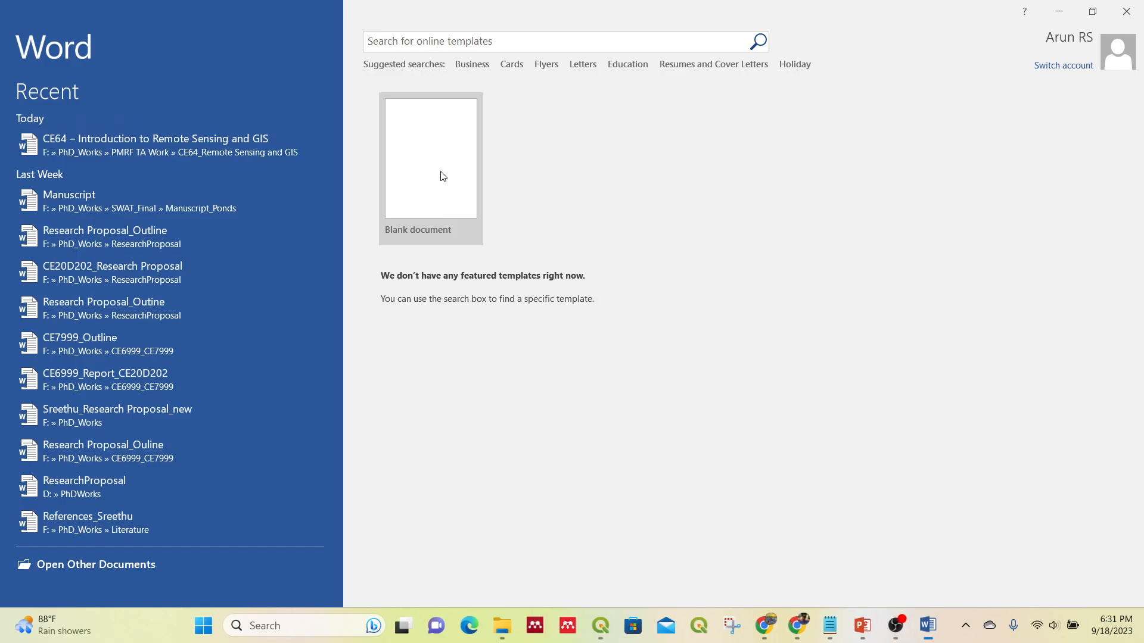
left_click(443, 175)
key("ctrl+v")
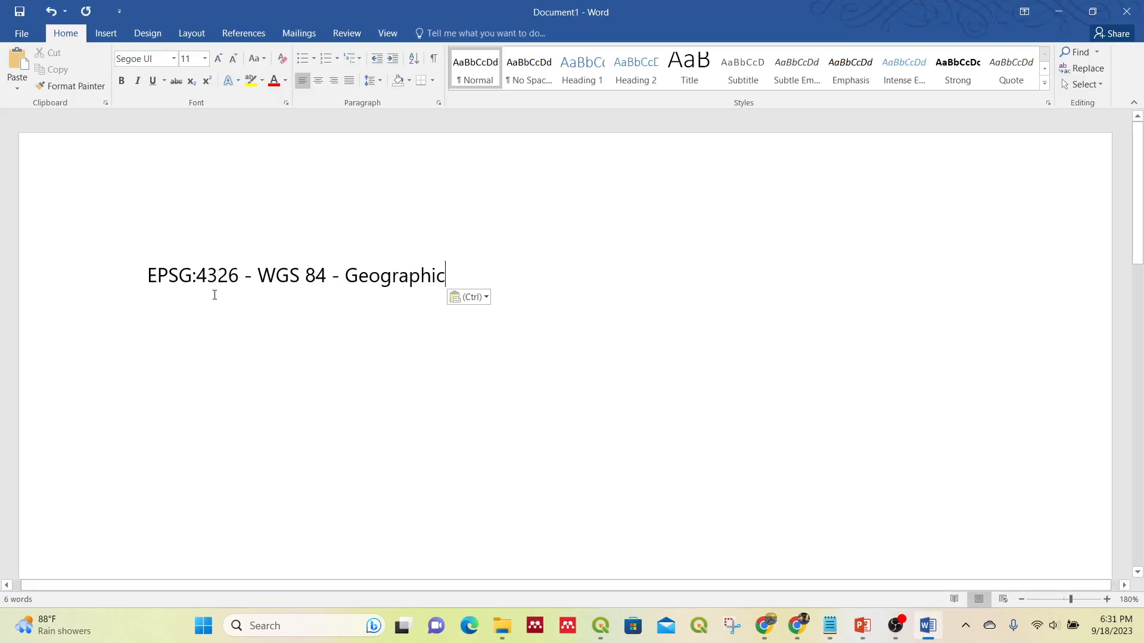
Enlarge the pasted EPSG:4326 line to 24 pt
left_click_drag(148, 273, 620, 290)
key("ctrl+shift+period")
key("ctrl+shift+period")
key("ctrl+shift+period")
key("ctrl+shift+period")
key("ctrl+shift+period")
key("ctrl+shift+period")
key("ctrl+shift+period")
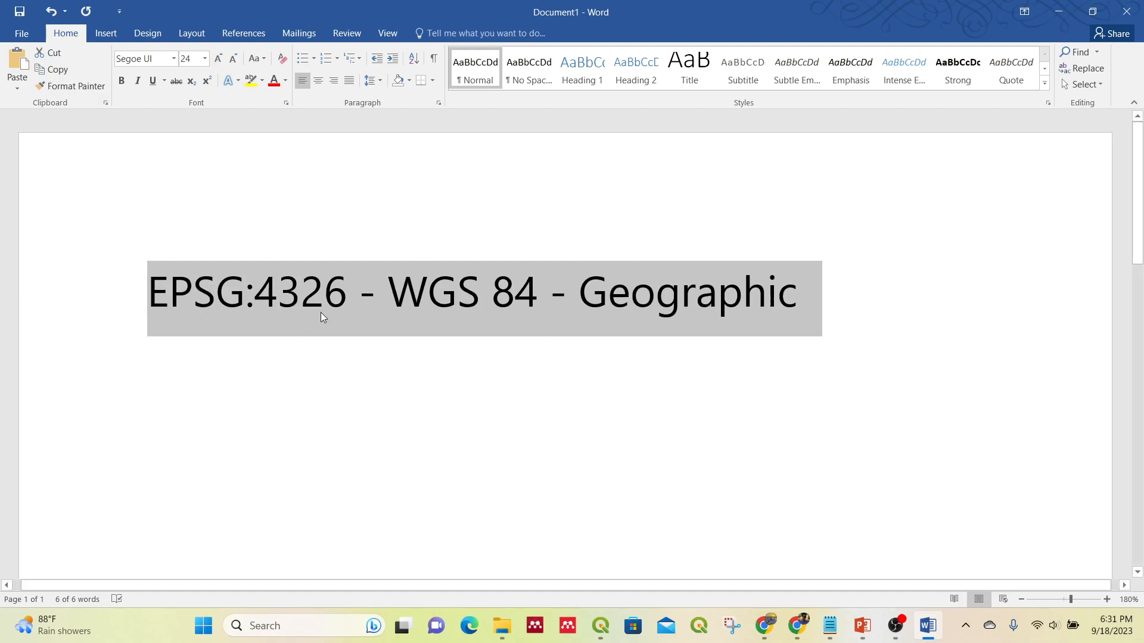
left_click(325, 316)
Append "- Unprojected" to the end of the EPSG:4326 - WGS 84 - Geographic line
left_click_drag(153, 290, 723, 279)
left_click(457, 293)
left_click(654, 286)
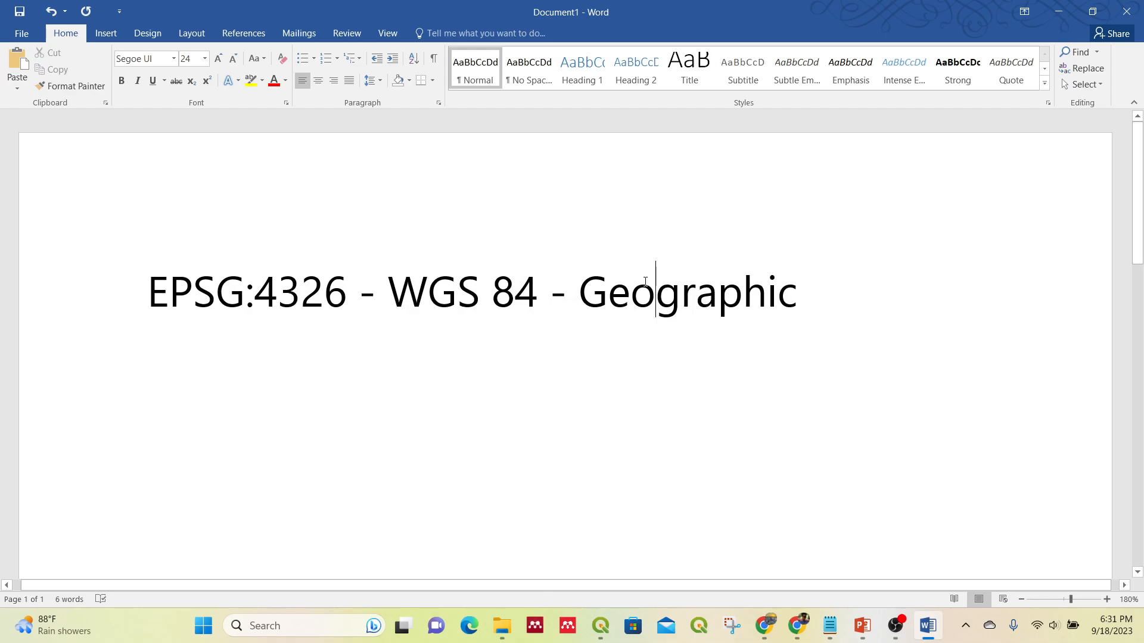
left_click_drag(388, 290, 798, 295)
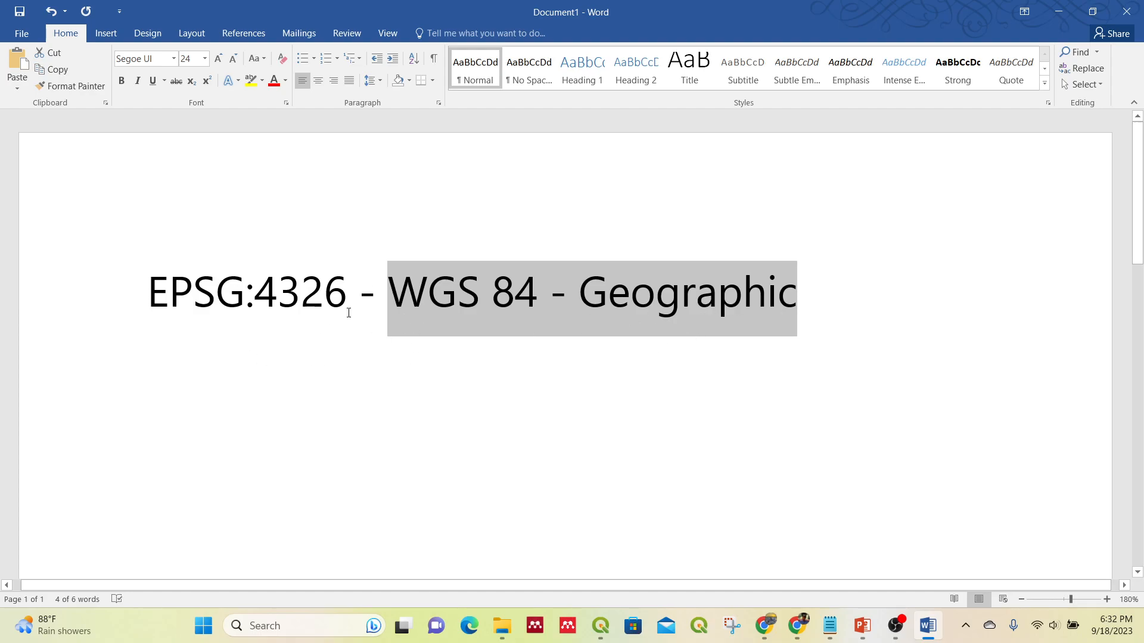
left_click(428, 295)
left_click(718, 290)
left_click(819, 289)
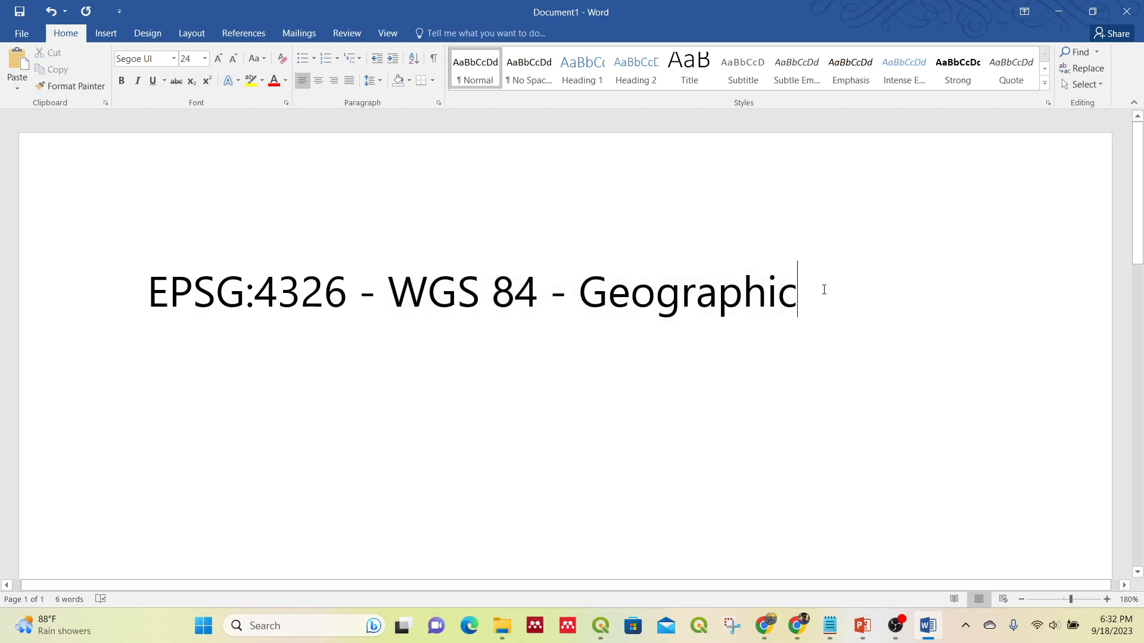
type("- Unprojected")
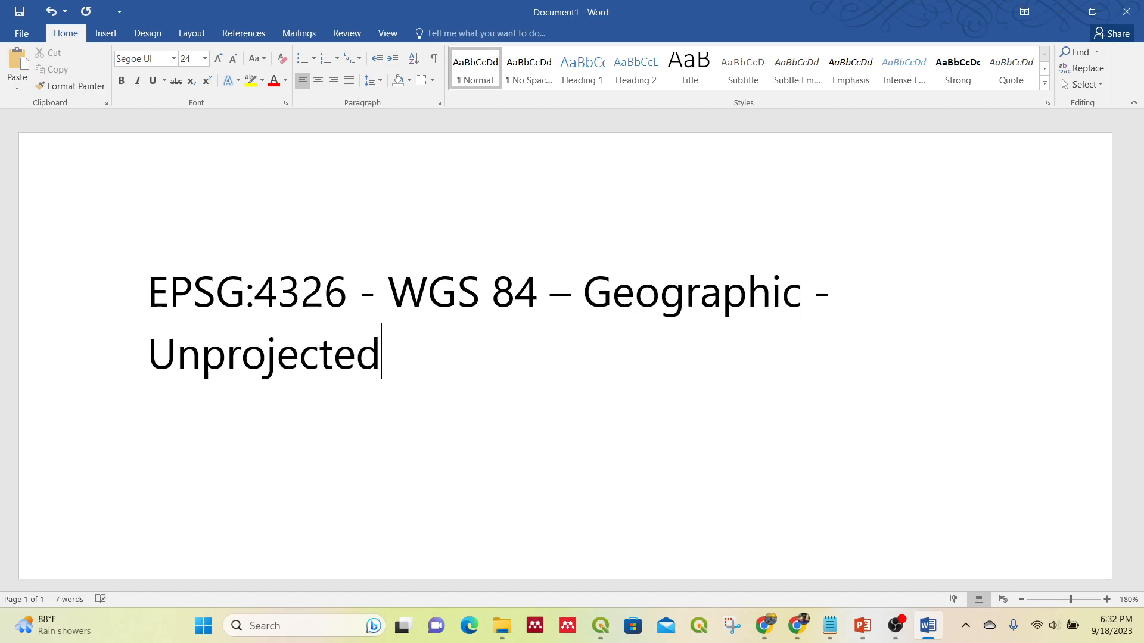
Enter "EPSG:32643" as a second entry below the EPSG:4326 text, leaving an empty line between them
key("Return")
key("Return")
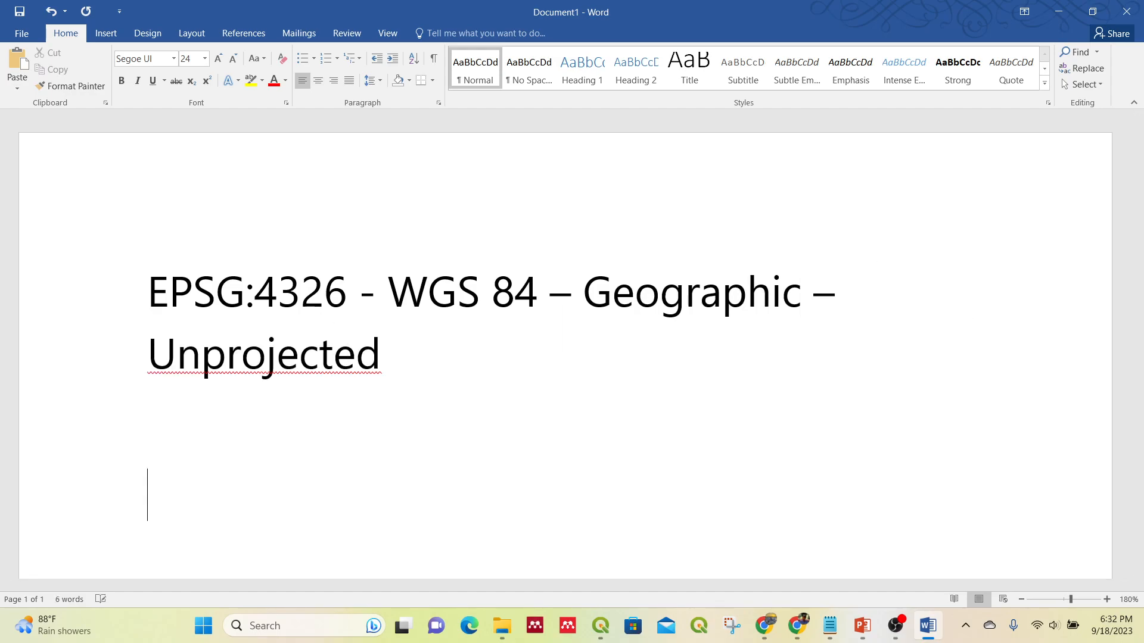
type("EP")
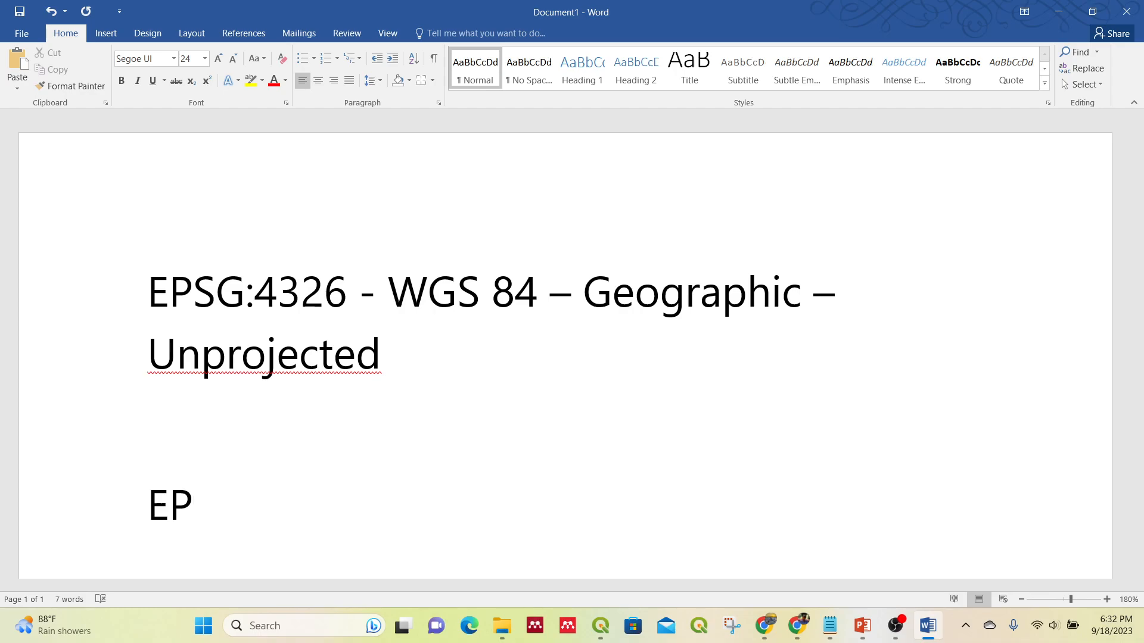
type("SG:")
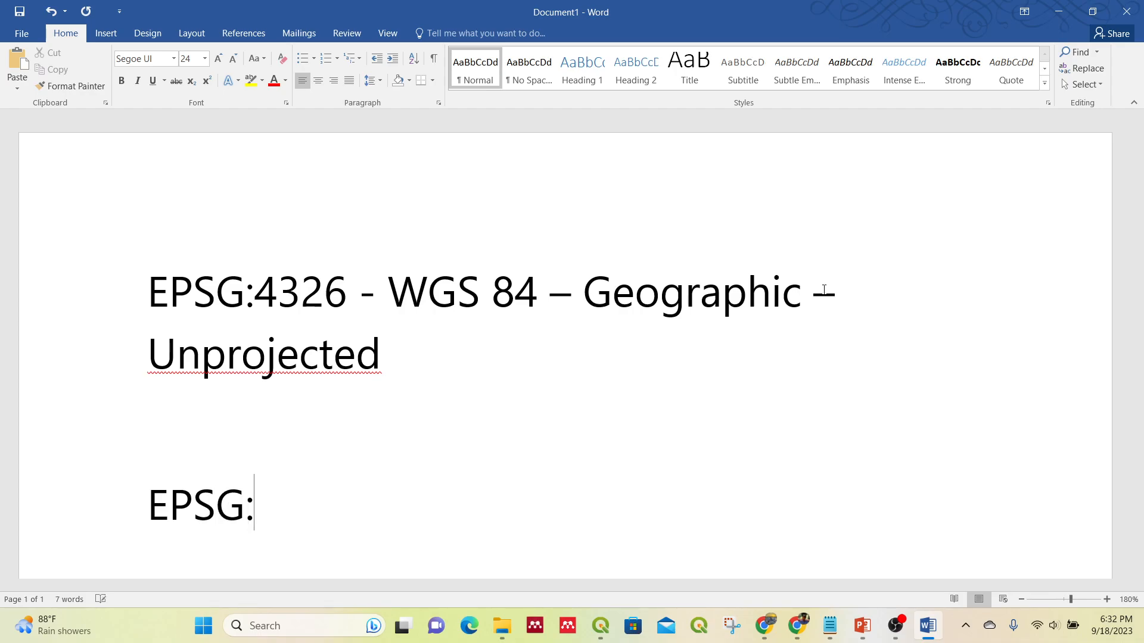
type("32")
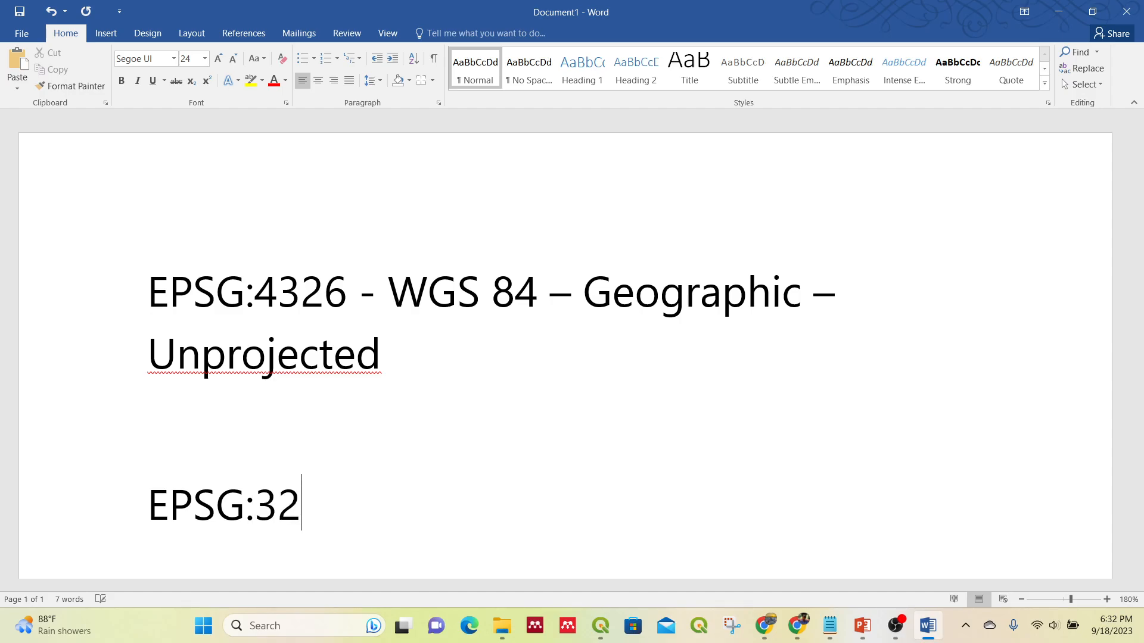
type("643")
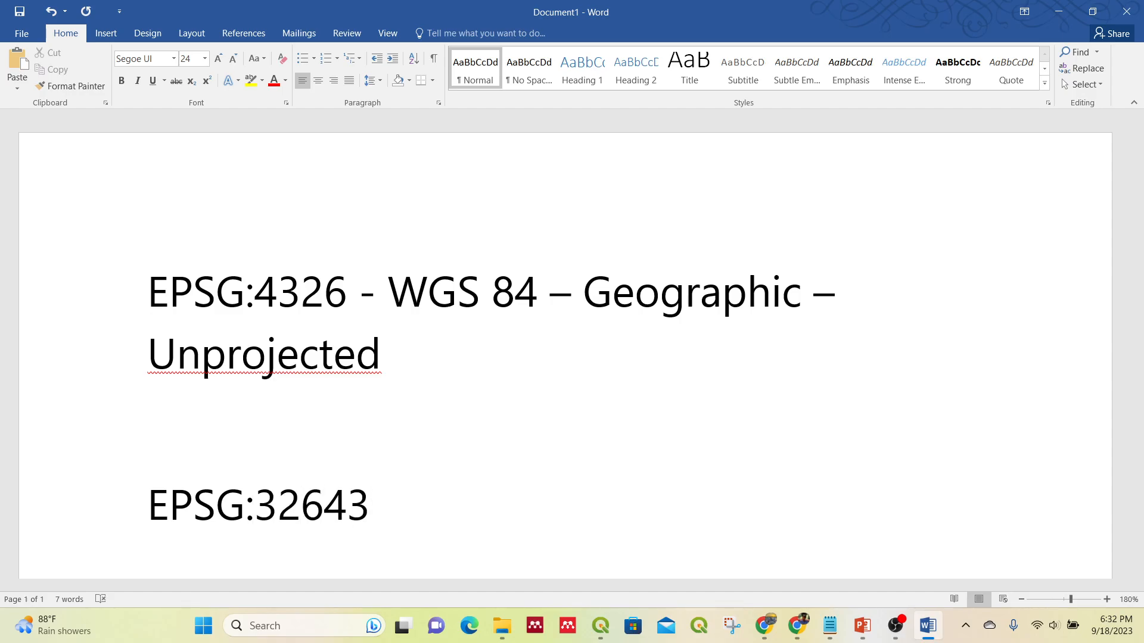
Describe the EPSG:32643 entry as "UTM 43N", separated from the code by a dash
type(" - WGS84 -")
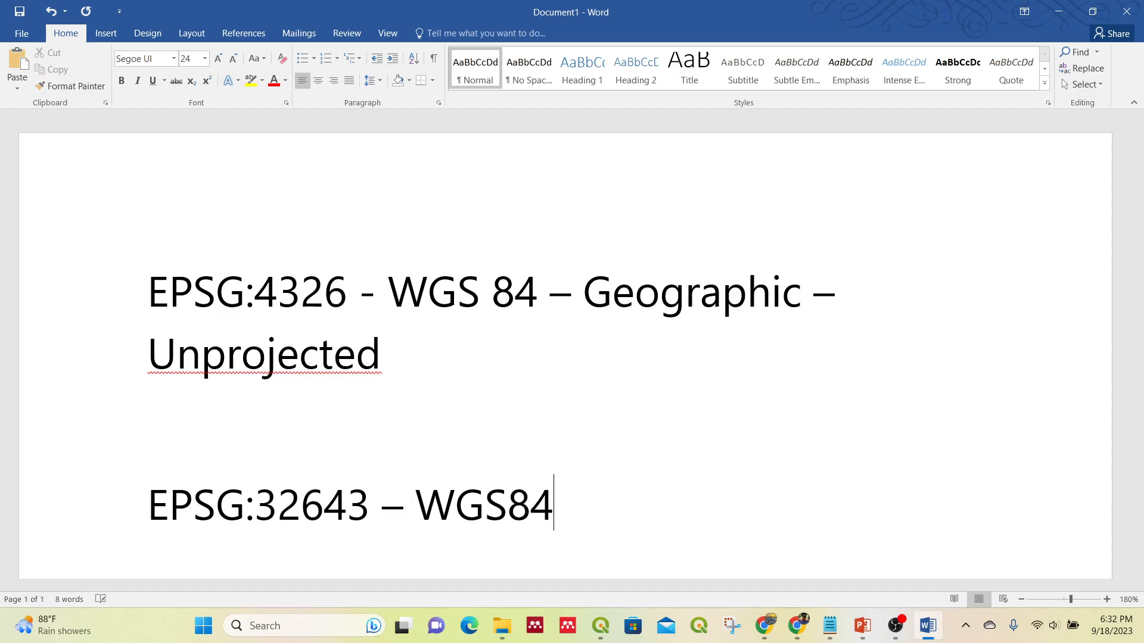
key("BackSpace")
key("BackSpace")
key("BackSpace")
key("BackSpace")
key("BackSpace")
key("BackSpace")
key("BackSpace")
type("UTM")
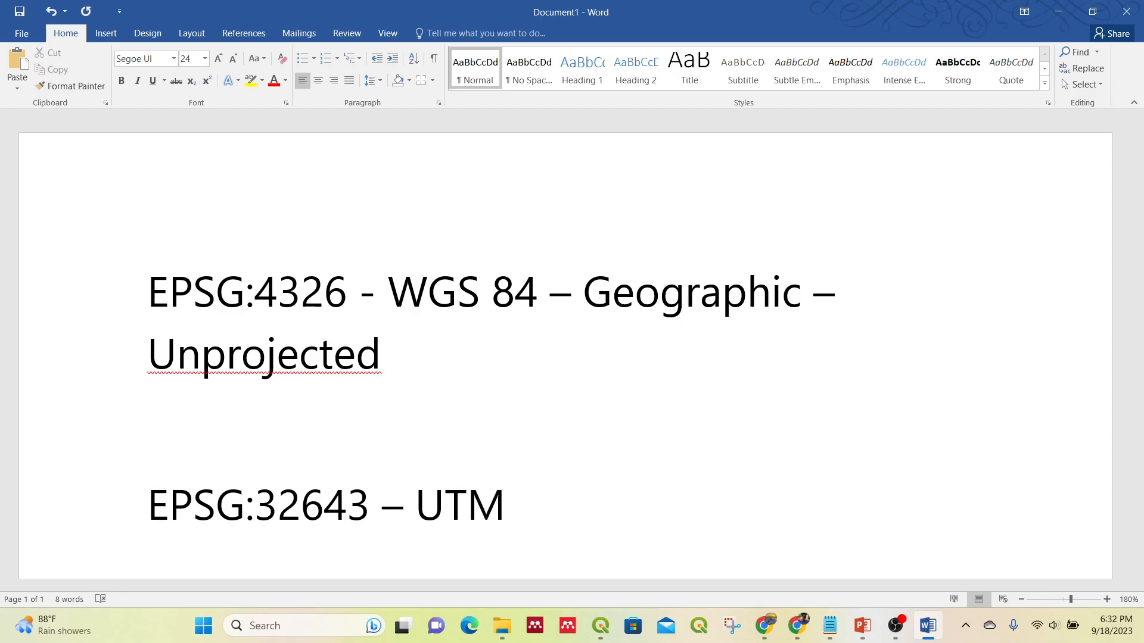
type(" 43N")
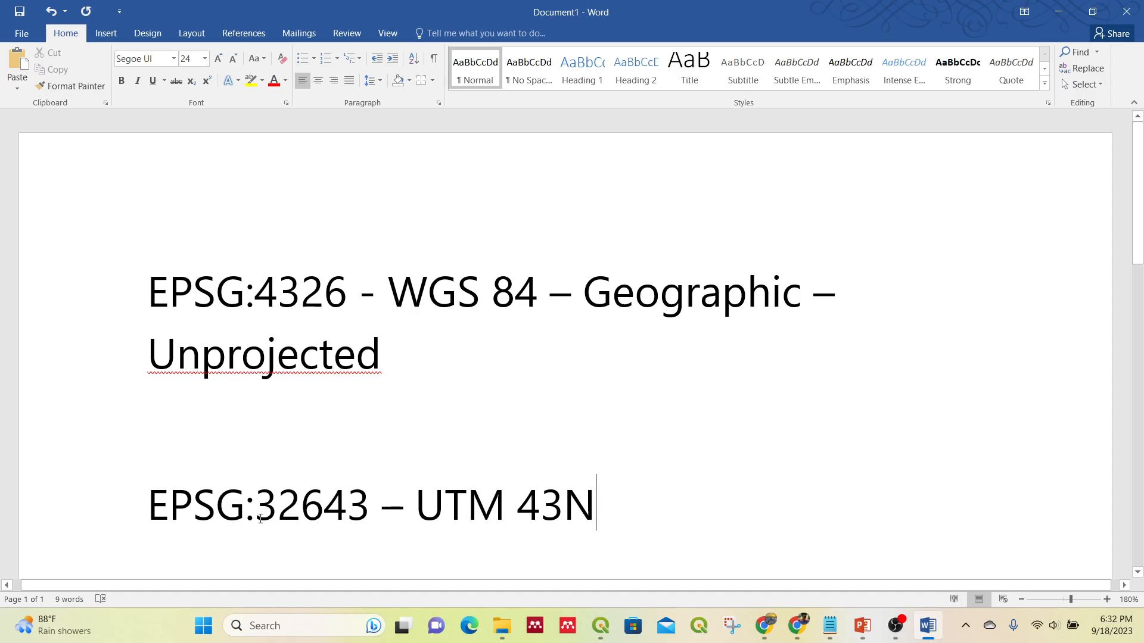
Append "- Projected" to the EPSG:32643 entry
left_click_drag(414, 504, 597, 500)
left_click(608, 513)
type("- Projected")
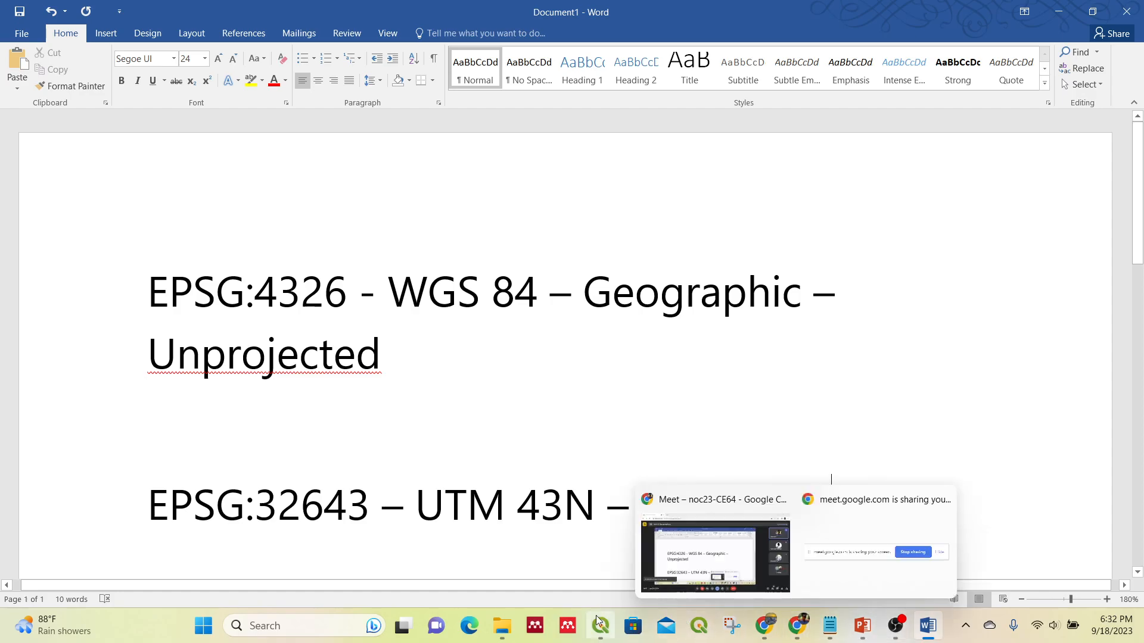
Switch back to QGIS, close the soil layer's properties and bring the whole Warp (Reproject) dialog into view
left_click(602, 635)
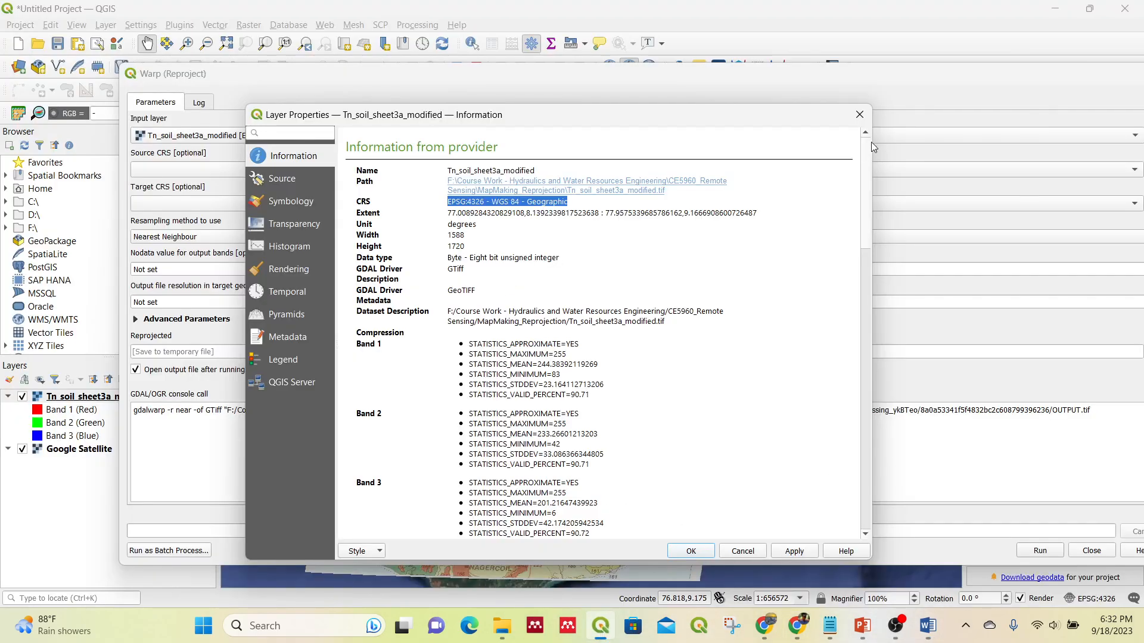
left_click(860, 115)
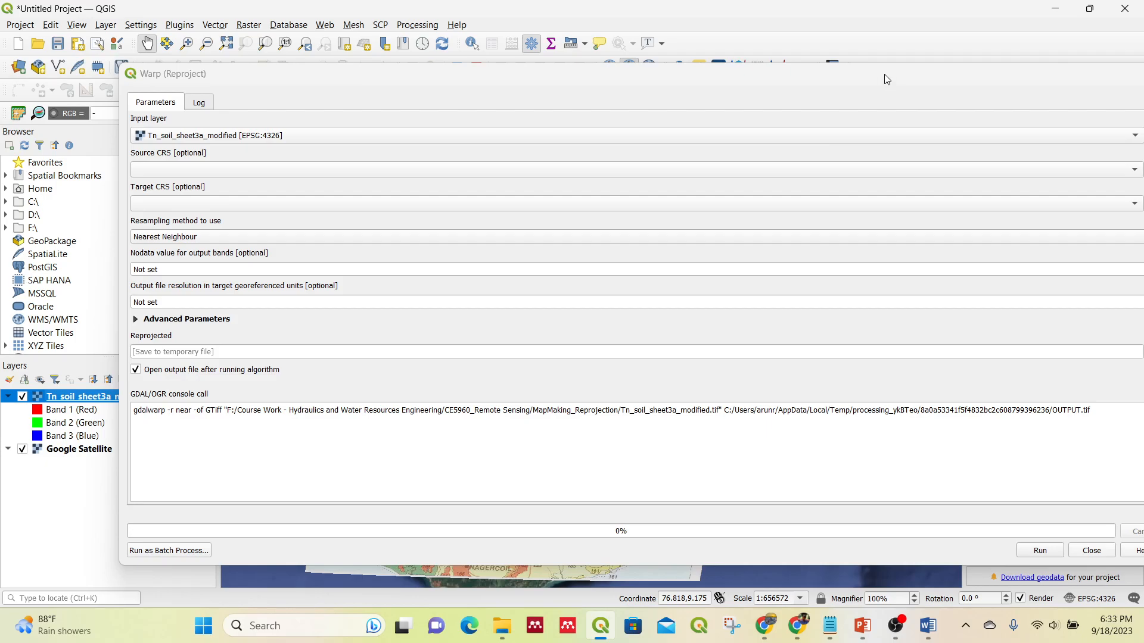
left_click_drag(884, 74, 799, 72)
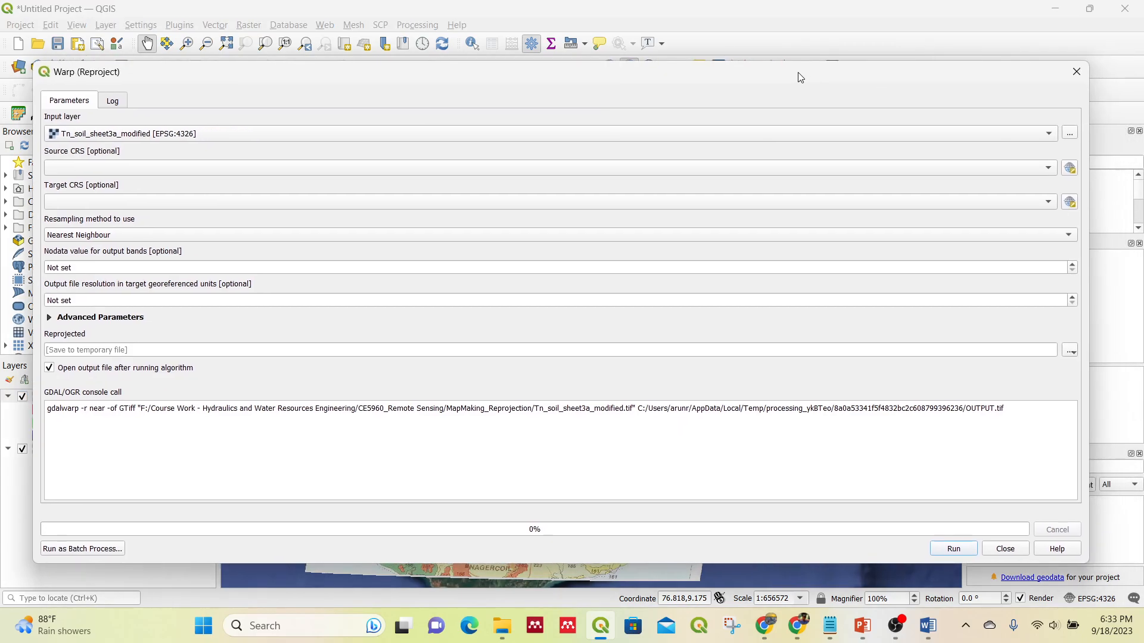
Set the target CRS to WGS 84 / UTM zone 43N (EPSG:32643), filtering the reference systems by "UTM 43N"
left_click(1071, 204)
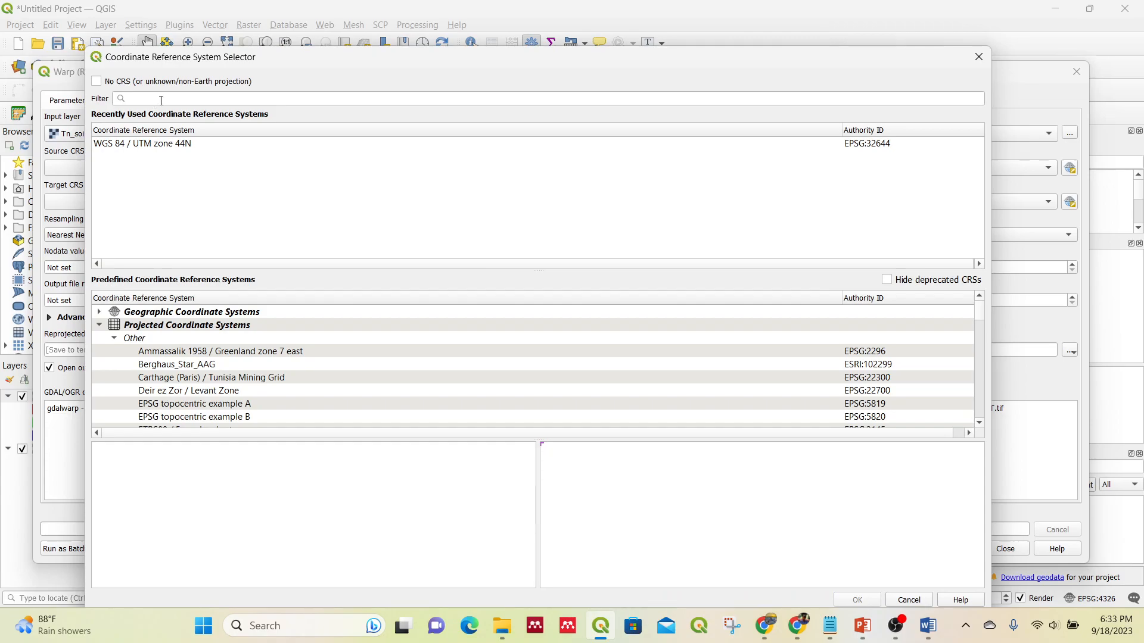
left_click(161, 100)
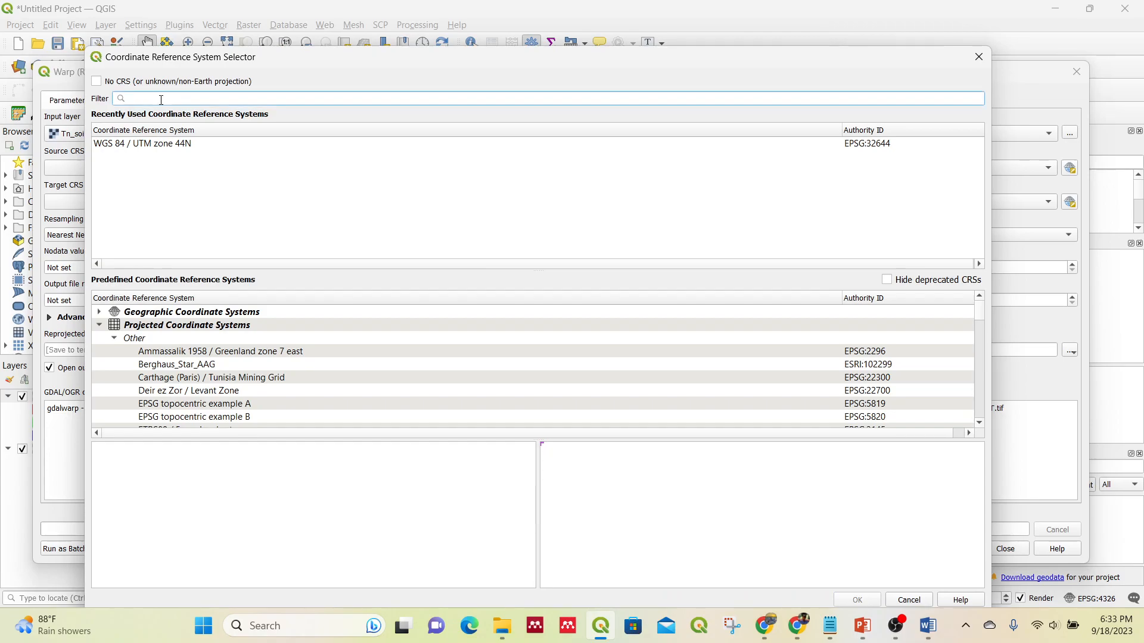
type("UT")
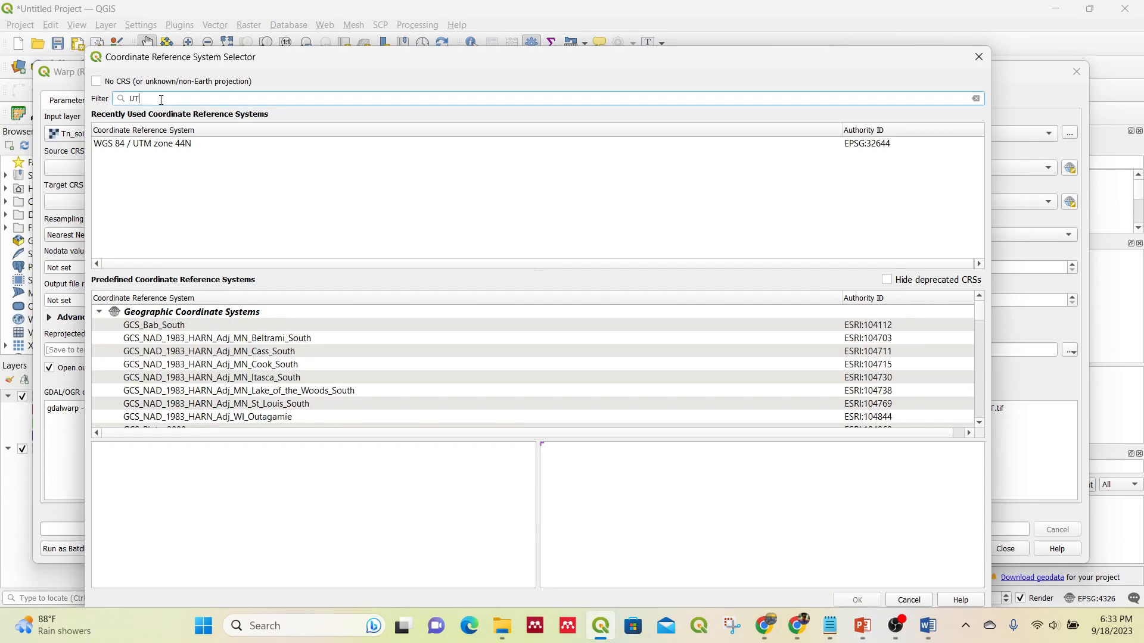
type("M 43N")
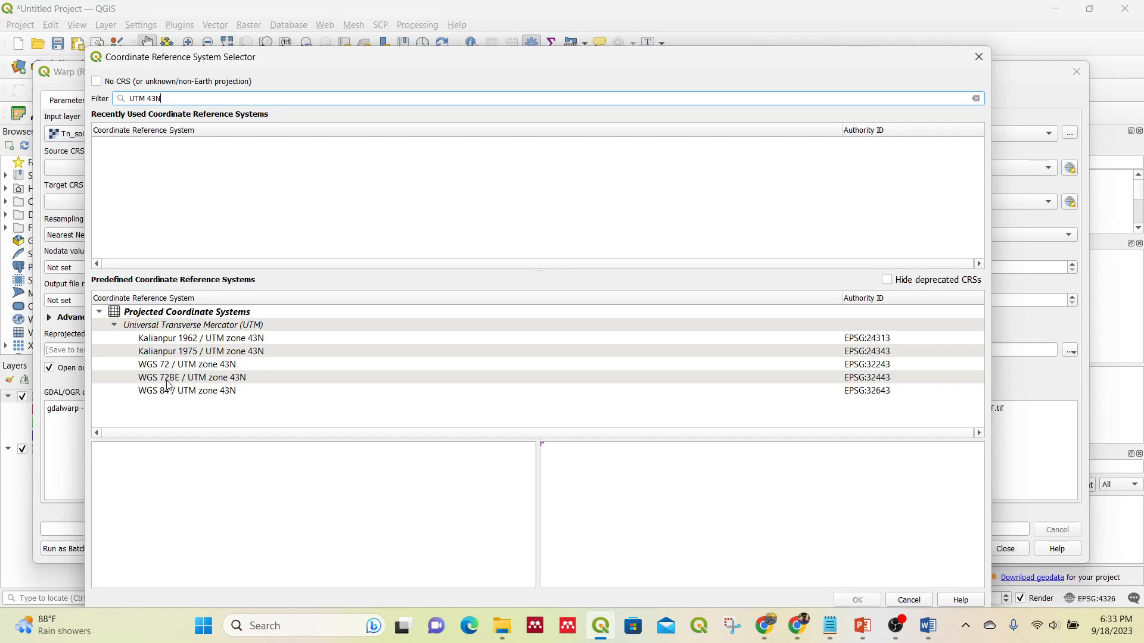
left_click(216, 392)
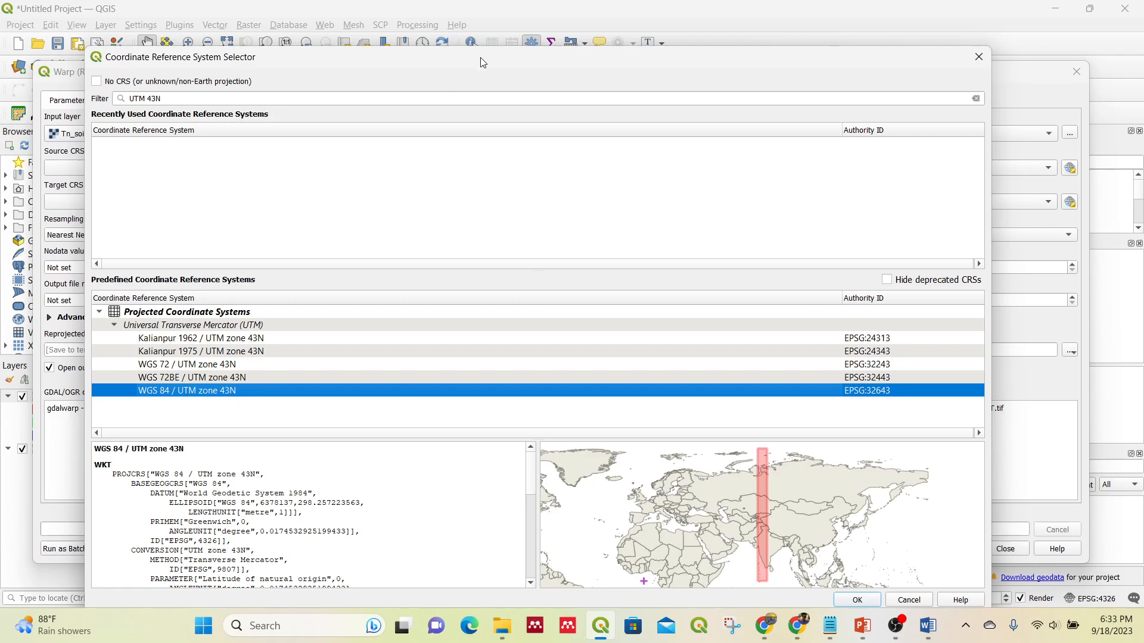
left_click_drag(480, 58, 468, 13)
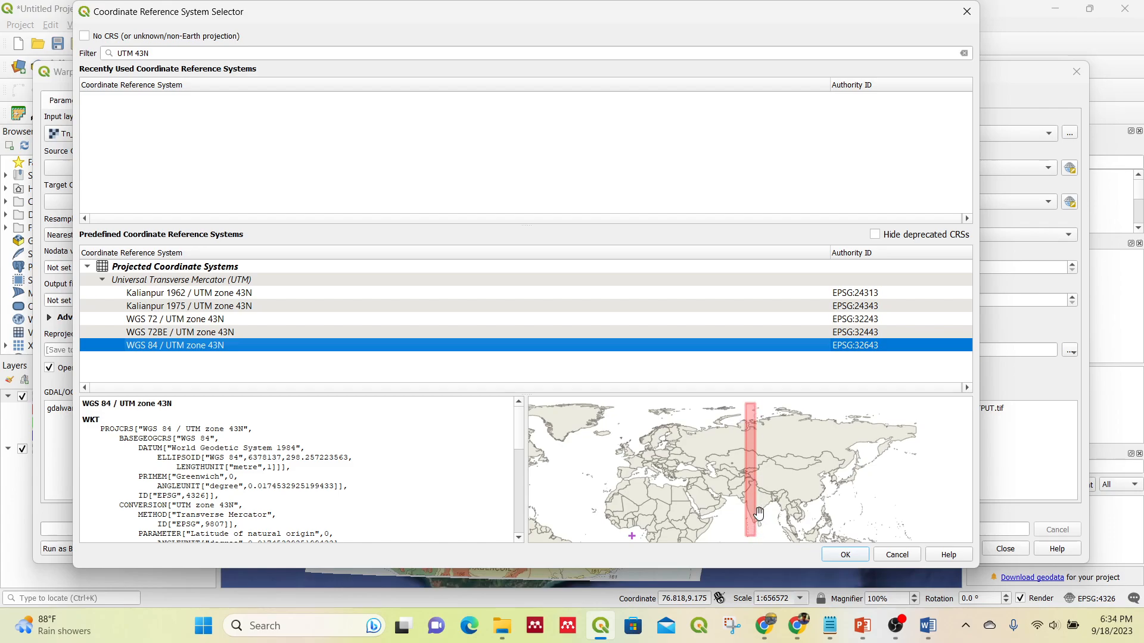
left_click(846, 555)
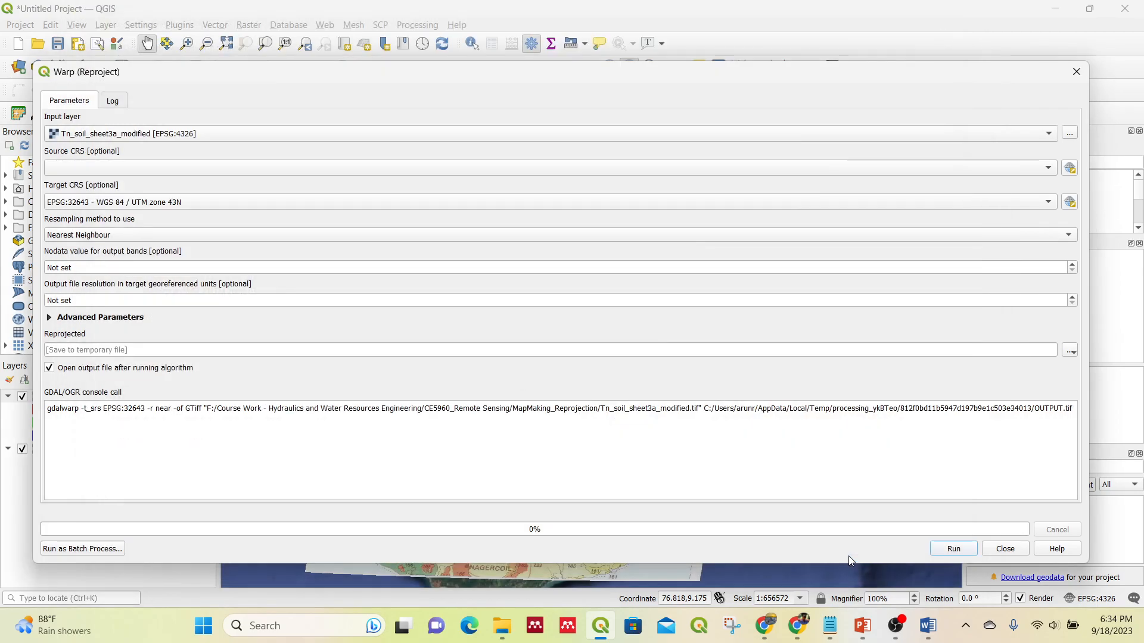
Set the output file to TN_Soil_Reproject in the MapMaking_Reprojection folder as TIF, run the reprojection and close the dialog
left_click(1070, 350)
left_click(1061, 381)
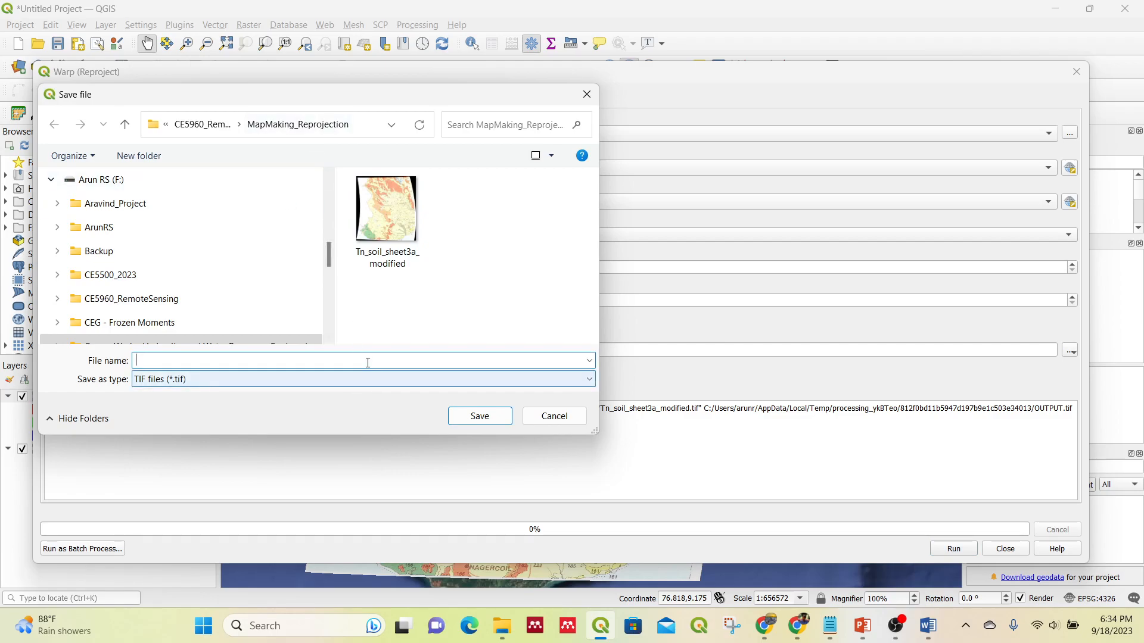
type("TN_S")
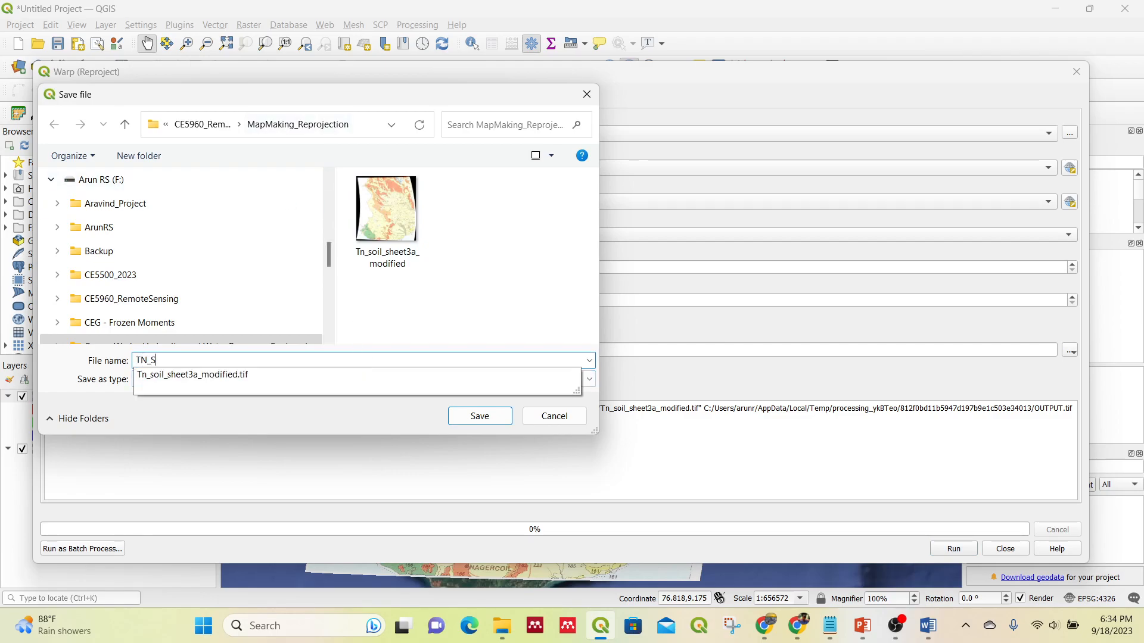
type("oil_Reproject")
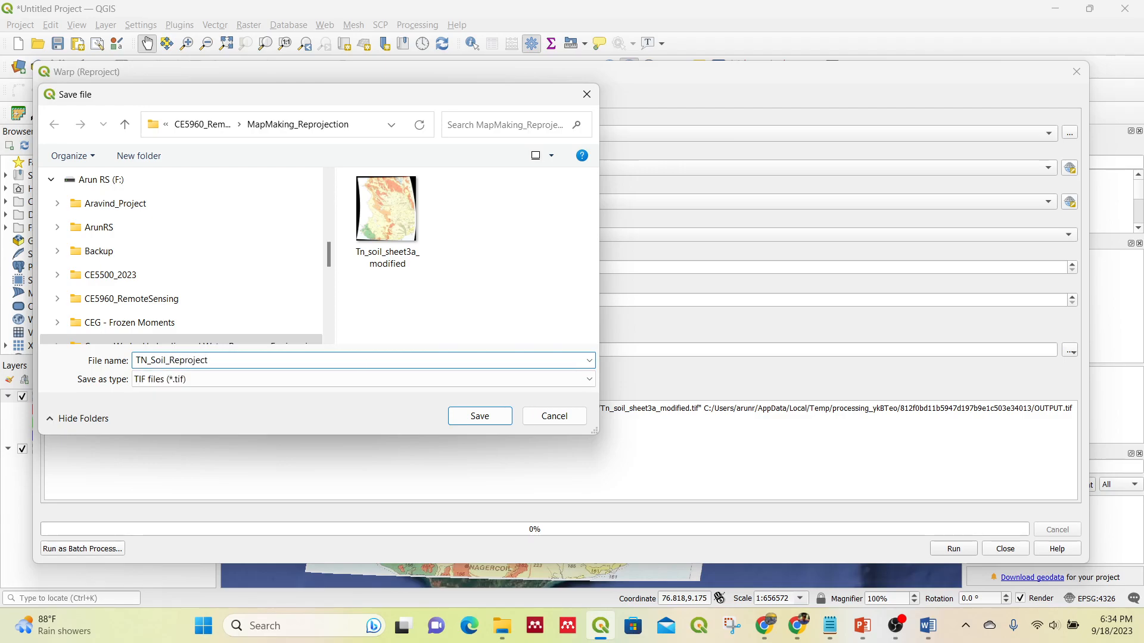
left_click(492, 418)
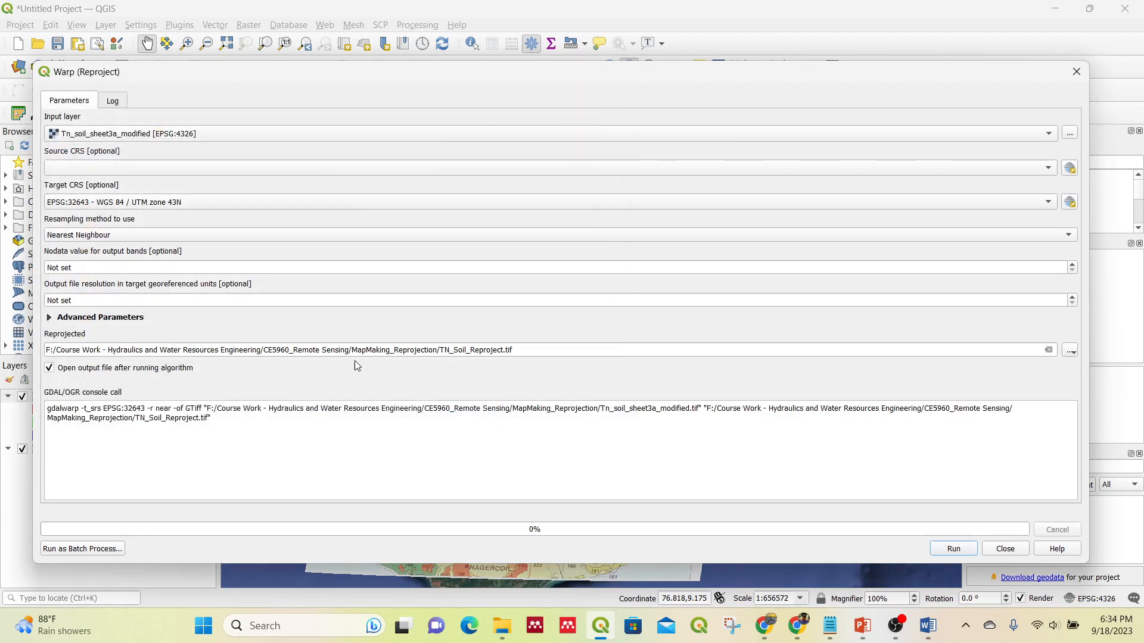
left_click(955, 550)
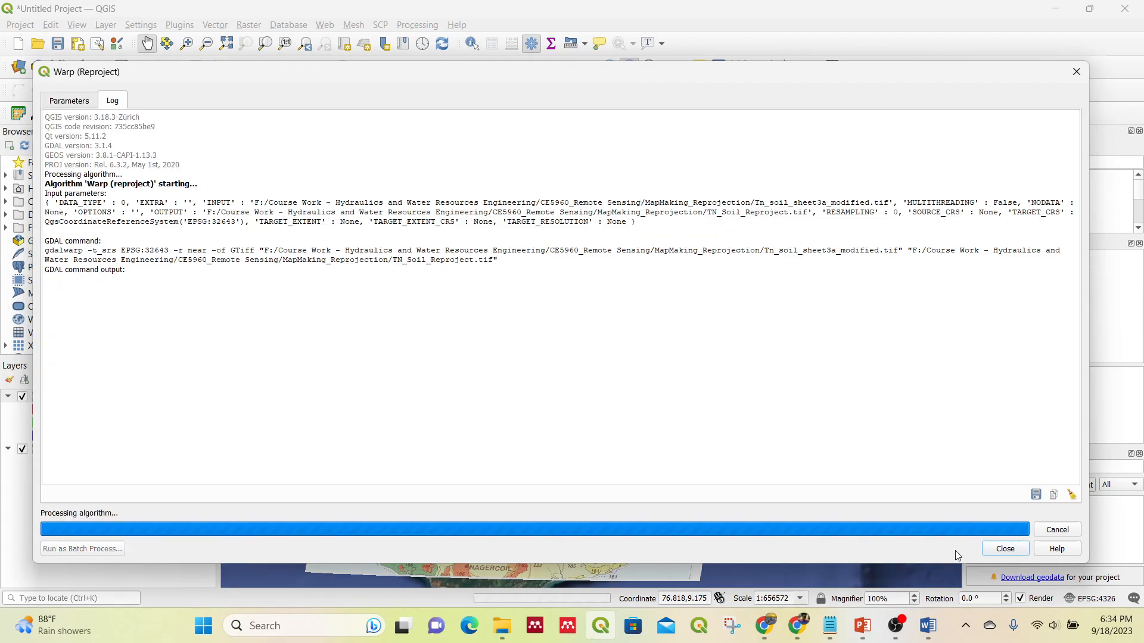
left_click(1004, 548)
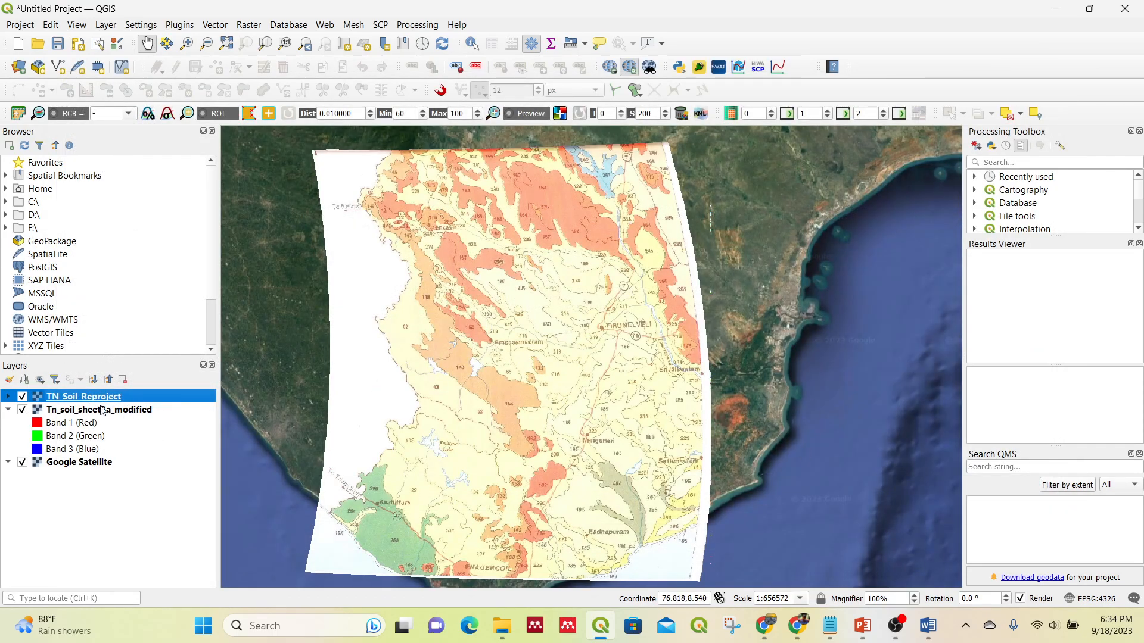
Compare TN_Soil_Reproject with the original soil raster at the map sheet's north-east corner by repeatedly hiding and showing the reprojected layer
left_click(23, 397)
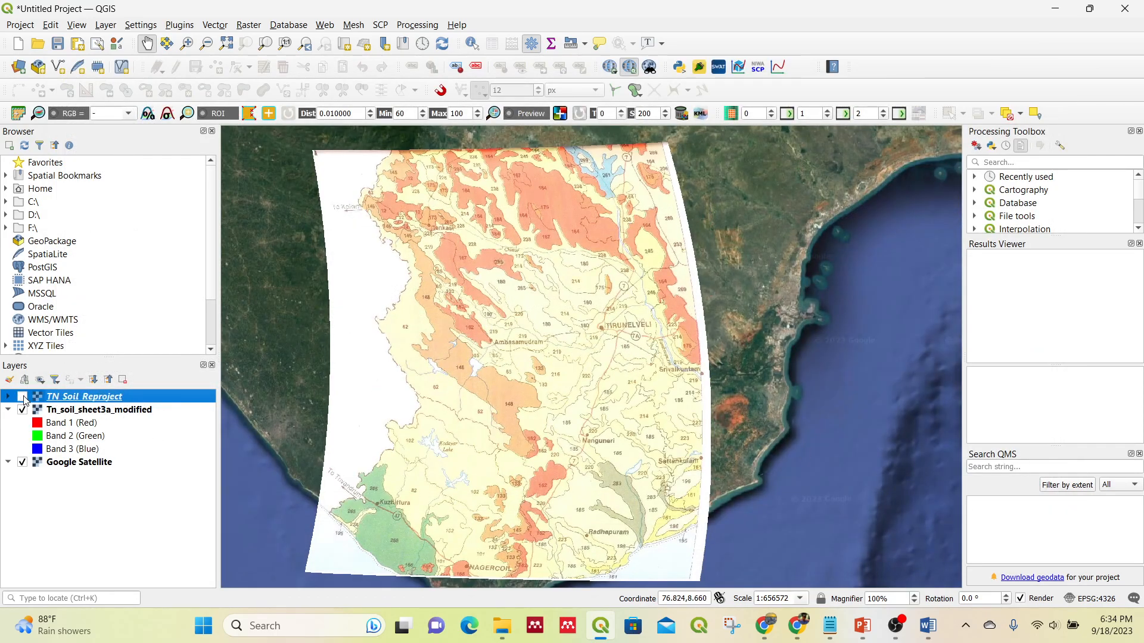
left_click(23, 398)
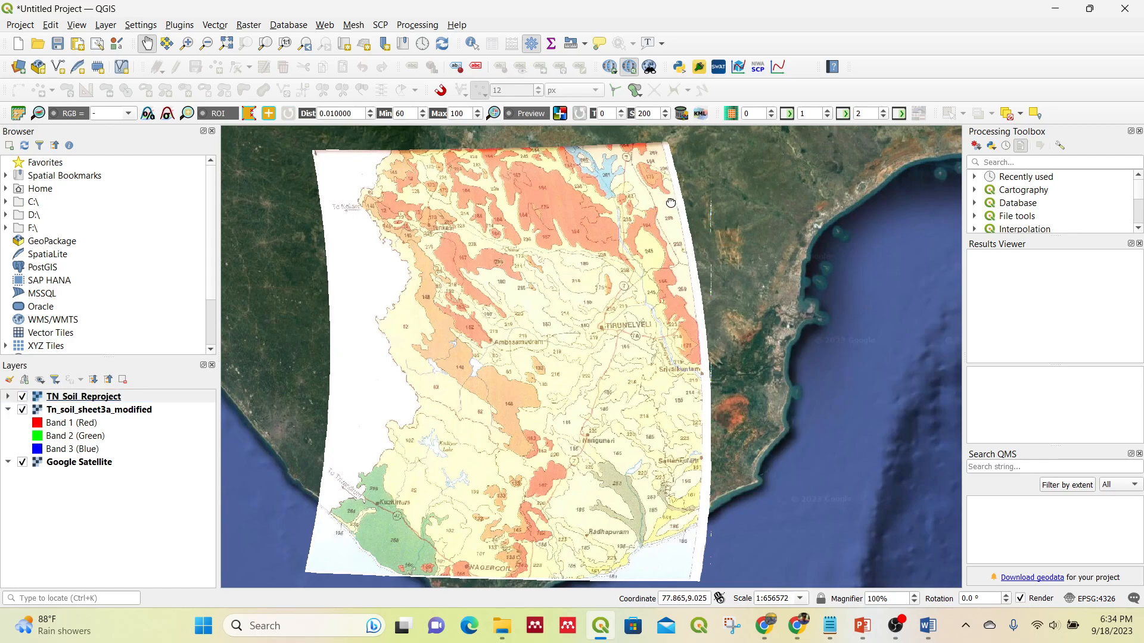
left_click_drag(679, 174, 628, 263)
scroll(582, 241, "up", 5)
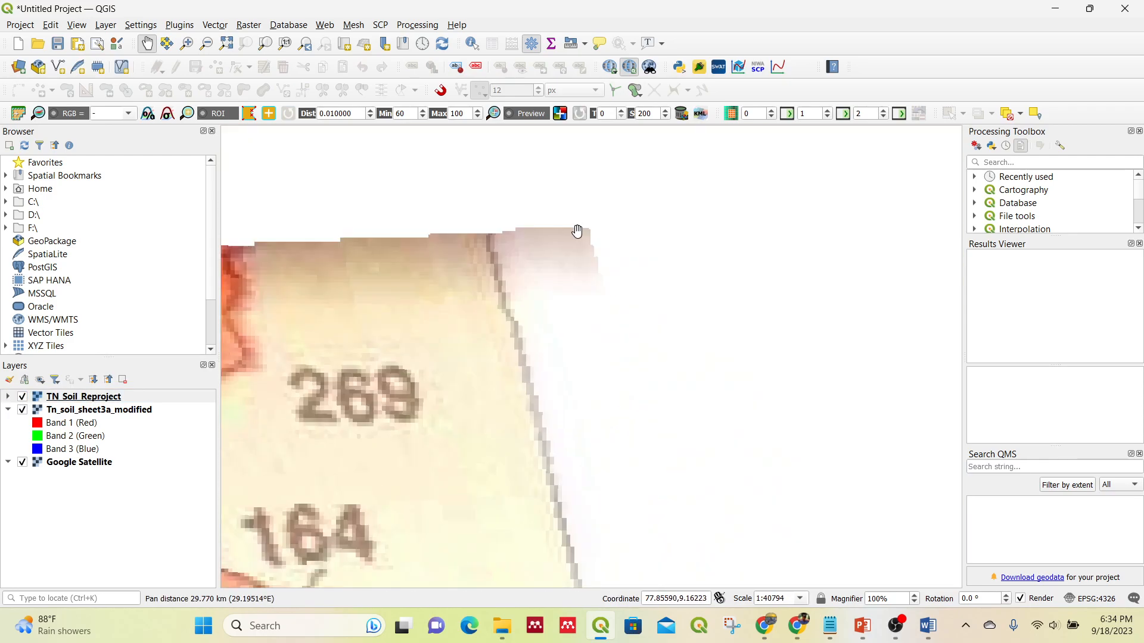
scroll(582, 241, "up", 3)
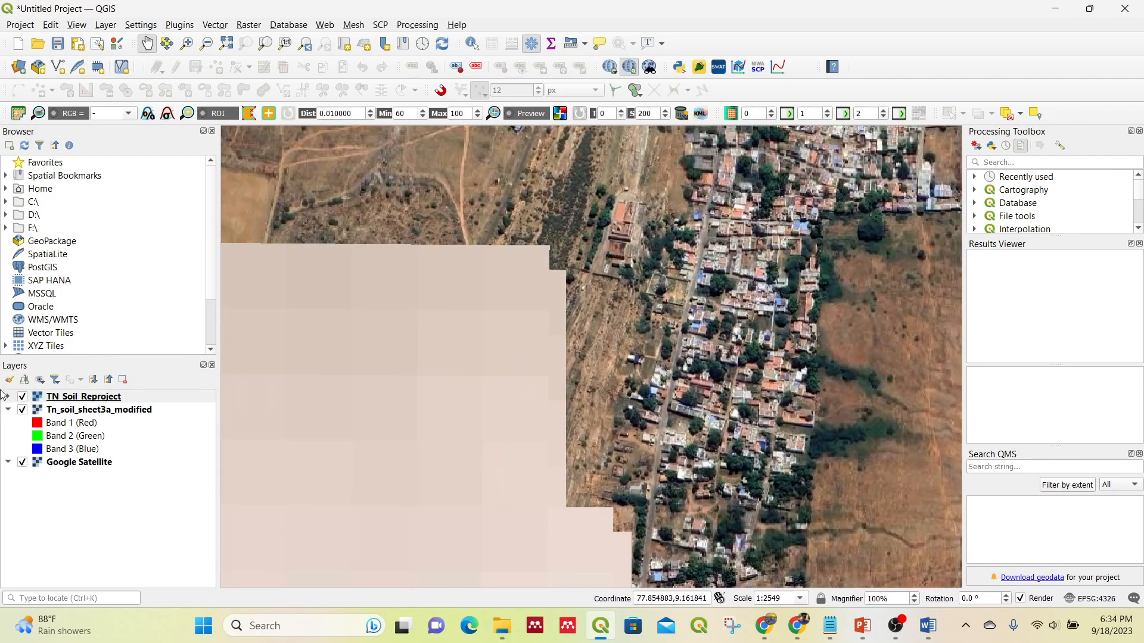
left_click(24, 397)
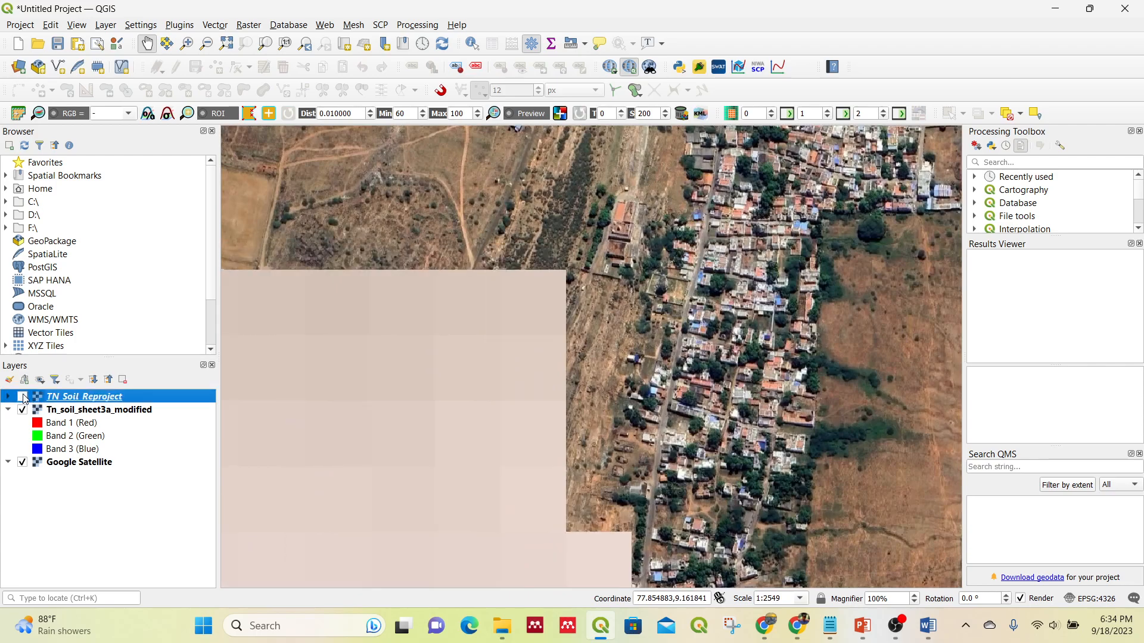
left_click(23, 397)
left_click(24, 397)
left_click(22, 398)
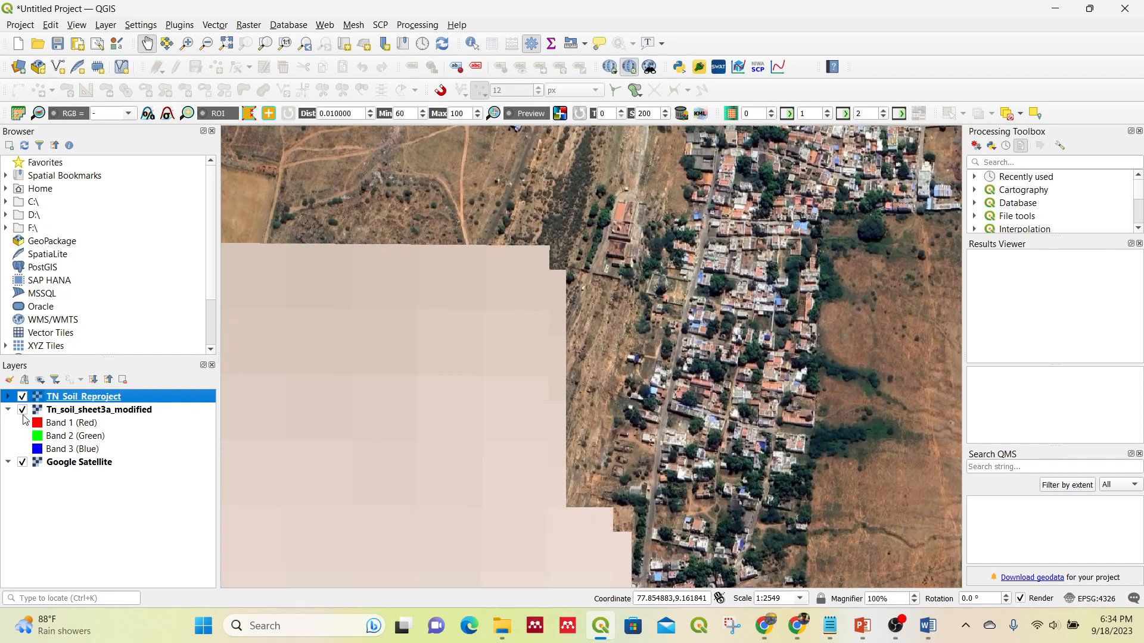
left_click(23, 396)
left_click(23, 397)
left_click(23, 396)
left_click(22, 396)
left_click(22, 397)
Remove the Tn_soil_sheet3a_modified layer from the project and make TN_Soil_Reproject visible over the satellite imagery
scroll(544, 364, "down", 4)
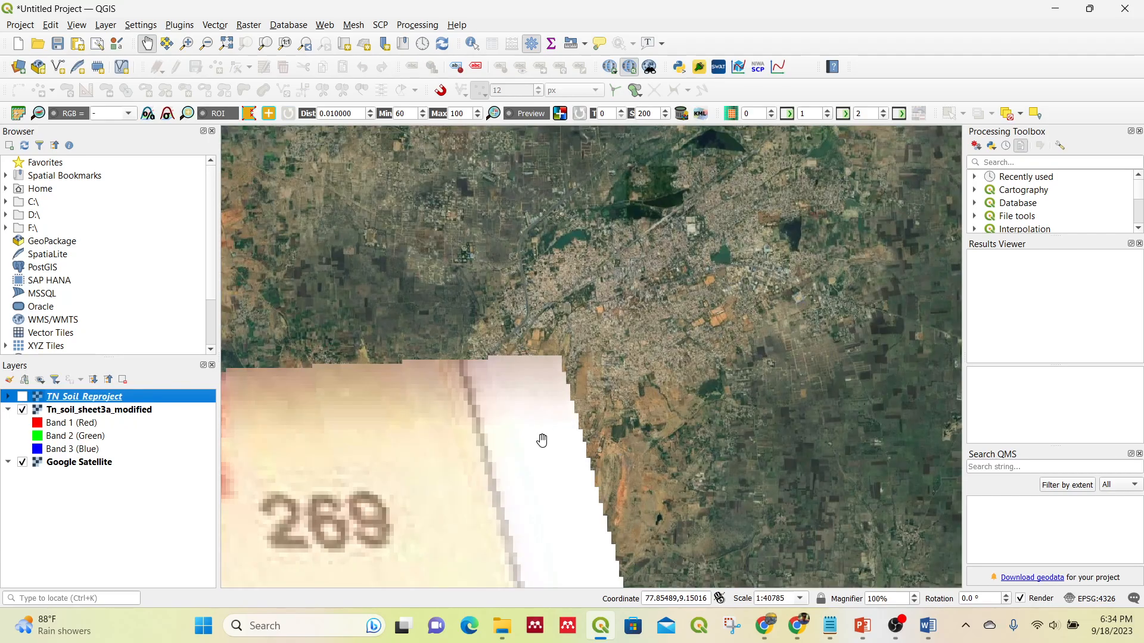
left_click_drag(521, 468, 677, 309)
scroll(676, 309, "down", 2)
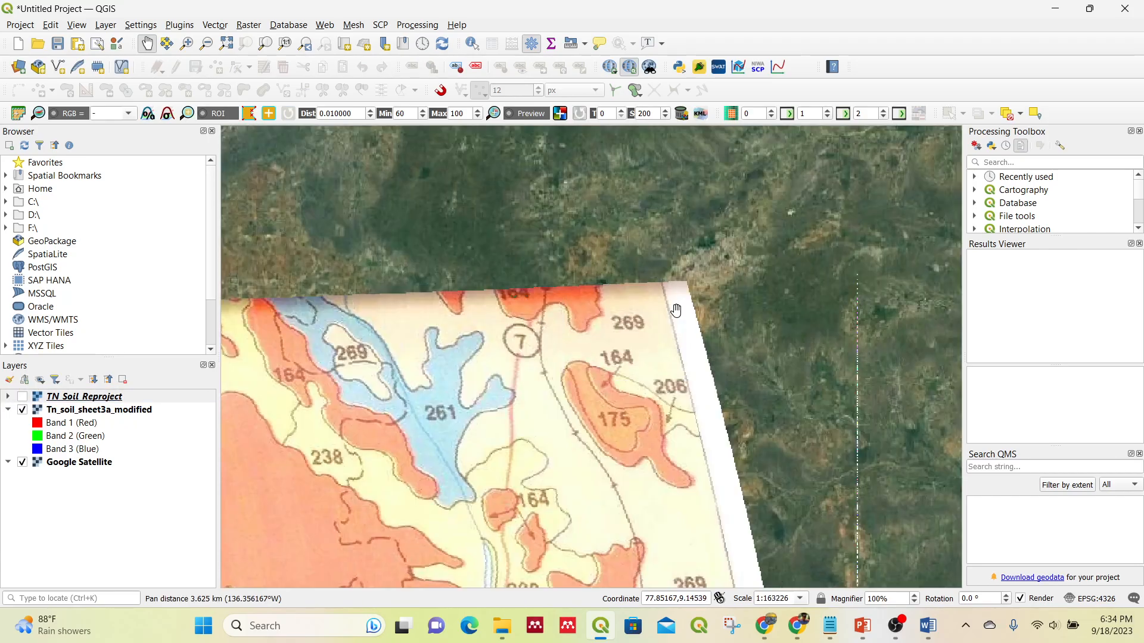
left_click_drag(666, 405, 722, 280)
scroll(722, 280, "down", 2)
left_click_drag(699, 393, 673, 294)
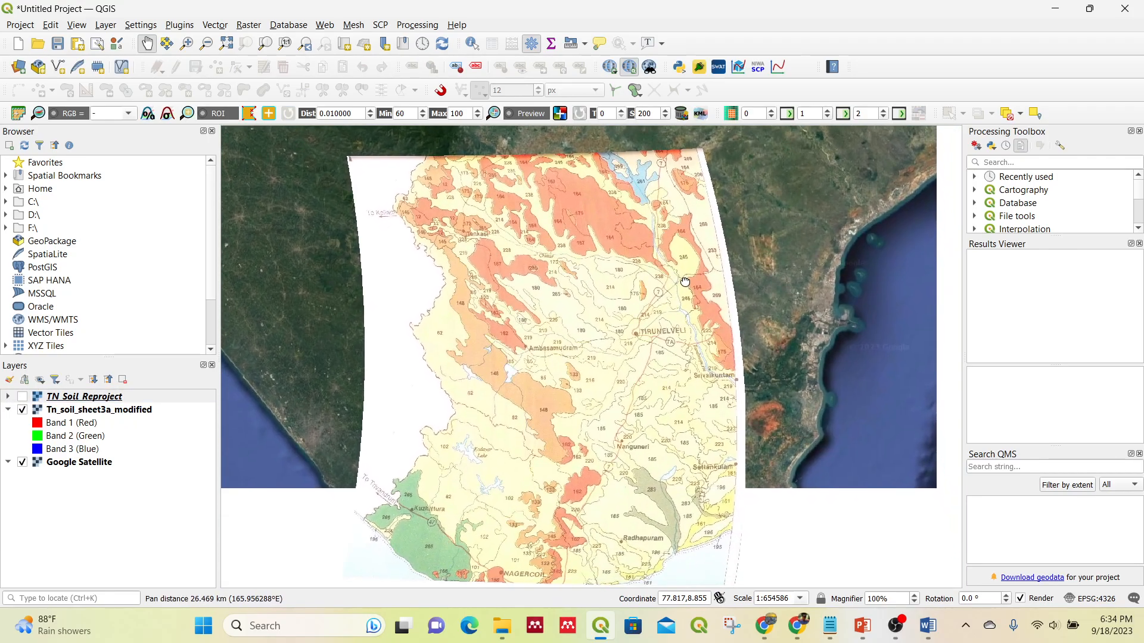
left_click(53, 410)
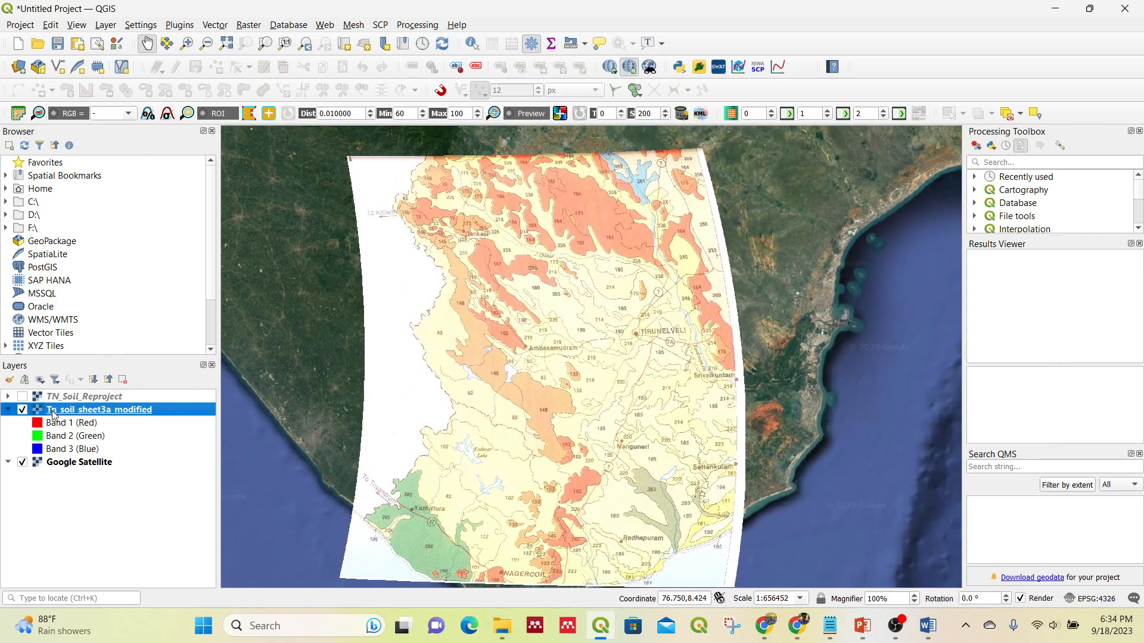
left_click(126, 382)
left_click(563, 328)
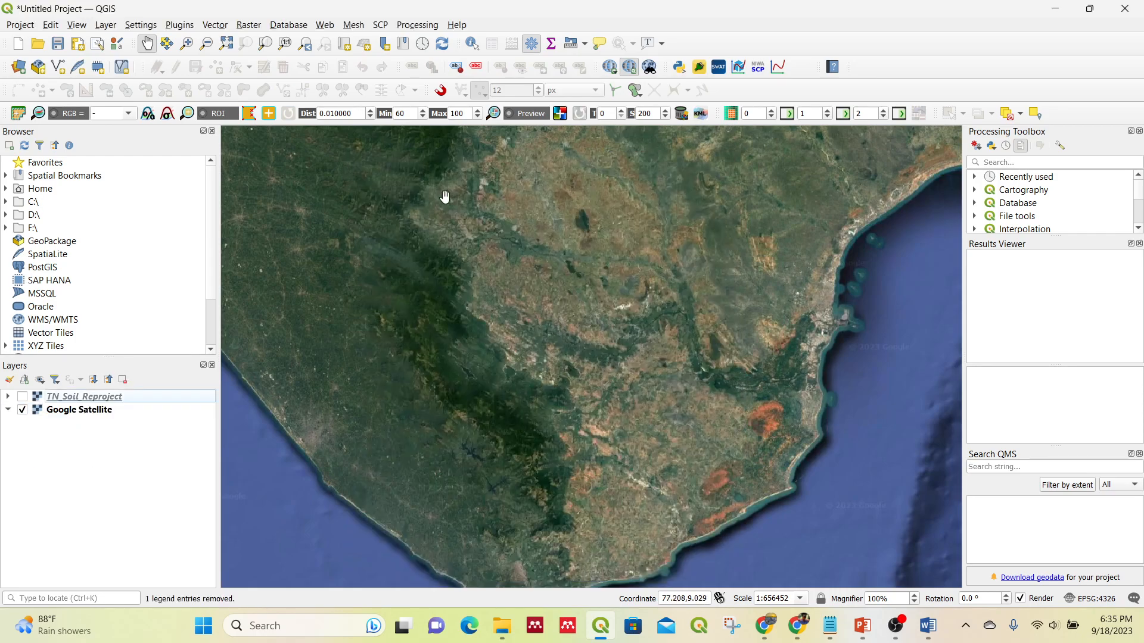
left_click(23, 397)
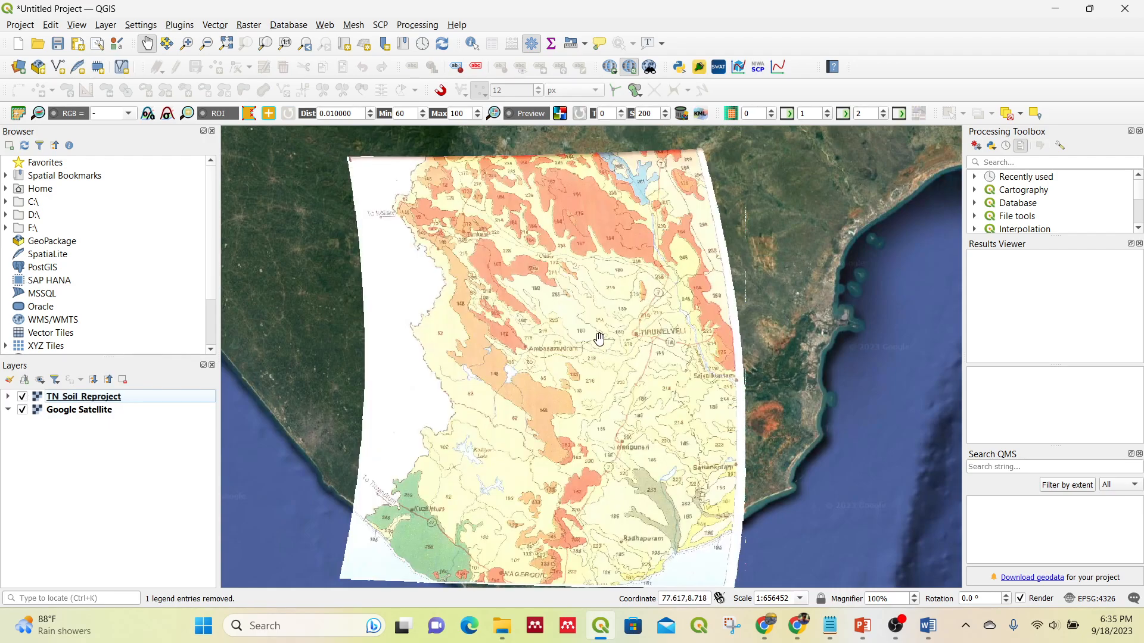
left_click_drag(597, 334, 596, 323)
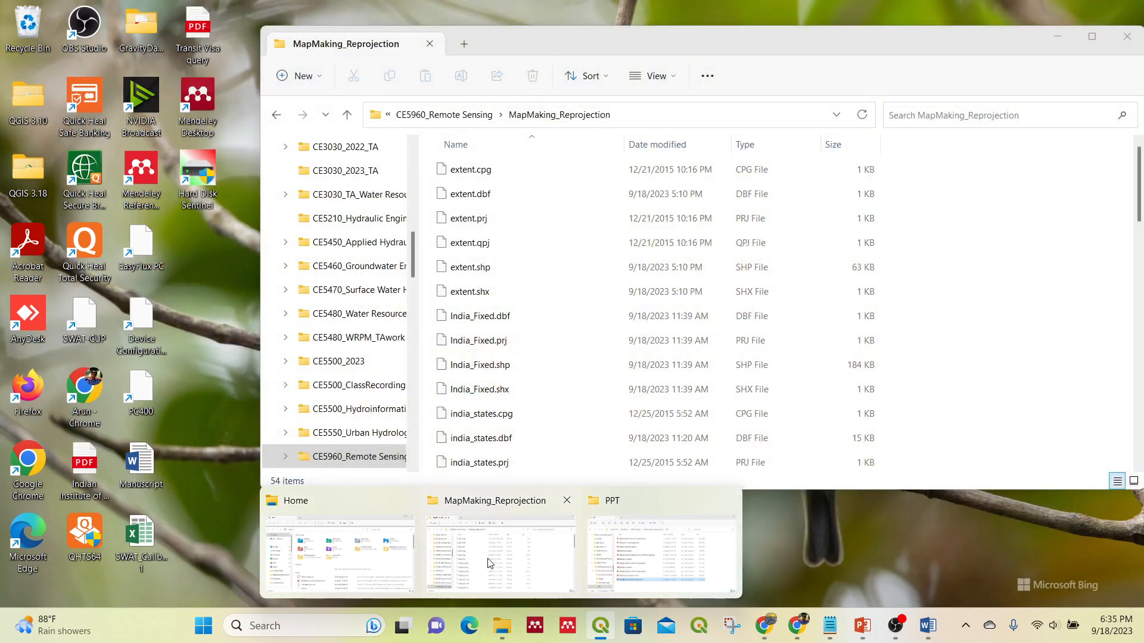
Add India_Fixed.shp from the MapMaking_Reprojection folder in File Explorer to the QGIS project as the uppermost layer, with all of India in view
left_click(492, 563)
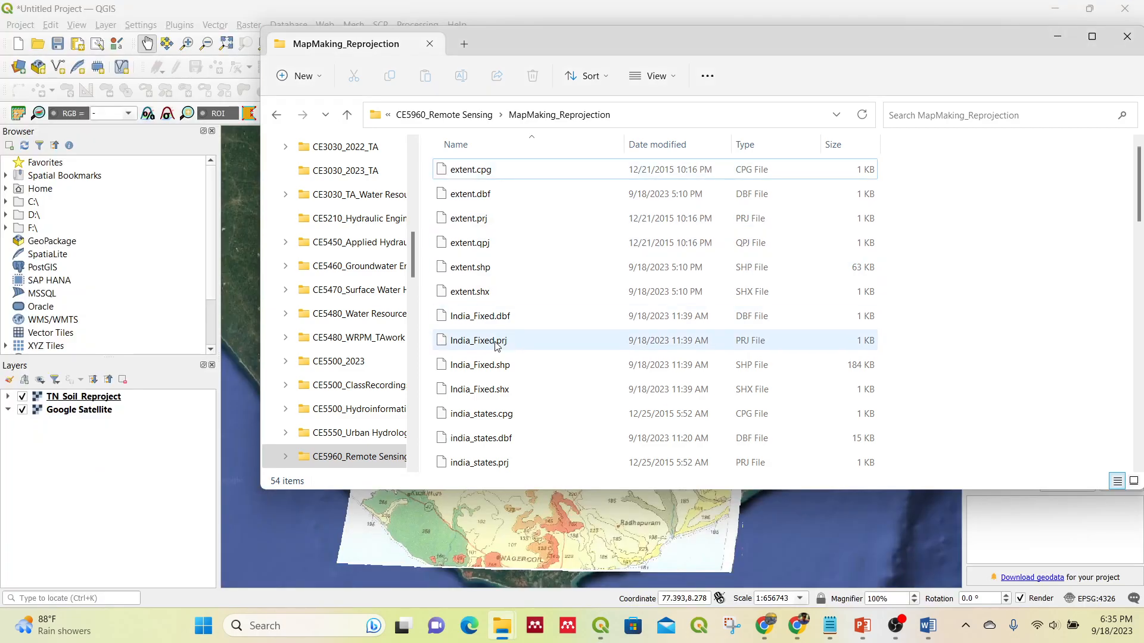
left_click(469, 370)
left_click_drag(468, 370, 131, 435)
left_click(93, 399)
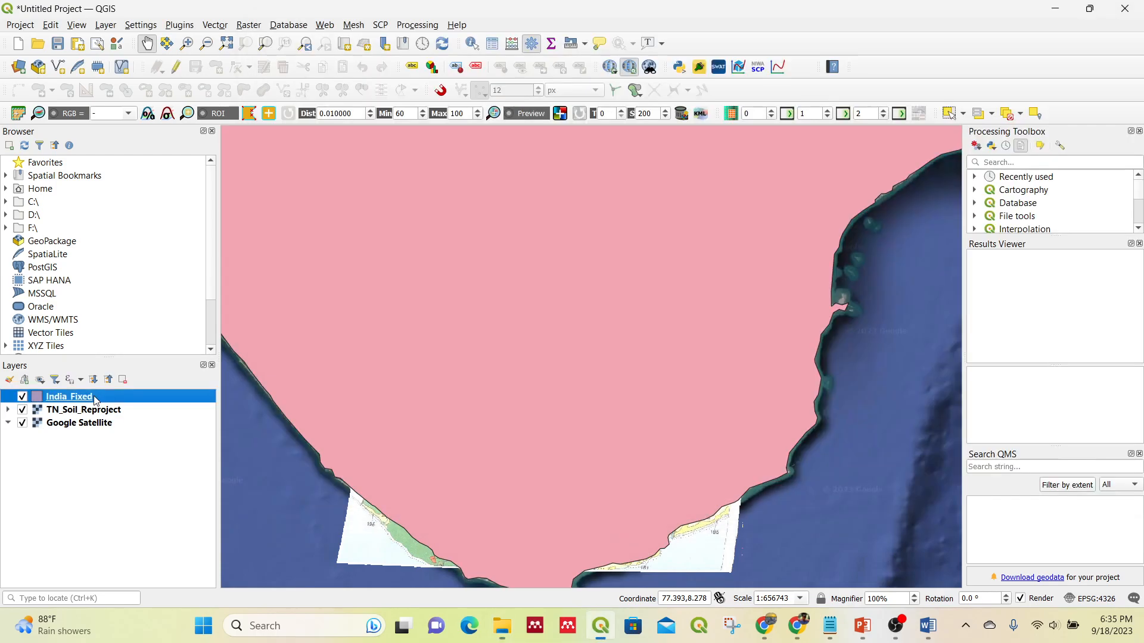
scroll(679, 387, "down", 4)
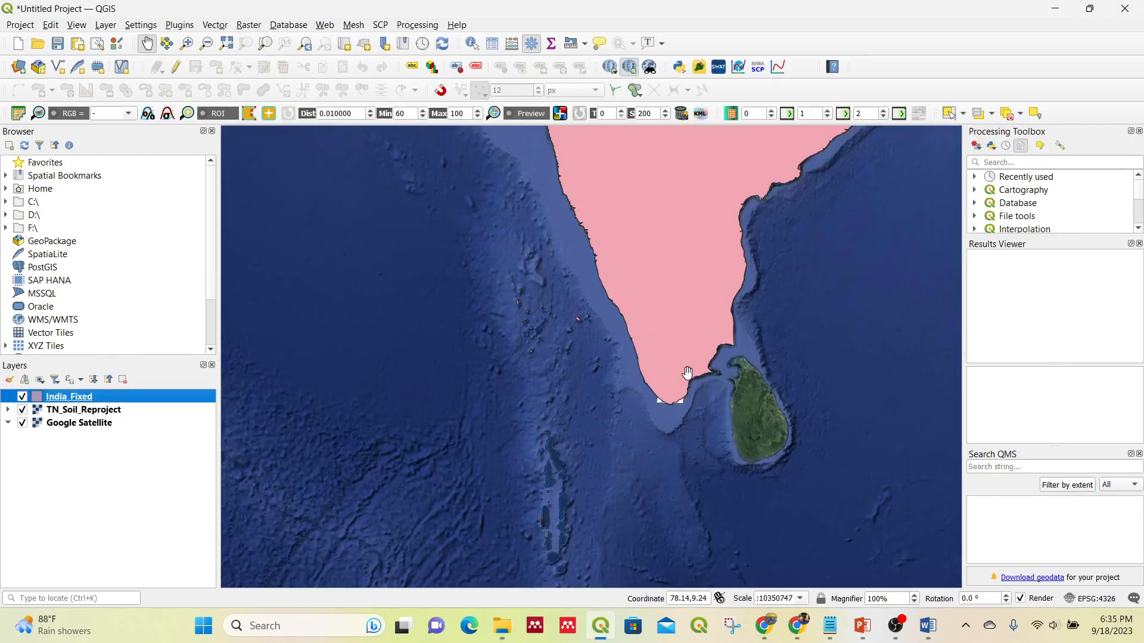
scroll(683, 374, "down", 1)
left_click_drag(716, 246, 583, 388)
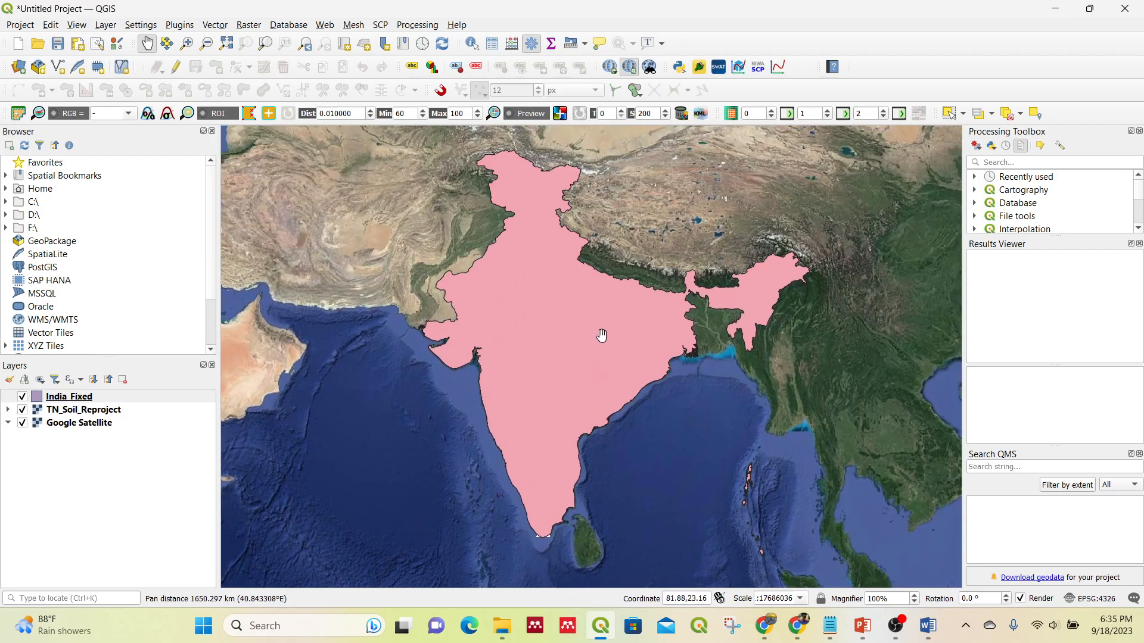
Check the coordinate reference system of the India_Fixed layer in its properties and close them
left_click(122, 397)
double_click(123, 397)
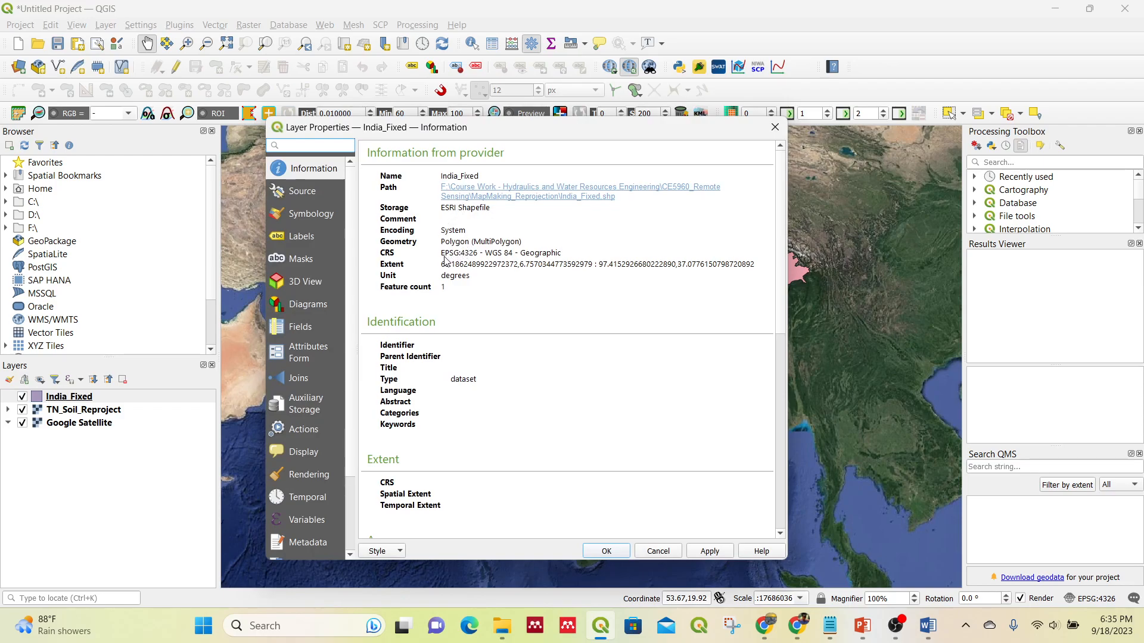
left_click_drag(441, 256, 565, 258)
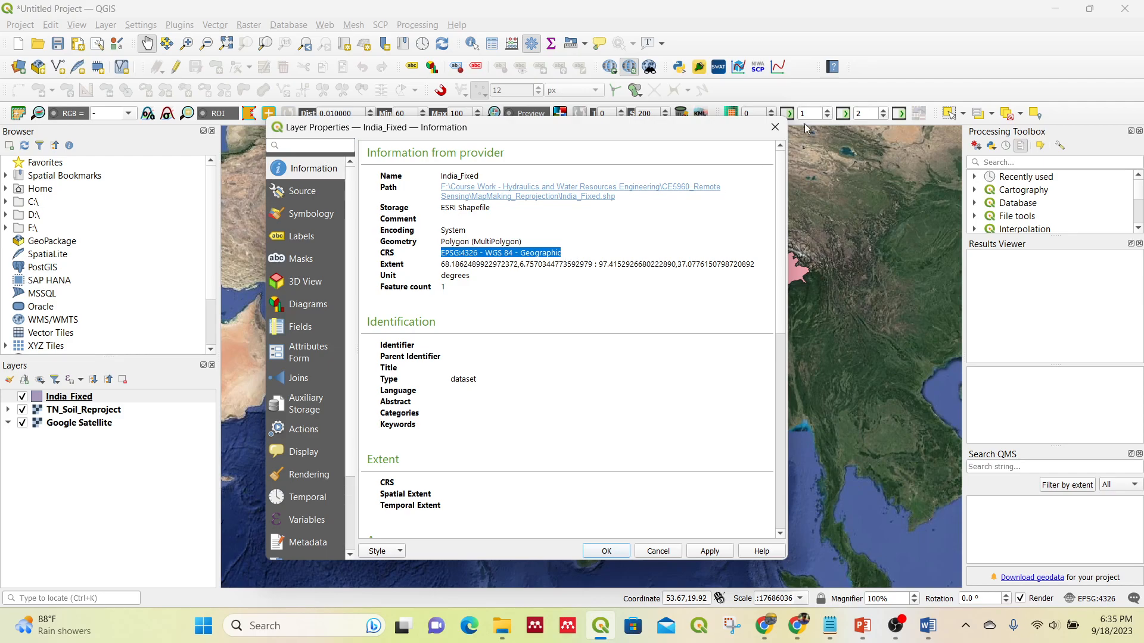
left_click(774, 127)
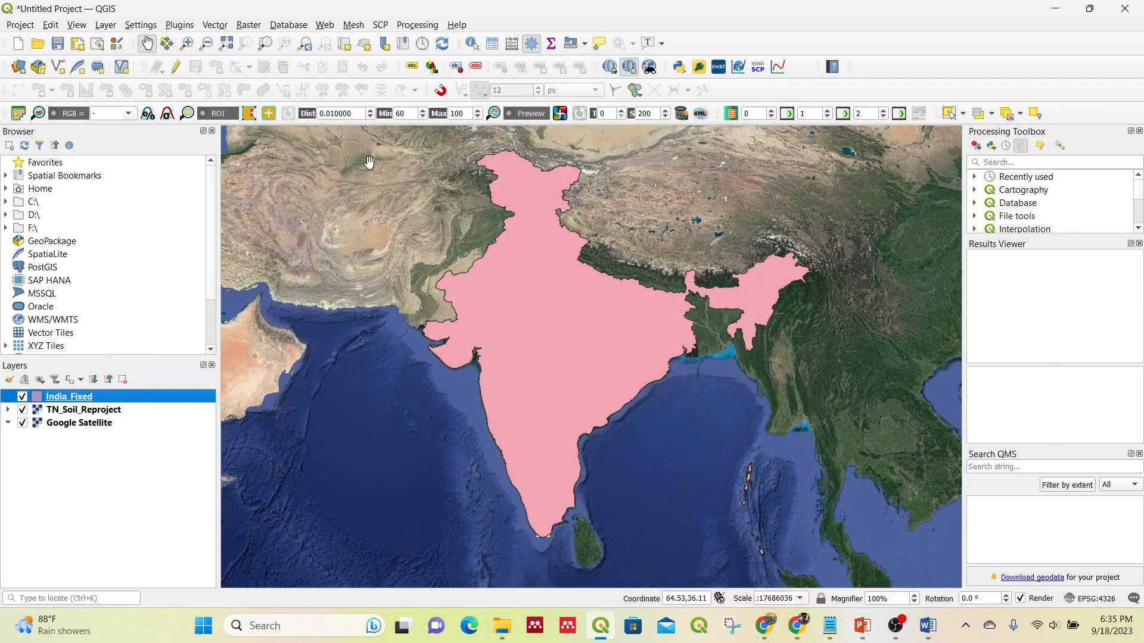
Start the vector Reproject Layer tool for India_Fixed and set its target CRS to WGS 84 / UTM zone 44N (EPSG:32644)
left_click(227, 27)
mouse_move(262, 110)
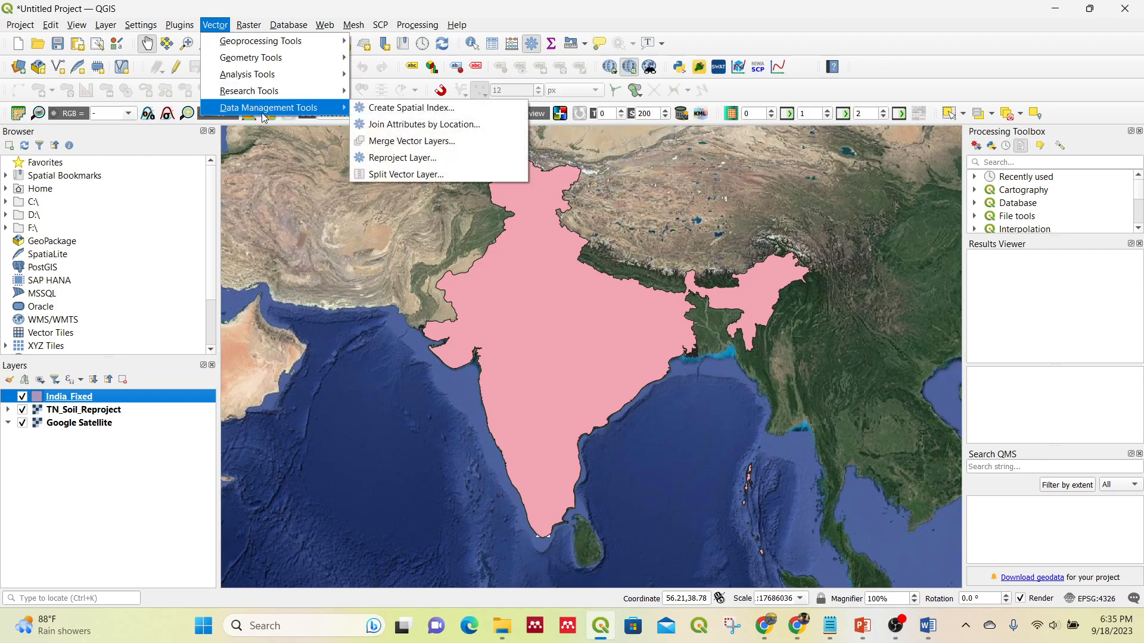
left_click(411, 159)
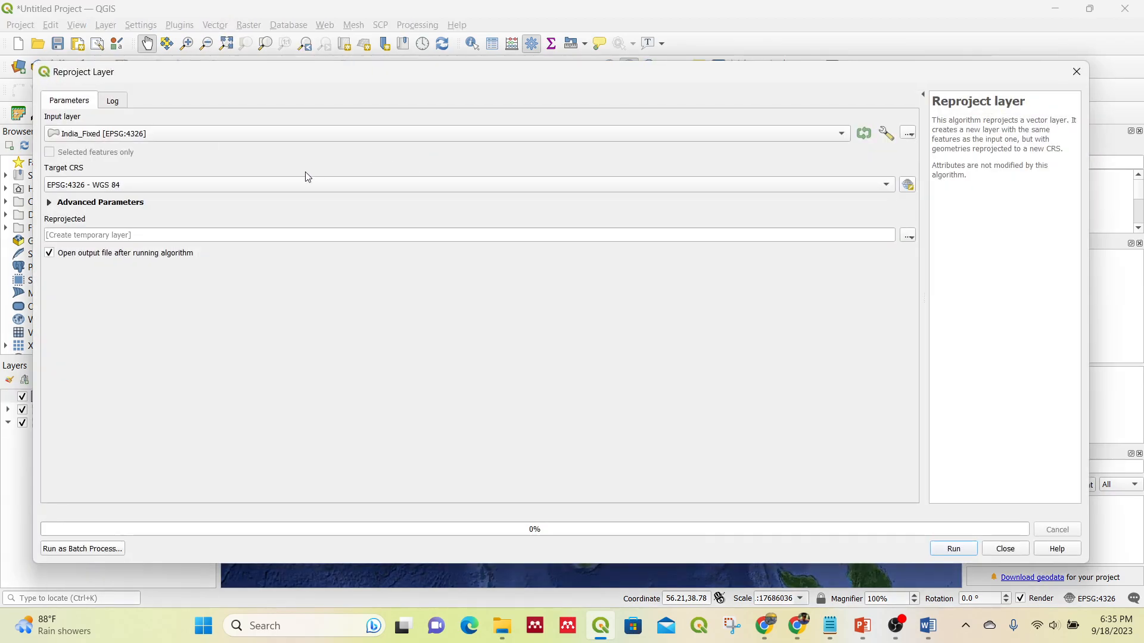
left_click(909, 185)
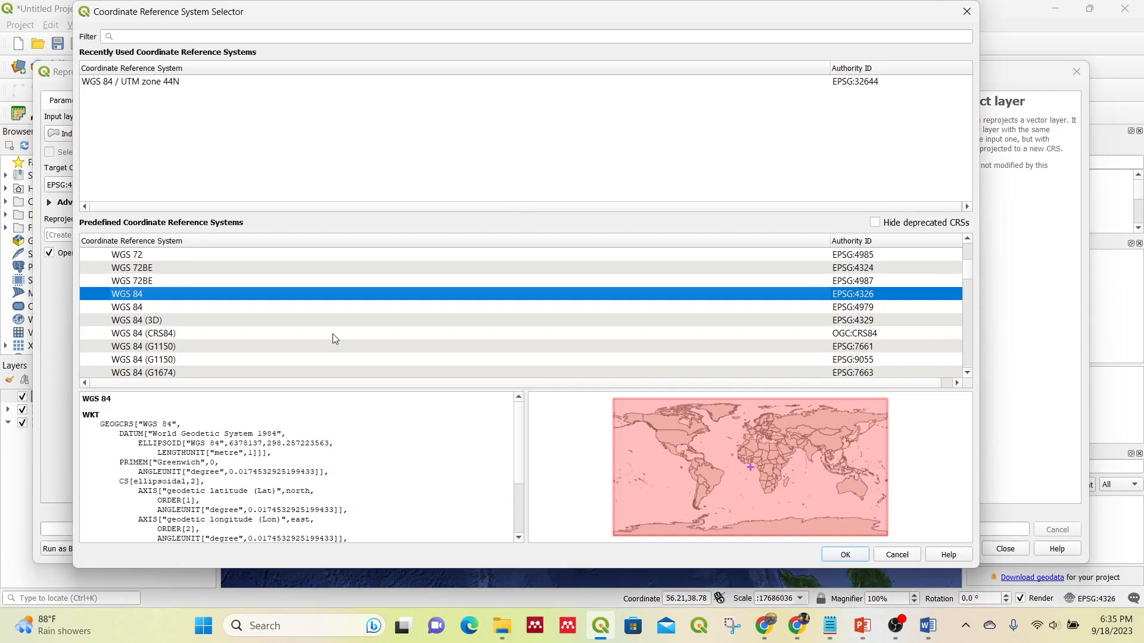
left_click(171, 83)
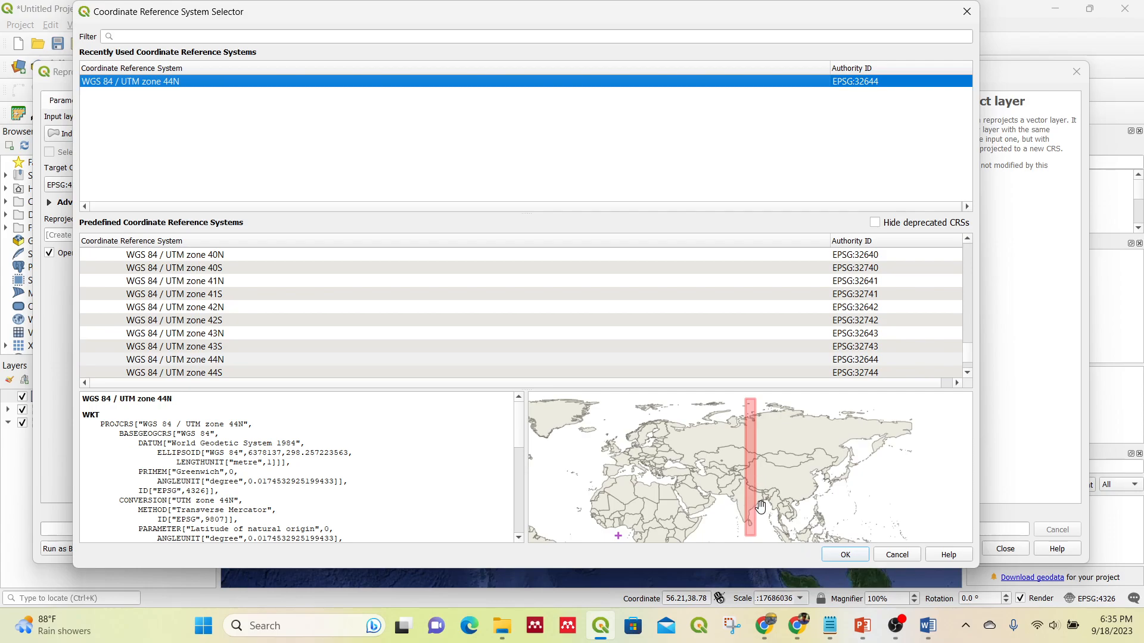
scroll(758, 507, "up", 1)
left_click_drag(761, 506, 745, 461)
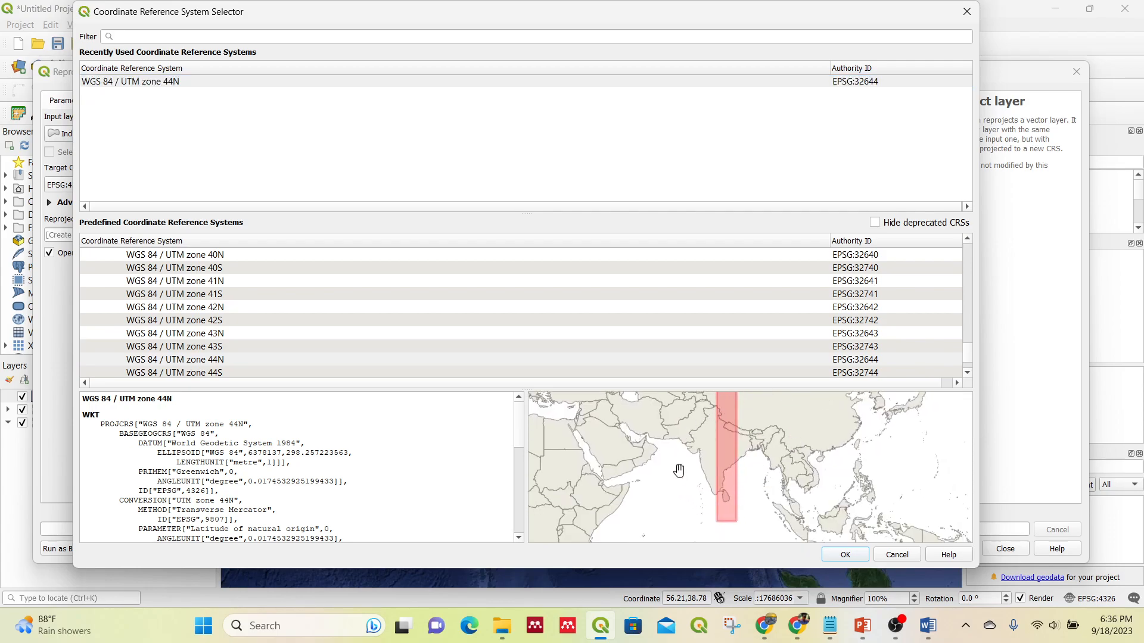
left_click_drag(718, 428, 723, 454)
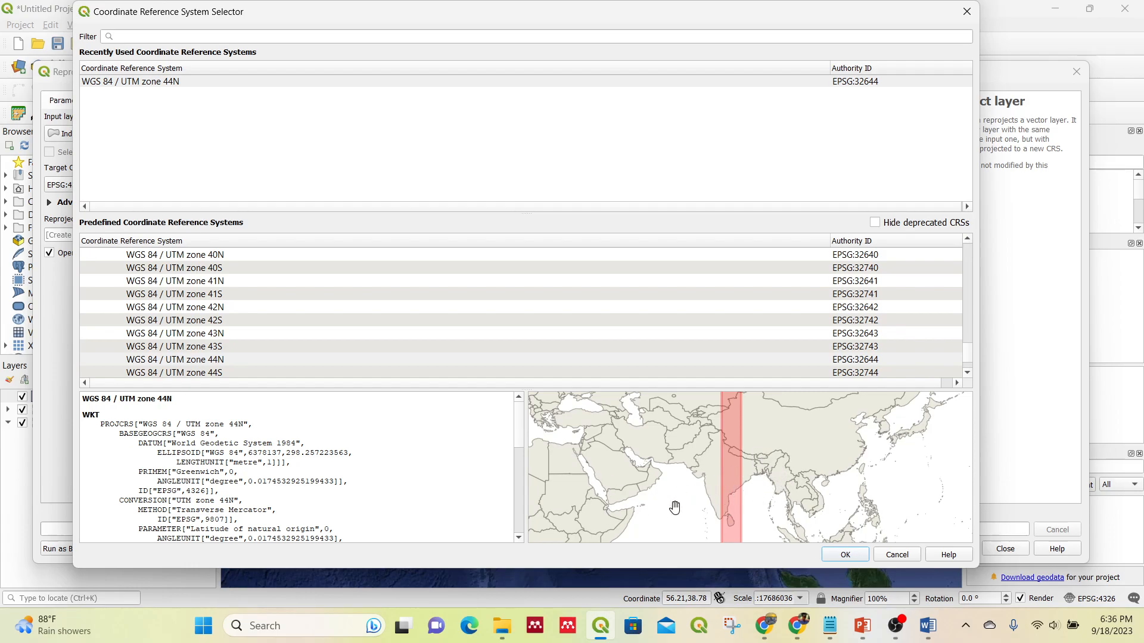
left_click(853, 558)
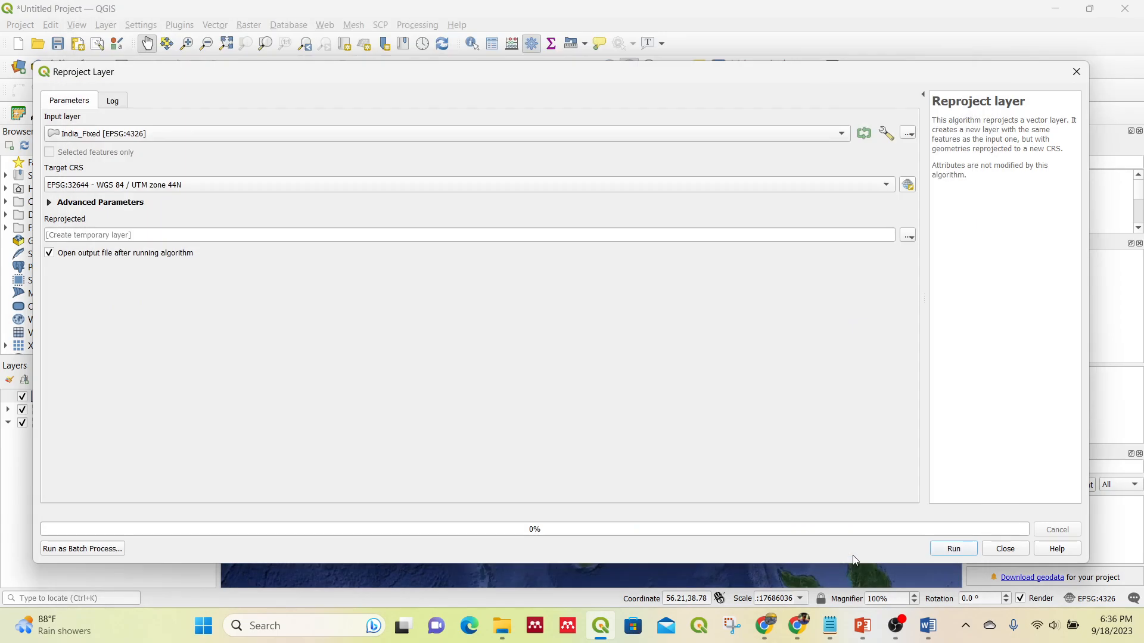
Set the output shapefile to India_UTM44N_Demo in the MapMaking_Reprojection folder, run the reprojection and close the dialog
left_click(907, 238)
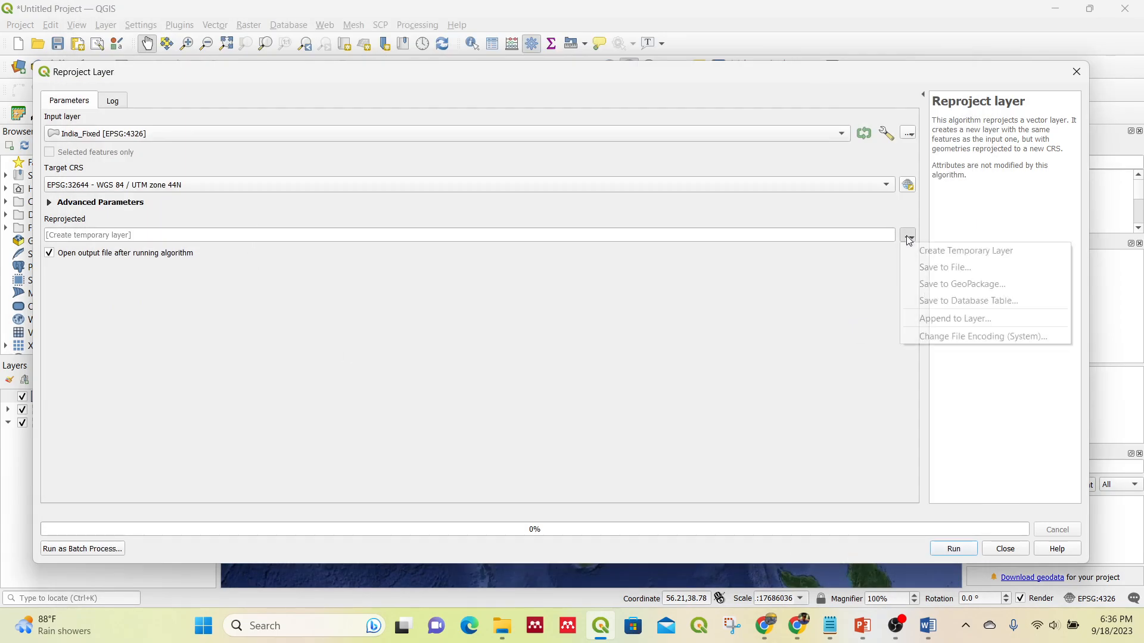
left_click(922, 270)
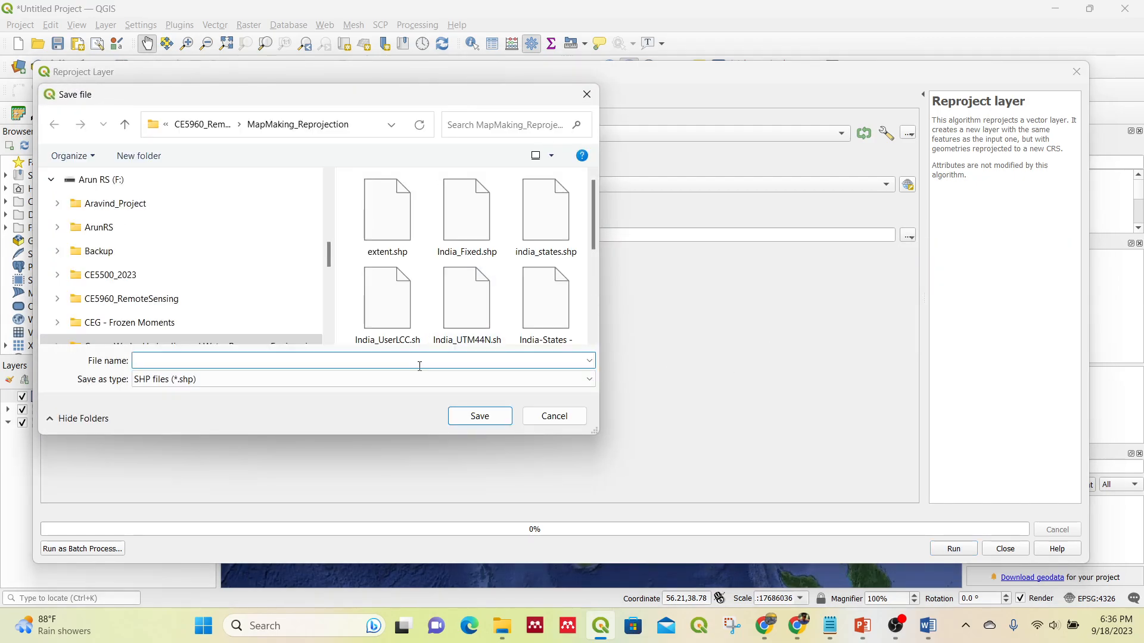
type("India_UTM44")
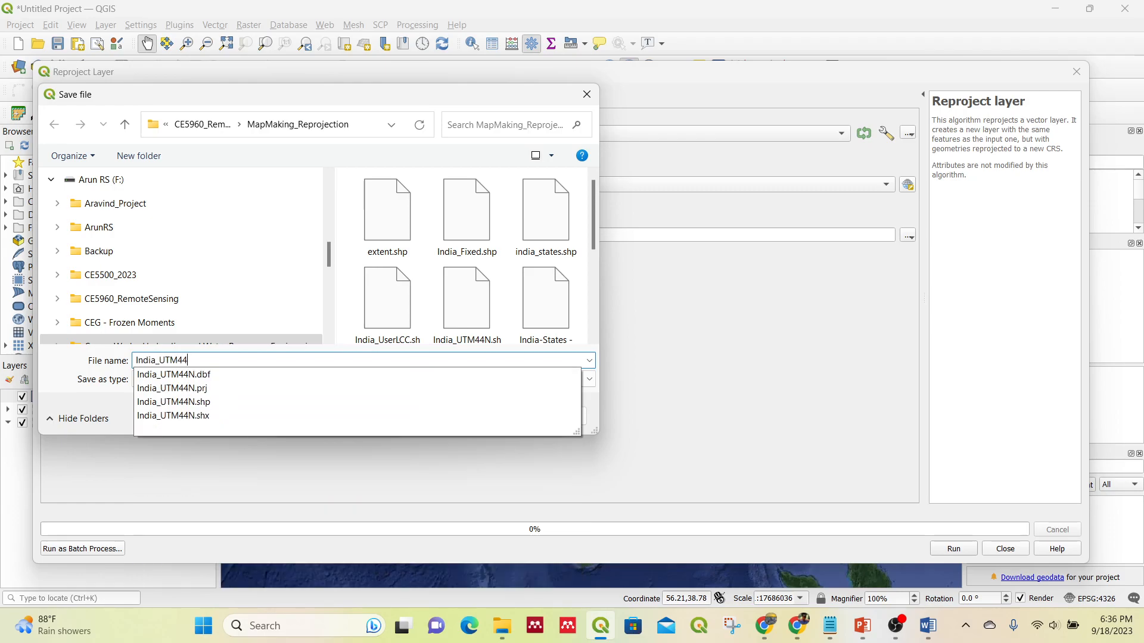
type("N_Demo")
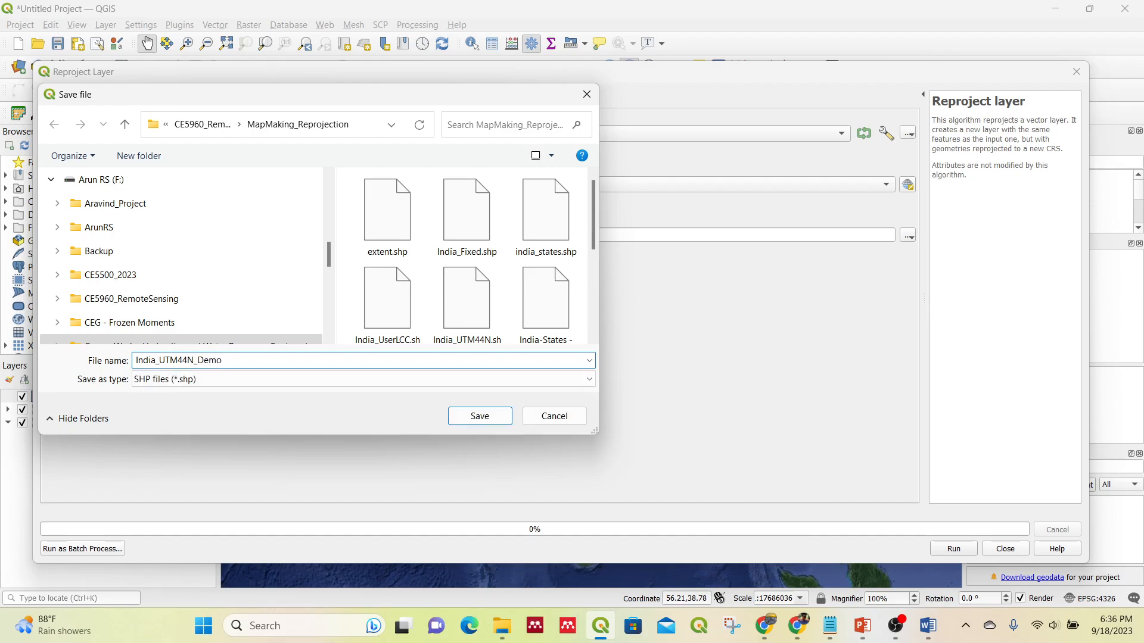
key("Return")
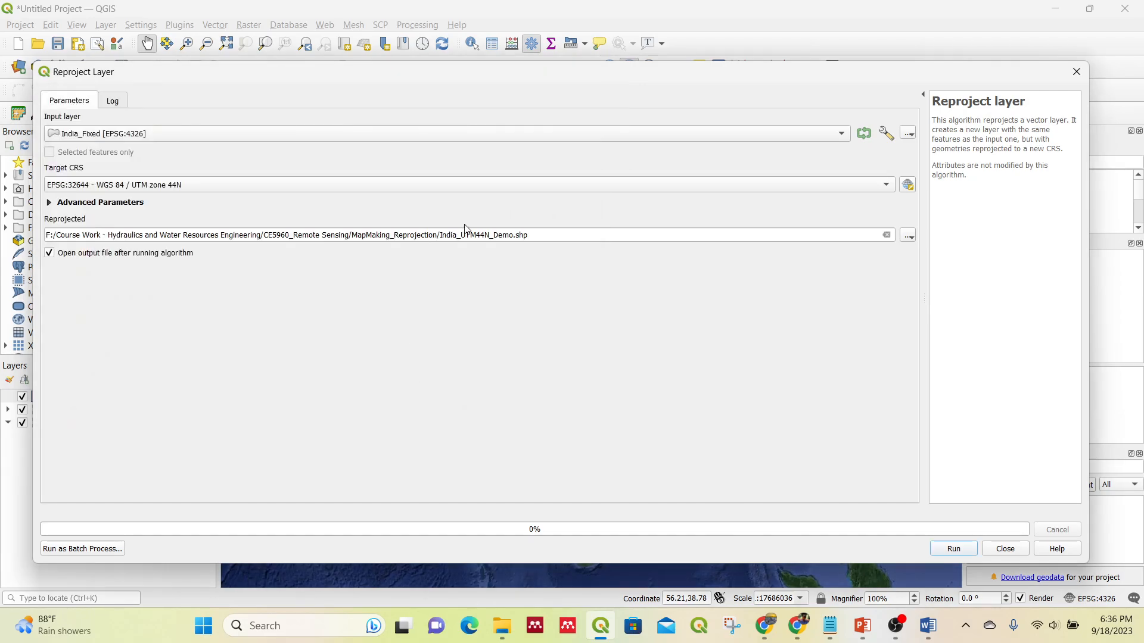
left_click(954, 548)
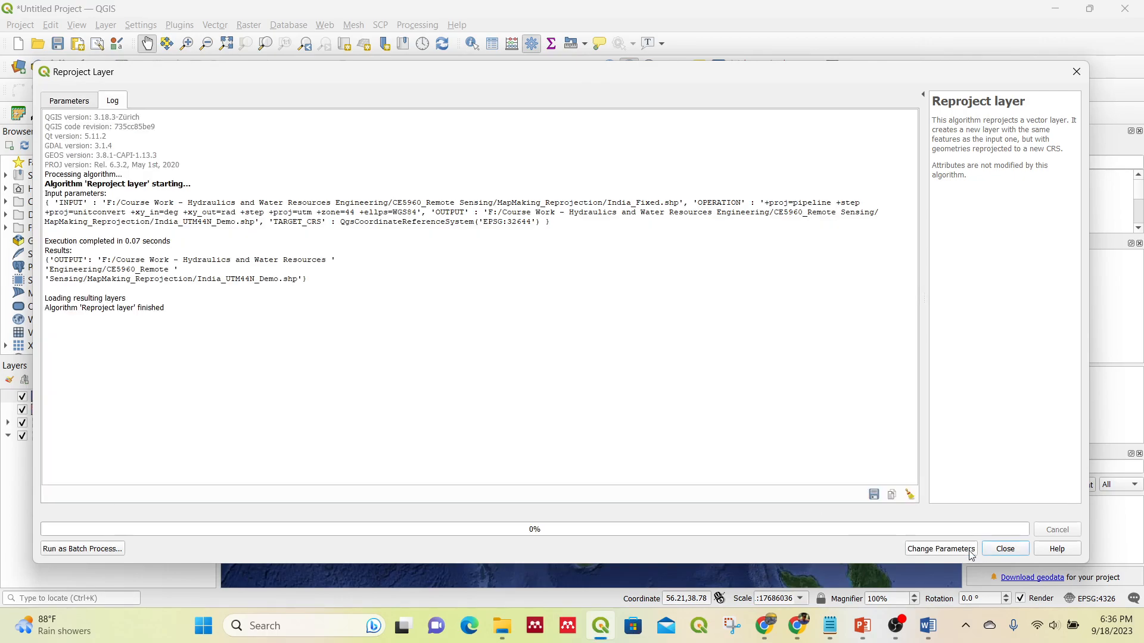
left_click(1003, 551)
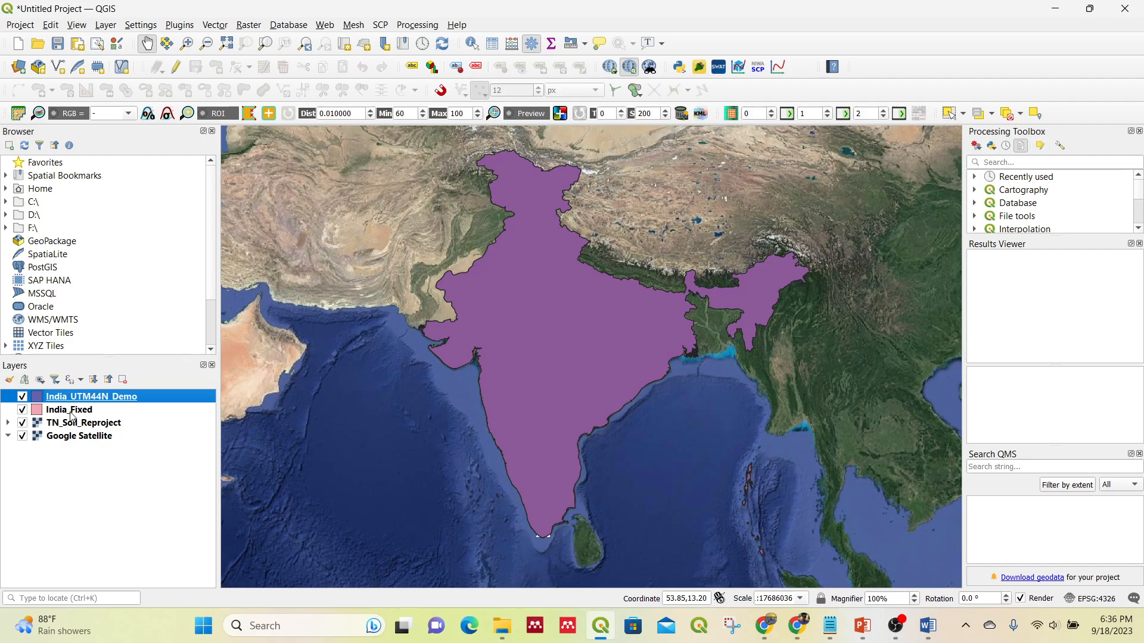
Compare India_UTM44N_Demo with India_Fixed by hiding and showing the reprojected layer, and select India_Fixed
left_click(22, 398)
left_click(22, 398)
left_click(65, 412)
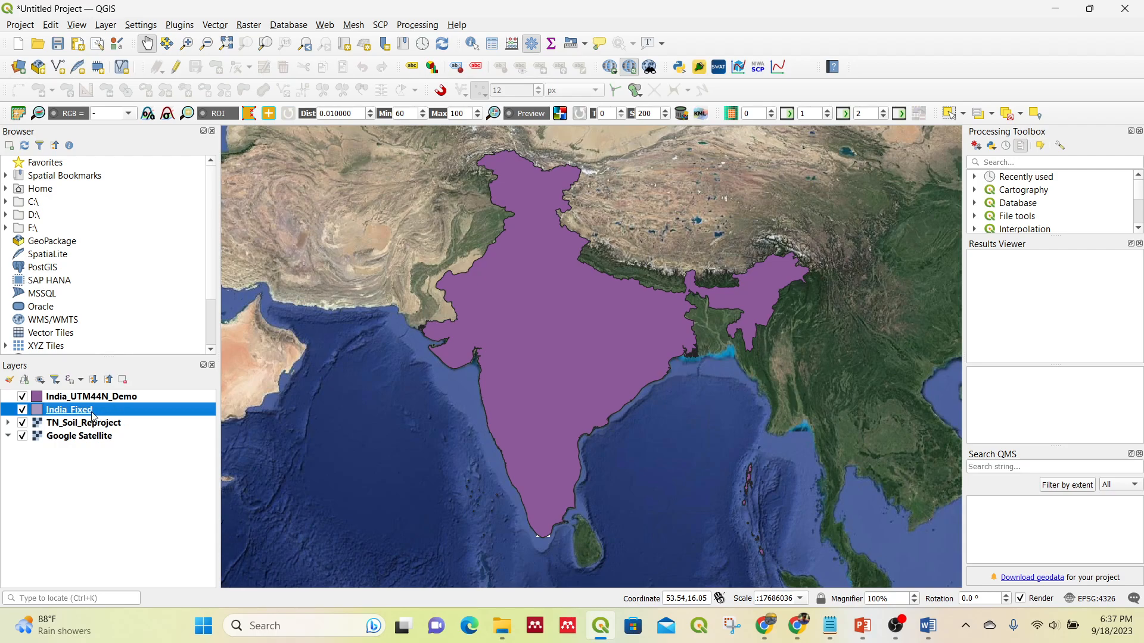
Remove the India_Fixed layer from the project and select the India_UTM44N_Demo layer
left_click(123, 380)
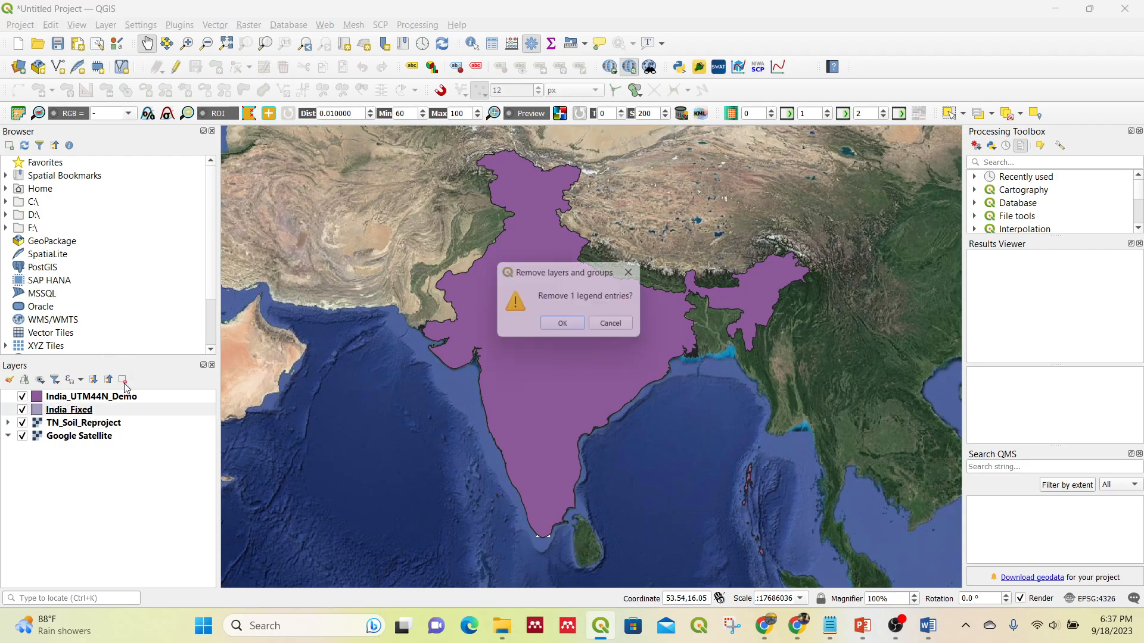
left_click(563, 323)
left_click(152, 398)
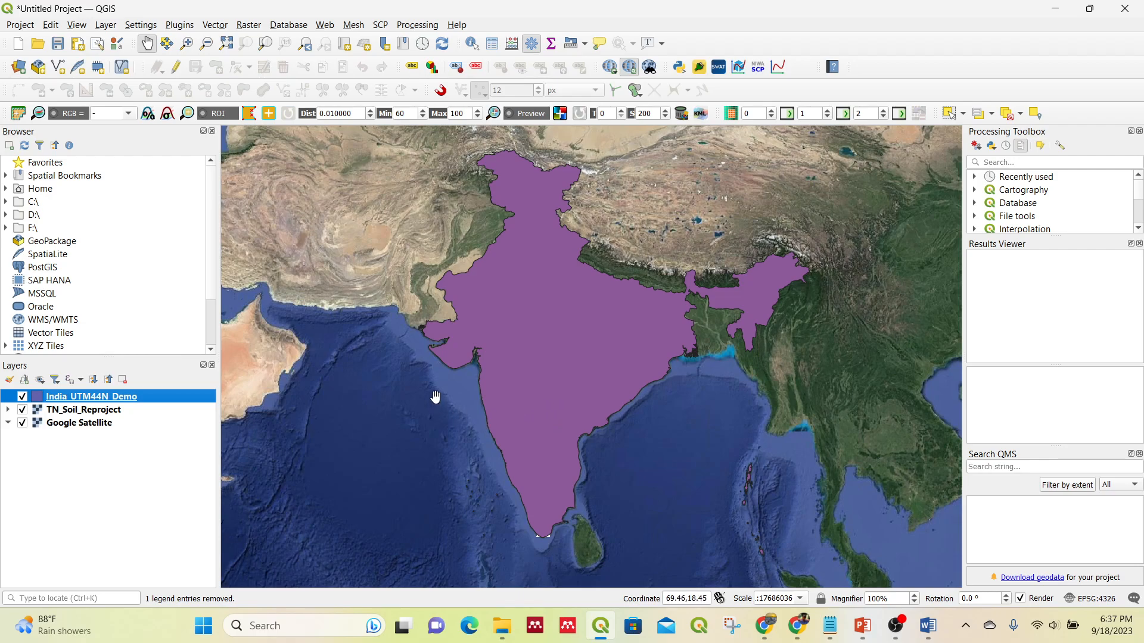
Switch to PowerPoint and present the "Define a User Defined Projection System" slide with the laser pointer turned on
mouse_move(508, 626)
left_click(860, 627)
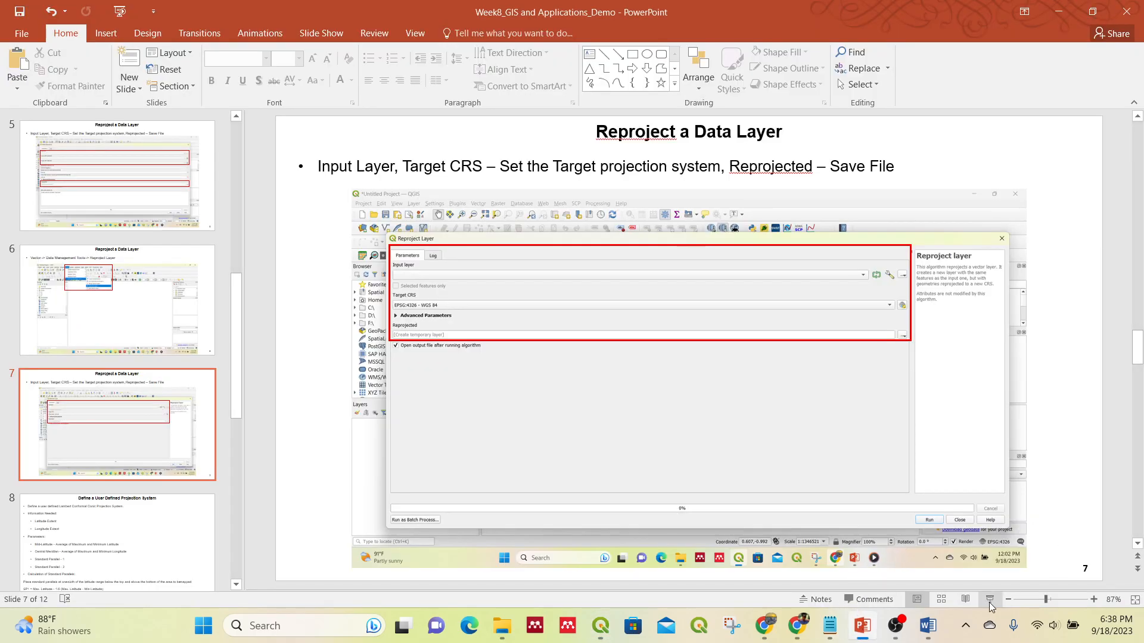
left_click(989, 600)
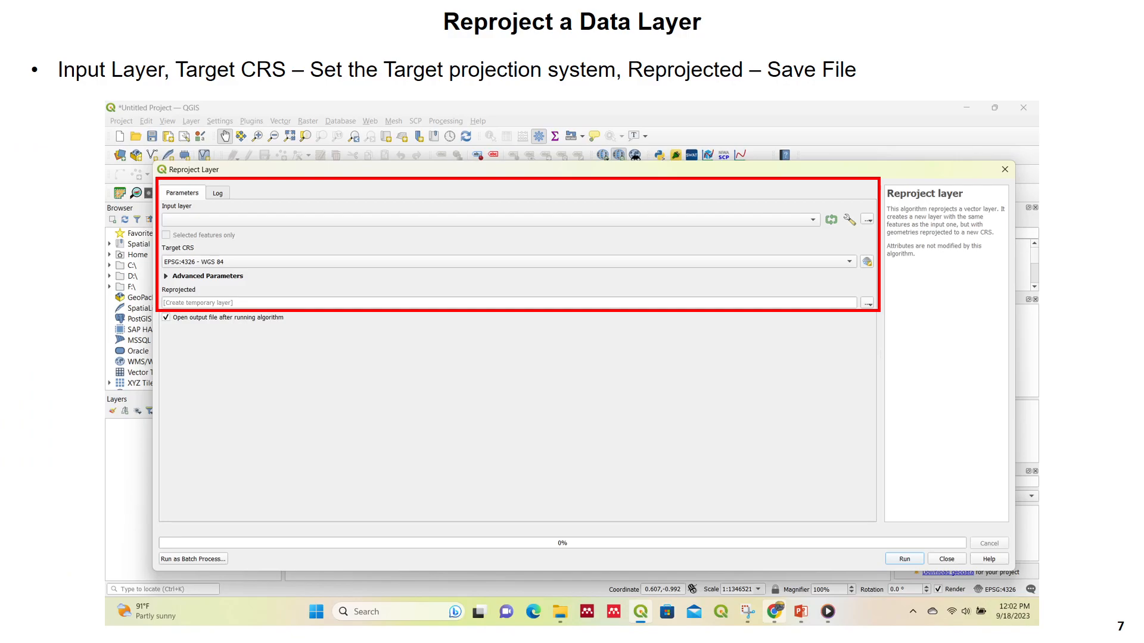
key("Right")
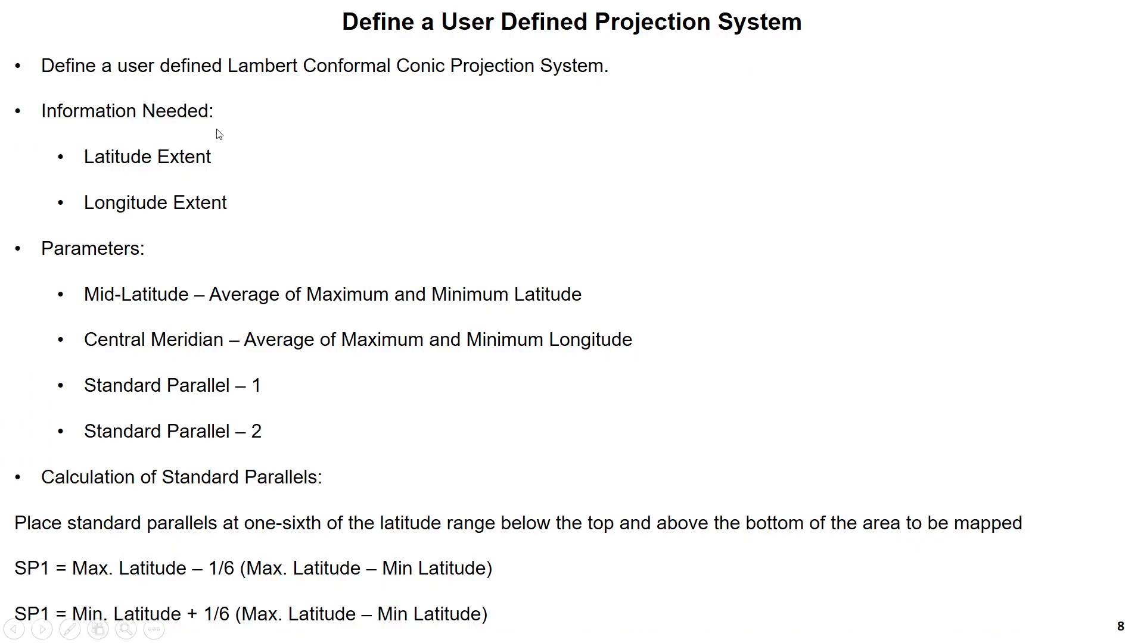
right_click(268, 127)
mouse_move(333, 282)
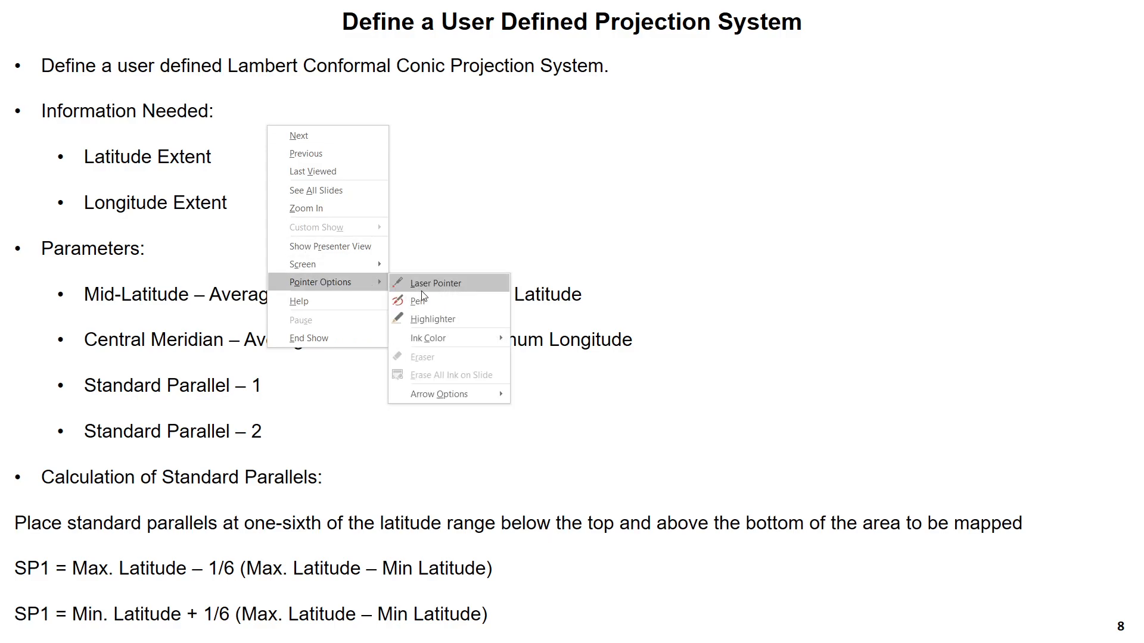
left_click(434, 283)
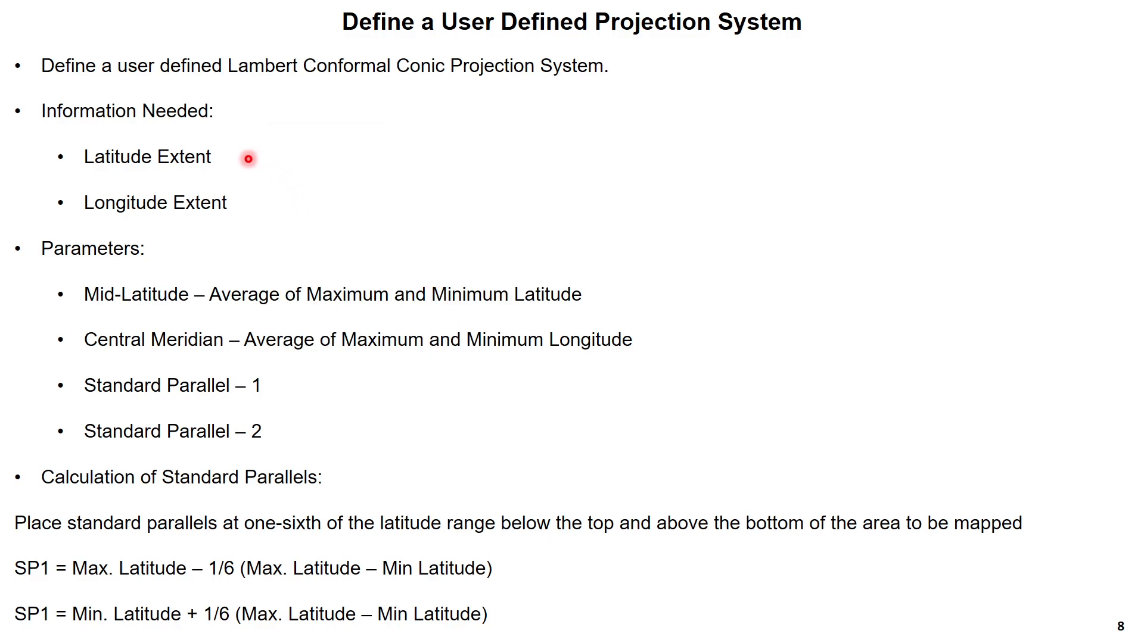
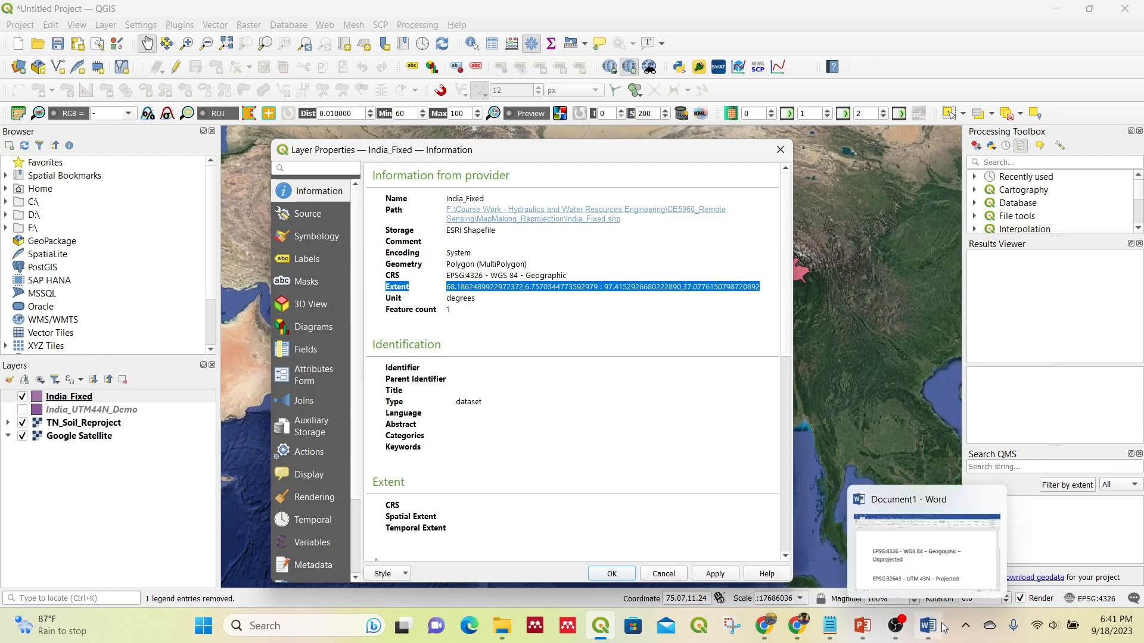
Switch to the Word document and paste the copied India_Fixed extent row below the EPSG:32643 line
left_click(927, 625)
left_click(864, 524)
key("Return")
key("Return")
key("Return")
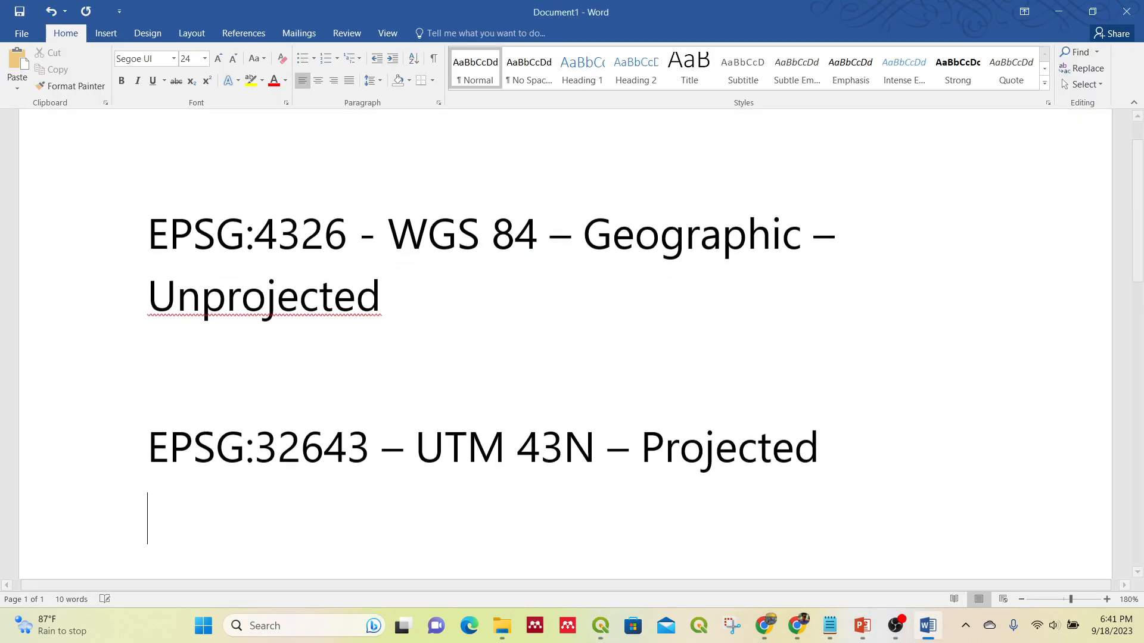
type("Extent\t68.1862489922972372,6.7570344773592979 : 97.4152926680222890,37.0776150798720892")
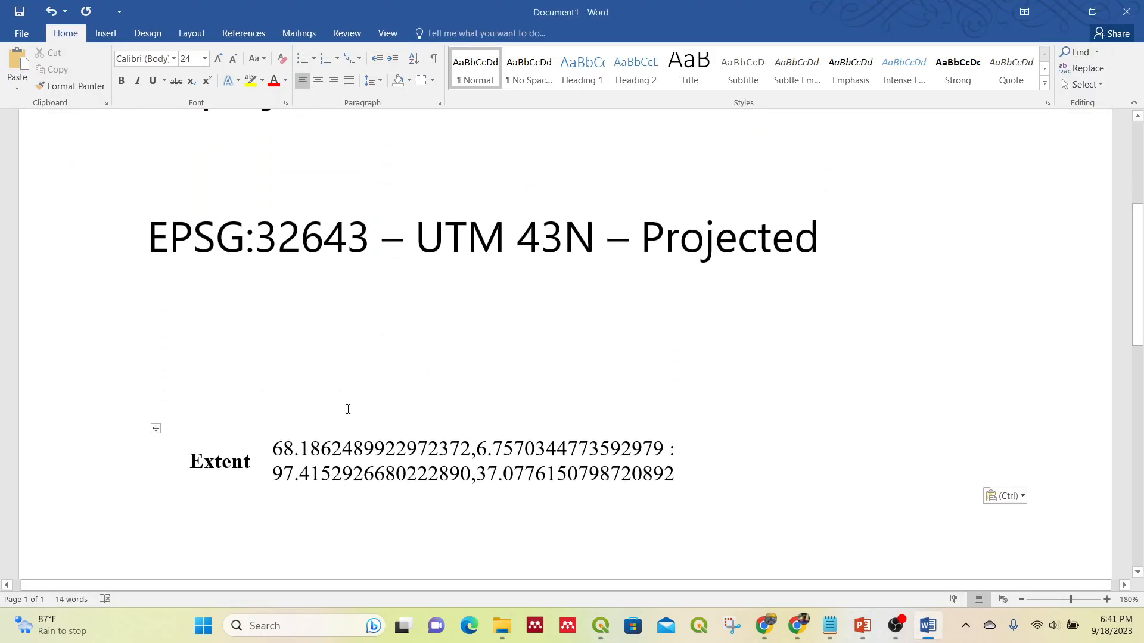
scroll(351, 411, "down", 3)
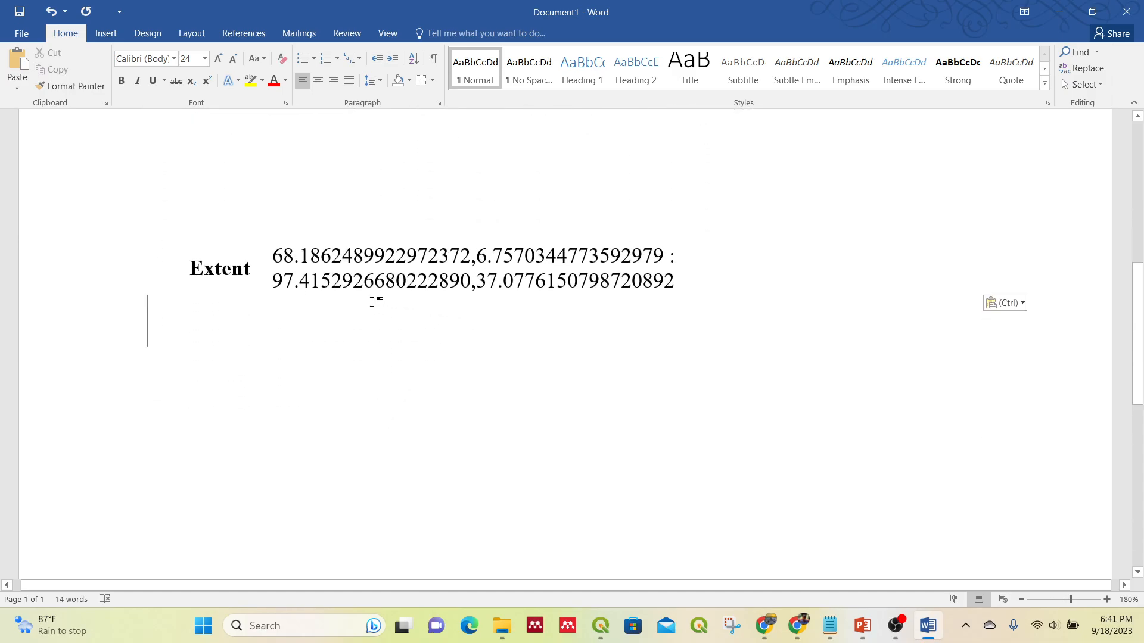
Move 68.186 out of the extent row to a new line below and label it "Min Longitude ="
left_click(384, 256)
left_click_drag(275, 256, 331, 256)
key("ctrl+c")
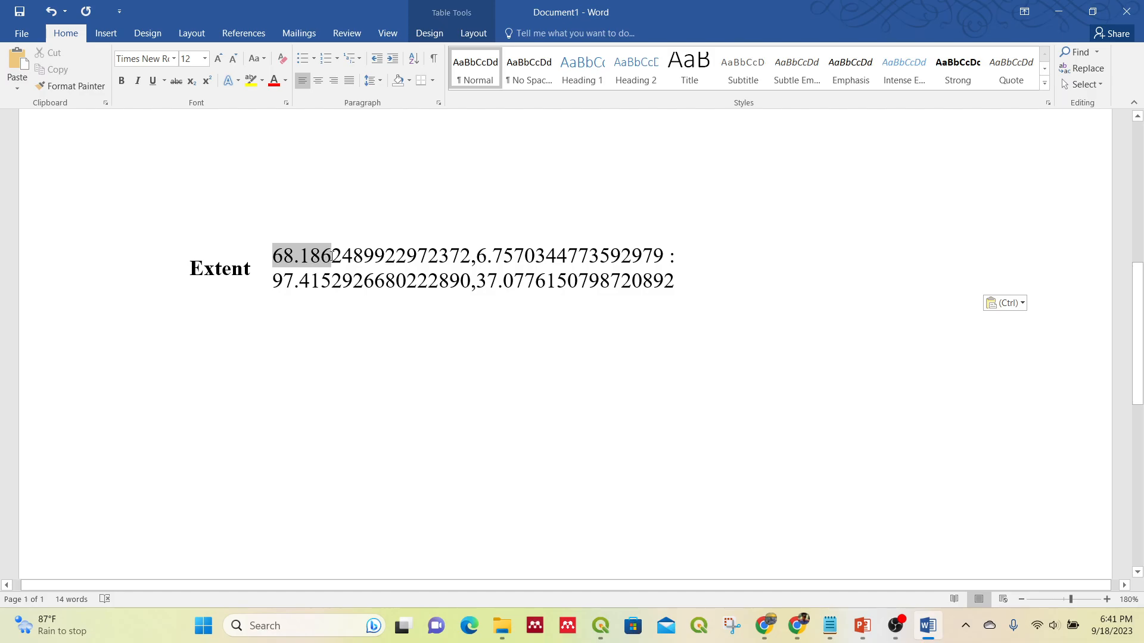
key("Delete")
left_click(291, 378)
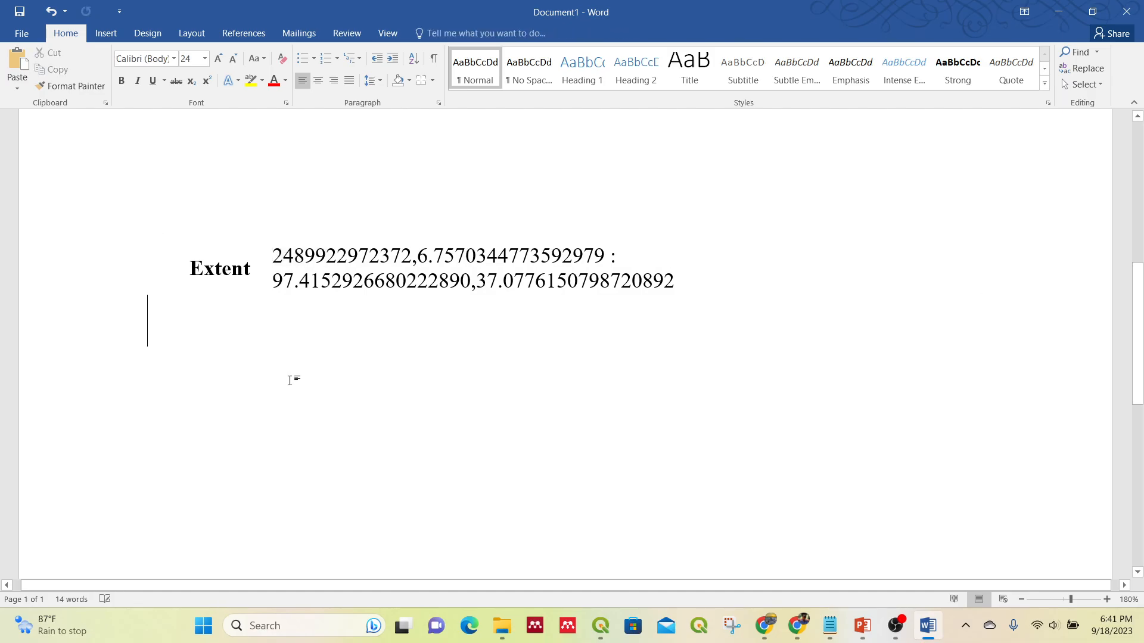
key("Return")
key("Return")
key("ctrl+v")
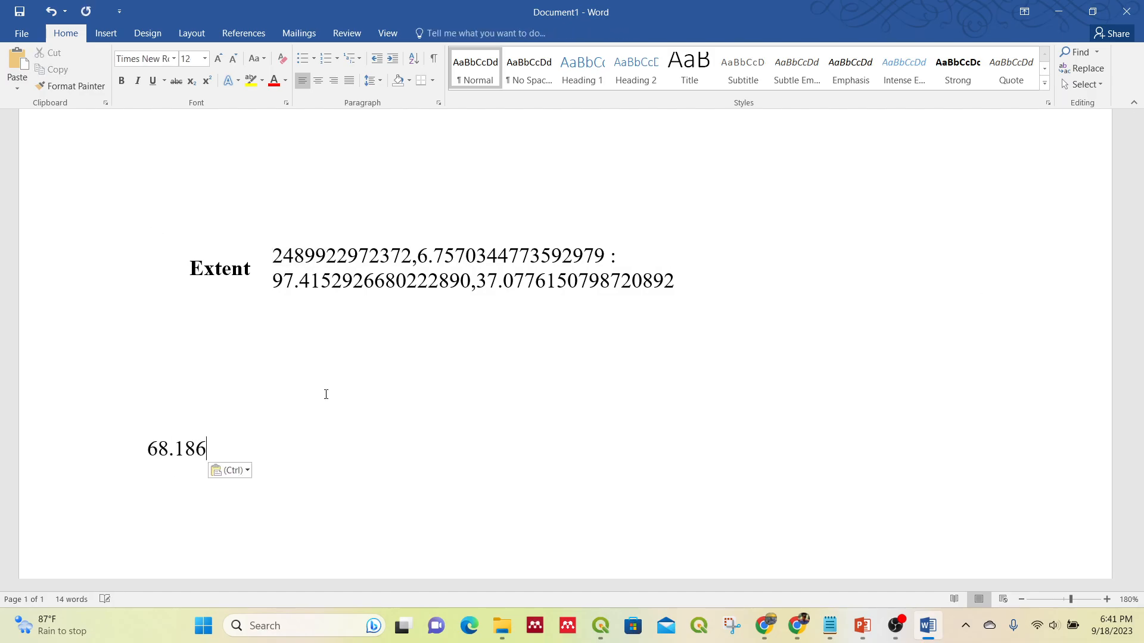
left_click(149, 449)
type("Min L")
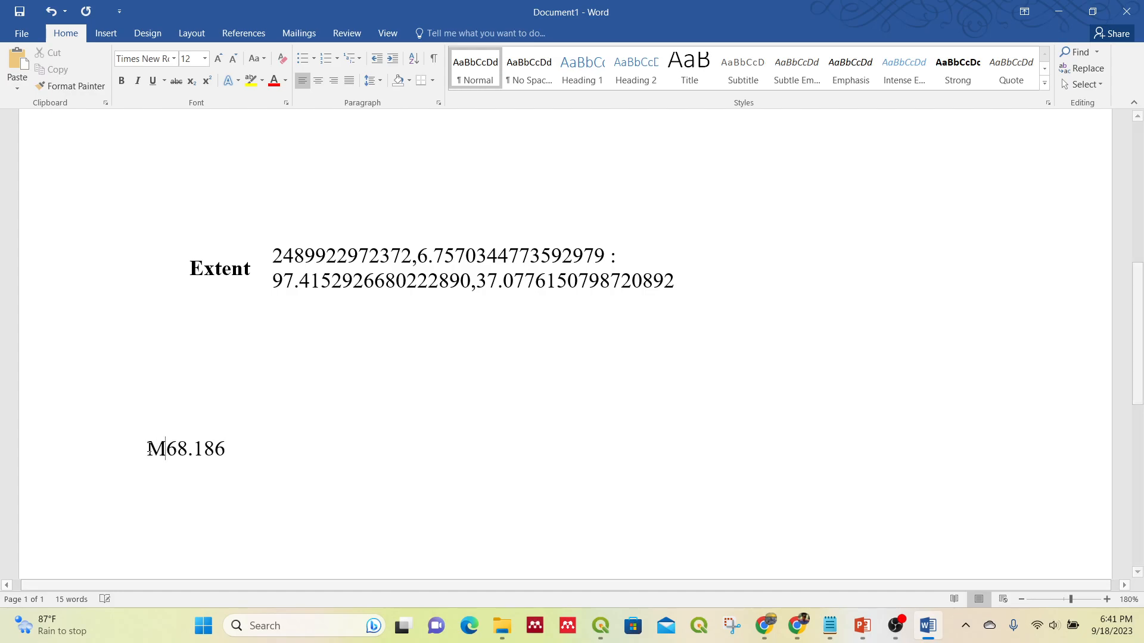
type("ongitude =")
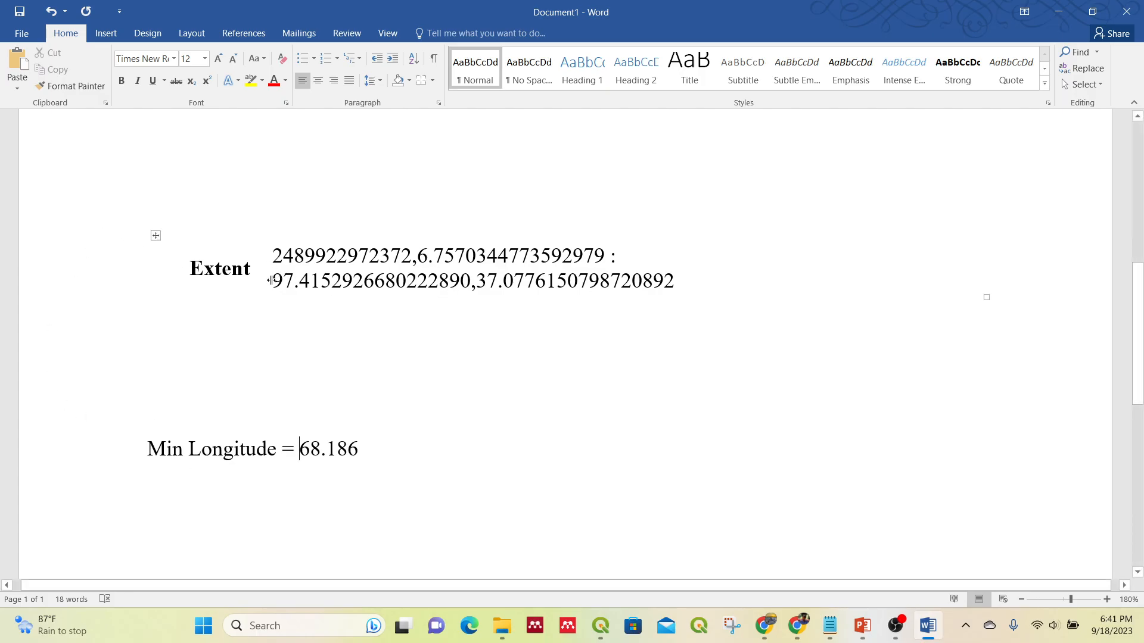
Move 97.415 out of the extent row onto the line above Min Longitude
left_click_drag(271, 280, 286, 278)
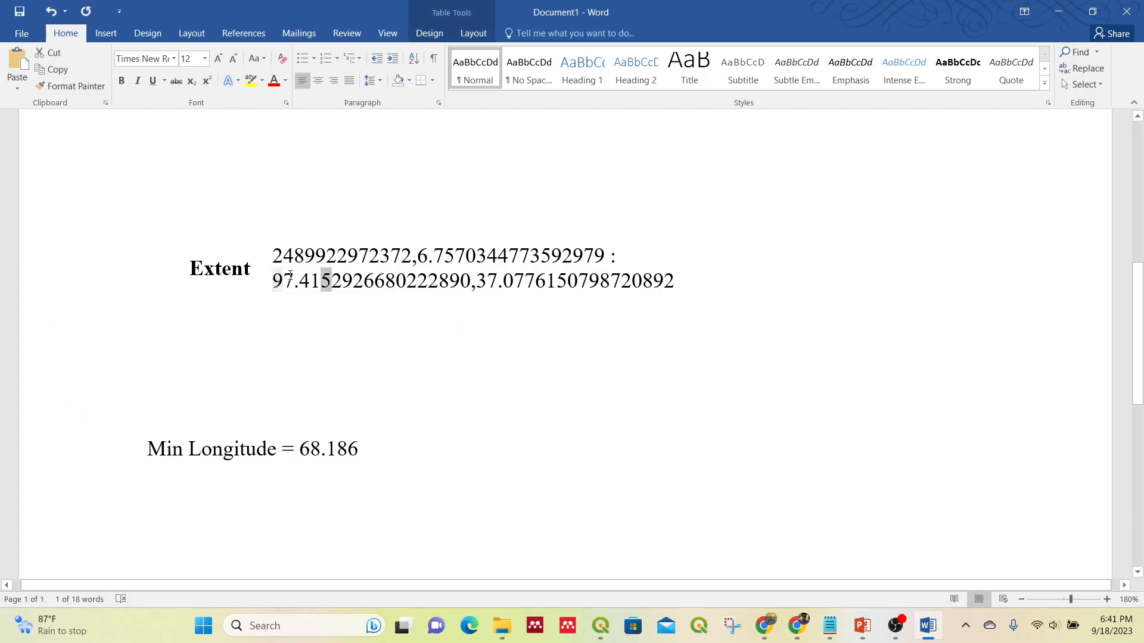
double_click(329, 280)
left_click(331, 280)
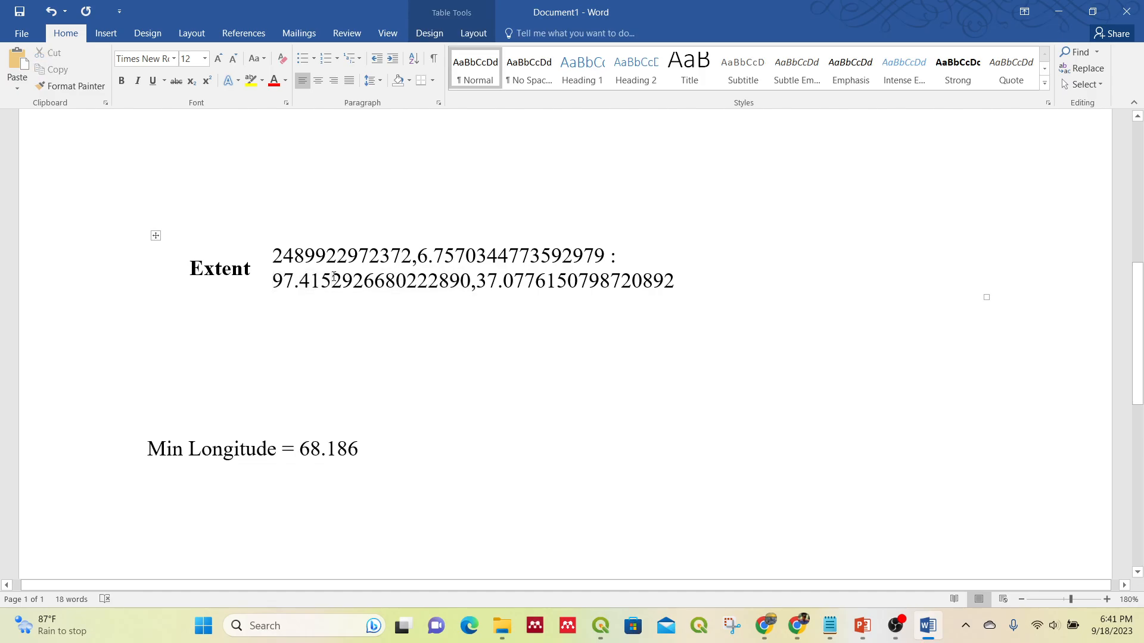
key("shift+Left")
key("shift+Left")
key("shift+Left")
key("shift+Left")
key("shift+Left")
key("shift+Left")
key("ctrl+c")
key("BackSpace")
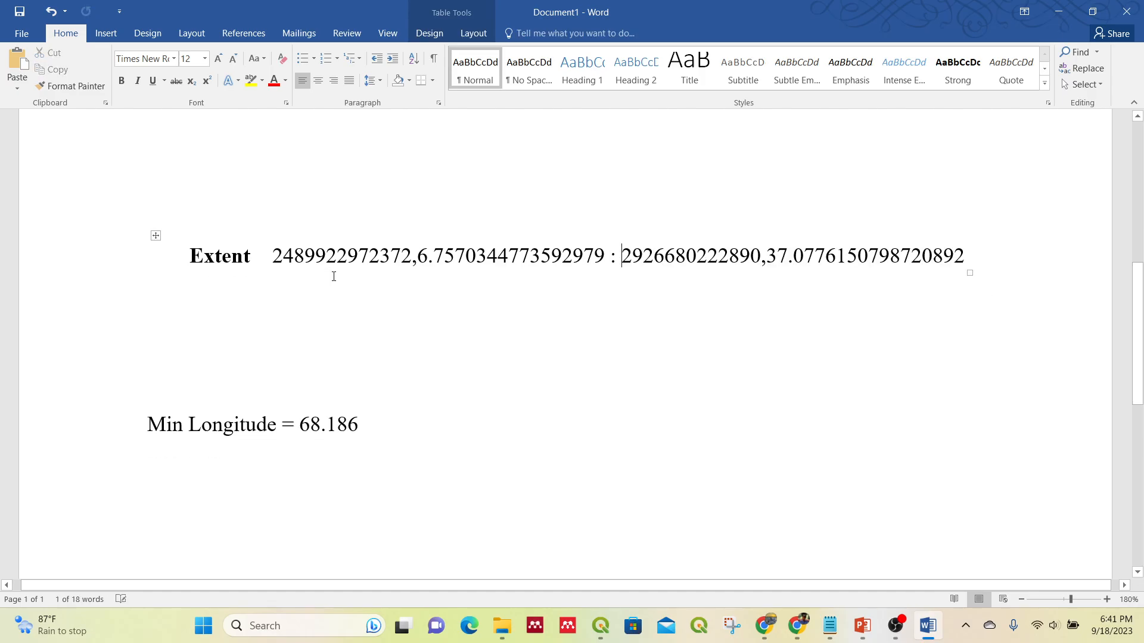
left_click(473, 377)
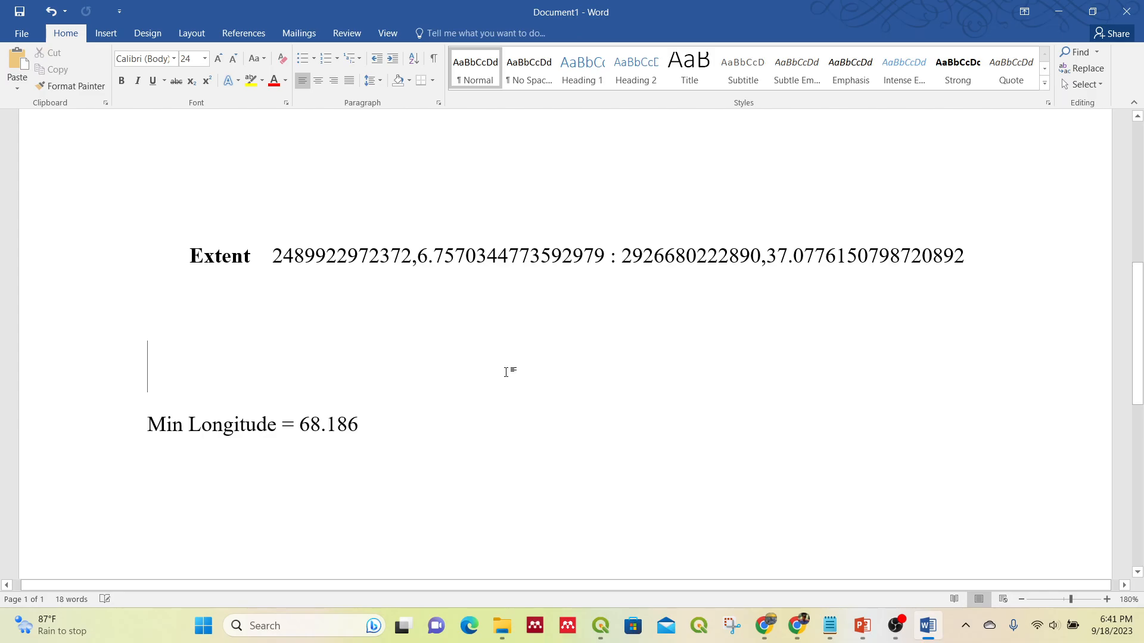
key("ctrl+v")
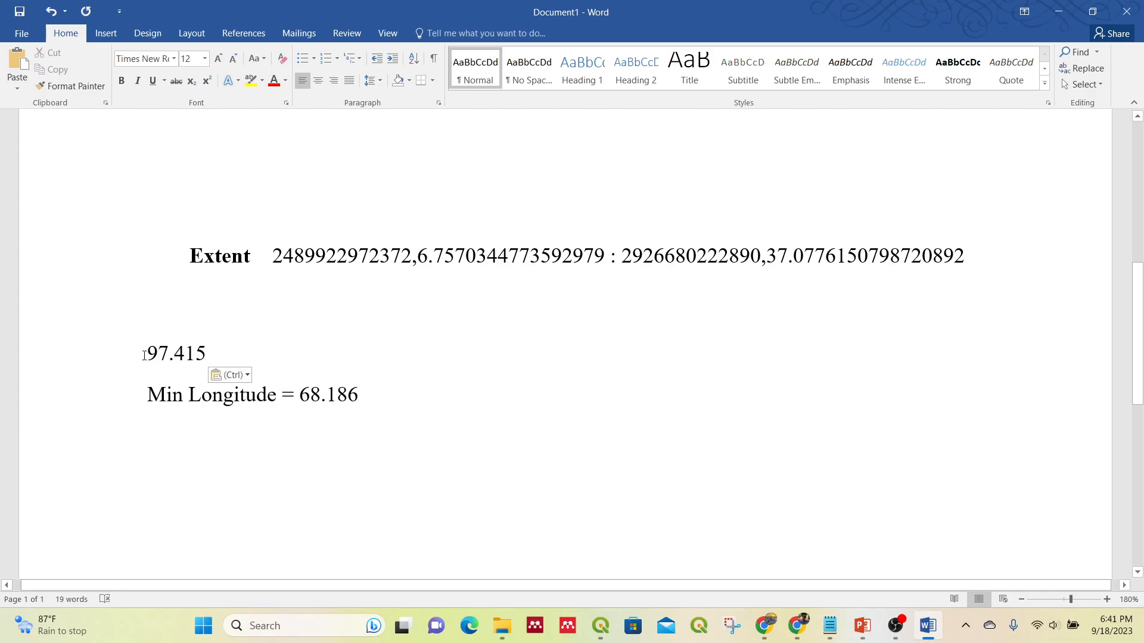
Label the 97.415 value "Max Longitude ="
left_click(145, 353)
type("Mximu")
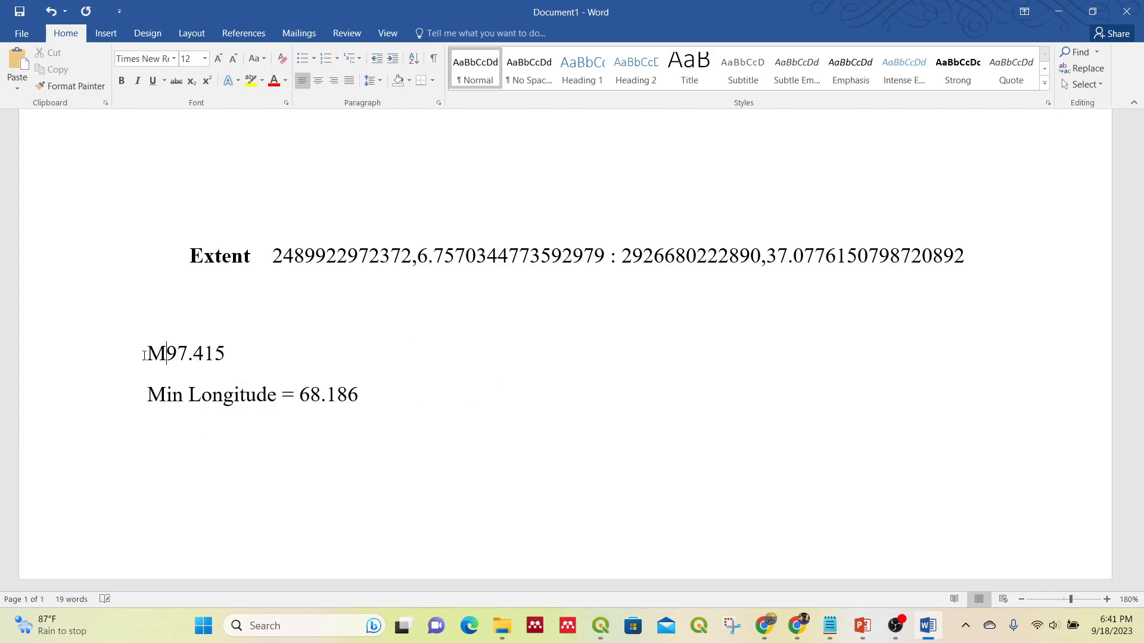
type("m")
key("BackSpace")
key("BackSpace")
key("BackSpace")
key("BackSpace")
key("BackSpace")
key("BackSpace")
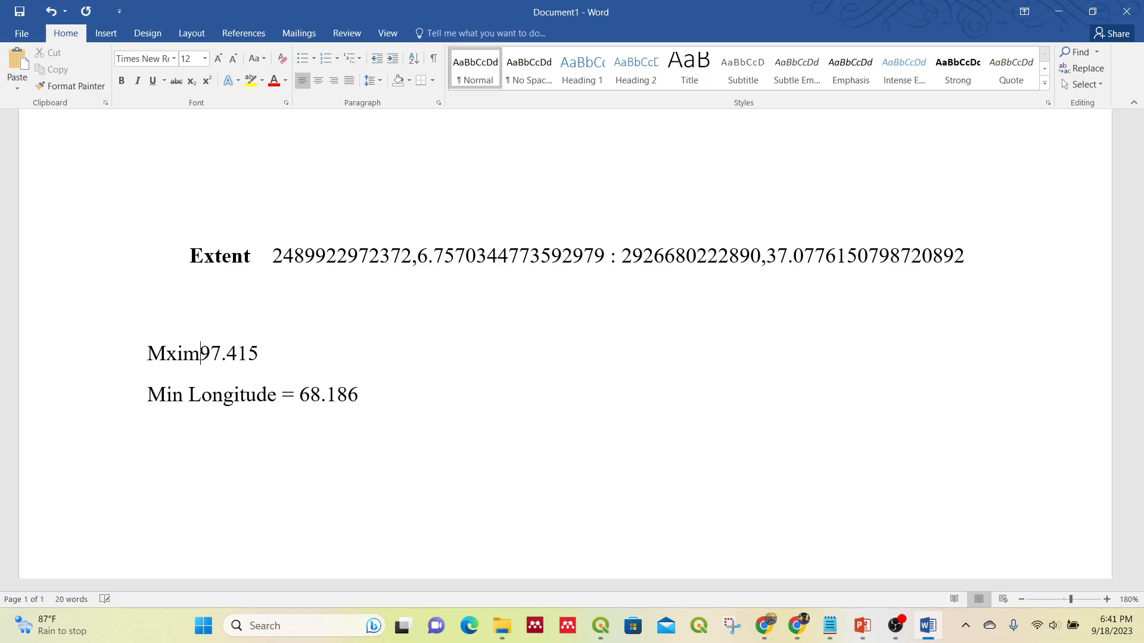
type("ax Longi")
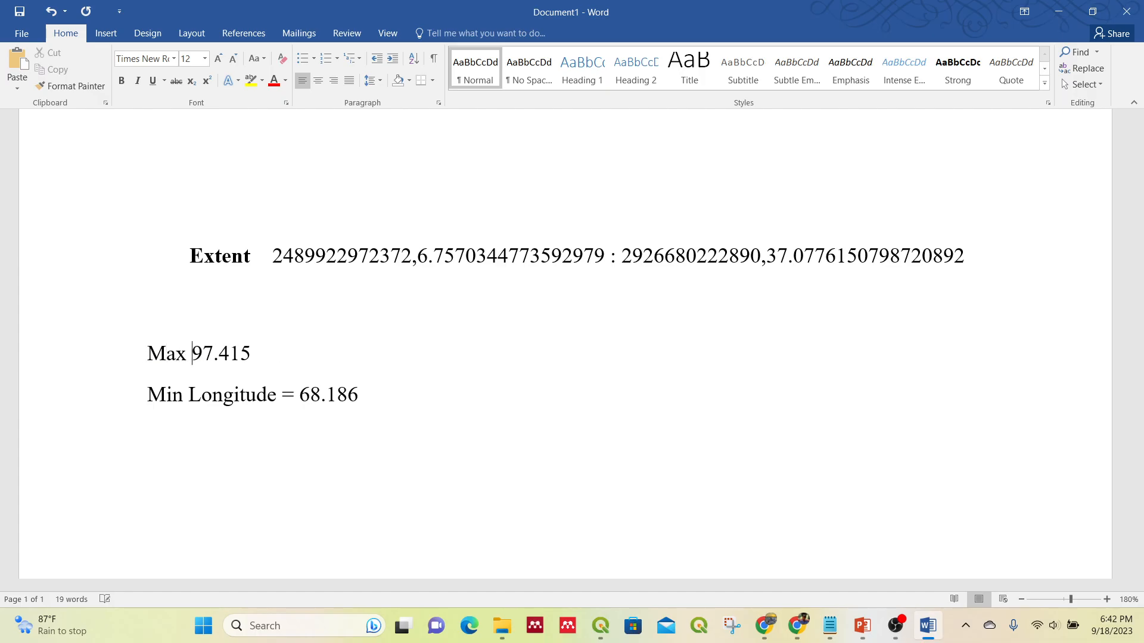
type("tude =")
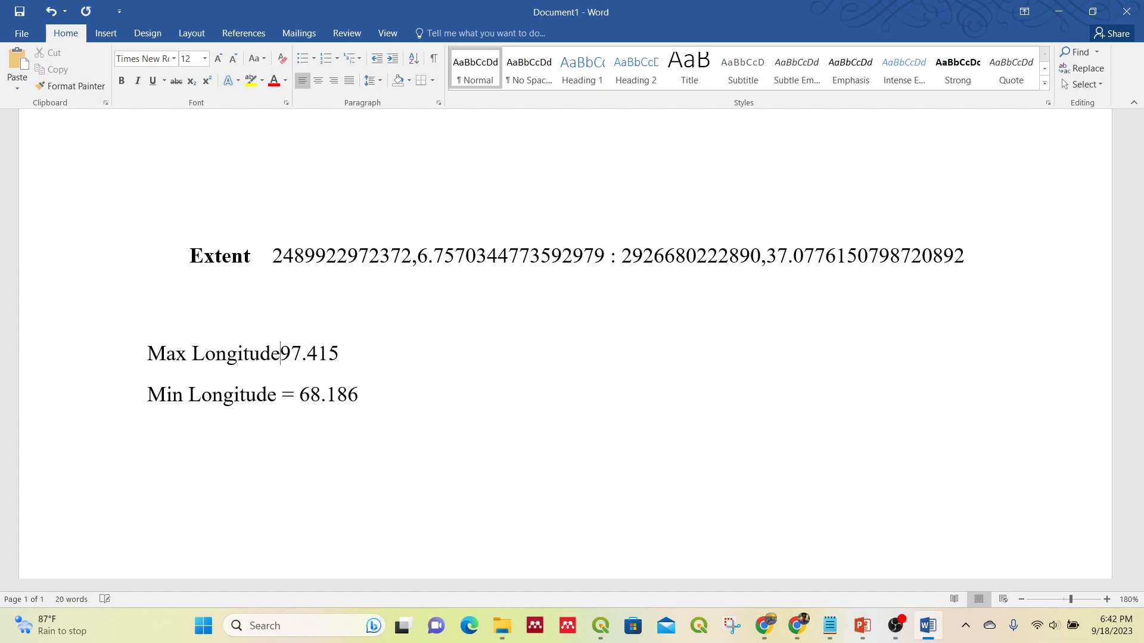
Move 6.75 out of the extent row to a new line below Min Longitude and label it "Min Latitude ="
double_click(448, 250)
left_click_drag(448, 250, 454, 254)
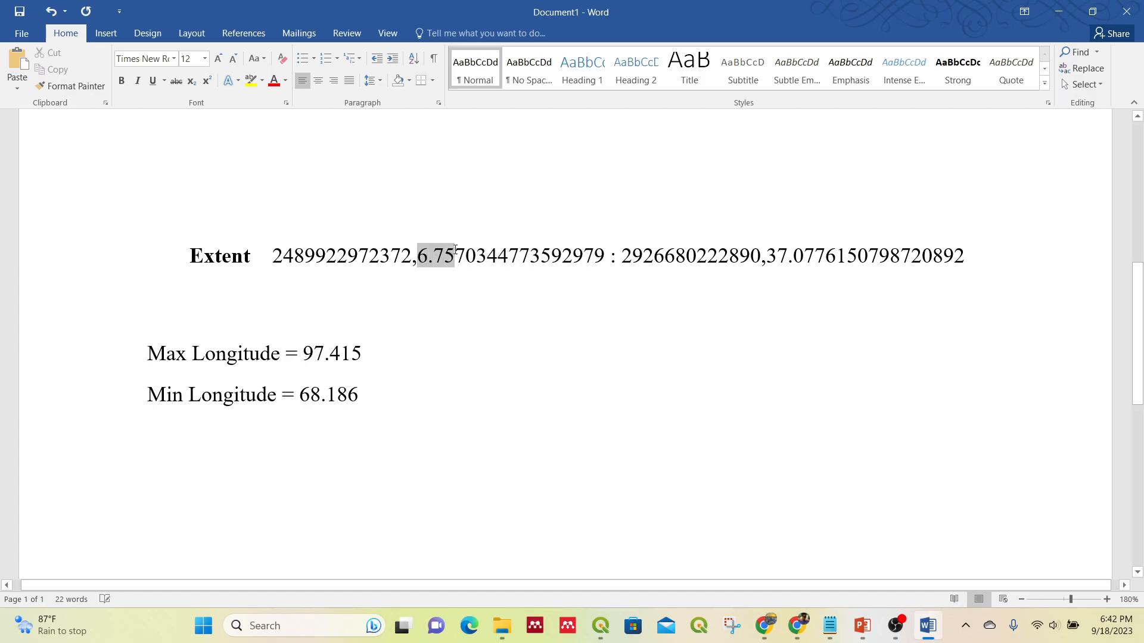
key("ctrl+x")
left_click(387, 398)
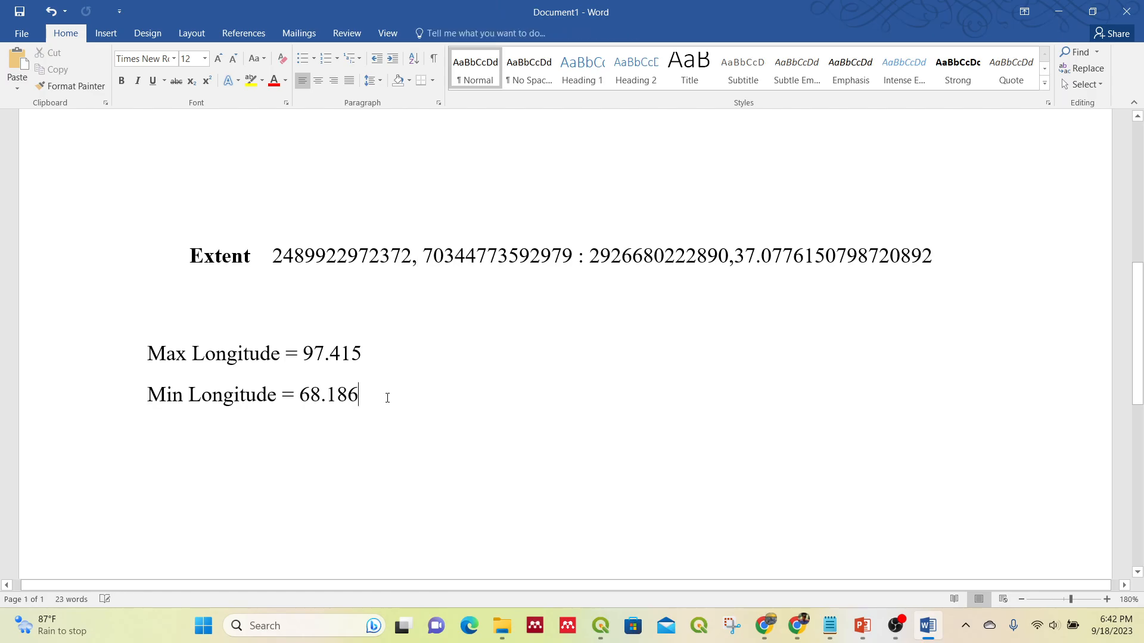
key("Return")
key("ctrl+v")
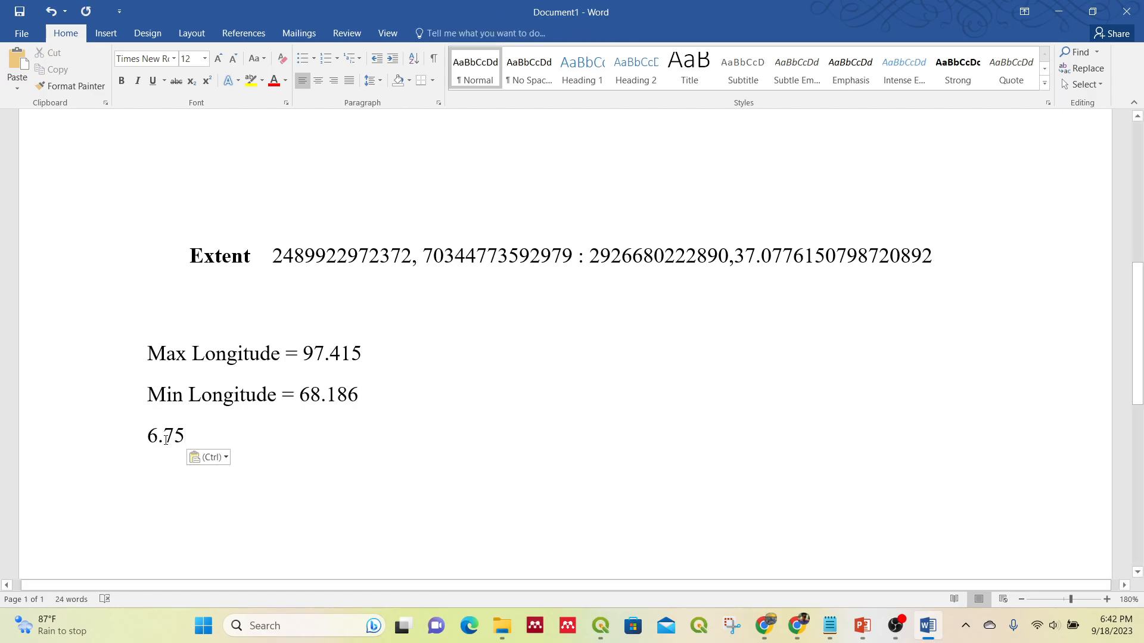
left_click(147, 436)
type("Min  Lati")
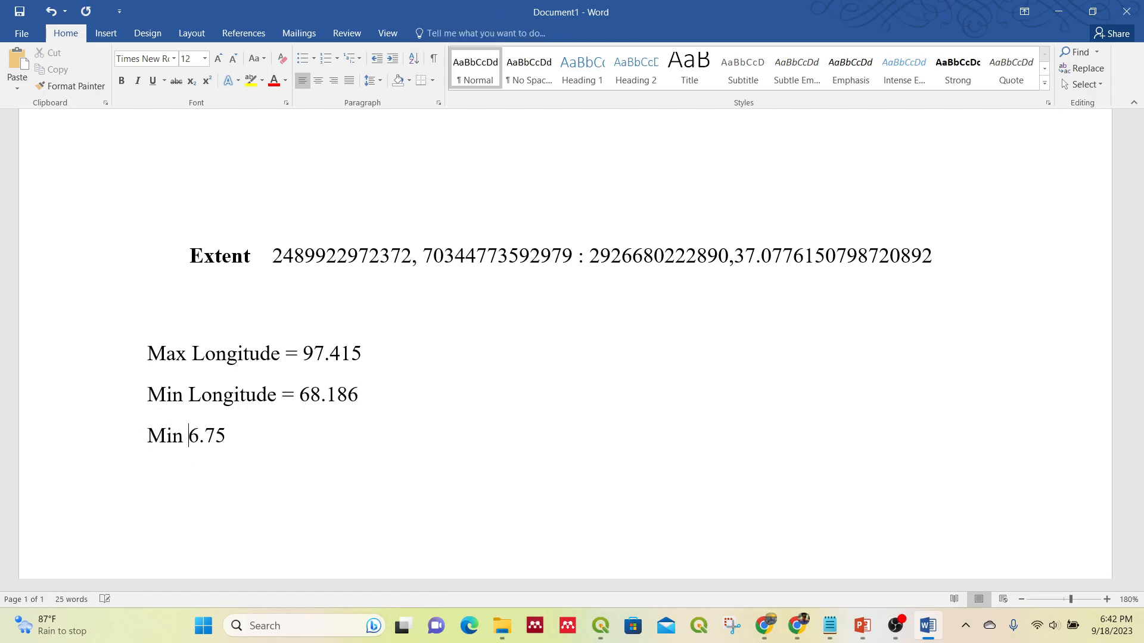
type("tude ")
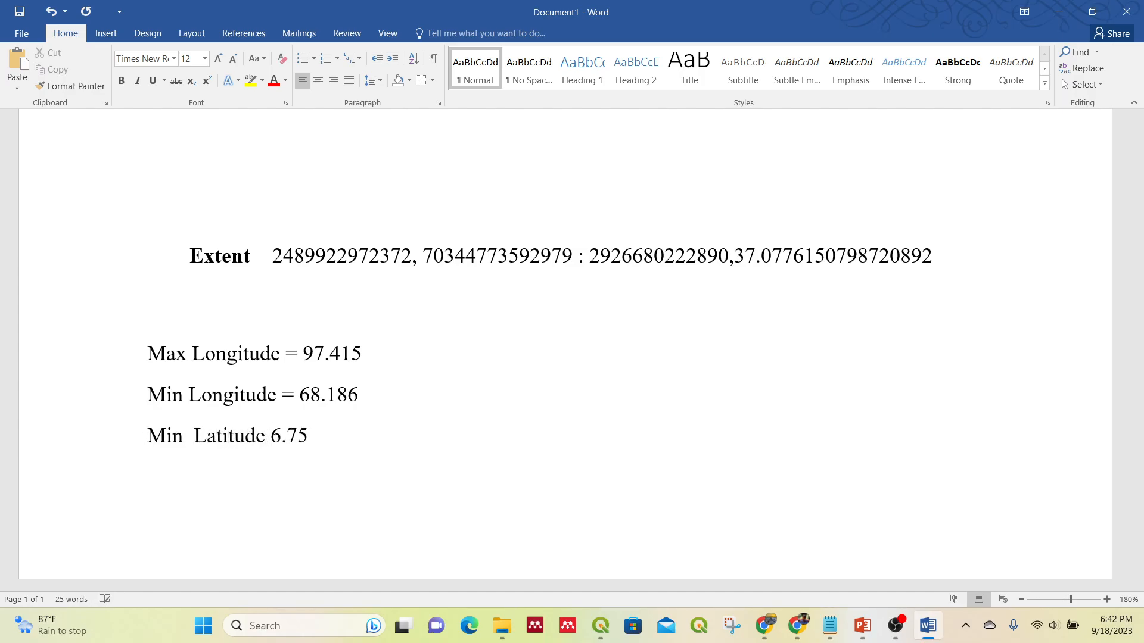
type("=")
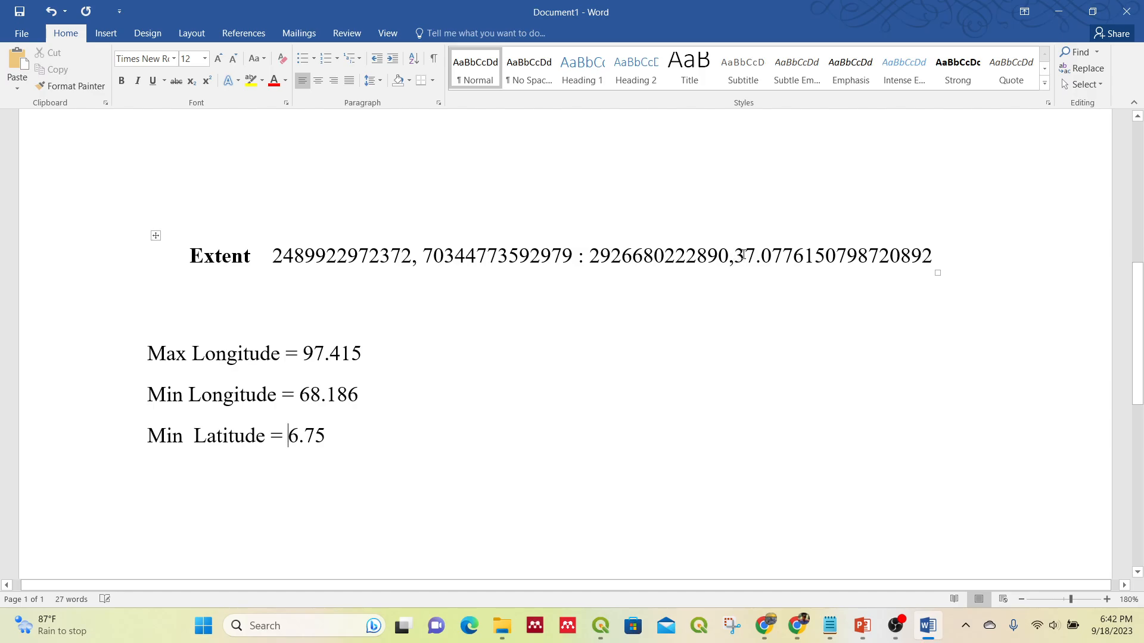
Move 37.07 out of the extent row to a new line below Min Latitude and label it "Max Latitude ="
left_click(739, 254)
left_click(737, 255)
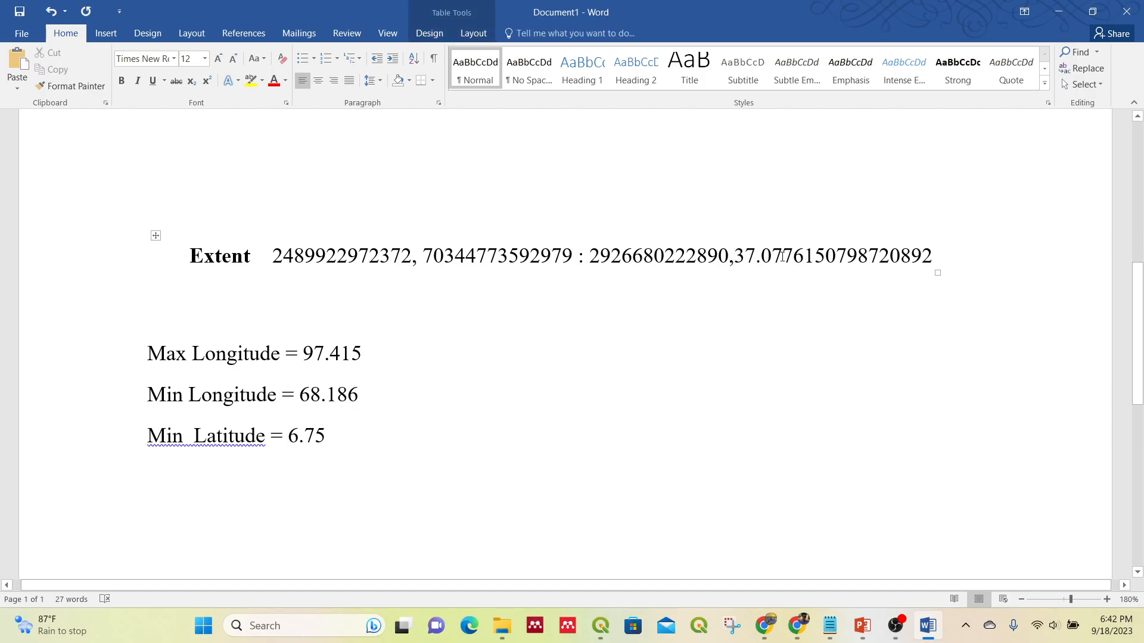
left_click(782, 261, "shift")
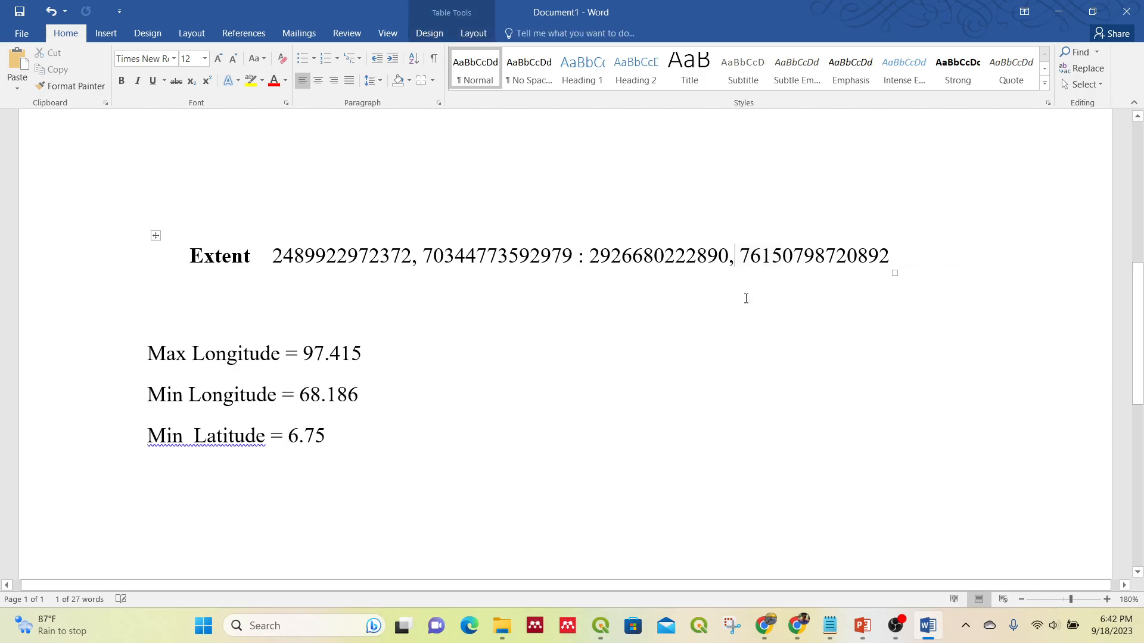
left_click(340, 445)
key("Return")
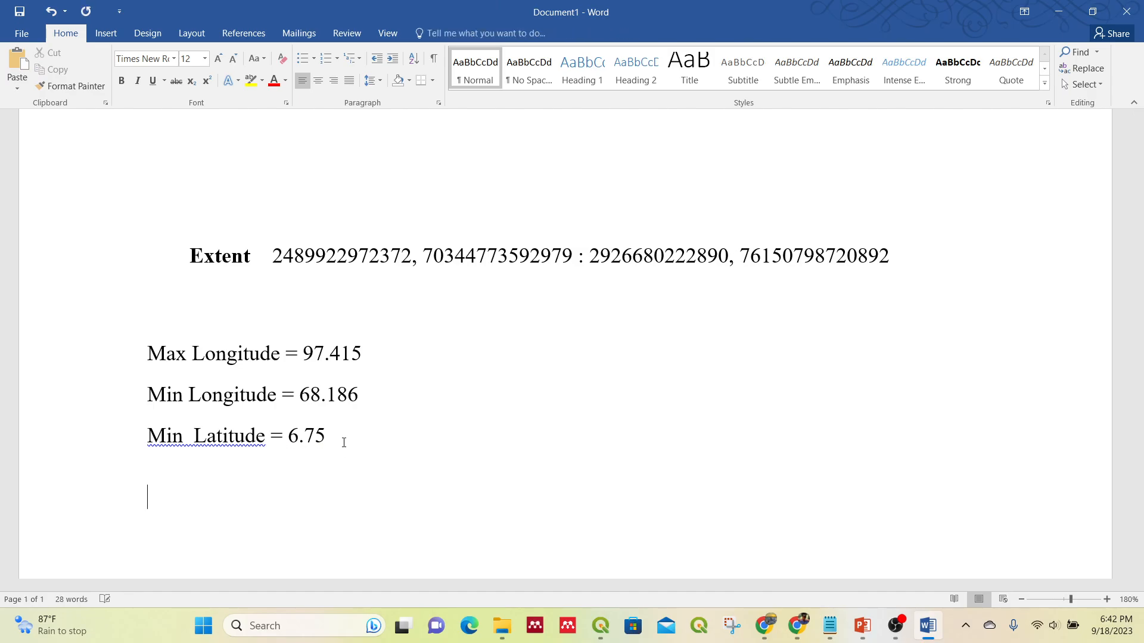
type("Max Lati")
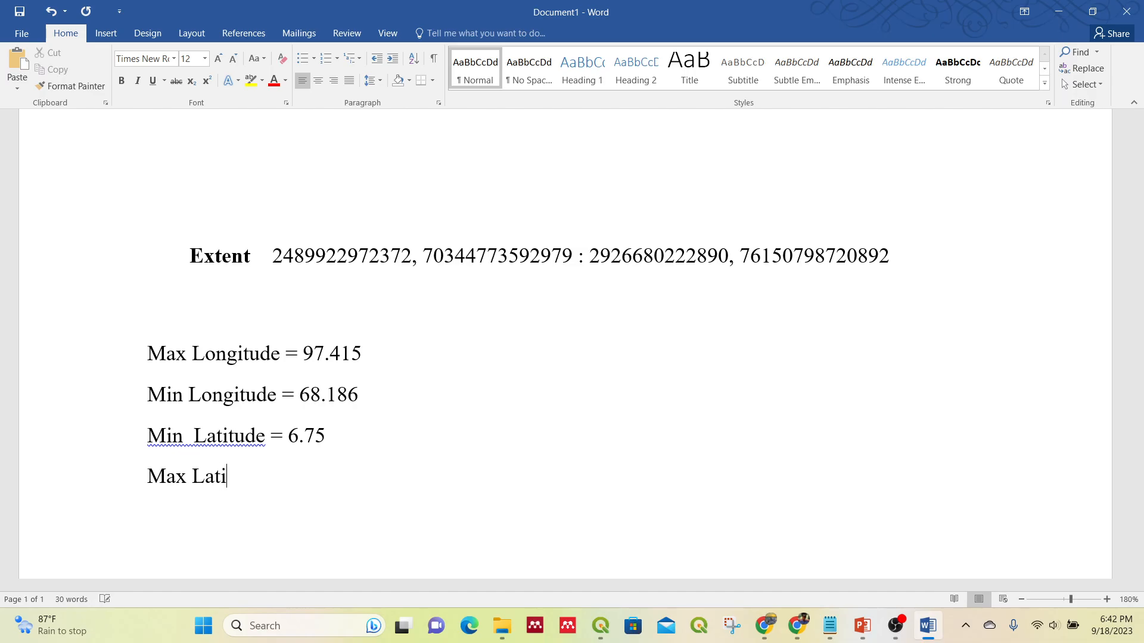
type("tude =")
key("ctrl+v")
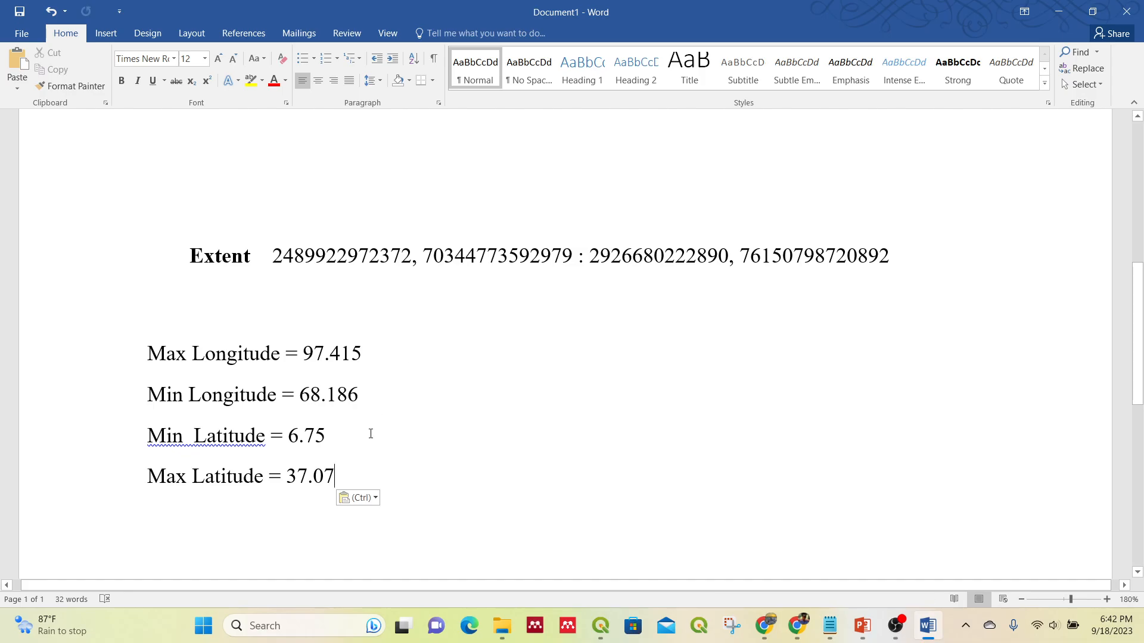
Add the lines "Central Latitude =" and "Central Meridian =" below Max Latitude
key("Return")
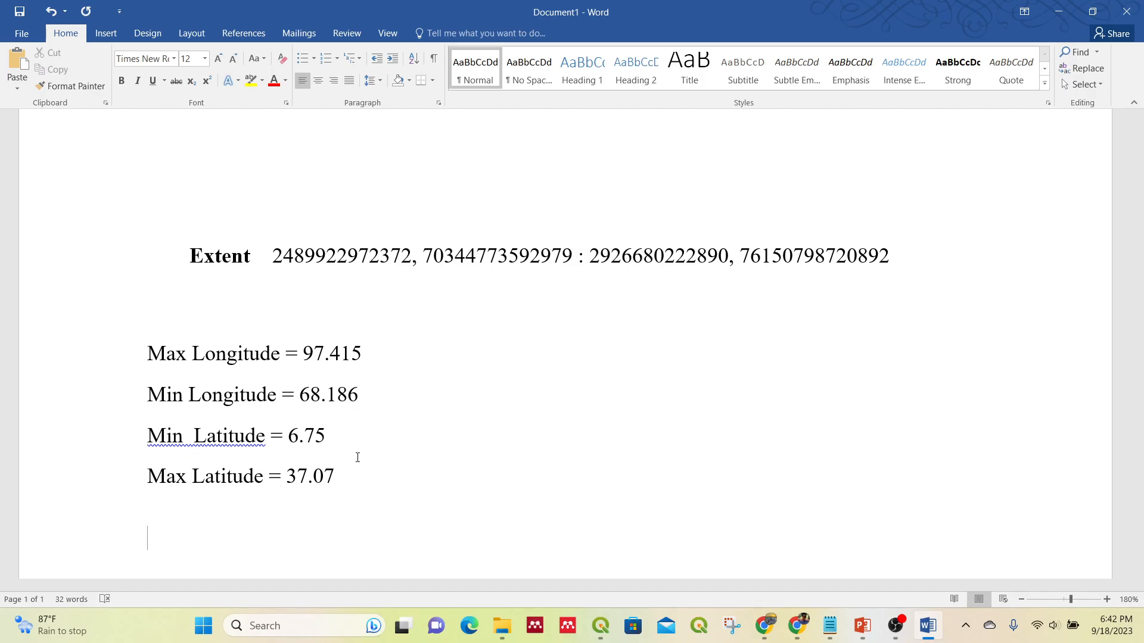
type("Central Lati")
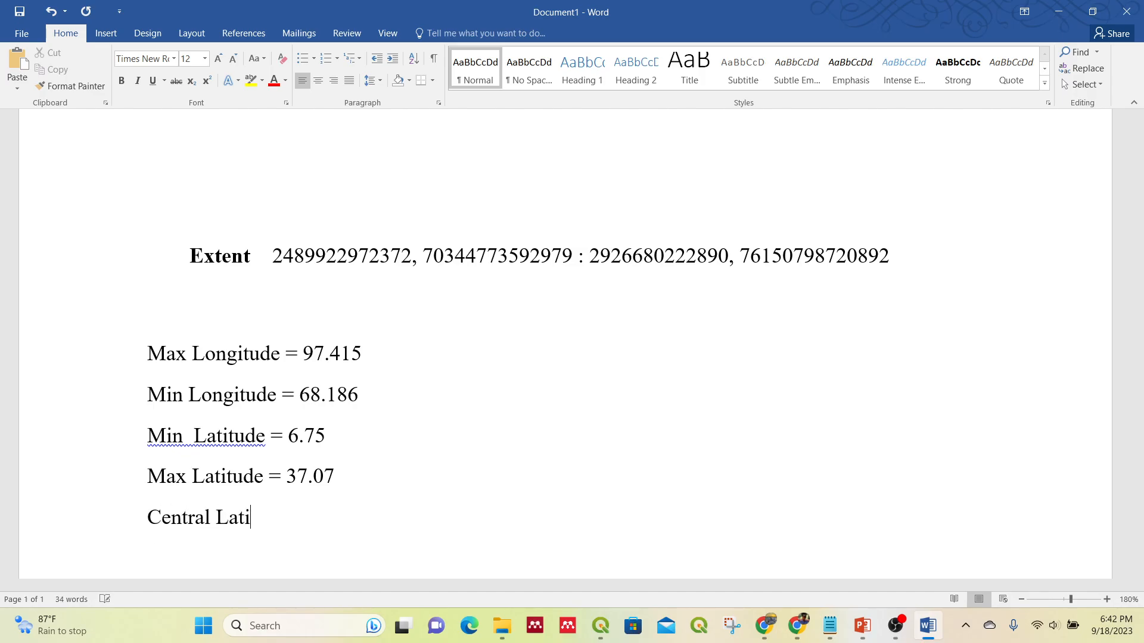
type("tude =")
key("Return")
type("Centra")
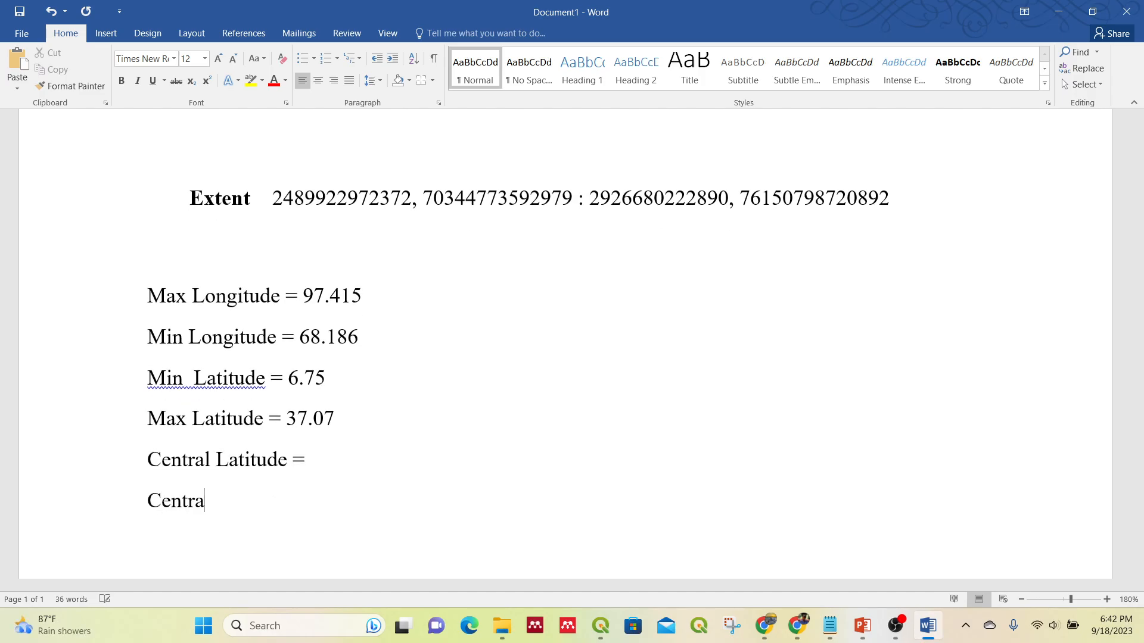
type("l Meridian =")
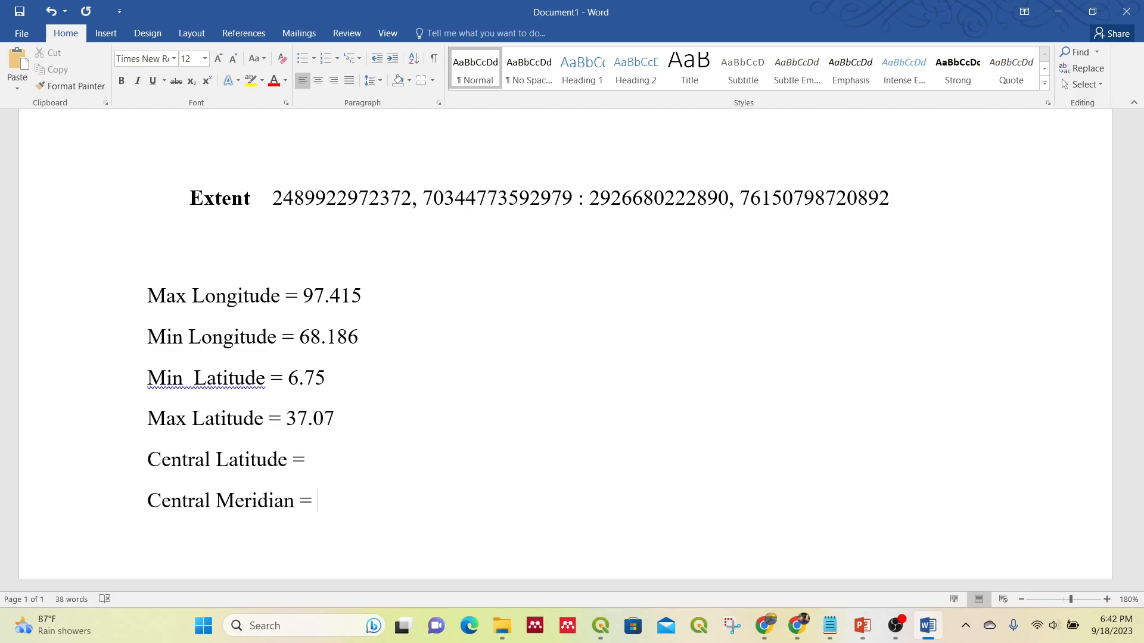
Enter 21.91 as the Central Latitude and 82.80 as the Central Meridian
left_click(386, 455)
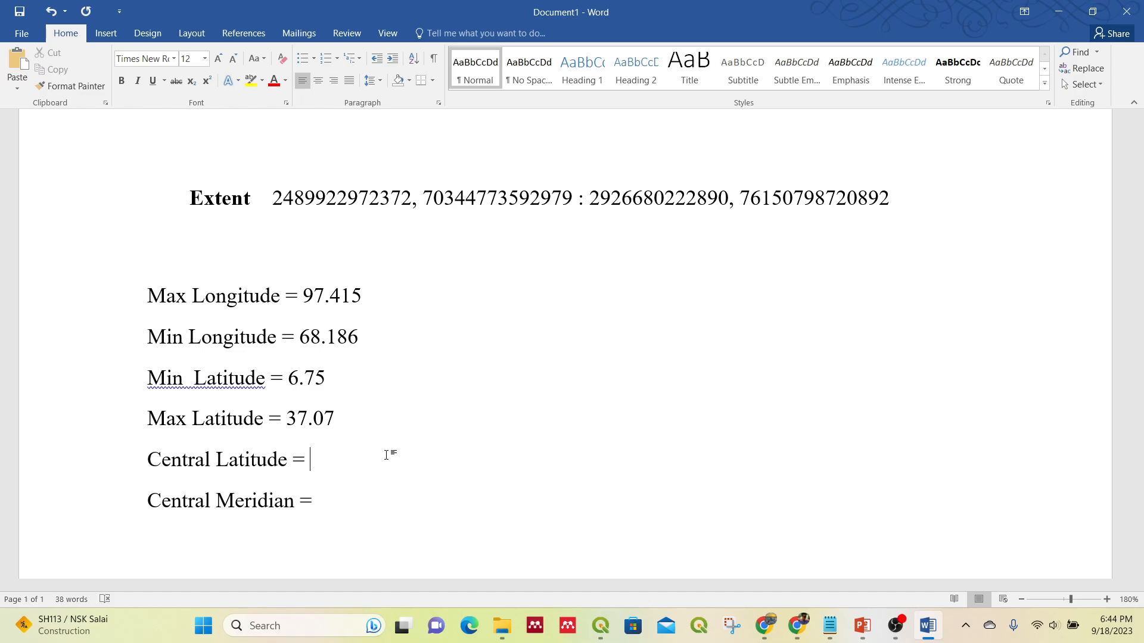
type("21.91")
left_click(317, 500)
type("82.80")
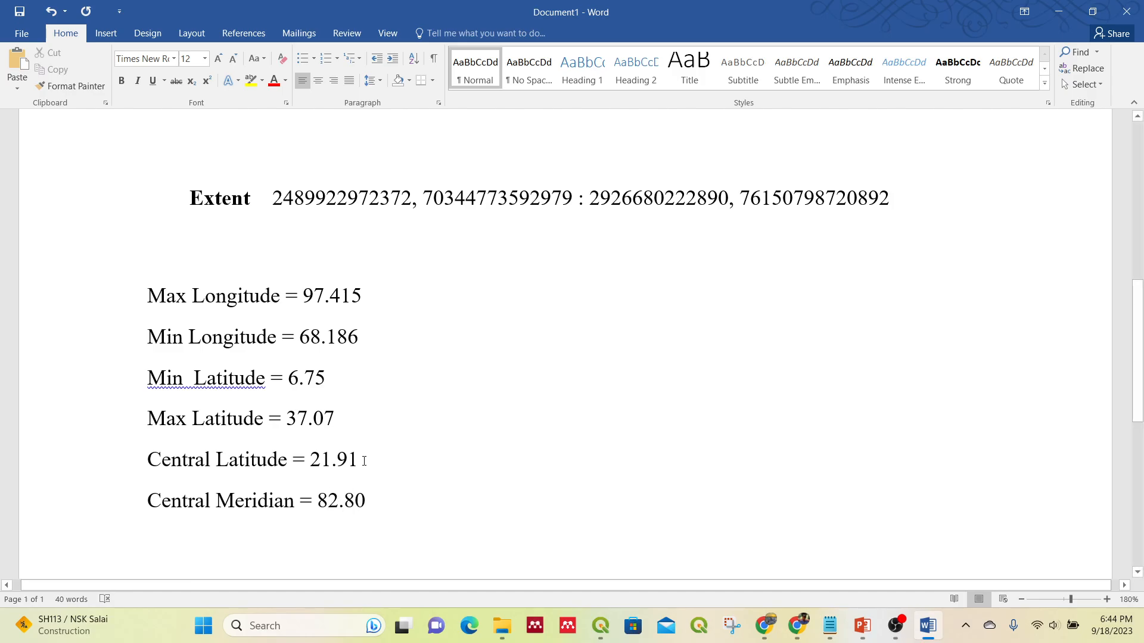
Add the lines "Range of Latitude = 30.32" and "1/6th of Range = 5.05" below Central Meridian
key("Return")
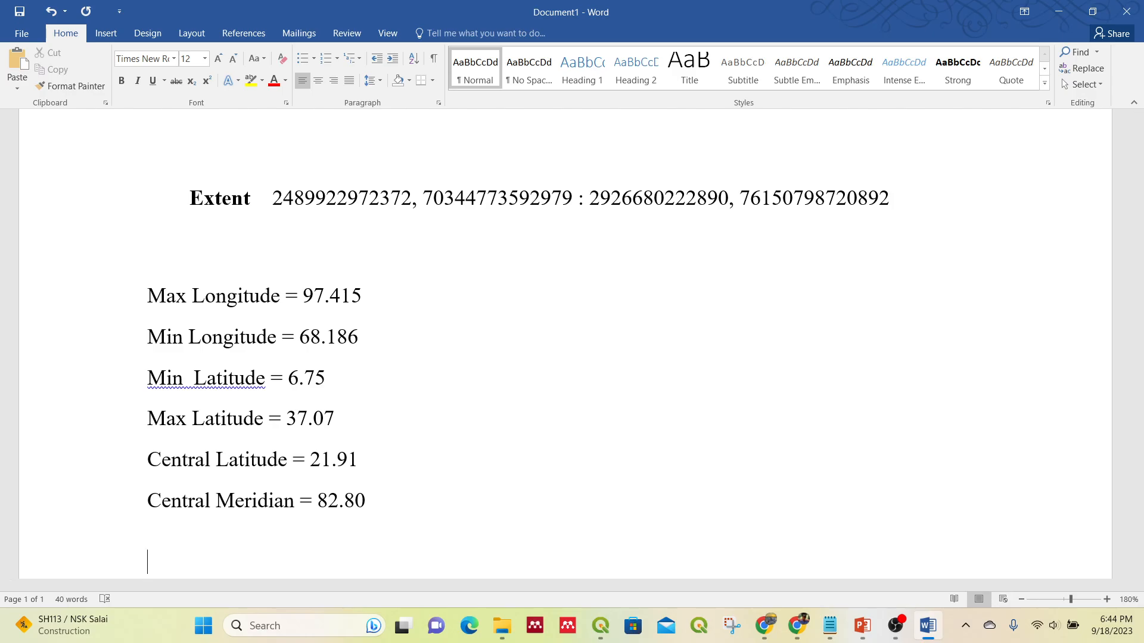
type("Range of Latitude =")
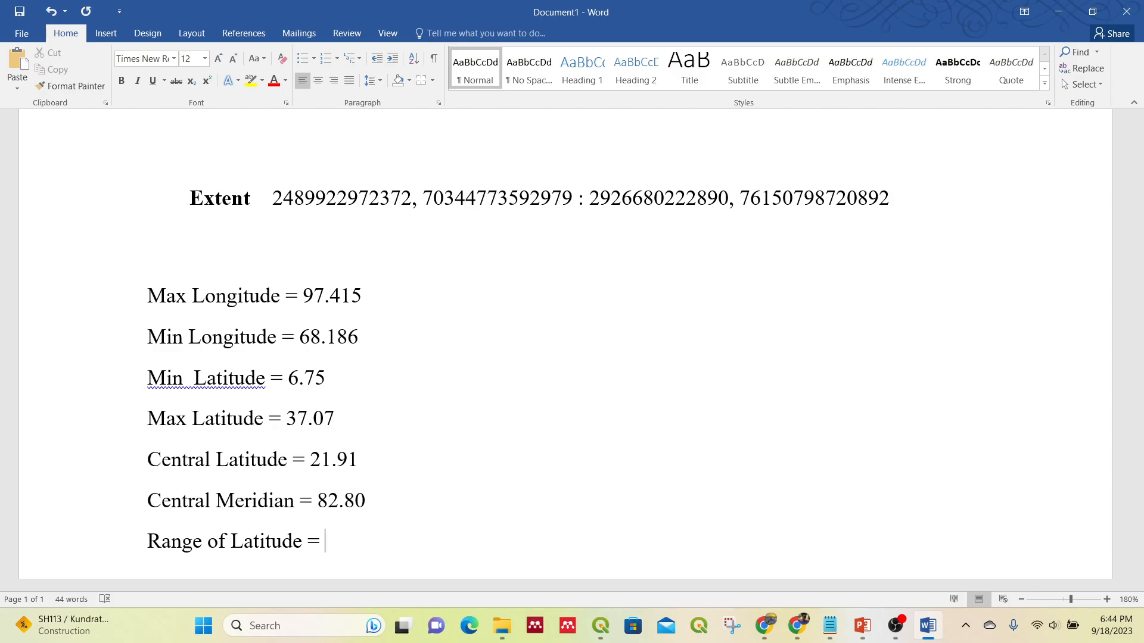
type("30.32")
key("Return")
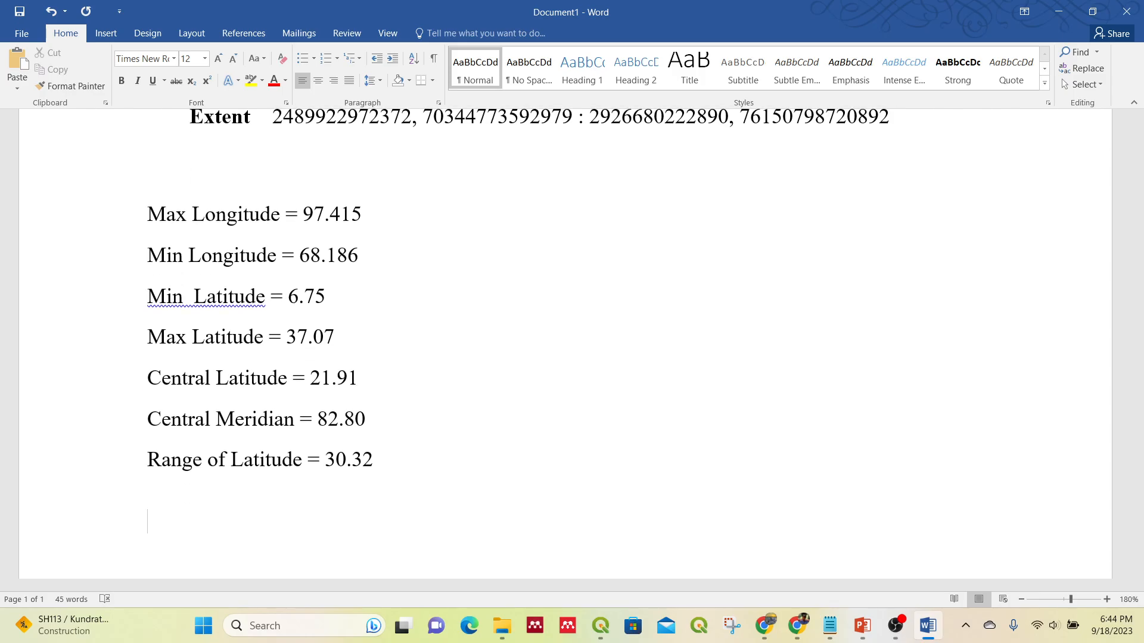
type("1/6th of Range = ")
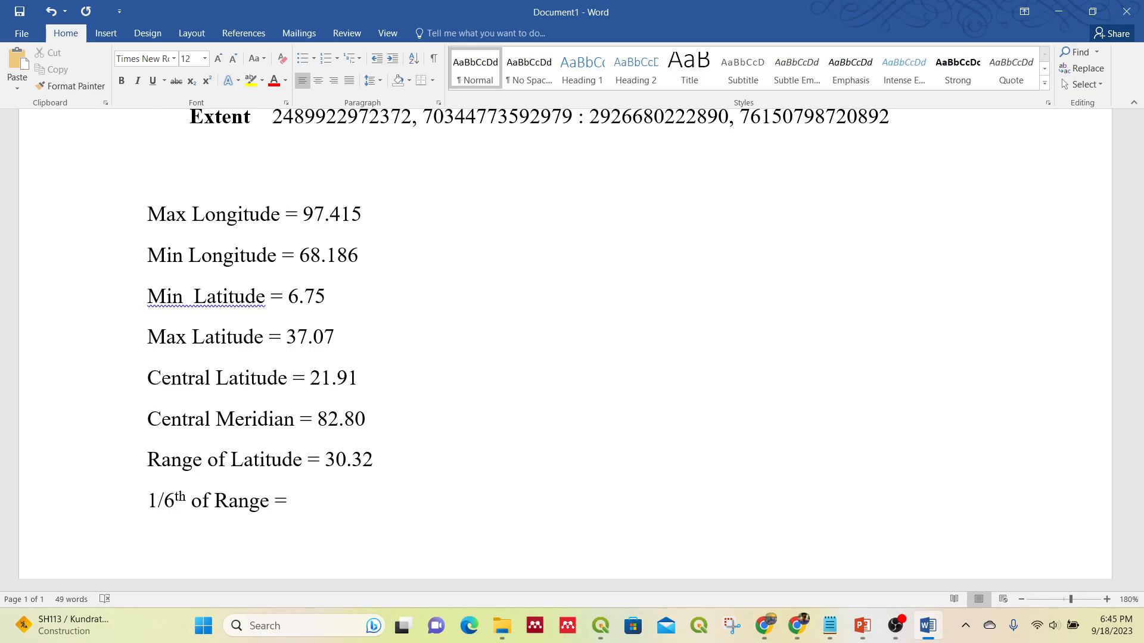
type("5.05")
Add the first standard parallel calculation "SP1 = 37.07 – 5.05 = 32.01" on a new line
key("Return")
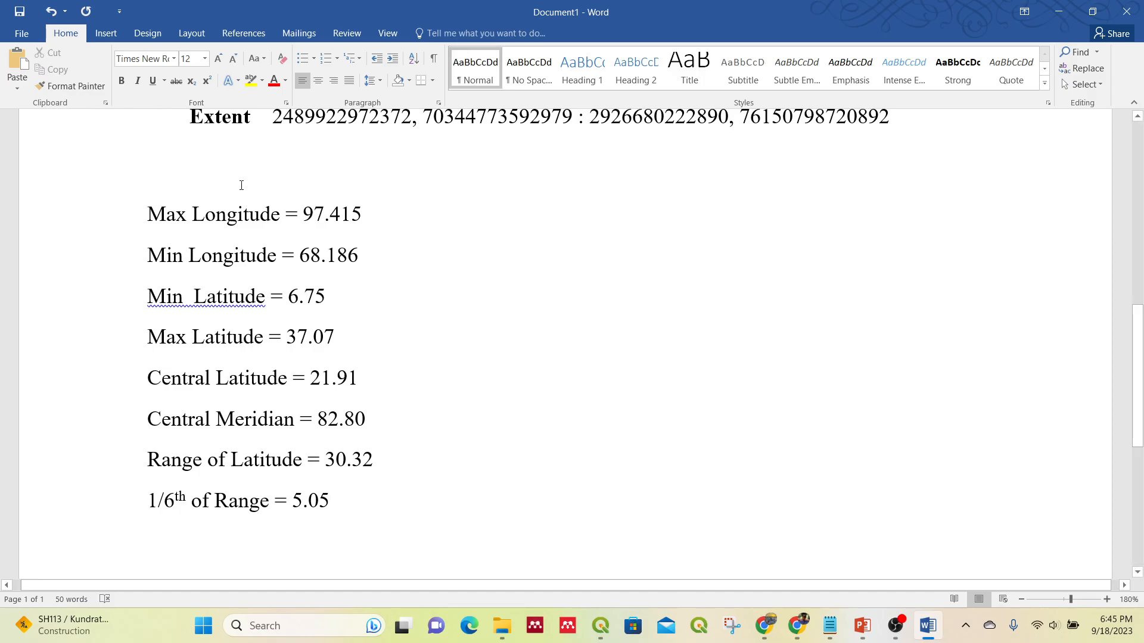
type("Sp1")
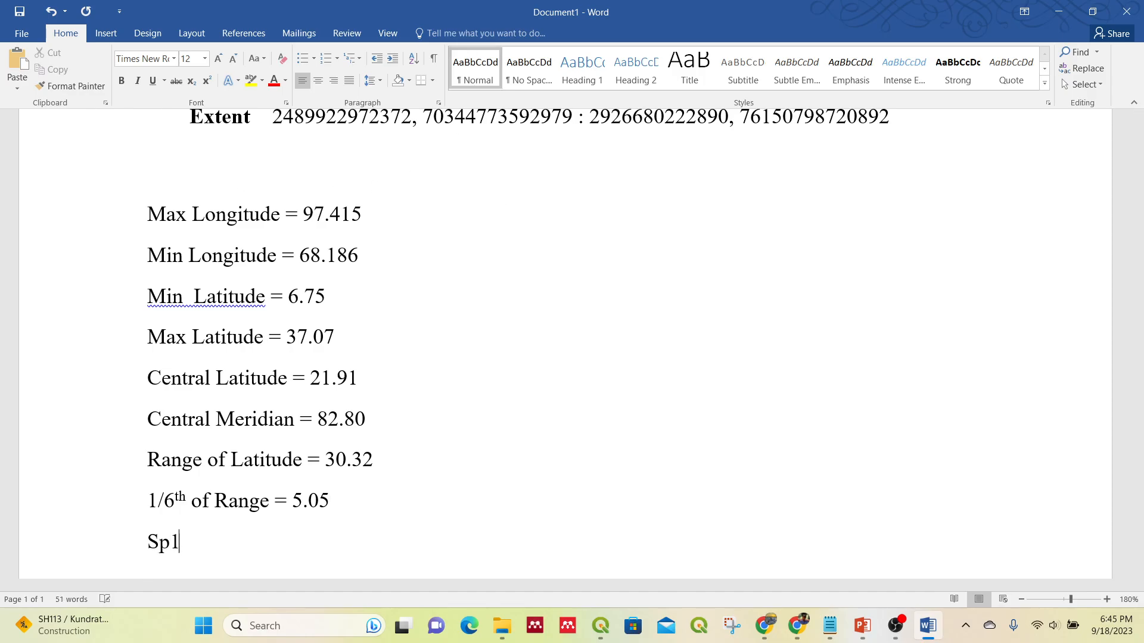
key("BackSpace")
key("BackSpace")
type("P")
key("BackSpace")
type("1 = 37.07 -")
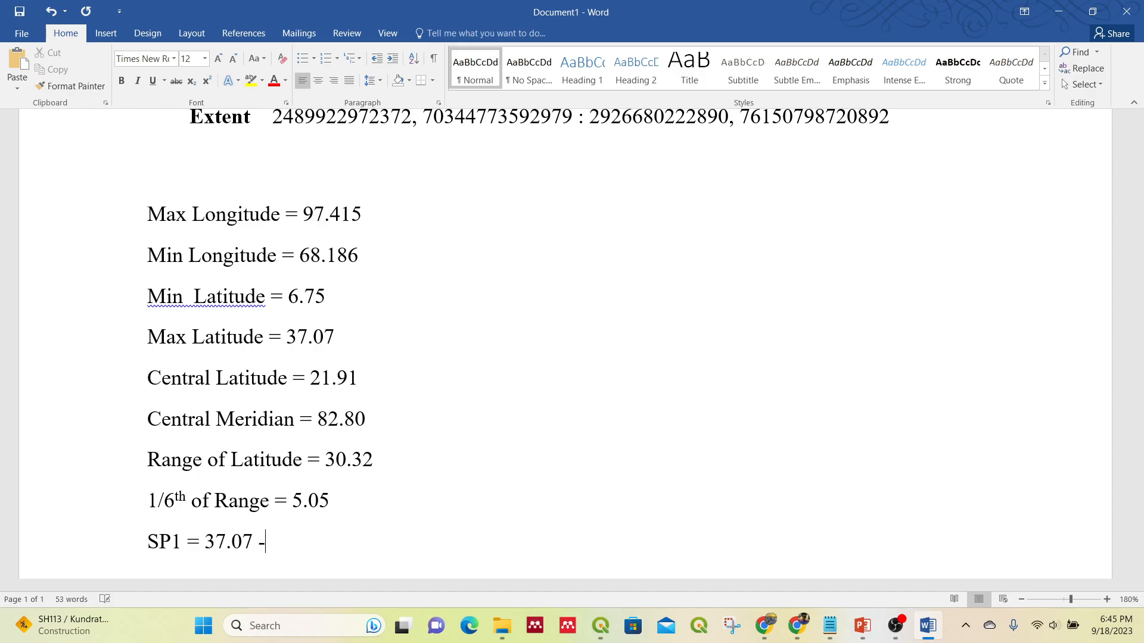
type(" 5.05 = 32.01")
Add the second standard parallel calculation "SP2 = 6.75 + 5.05 = 11.80" below SP1
key("Return")
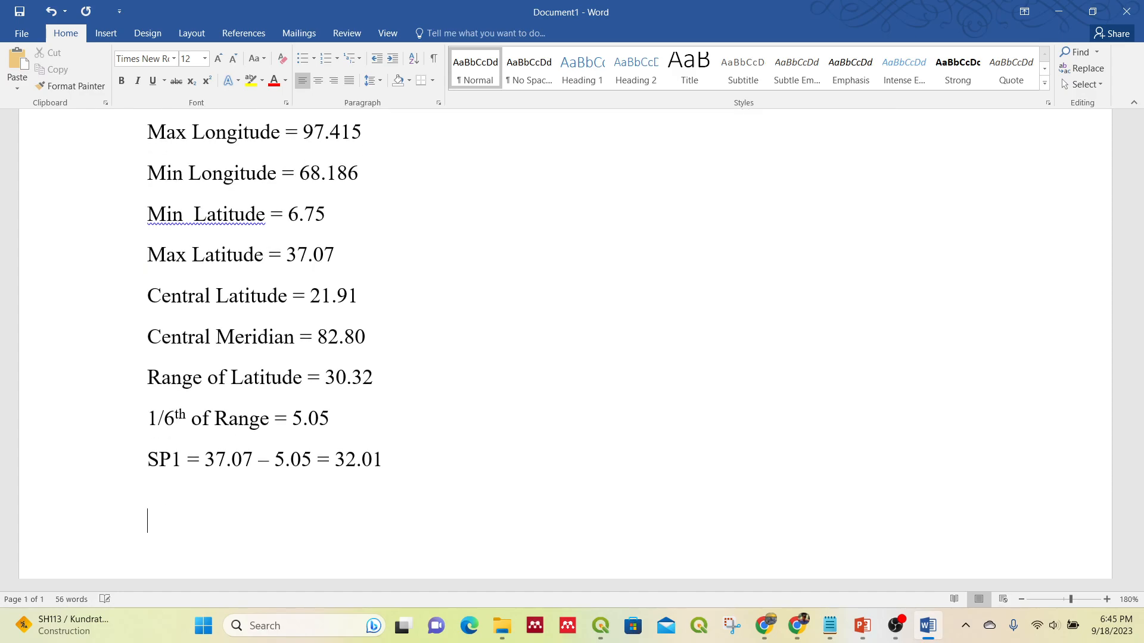
type("SP2 =")
type("6.75 + 5")
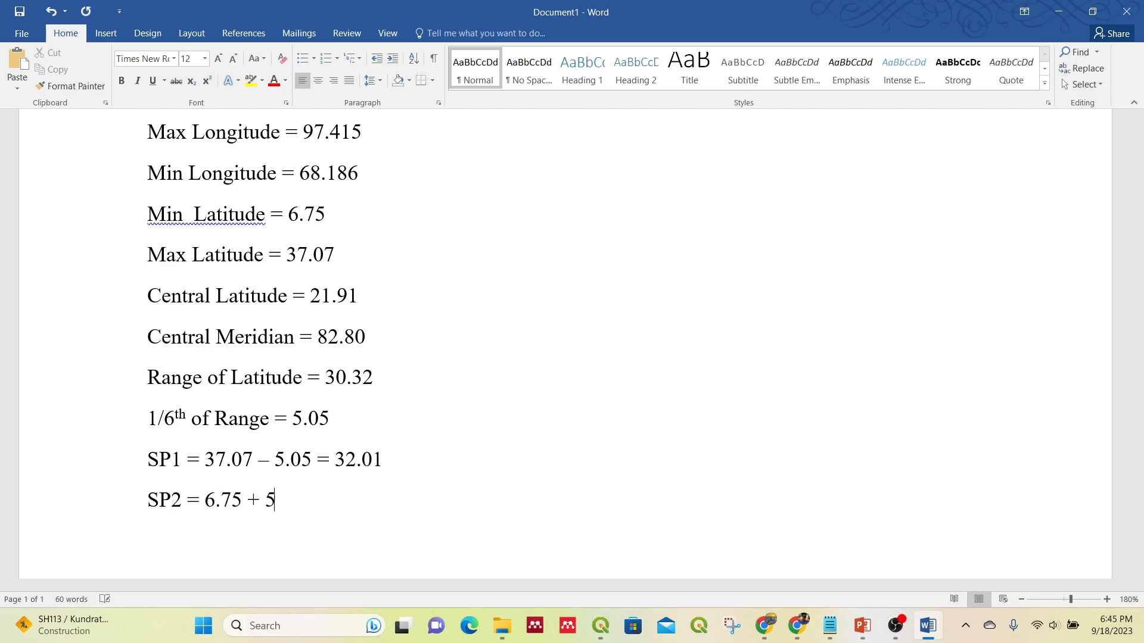
type(".05 = 11.80")
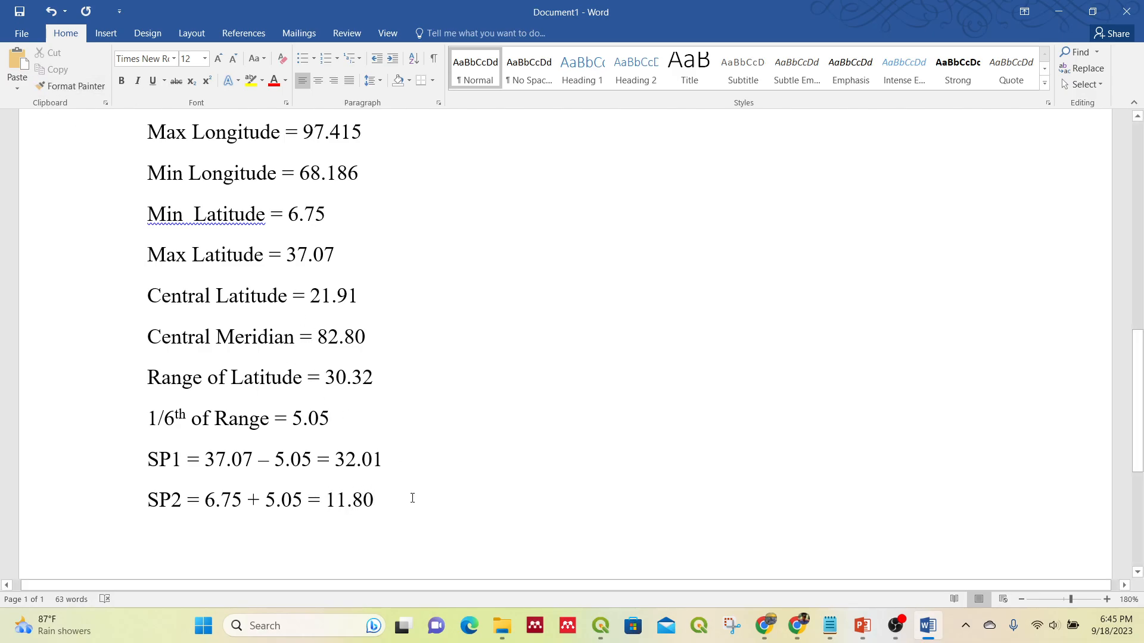
Switch to PowerPoint, start the slide show from slide 8, and present slide 9 with the laser pointer
left_click(863, 627)
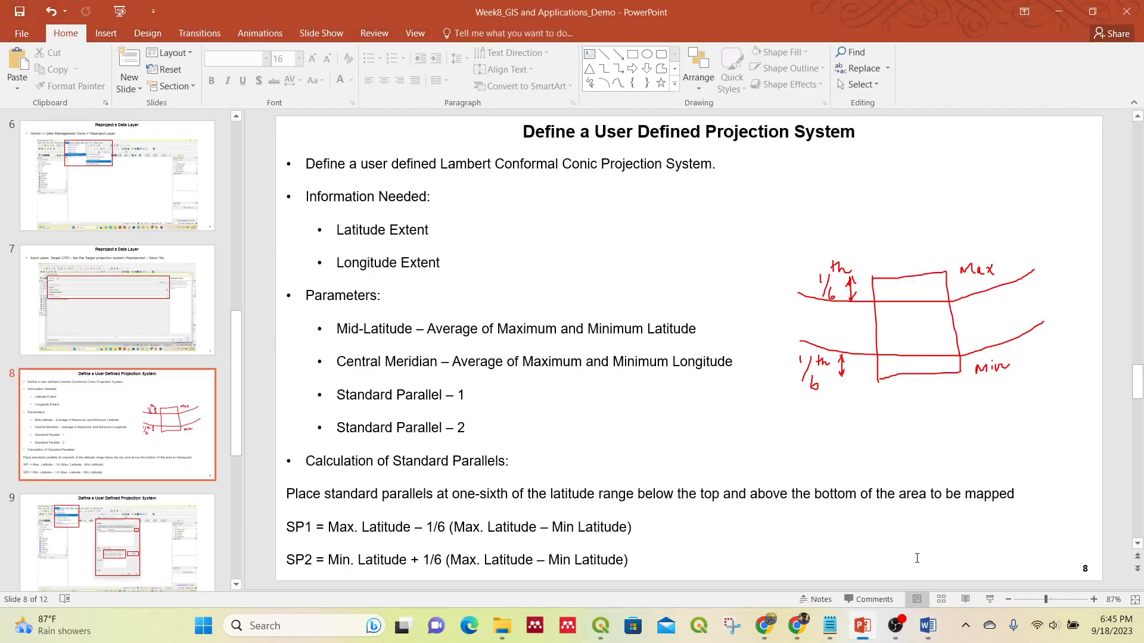
left_click(990, 601)
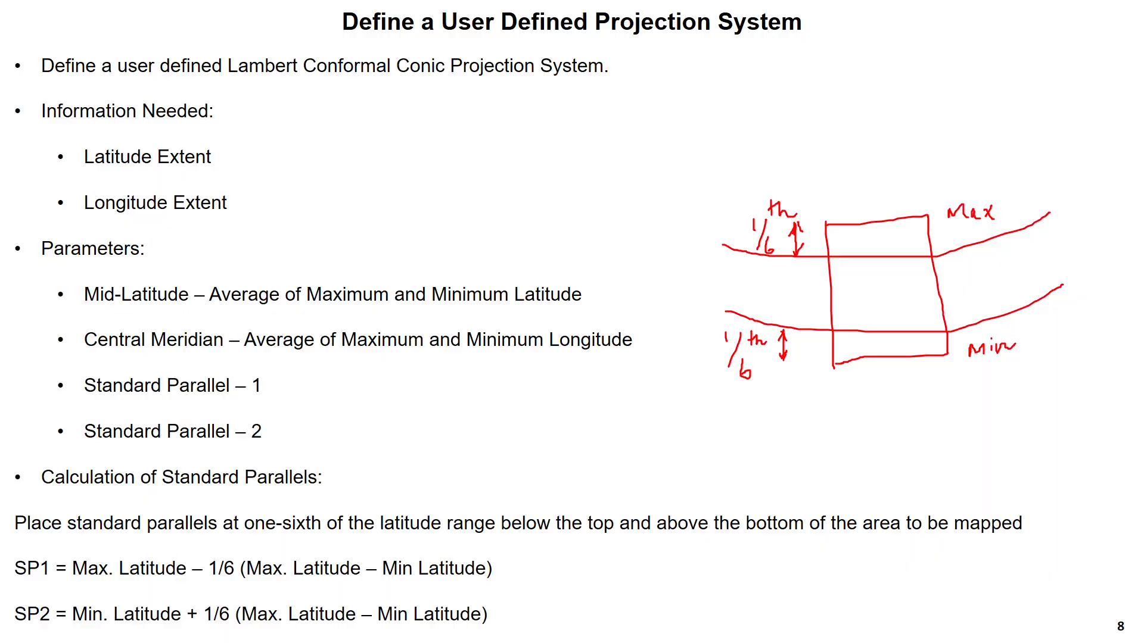
key("Right")
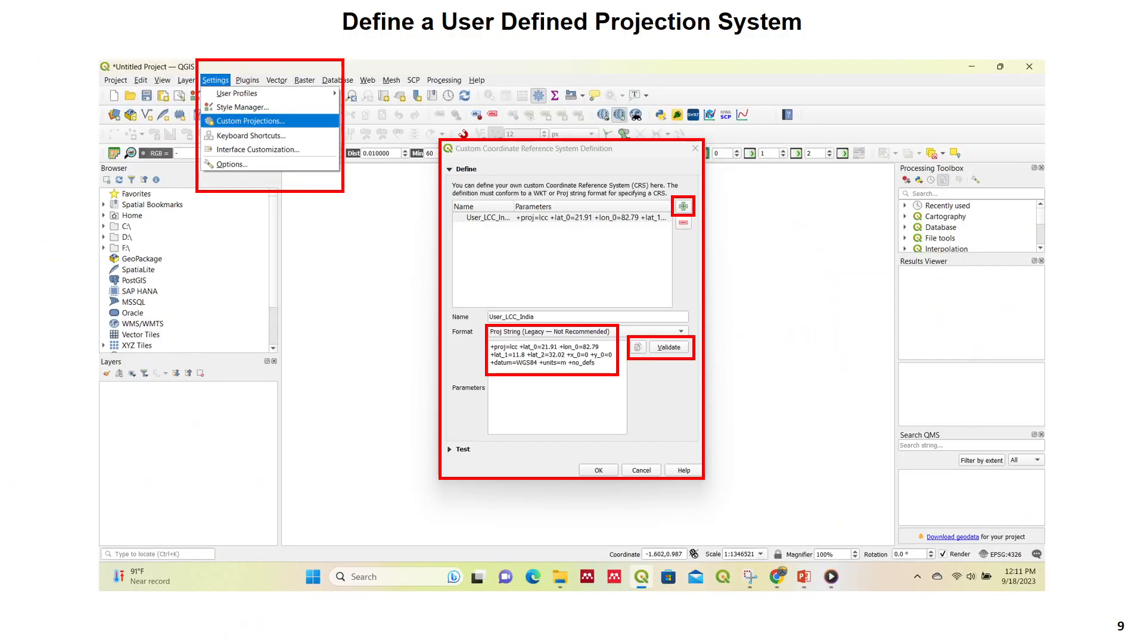
right_click(719, 103)
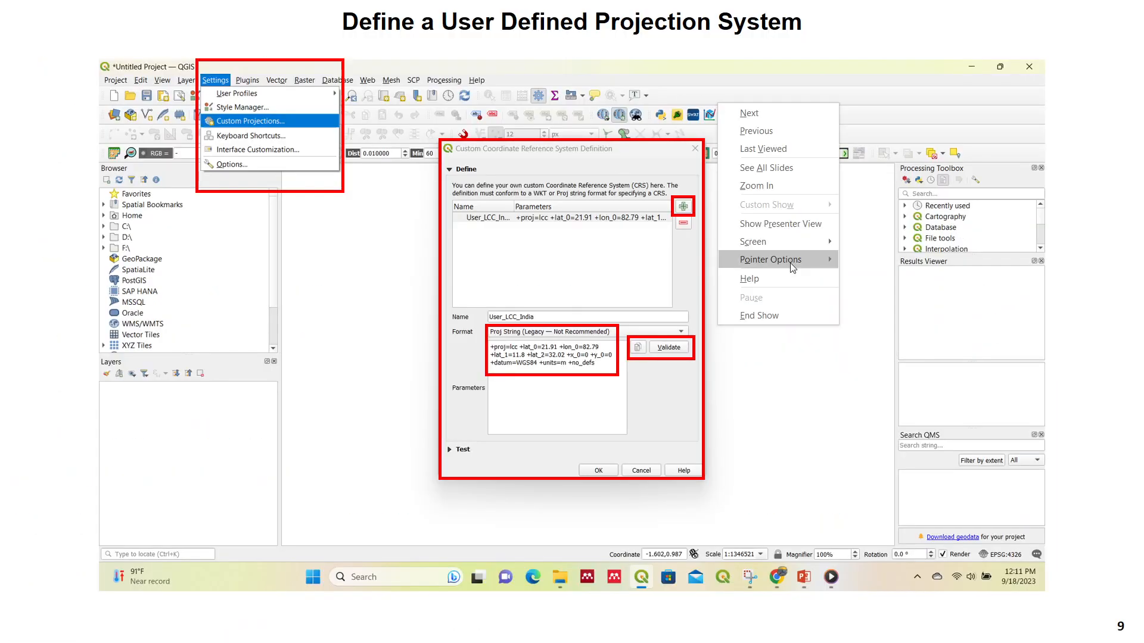
mouse_move(793, 265)
left_click(865, 263)
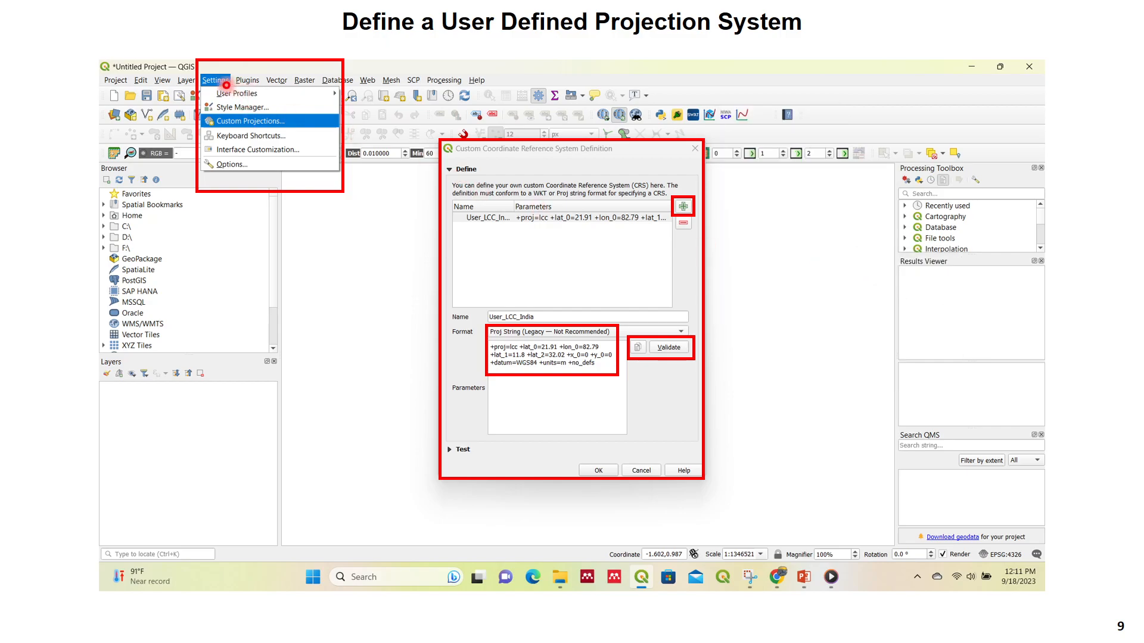
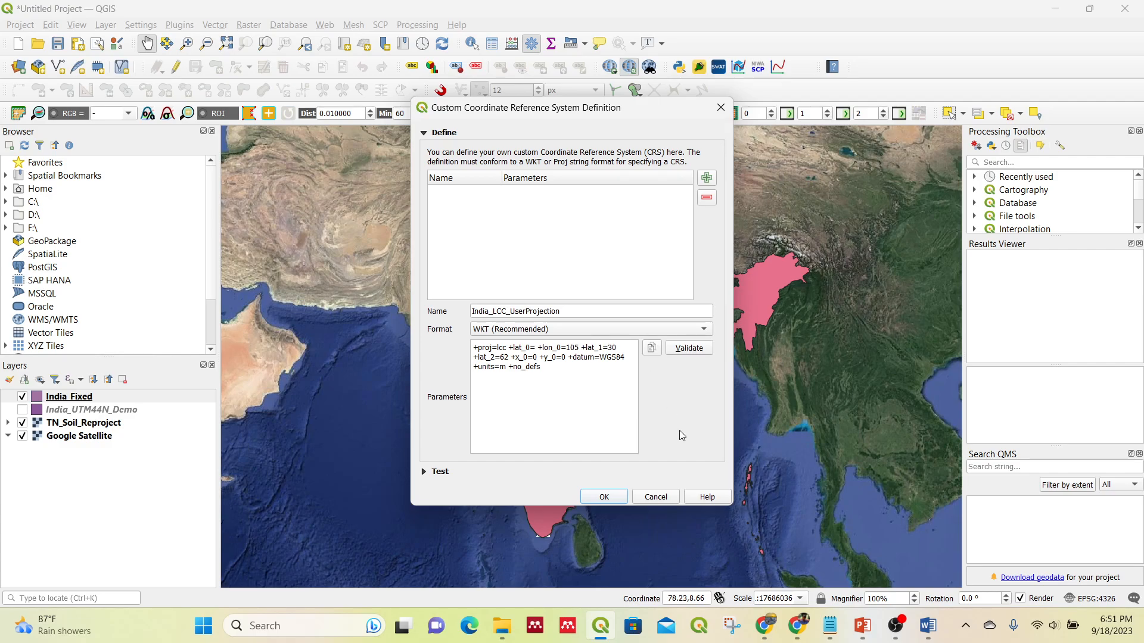
Check the mid latitude on the PowerPoint slide and set lat_0 to 21.91 in the QGIS custom CRS parameters
left_click(864, 633)
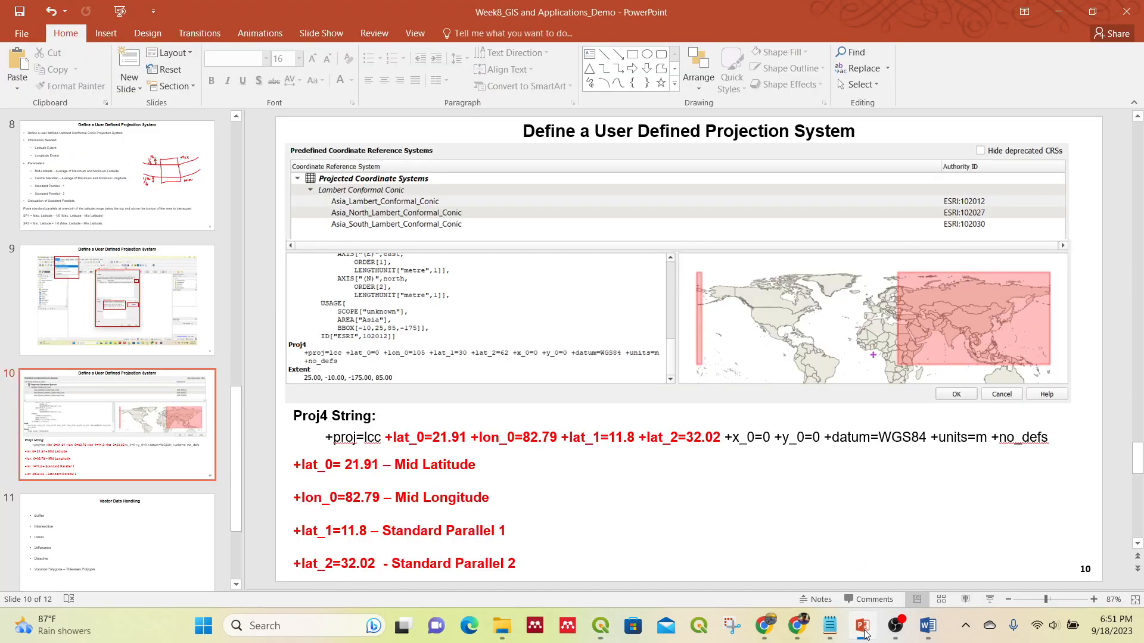
left_click(864, 633)
type("21.91 +lon_0=105 +lat_1=30")
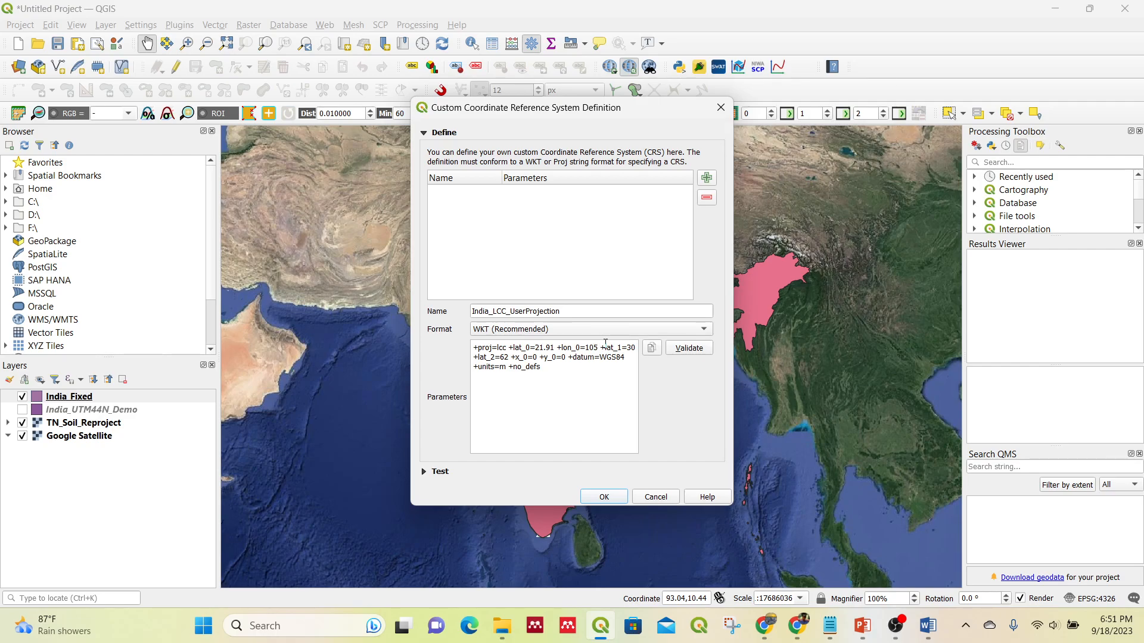
Check the mid longitude on the PowerPoint slide and set lon_0 to 82.79 in the QGIS custom CRS parameters
key("BackSpace")
key("BackSpace")
key("BackSpace")
left_click(862, 632)
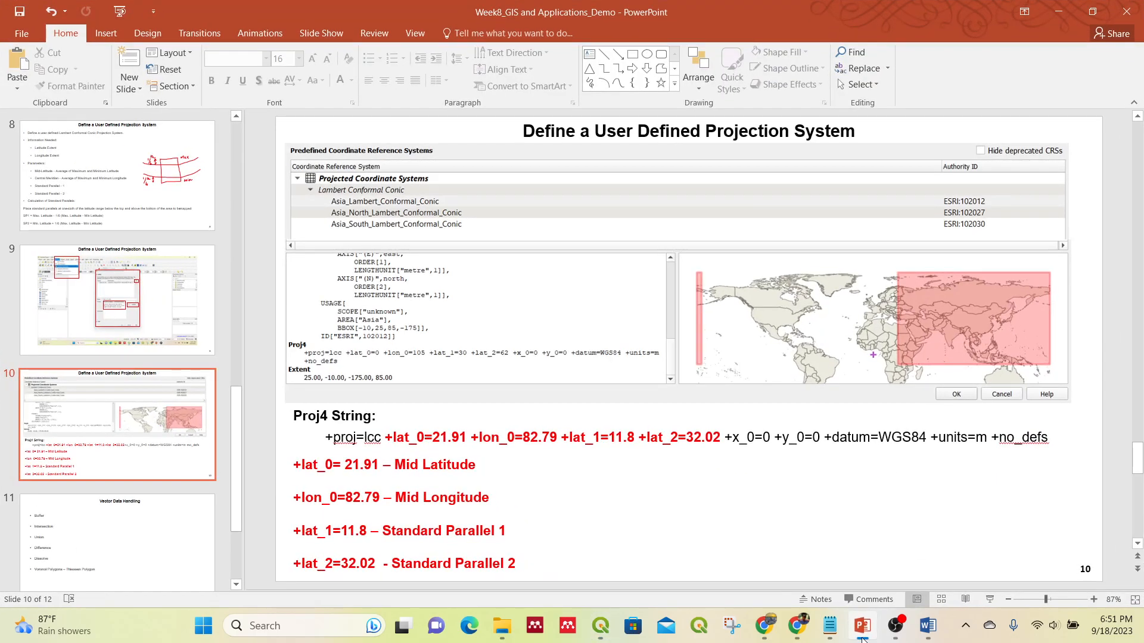
left_click(862, 636)
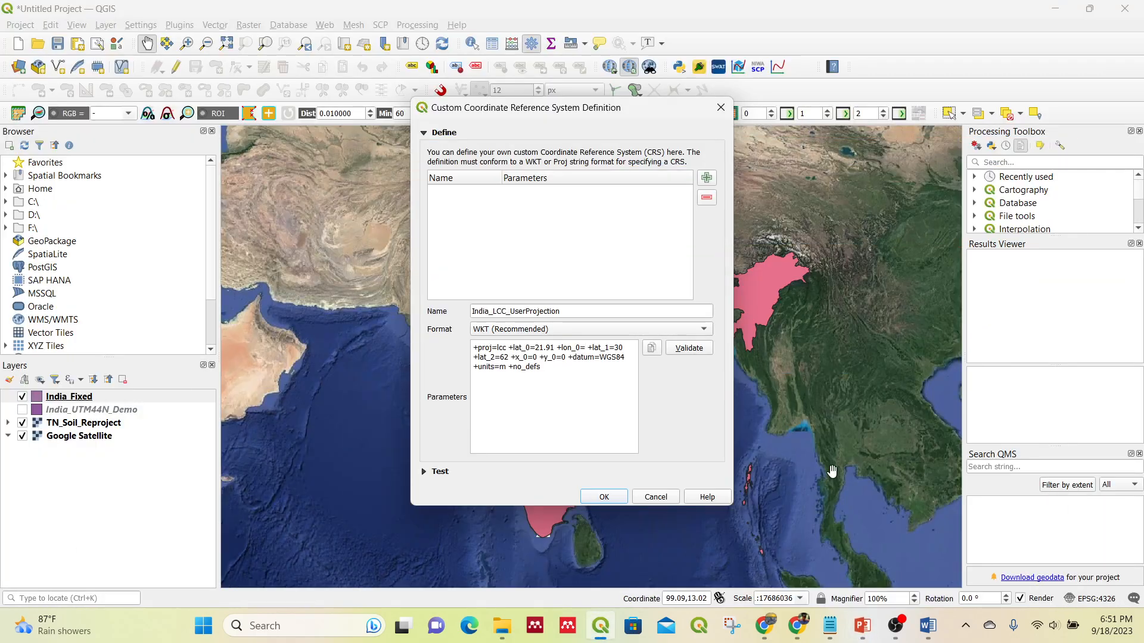
type("82.79")
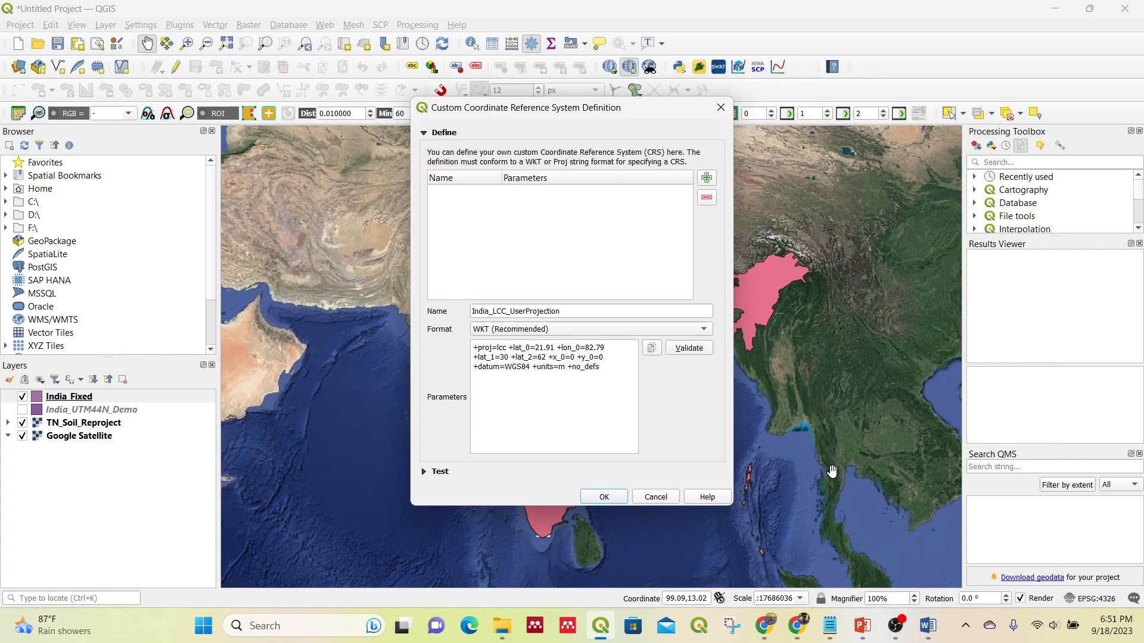
Check Standard Parallel 1 on the PowerPoint slide and set lat_1 to 11.8 in the QGIS custom CRS parameters
left_click(511, 356)
key("BackSpace")
key("BackSpace")
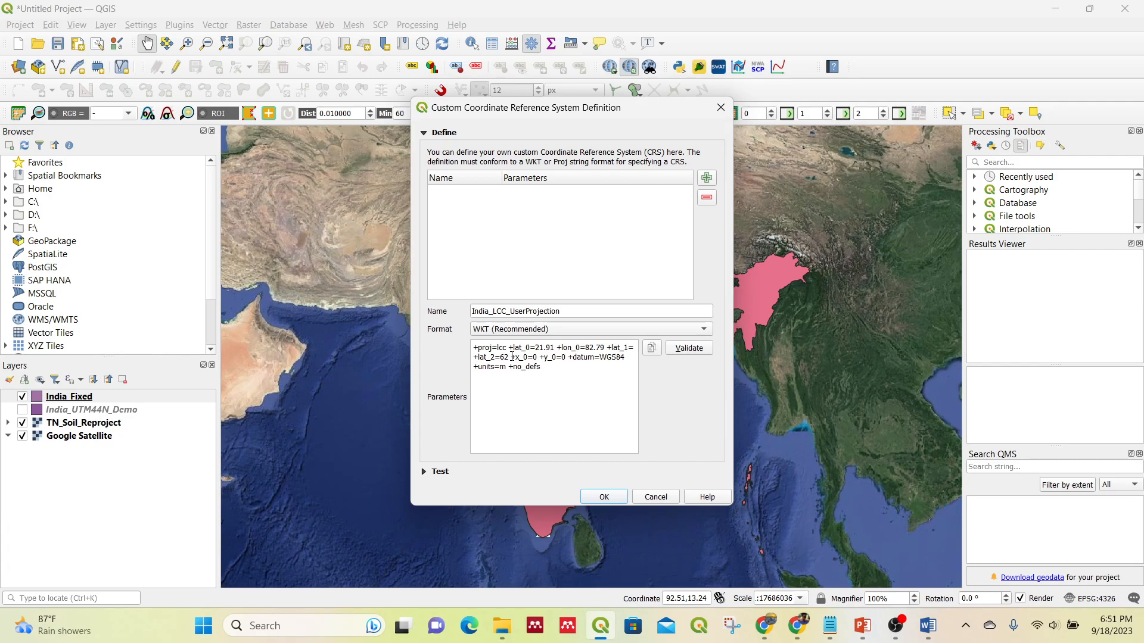
left_click(861, 626)
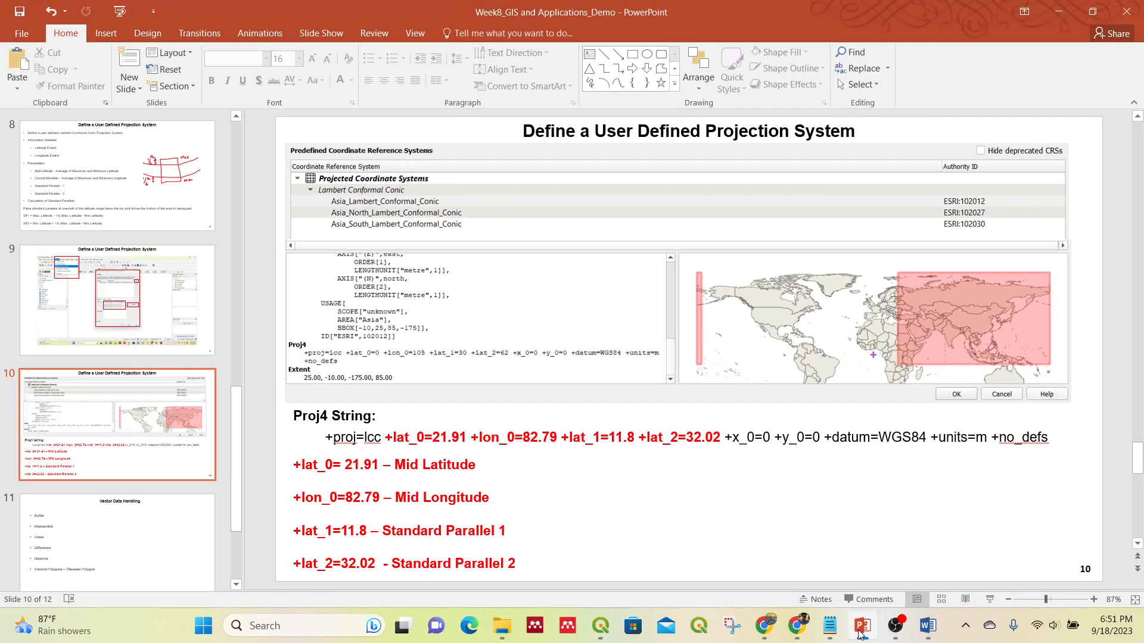
left_click(860, 627)
type("11.8 +lat_2=62 +x_0=0 +y_0=0")
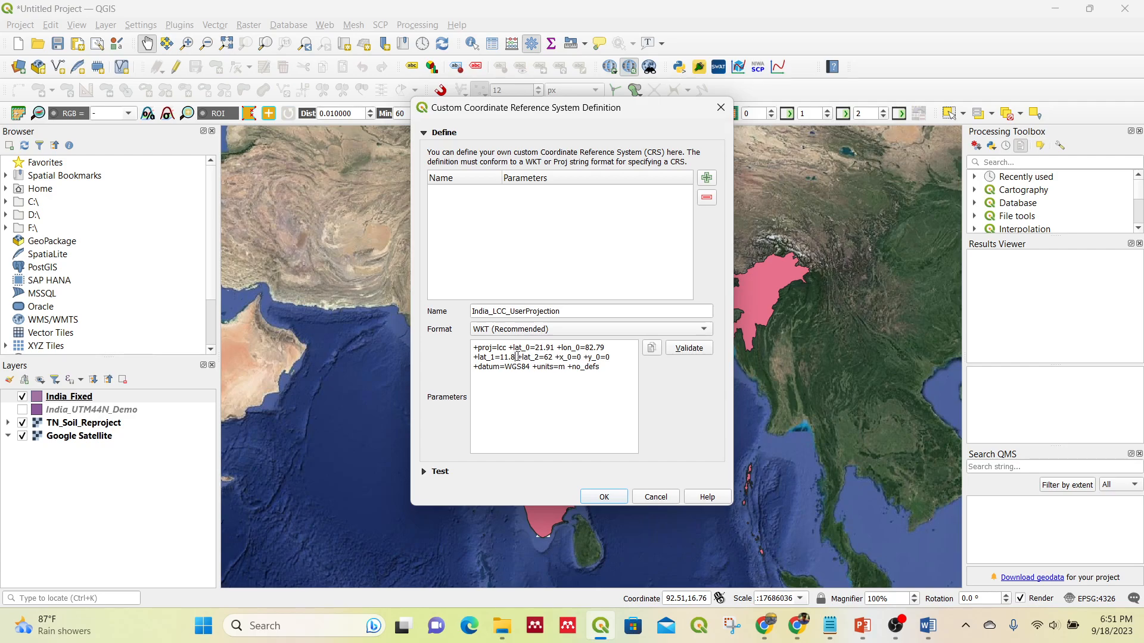
Clear the lat_1 value in the custom CRS parameters
key("BackSpace")
key("BackSpace")
key("BackSpace")
key("BackSpace")
Switch to PowerPoint and, on slide 10, relabel Standard Parallel 1 as lat_2 and Standard Parallel 2 as lat_1
left_click(863, 636)
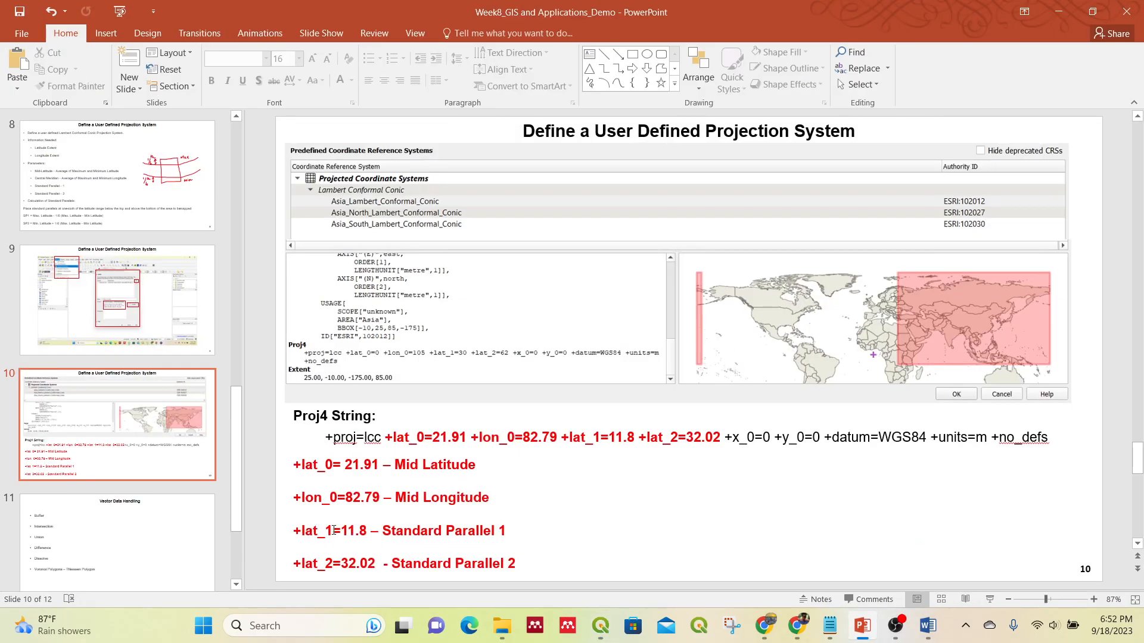
left_click(334, 530)
key("BackSpace")
type("2")
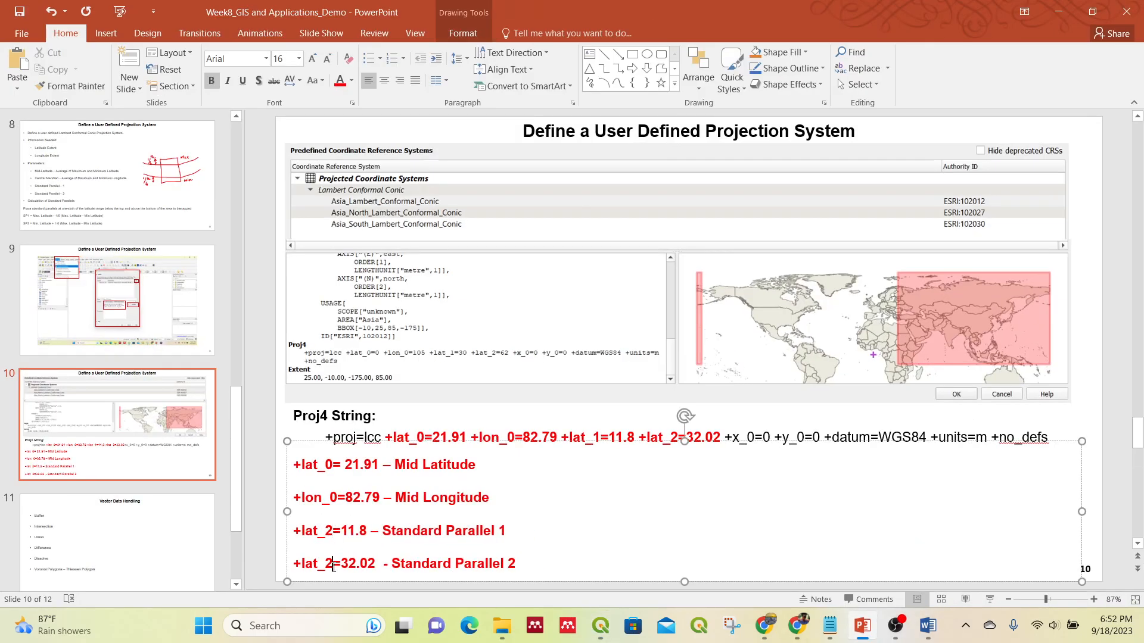
left_click(334, 563)
key("BackSpace")
type("1")
left_click(539, 564)
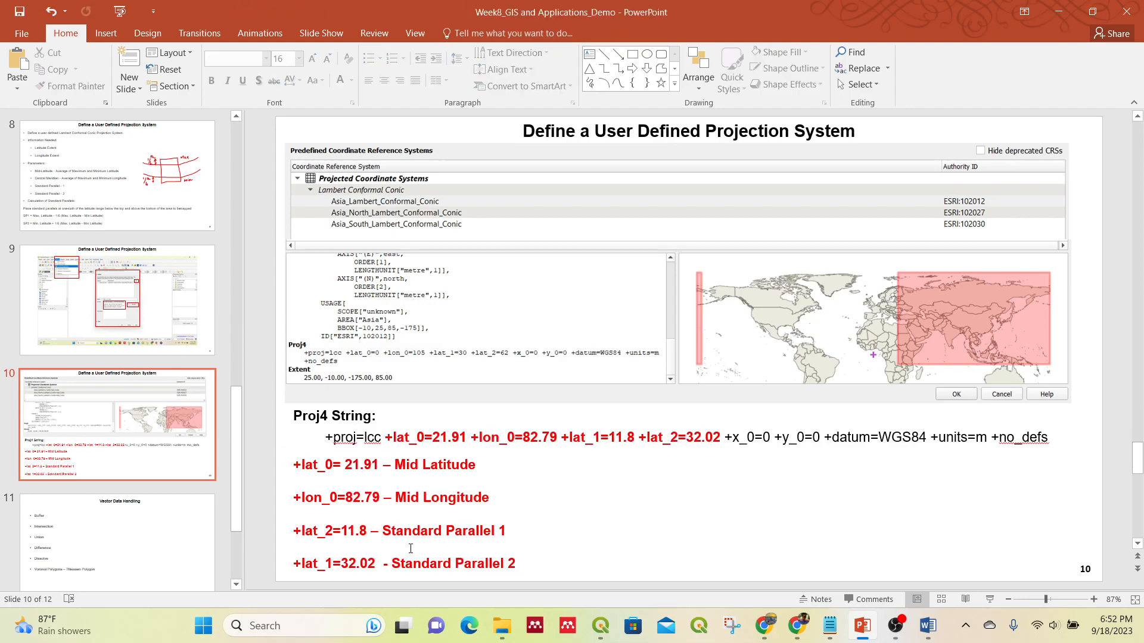
left_click(351, 566)
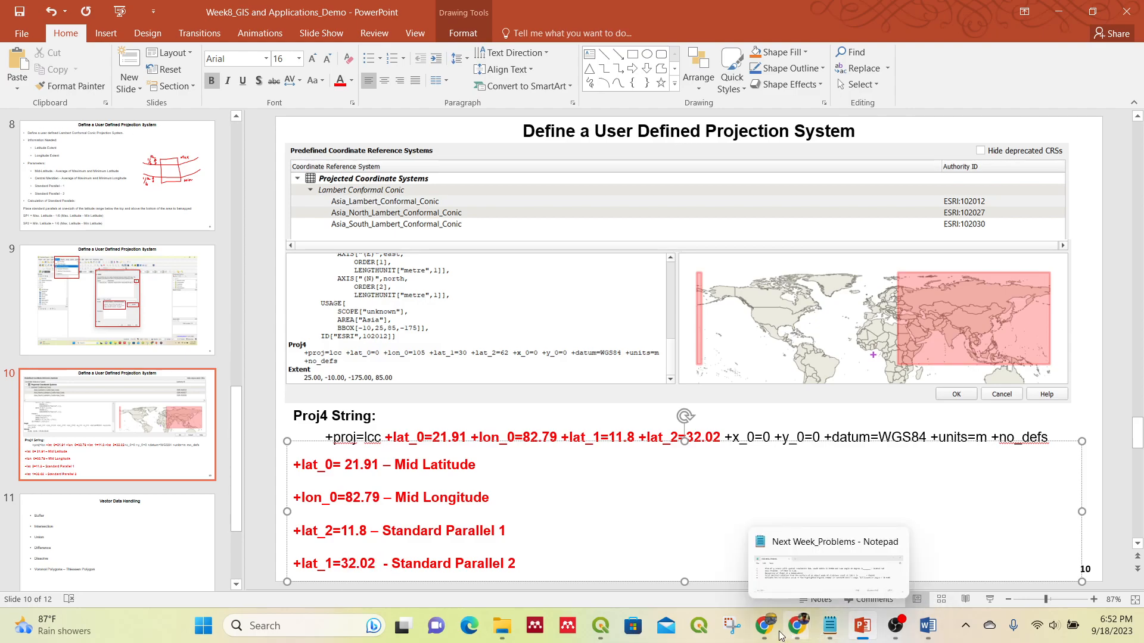
Return to QGIS and set lat_2 to 32.02 and lat_1 to 11.8 in the custom CRS parameters, checking the slide
mouse_move(785, 630)
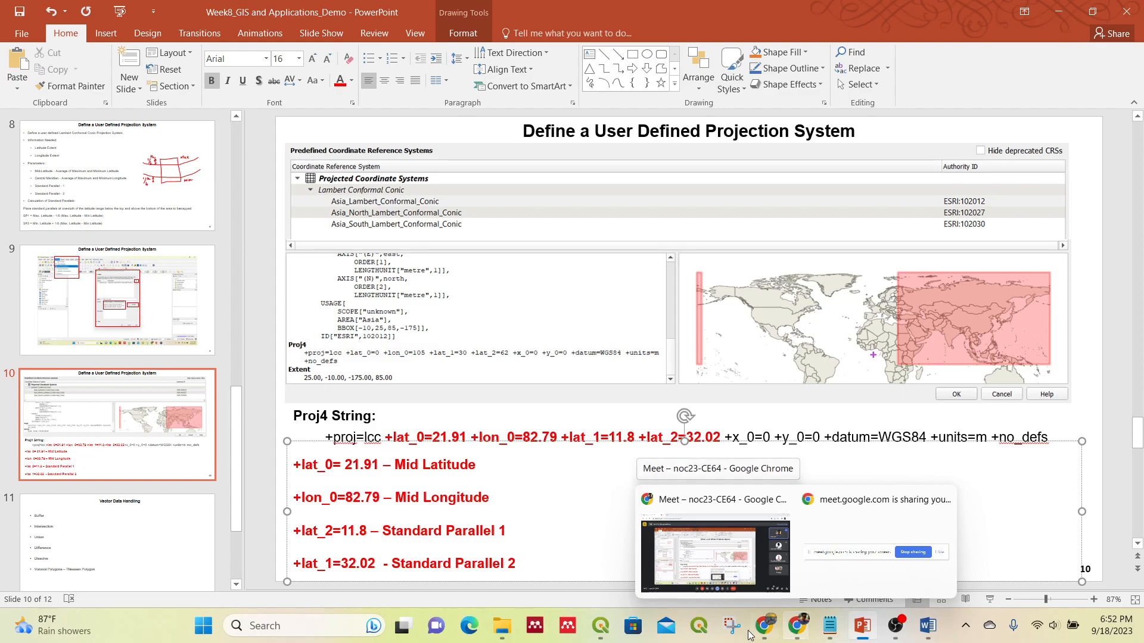
left_click(601, 631)
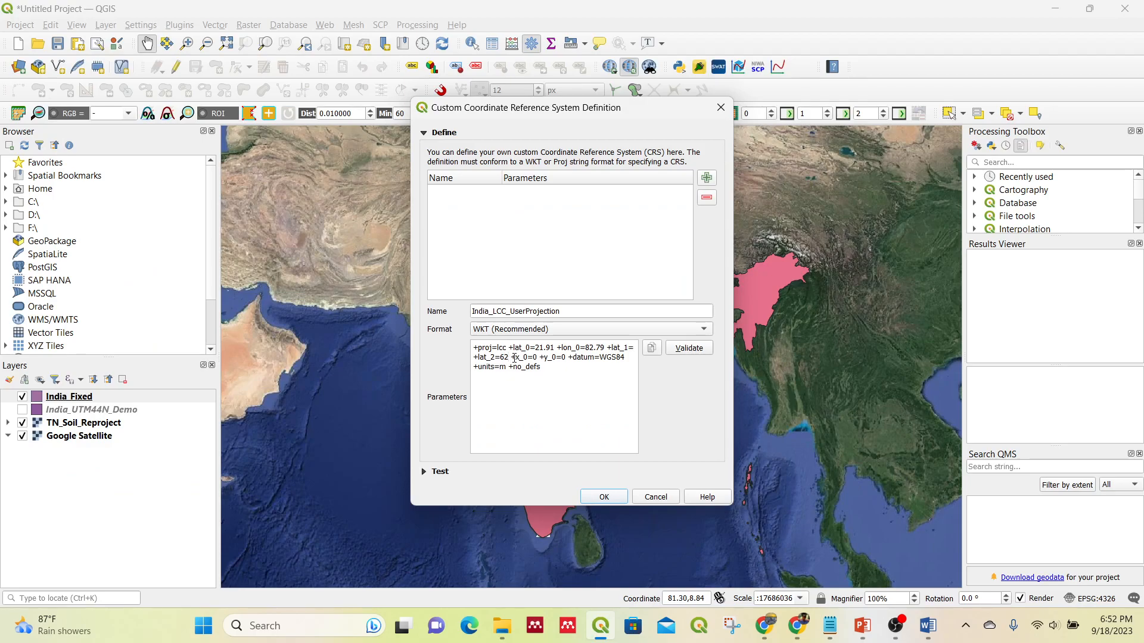
key("BackSpace")
key("BackSpace")
type("32.02")
left_click(864, 628)
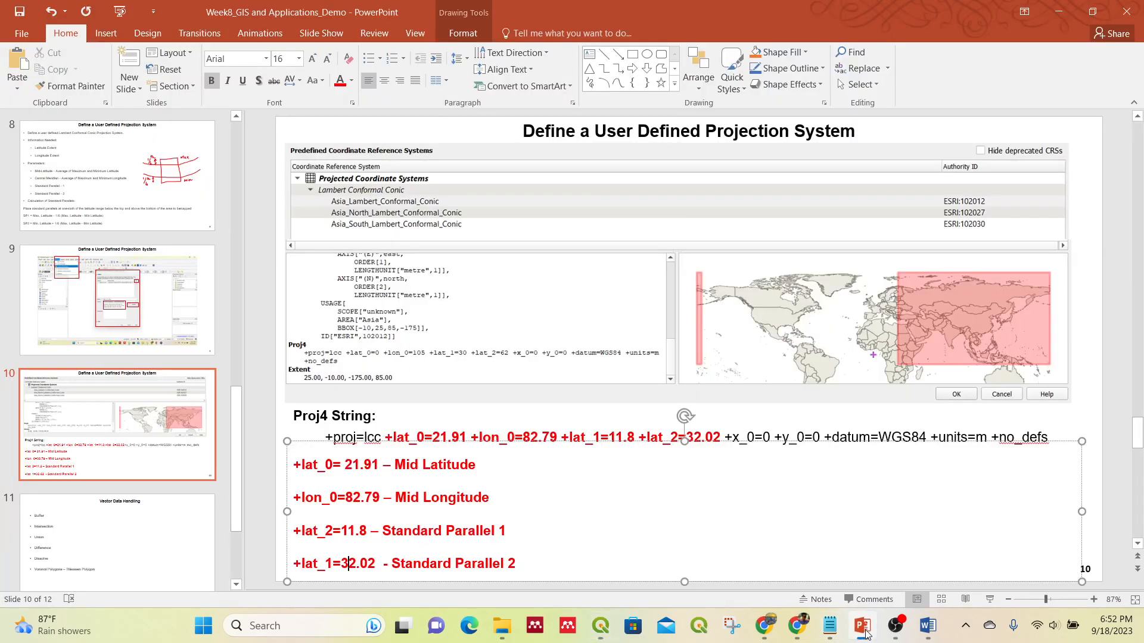
left_click(863, 629)
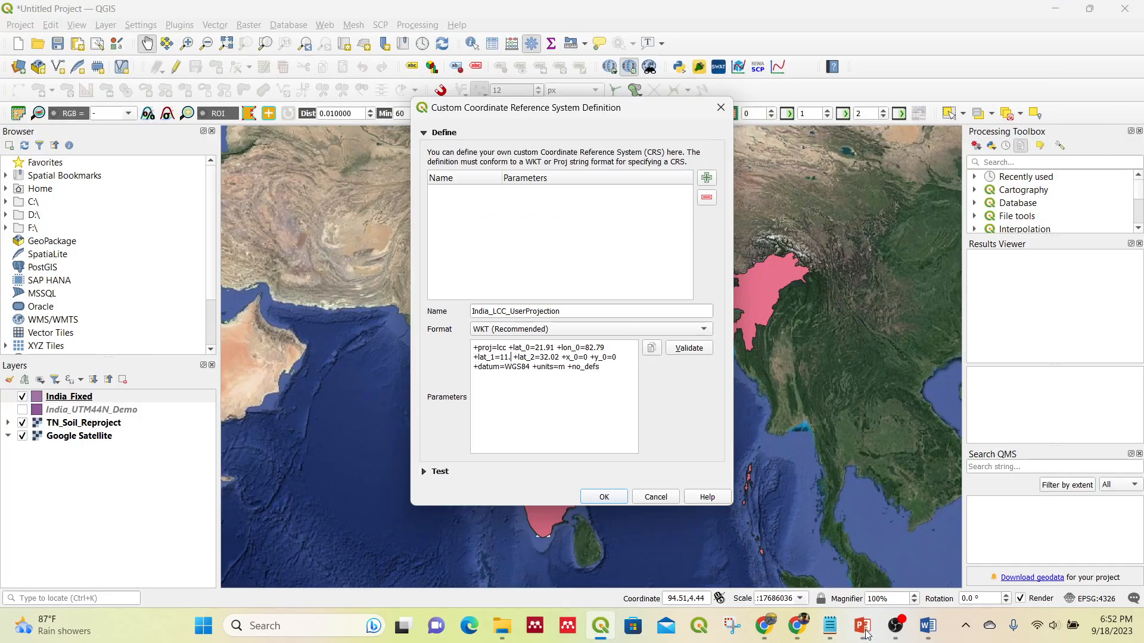
Set the custom CRS format to Proj String (Legacy — Not Recommended), validate the definition and accept it
left_click(531, 332)
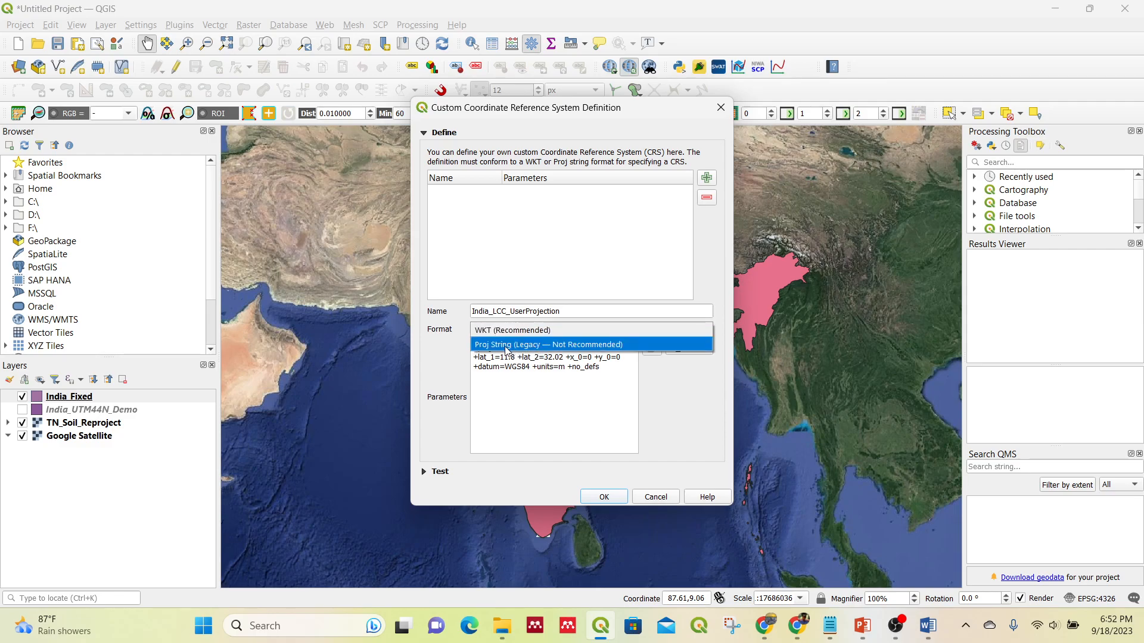
left_click(506, 348)
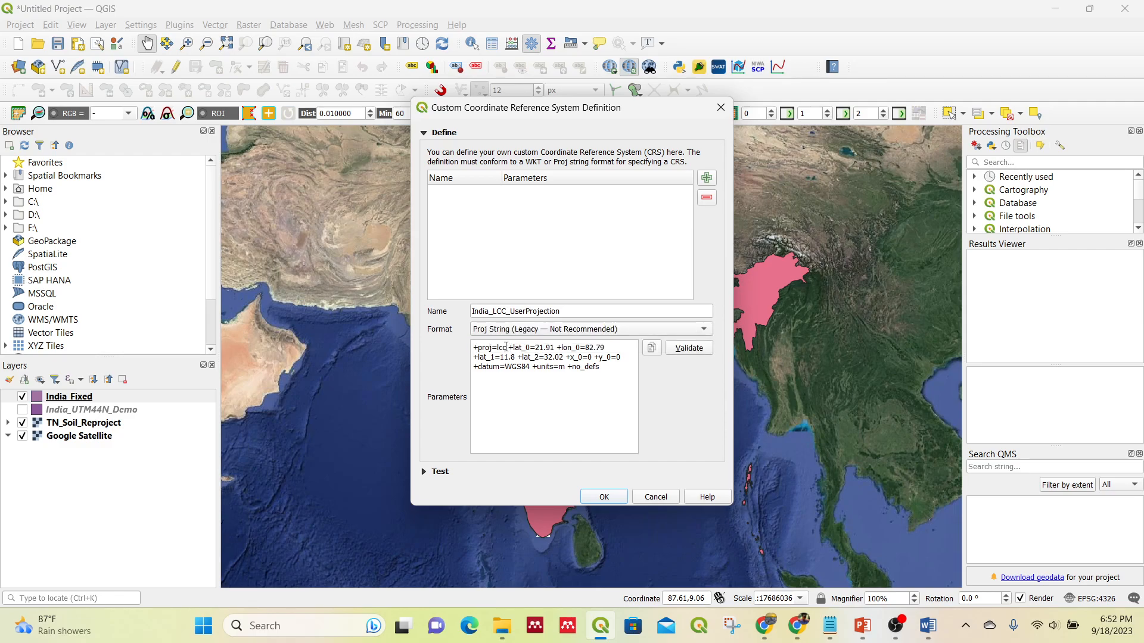
left_click(690, 349)
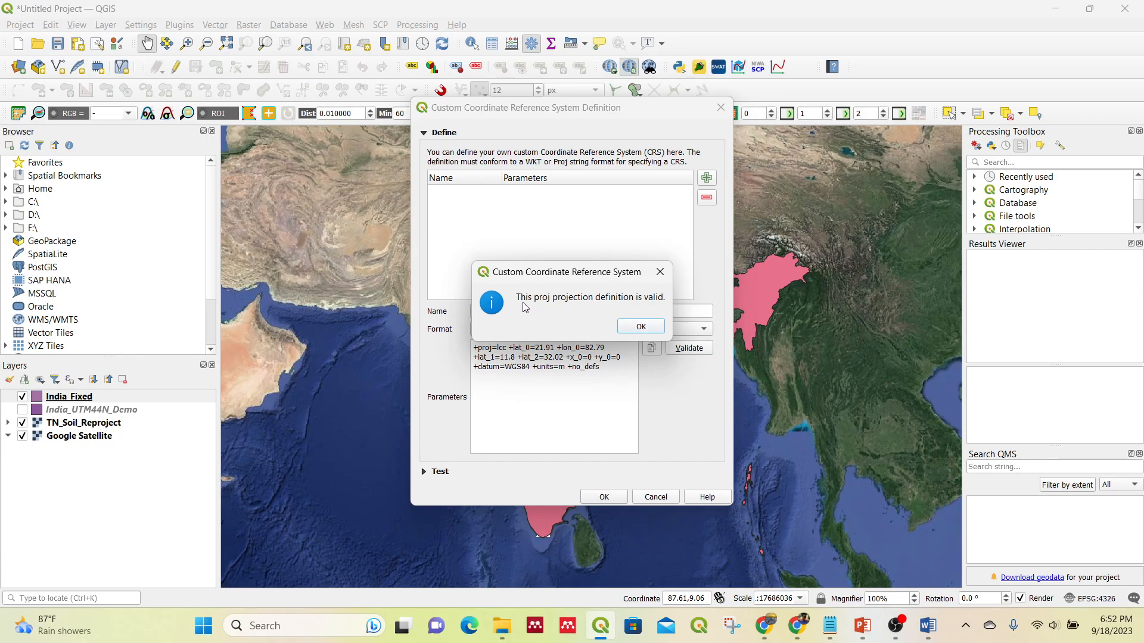
left_click(646, 329)
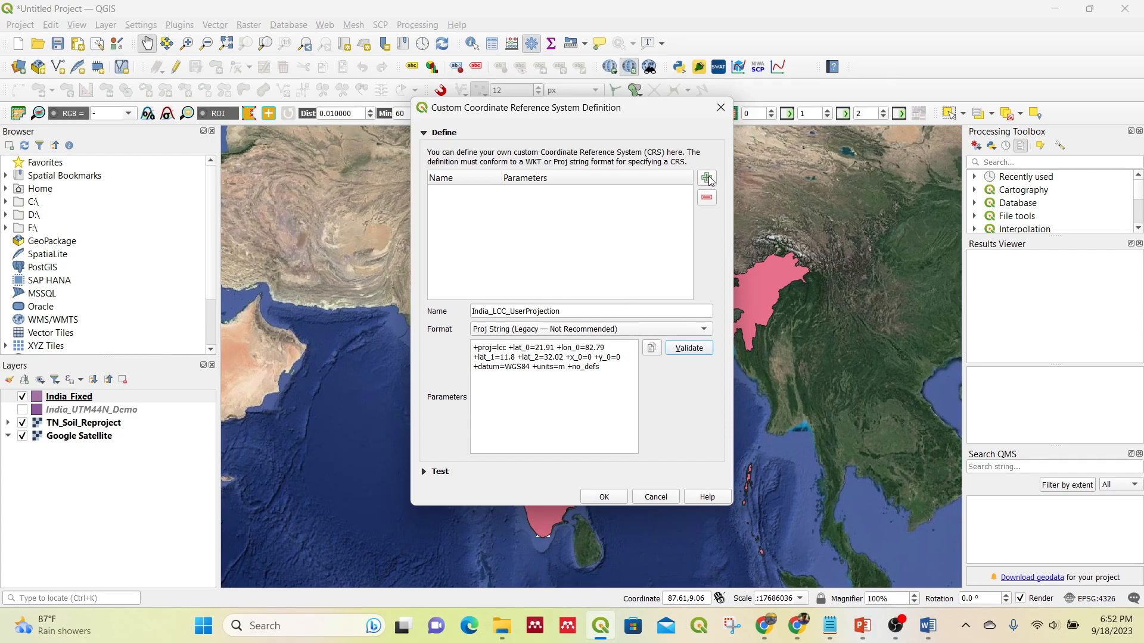
left_click(603, 498)
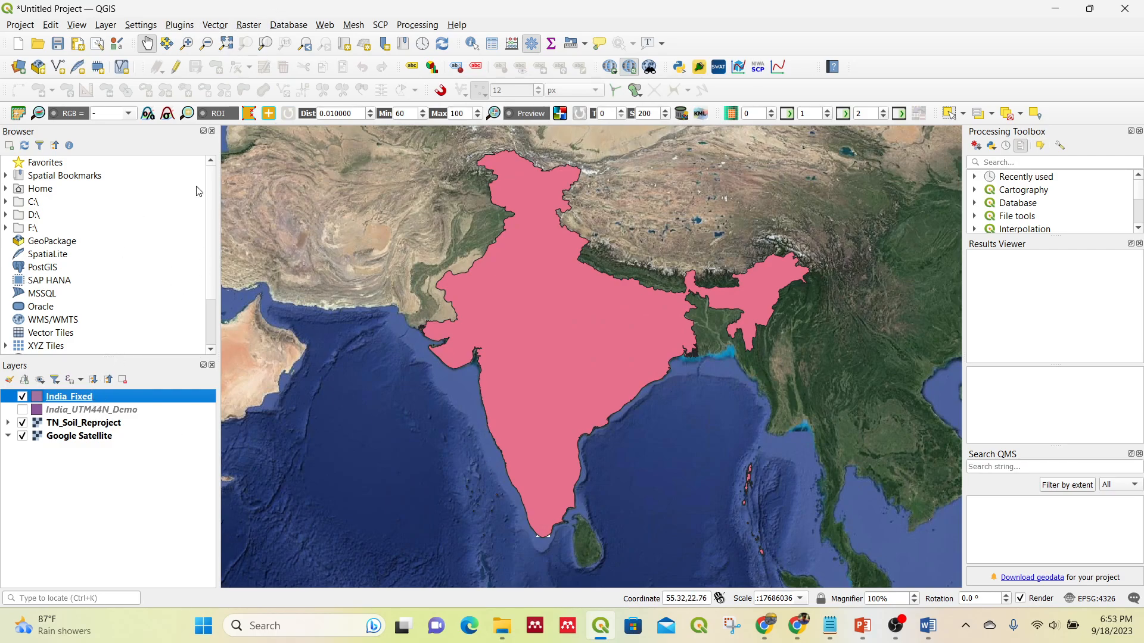
Open Reproject Layer for India_Fixed and check the target CRS list for user-defined coordinate systems, closing without reprojecting
left_click(215, 26)
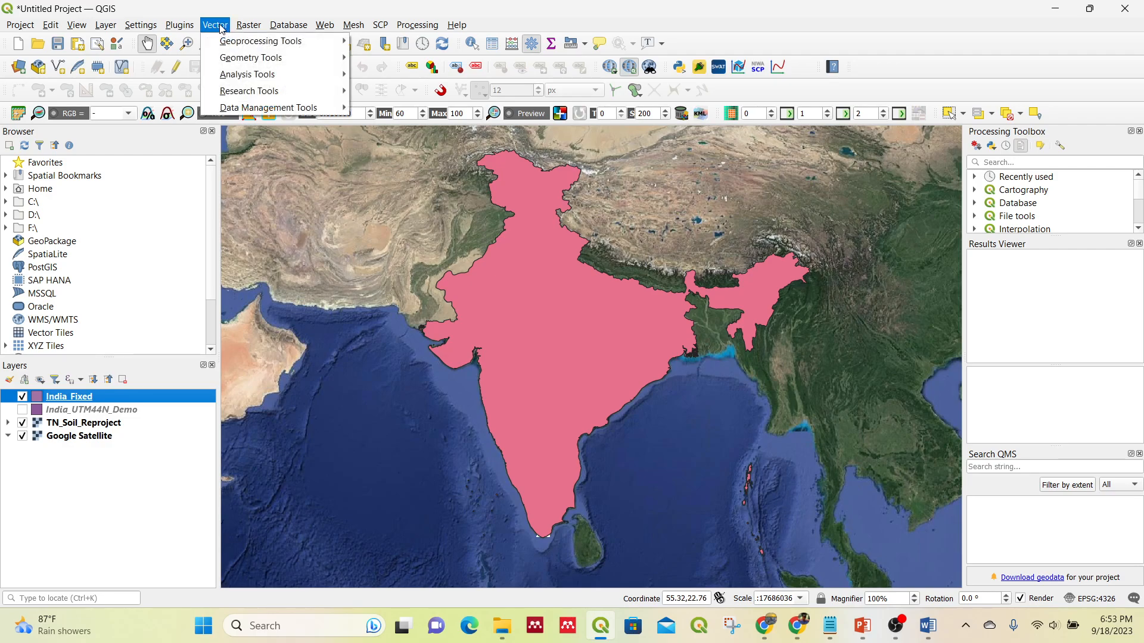
mouse_move(337, 112)
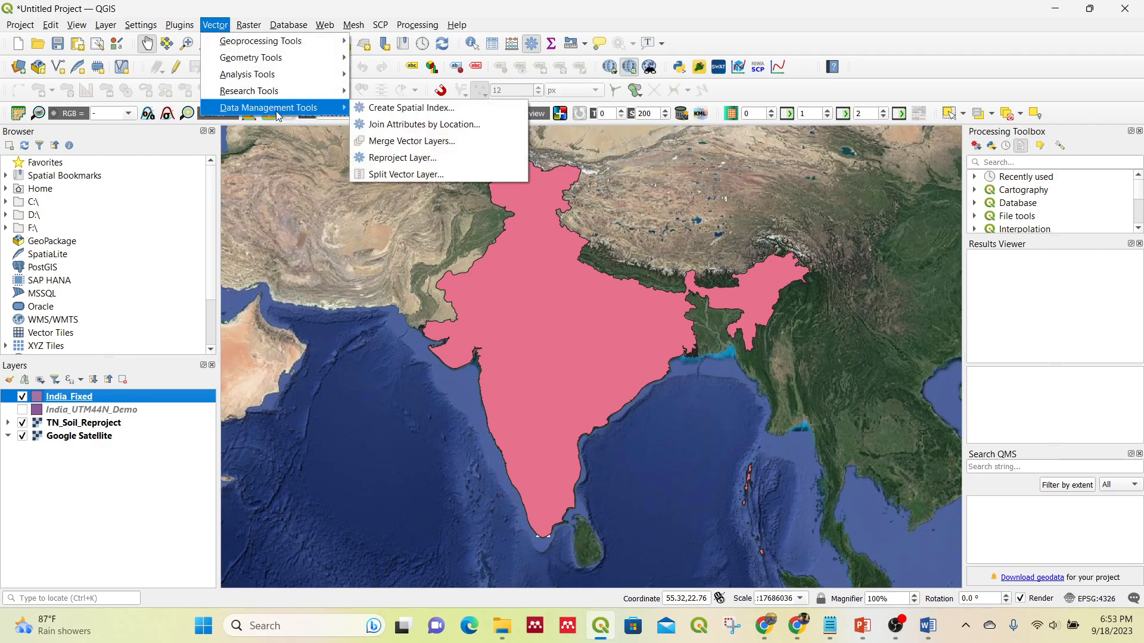
left_click(401, 159)
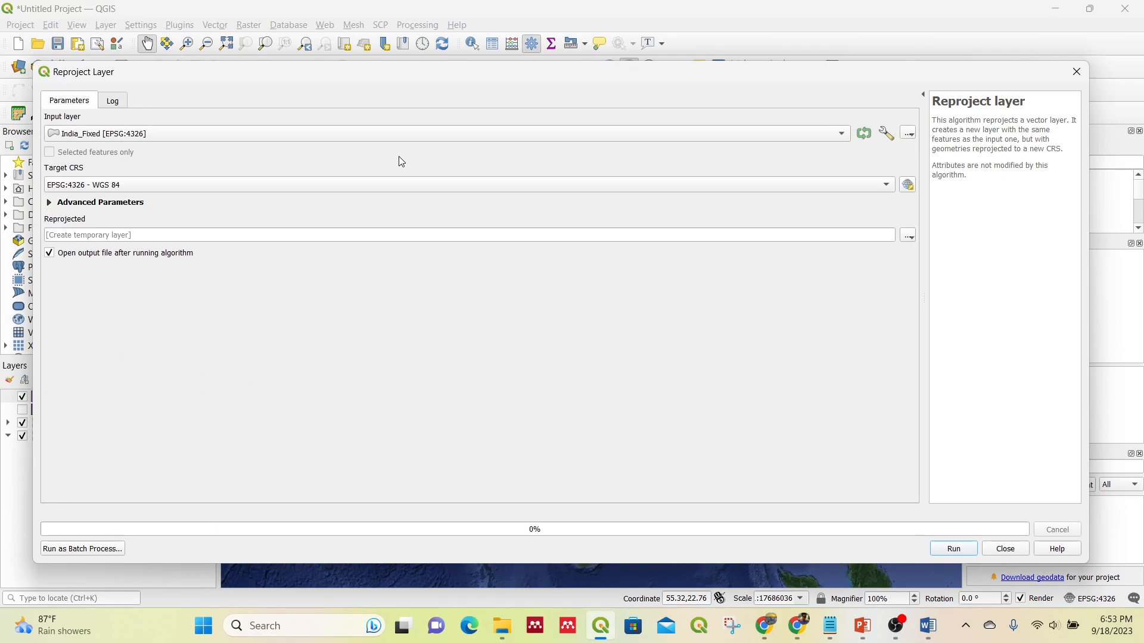
left_click(907, 188)
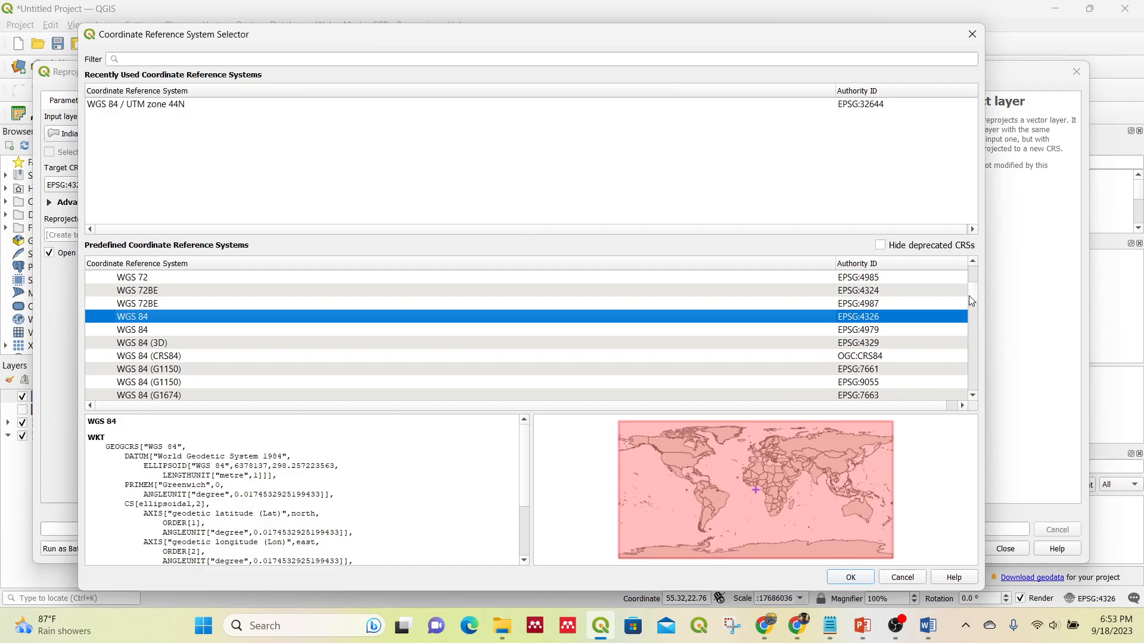
left_click_drag(970, 298, 953, 264)
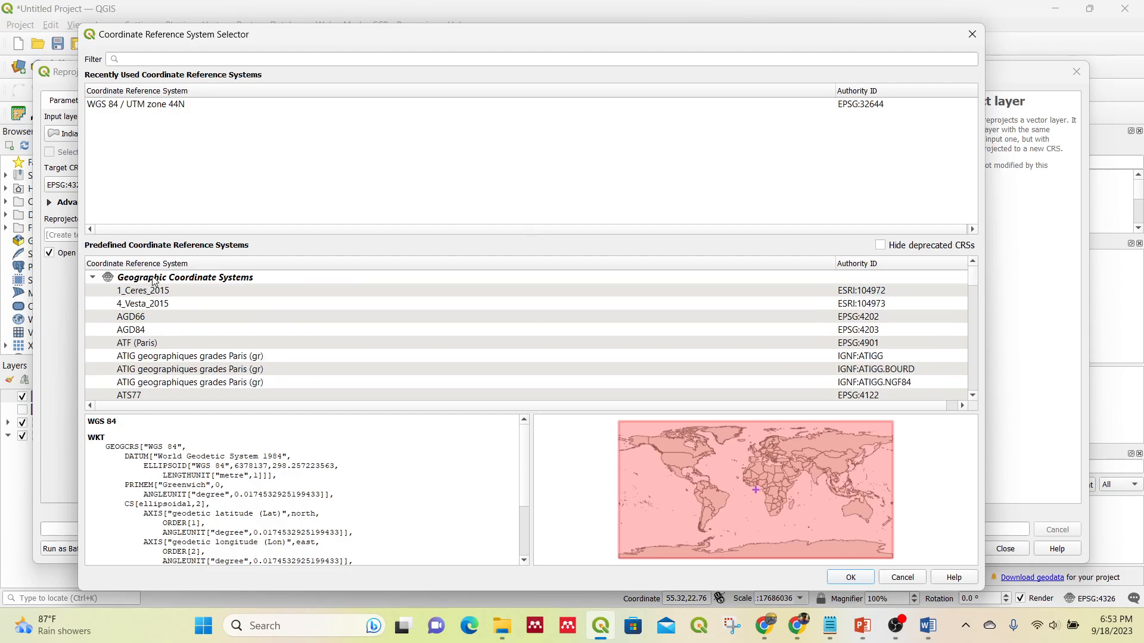
left_click(93, 278)
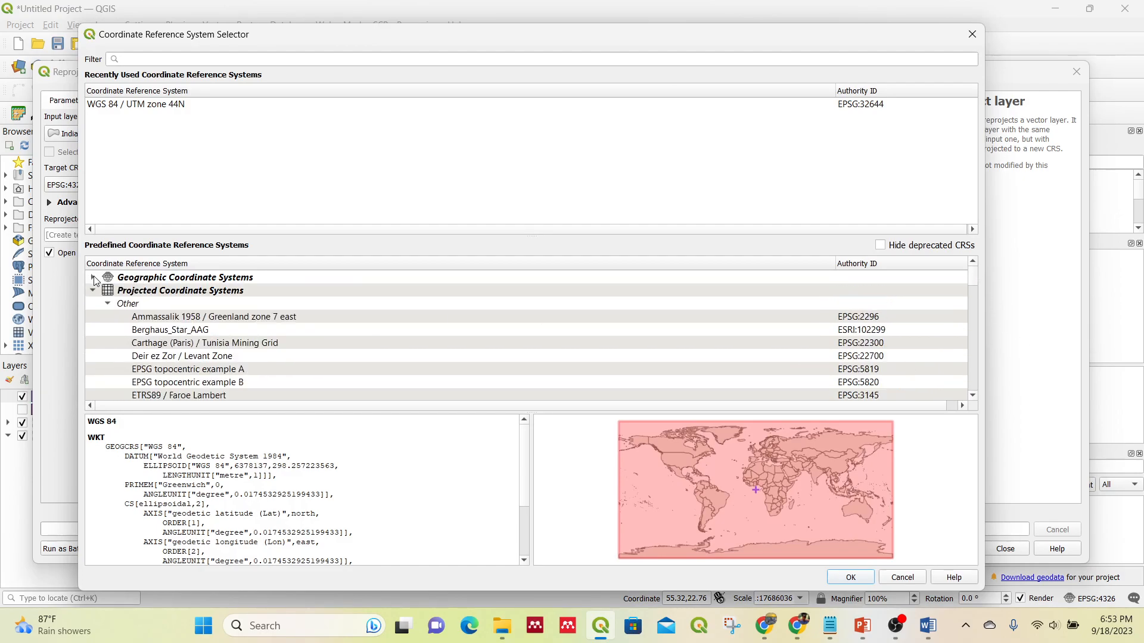
left_click(92, 290)
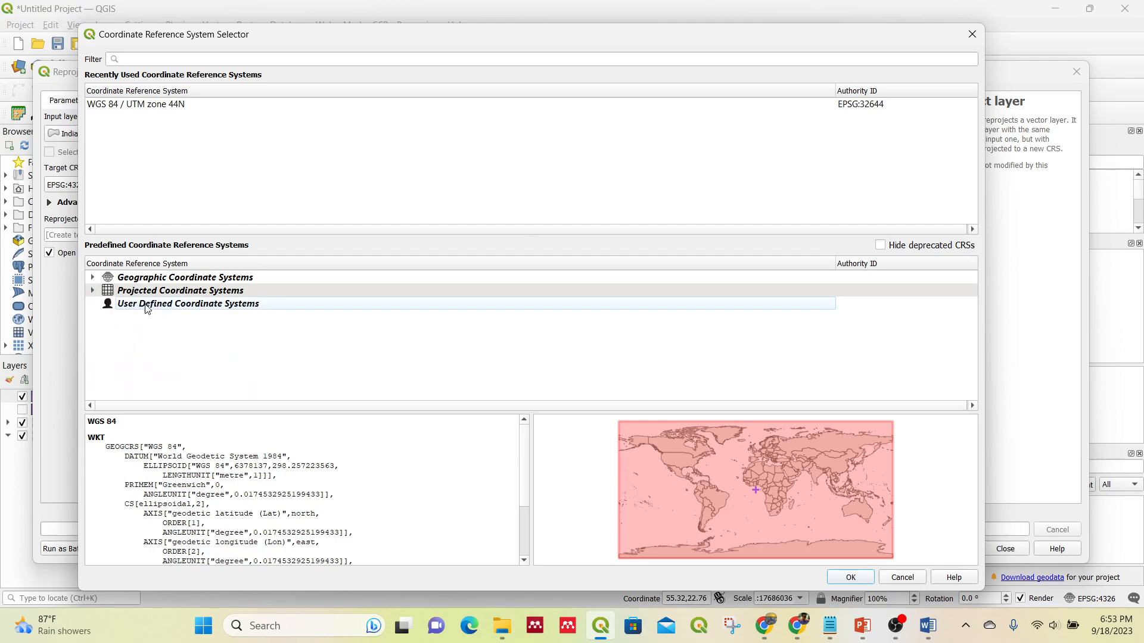
left_click(972, 35)
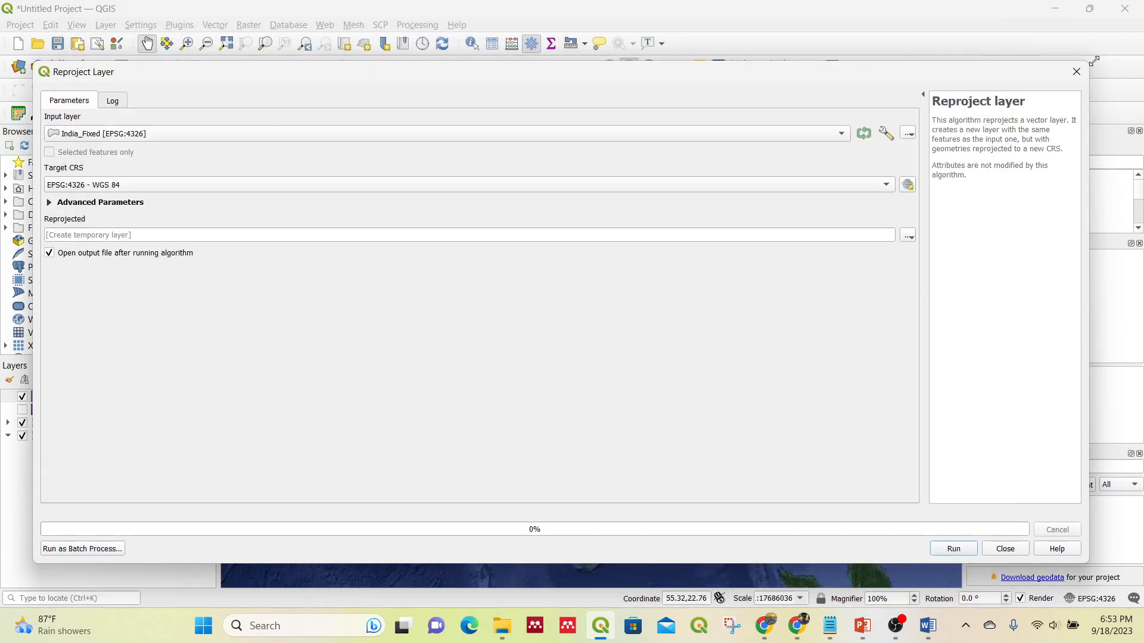
left_click(1077, 71)
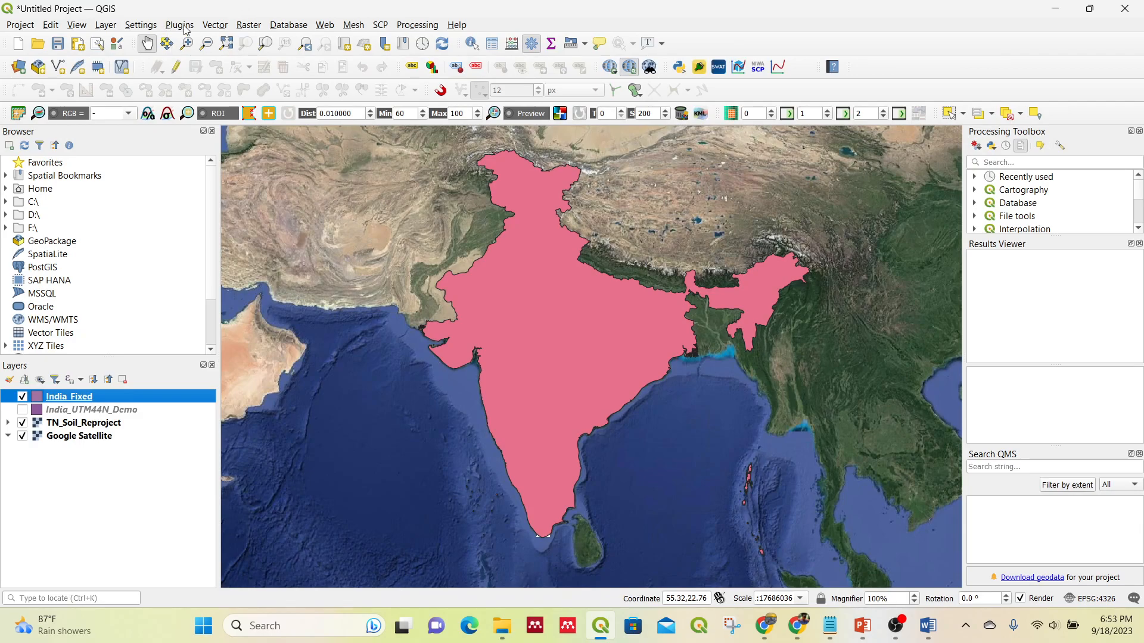
Reopen the custom projections, add a new CRS entry and delete the blank projection above it
left_click(139, 27)
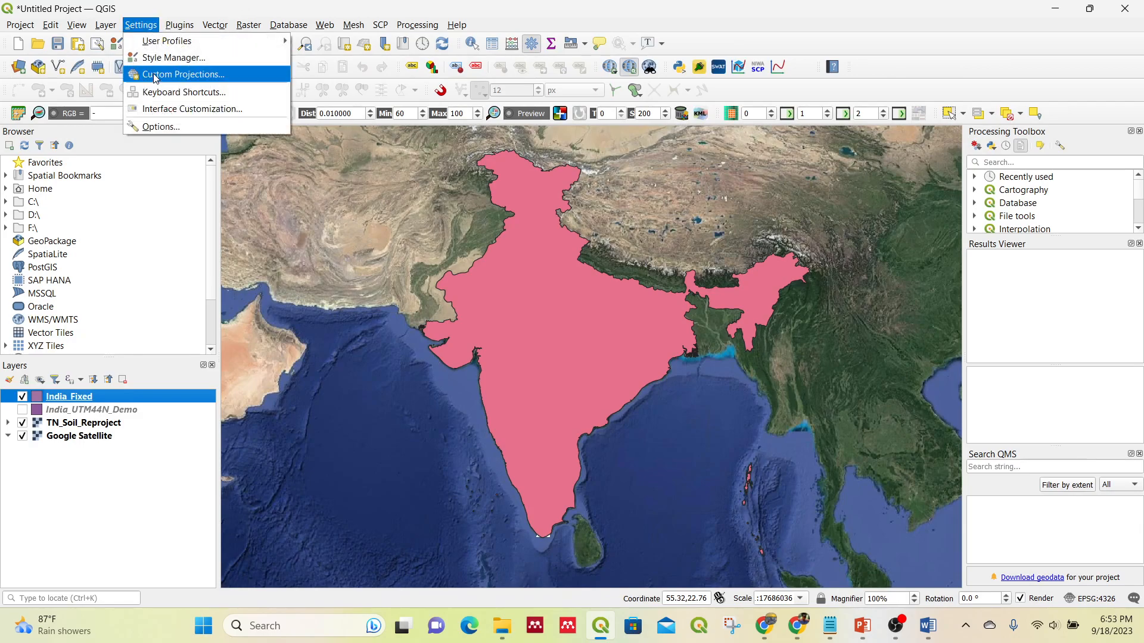
left_click(178, 74)
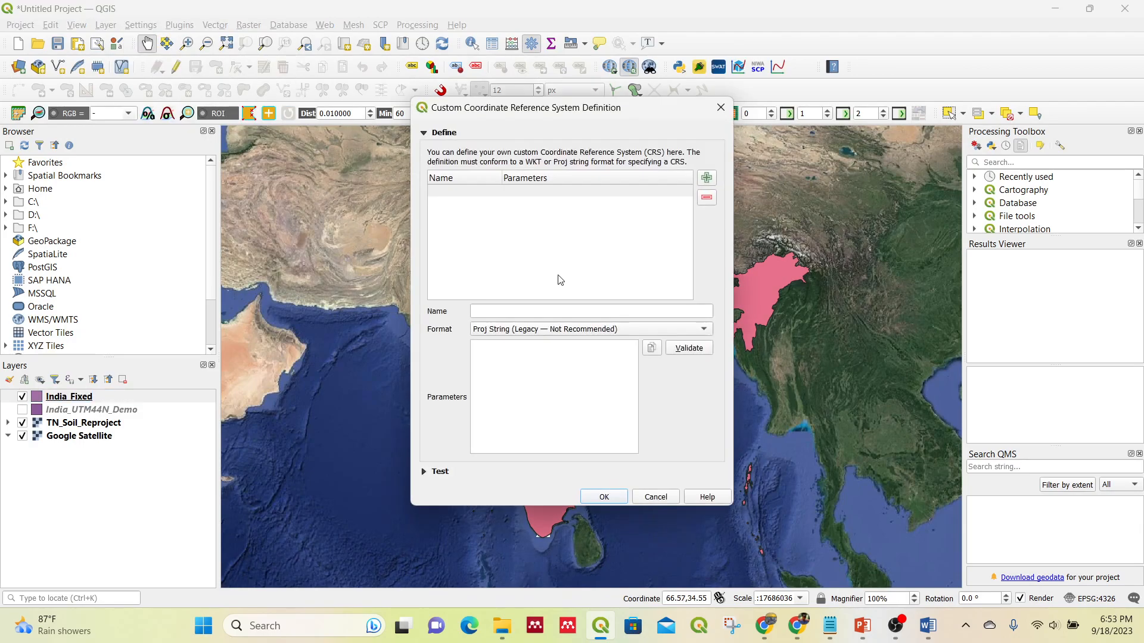
left_click(706, 178)
left_click(497, 203)
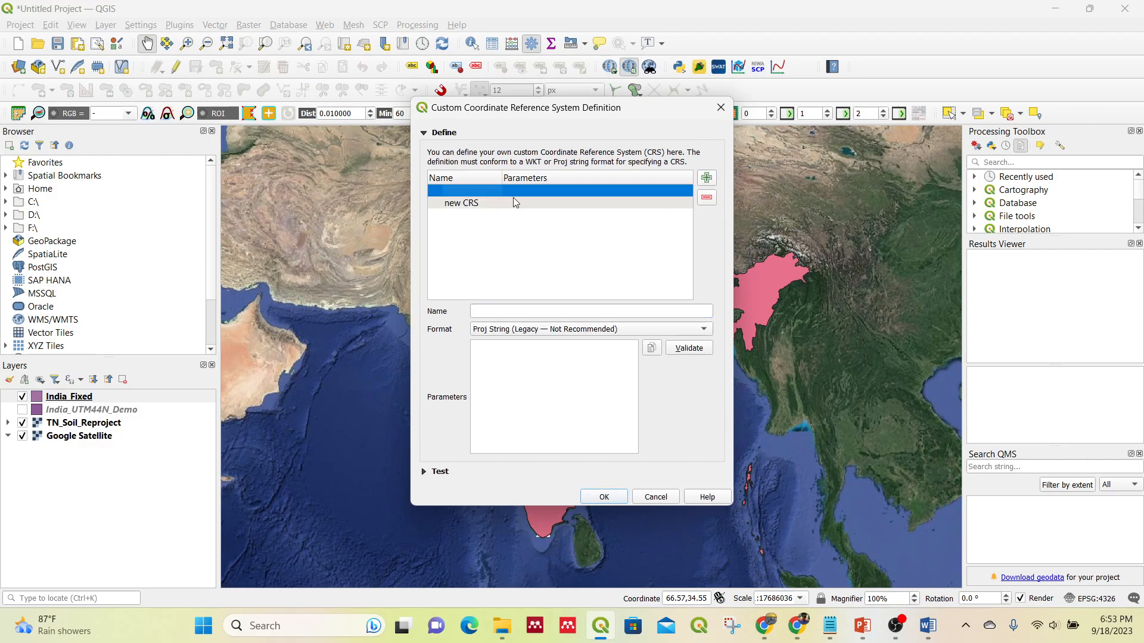
left_click(707, 197)
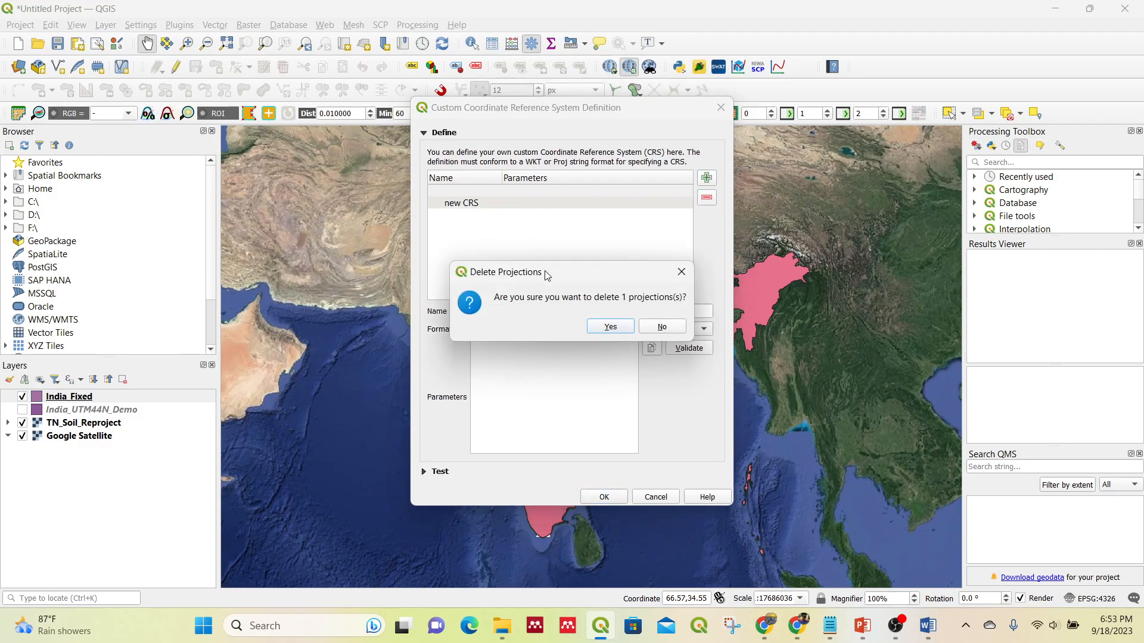
left_click(599, 328)
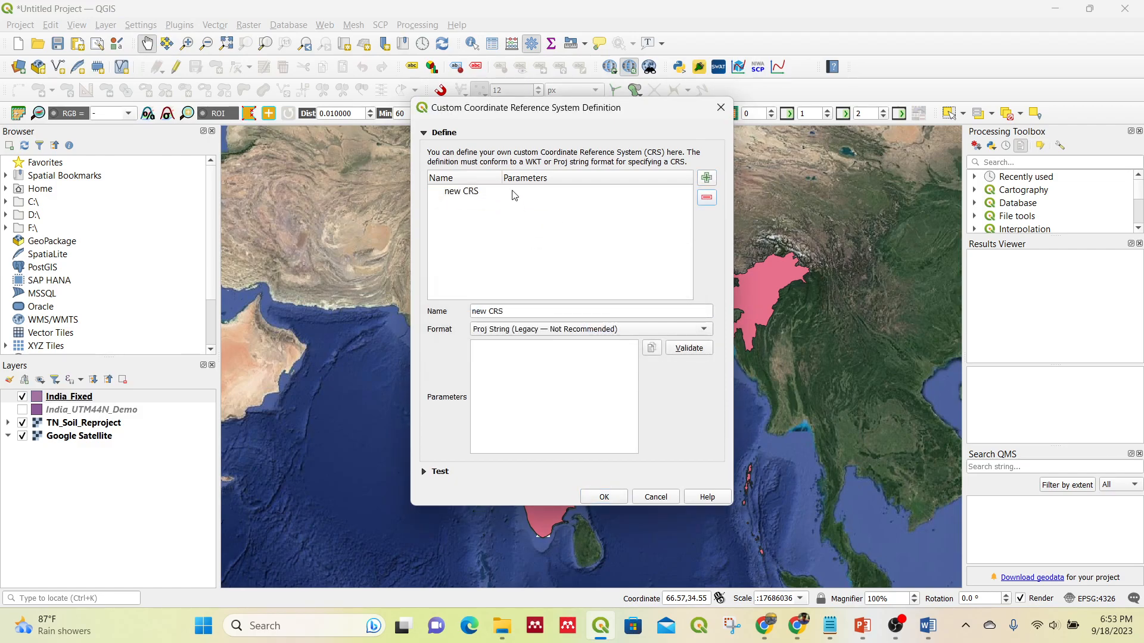
Name the new CRS India_LCC_UserDefined and enter +proj=lcc +lat_0=0 +lon_0=105 +lat_1=30 +lat_2=62 +x_0=0 +y_0=0 +datum=WGS84 +units=m +no_defs as its parameters
triple_click(523, 310)
type("India")
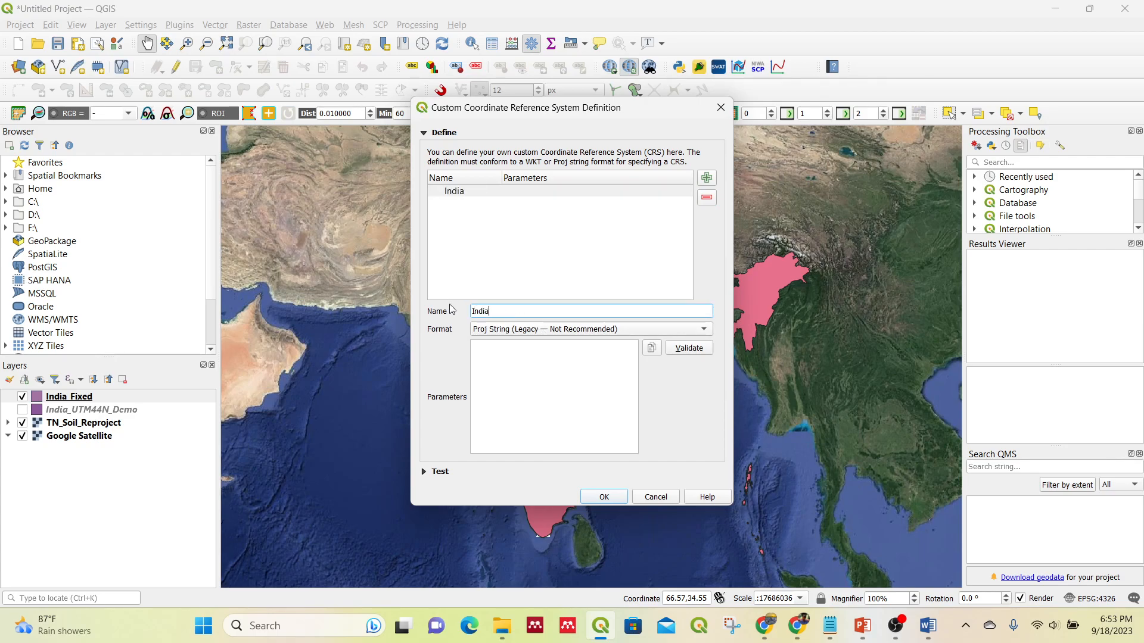
type("_LCC")
type("_Pr")
type("erDEfined")
type("ned")
left_click(496, 356)
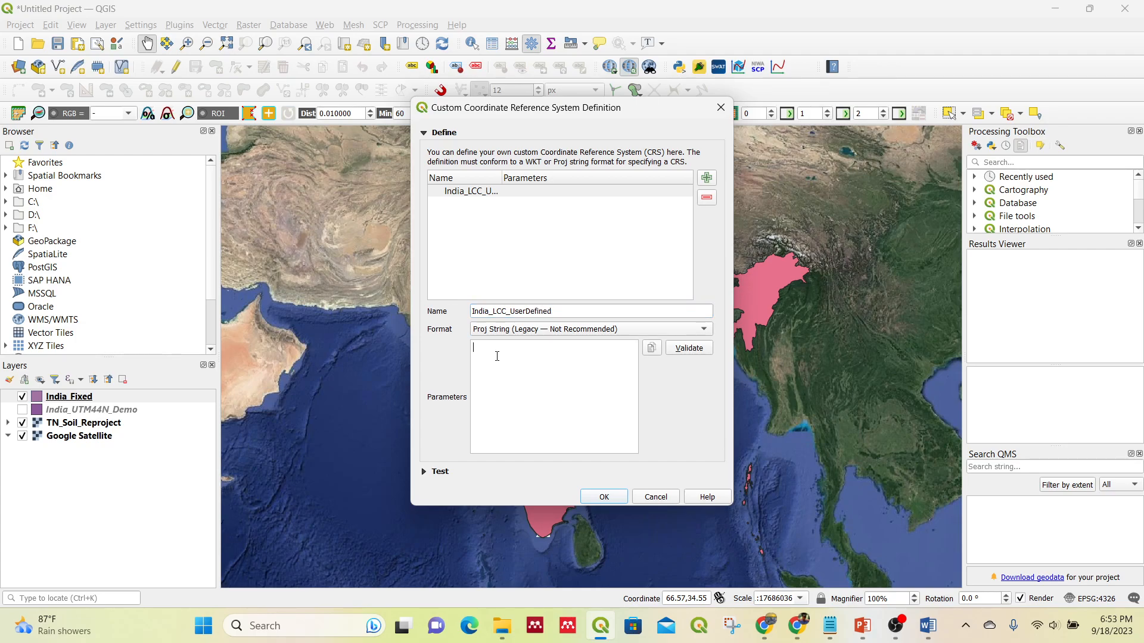
type("+proj=lcc +lat_0=0 +lon_0=105 +lat_1=30 +lat_2=62 +x_0=0 +y_0=0 +datum=WGS84 +units=m +no_defs")
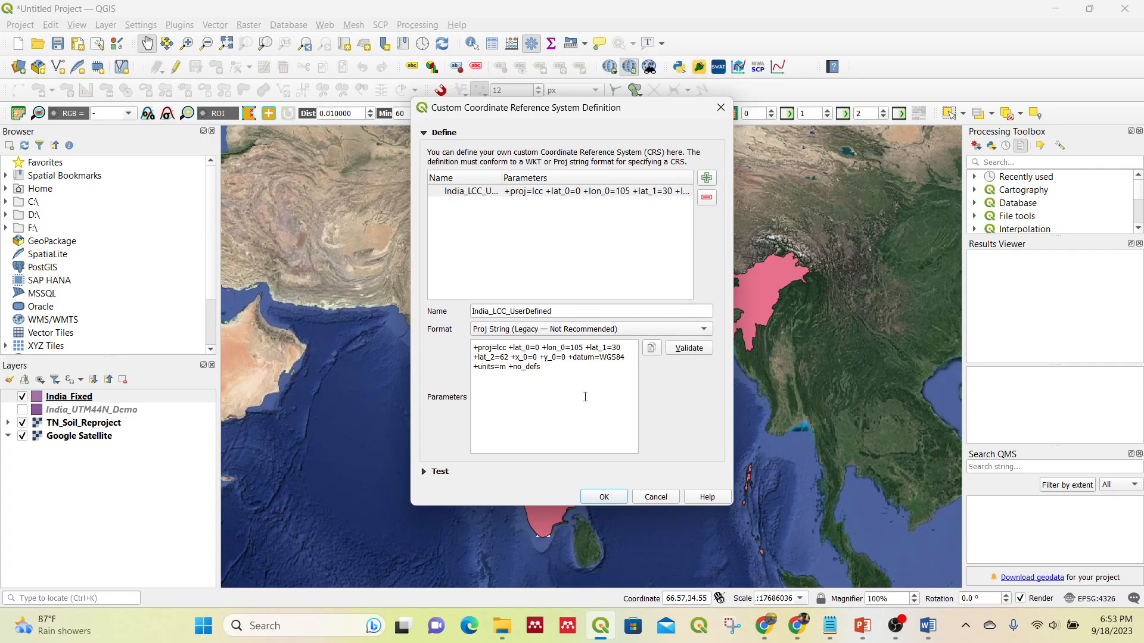
Check the mid latitude on the PowerPoint slide and set lat_0 to 21.91 in the India_LCC_UserDefined parameters
left_click(869, 633)
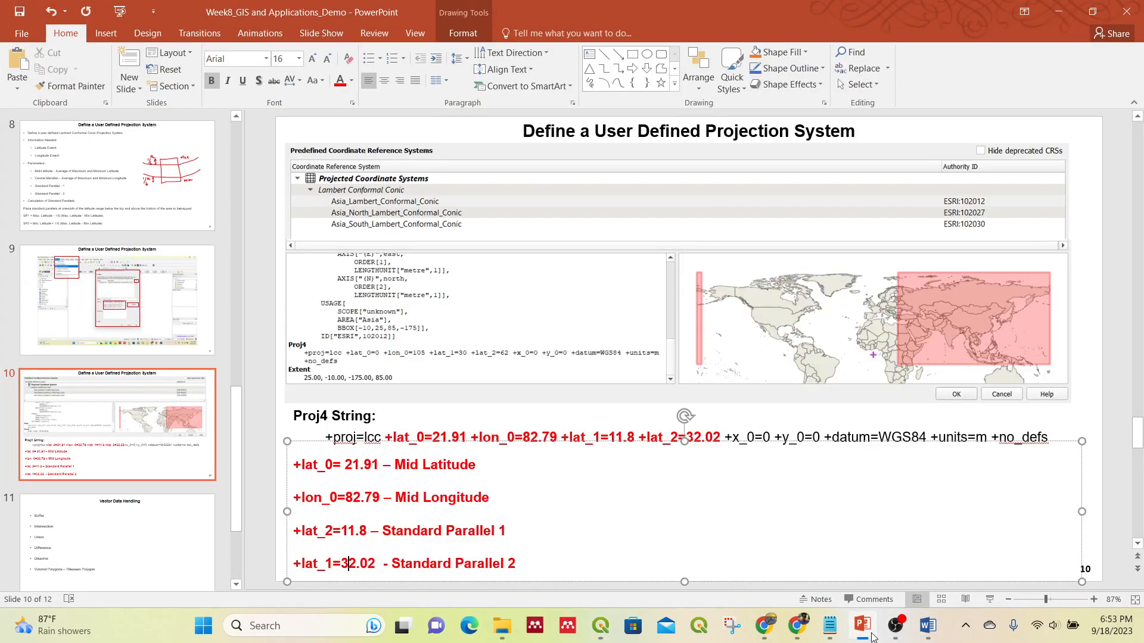
left_click(872, 636)
key("BackSpace")
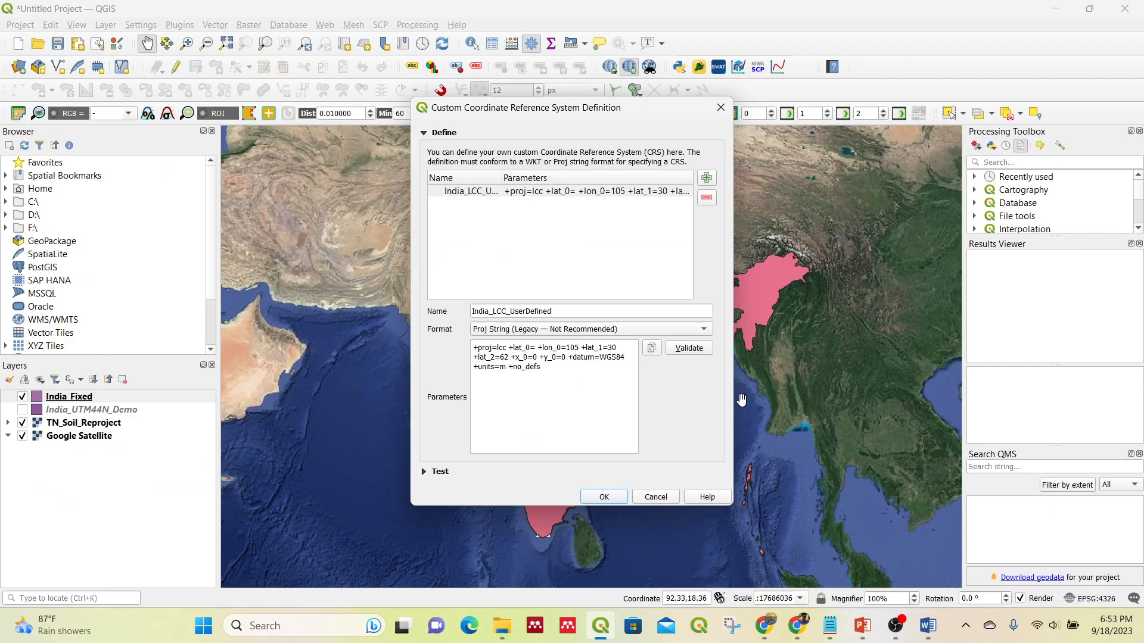
type("21.91")
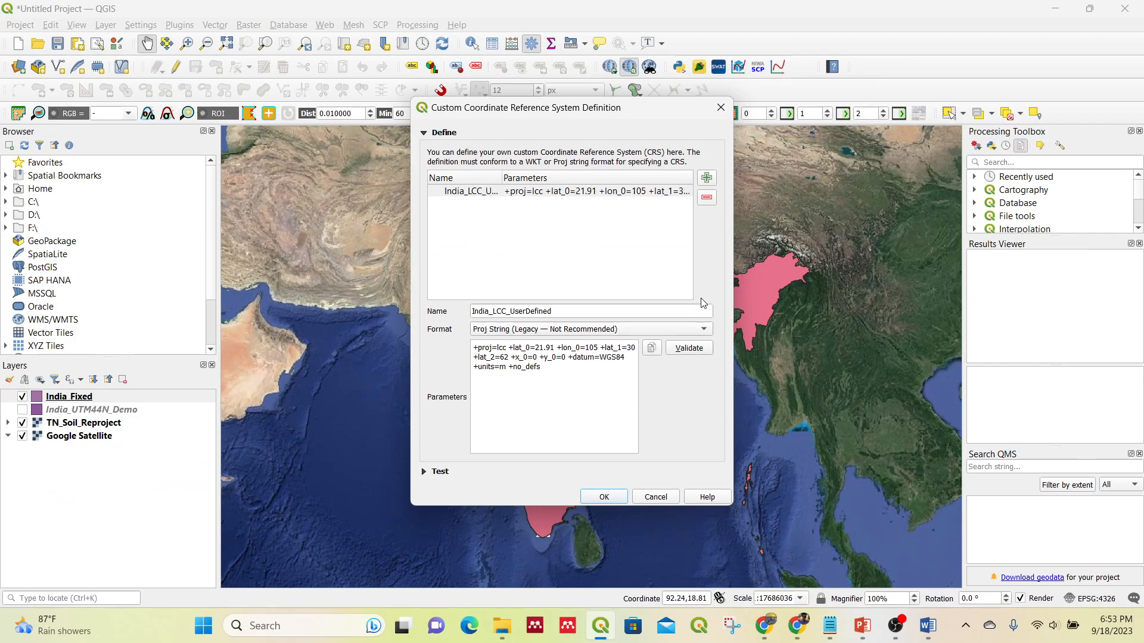
Check the mid longitude on the PowerPoint slide and set lon_0 to 82.79 in the India_LCC_UserDefined parameters
key("BackSpace")
key("BackSpace")
key("BackSpace")
left_click(874, 635)
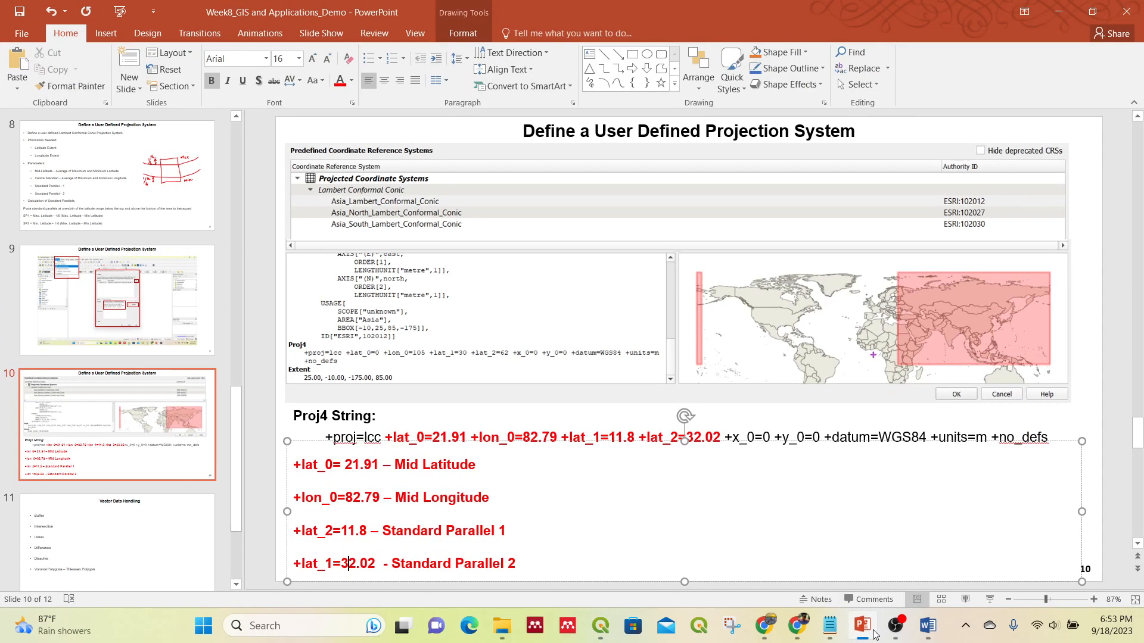
left_click(874, 635)
type("82.79")
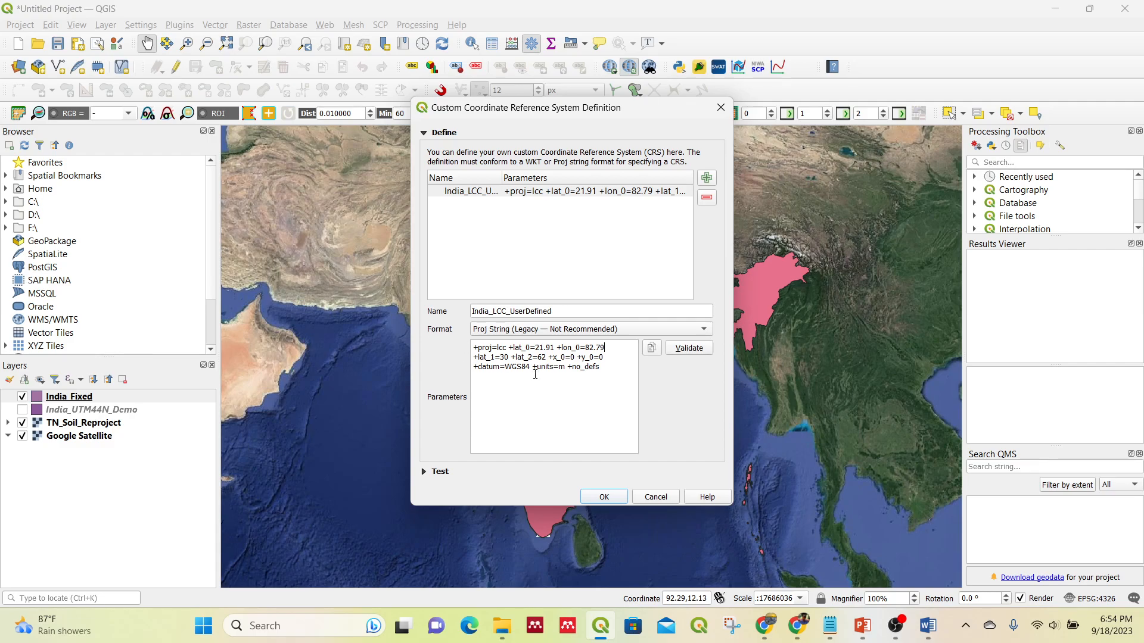
Check the standard parallels on the PowerPoint slide and set lat_1 to 32.02 in the India_LCC_UserDefined parameters
left_click(508, 357)
key("BackSpace")
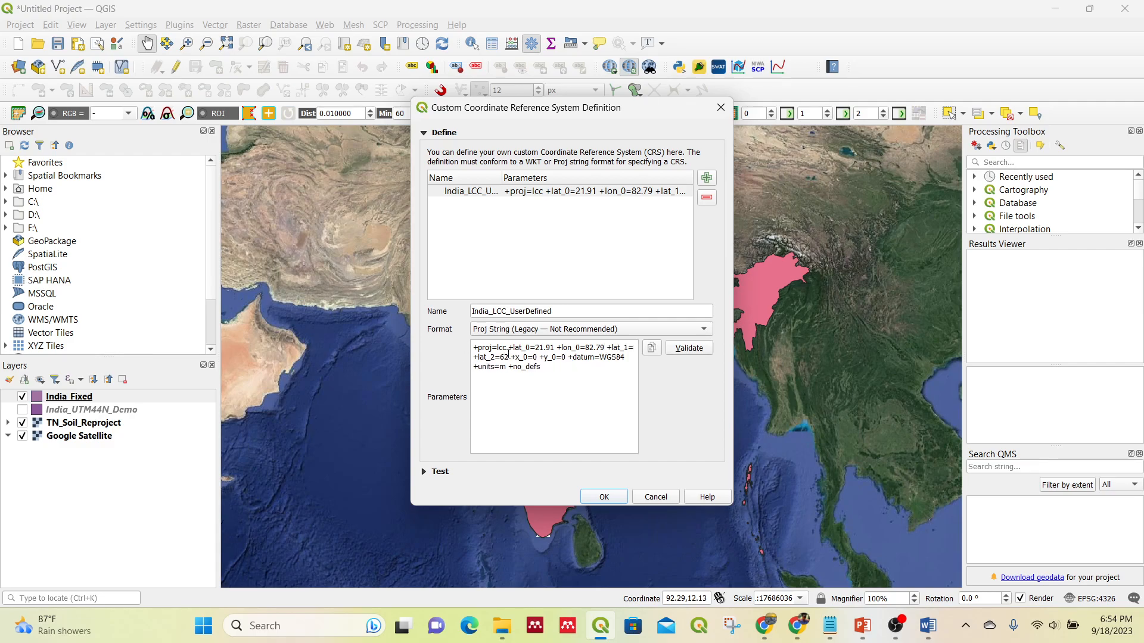
left_click(862, 633)
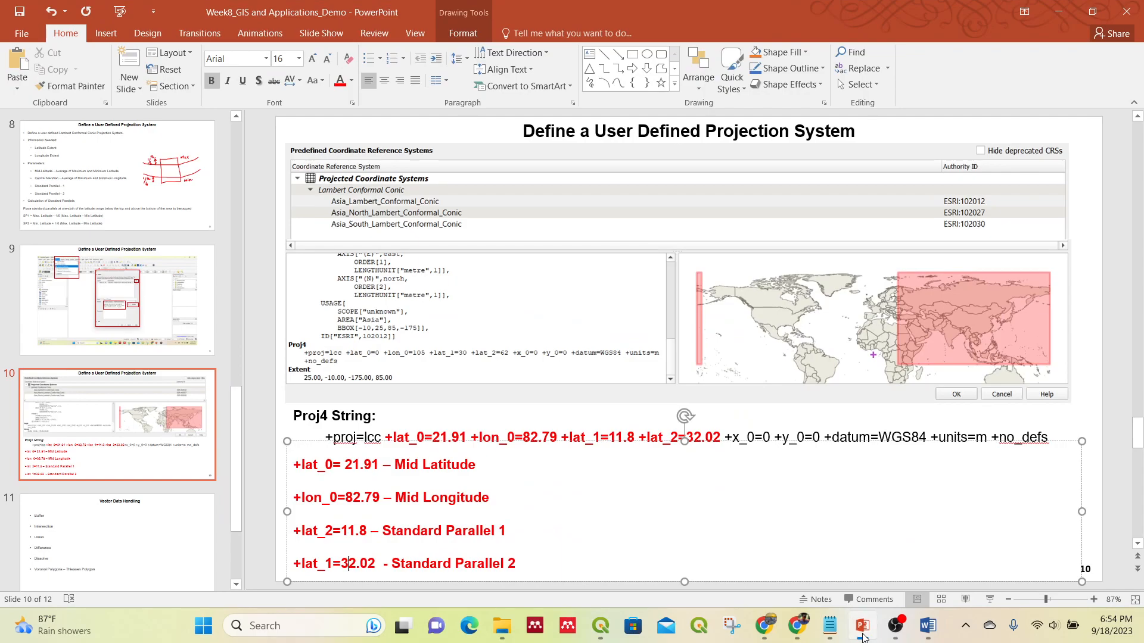
left_click(862, 633)
type("2.02 +lat_2=62 +x_0=0 +y_0=0")
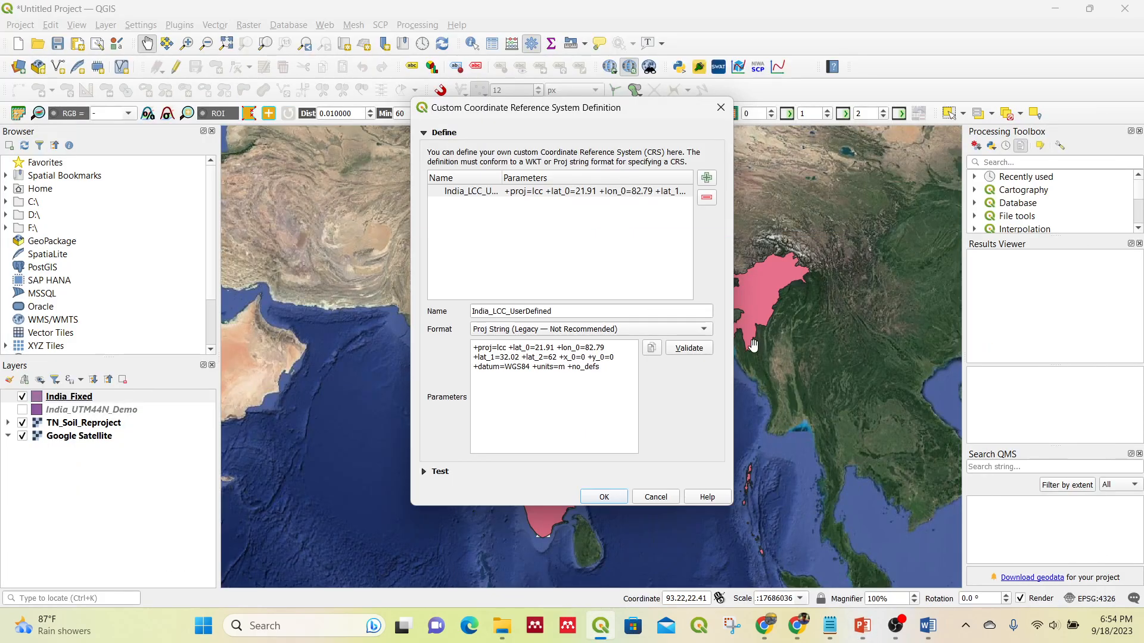
Set lat_2 to 11.8 in the India_LCC_UserDefined parameters
left_click(559, 357)
key("BackSpace")
key("BackSpace")
type("11.")
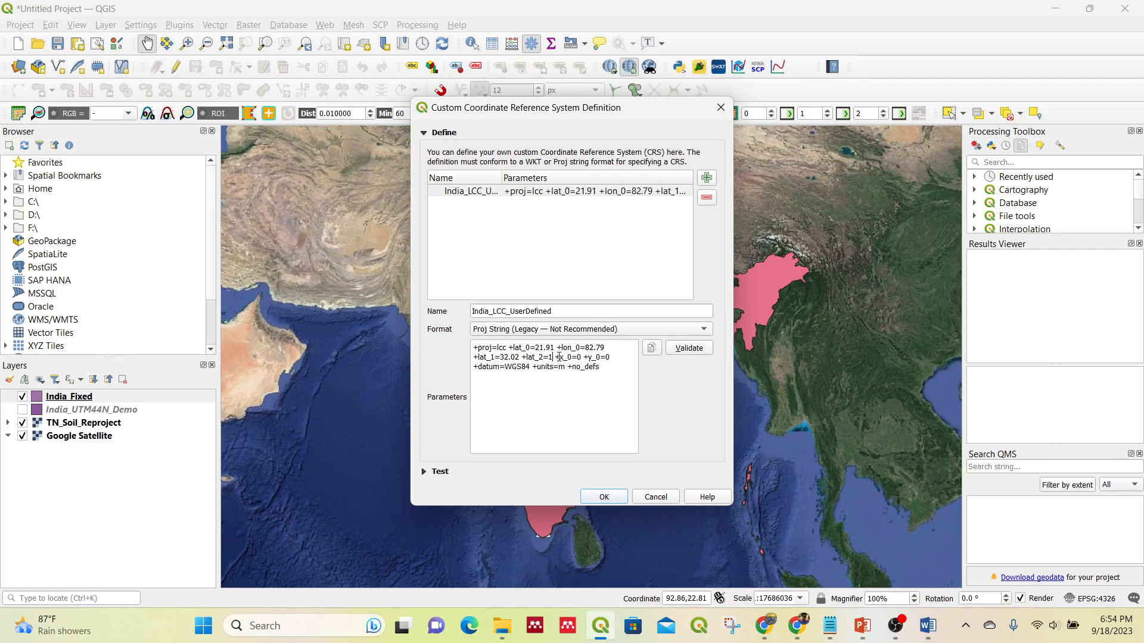
type("8")
Validate the India_LCC_UserDefined projection definition and save the custom CRS
left_click(687, 350)
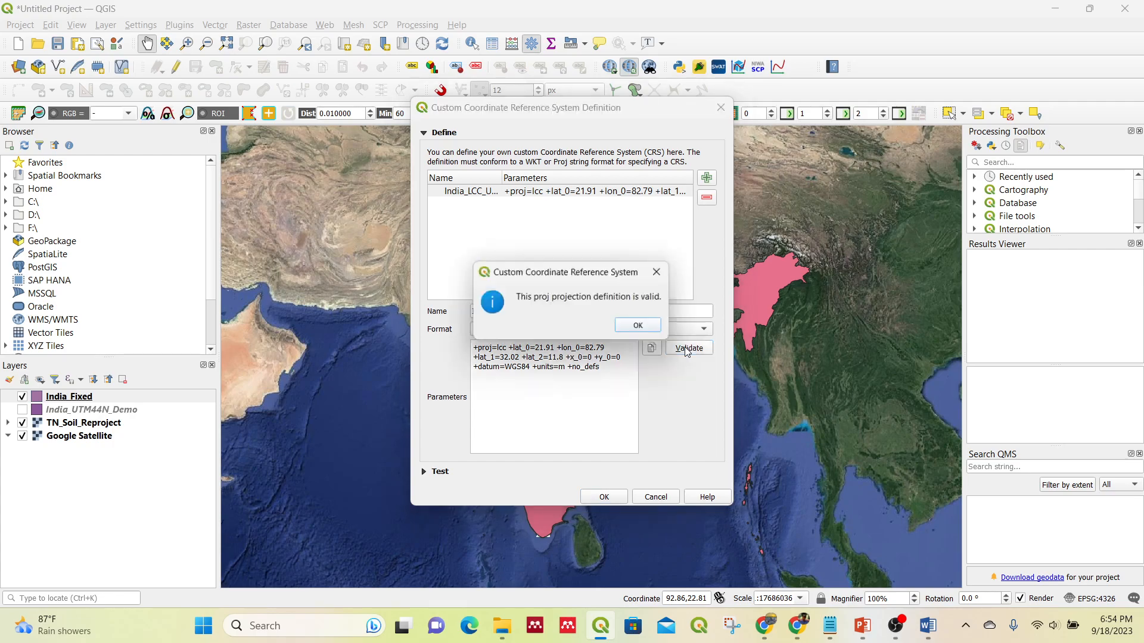
left_click(636, 328)
left_click(604, 498)
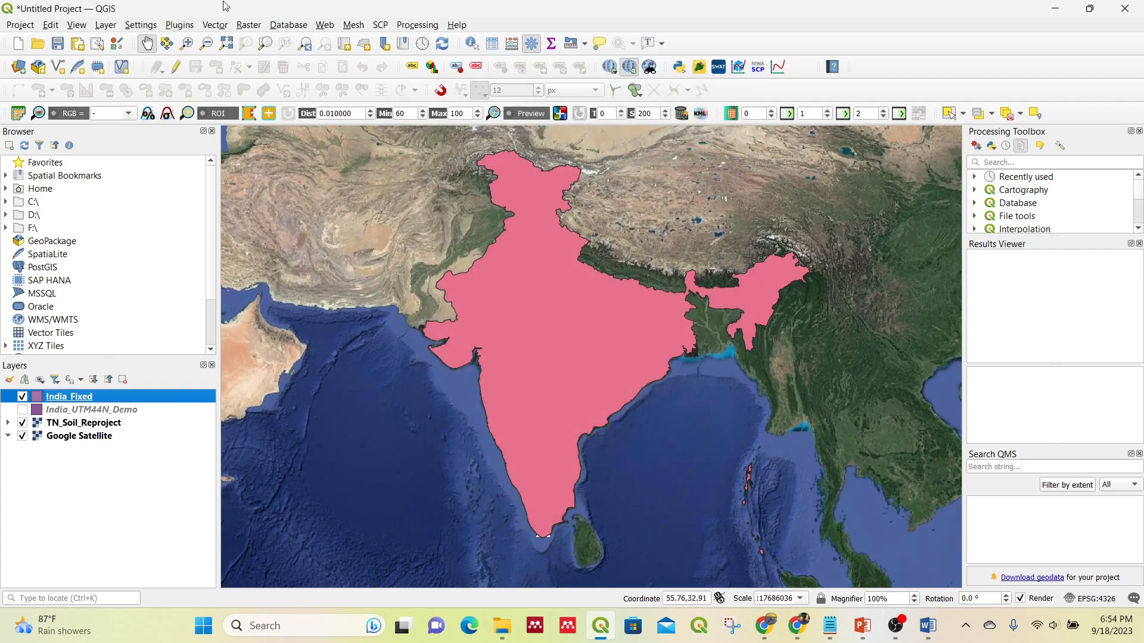
Start Reproject Layer for India_Fixed and choose the user-defined India_LCC_UserDefined as the target CRS
left_click(215, 24)
mouse_move(281, 109)
left_click(397, 158)
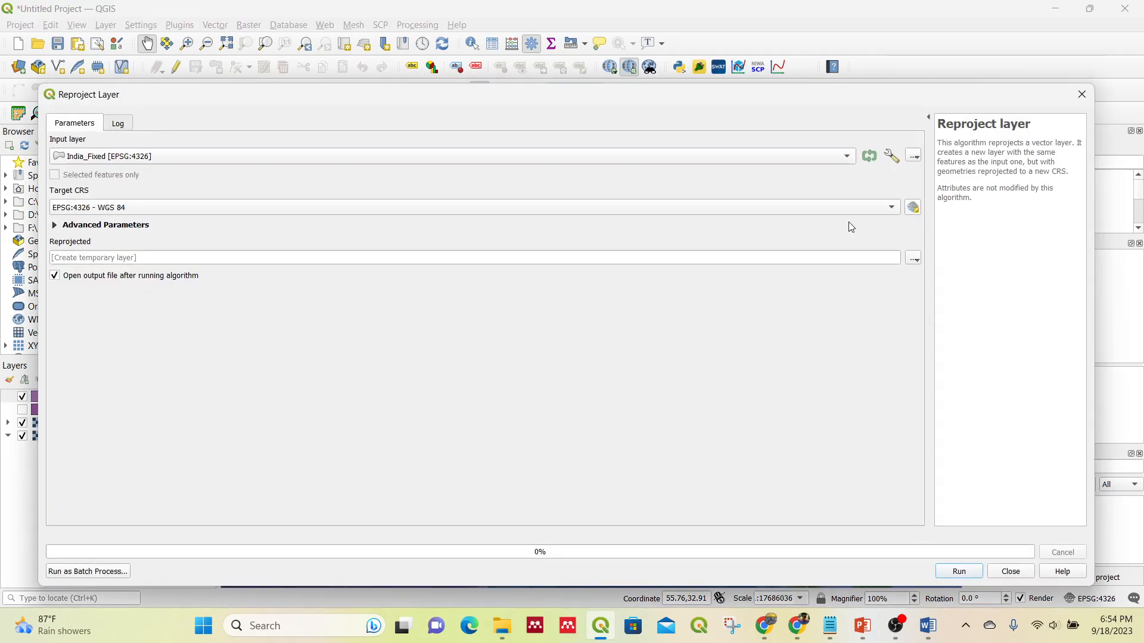
left_click(912, 208)
left_click_drag(976, 320, 978, 292)
left_click(97, 300)
left_click(98, 313)
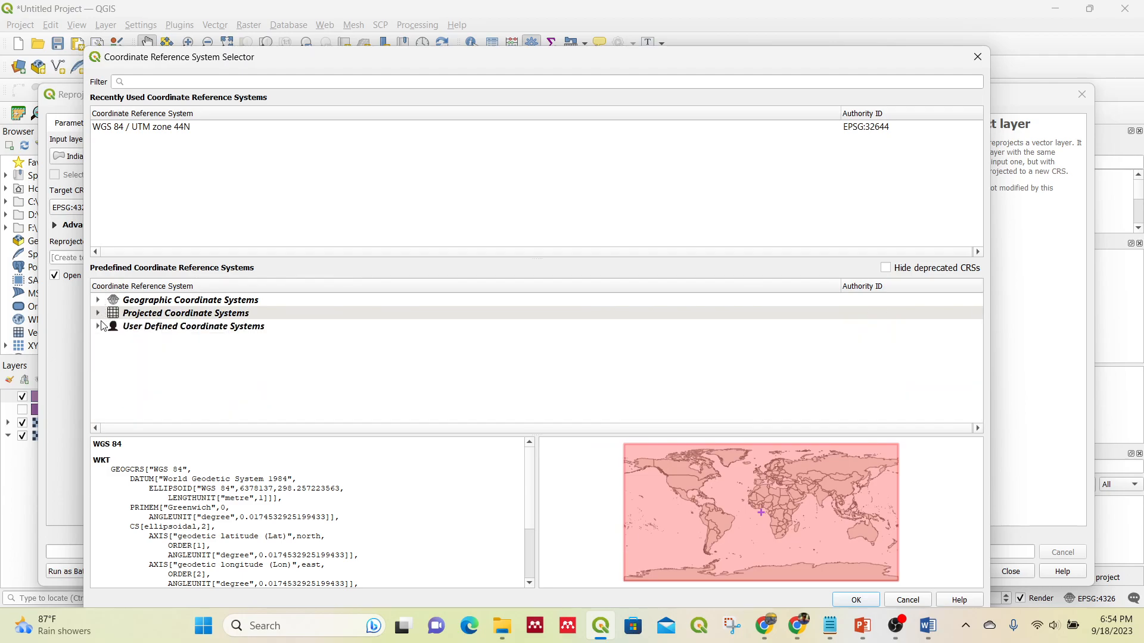
left_click(98, 326)
left_click(168, 342)
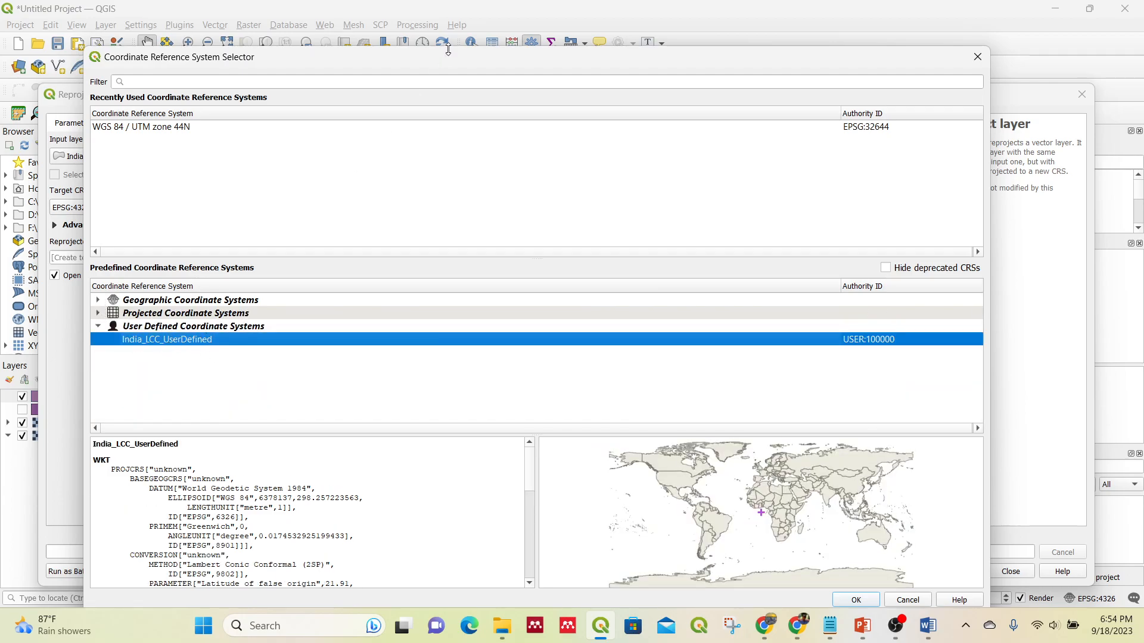
left_click_drag(440, 62, 425, 17)
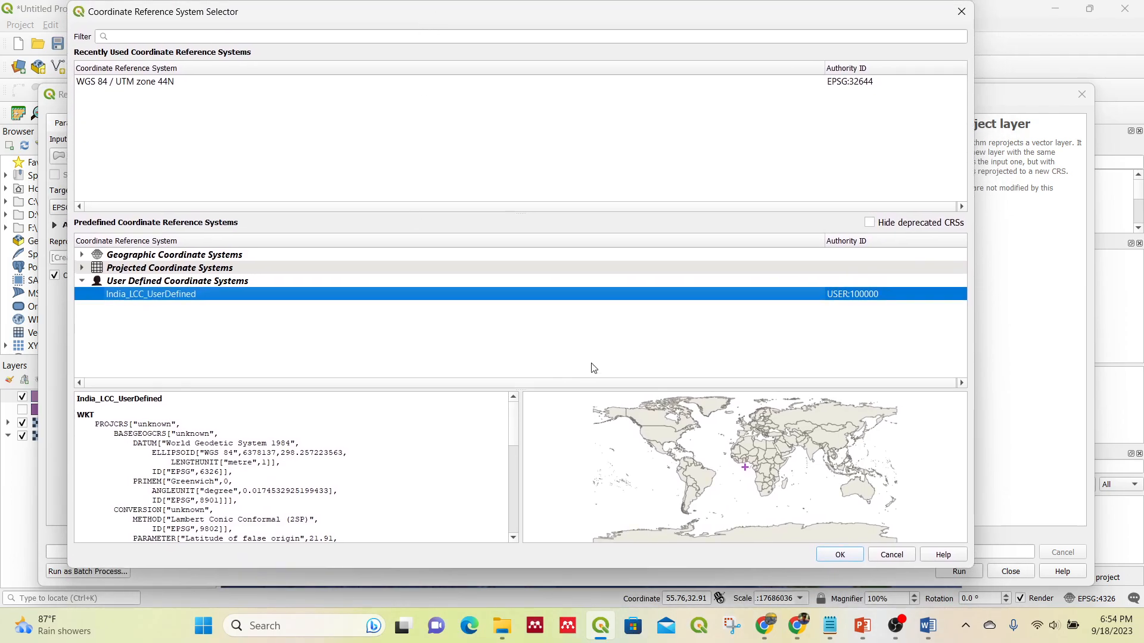
left_click(840, 555)
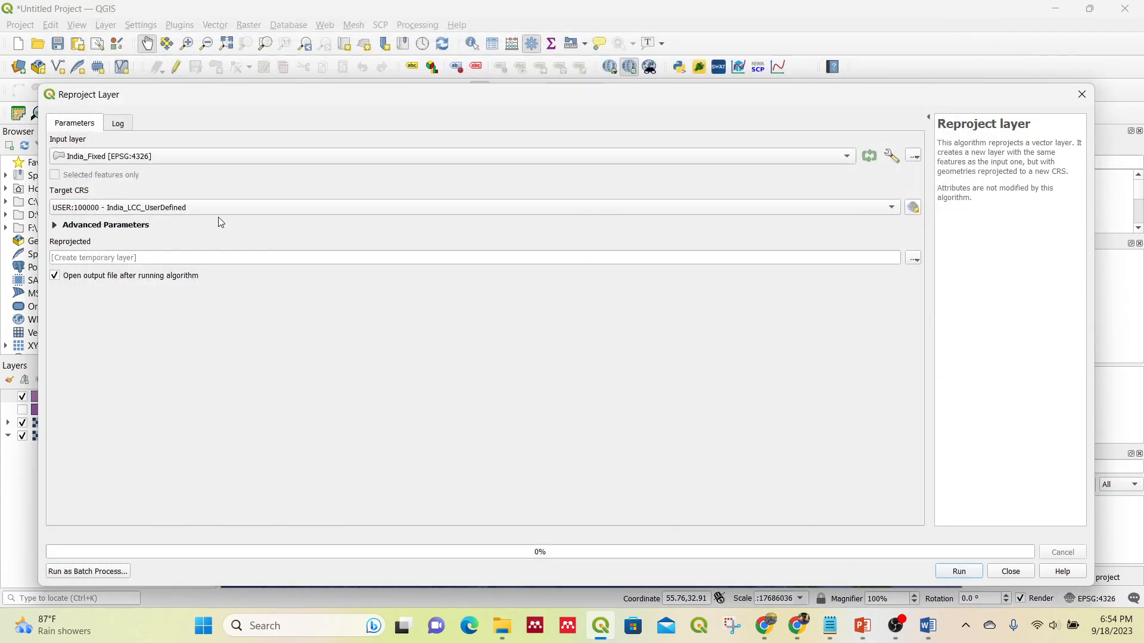
Set the reprojected output to a shapefile named India_LCC_Demo in the MapMaking_Reprojection folder and run the reprojection
left_click(913, 259)
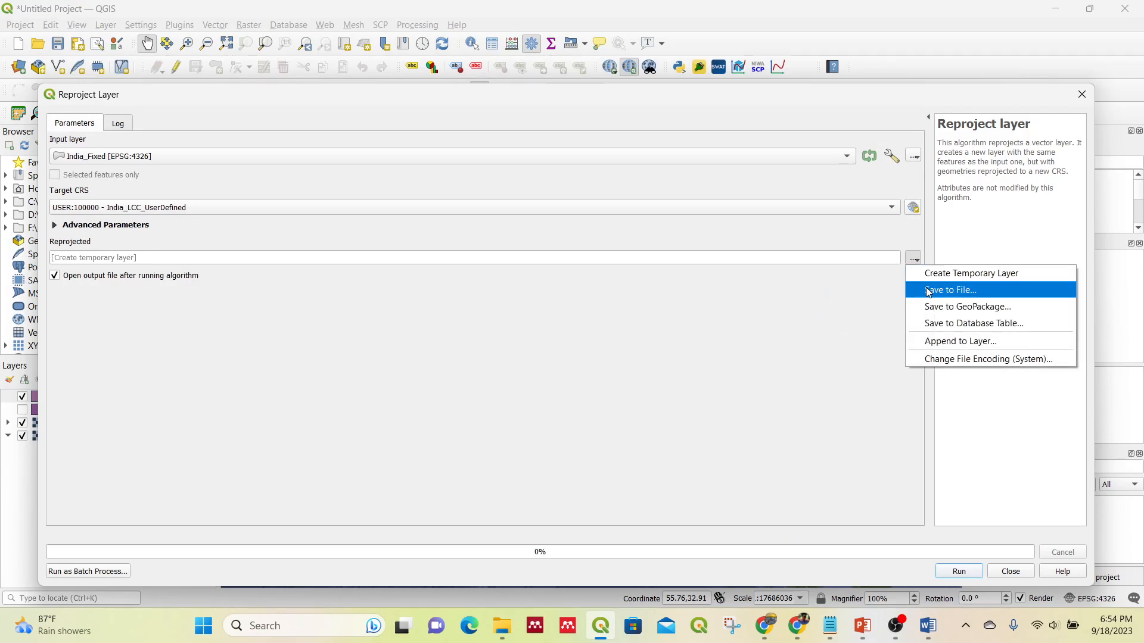
left_click(927, 290)
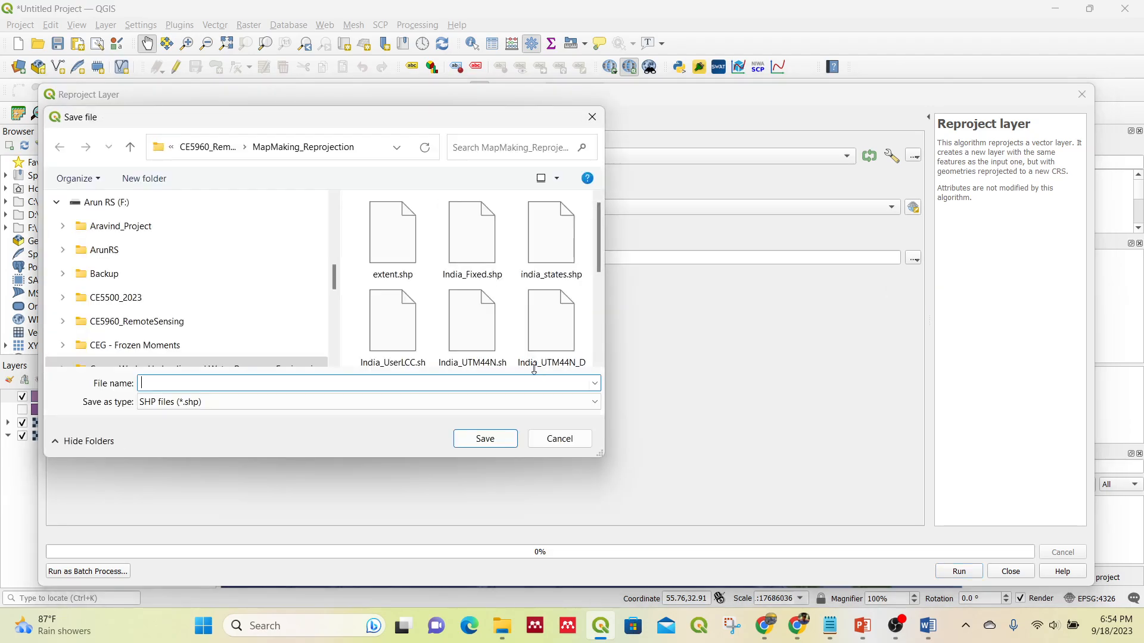
type("In")
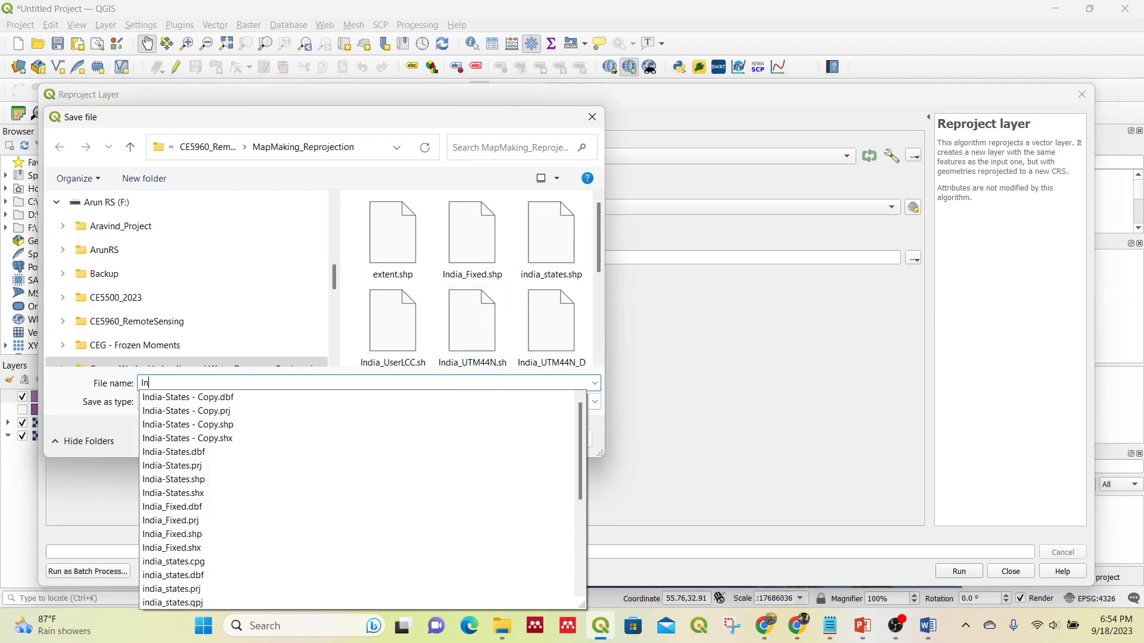
type("dia_LCC")
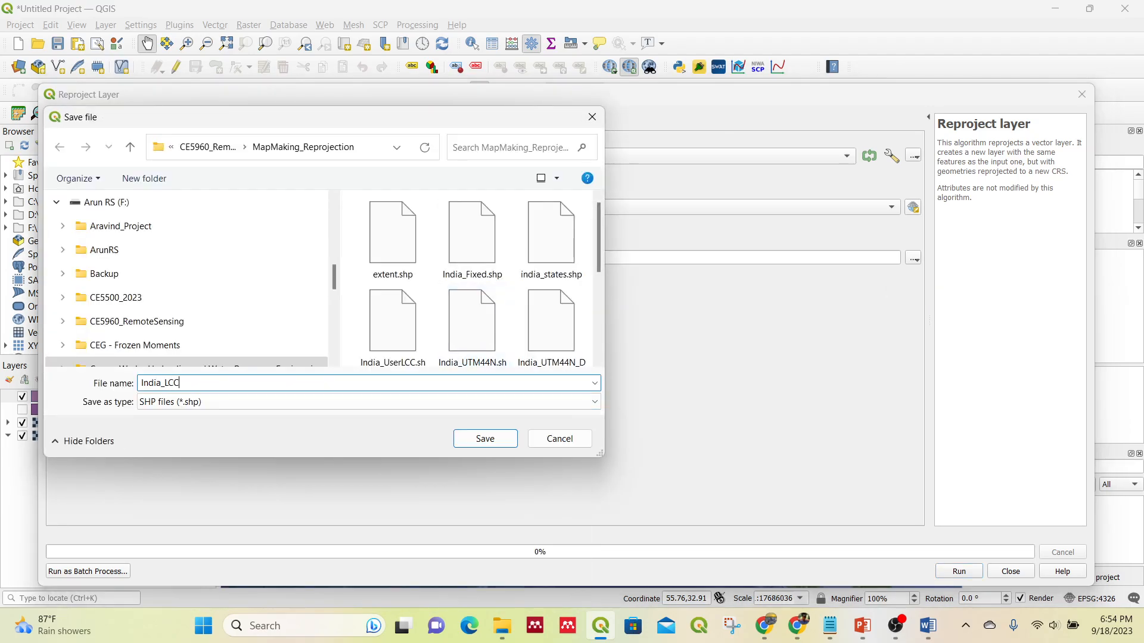
type("_Demo")
key("Return")
left_click(960, 572)
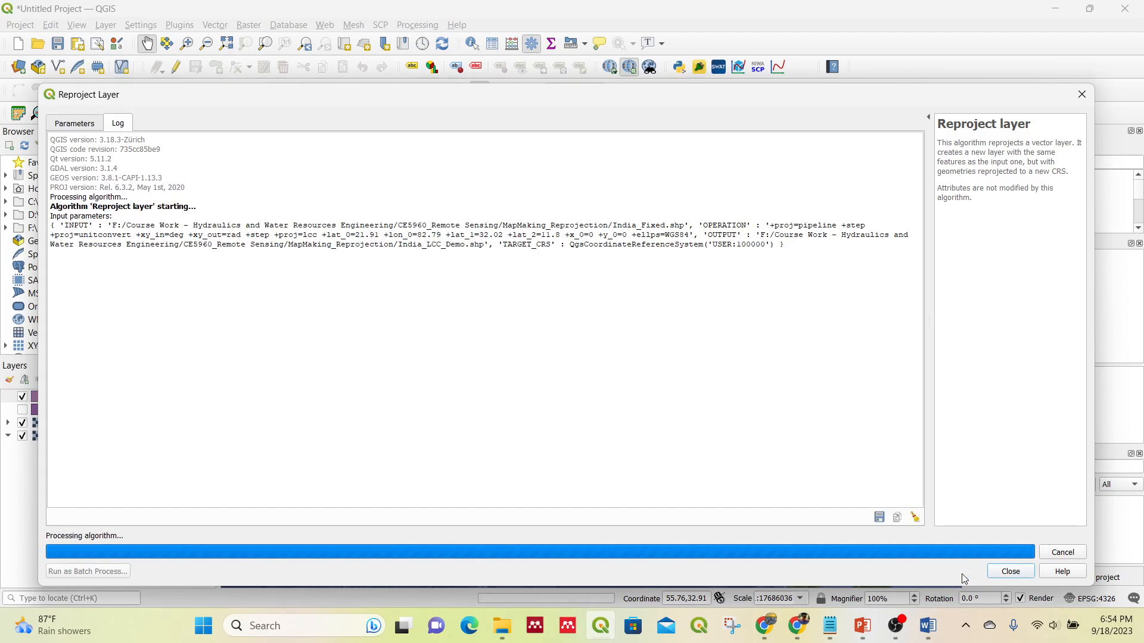
left_click(1010, 572)
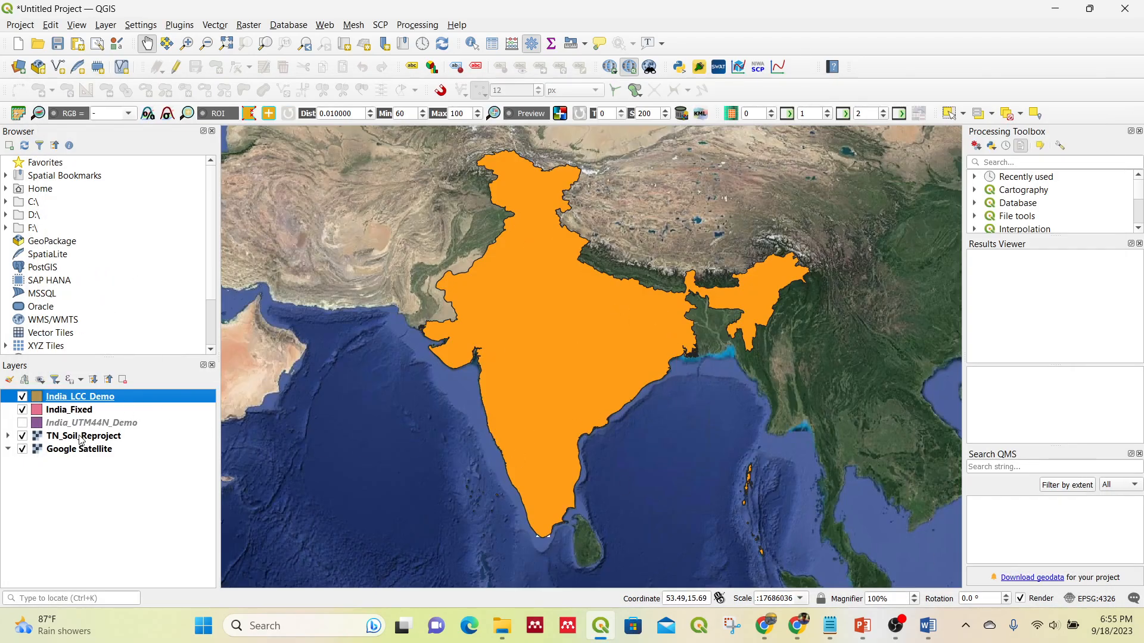
Remove the India_Fixed layer from the project
left_click(85, 412)
left_click(122, 380)
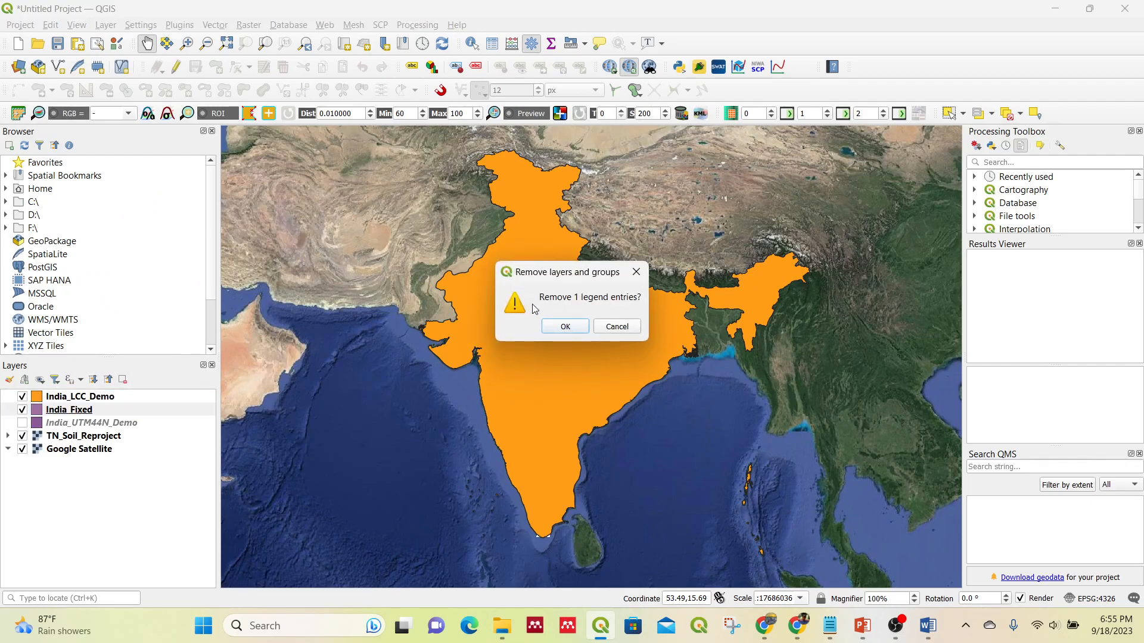
left_click(565, 327)
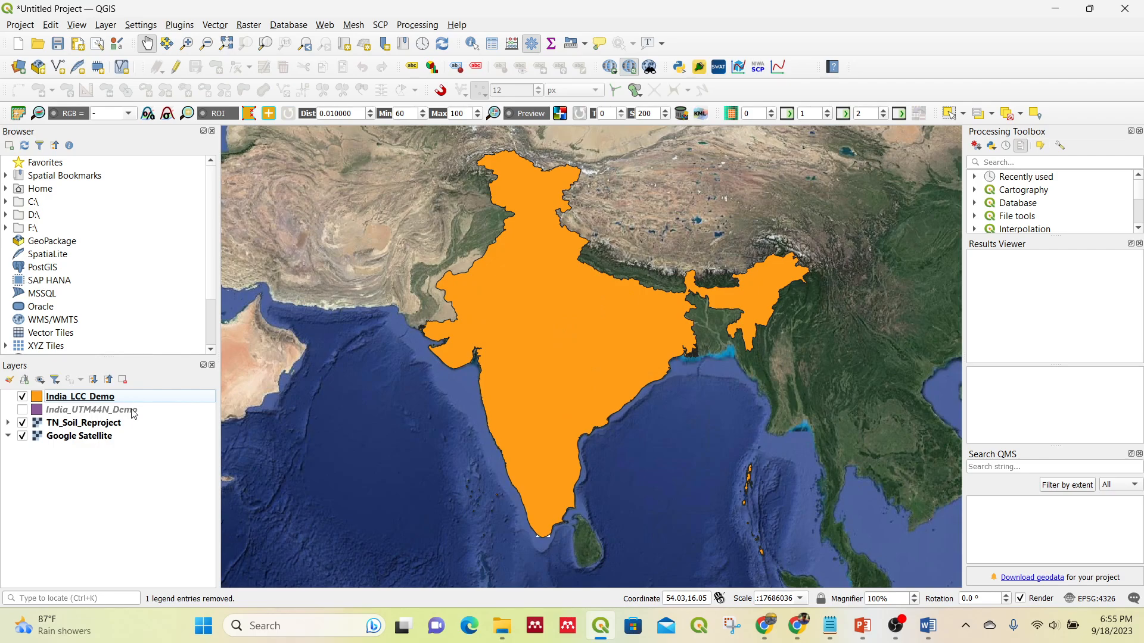
Hide the India_LCC_Demo layer briefly to inspect the map beneath it and show it again
left_click(133, 415)
left_click(24, 398)
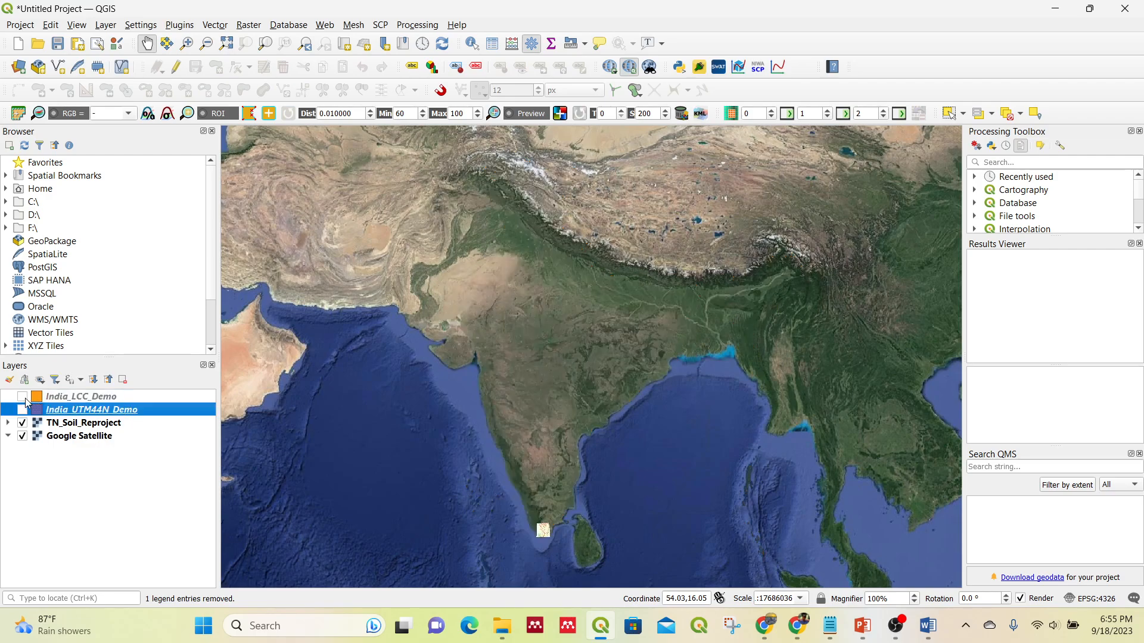
left_click(22, 398)
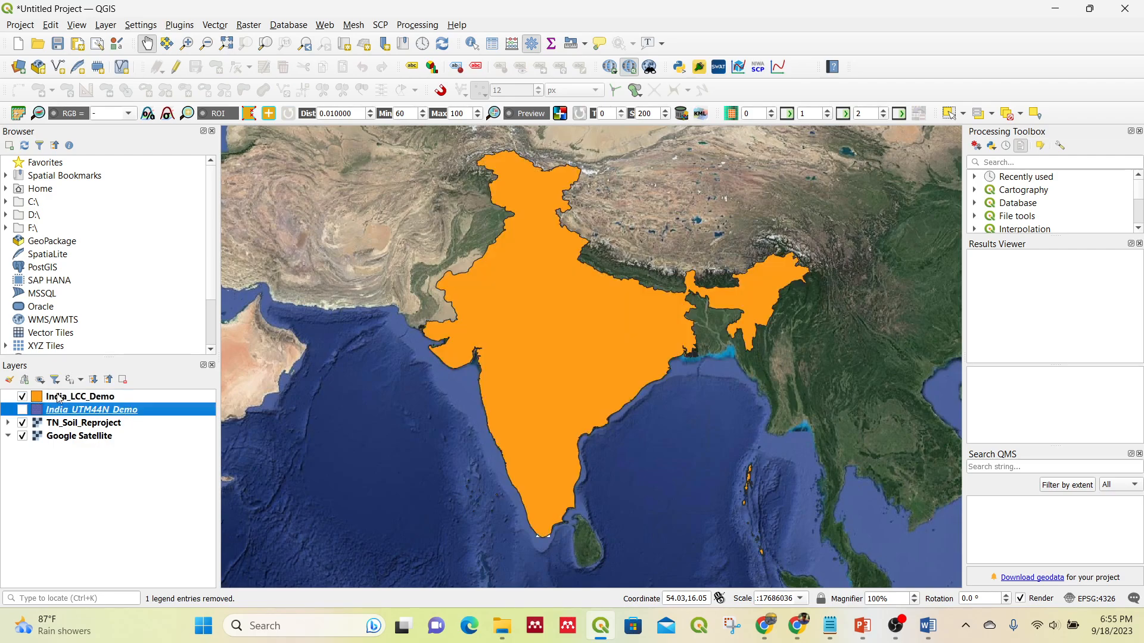
Open the attribute table of the India_LCC_Demo layer and switch on editing
left_click(104, 398)
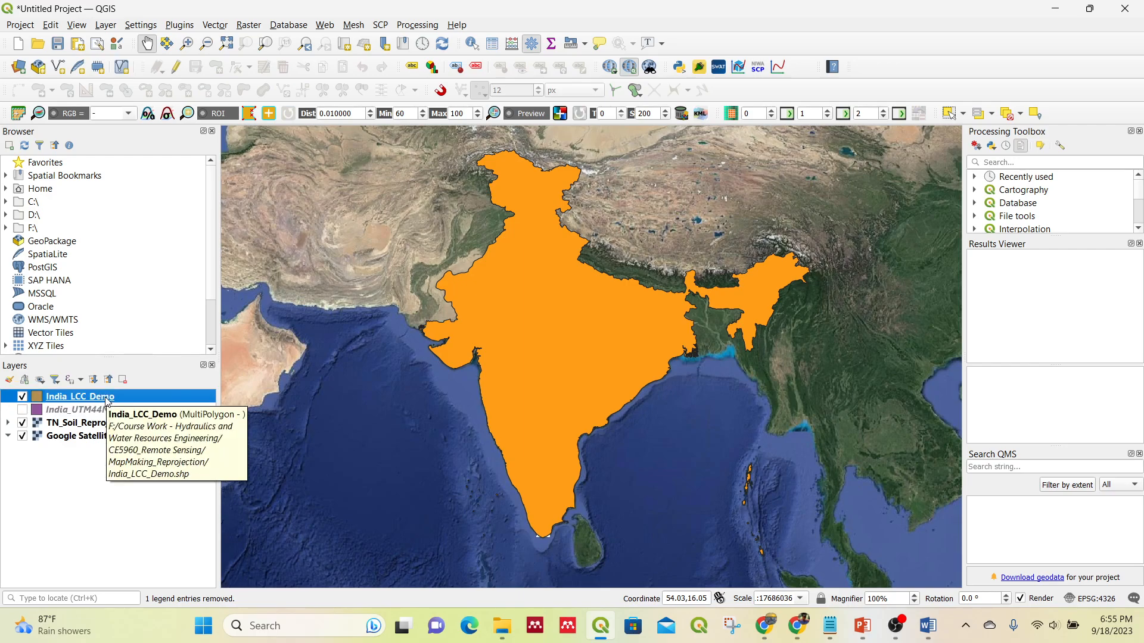
right_click(105, 397)
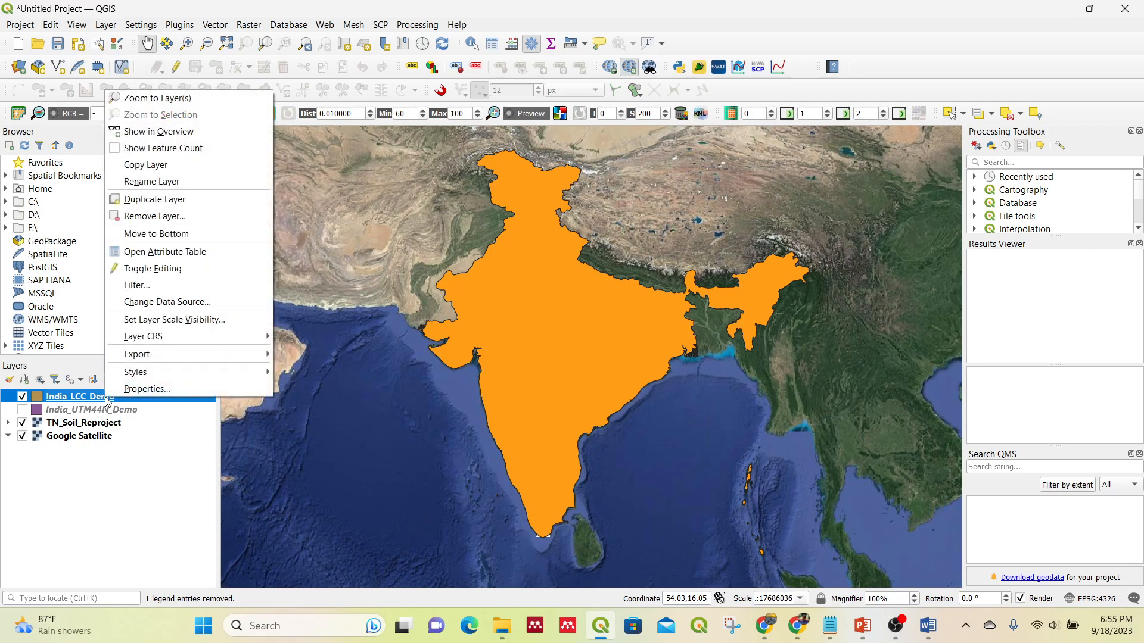
left_click(176, 254)
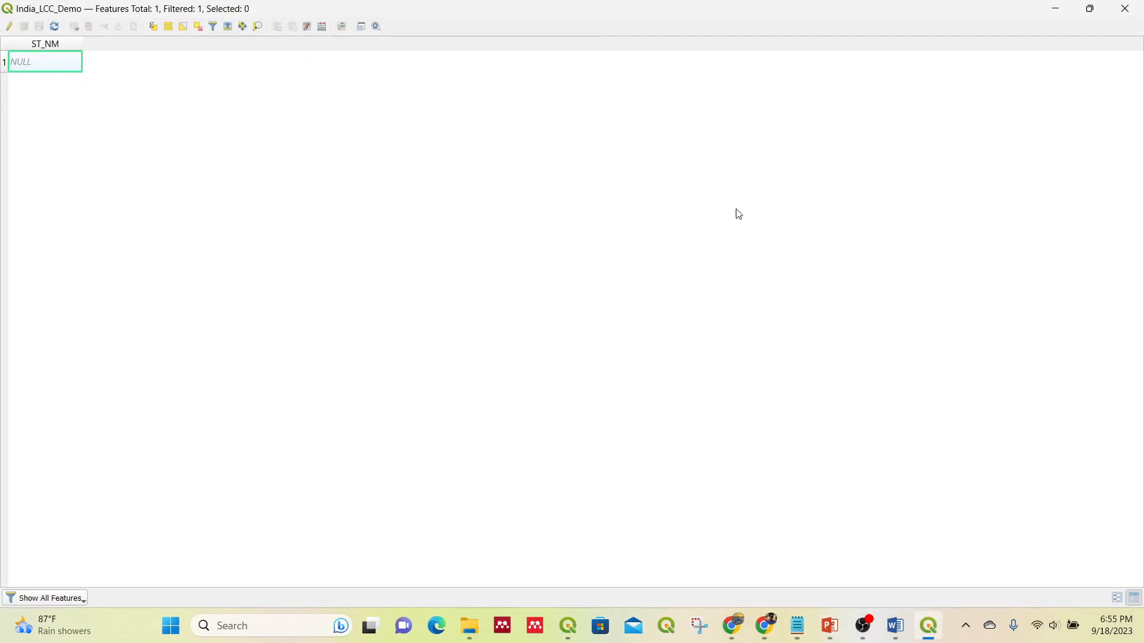
left_click(9, 27)
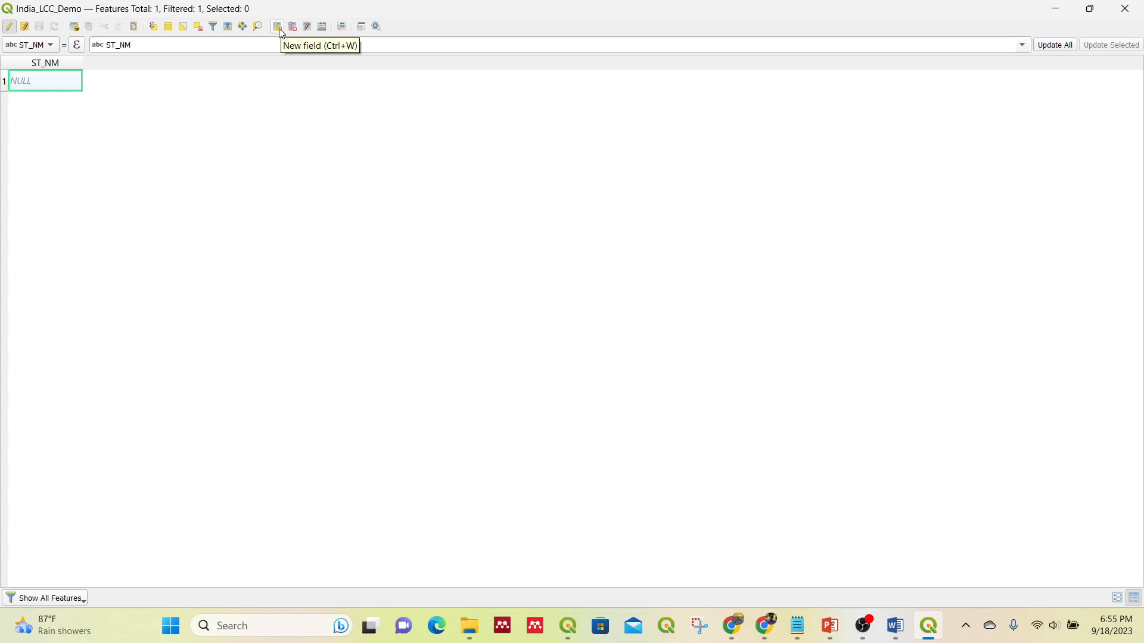
Add a decimal number (real) field named Area with length 20 and precision 4 to the India_LCC_Demo table
left_click(279, 27)
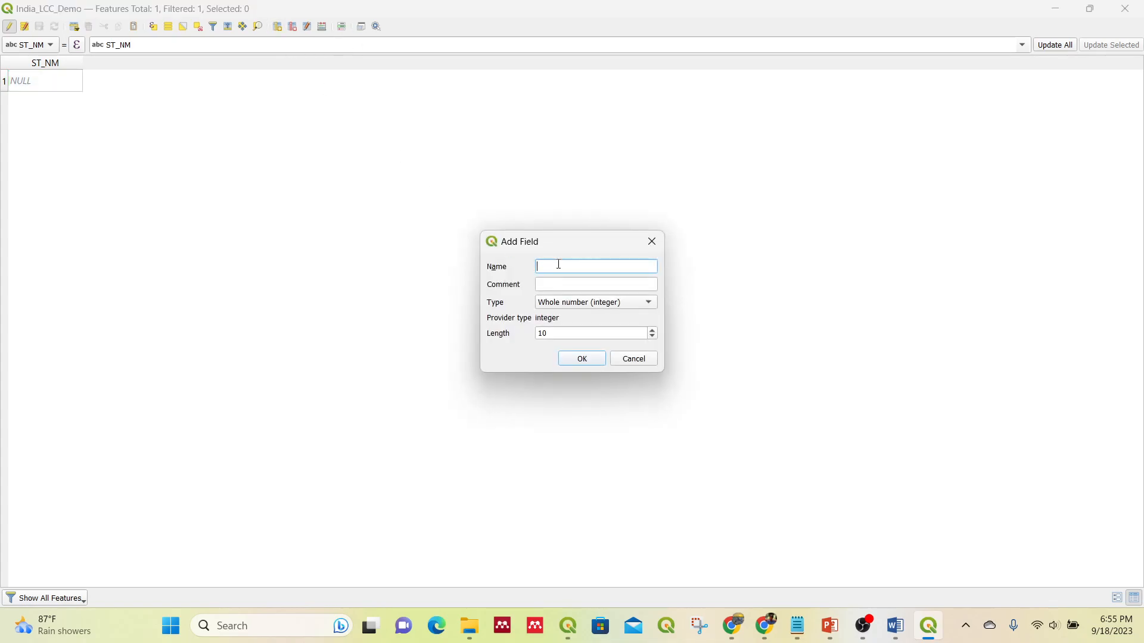
type("Area")
left_click(577, 305)
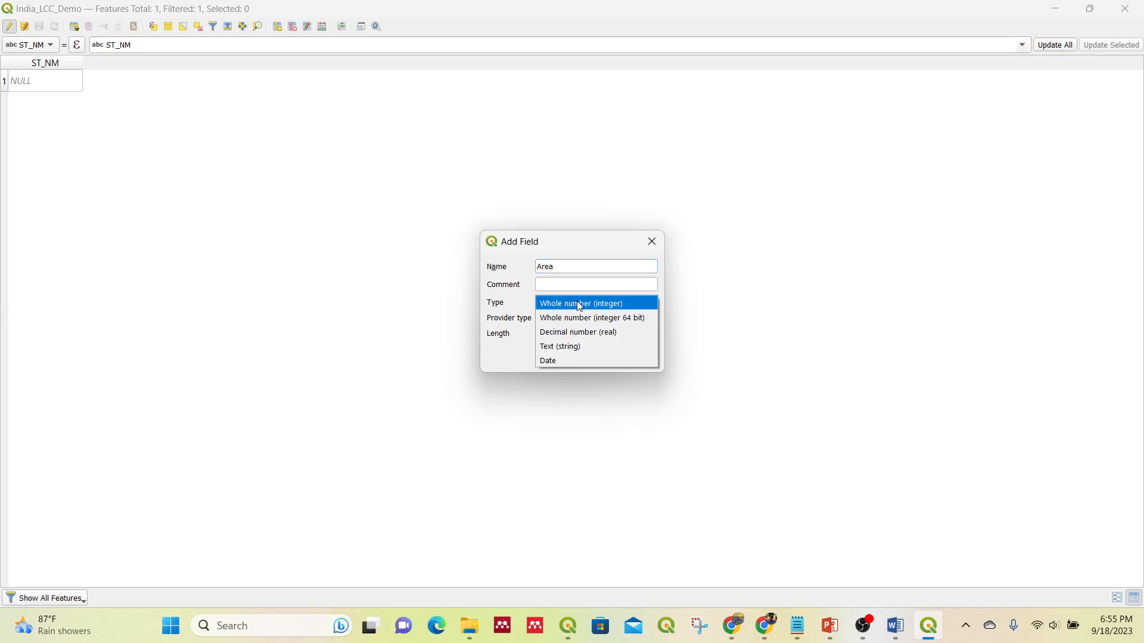
left_click(600, 339)
left_click_drag(556, 334, 524, 337)
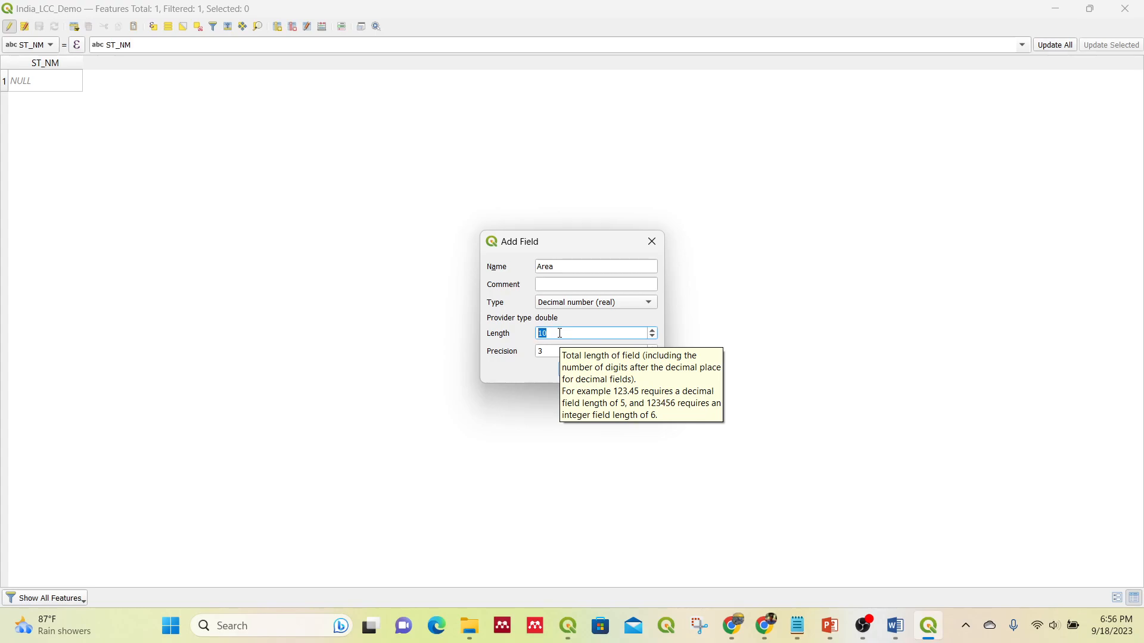
type("20")
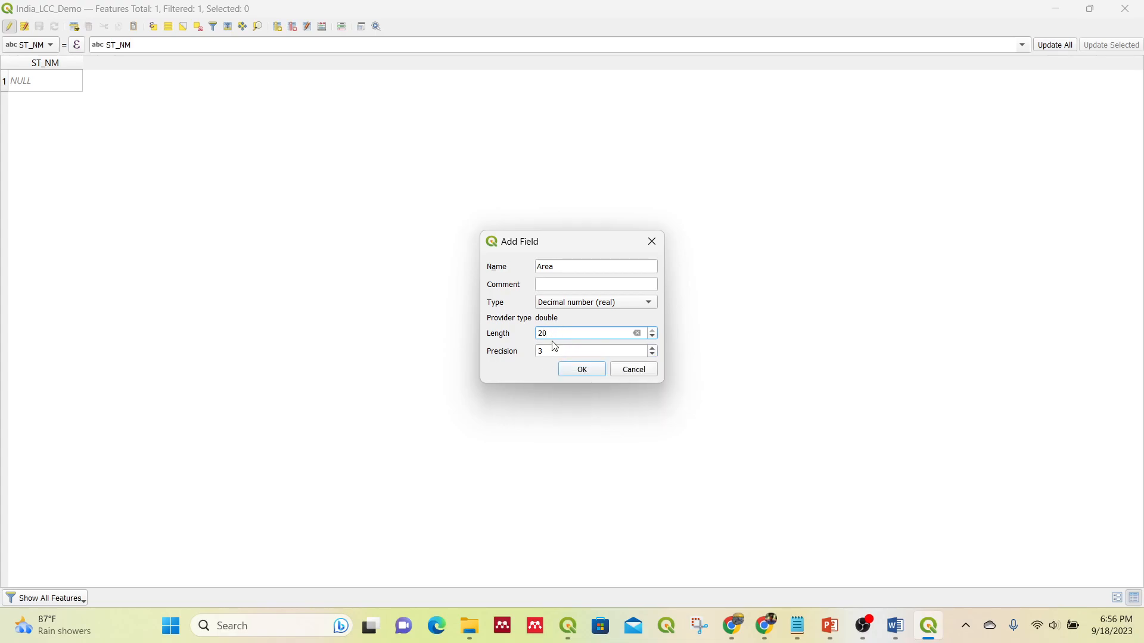
double_click(539, 351)
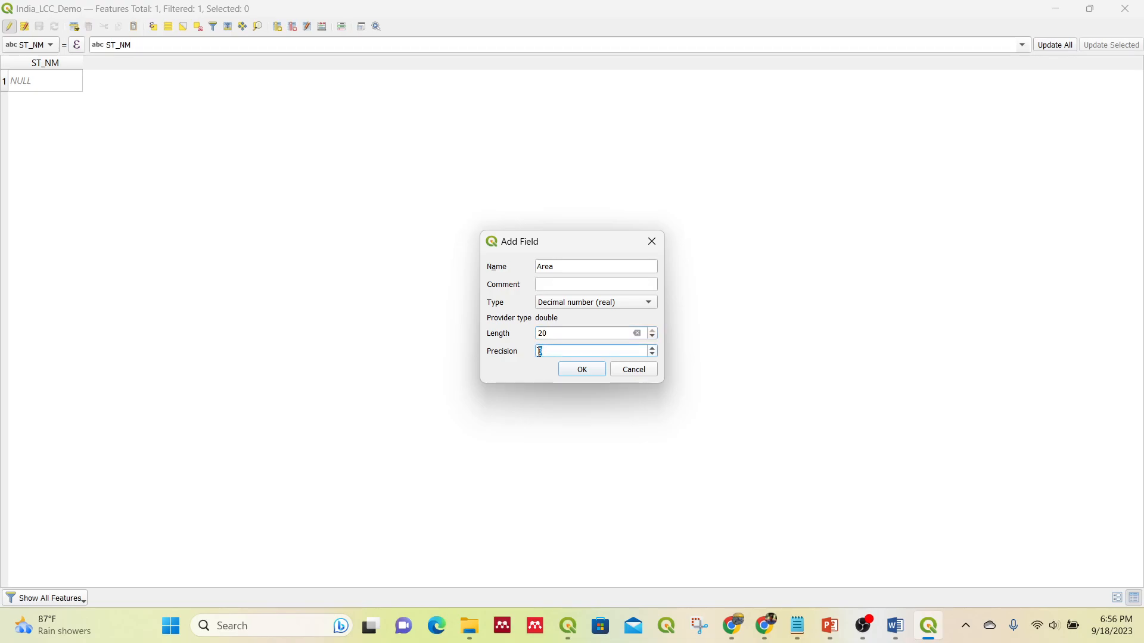
left_click_drag(544, 351, 537, 351)
type("4")
left_click(597, 373)
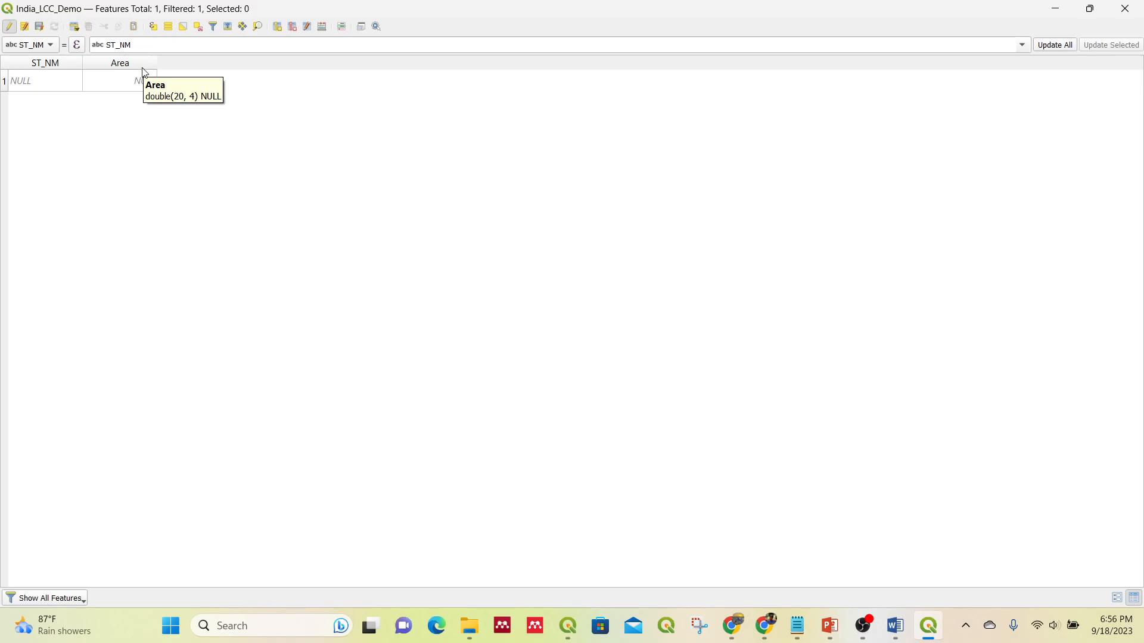
Open the Field Calculator for the India_LCC_Demo table, enlarge it, and set it to update the existing Area field
left_click(322, 27)
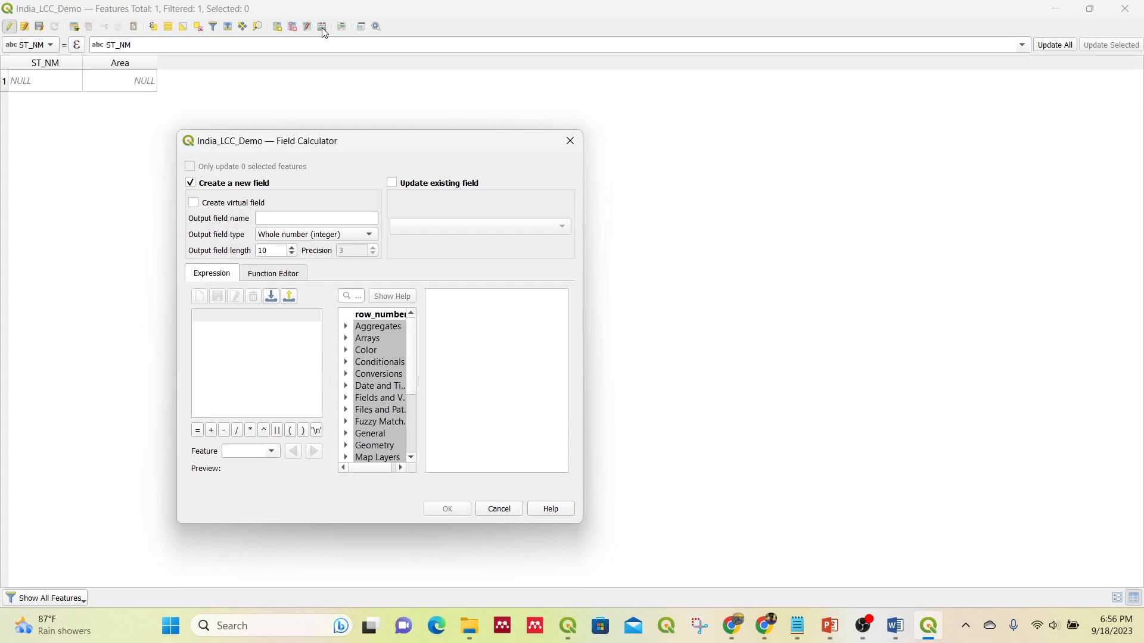
left_click_drag(351, 148, 513, 124)
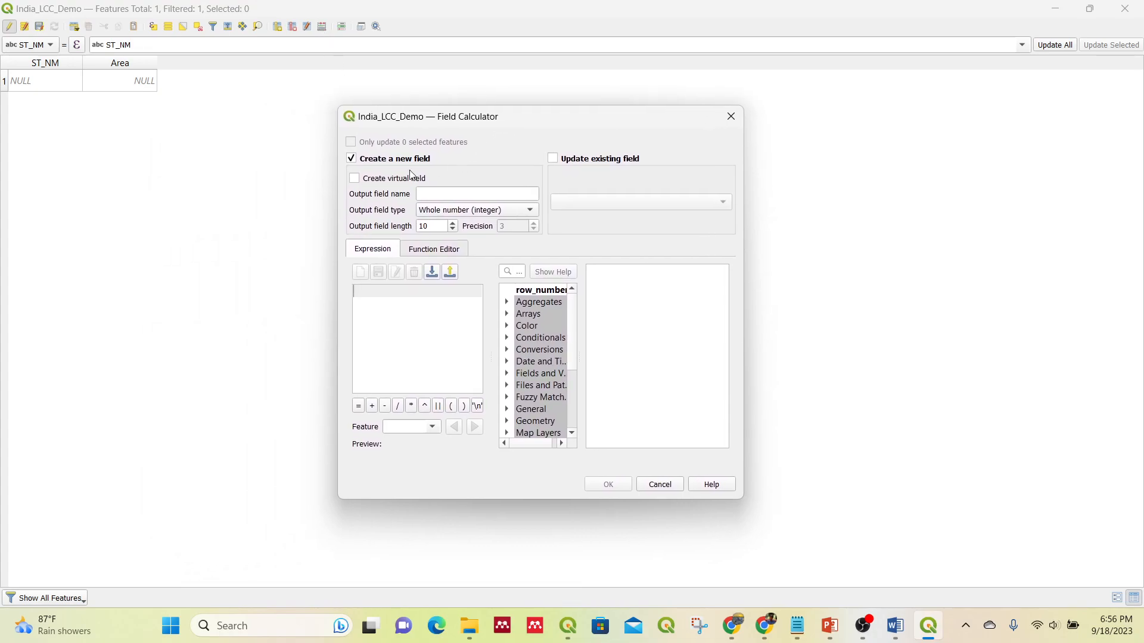
left_click_drag(743, 230, 1006, 227)
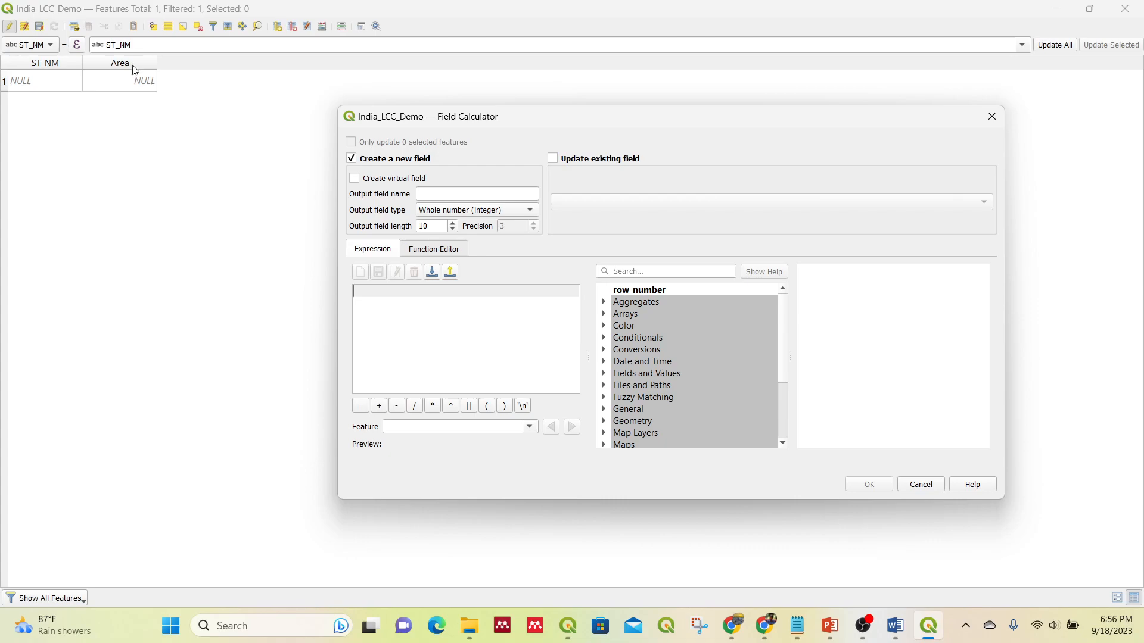
left_click(576, 160)
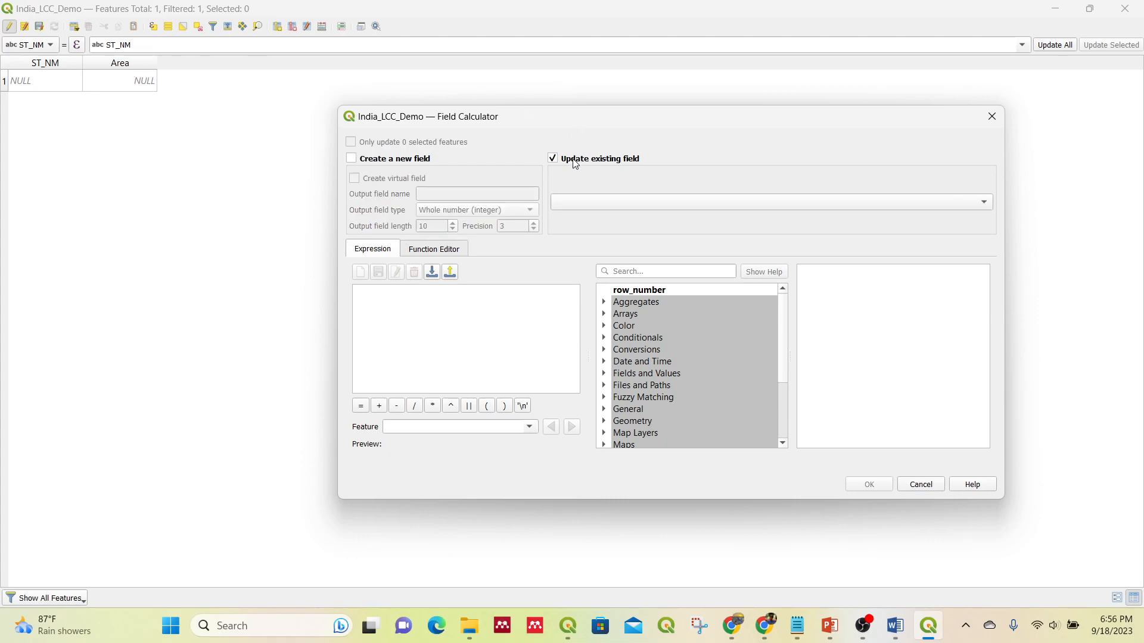
left_click(584, 202)
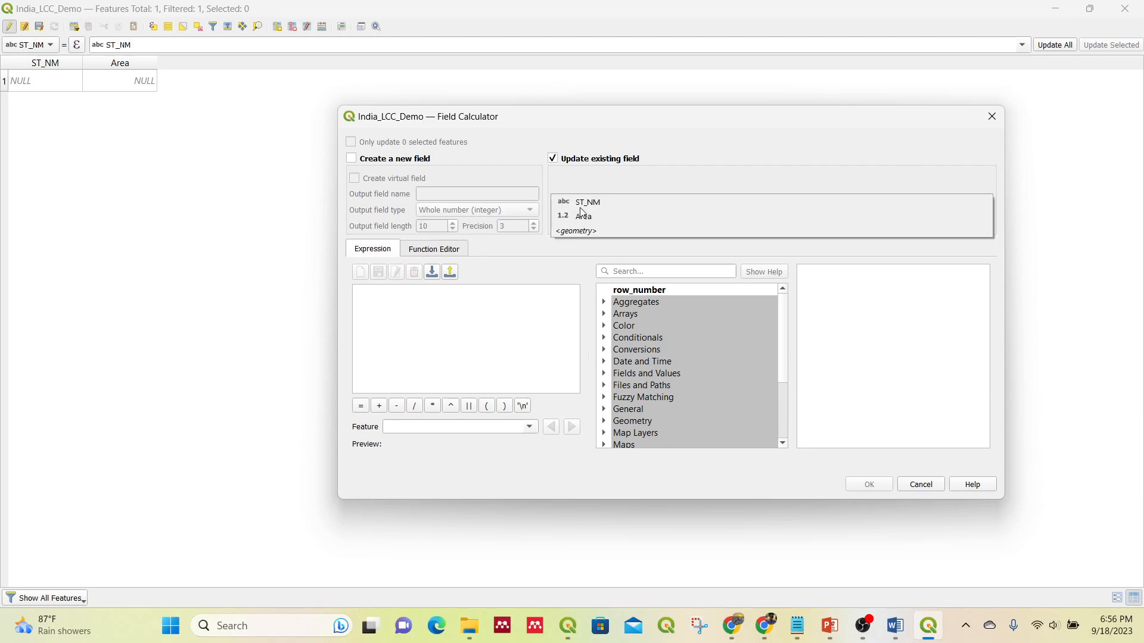
left_click(616, 218)
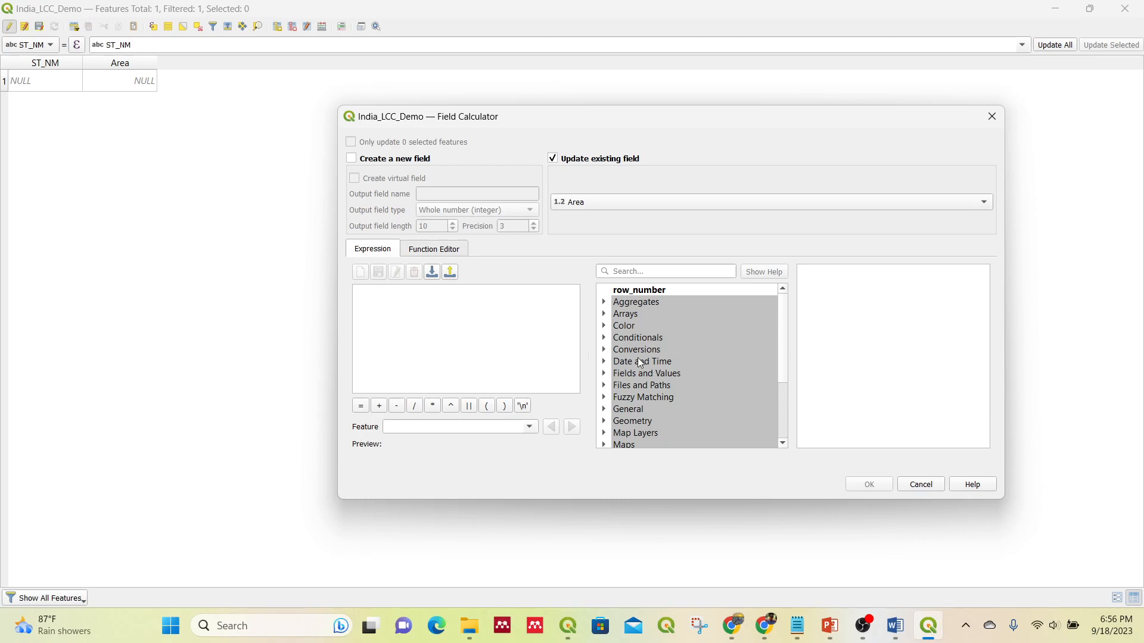
Expand the Geometry group in the Field Calculator's function list
scroll(640, 363, "down", 1)
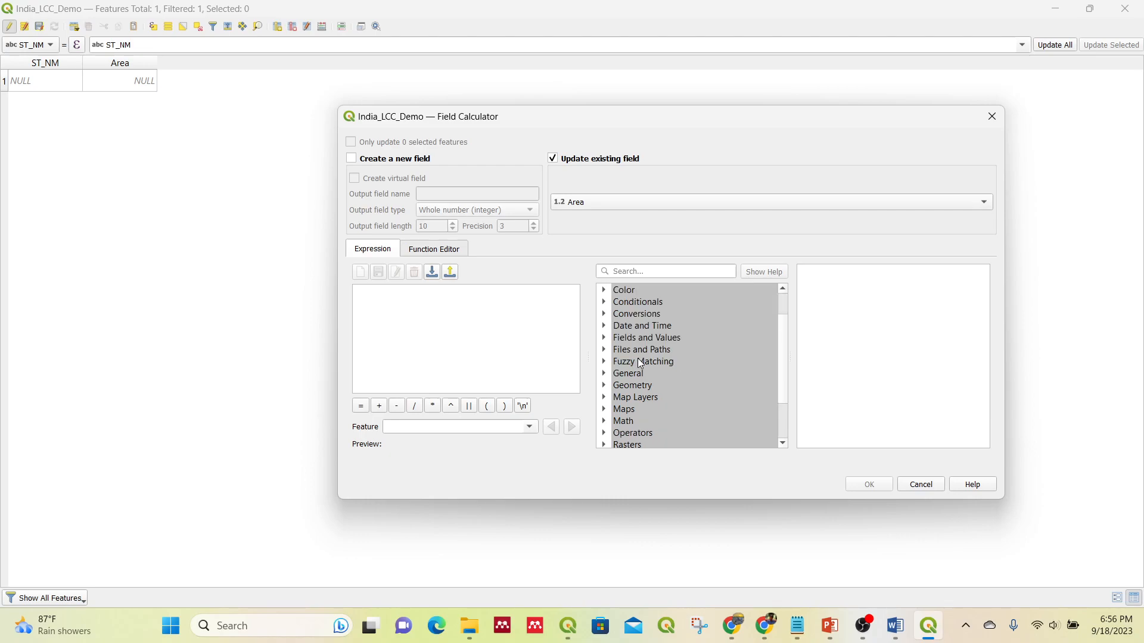
scroll(639, 363, "down", 1)
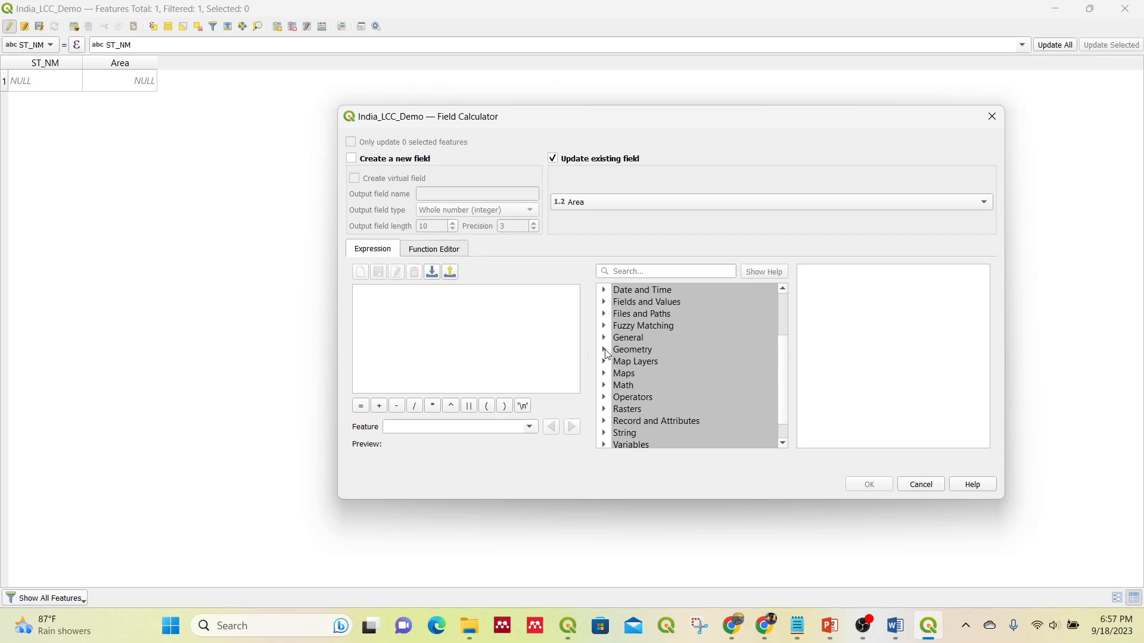
scroll(652, 352, "up", 2)
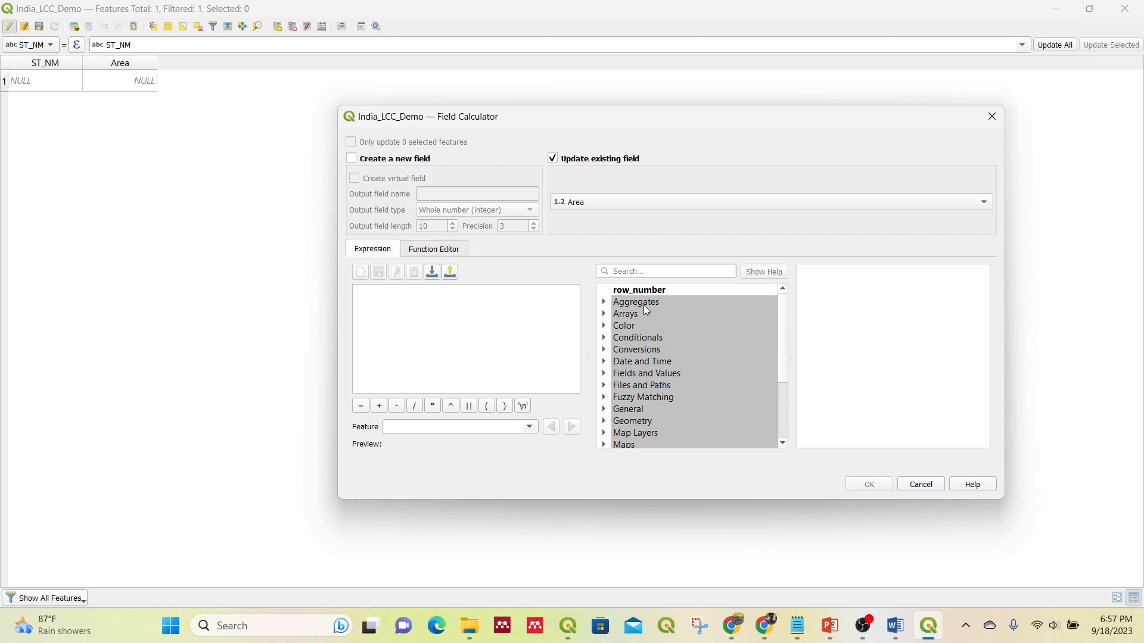
left_click(622, 422)
scroll(622, 428, "down", 3)
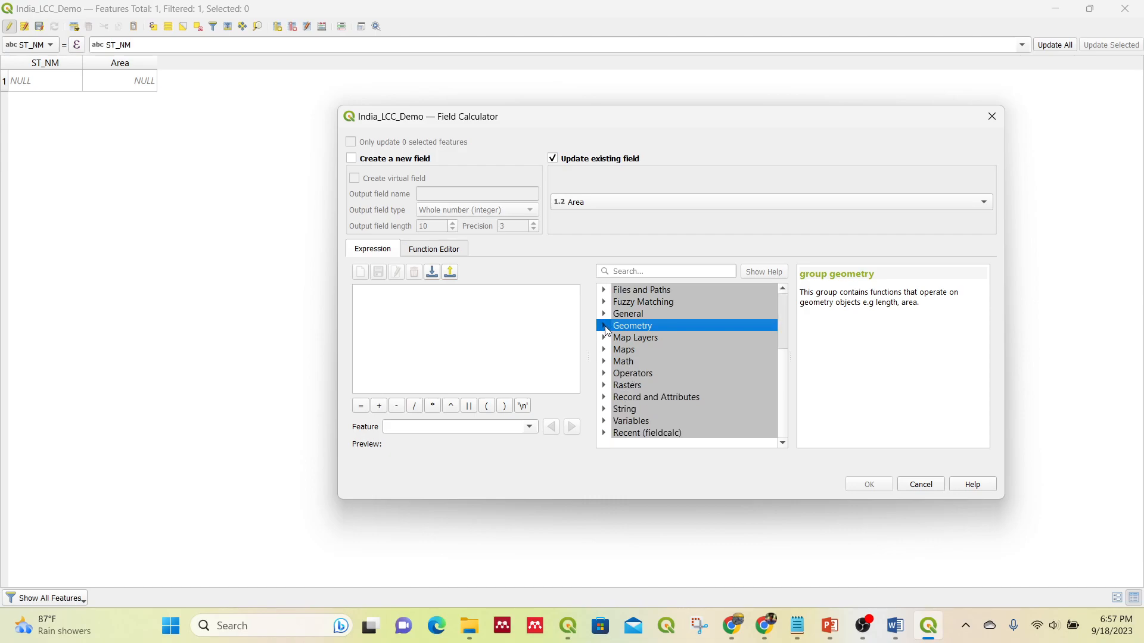
left_click(604, 326)
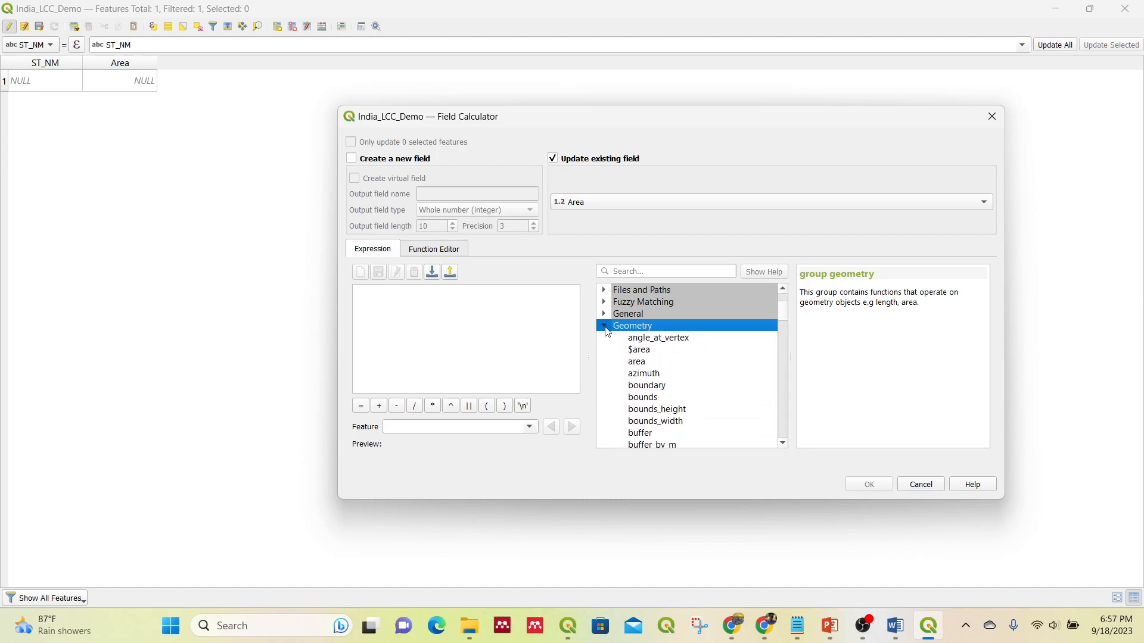
Browse the Geometry functions and read the descriptions of $area, $length, $perimeter and distance
left_click(643, 354)
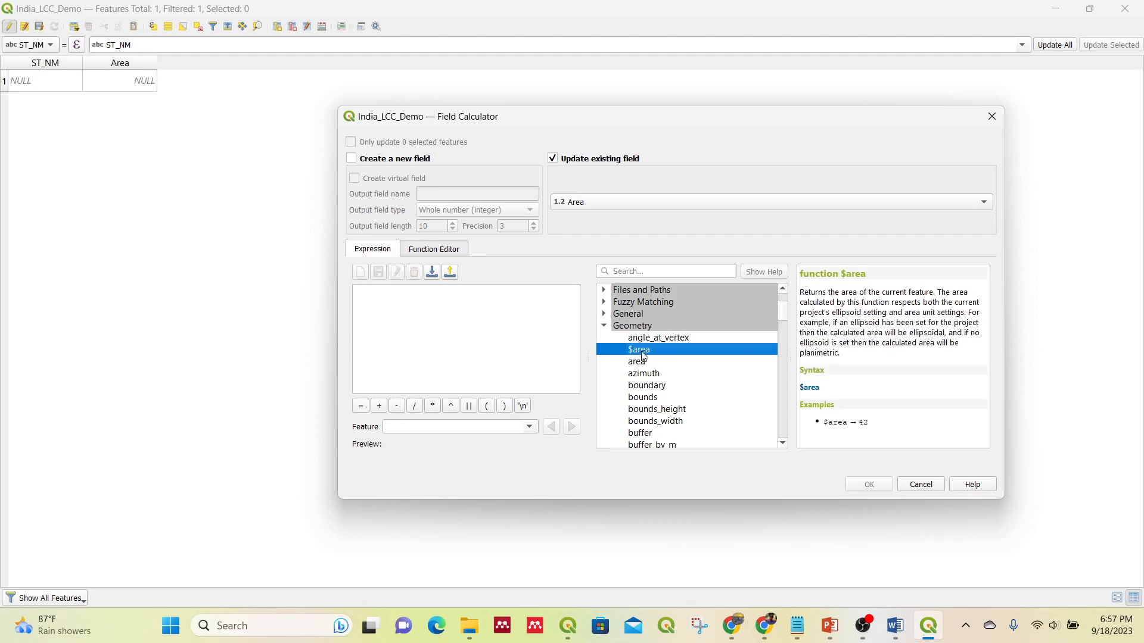
scroll(644, 356, "down", 6)
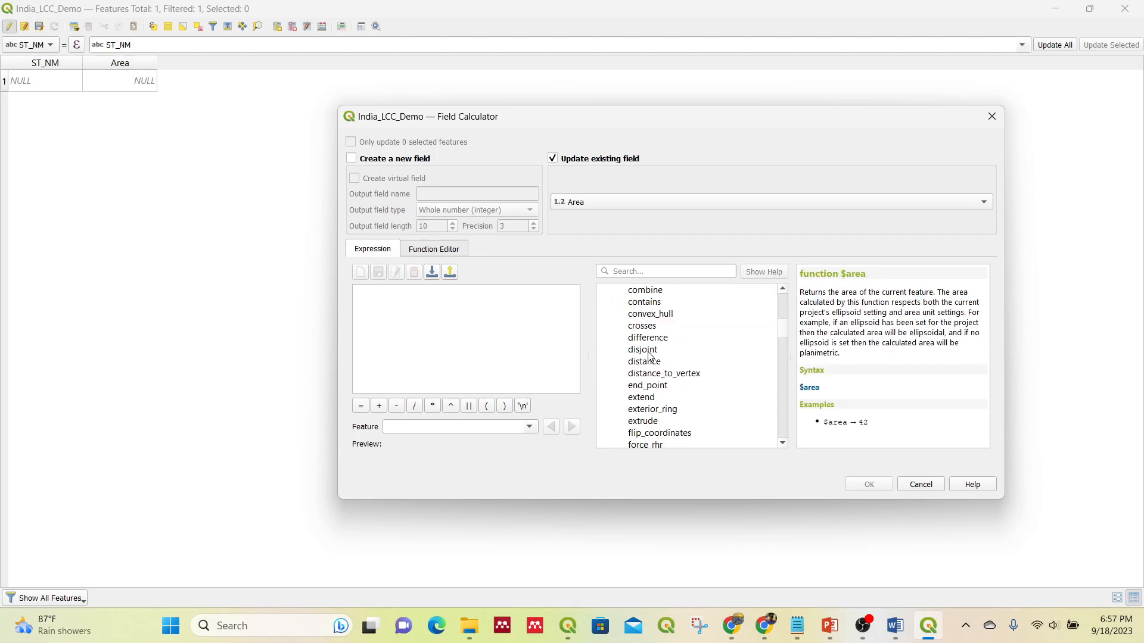
scroll(650, 356, "down", 3)
scroll(650, 356, "down", 2)
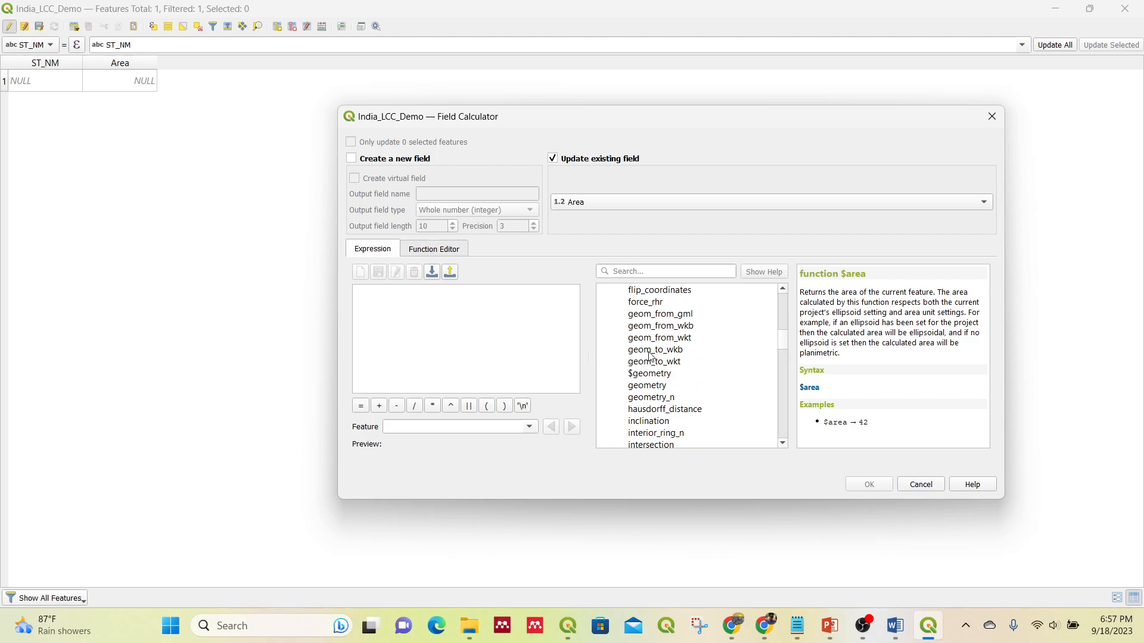
scroll(651, 356, "down", 4)
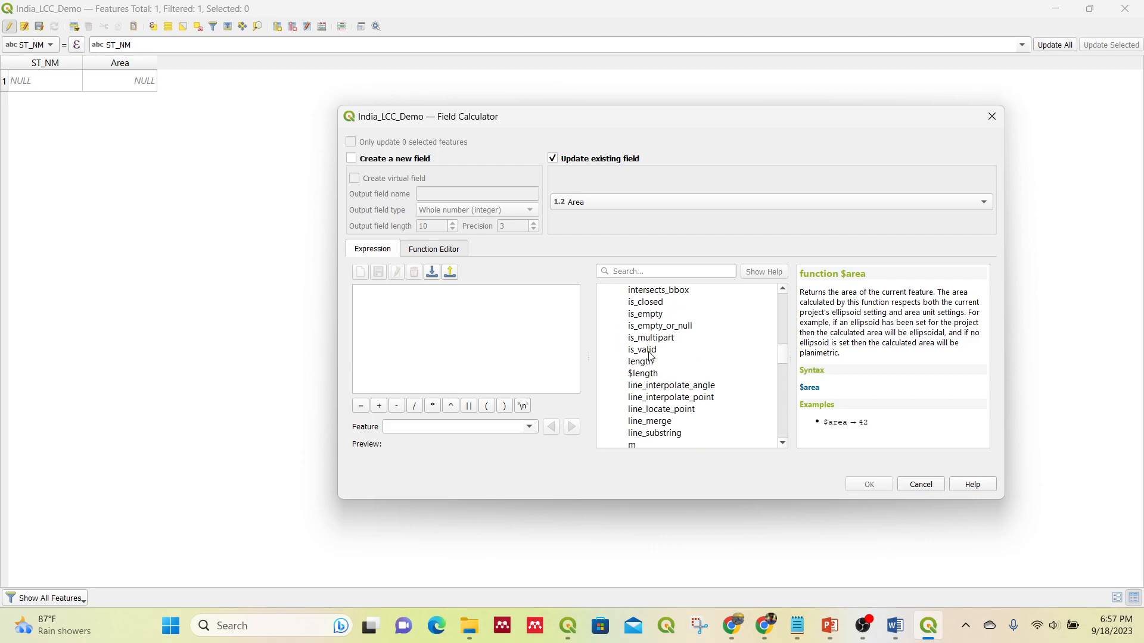
left_click(650, 373)
scroll(651, 377, "down", 6)
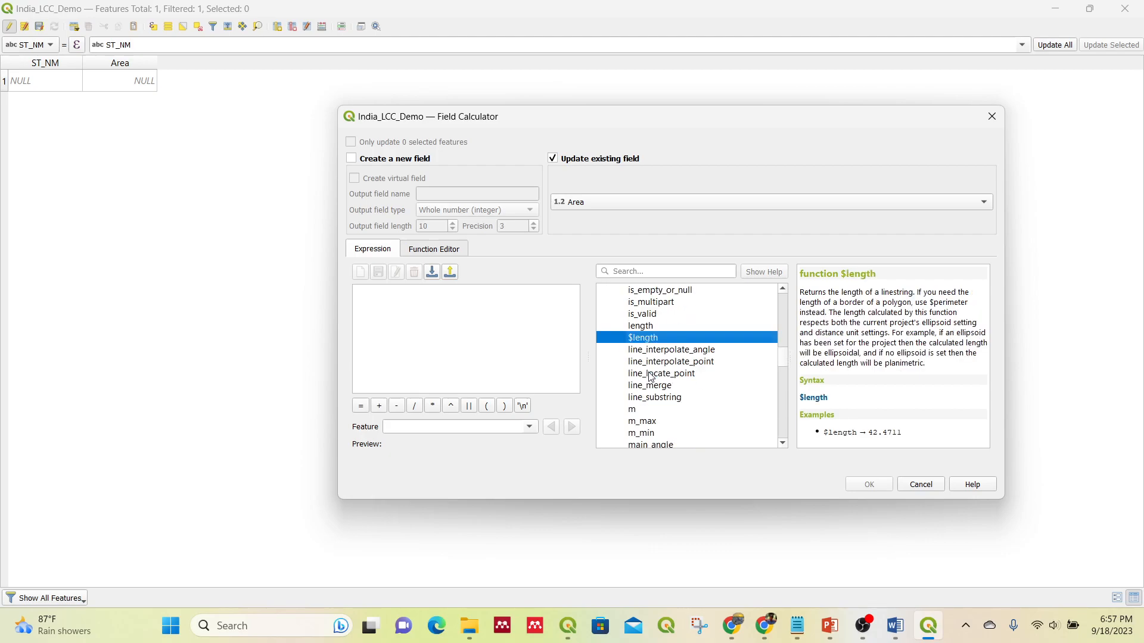
scroll(651, 377, "down", 7)
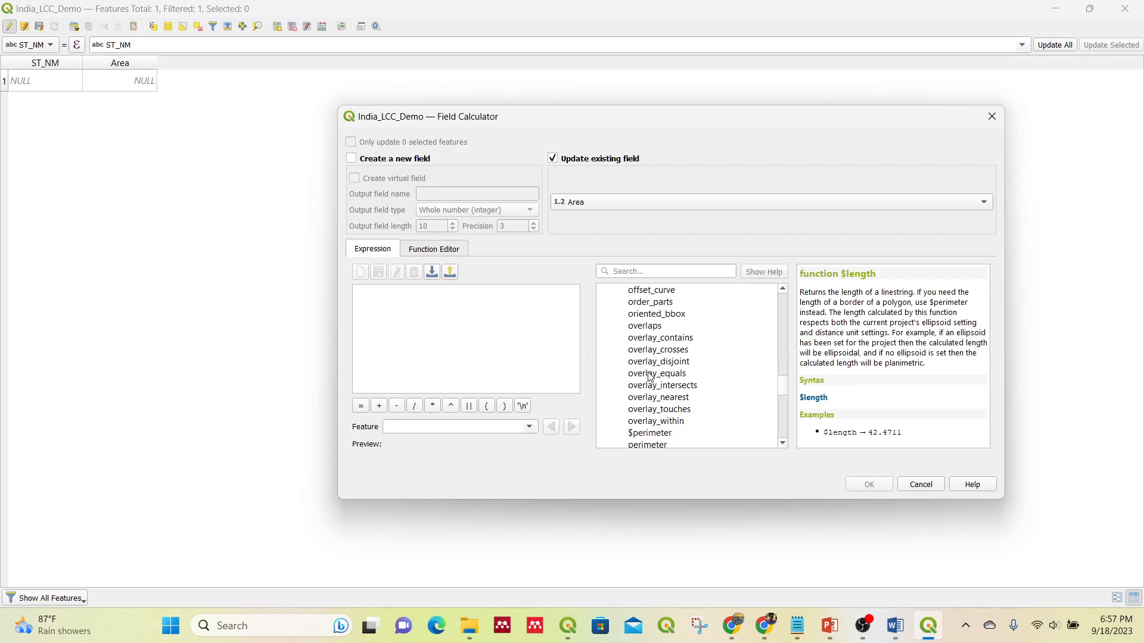
left_click(650, 398)
scroll(651, 396, "down", 6)
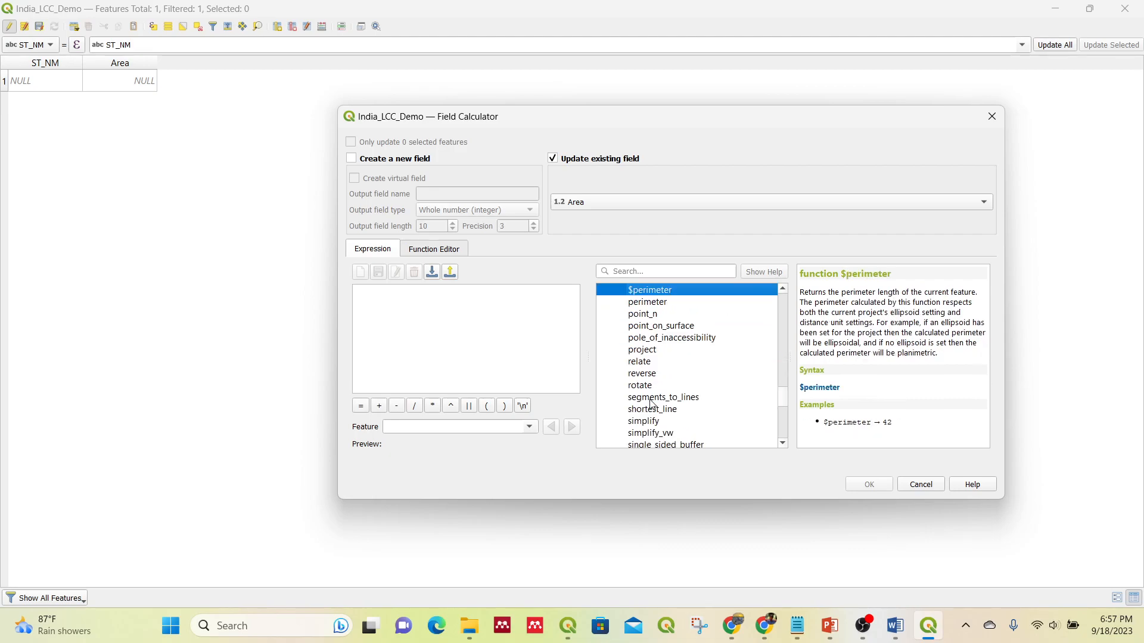
scroll(651, 390, "down", 7)
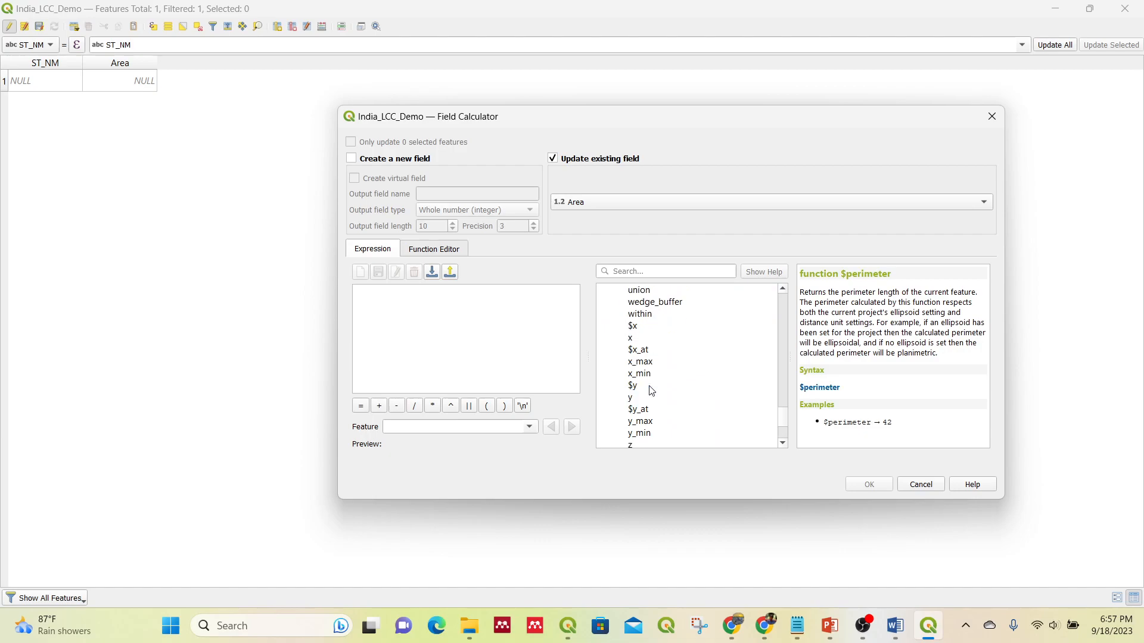
scroll(651, 390, "up", 2)
scroll(649, 402, "down", 4)
scroll(655, 366, "up", 4)
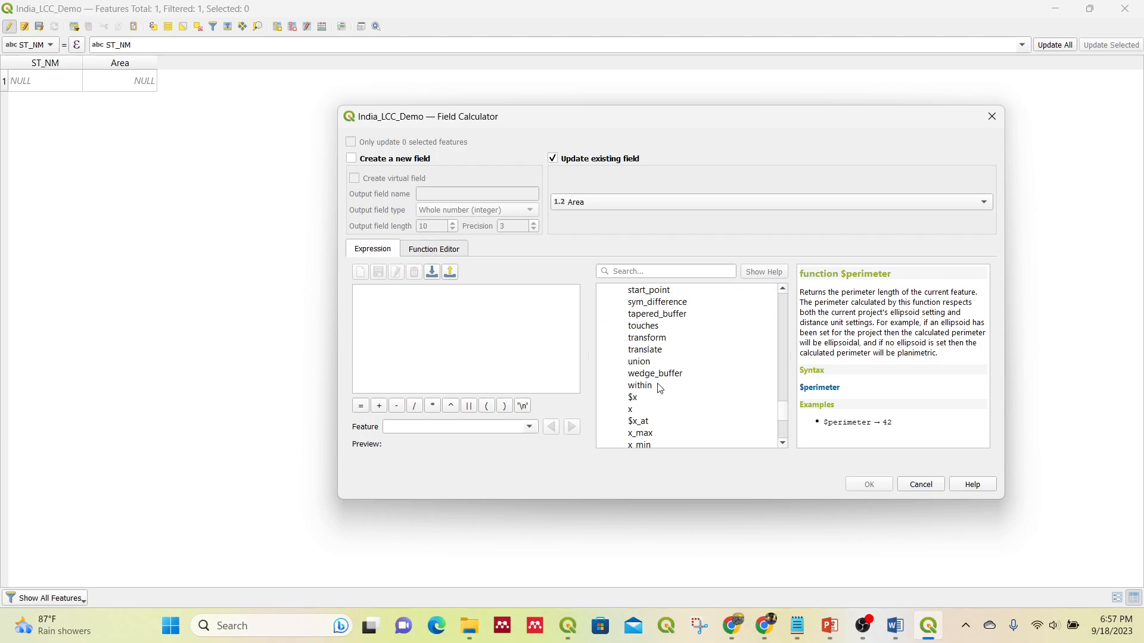
scroll(659, 386, "up", 5)
scroll(659, 387, "up", 15)
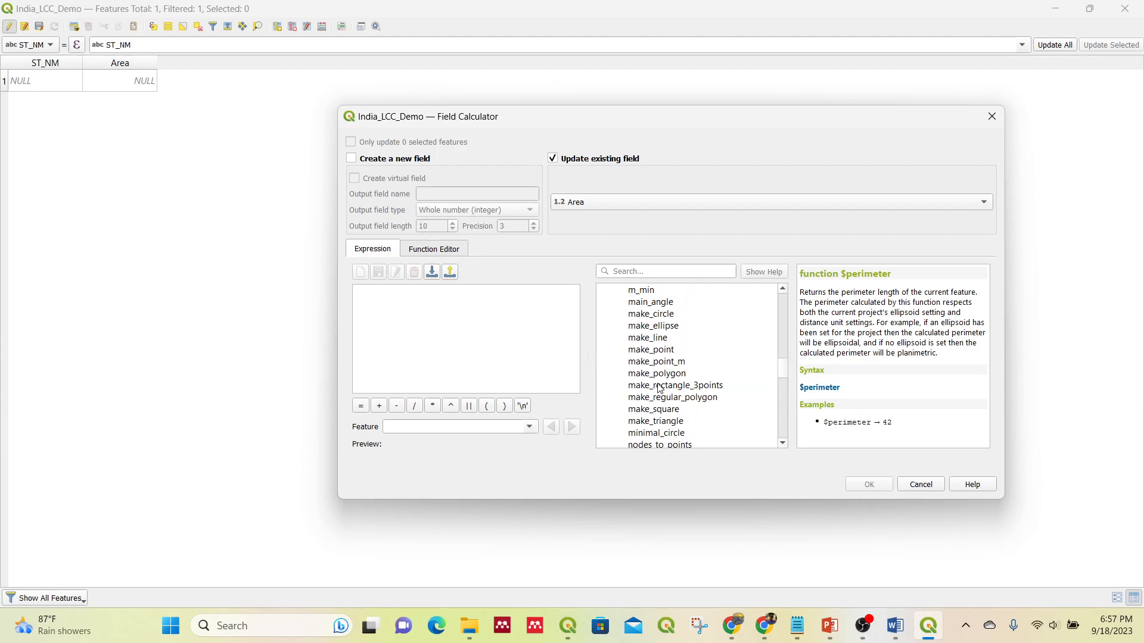
scroll(659, 387, "up", 15)
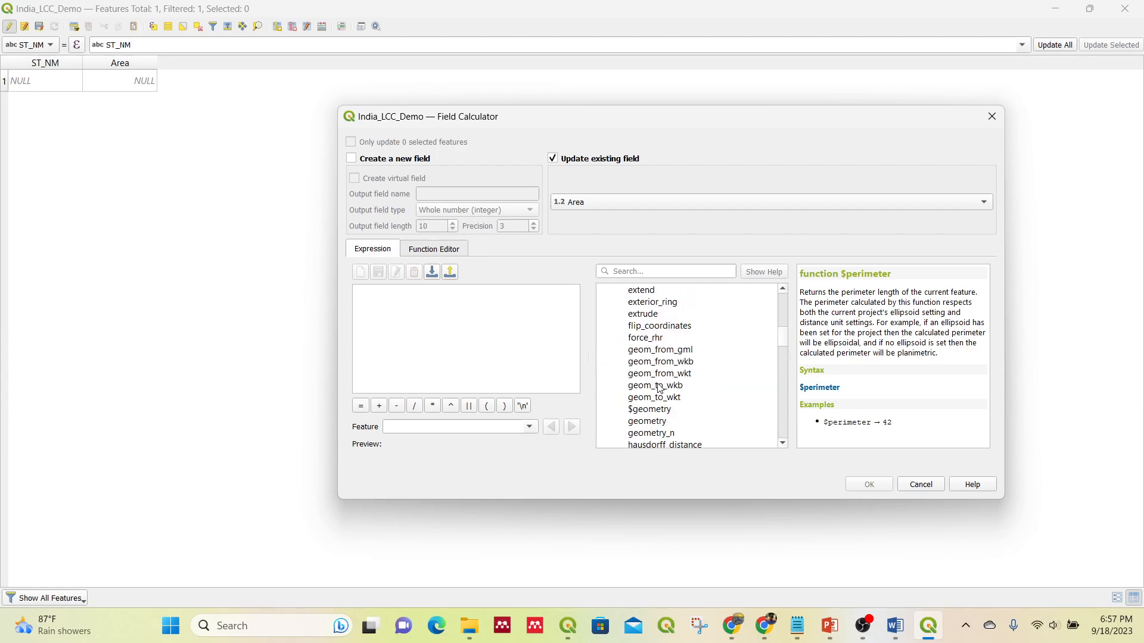
scroll(660, 393, "down", 7)
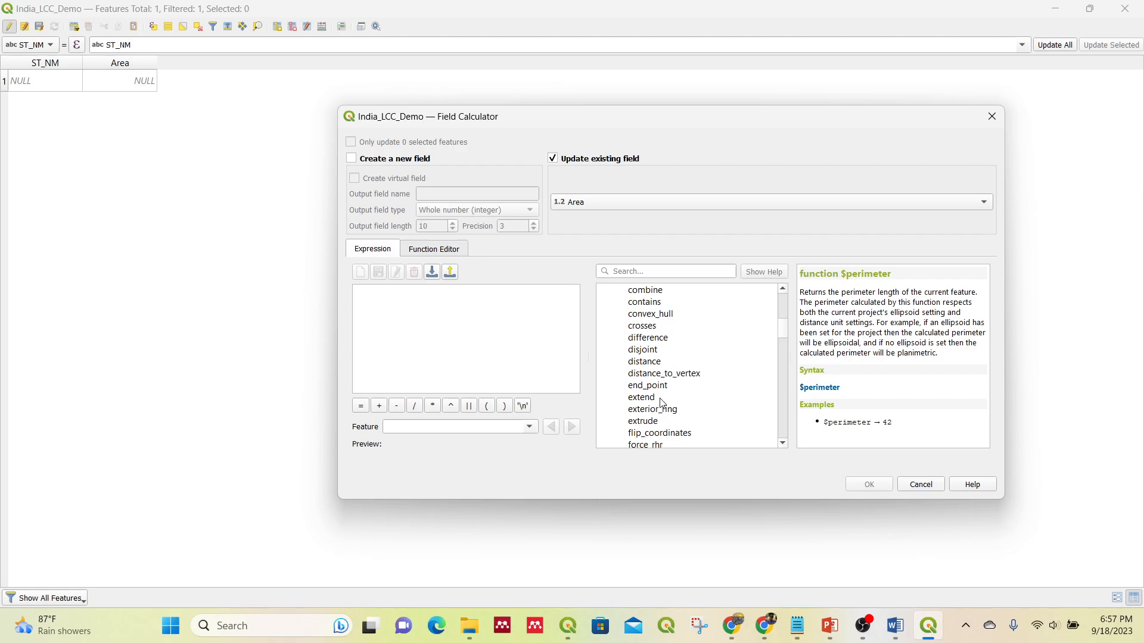
scroll(670, 361, "up", 7)
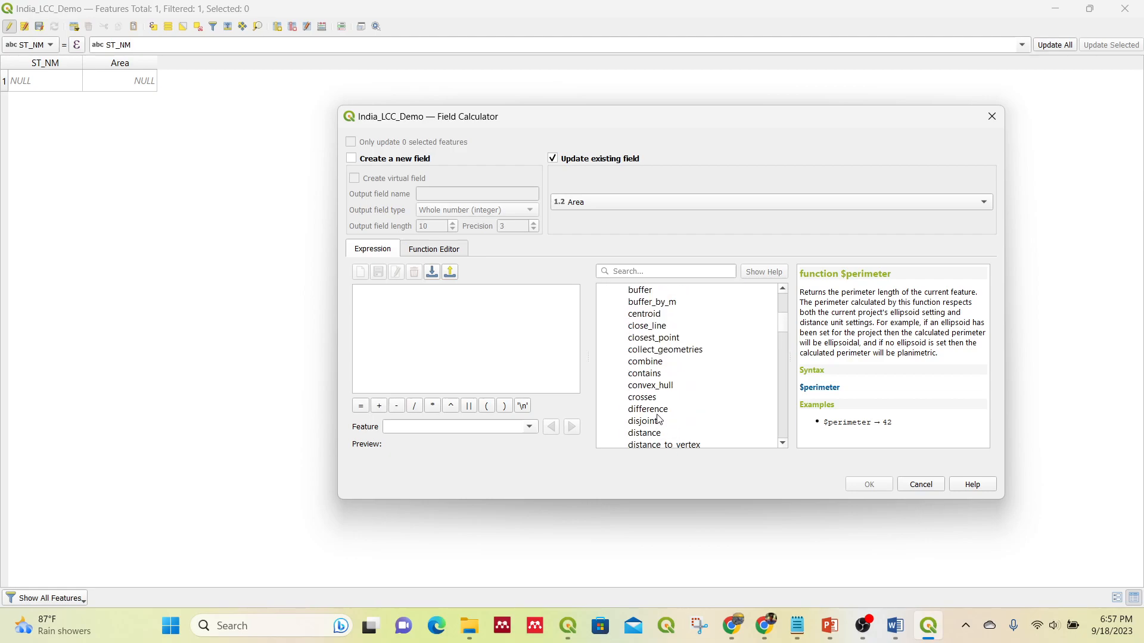
scroll(660, 422, "down", 1)
left_click(660, 398)
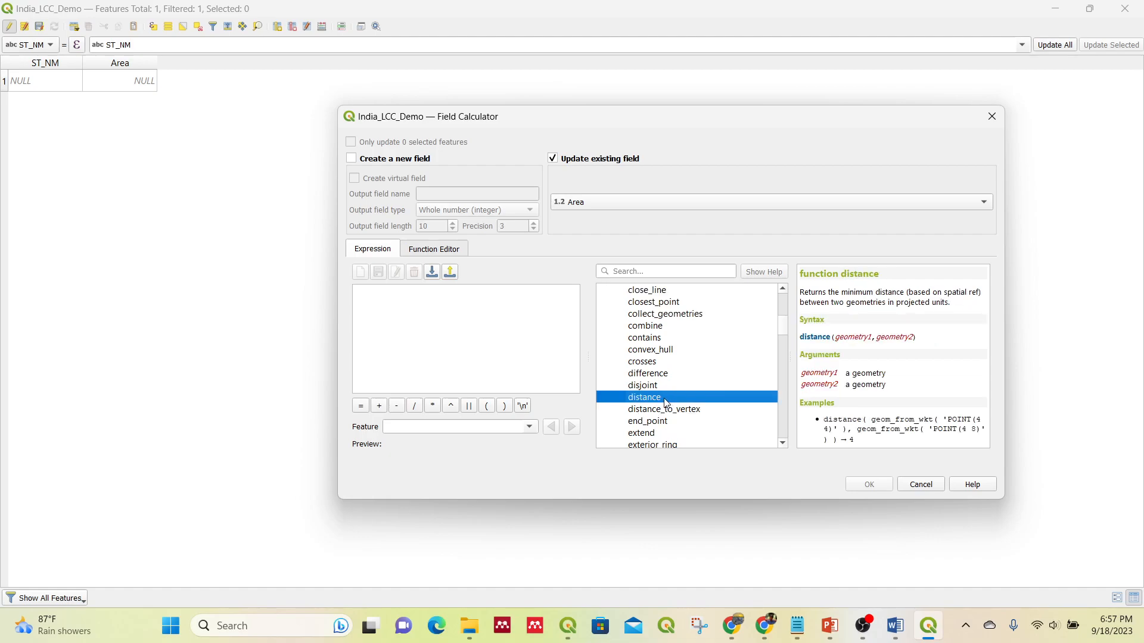
scroll(665, 406, "up", 4)
scroll(665, 406, "up", 3)
scroll(661, 399, "down", 1)
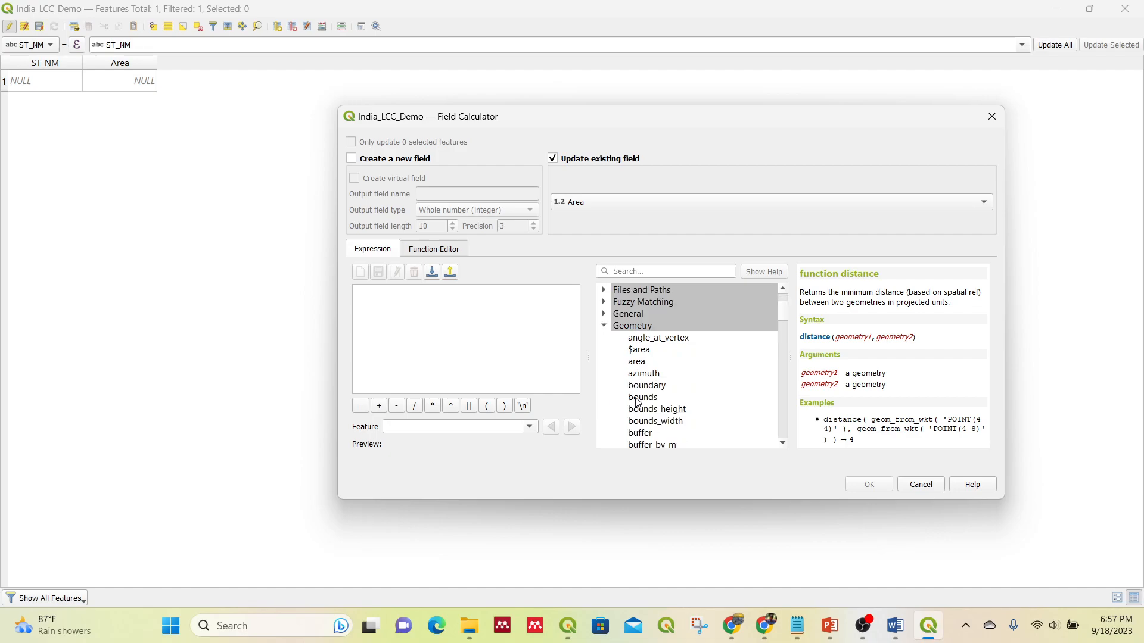
Fill the Area field using the $area expression and widen the Area column to show the full value
left_click(646, 350)
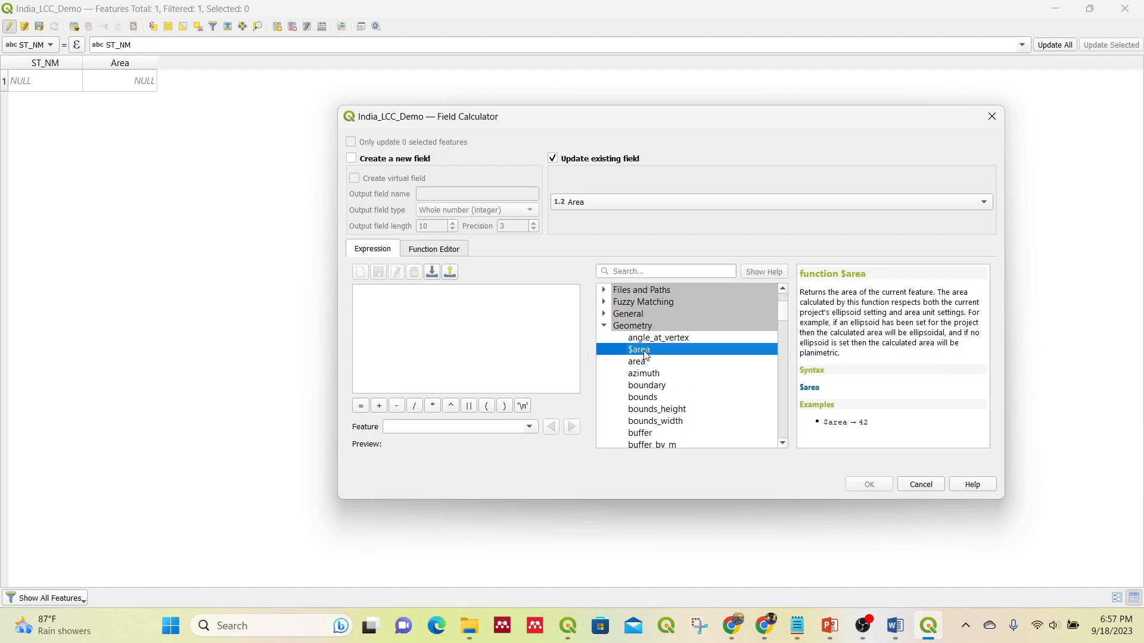
double_click(646, 350)
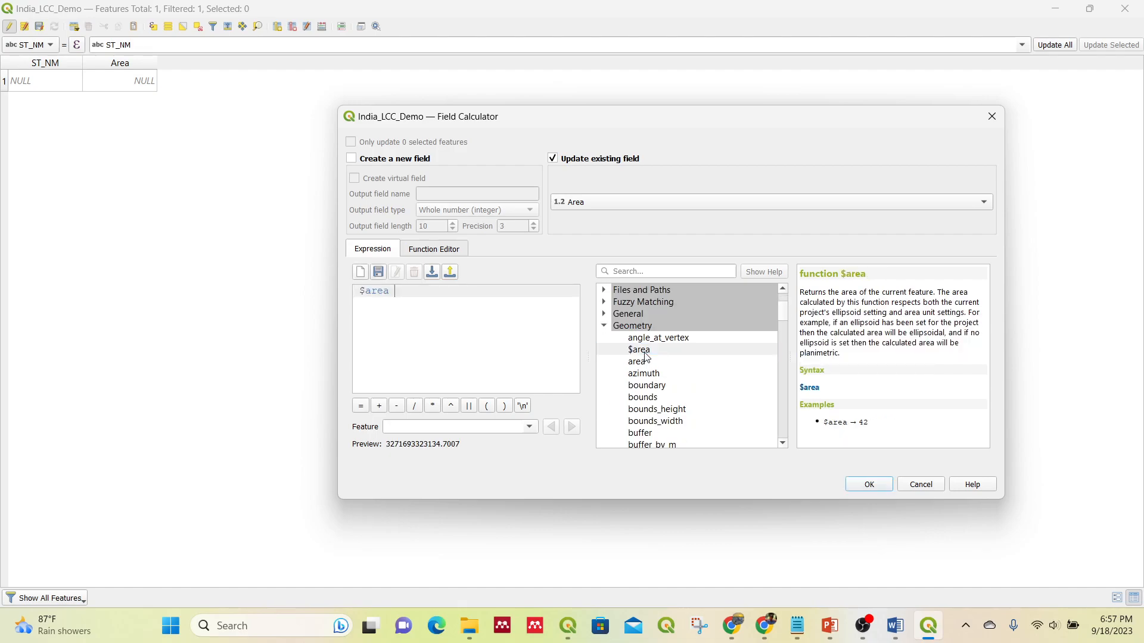
left_click_drag(394, 291, 353, 291)
left_click(409, 288)
left_click(869, 484)
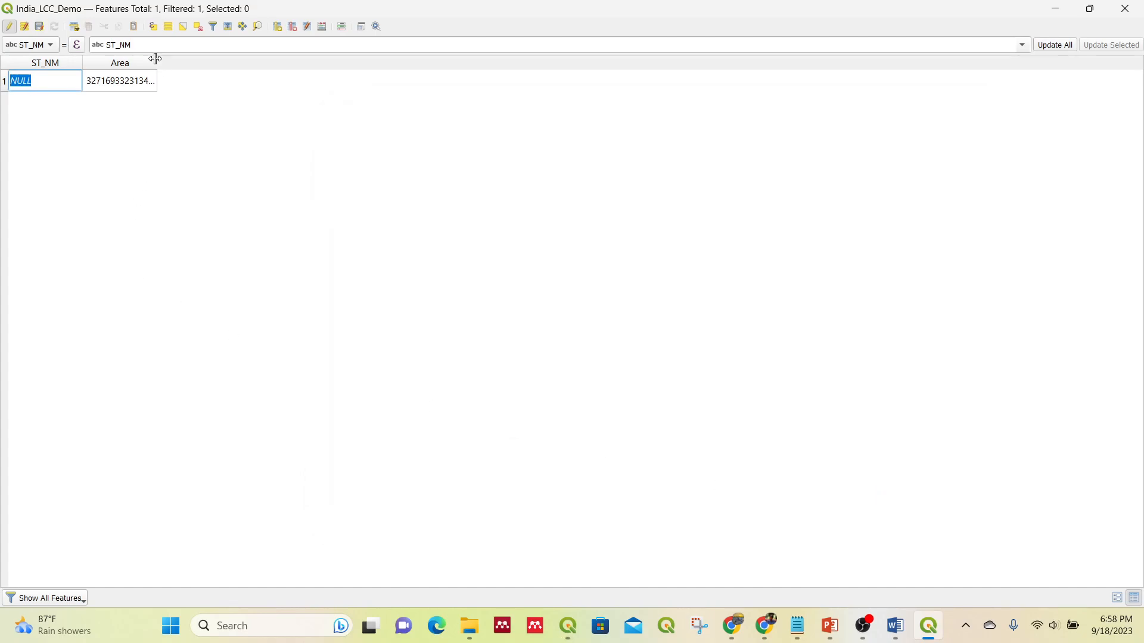
left_click_drag(157, 62, 264, 62)
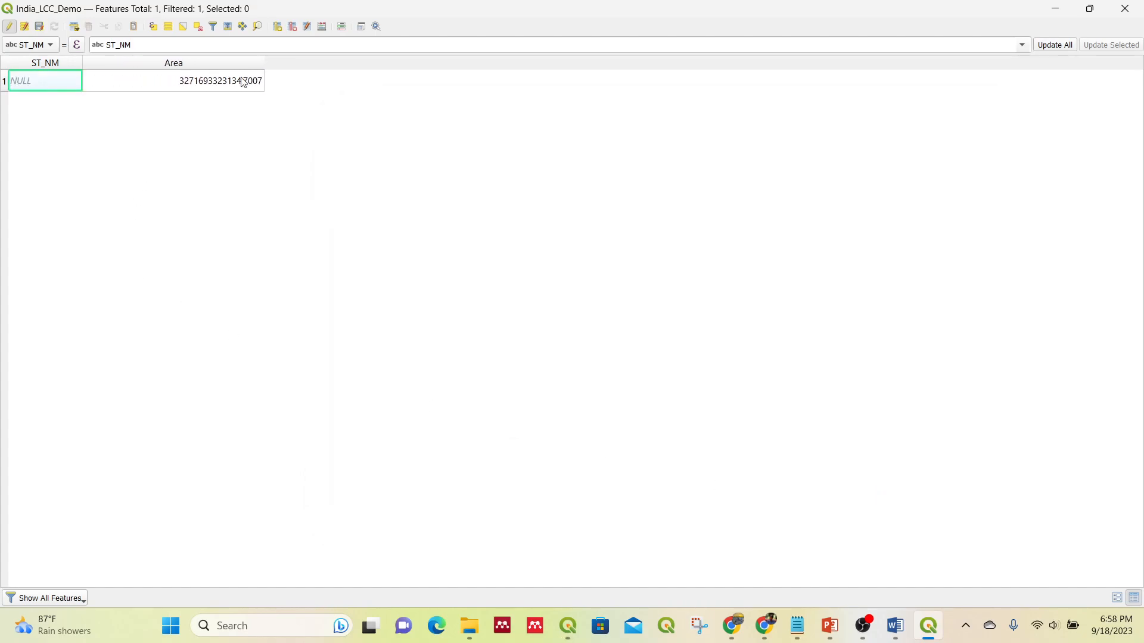
Select the feature's row, end editing of India_LCC_Demo with the changes saved, and close its attribute table
left_click(5, 82)
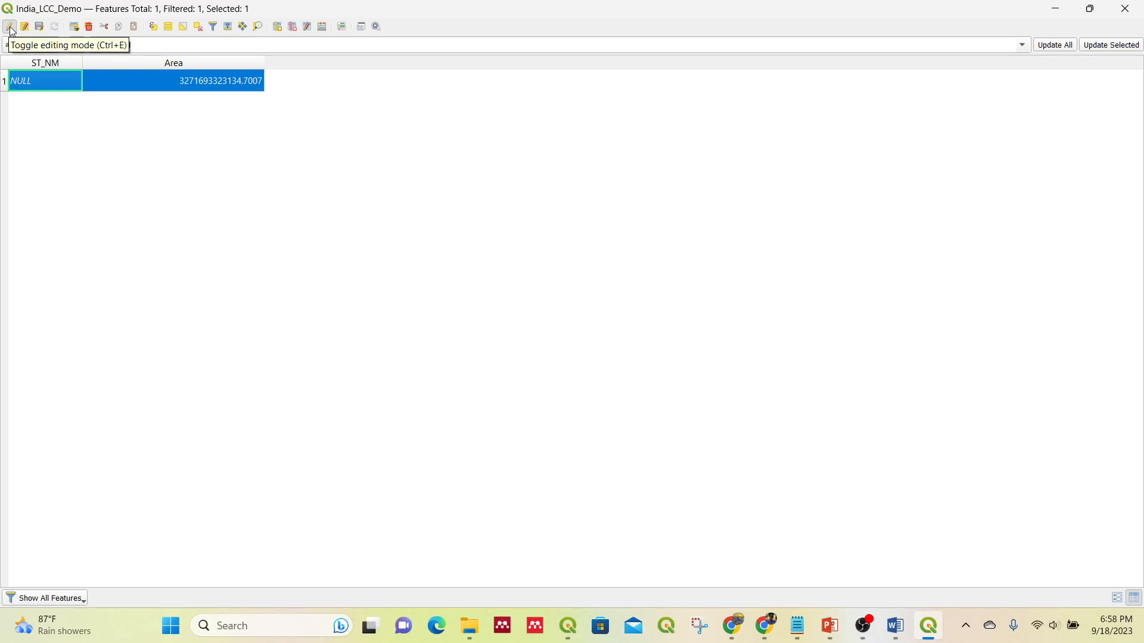
left_click(10, 28)
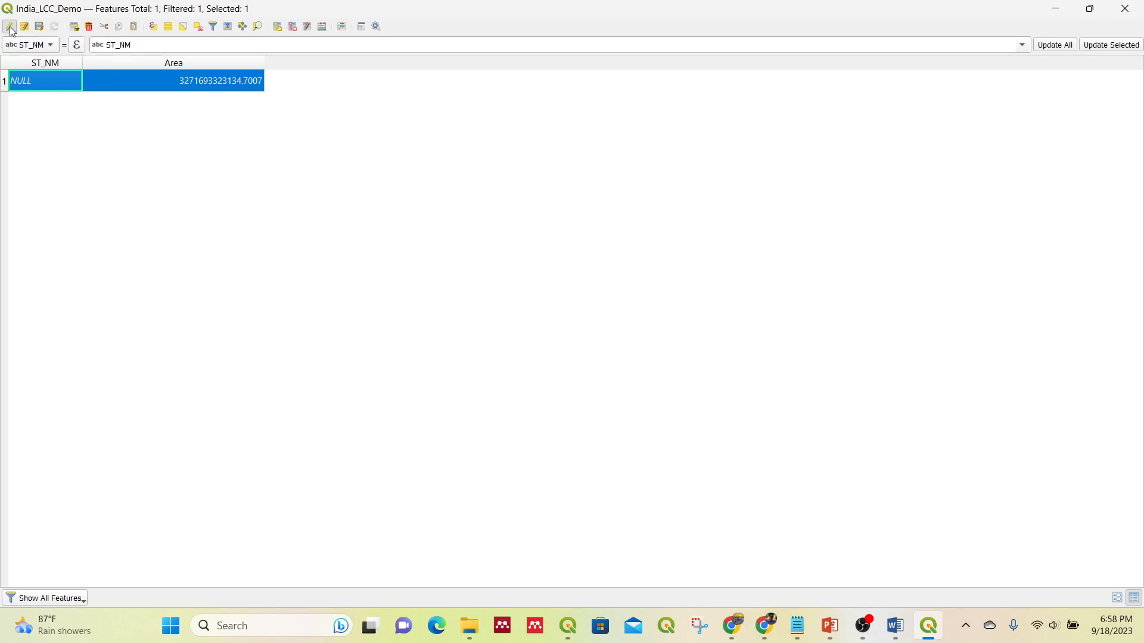
left_click(579, 320)
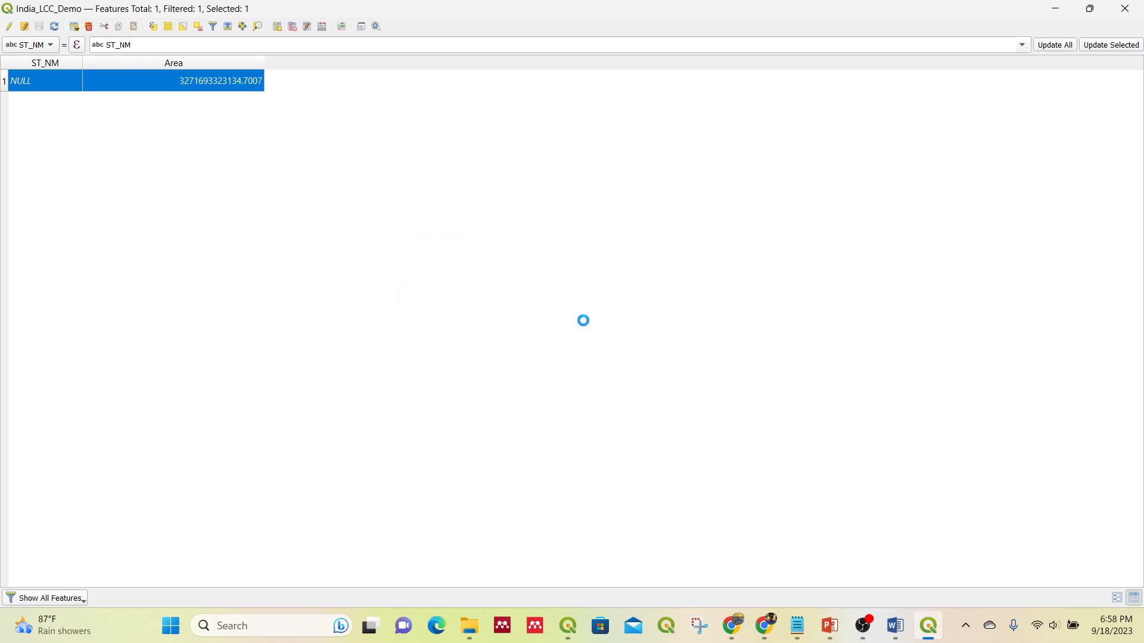
left_click(1125, 8)
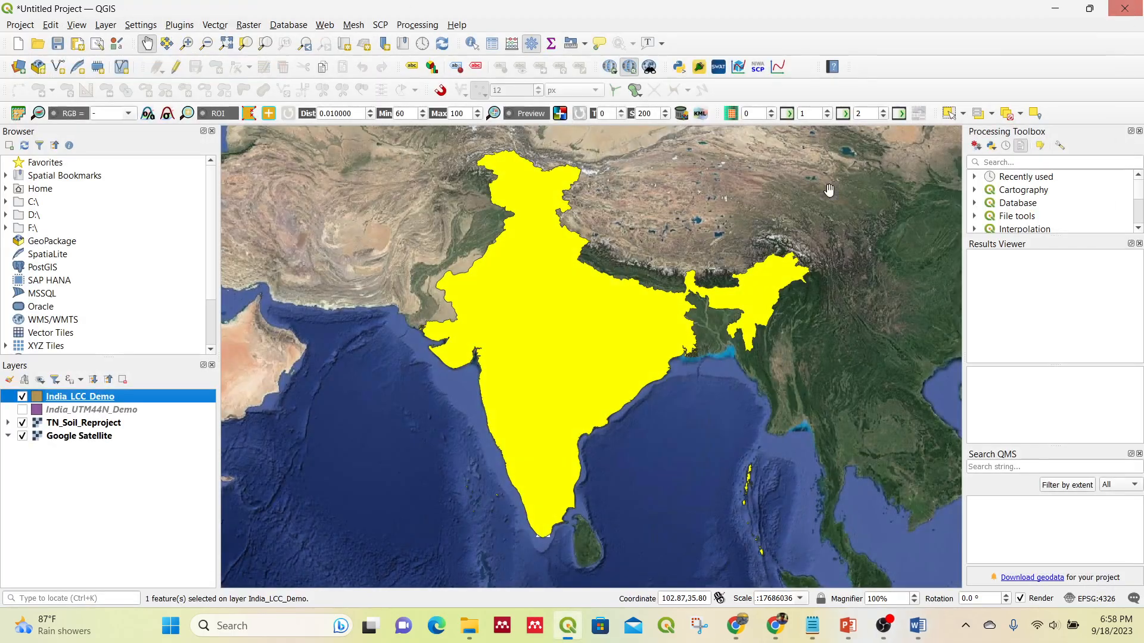
Open the attribute table of the India_UTM44N_Demo layer and enable editing
left_click(115, 411)
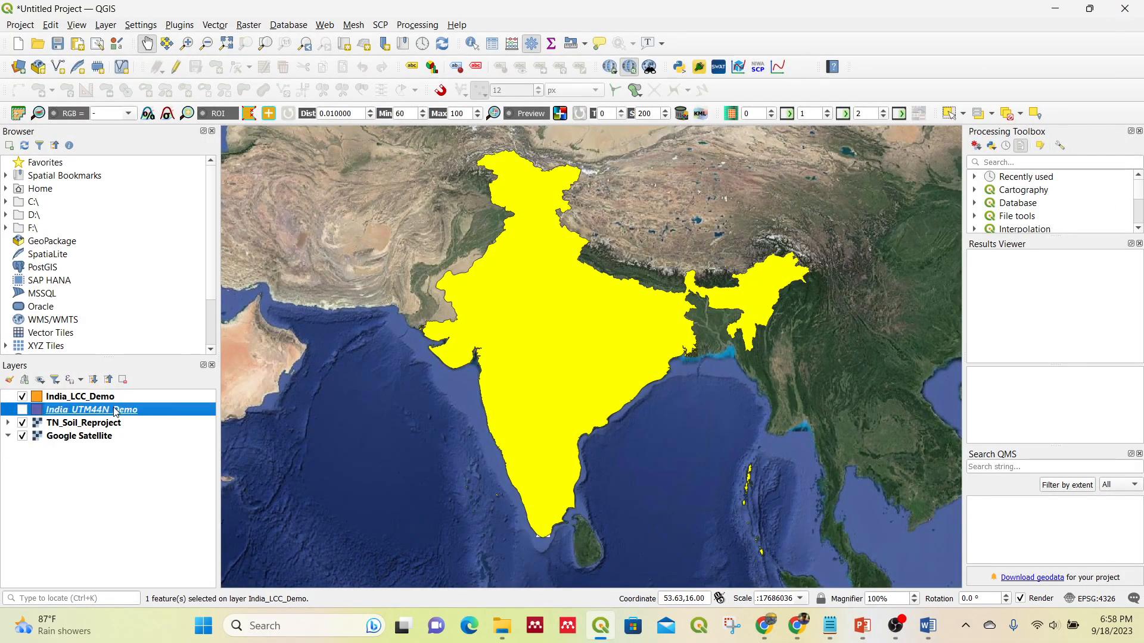
right_click(74, 411)
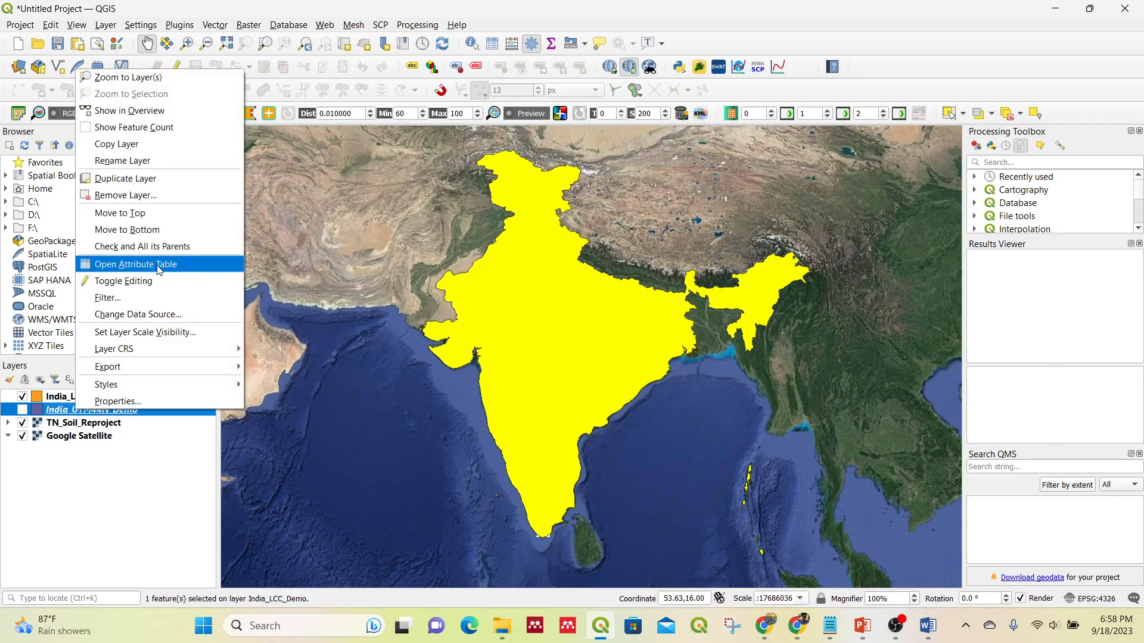
left_click(161, 262)
left_click(10, 27)
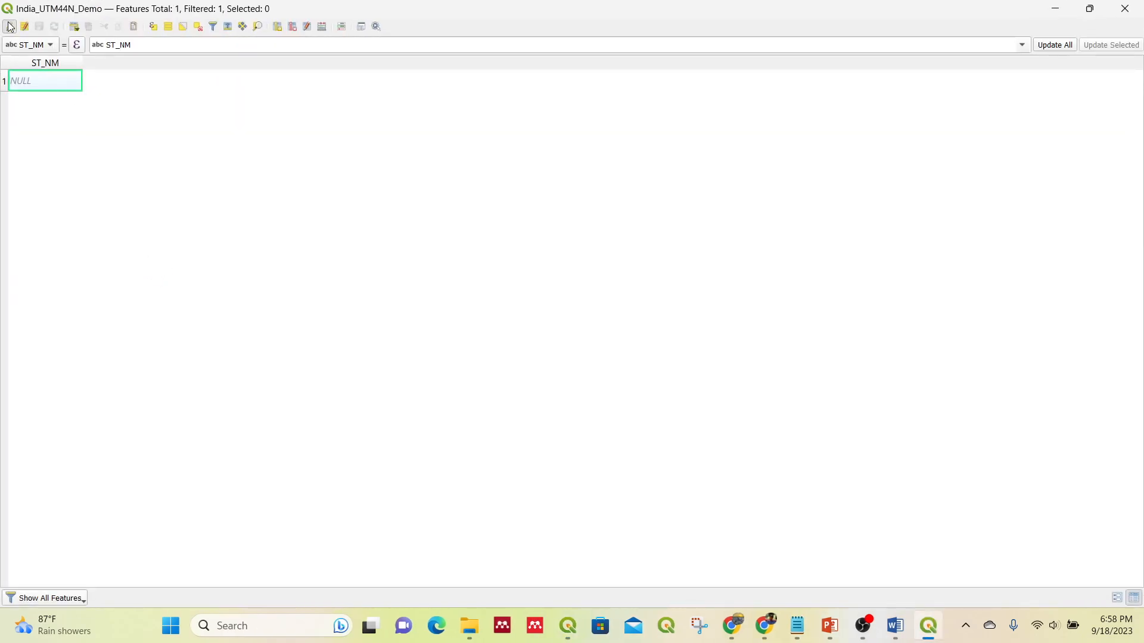
Add a decimal number (real) field named area with length 20 and precision 3
left_click(278, 26)
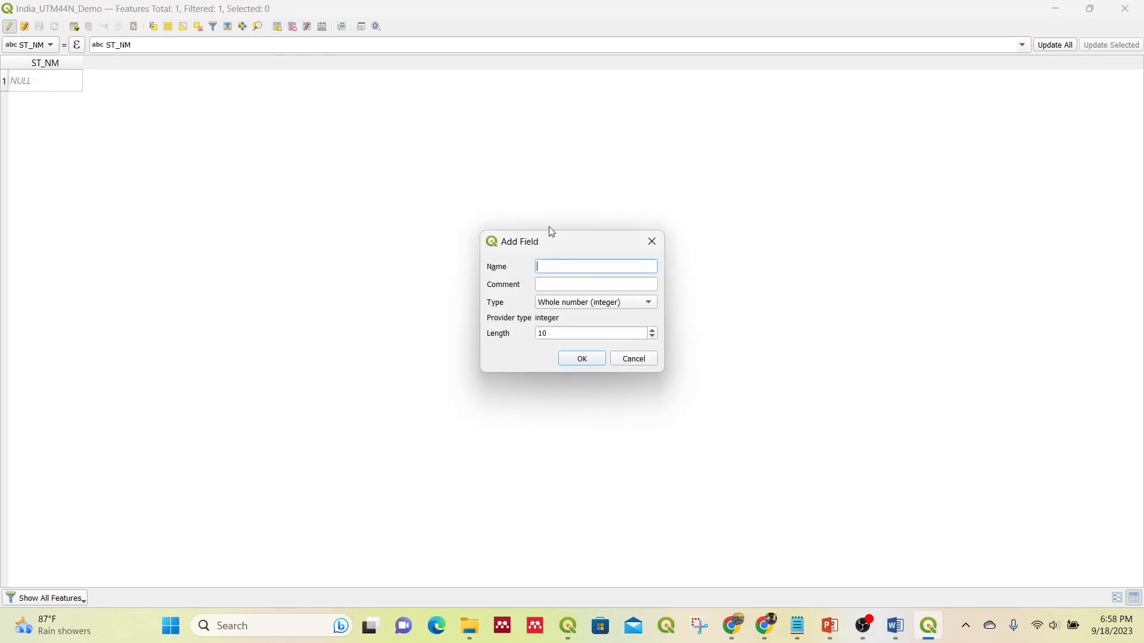
left_click(572, 303)
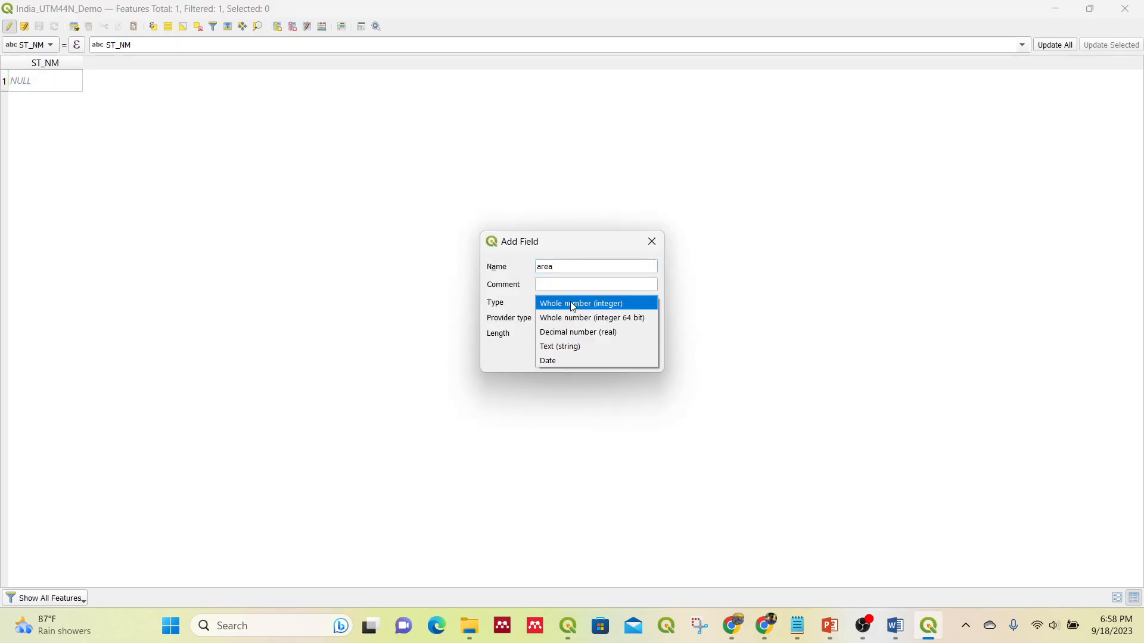
left_click(561, 332)
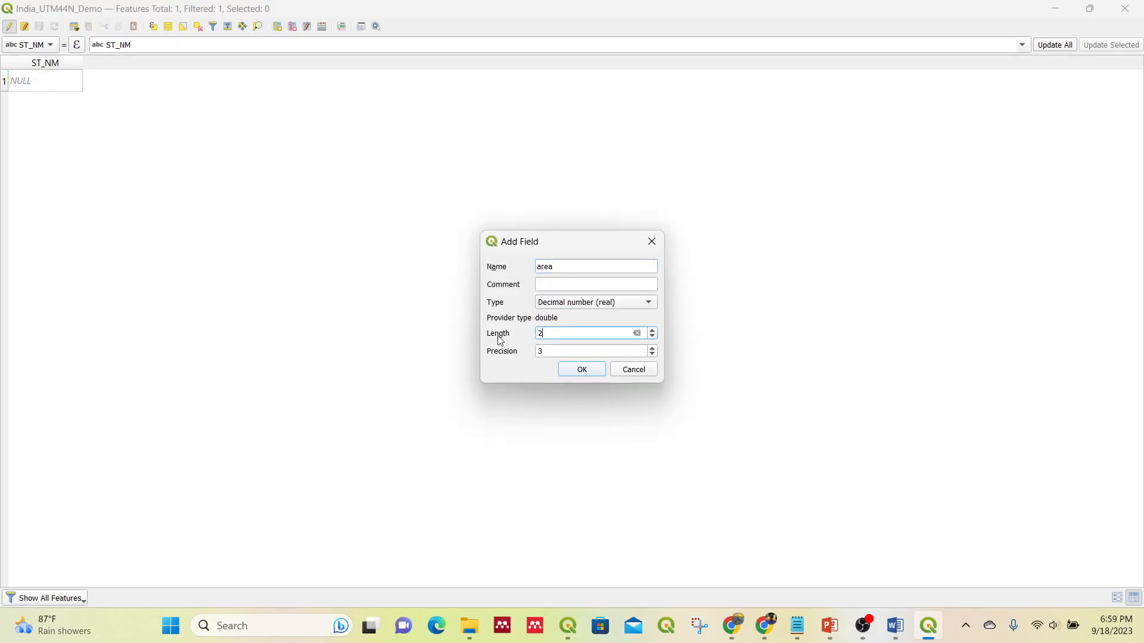
left_click(582, 369)
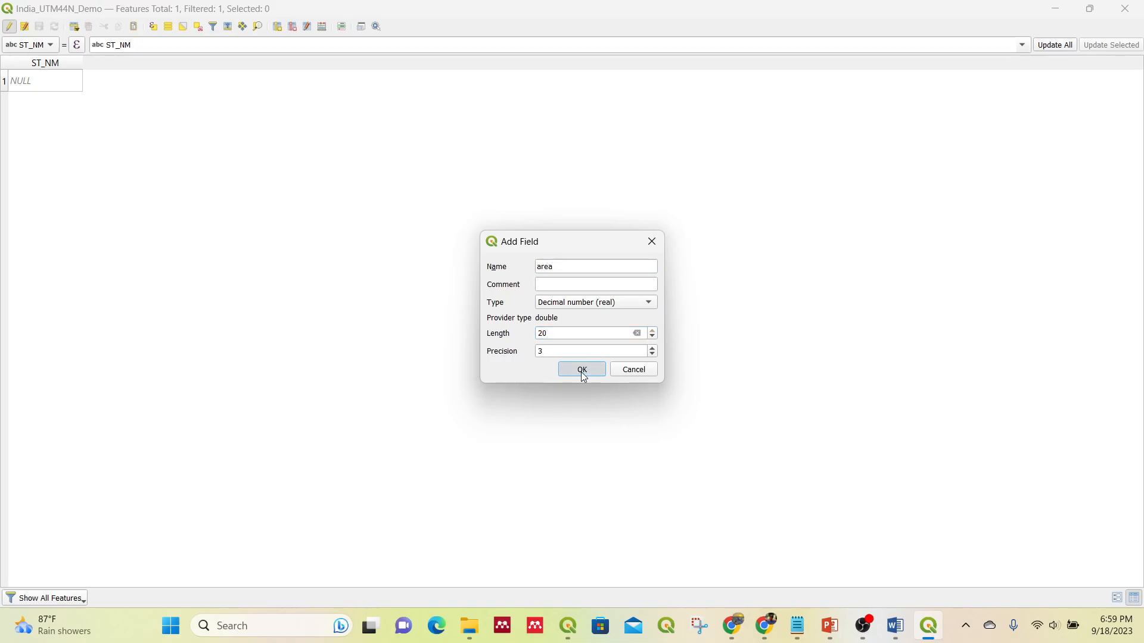
Fill the existing area field using the $area expression in the Field Calculator and widen the area column to fit its value
left_click(321, 26)
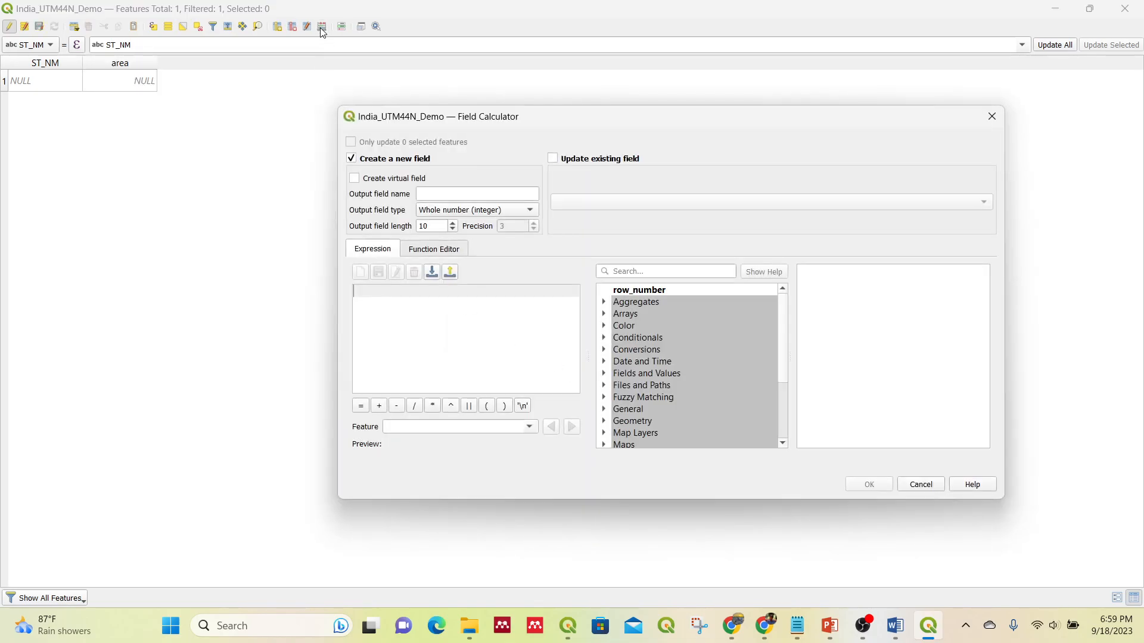
left_click(577, 165)
left_click(578, 202)
left_click(584, 225)
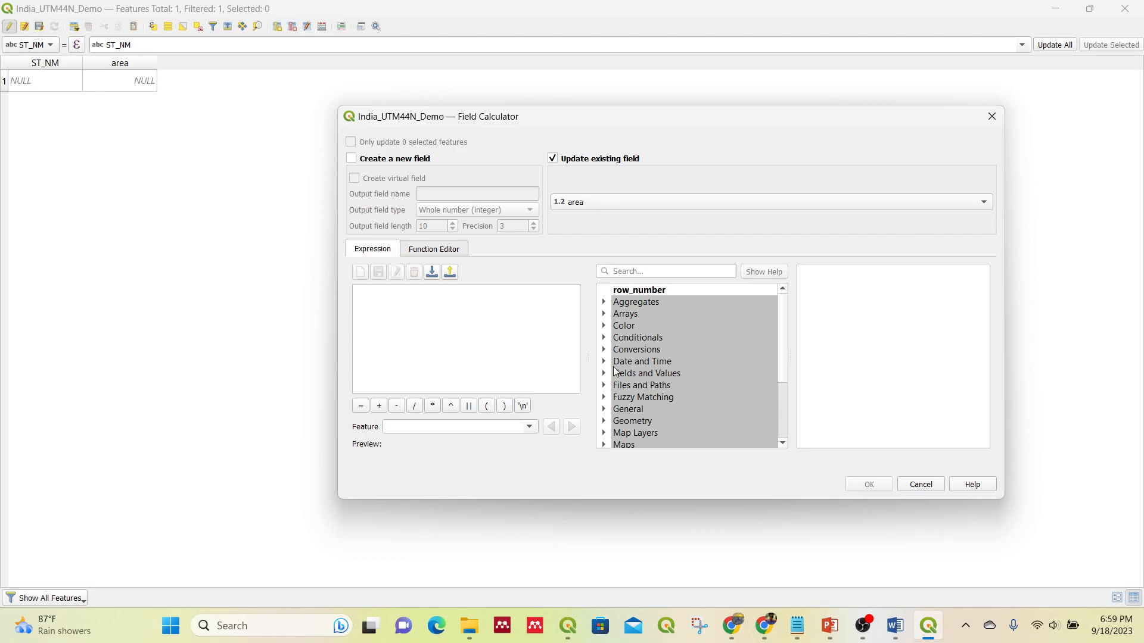
scroll(617, 381, "down", 1)
double_click(622, 387)
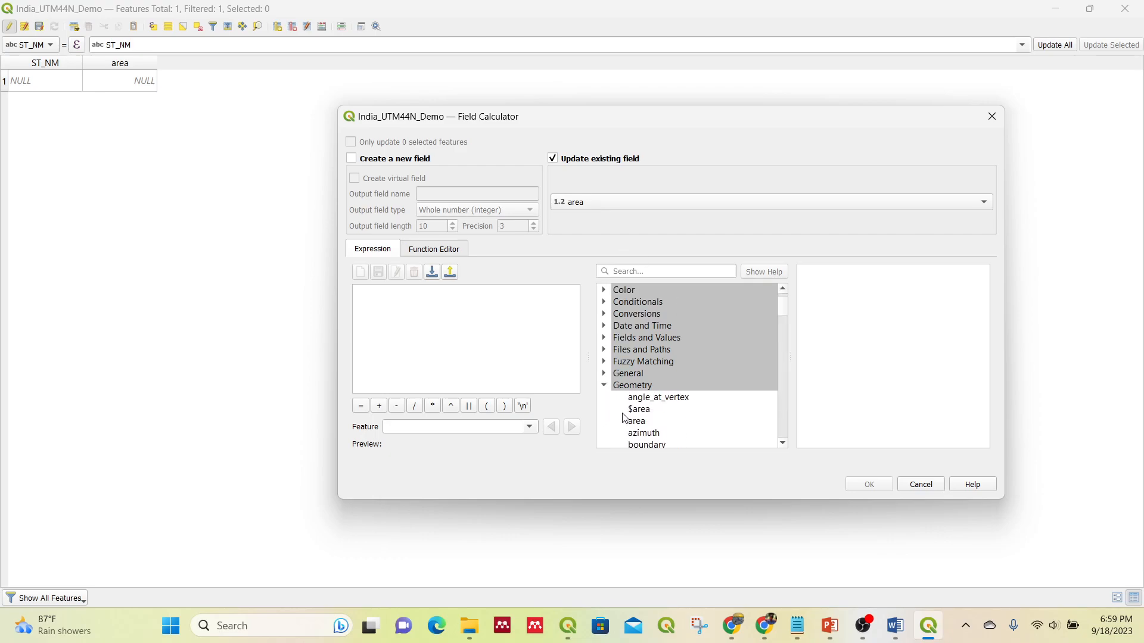
double_click(637, 410)
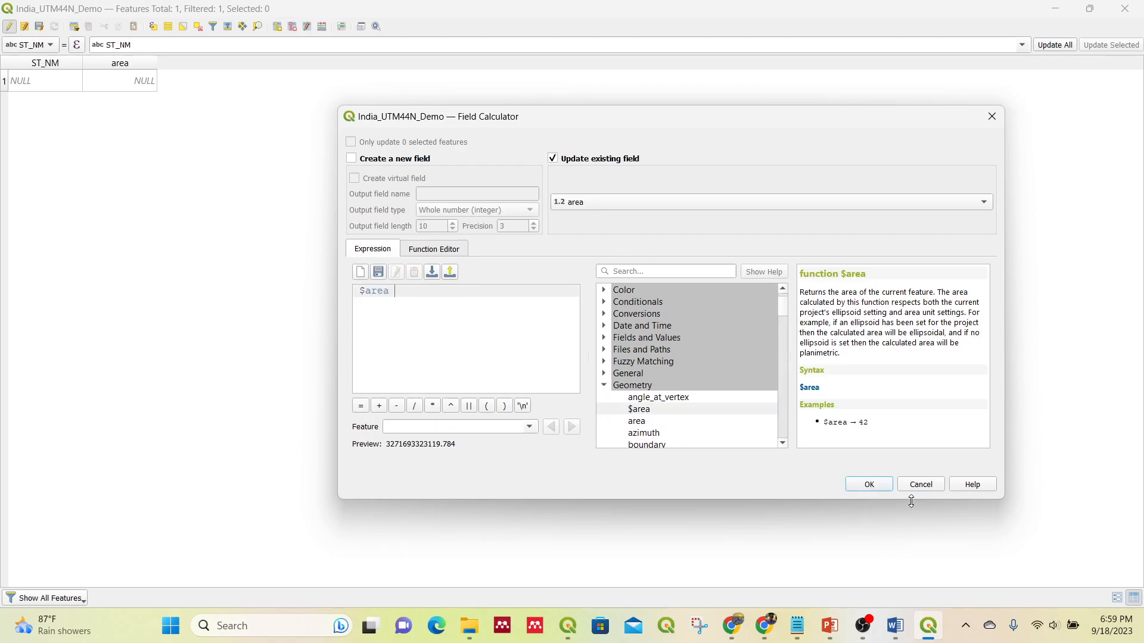
left_click(875, 490)
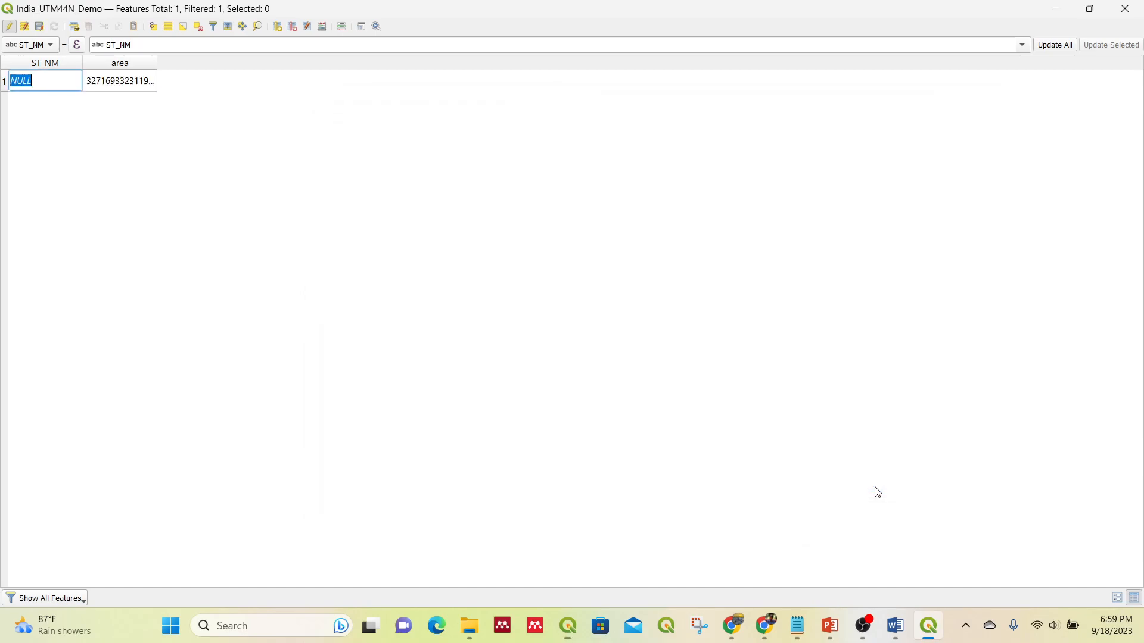
double_click(157, 63)
End editing of India_UTM44N_Demo with the changes saved, and select and copy the feature's row
left_click(9, 26)
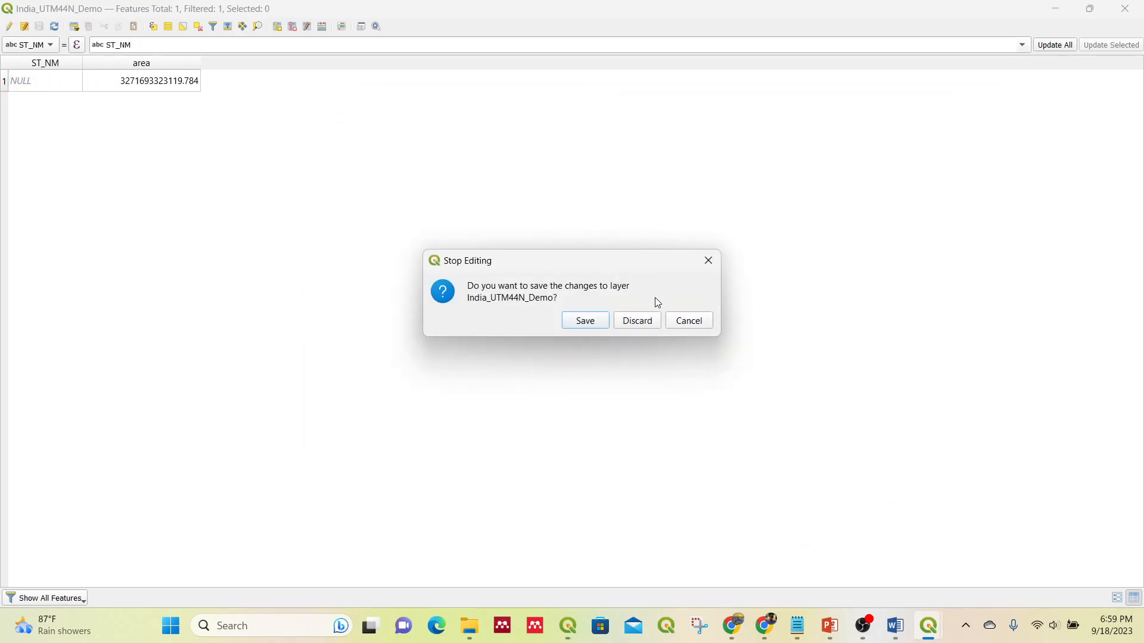
left_click(586, 322)
left_click(6, 63)
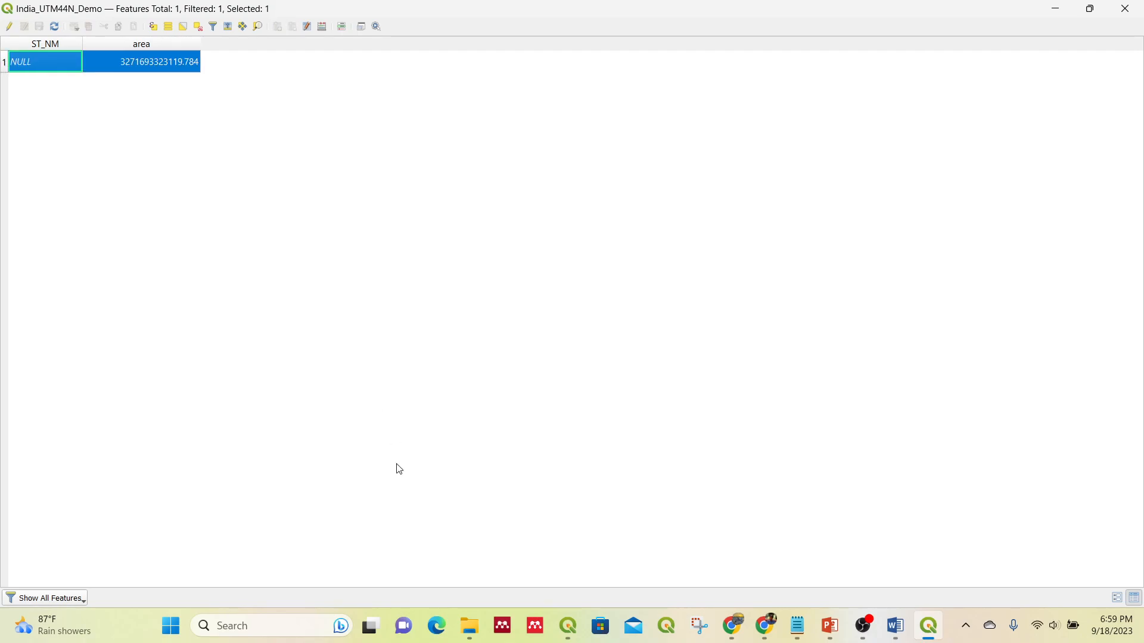
Switch to the Word document and start a new page below the SP2 line
left_click(295, 624)
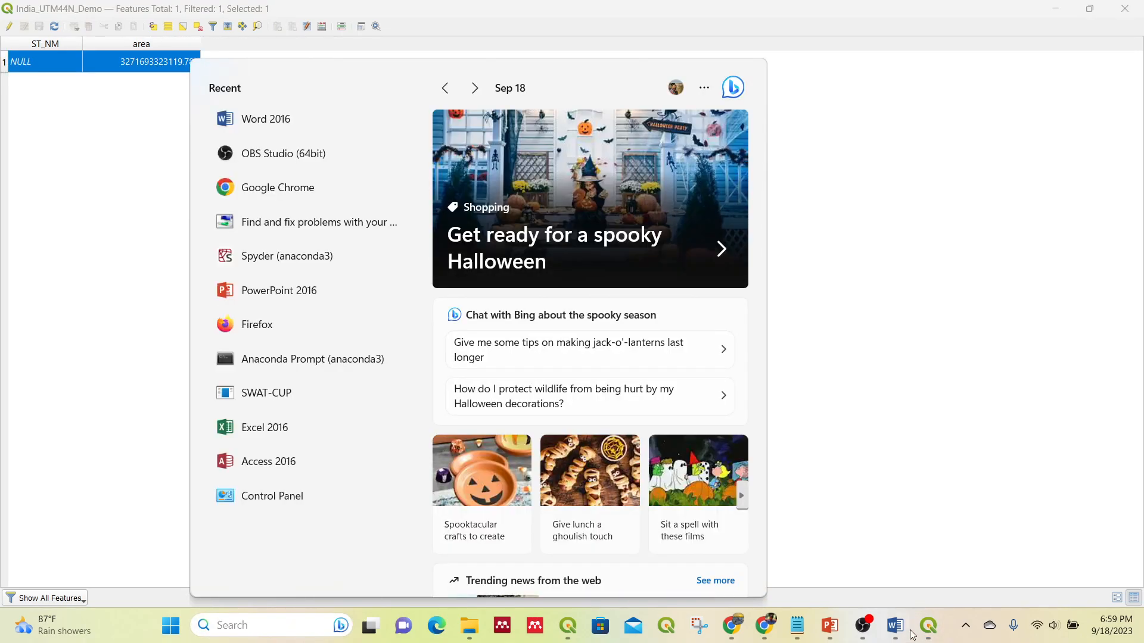
left_click(909, 633)
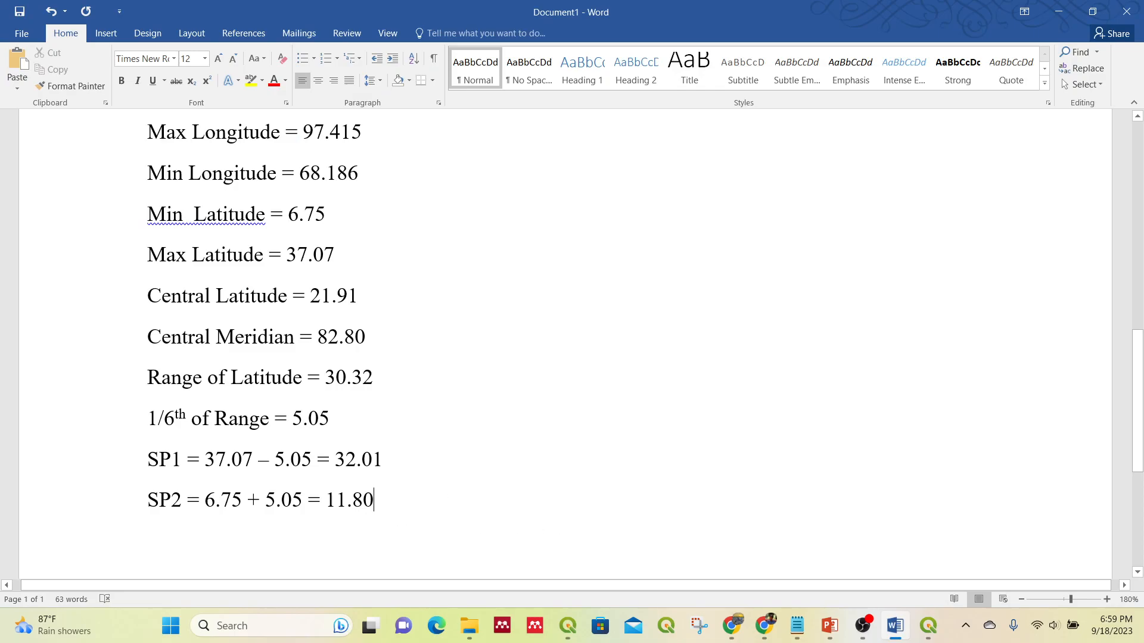
key("ctrl+Return")
key("Return")
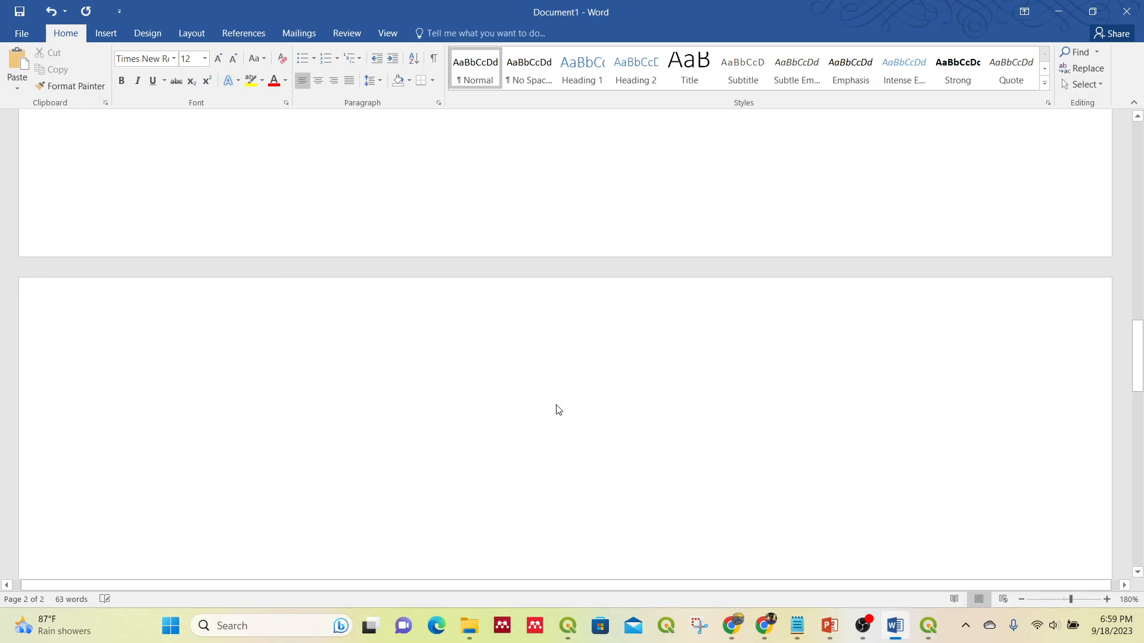
Try to paste the copied attribute row onto the new page, undo it, and try the alternative paste options
key("ctrl+v")
scroll(416, 416, "up", 5)
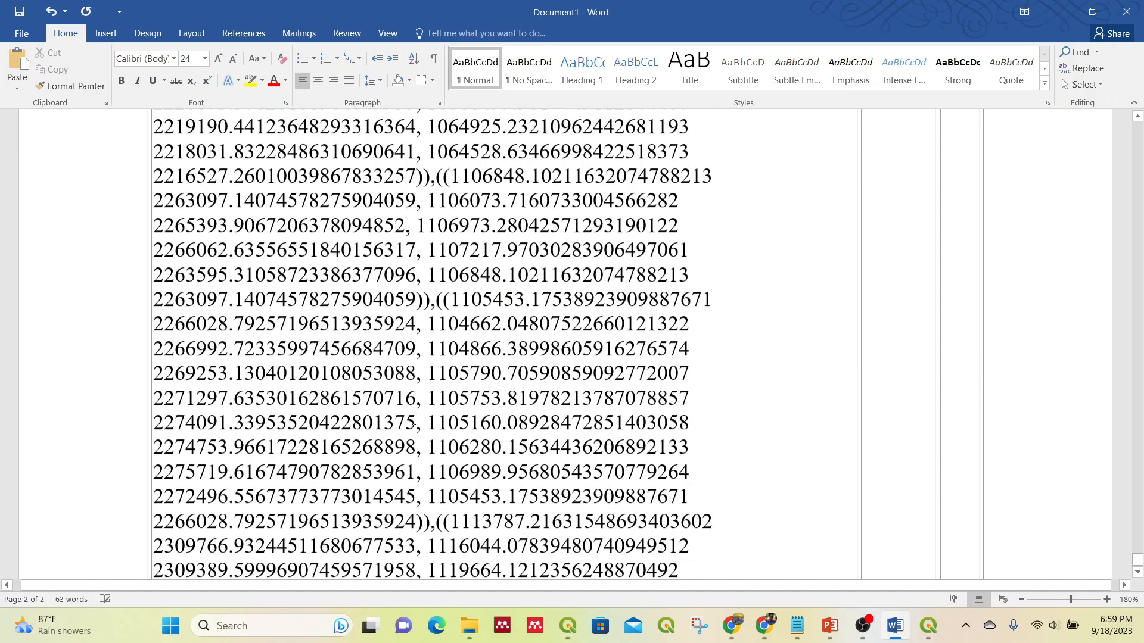
scroll(412, 420, "up", 5)
key("ctrl+z")
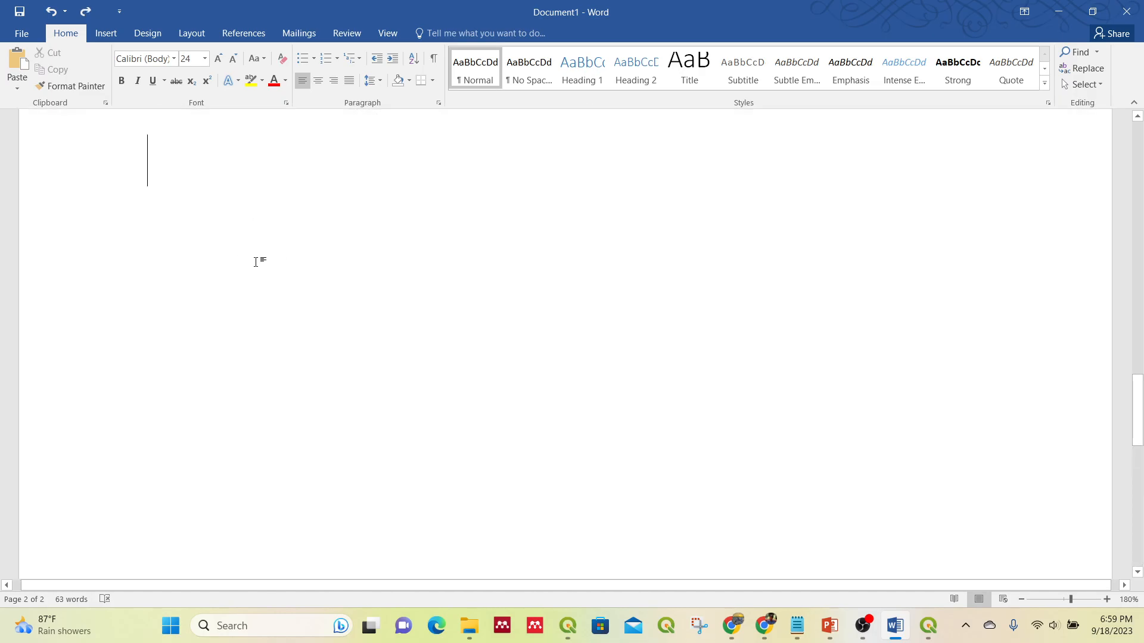
scroll(238, 241, "up", 3)
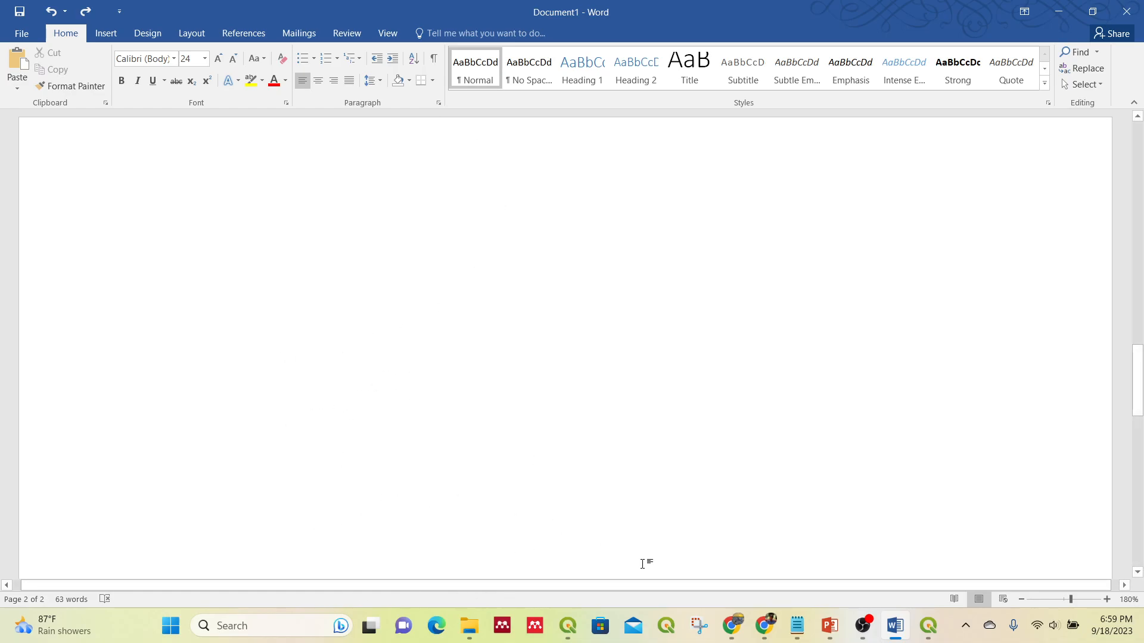
right_click(527, 528)
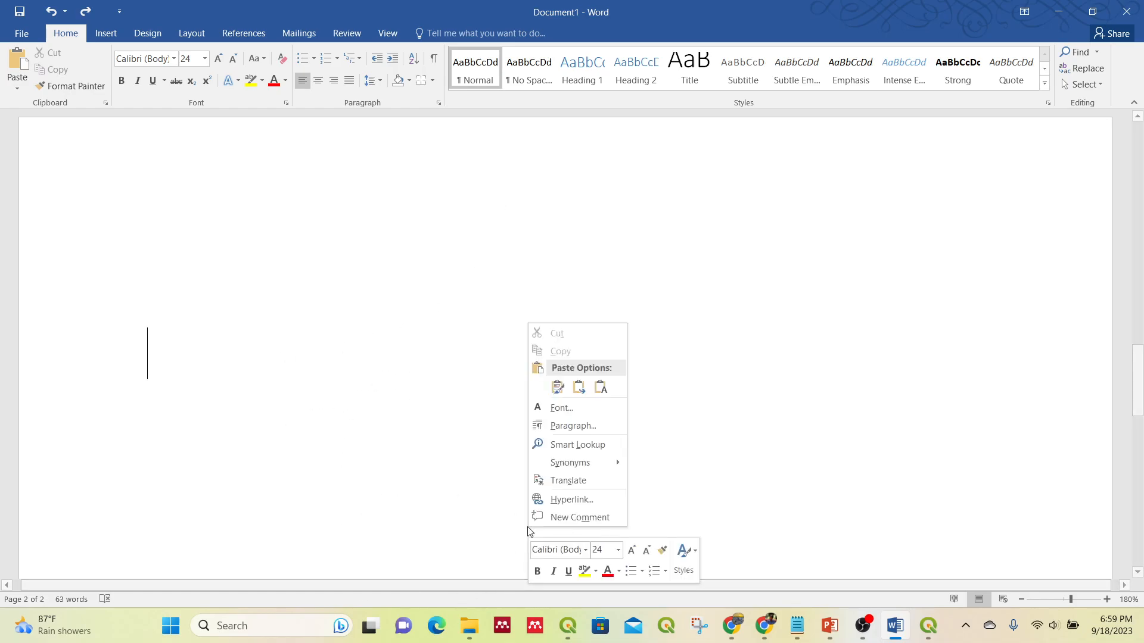
left_click(603, 386)
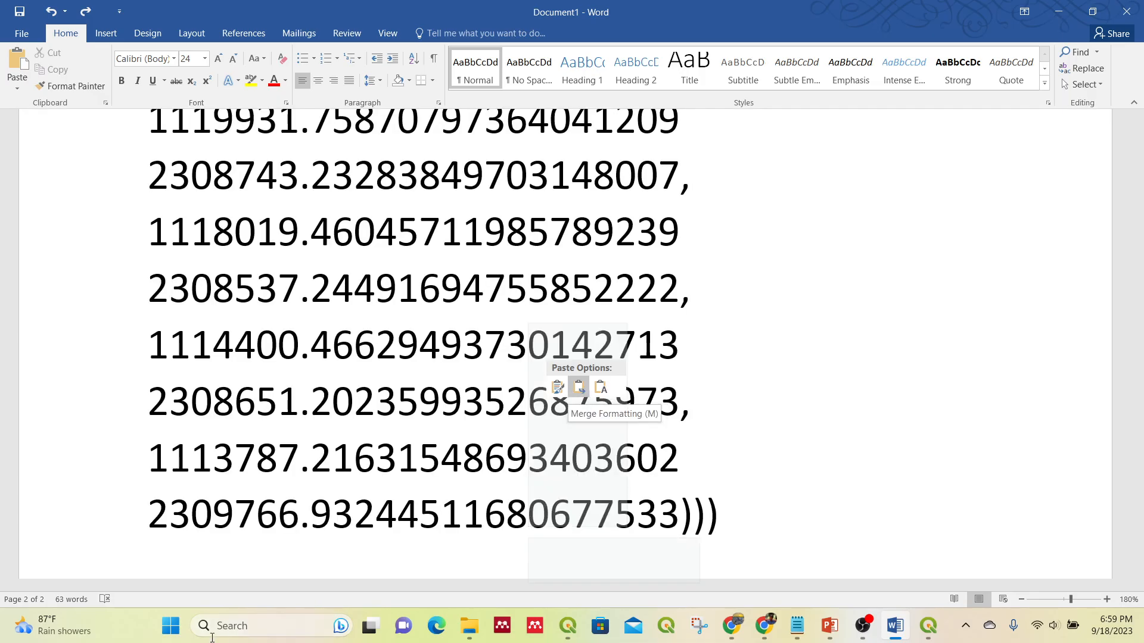
Open Excel 2016 and create a blank workbook
left_click(255, 624)
type("ex")
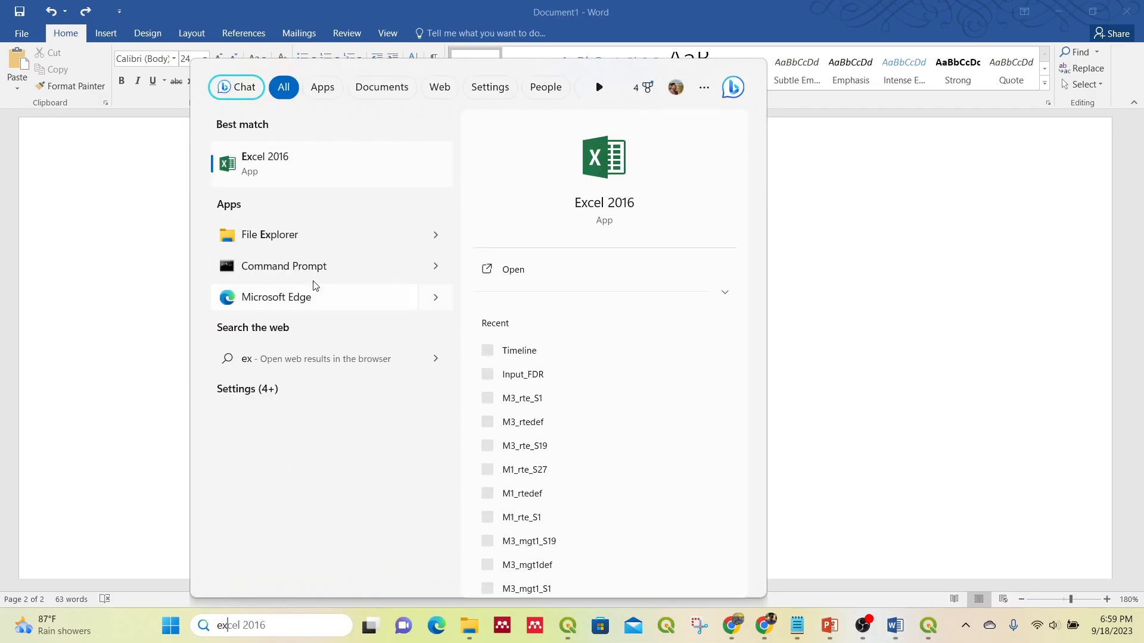
left_click(320, 169)
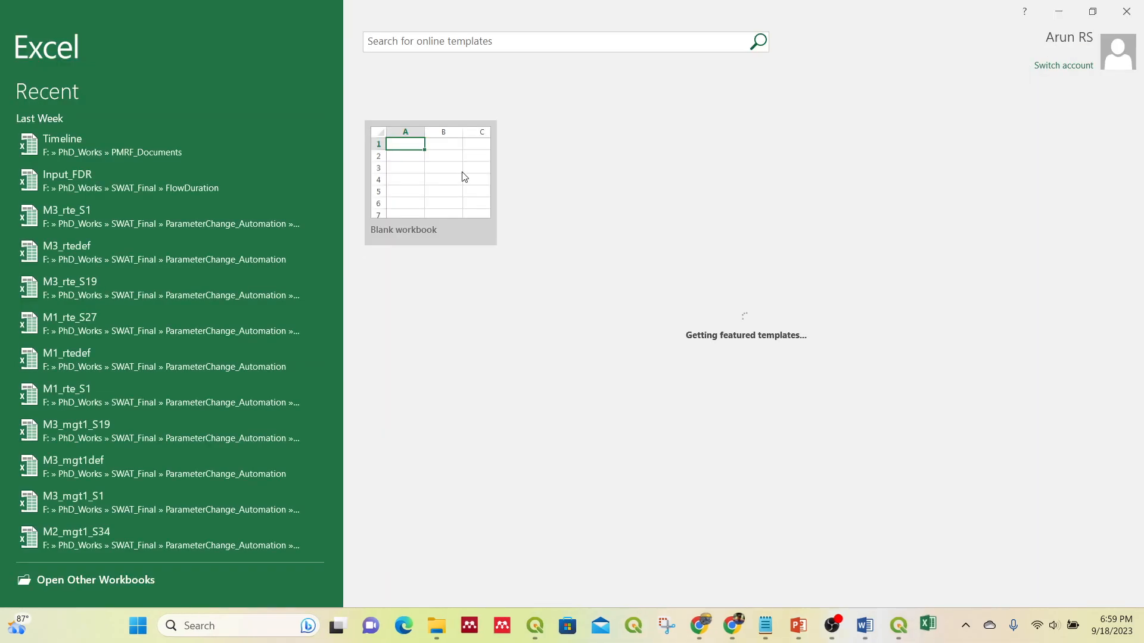
left_click(428, 161)
Paste the copied attribute data at cell A1 and try deleting the wkt_geom column
right_click(52, 162)
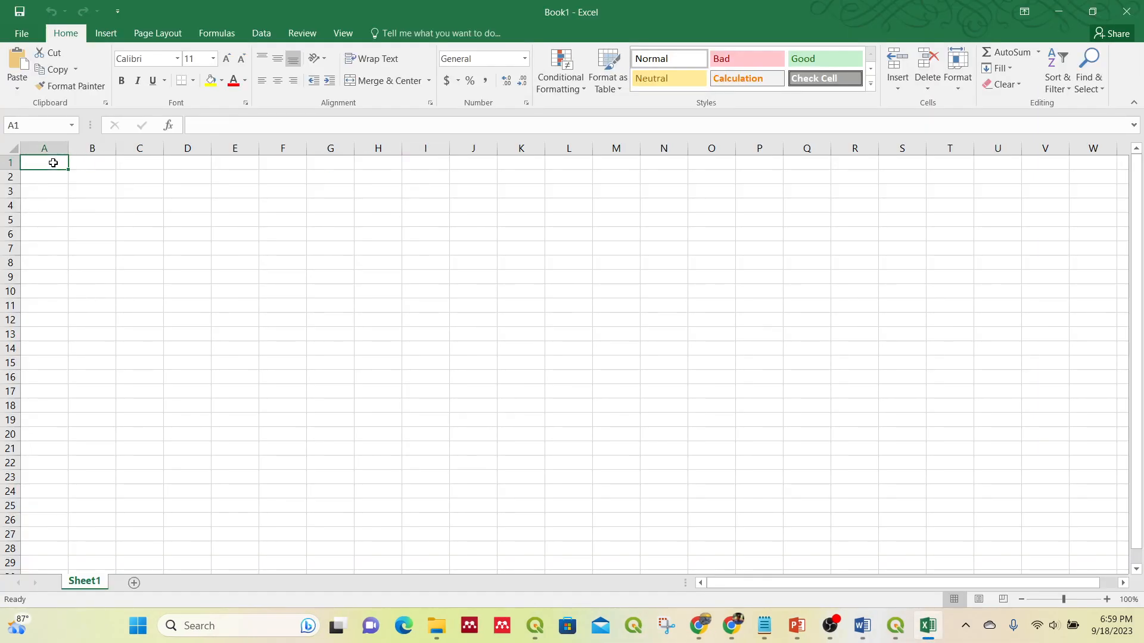
left_click(103, 227)
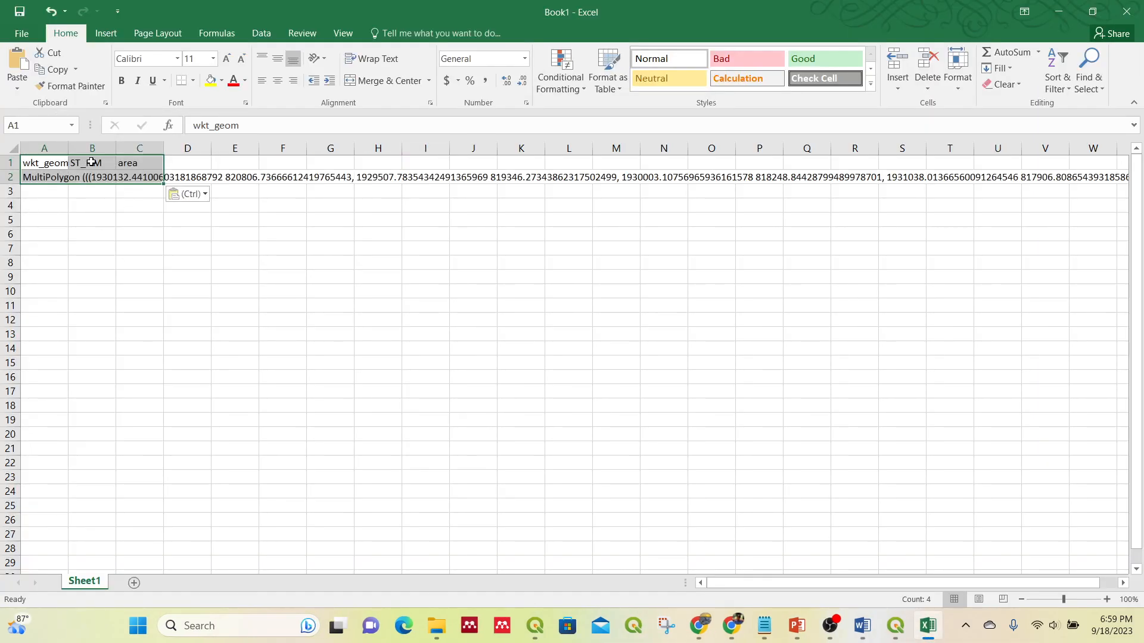
right_click(52, 148)
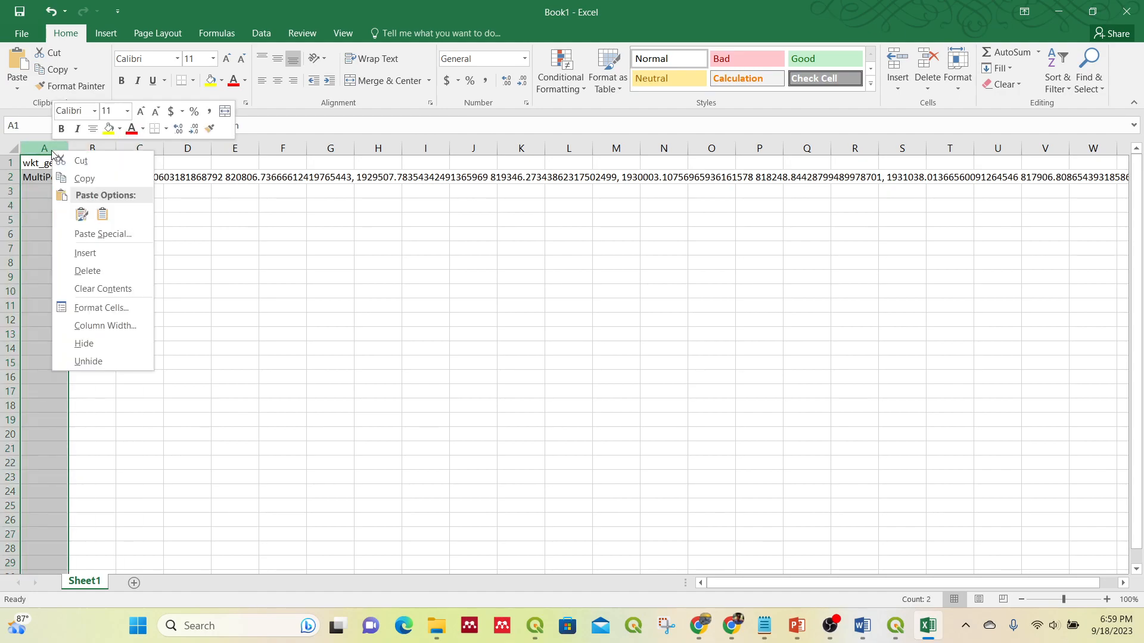
left_click(78, 271)
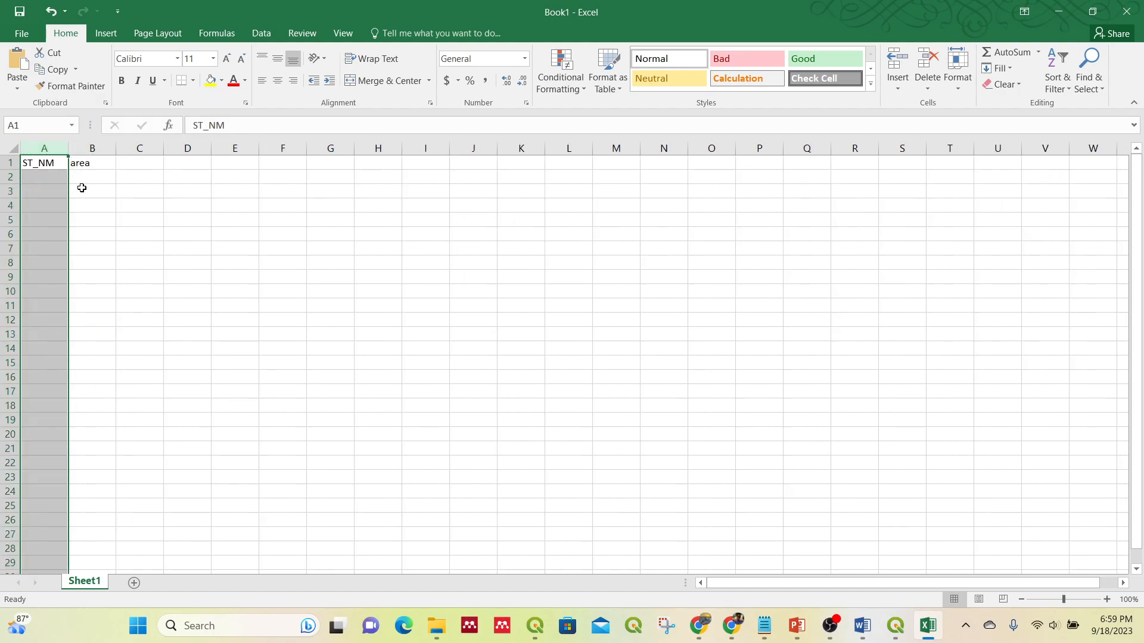
key("ctrl+z")
Clear the pasted attribute data from columns A to C
left_click(51, 178)
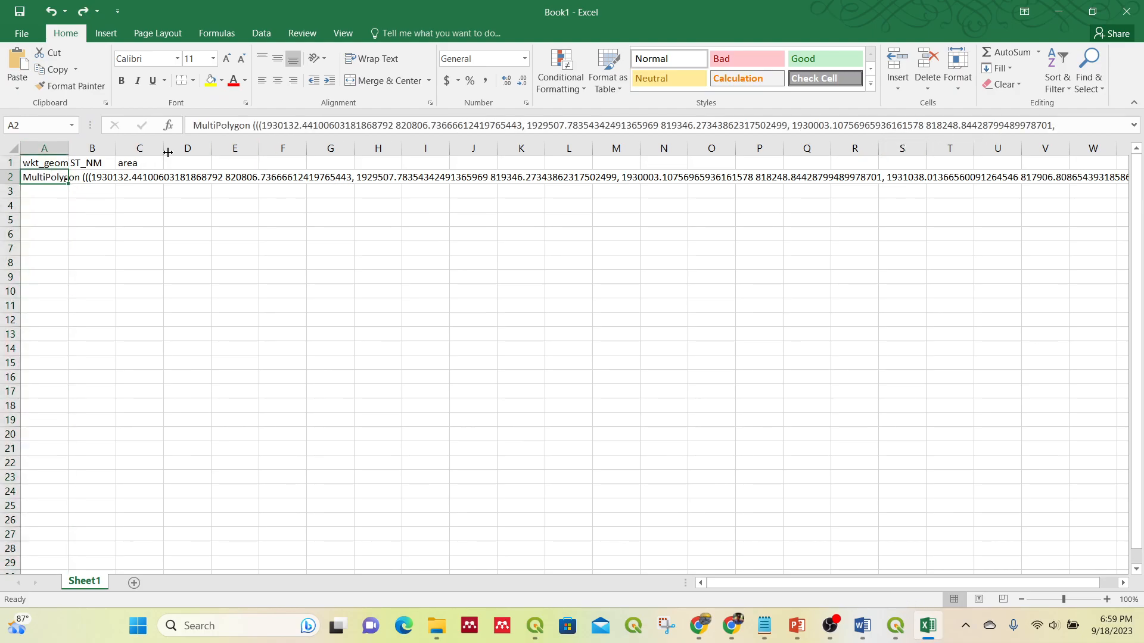
left_click_drag(55, 149, 139, 149)
key("Delete")
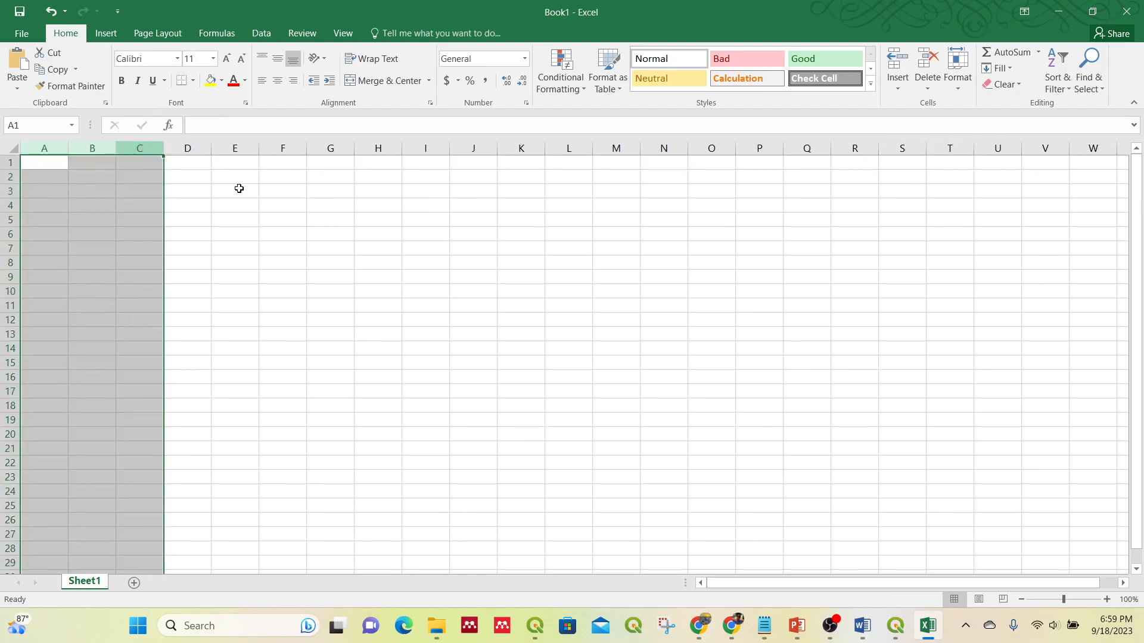
Copy the feature's row again from the India_UTM44N_Demo attribute table in QGIS and paste it at cell A1 in Excel
left_click(895, 626)
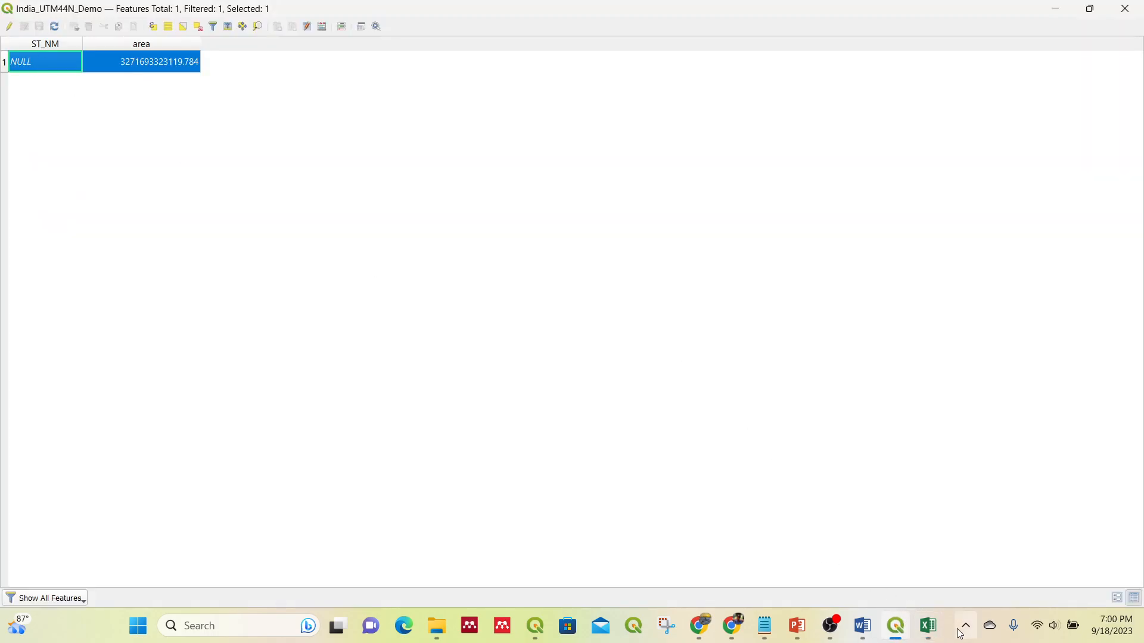
left_click(928, 626)
left_click(31, 162)
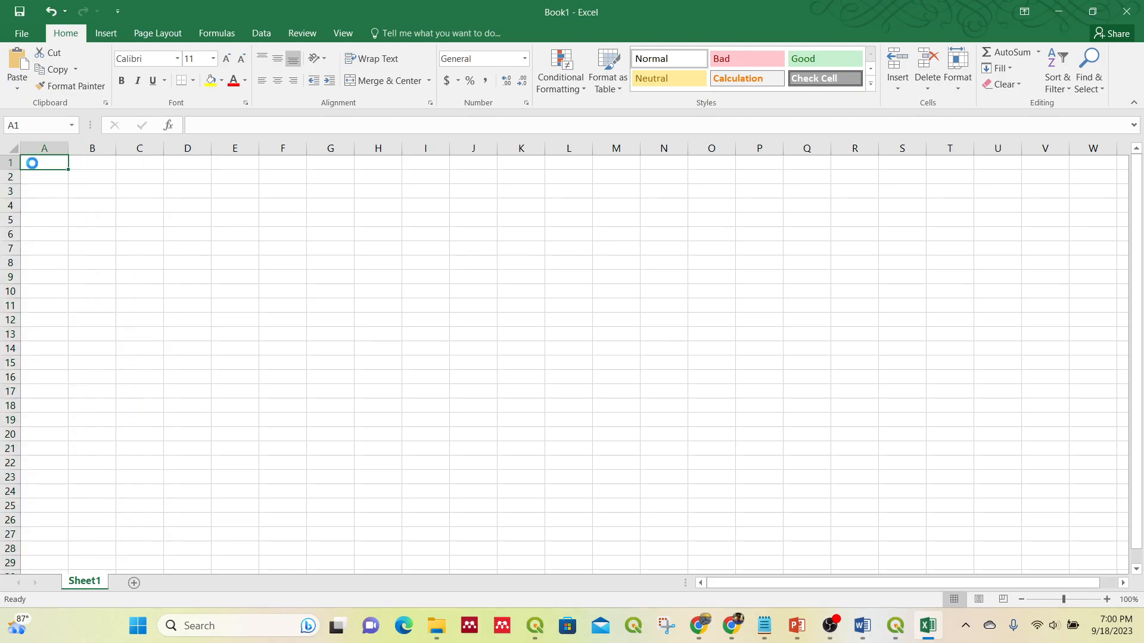
key("ctrl+v")
scroll(129, 233, "down", 2)
scroll(149, 333, "up", 3)
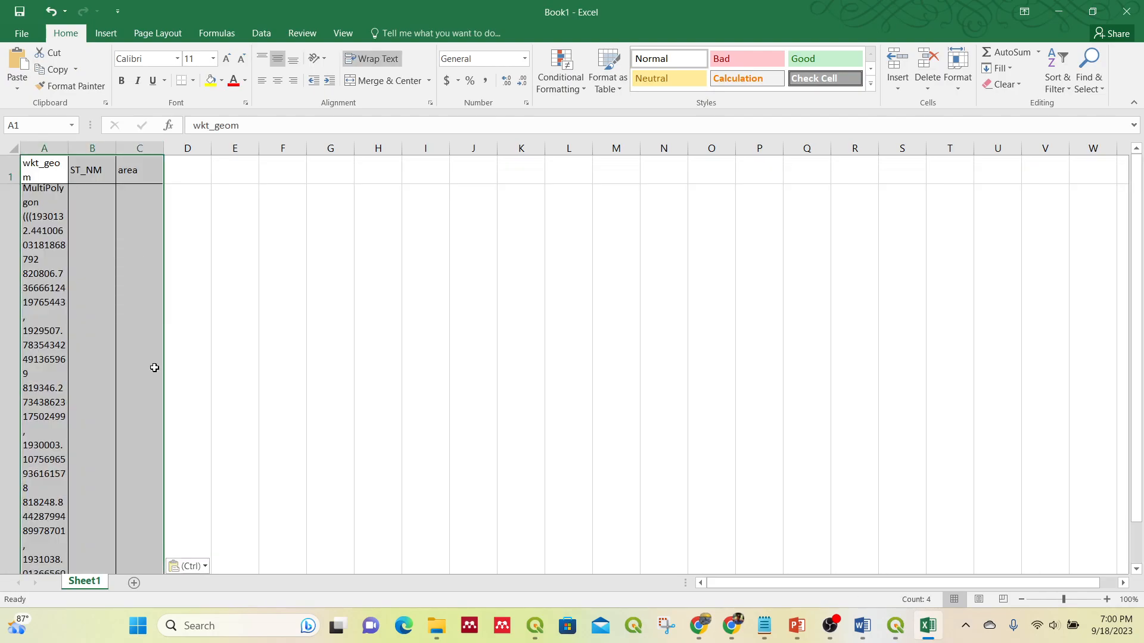
Delete the header row and the geometry column from the pasted India_UTM44N_Demo attribute data
left_click(135, 362)
scroll(137, 364, "down", 3)
scroll(136, 364, "up", 2)
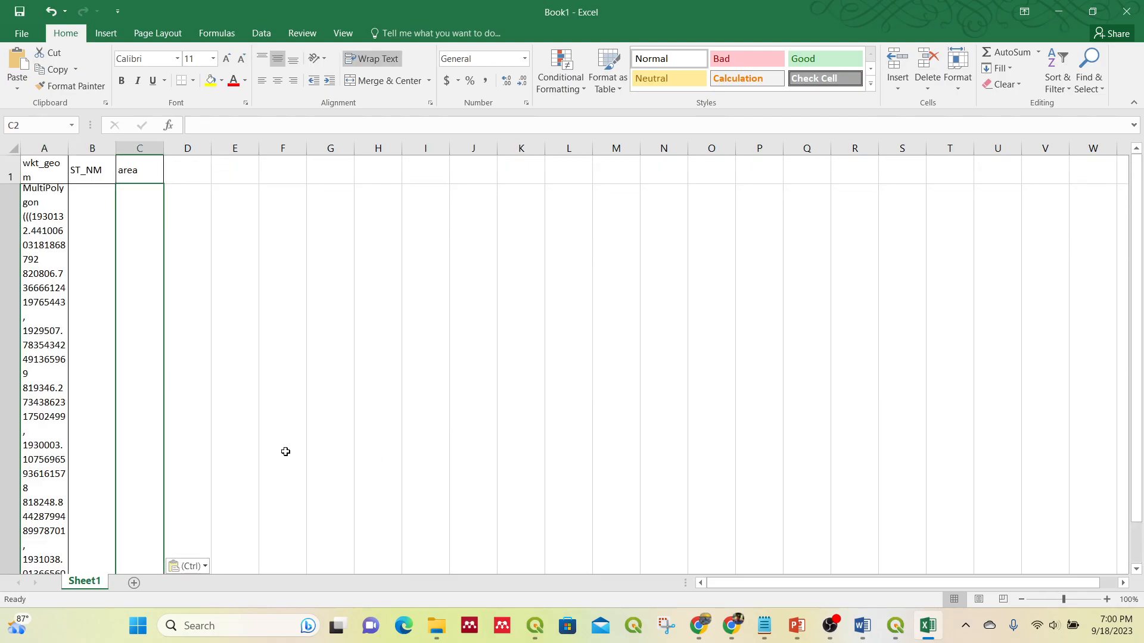
scroll(286, 451, "down", 2)
scroll(212, 444, "up", 2)
left_click(7, 163)
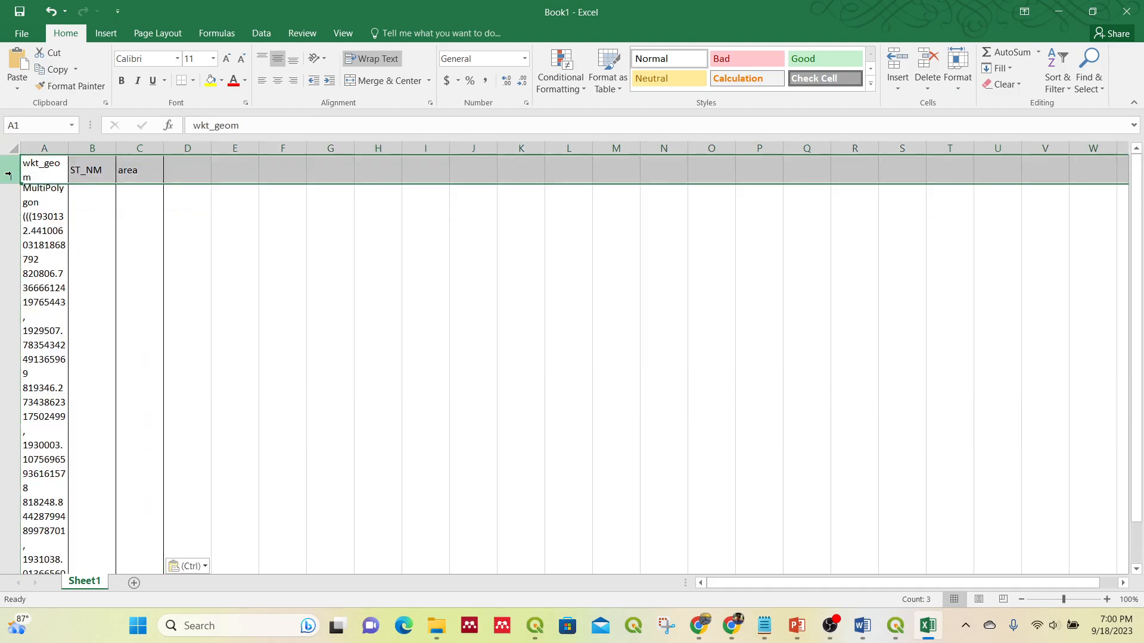
right_click(11, 173)
left_click(48, 294)
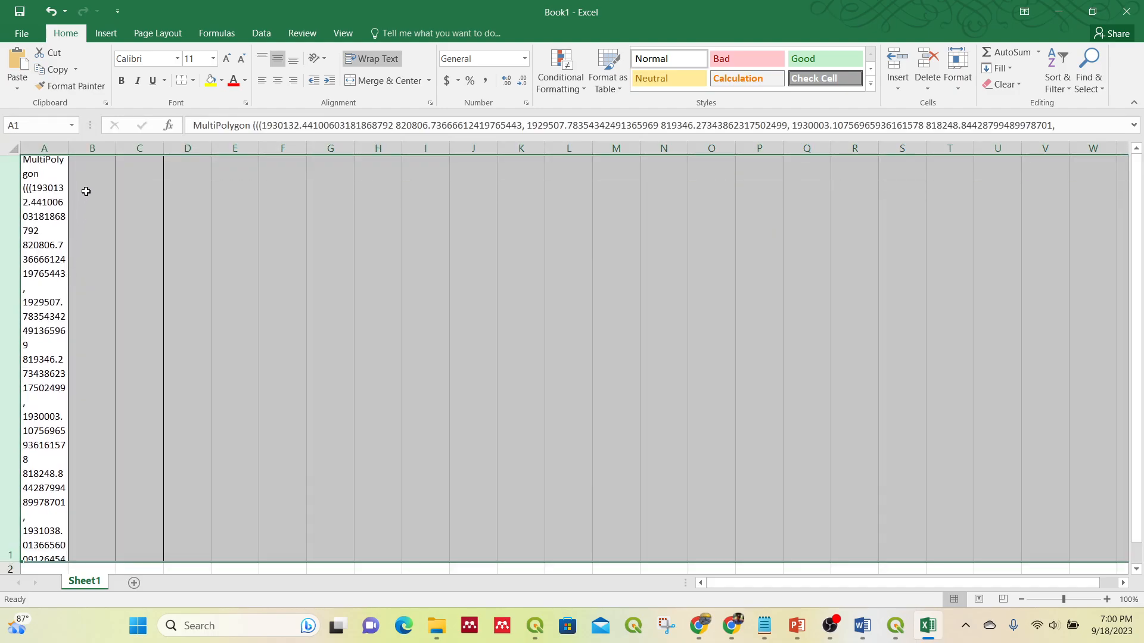
right_click(45, 149)
left_click(83, 269)
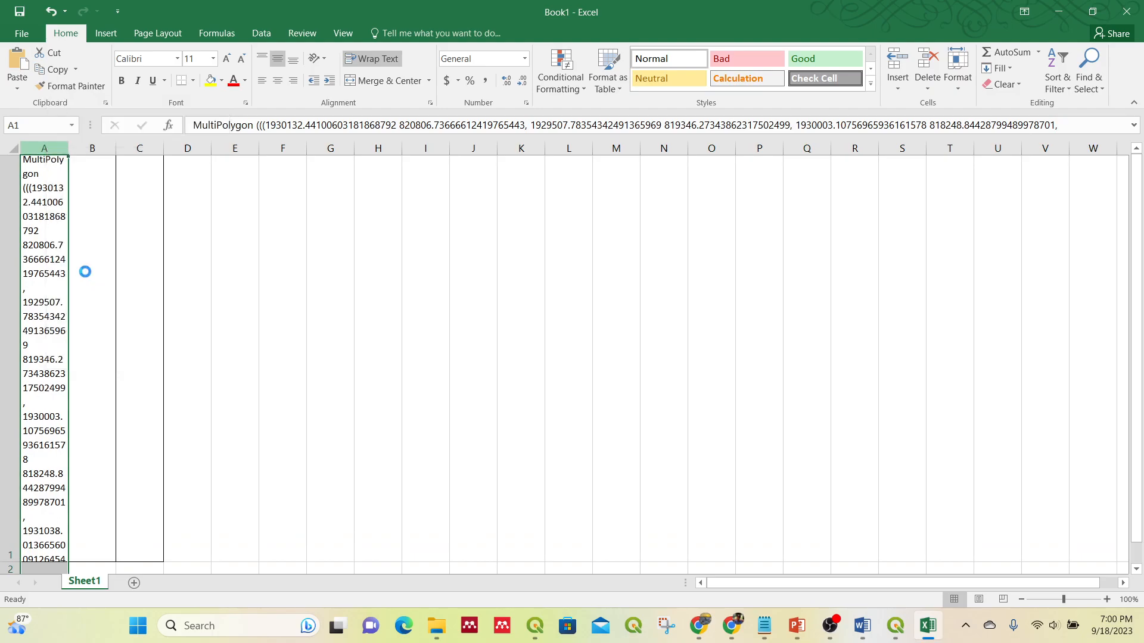
Return to the India_UTM44N_Demo attribute table in QGIS, try pasting its row at cell B1 in Excel, and undo the paste
left_click(926, 623)
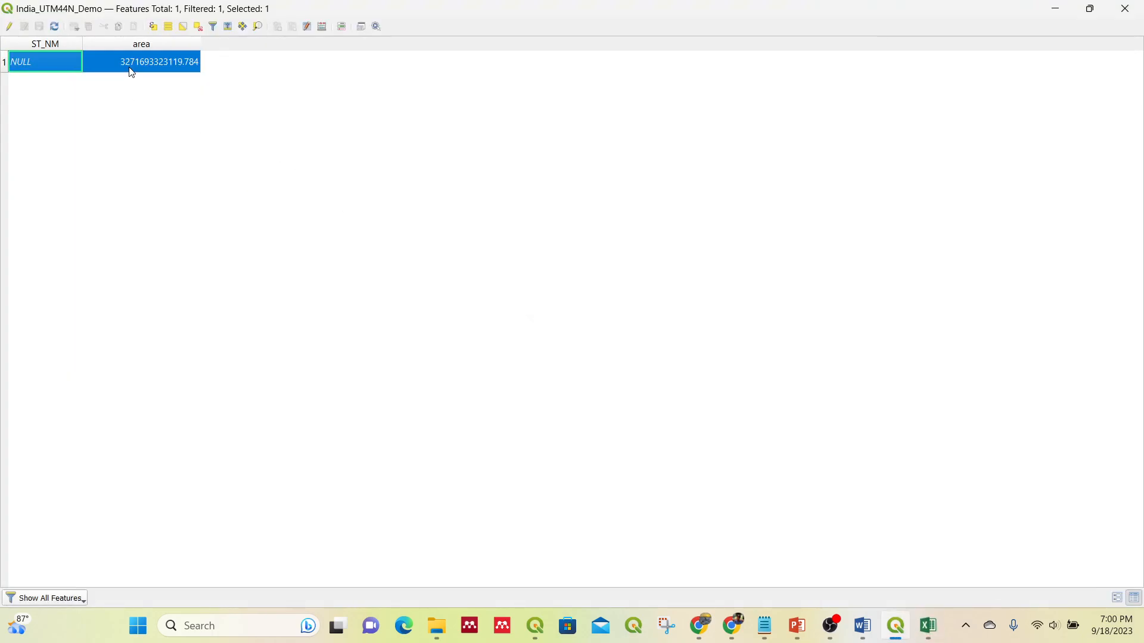
left_click(160, 70)
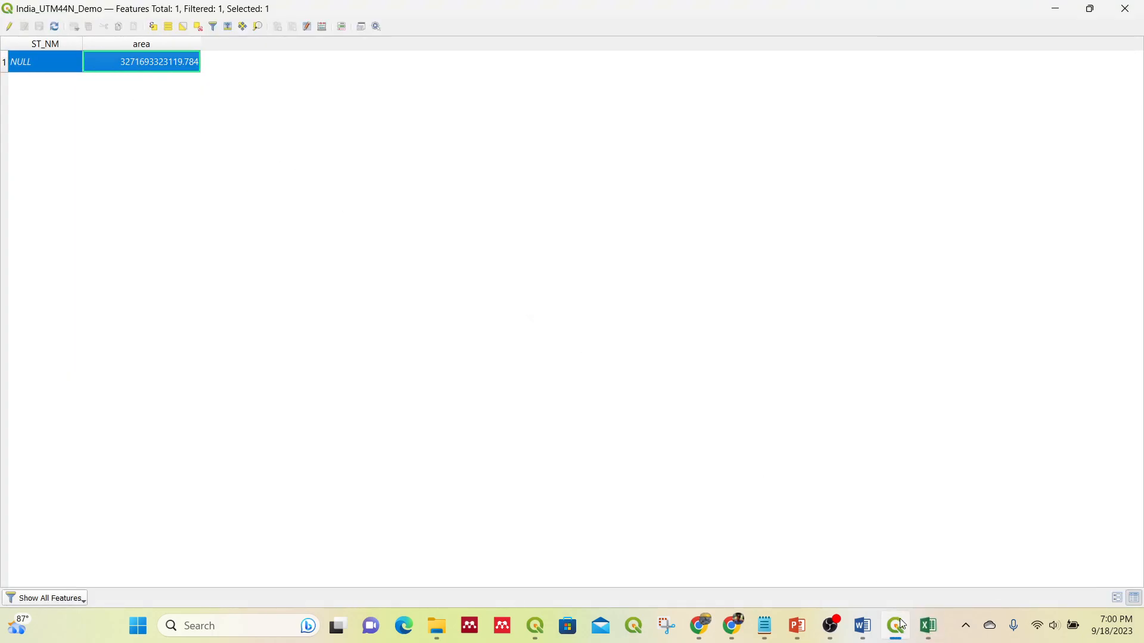
left_click(928, 628)
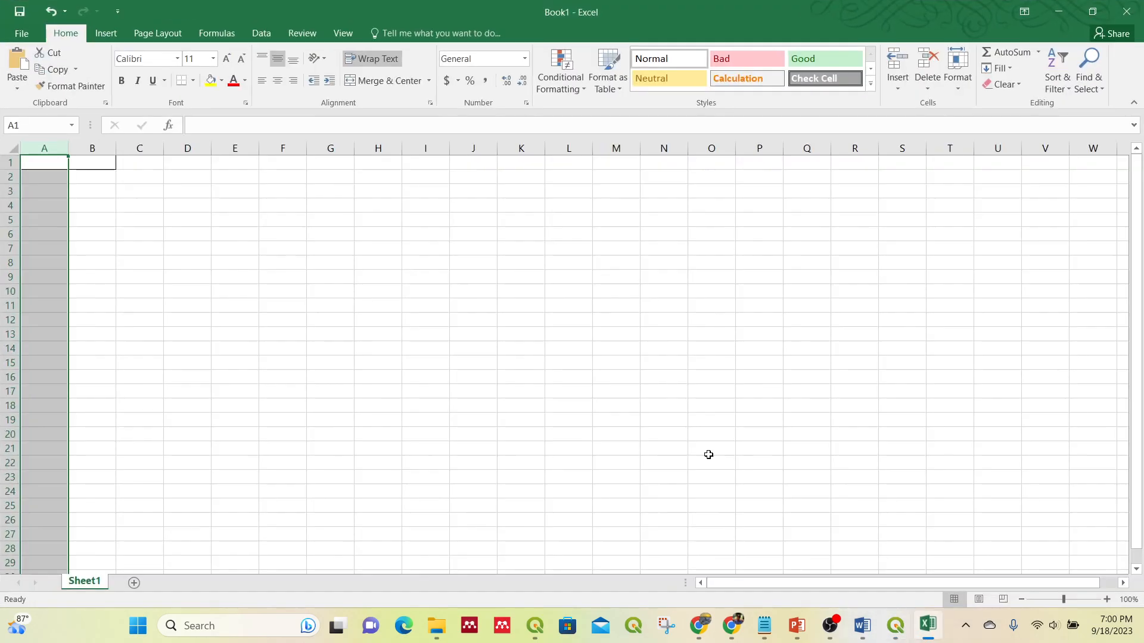
left_click(102, 161)
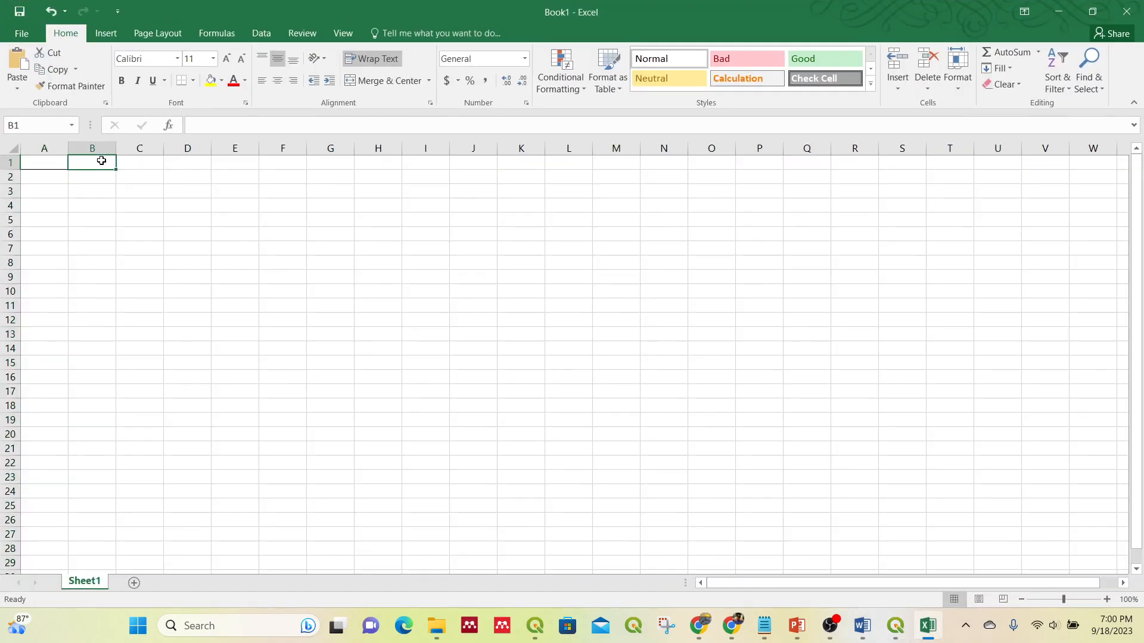
key("ctrl+v")
key("ctrl+z")
key("ctrl+y")
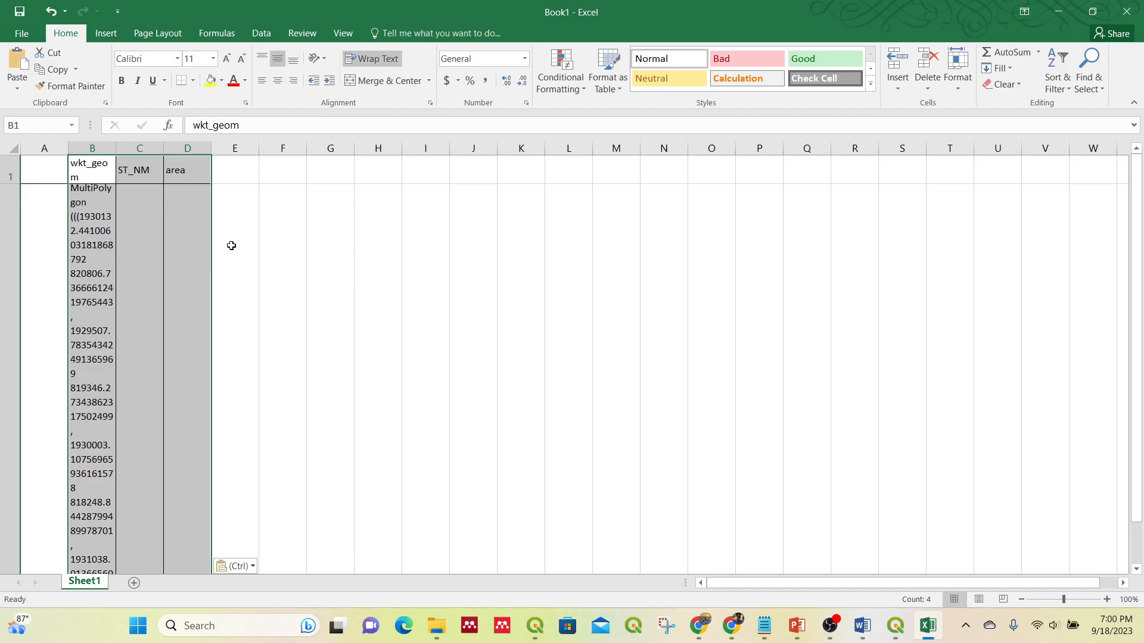
key("ctrl+z")
Switch to the QGIS main window, make the India_UTM44N_Demo layer visible, and open the India_LCC_Demo attribute table
left_click(1059, 6)
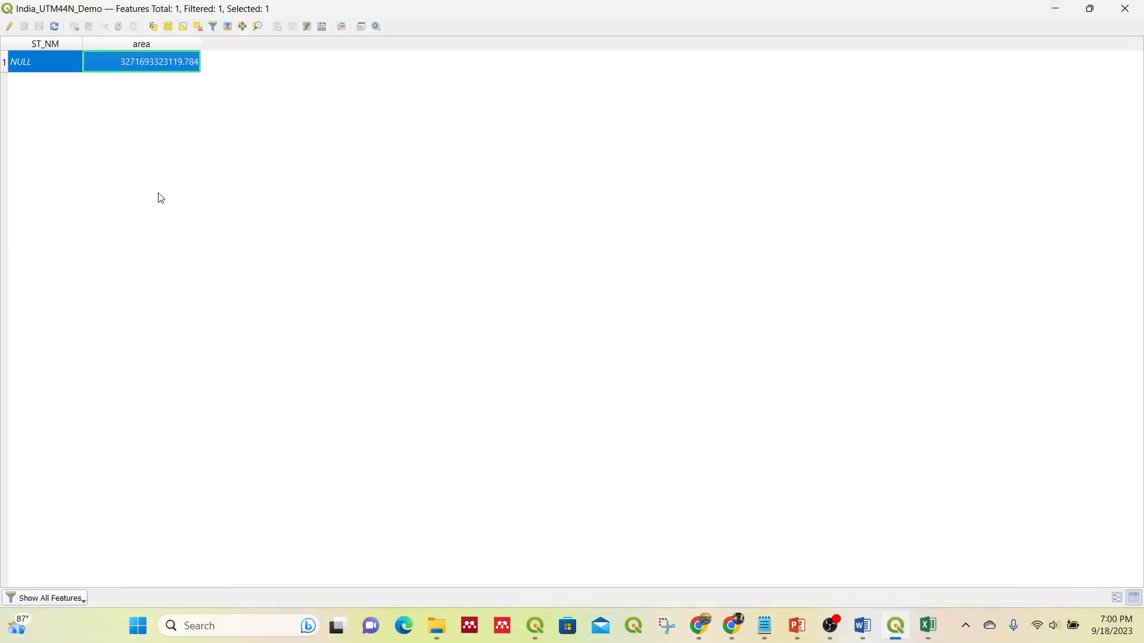
left_click(1070, 8)
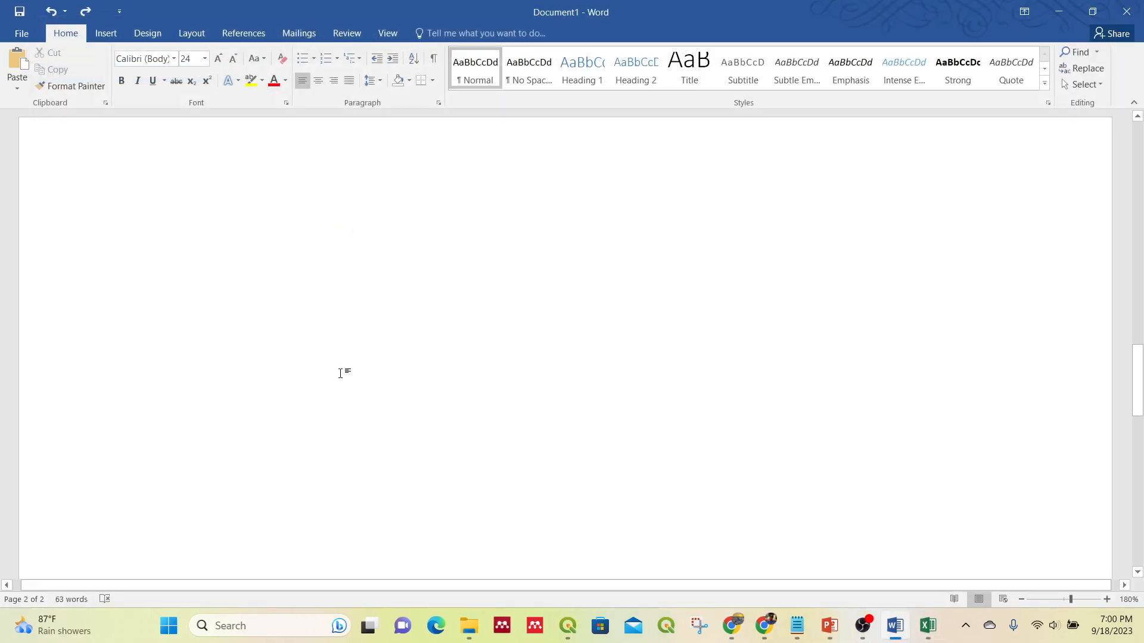
left_click(568, 624)
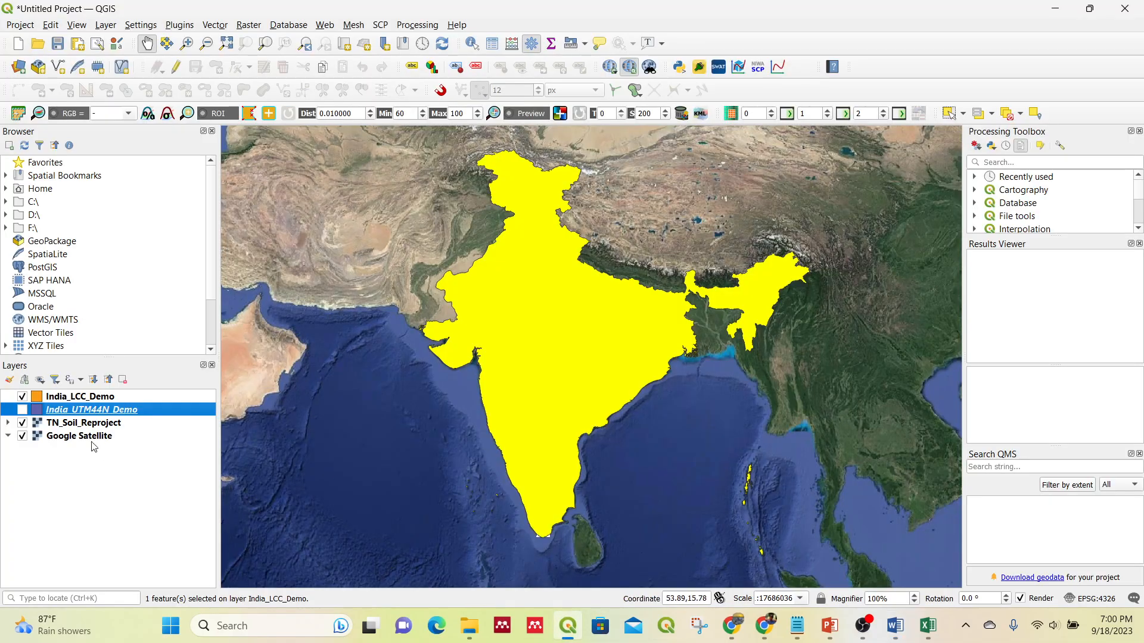
left_click(22, 409)
left_click(73, 398)
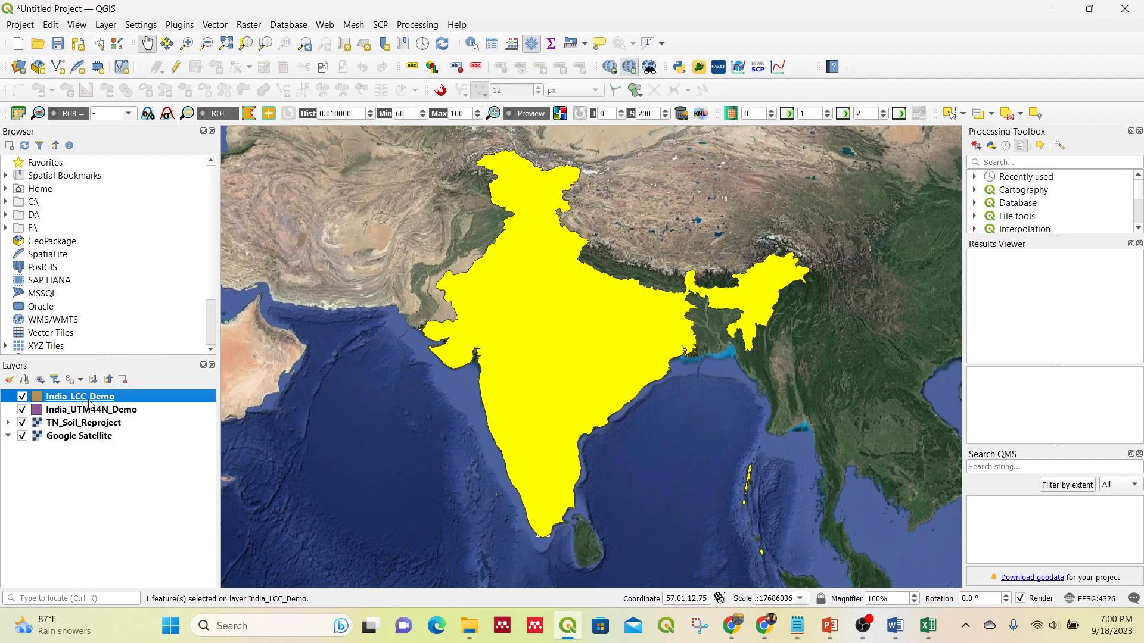
right_click(88, 399)
left_click(146, 255)
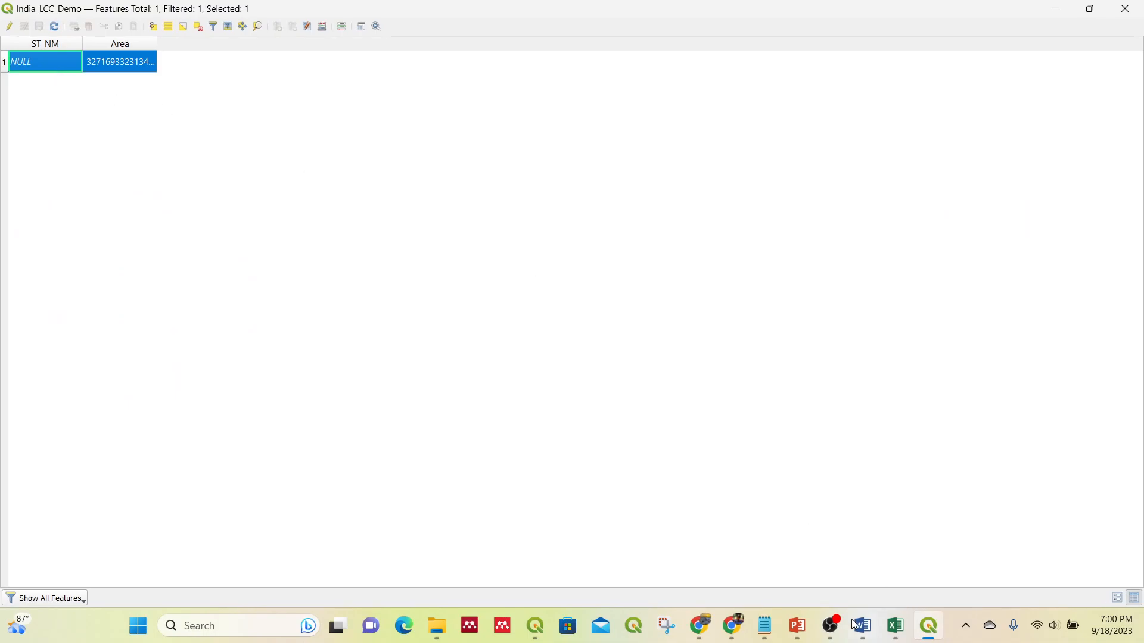
Paste the India_LCC_Demo feature's row at cell A1 in Excel and delete the wkt_geom and ST_NM columns
left_click(895, 626)
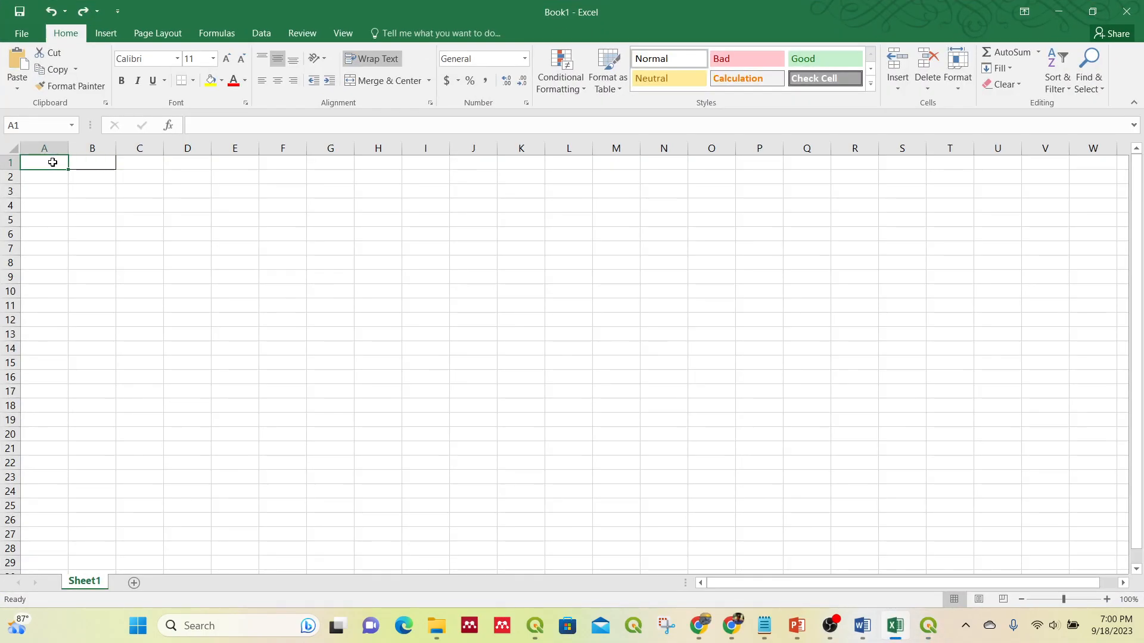
key("ctrl+v")
left_click(151, 350)
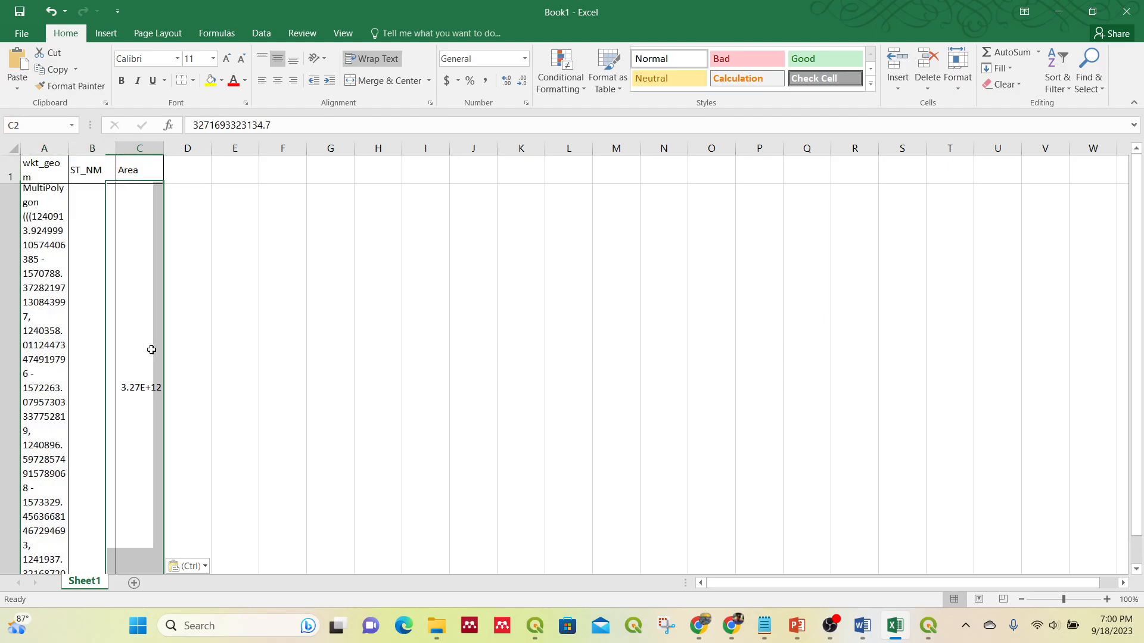
left_click_drag(59, 149, 83, 149)
right_click(83, 150)
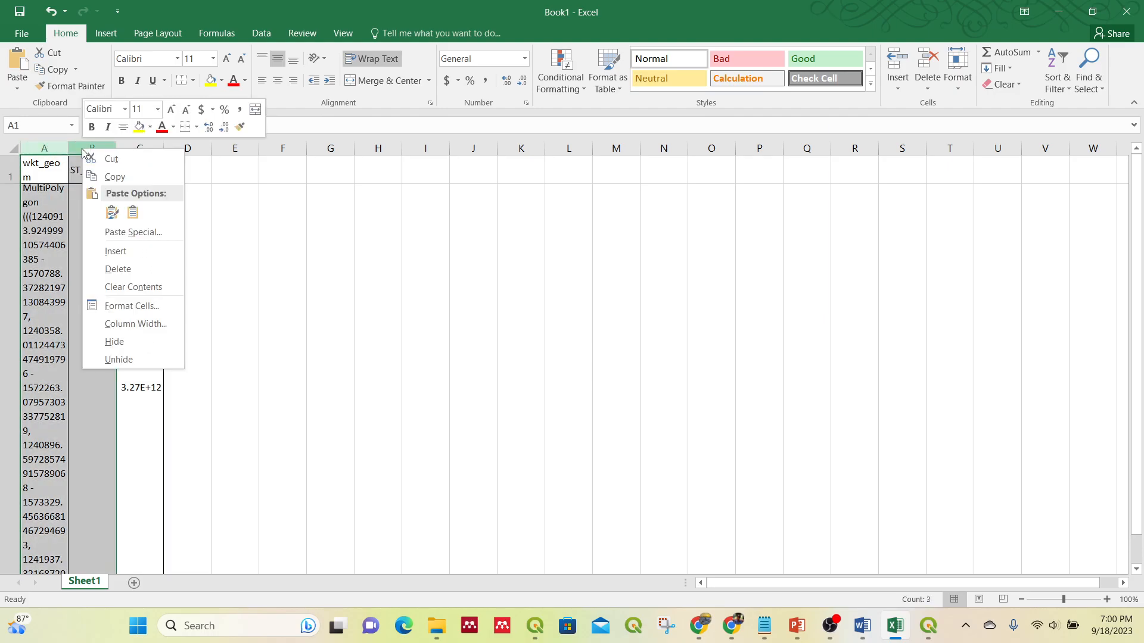
left_click(105, 268)
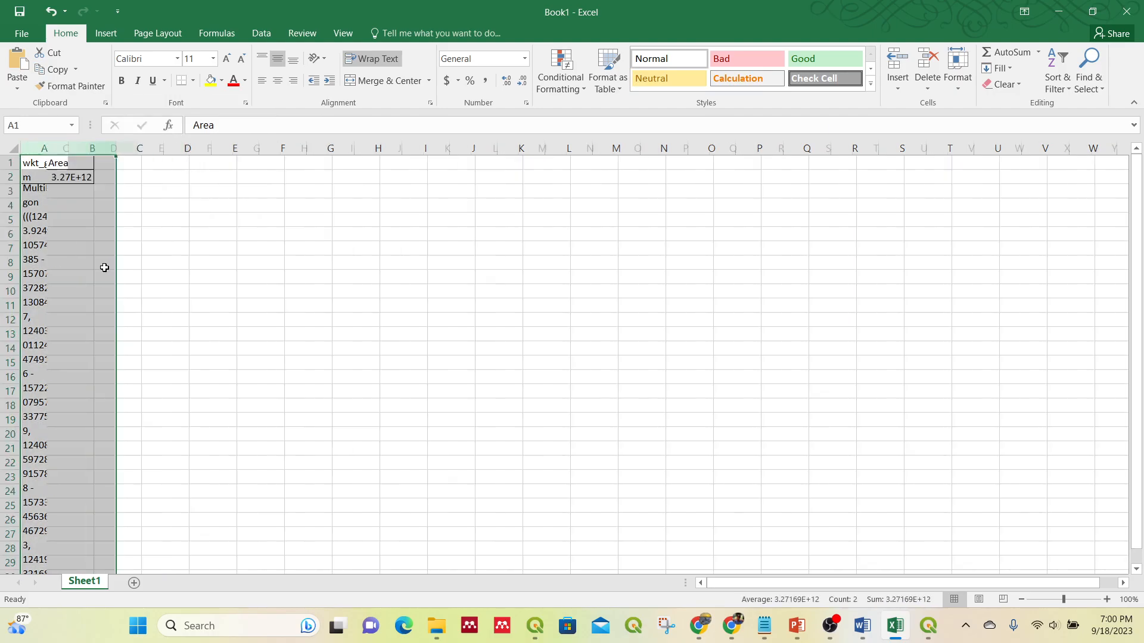
Insert an empty column before the Area column and label cell A2 as LCC_Area
left_click(42, 151)
right_click(42, 153)
left_click(75, 253)
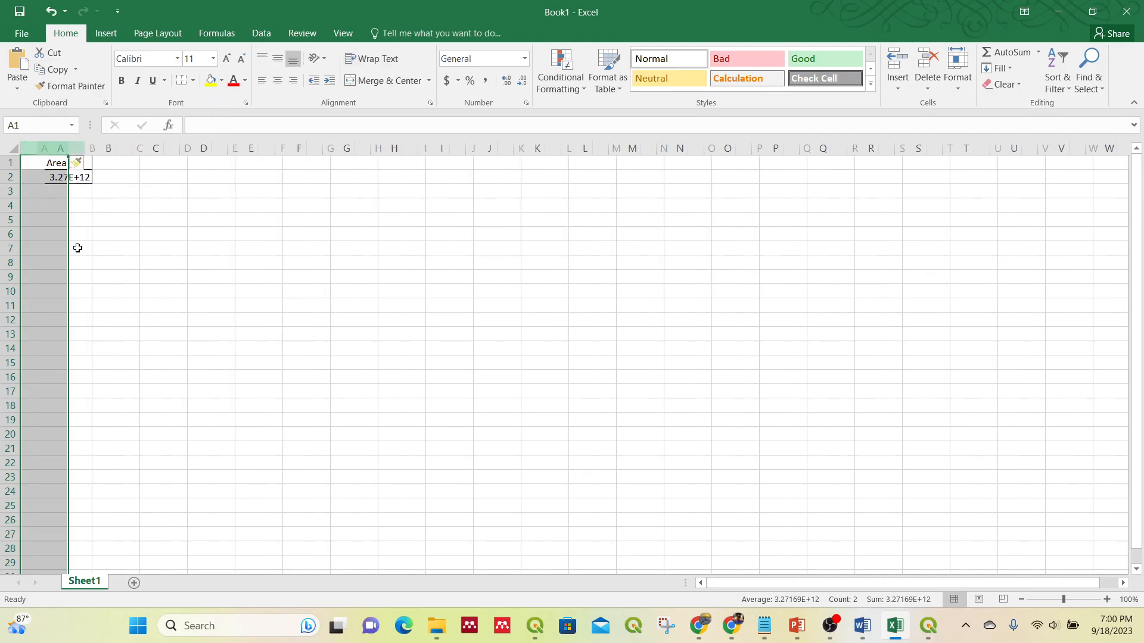
left_click(54, 167)
left_click(51, 177)
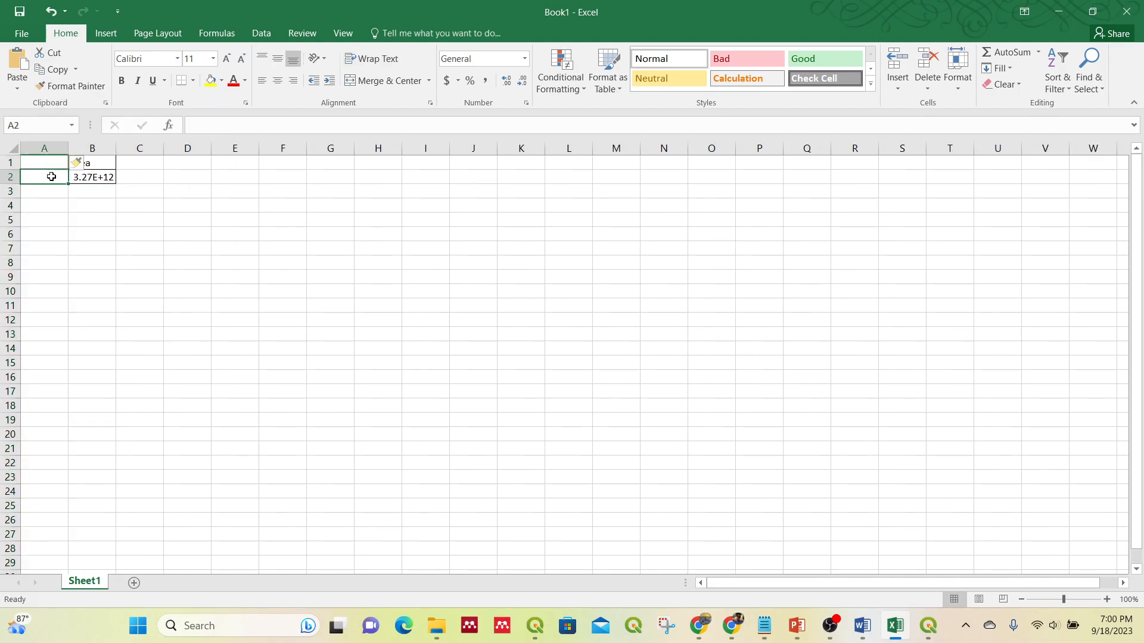
type("UTM")
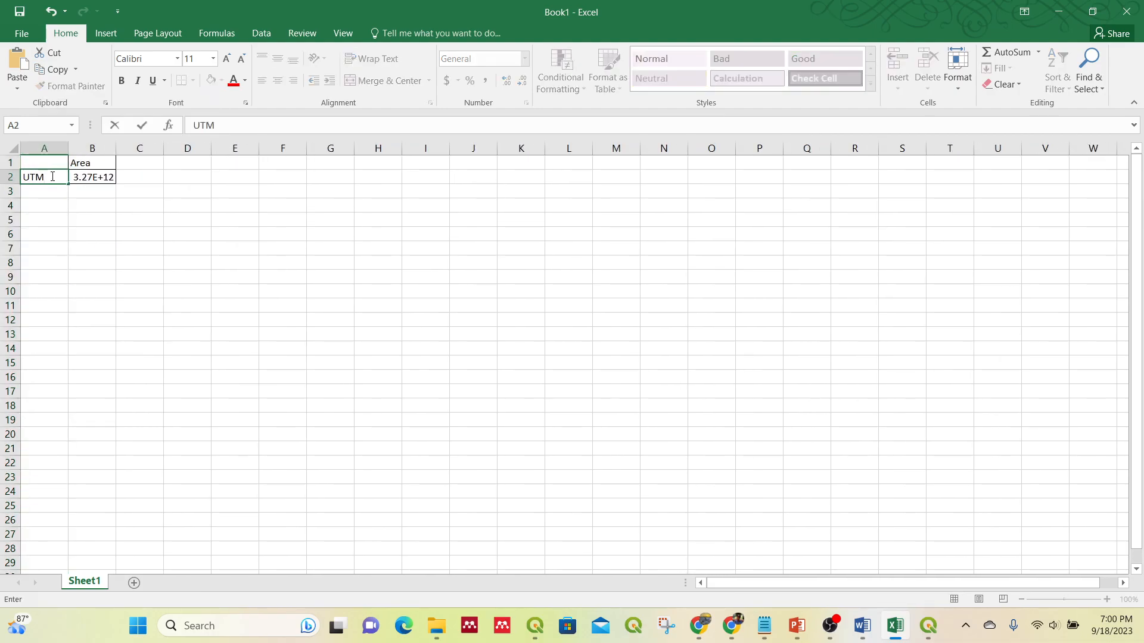
key("BackSpace")
key("BackSpace")
key("BackSpace")
type("LCC_Area")
Format the LCC area value in B2 as Number with five decimal places and fit column B's width to it
left_click(98, 177)
left_click(525, 59)
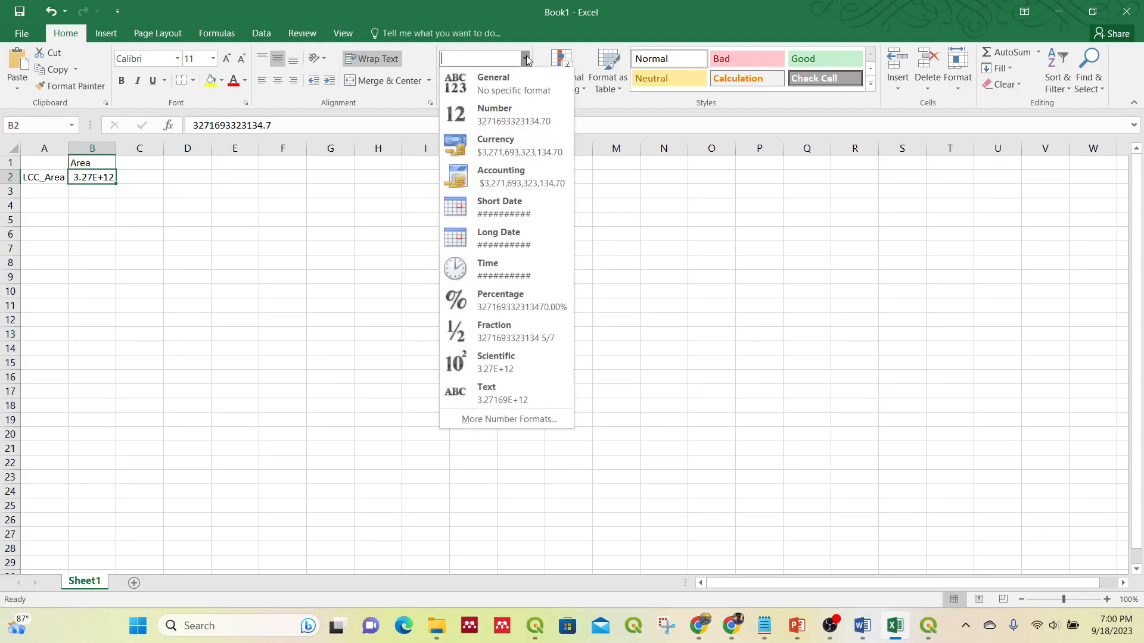
left_click(527, 112)
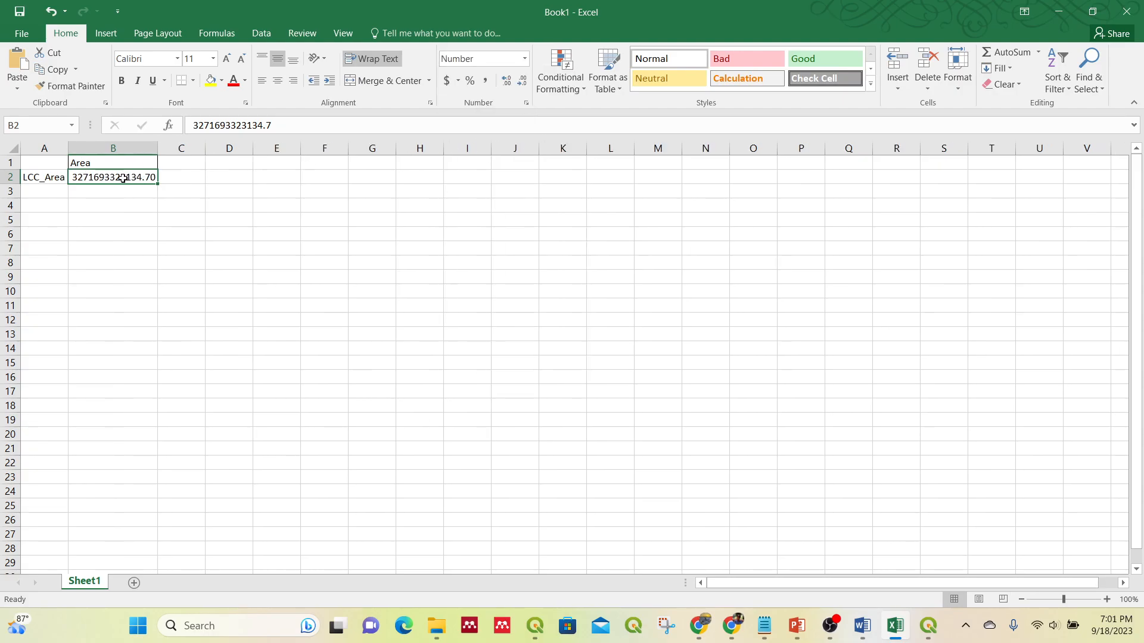
left_click_drag(154, 148, 174, 148)
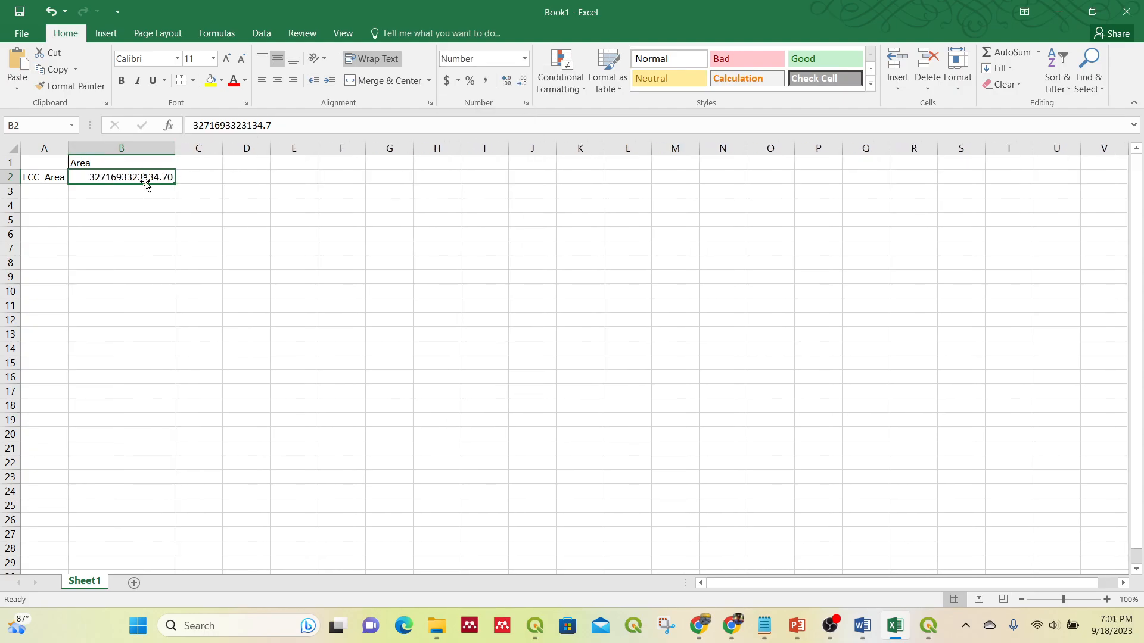
left_click(507, 85)
left_click(507, 85)
left_click(507, 85)
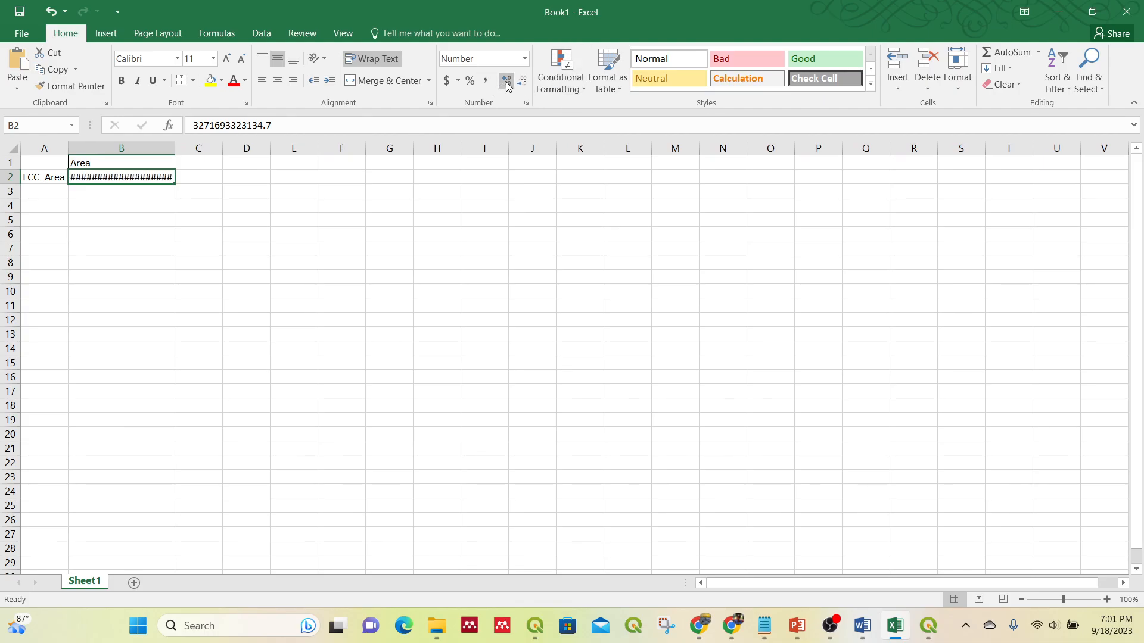
left_click(523, 82)
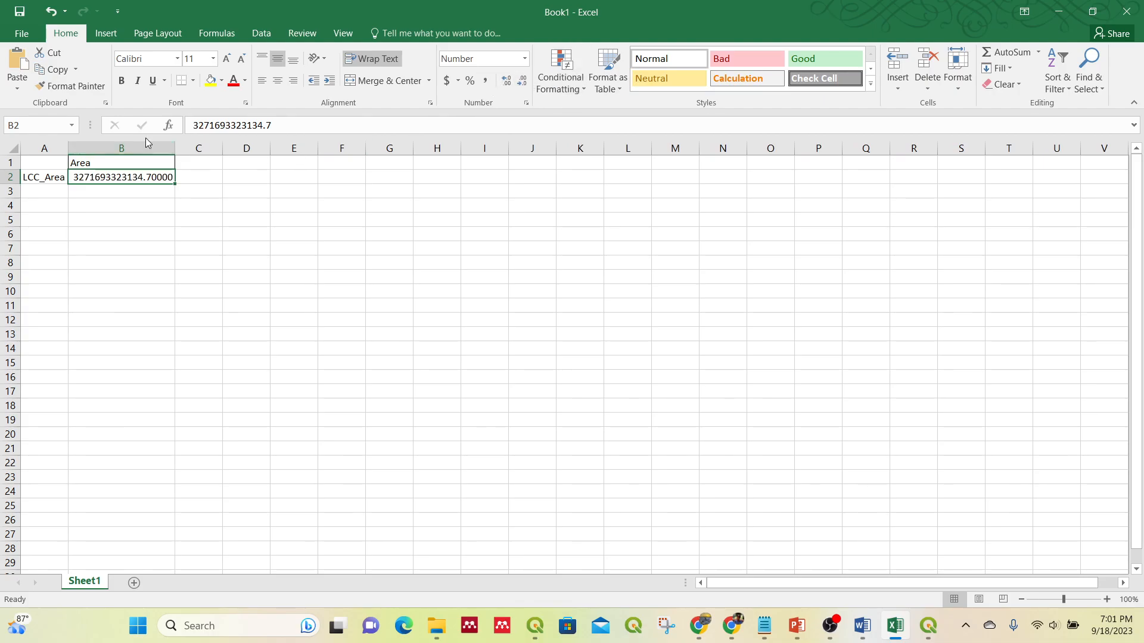
double_click(177, 148)
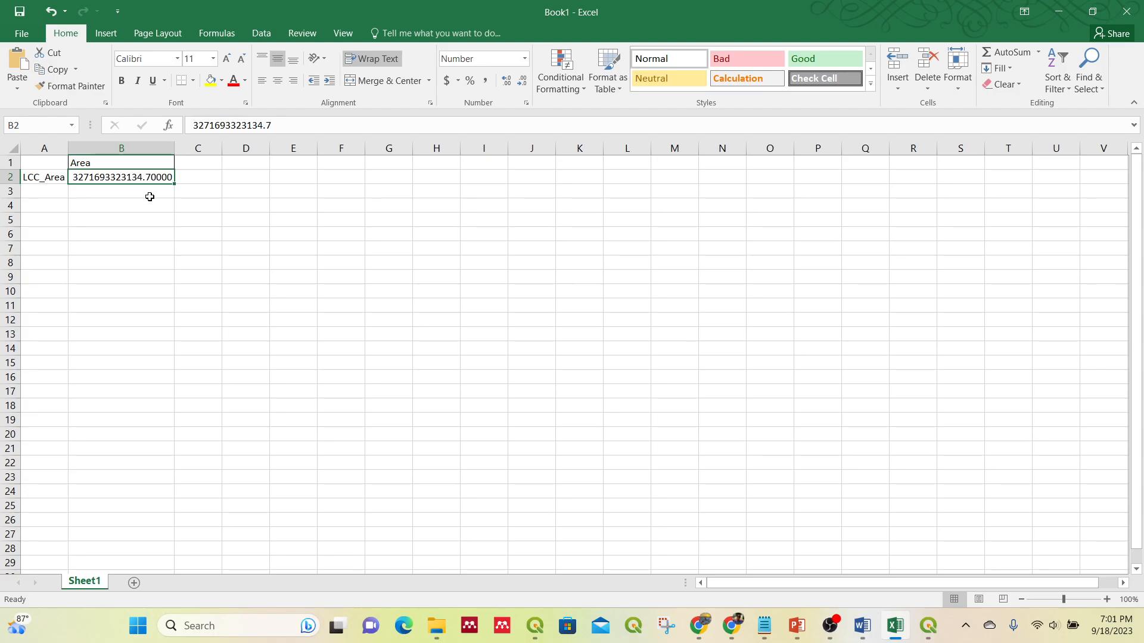
Close the India_LCC_Demo attribute table and open the India_UTM44N_Demo attribute table in QGIS
left_click(30, 197)
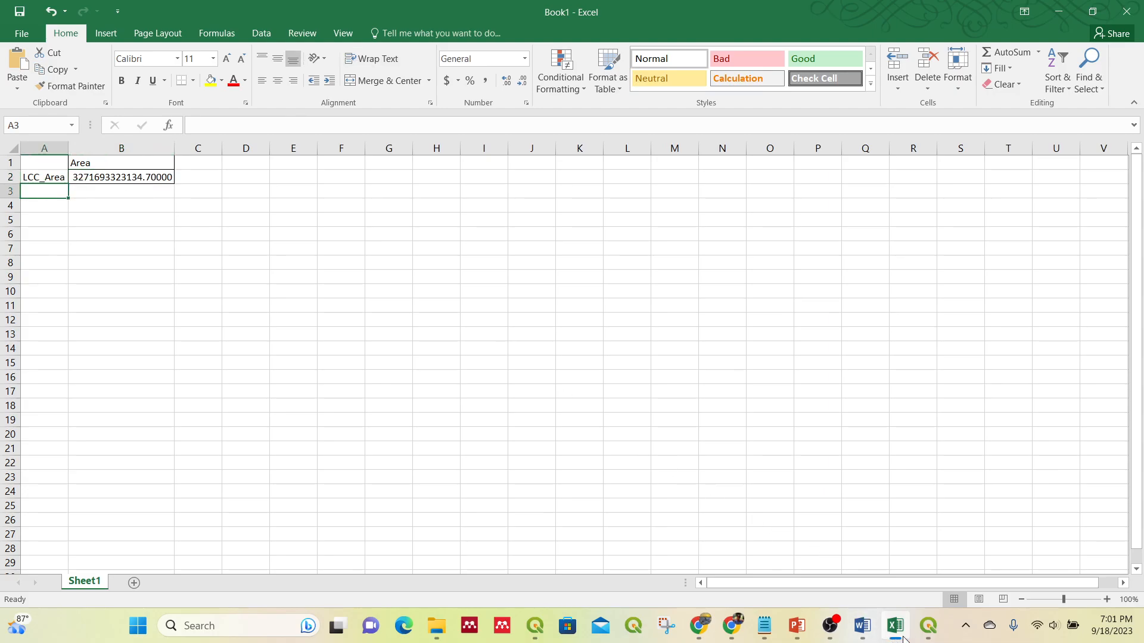
mouse_move(926, 636)
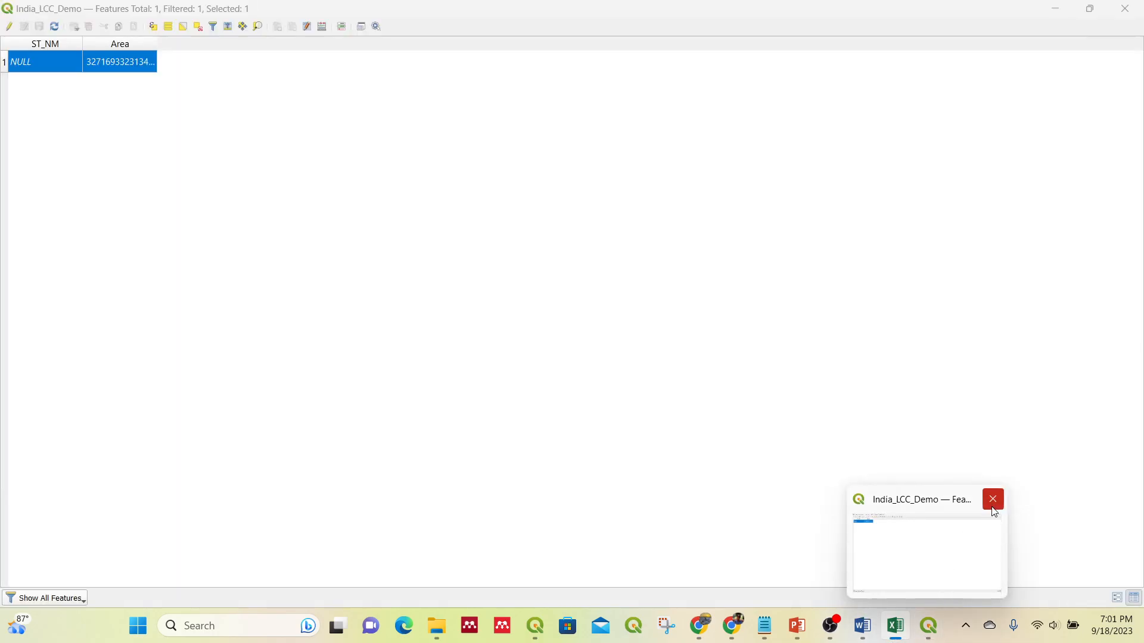
left_click(991, 500)
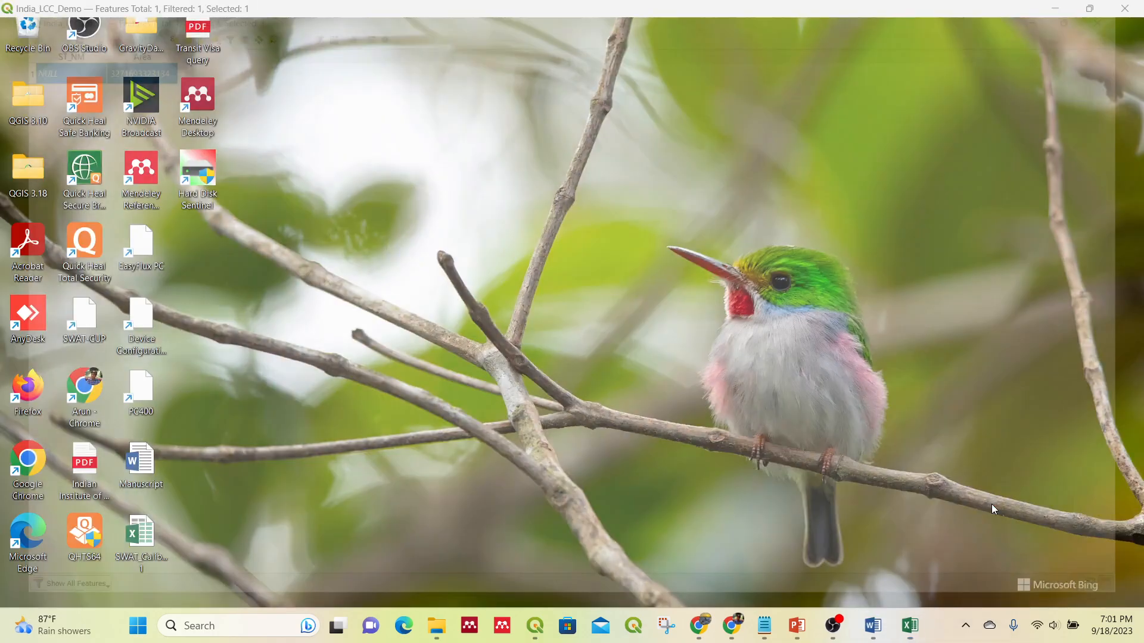
left_click(568, 626)
left_click(60, 410)
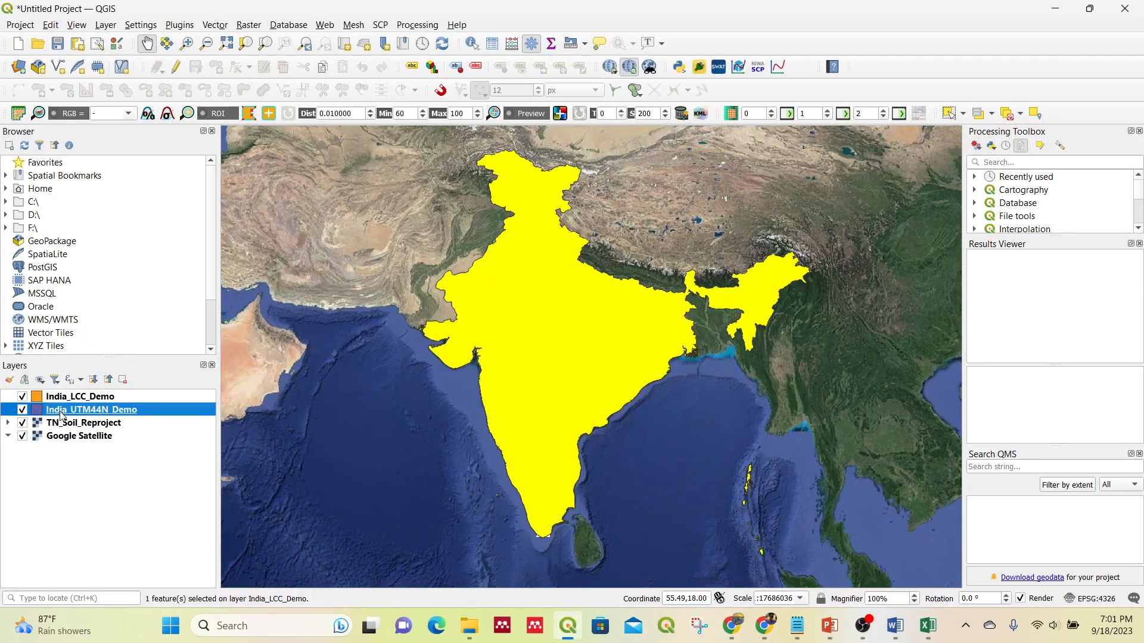
right_click(60, 410)
left_click(135, 265)
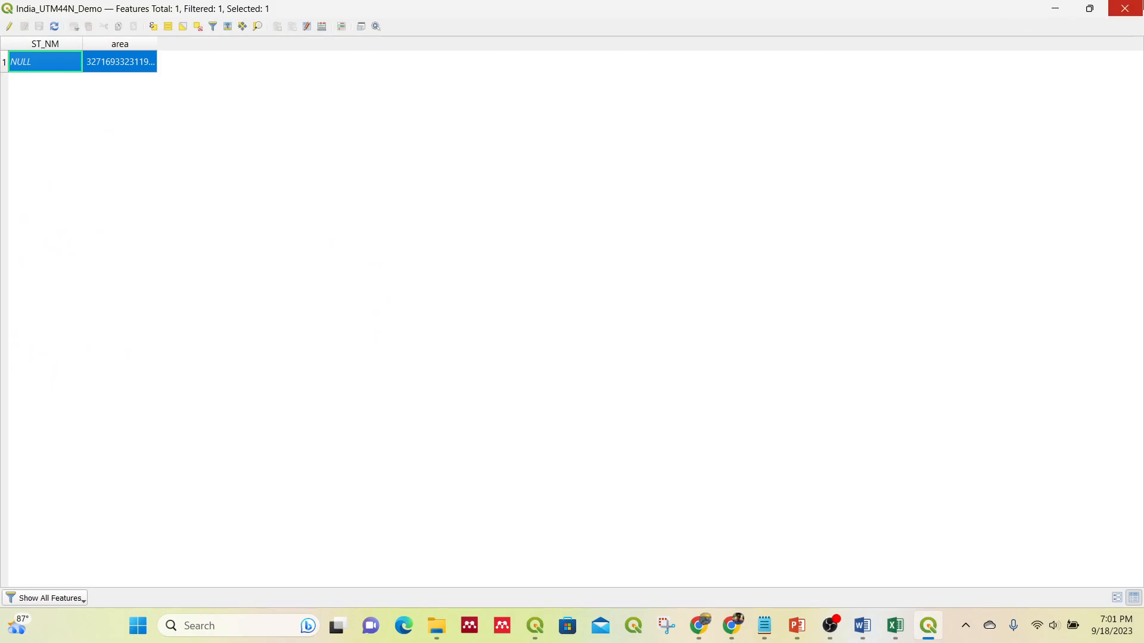
Paste the India_UTM44N_Demo feature's row at cell H1 in Excel, matching the destination formatting
left_click(1056, 8)
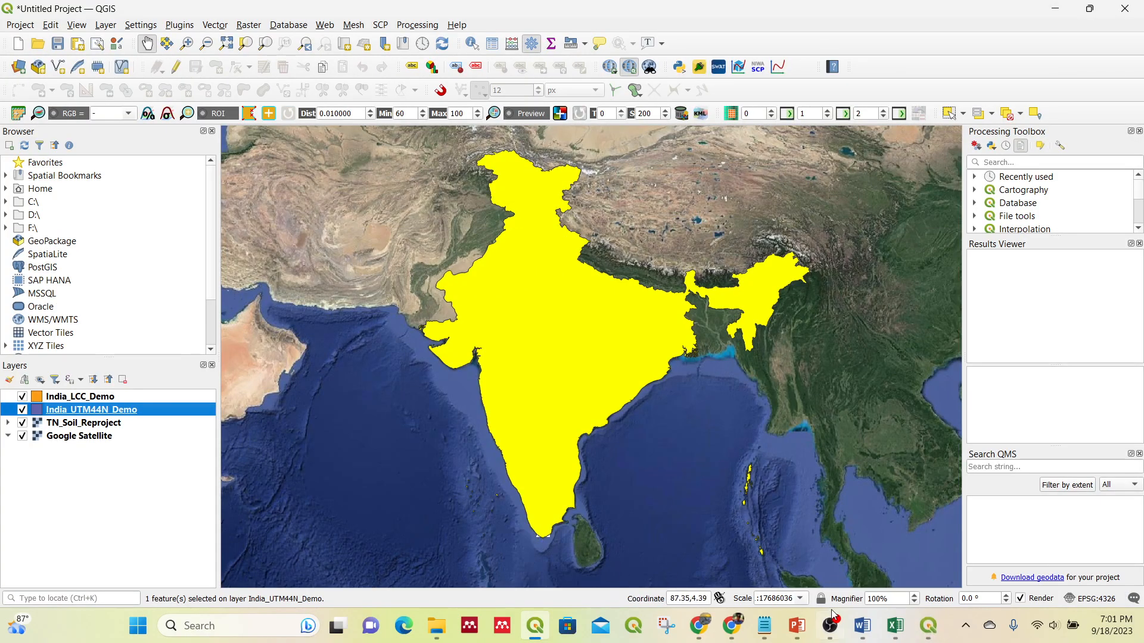
left_click(895, 626)
left_click(444, 162)
right_click(445, 162)
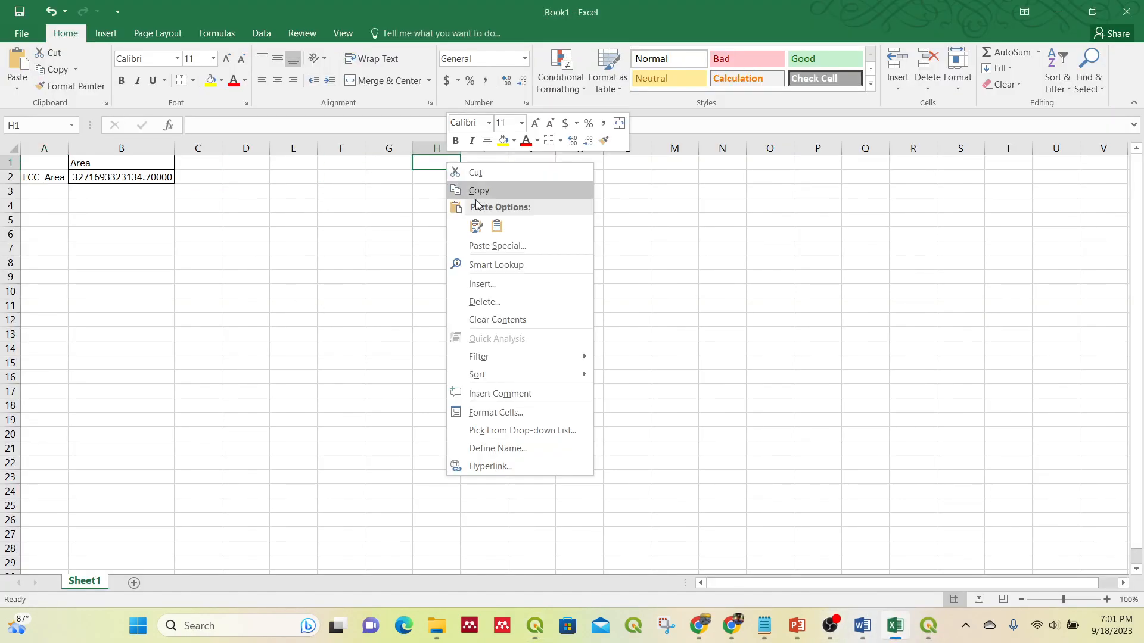
left_click(501, 227)
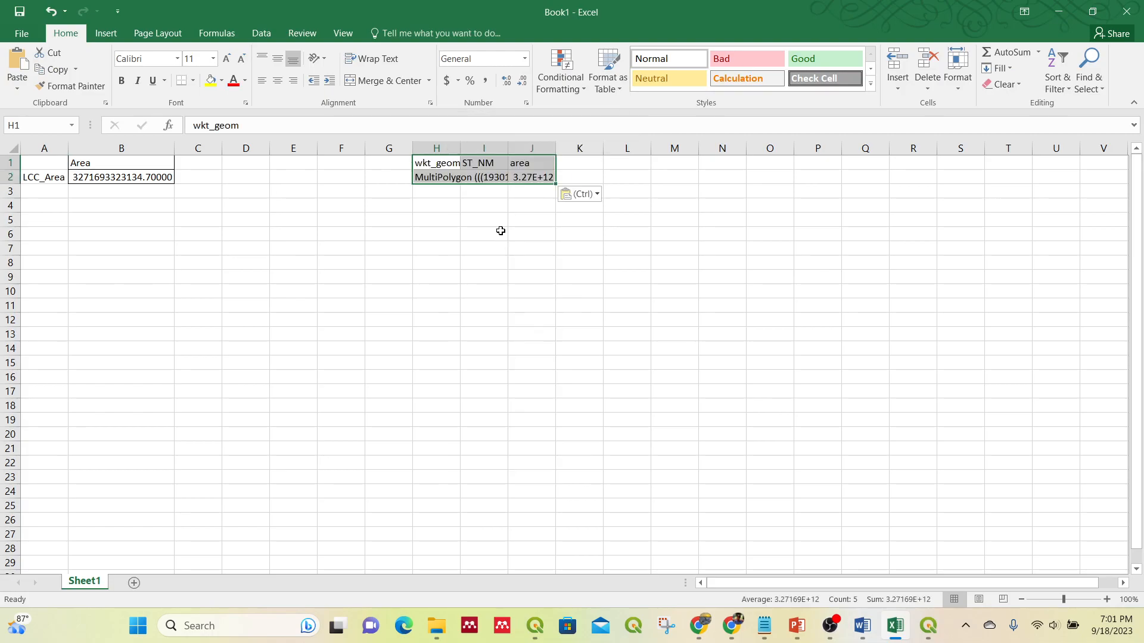
Copy the UTM44N area value from J2 into B3 and format B3 as Number
left_click(542, 178)
key("ctrl+c")
left_click(93, 195)
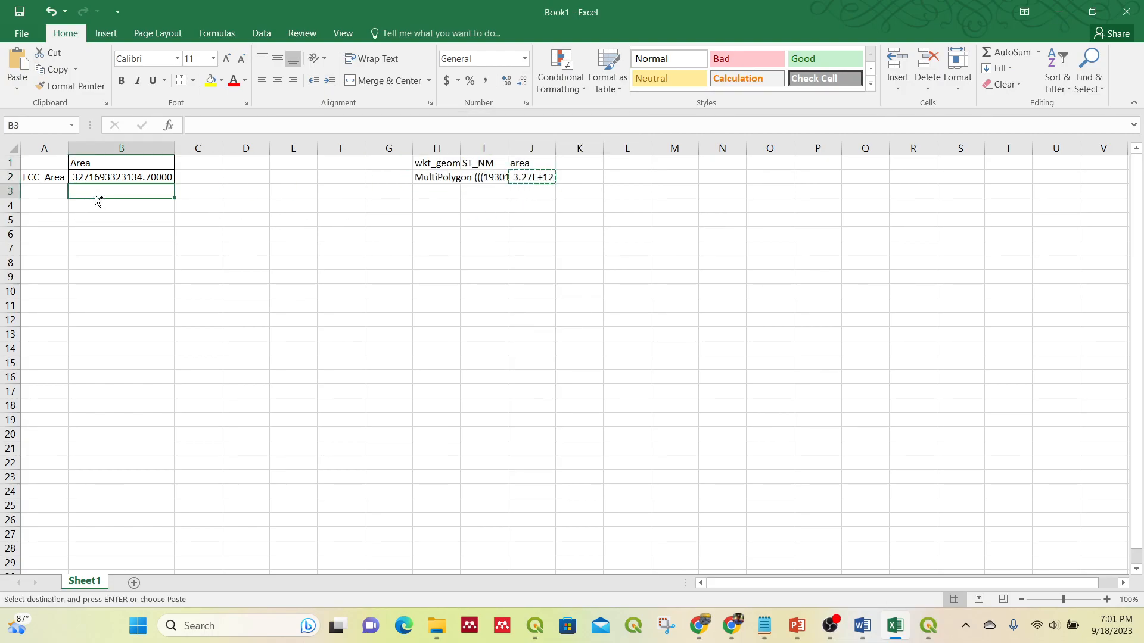
key("ctrl+v")
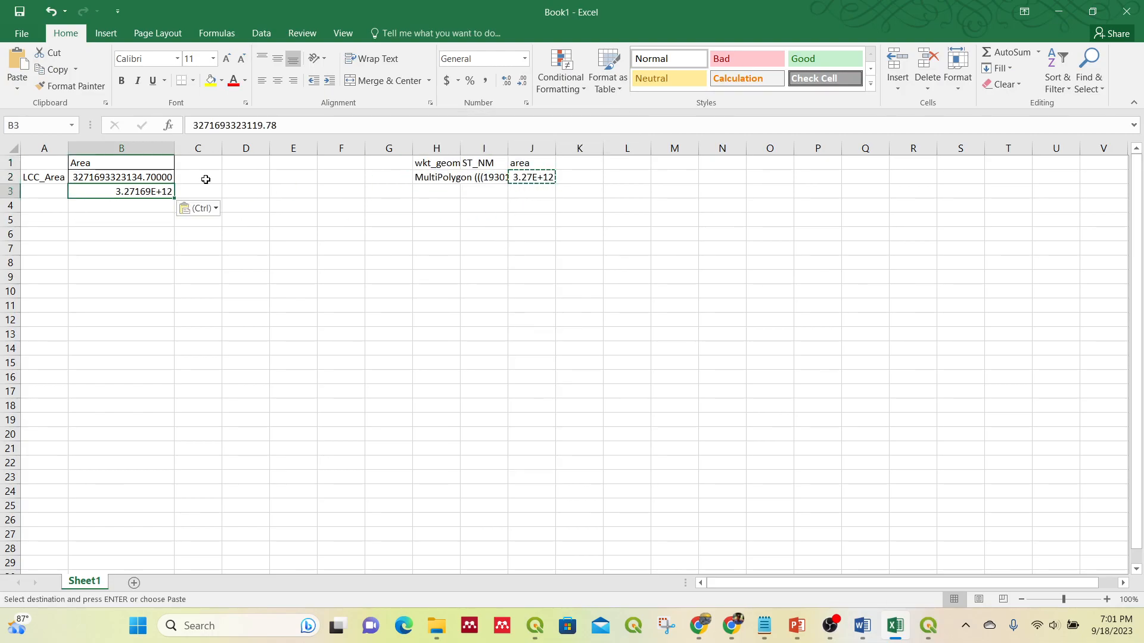
left_click(525, 59)
left_click(514, 116)
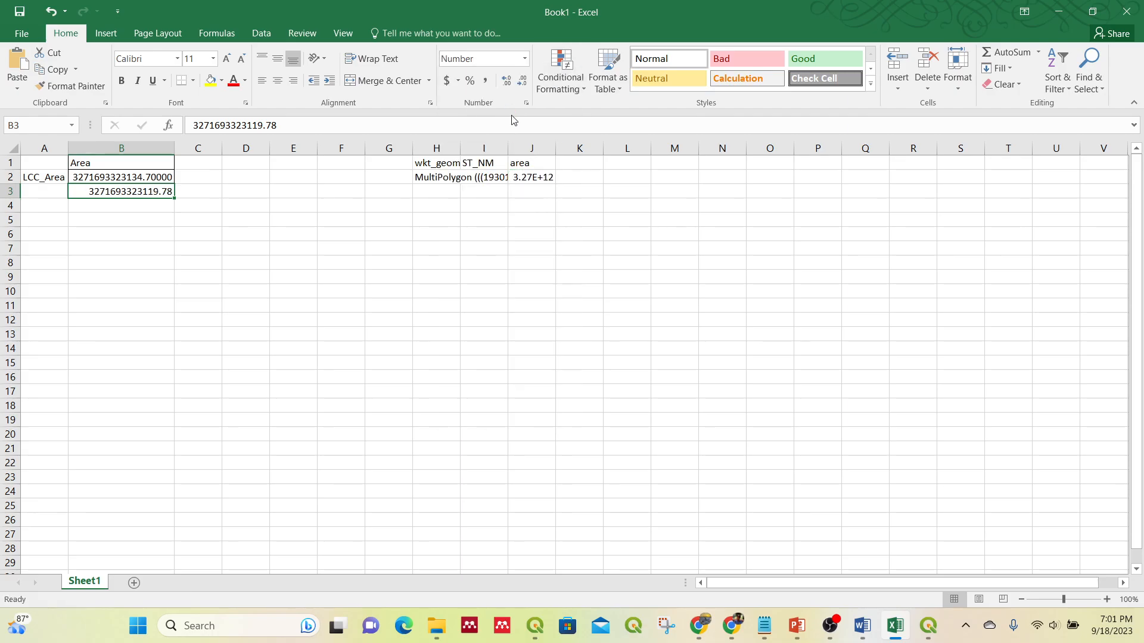
Label cell A3 as UTM_44N and show the area in B3 with five decimal places
left_click(44, 191)
type("UTM_44N")
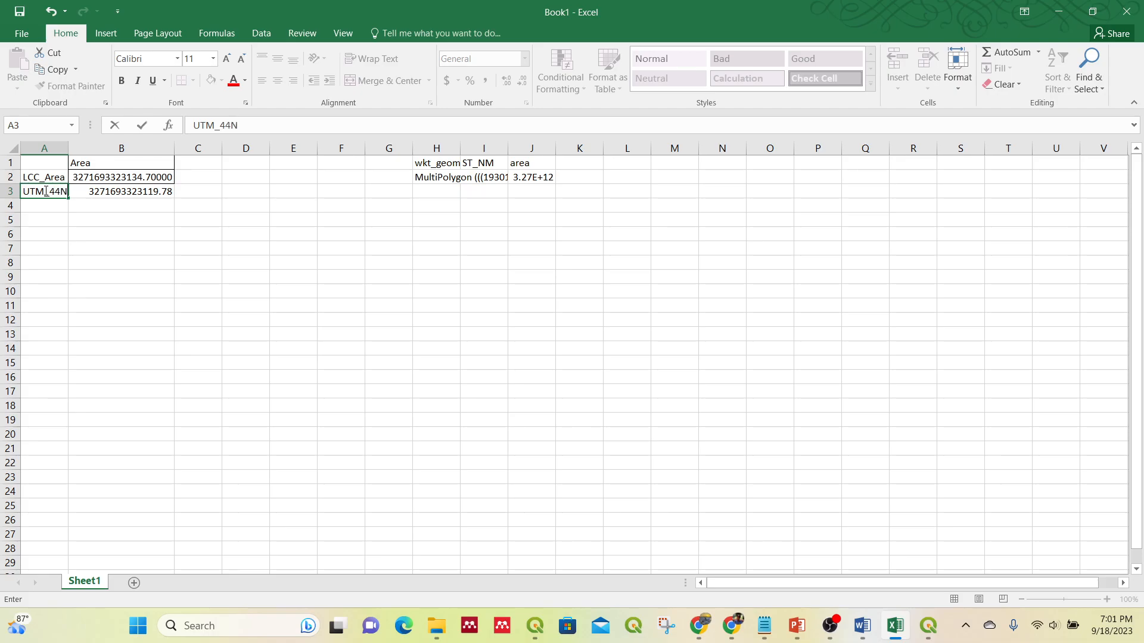
key("Return")
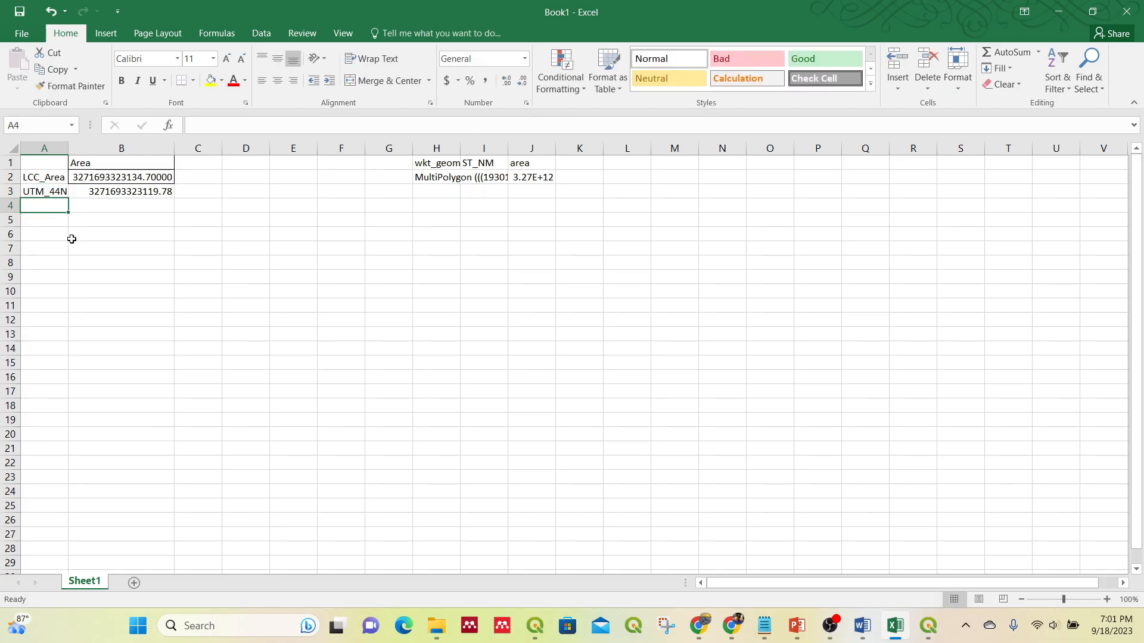
left_click(129, 192)
left_click(506, 81)
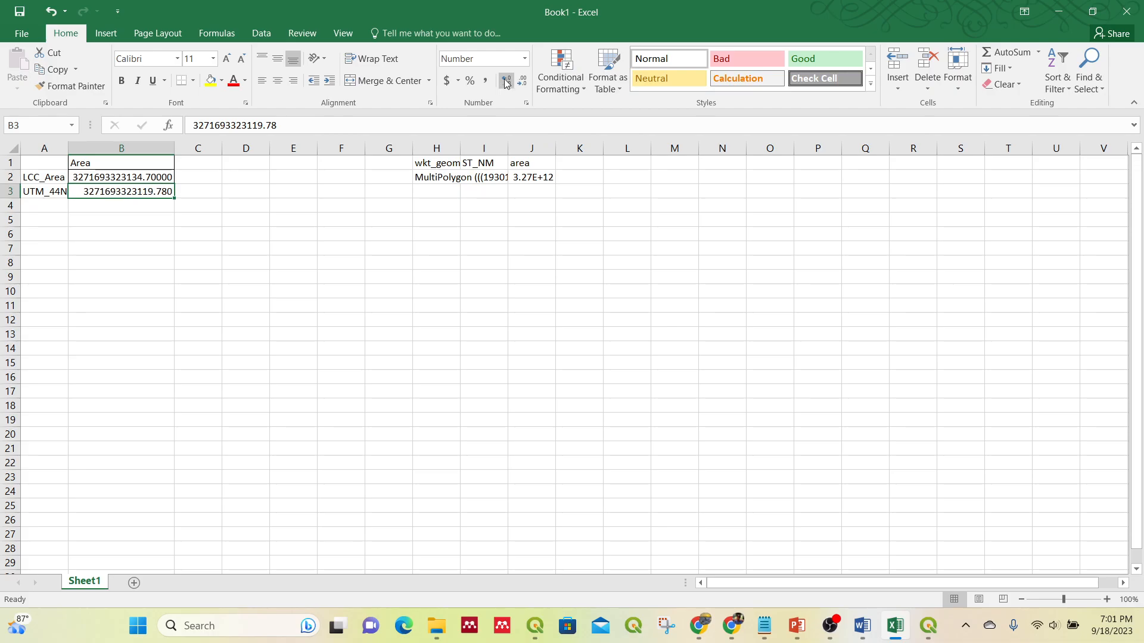
left_click(505, 81)
left_click(506, 81)
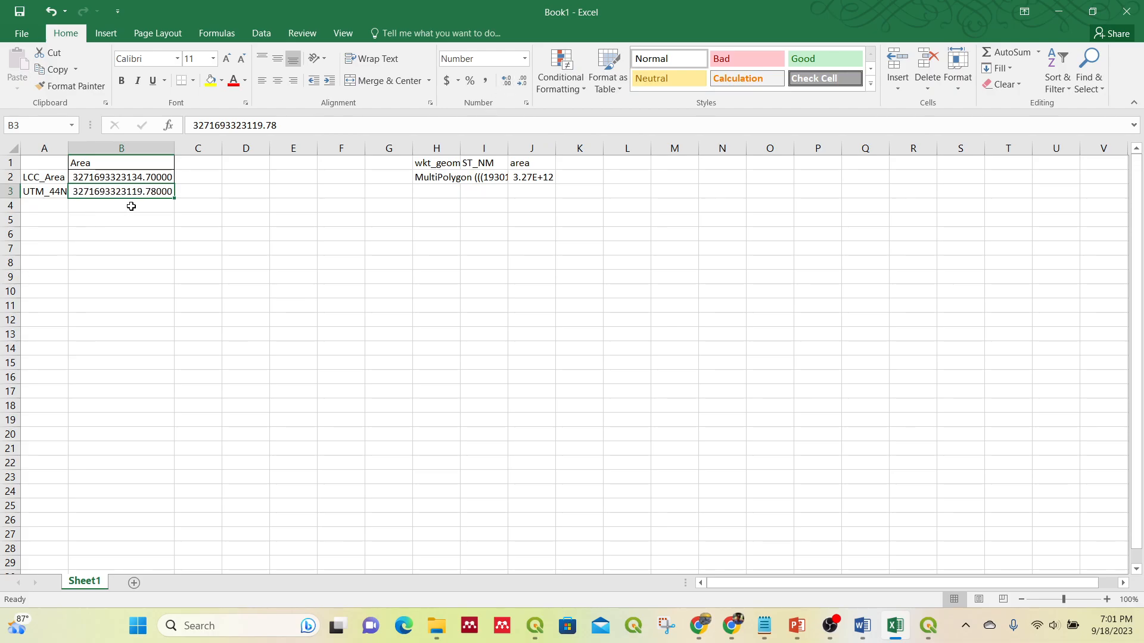
Switch to Chrome and search Google for "india country area"
left_click(694, 632)
scroll(374, 258, "up", 2)
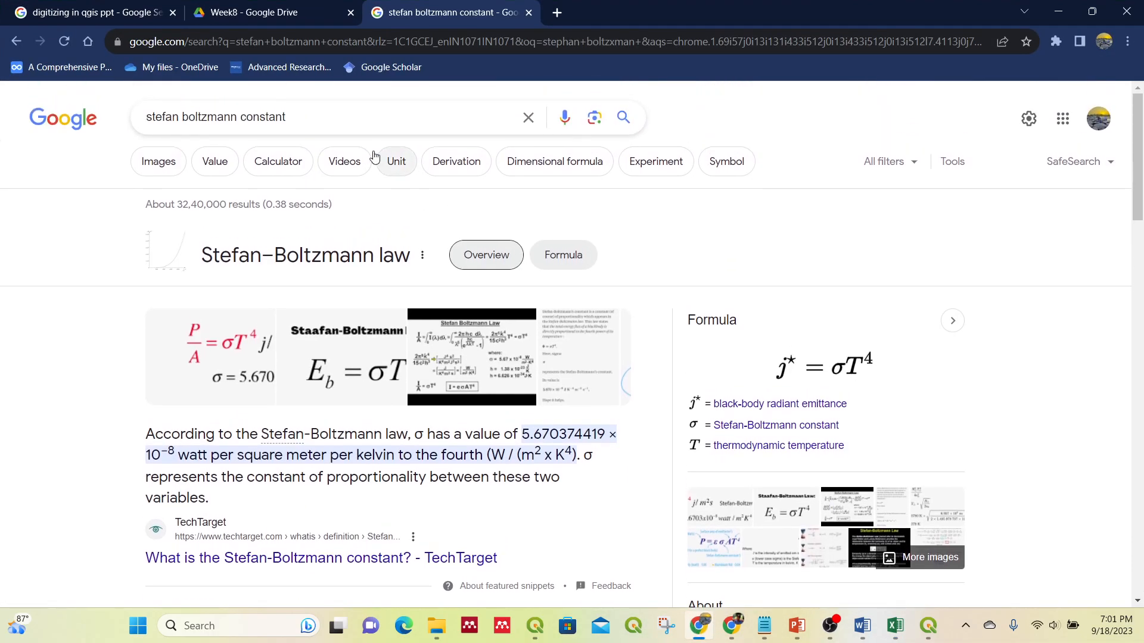
left_click_drag(286, 118, 35, 99)
type("india ")
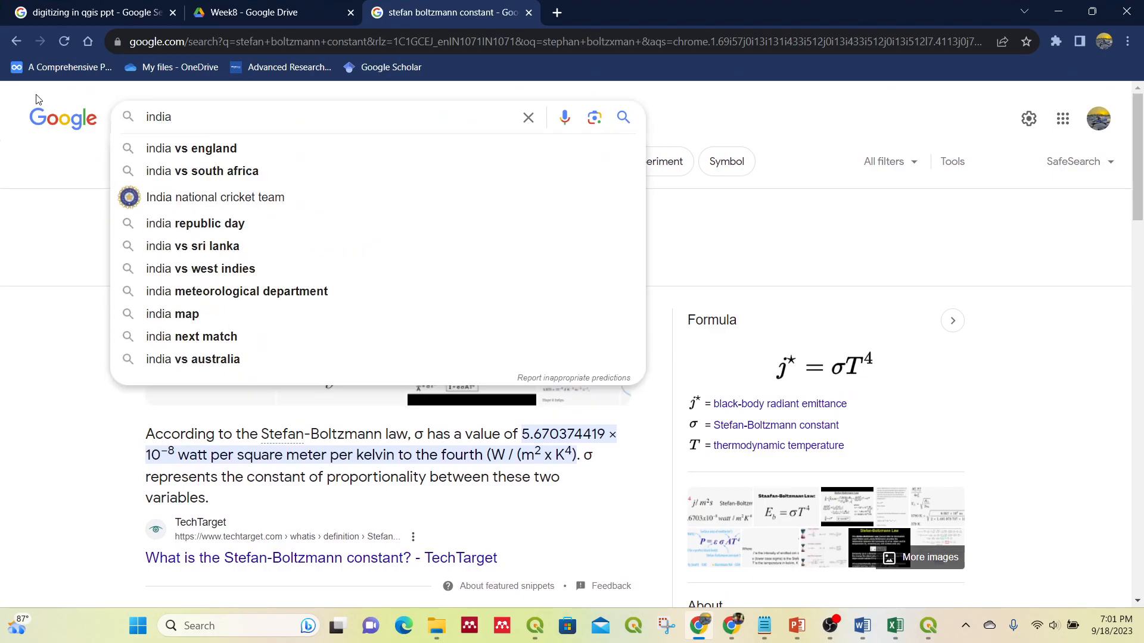
type("country area")
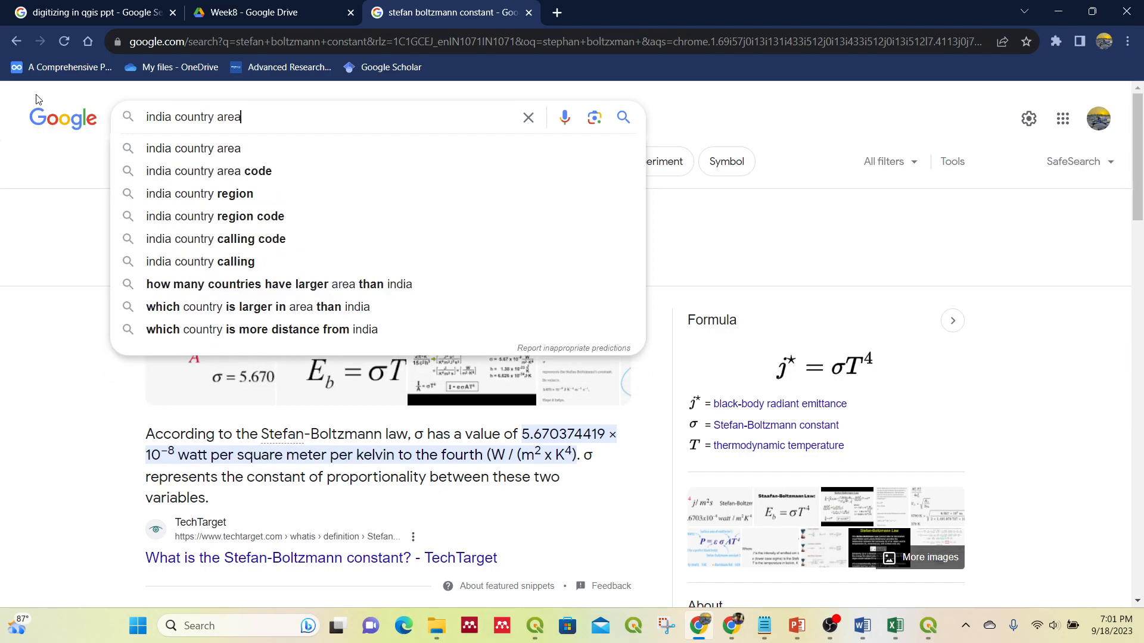
key("Return")
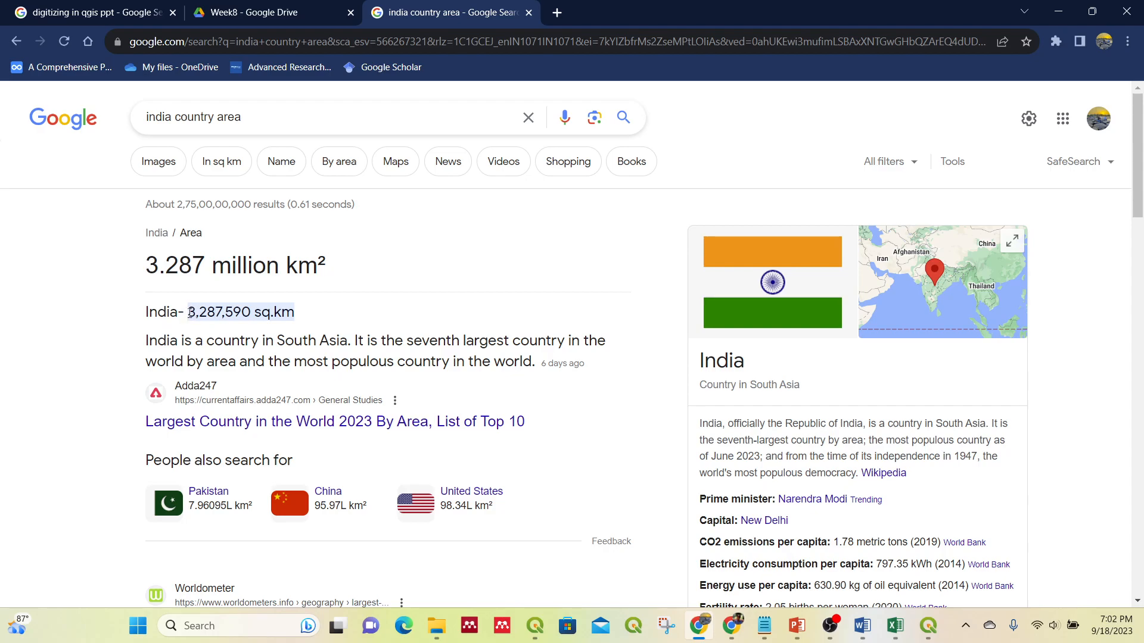
Copy the figure 3,287,590 from the search result and paste it into cell B6 of the Excel sheet
left_click_drag(189, 313, 256, 312)
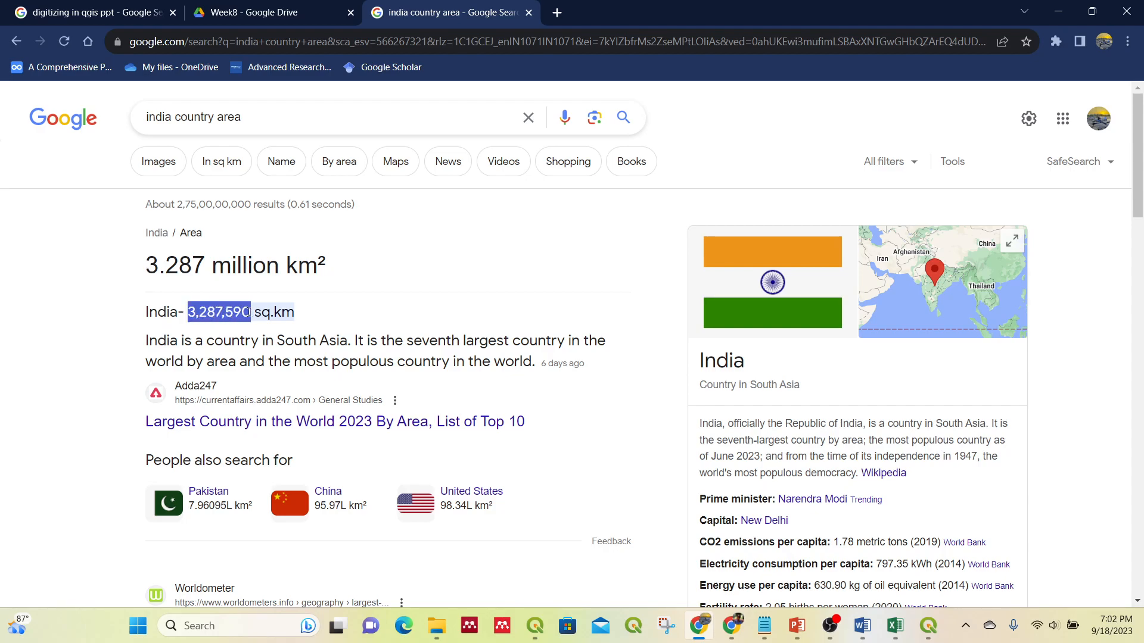
left_click(895, 626)
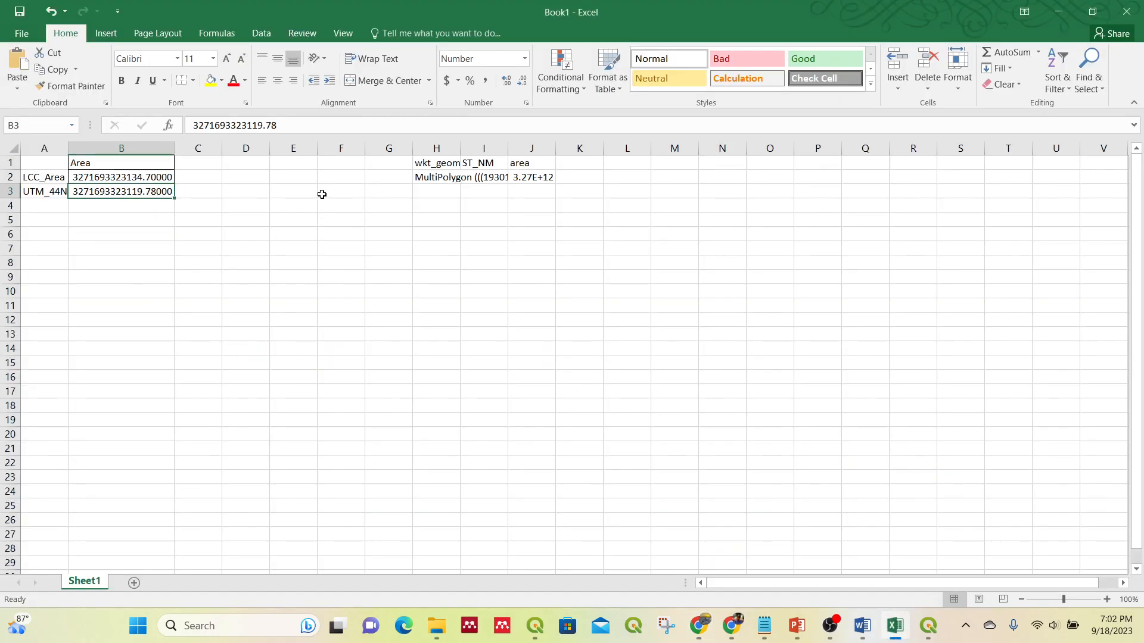
left_click(156, 230)
key("ctrl+v")
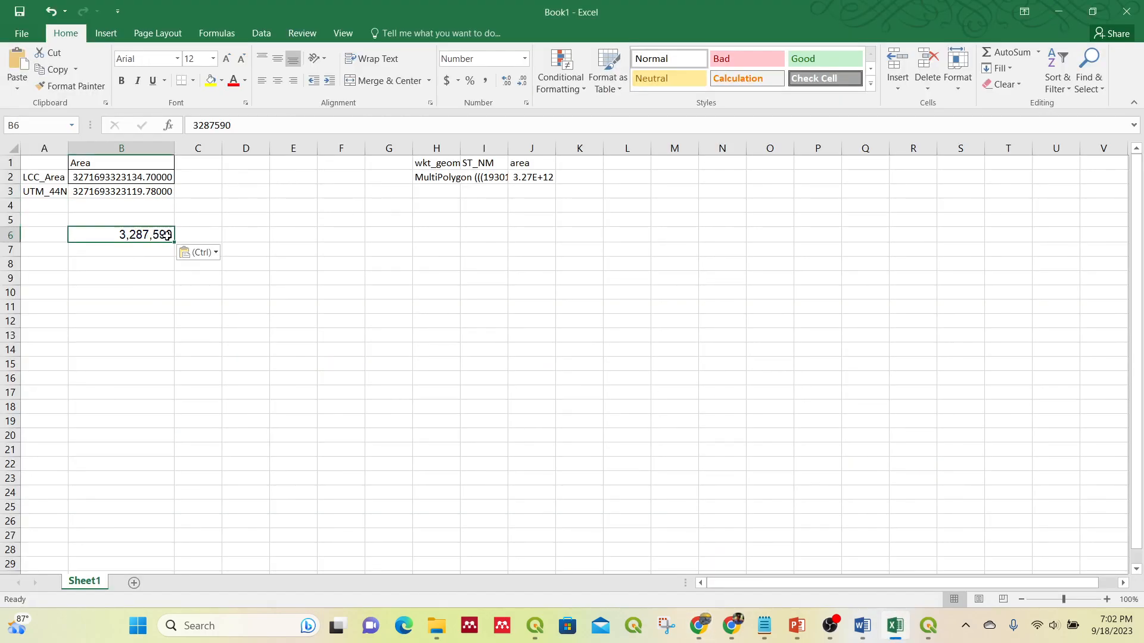
Convert the B6 area to square metres in C6 with the formula =B6*10^6
left_click(121, 273)
left_click(193, 230)
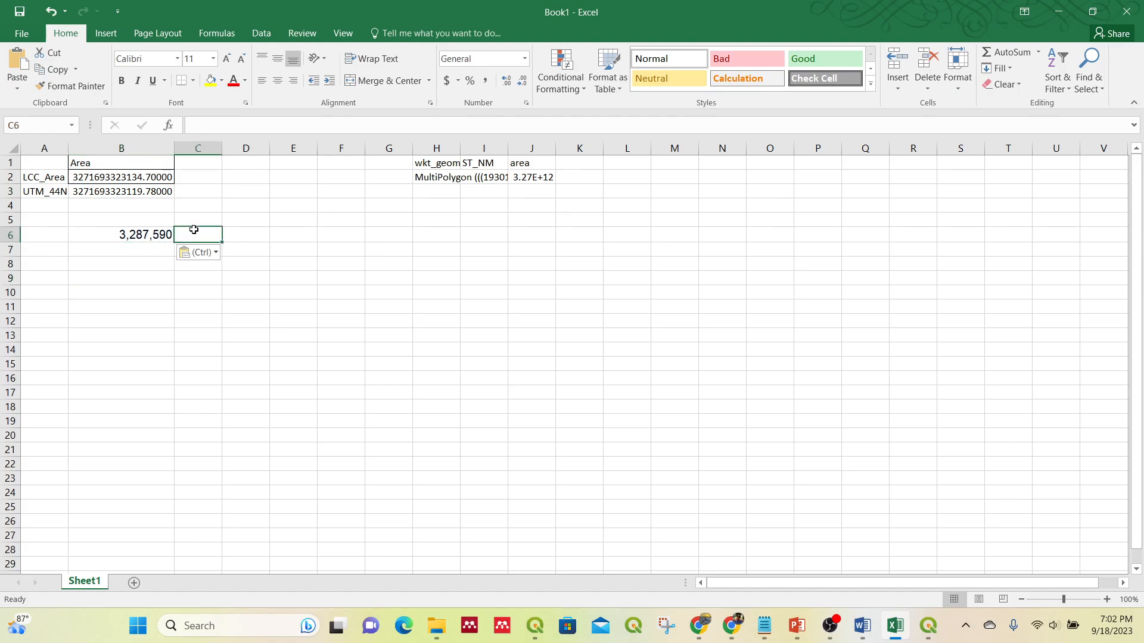
type("=")
key("Left")
type("*")
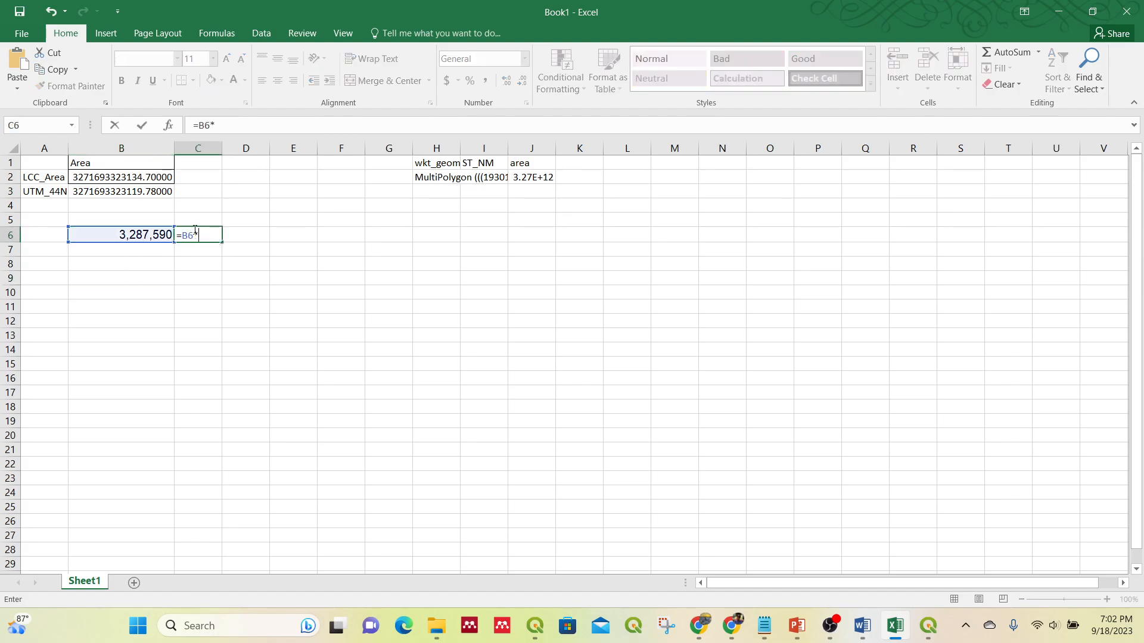
type("10^6")
key("Return")
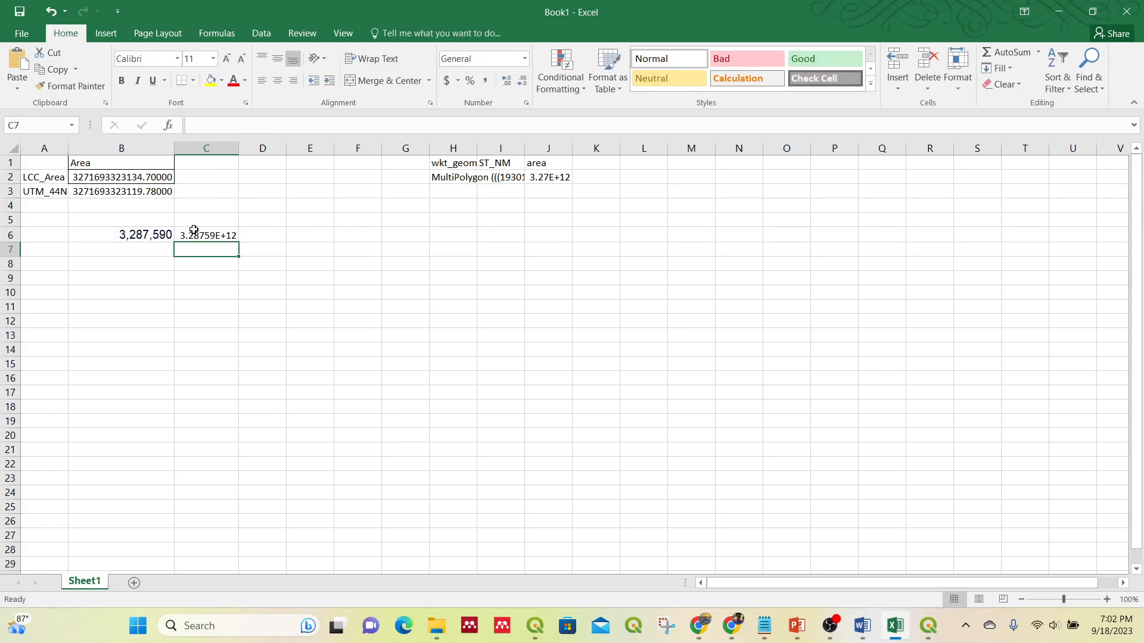
Copy the converted area from C6 into B5 as a value only, without its formula
left_click(193, 234)
key("ctrl+c")
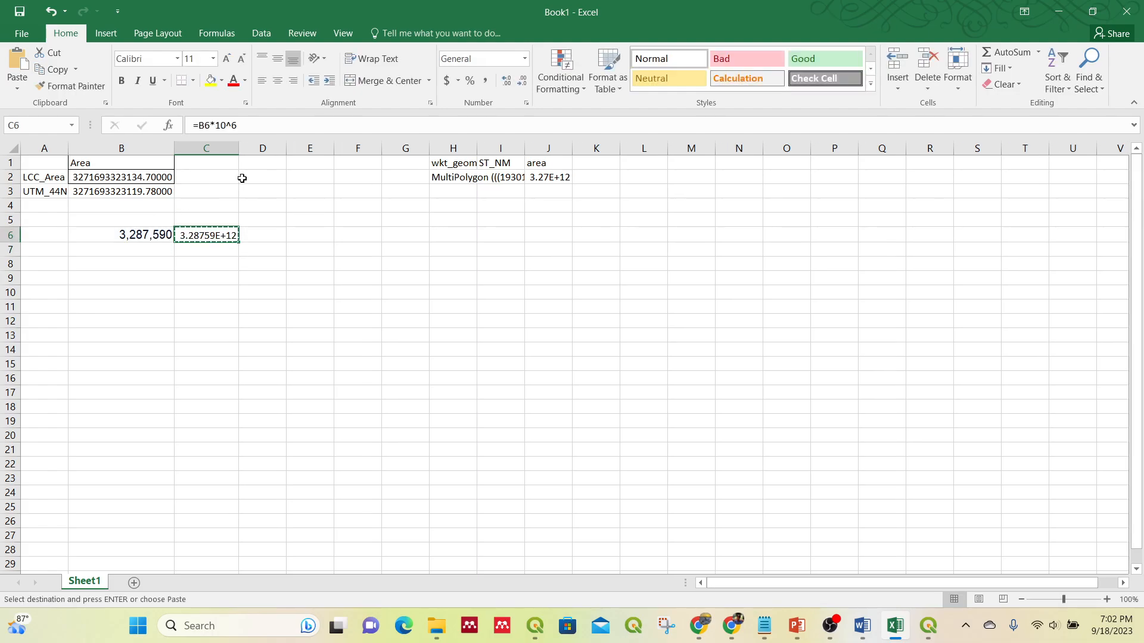
left_click(111, 218)
key("ctrl+v")
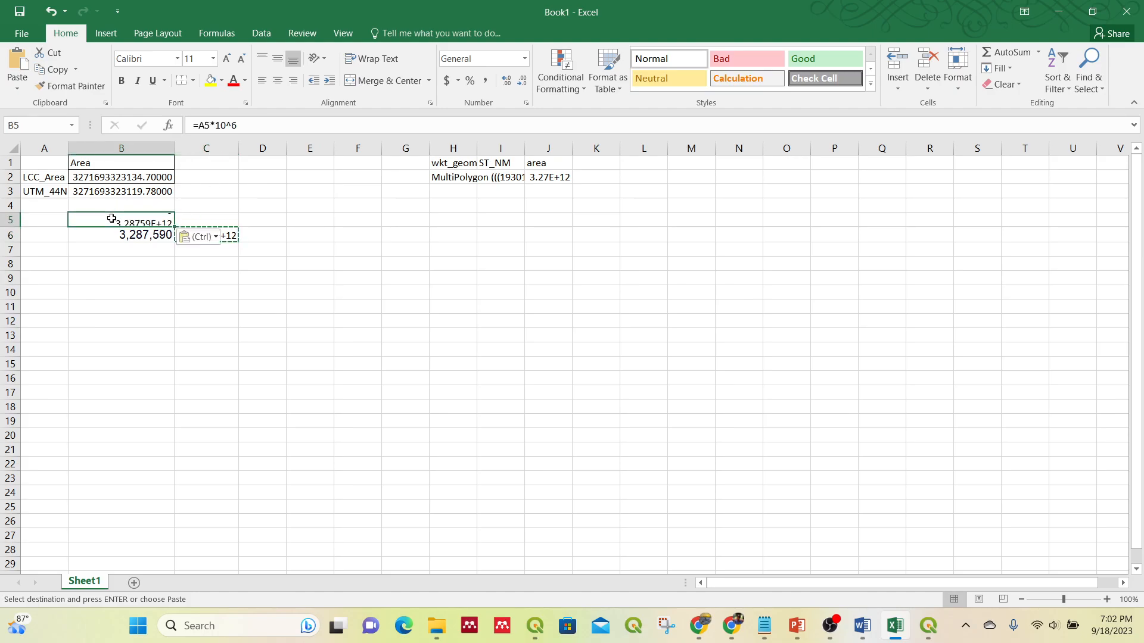
key("ctrl+z")
right_click(126, 220)
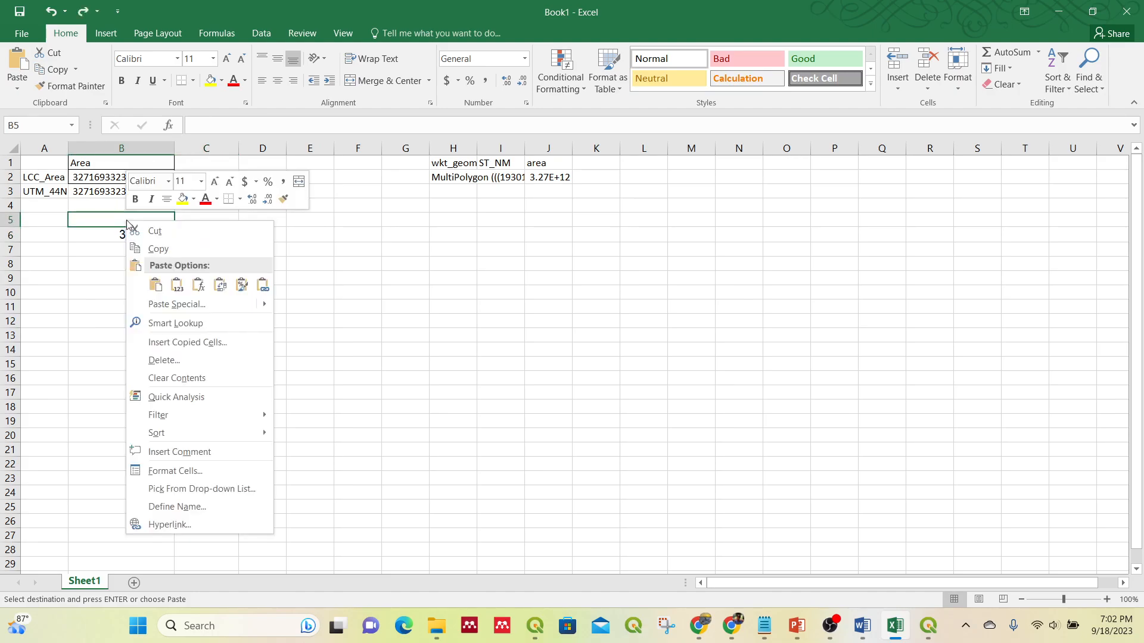
left_click(176, 285)
Clear the contents of cells B6 and C6
left_click(153, 235)
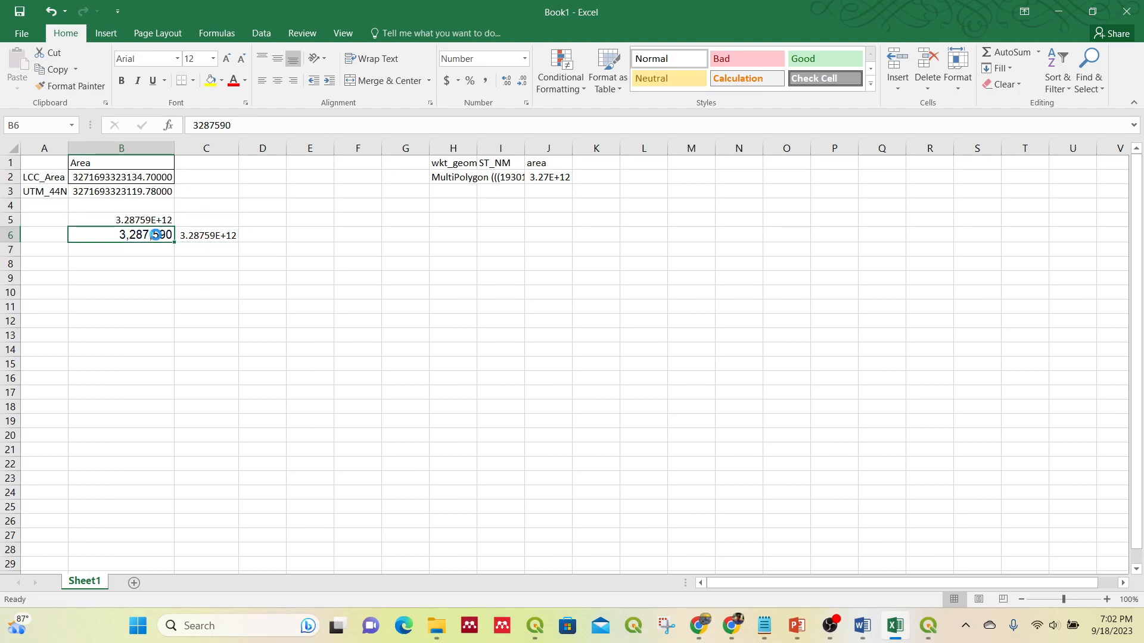
key("Delete")
left_click(153, 219)
left_click(212, 235)
key("Delete")
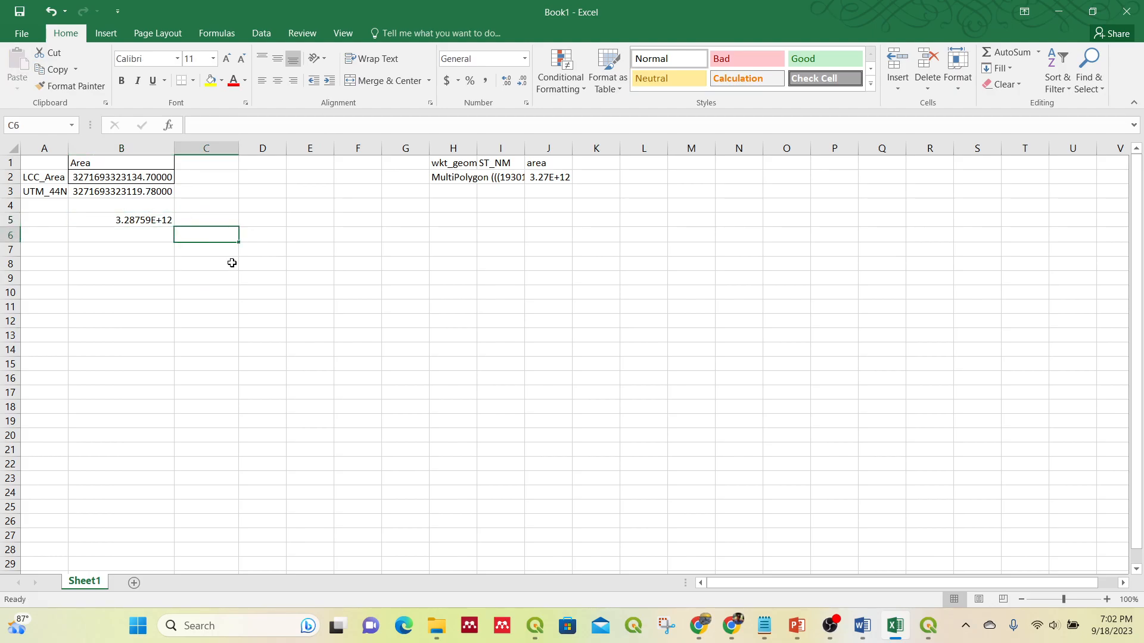
left_click(231, 263)
Calculate the LCC area's difference from the B5 area in C2 with the formula =B2-B5
left_click(230, 178)
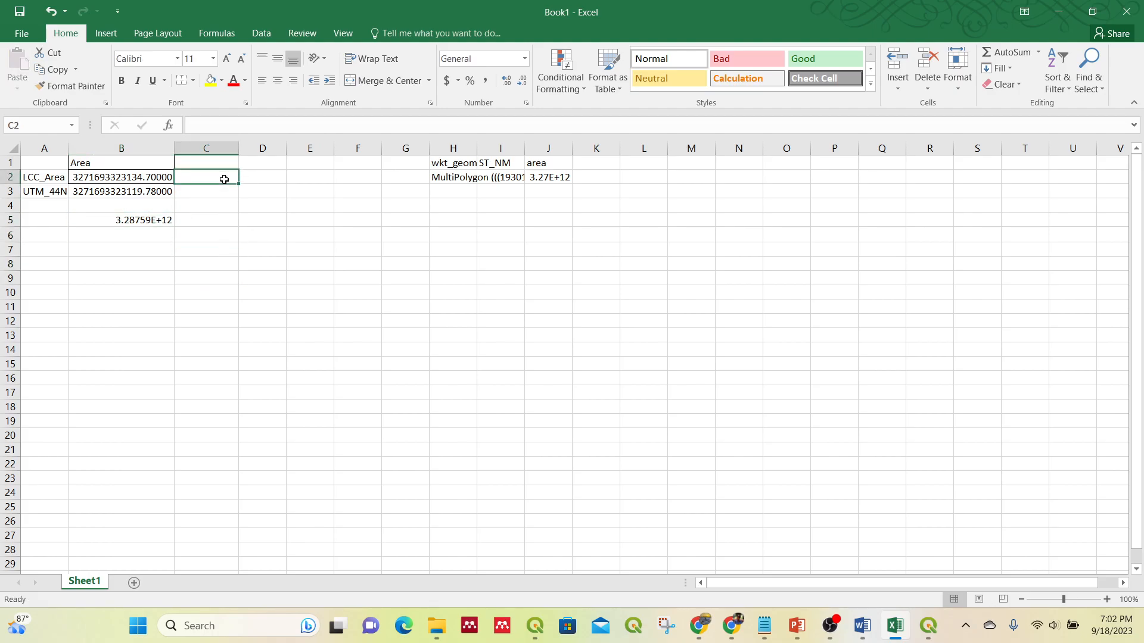
type("=")
left_click(145, 178)
type("-")
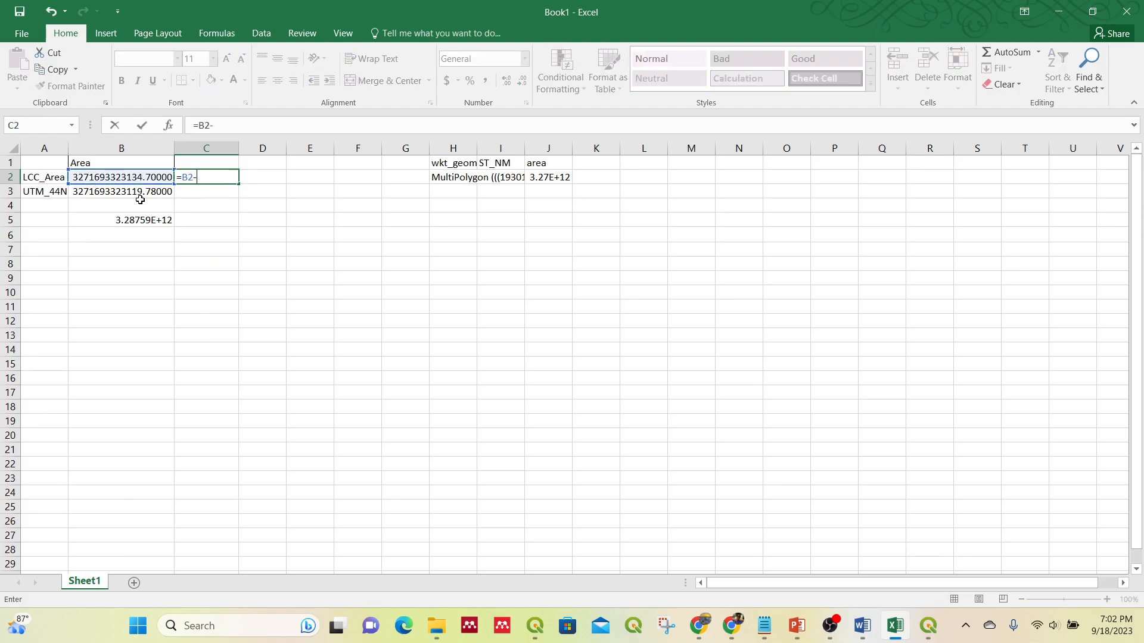
left_click(149, 219)
key("Return")
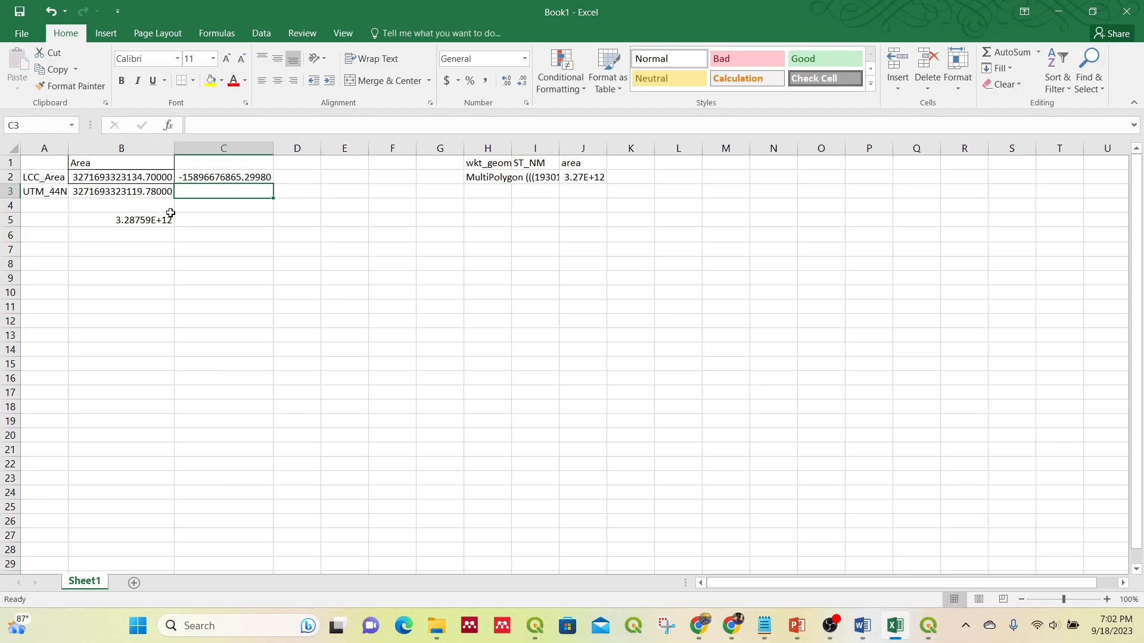
Try to calculate the UTM_44N area's difference from the B5 area in C3, and check the full value in B5
type("=")
left_click(145, 190)
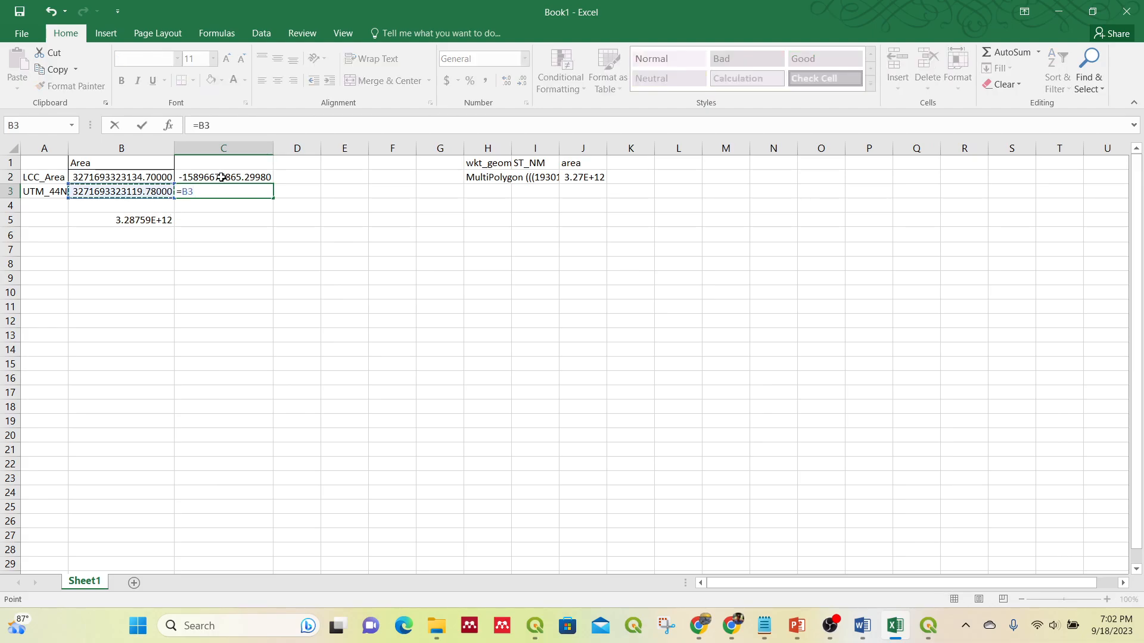
left_click(162, 220)
key("Return")
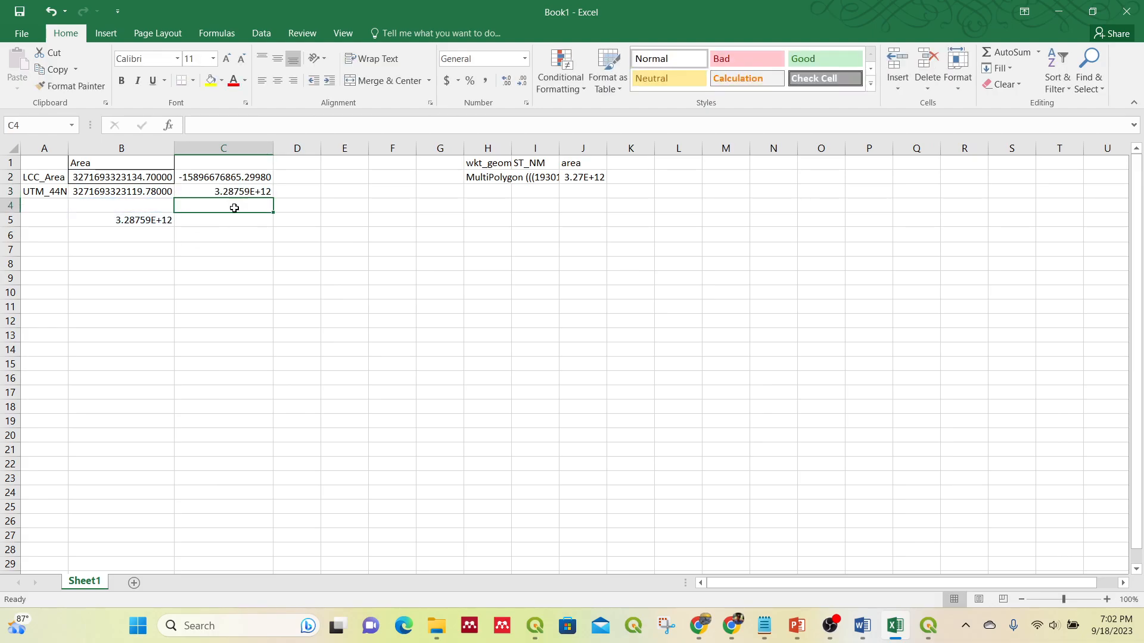
left_click(161, 220)
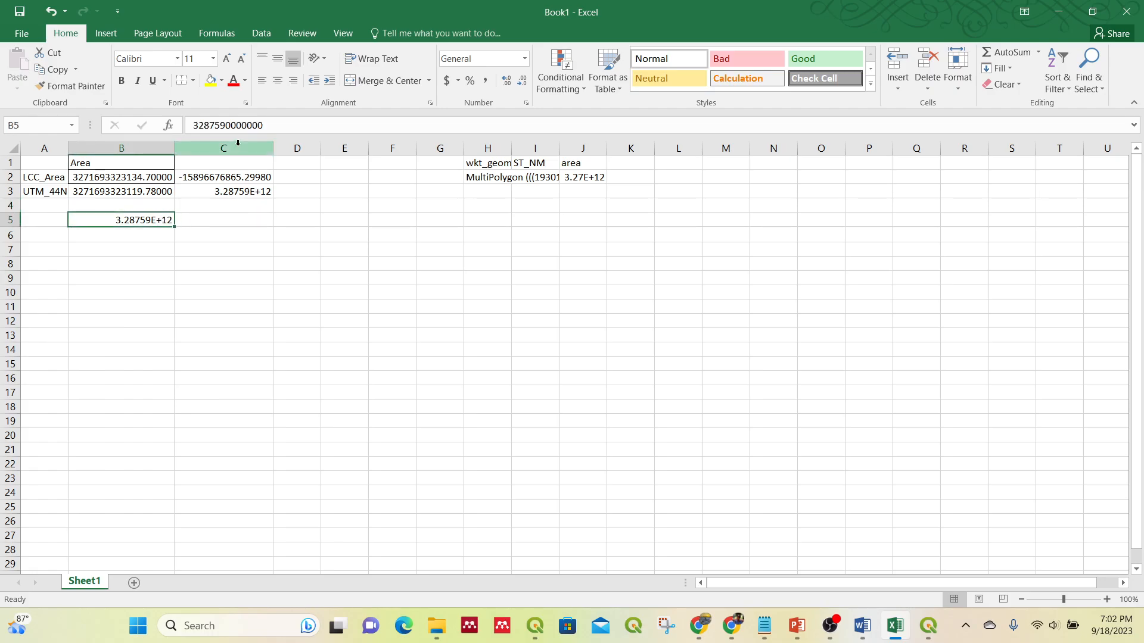
left_click(280, 124)
key("Escape")
Correct the formula in C3 to =B3-B5
left_click(255, 190)
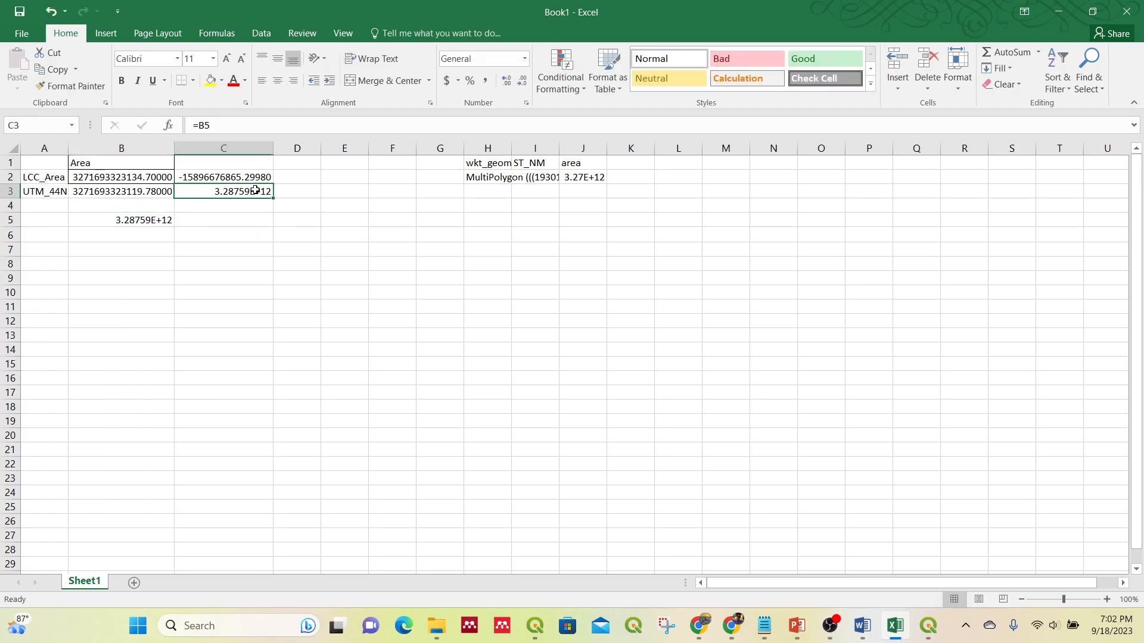
double_click(255, 190)
key("BackSpace")
key("BackSpace")
left_click(159, 194)
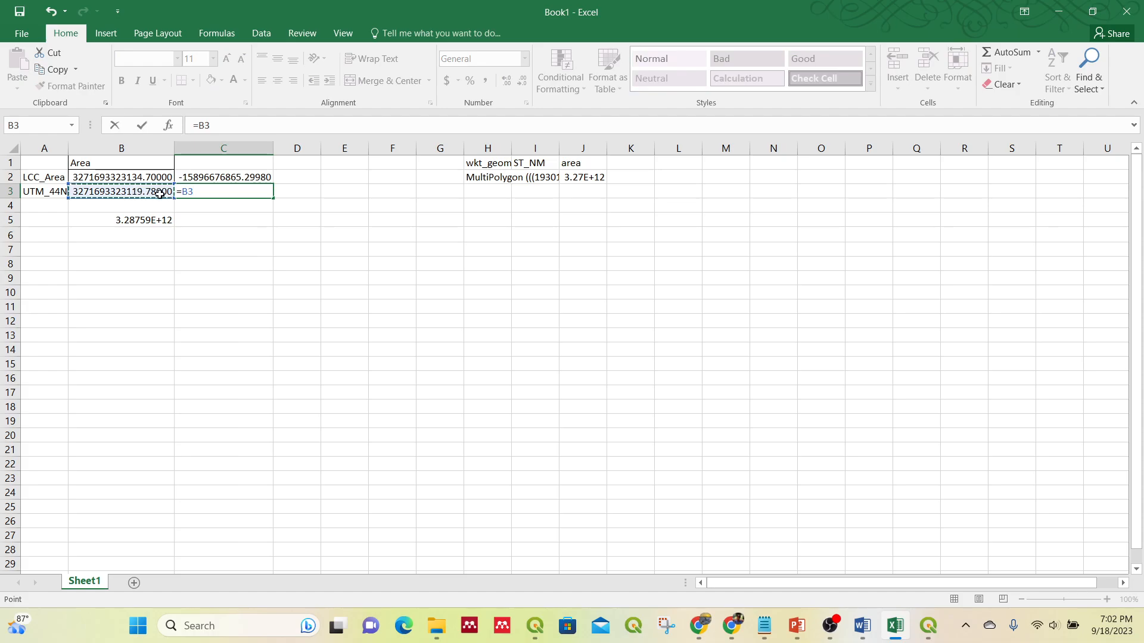
type("-")
left_click(165, 226)
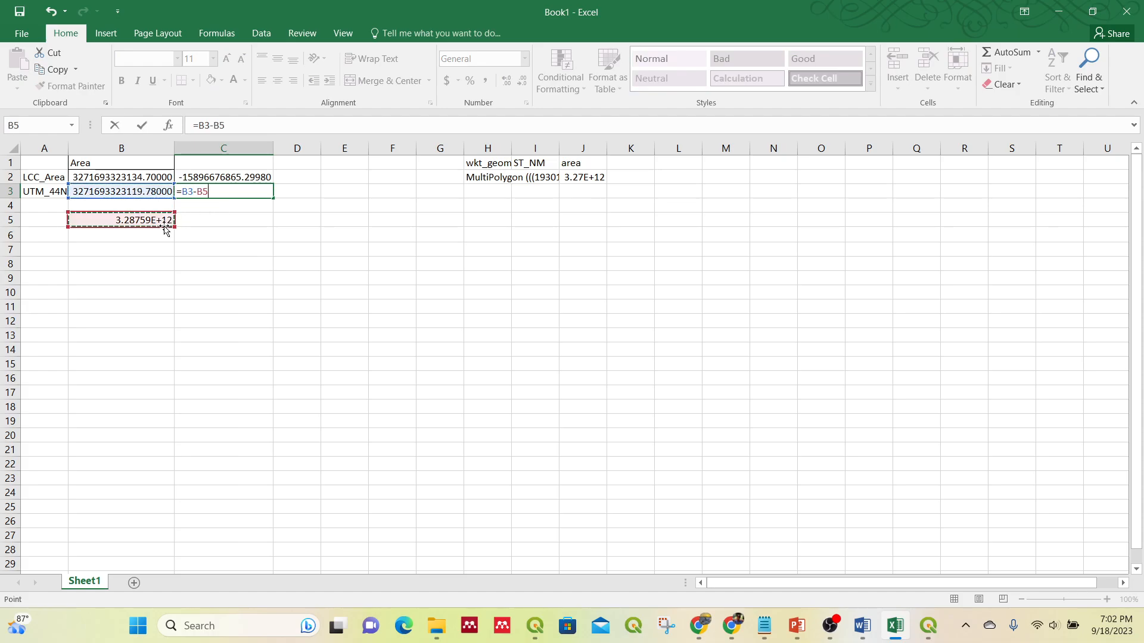
key("Return")
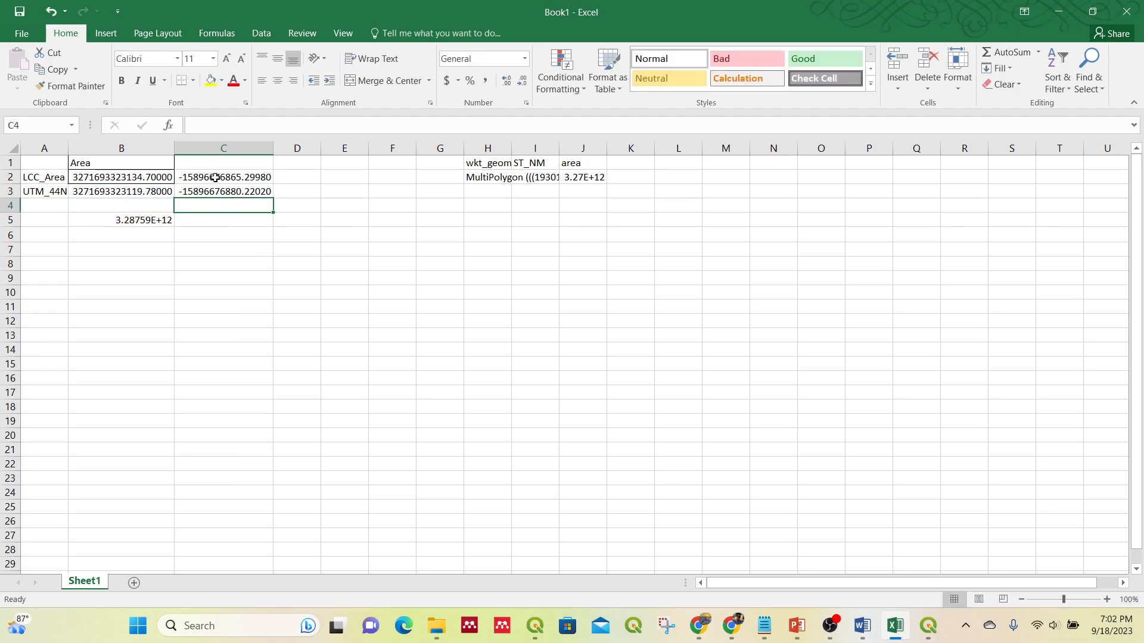
Clear the difference formulas from C2 and C3 and erase the area value in B5
left_click_drag(215, 177, 215, 204)
key("Delete")
left_click(149, 222)
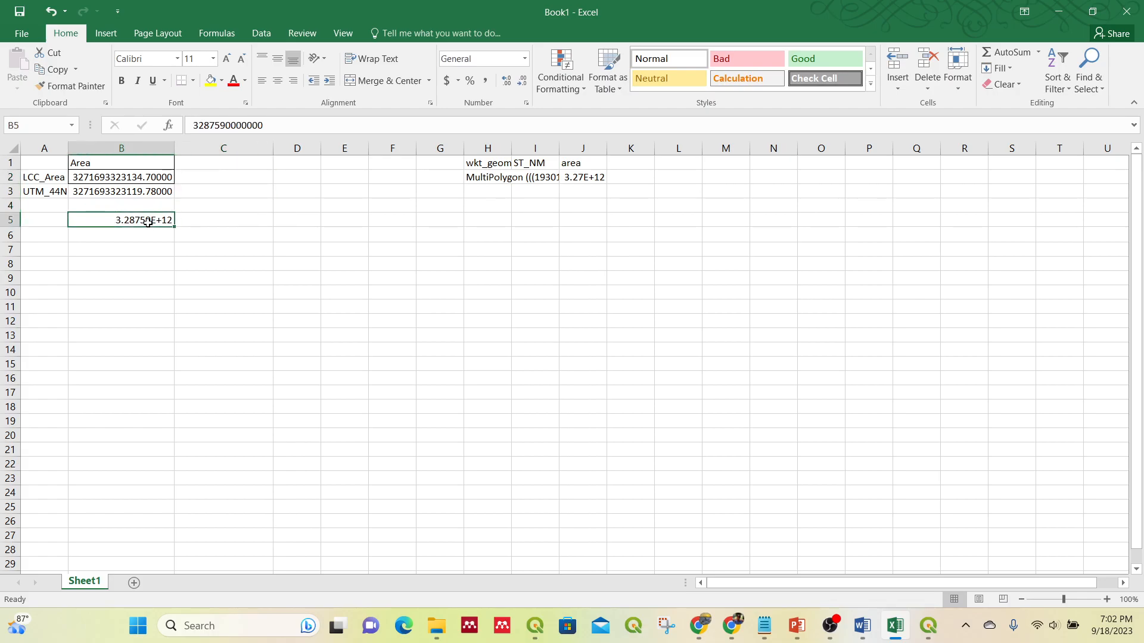
left_click(238, 128)
double_click(238, 128)
key("BackSpace")
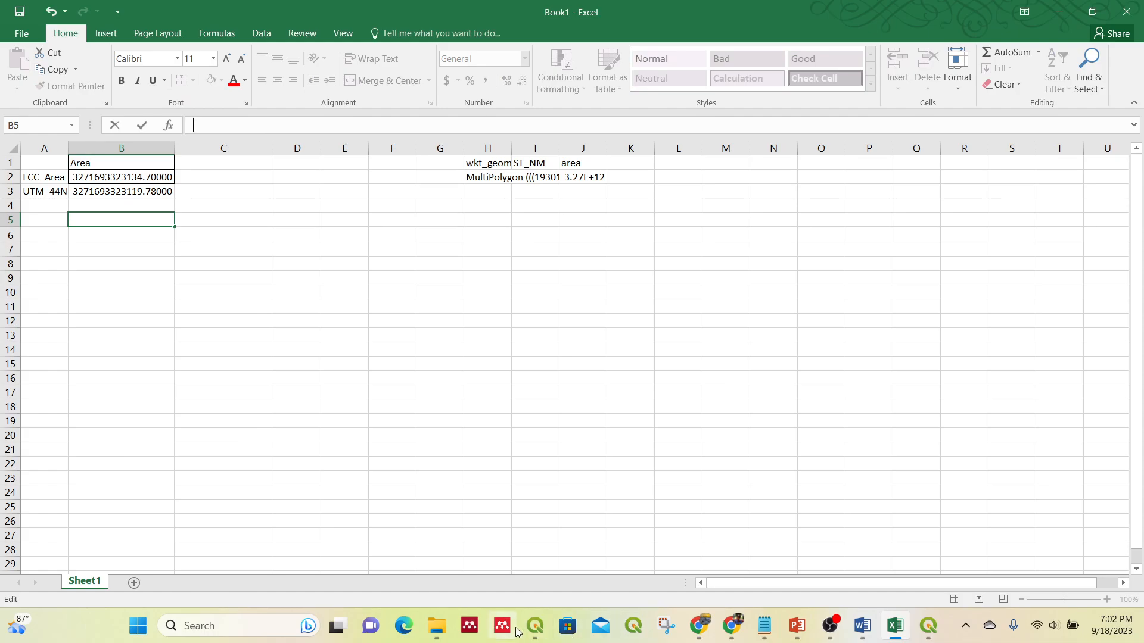
Switch back to the "india country area" search results in Chrome
left_click(535, 626)
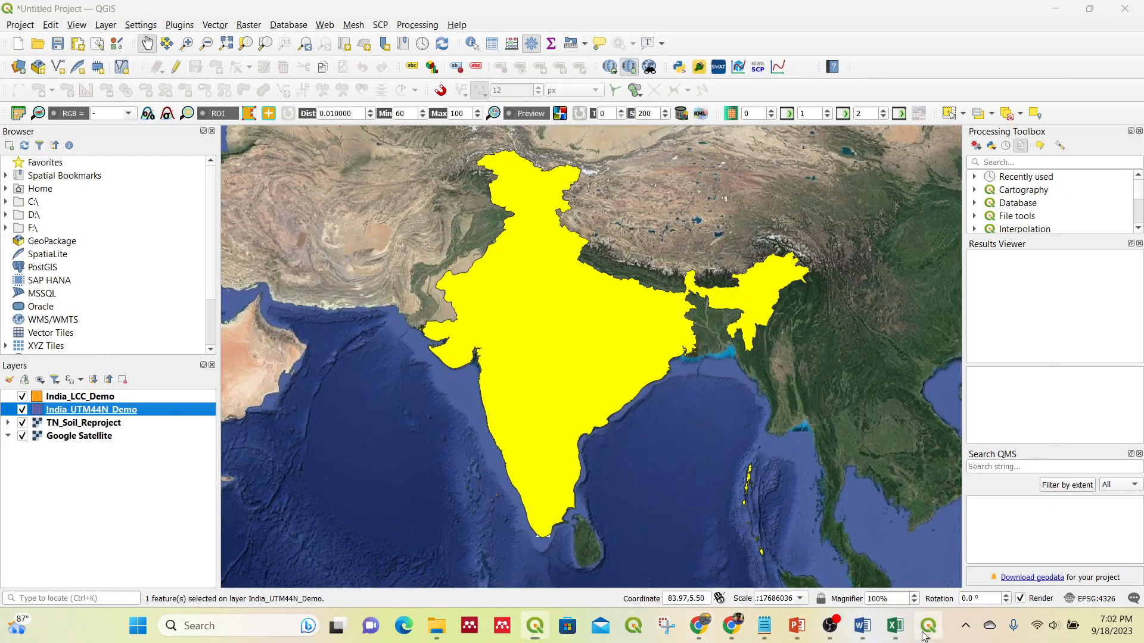
left_click(928, 629)
left_click(925, 636)
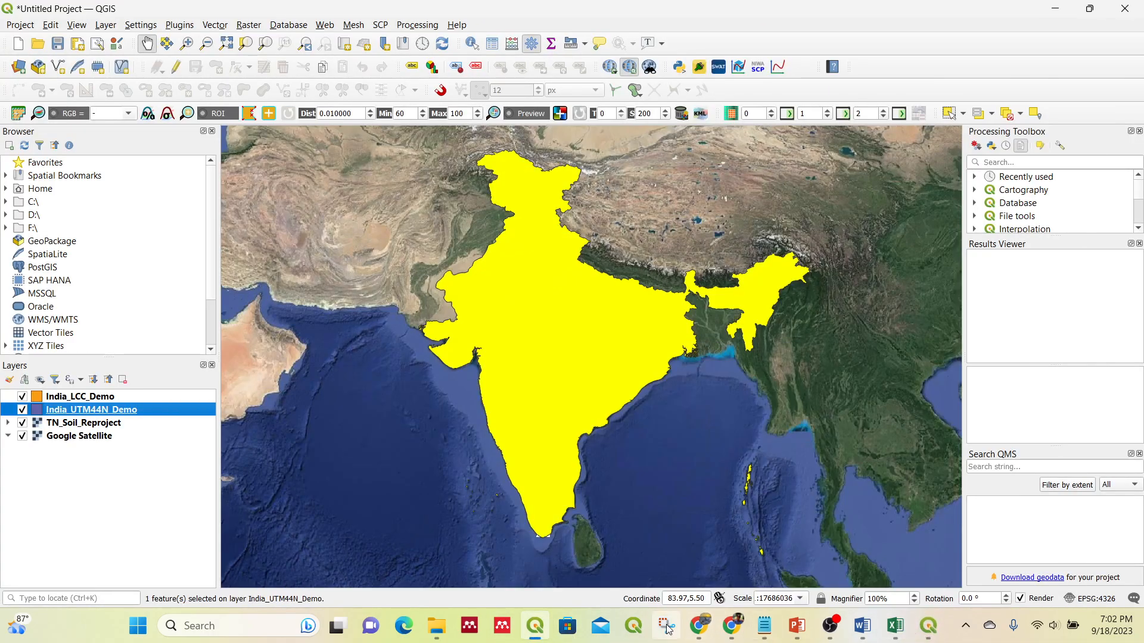
left_click(702, 628)
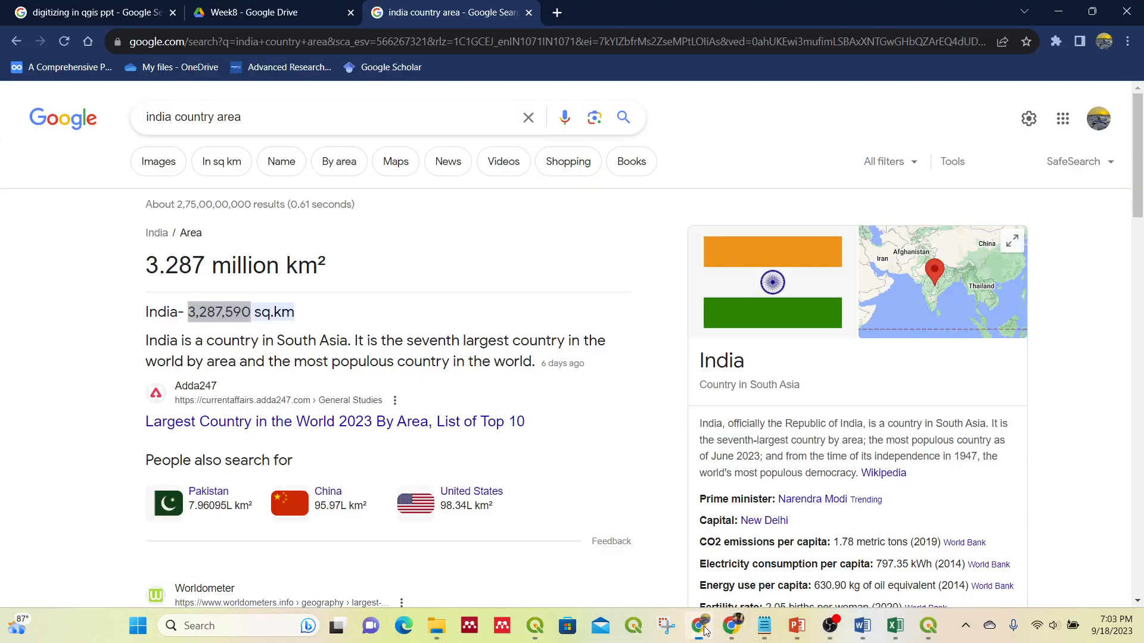
Search Google for "india country area in m2" and look through the results for the area figure
left_click(199, 268)
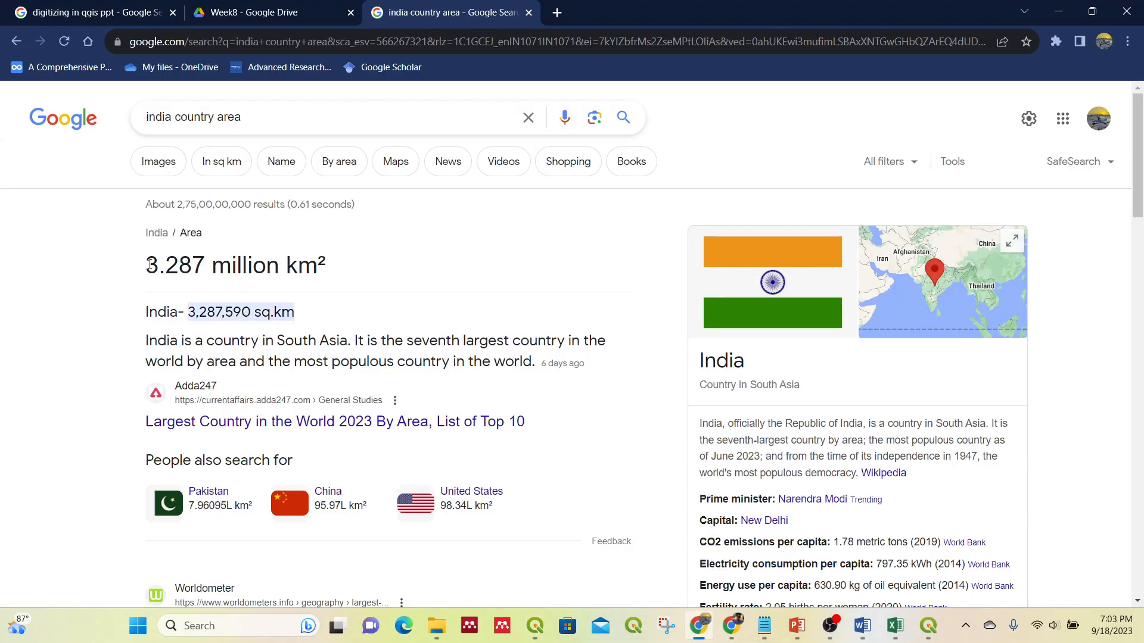
left_click_drag(151, 266, 202, 260)
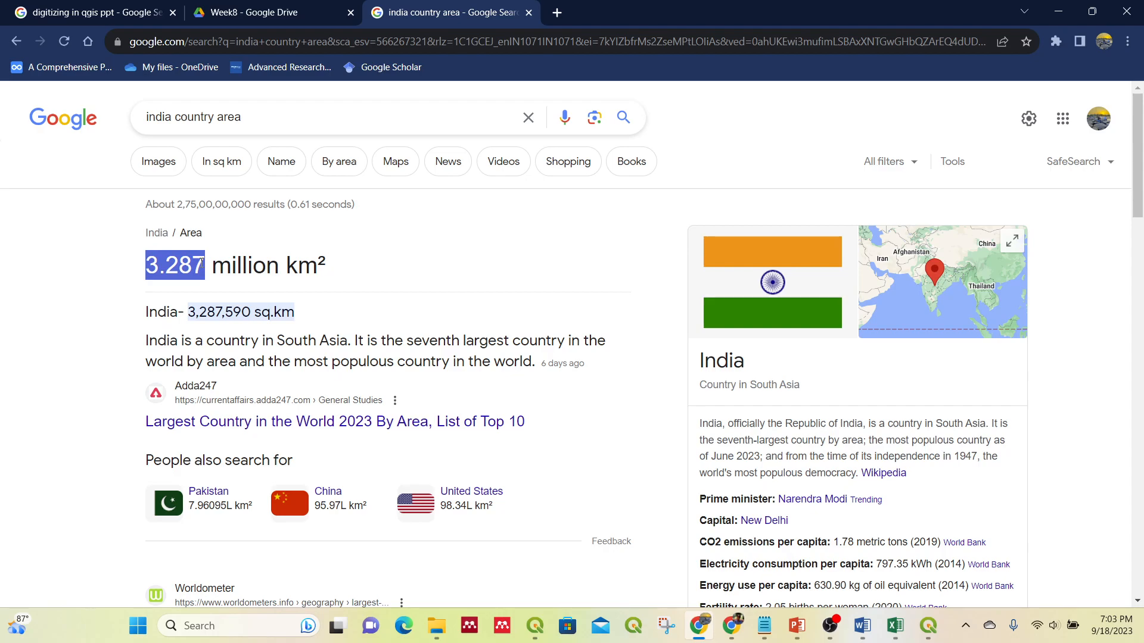
left_click(279, 108)
type("in m2")
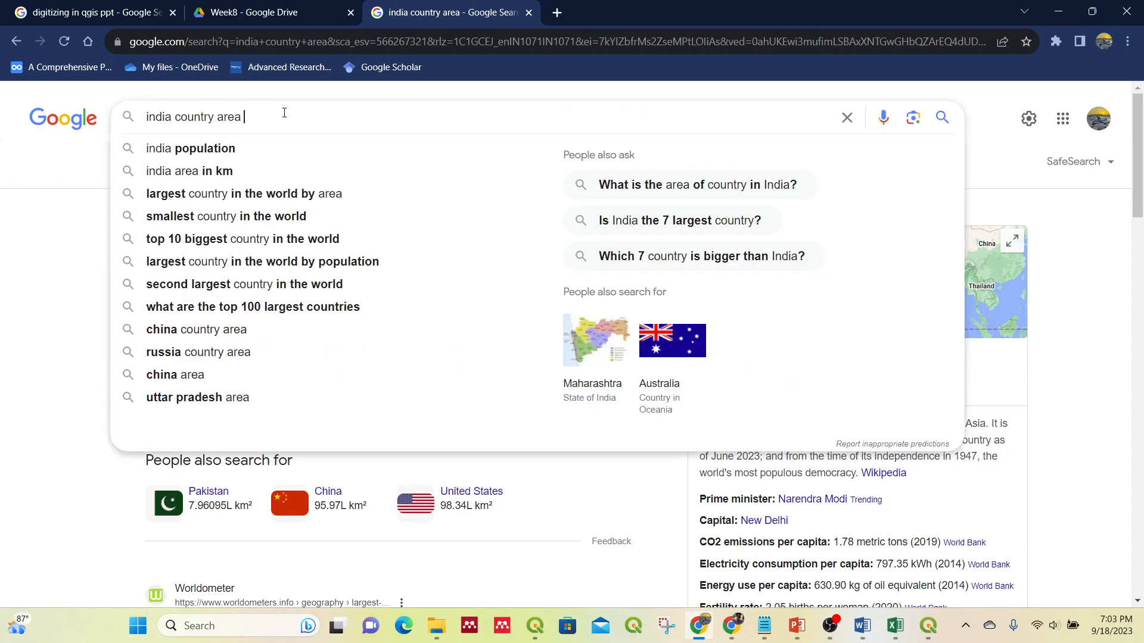
key("Return")
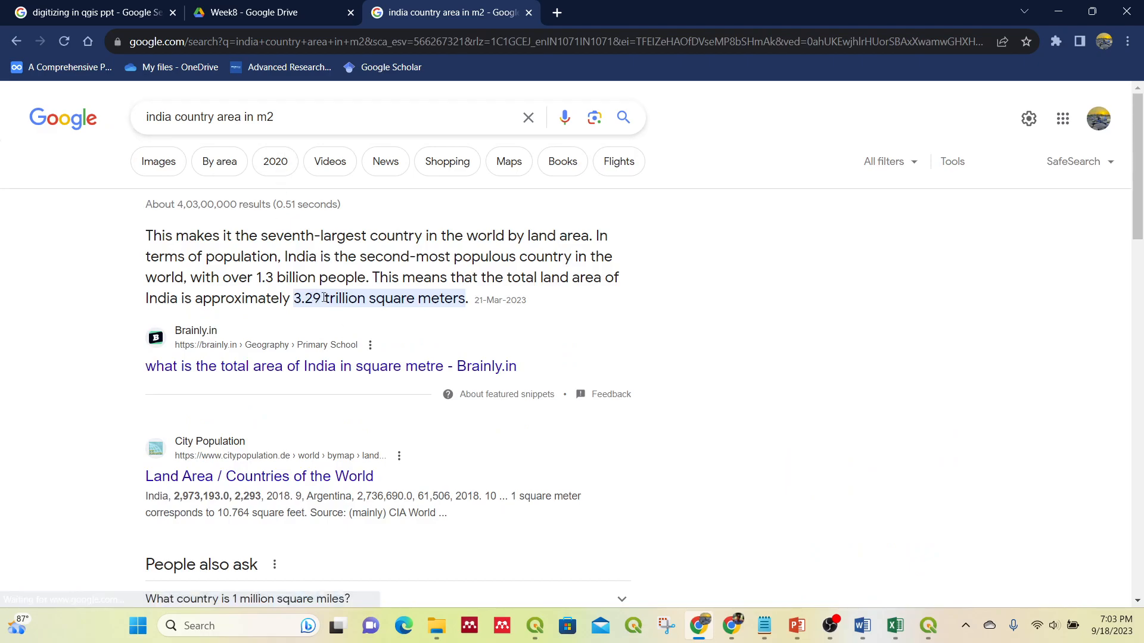
scroll(462, 299, "down", 1)
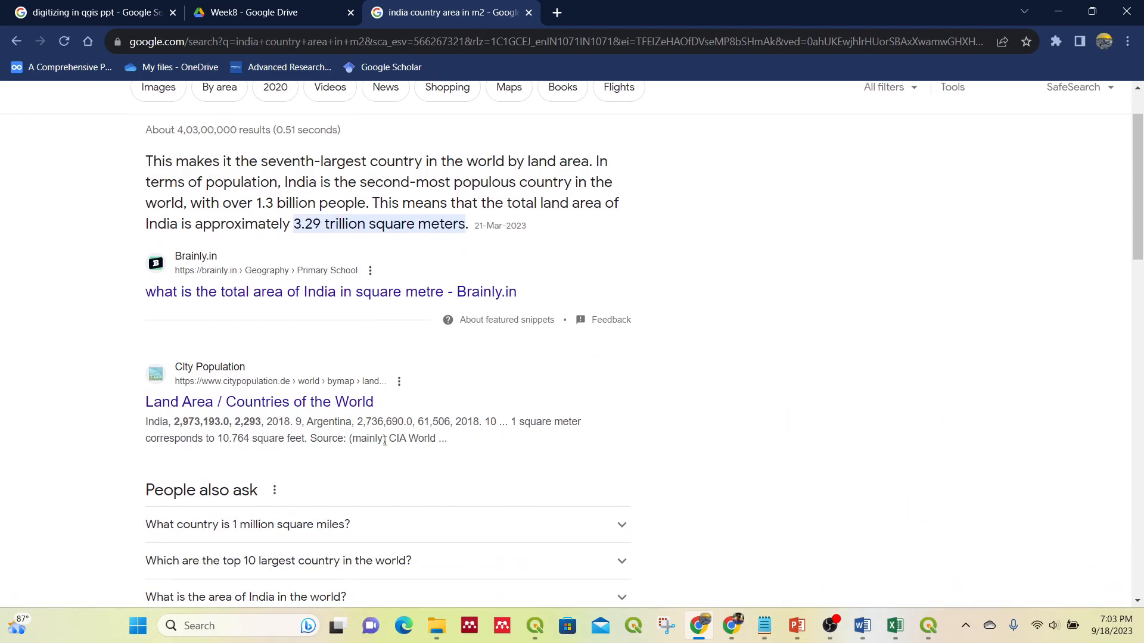
scroll(318, 438, "down", 2)
scroll(286, 298, "up", 3)
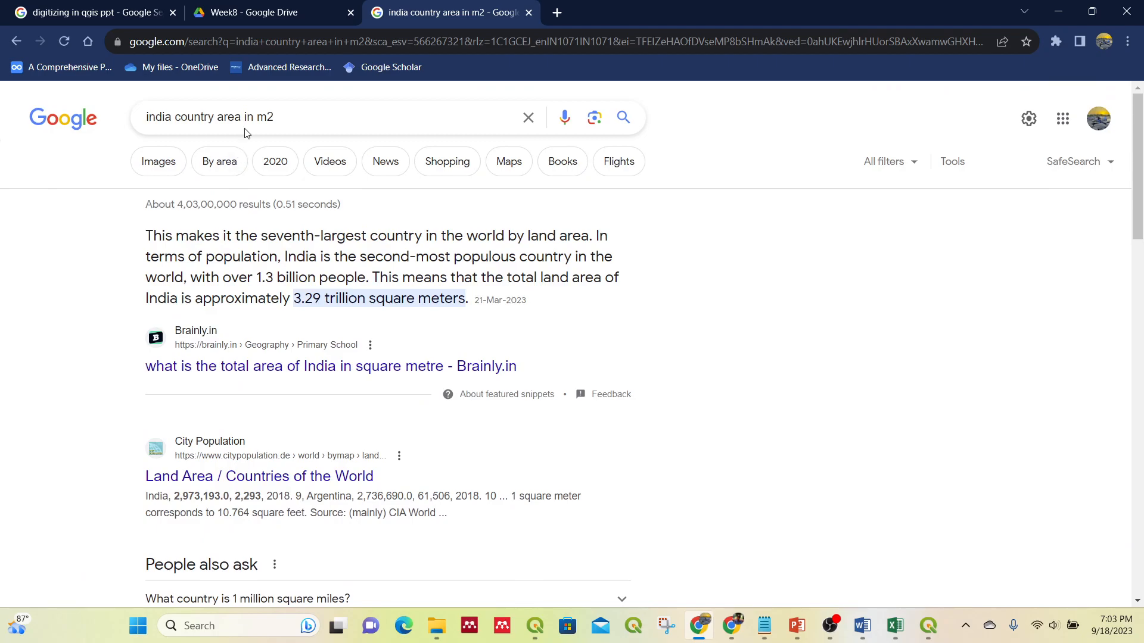
Search Google for "india country area in ha" and copy the thousand-hectares figure from the featured answer
double_click(258, 119)
type("ha")
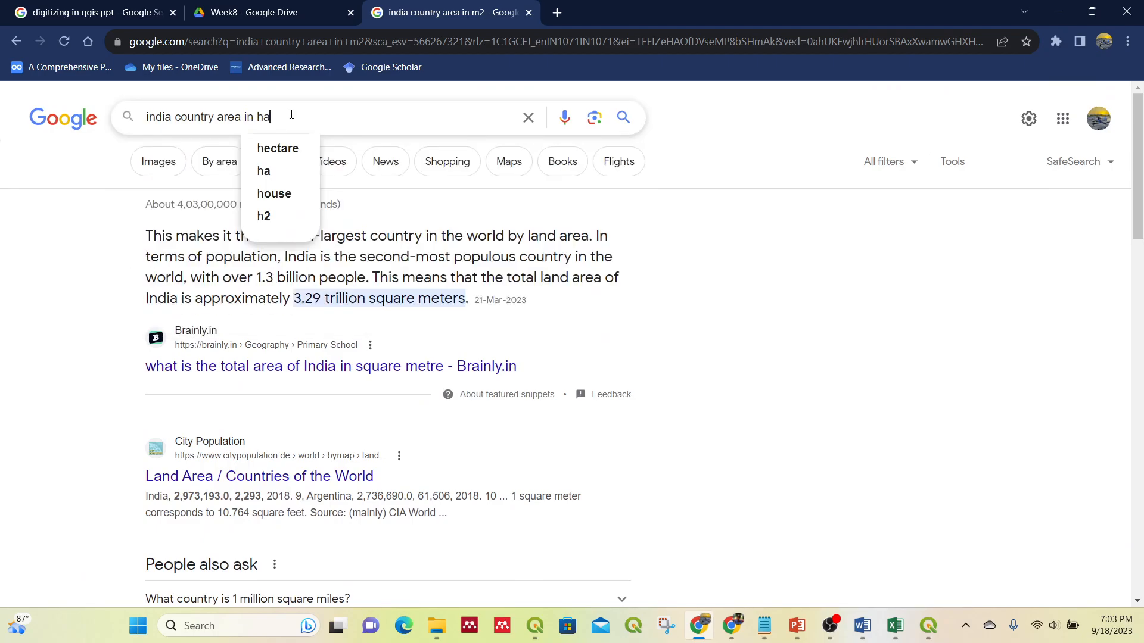
key("Return")
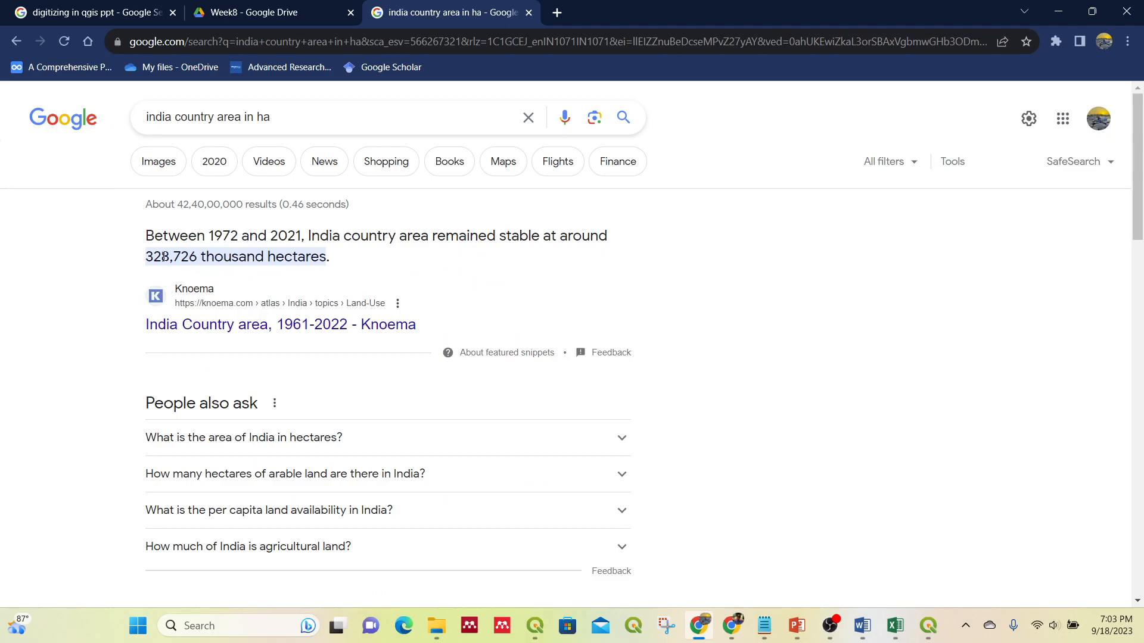
left_click_drag(196, 256, 146, 262)
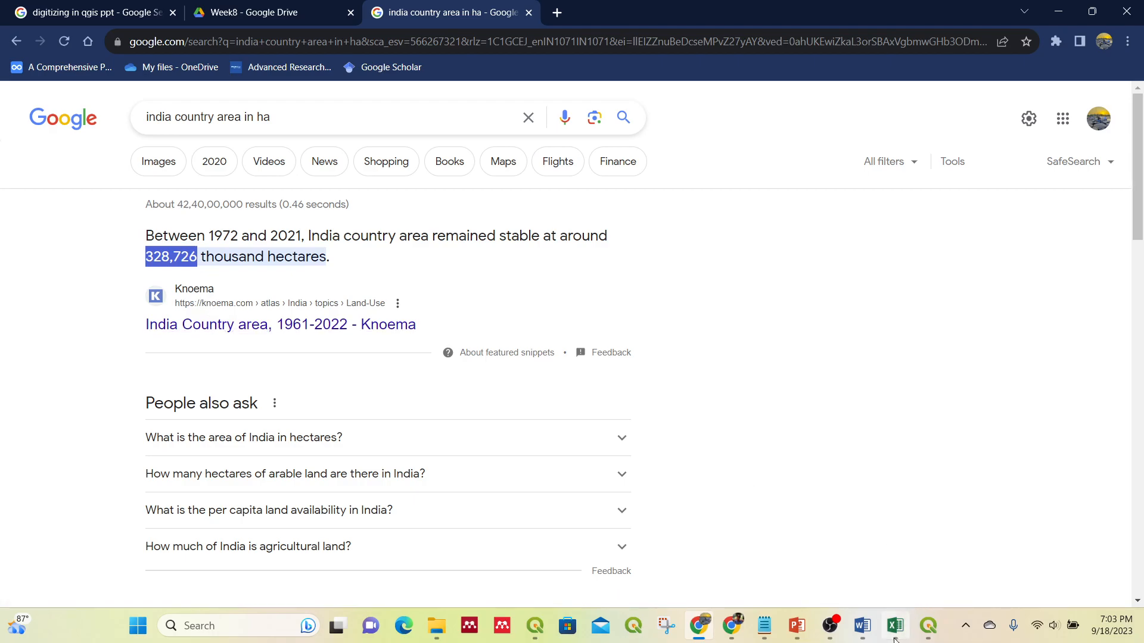
Switch to the Book1 workbook in Excel and enter 328,726 in cell B5
mouse_move(900, 631)
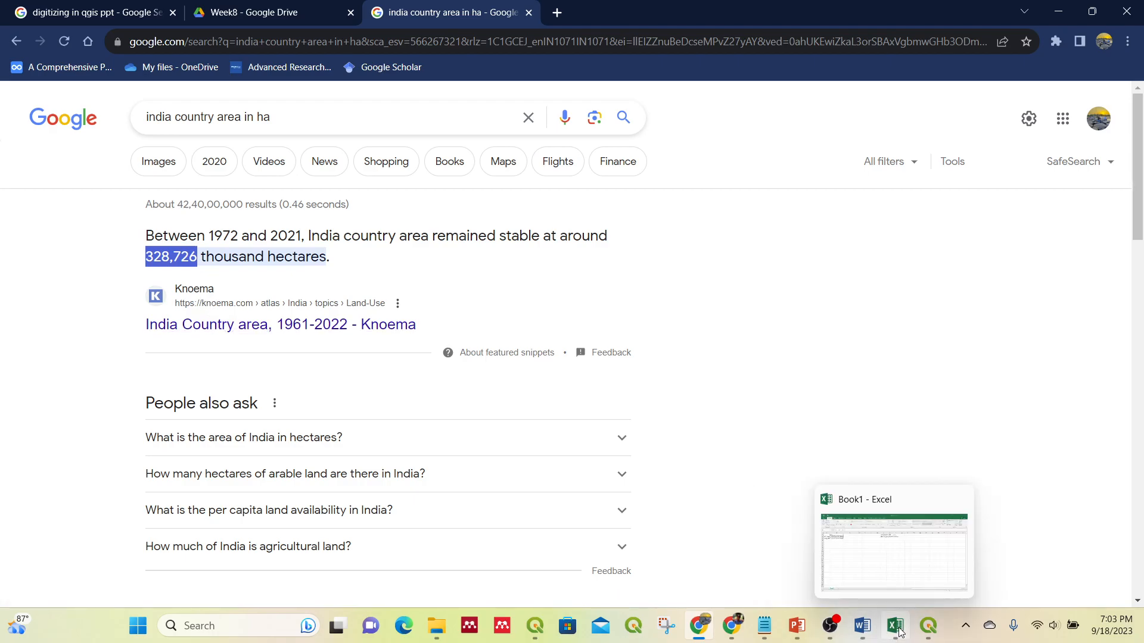
left_click(899, 631)
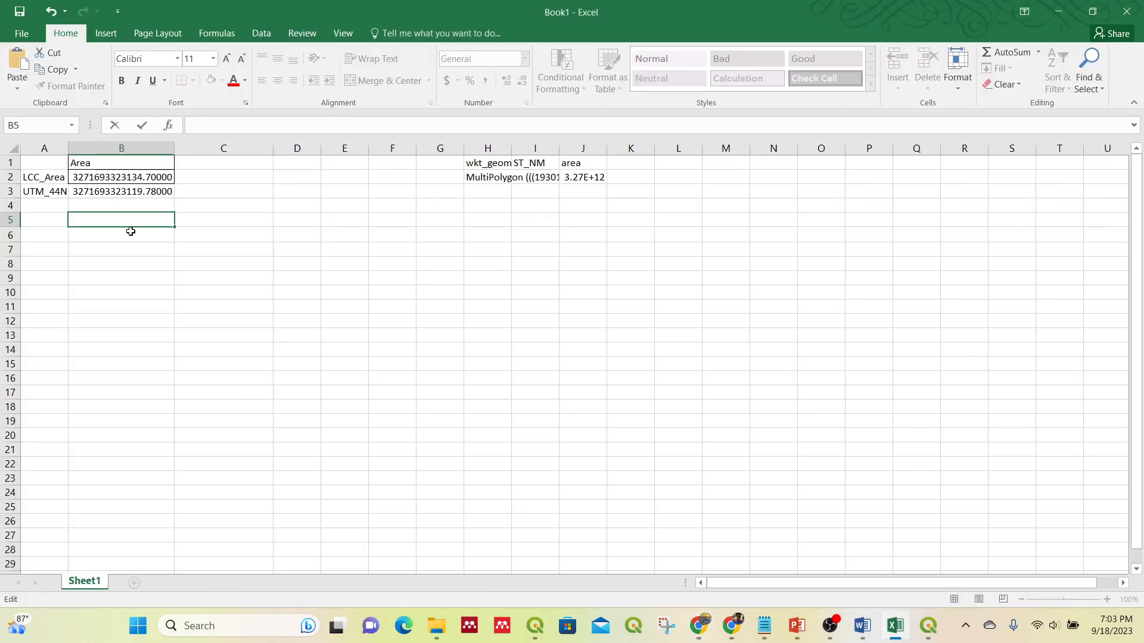
type("328,726")
key("Return")
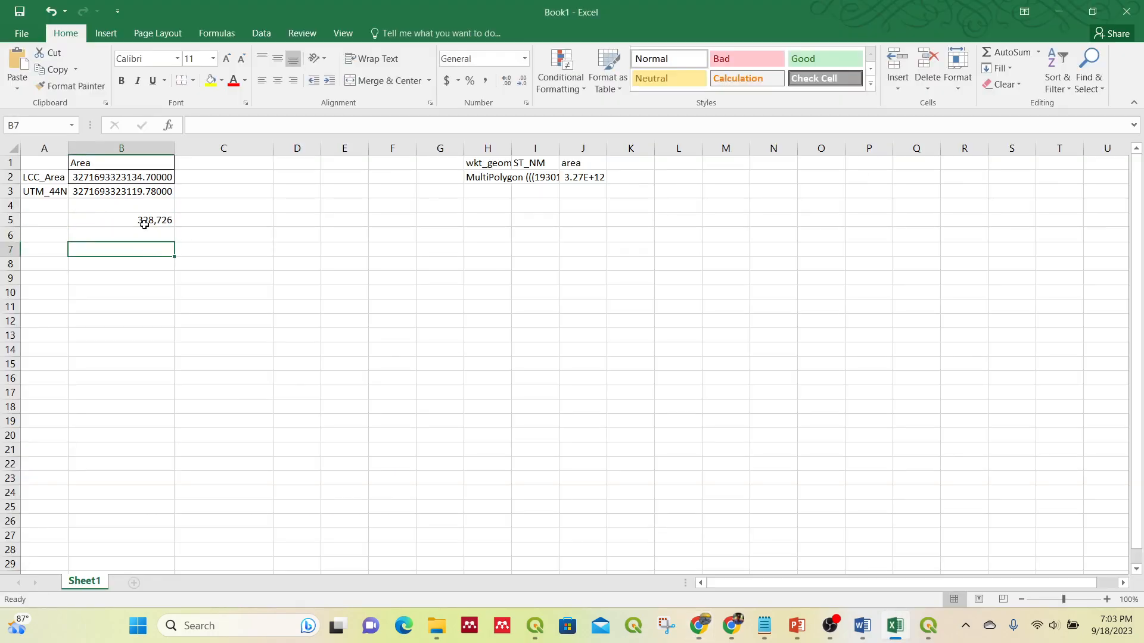
Turn the value in cell B5 into the formula =328726*1000*10^4 to convert thousand hectares to square metres
left_click(145, 220)
left_click(258, 126)
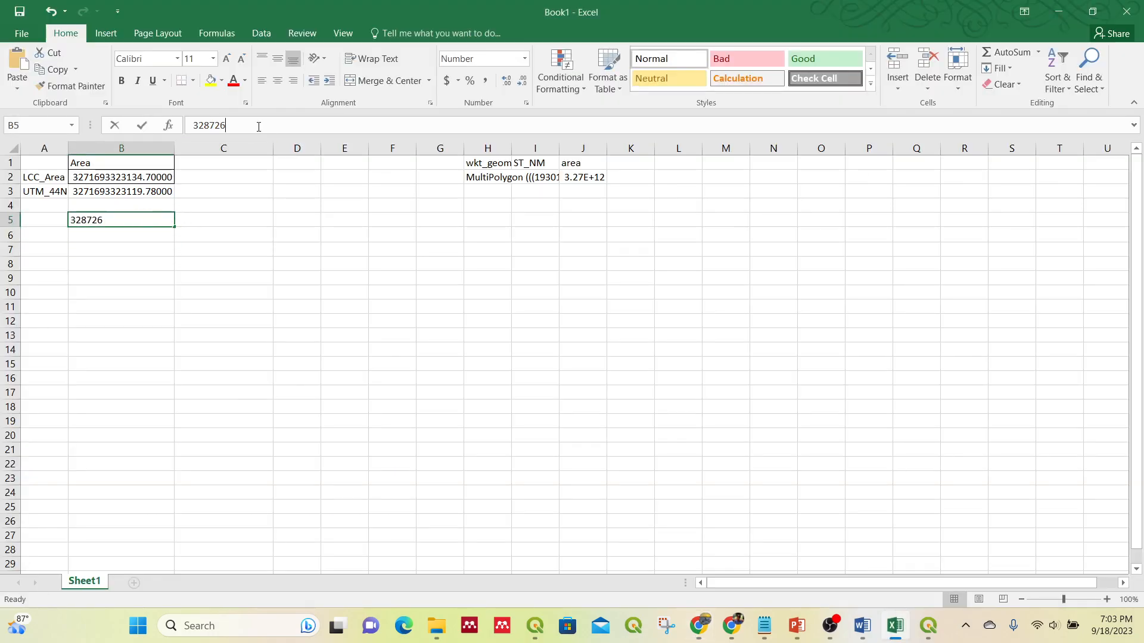
type("*1000")
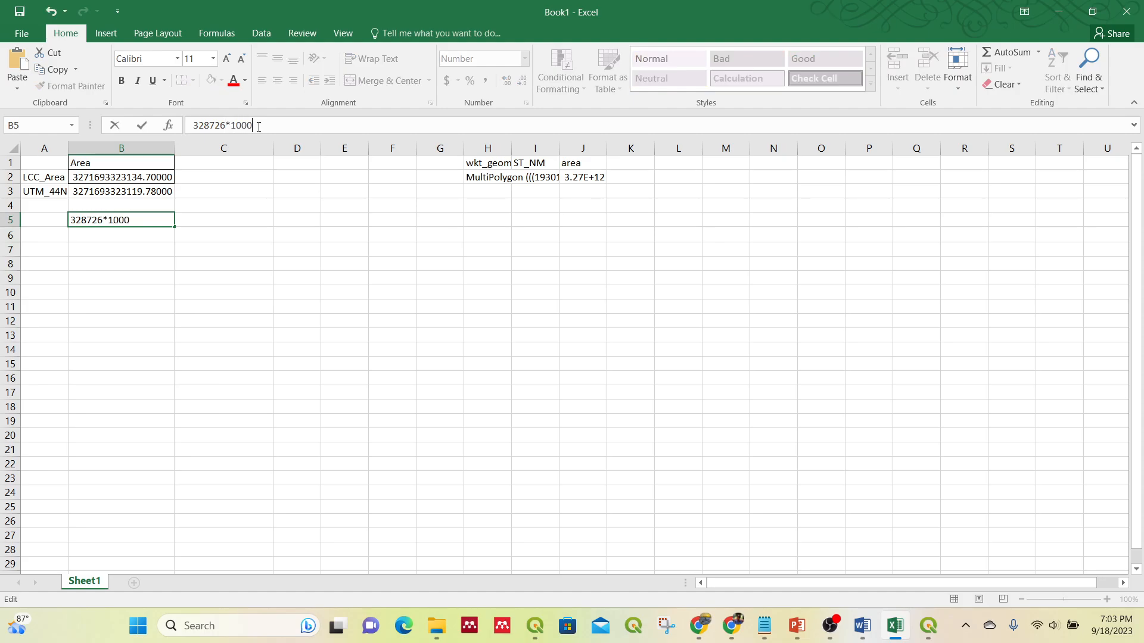
type("*10^4")
key("Return")
left_click(156, 222)
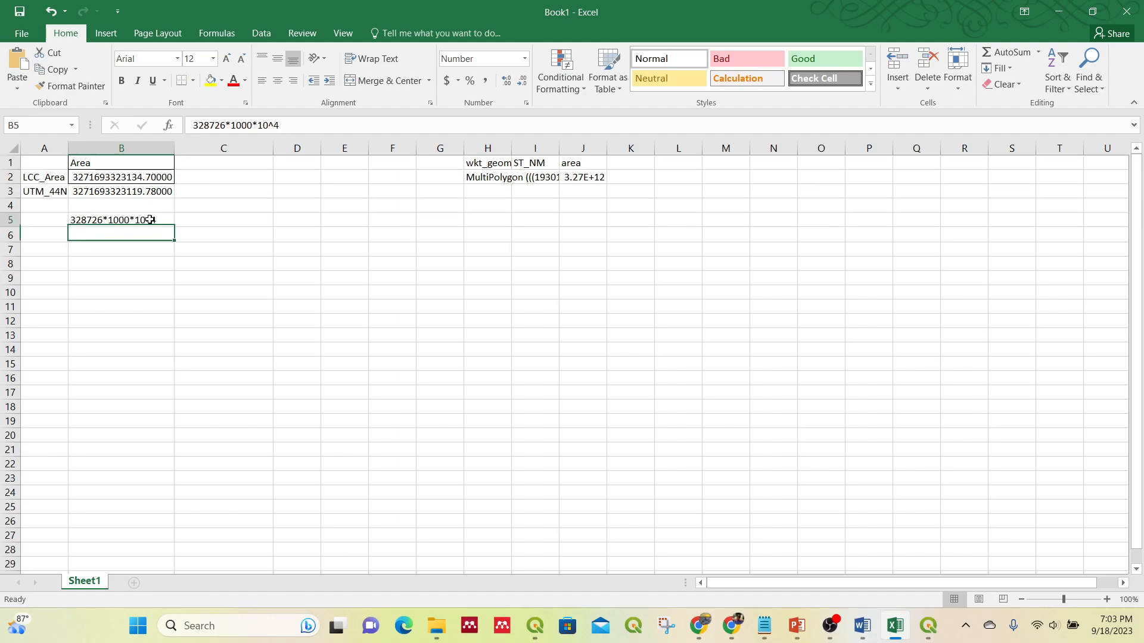
left_click(195, 125)
type("=")
key("Return")
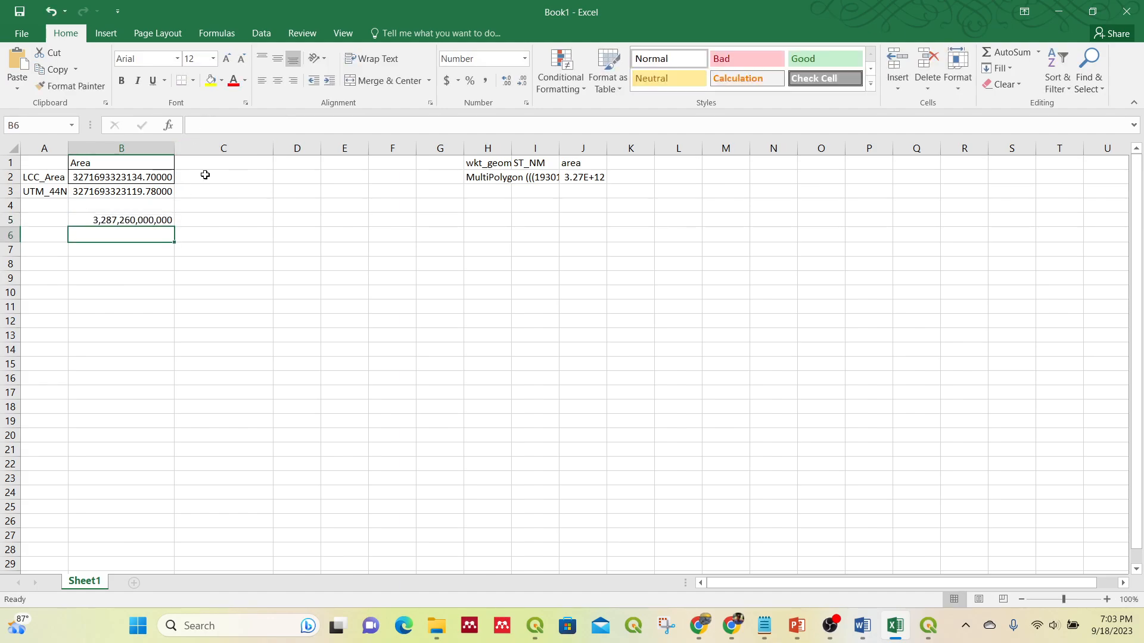
left_click(156, 221)
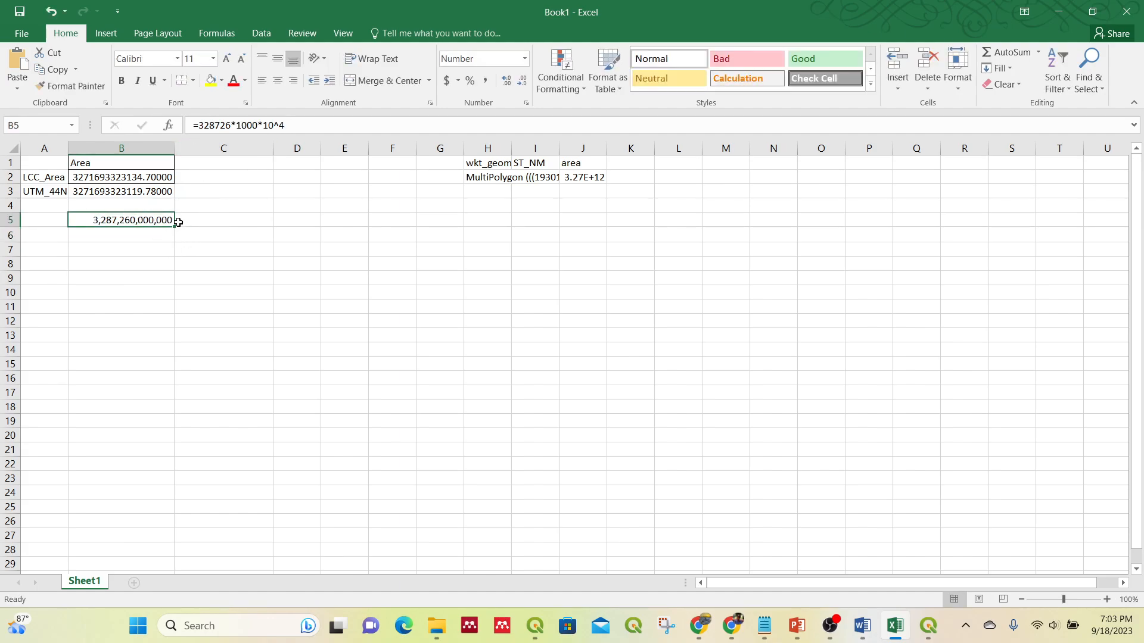
Calculate the difference between the LCC area and the reference area in cell C2 with =B2-B5
left_click(218, 181)
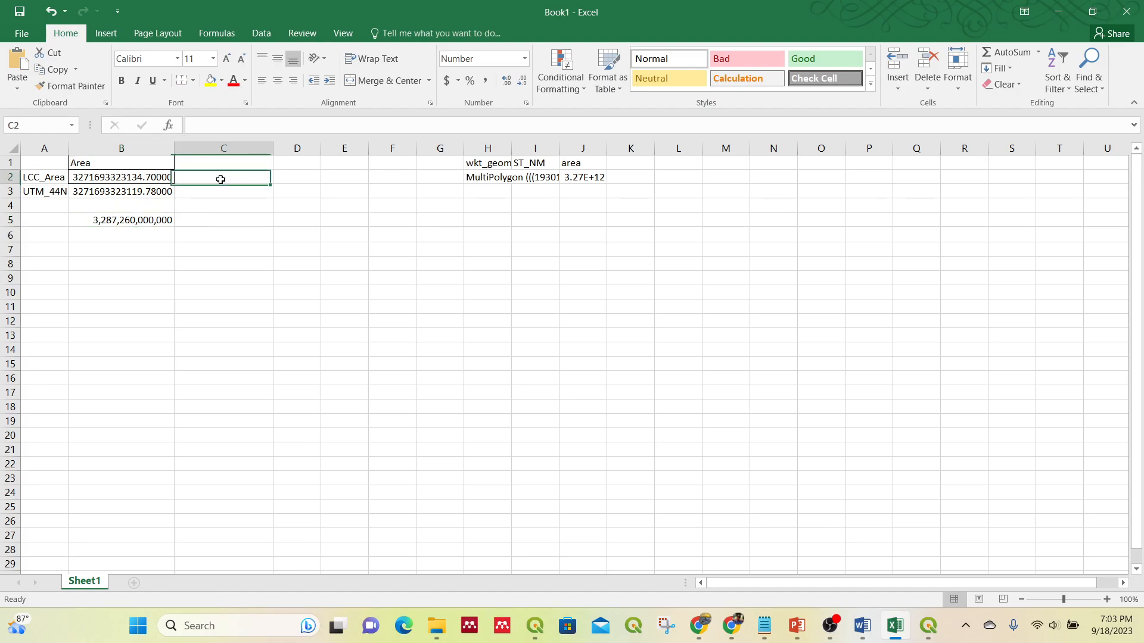
type("=")
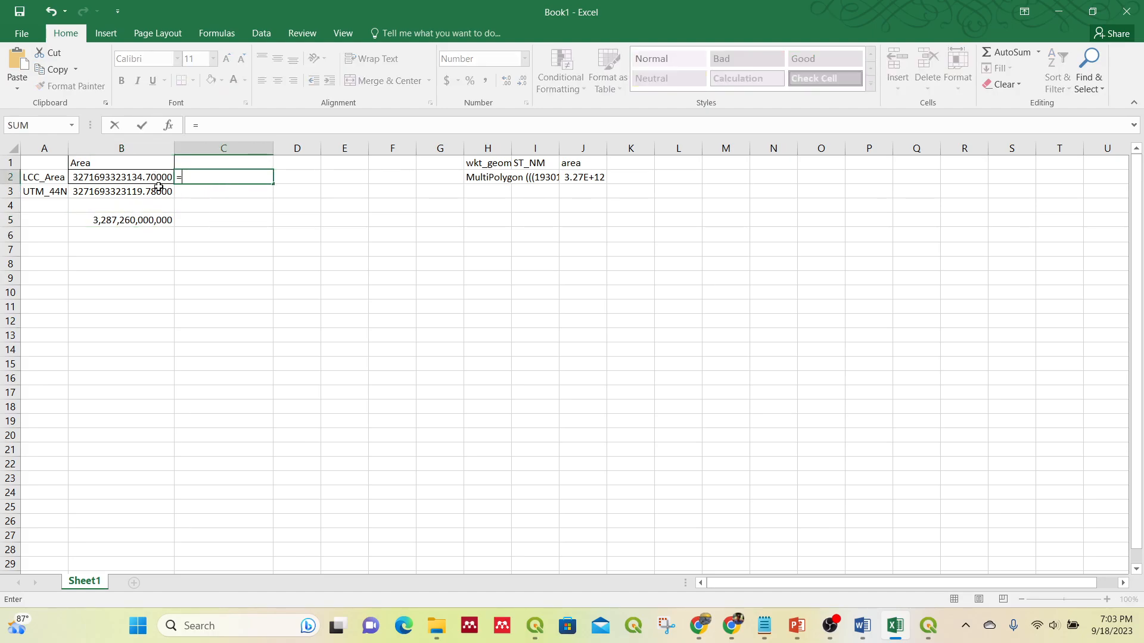
left_click(155, 176)
type("-")
left_click(159, 220)
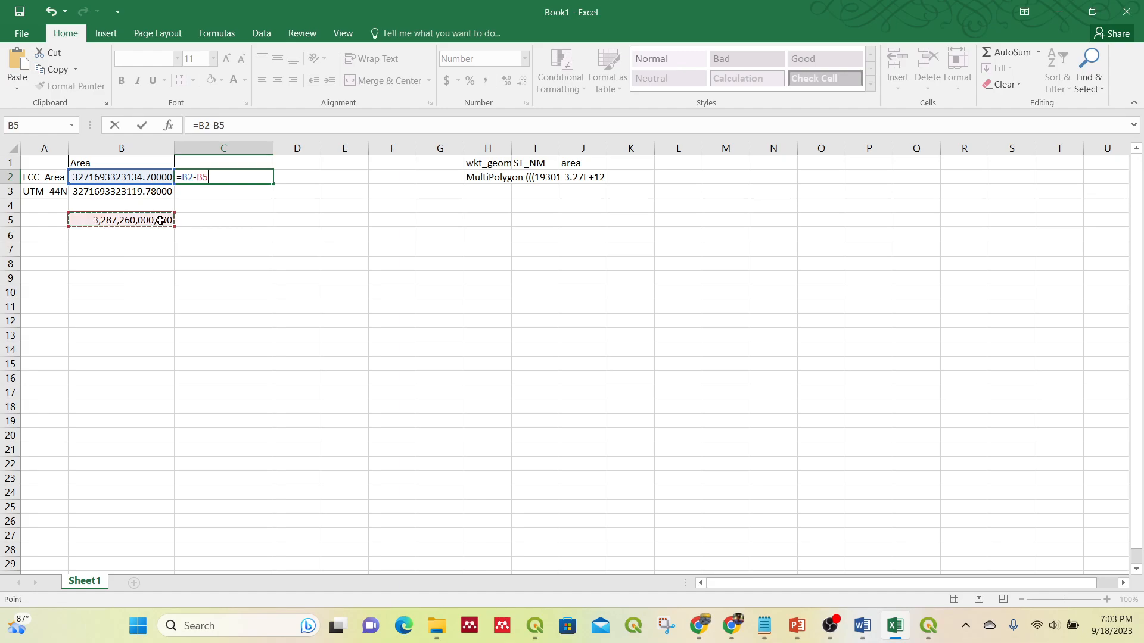
key("Return")
left_click(243, 177)
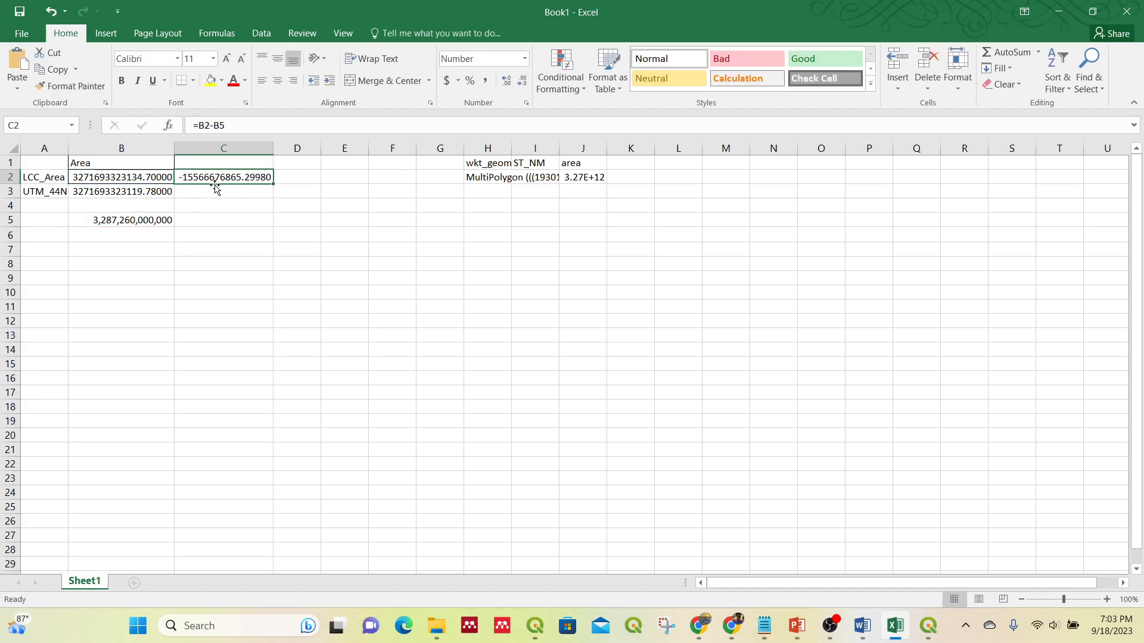
Clear the reference area in cell B5 and the difference formula in cell C2
left_click(157, 220)
key("Delete")
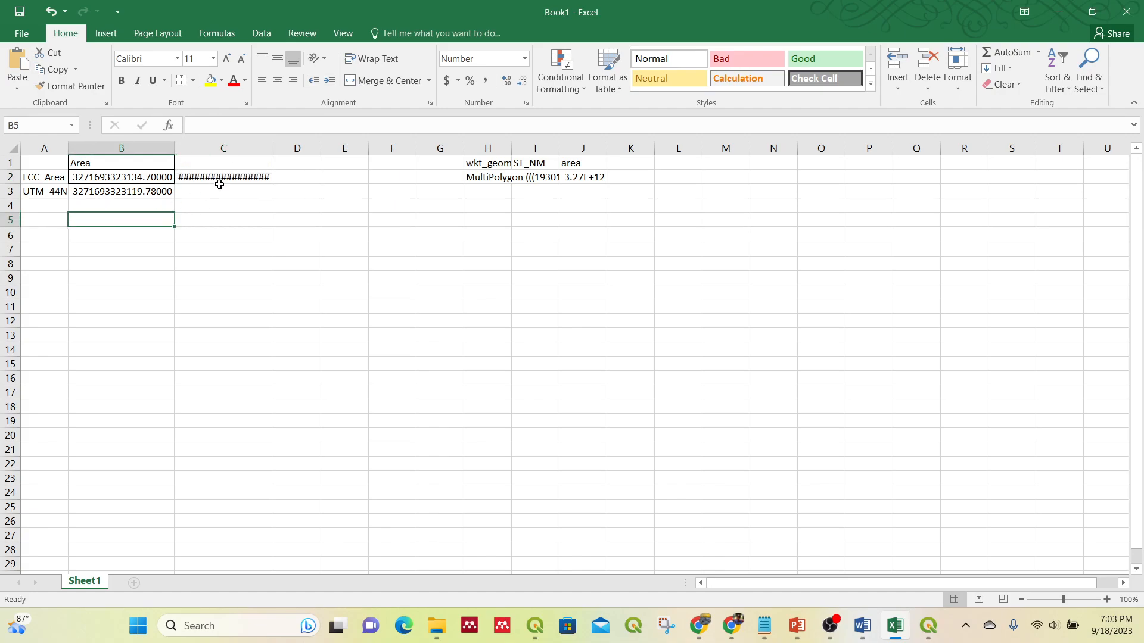
left_click(222, 179)
key("Delete")
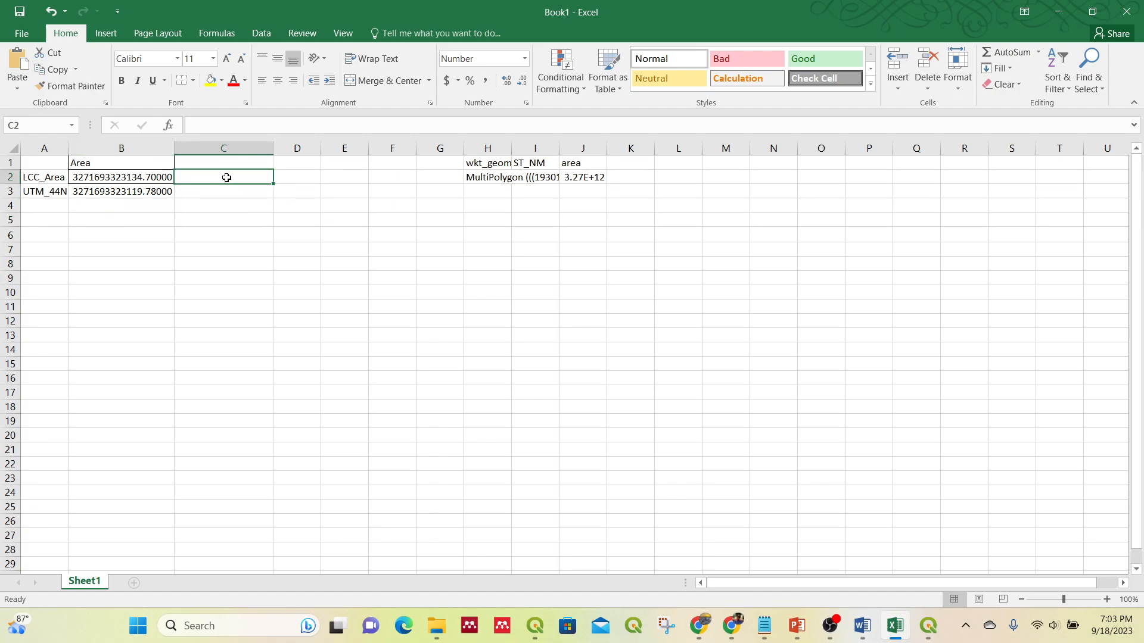
Convert the LCC area to square kilometres in cell C2 with the formula =B2/10^6
type("=")
left_click(162, 176)
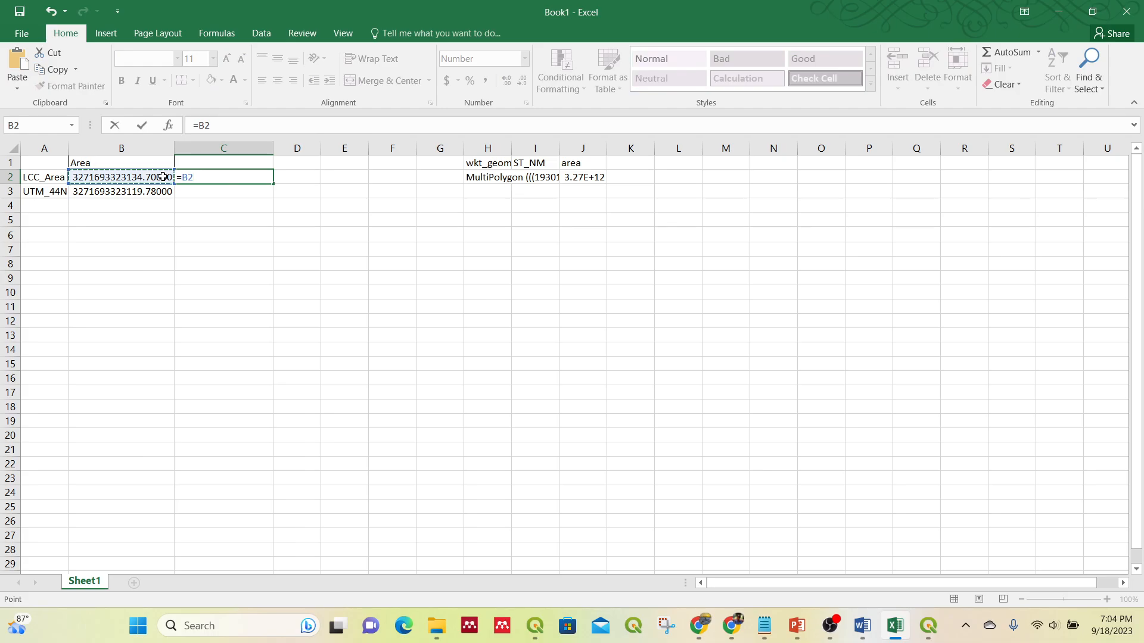
type("/10")
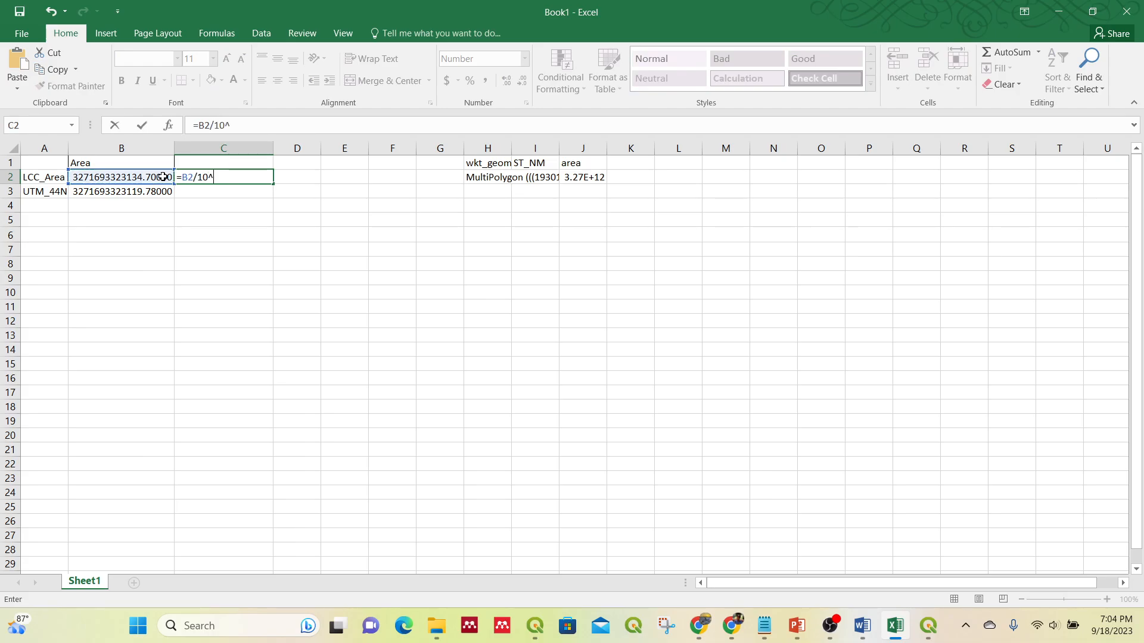
type("^6")
key("Return")
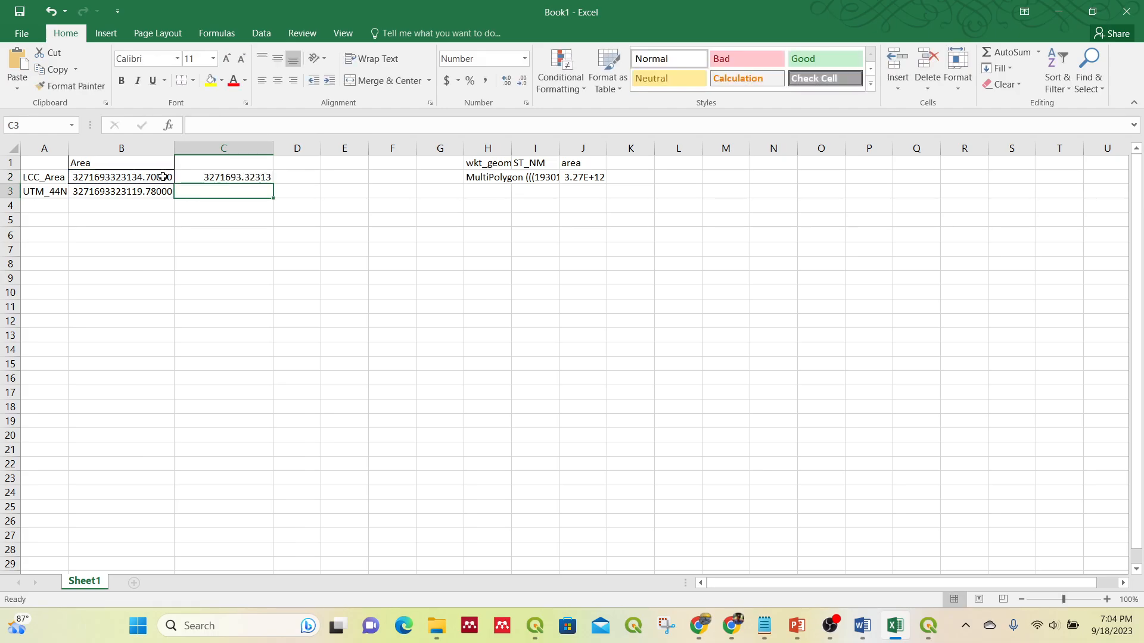
Change the divisor in cell C2 to 10^4 to express the LCC area in hectares
left_click(231, 177)
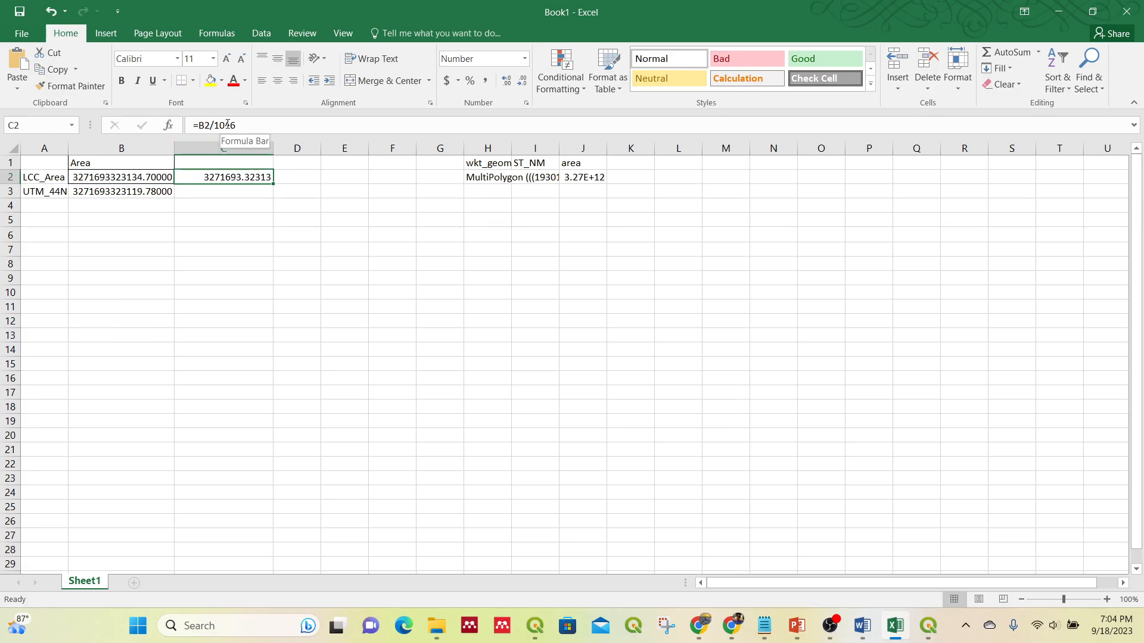
left_click_drag(229, 124, 236, 126)
type("4")
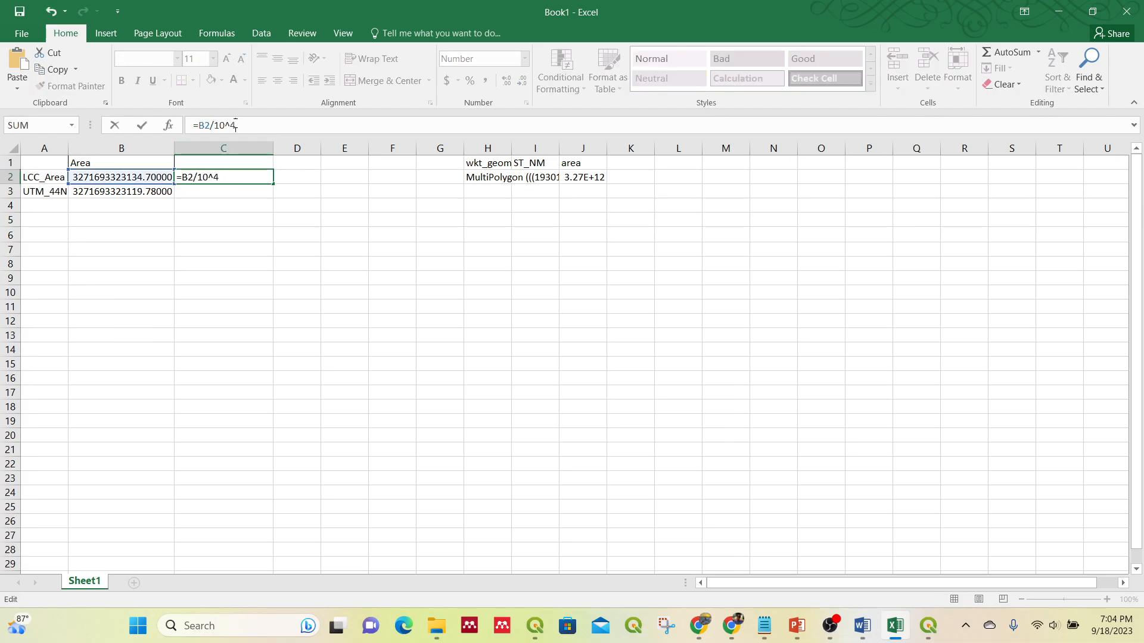
key("ctrl+Return")
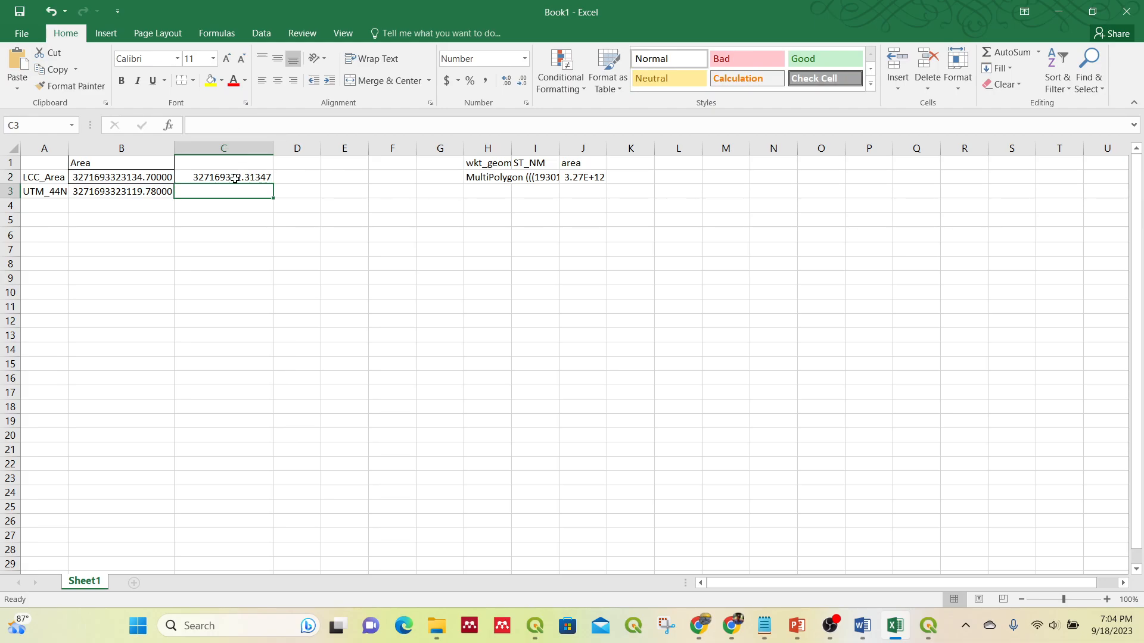
Edit the formula in cell C2 to =B2/(10^7) to express the LCC area in thousand hectares
left_click(215, 125)
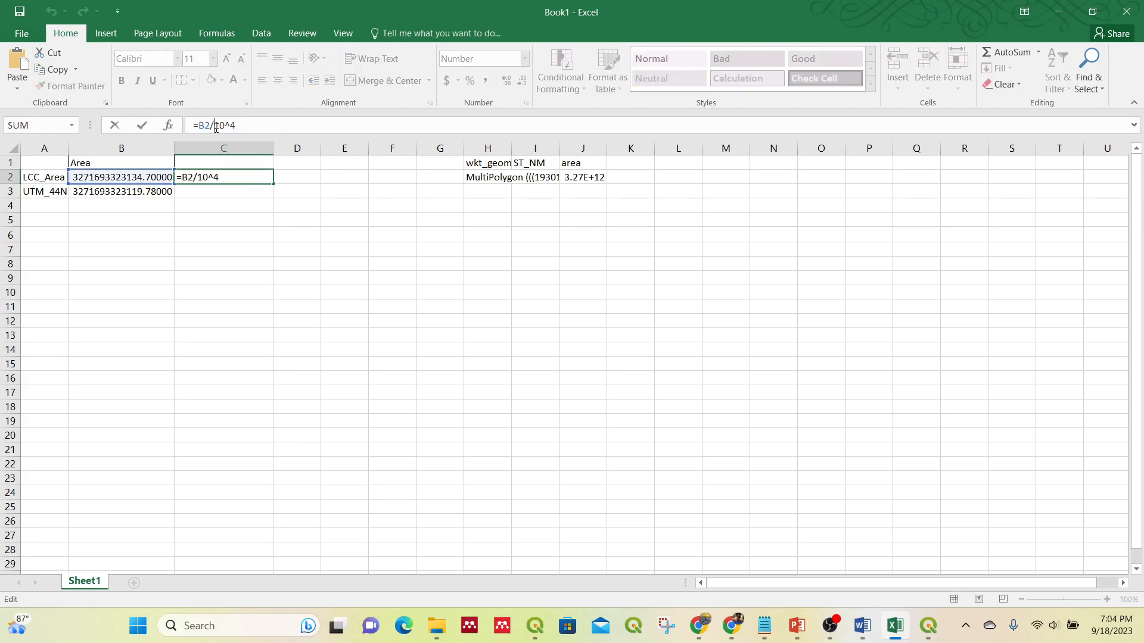
type("(10")
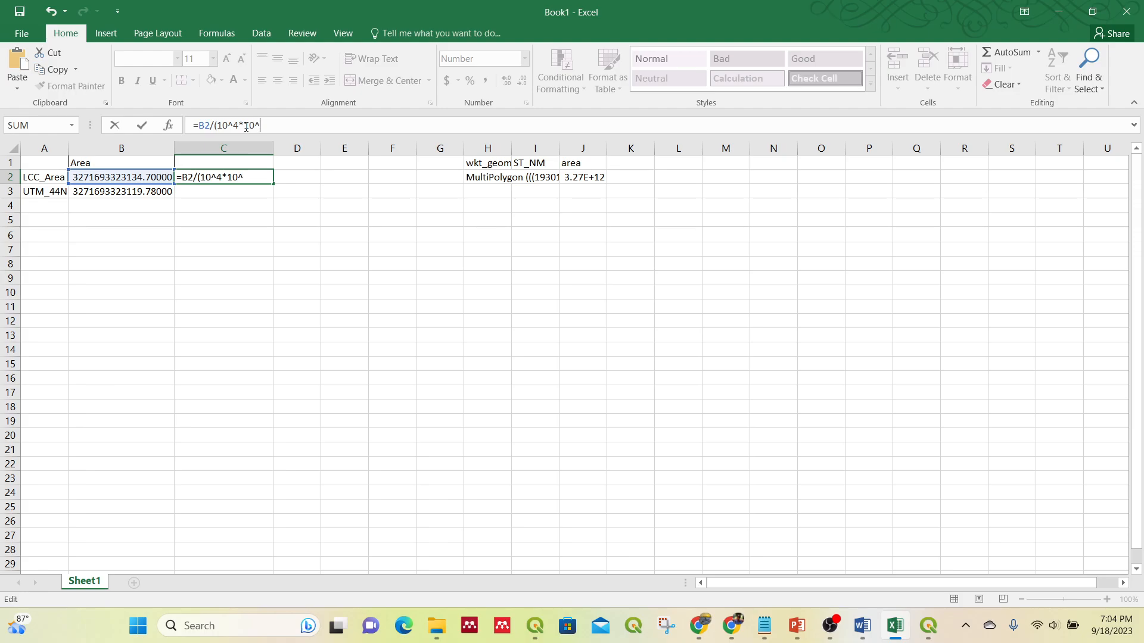
type("^4*10")
key("BackSpace")
key("BackSpace")
key("BackSpace")
key("BackSpace")
key("Return")
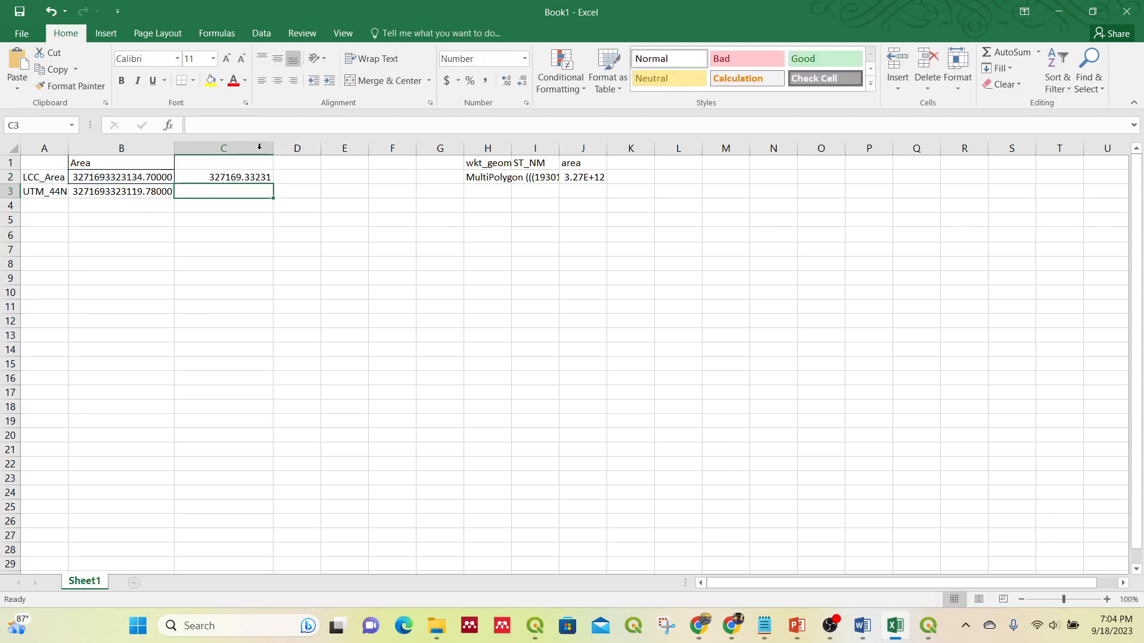
Fill the conversion formula from cell C2 down to C3 for the UTM_44N area
left_click(261, 177)
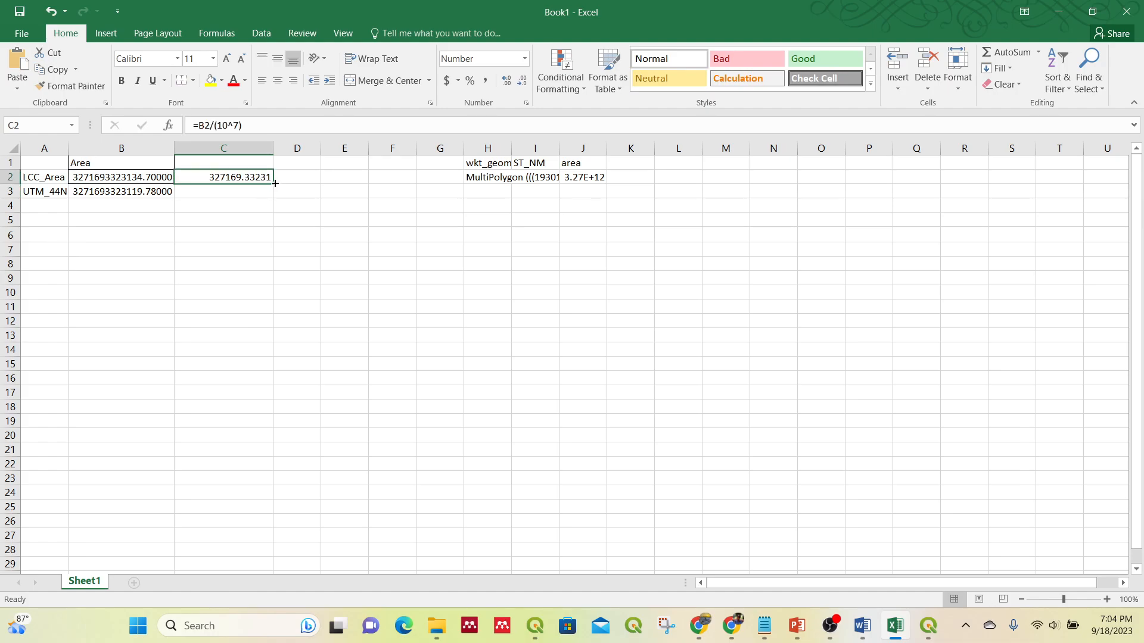
left_click_drag(274, 184, 273, 197)
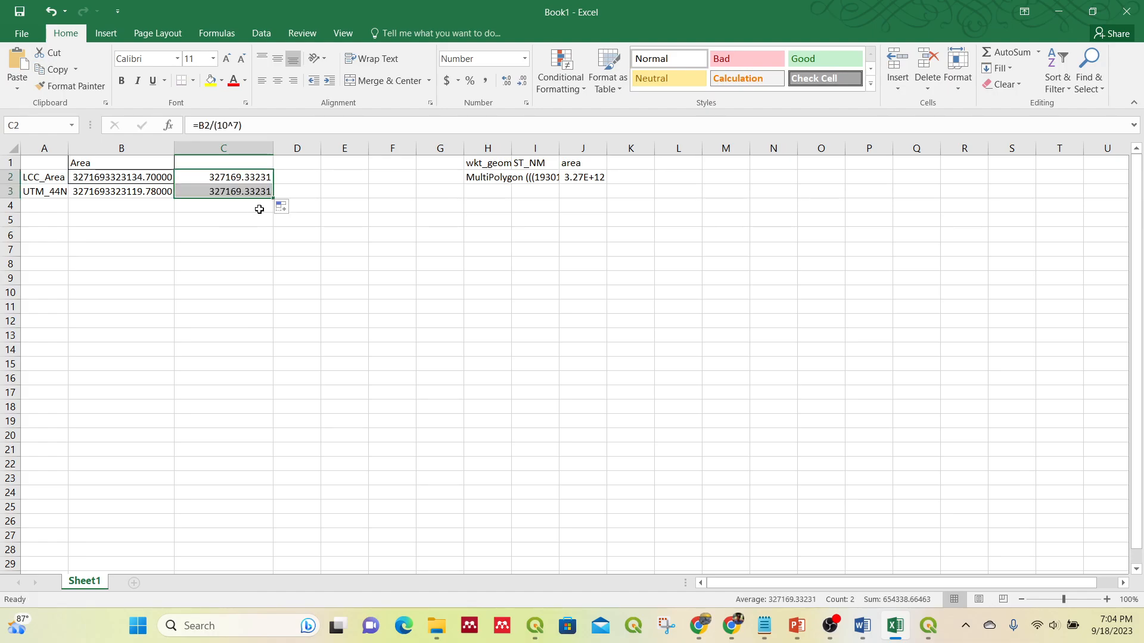
left_click(251, 208)
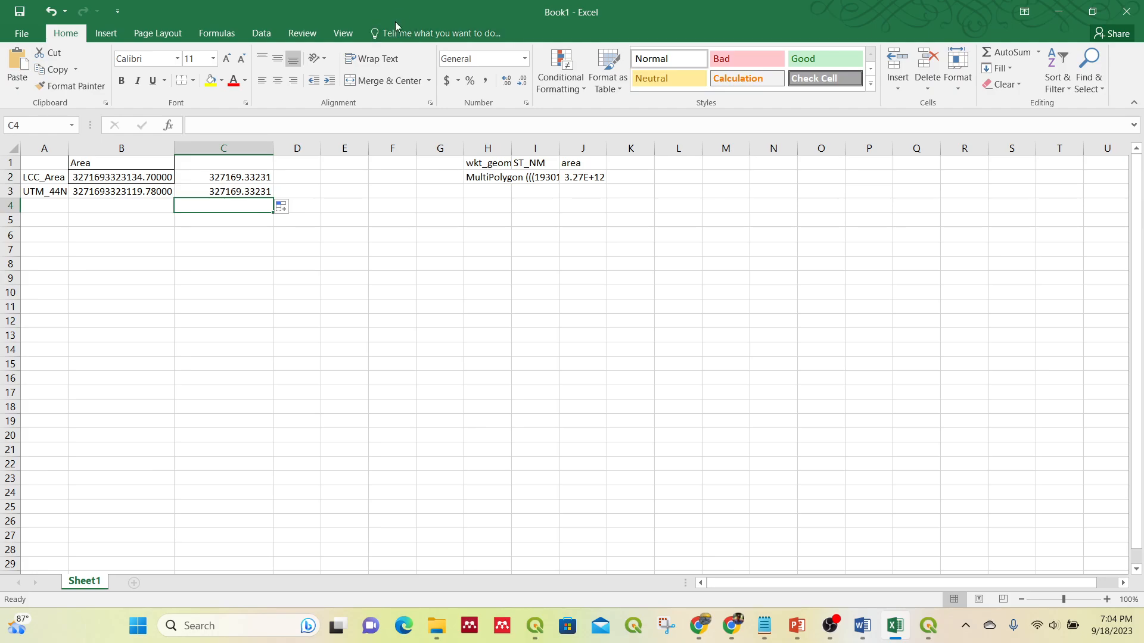
Place the workbook window beside the Google result and examine the conversion formulas in cells C2 and C3
left_click_drag(405, 7, 760, 98)
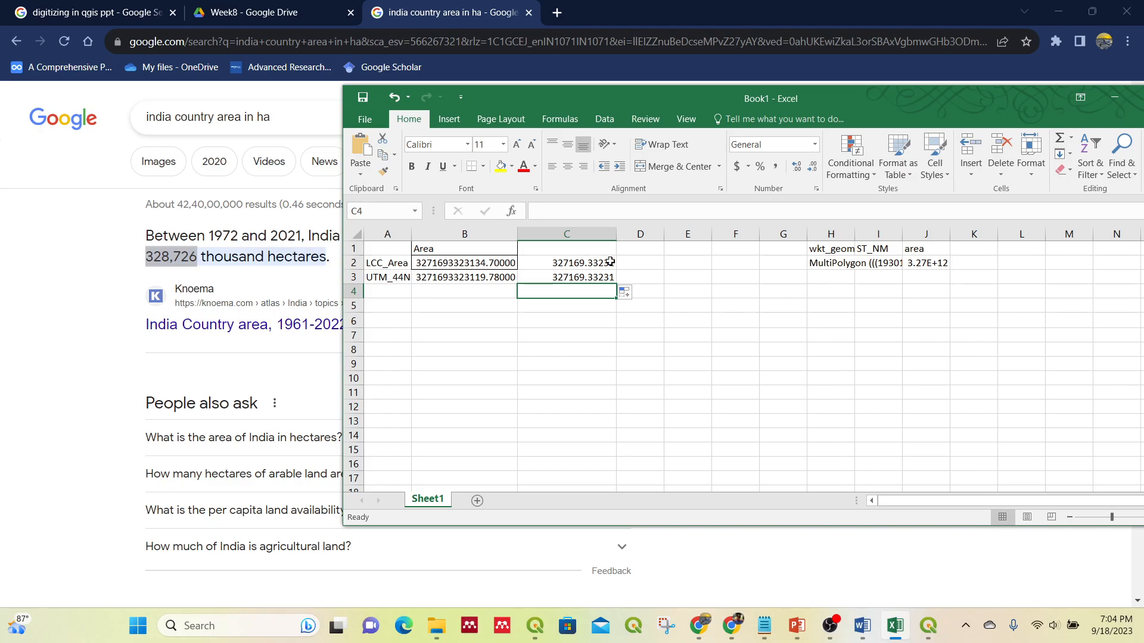
left_click(581, 263)
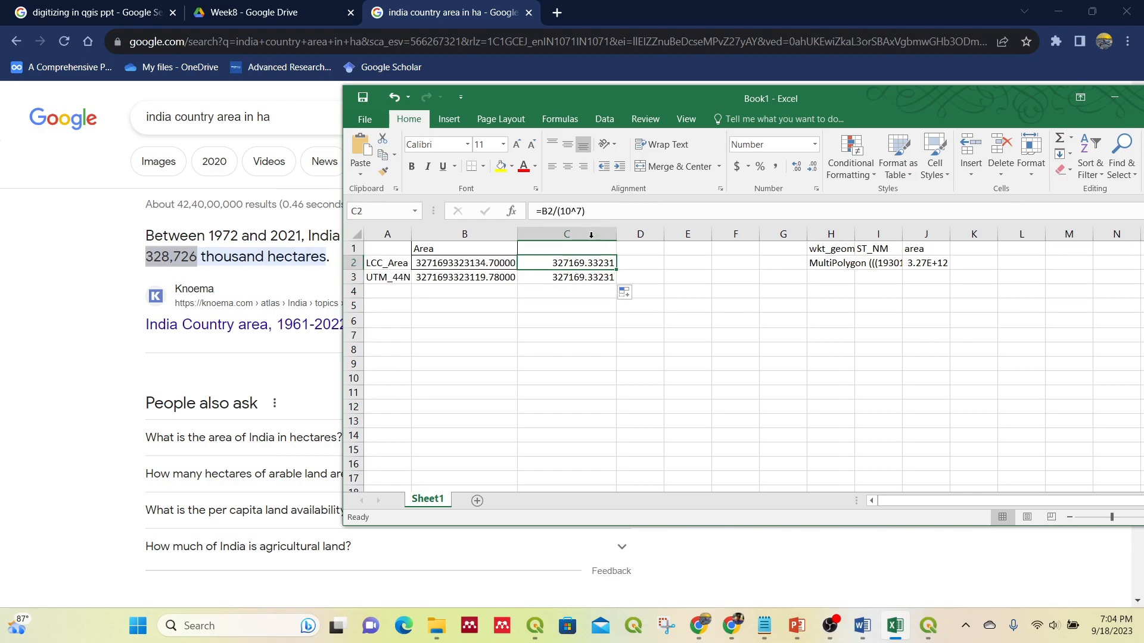
left_click(583, 210)
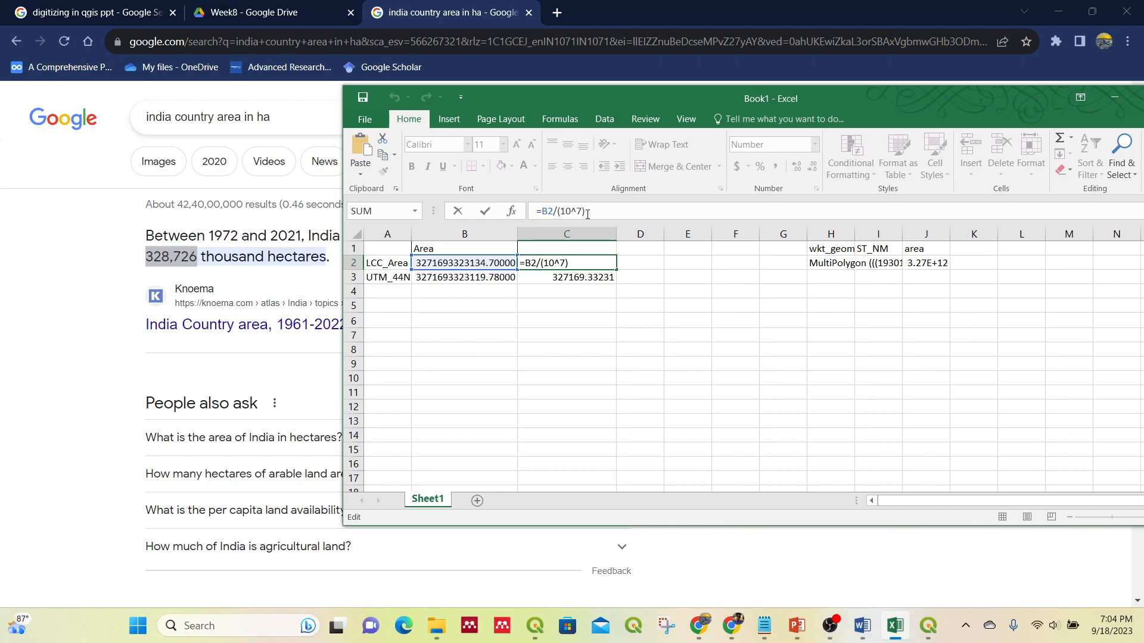
left_click(592, 322)
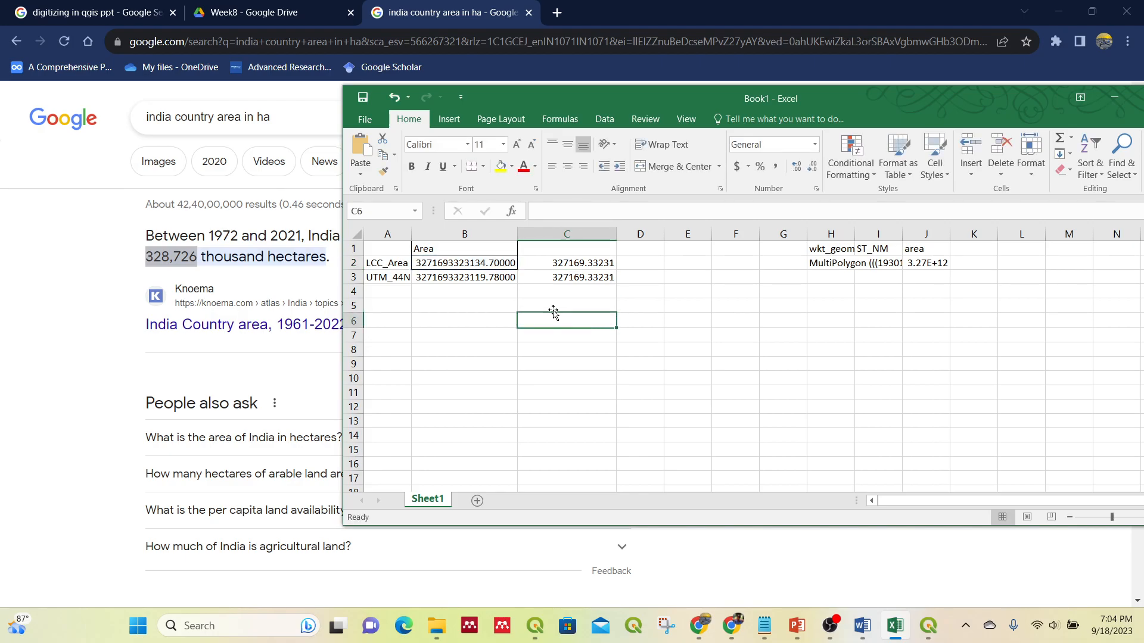
left_click(581, 279)
left_click(603, 212)
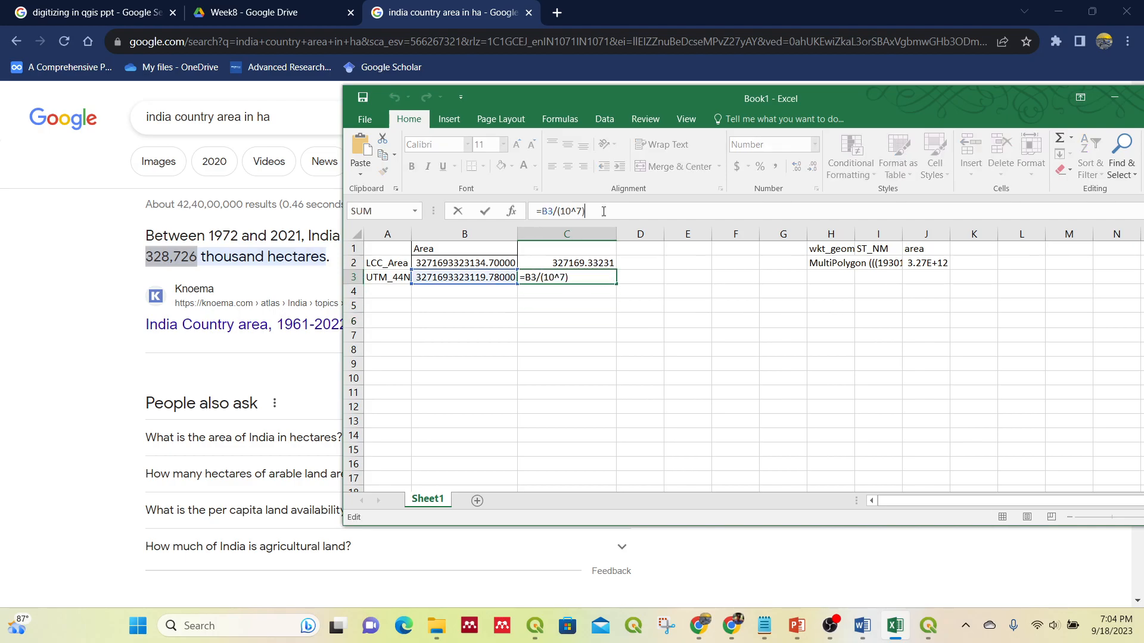
left_click(606, 340)
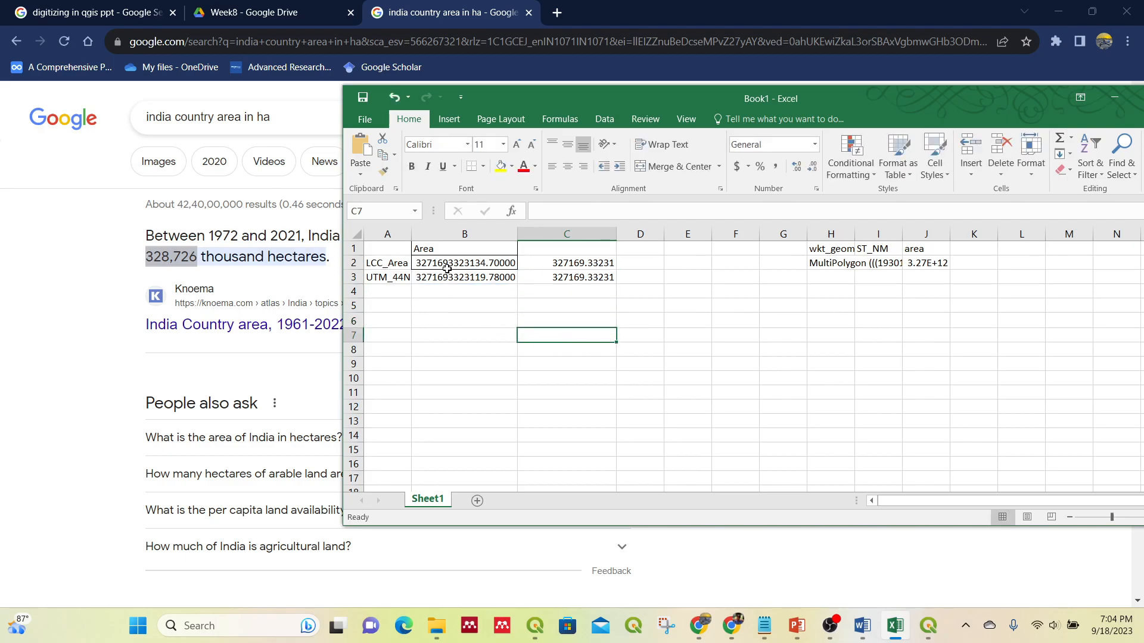
left_click(484, 281)
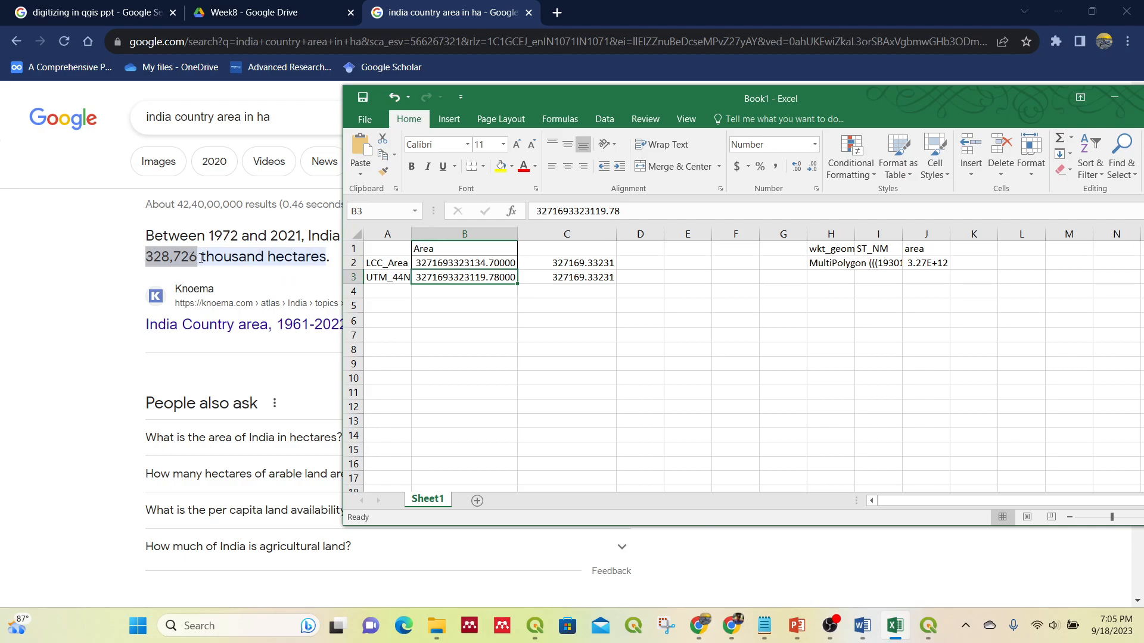
Copy the published country area figure 328,726 from the Google search result
left_click_drag(201, 257, 223, 258)
left_click(895, 625)
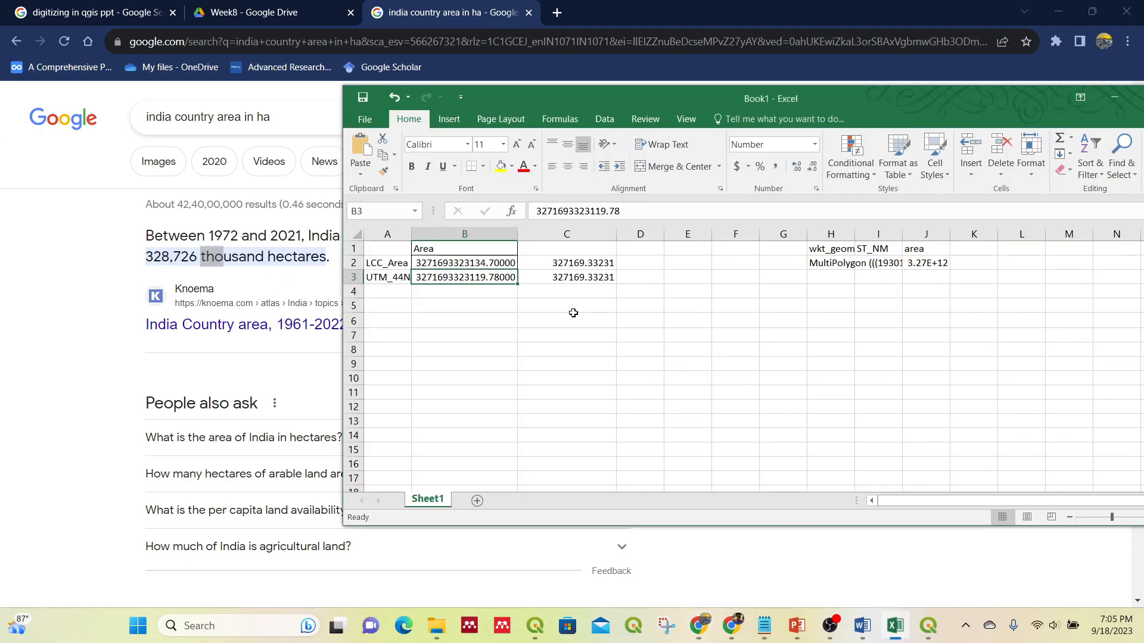
left_click(148, 256)
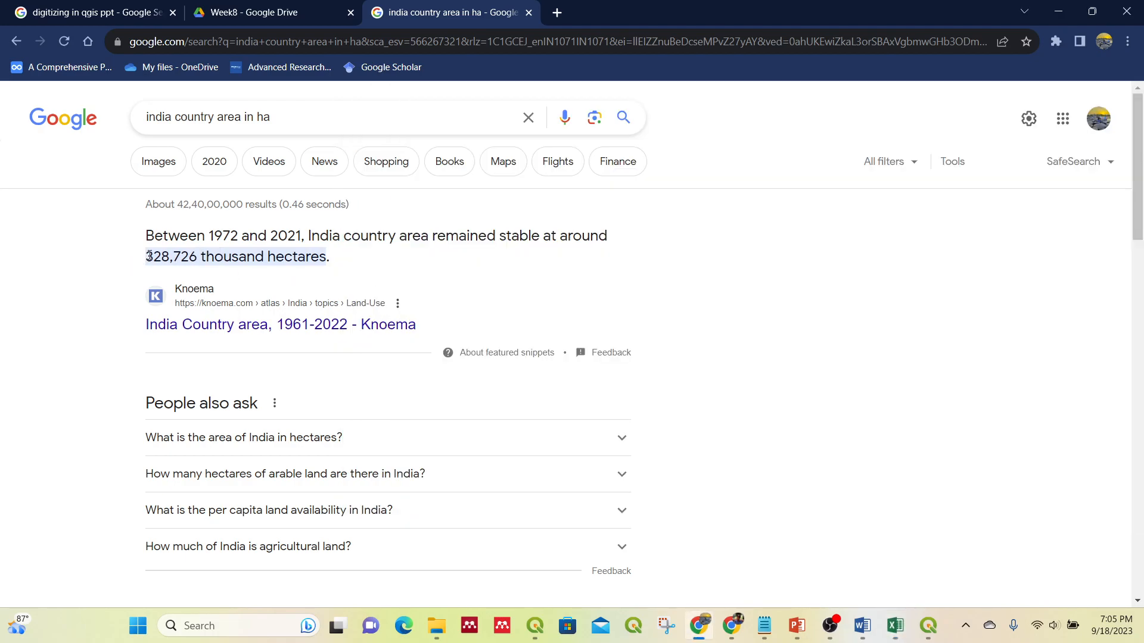
left_click_drag(149, 256, 194, 256)
key("ctrl+c")
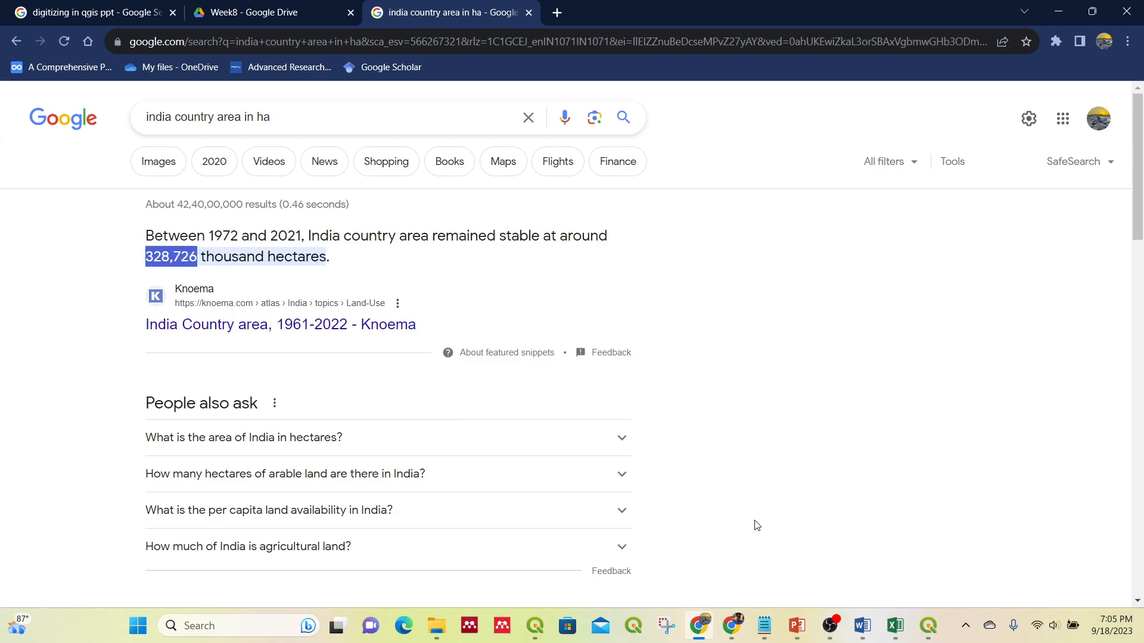
Switch to the Excel workbook and clear the conversion formulas from cells C2:C3
left_click(896, 625)
left_click_drag(577, 269, 584, 282)
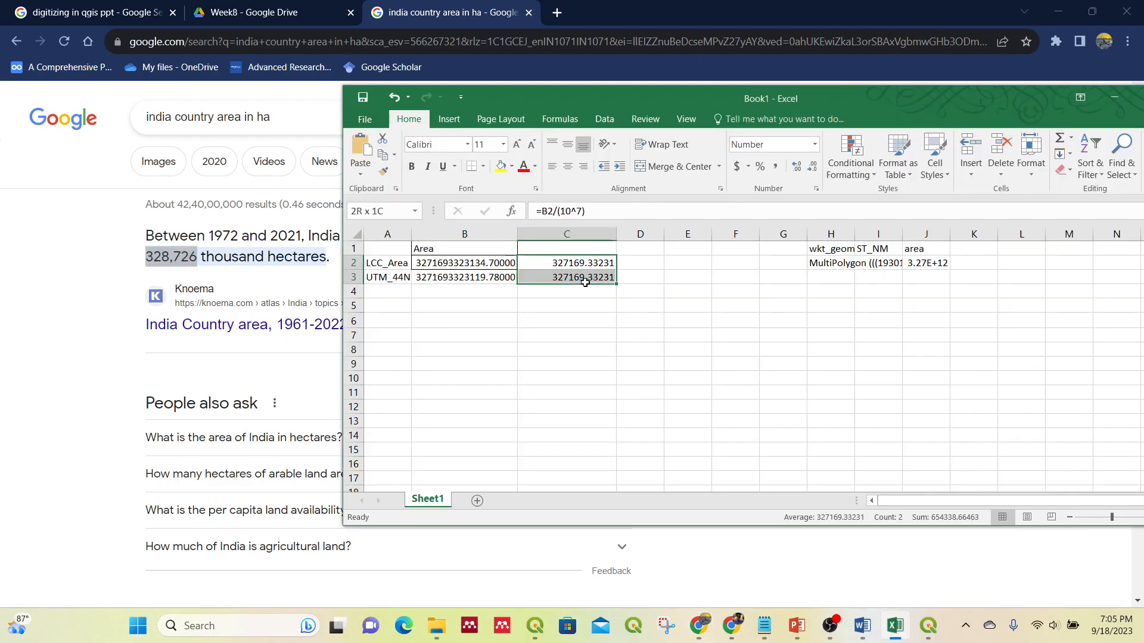
key("Delete")
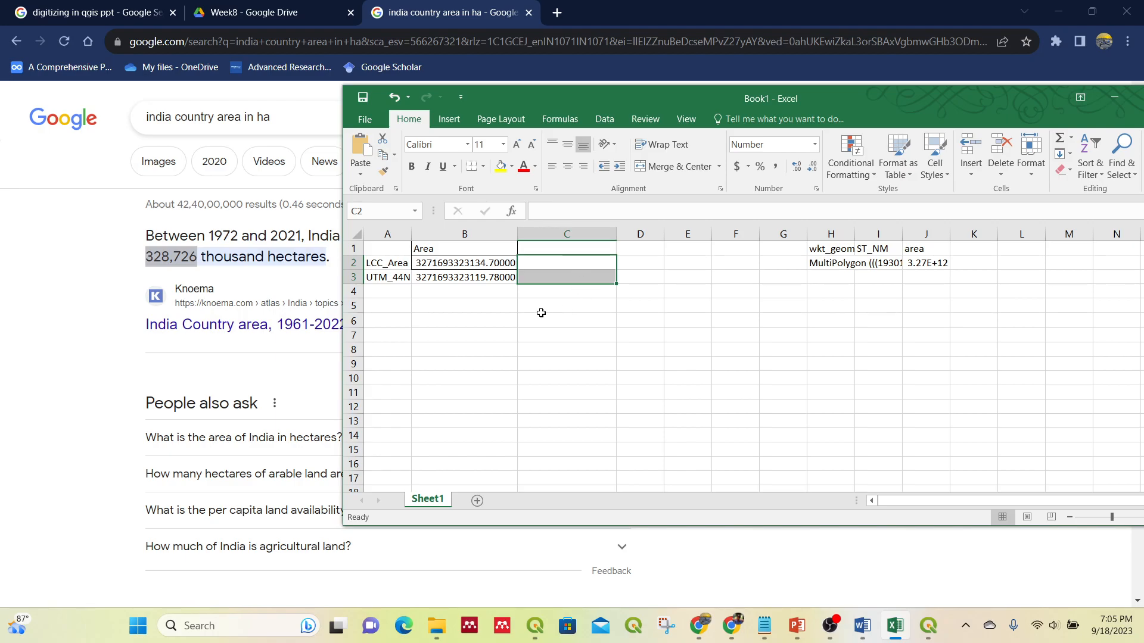
Paste the copied country area figure 328,726 into cell B5
left_click(480, 307)
key("super")
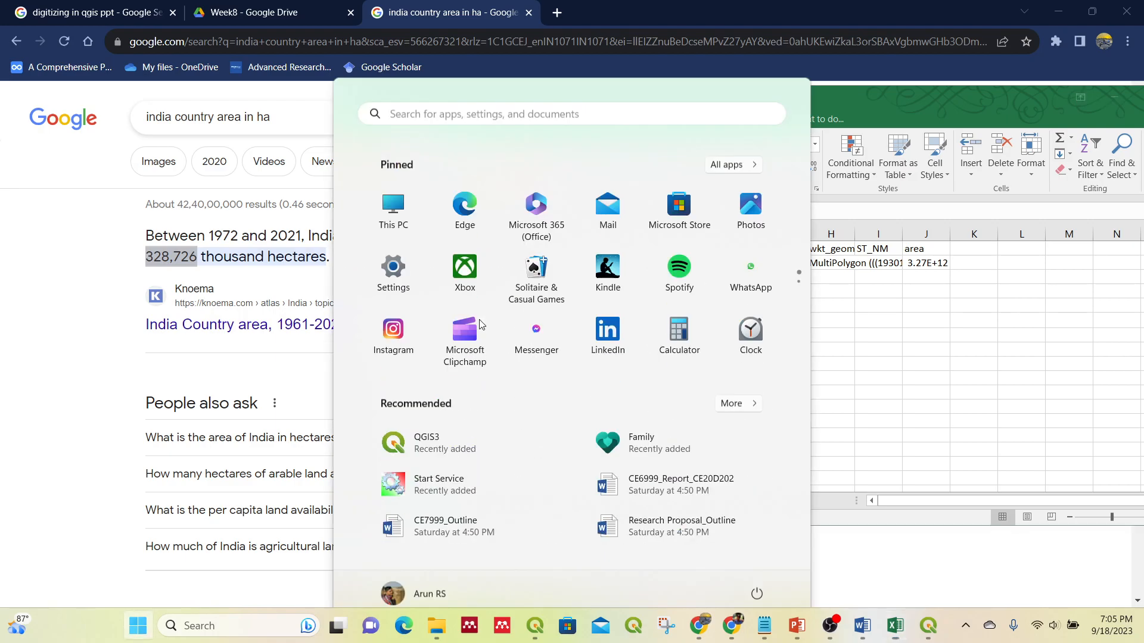
key("super")
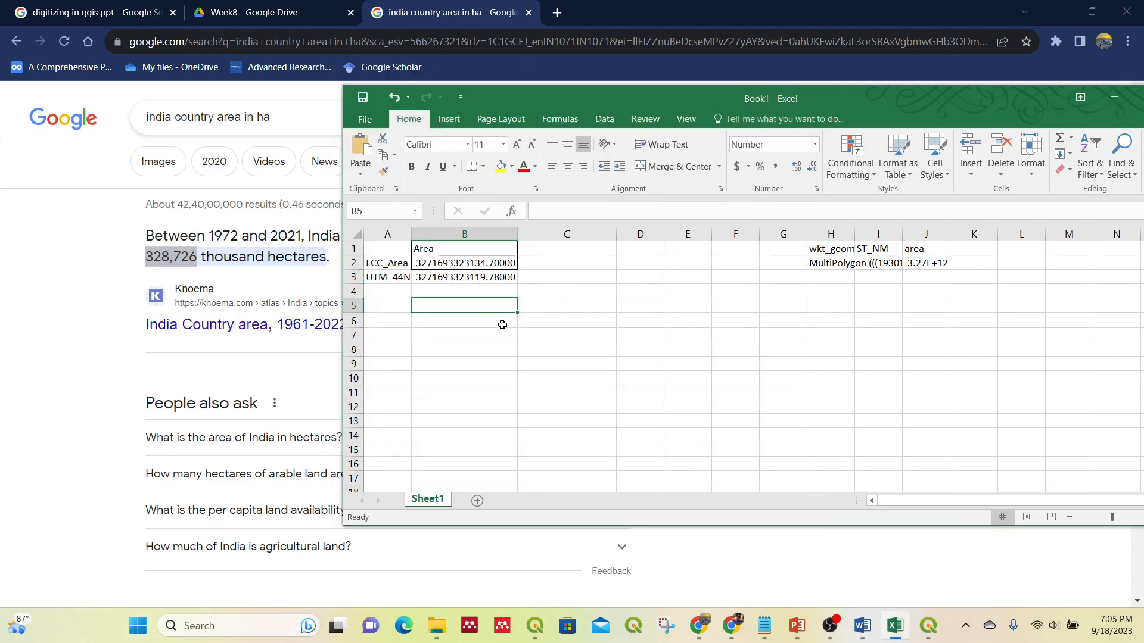
key("ctrl+v")
Convert the published area to square metres in cell C5 with the formula =B5*10^7 and apply the Number format
left_click(578, 305)
type("=")
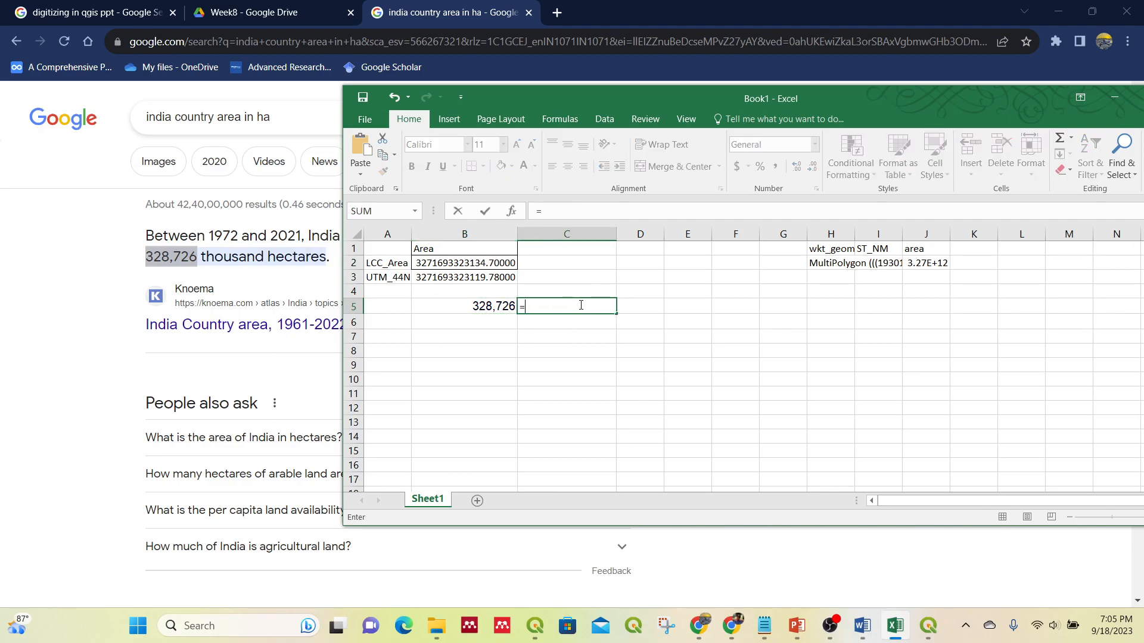
key("Left")
type("*1")
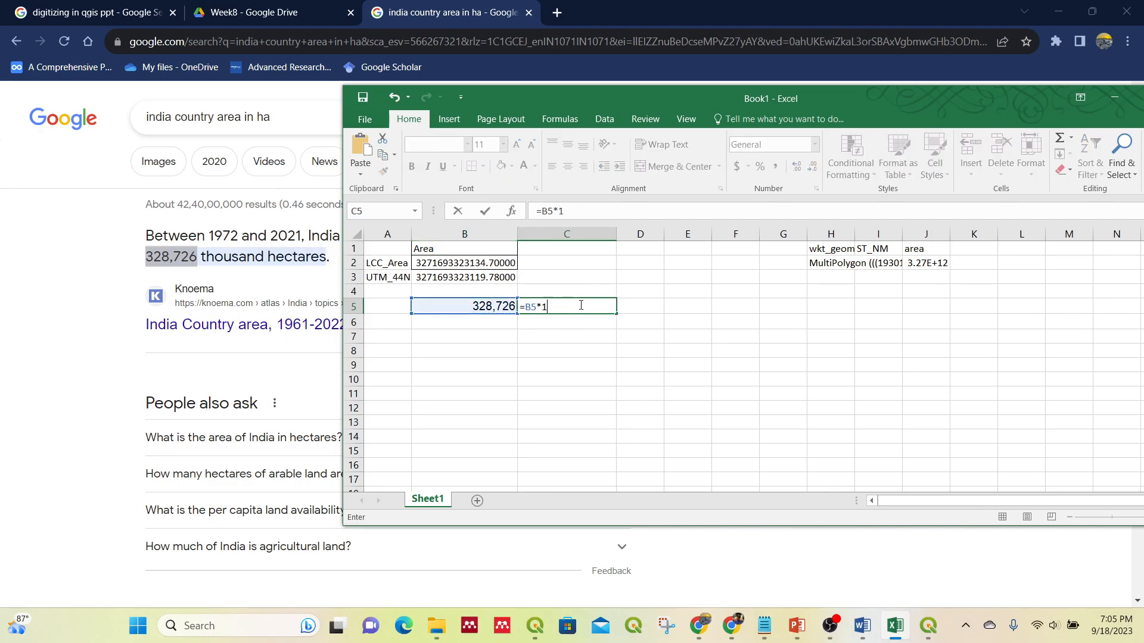
type("0^7")
key("ctrl+Return")
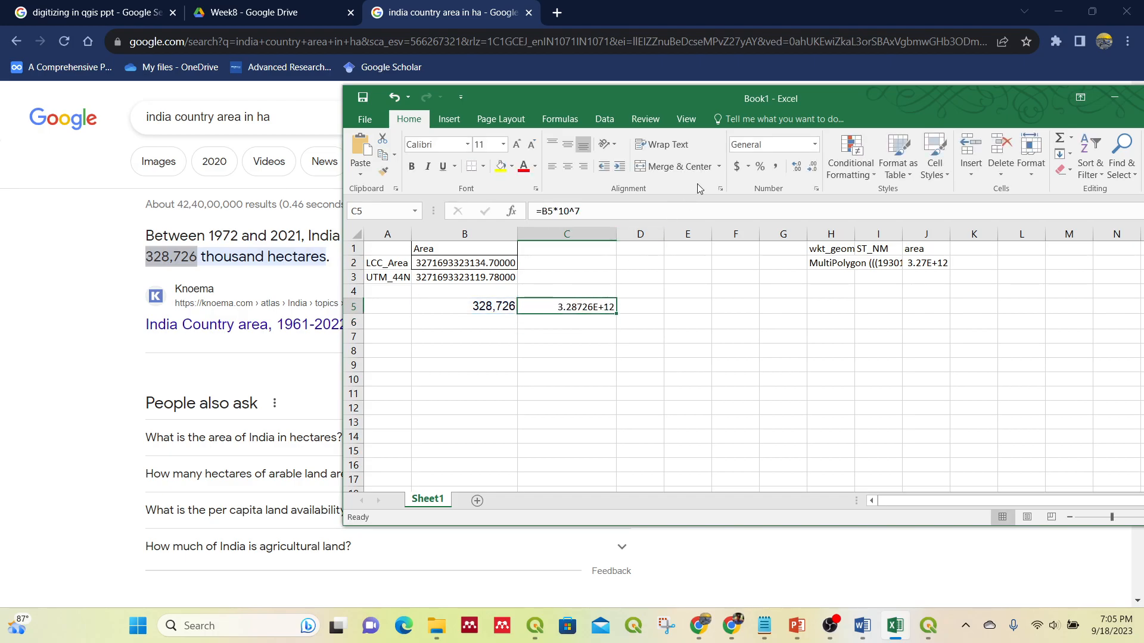
left_click(814, 144)
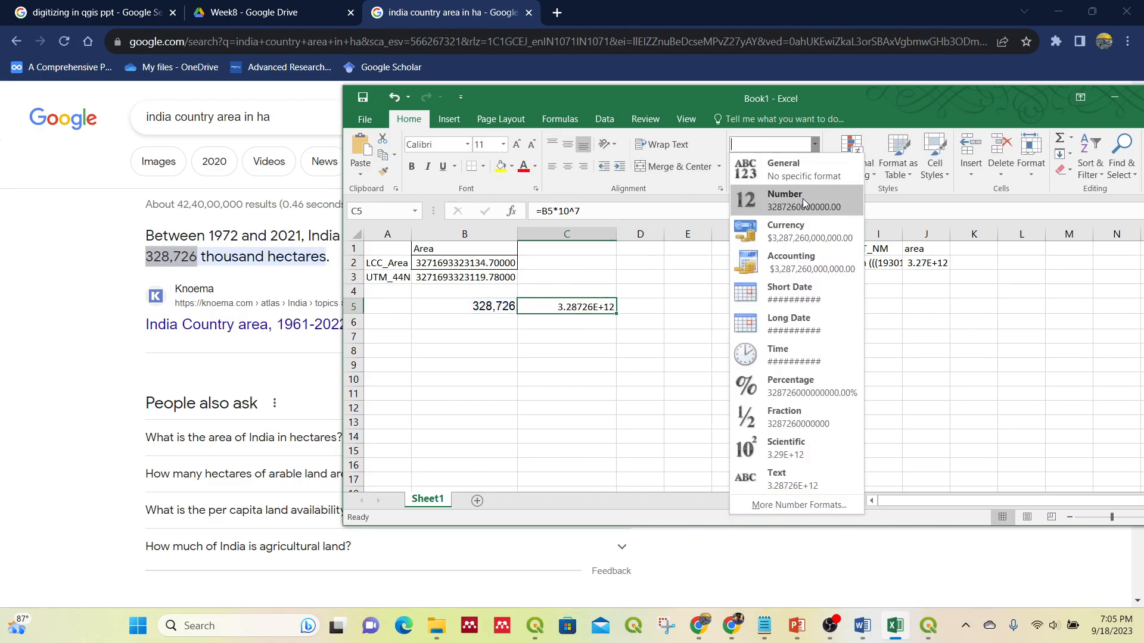
left_click(801, 205)
left_click(498, 314)
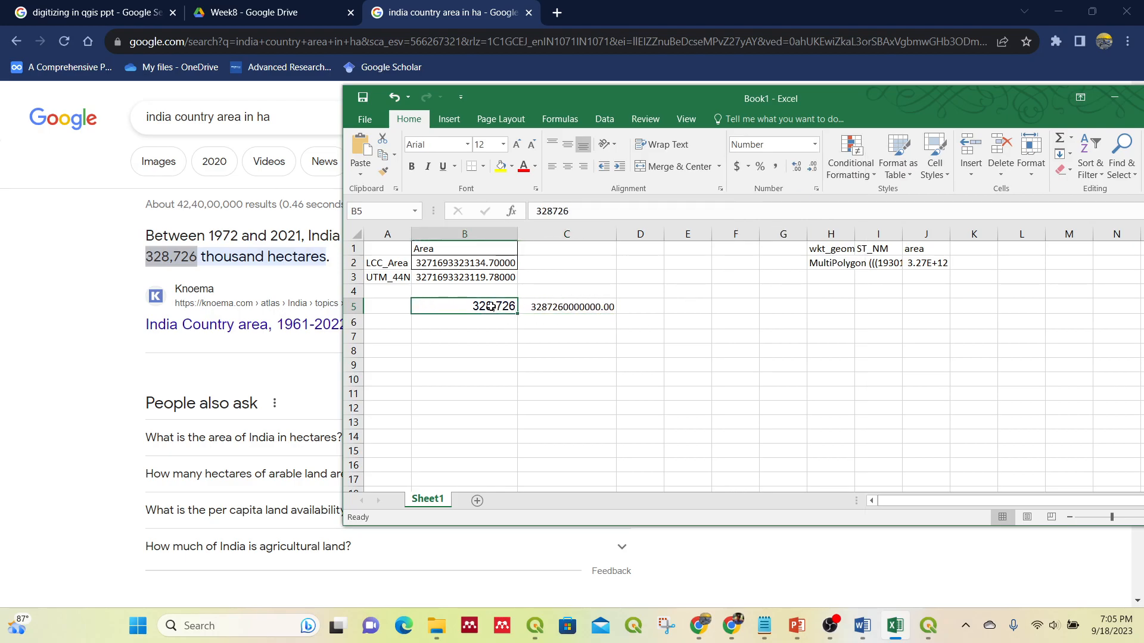
key("Delete")
key("ctrl+z")
Enlarge the font of the converted published area in cell C5 to size 24
left_click(586, 307)
left_click(516, 145)
left_click(516, 145)
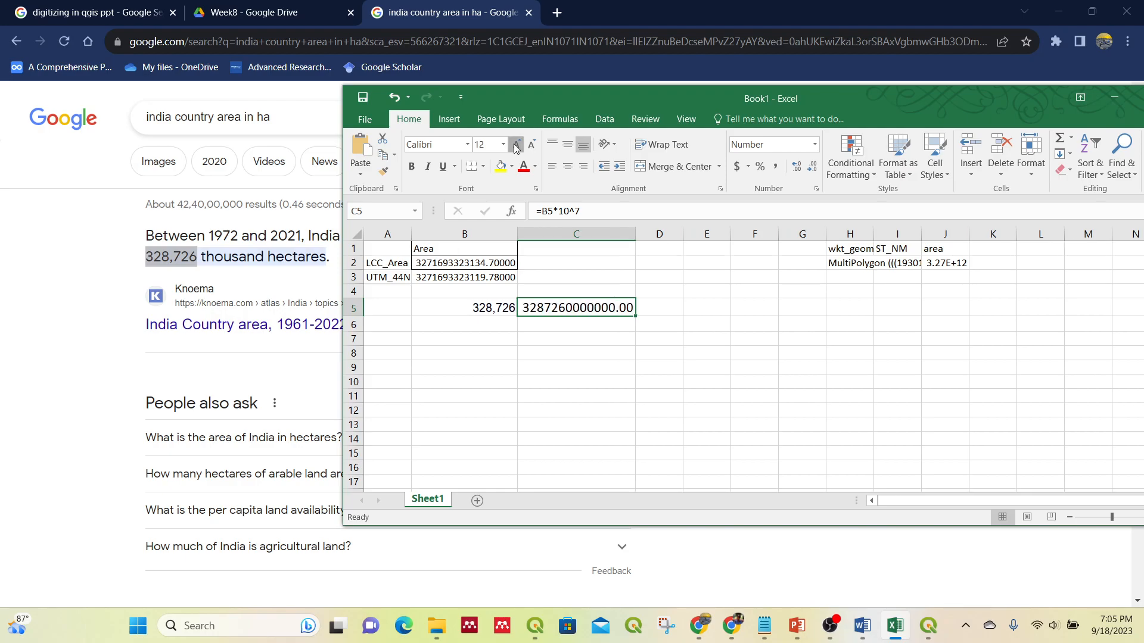
left_click(516, 145)
left_click(516, 145)
left_click(516, 145)
left_click(516, 145)
left_click(516, 145)
Enlarge the font of the LCC and UTM_44N area values in cells B2:B3 to size 28
left_click_drag(501, 265, 505, 277)
left_click(515, 145)
left_click(515, 144)
left_click(516, 145)
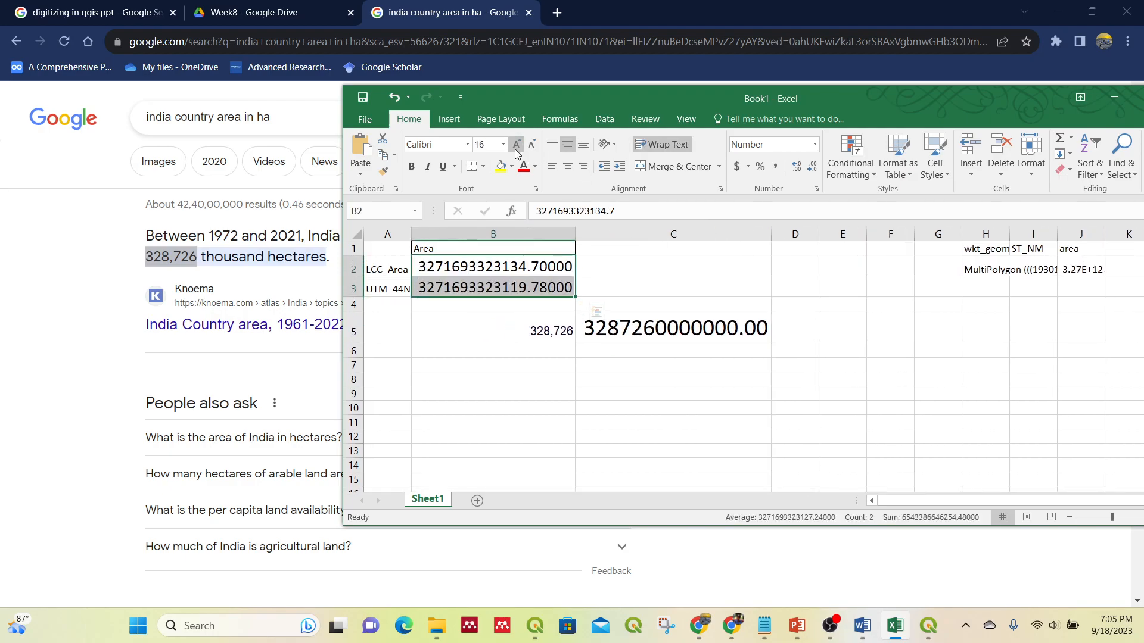
left_click(516, 145)
left_click(516, 145)
left_click(516, 145)
left_click(516, 145)
left_click(515, 145)
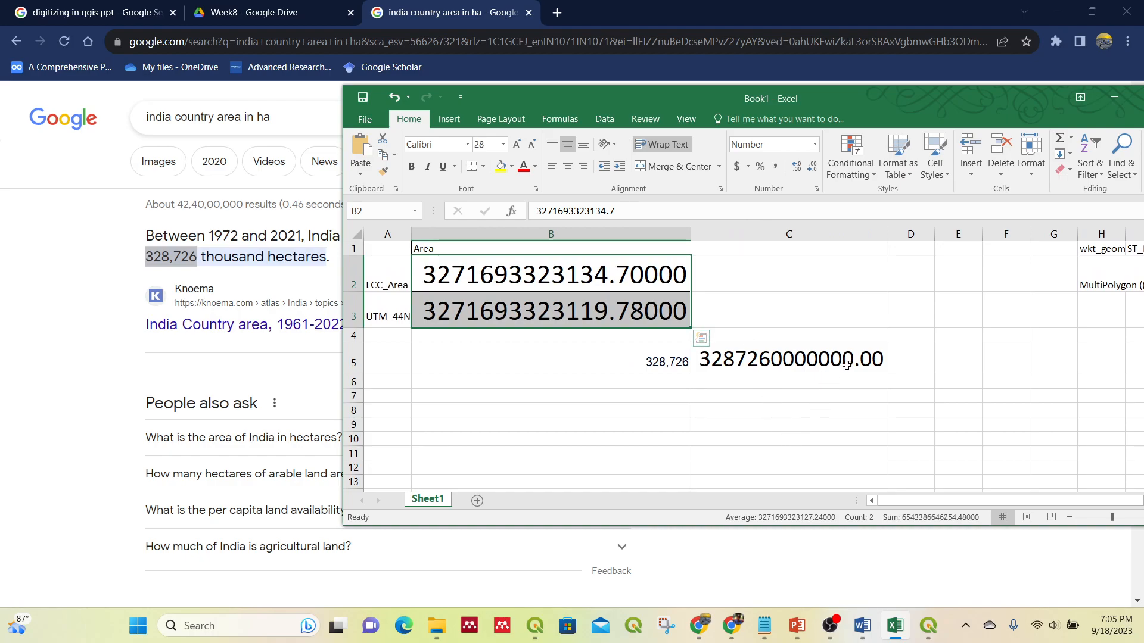
Compare the LCC and UTM_44N areas in cells B2:B3 with the published area in square metres in cell C5
left_click(747, 360)
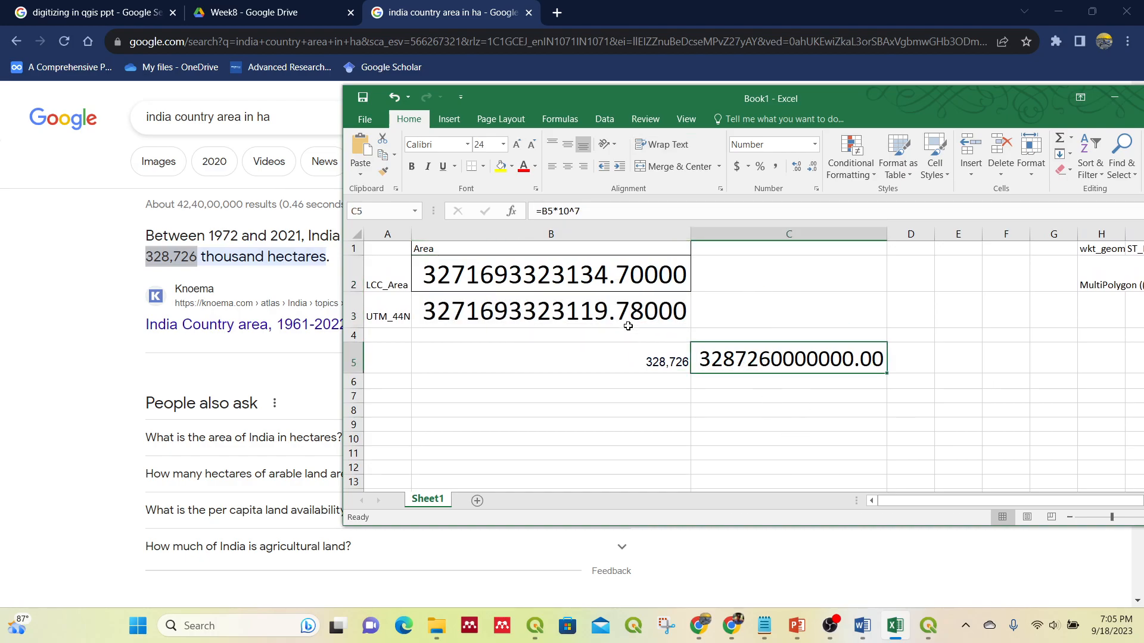
left_click(585, 278)
left_click_drag(596, 308, 597, 290)
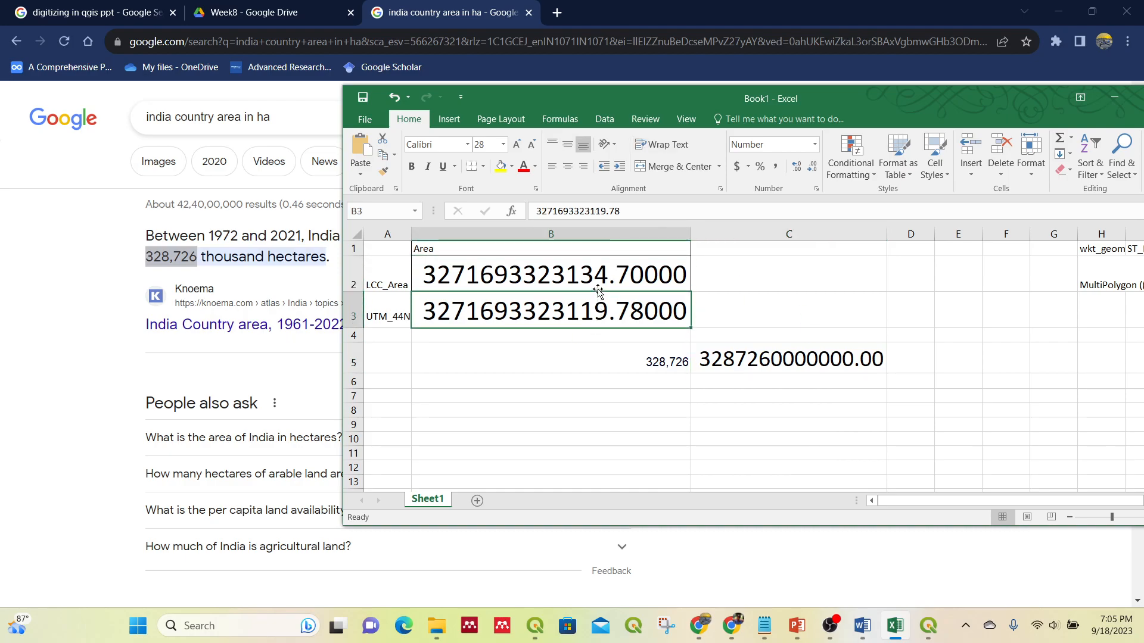
left_click(598, 324)
left_click(583, 280)
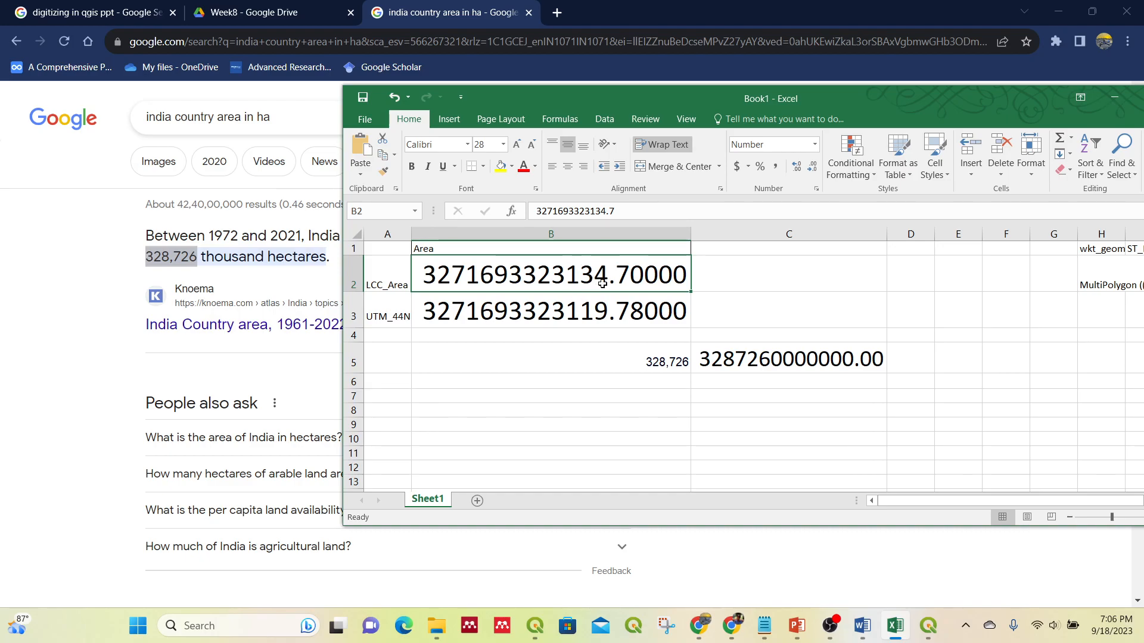
left_click(392, 279)
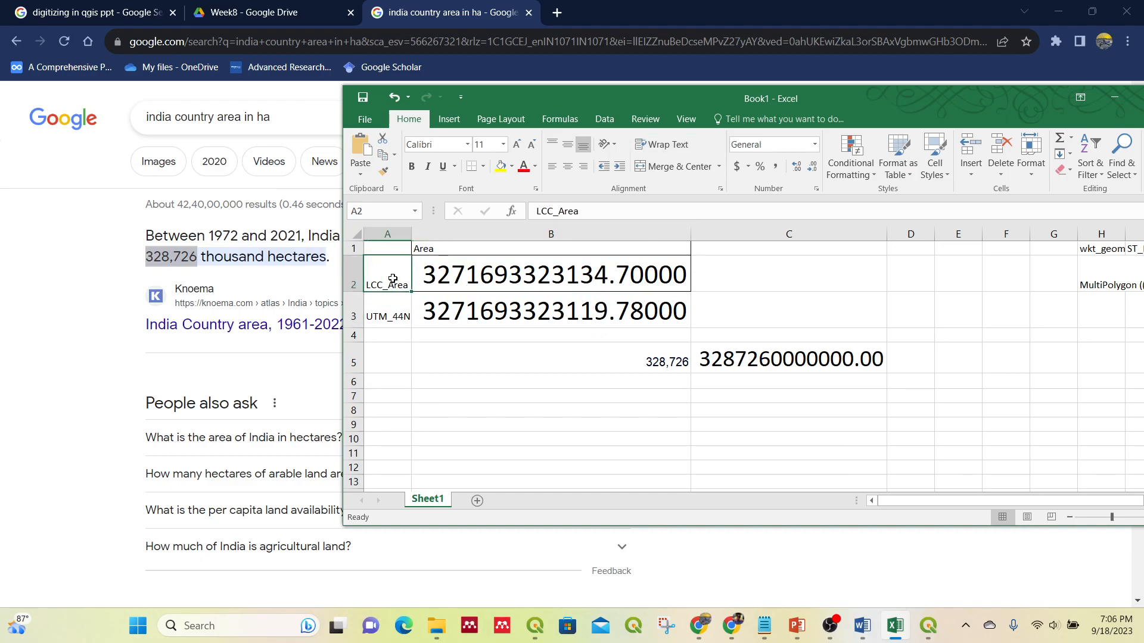
left_click(395, 314)
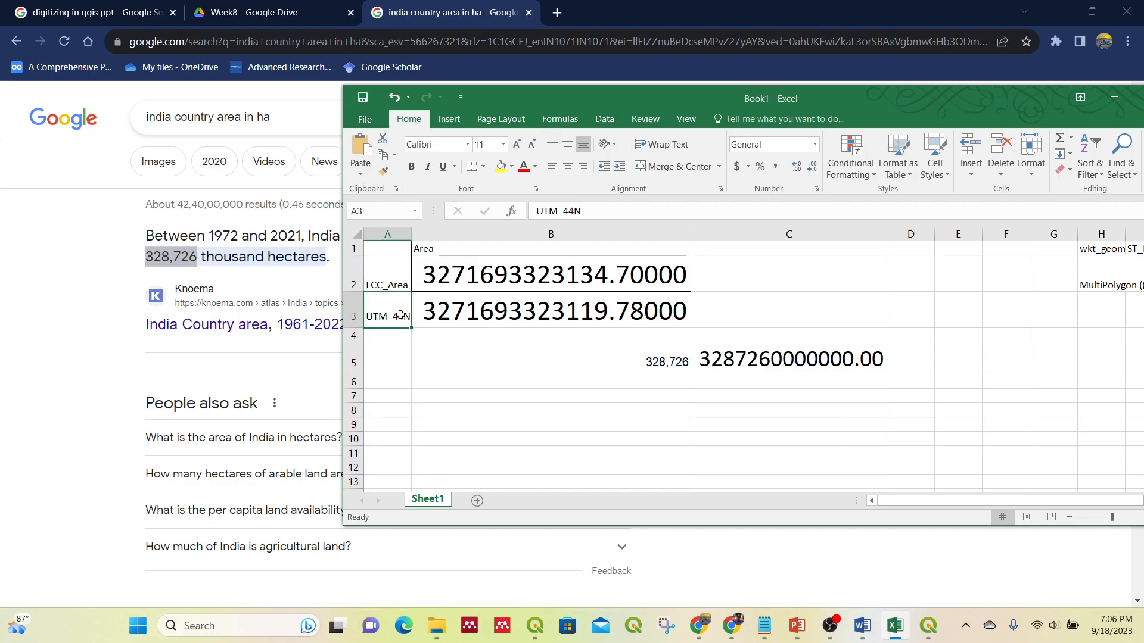
left_click(464, 284)
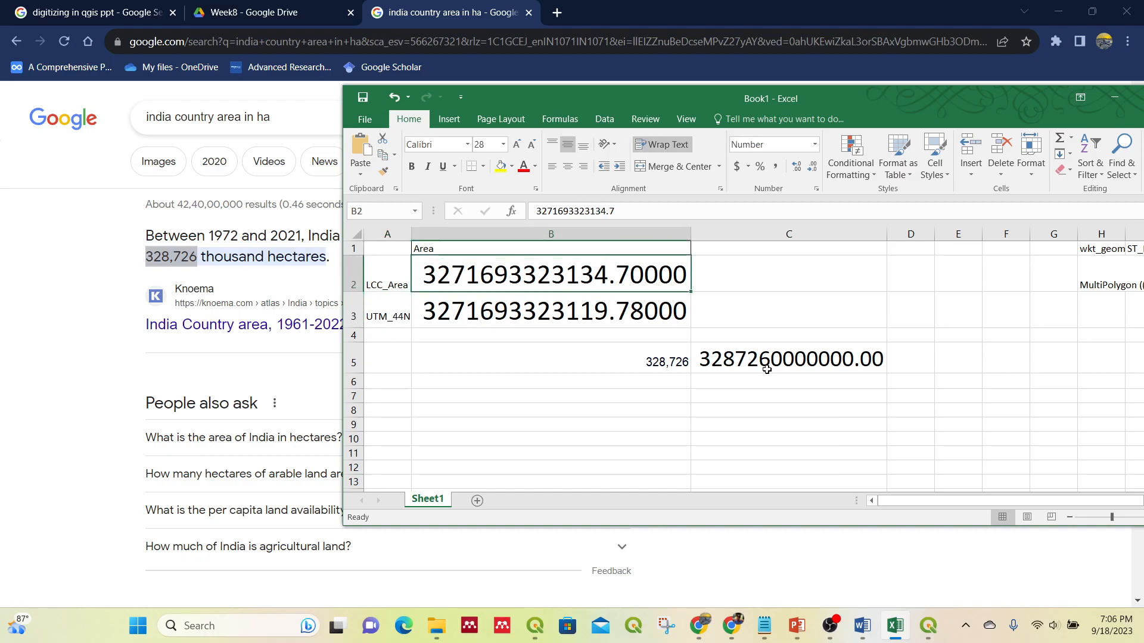
left_click(741, 363)
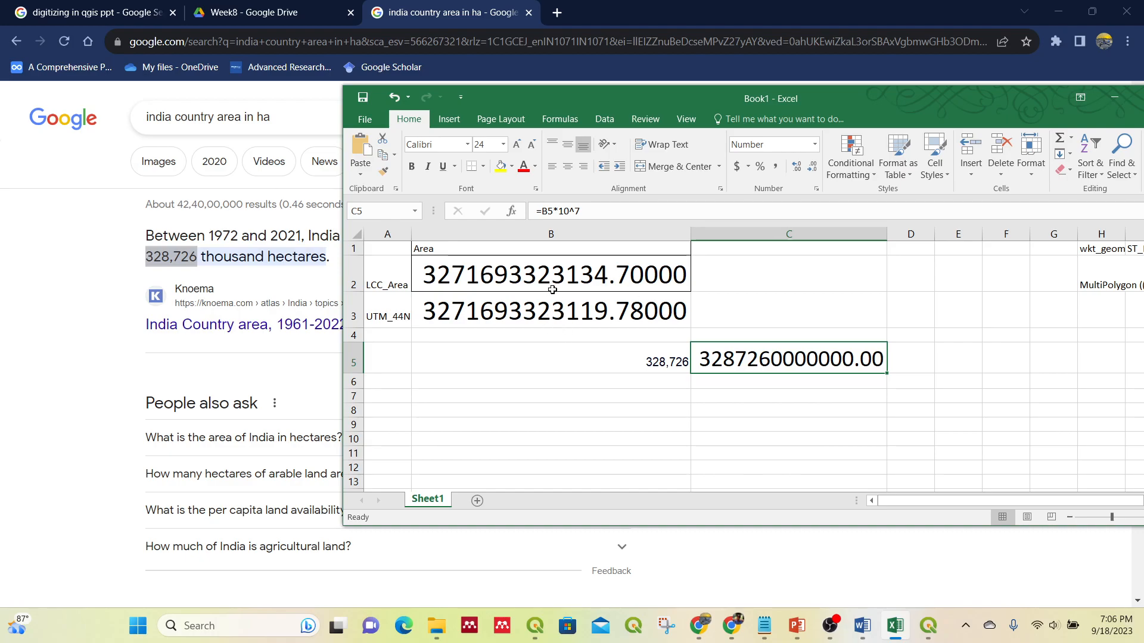
left_click(388, 278)
left_click(348, 277)
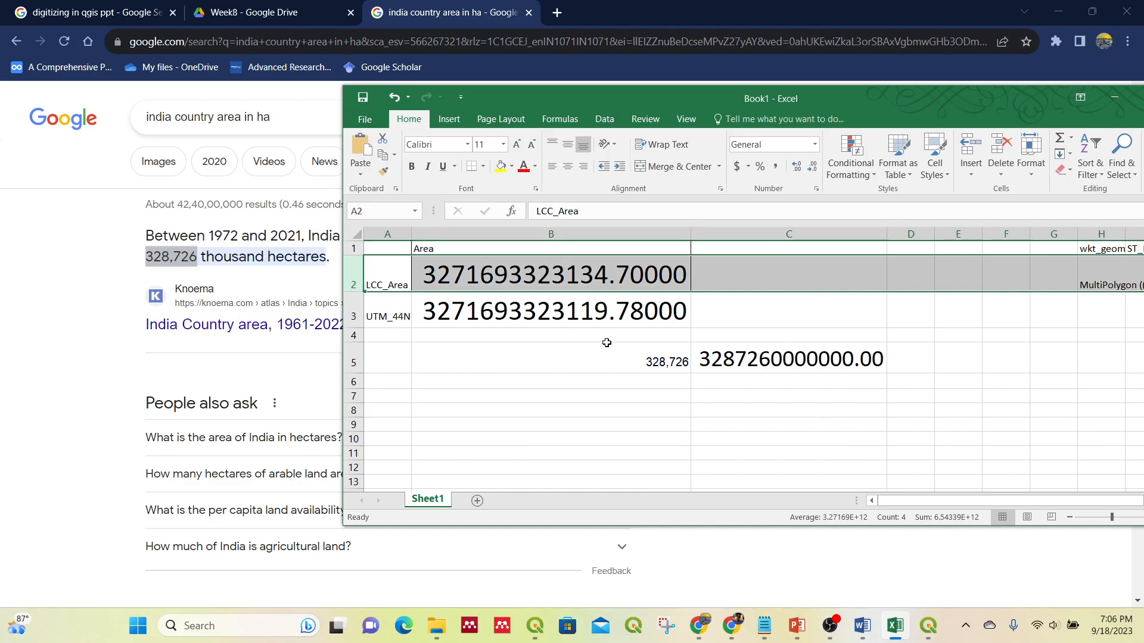
left_click(405, 366)
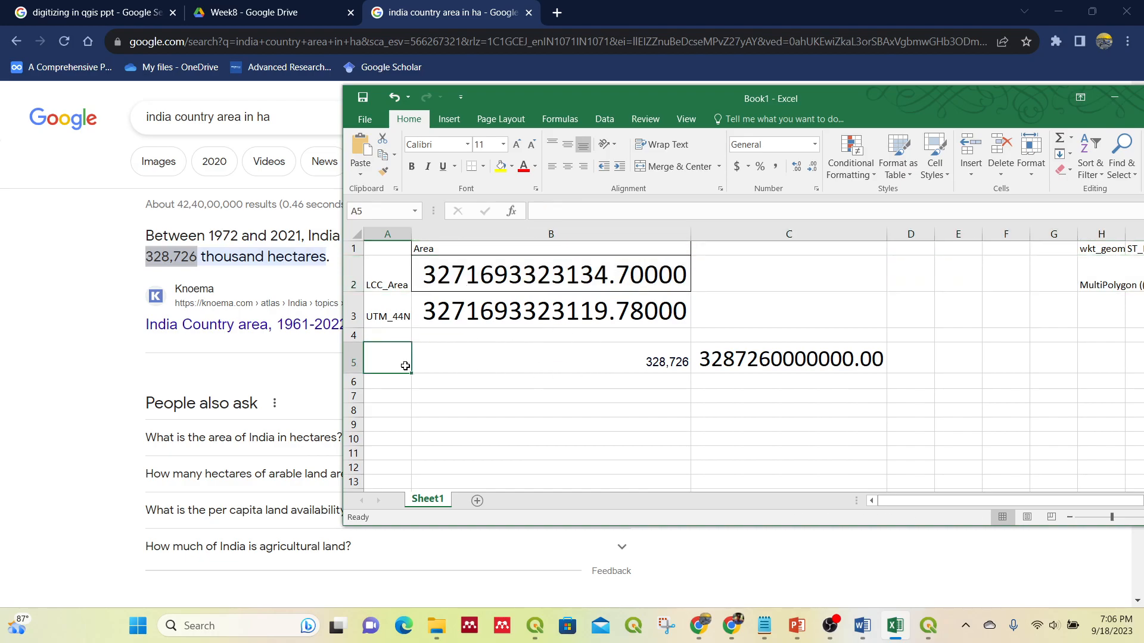
left_click(408, 314)
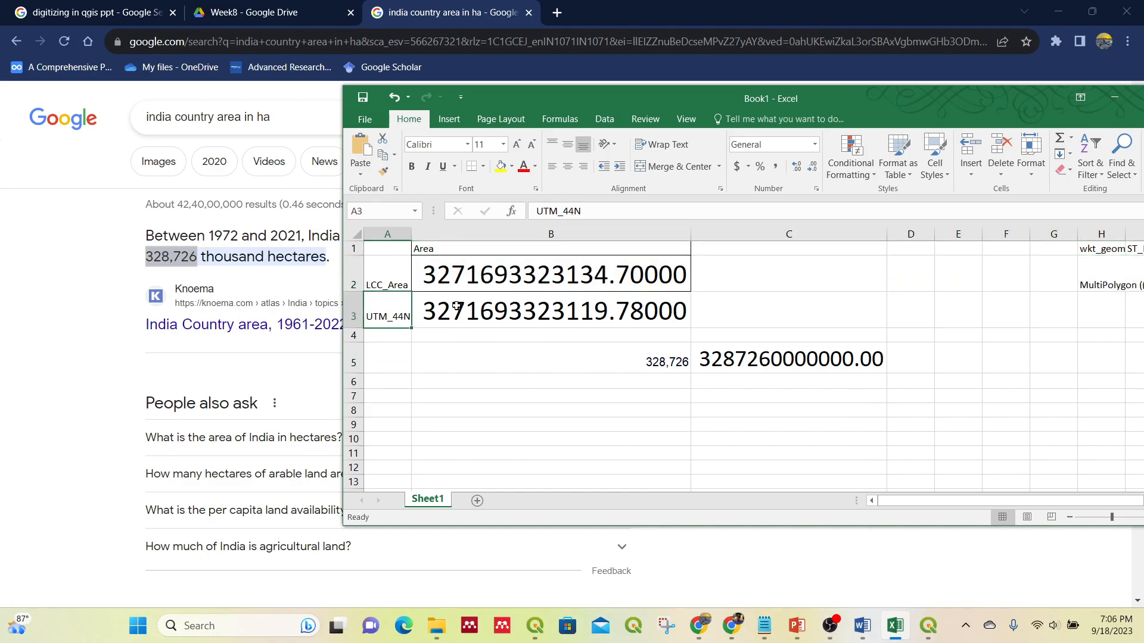
left_click(523, 277)
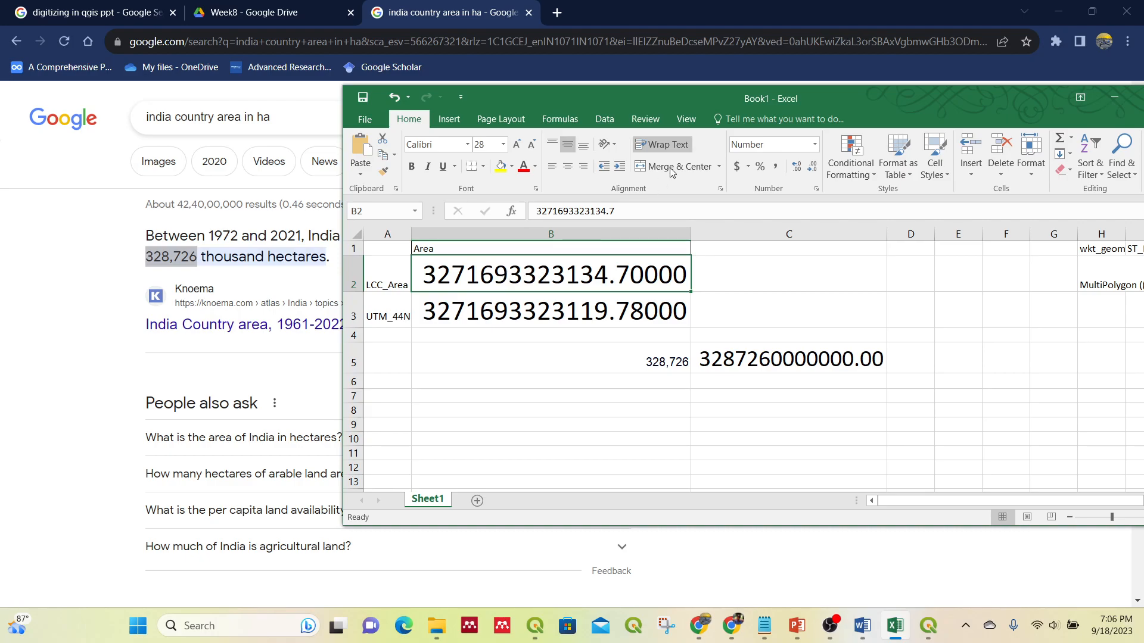
left_click_drag(757, 105, 584, 123)
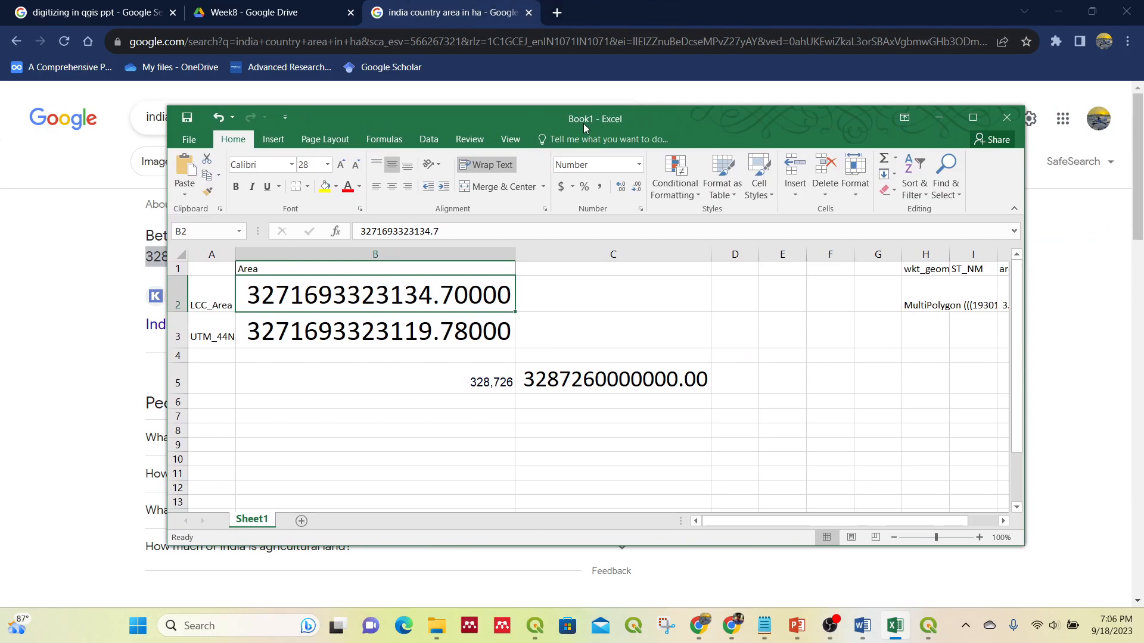
left_click(177, 294)
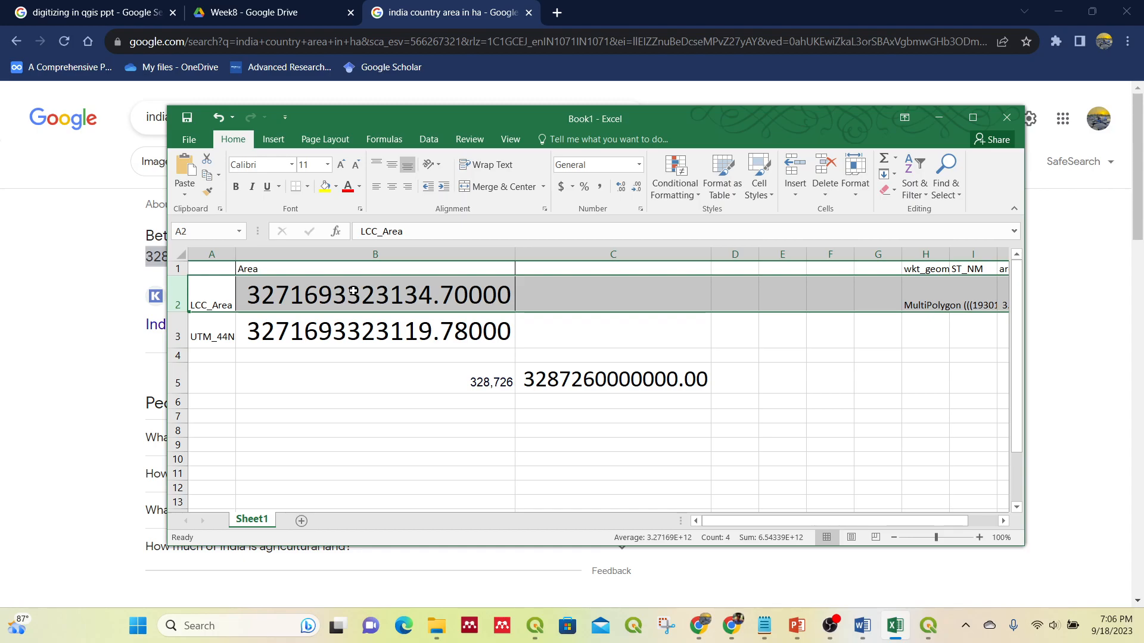
Close the Book1 workbook without saving its changes
left_click(1010, 117)
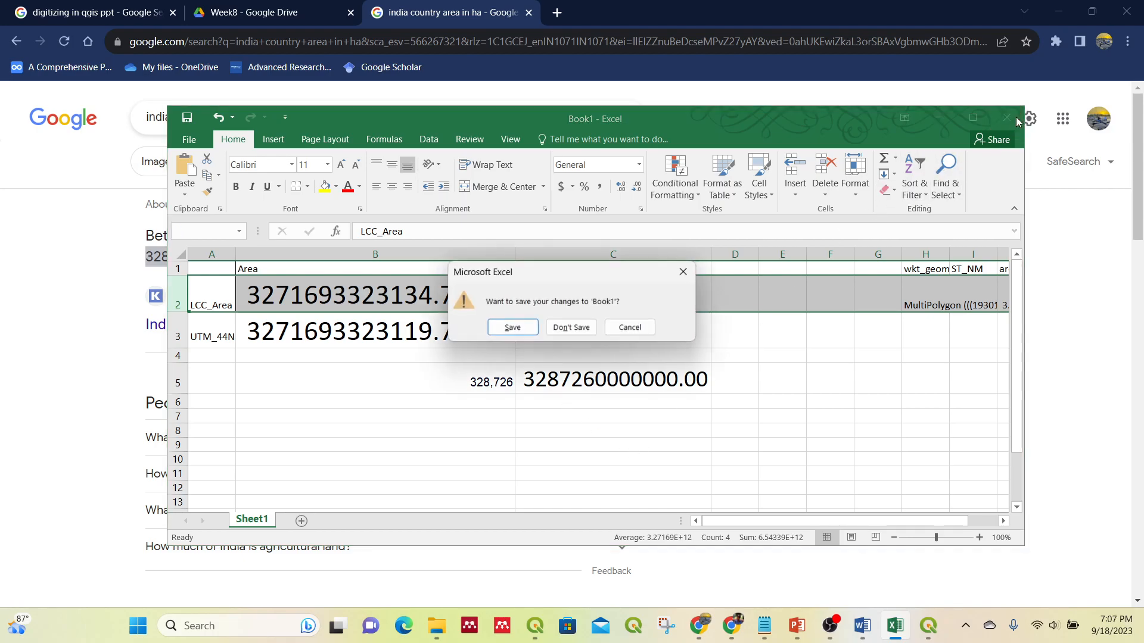
left_click(591, 328)
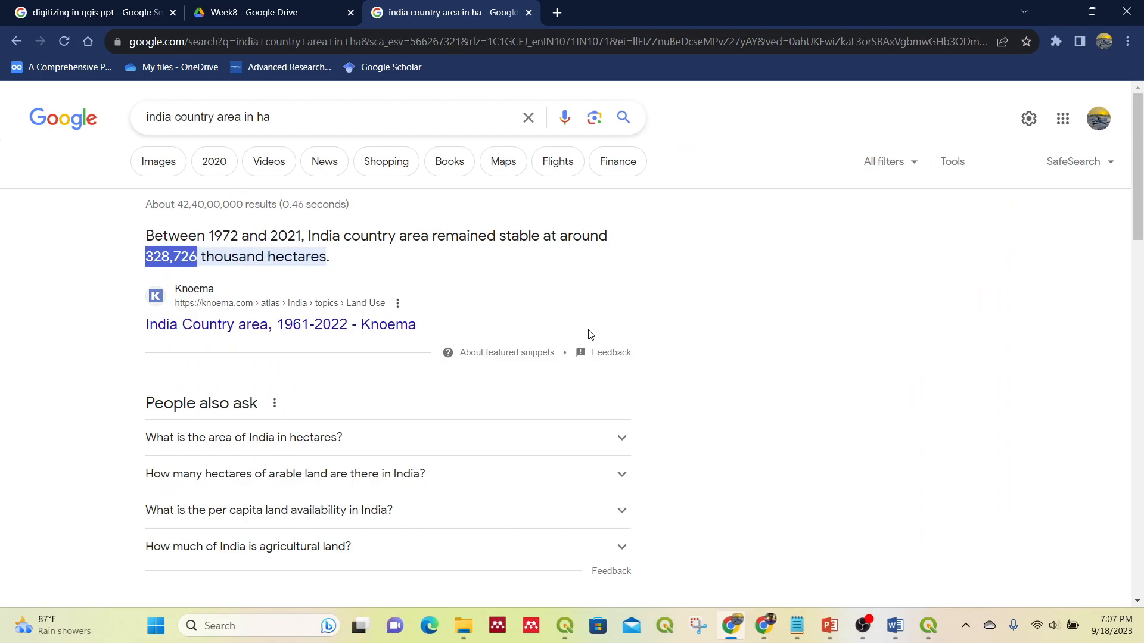
Switch to the PowerPoint presentation and check the slides following the user-defined projection system
left_click(828, 628)
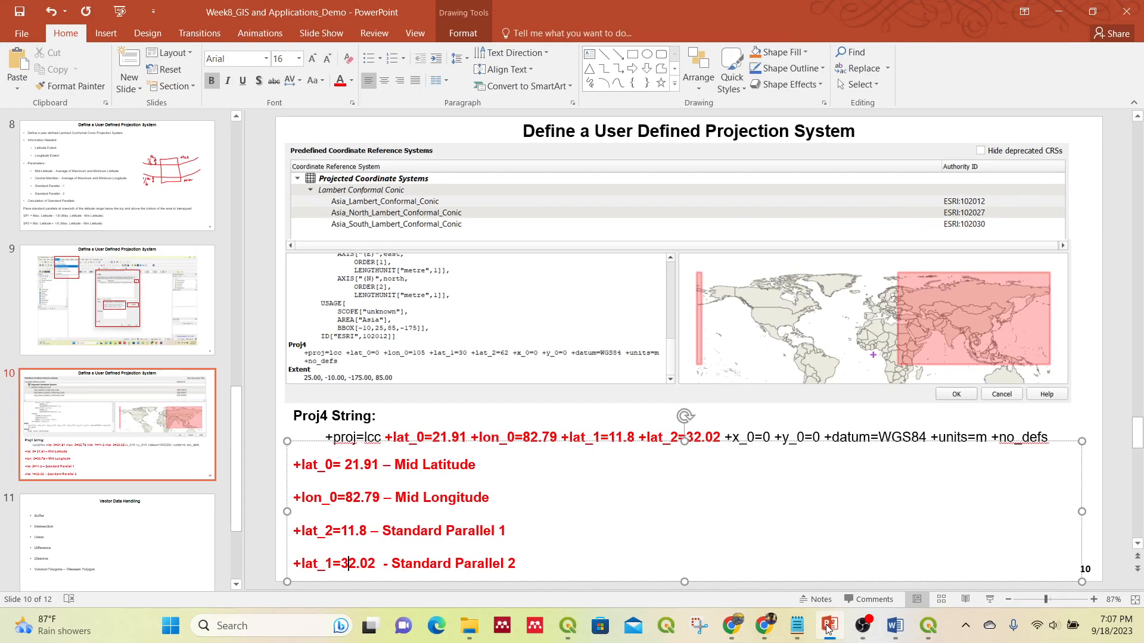
left_click(1120, 471)
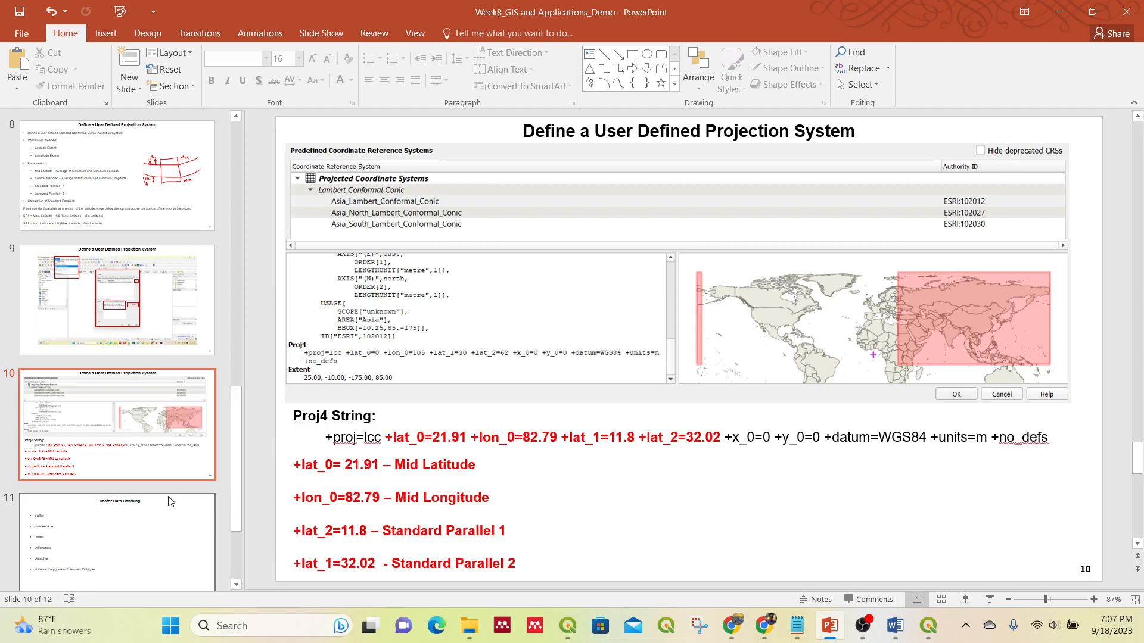
scroll(173, 512, "down", 1)
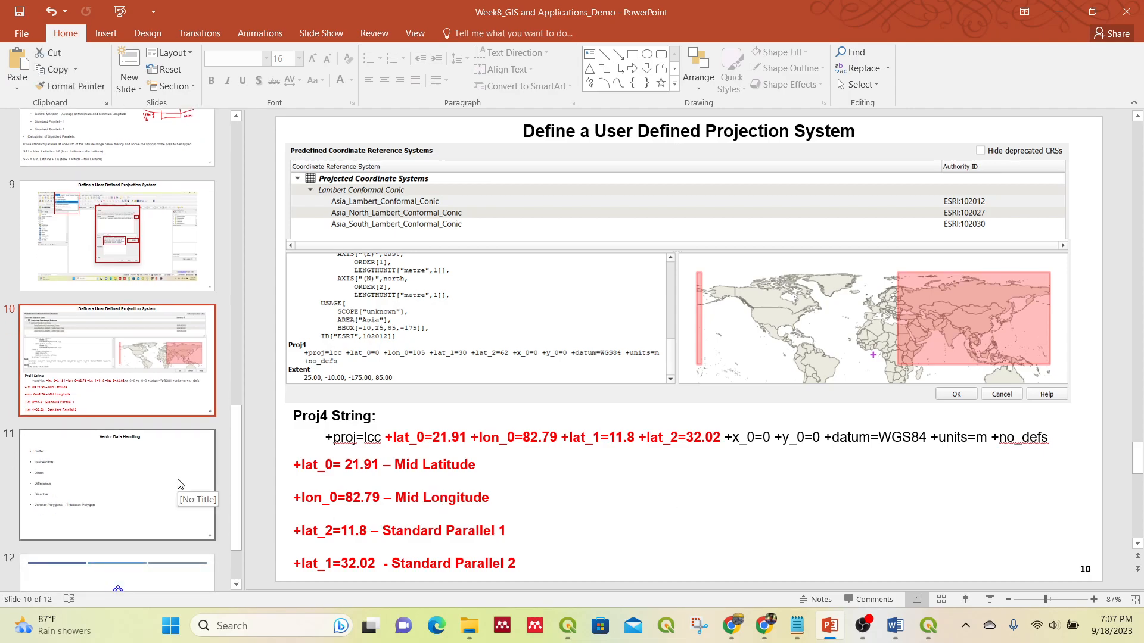
Return to QGIS and clear the feature selection on the India_UTM44N_Demo layer
left_click(1059, 10)
left_click(637, 377)
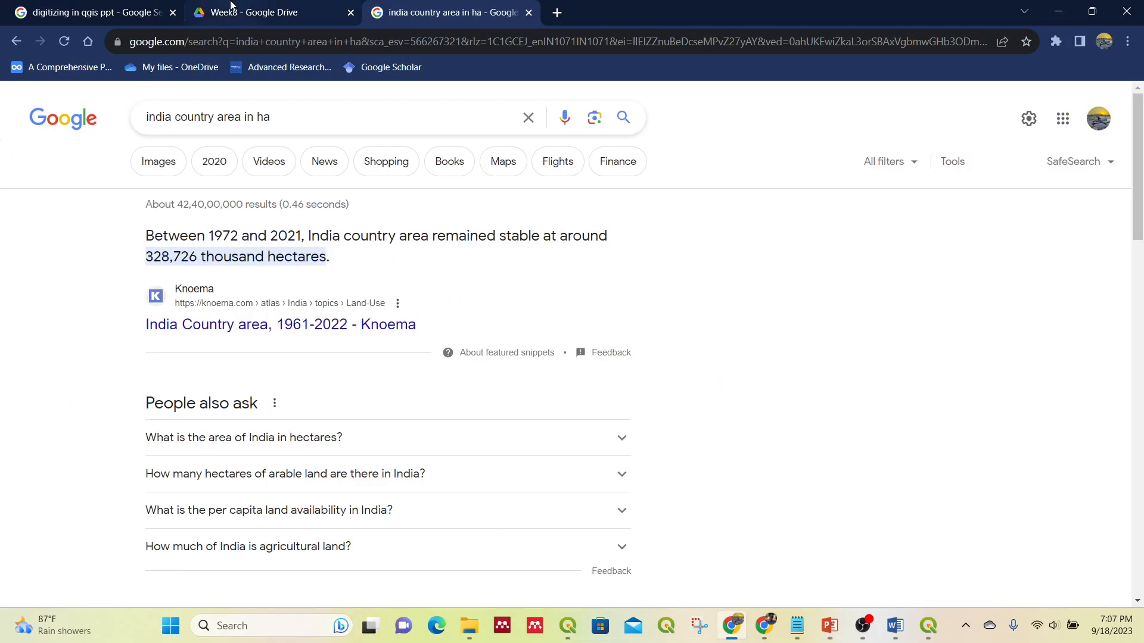
left_click(1058, 11)
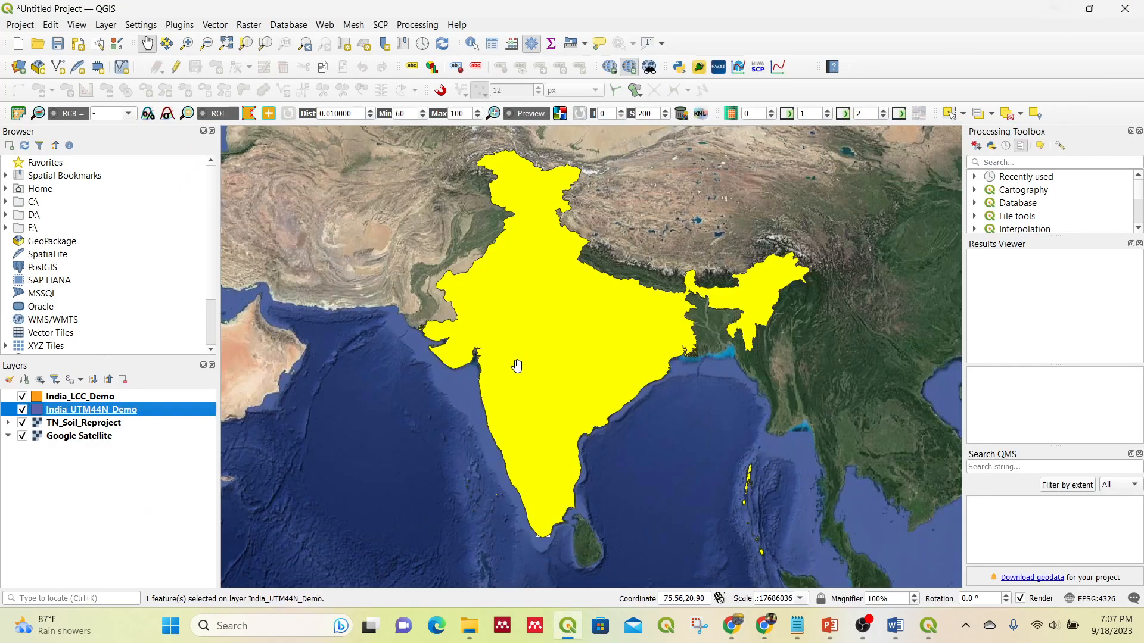
left_click_drag(596, 340, 483, 323)
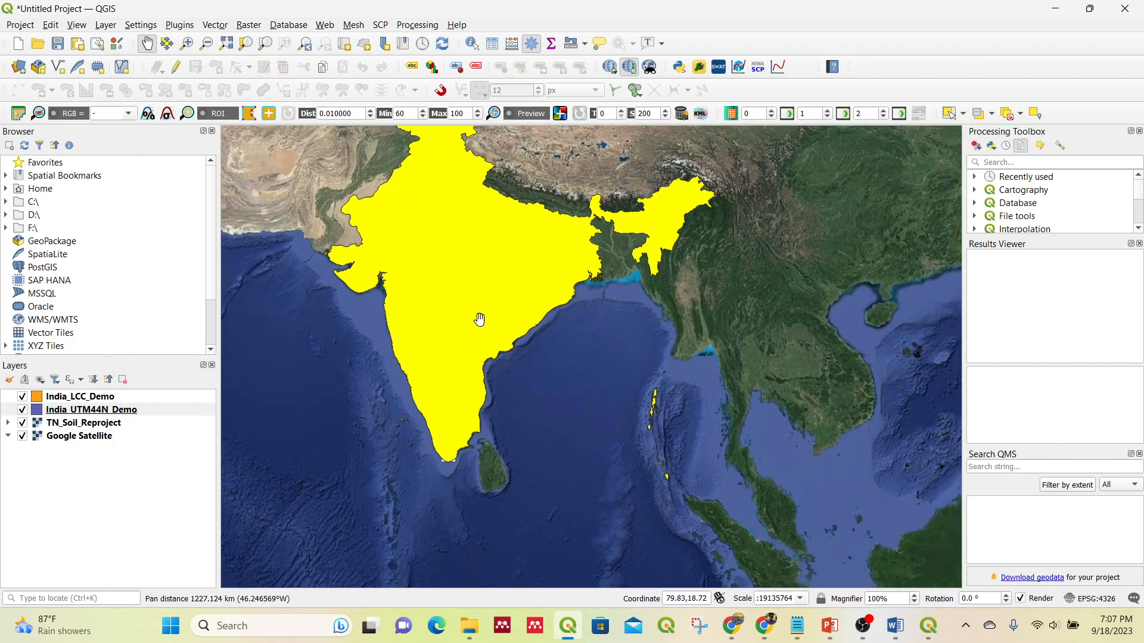
left_click(1008, 113)
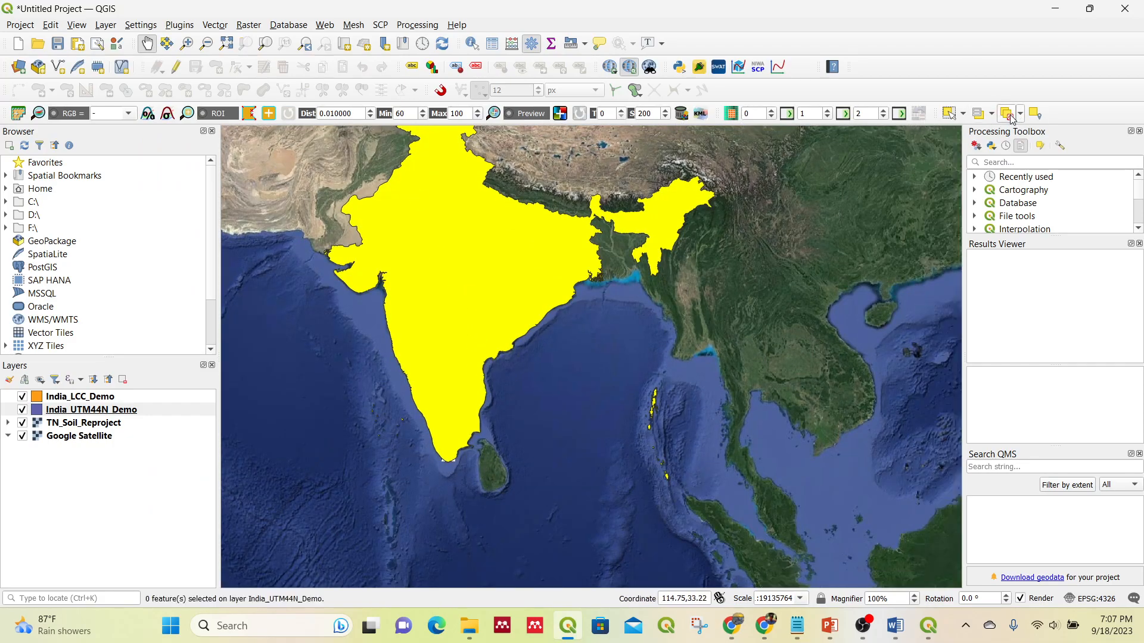
left_click_drag(384, 327, 427, 412)
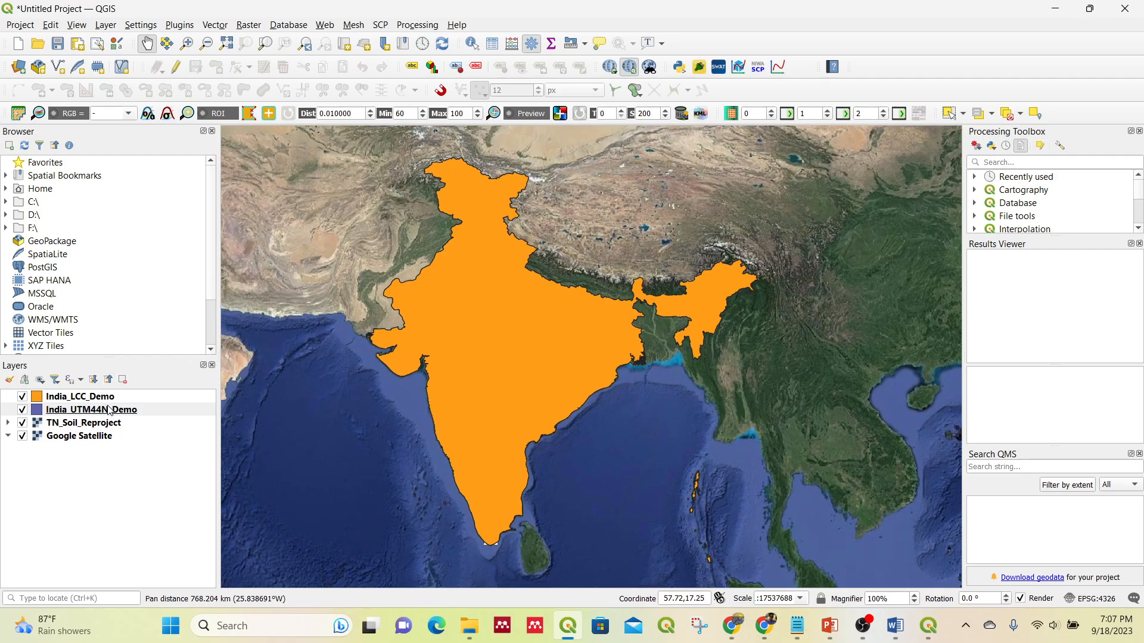
Remove the India_LCC_Demo and India_UTM44N_Demo layers from the project
mouse_move(134, 413)
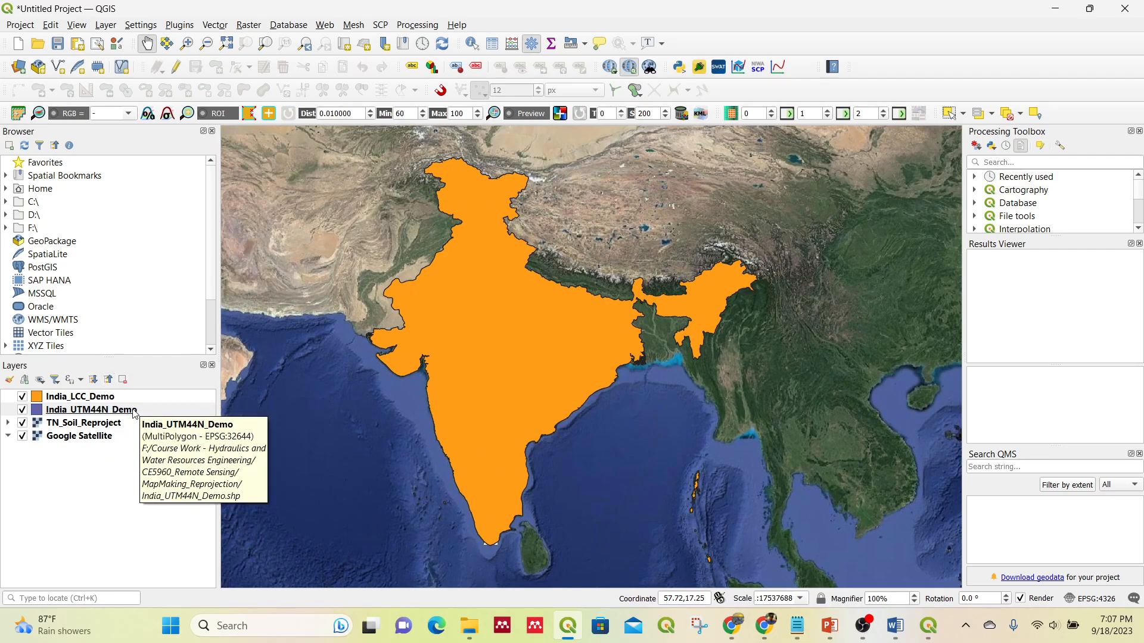
left_click(117, 402)
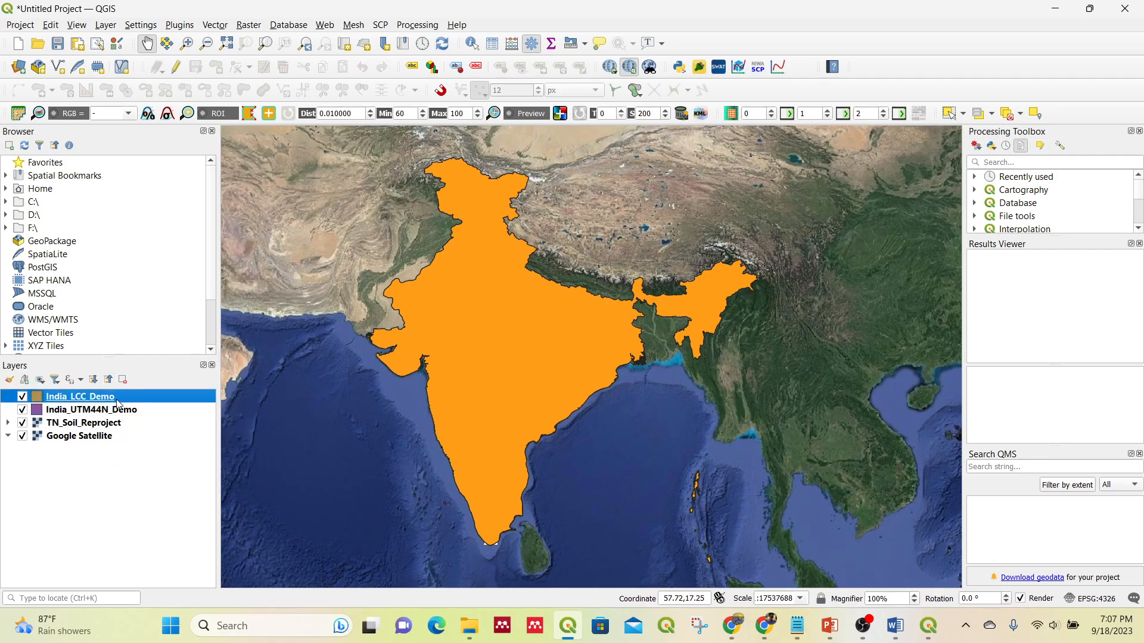
left_click(121, 411, "shift")
left_click(122, 379)
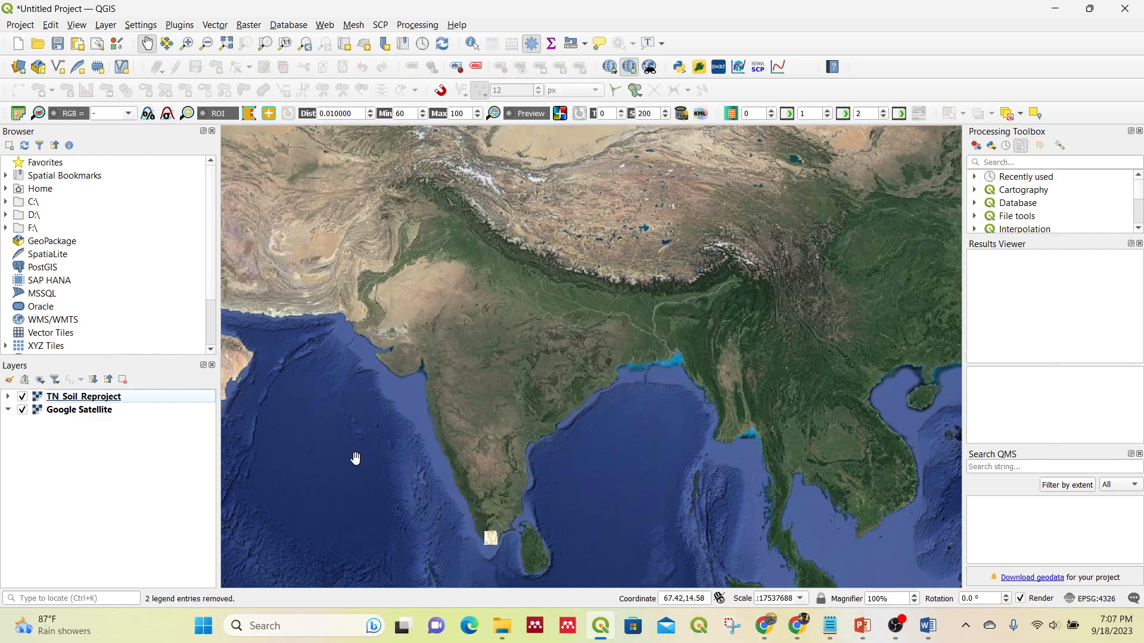
Remove the TN_Soil_Reproject and Google Satellite layers so that the project has no layers
left_click(74, 398)
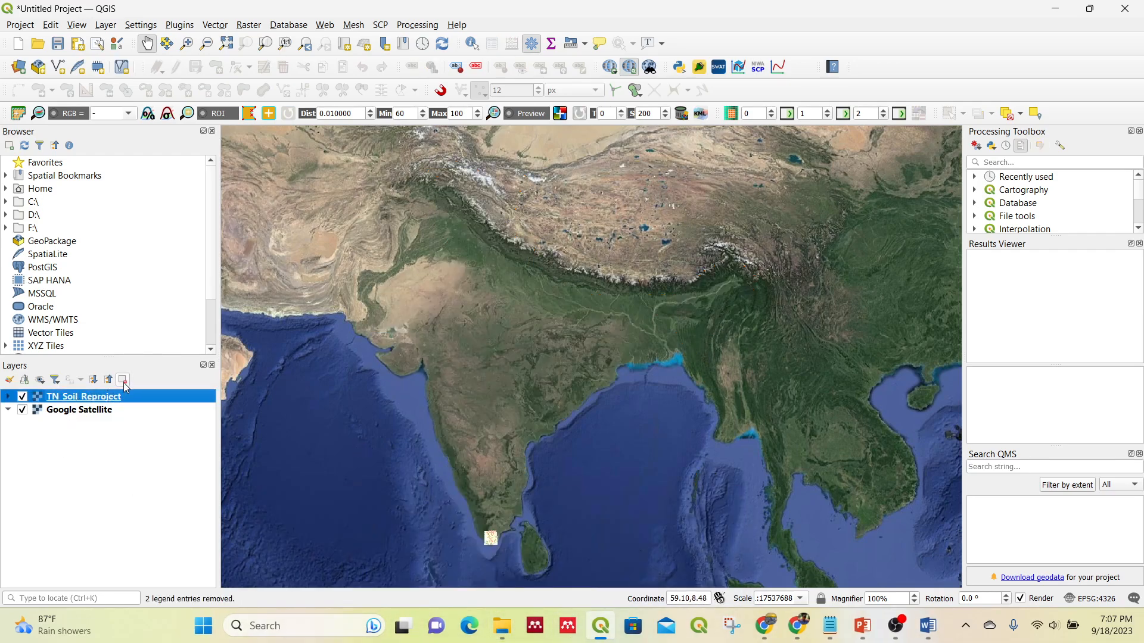
left_click(122, 380)
left_click(569, 327)
left_click(79, 396)
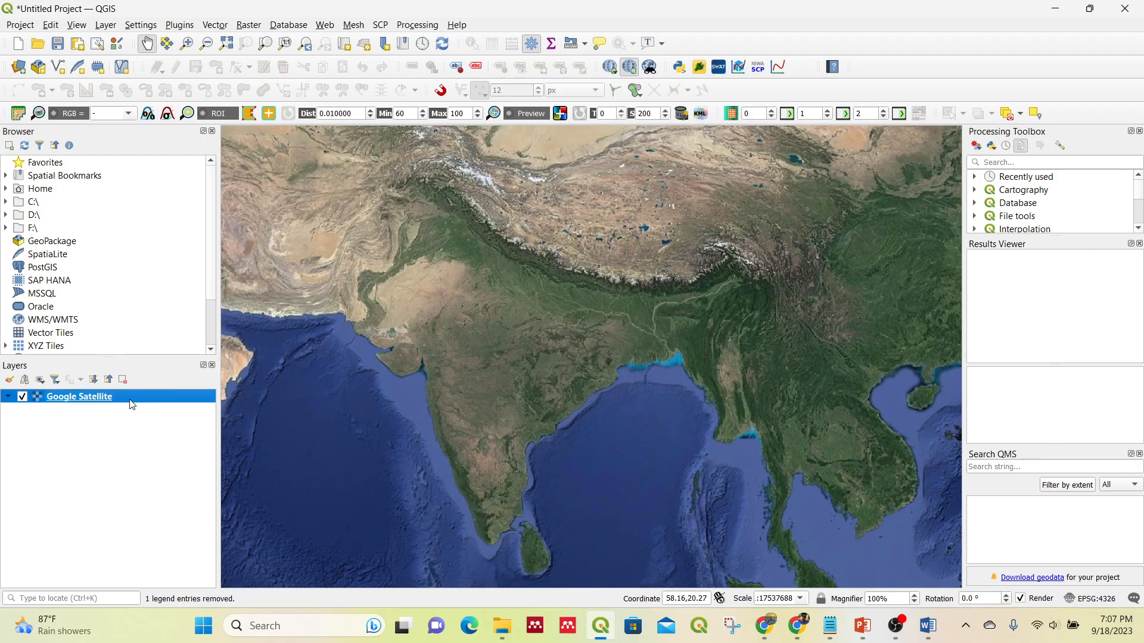
left_click(123, 379)
left_click(571, 329)
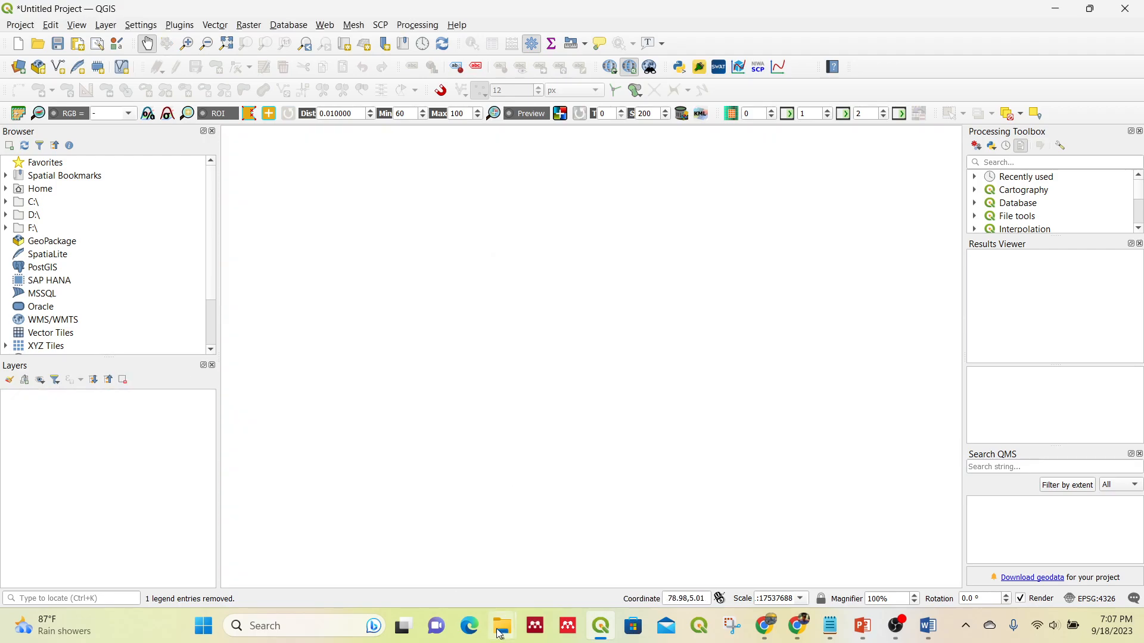
Add india_states.shp from the MapMaking_Reprojection folder to the QGIS project and select its layer
mouse_move(503, 624)
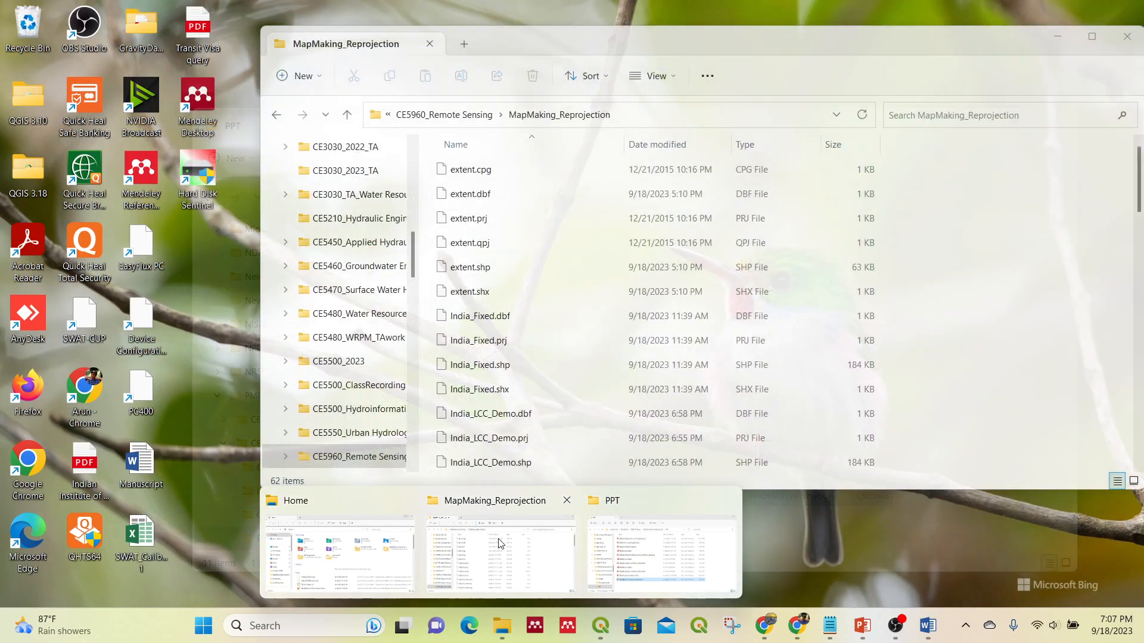
left_click(500, 544)
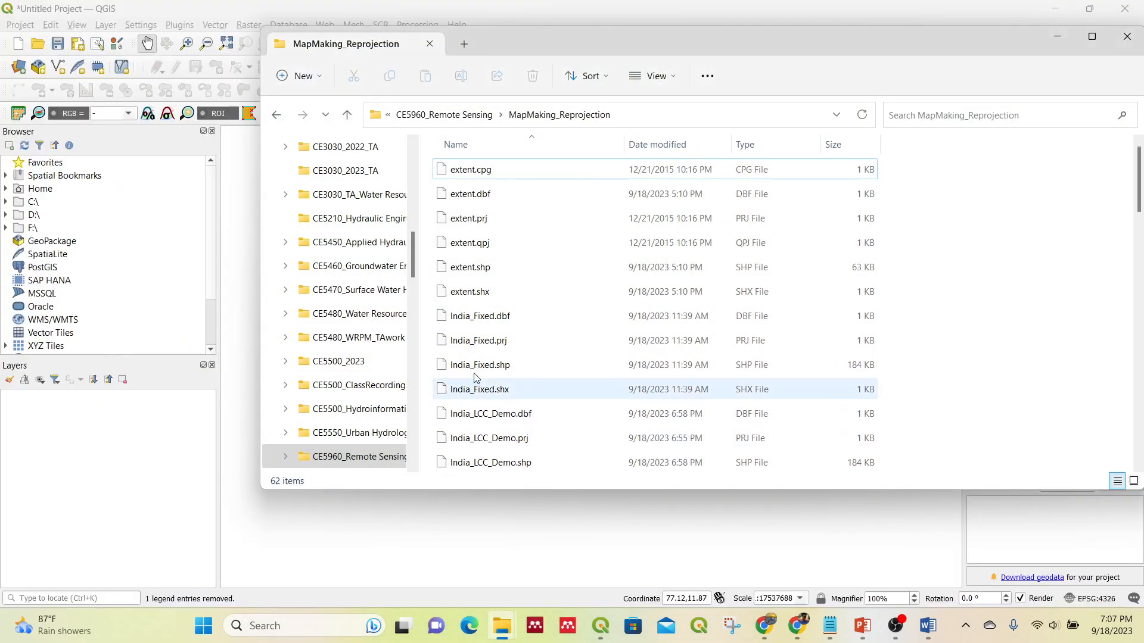
scroll(476, 363, "down", 4)
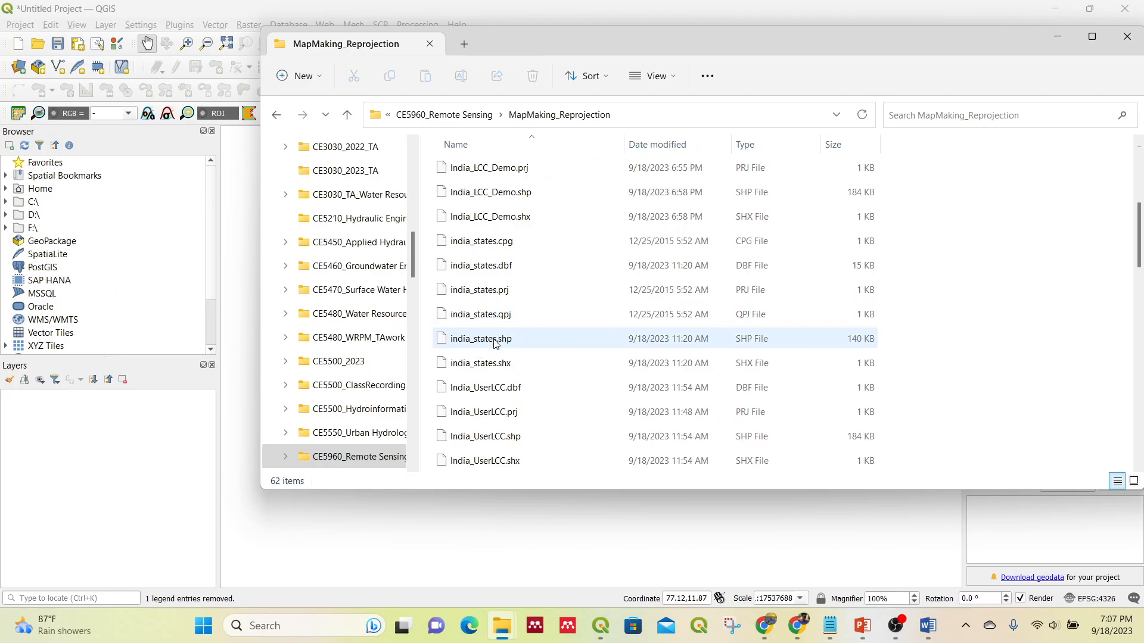
left_click_drag(496, 344, 88, 407)
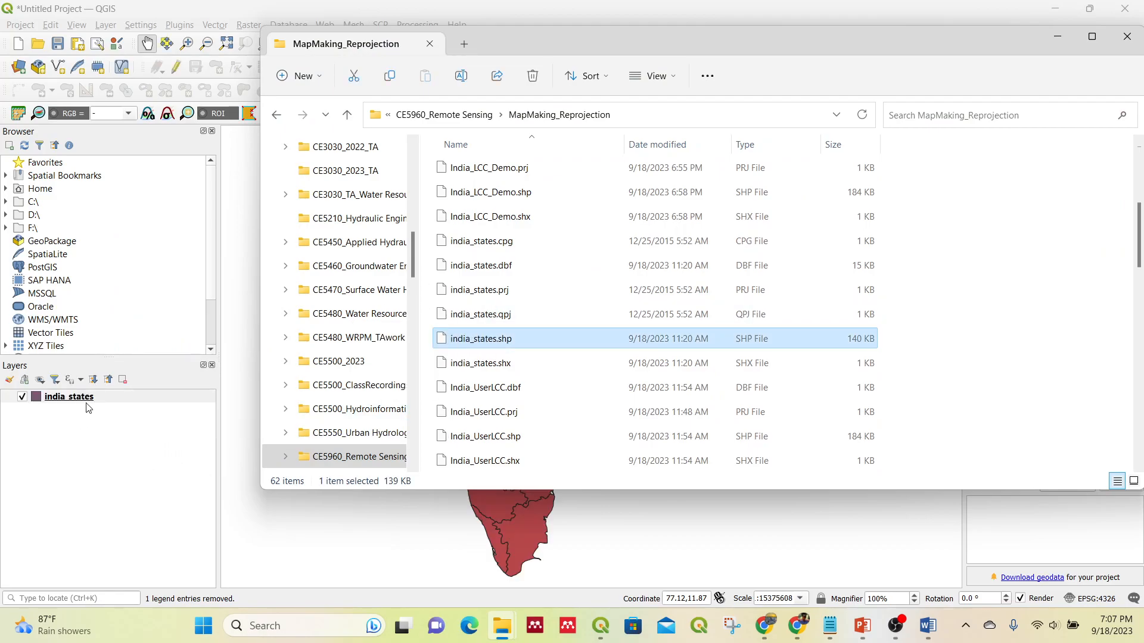
left_click(88, 408)
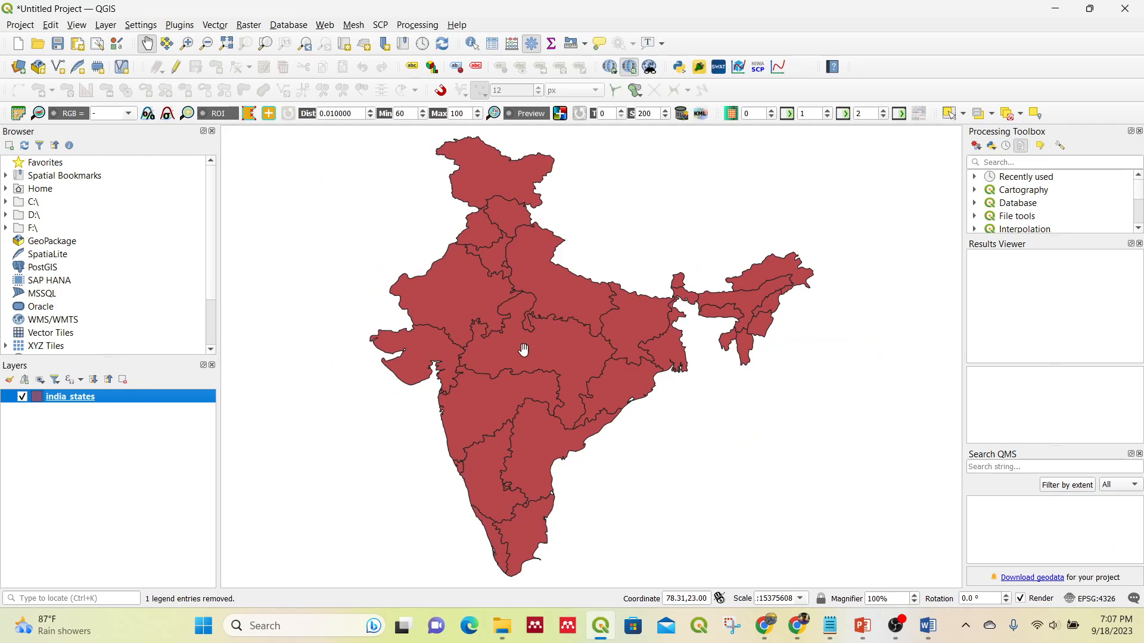
left_click_drag(557, 346, 545, 349)
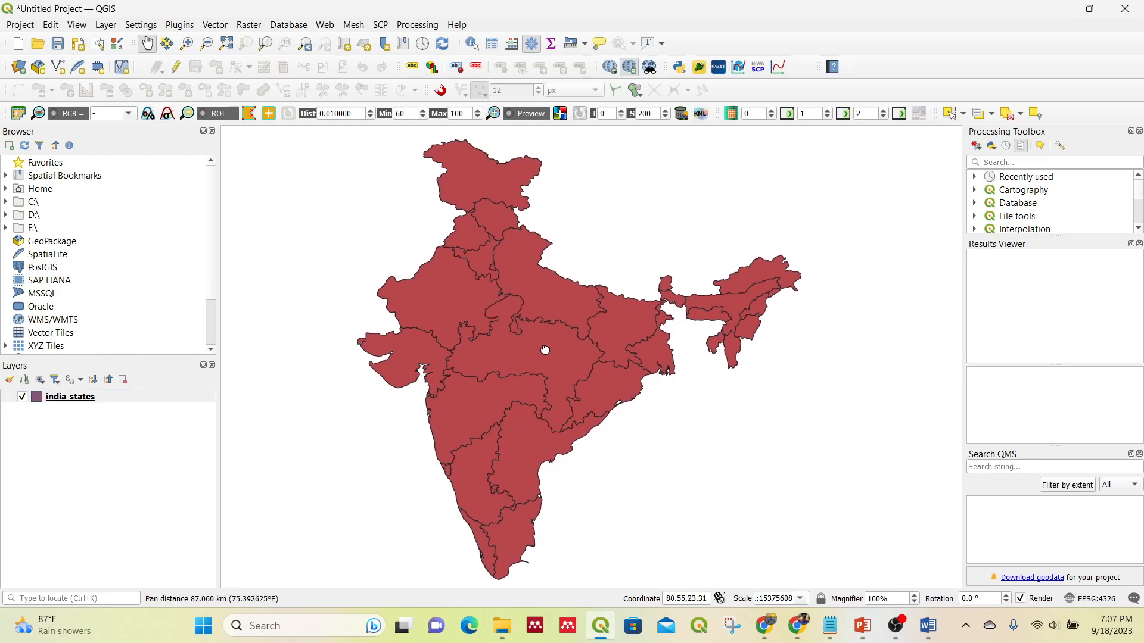
left_click(93, 397)
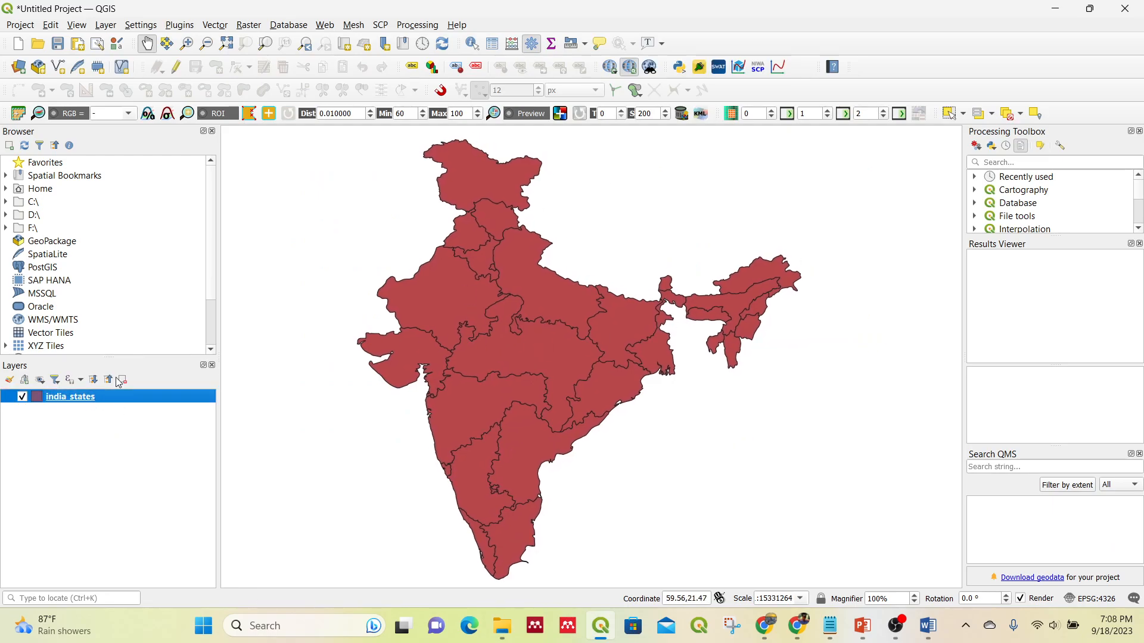
Create a new print layout titled Map1 and maximize its window
left_click(22, 26)
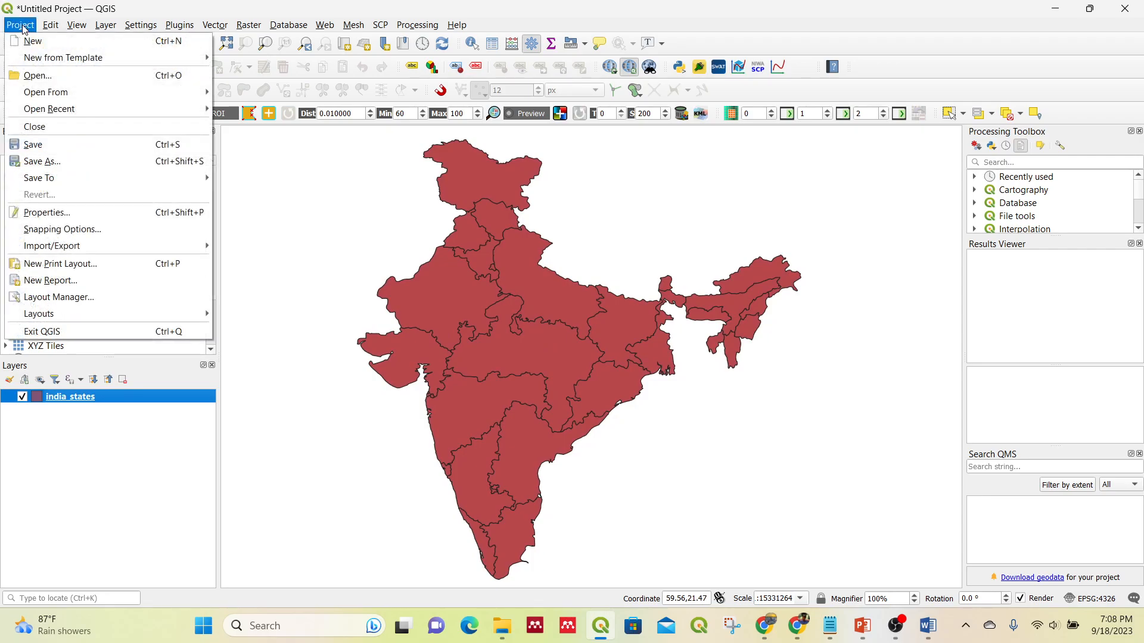
left_click(95, 269)
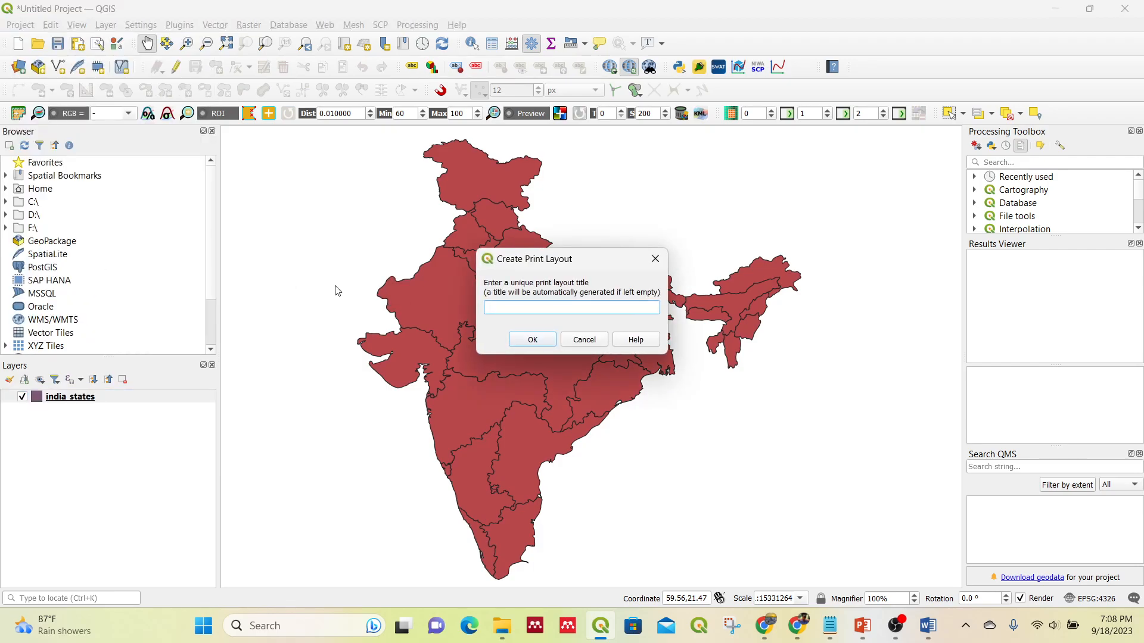
type("Map1")
key("Return")
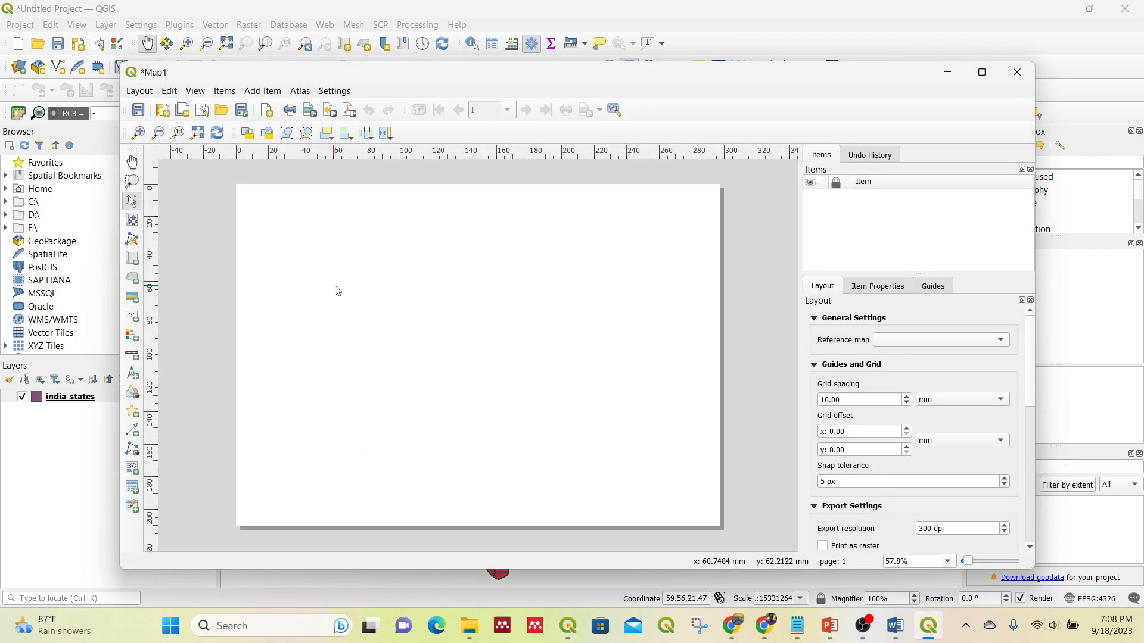
left_click(981, 72)
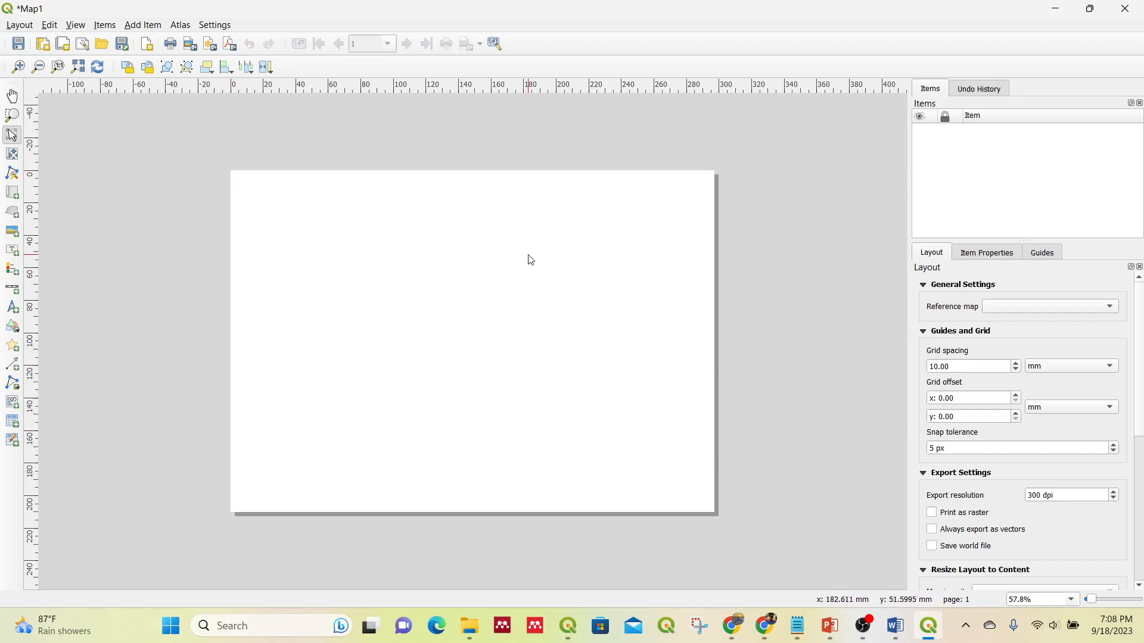
Examine the Map1 print layout's available commands, blank page, layout settings, item properties and guides
left_click(26, 28)
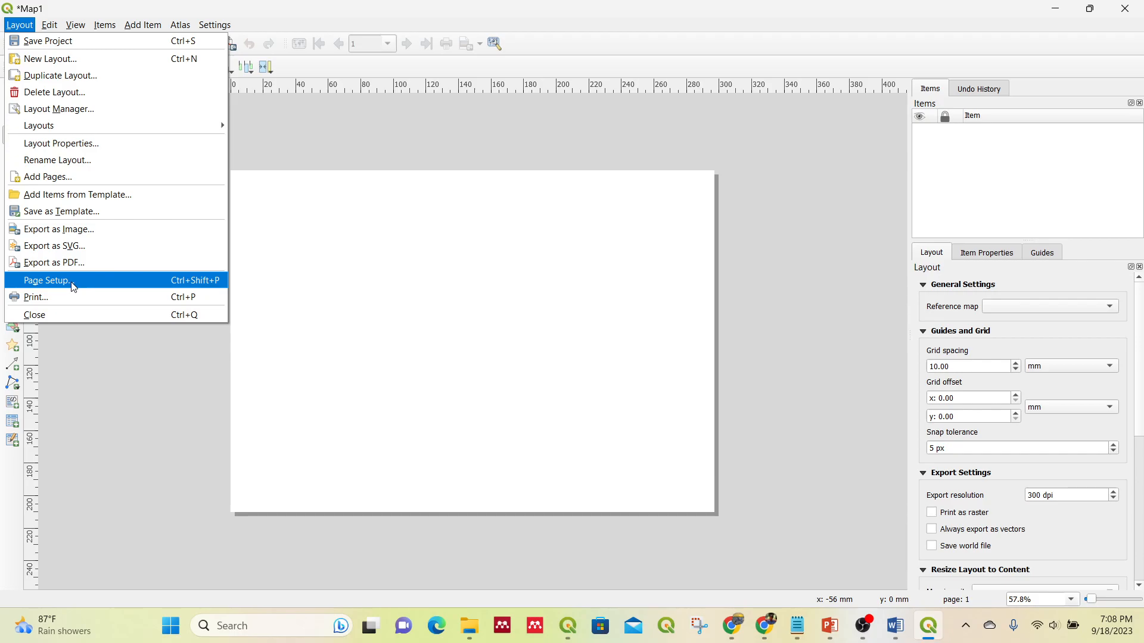
left_click(148, 407)
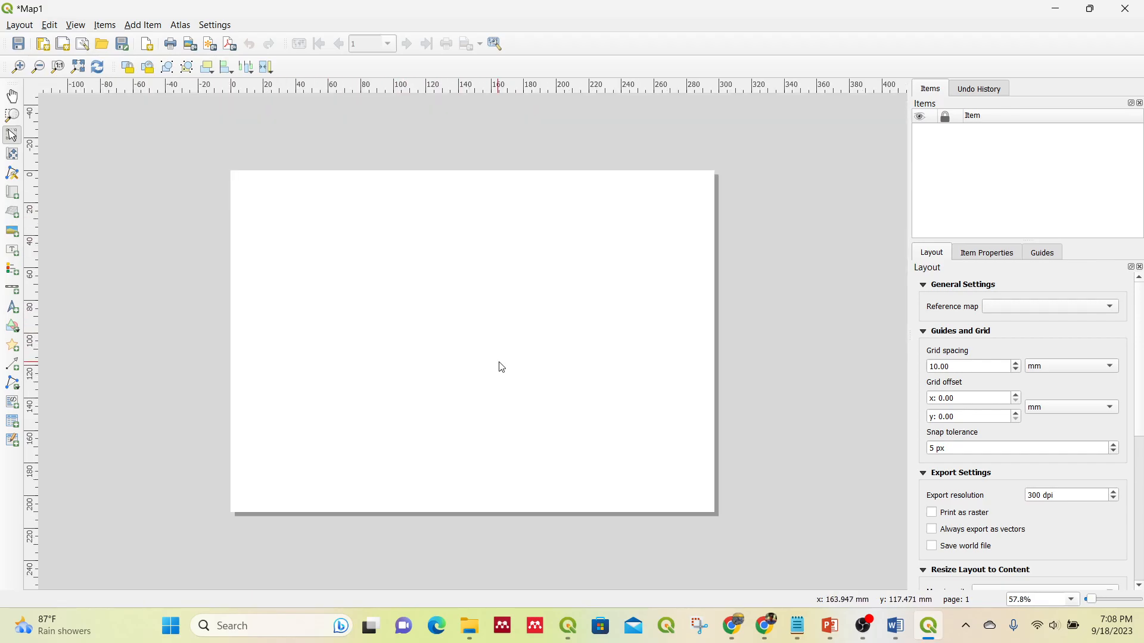
scroll(506, 357, "up", 2)
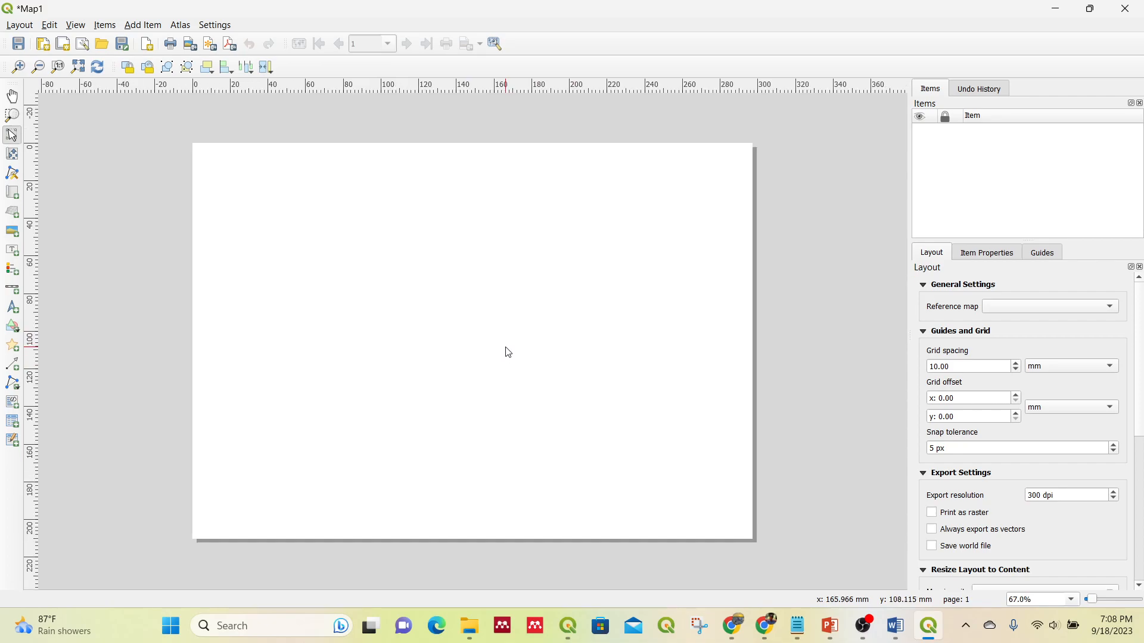
scroll(508, 352, "up", 1)
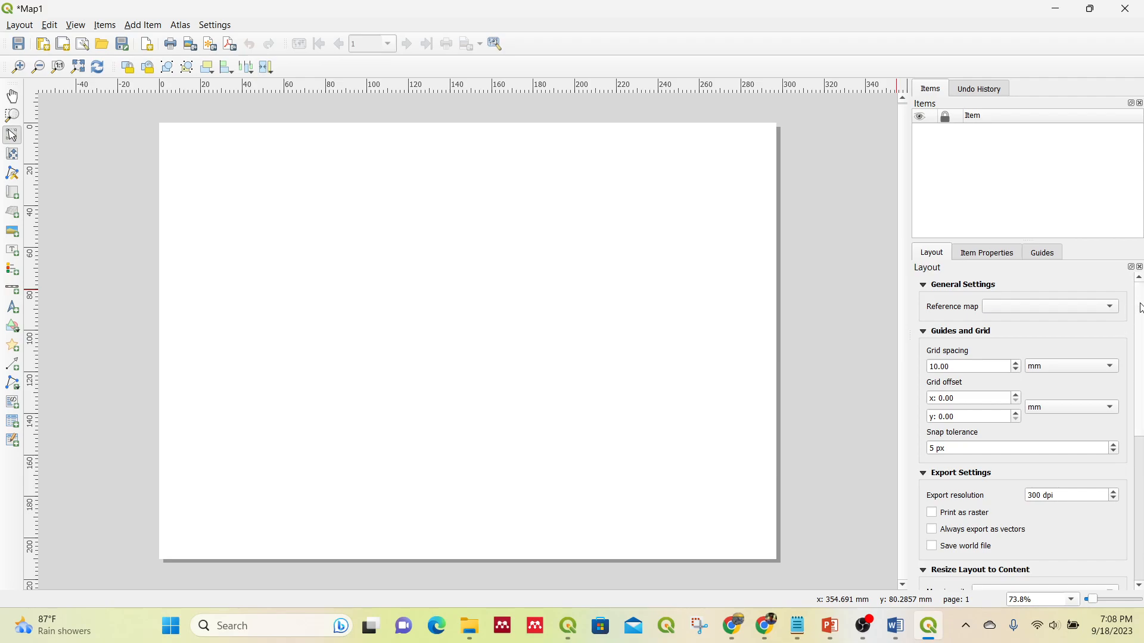
mouse_move(1140, 307)
left_mouse_down()
mouse_move(1142, 474)
mouse_move(1139, 305)
left_mouse_up()
left_click(986, 253)
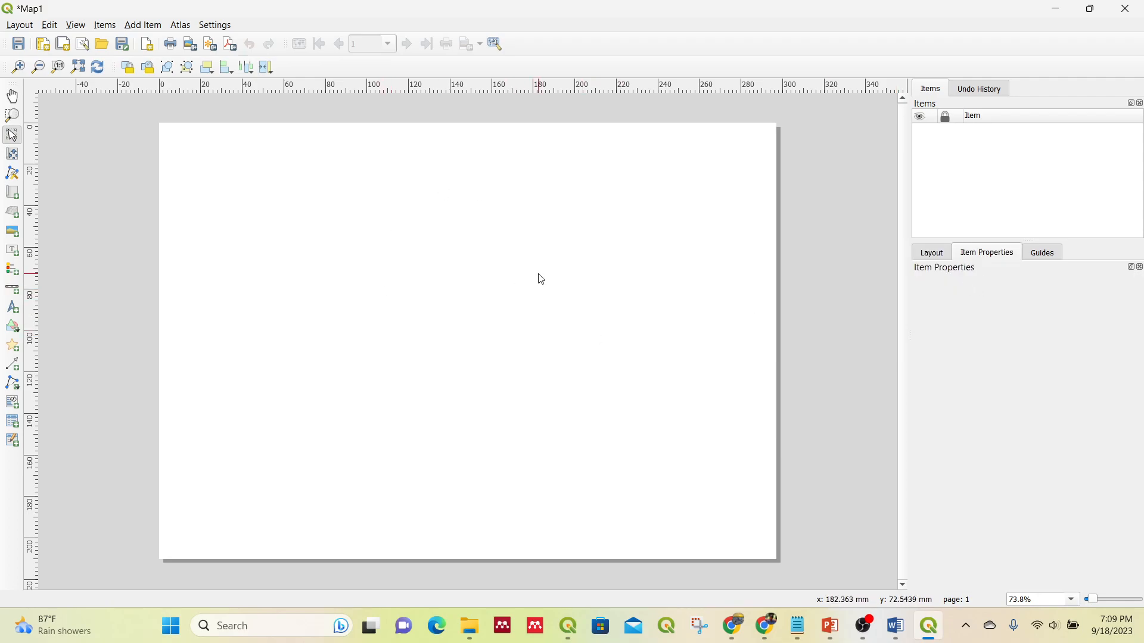
left_click(1045, 256)
left_click(1005, 257)
left_click(934, 255)
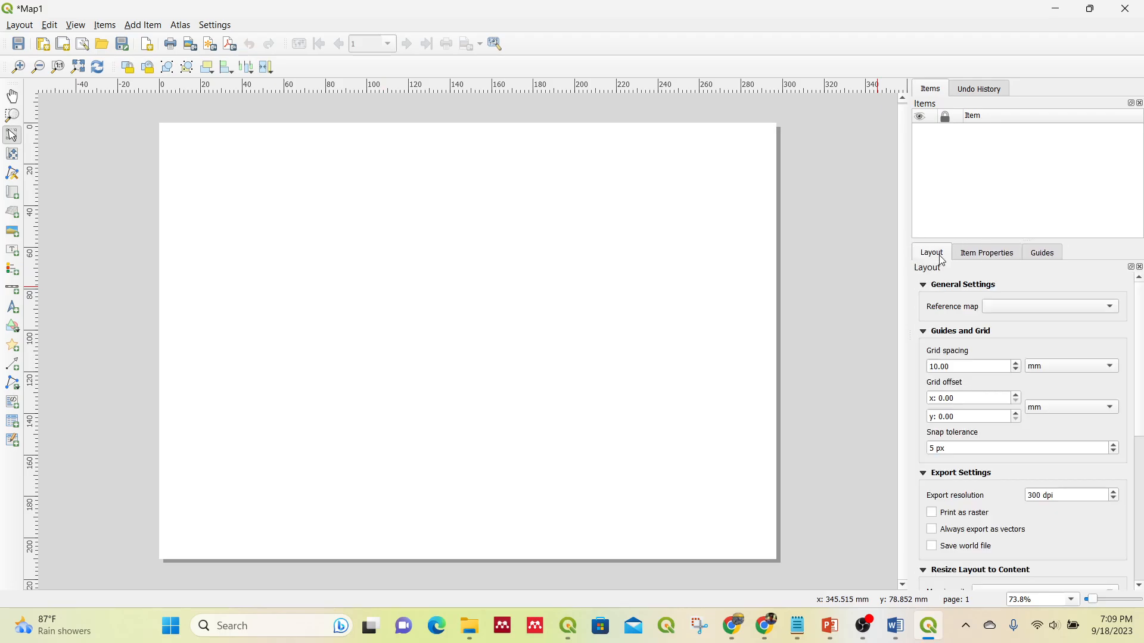
left_click(573, 624)
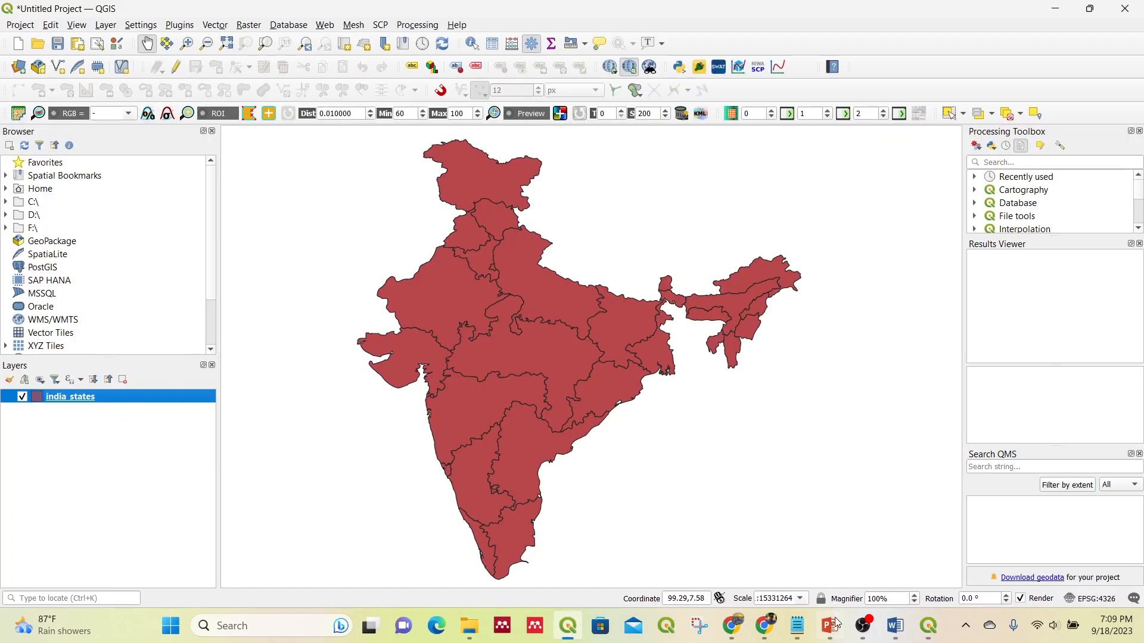
left_click(931, 633)
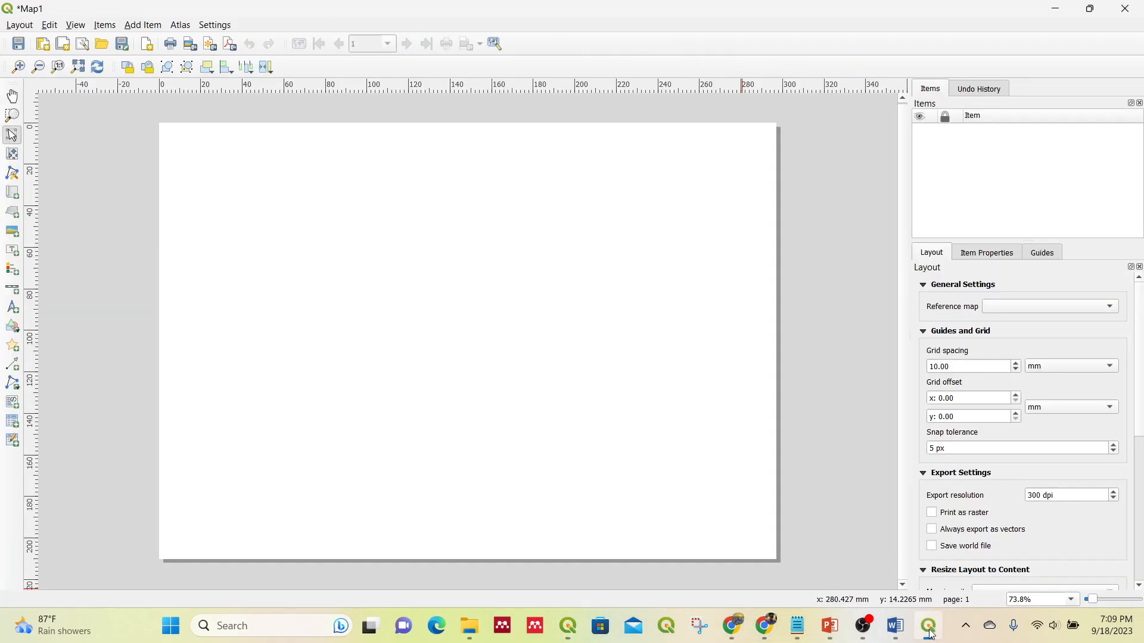
Add a map item about 287 mm wide and 200 mm high, covering nearly the whole layout page
left_click(156, 27)
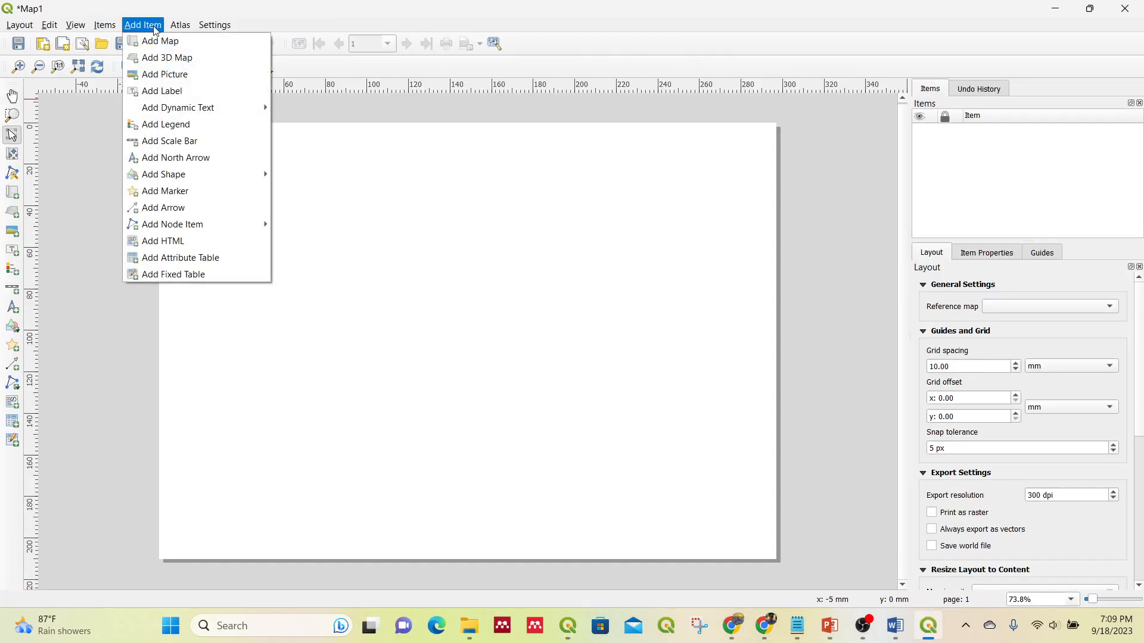
left_click(160, 42)
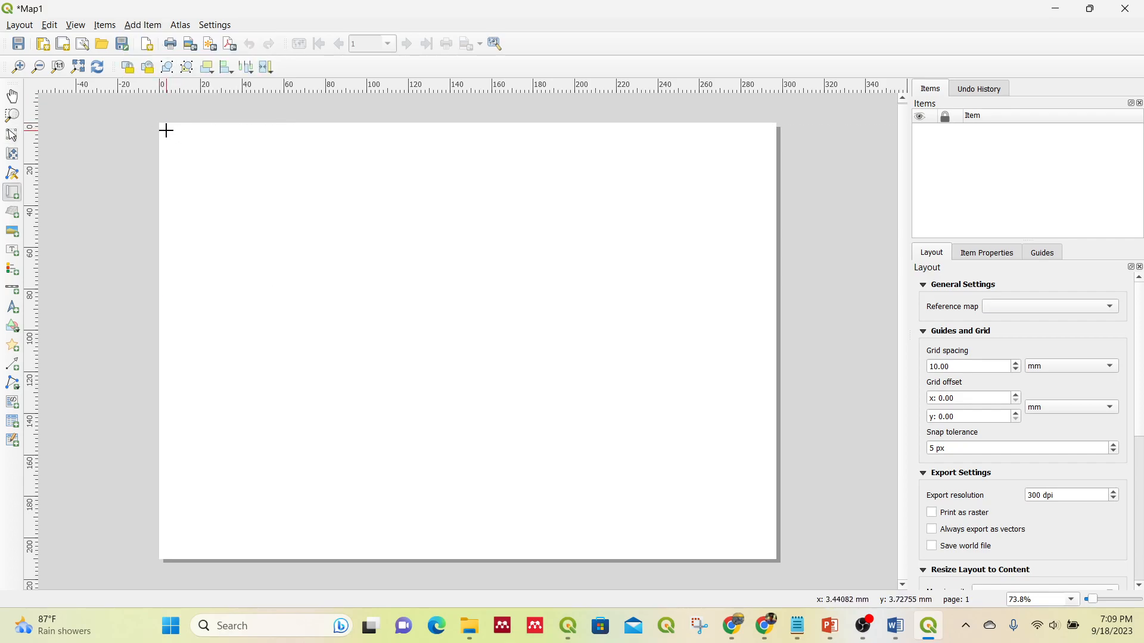
left_click_drag(167, 133, 763, 547)
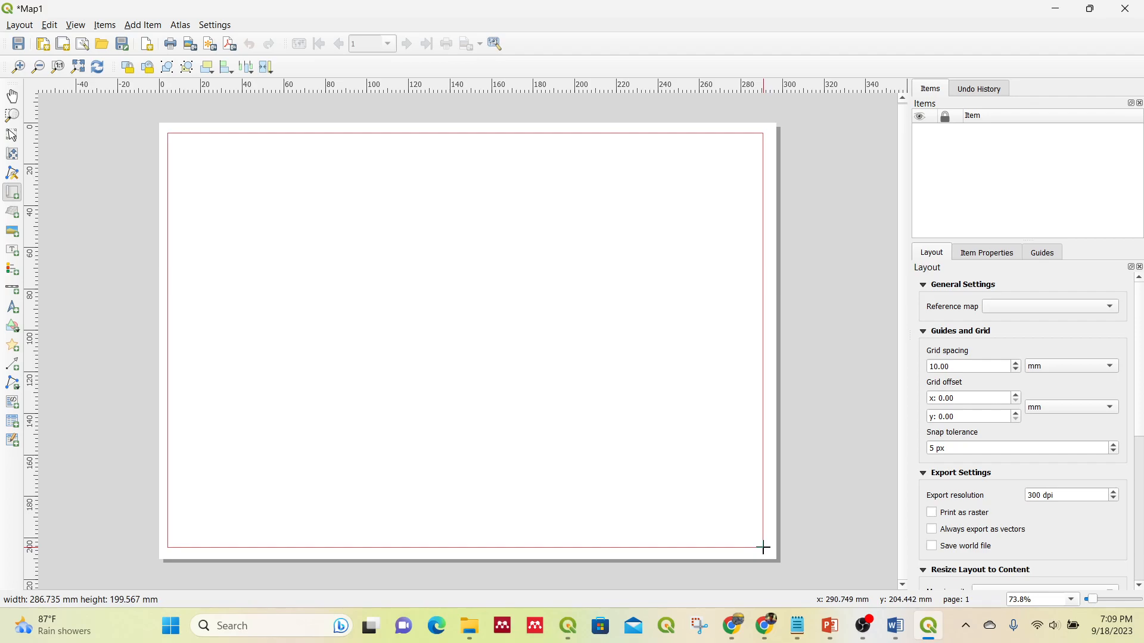
left_click_drag(763, 548, 763, 547)
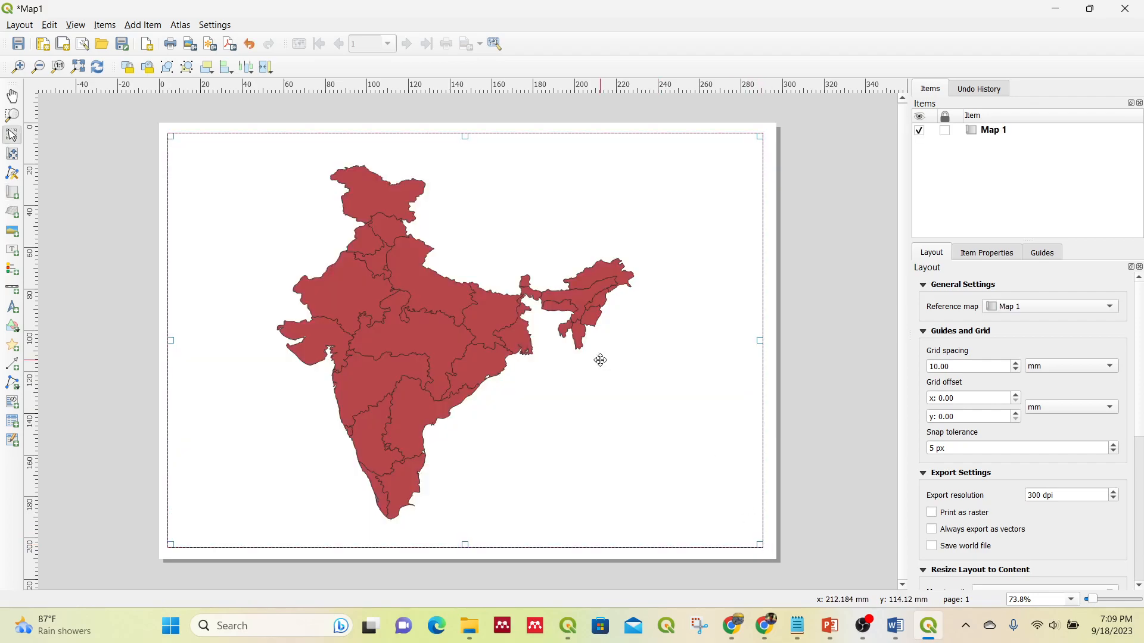
Resize the map frame slightly inward at its left, top and right edges to even out the page margins
left_click_drag(171, 340, 176, 340)
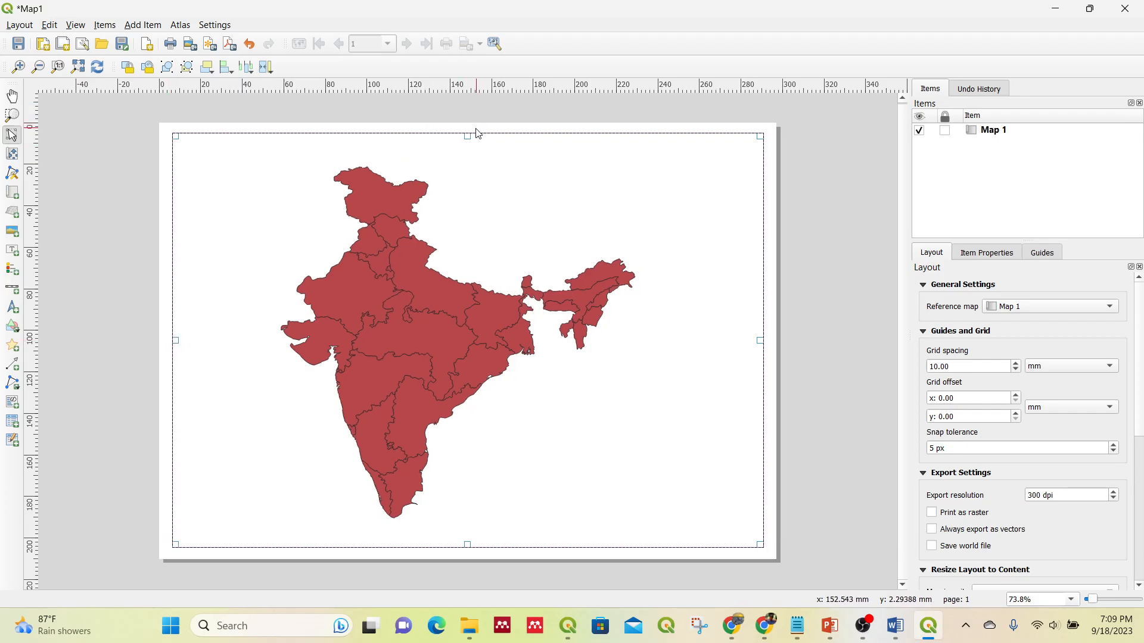
left_click_drag(467, 136, 470, 138)
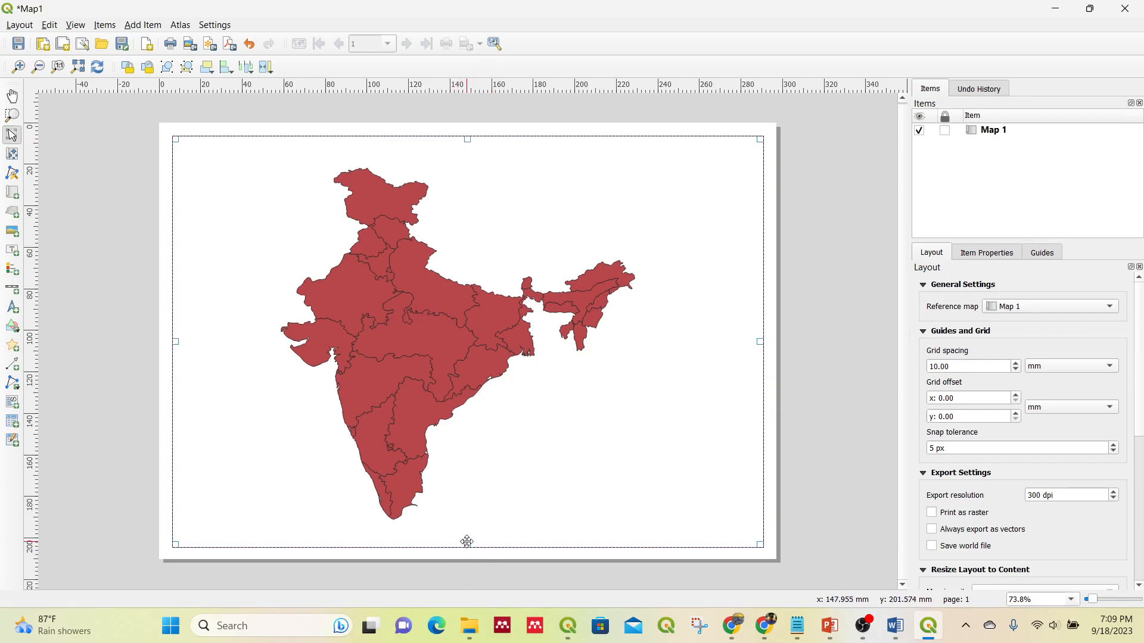
left_click_drag(760, 342, 760, 341)
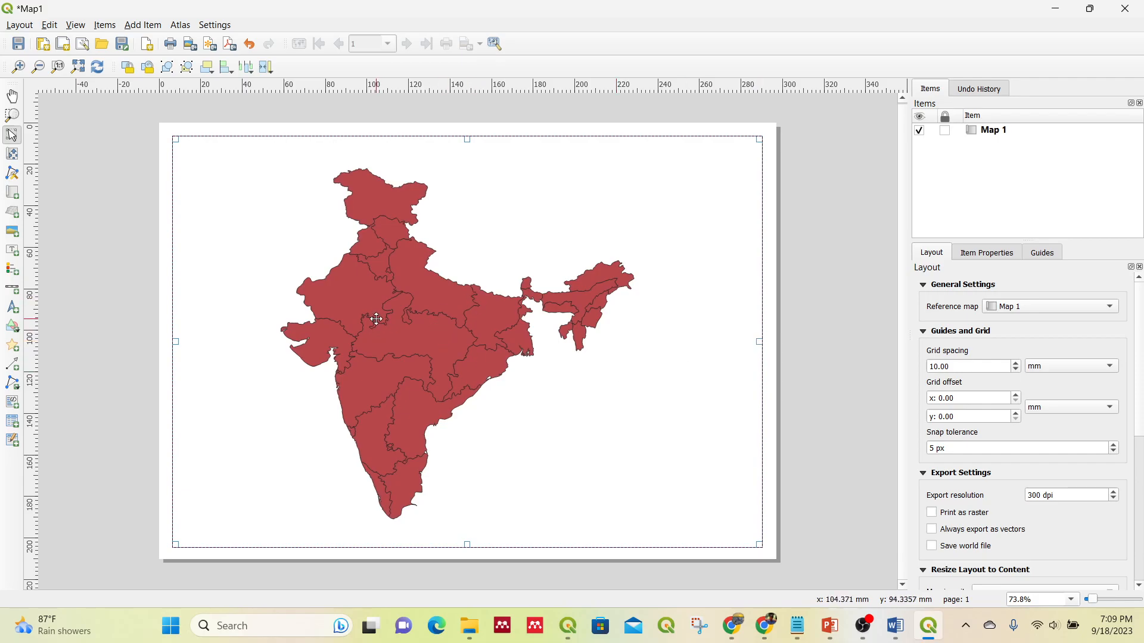
Select the Map 1 item and examine its item properties, including scale, rotation, CRS, layers and extents
left_click(863, 278)
left_click(430, 320)
left_click(999, 132)
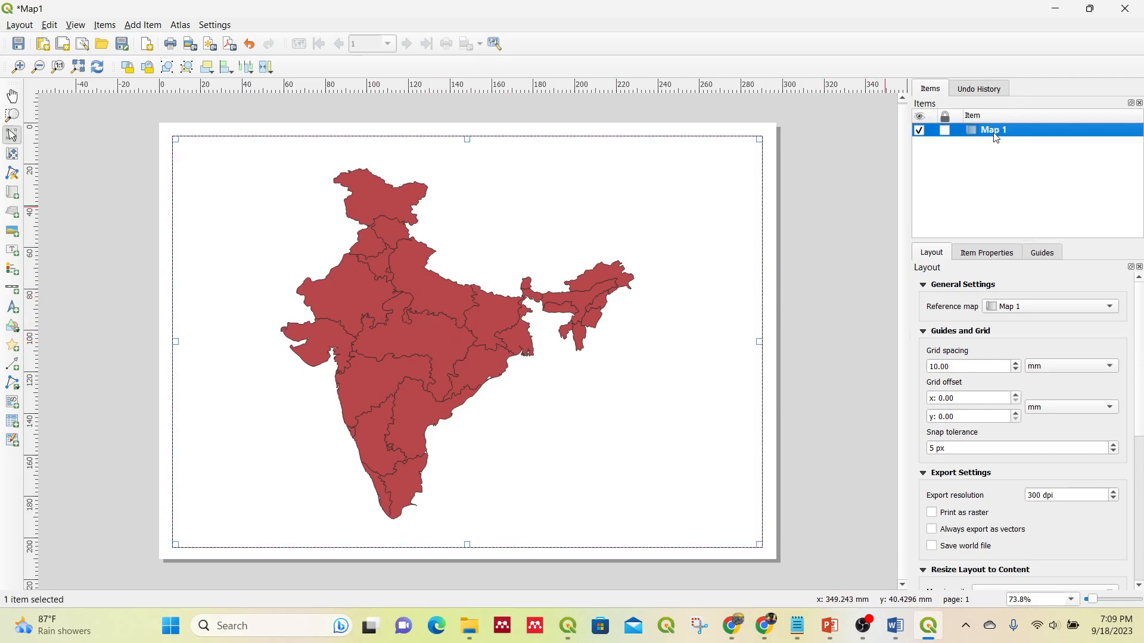
left_click(979, 258)
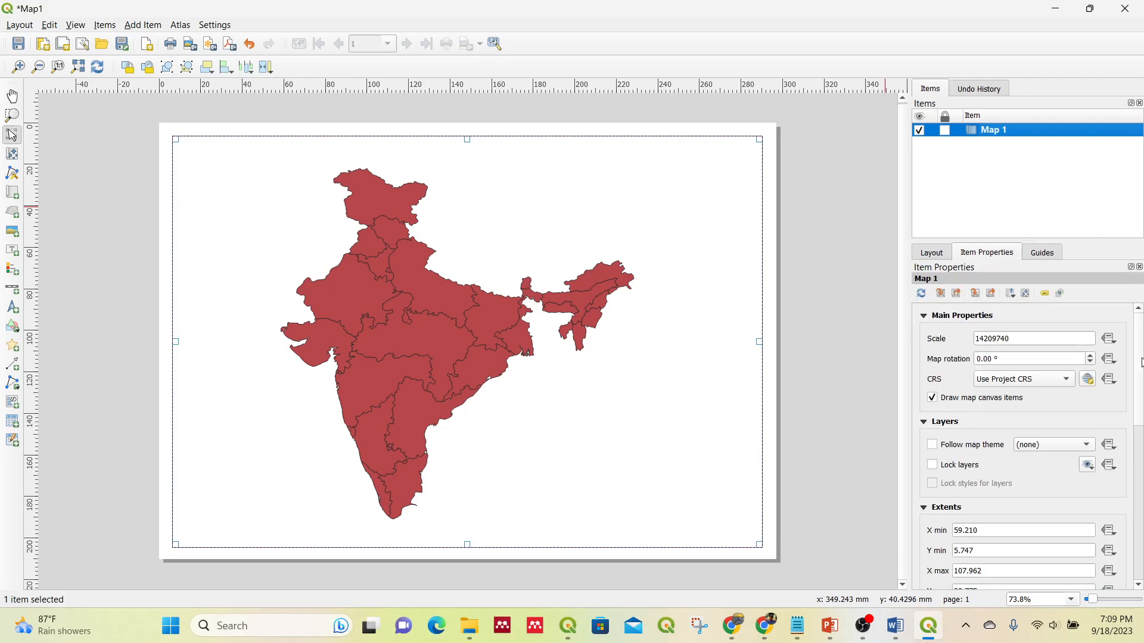
mouse_move(1139, 352)
left_mouse_down()
mouse_move(1142, 474)
mouse_move(1143, 338)
left_mouse_up()
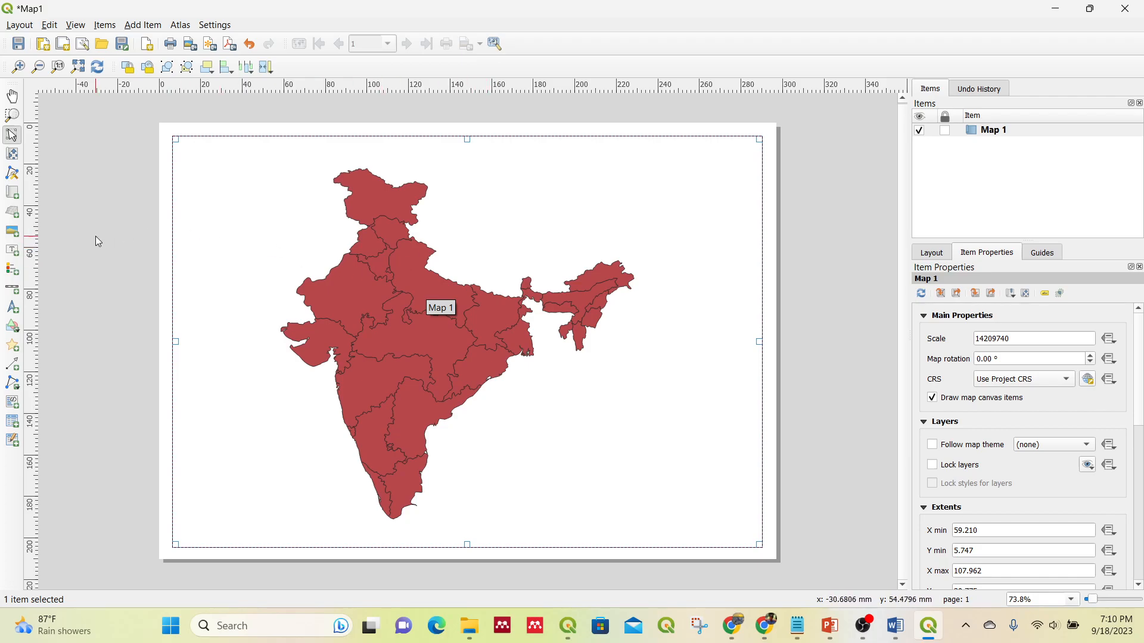
Shift the India content toward the left side of the Map 1 frame and shrink it drastically
left_click(13, 155)
left_click_drag(373, 322, 286, 310)
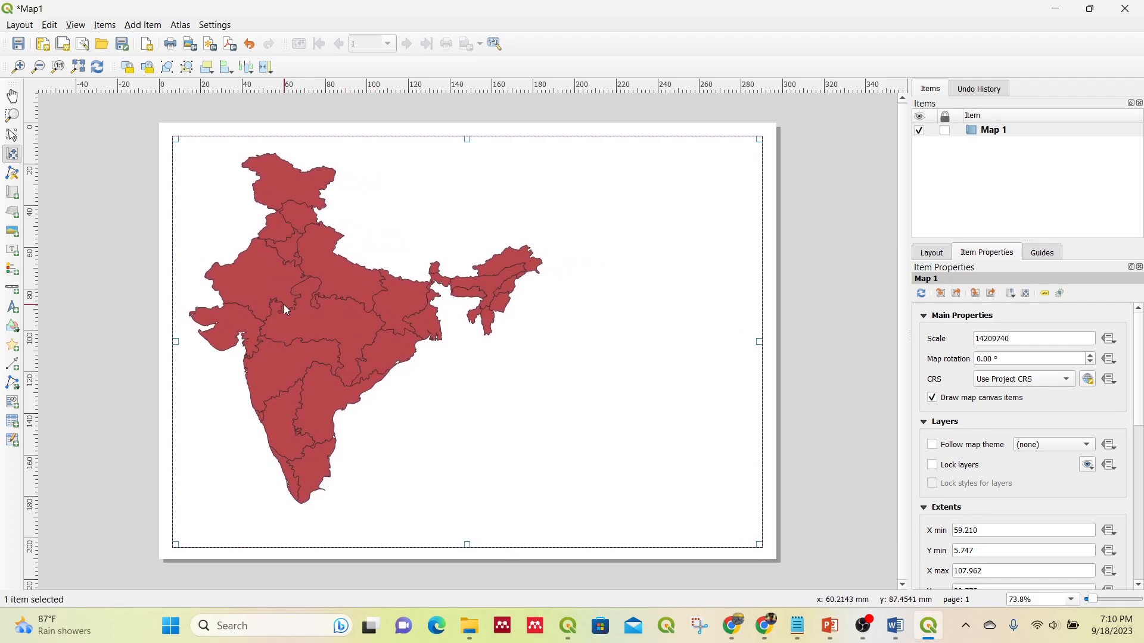
scroll(273, 295, "down", 5)
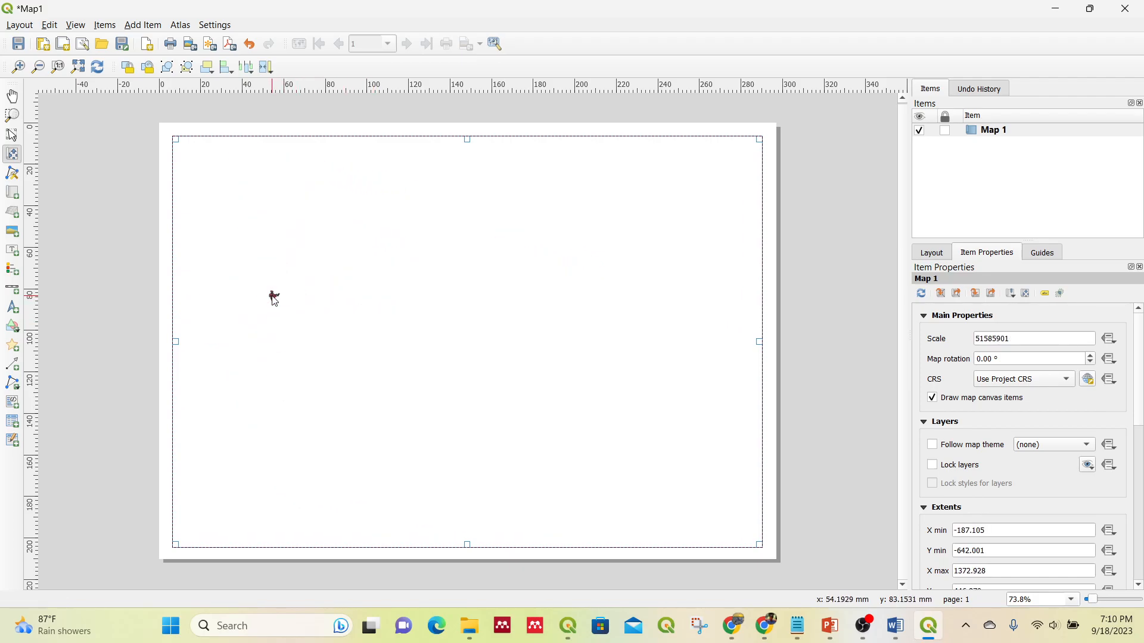
Move the whole Map 1 item slightly upward on the page
key("v")
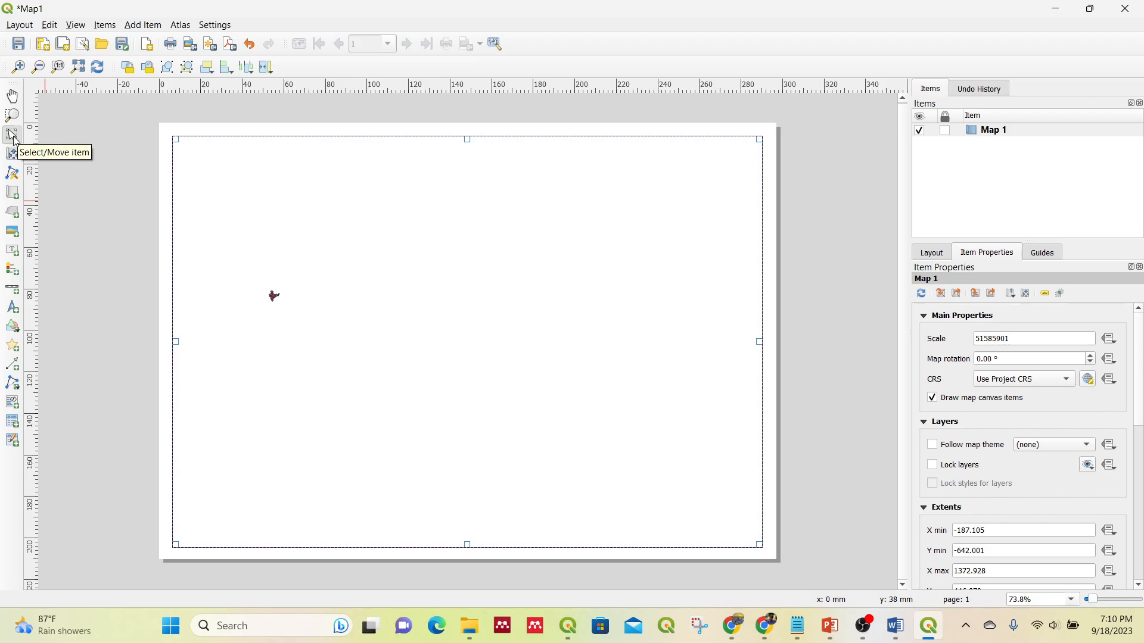
mouse_move(377, 265)
left_mouse_down()
mouse_move(434, 272)
mouse_move(360, 270)
mouse_move(374, 263)
left_mouse_up()
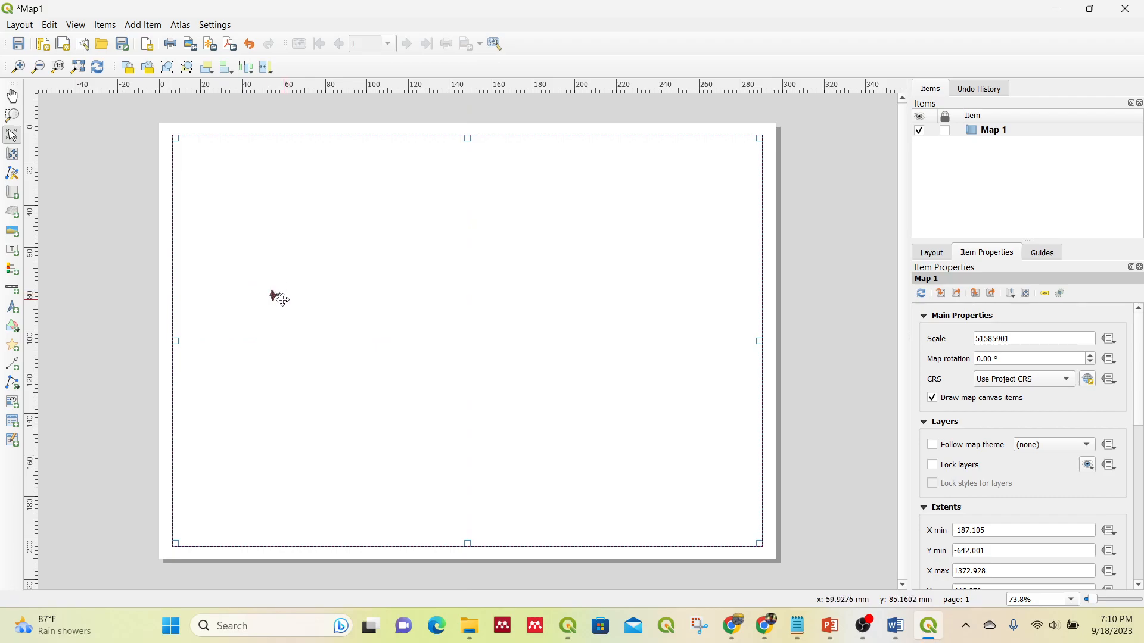
Move the tiny India content toward the middle of the Map 1 frame and enlarge it to a scale of about 1:26,000,000
left_click(15, 158)
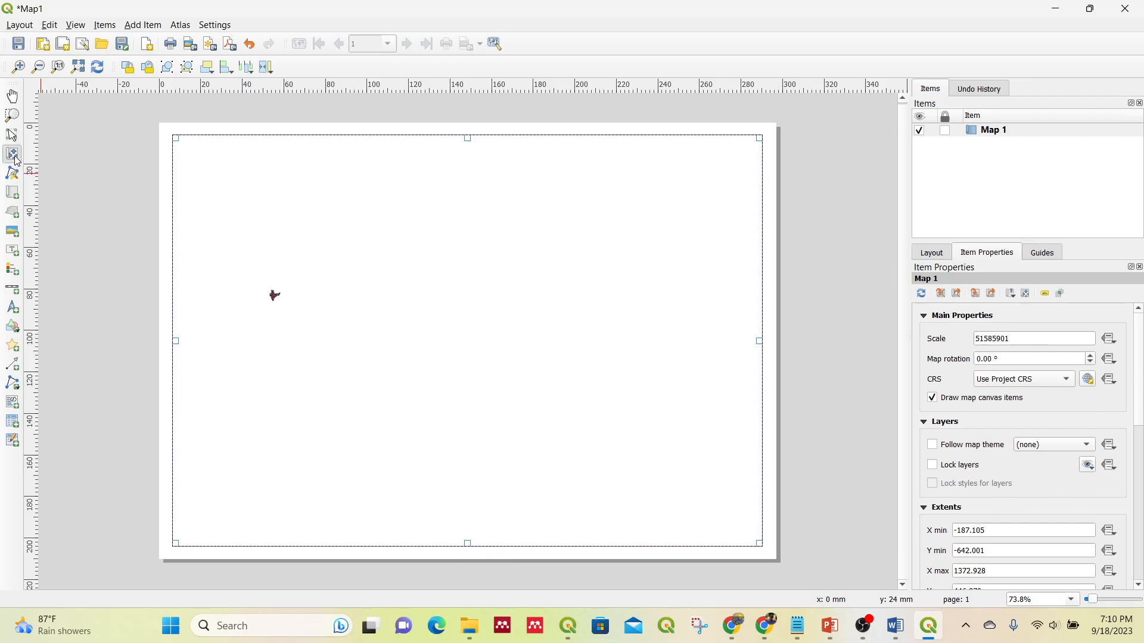
left_click_drag(275, 302, 412, 339)
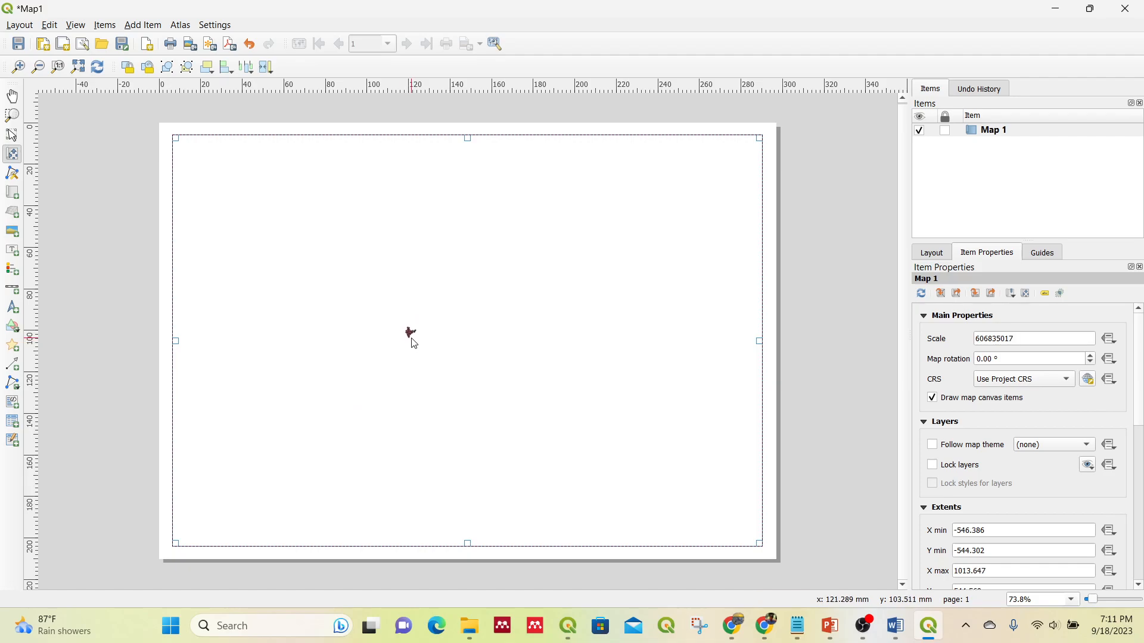
scroll(414, 344, "up", 1)
scroll(414, 344, "up", 2)
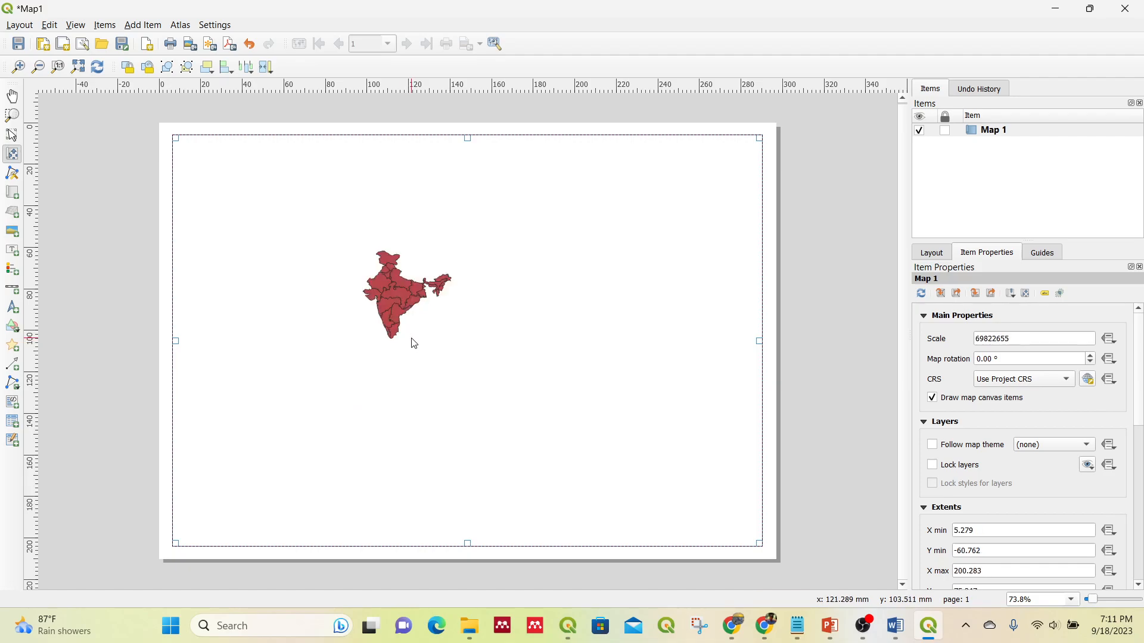
scroll(414, 343, "up", 1)
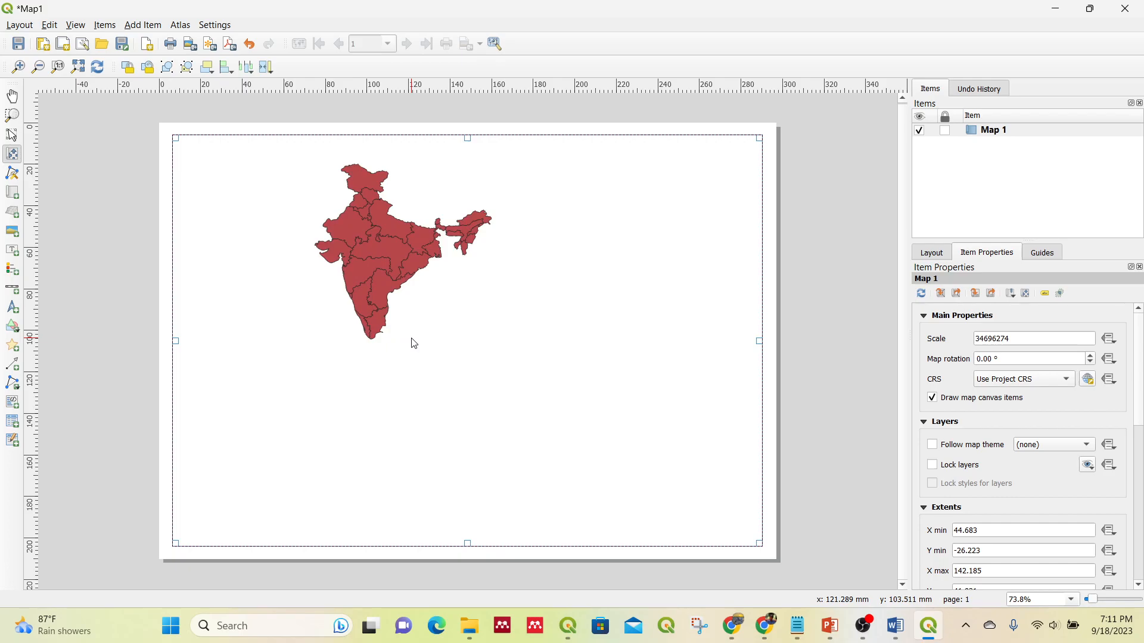
scroll(414, 344, "down", 1)
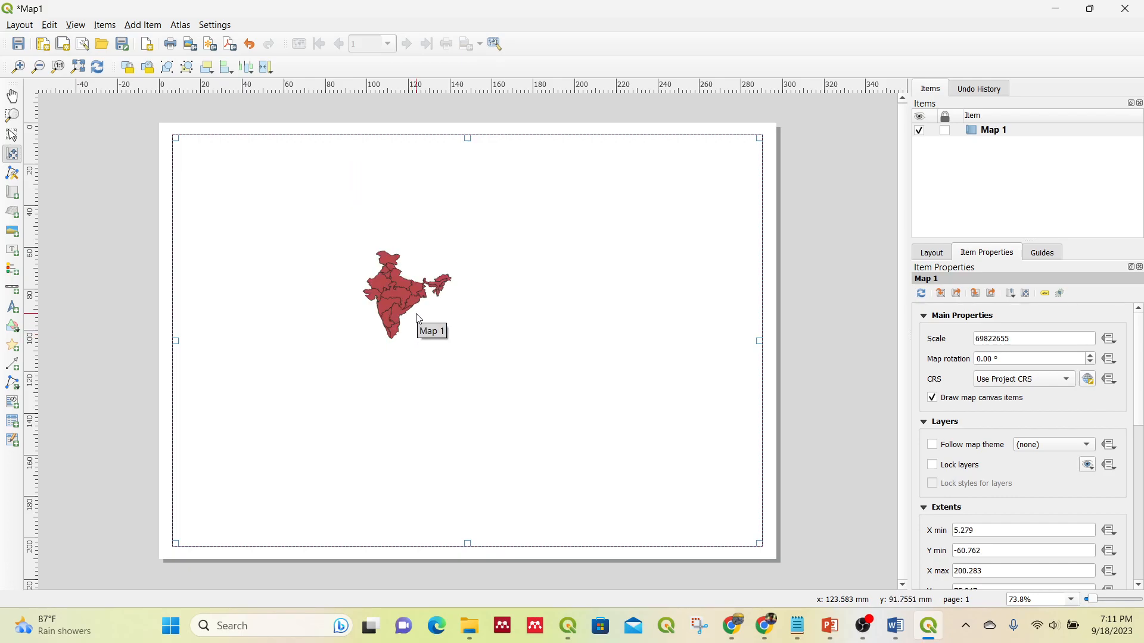
scroll(419, 319, "up", 2)
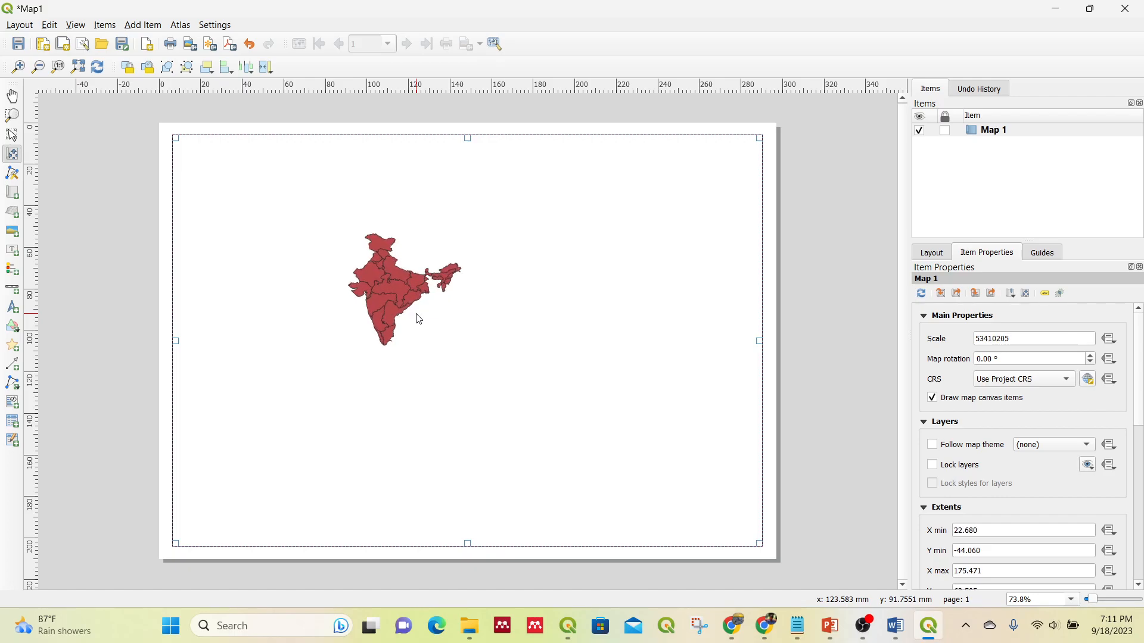
scroll(419, 319, "up", 4)
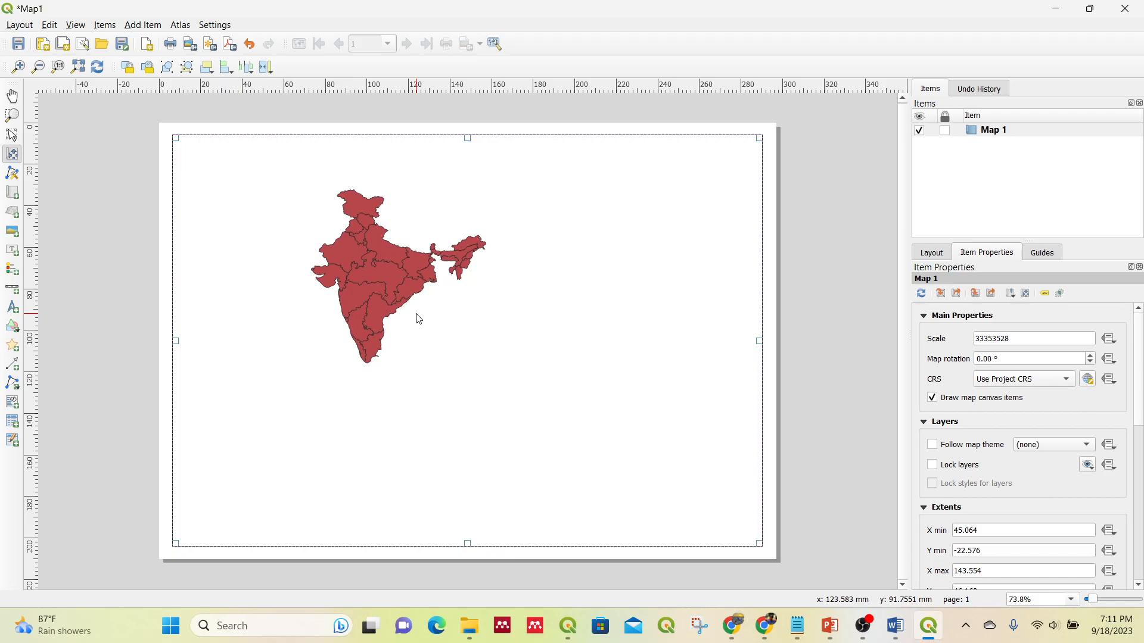
scroll(419, 319, "up", 6)
scroll(419, 319, "up", 1)
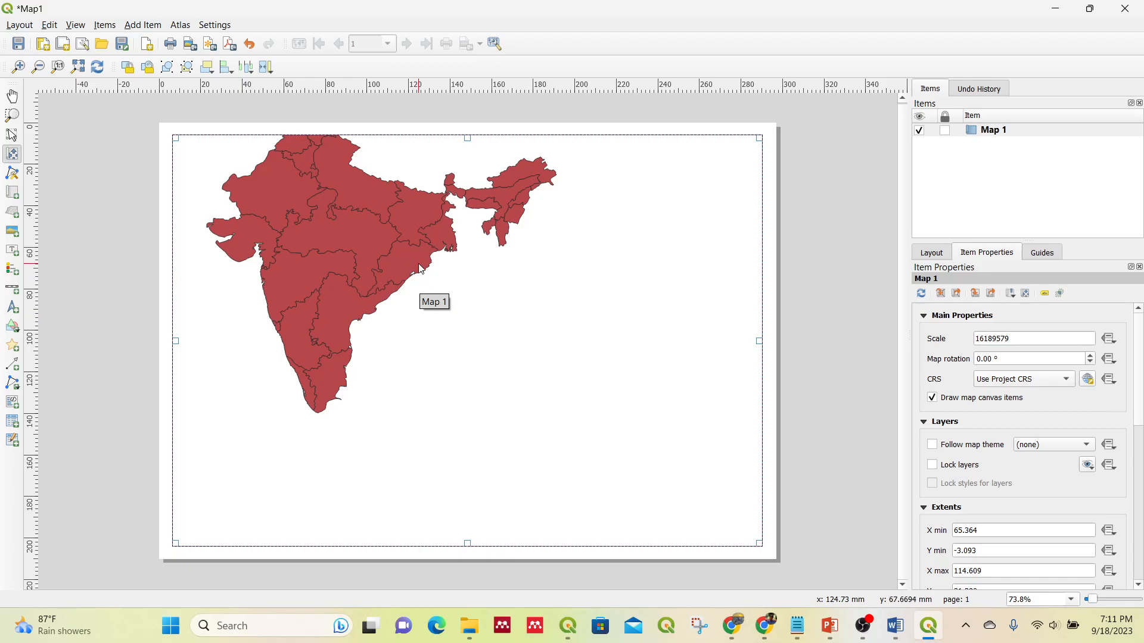
scroll(408, 282, "down", 1)
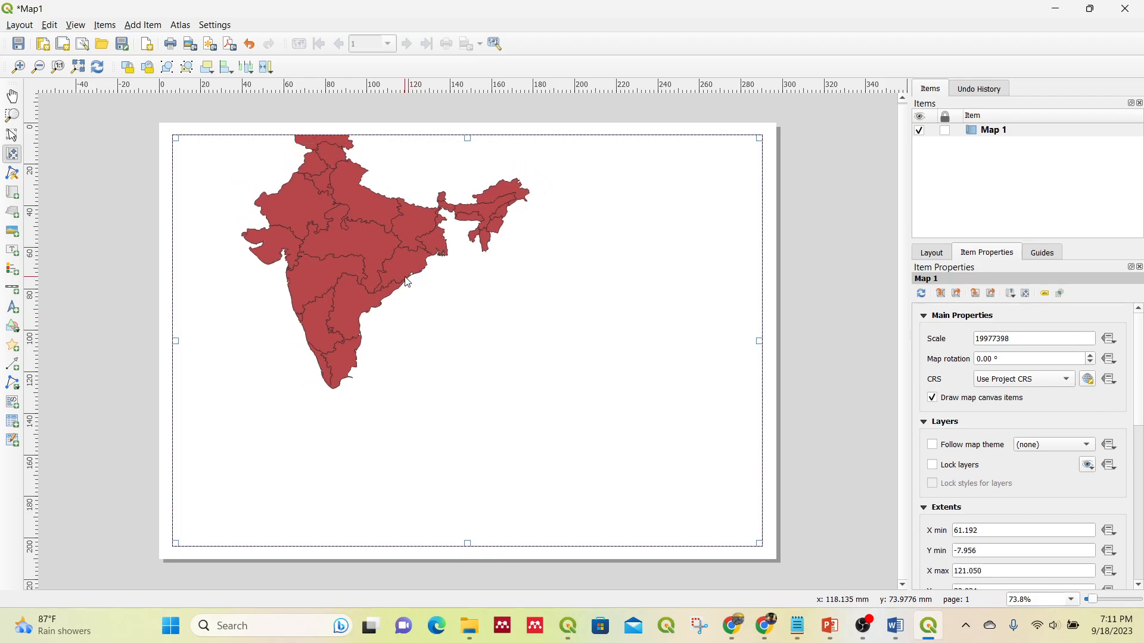
scroll(408, 283, "down", 1)
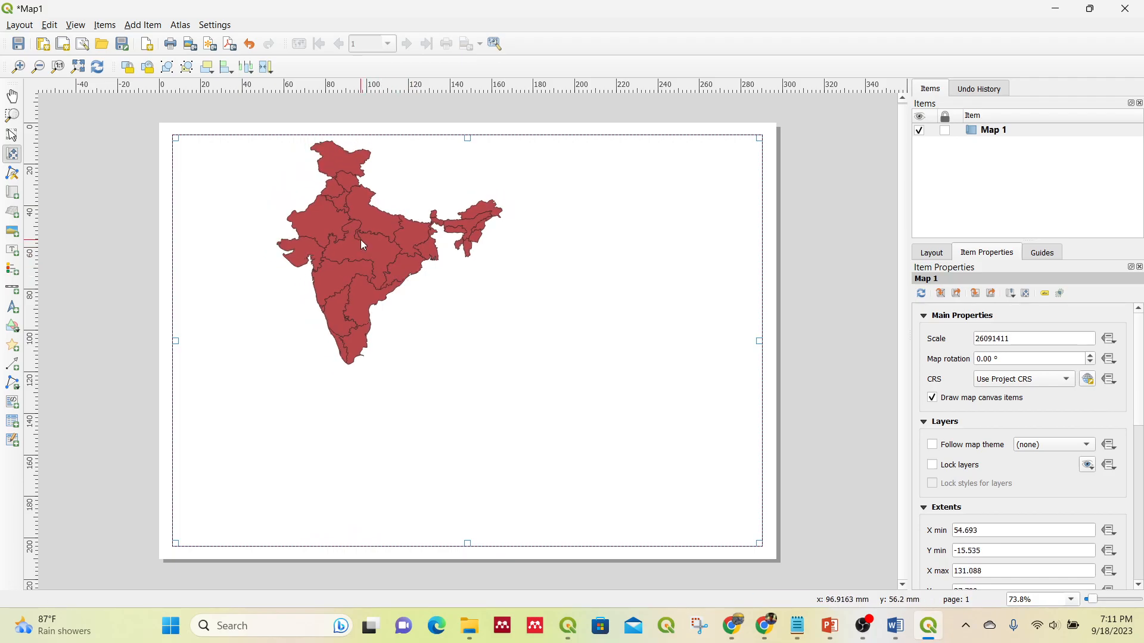
Center India within the Map 1 frame and enlarge its content to a scale of about 1:13,070,000 so the whole country fits
left_click_drag(364, 245, 464, 333)
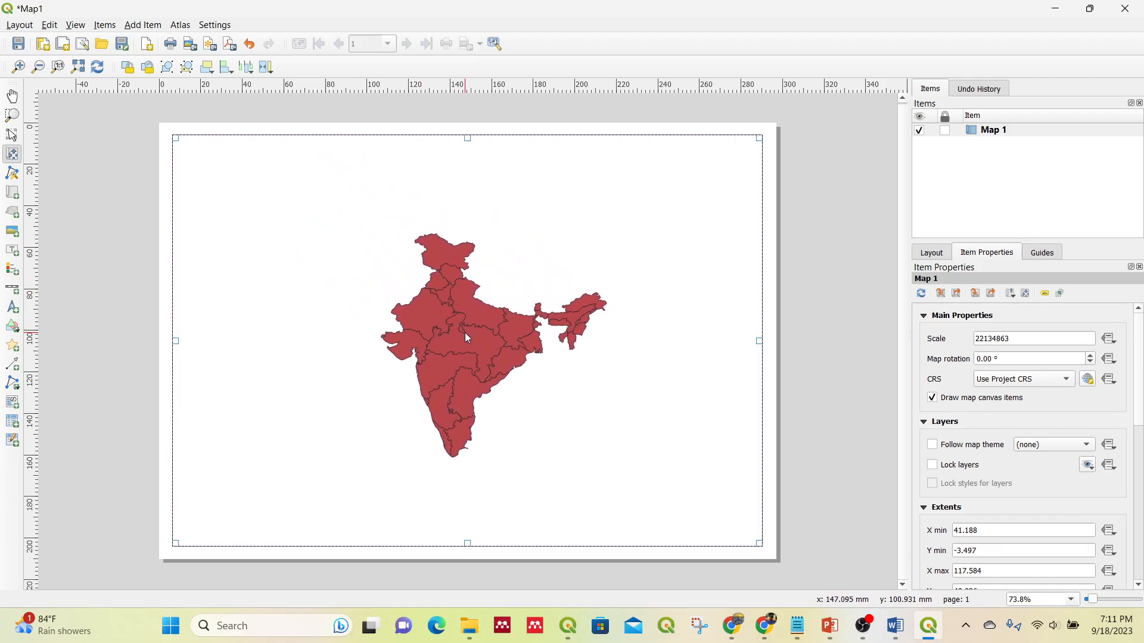
scroll(465, 333, "up", 5)
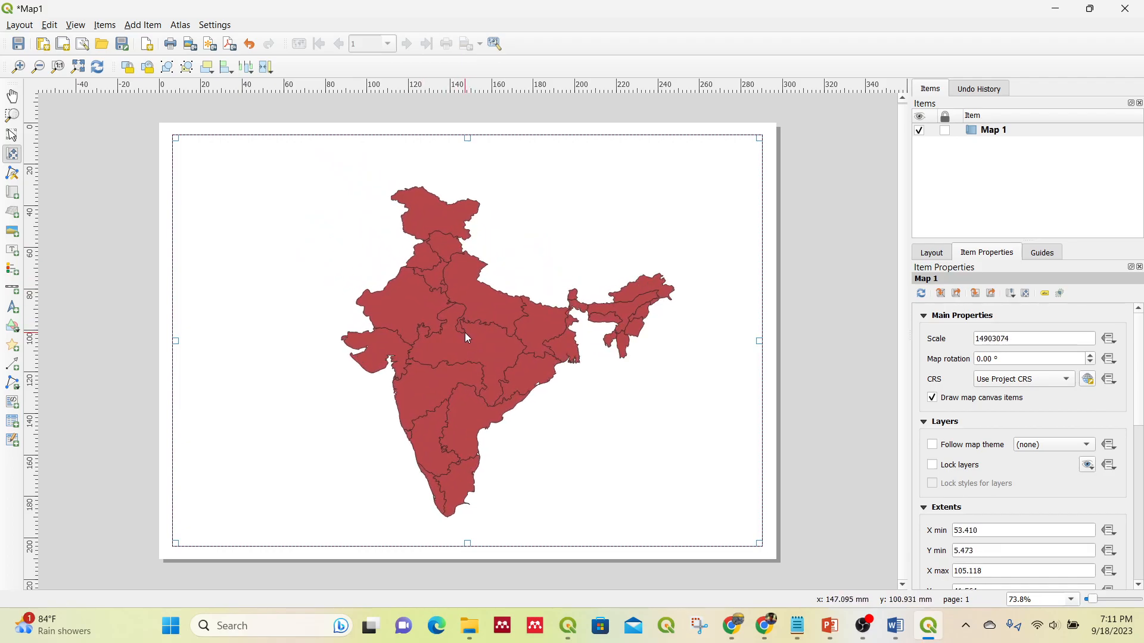
left_click_drag(451, 372, 427, 360)
scroll(426, 360, "up", 1)
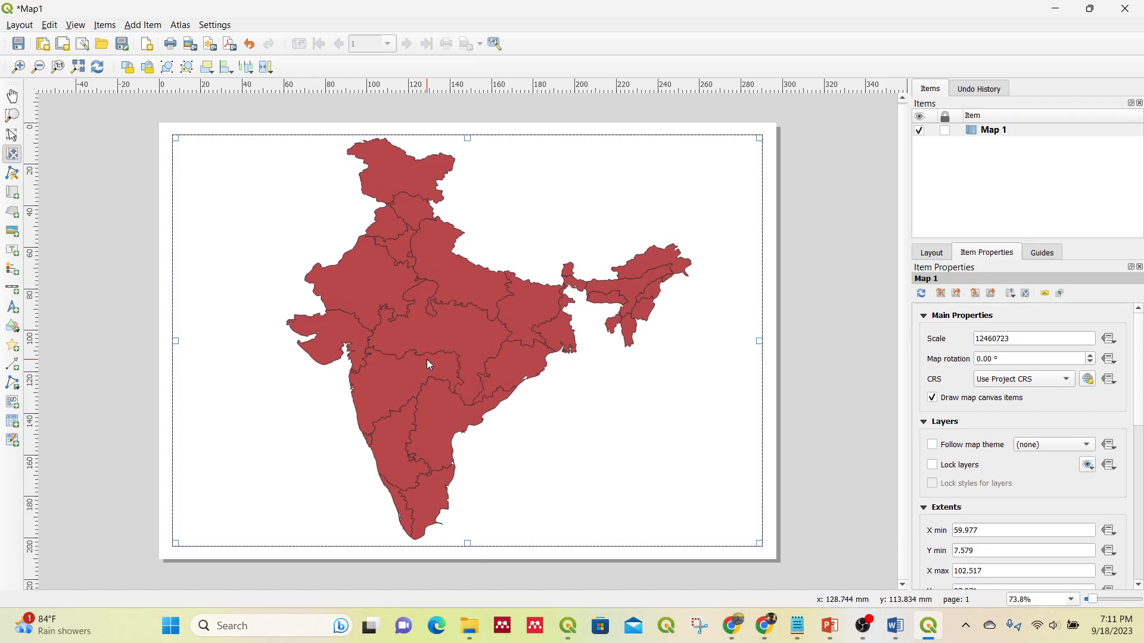
scroll(426, 359, "down", 1)
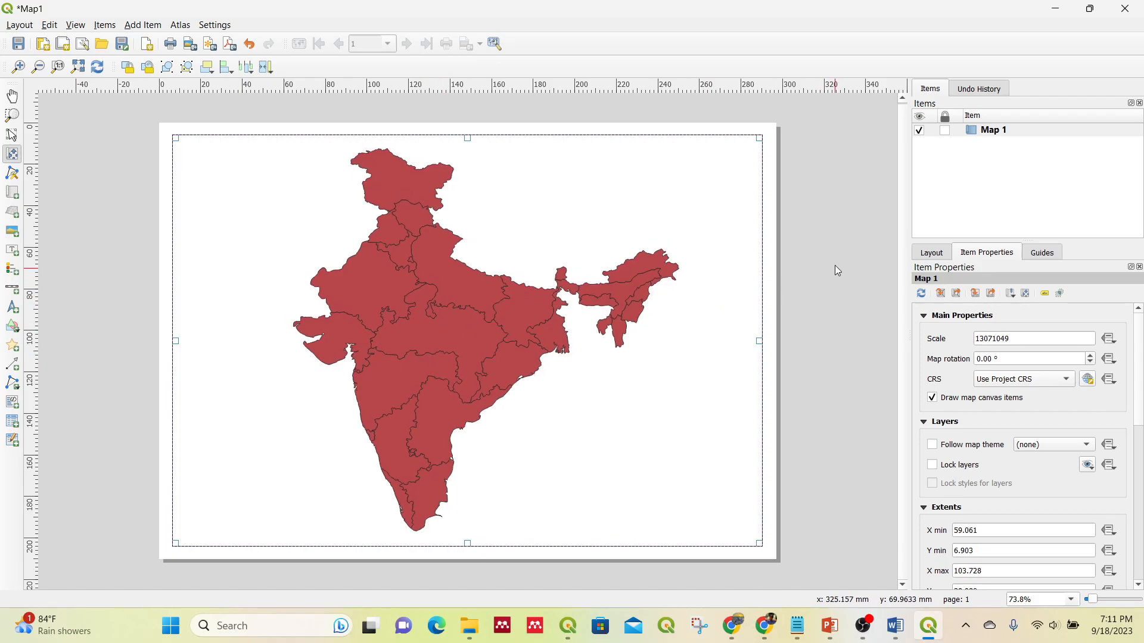
Add a second, small square map item as an inset in the page's lower-left corner, inside the main map frame
left_click(150, 27)
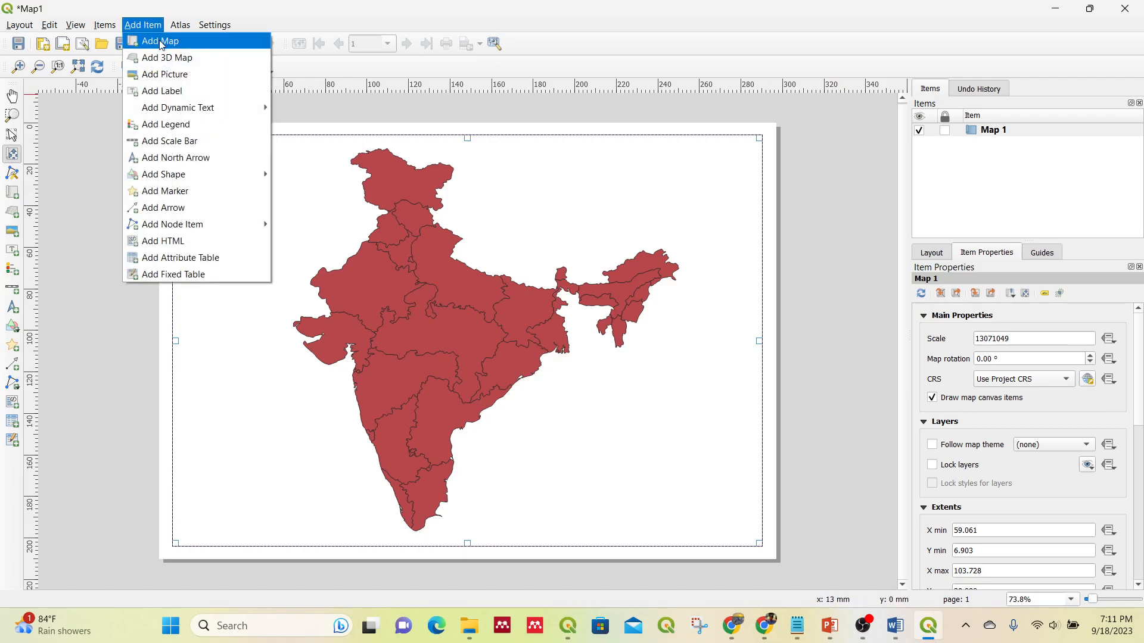
left_click(162, 42)
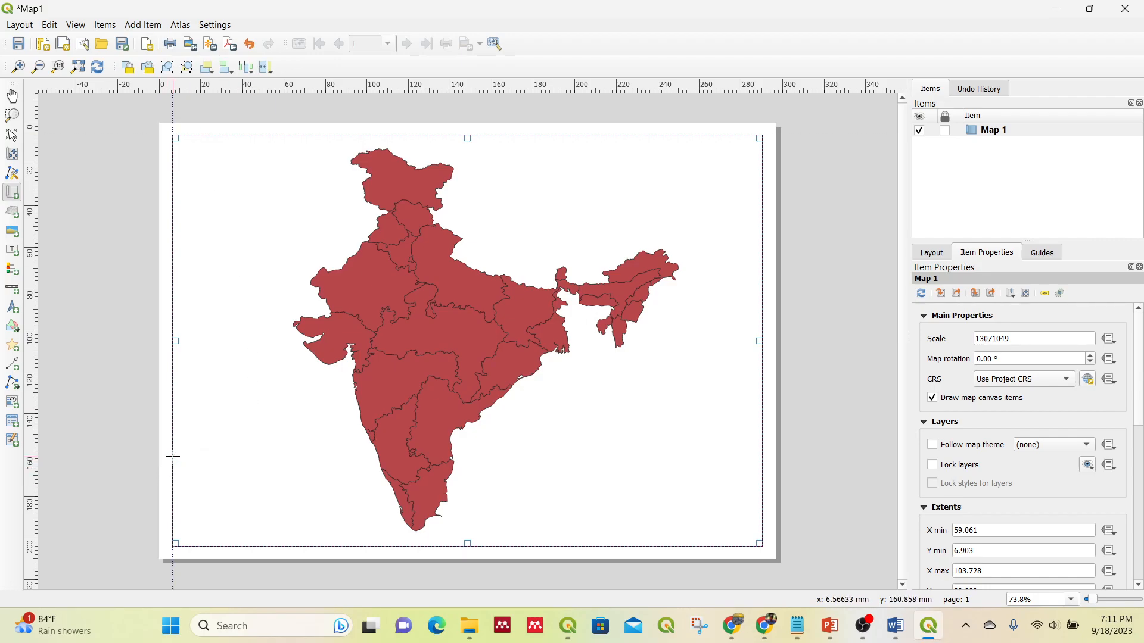
left_click_drag(173, 457, 262, 544)
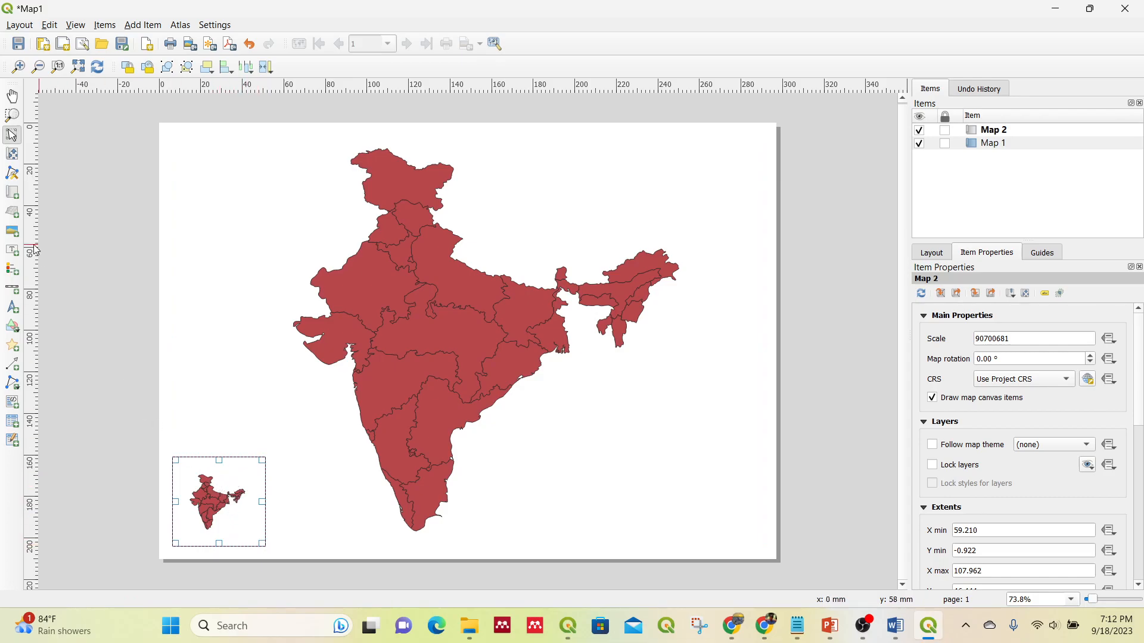
Center India in the Map 2 inset and enlarge its content to a scale of about 1:61,400,000 to fill the frame
left_click(991, 135)
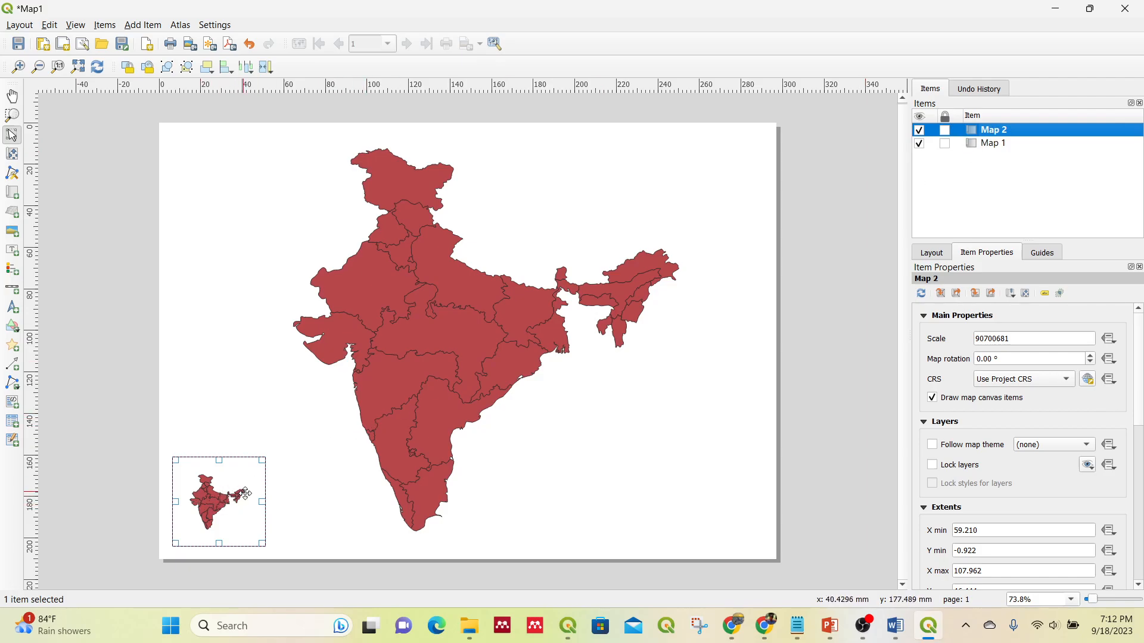
left_click(12, 154)
left_click_drag(219, 518, 220, 520)
scroll(220, 520, "up", 1)
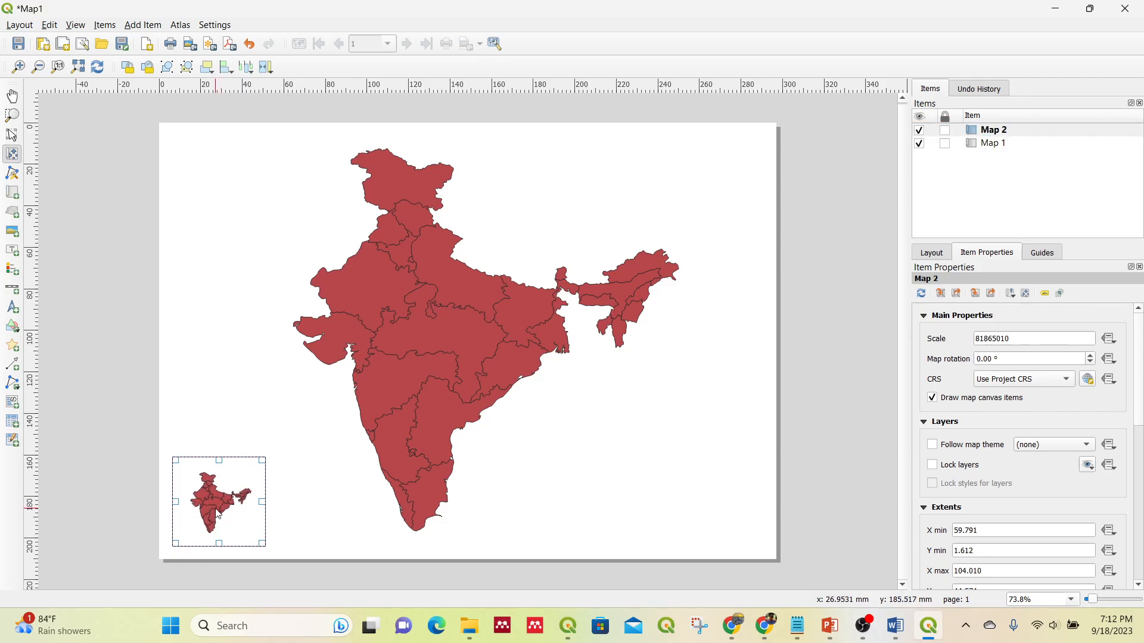
scroll(217, 513, "up", 3)
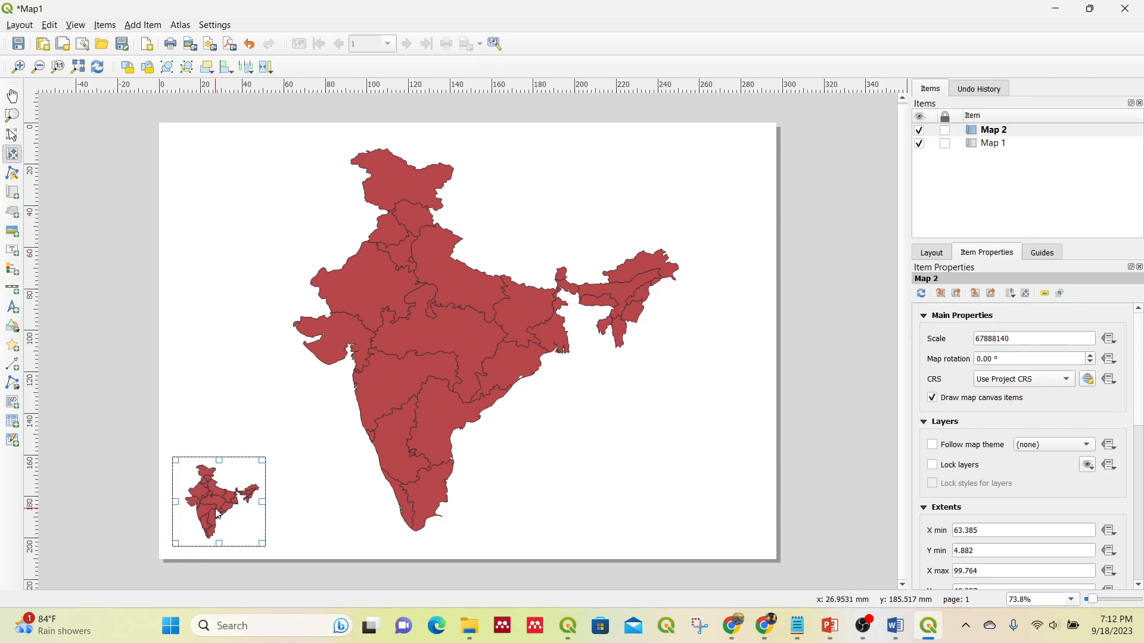
scroll(218, 514, "up", 1)
left_click_drag(216, 509, 216, 514)
scroll(215, 510, "up", 1)
scroll(215, 510, "down", 1)
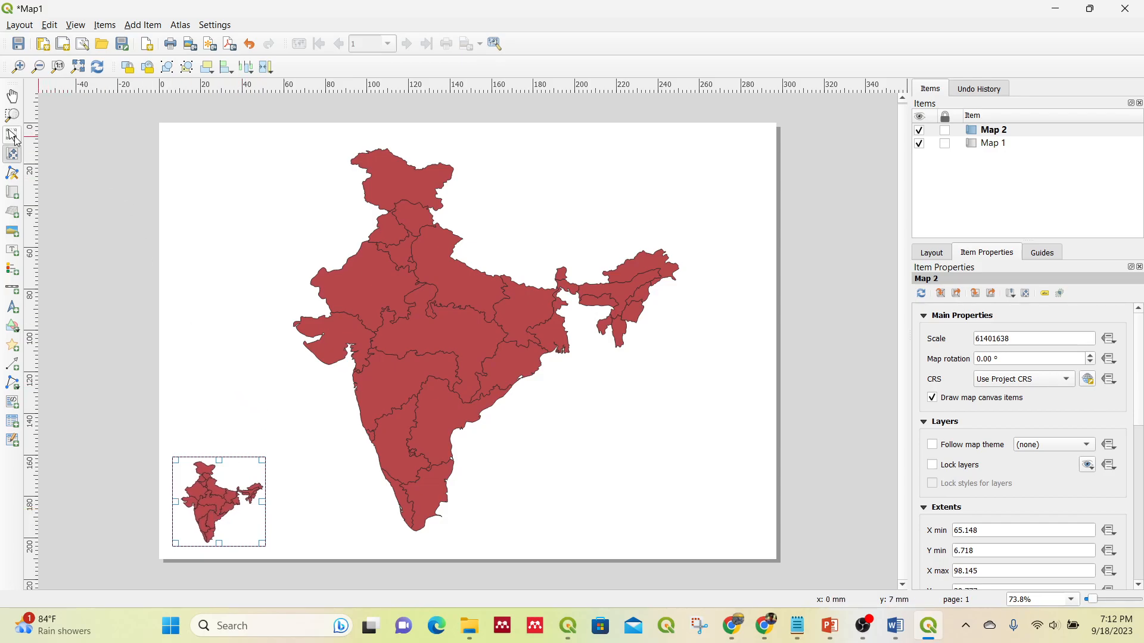
Turn on the frame around the main map, Map 1, keeping the 0.30 mm black outline
key("v")
left_click(267, 222)
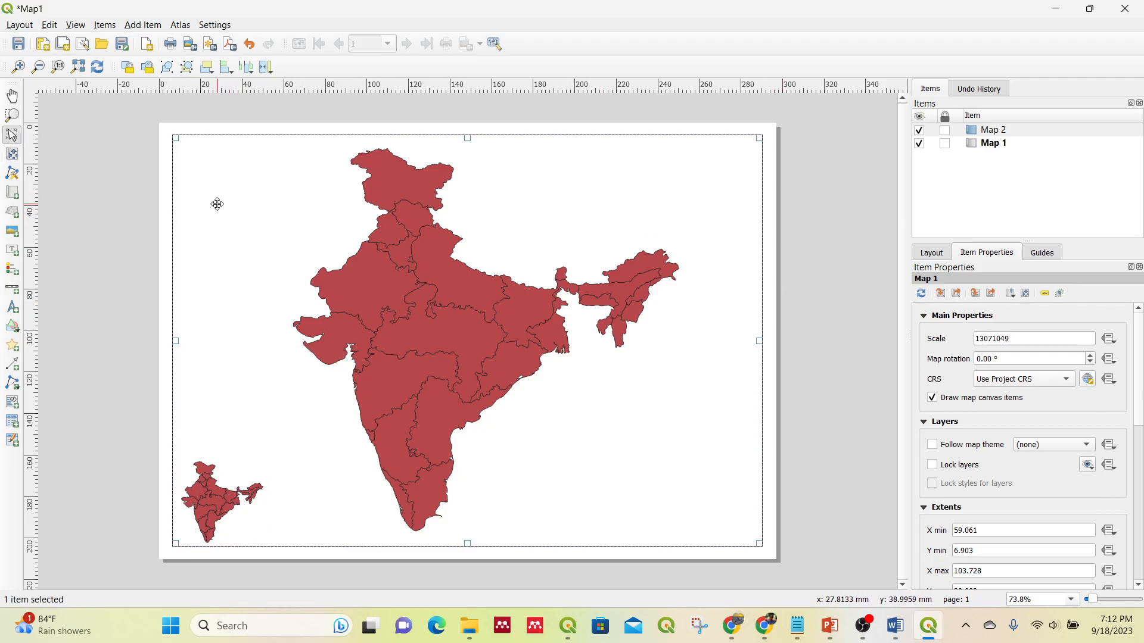
left_click_drag(1139, 398, 1139, 504)
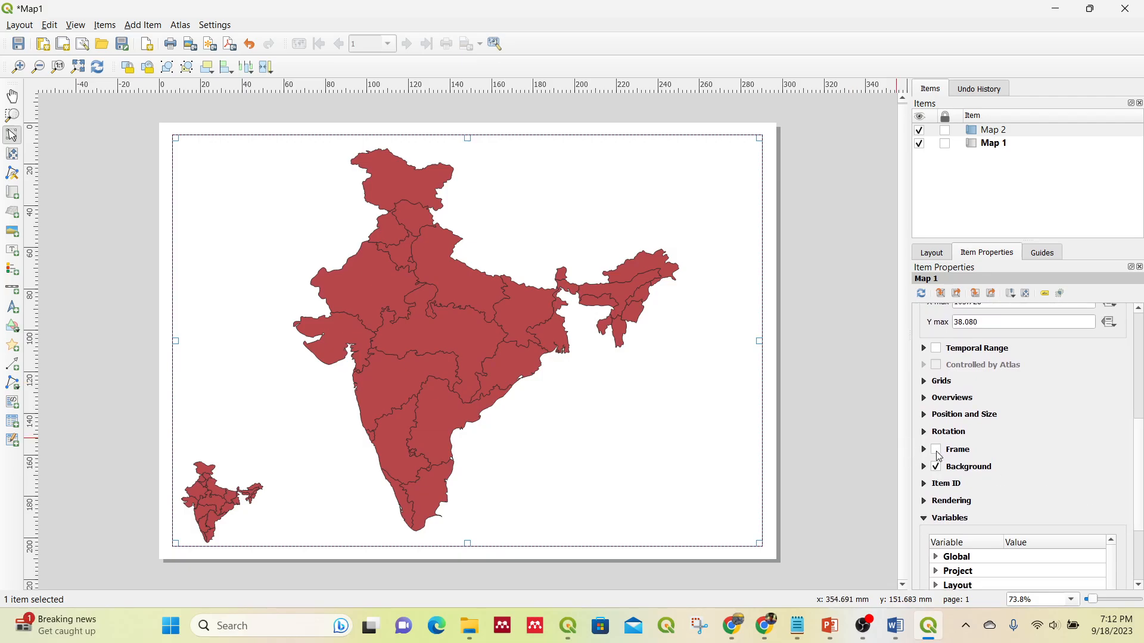
left_click(936, 450)
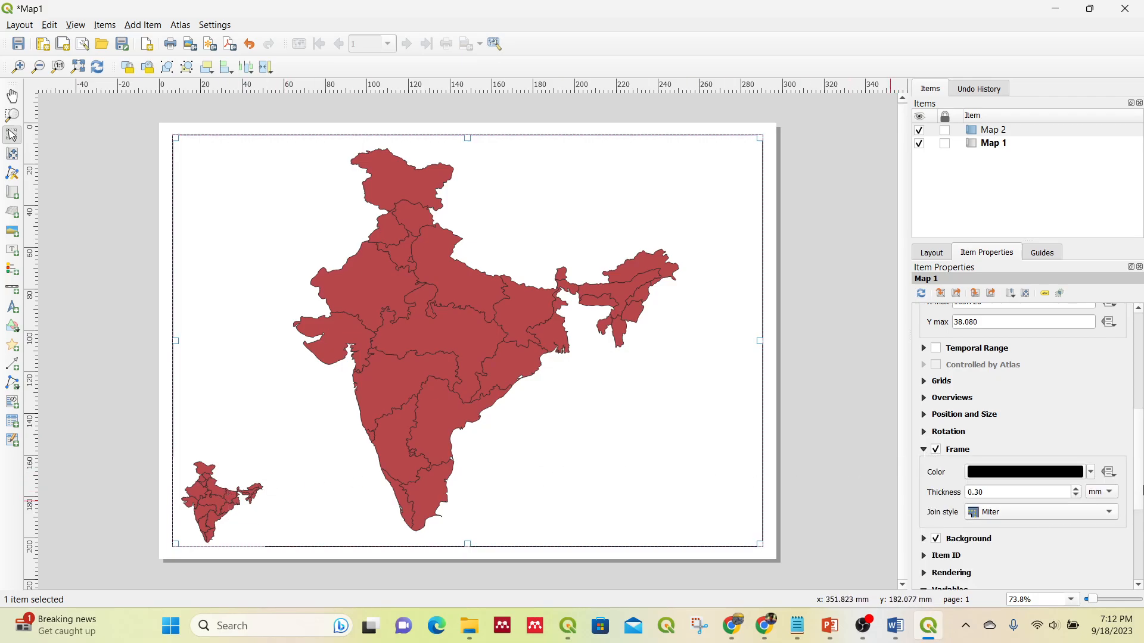
scroll(1142, 511, "down", 2)
scroll(1142, 511, "down", 3)
scroll(924, 544, "up", 6)
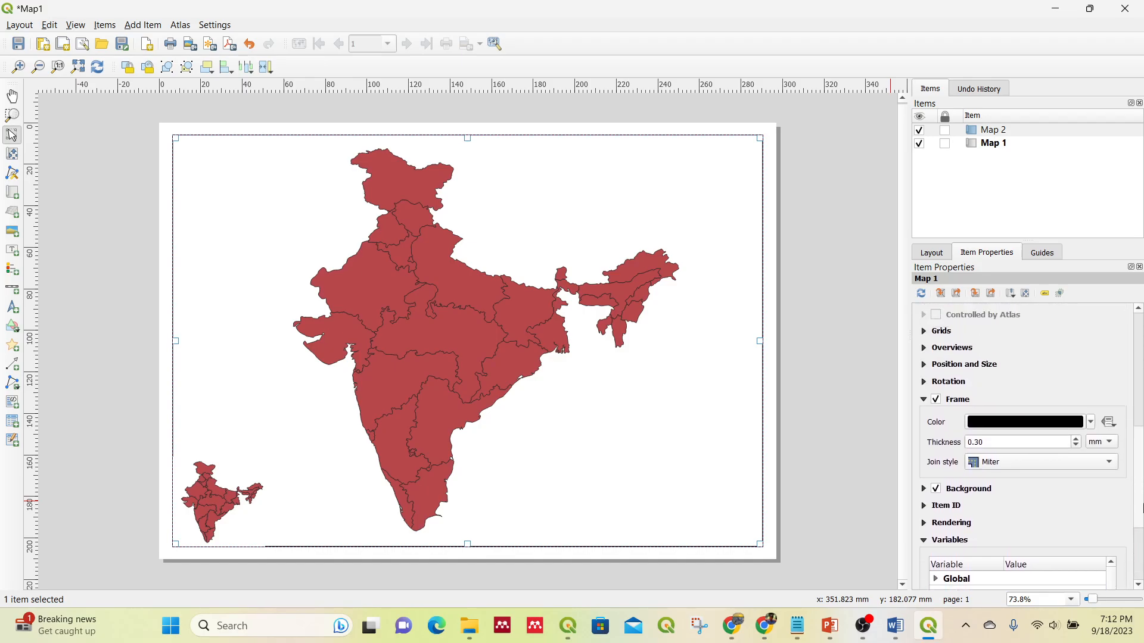
Turn on the frame around the Map 2 inset, keeping the 0.30 mm black outline
left_click(227, 512)
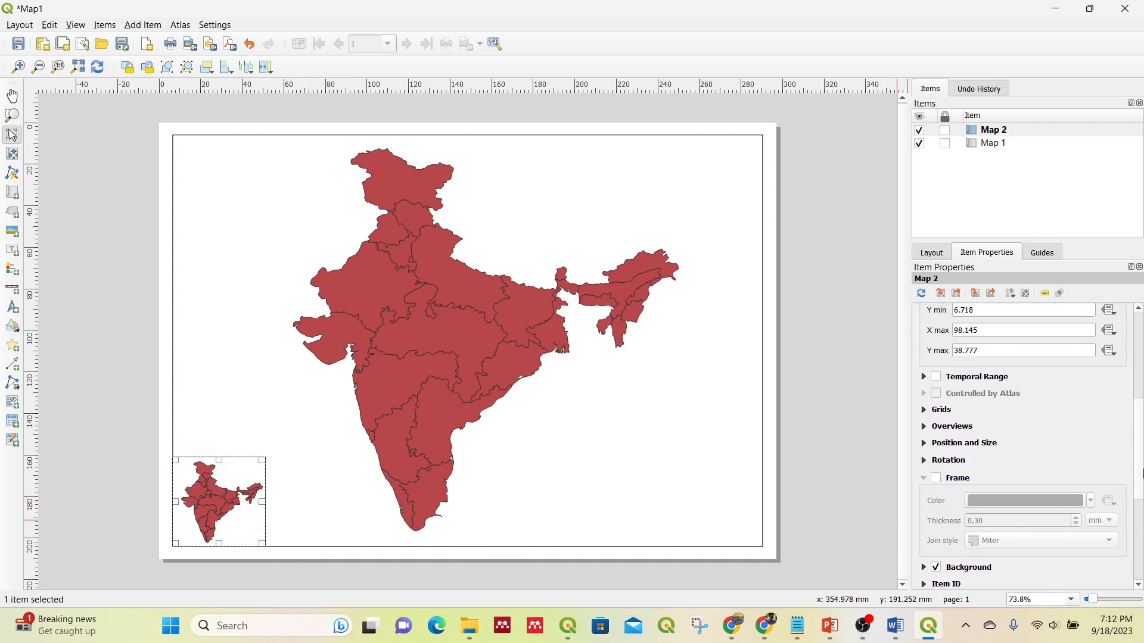
scroll(1140, 467, "down", 5)
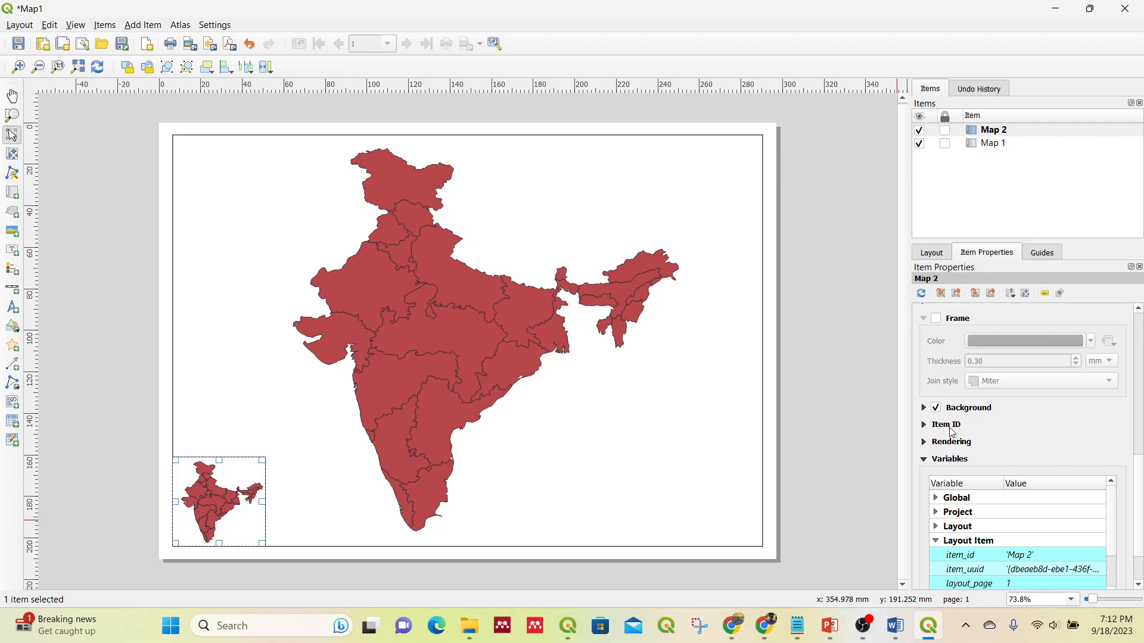
left_click(935, 322)
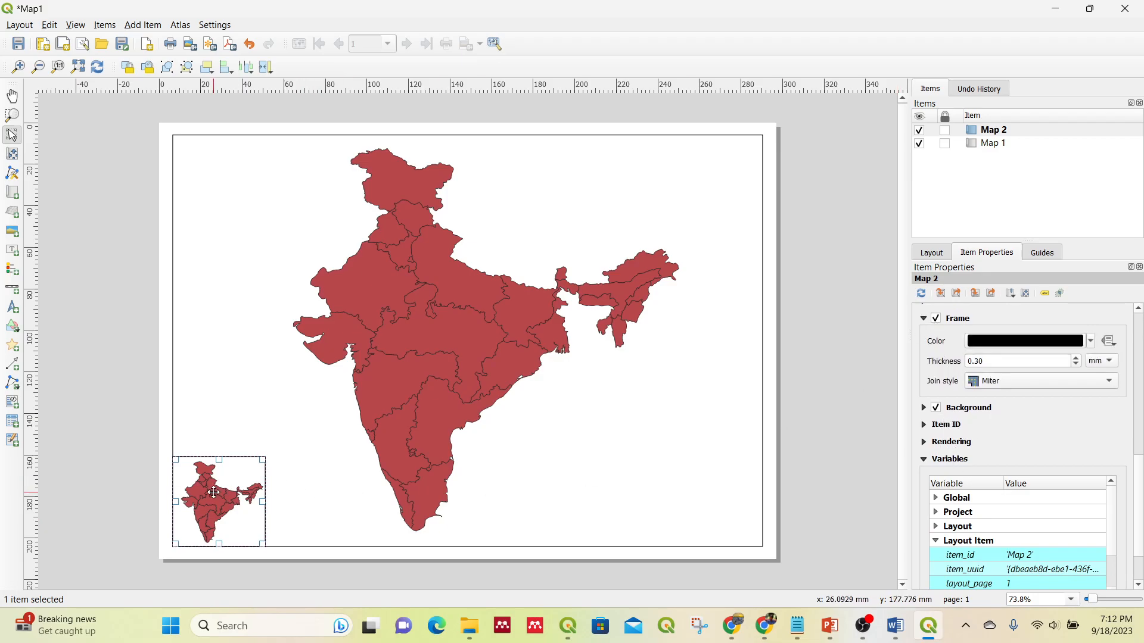
Nudge the Map 2 inset slightly right and up so its frame stands clear of the main map's frame, and deselect it
key("Right")
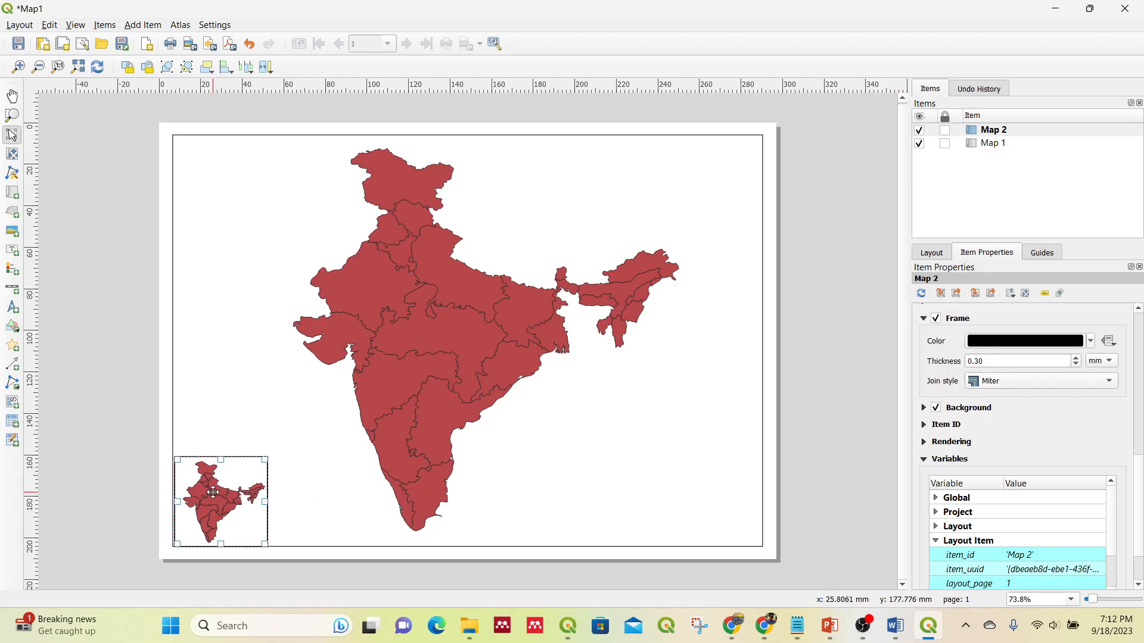
key("Right")
key("Up")
key("Up")
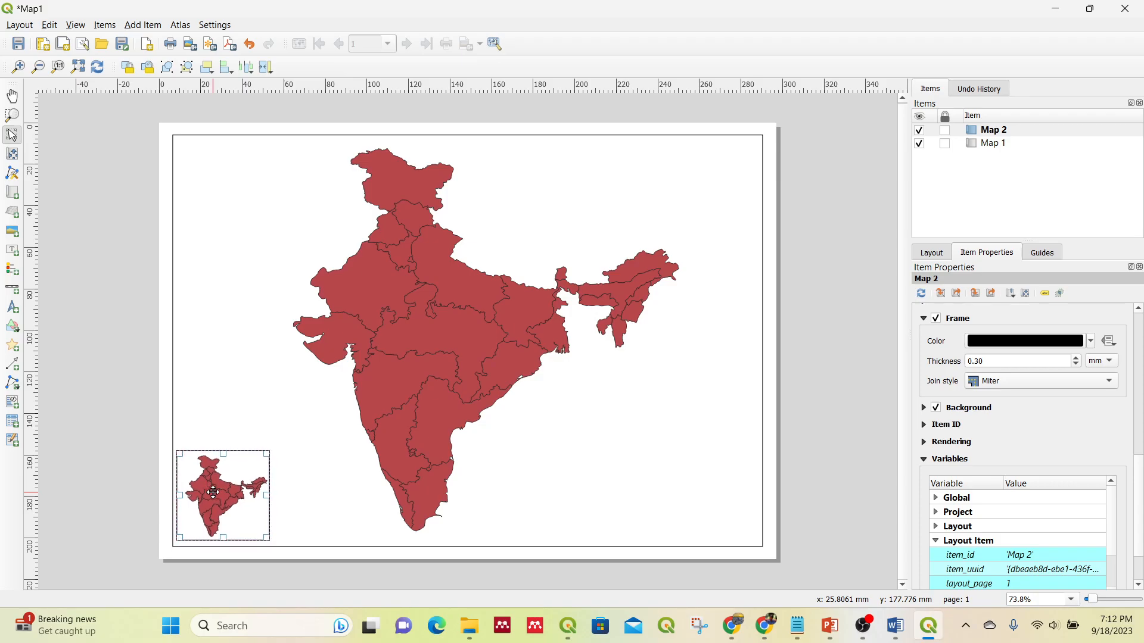
left_click(108, 385)
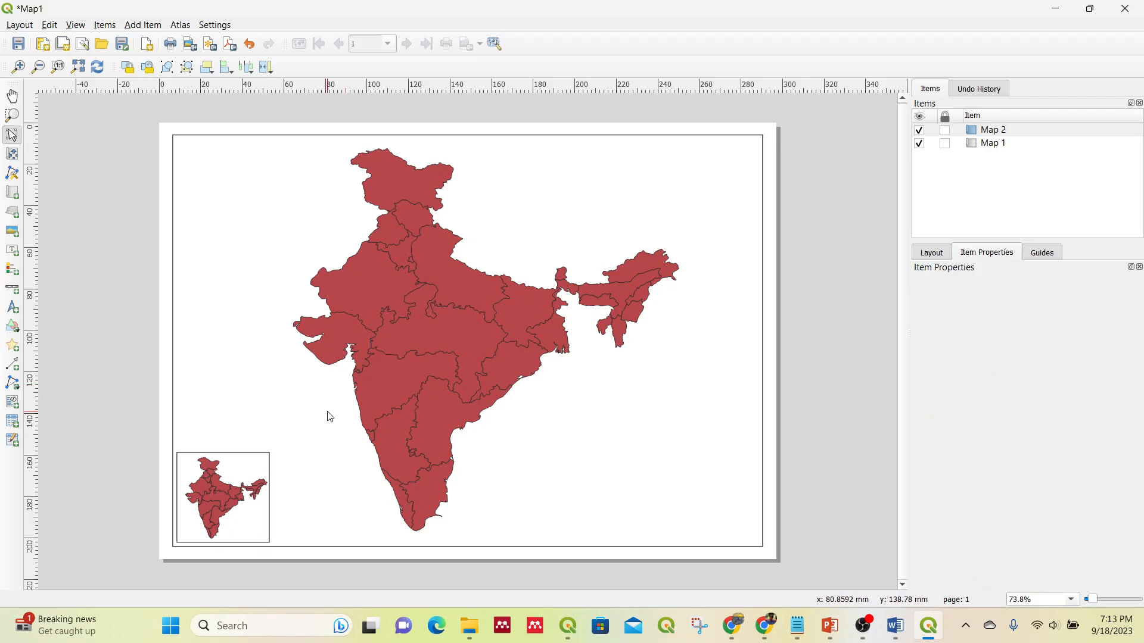
Leave the layout window and bring up the MapMaking_Reprojection folder in File Explorer
left_click(1058, 12)
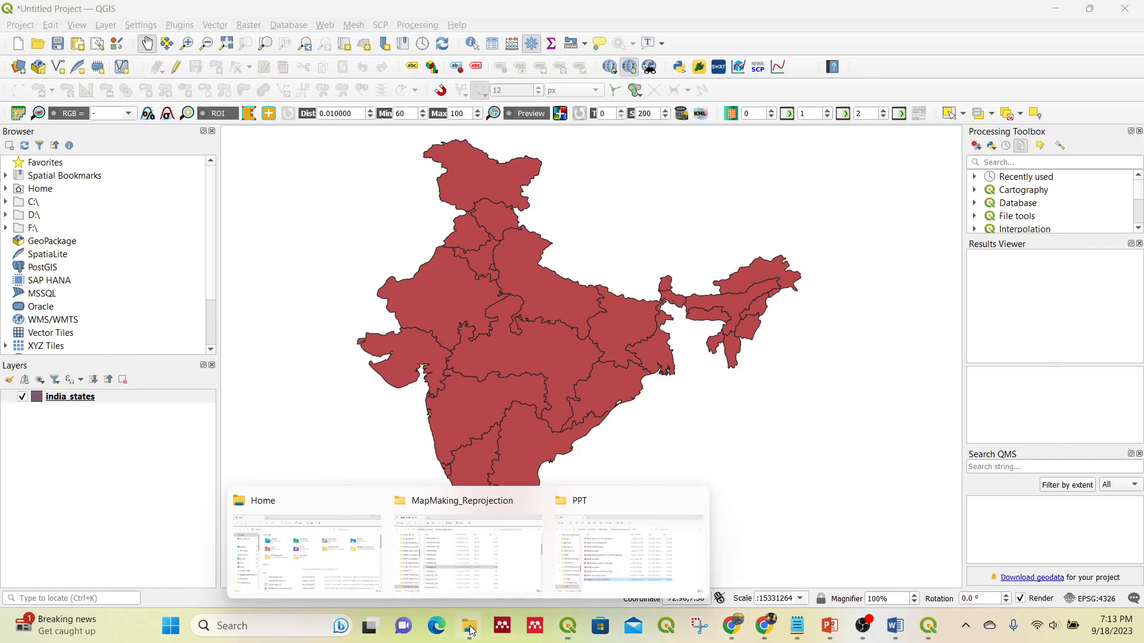
mouse_move(469, 626)
left_click(590, 551)
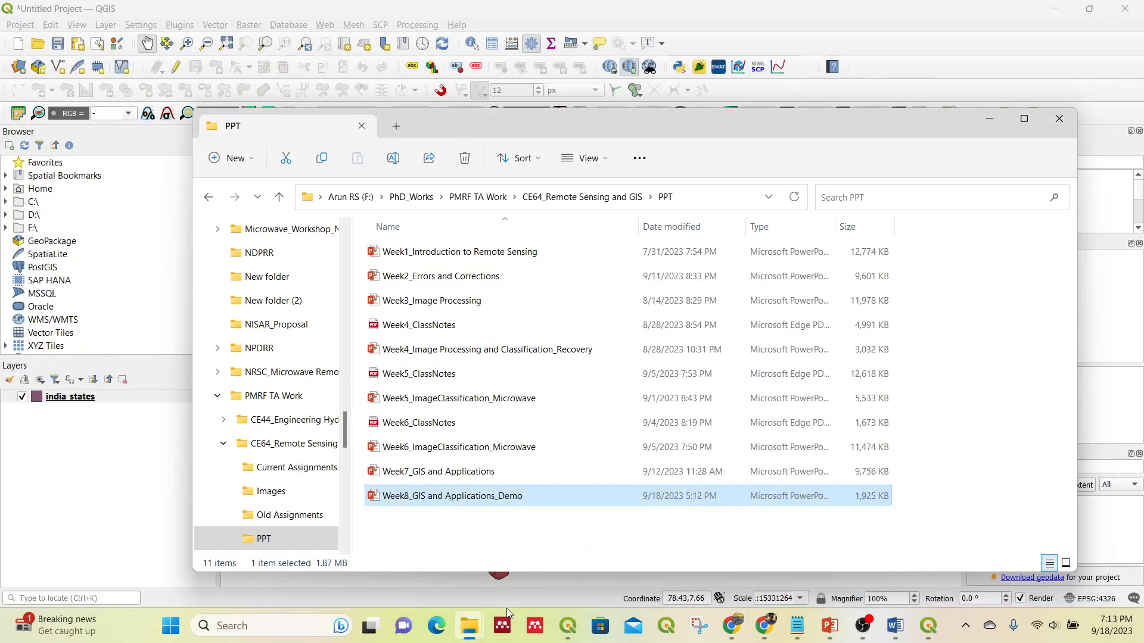
mouse_move(469, 625)
left_click(460, 550)
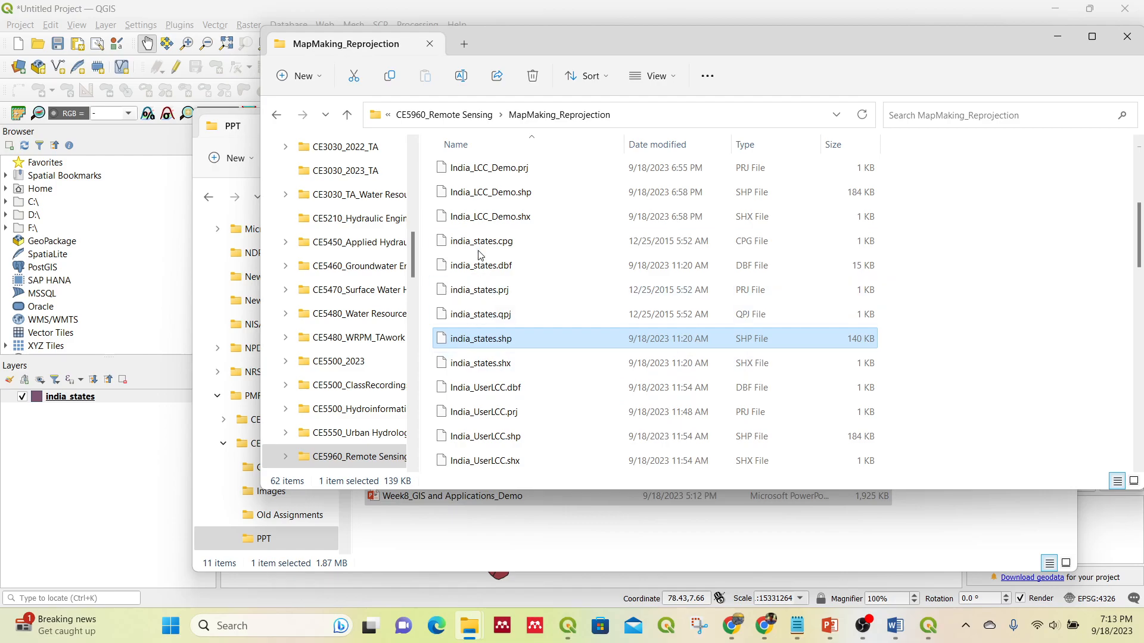
Find India_Fixed.shp in the MapMaking_Reprojection folder, add it to the QGIS project's layers, and put the folder windows away
scroll(488, 228, "down", 8)
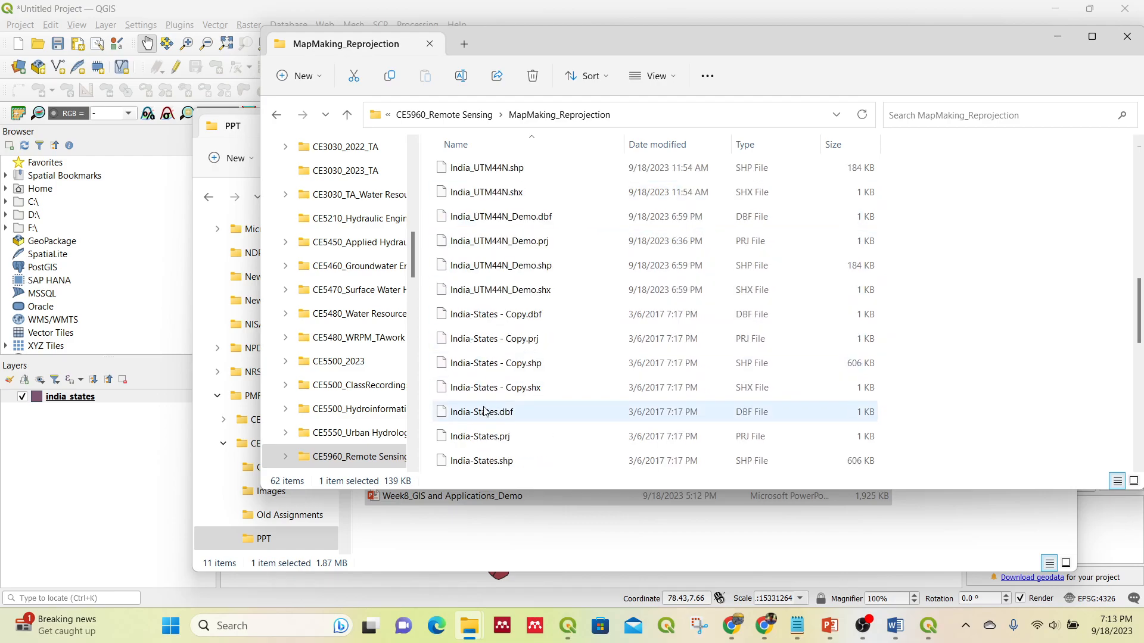
scroll(475, 396, "down", 4)
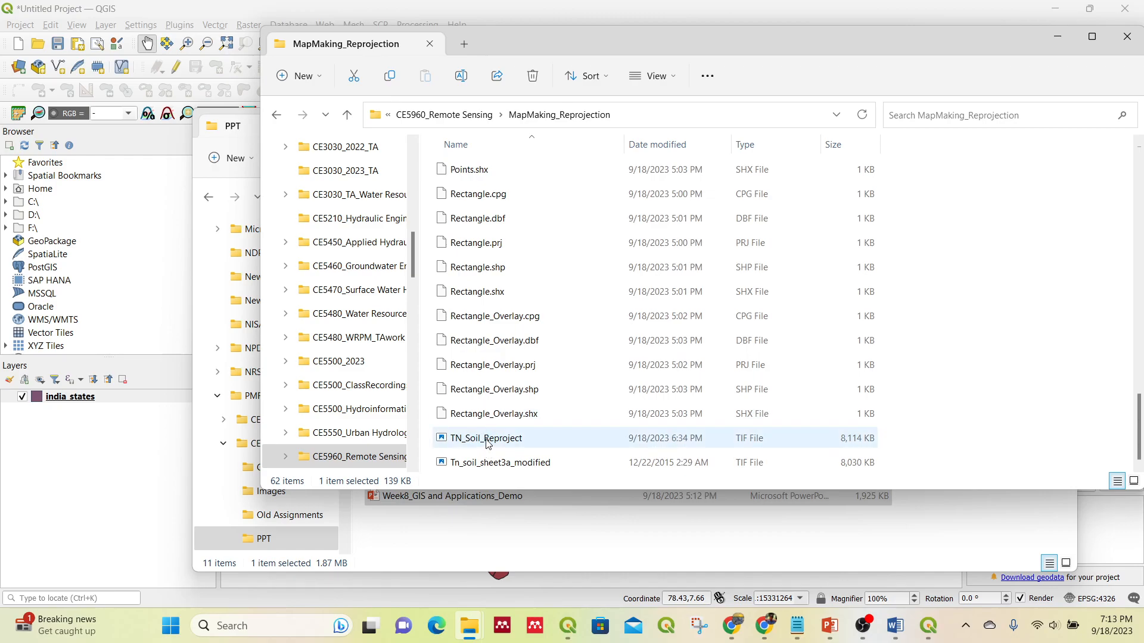
scroll(480, 417, "up", 6)
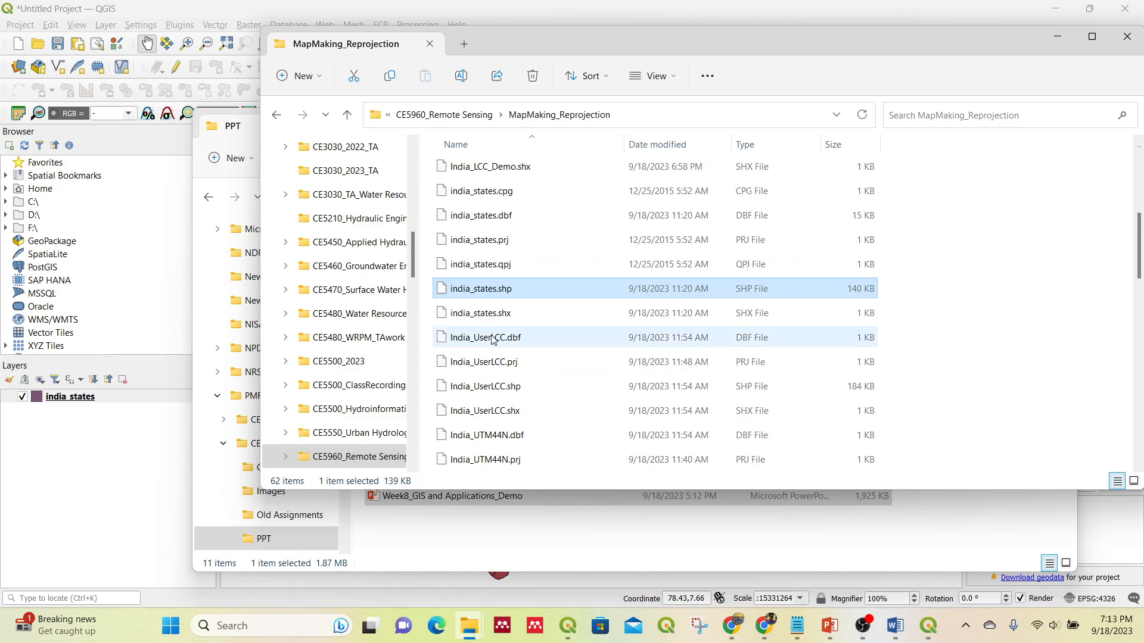
scroll(498, 372, "down", 1)
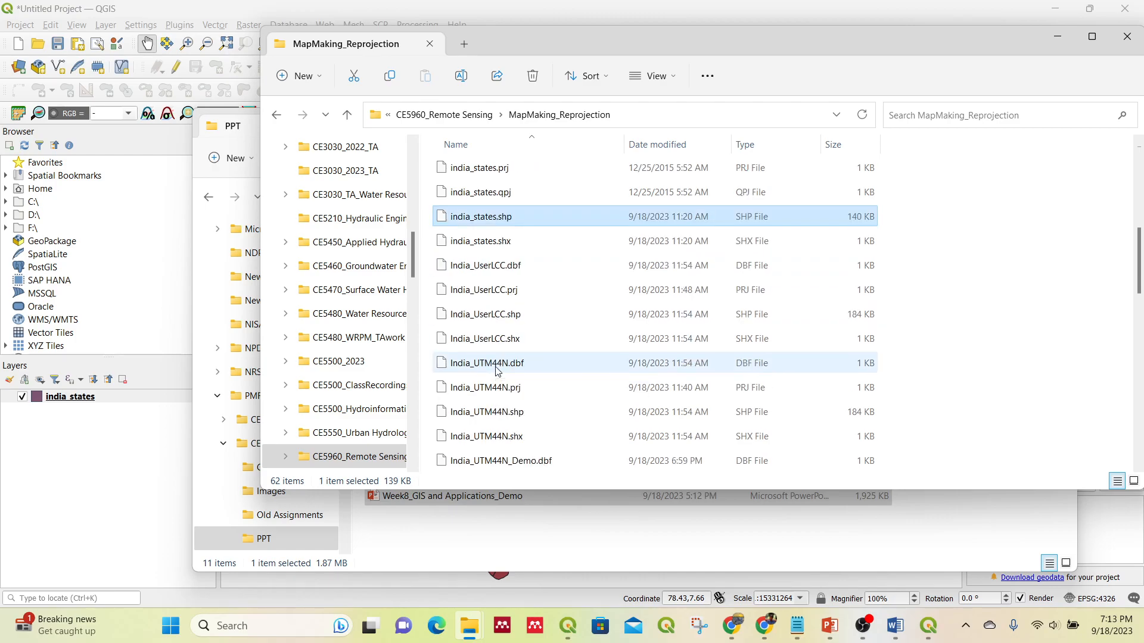
left_click(496, 365)
scroll(485, 363, "up", 6)
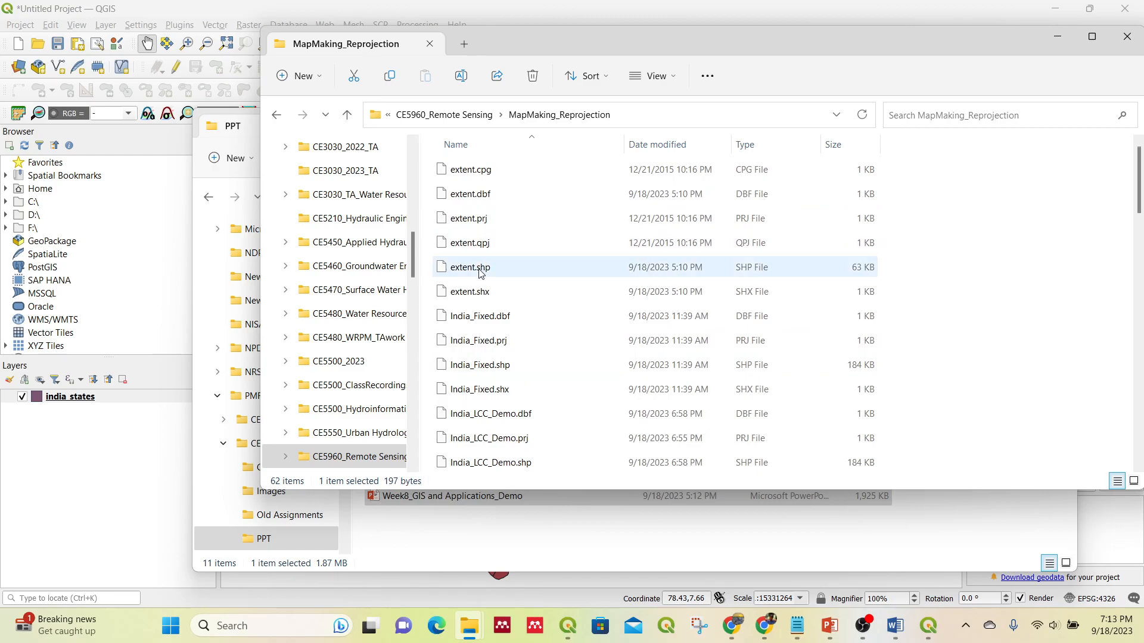
left_click(481, 272)
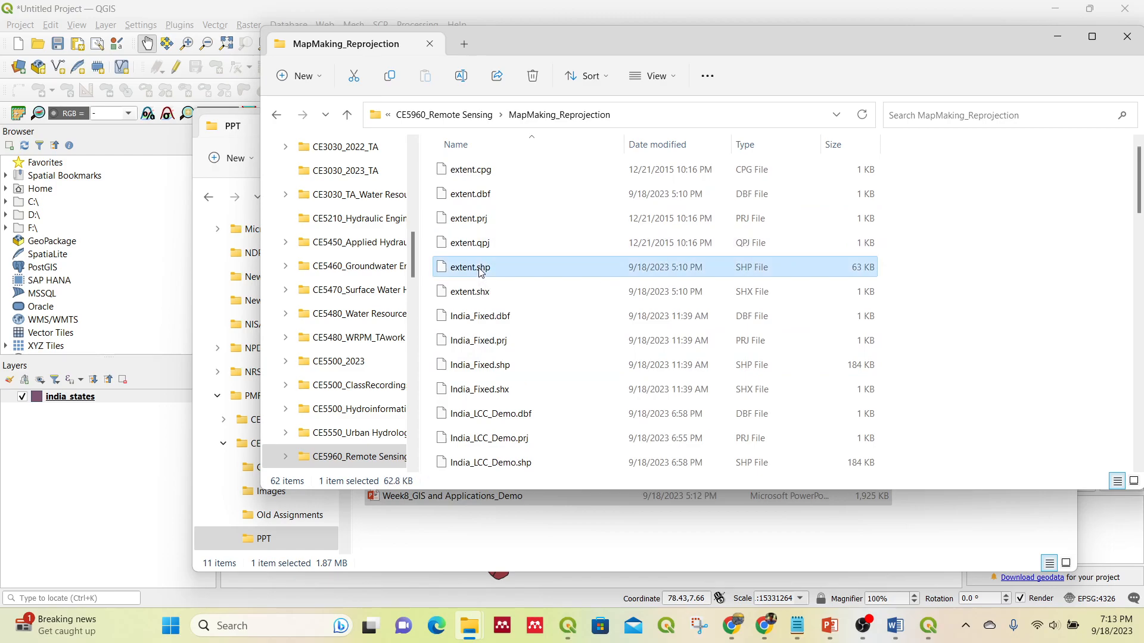
left_click(495, 370)
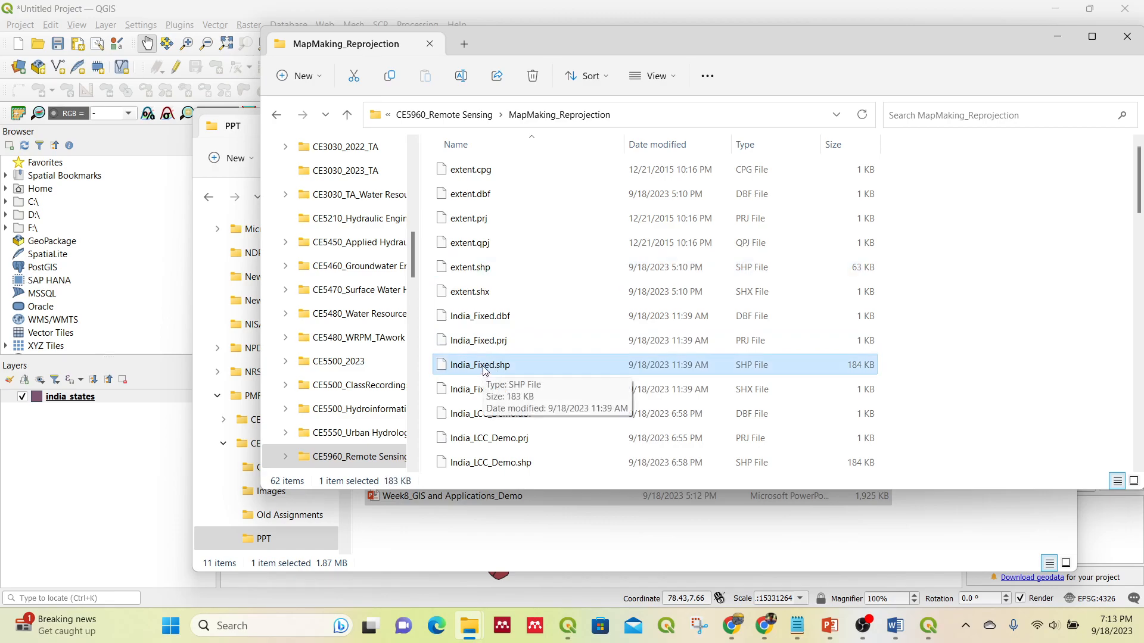
left_click_drag(486, 372, 89, 517)
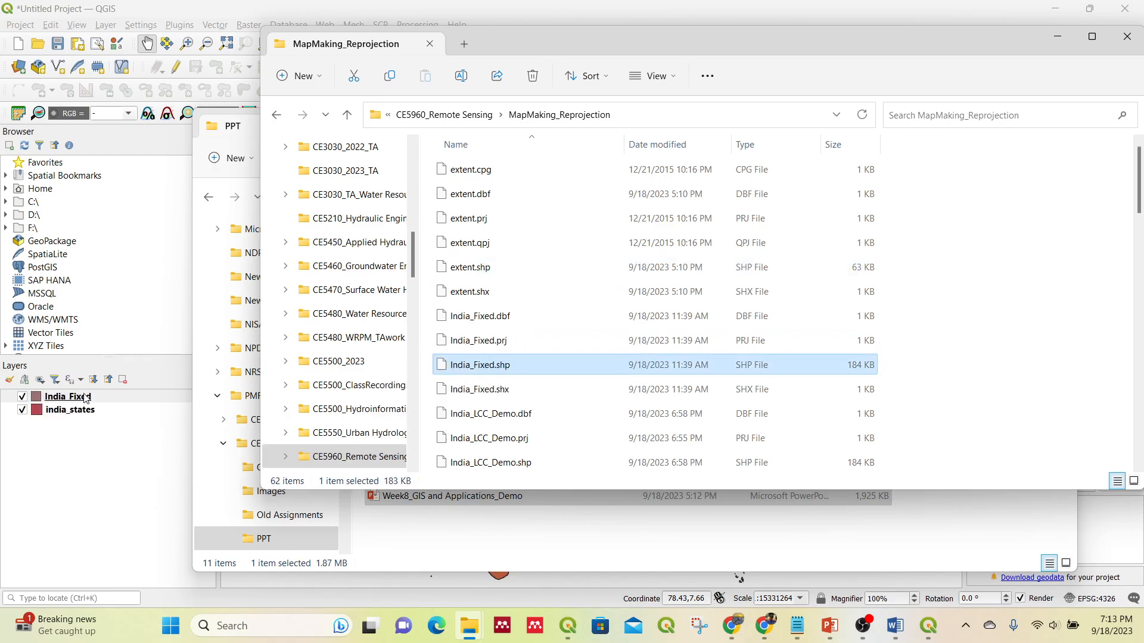
left_click(1055, 38)
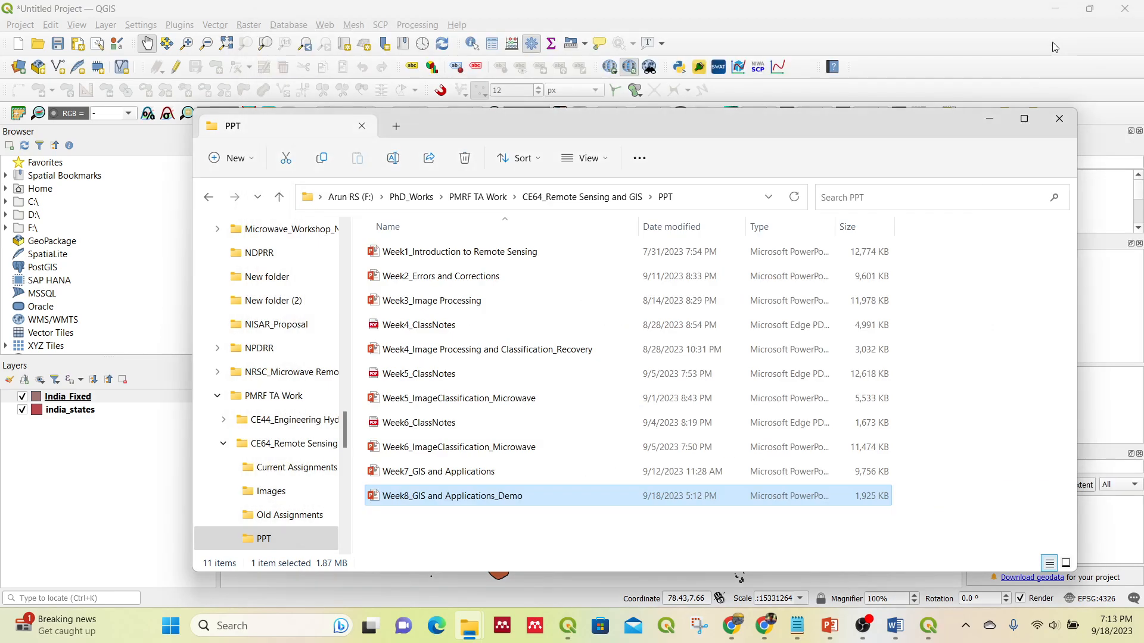
left_click(986, 123)
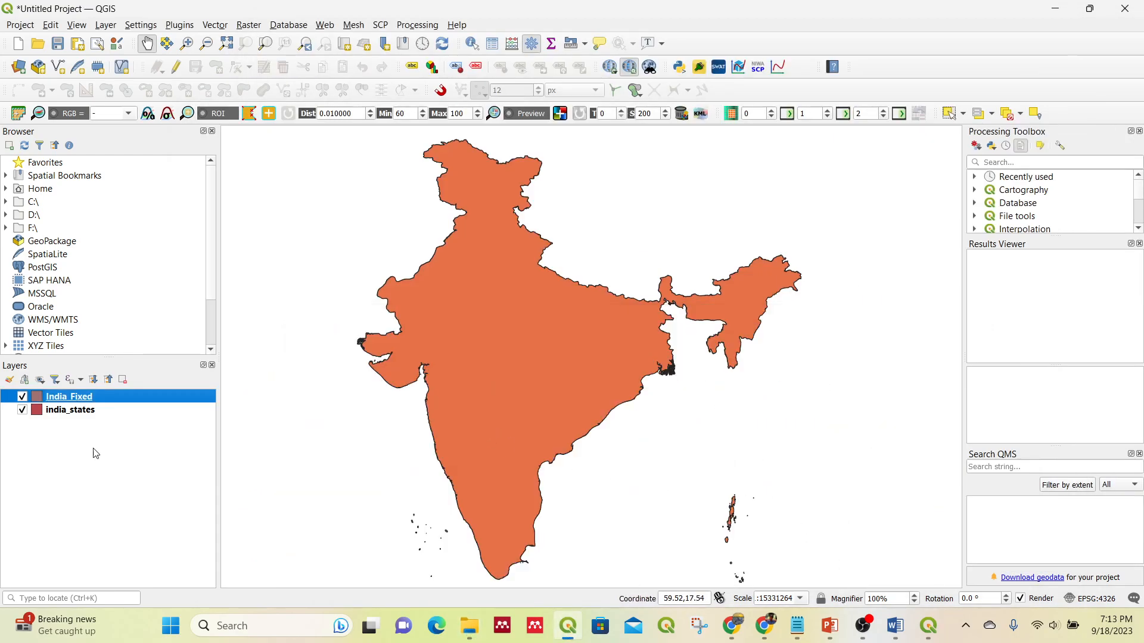
Toggle the India_Fixed layer off and back on, and switch to the Map1 layout to view both maps
left_click(23, 396)
left_click(23, 397)
mouse_move(886, 630)
left_click(928, 626)
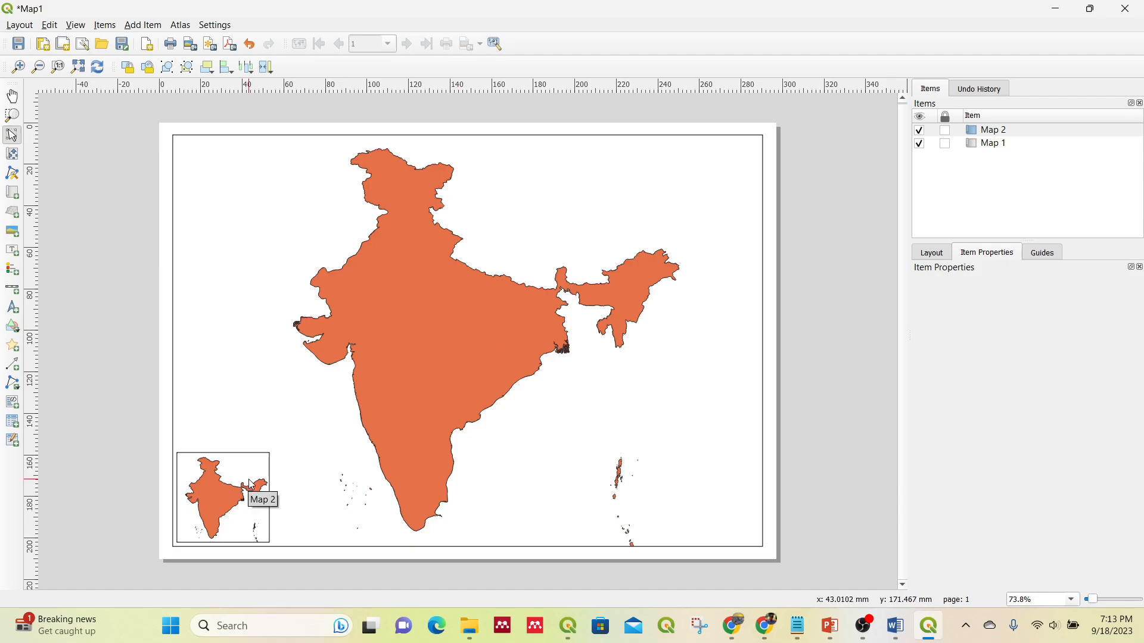
Lock the layers and the layer styles of the Map 2 inset
left_click(461, 358)
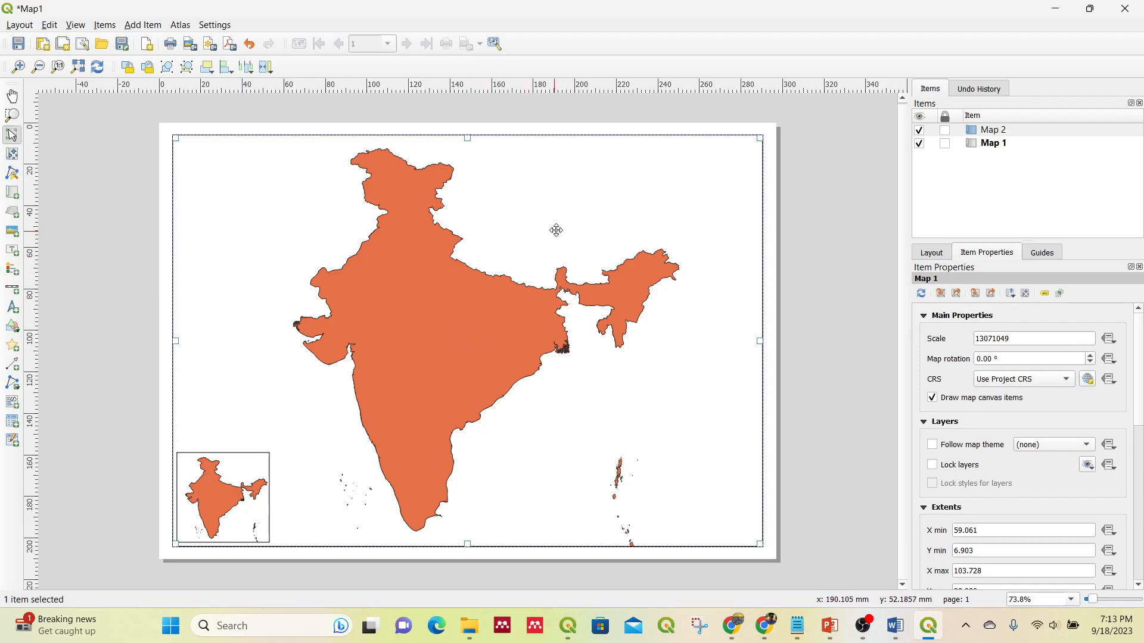
left_click(1006, 145)
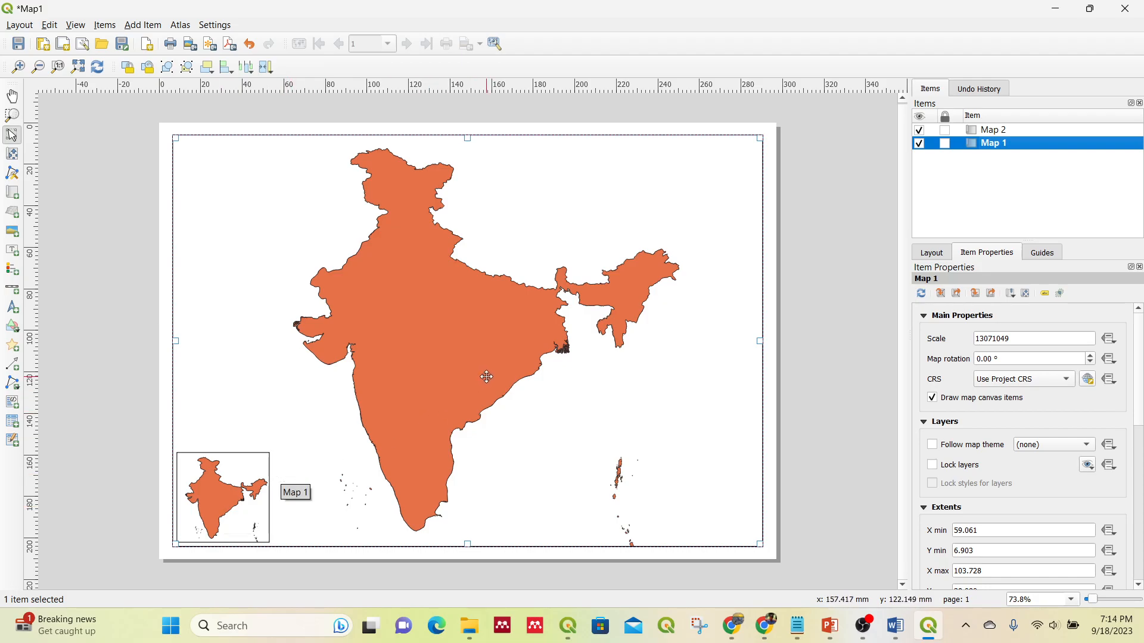
left_click(232, 487)
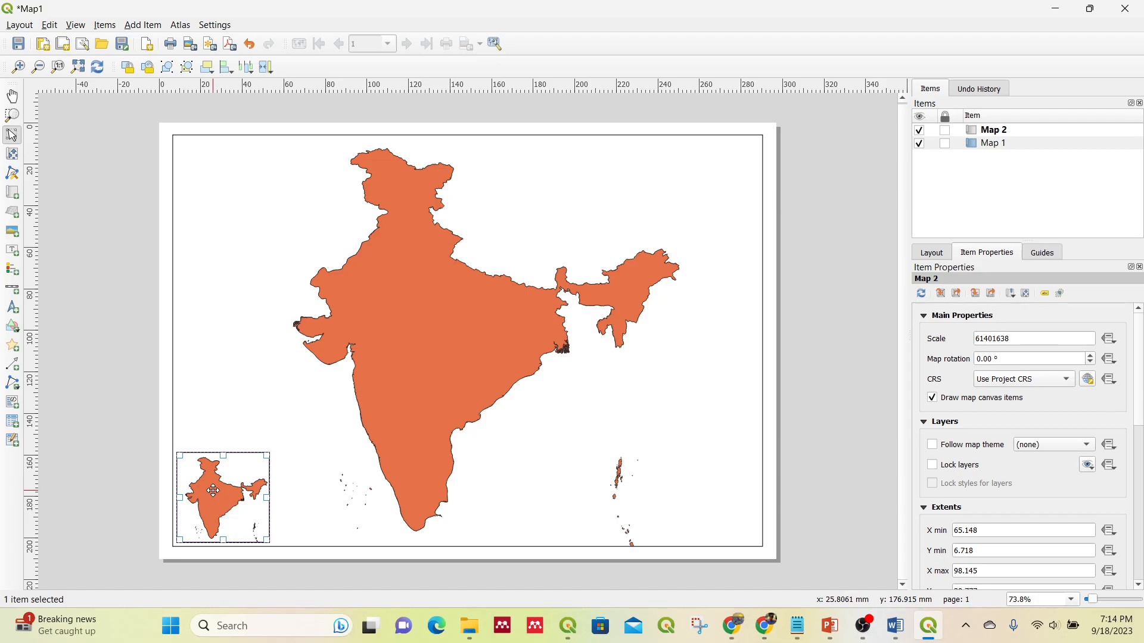
left_click(976, 467)
Hide the India_Fixed layer in the main QGIS window and refresh the Map1 layout so the main map shows india_states
left_click(570, 631)
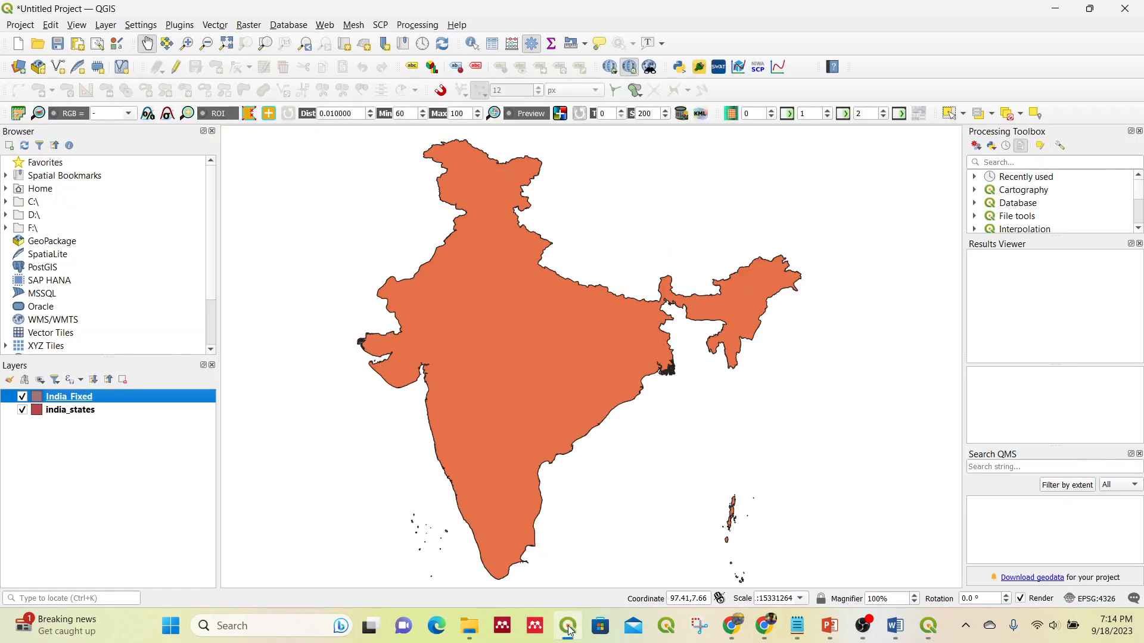
left_click(22, 397)
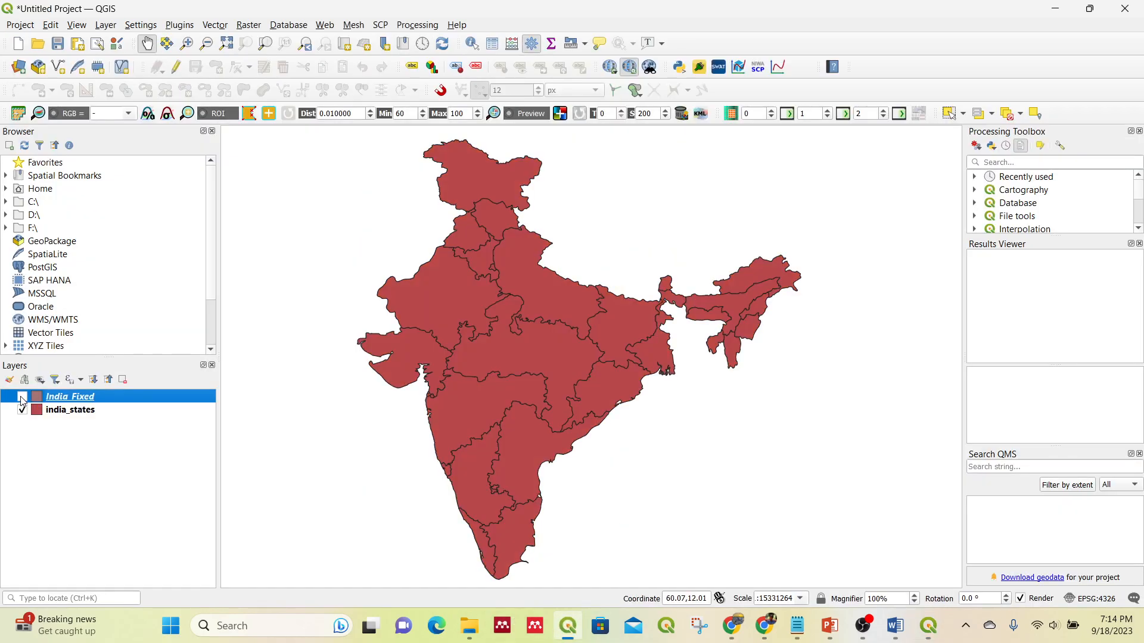
left_click(934, 637)
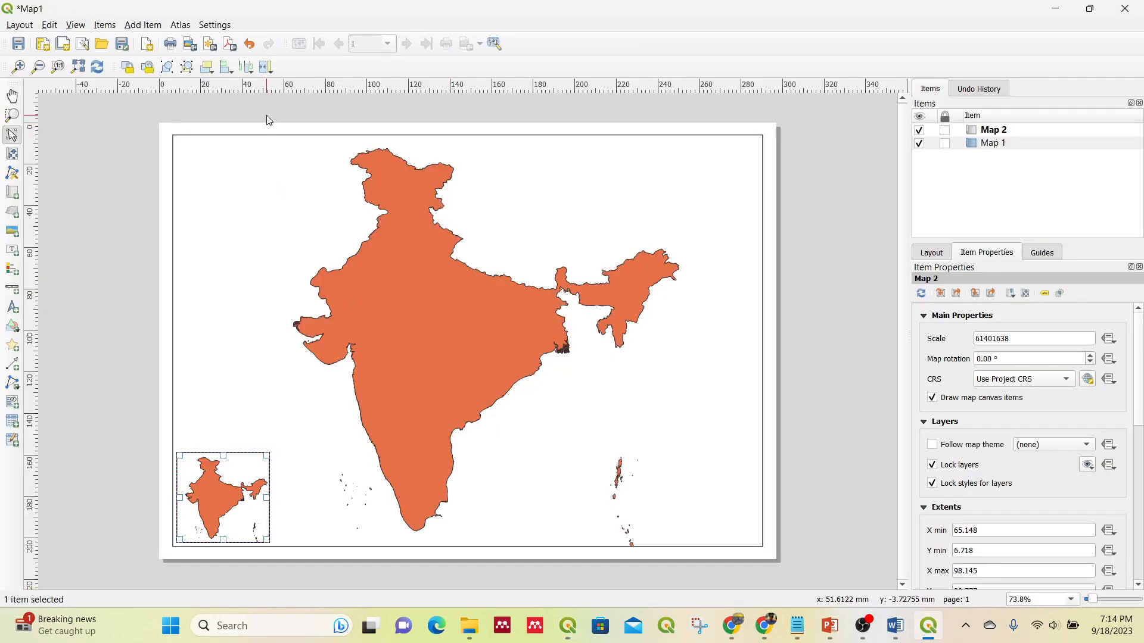
left_click(101, 72)
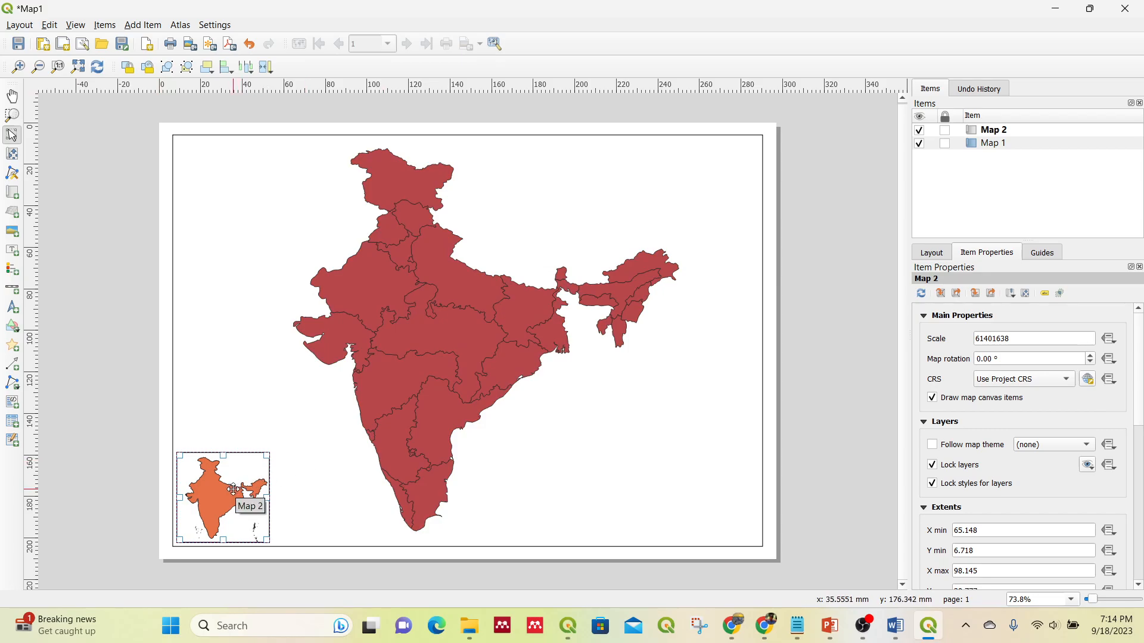
left_click(393, 417)
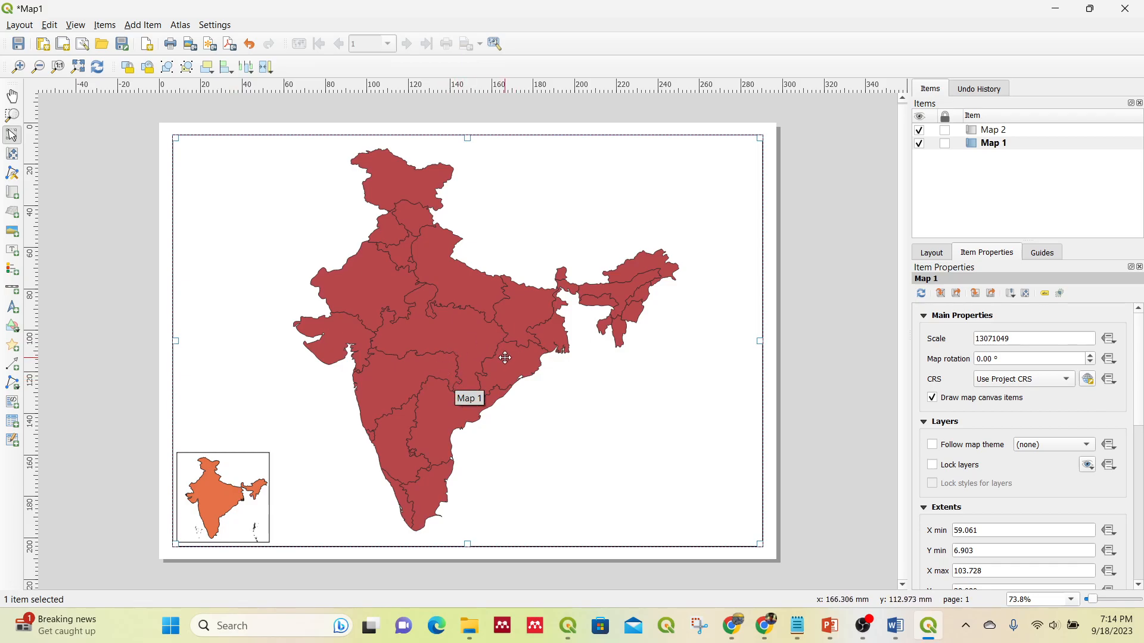
left_click(242, 481)
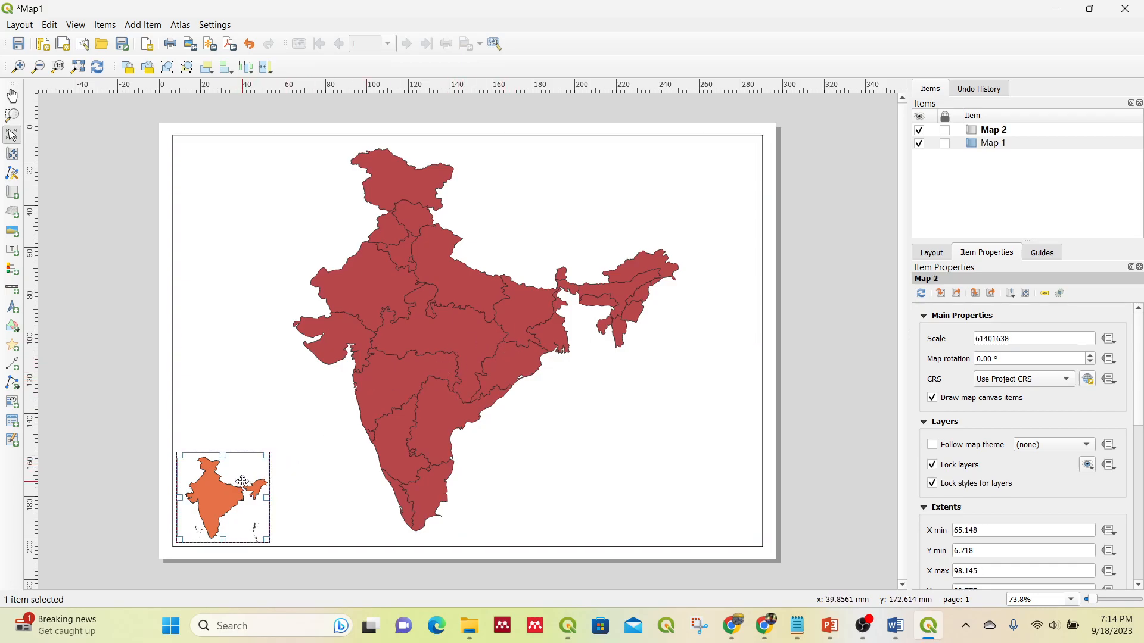
left_click(445, 377)
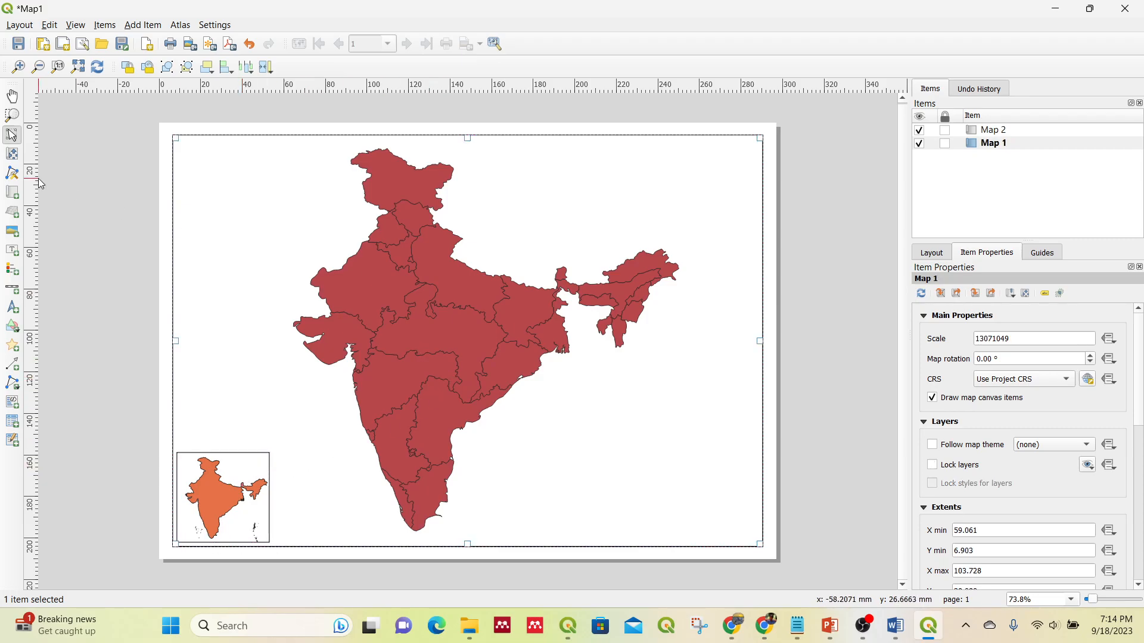
left_click(12, 155)
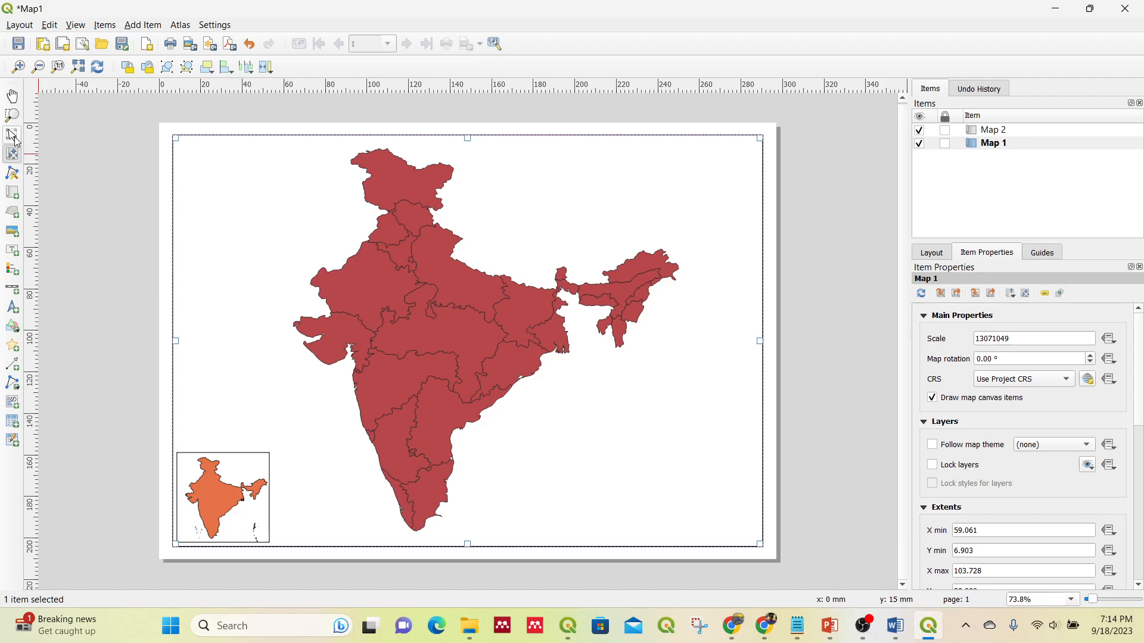
left_click(11, 135)
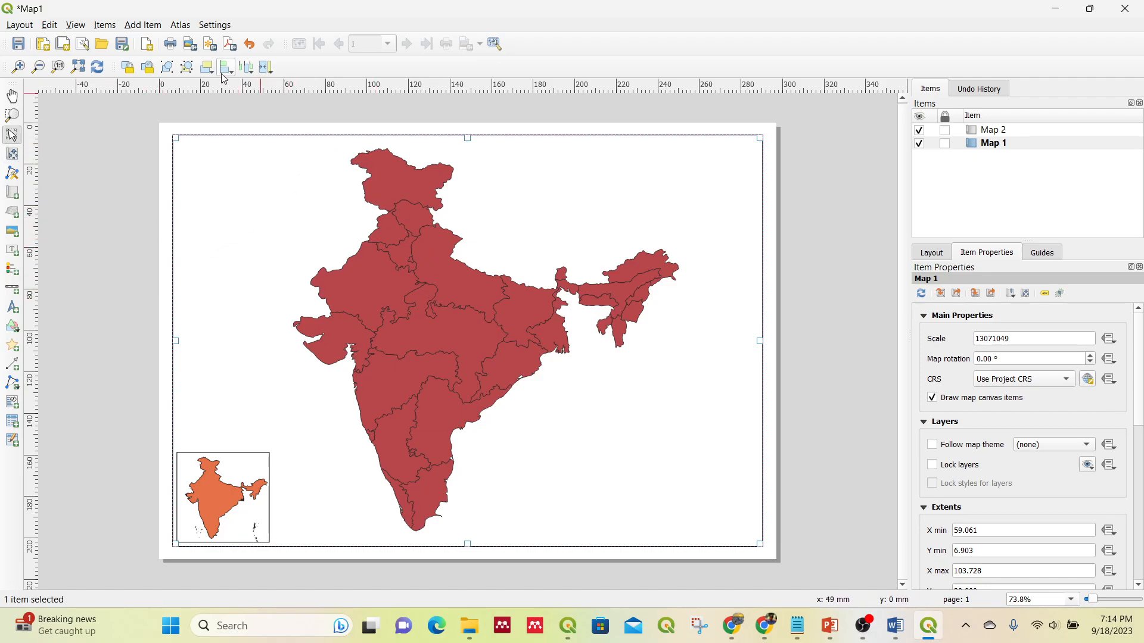
Add a scale bar for Map 1 in the empty area at the lower right of the main map, inside the frame
left_click(153, 28)
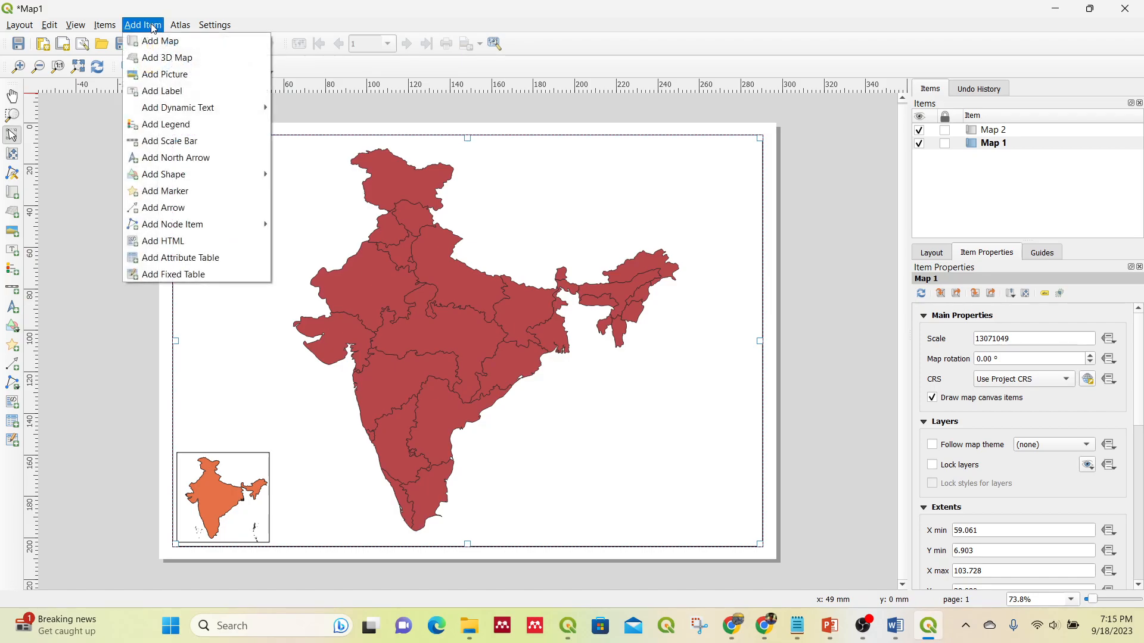
left_click(167, 141)
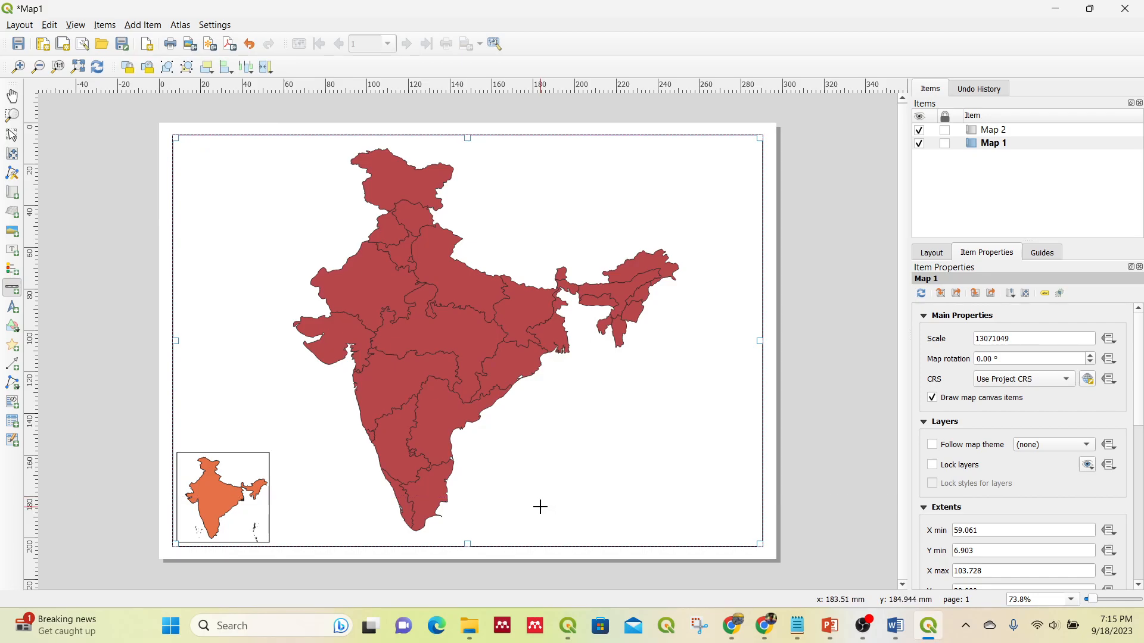
left_click_drag(540, 506, 694, 532)
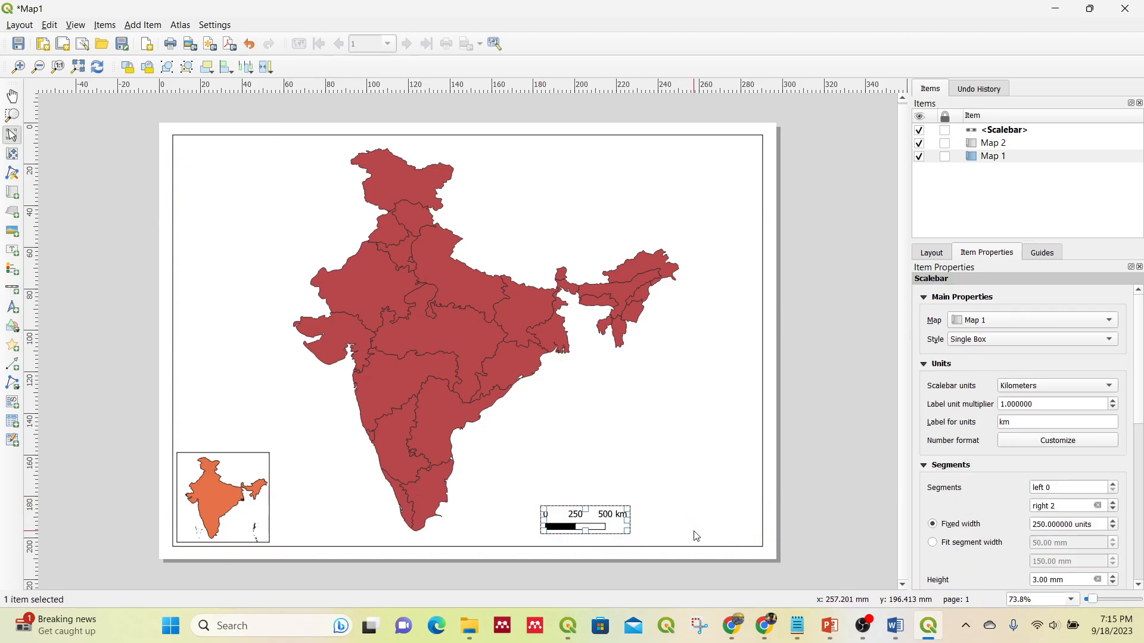
left_click_drag(581, 523, 595, 525)
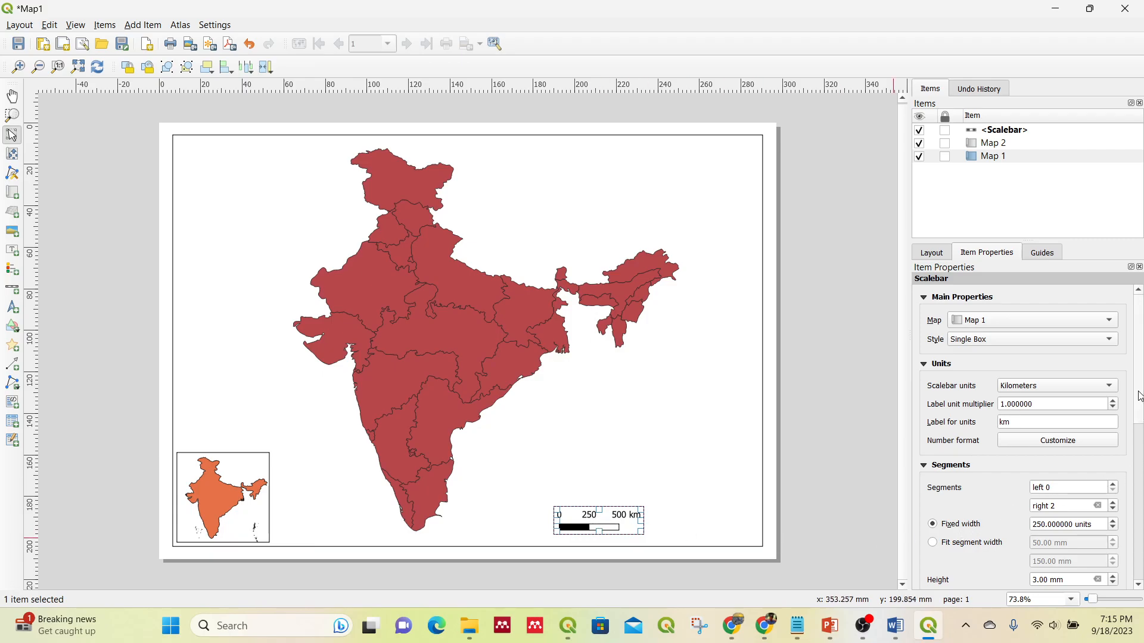
Set the scale bar's segments to left 0 and right 3
left_click_drag(1139, 396, 1141, 464)
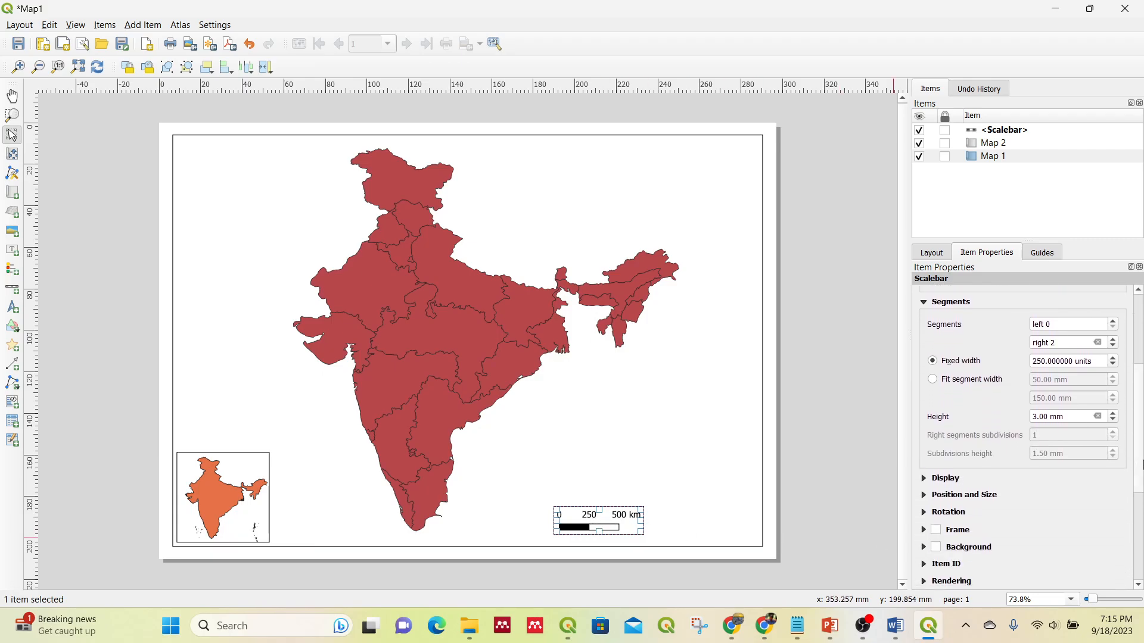
left_click(1058, 327)
left_click(1114, 323)
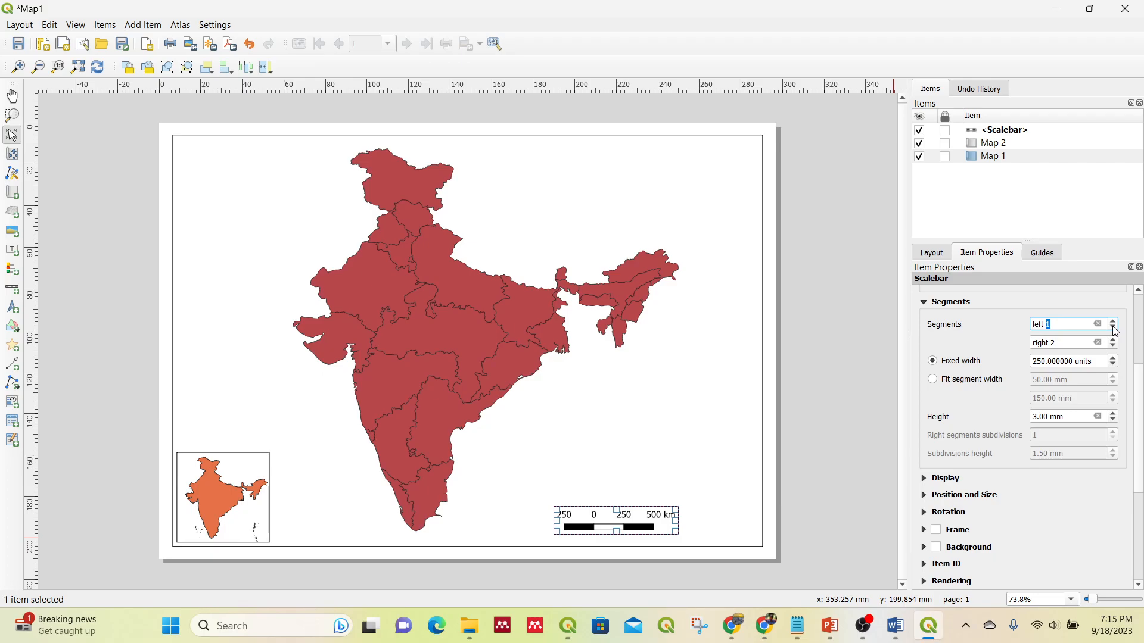
left_click(1115, 328)
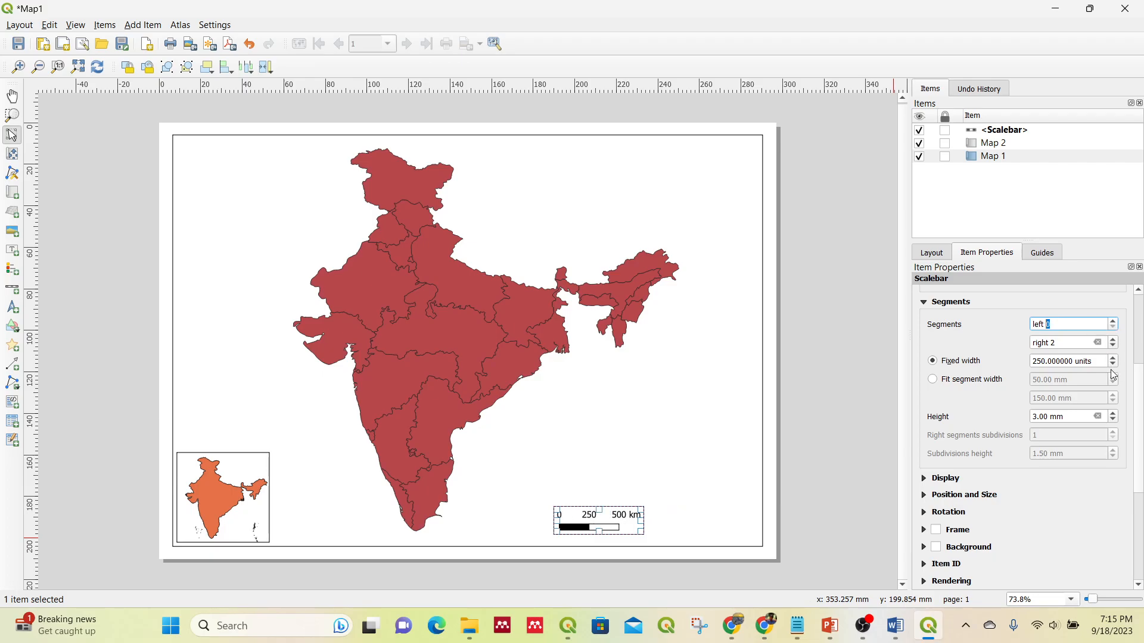
left_click(1115, 339)
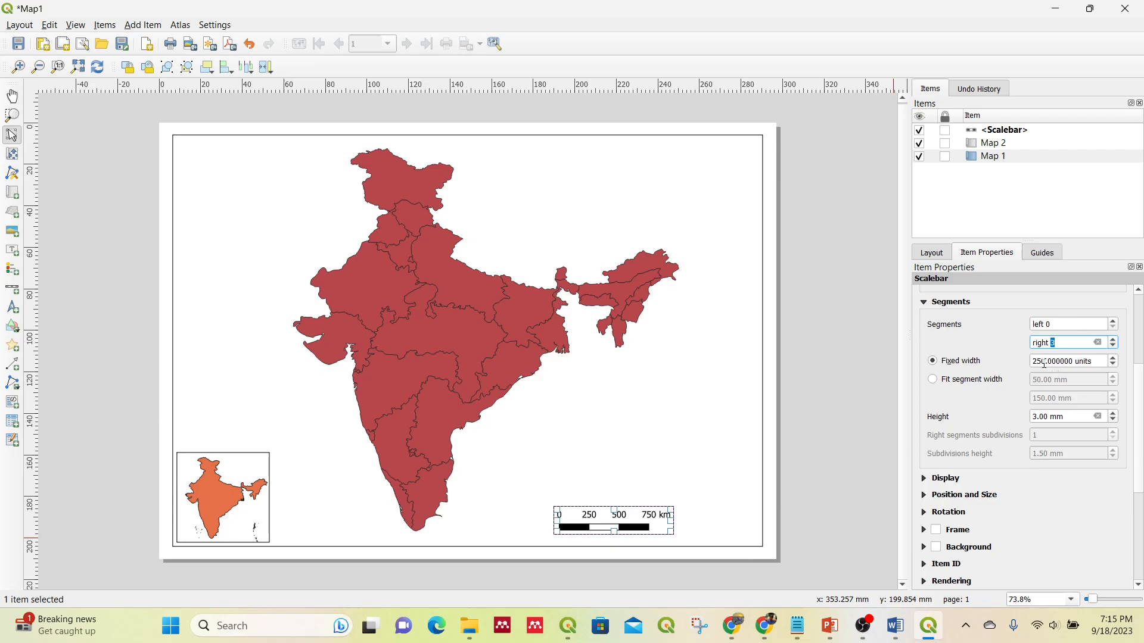
Try fixed segment widths of 100 and 500 units on the scale bar, and reduce the right segments to 2
left_click_drag(1045, 362, 1034, 361)
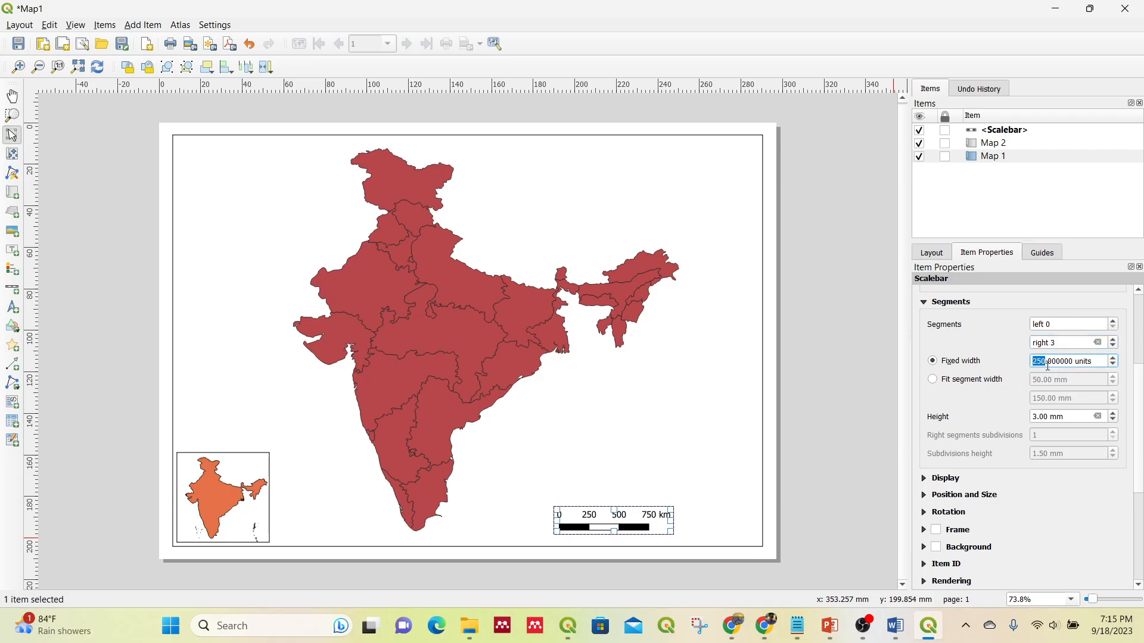
type("100")
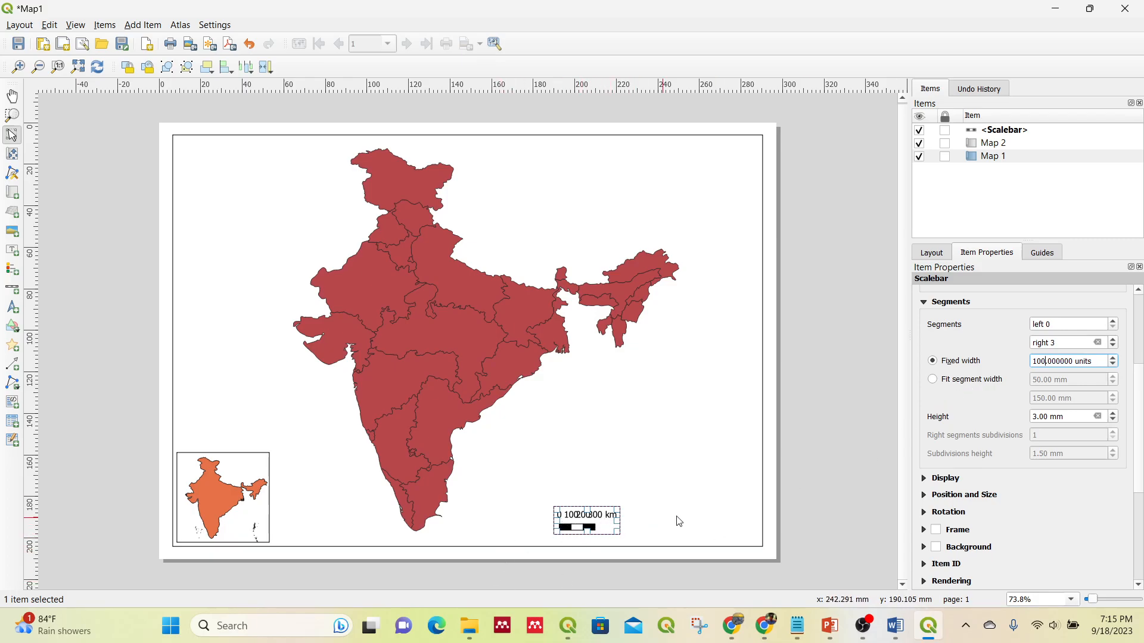
key("BackSpace")
key("BackSpace")
key("BackSpace")
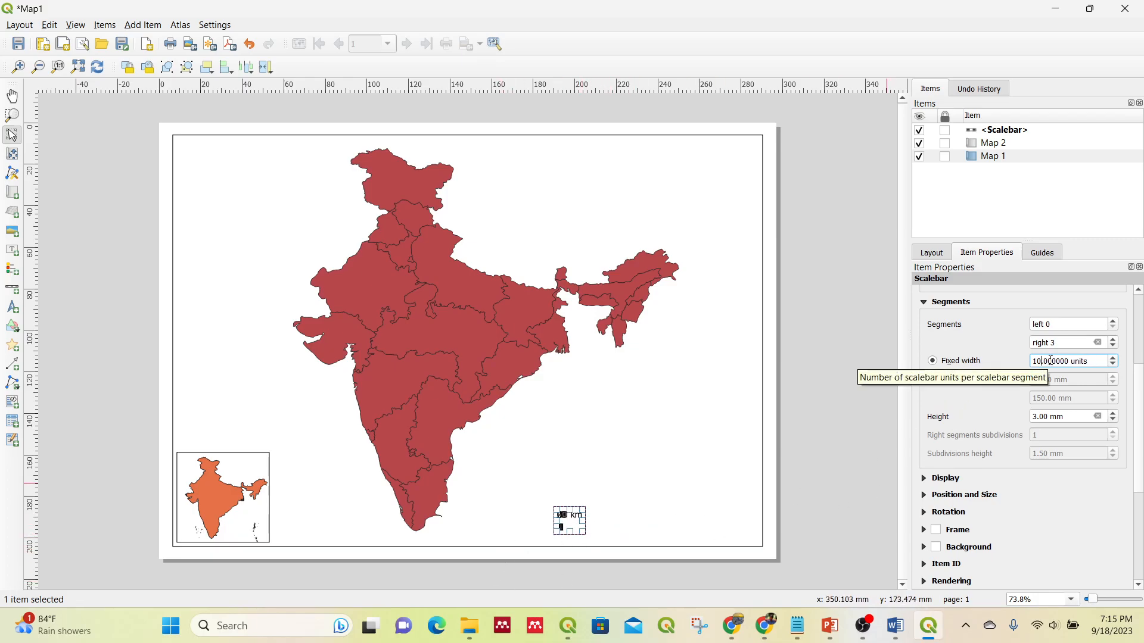
type("500")
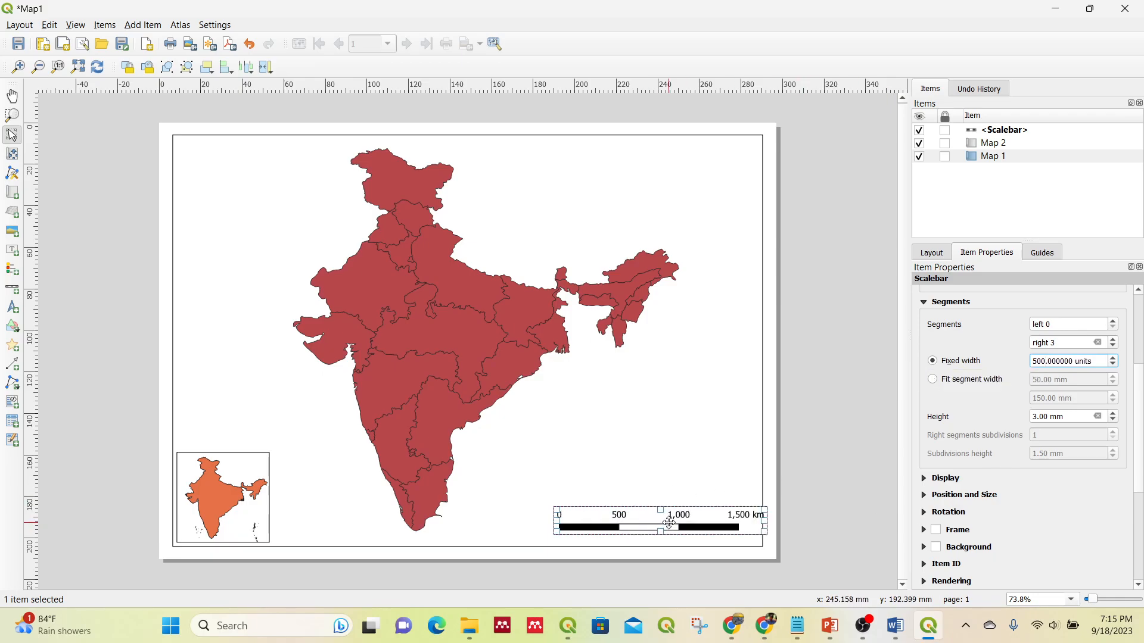
left_click(1114, 346)
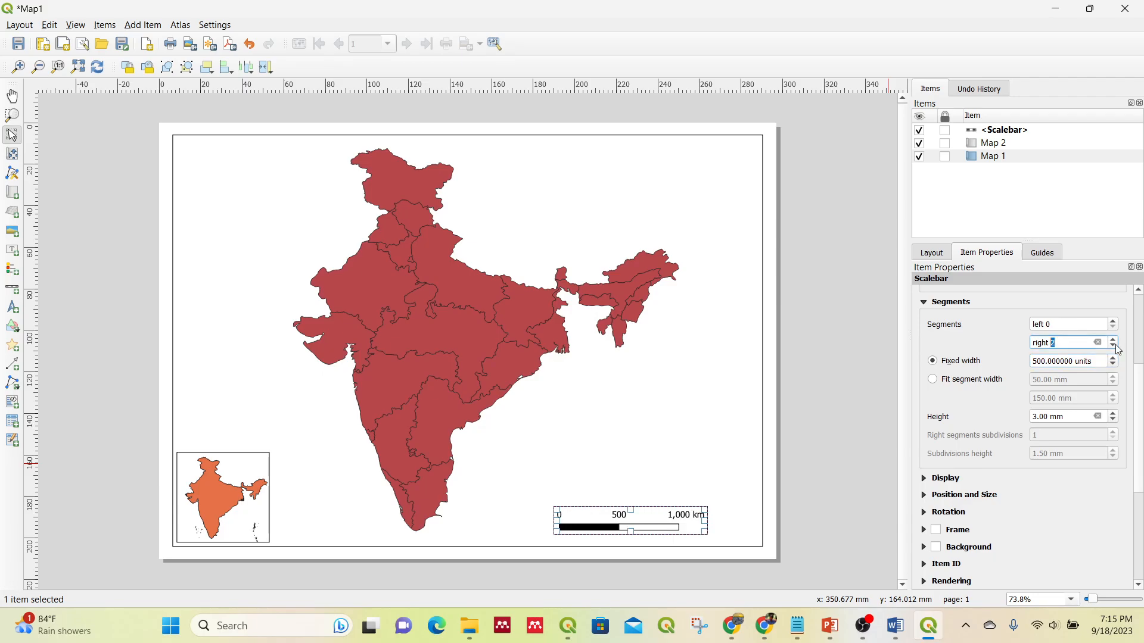
Set the scale bar's fixed width to 250 units with 3 right segments
left_click(1041, 361)
key("shift+End")
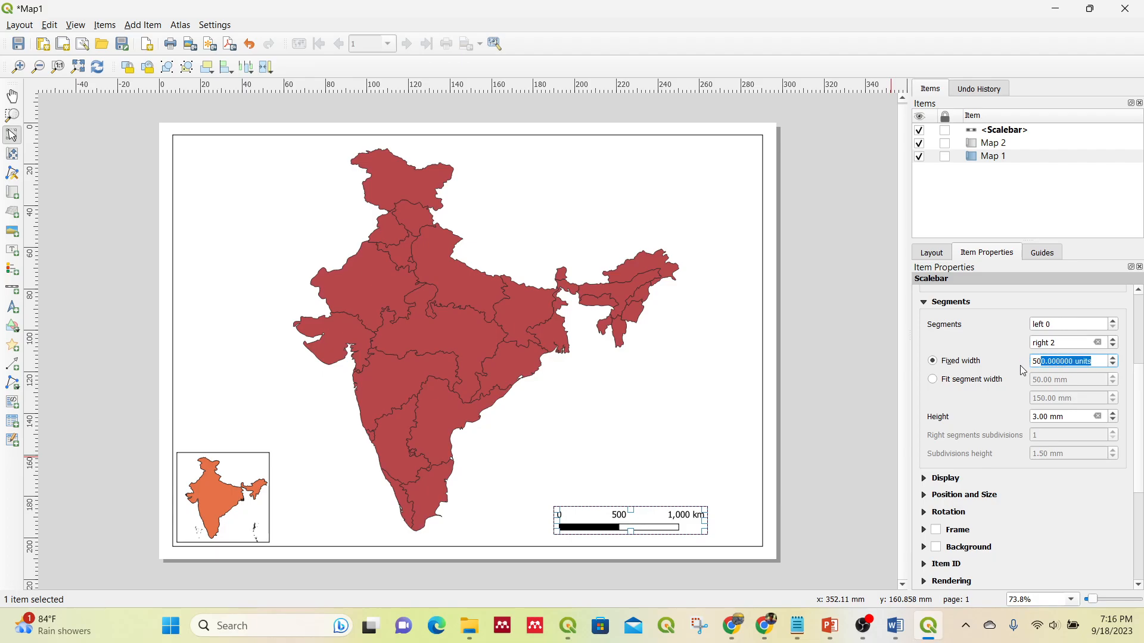
key("Left")
key("BackSpace")
key("BackSpace")
type("250")
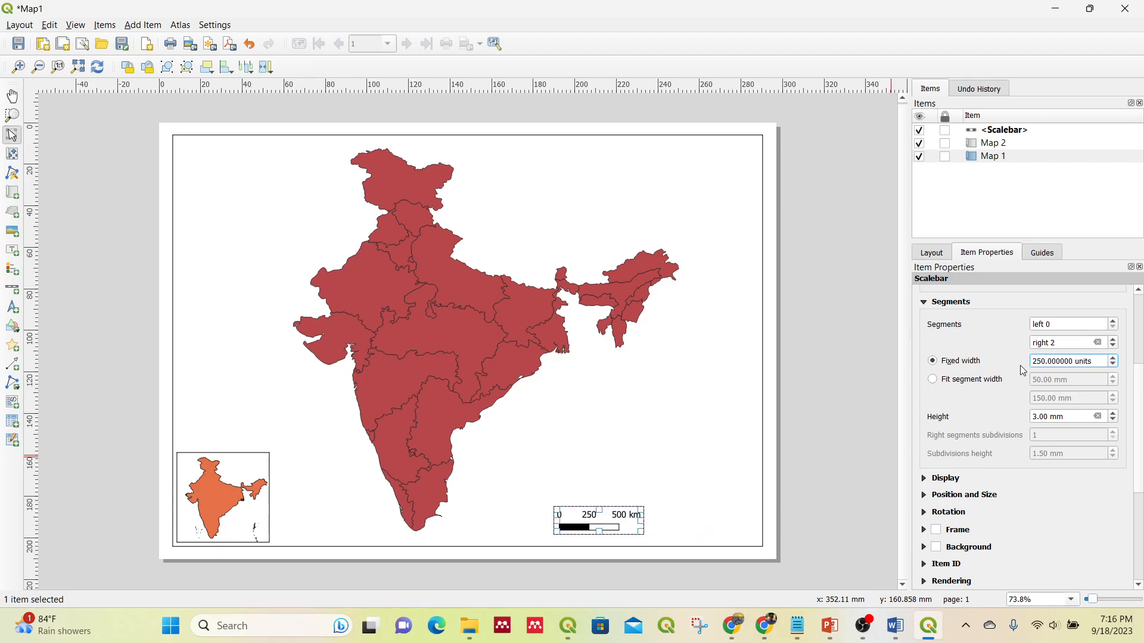
left_click(1113, 344)
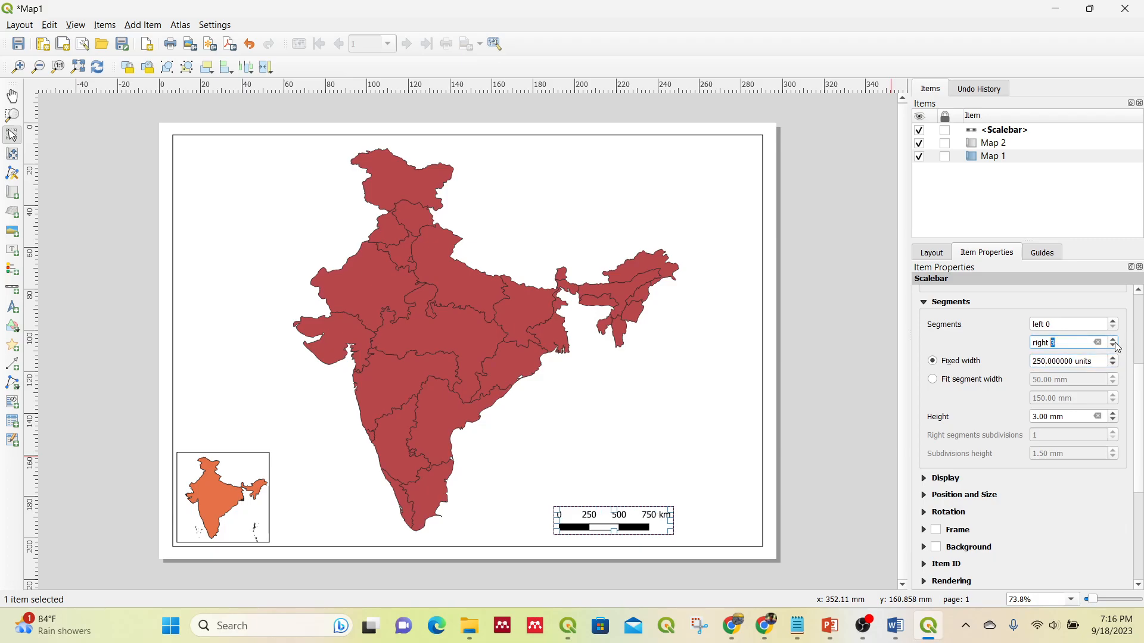
Nudge the scale bar closer to the lower-right corner of the frame and shift the main map's content slightly downward
left_click_drag(612, 521, 622, 526)
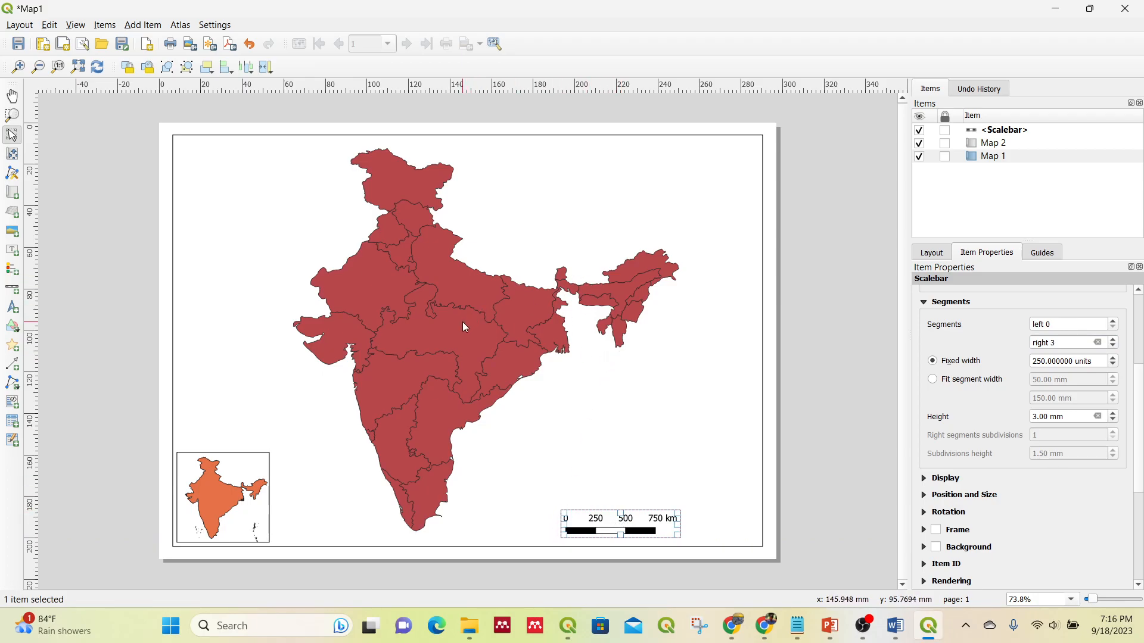
left_click(12, 153)
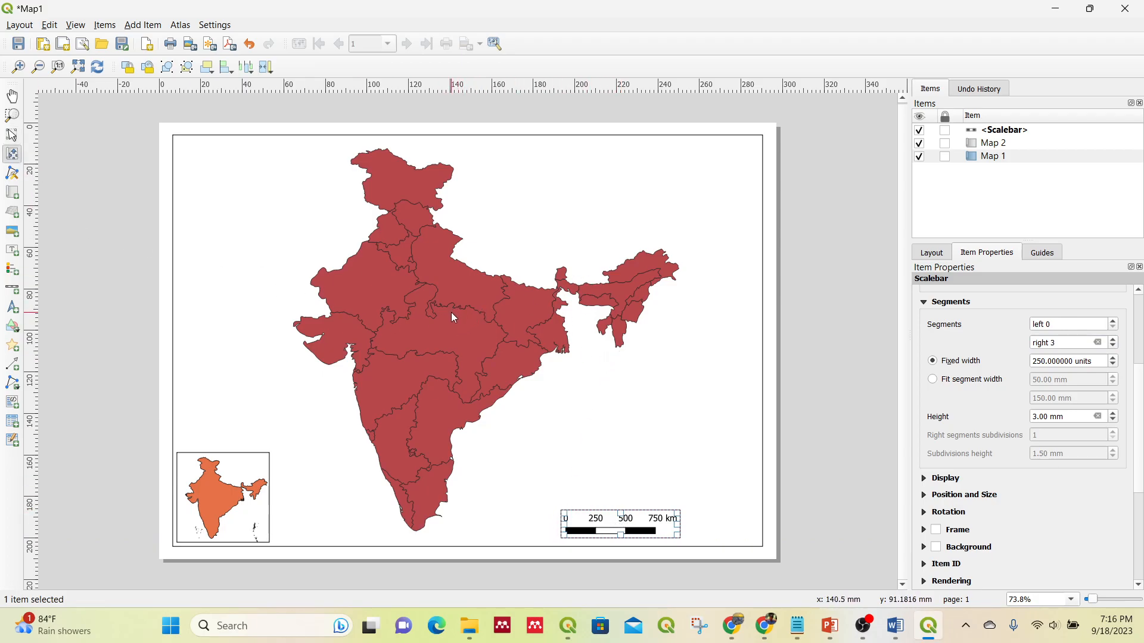
left_click_drag(451, 312, 451, 323)
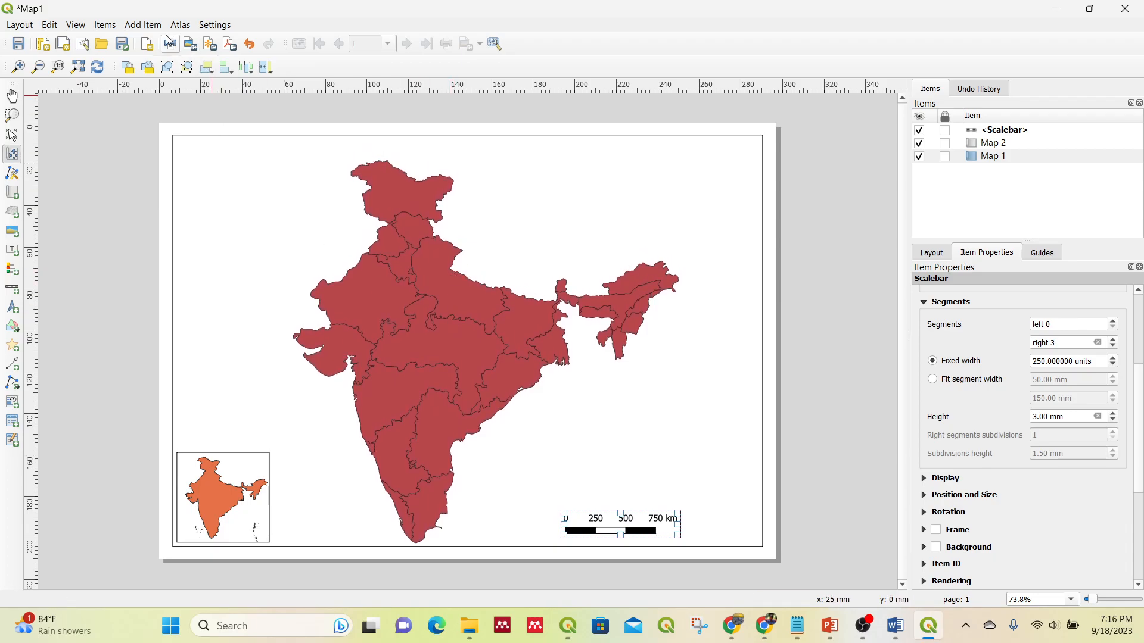
Add a title label above the India map inside the frame with the text "India - States"
left_click(134, 25)
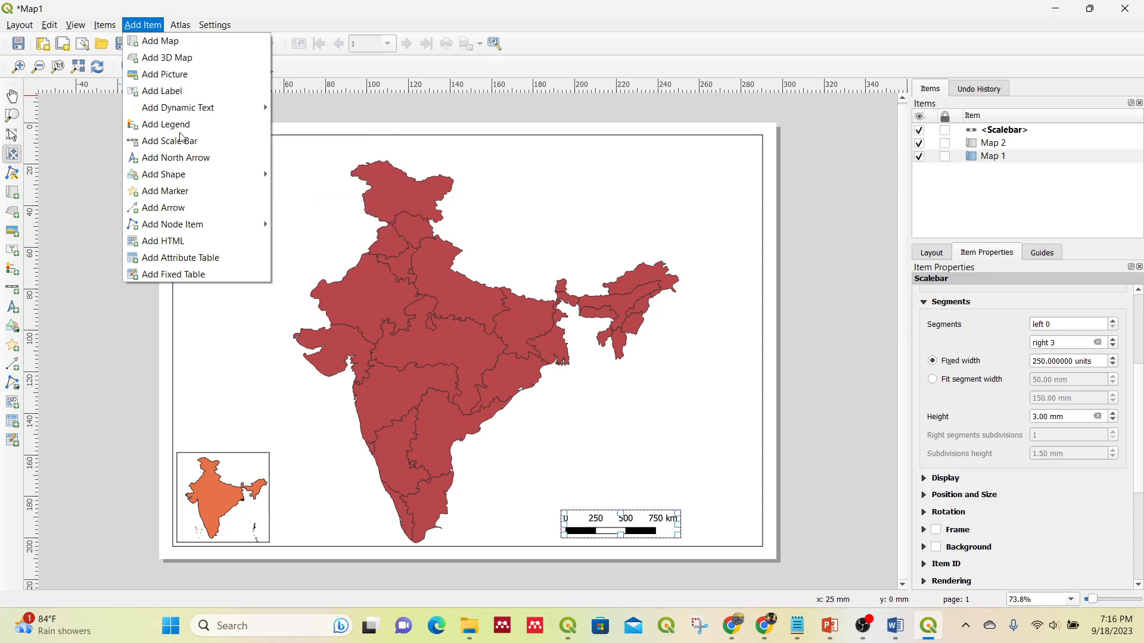
left_click(183, 93)
left_click_drag(367, 144, 571, 159)
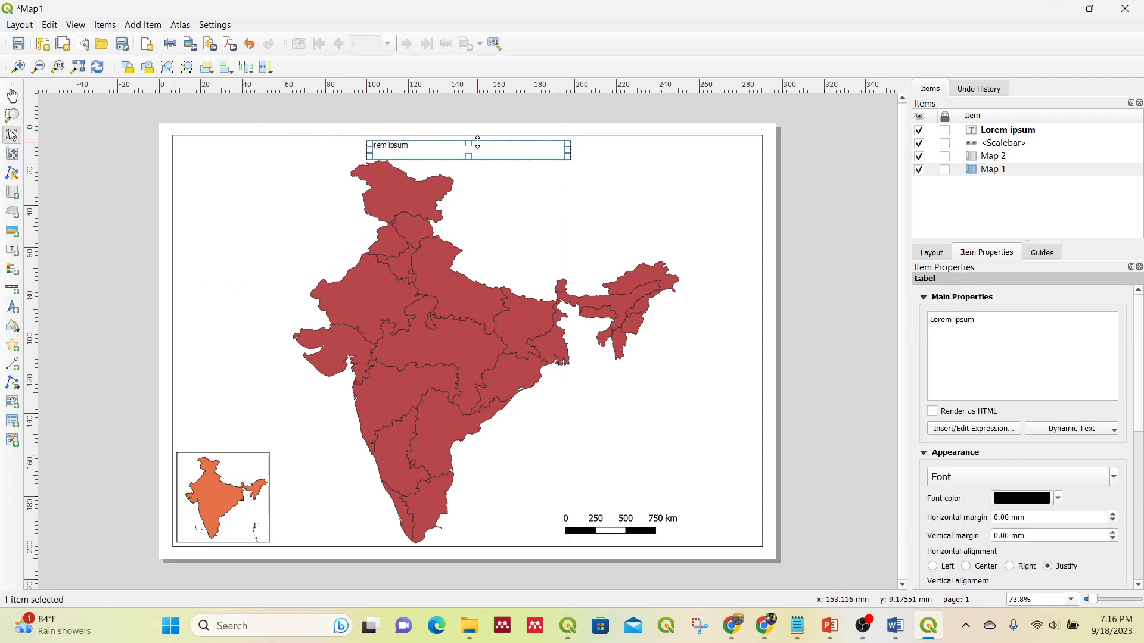
left_click_drag(476, 147, 474, 145)
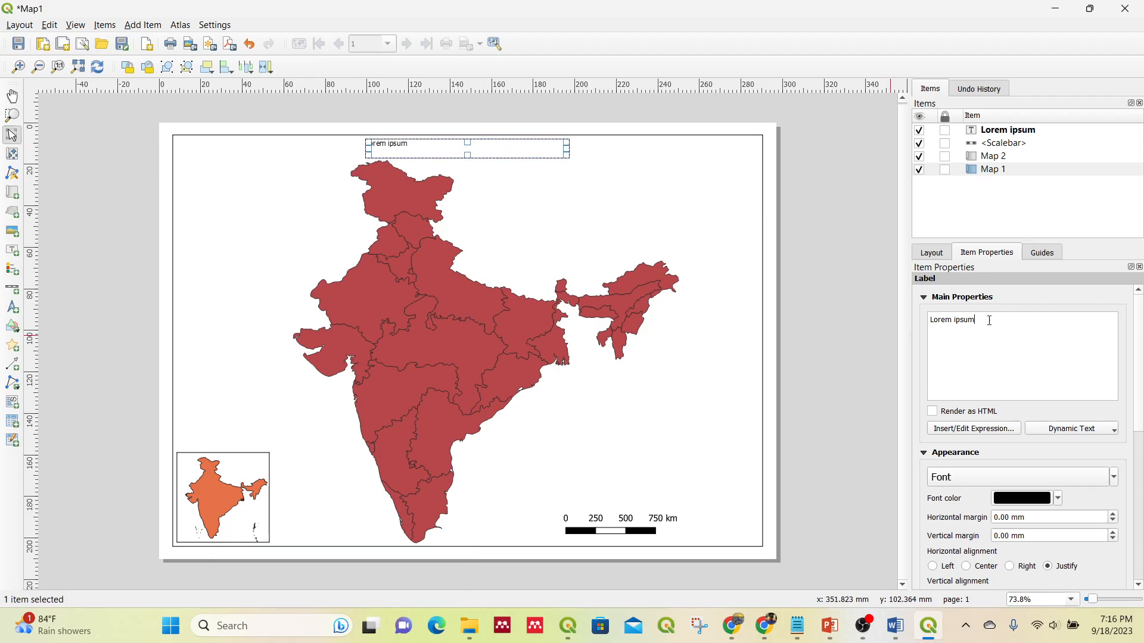
left_click_drag(989, 320, 932, 322)
type("India")
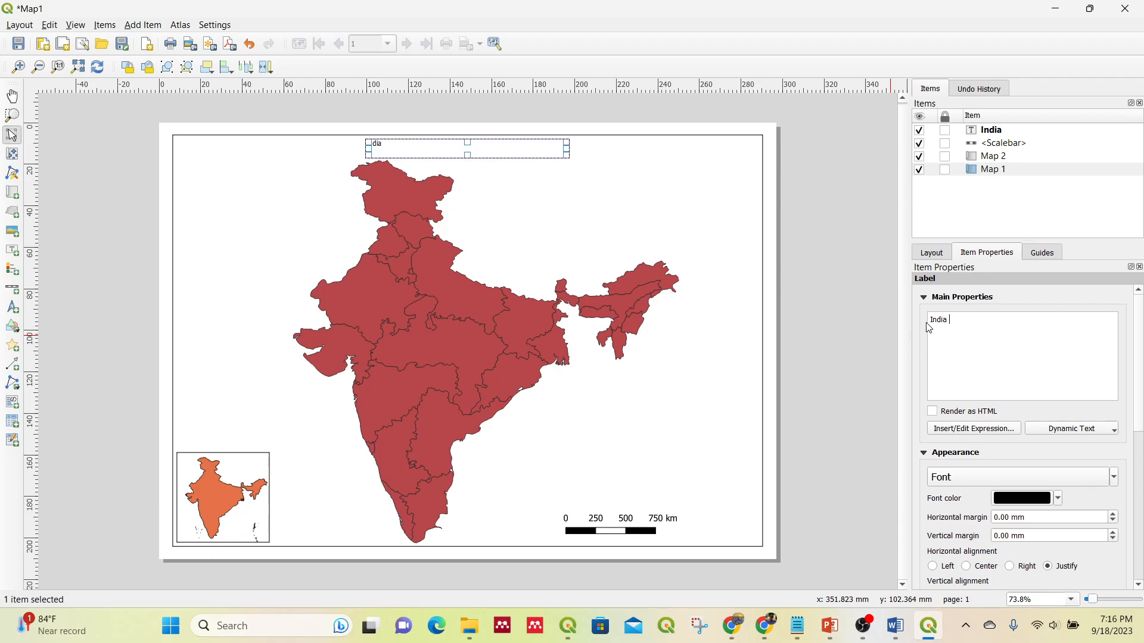
type(" - Sta")
key("BackSpace")
type("tate M")
key("BackSpace")
Format the title label in Arial size 16, with center horizontal and middle vertical alignment
left_click_drag(1136, 396, 1133, 454)
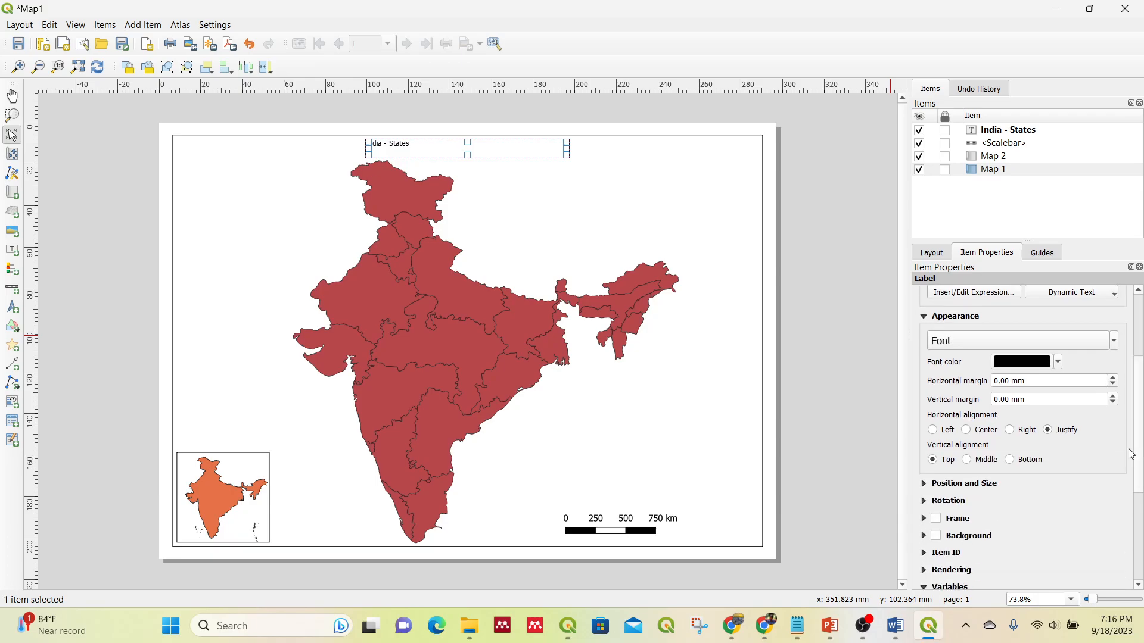
left_click(974, 342)
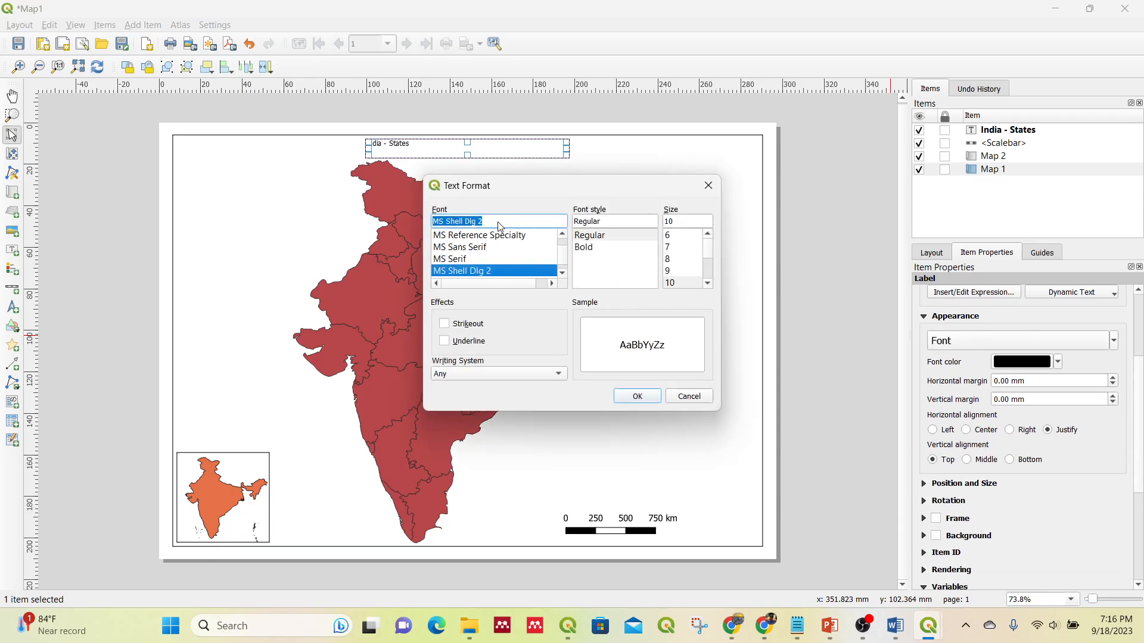
scroll(681, 281, "down", 1)
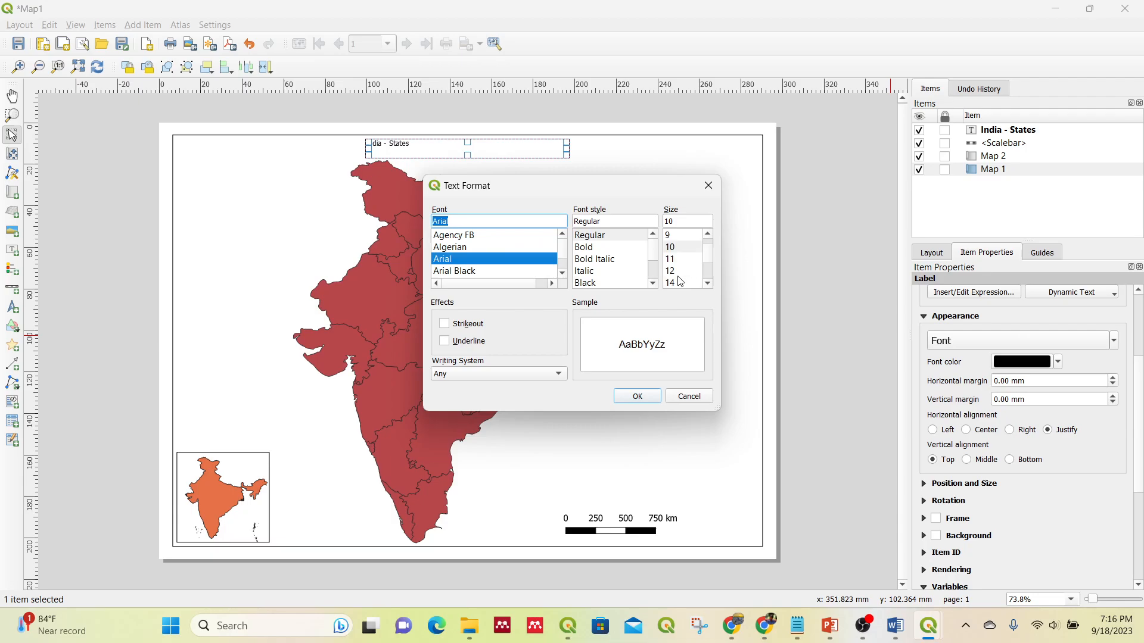
scroll(675, 281, "down", 1)
left_click(672, 259)
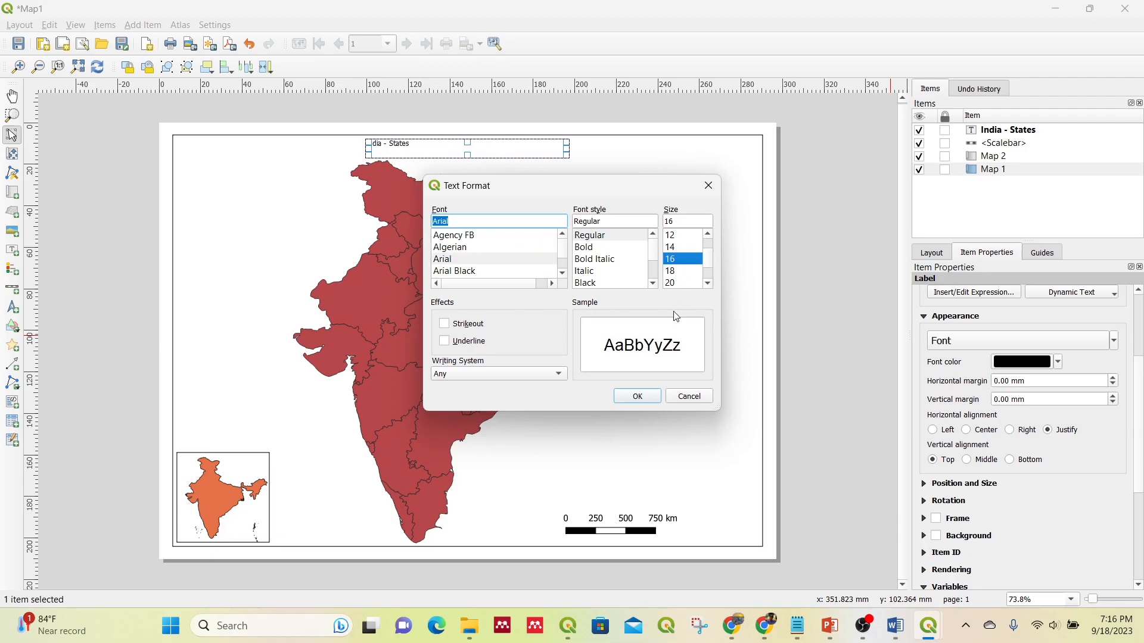
left_click(638, 396)
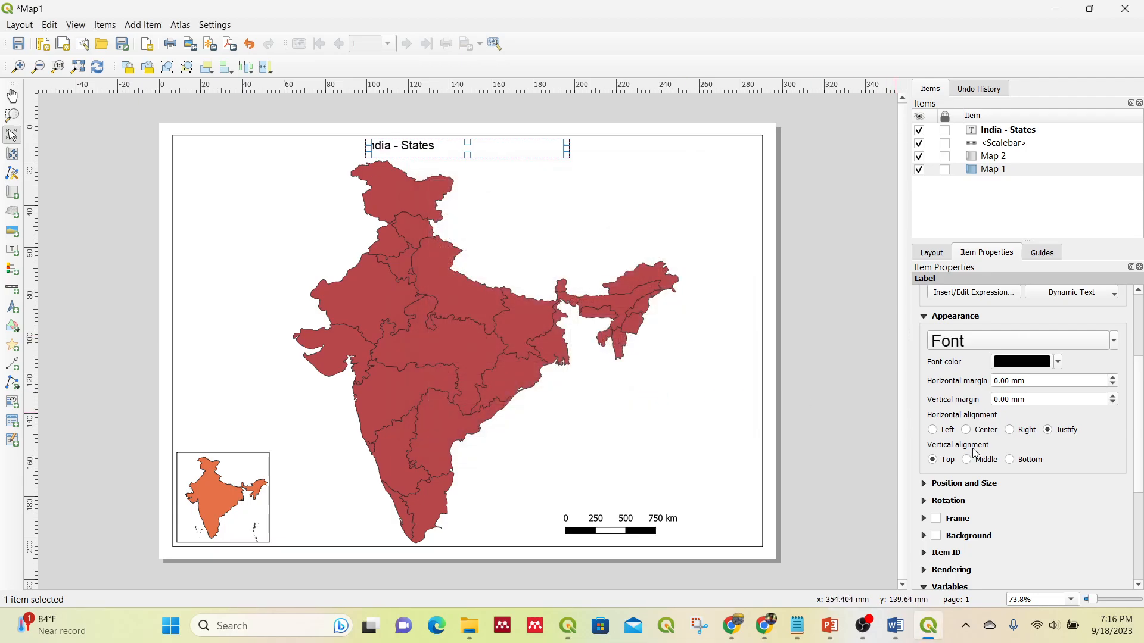
left_click(968, 430)
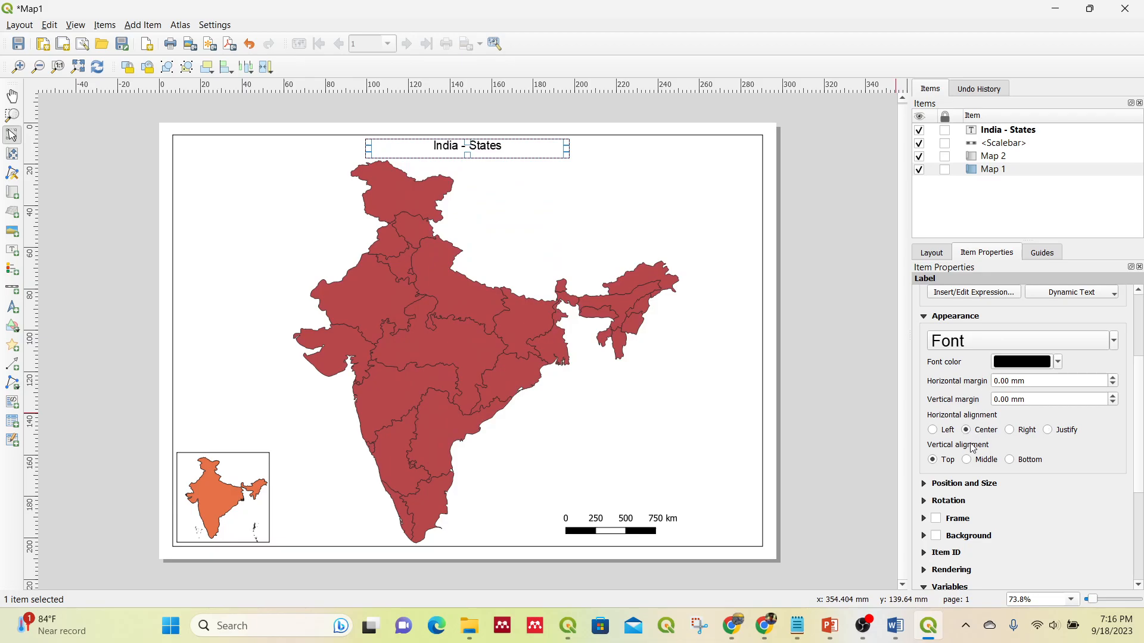
left_click(980, 459)
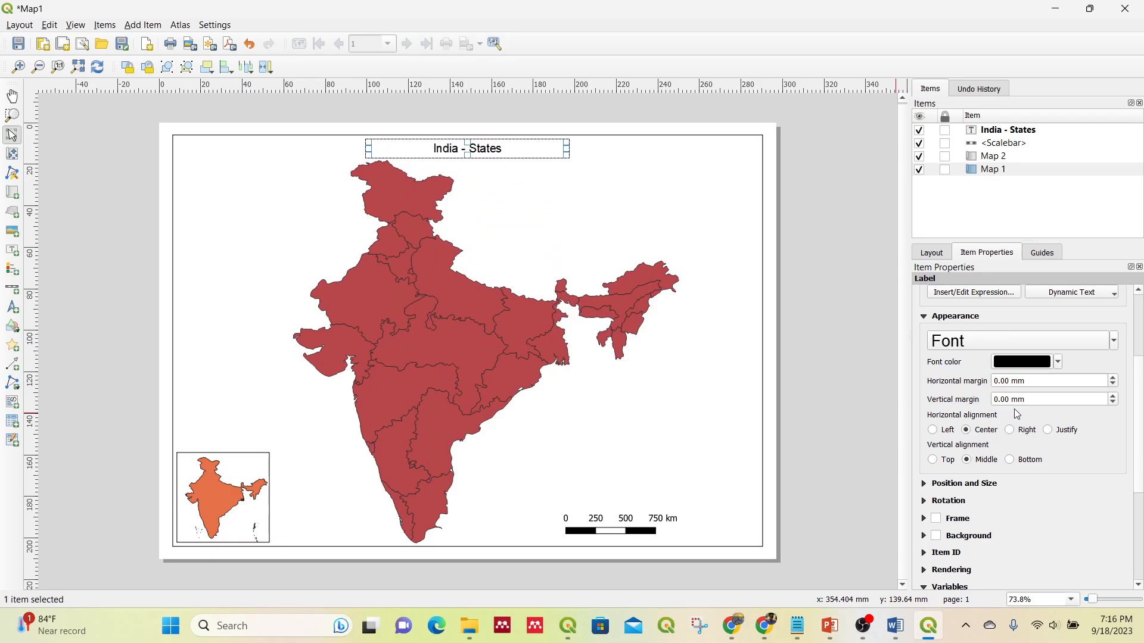
Add a north arrow in the upper-right area of the map frame using the NorthArrow_04 symbol from the arrows group
left_click_drag(1141, 411, 1142, 451)
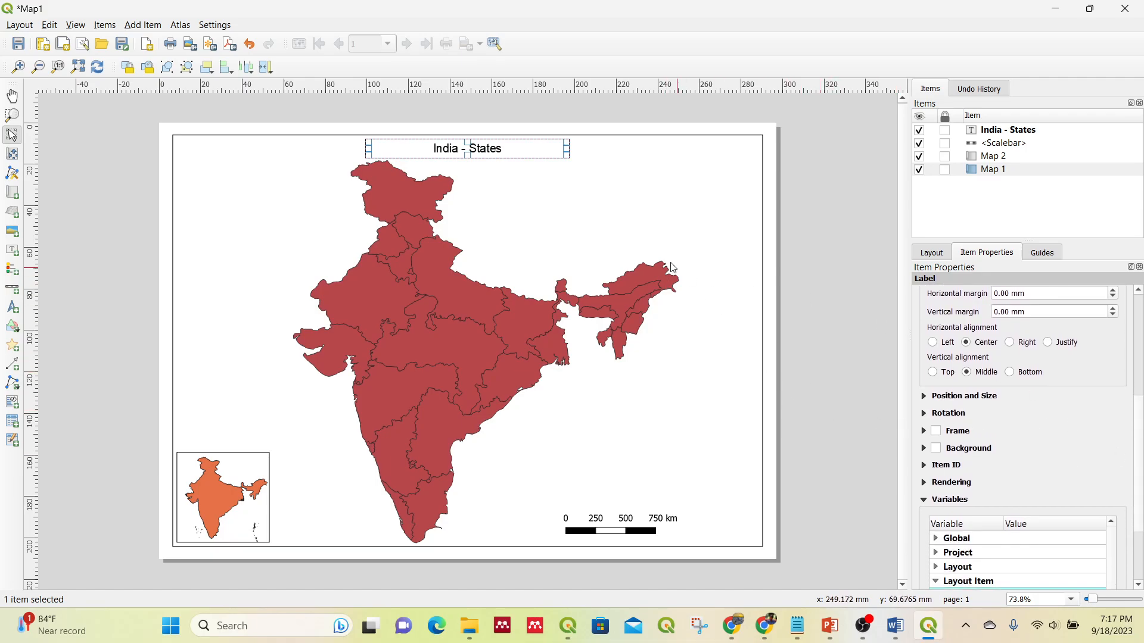
left_click(146, 27)
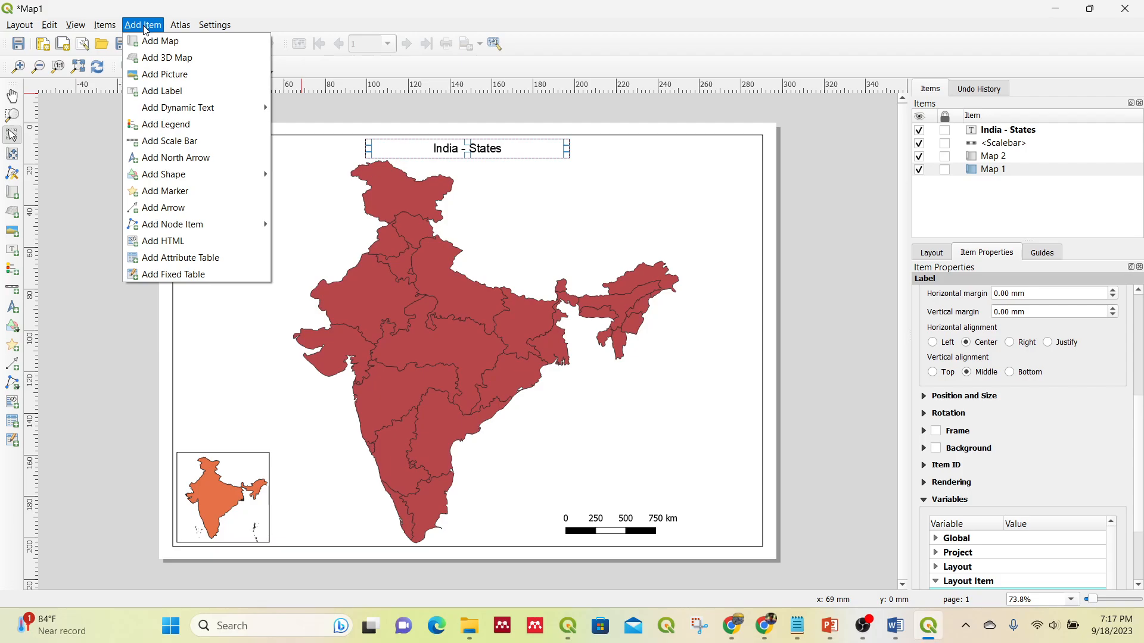
left_click(172, 157)
left_click_drag(684, 177, 713, 210)
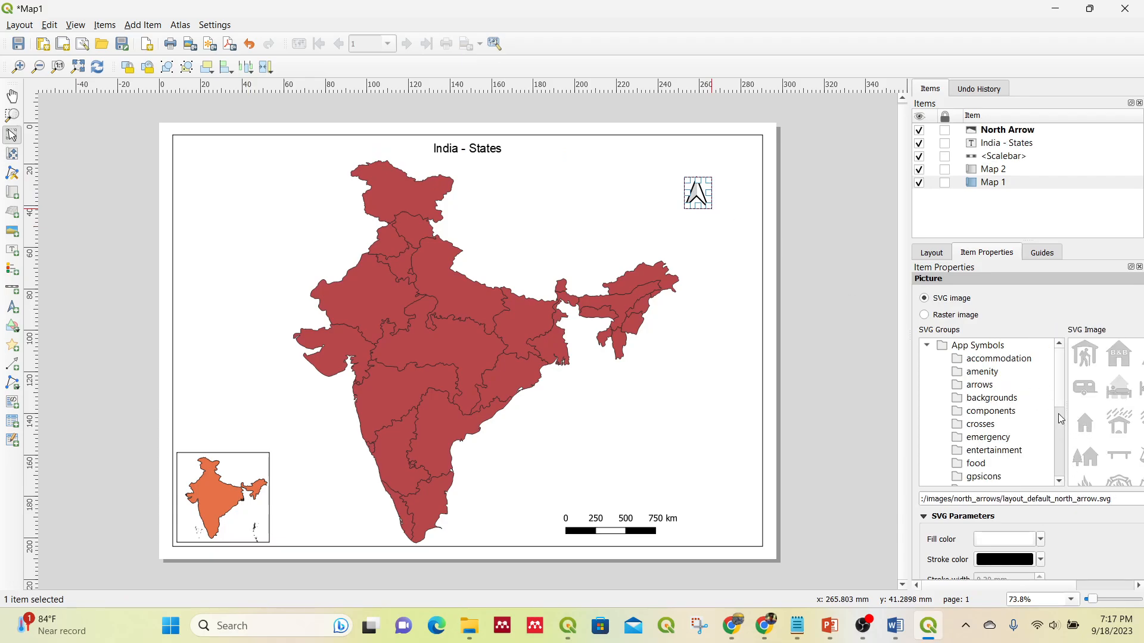
left_click_drag(1066, 417, 1037, 410)
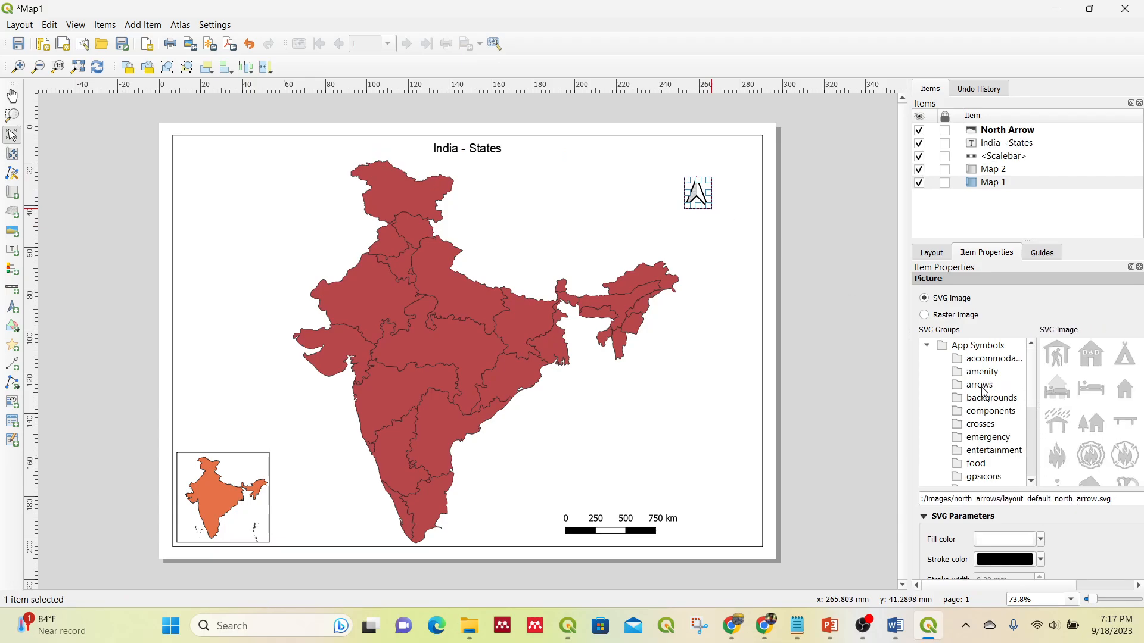
left_click(982, 387)
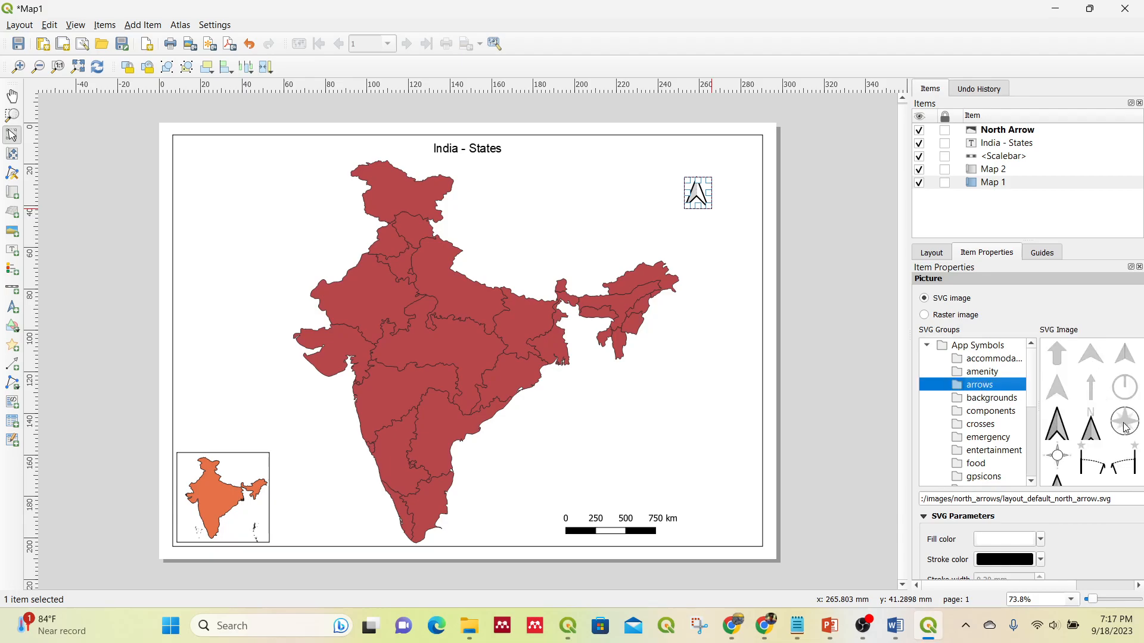
left_click(1094, 430)
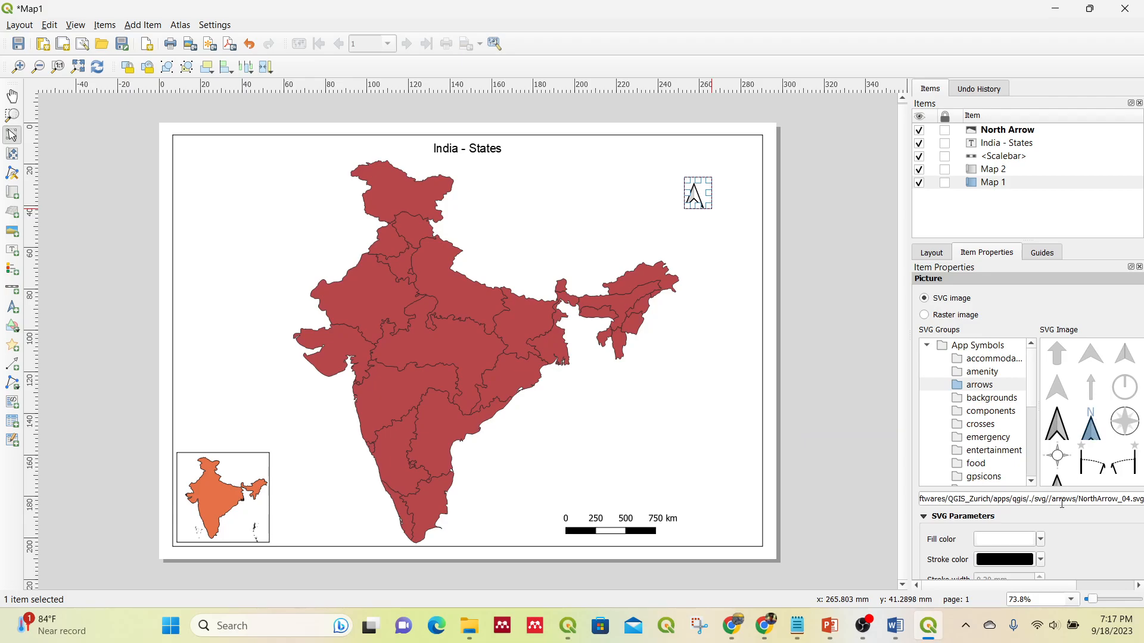
Give the north arrow a black fill and nudge it slightly closer to the frame's upper-right corner
left_click(1018, 543)
left_click_drag(1021, 386, 1000, 343)
left_click(921, 281)
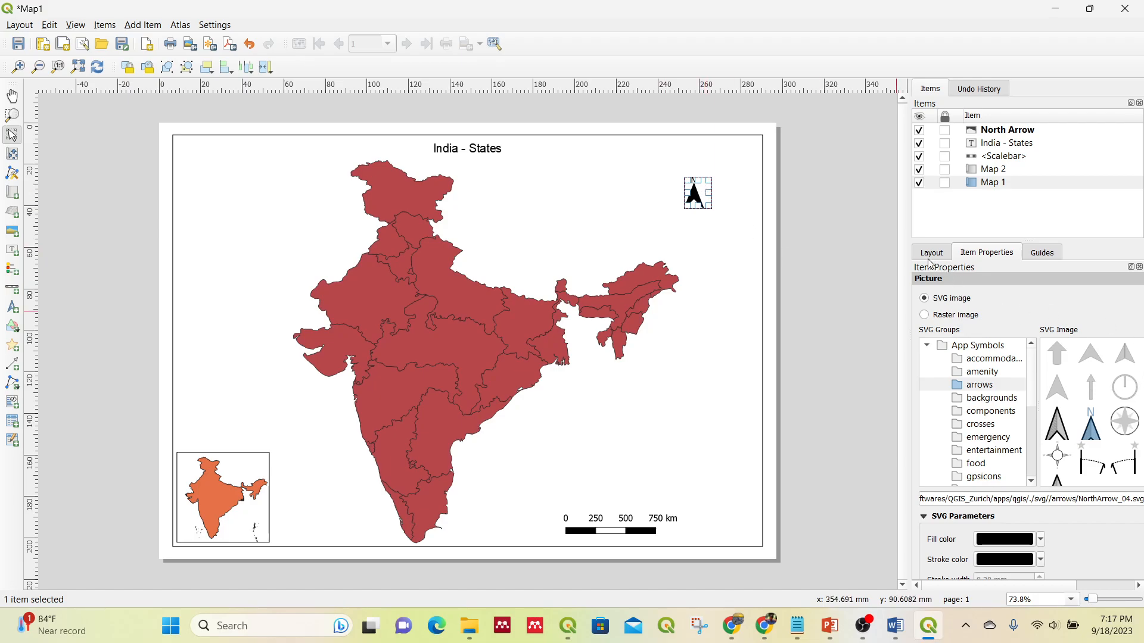
left_click_drag(699, 194, 717, 188)
left_click(817, 244)
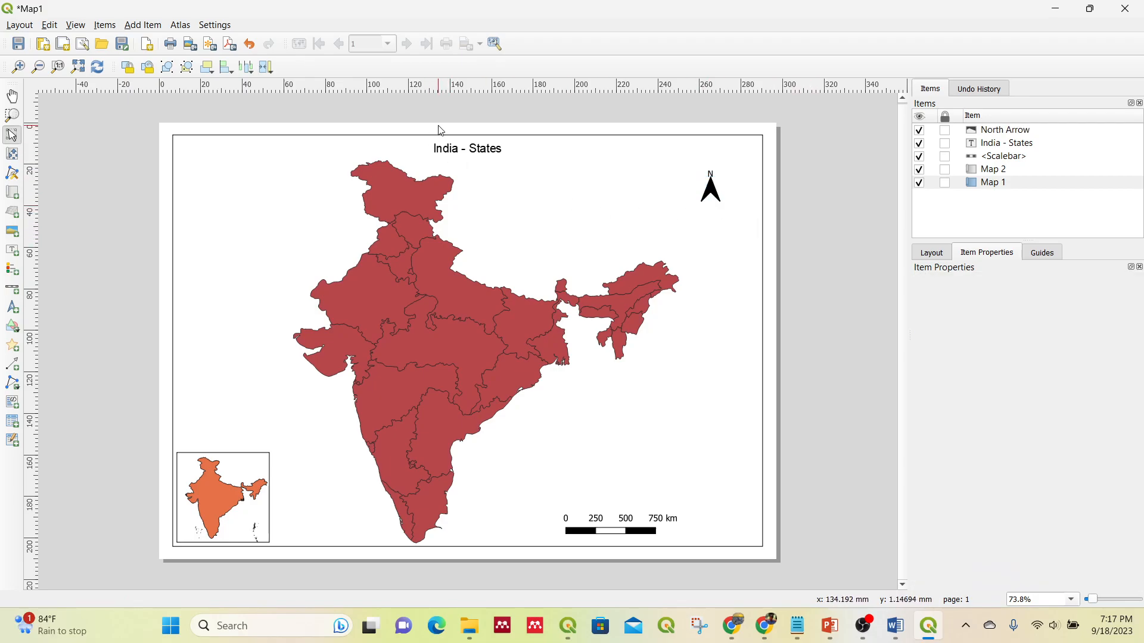
Add a new grid to the main map, Map 1
left_click(320, 197)
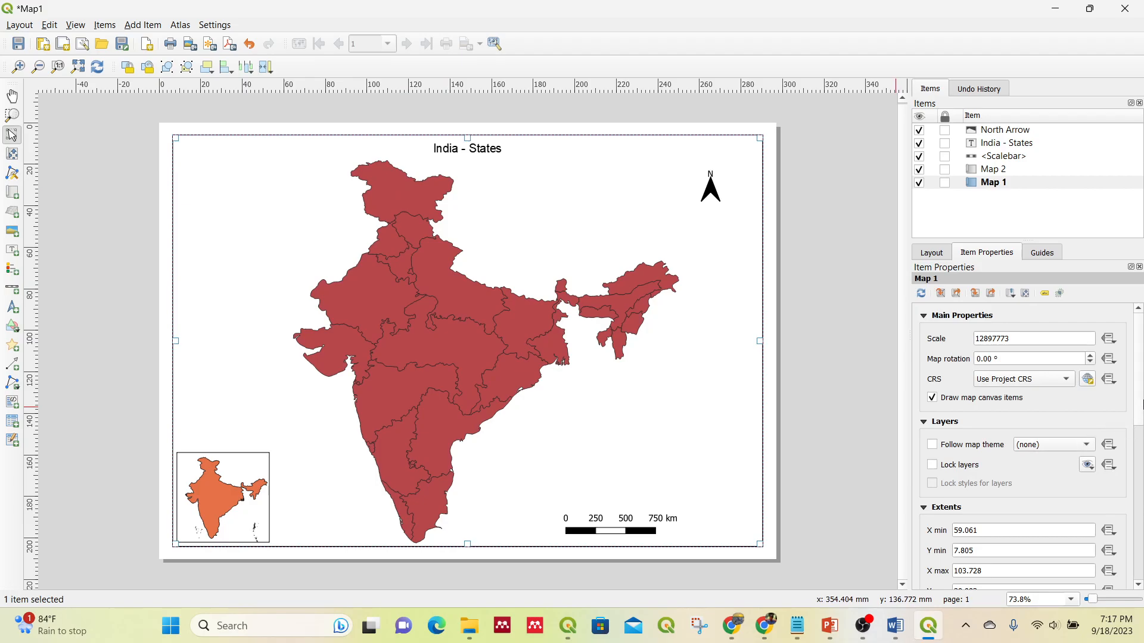
left_click_drag(1138, 395, 1143, 523)
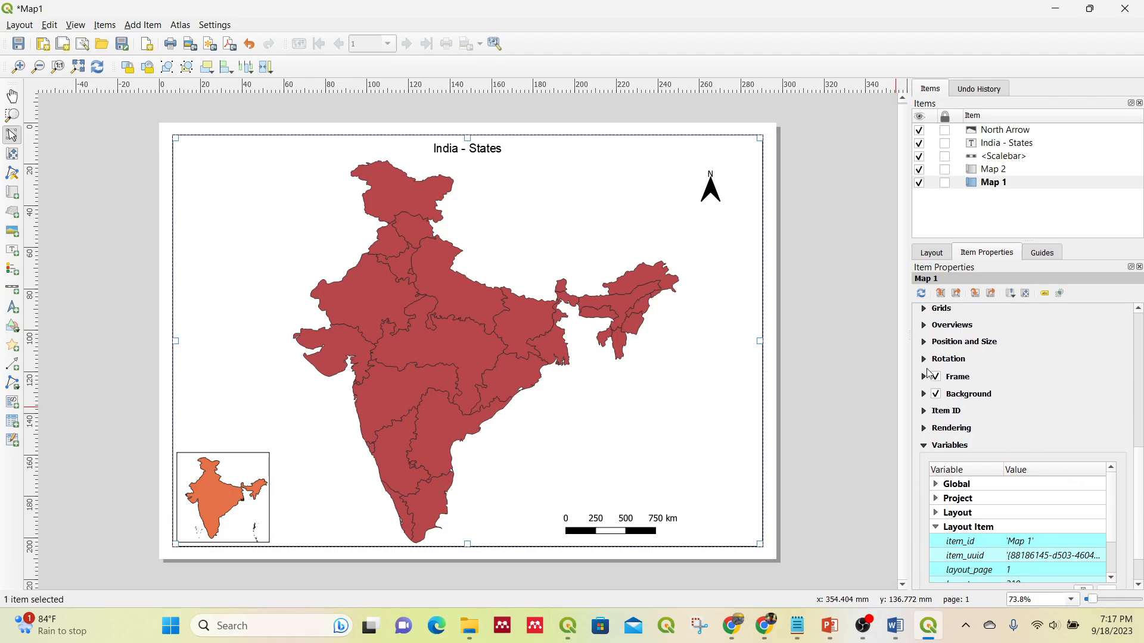
left_click(924, 310)
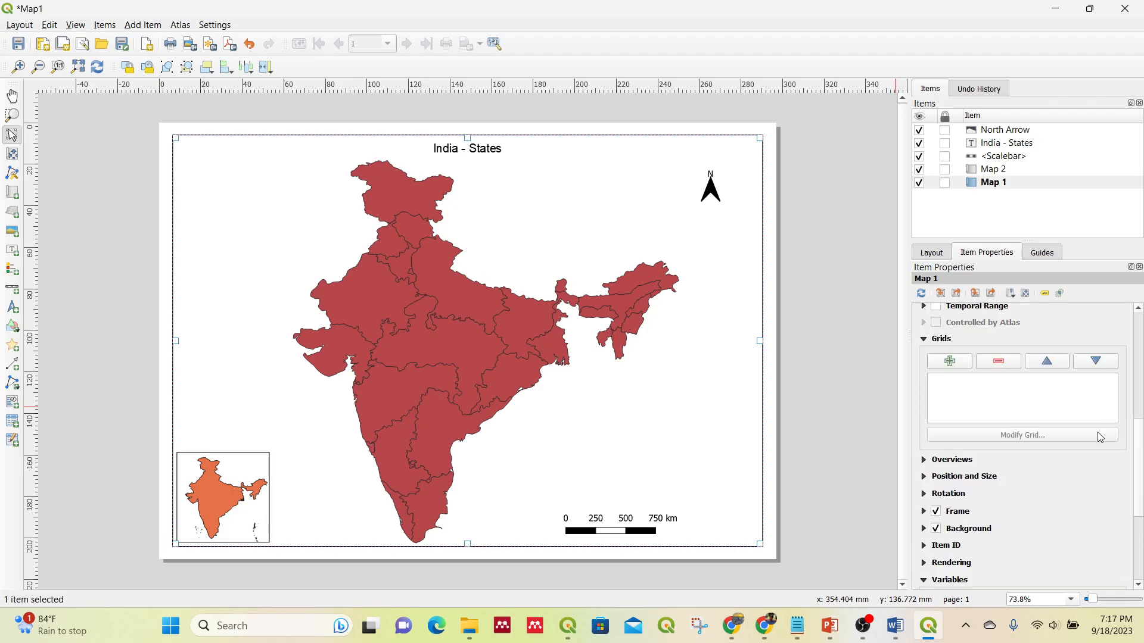
scroll(1141, 440, "up", 3)
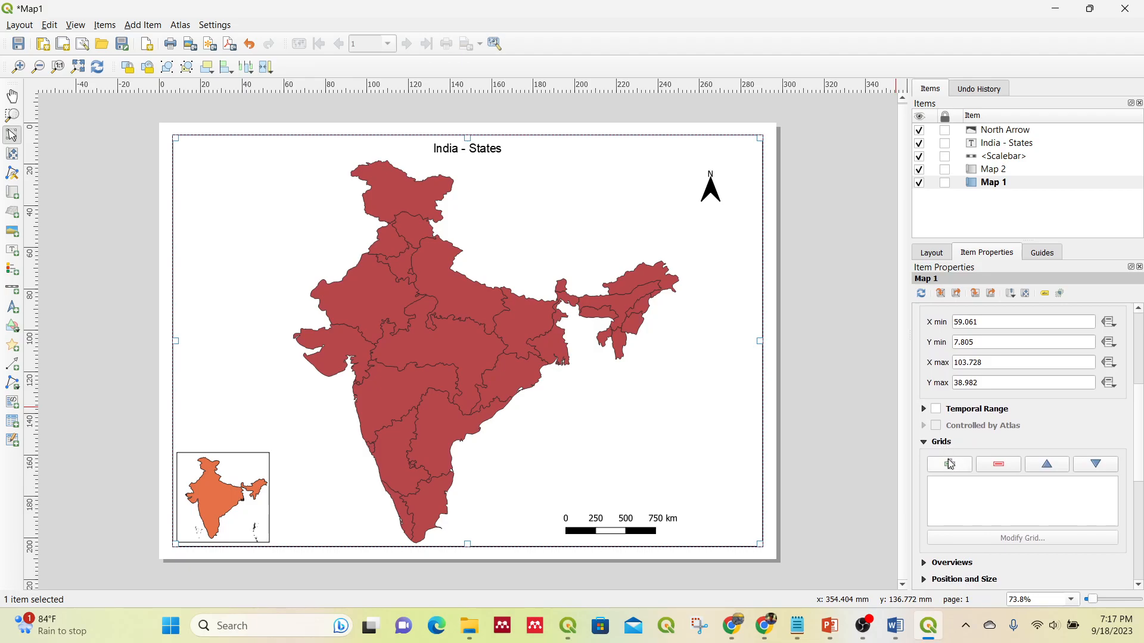
left_click(951, 469)
left_click(951, 483)
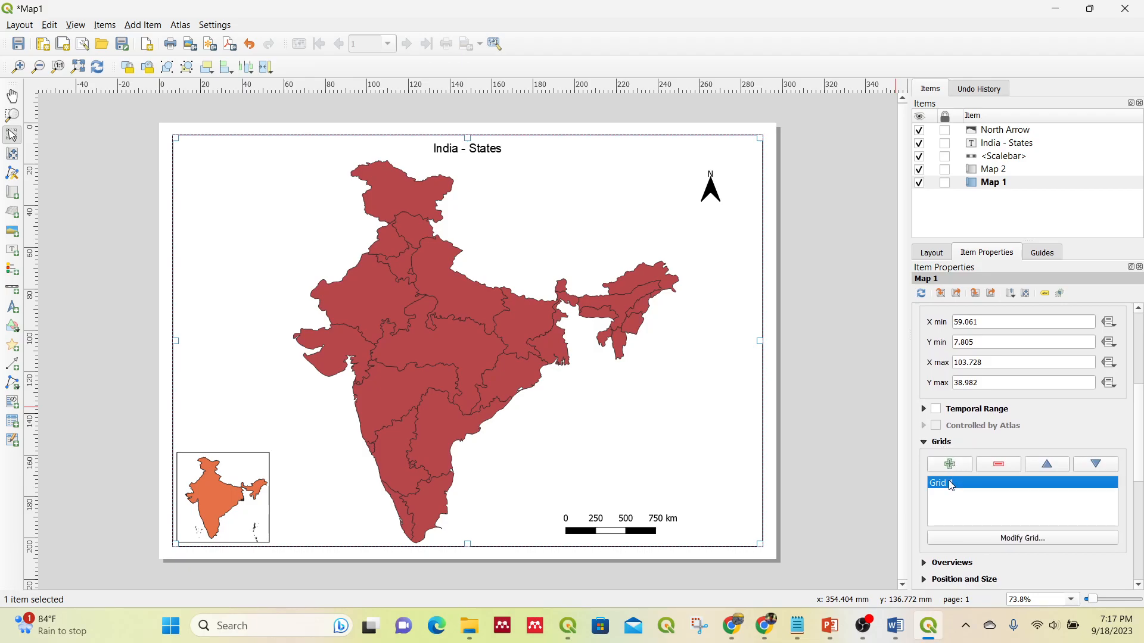
Set the main map grid's X and Y intervals to 10 map units each
left_click(1003, 539)
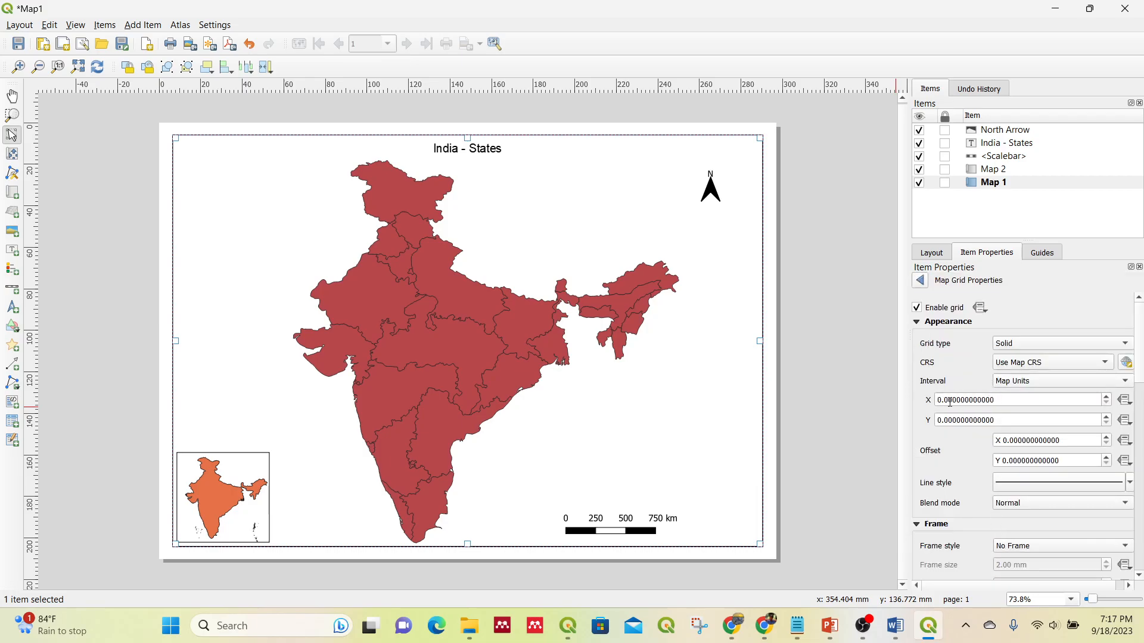
left_click_drag(1006, 399, 937, 403)
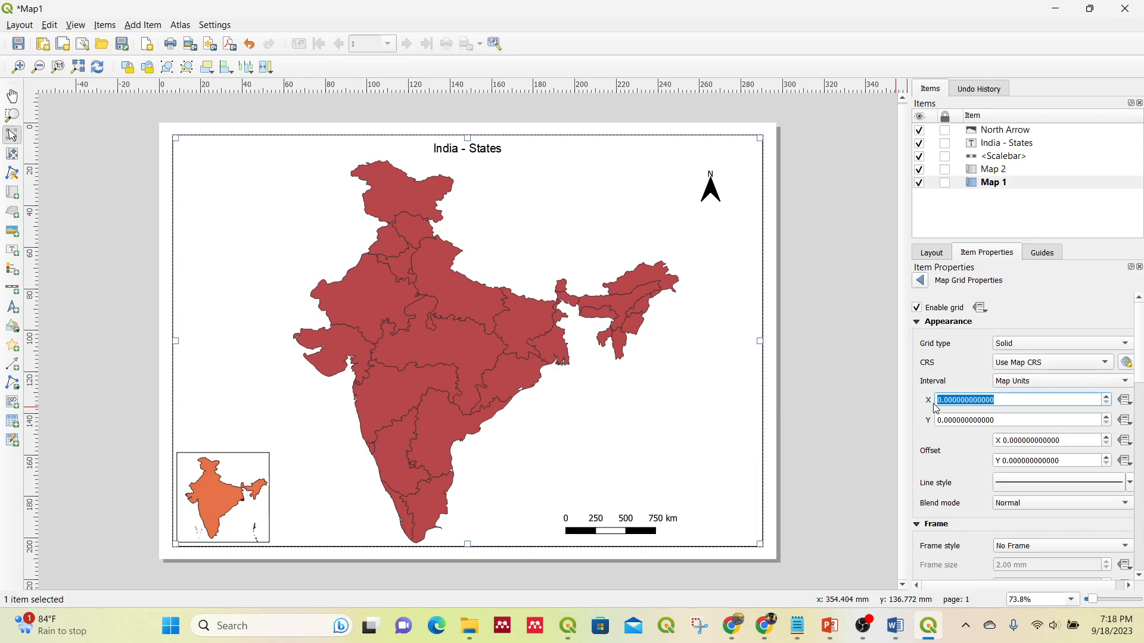
type("10")
left_click(972, 422)
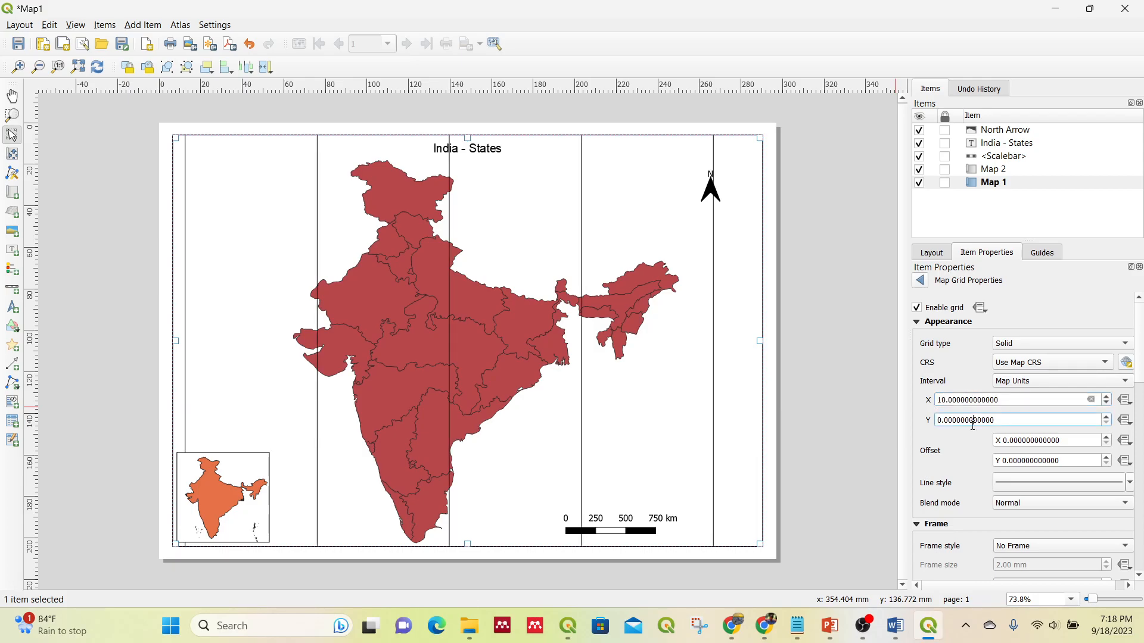
double_click(1015, 422)
type("10")
key("Return")
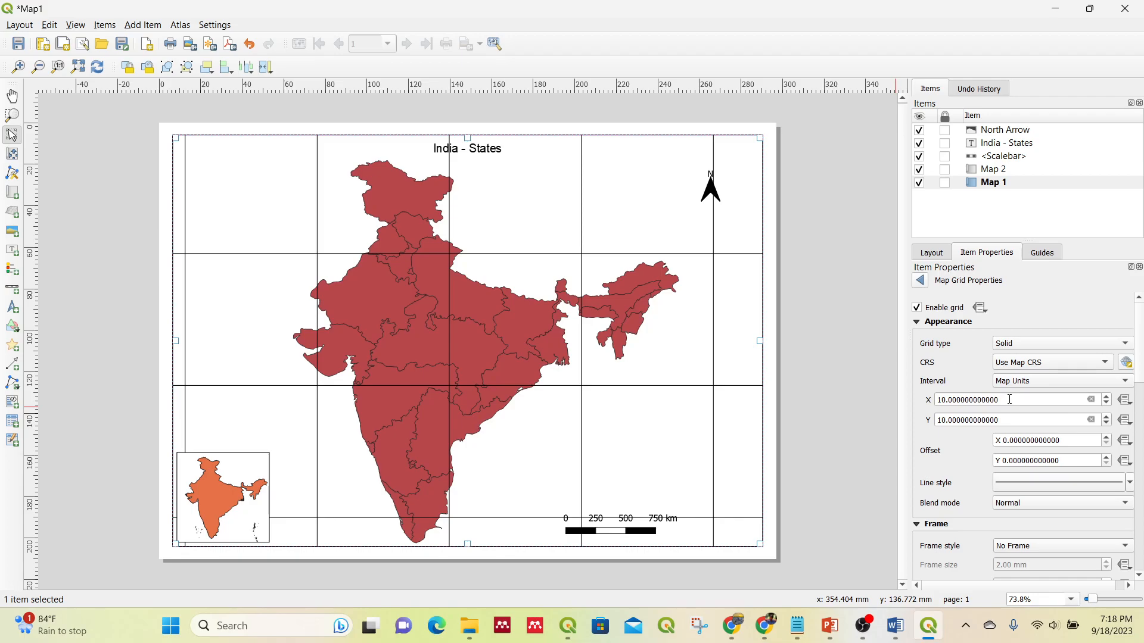
Change the grid's line color to a light gray with 0% saturation and 81% value
left_click(1063, 487)
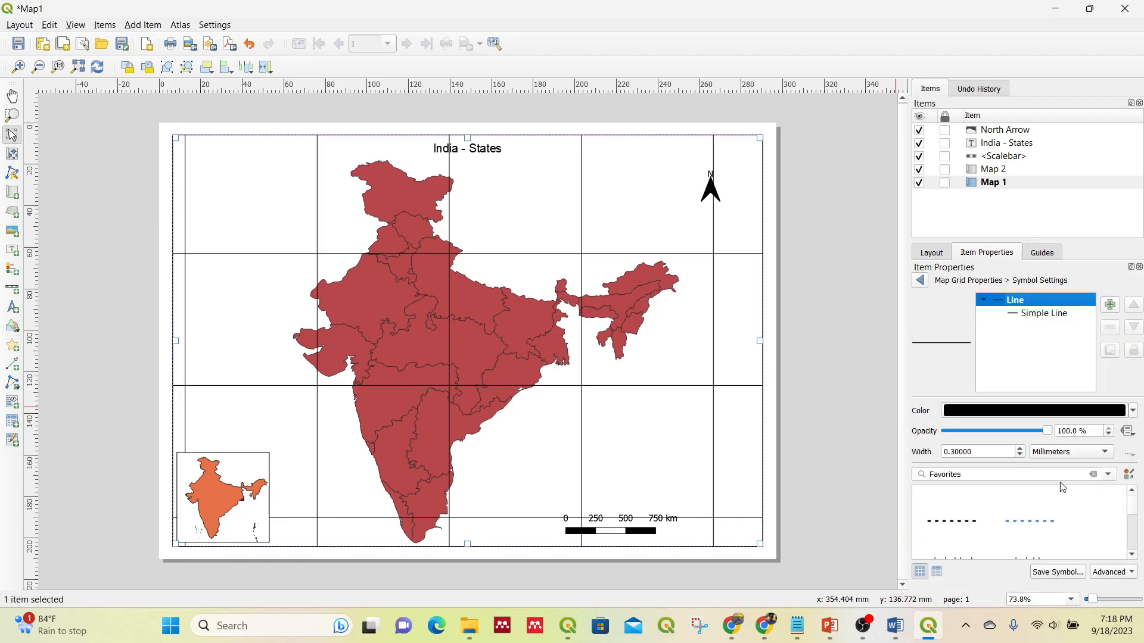
left_click(995, 412)
mouse_move(999, 401)
left_mouse_down()
mouse_move(981, 456)
mouse_move(971, 438)
left_mouse_up()
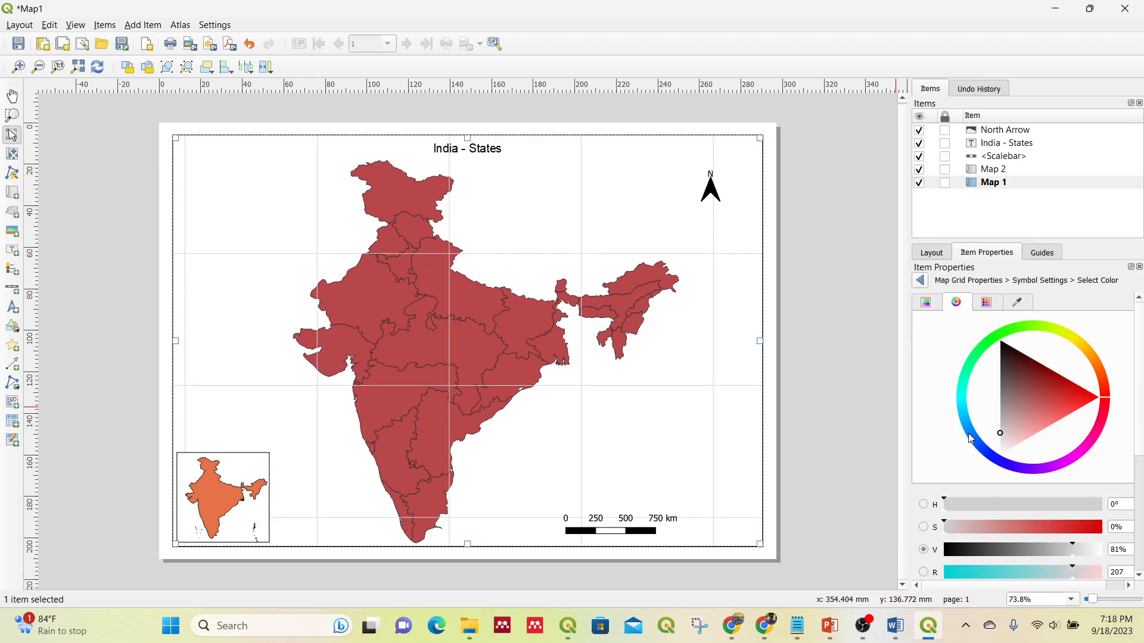
left_click(920, 281)
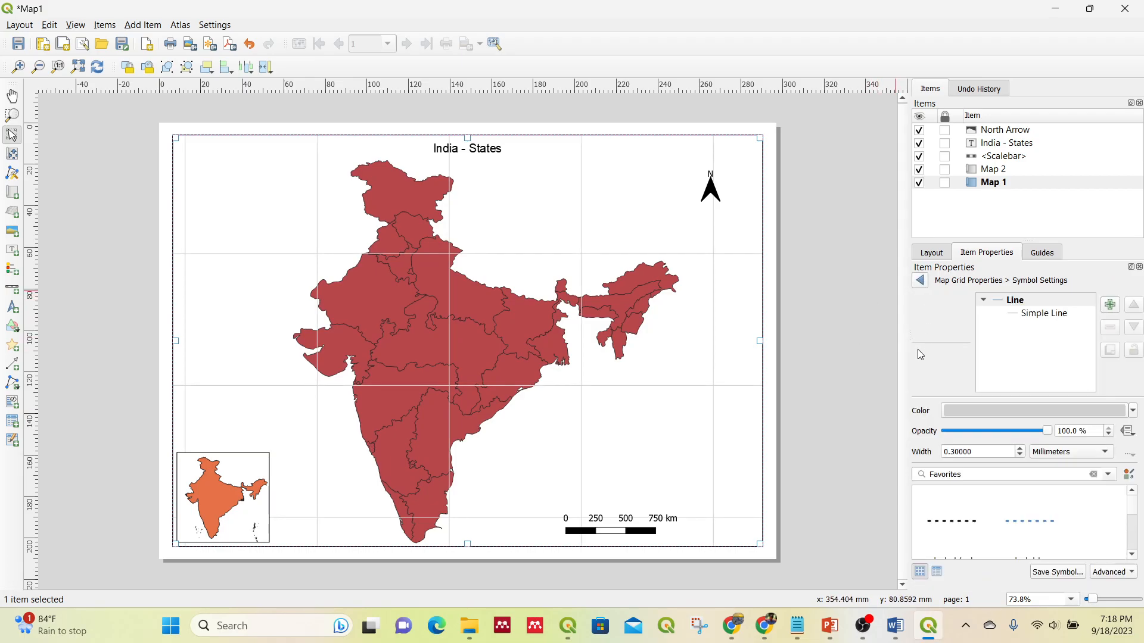
left_click(921, 282)
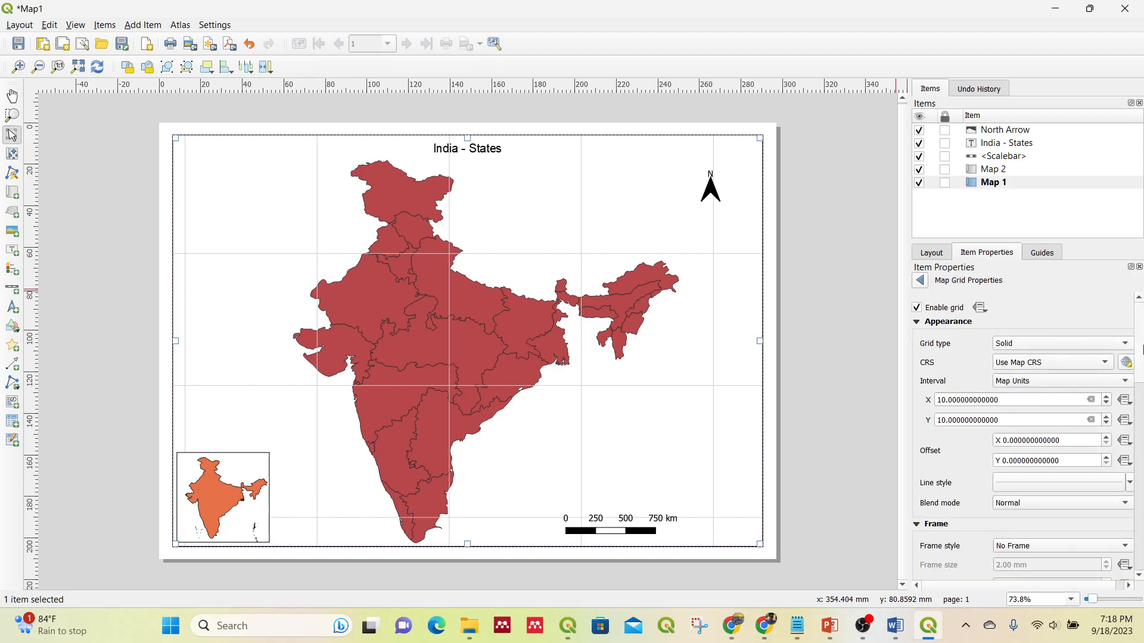
Enable coordinate drawing for the main map's grid and set its format to Degree, Minute with Suffix
left_click_drag(1140, 349, 1142, 397)
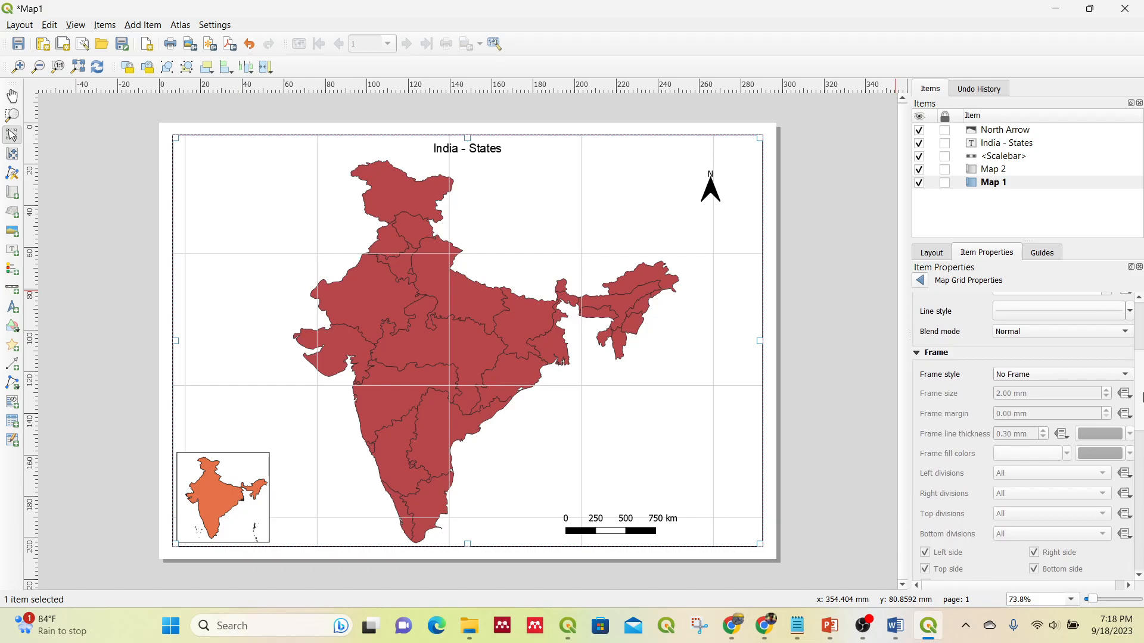
left_click_drag(1142, 398, 1143, 339)
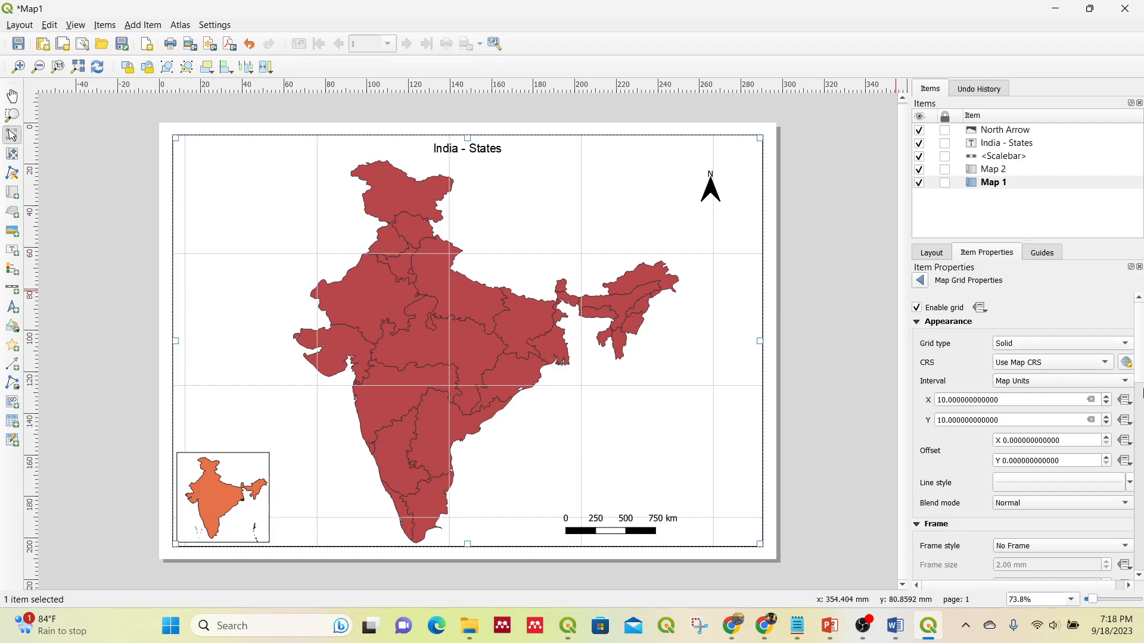
mouse_move(1142, 373)
left_mouse_down()
mouse_move(1142, 388)
mouse_move(1141, 356)
mouse_move(1141, 453)
left_mouse_up()
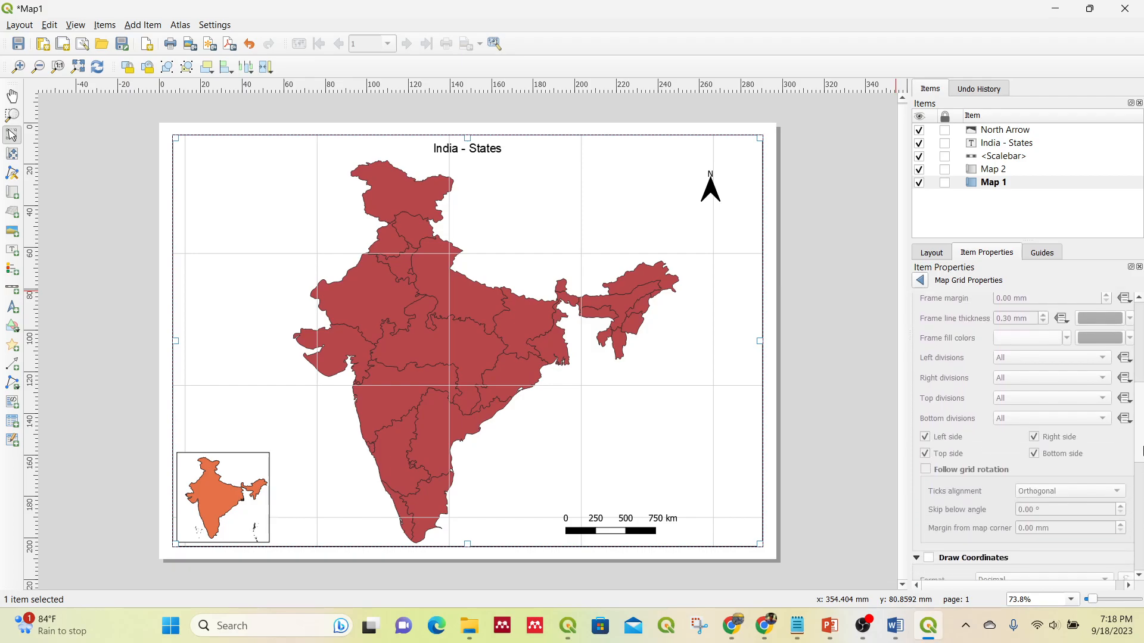
scroll(952, 411, "down", 5)
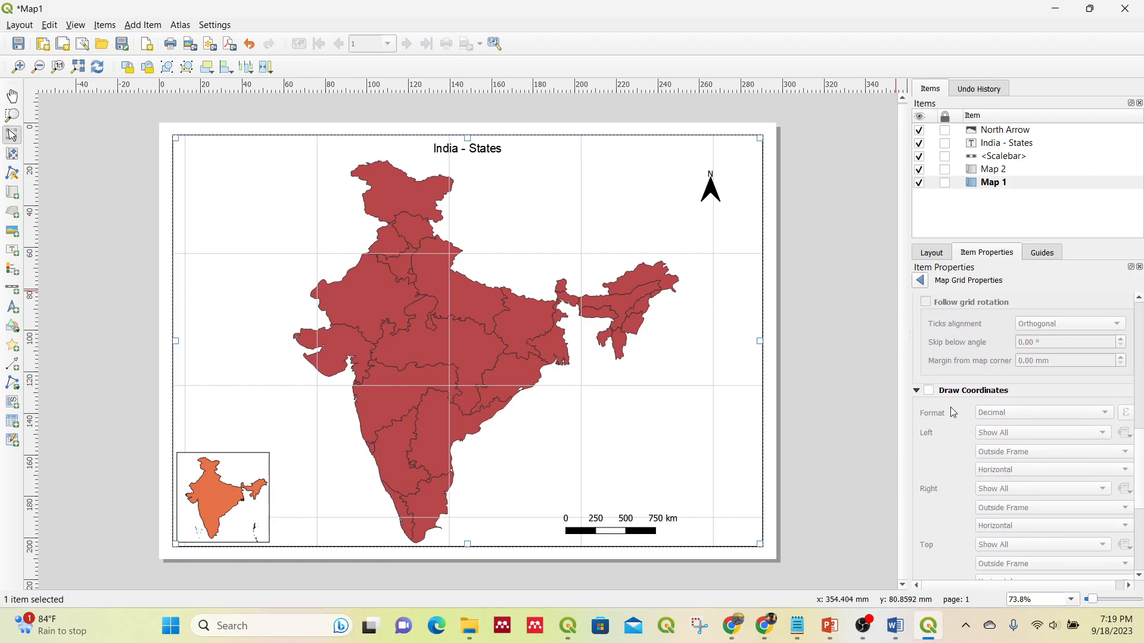
left_click(928, 392)
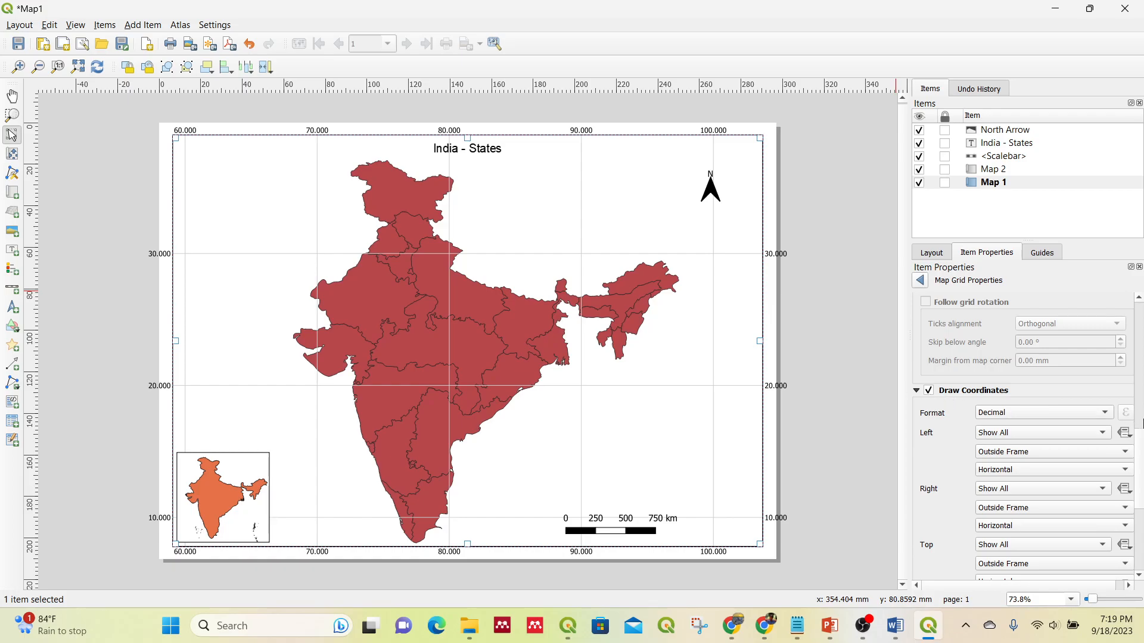
left_click_drag(1140, 478, 1141, 500)
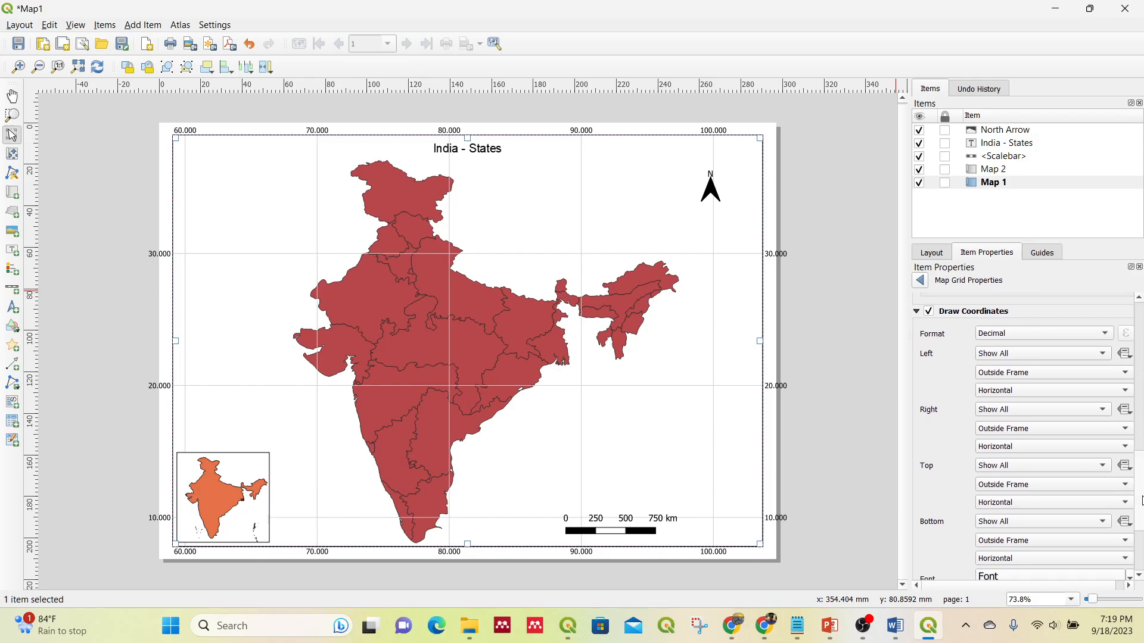
left_click(1030, 339)
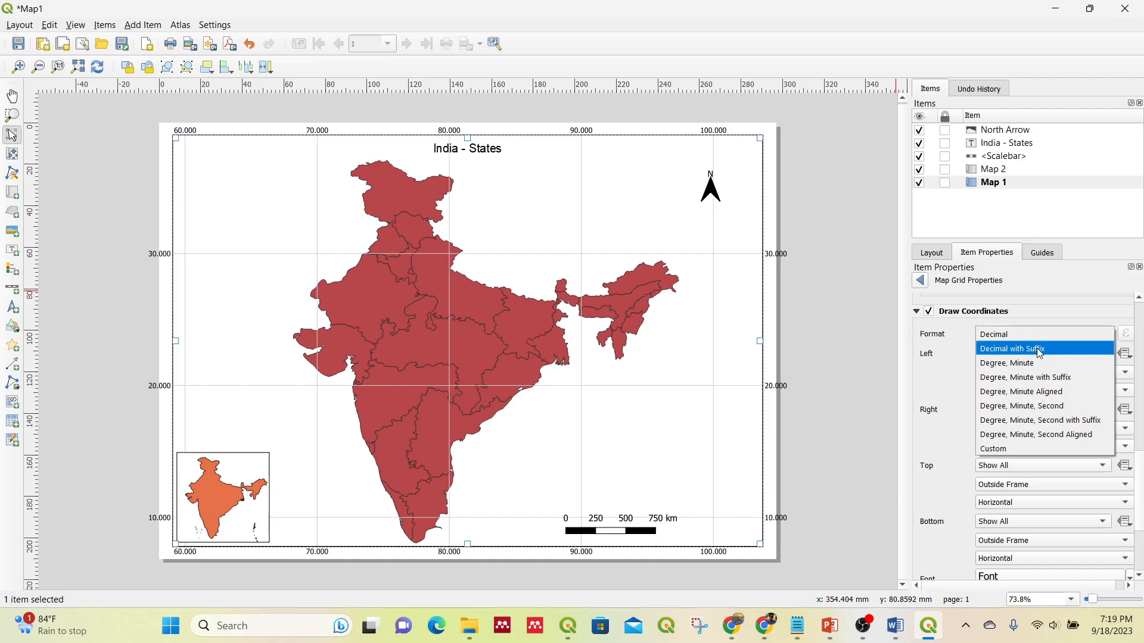
left_click(1043, 379)
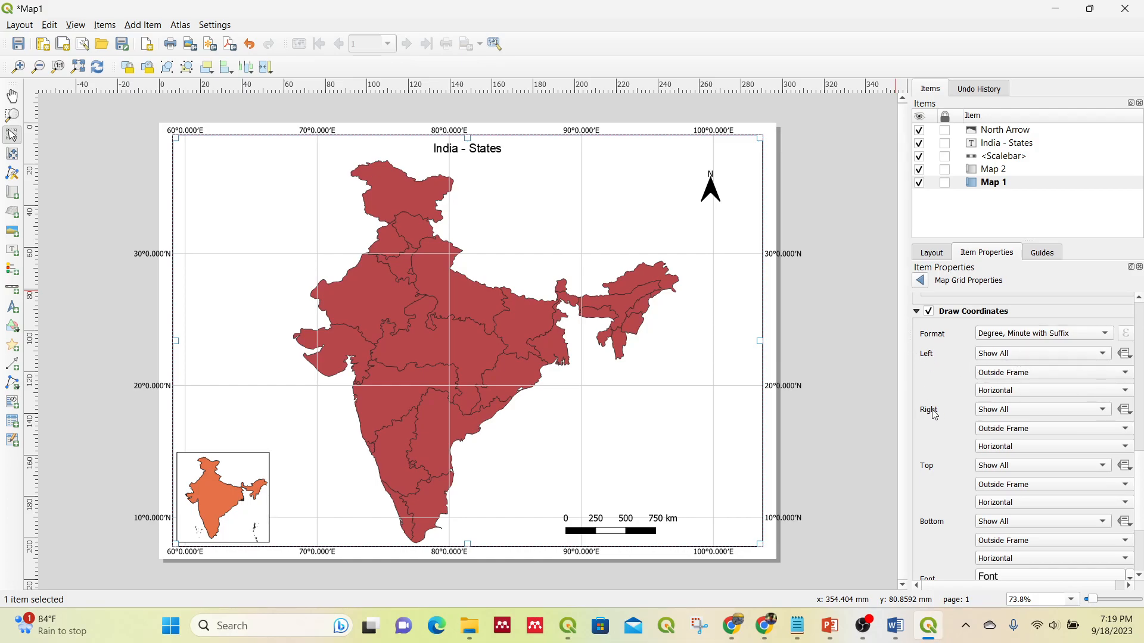
Orient the grid's left coordinates as Vertical Ascending and the right coordinates as Vertical Descending
left_click(1019, 395)
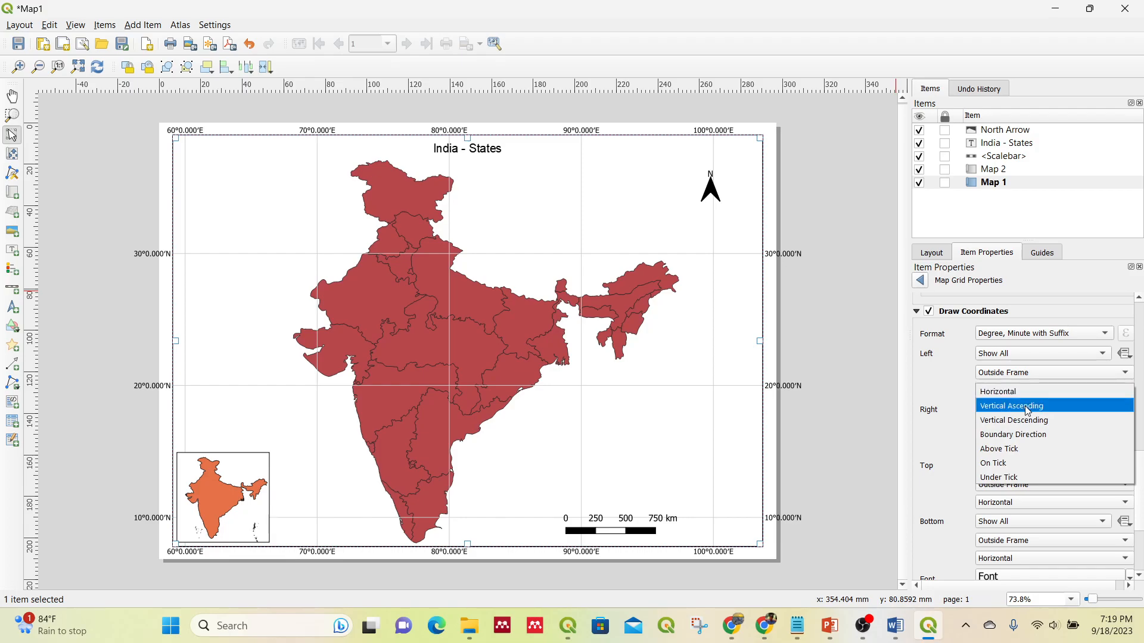
left_click(1027, 411)
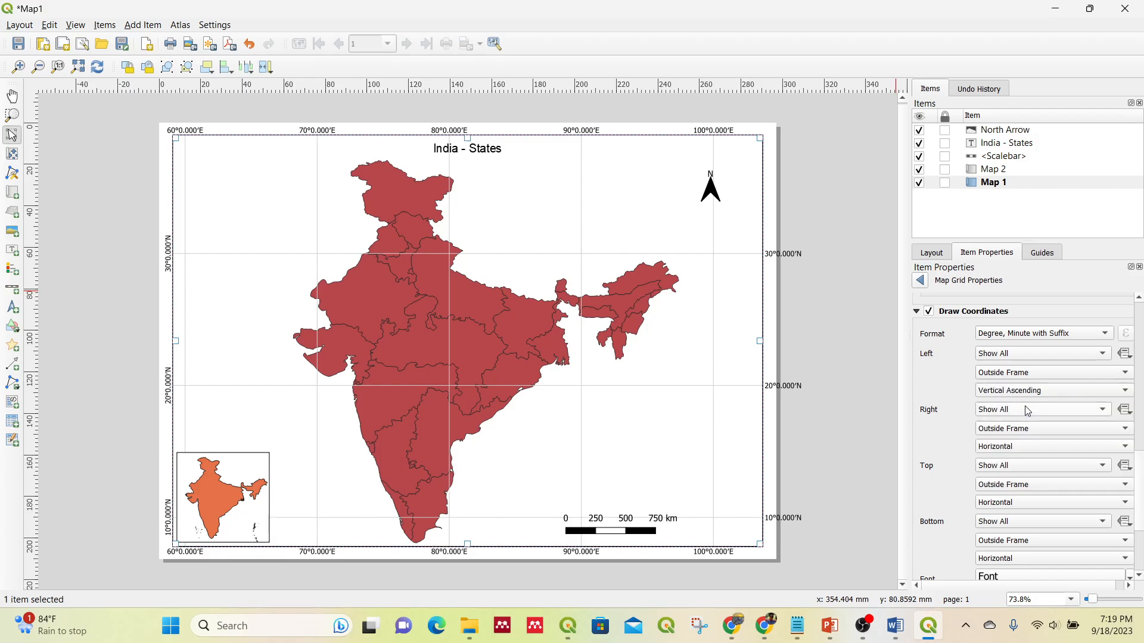
left_click(1022, 448)
left_click(1026, 476)
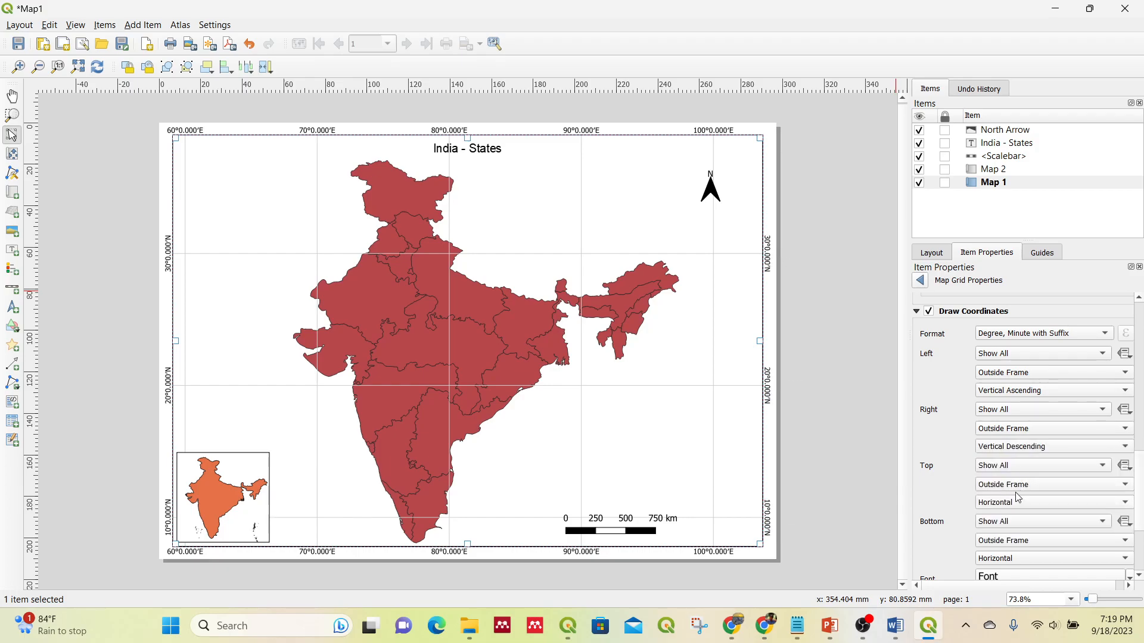
Change the font of the main map's grid coordinate annotations to Arial
scroll(1141, 494, "down", 4)
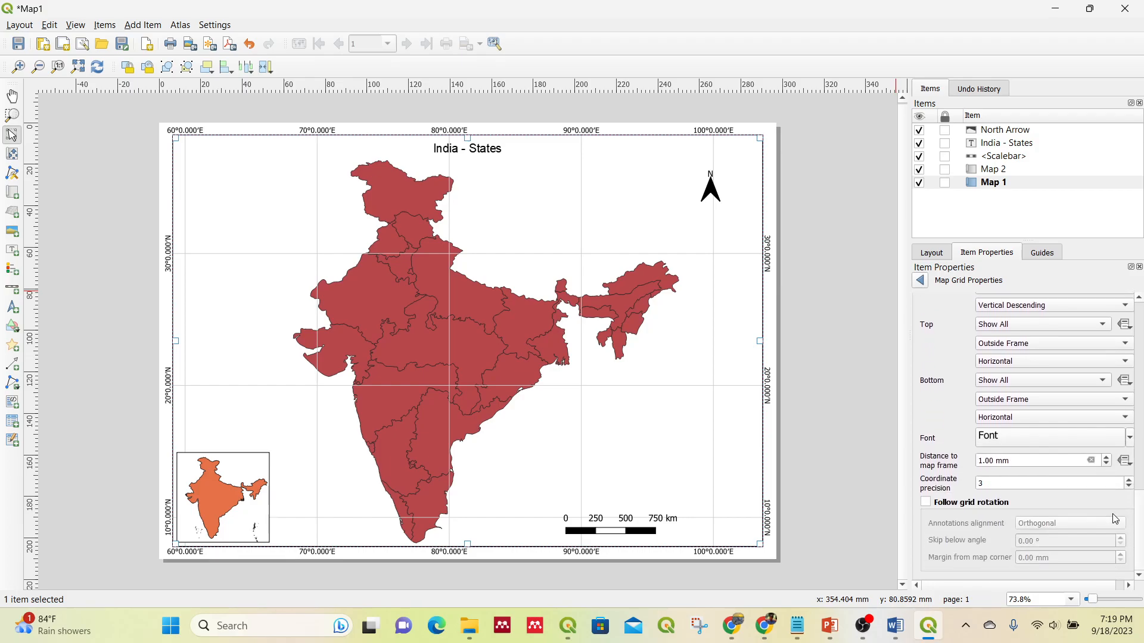
left_click(1014, 439)
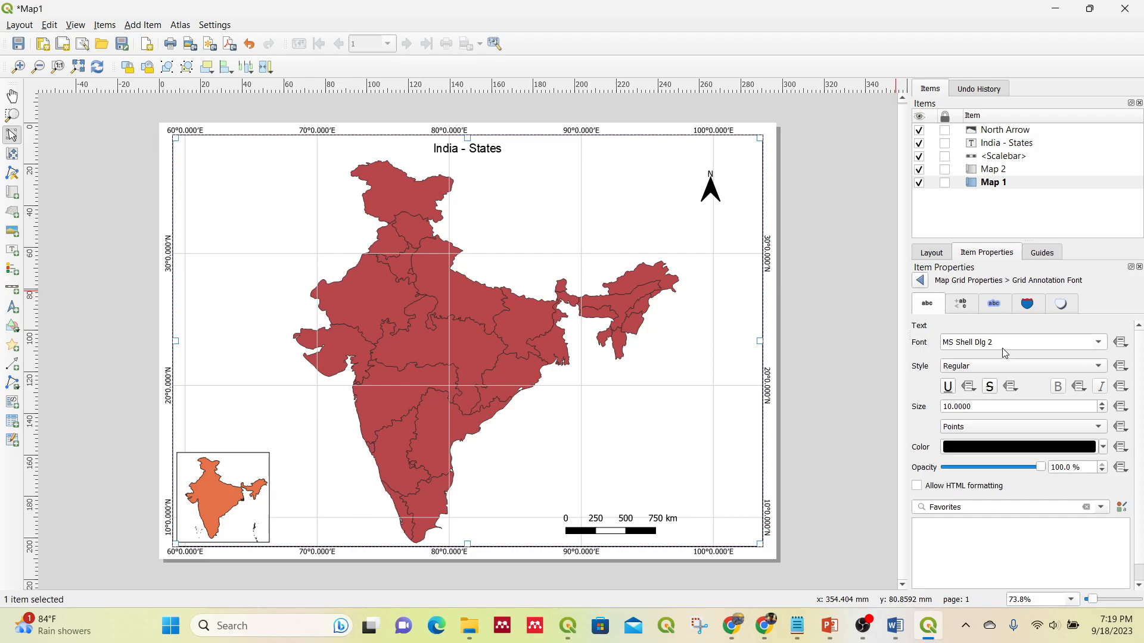
triple_click(1008, 340)
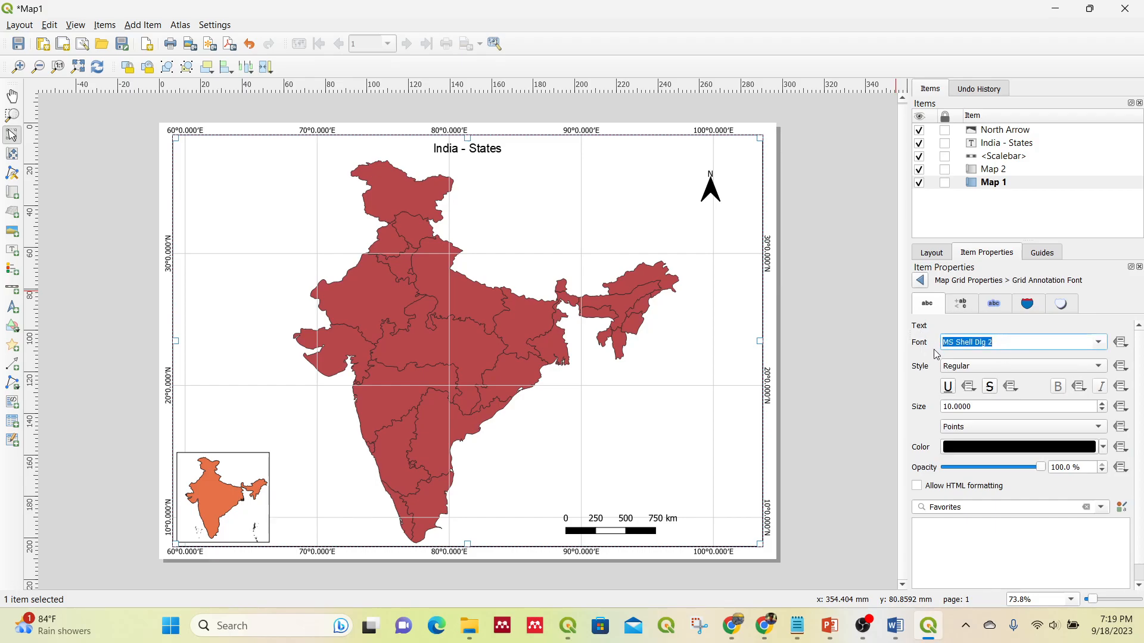
type("arial")
left_click(990, 409)
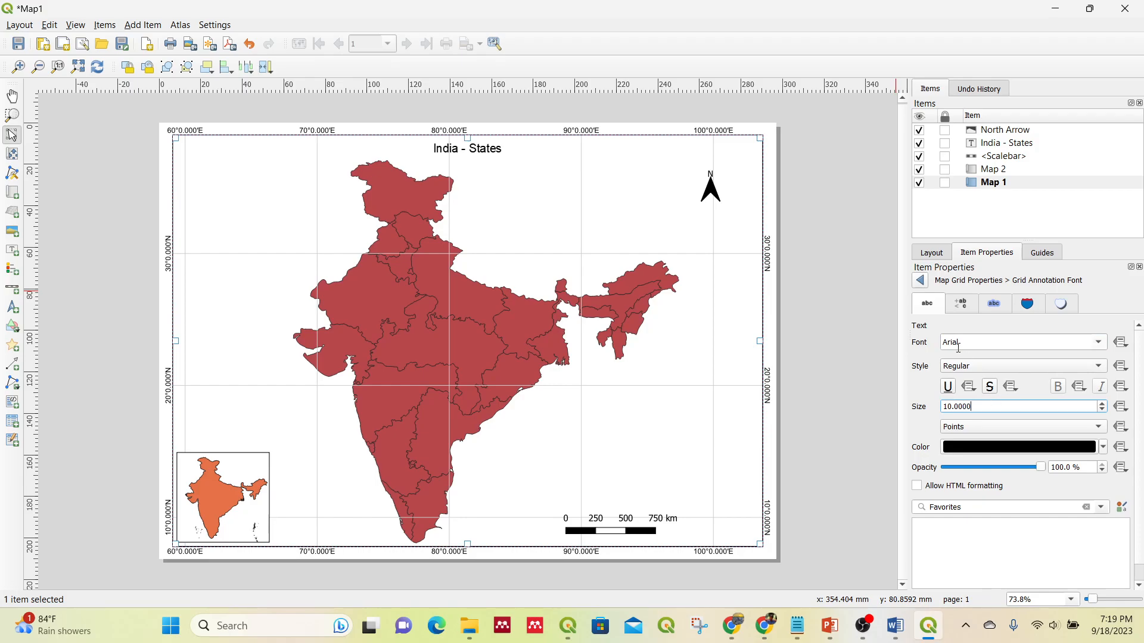
left_click(920, 281)
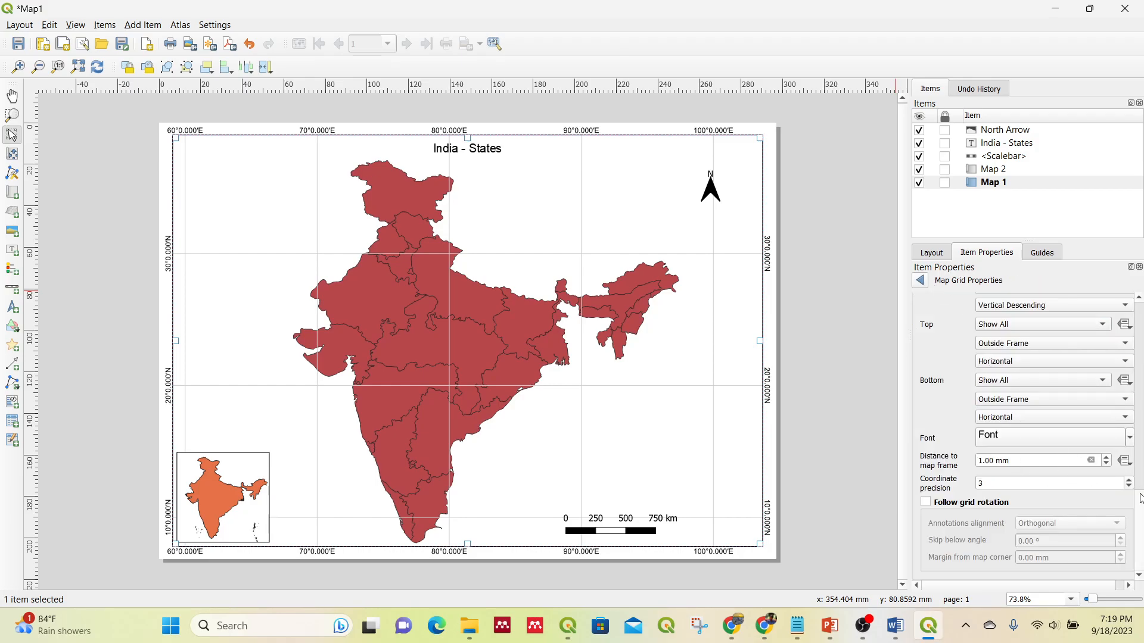
Set the grid coordinates' distance to the map frame to 2.00 mm
left_click(1106, 458)
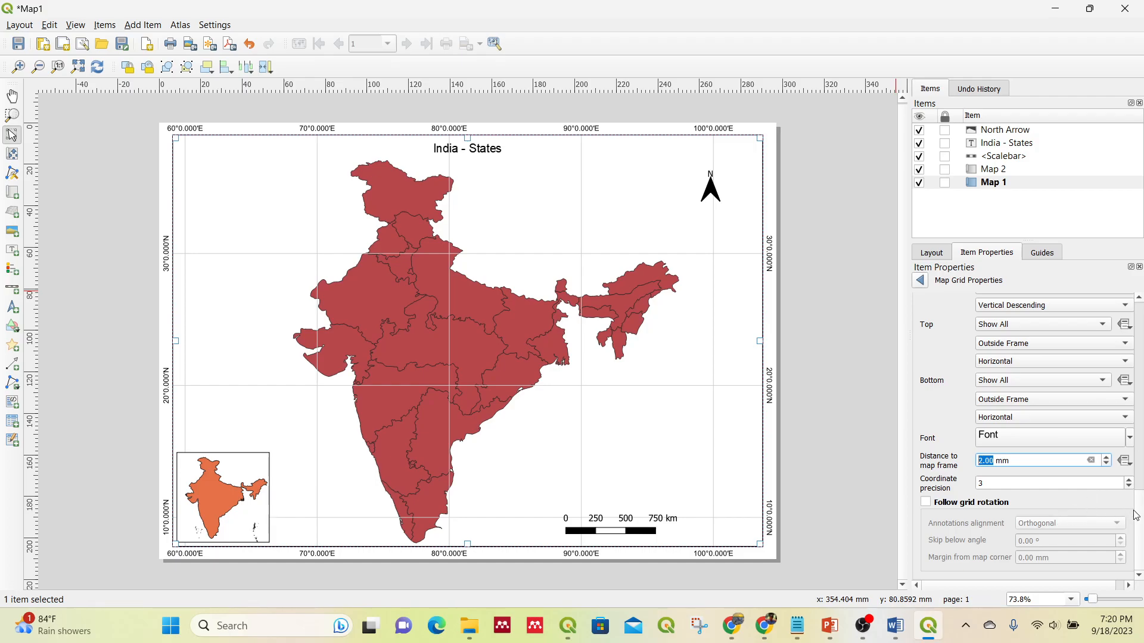
left_click(1141, 528)
mouse_move(1141, 532)
left_mouse_down()
mouse_move(1142, 453)
mouse_move(1142, 532)
left_mouse_up()
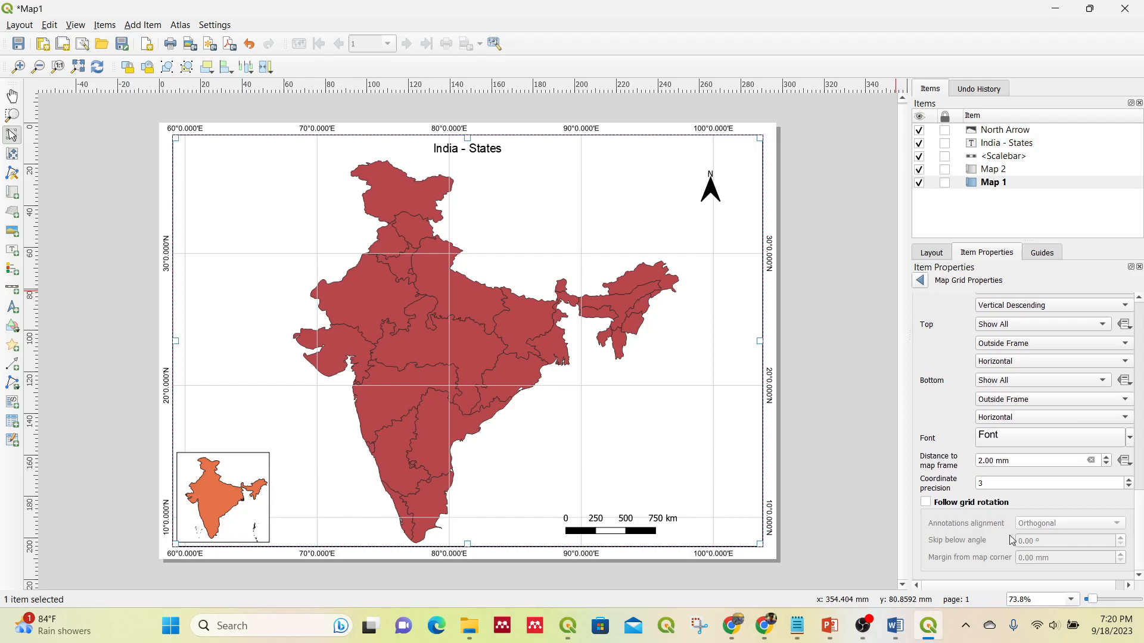
Try making the grid annotations follow the grid rotation, with Orthogonal alignment and a skip-below angle of 25°
left_click(968, 508)
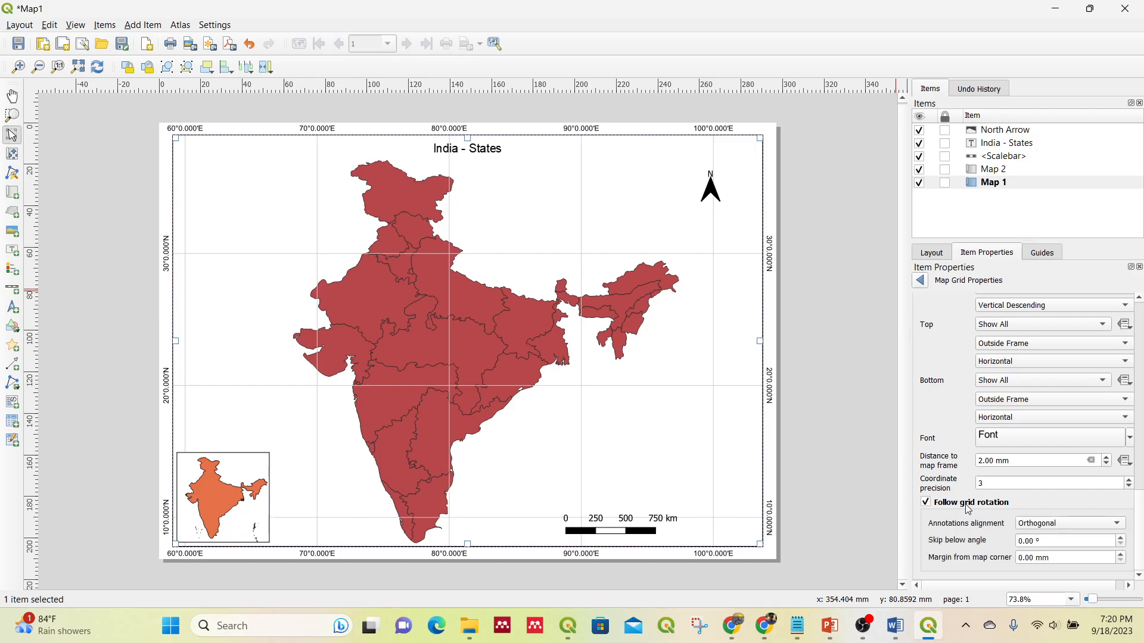
left_click(1120, 526)
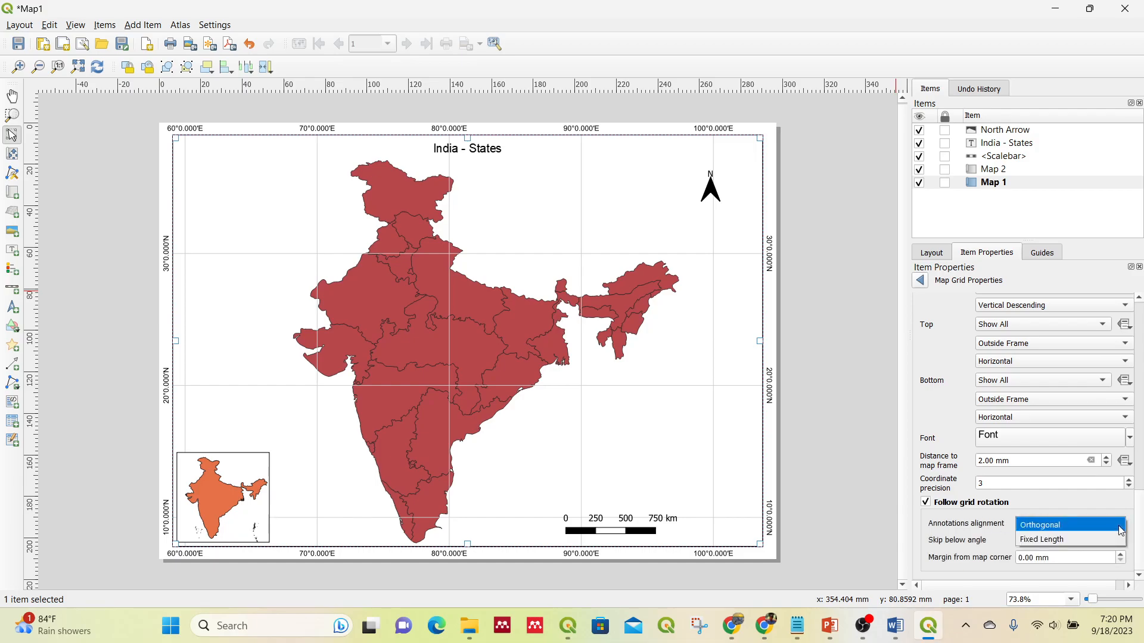
left_click(1122, 526)
left_click(1122, 539)
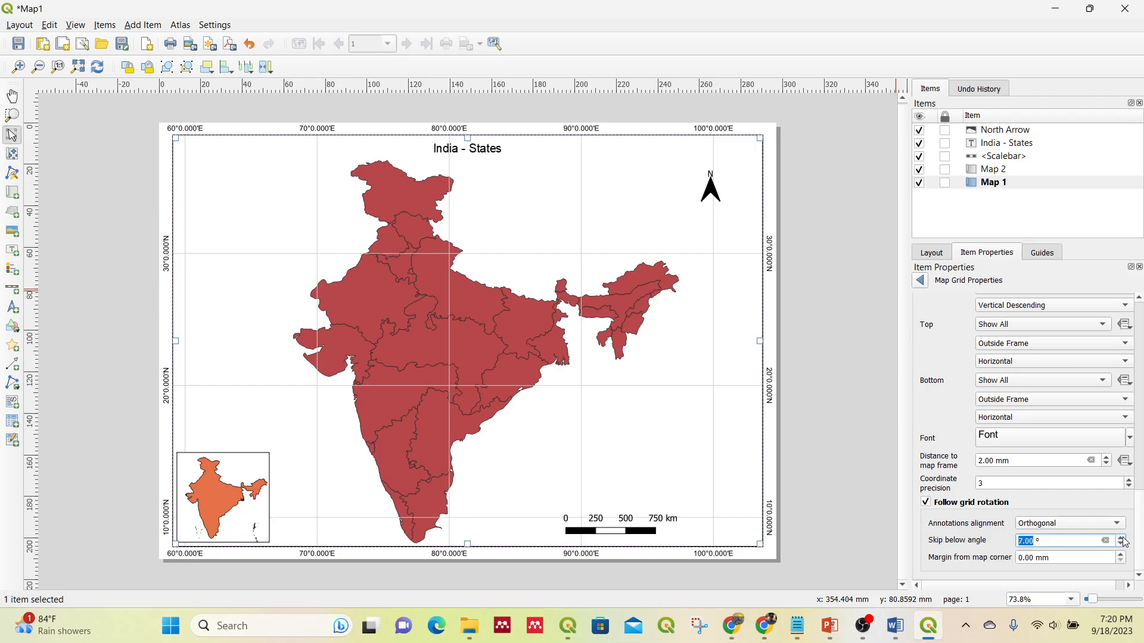
left_click(1122, 538)
type("25")
key("Return")
Reset the annotations' skip-below angle to 0° and disable Follow grid rotation
left_click(1066, 525)
left_click(1059, 539)
left_click(1037, 524)
left_click(1039, 511)
left_click_drag(1022, 550, 1014, 544)
type("0")
key("Return")
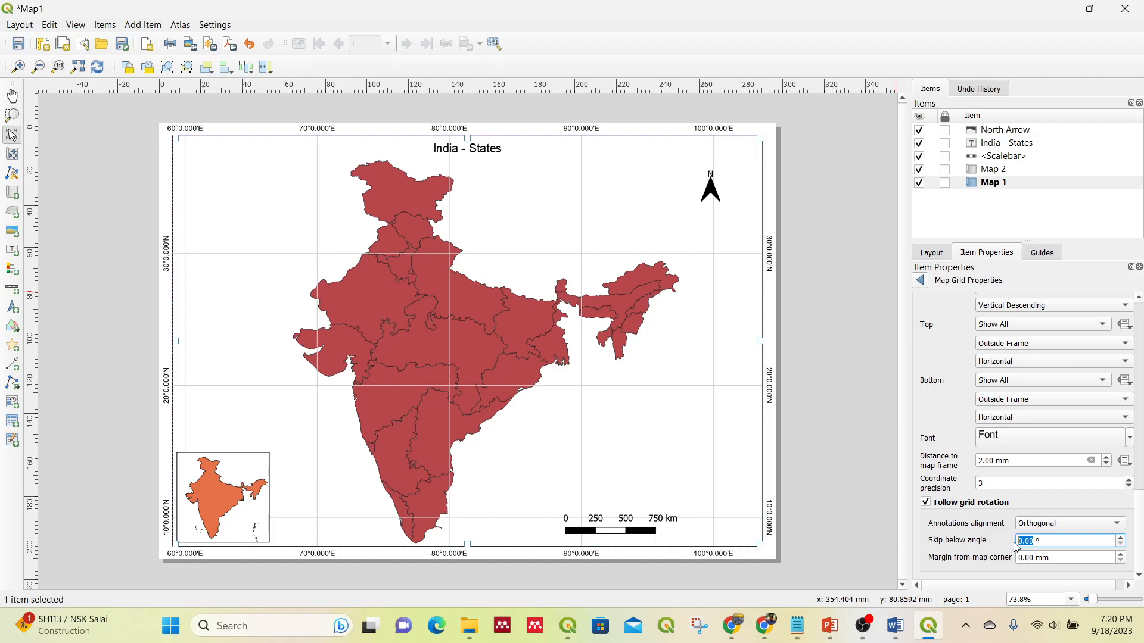
mouse_move(1142, 554)
left_mouse_down()
mouse_move(1141, 543)
mouse_move(1143, 555)
left_mouse_up()
left_click(926, 503)
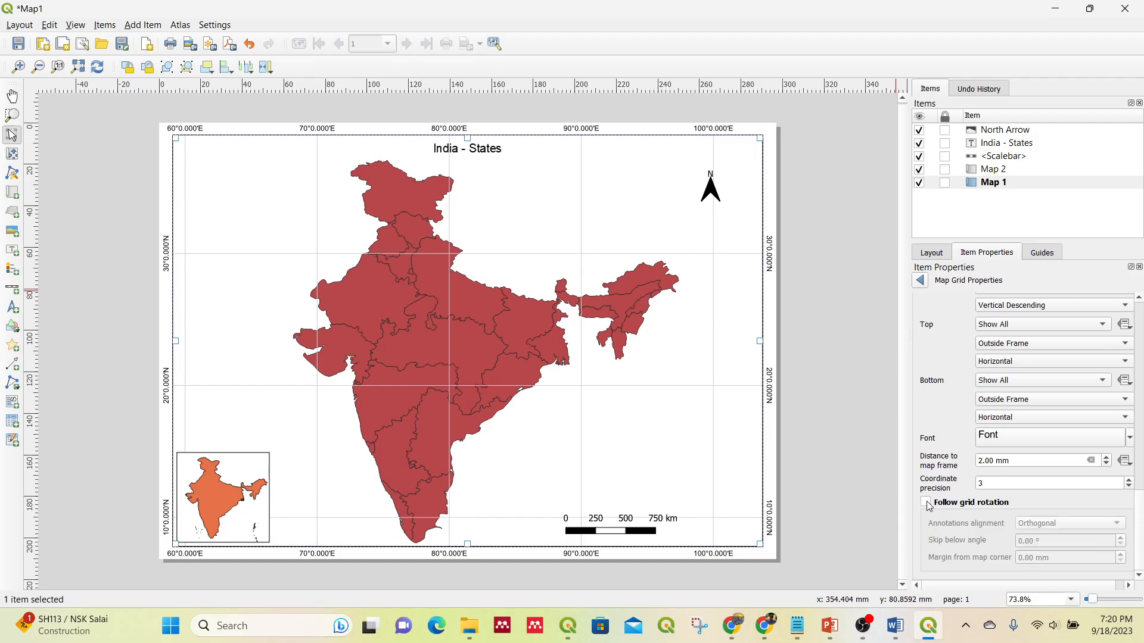
left_click(926, 503)
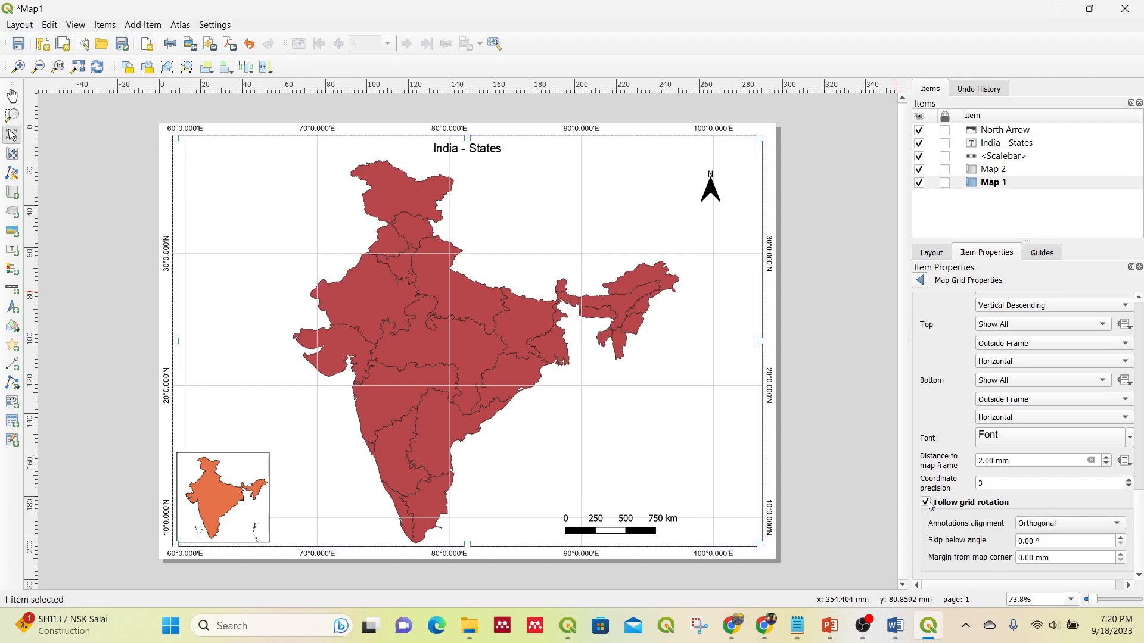
left_click(939, 506)
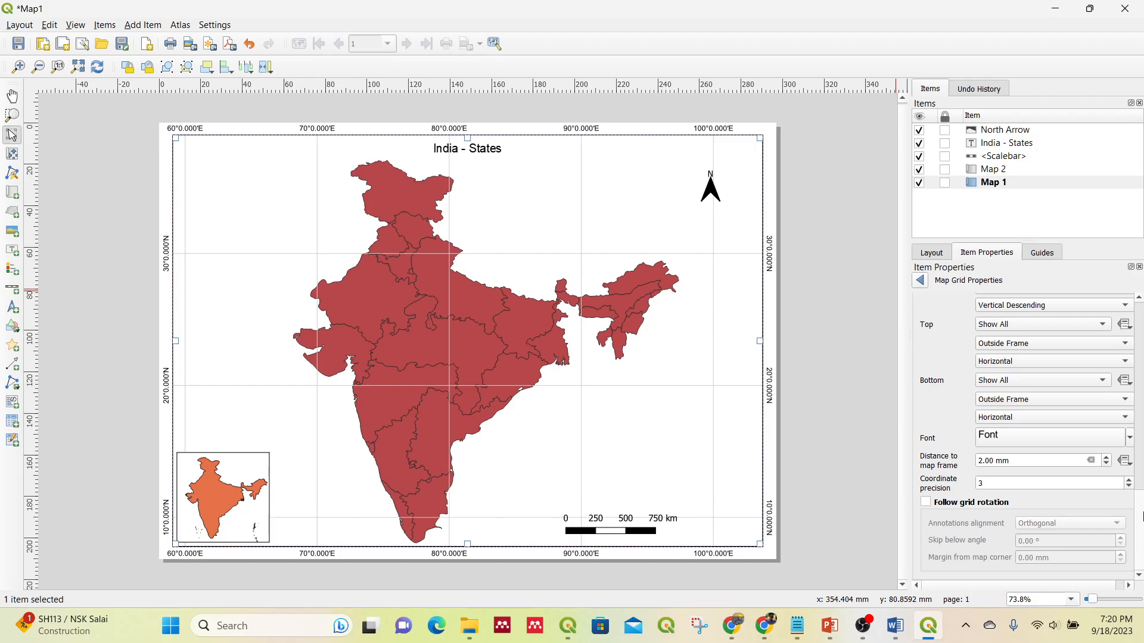
Set the main map grid's frame style to Interior Ticks and inspect the ticks at the 90° E line
left_click_drag(1141, 510, 1142, 408)
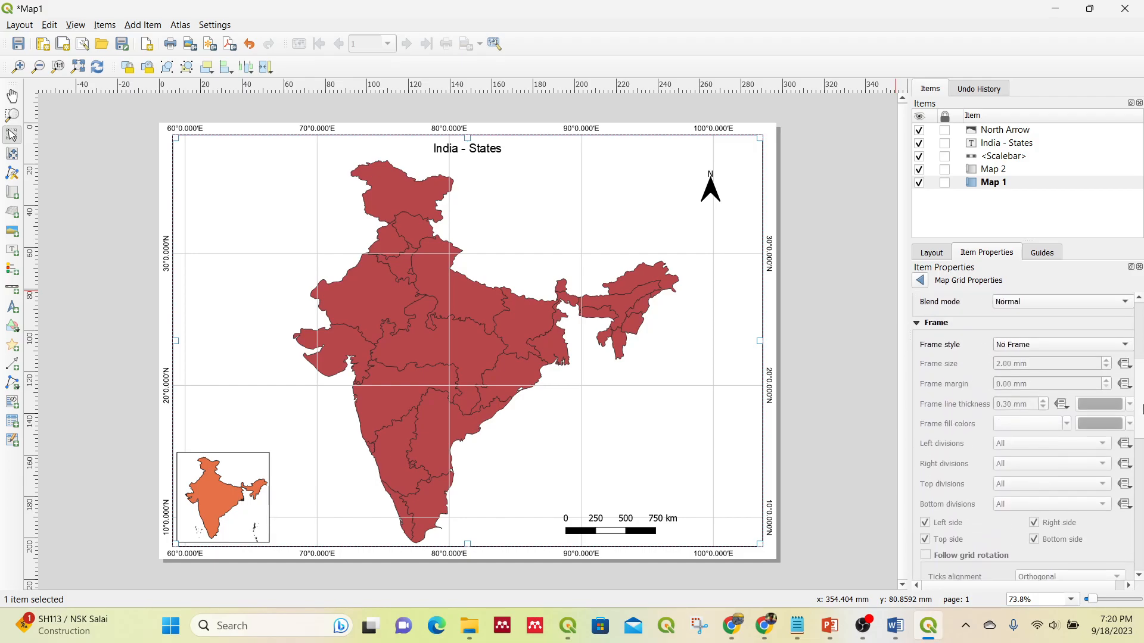
left_click(1067, 343)
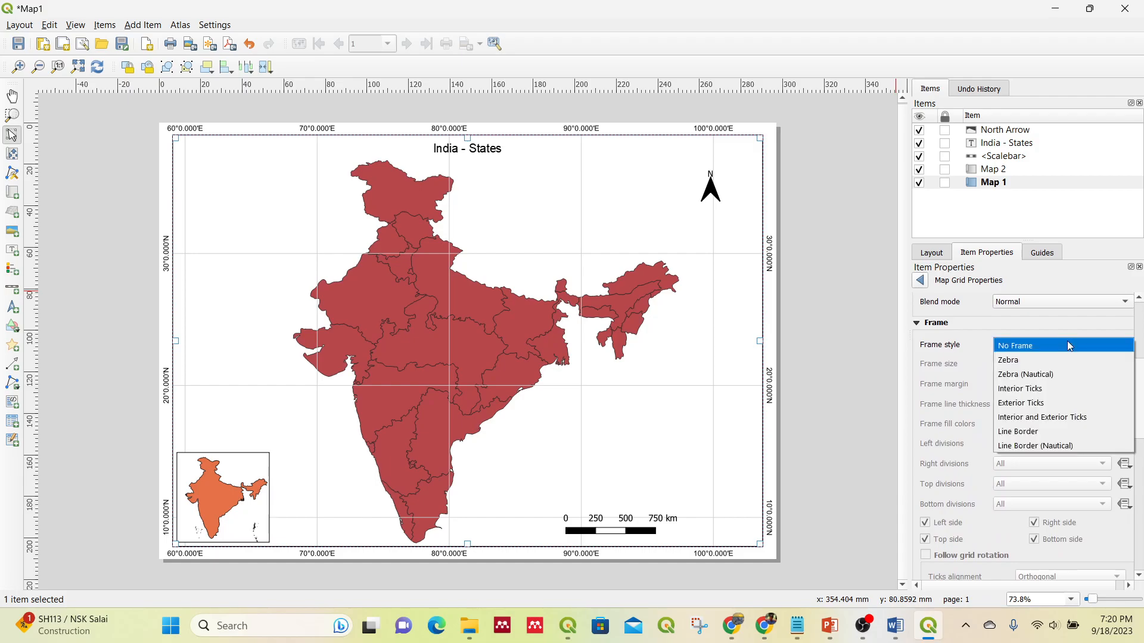
left_click(1060, 389)
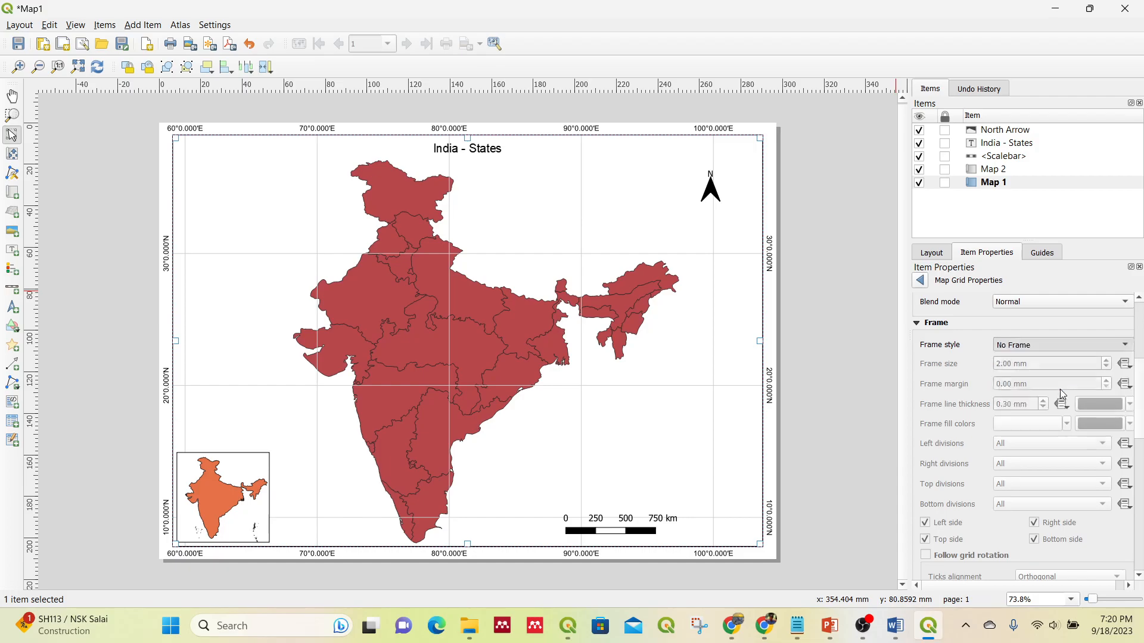
scroll(581, 134, "up", 1)
scroll(581, 134, "up", 2)
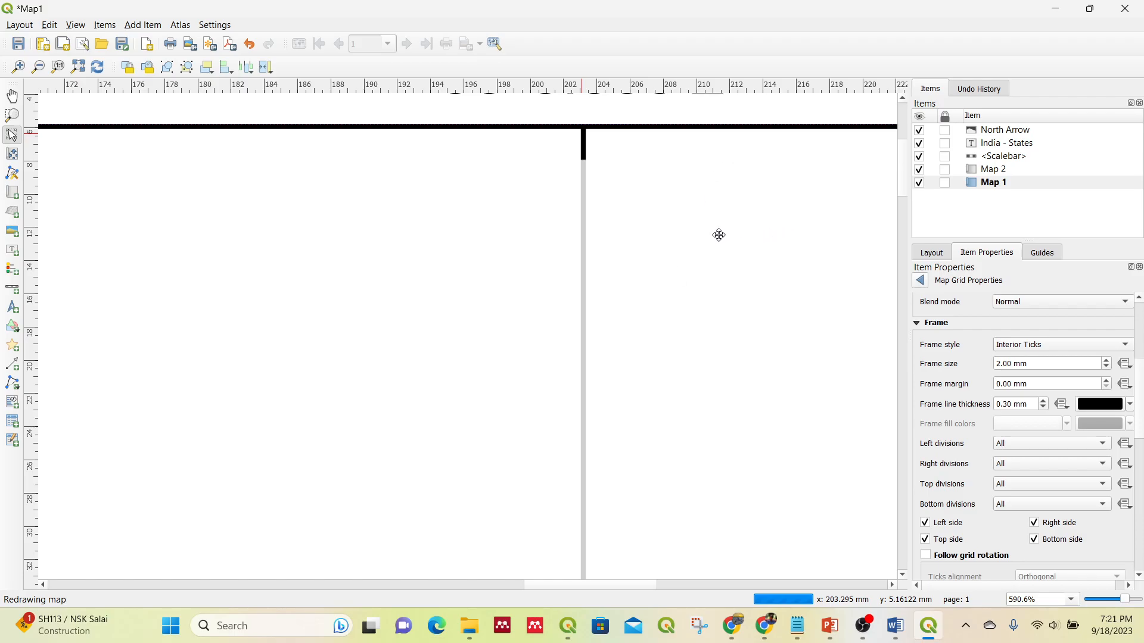
scroll(709, 245, "down", 2)
scroll(705, 167, "up", 1)
scroll(705, 166, "up", 1)
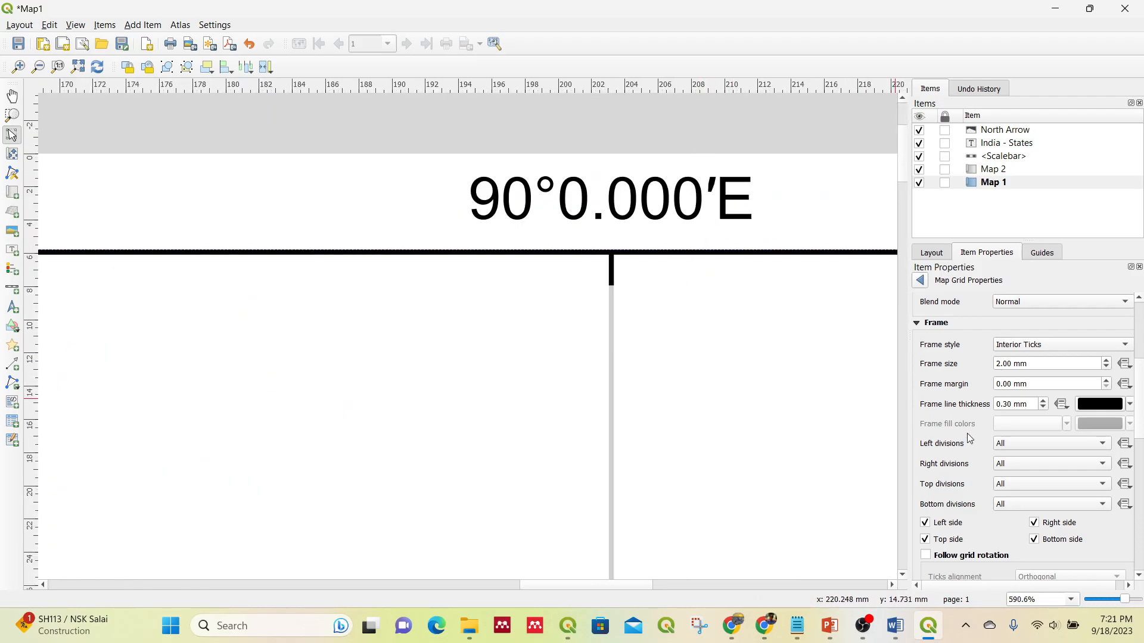
Try the Exterior Ticks, Line Border and Zebra (Nautical) frame styles on the grid and compare their look
left_click(1019, 350)
left_click(1028, 359)
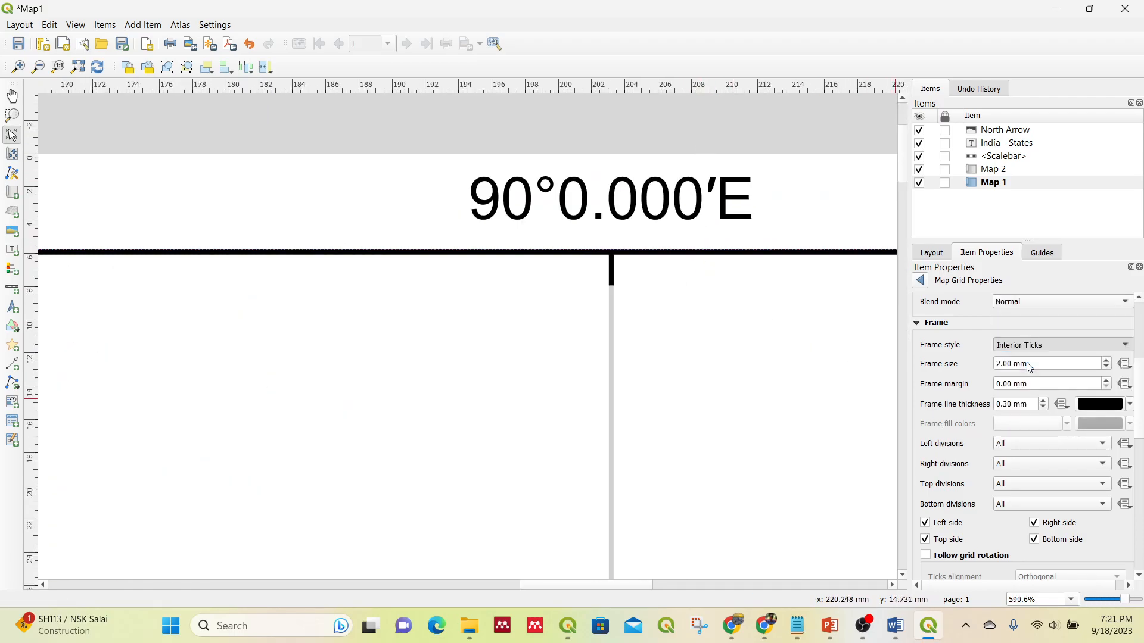
left_click(1035, 350)
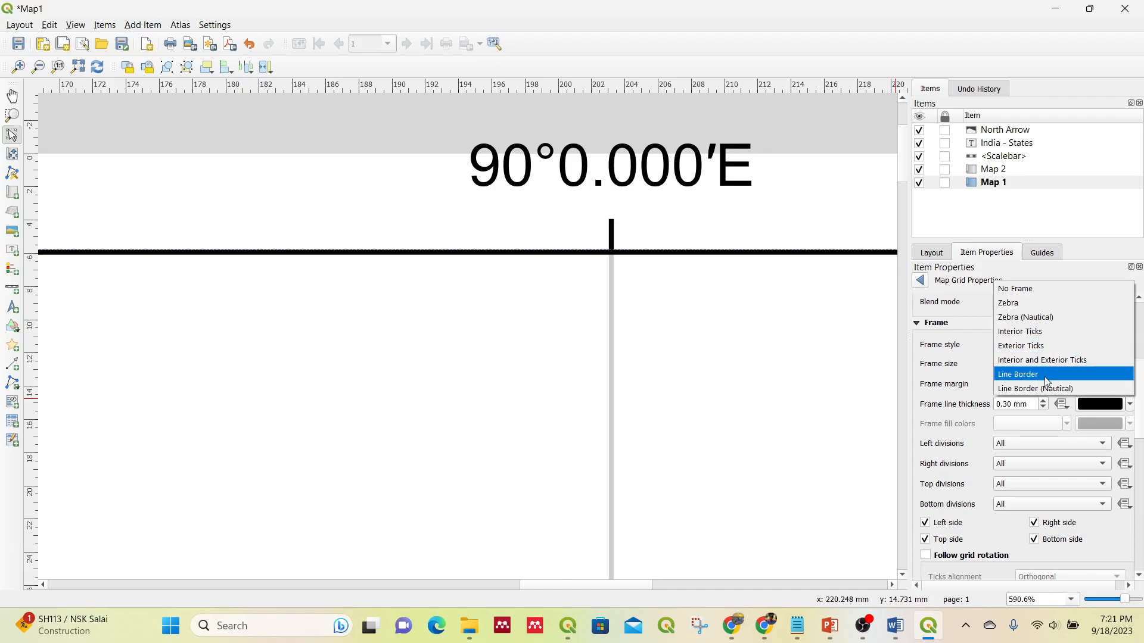
left_click(1046, 382)
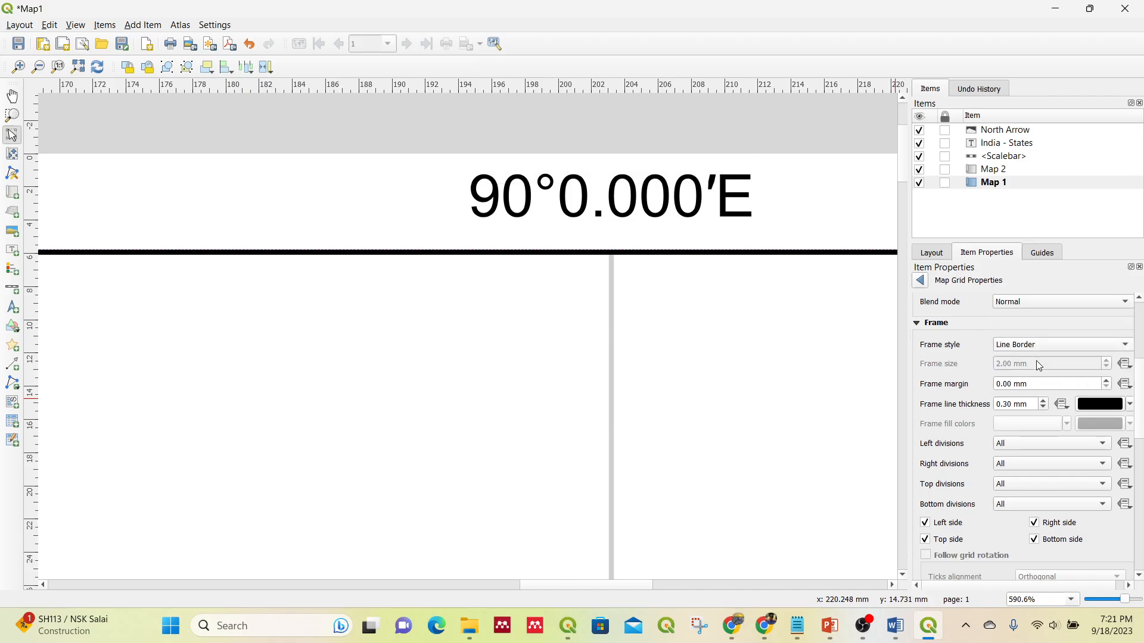
left_click(1035, 345)
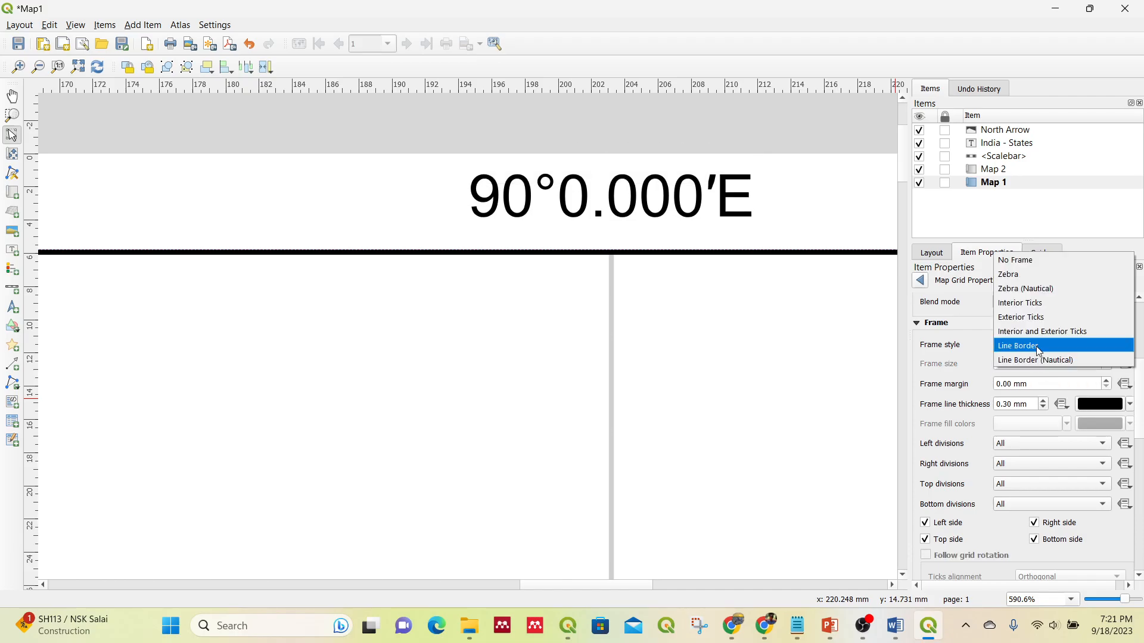
left_click(1036, 290)
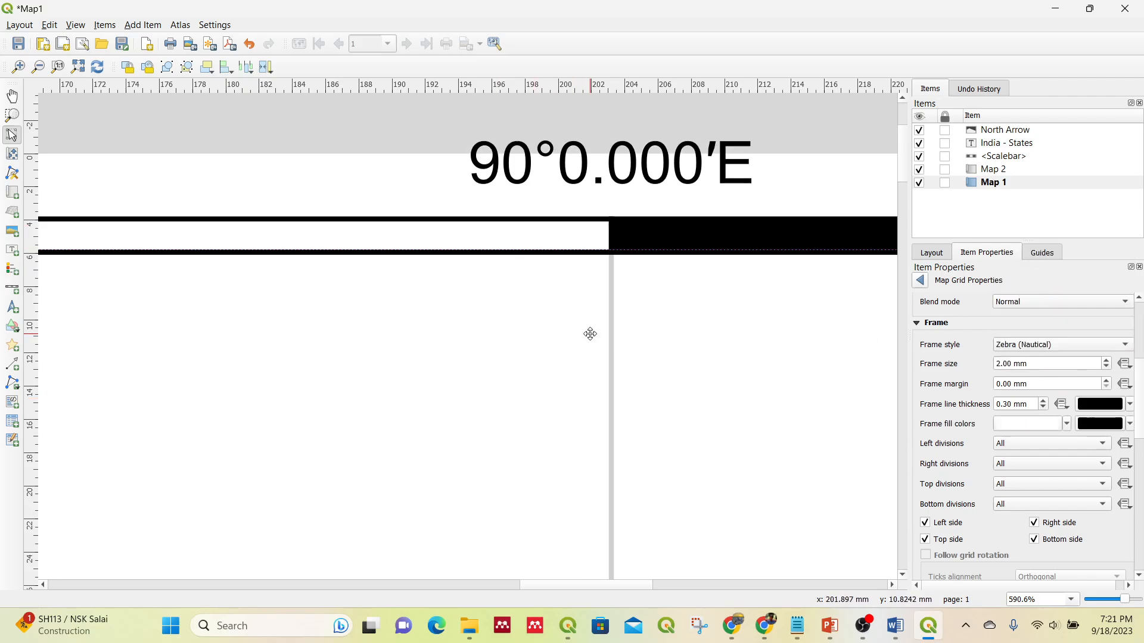
scroll(590, 334, "down", 2)
scroll(589, 334, "down", 1)
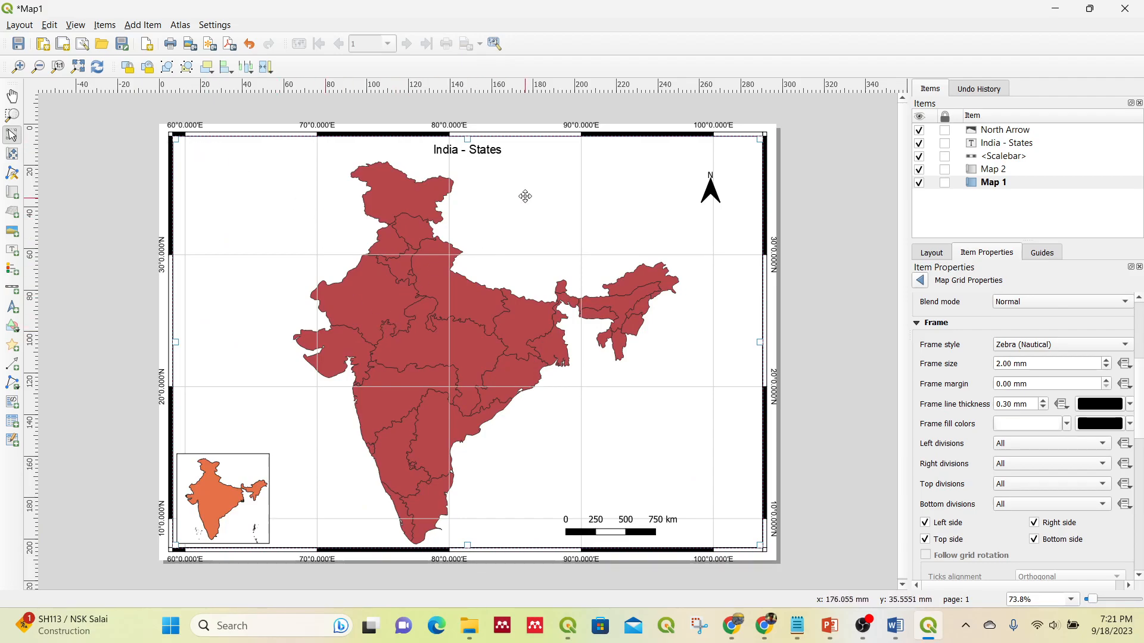
scroll(589, 125, "up", 1)
scroll(588, 125, "up", 2)
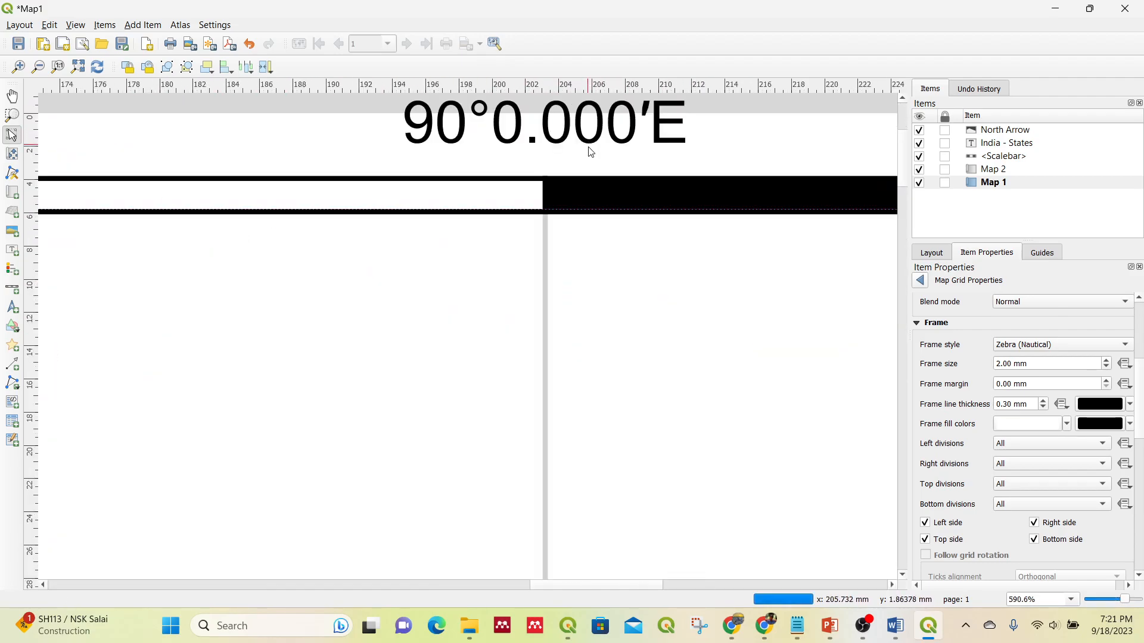
Switch the grid's frame style back to Interior Ticks and check the whole page
left_click(1036, 354)
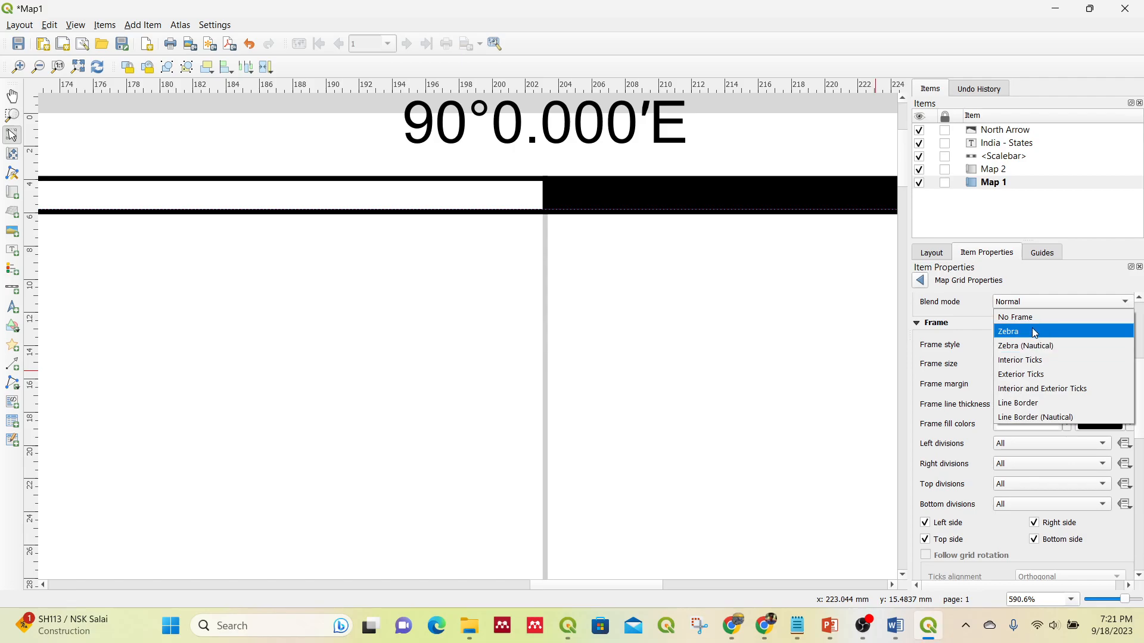
left_click(1038, 361)
scroll(646, 355, "down", 4)
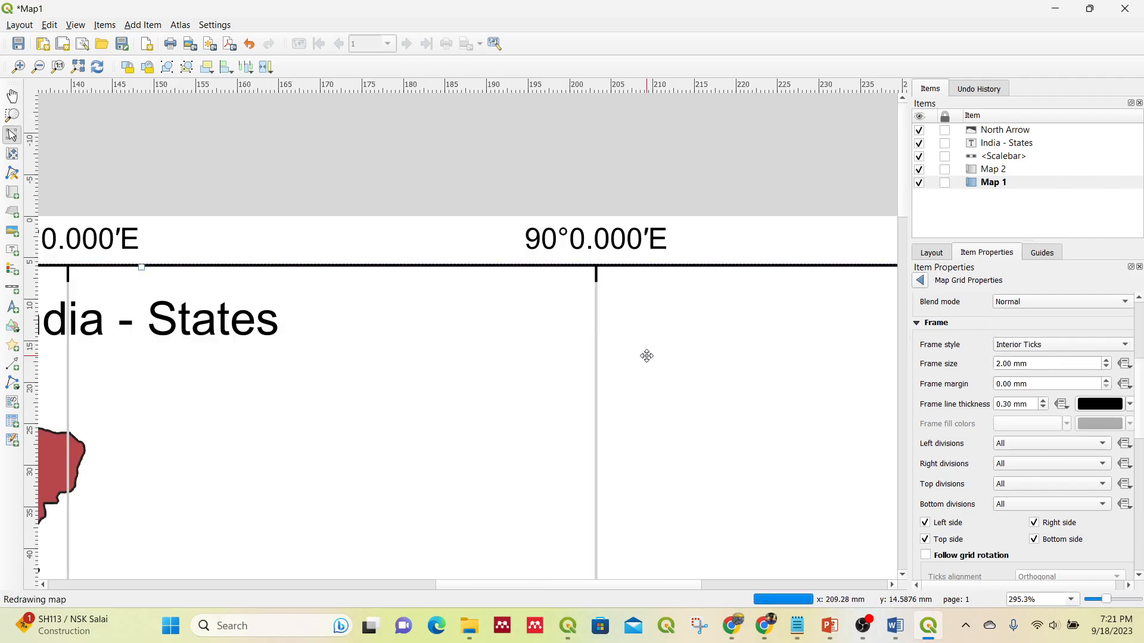
scroll(644, 352, "up", 1)
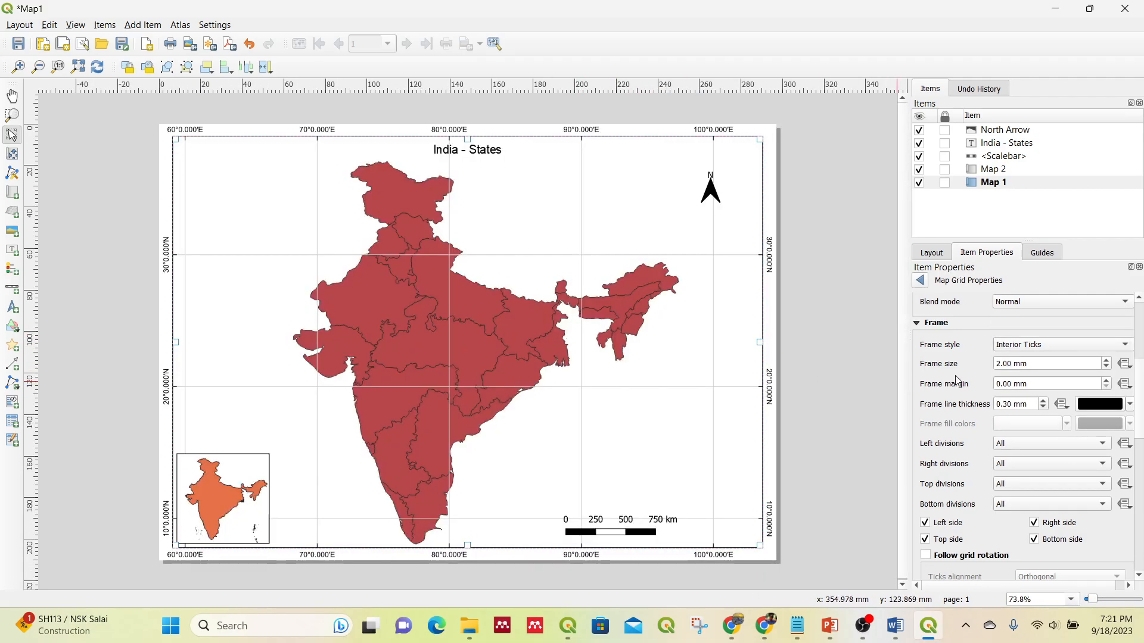
Set the coordinate precision of the main map's grid labels to 0
left_click_drag(1138, 401, 1143, 533)
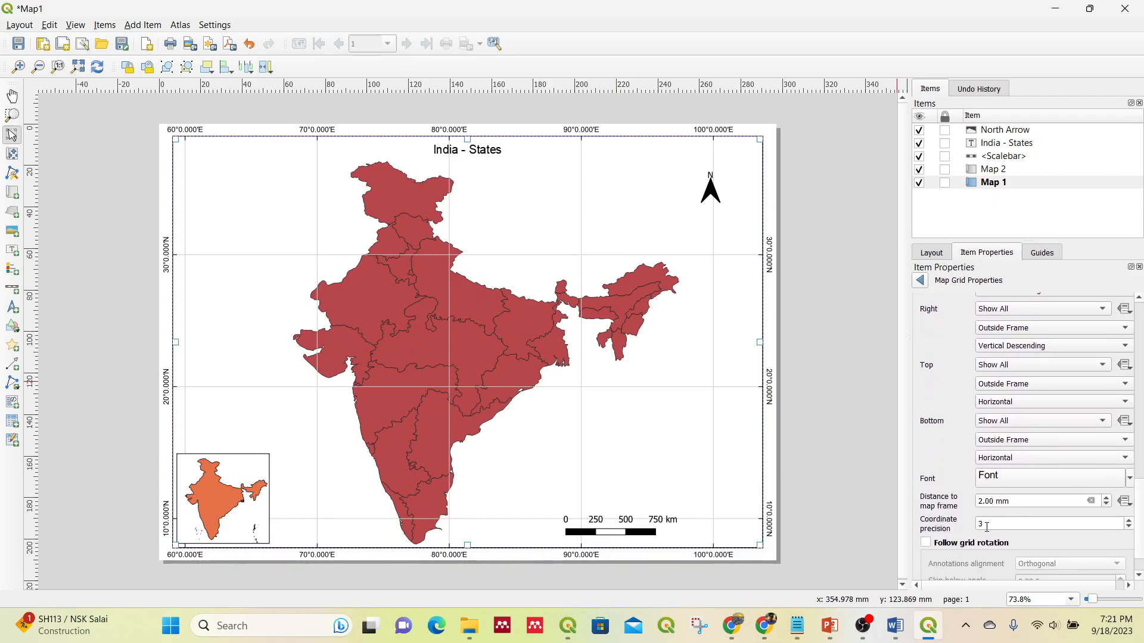
left_click(986, 524)
type("0")
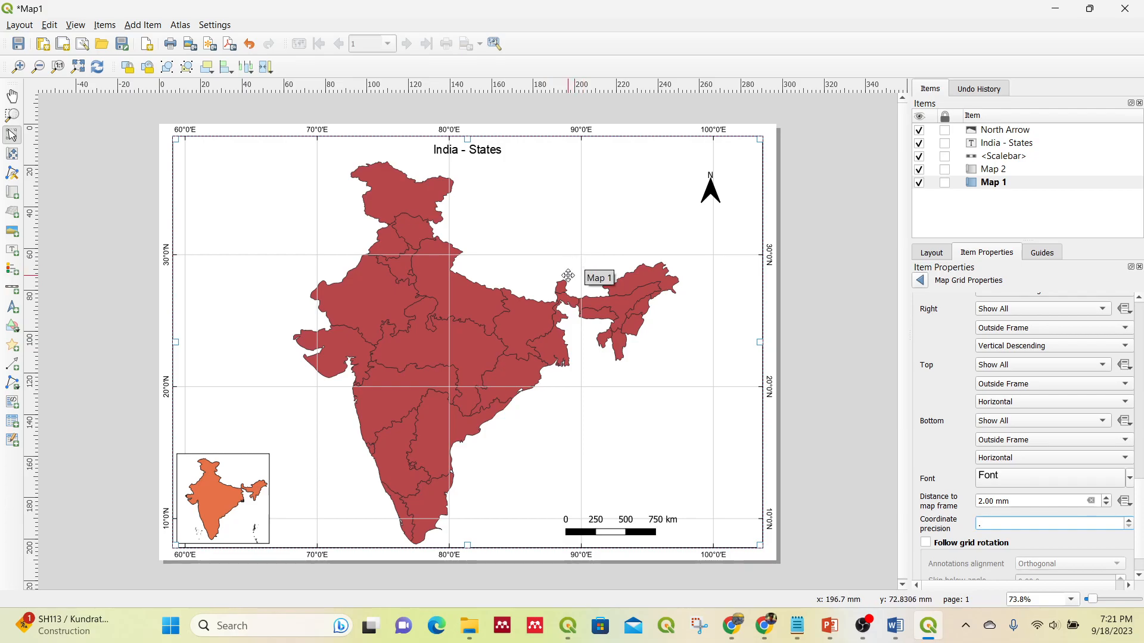
left_click(21, 50)
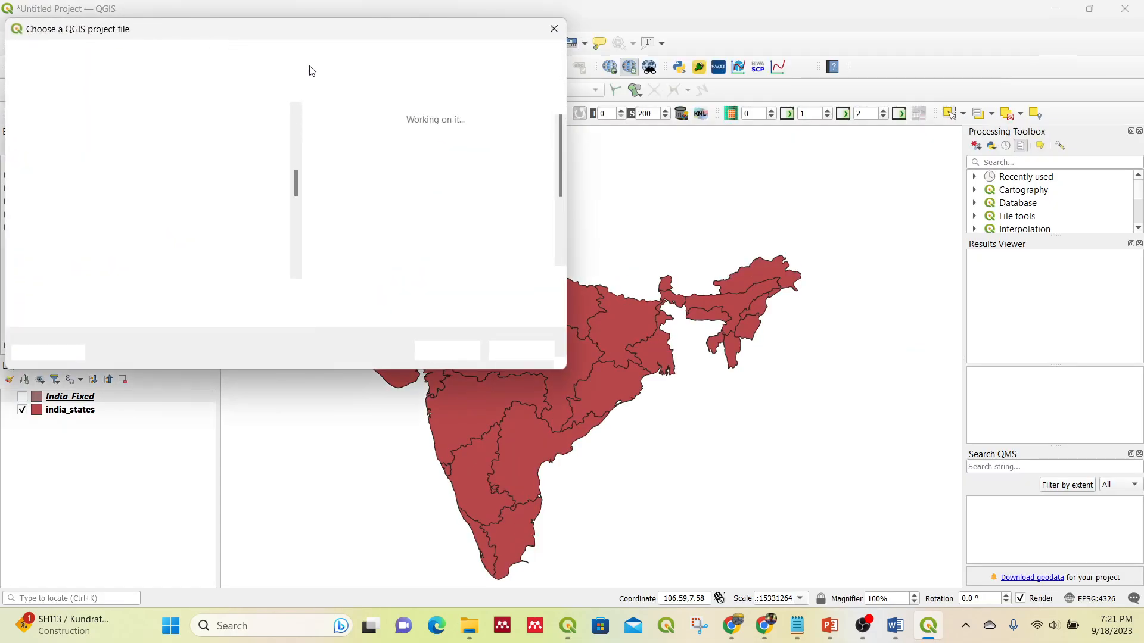
left_click(554, 29)
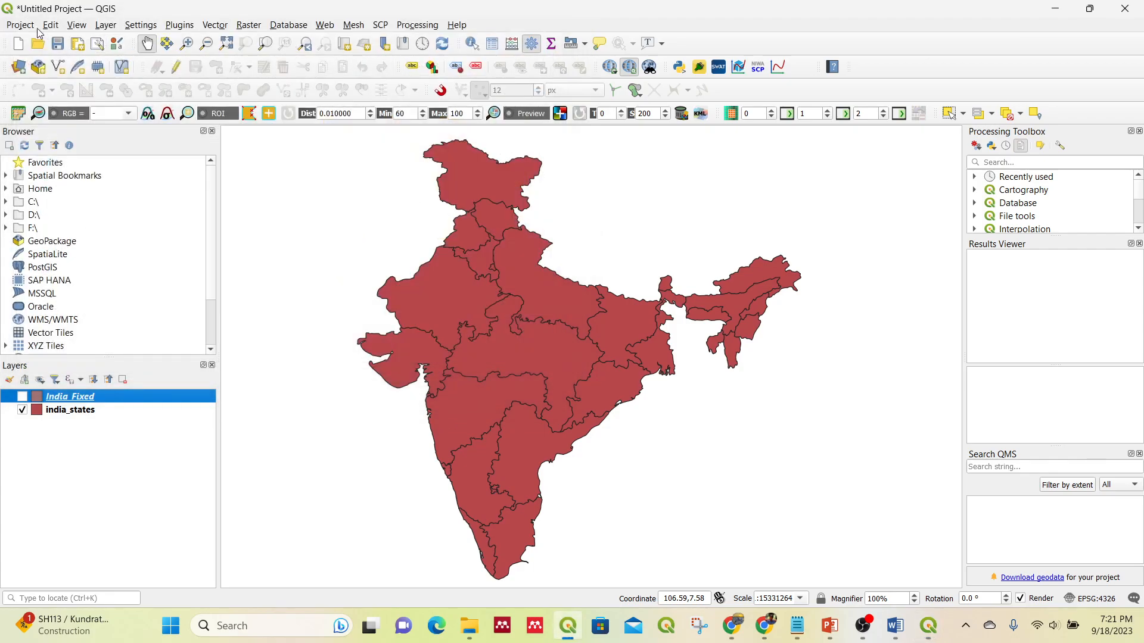
left_click(928, 626)
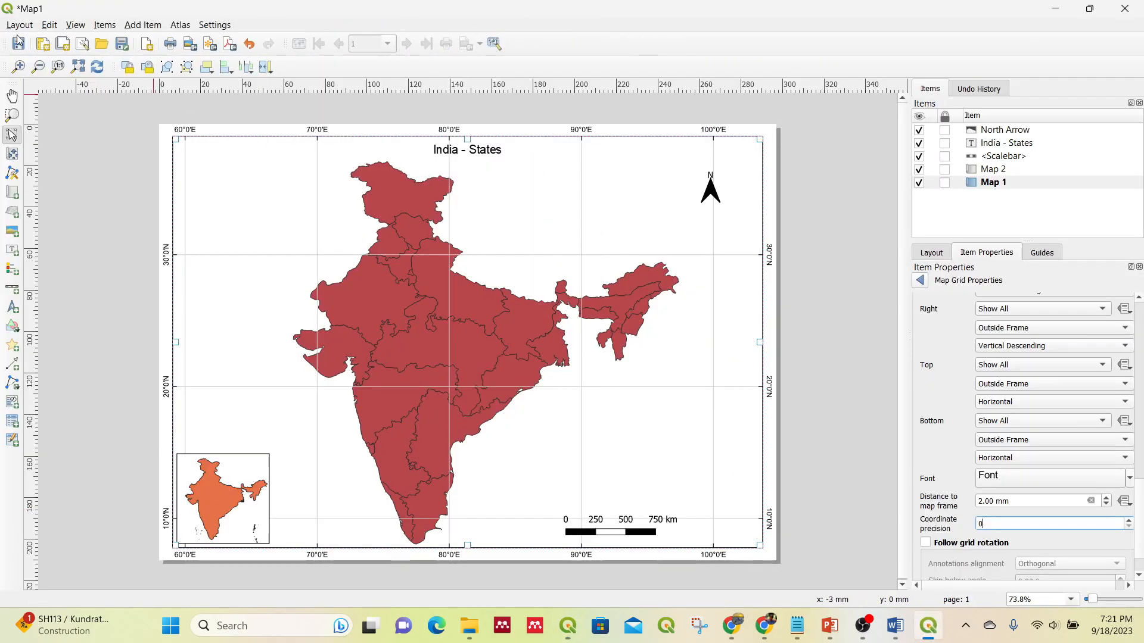
Minimize the Map1 layout and return to the main QGIS project window
left_click(19, 25)
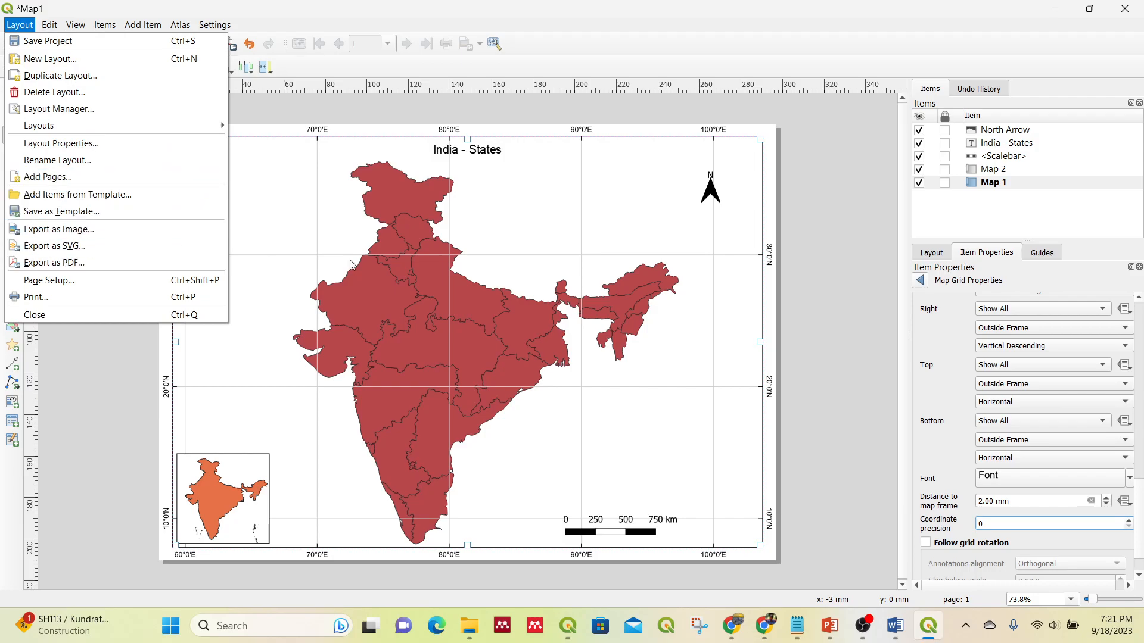
key("Escape")
left_click(870, 278)
left_click(1054, 8)
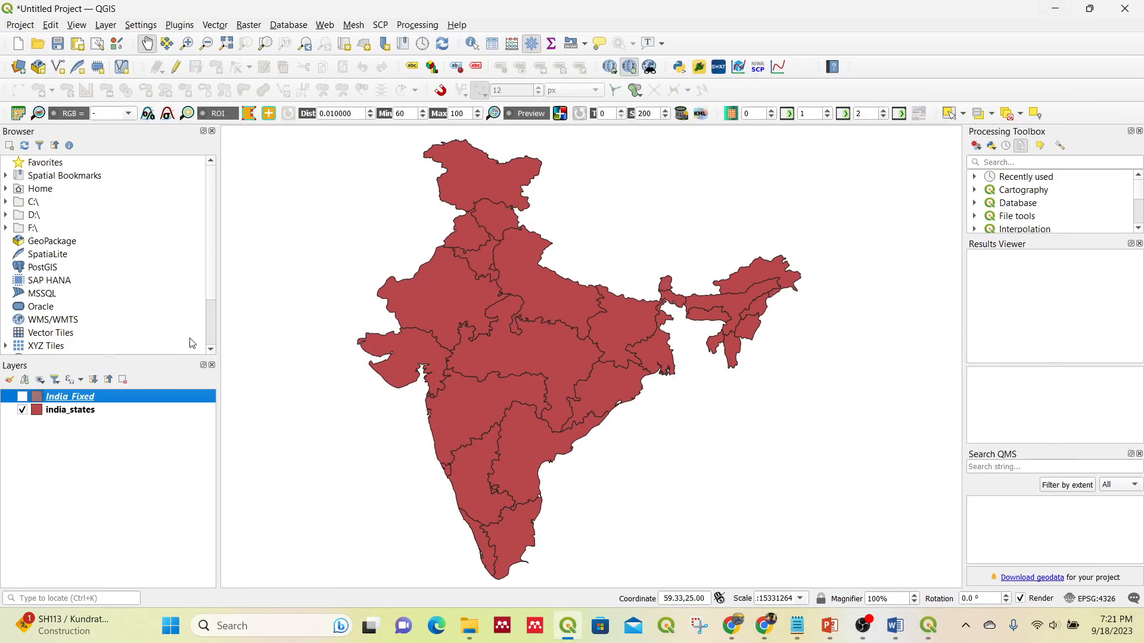
Examine the attribute table of the india_states layer, including its population and age-group columns, and close it
left_click(85, 411)
right_click(84, 410)
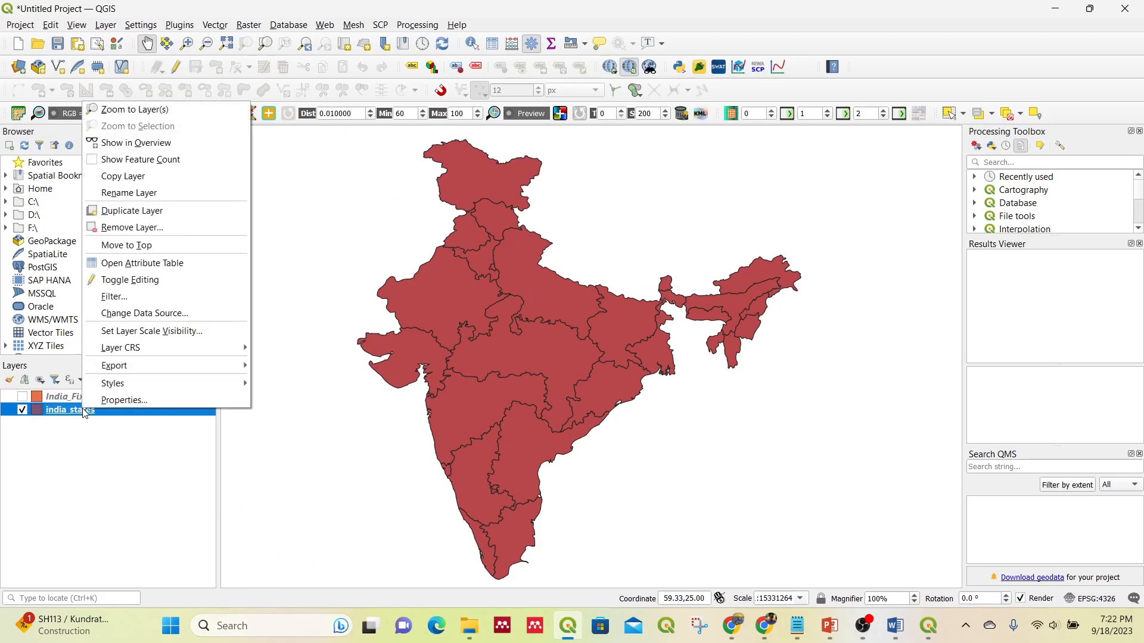
left_click(152, 265)
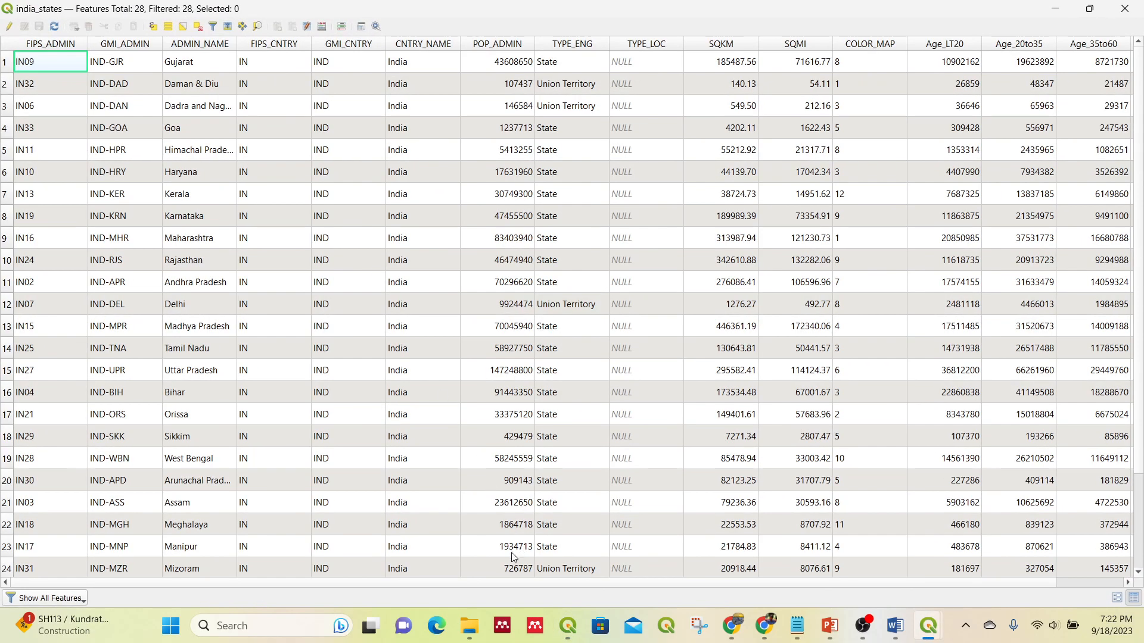
scroll(298, 582, "right", 2)
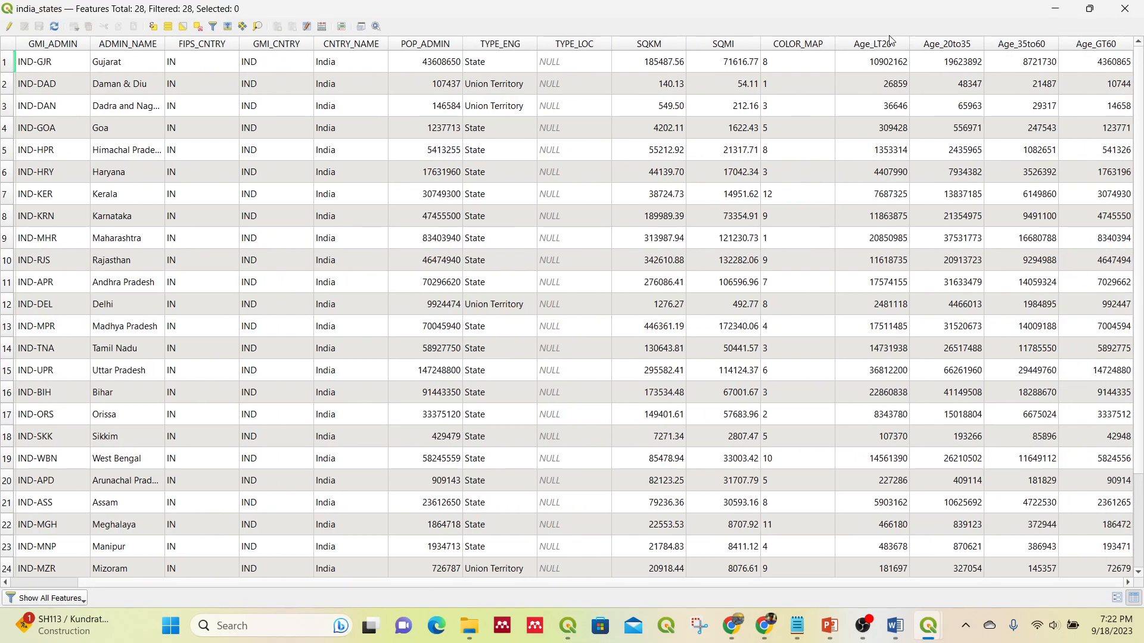
left_click(1126, 9)
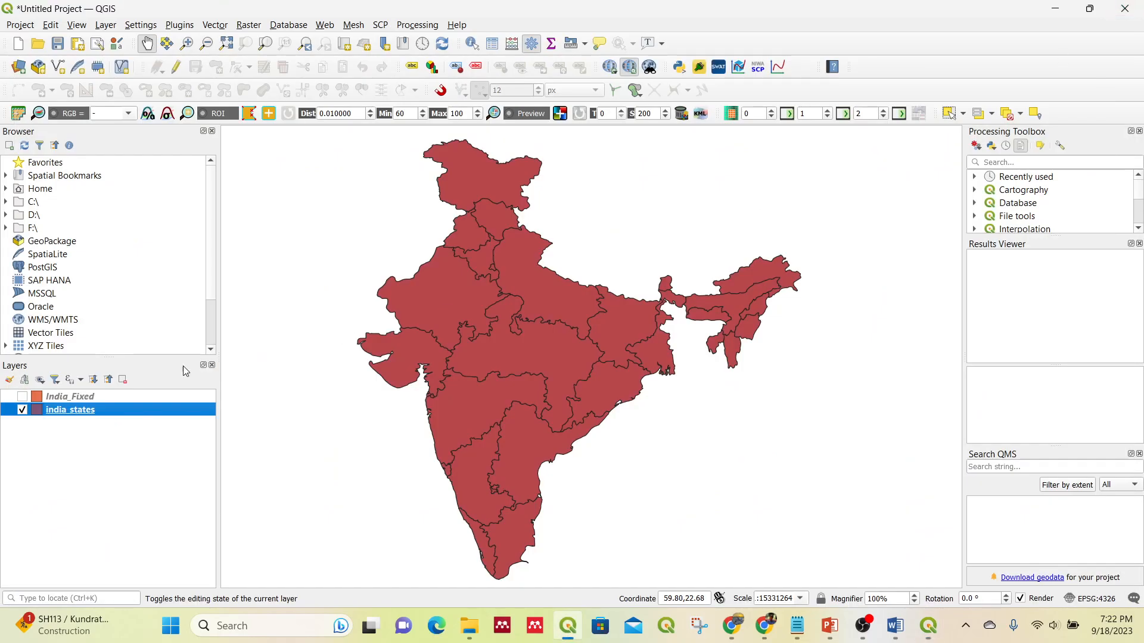
right_click(119, 420)
left_click(212, 268)
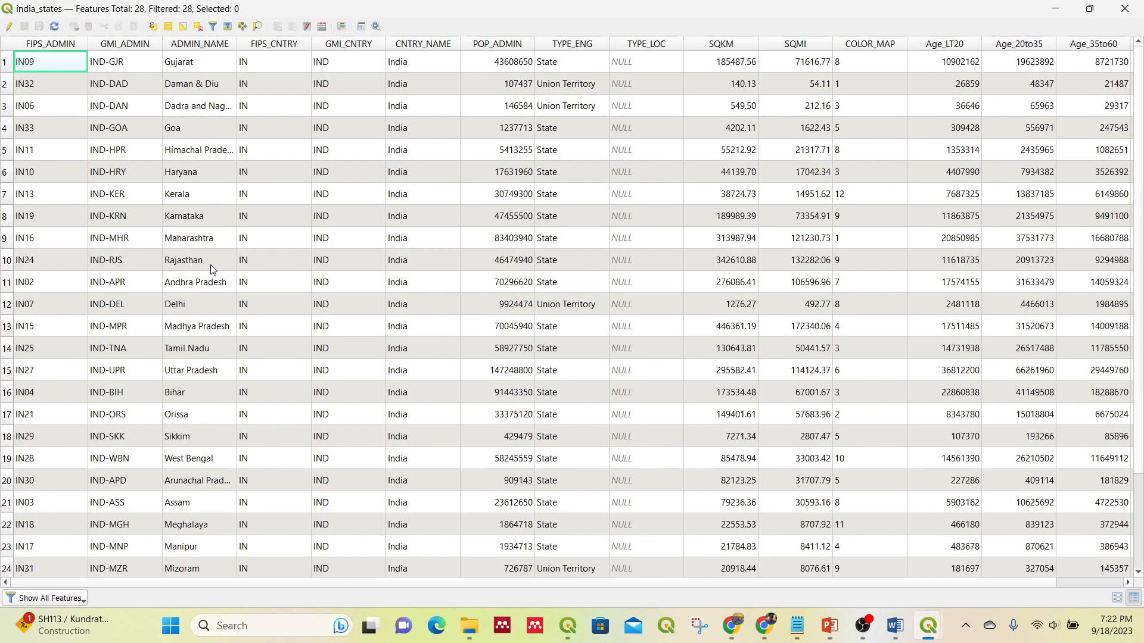
left_click(1125, 8)
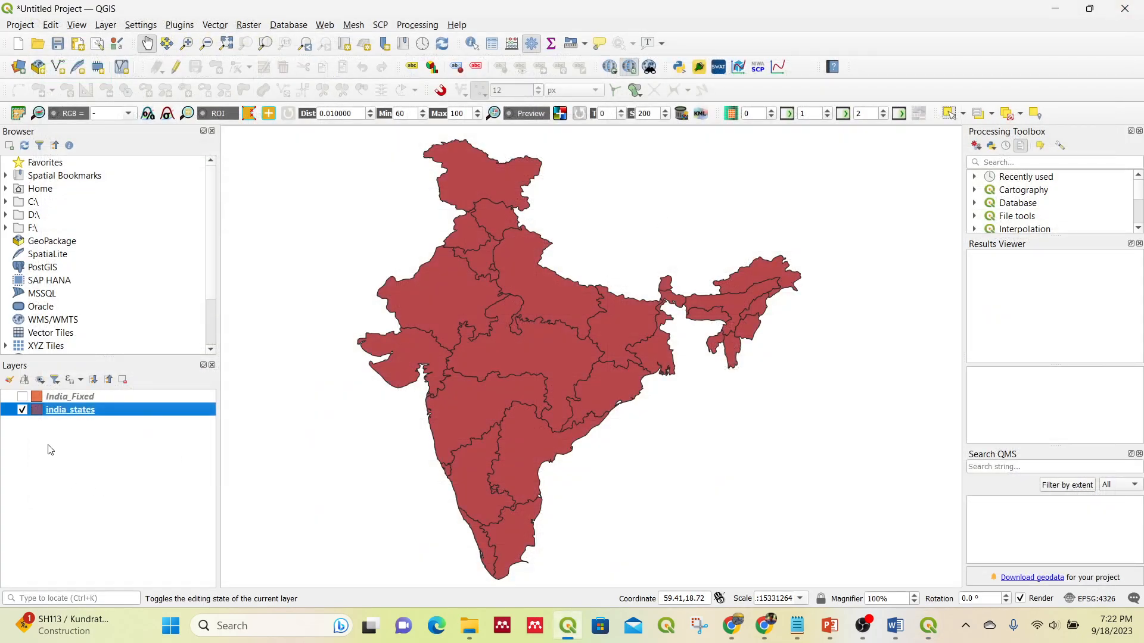
Switch the india_states symbology to Graduated on the POP_ADMIN field and classify it in Equal Count (Quantile) mode
double_click(90, 416)
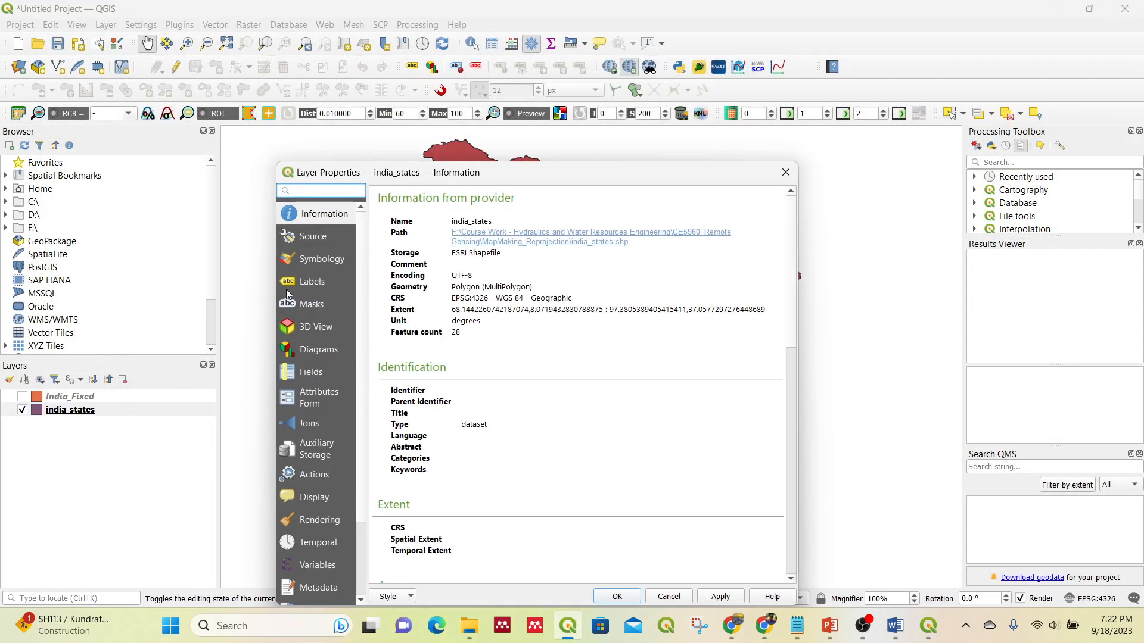
left_click(311, 261)
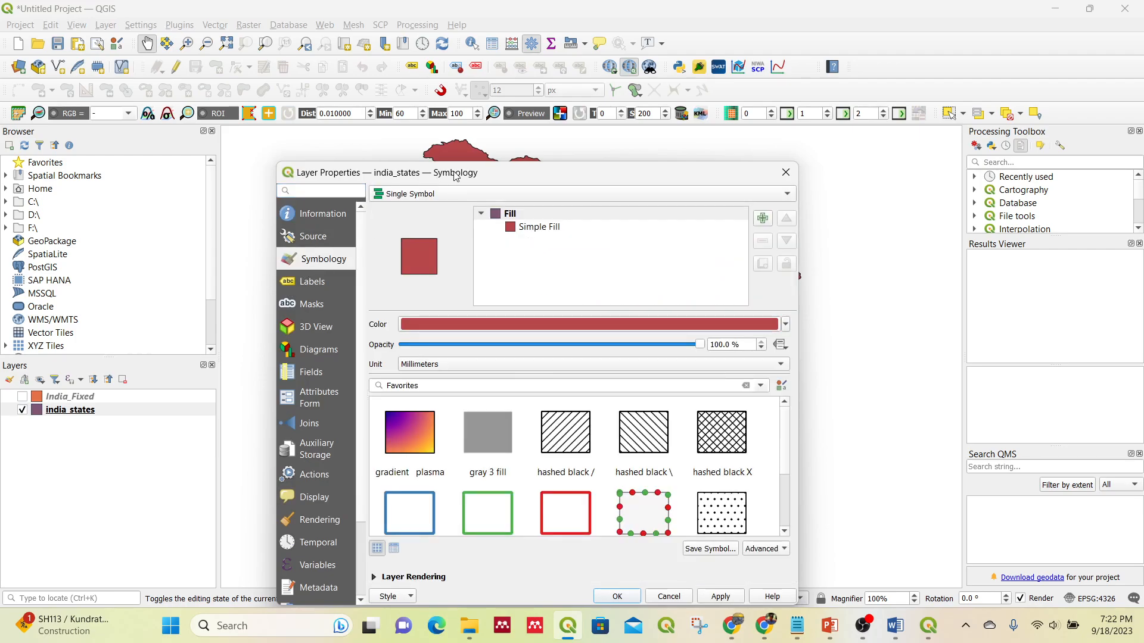
left_click_drag(456, 174, 456, 98)
left_click(471, 117)
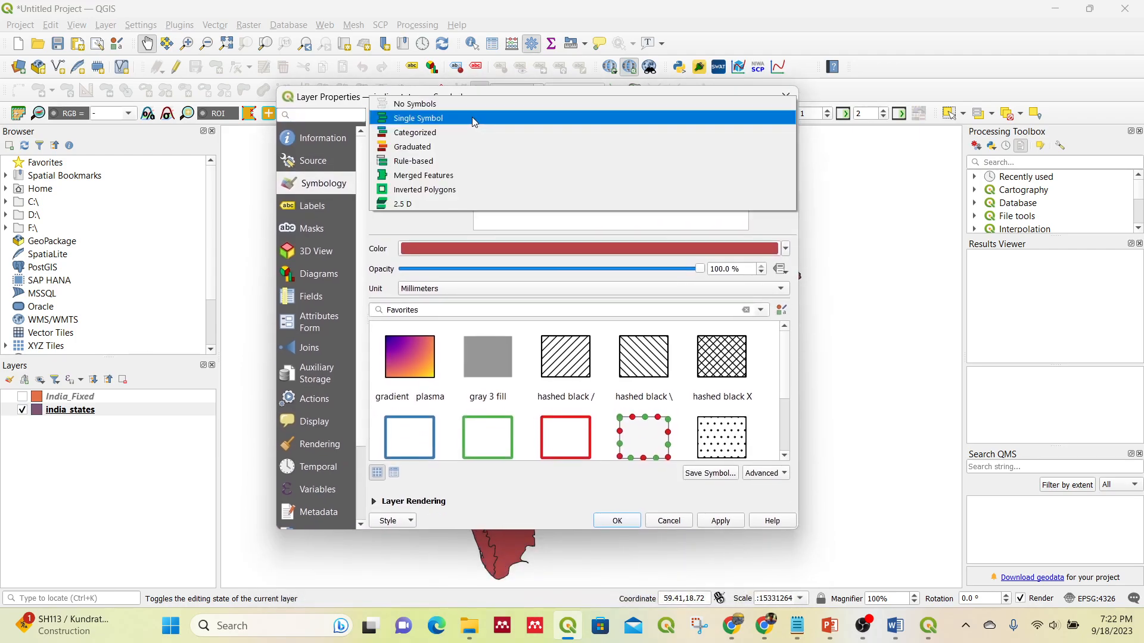
left_click(451, 152)
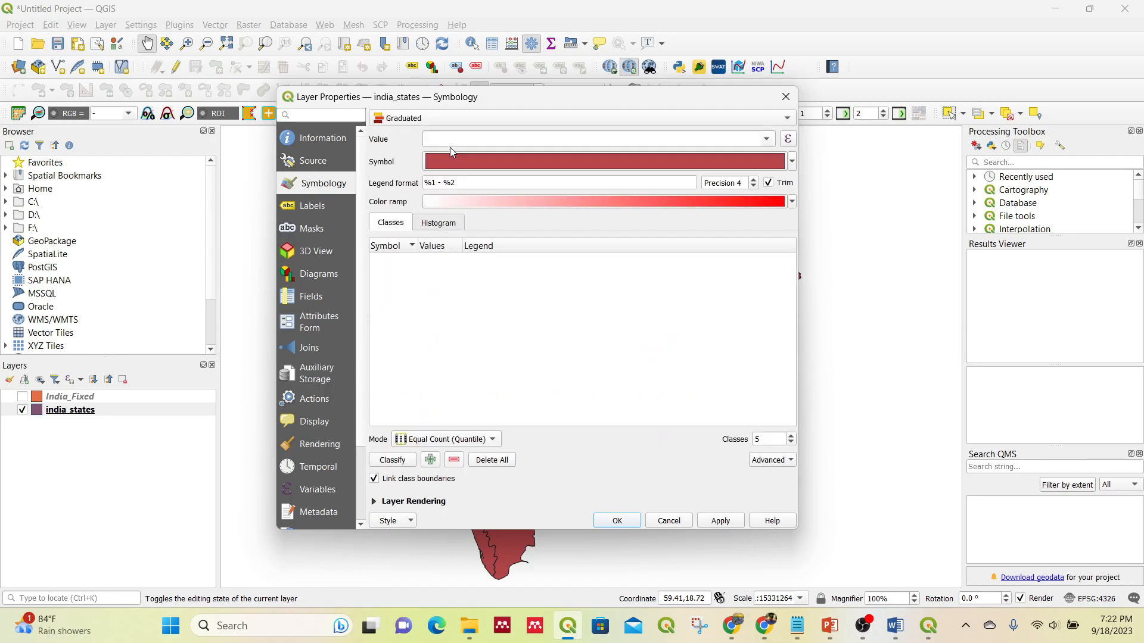
left_click(773, 141)
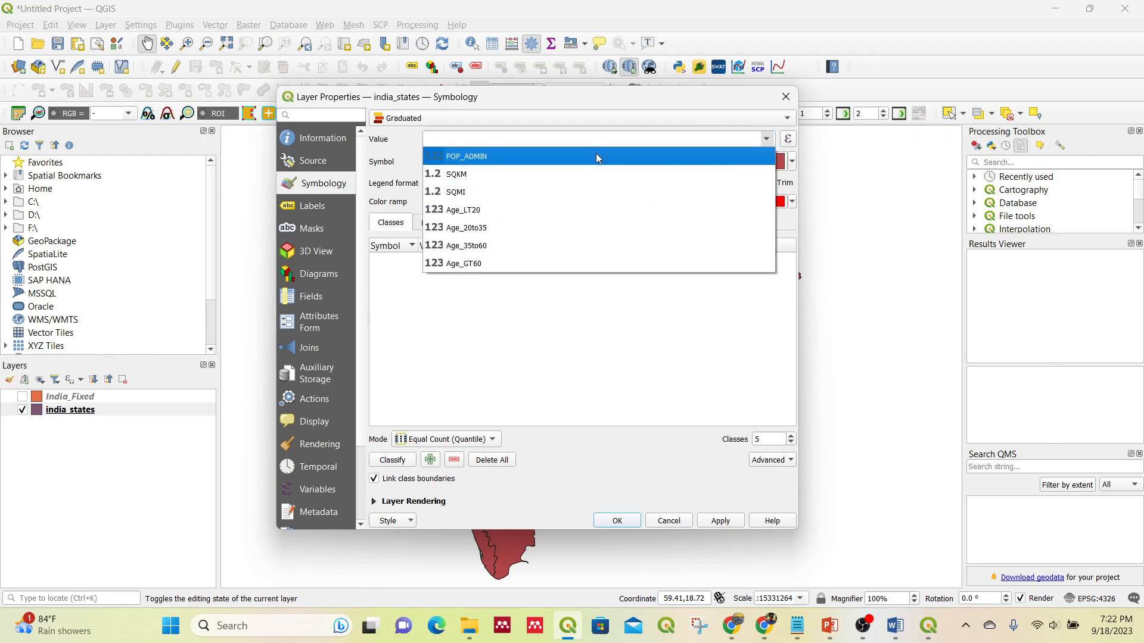
left_click(506, 159)
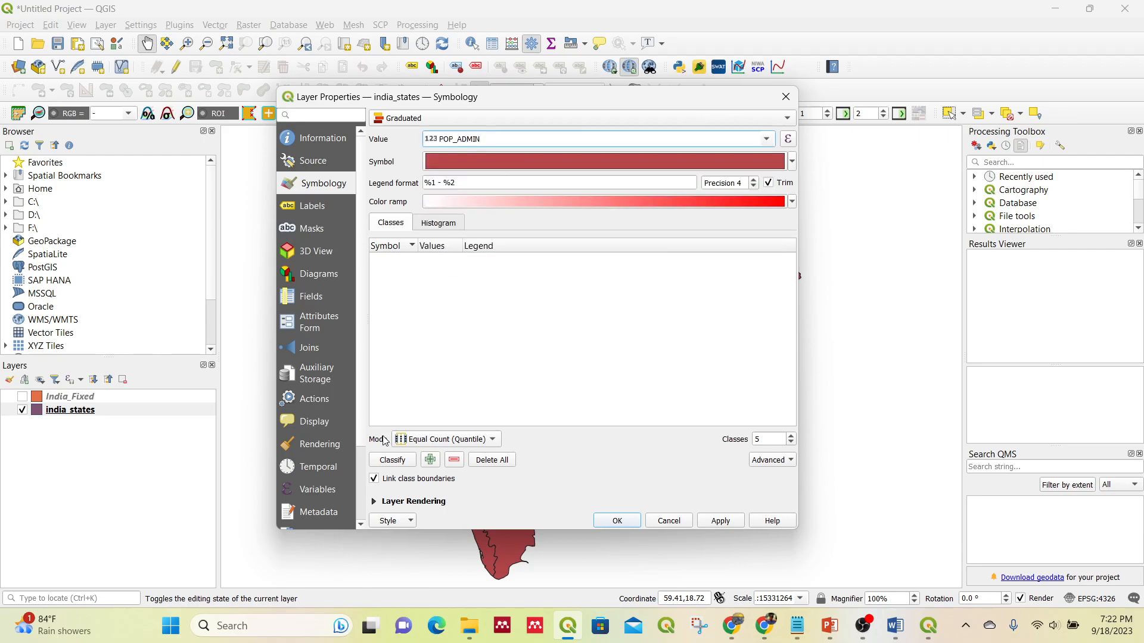
left_click(393, 460)
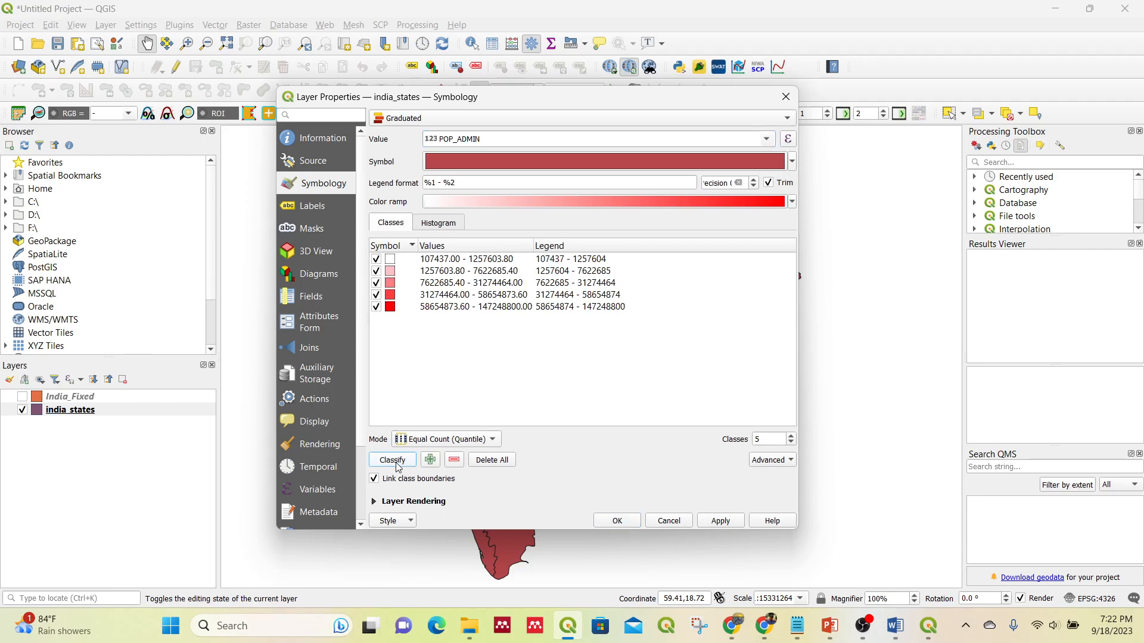
Reclassify the graduated population symbology into 7 classes and apply it to the india_states layer
left_click_drag(728, 187, 738, 183)
left_click(793, 203)
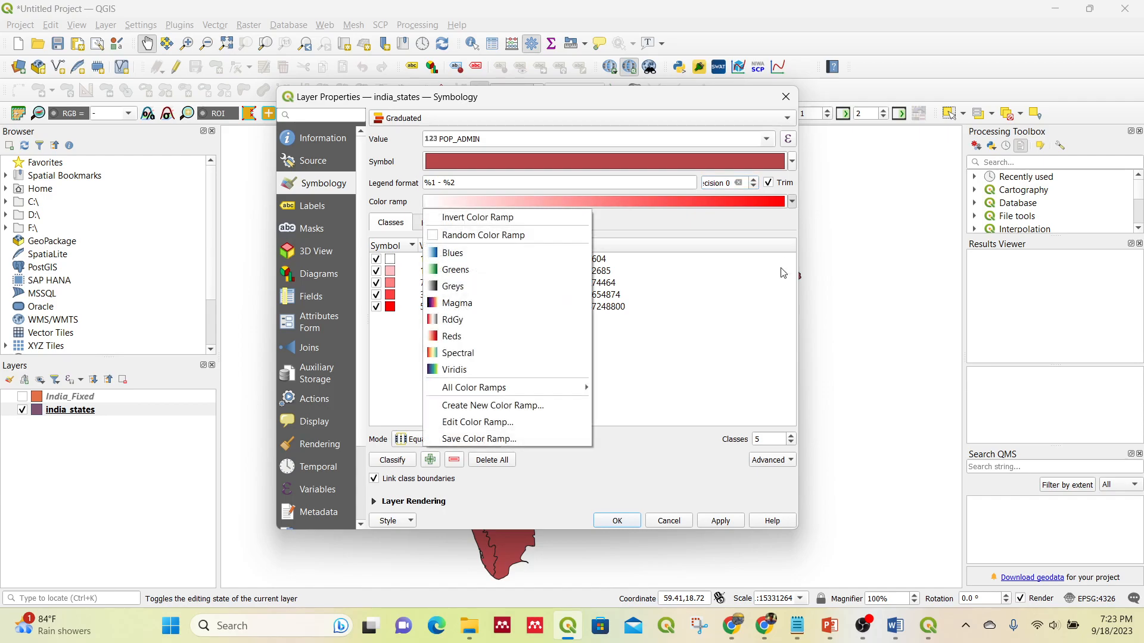
left_click(694, 357)
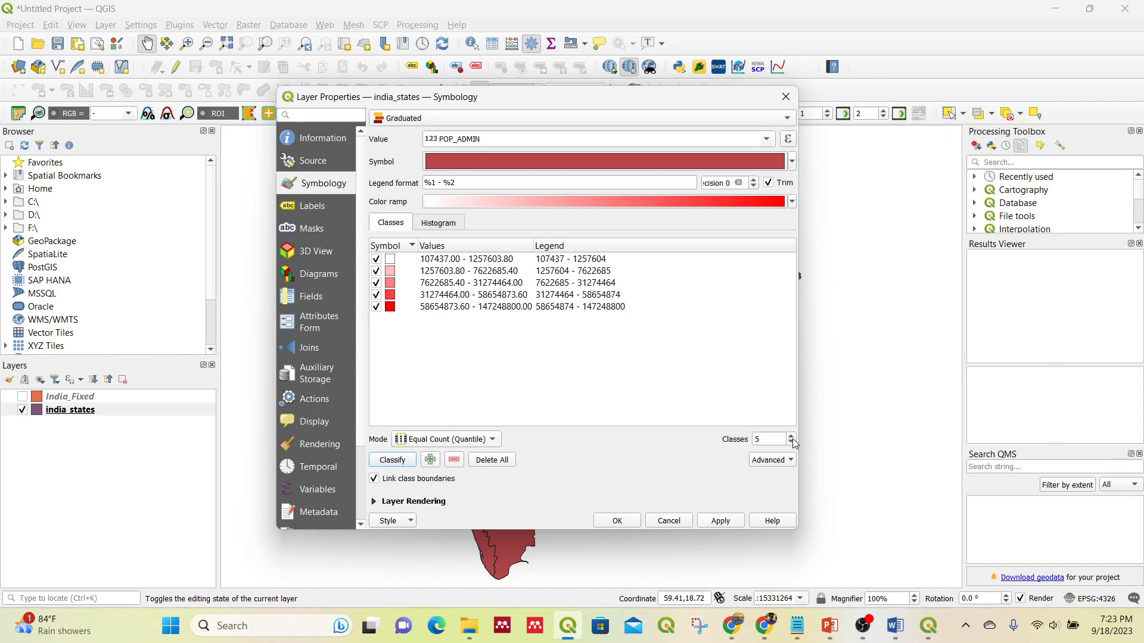
left_click_drag(771, 440, 746, 441)
type("7")
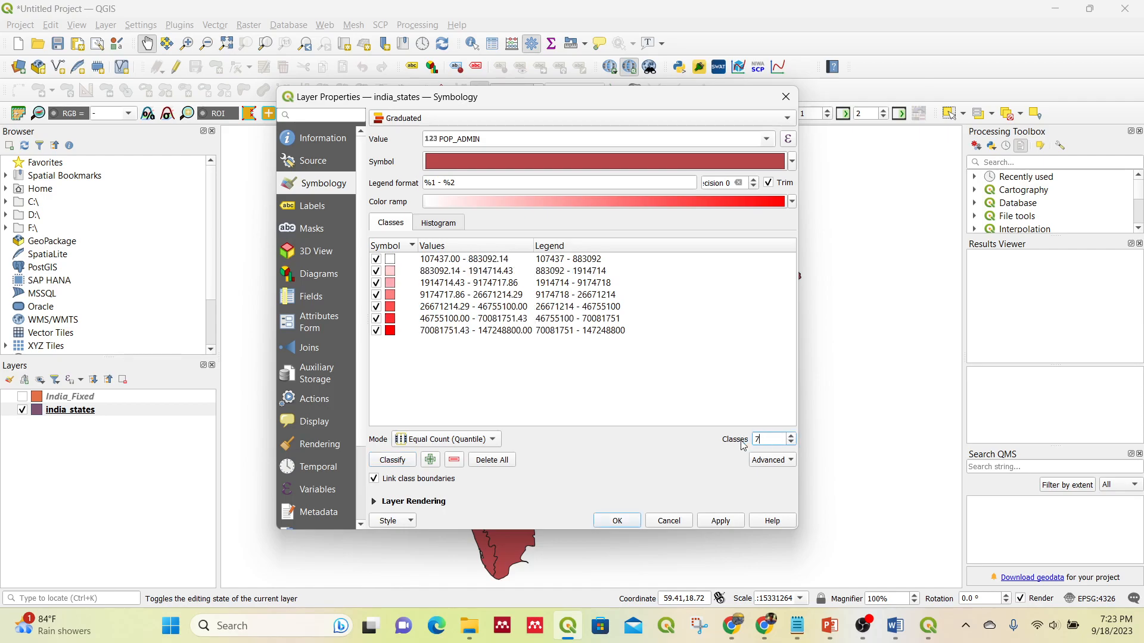
left_click(404, 464)
left_click(731, 523)
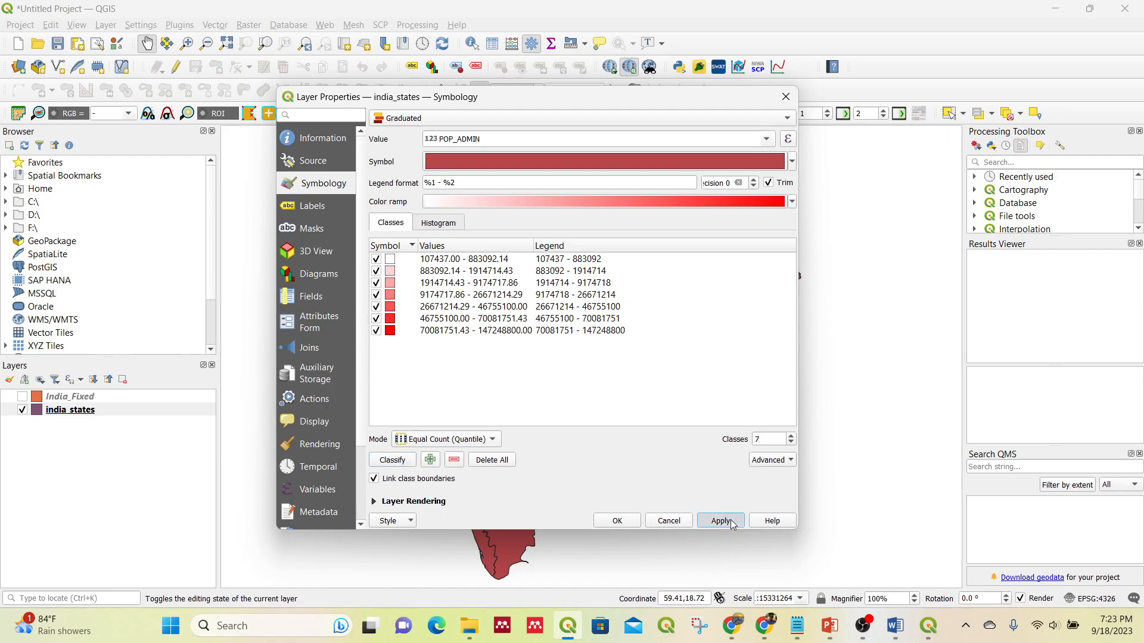
left_click(617, 521)
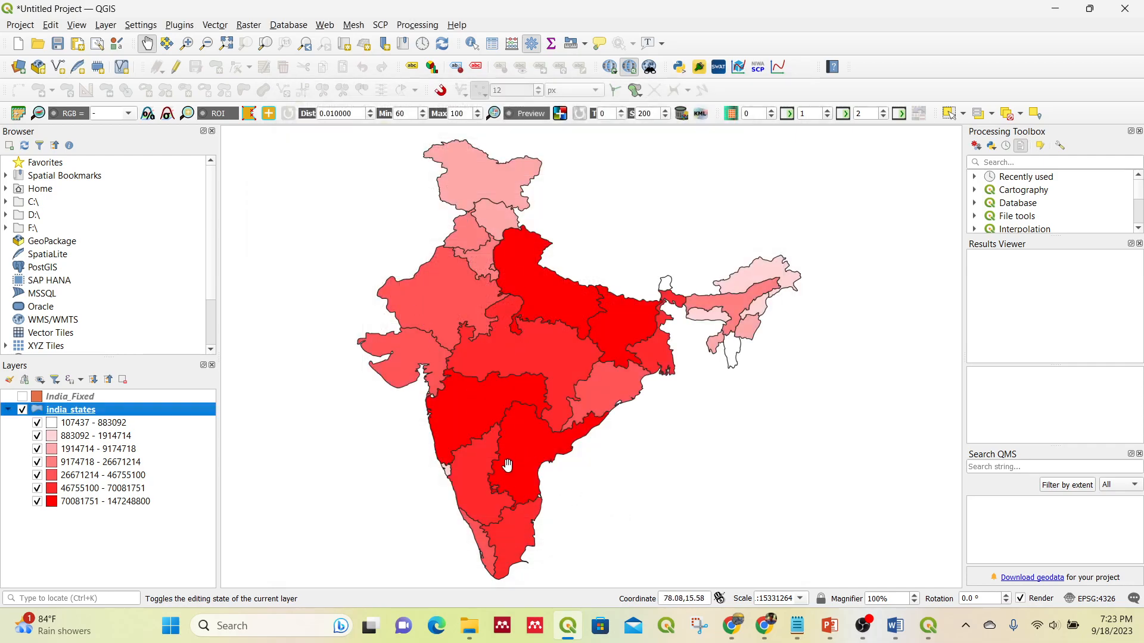
Set the india_states population classification to 5 classes with Natural Breaks (Jenks) mode and apply it to the map
double_click(90, 415)
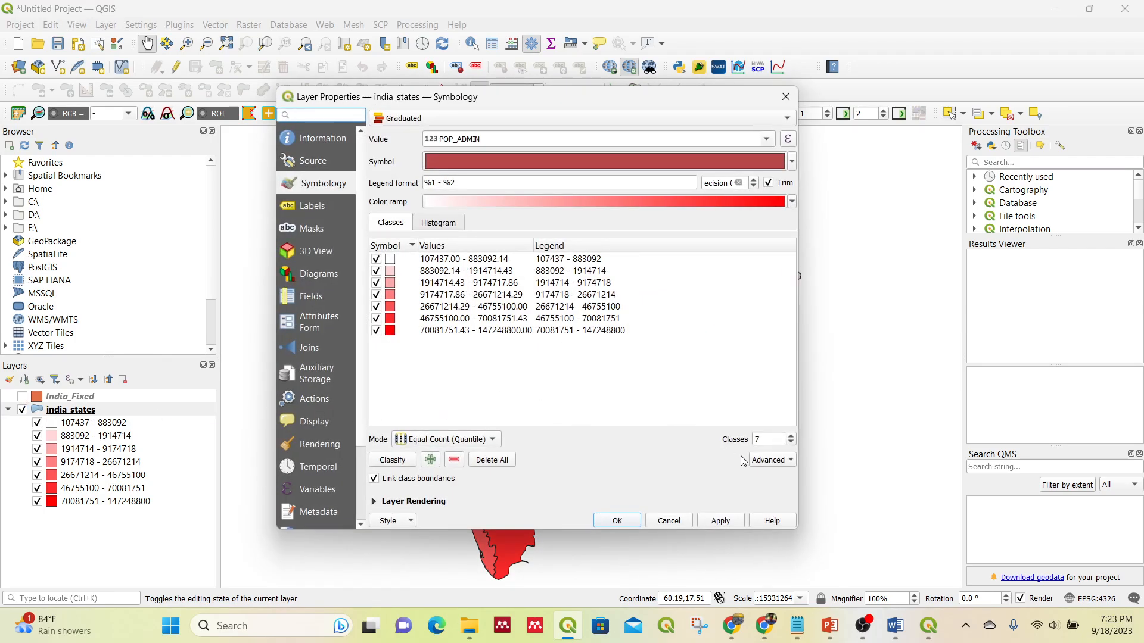
left_click(792, 443)
left_click(791, 444)
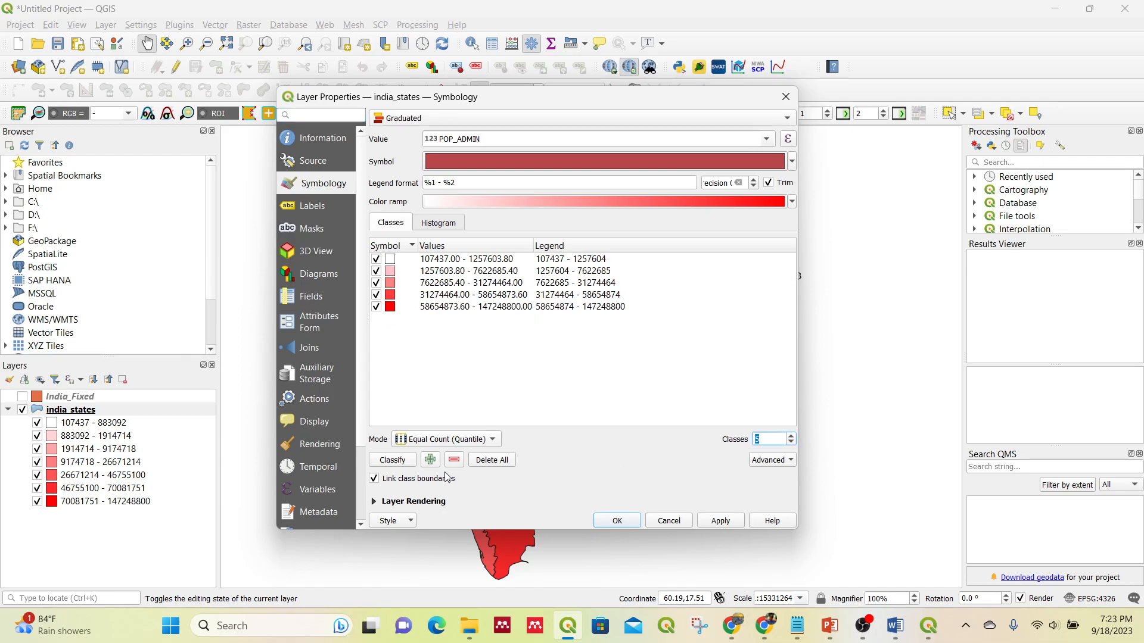
left_click(459, 440)
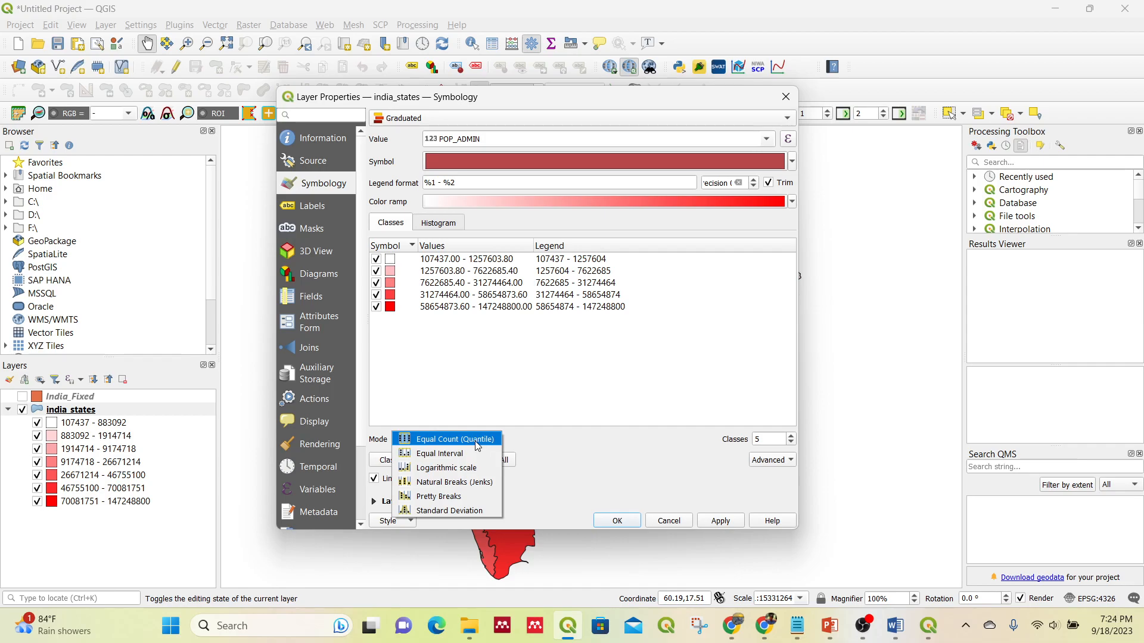
left_click(477, 488)
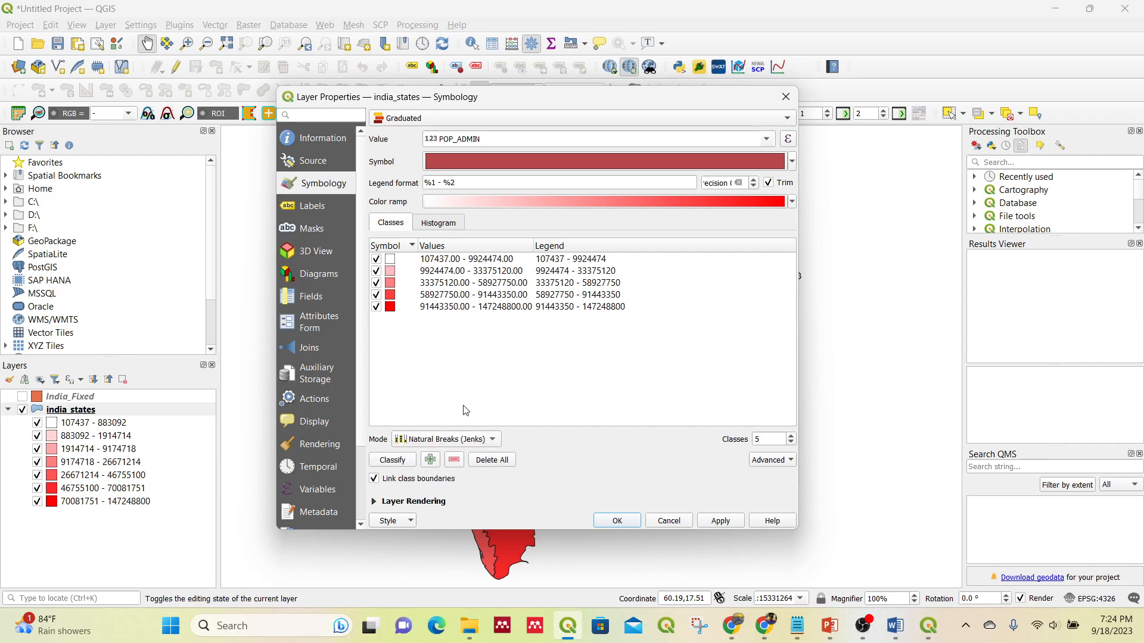
left_click(727, 522)
left_click(615, 522)
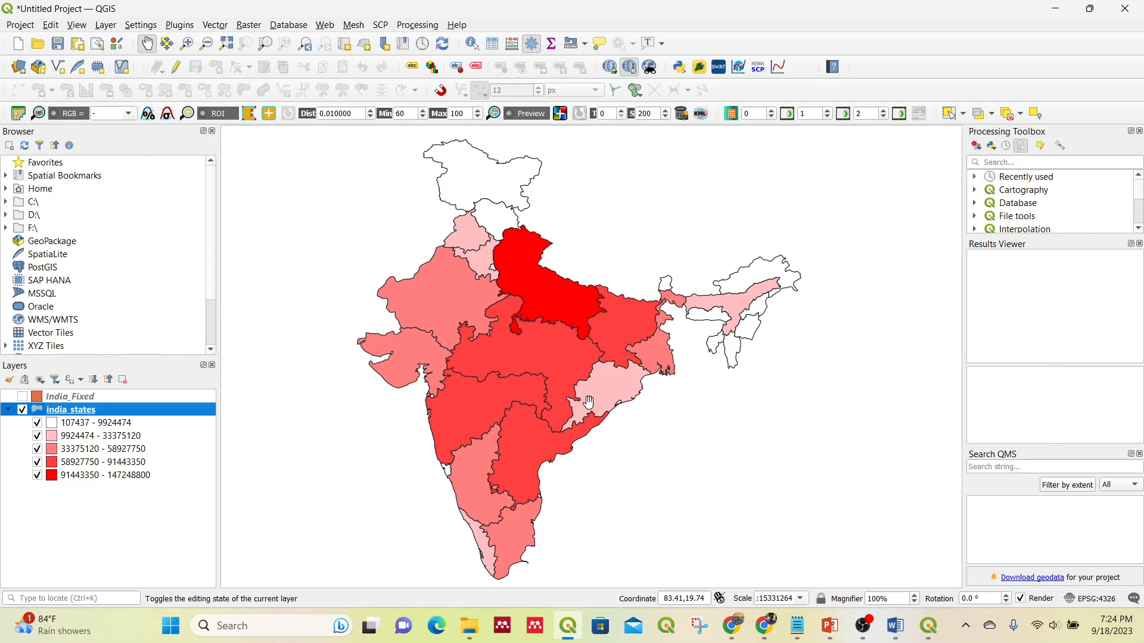
Review the age-group columns in the india_states attribute table and put the table away
right_click(121, 412)
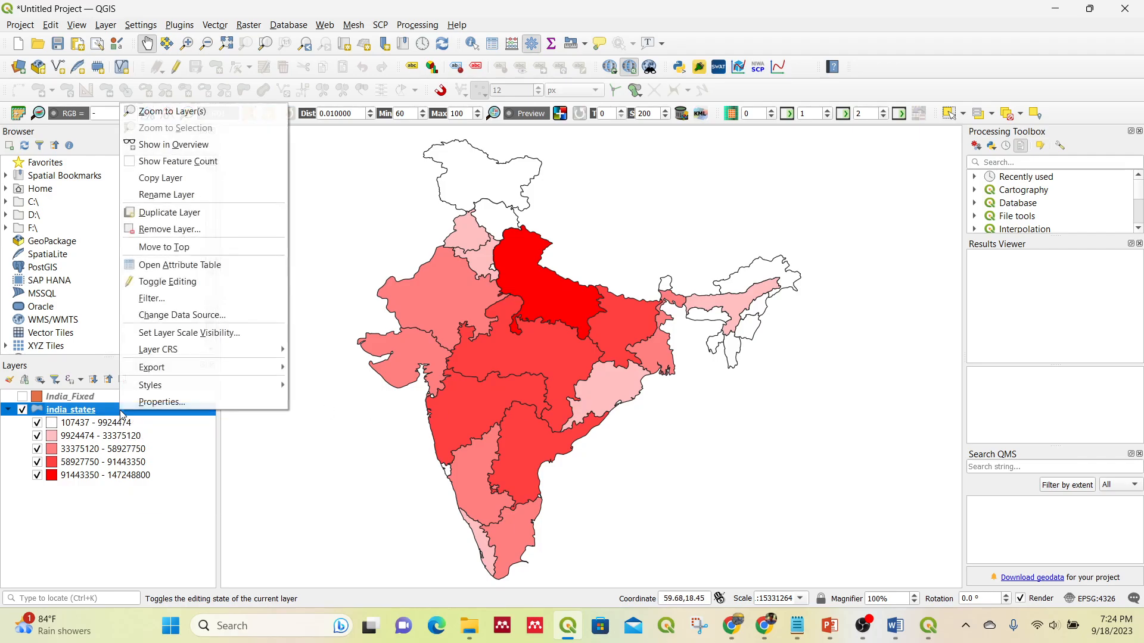
left_click(219, 268)
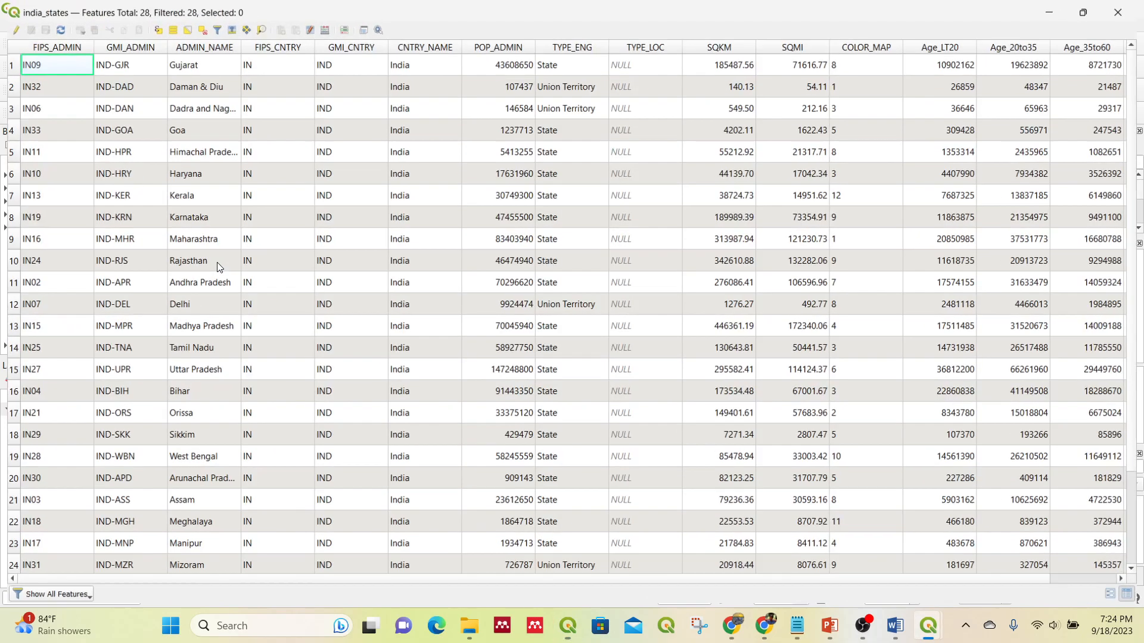
scroll(752, 584, "right", 1)
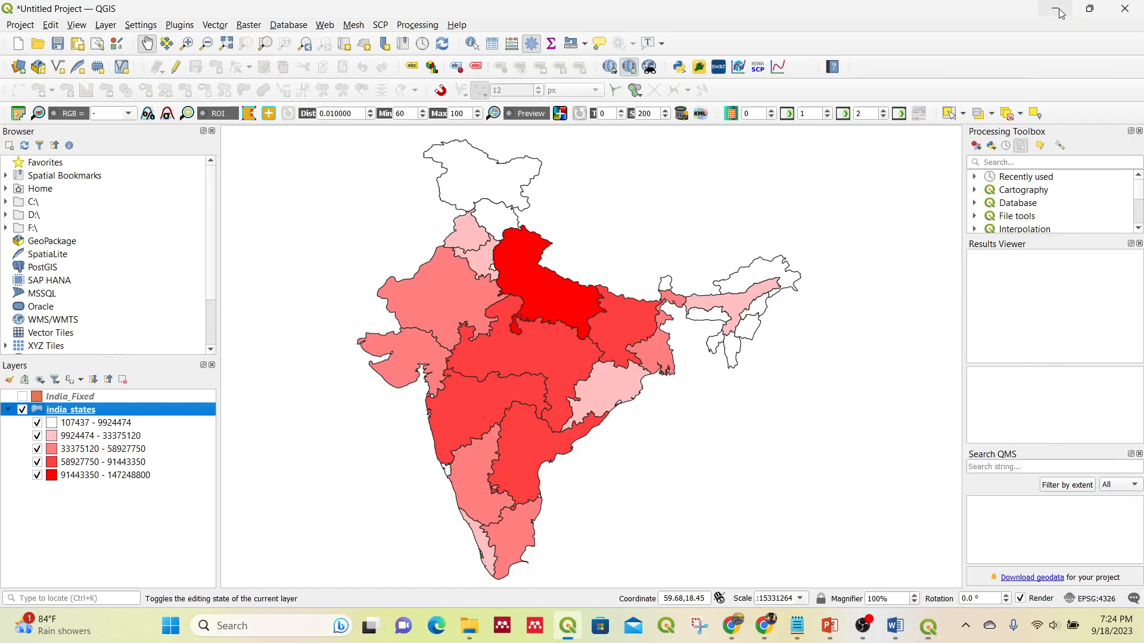
left_click(1055, 9)
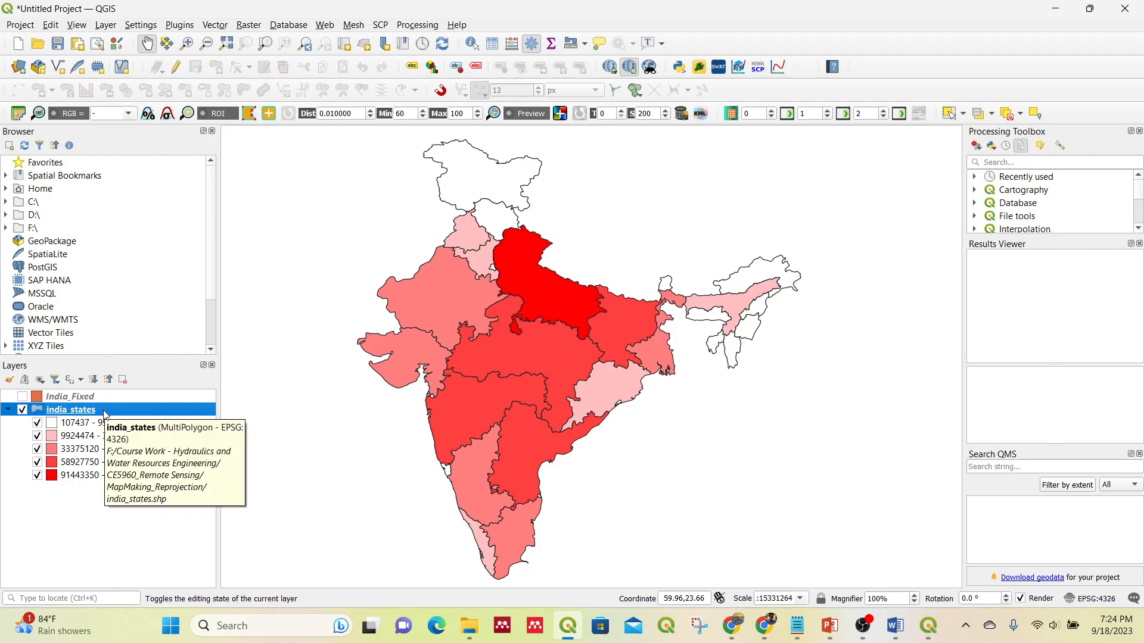
Set the india_states diagrams to Pie Chart and assign the Age_LT20, Age_20to35, Age_35to60 and Age_GT60 attributes
double_click(104, 415)
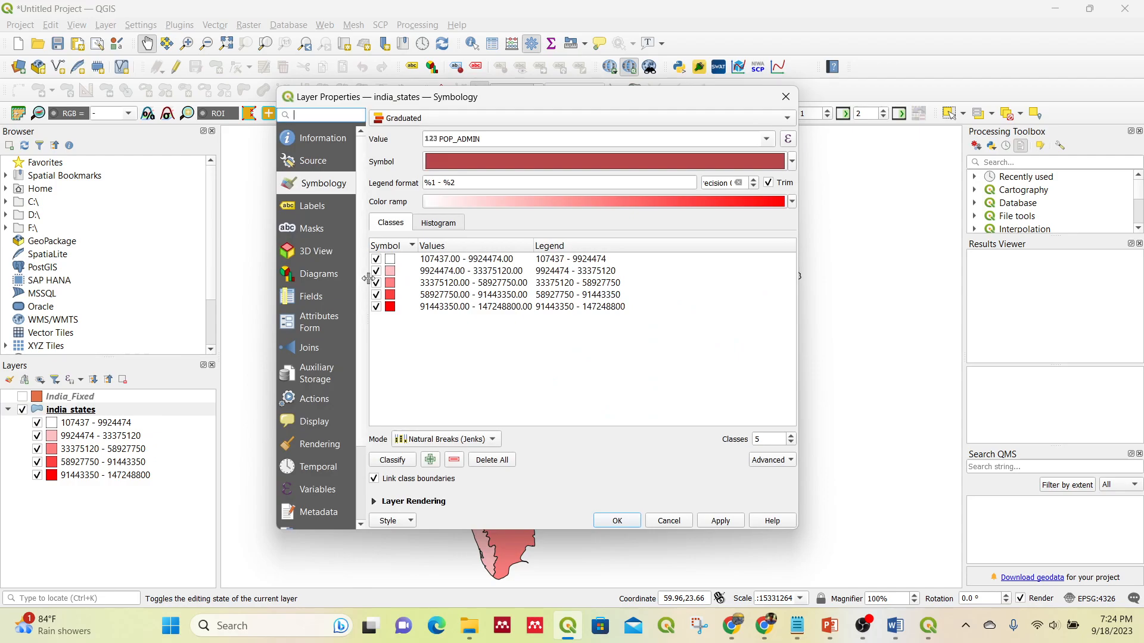
left_click_drag(367, 279, 433, 277)
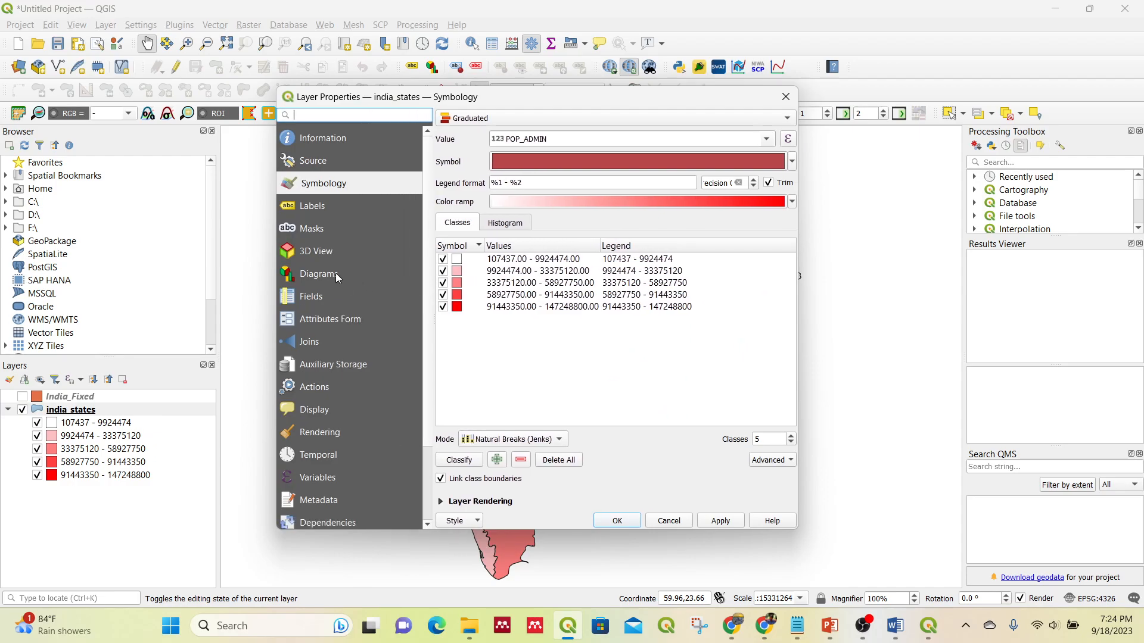
left_click(325, 274)
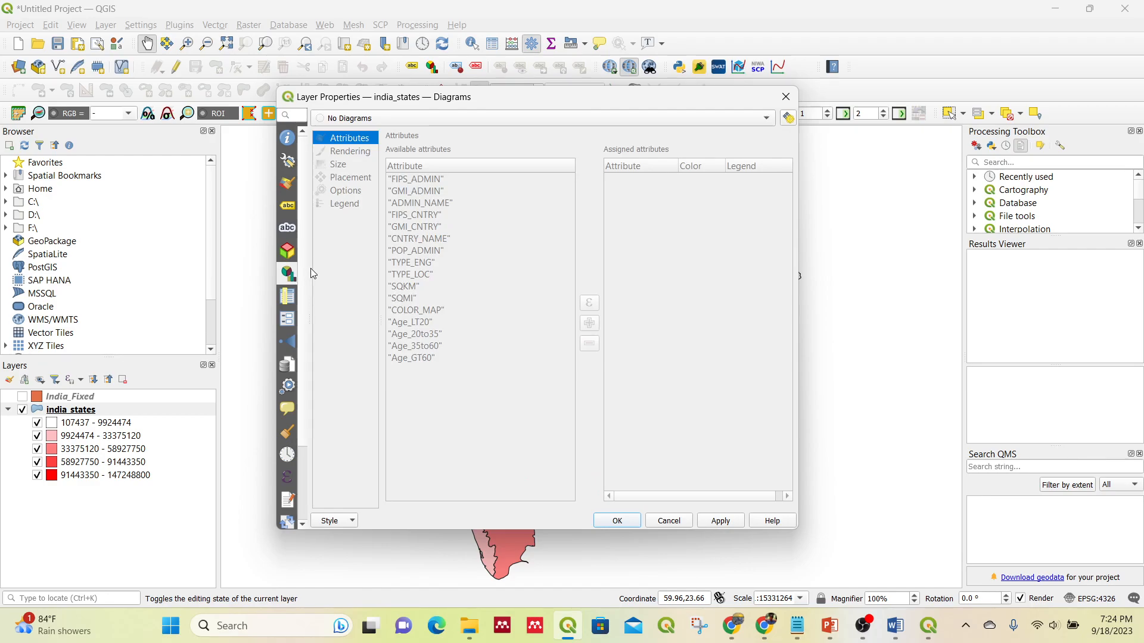
left_click_drag(312, 274, 304, 266)
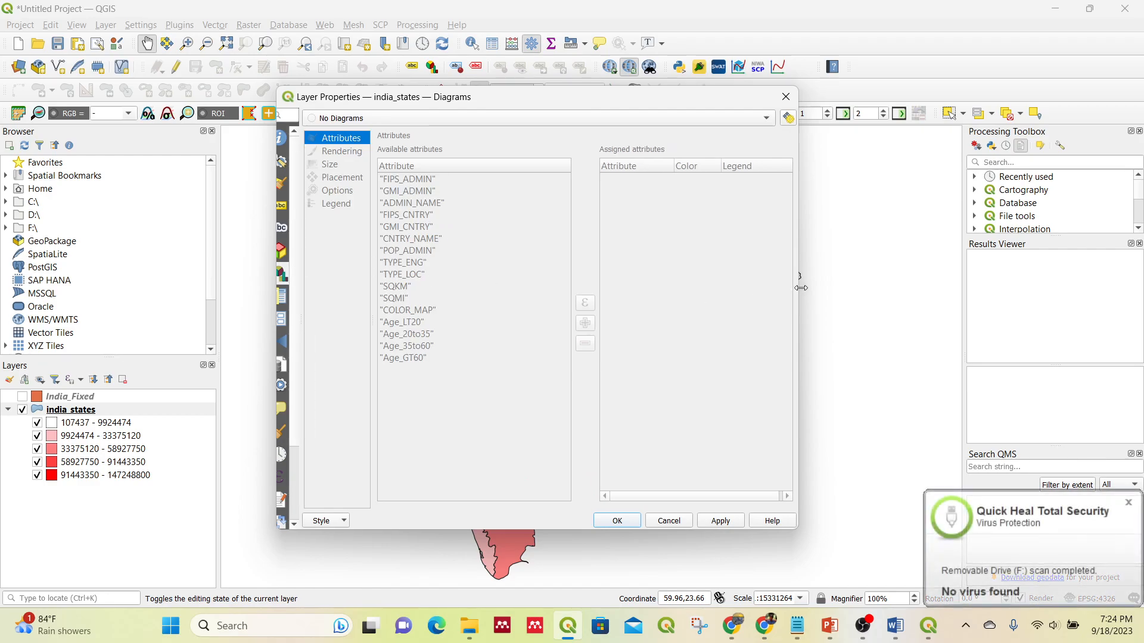
left_click_drag(801, 288, 1075, 287)
left_click_drag(277, 316, 298, 283)
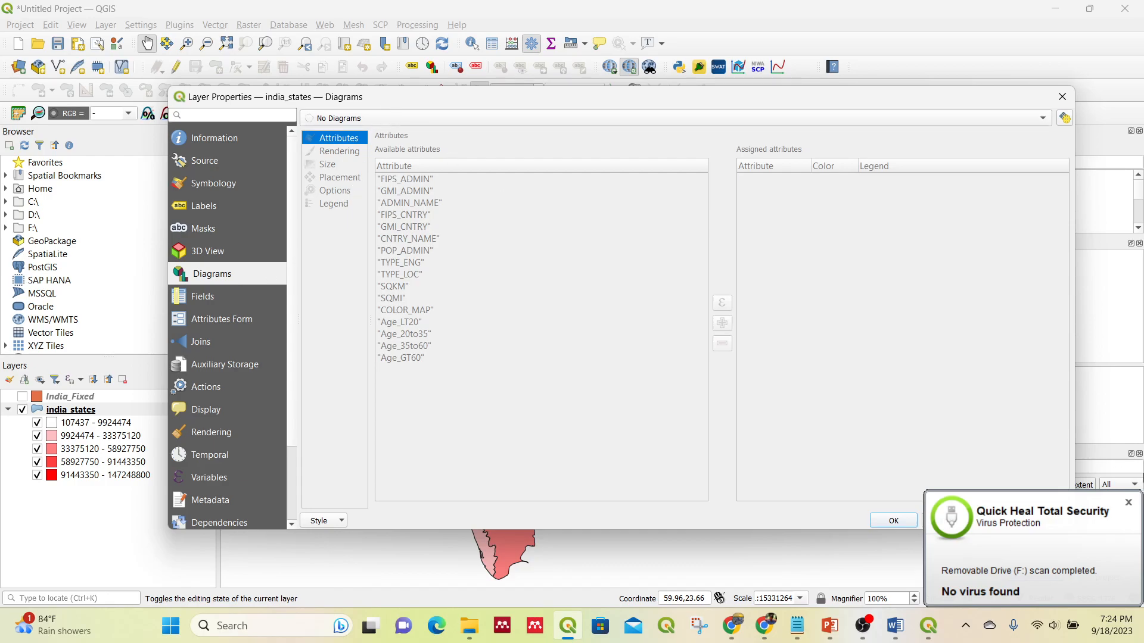
left_click(418, 121)
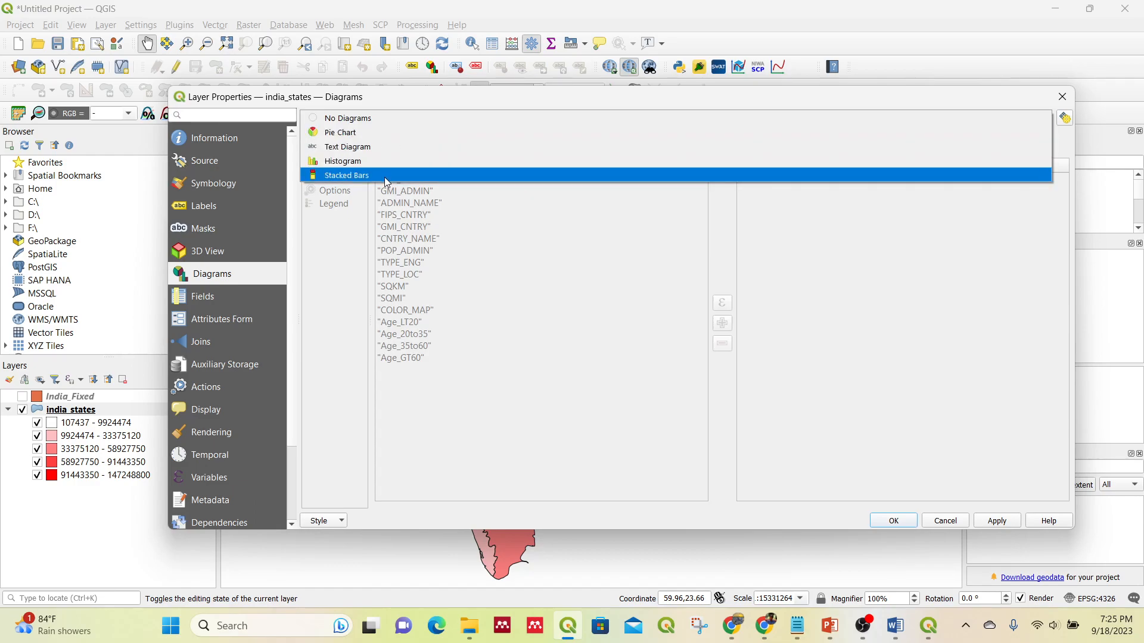
left_click(366, 134)
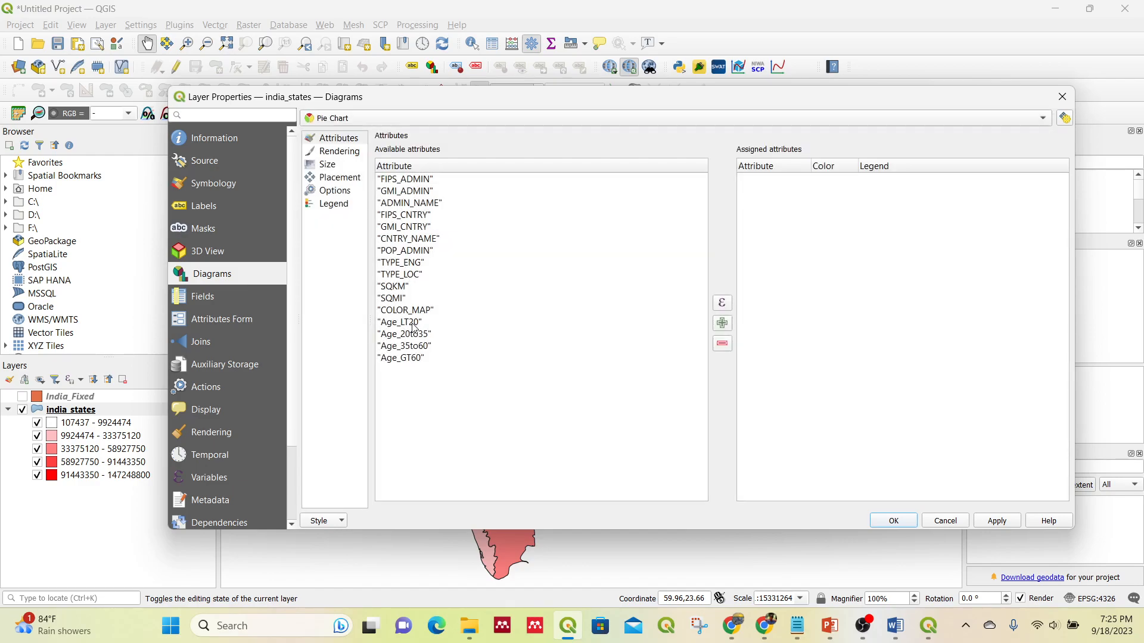
left_click_drag(413, 328, 422, 359)
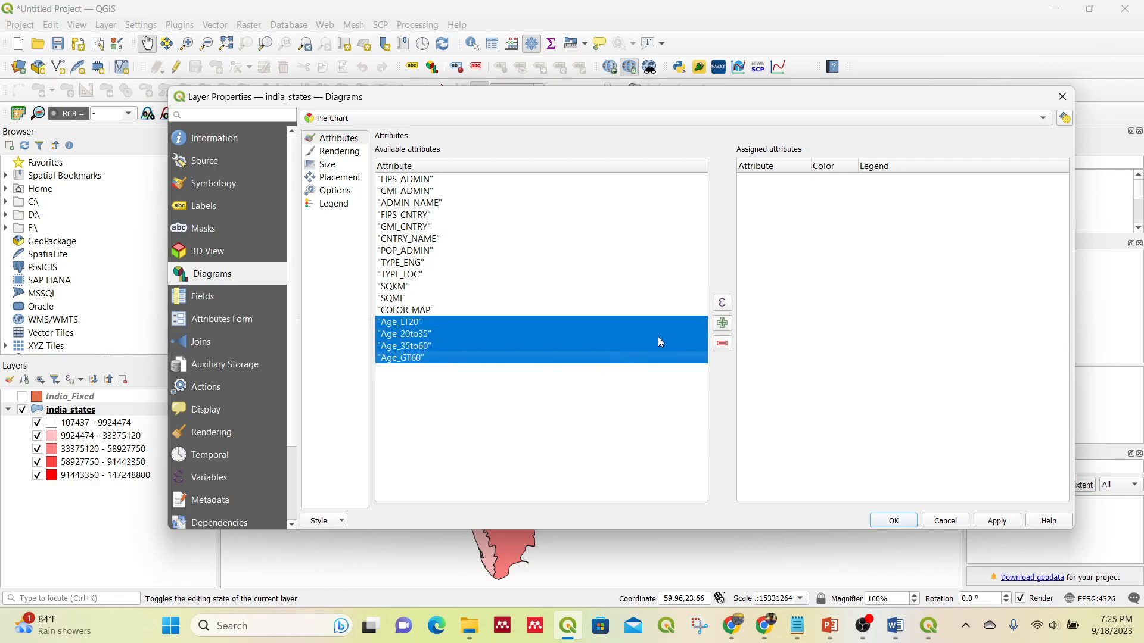
left_click(723, 323)
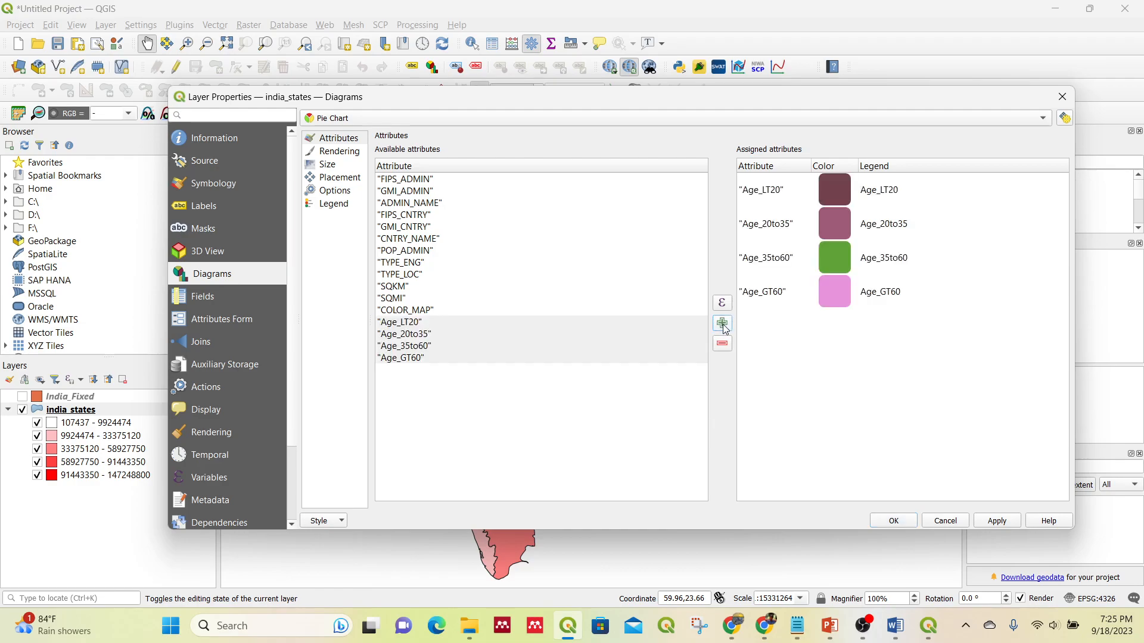
Colour the Age_LT20 slice lime yellow (#e2ff4d) and the Age_20to35 slice pale yellow (#ffff7f)
double_click(843, 189)
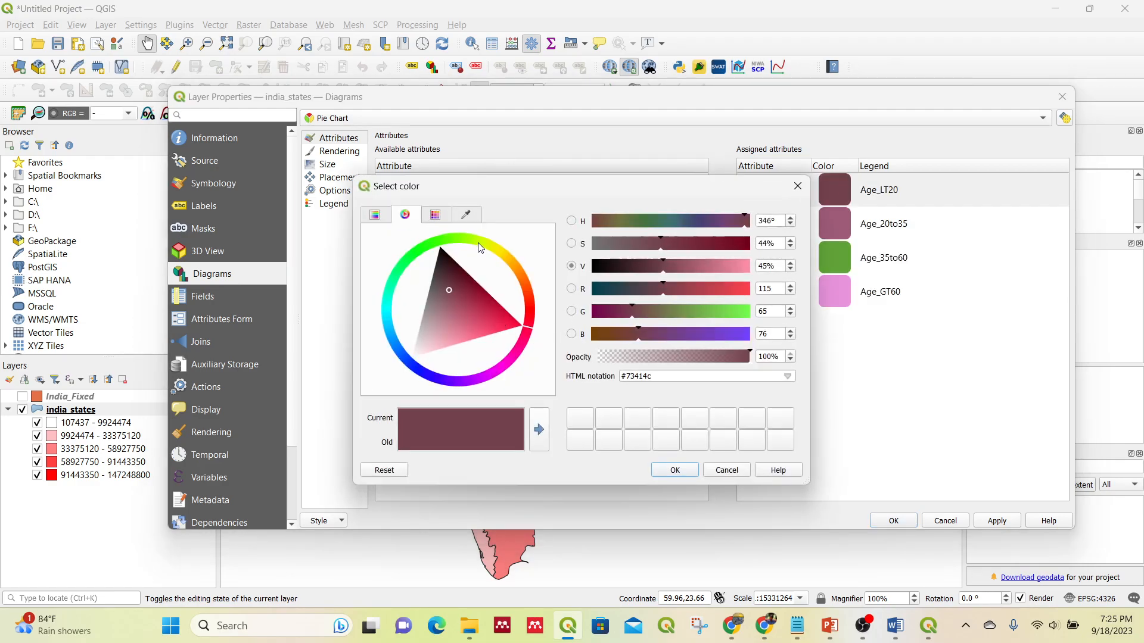
left_click_drag(481, 247, 486, 245)
mouse_move(490, 286)
left_mouse_down()
mouse_move(503, 306)
mouse_move(512, 290)
left_mouse_up()
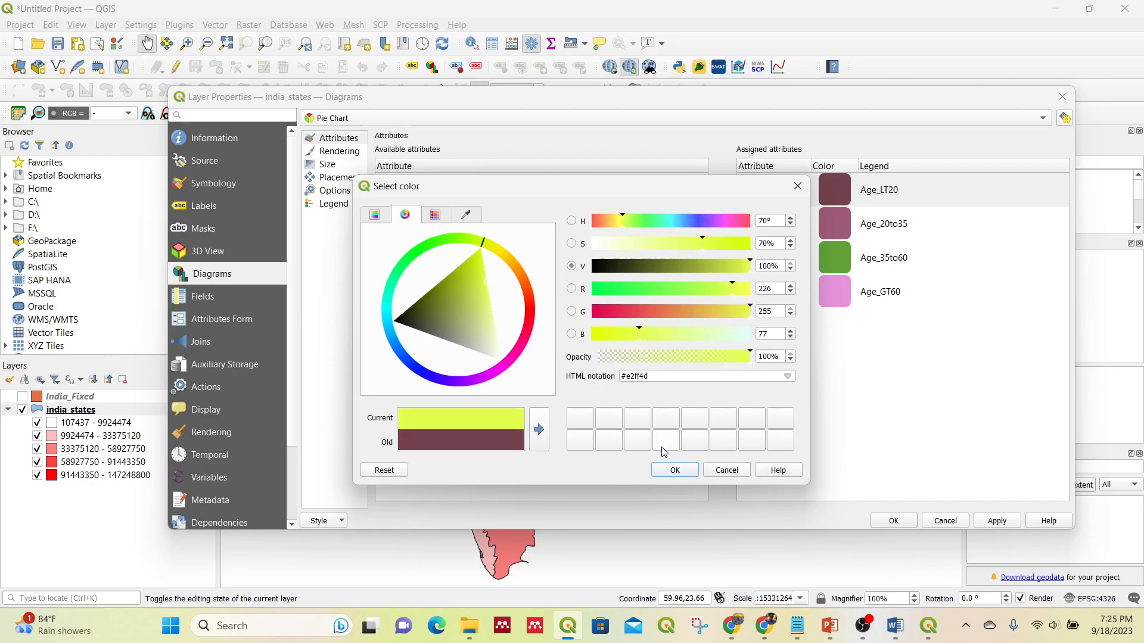
left_click(669, 469)
double_click(833, 240)
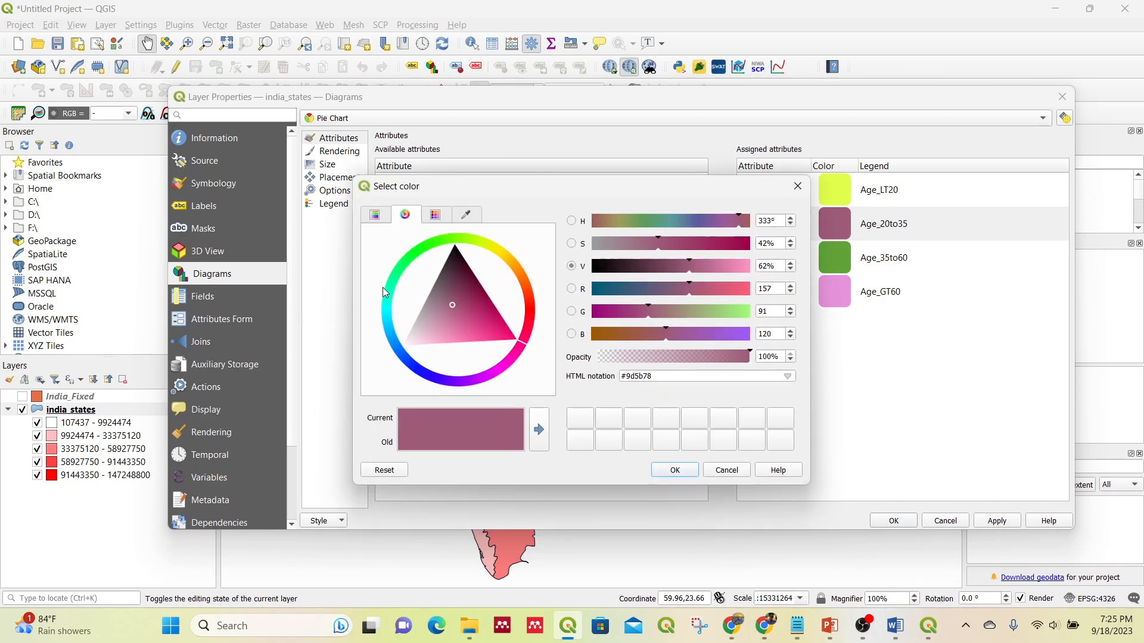
left_click(496, 253)
left_click(499, 315)
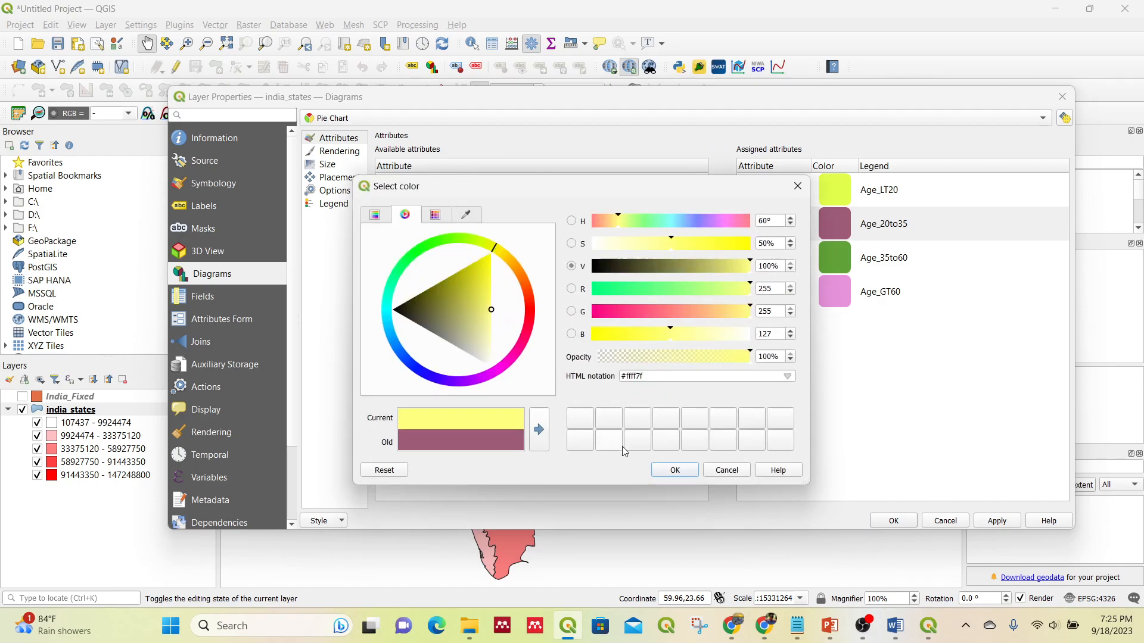
left_click(673, 470)
Colour the Age_35to60 slice light orange (#ffc45d) and the Age_GT60 slice pink
double_click(834, 257)
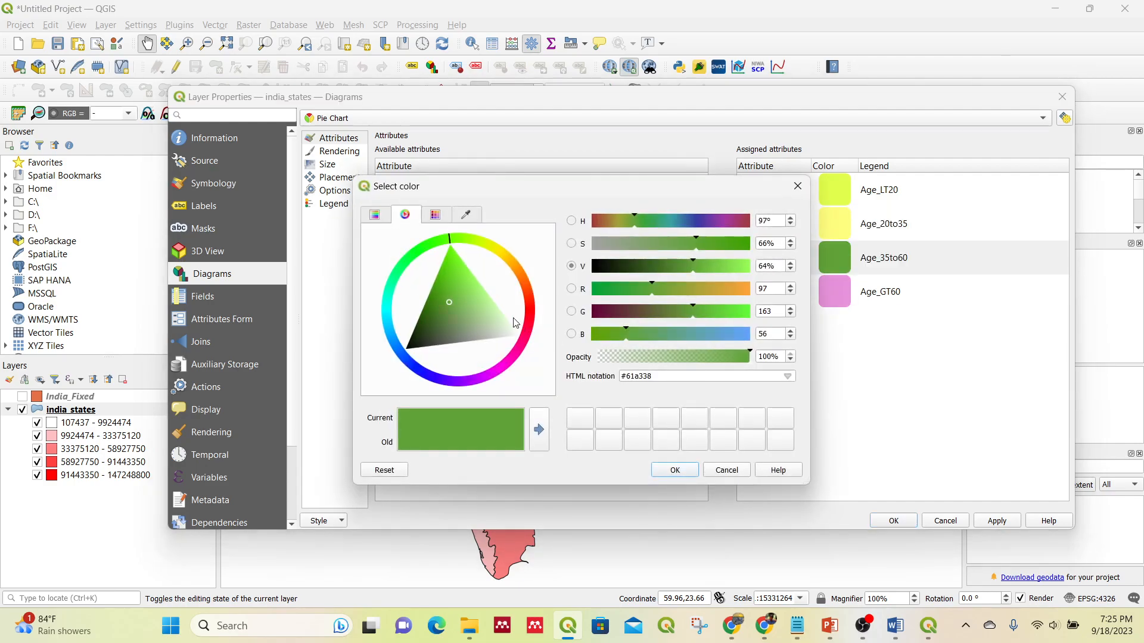
left_click(513, 266)
left_click(506, 318)
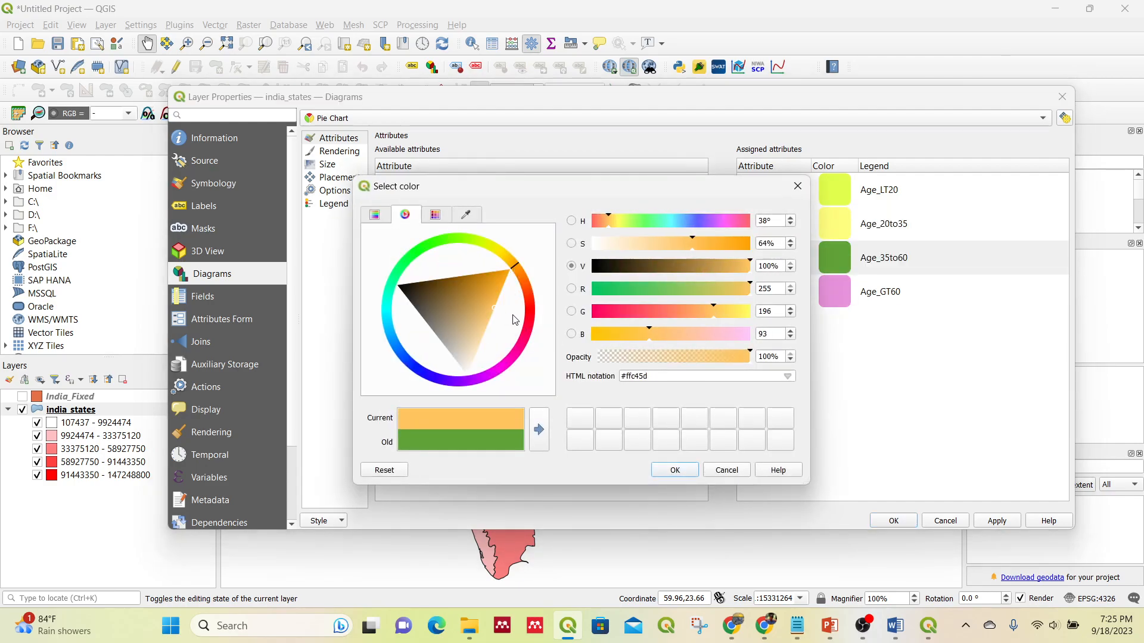
left_click(678, 471)
double_click(838, 290)
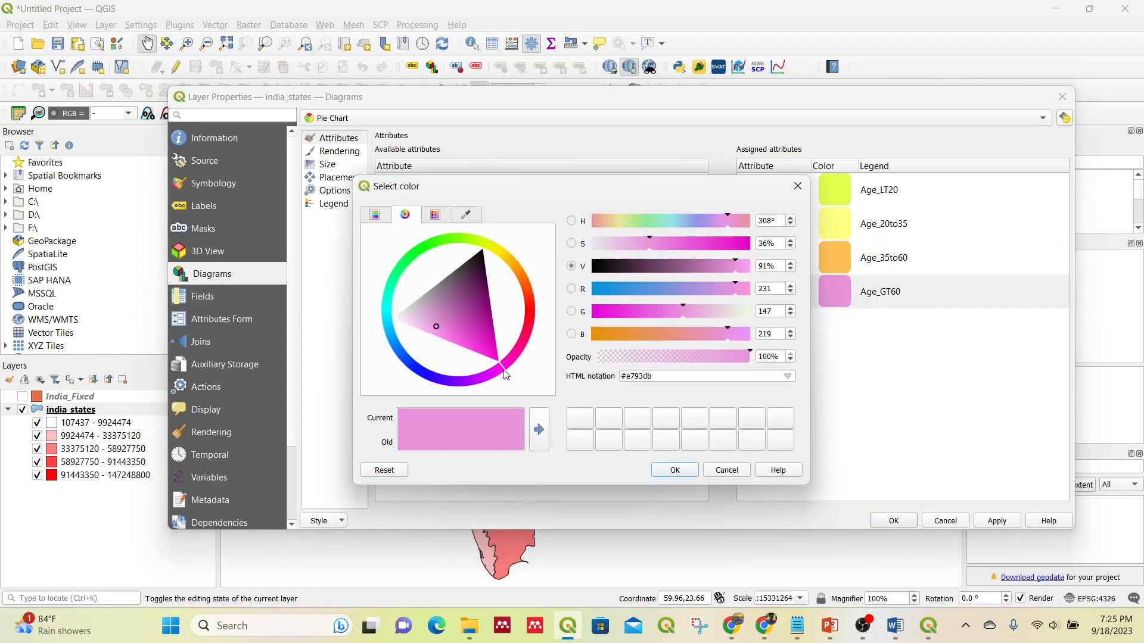
mouse_move(505, 375)
left_mouse_down()
mouse_move(508, 360)
mouse_move(460, 375)
left_mouse_up()
left_click(680, 474)
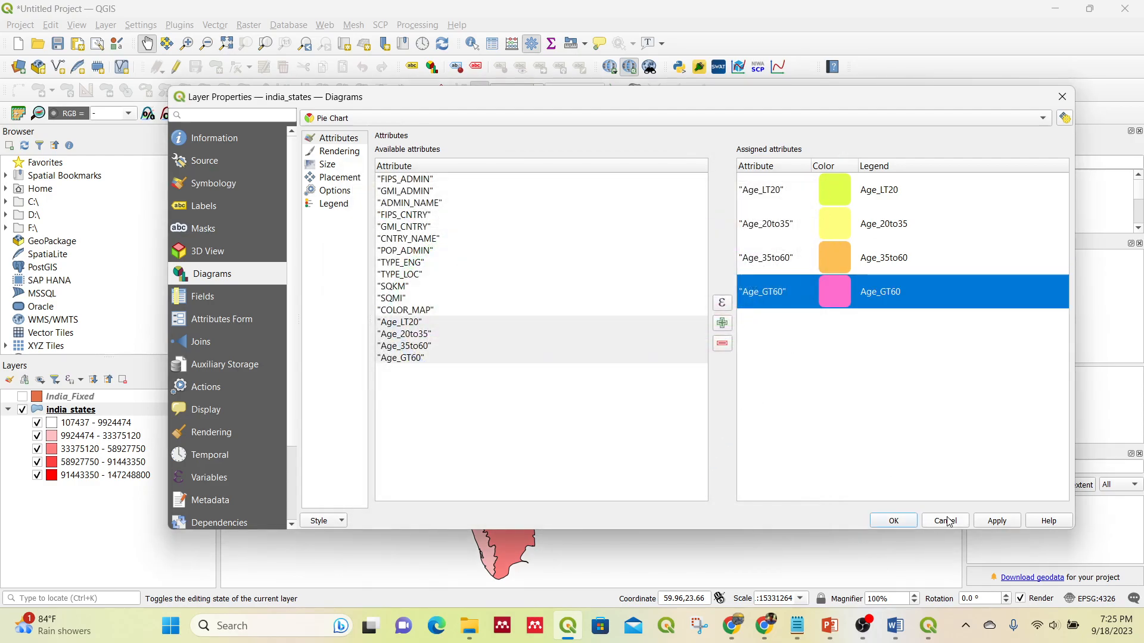
Give the pie charts a black outline with a line width of 0.25 mm
left_click(339, 137)
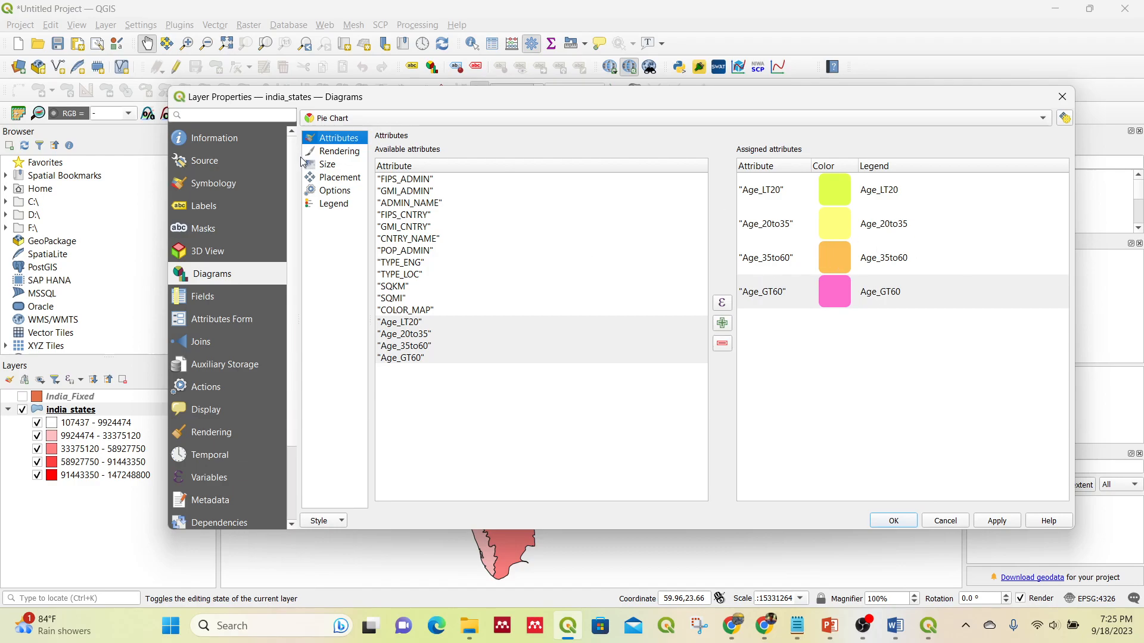
left_click(337, 153)
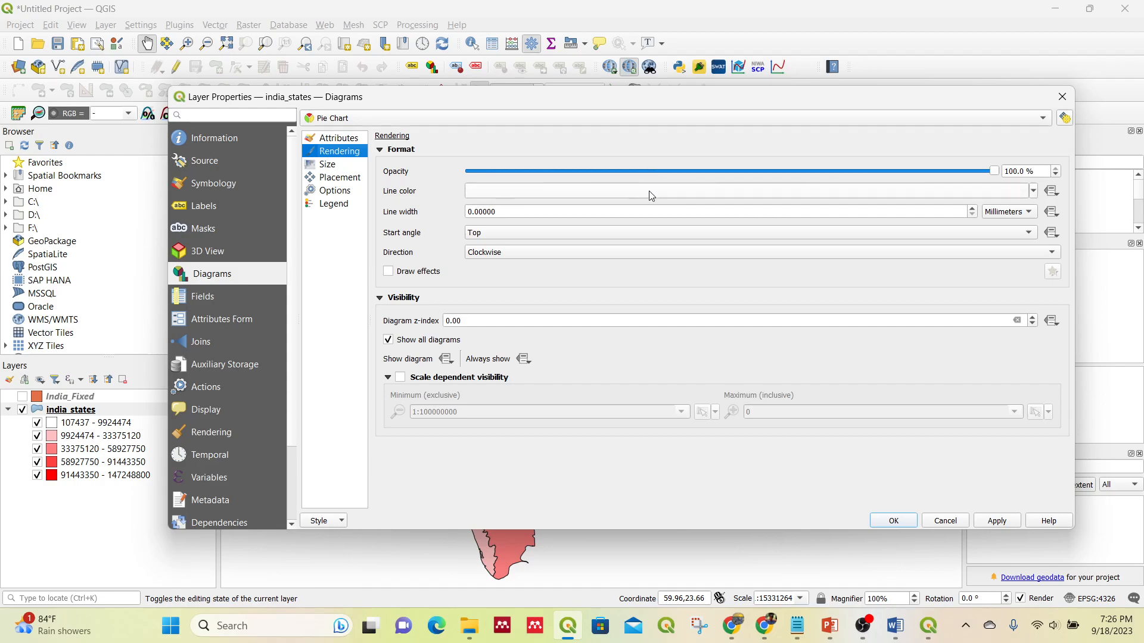
left_click(1034, 198)
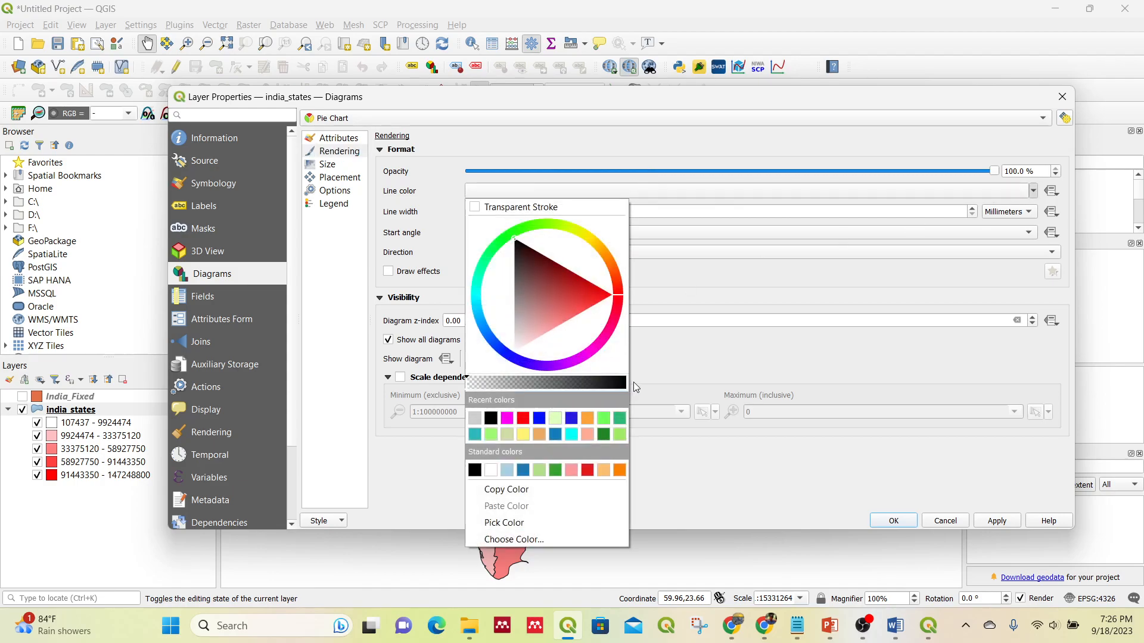
left_click(491, 418)
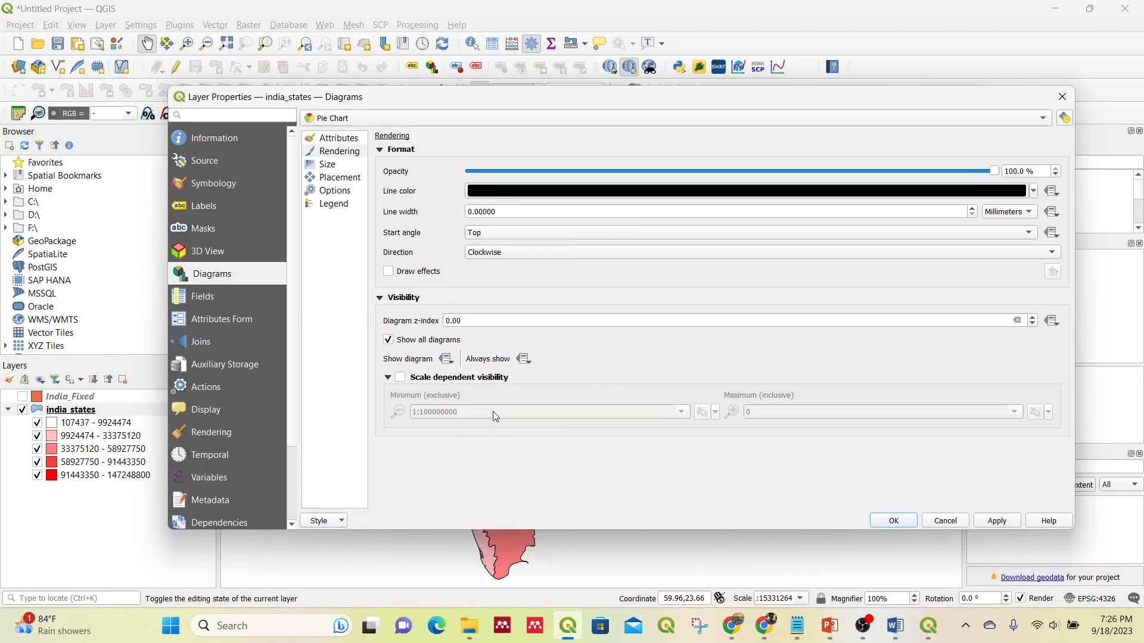
left_click_drag(497, 212, 451, 219)
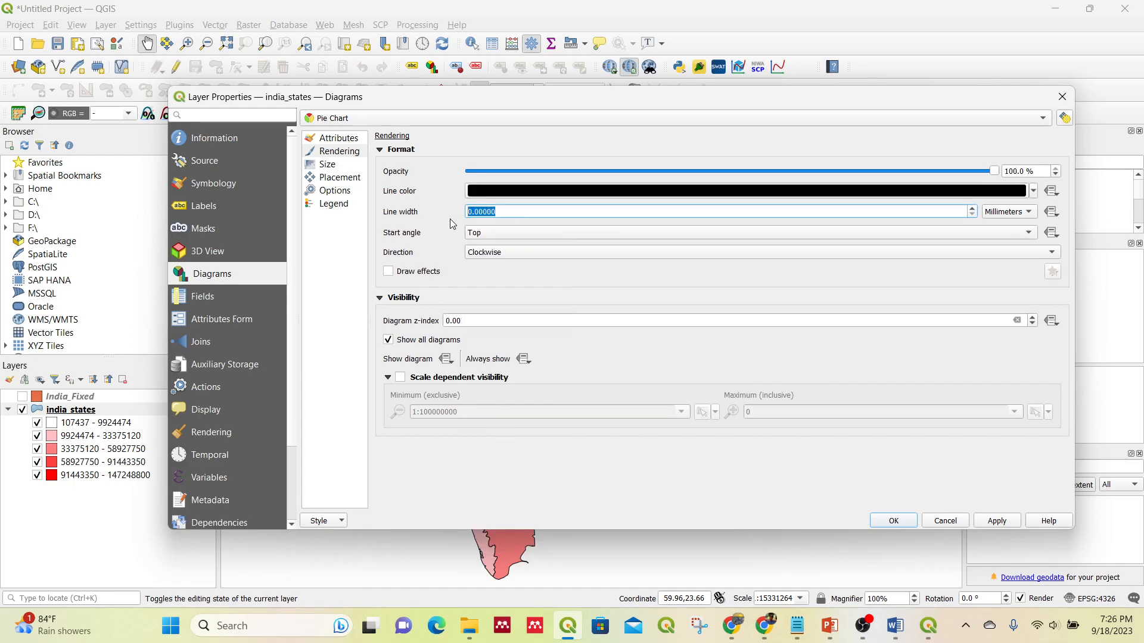
type("0.25")
Switch the pie charts to scaled size based on the POP_ADMIN attribute and apply it to the map
left_click(329, 166)
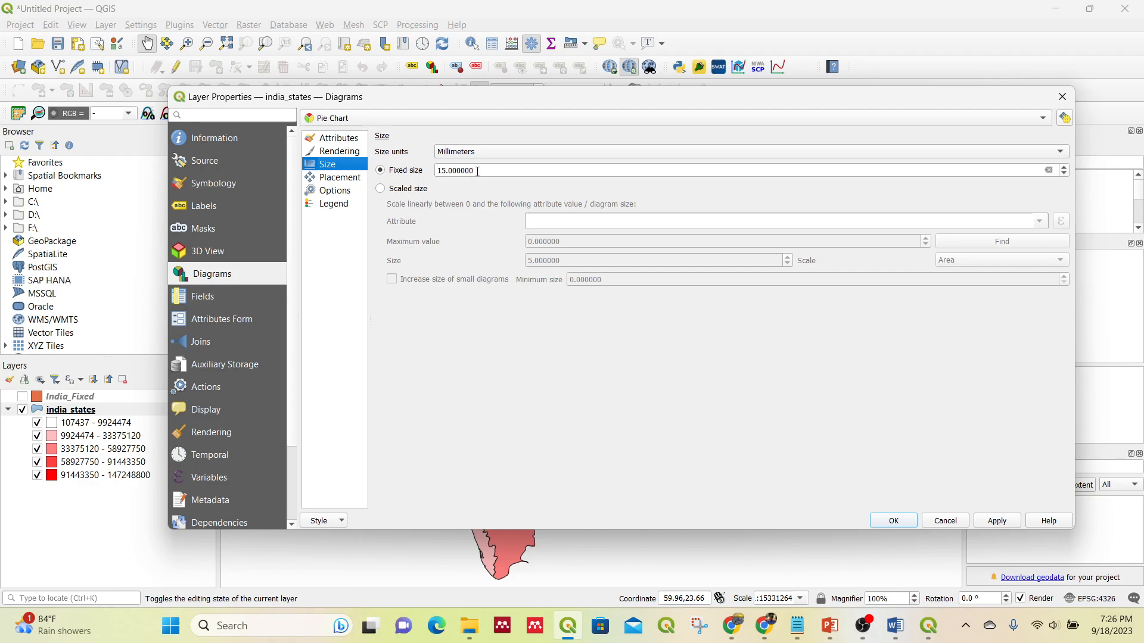
left_click(408, 190)
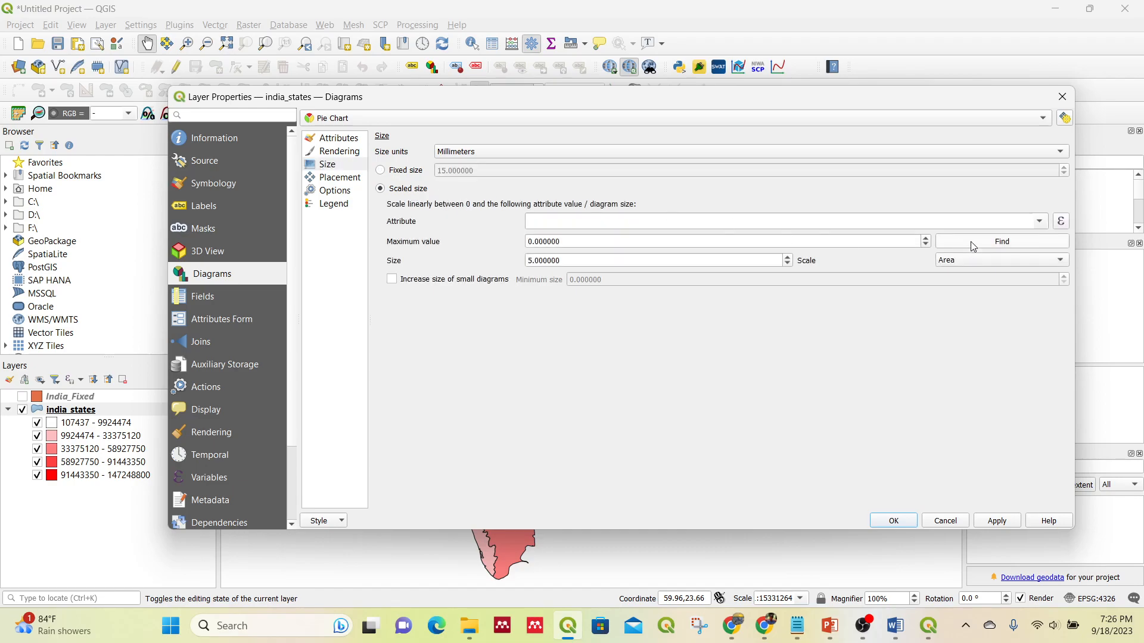
left_click(1040, 222)
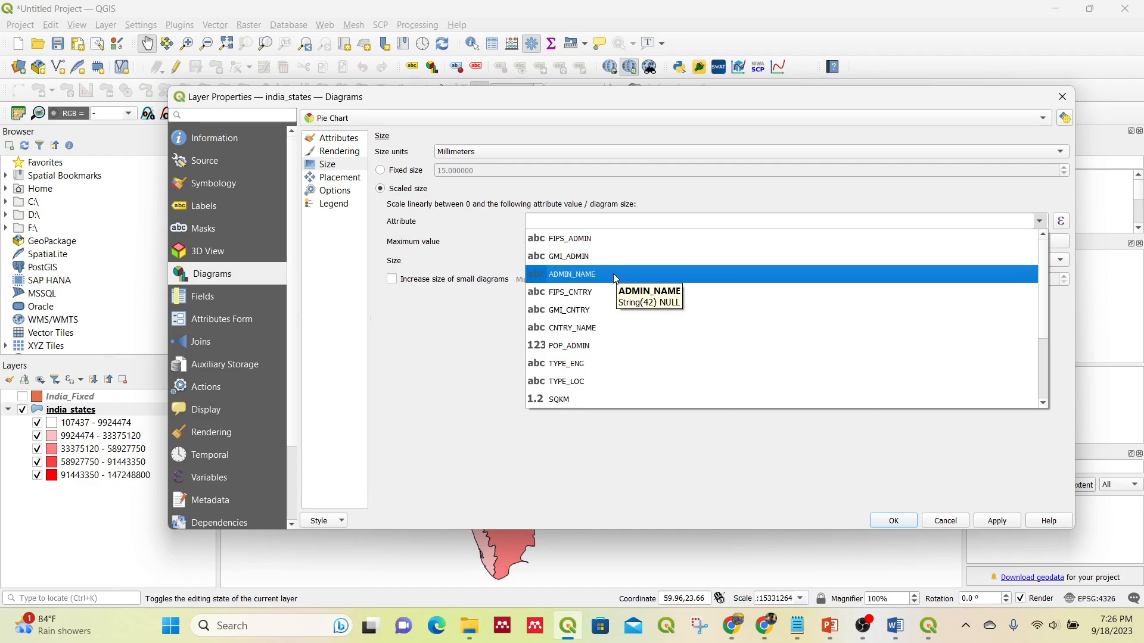
left_click(596, 346)
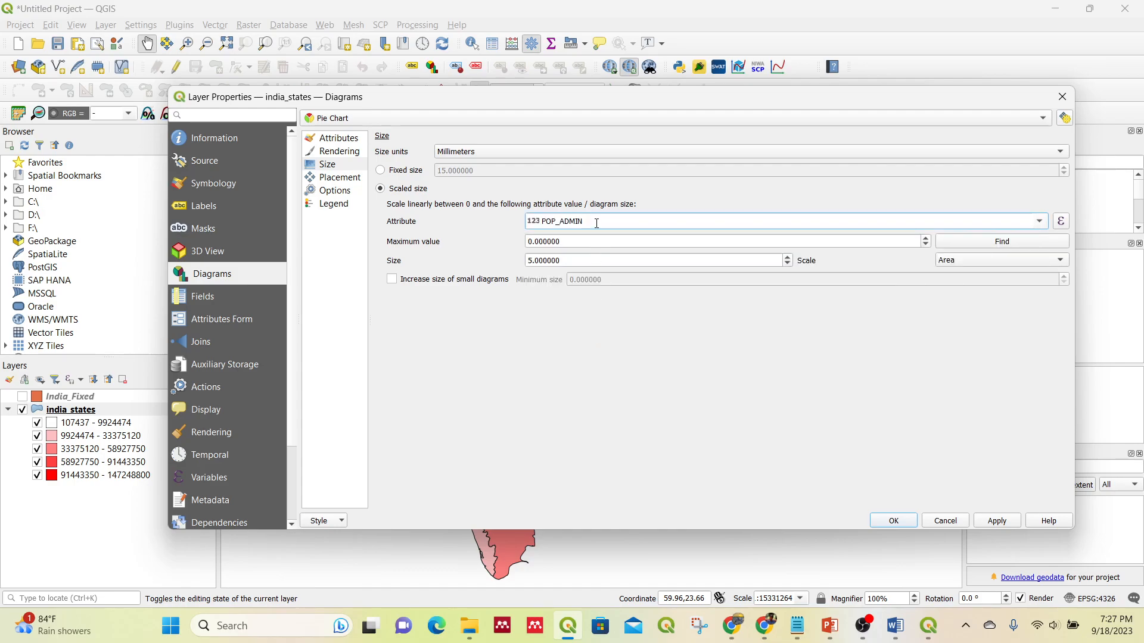
double_click(562, 242)
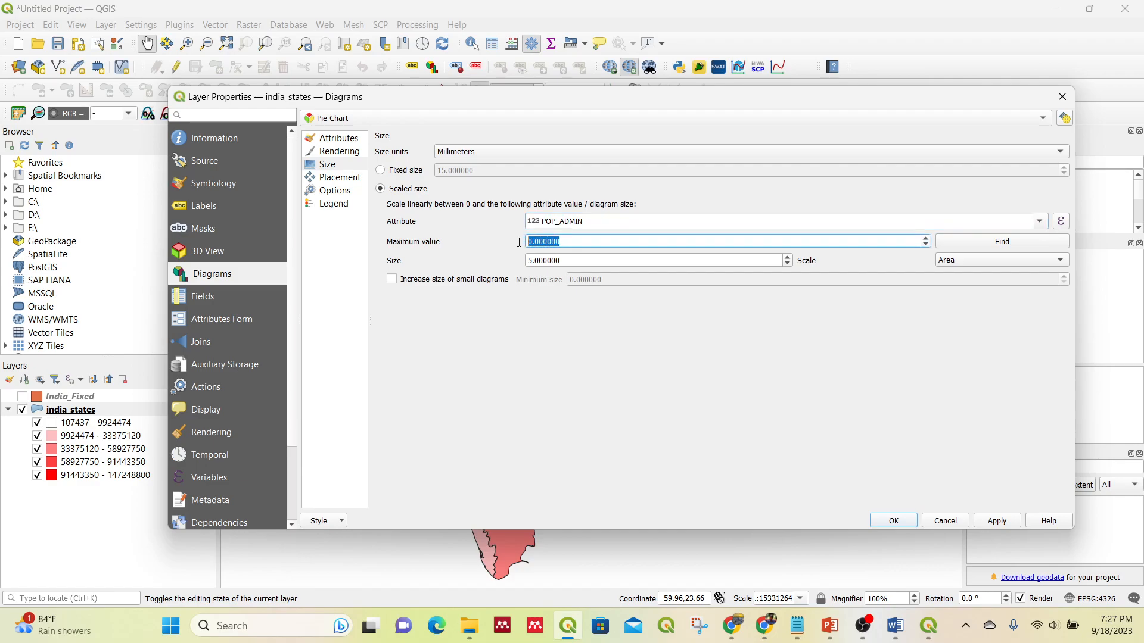
double_click(570, 260)
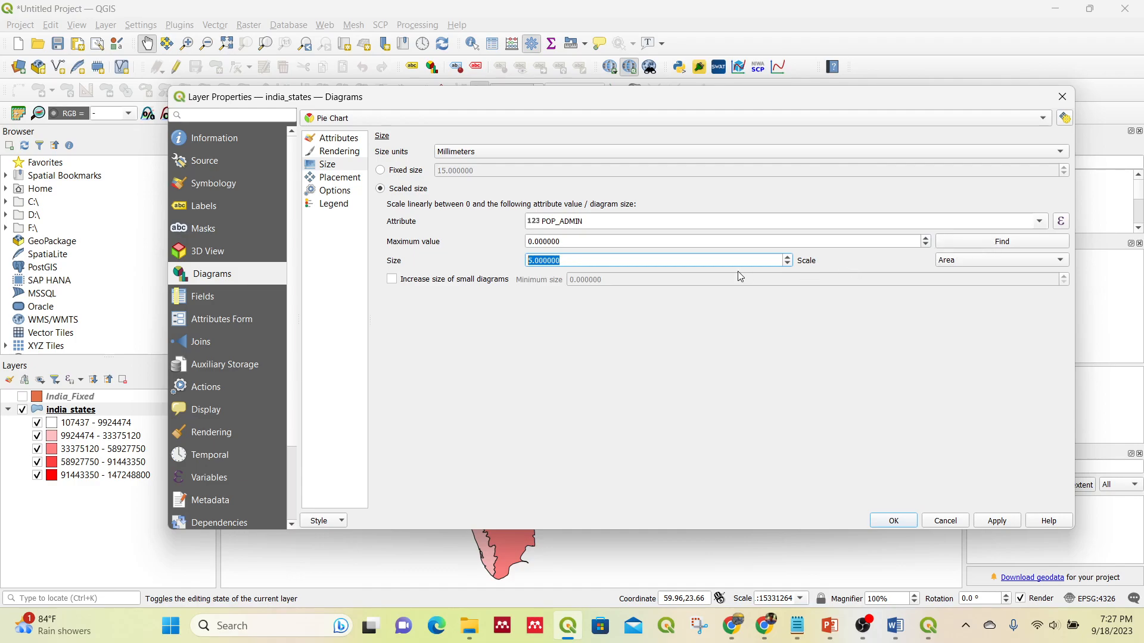
left_click_drag(677, 101, 670, 132)
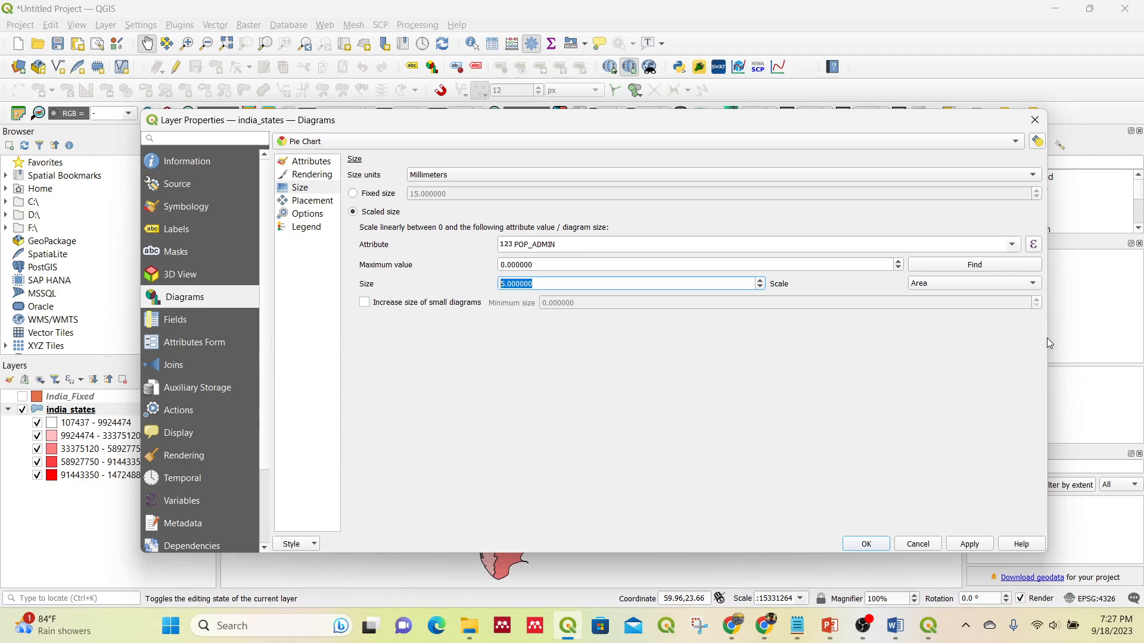
left_click_drag(1046, 345, 760, 356)
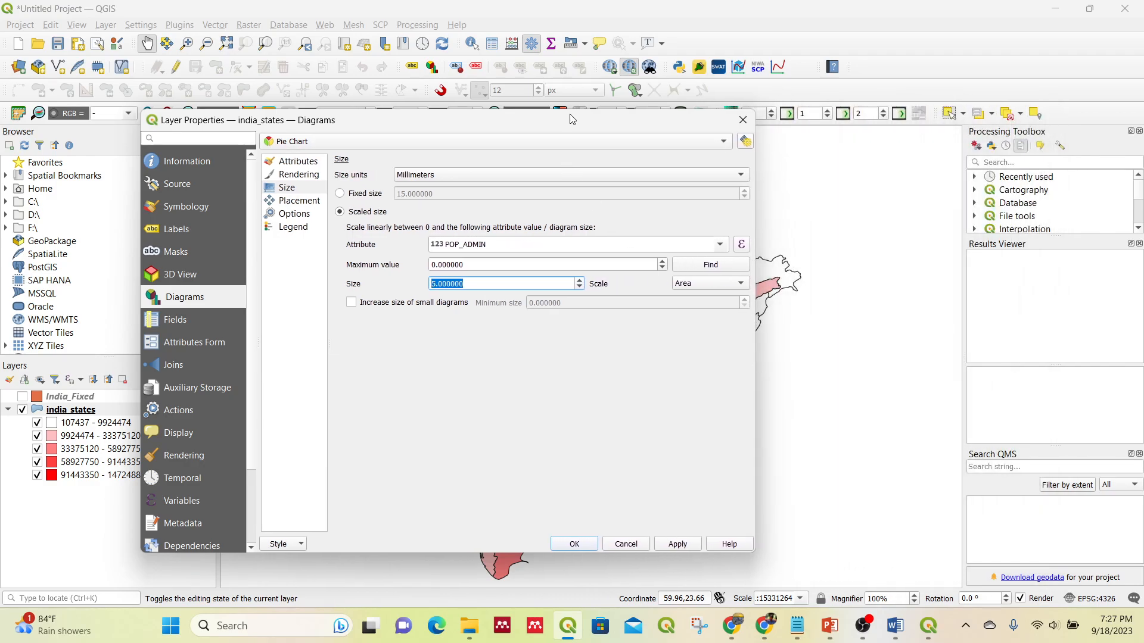
left_click_drag(577, 119, 271, 62)
left_click(388, 488)
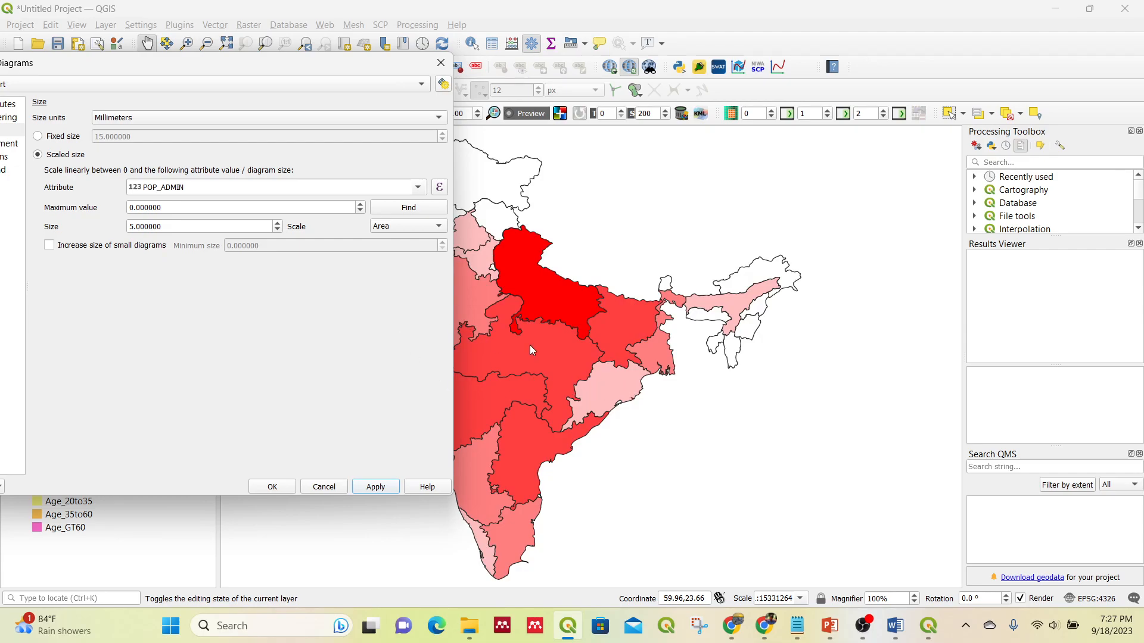
Scale the pie charts by diameter and set their size units to map units
left_click(412, 227)
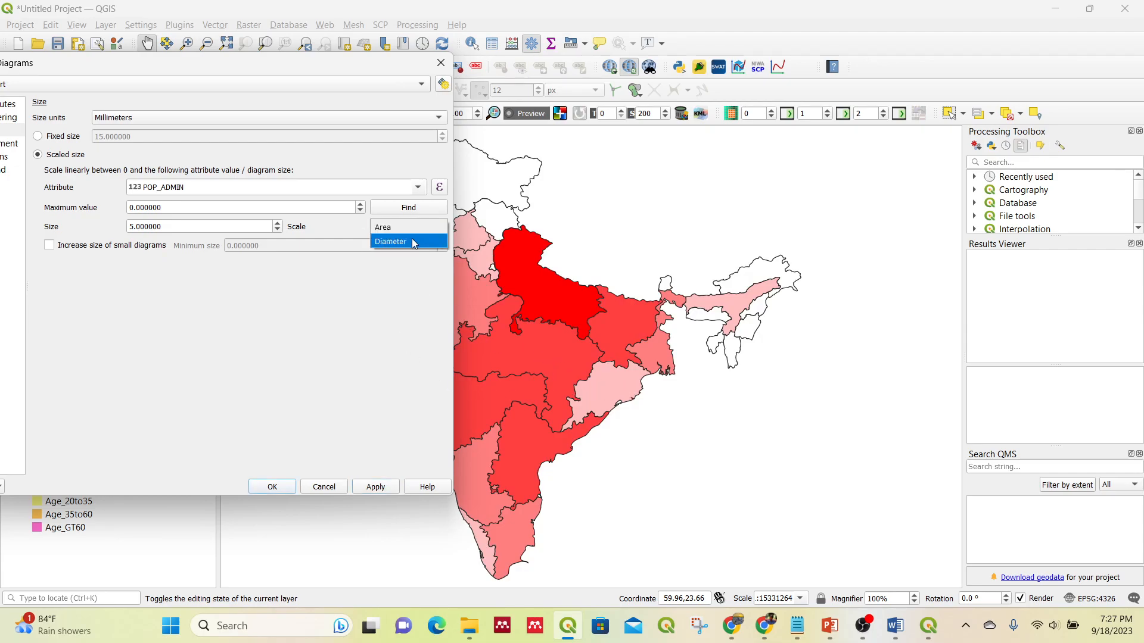
left_click(414, 242)
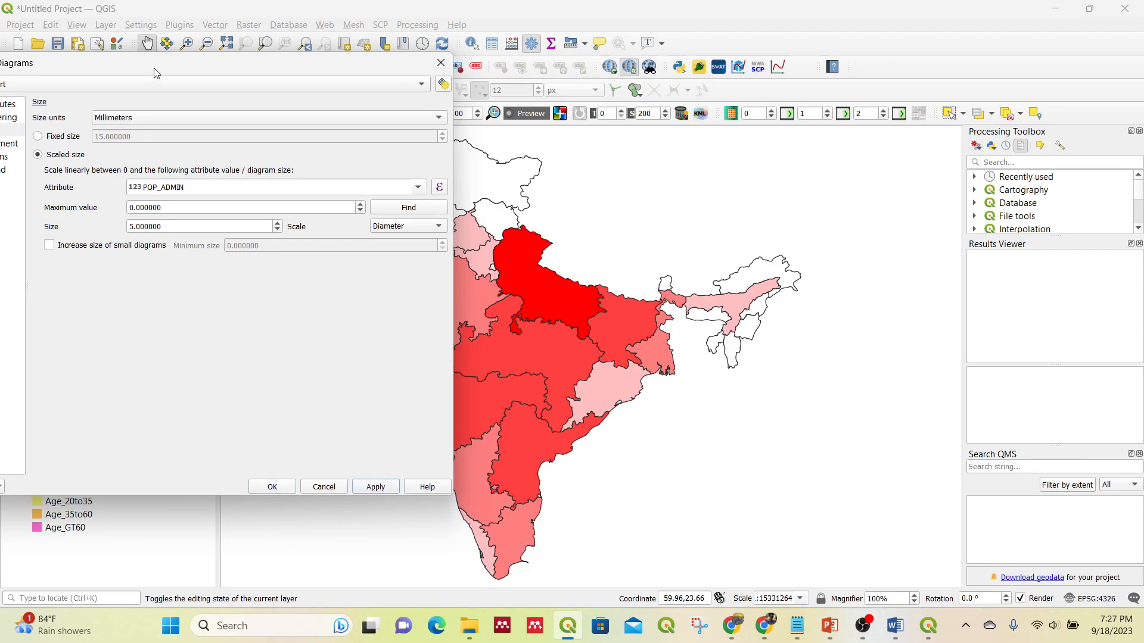
left_click_drag(168, 64, 390, 106)
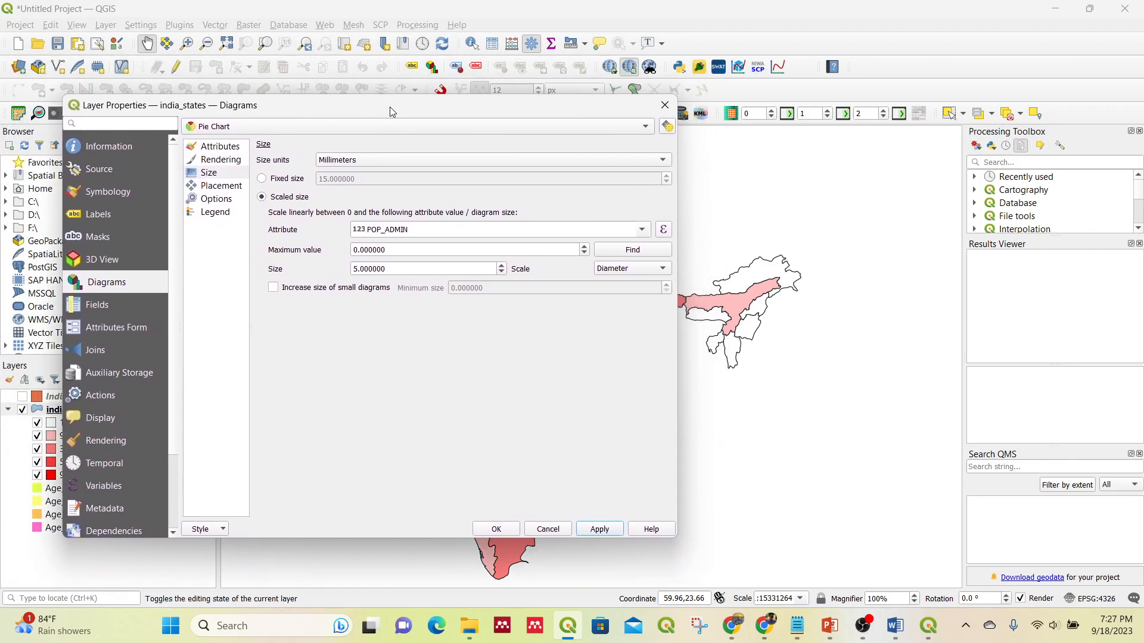
left_click(348, 159)
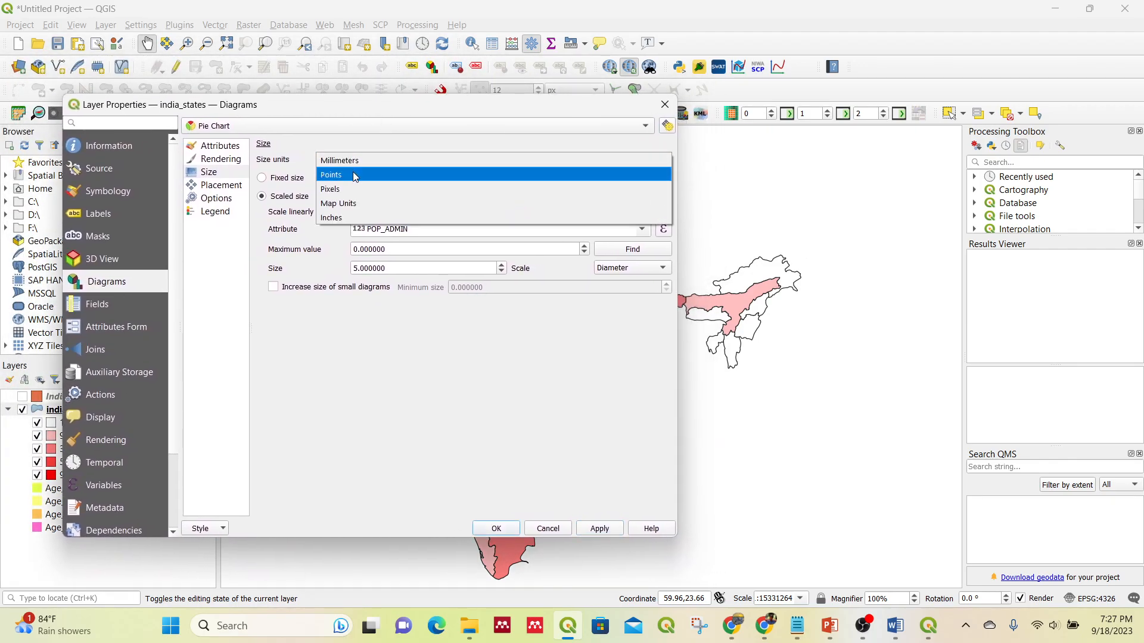
left_click(353, 203)
Find the maximum POP_ADMIN value for the scaled pie charts and apply it to the map
left_click_drag(442, 105, 194, 69)
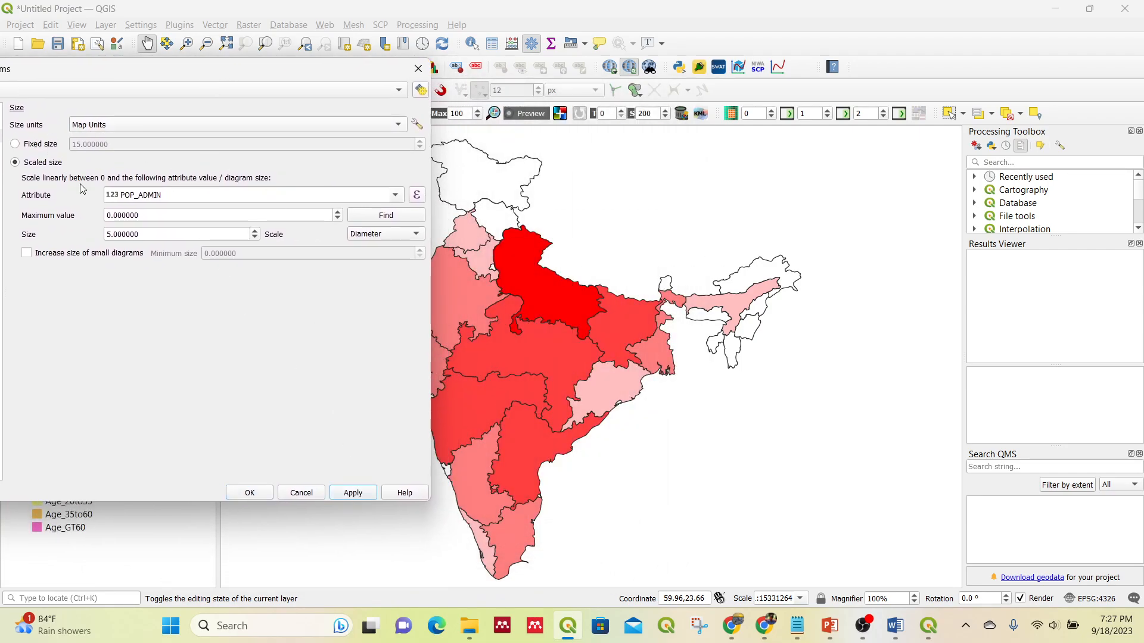
left_click(391, 225)
left_click(357, 495)
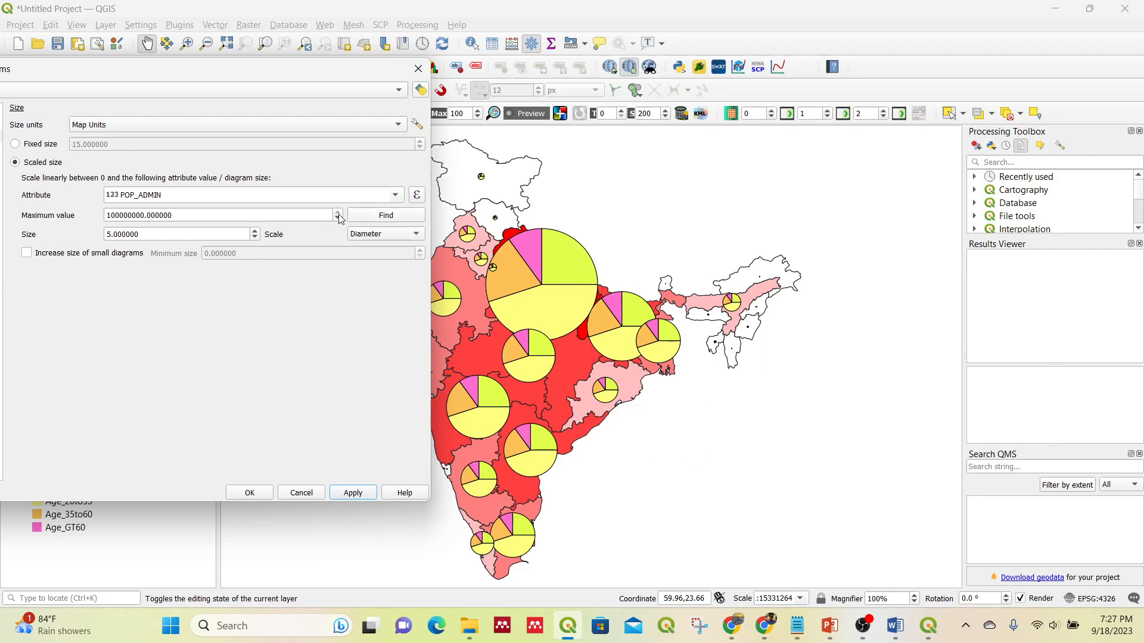
Reduce the scaled pie chart size to 3 map units and apply it to the map
double_click(125, 195)
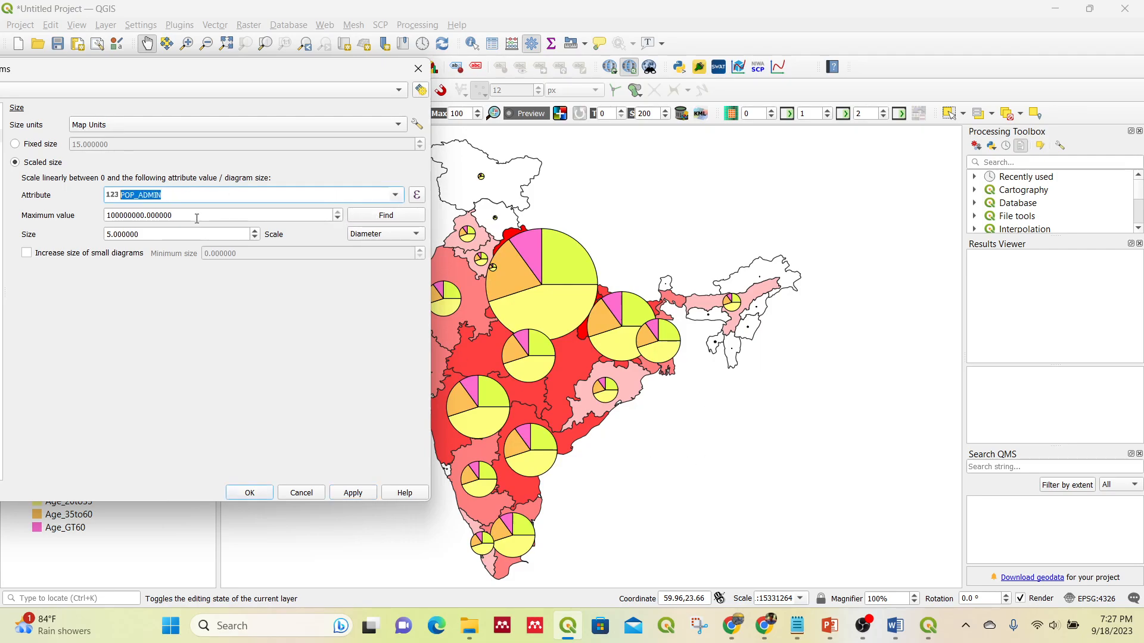
left_click_drag(197, 219, 12, 215)
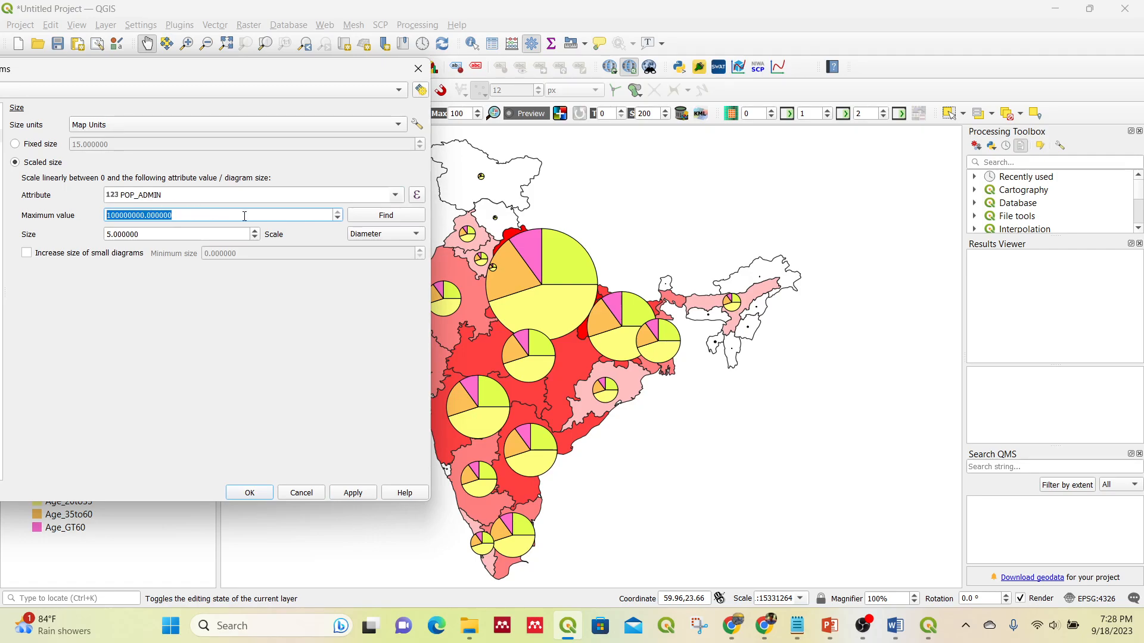
left_click(166, 233)
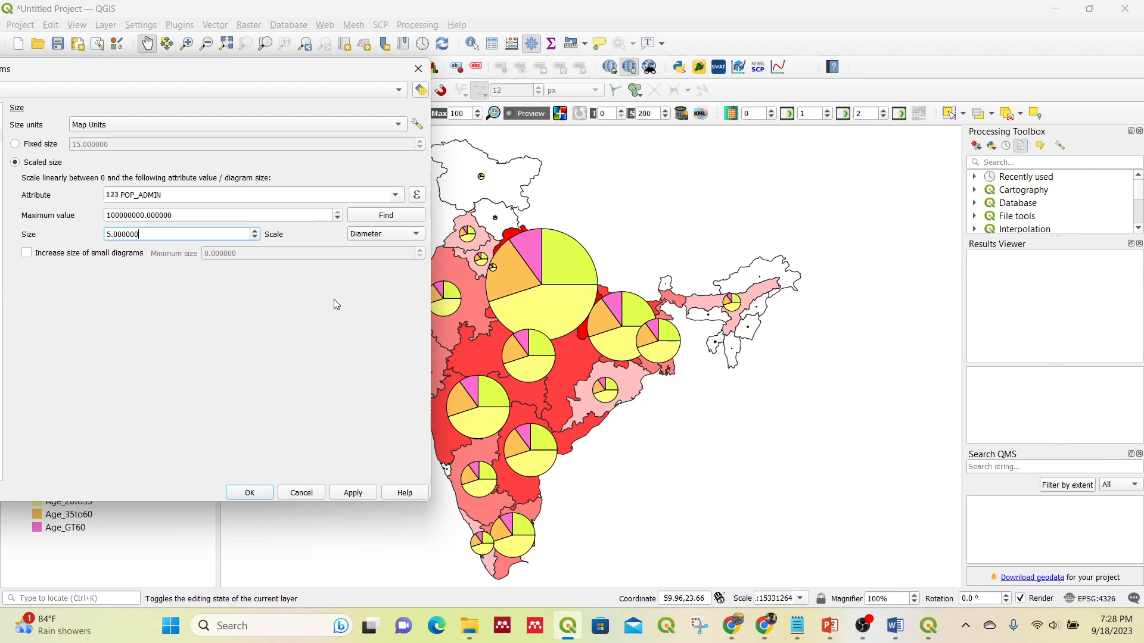
left_click(256, 239)
left_click(363, 495)
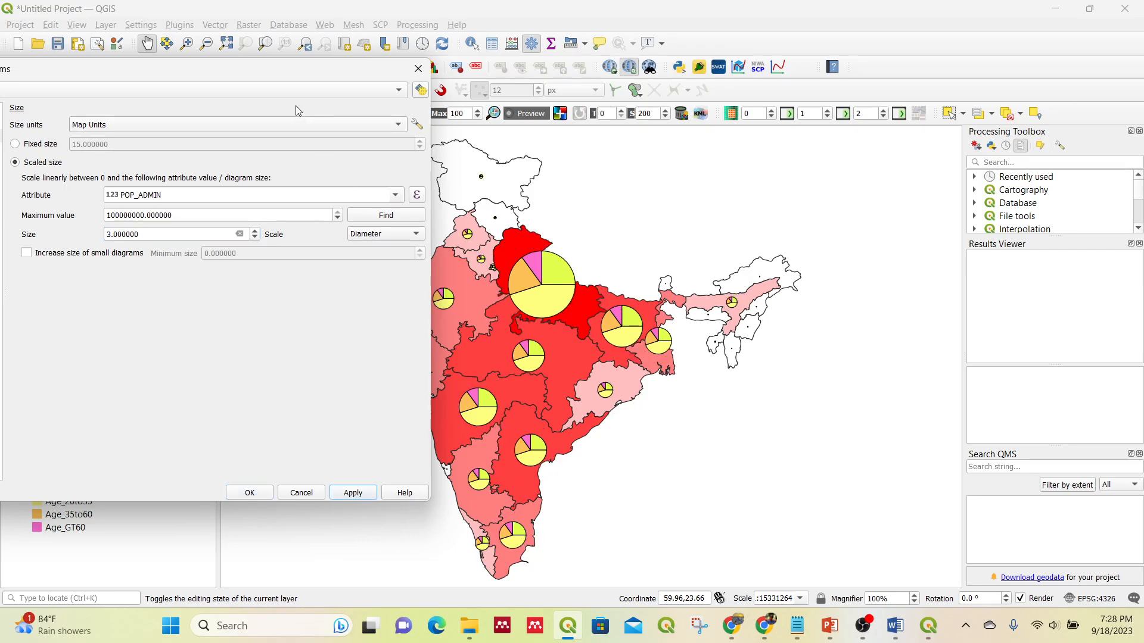
Set the pie chart size units to millimeters and apply the change to the map
left_click_drag(303, 76, 337, 91)
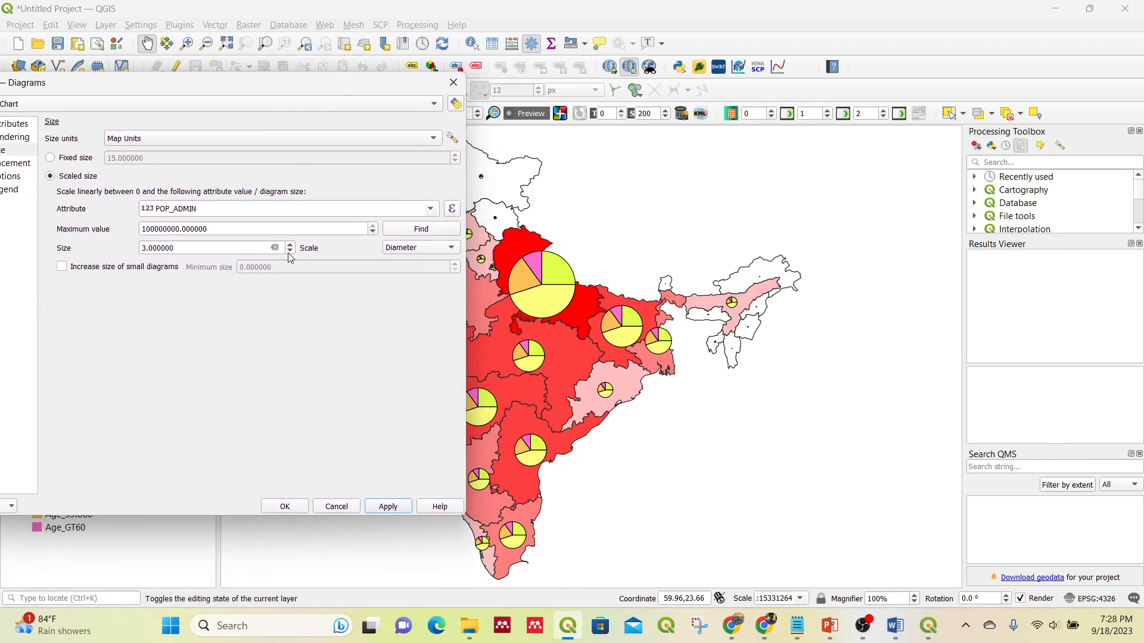
left_click(149, 138)
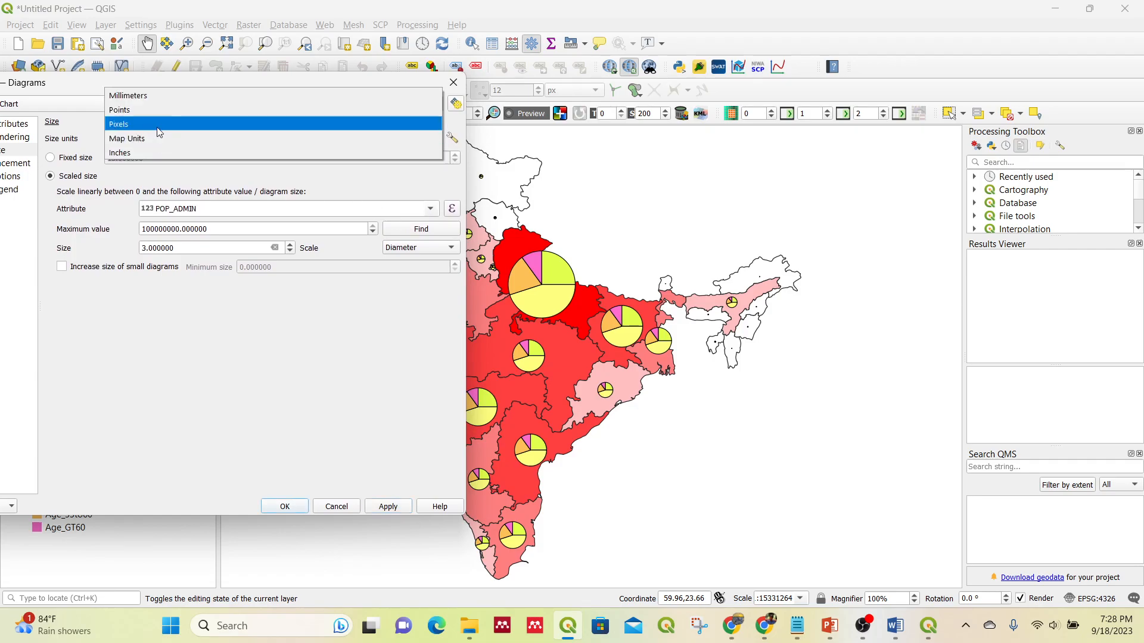
left_click(154, 97)
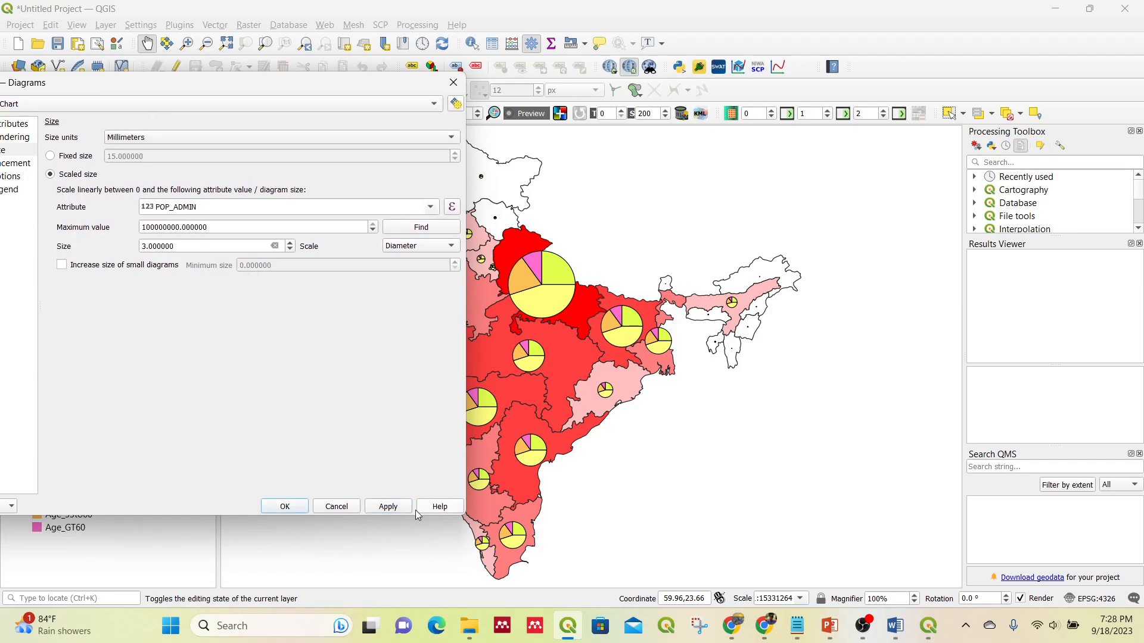
left_click(393, 509)
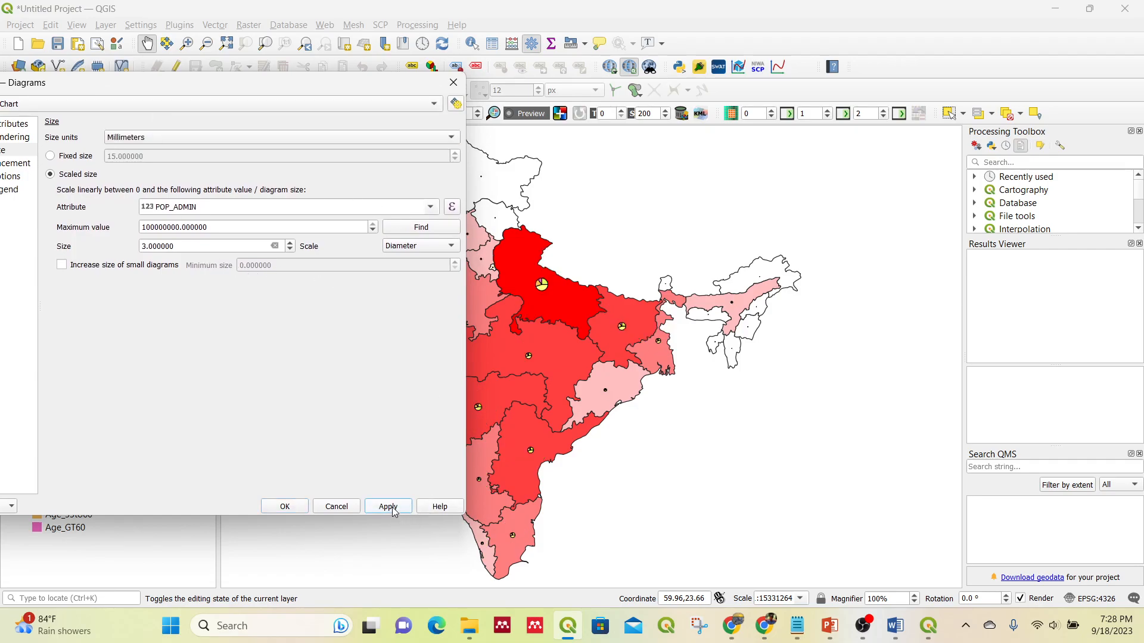
Try scaled pie chart sizes of 5 mm and 10 mm, applying each to the map
left_click(290, 245)
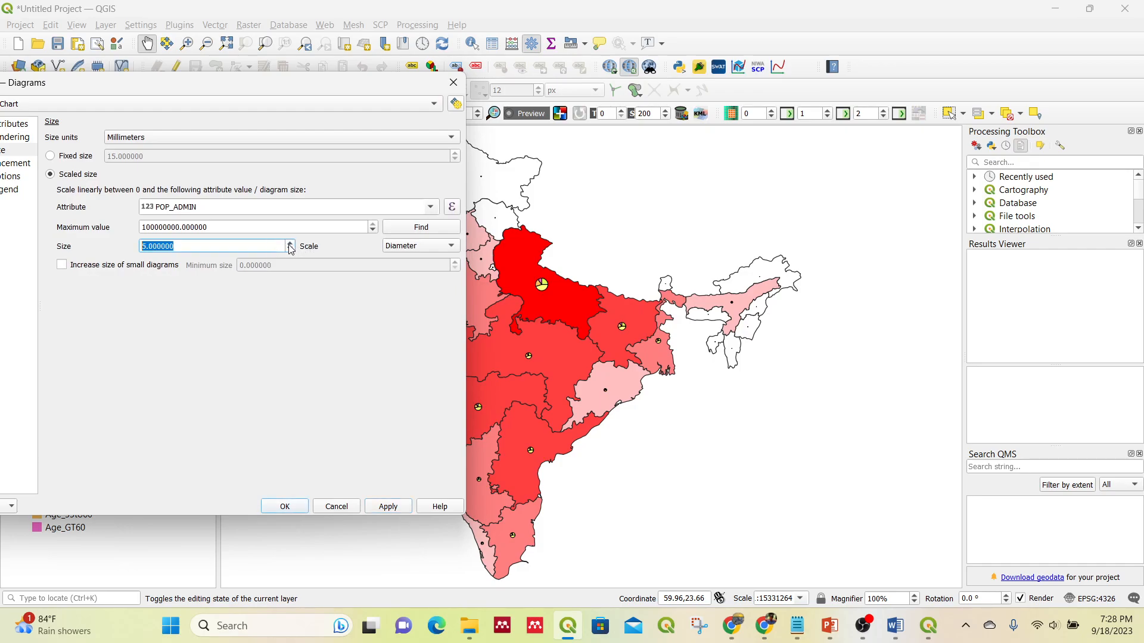
left_click(390, 507)
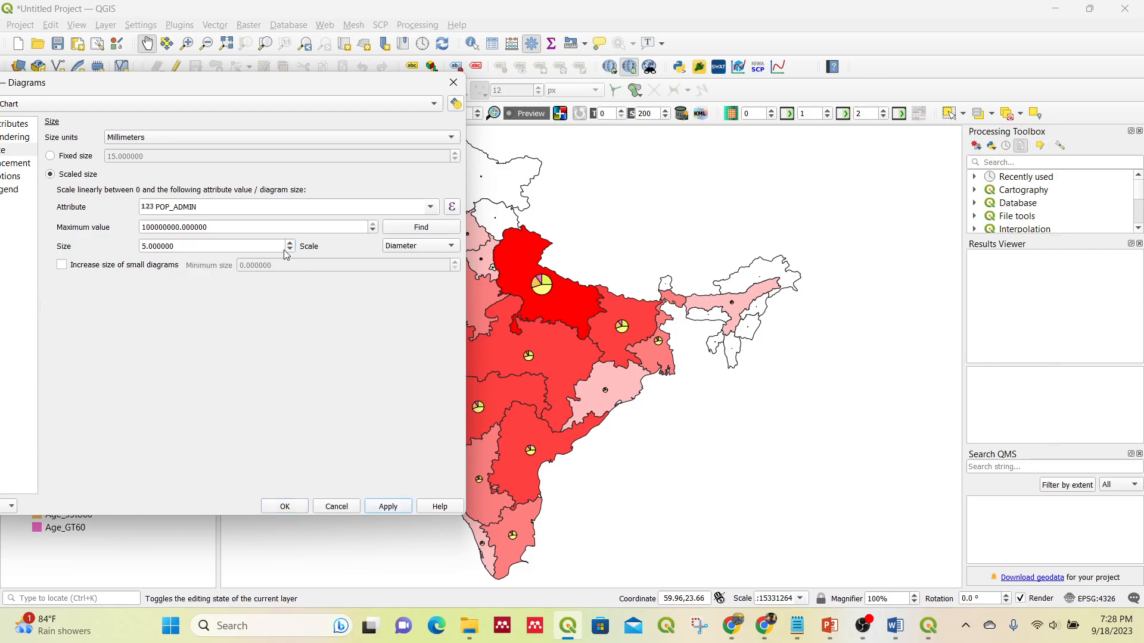
double_click(231, 247)
type("10")
left_click(390, 507)
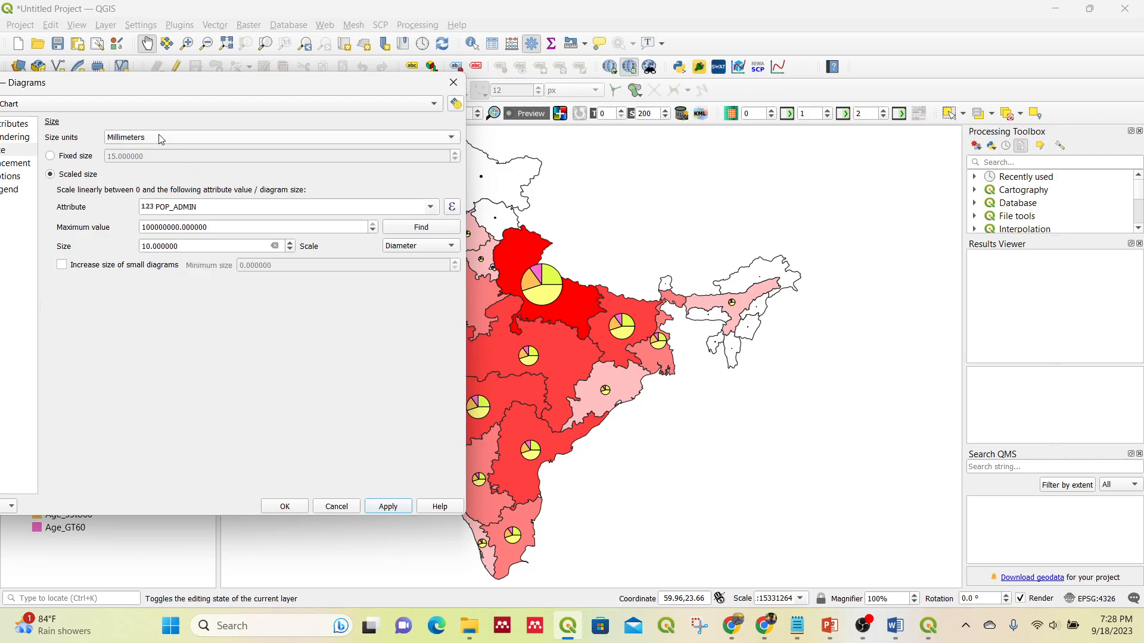
Set the scaled pie chart size to 15 mm and apply it to the map
left_click(198, 244)
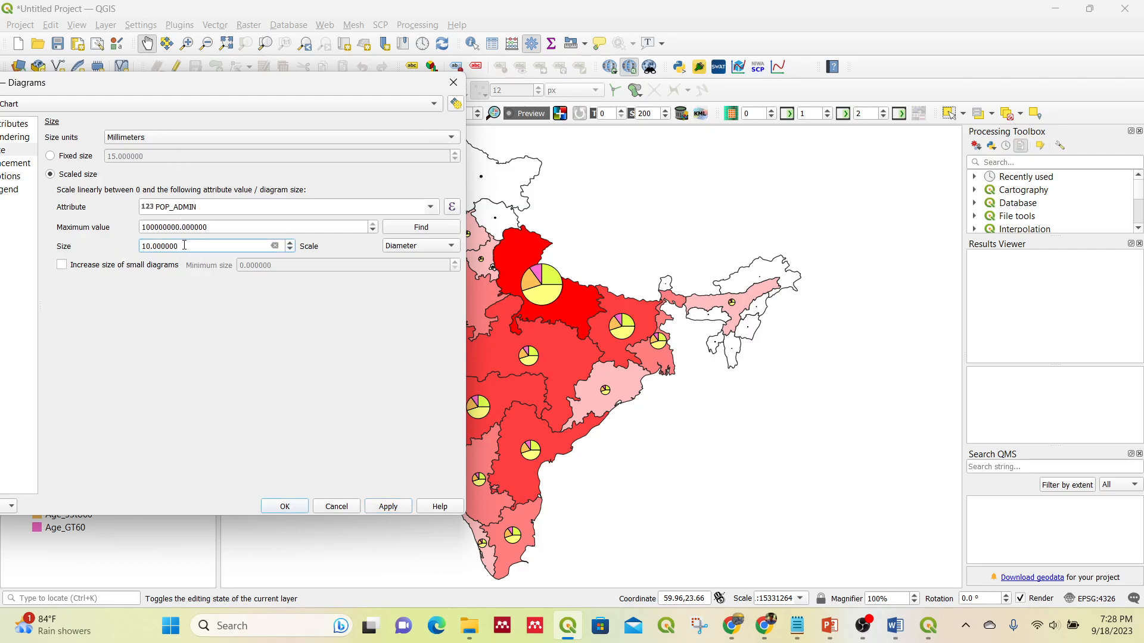
key("ctrl+a")
type("15")
left_click(391, 511)
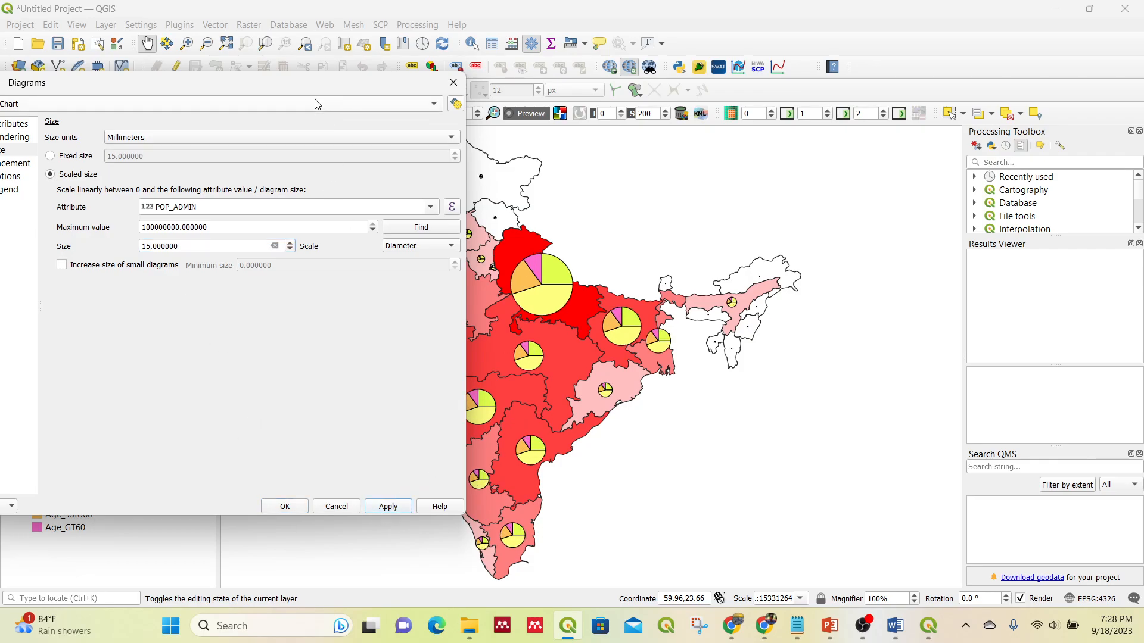
Scale the pie charts by area instead of diameter and apply it to the map
left_click_drag(312, 94, 402, 94)
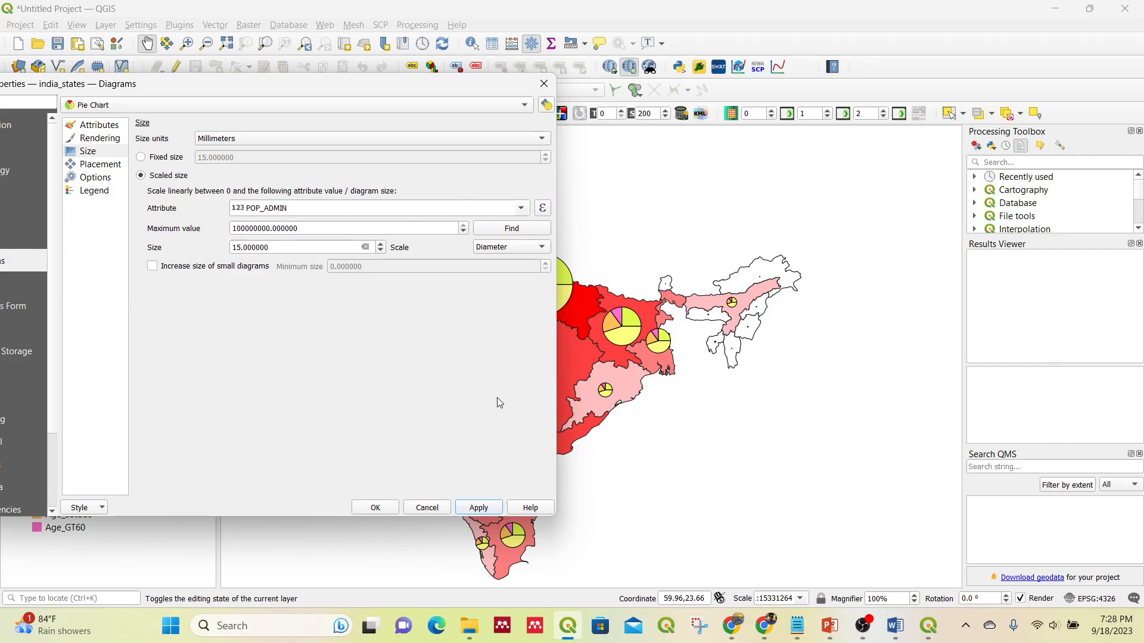
left_click(502, 247)
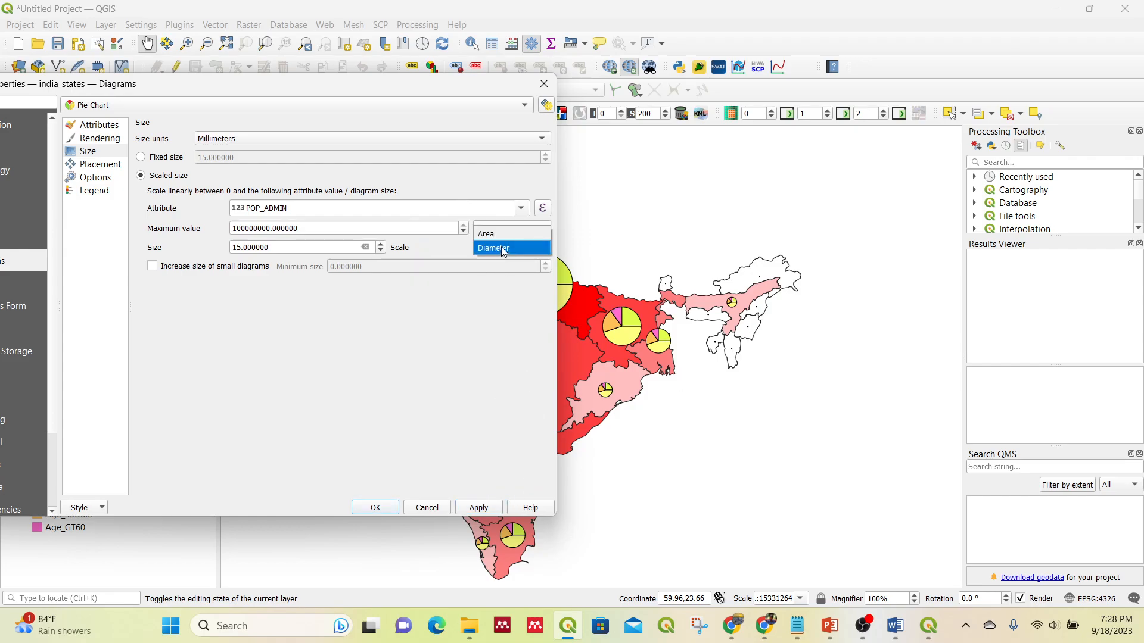
left_click(502, 237)
left_click(487, 511)
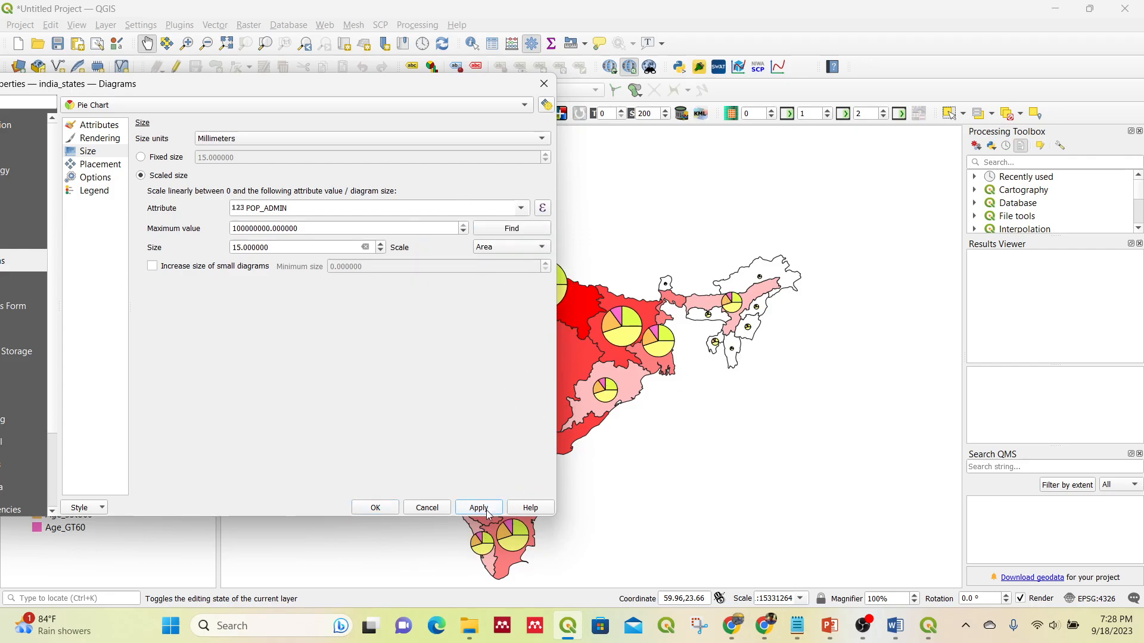
Set the scaled pie chart size to 13 mm, apply it and close the india_states layer properties
left_click_drag(411, 85, 357, 101)
left_click(326, 267)
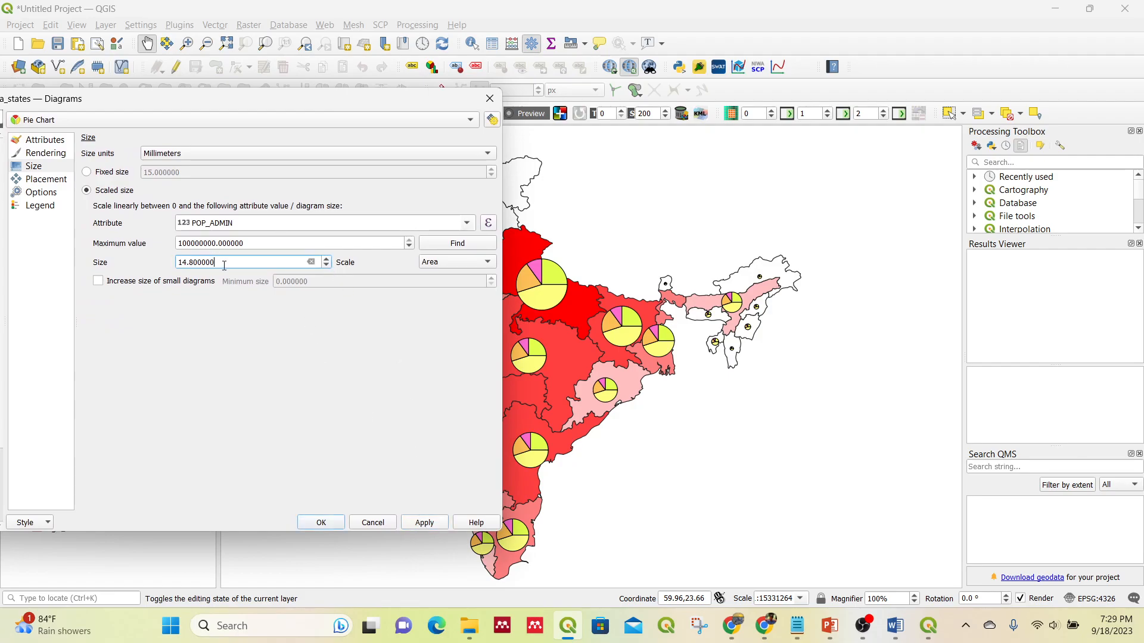
type("13")
left_click(424, 522)
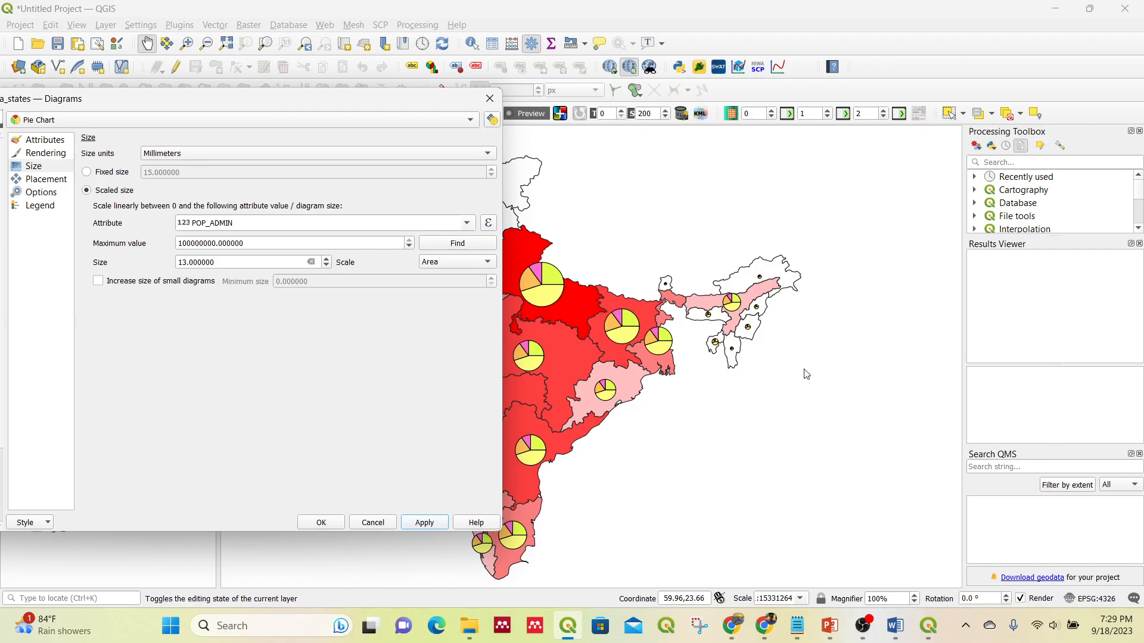
left_click(325, 524)
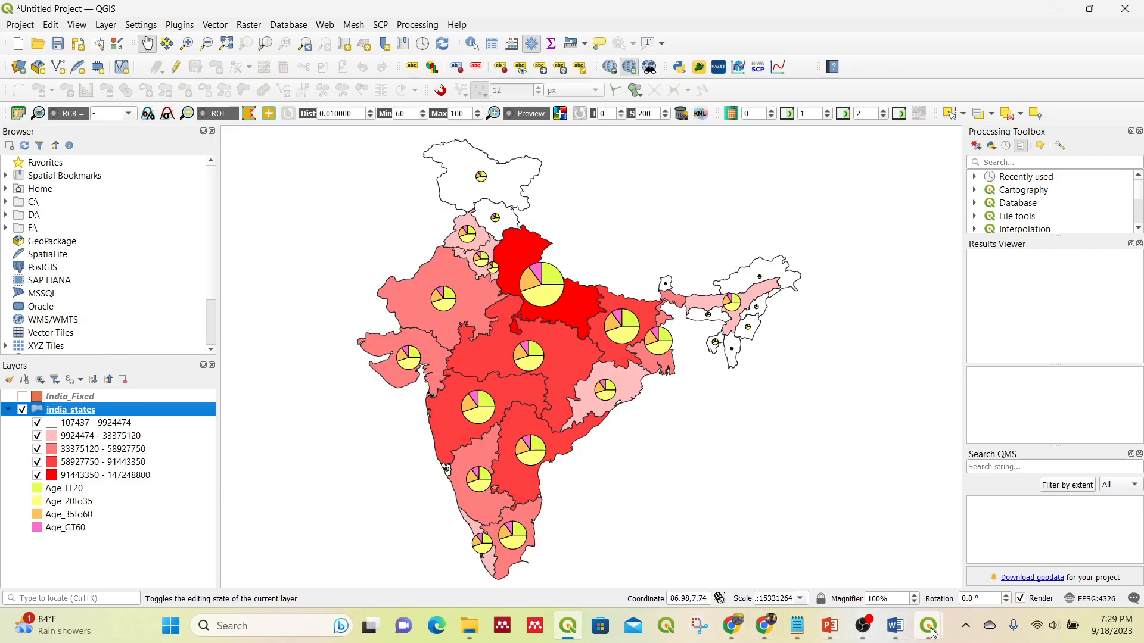
Switch to the Map1 print layout and refresh its view to load the new india_states styling
mouse_move(928, 626)
left_click(873, 552)
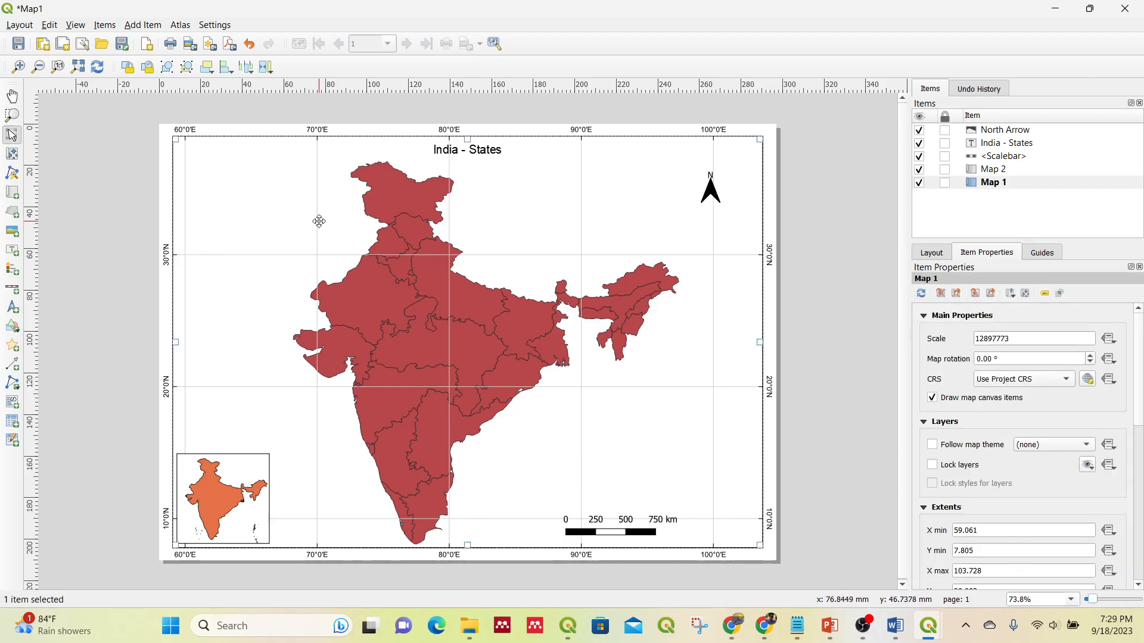
left_click(98, 67)
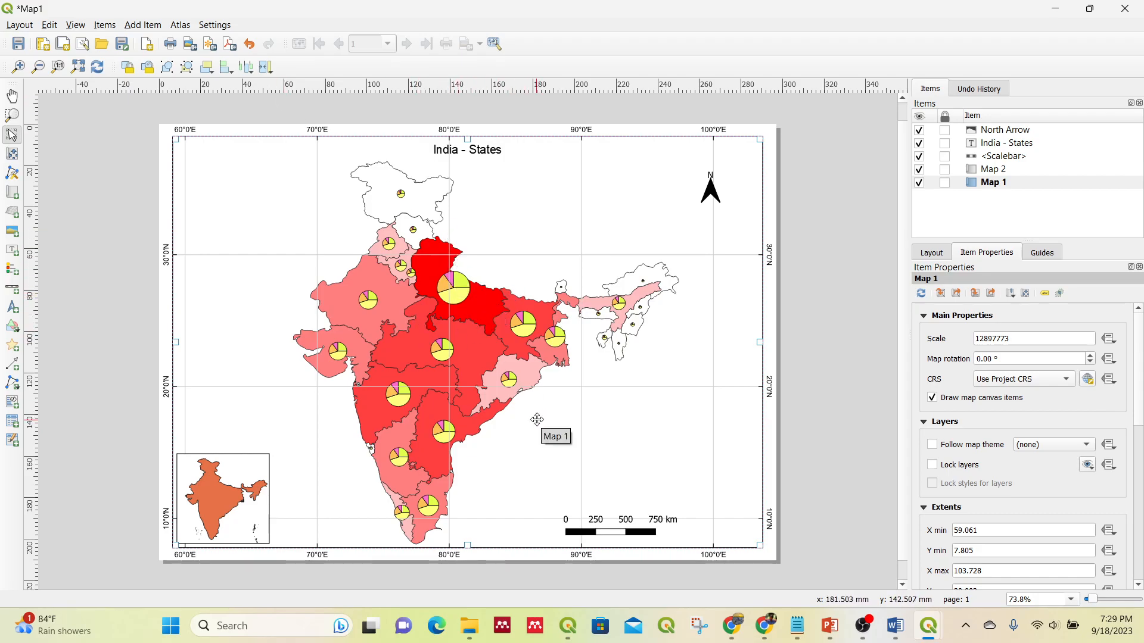
Add a legend for Map 1 and place it below the northeastern states, just above the scale bar
left_click(154, 26)
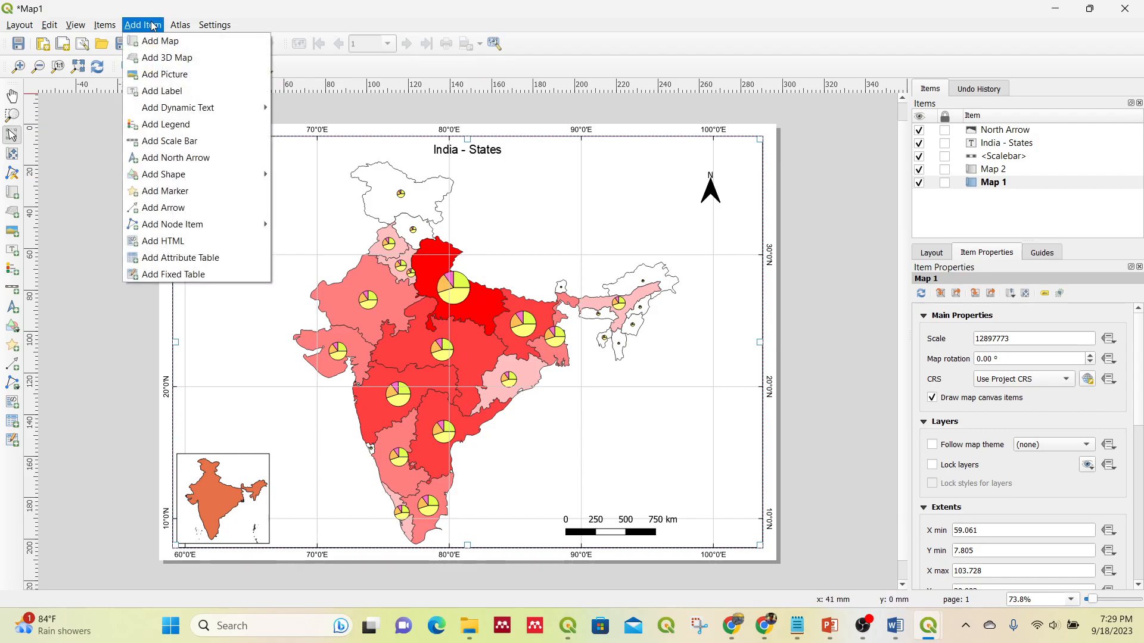
left_click(170, 125)
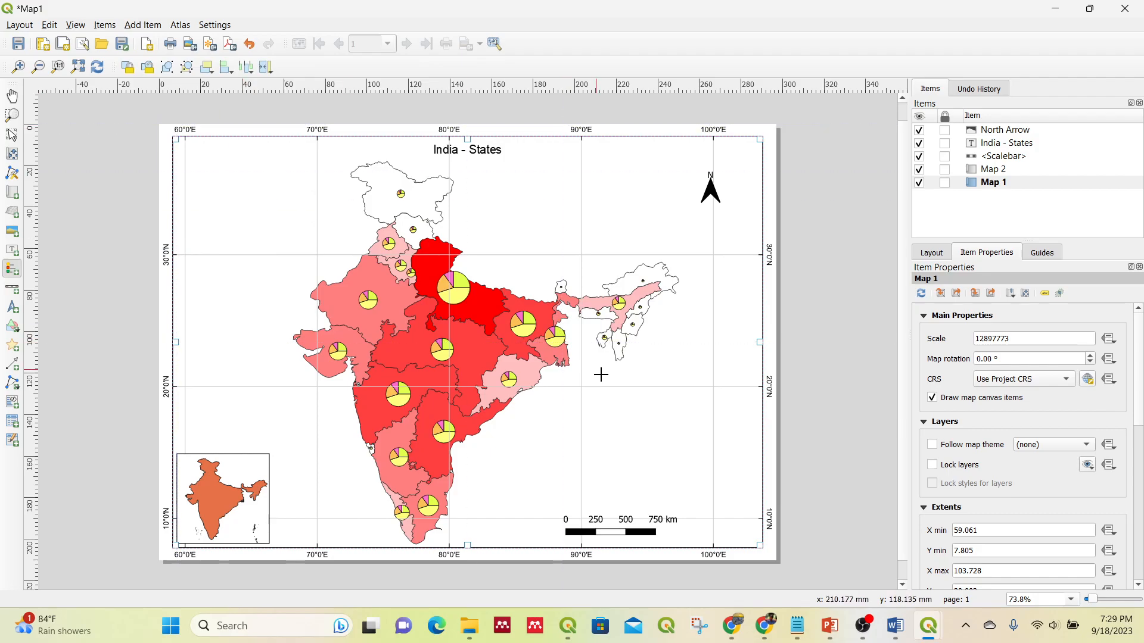
left_click_drag(585, 379, 713, 490)
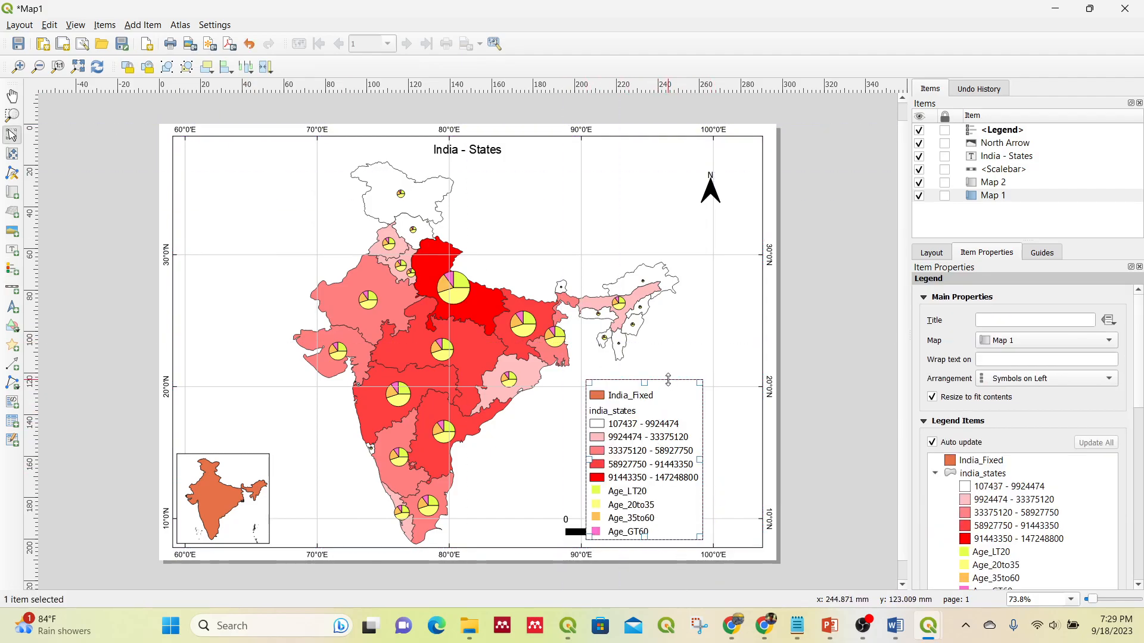
left_click_drag(648, 457, 660, 430)
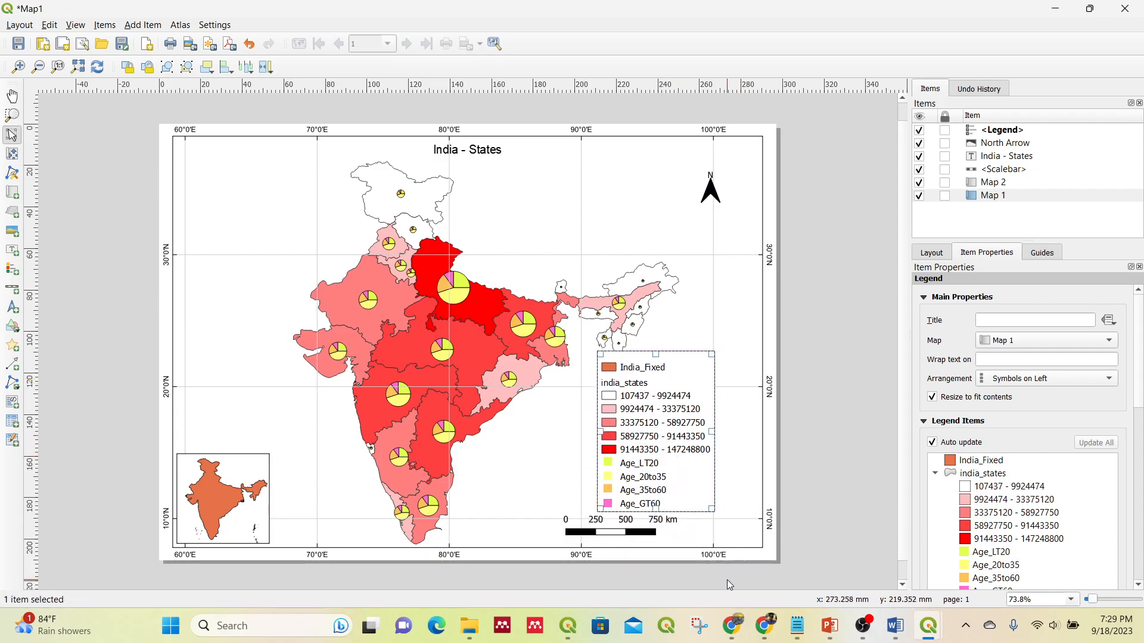
Check the layer names in the main QGIS window and compare them with the legend items in the Map1 layout
left_click(567, 625)
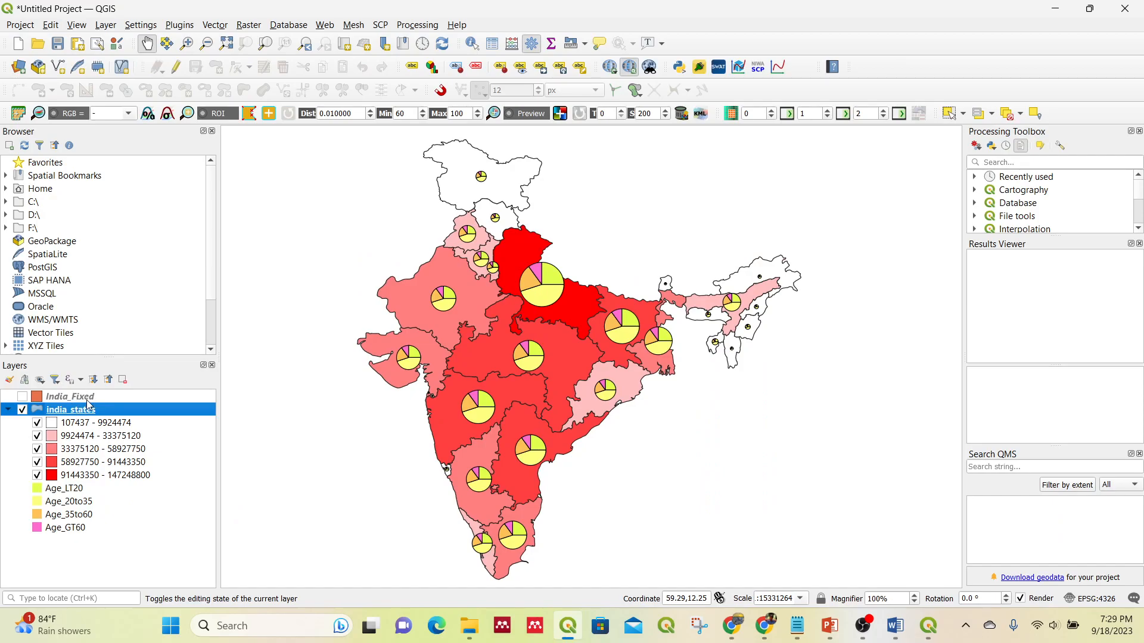
mouse_move(928, 626)
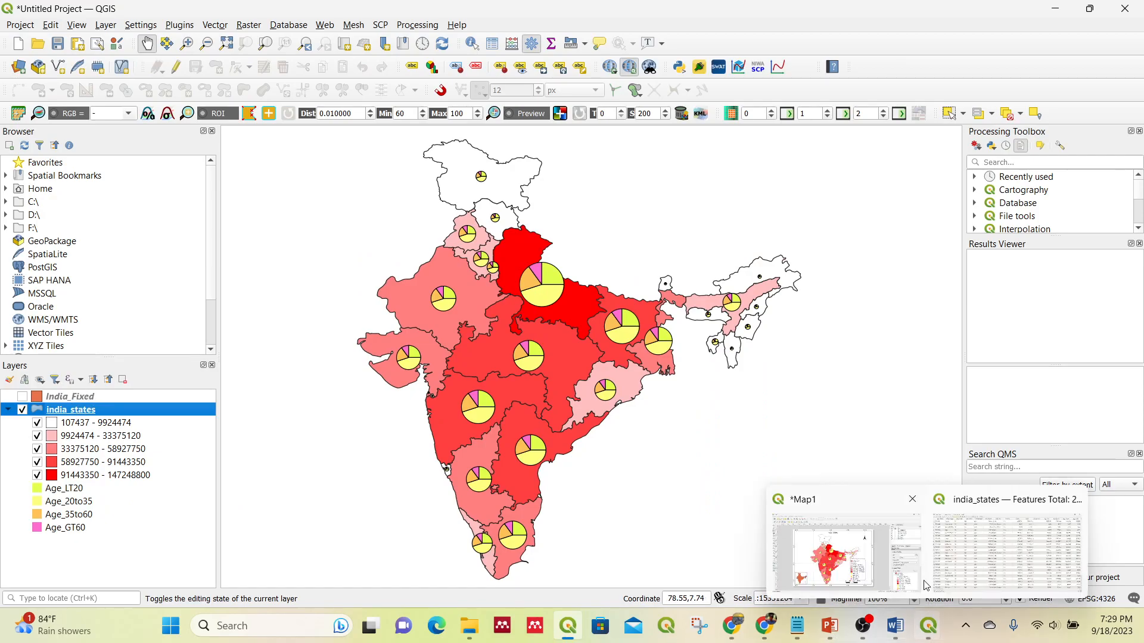
left_click(891, 551)
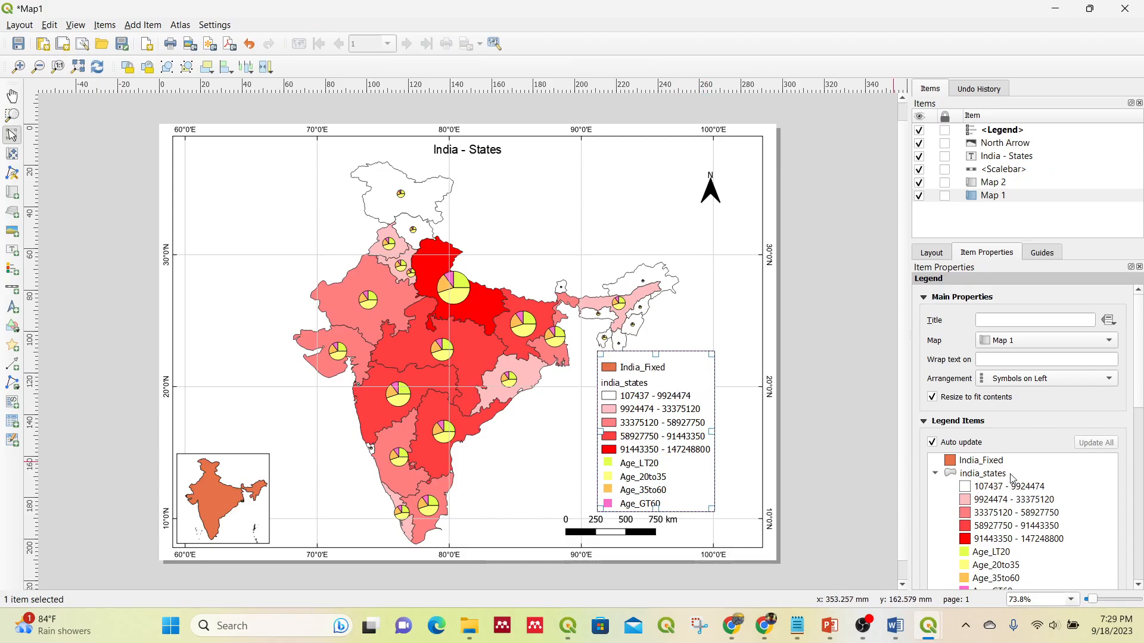
scroll(1139, 396, "down", 2)
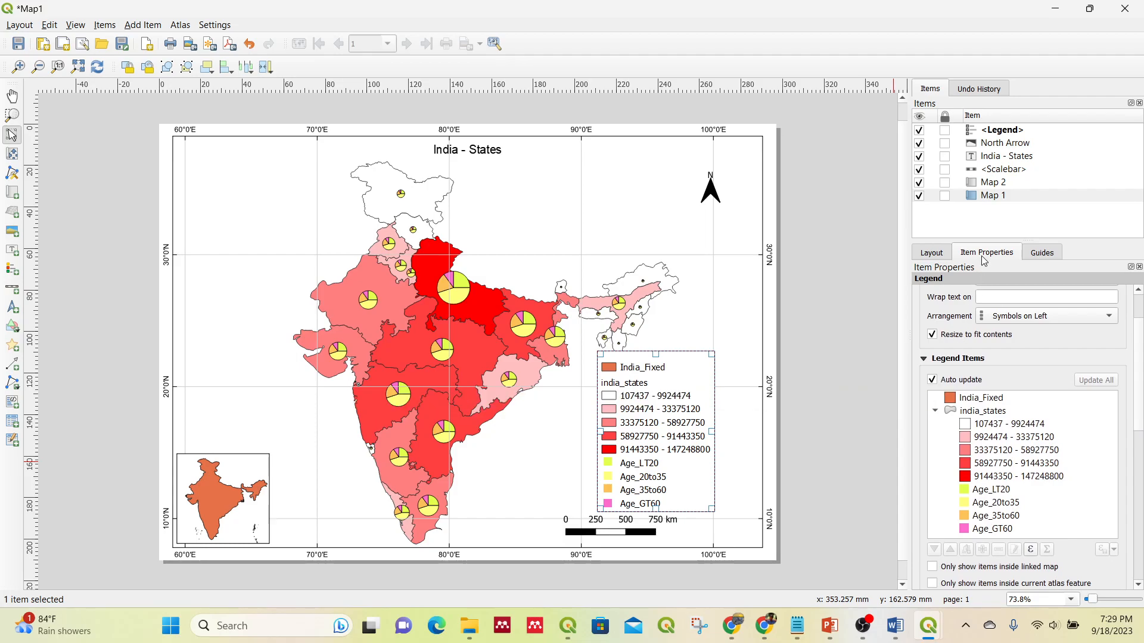
Turn off automatic updating of the legend and remove the India_Fixed entry from it
left_click(933, 380)
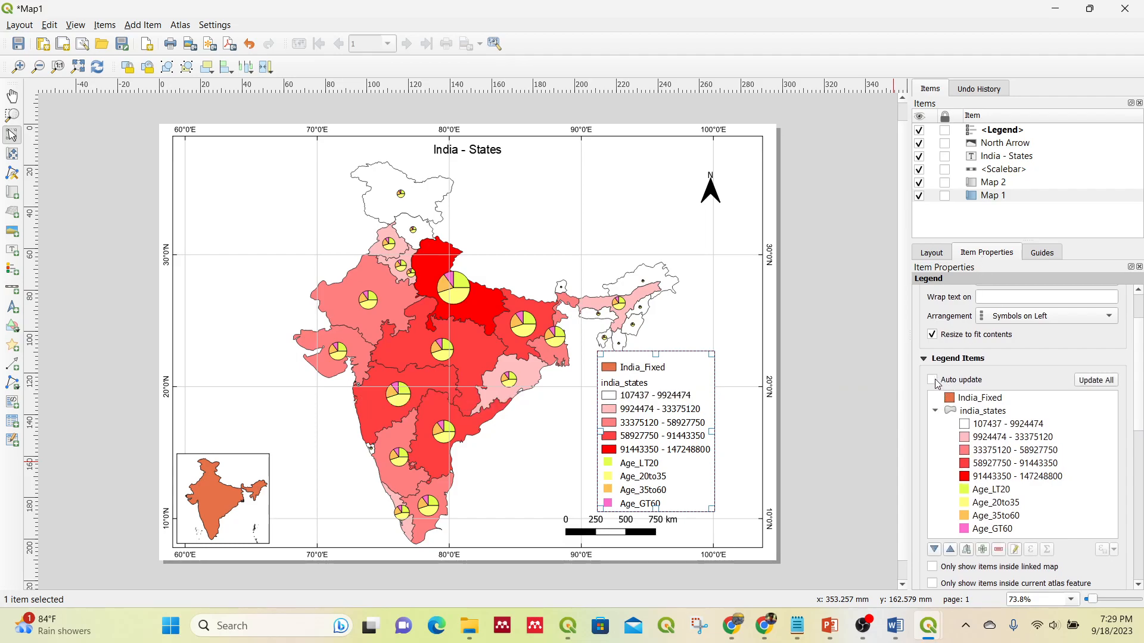
left_click(973, 400)
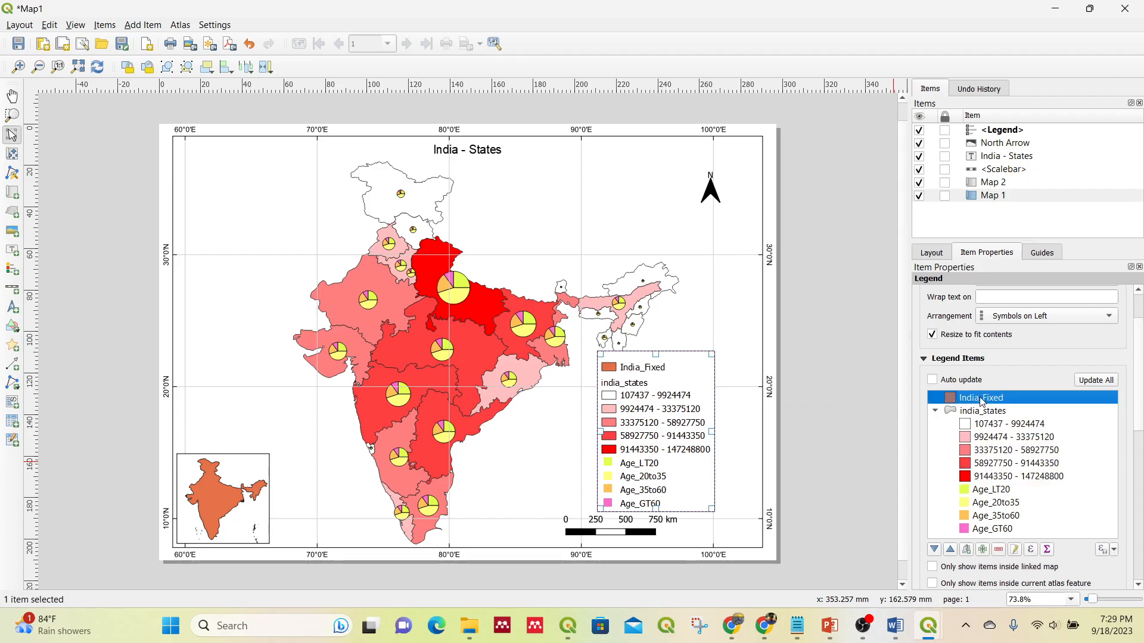
left_click(998, 549)
Rename the india_states legend heading to "State Population"
double_click(983, 398)
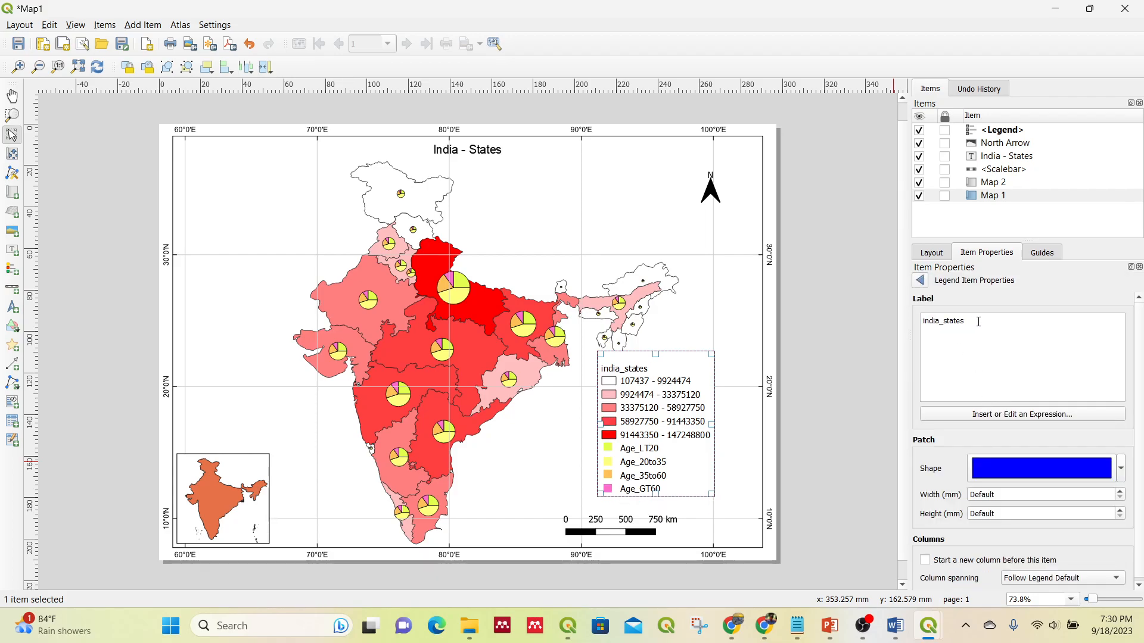
key("ctrl+a")
type("Population")
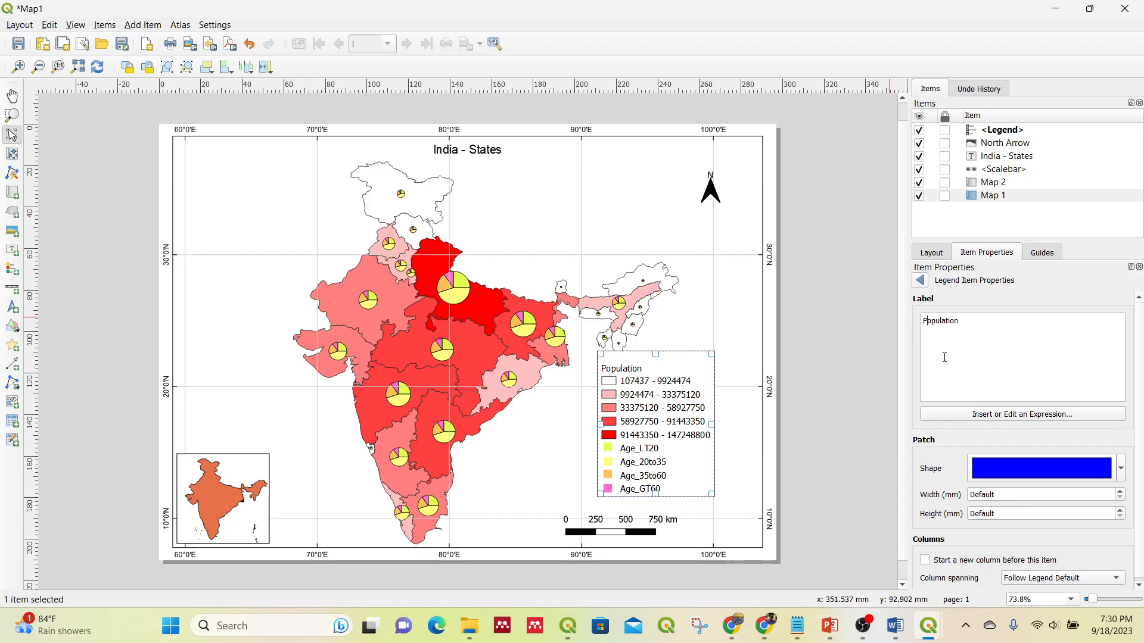
type("State")
left_click(921, 281)
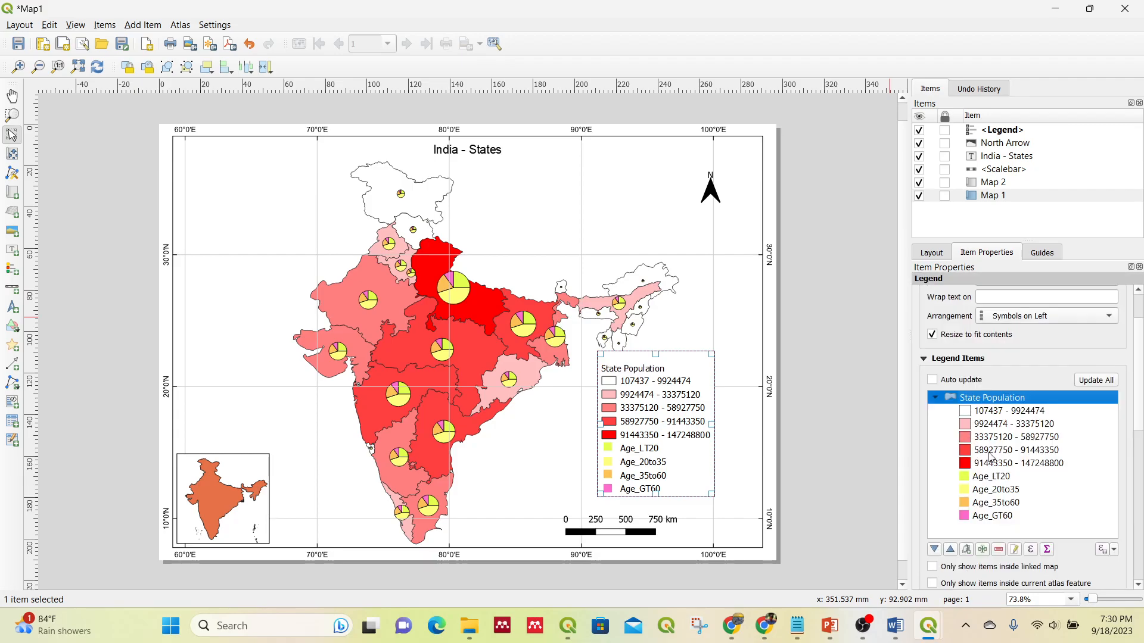
Change the label of the Age_LT20 legend entry to "Age upto 20"
left_click(998, 477)
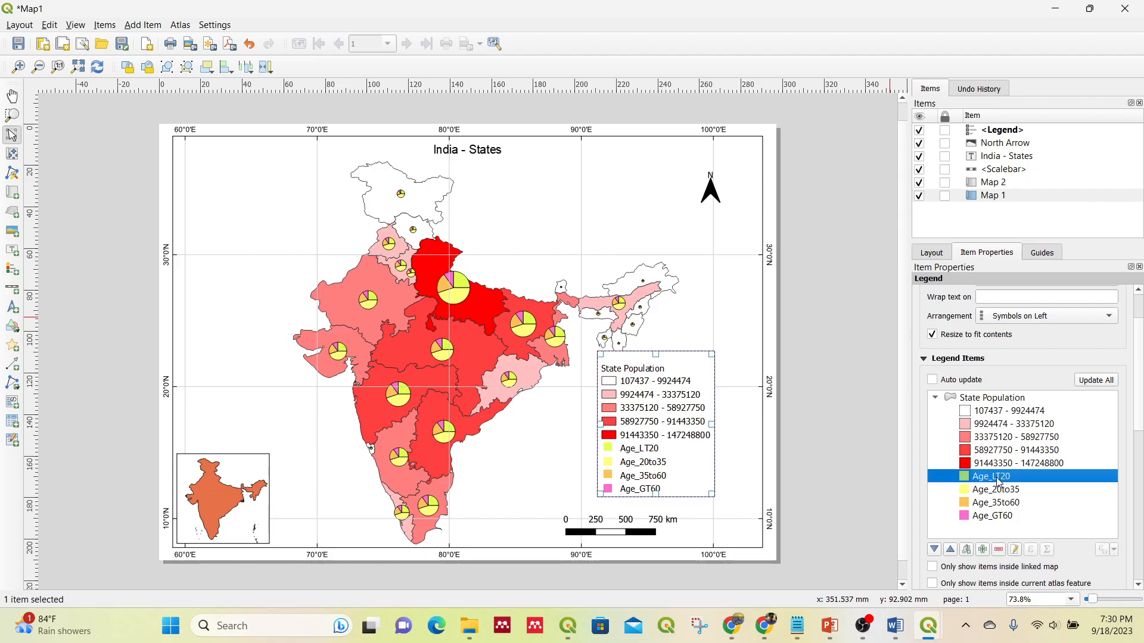
double_click(1000, 477)
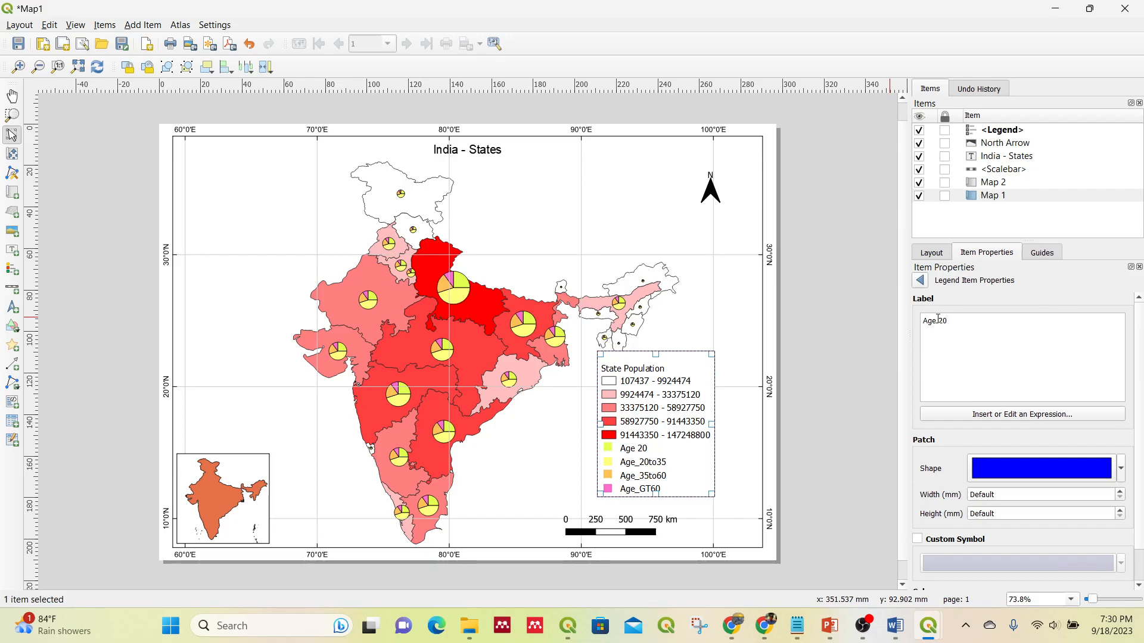
type("upto")
left_click(920, 280)
Change the label of the Age_20to35 legend entry to "Age between 20 and 35"
double_click(994, 489)
left_click_drag(945, 325, 942, 326)
key("BackSpace")
key("Right")
key("Right")
key("Delete")
key("Delete")
type("and ")
type("between")
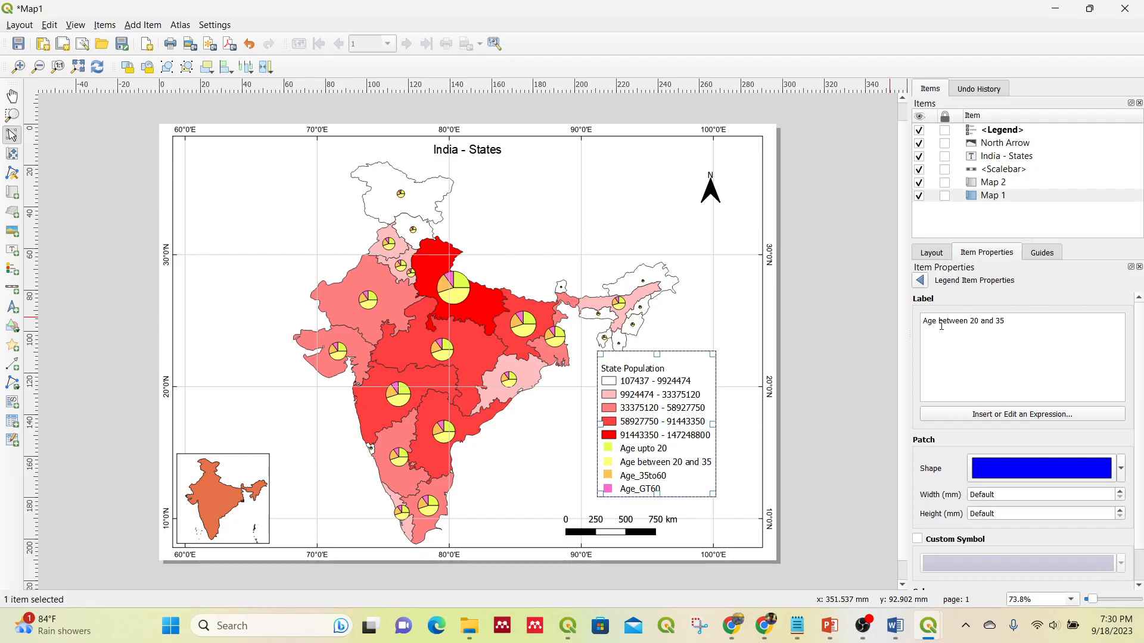
Copy the label text "Age between 20 and 35" for reuse and select the Age_35to60 legend entry
left_click_drag(1012, 322, 906, 314)
key("ctrl+c")
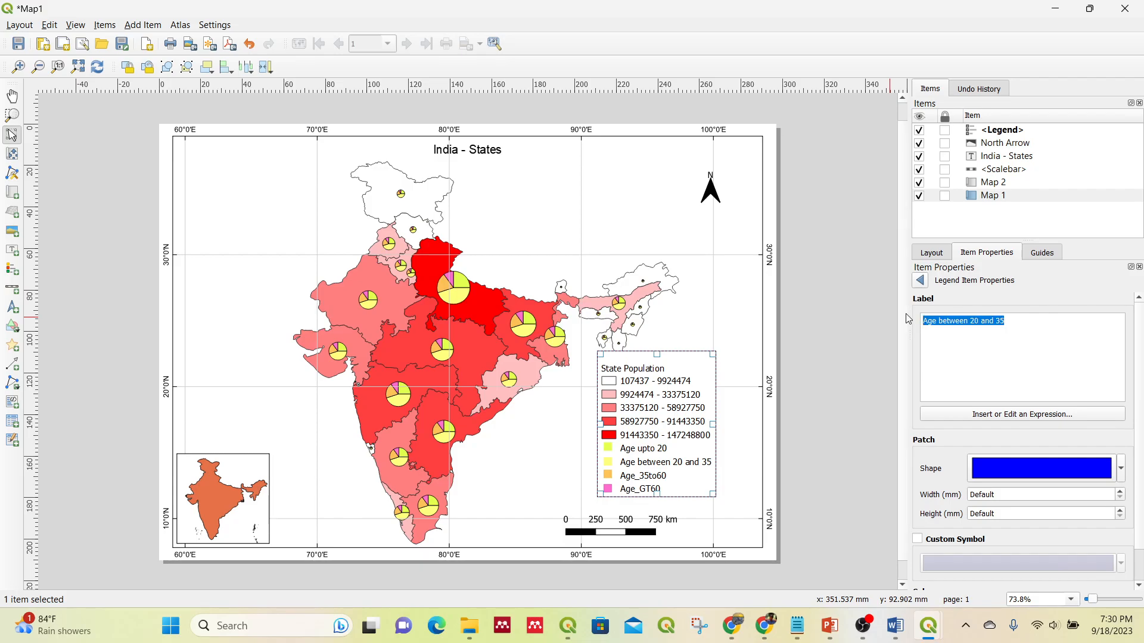
left_click(921, 281)
left_click(994, 505)
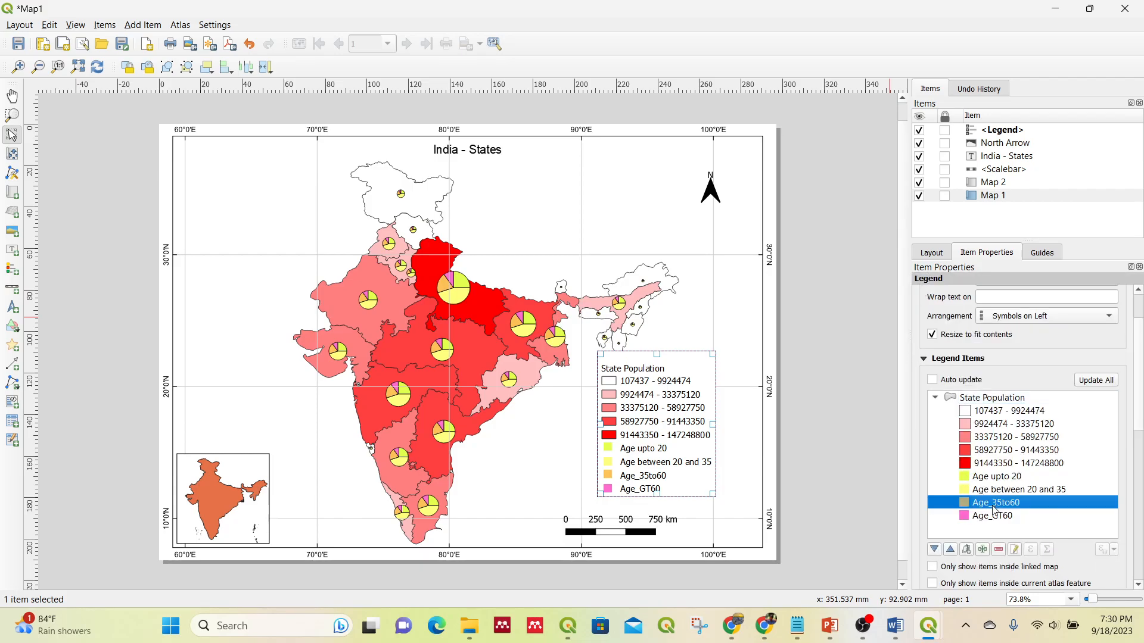
Relabel the Age_35to60 legend entry as "Age between 35 and 60"
double_click(993, 508)
key("ctrl+a")
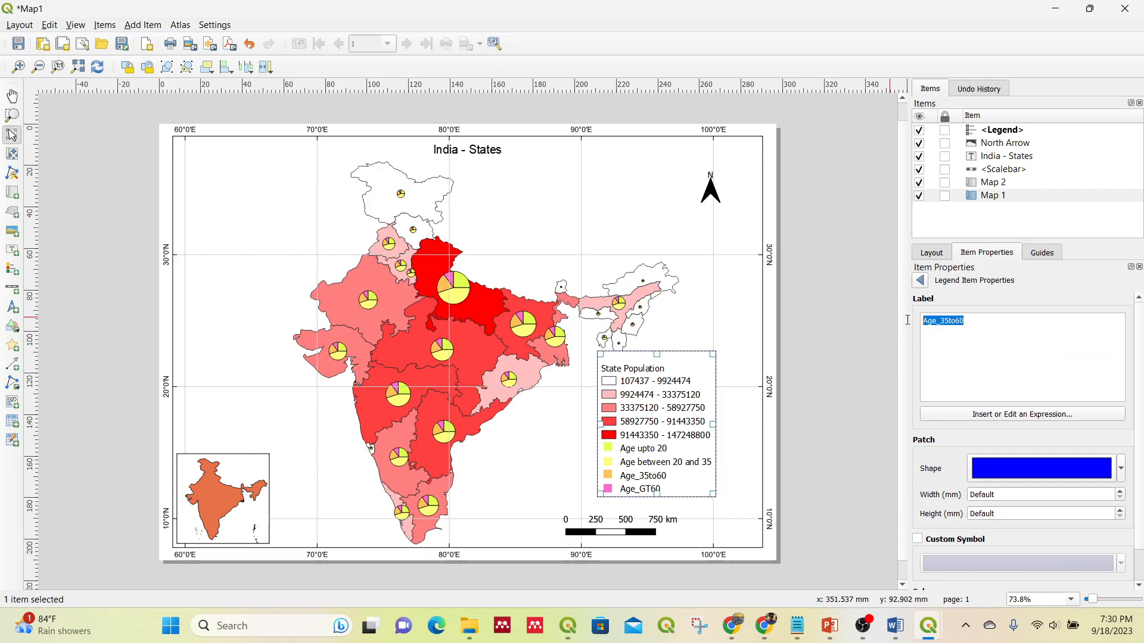
key("ctrl+v")
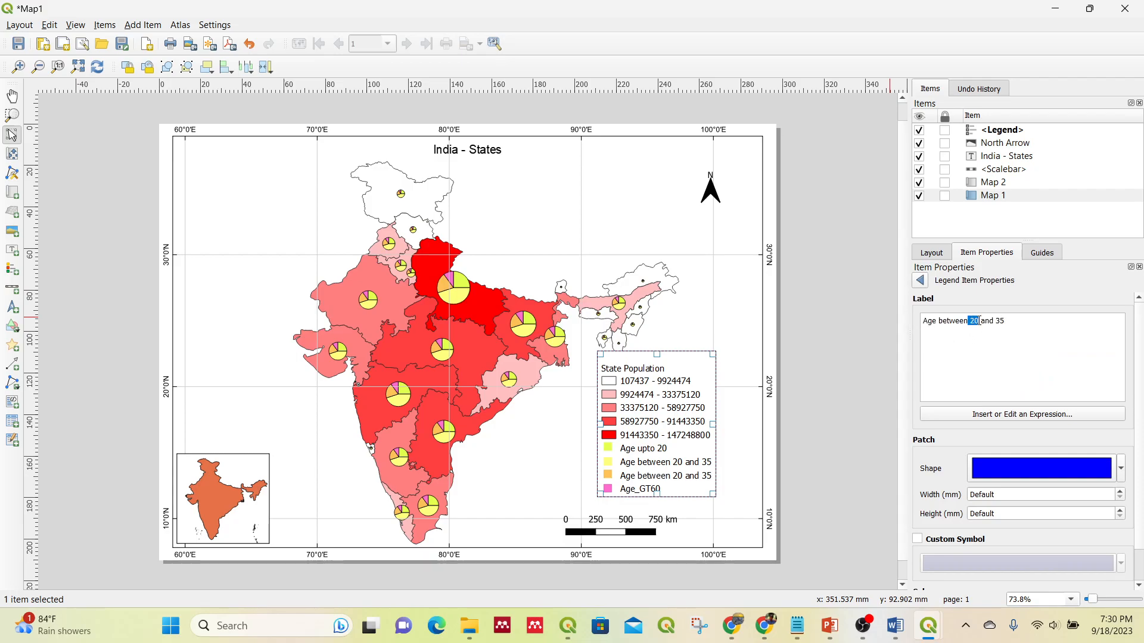
key("BackSpace")
type("35")
type("60")
left_click(920, 280)
Relabel the Age_GT60 legend entry as "Age above 60"
left_click(986, 515)
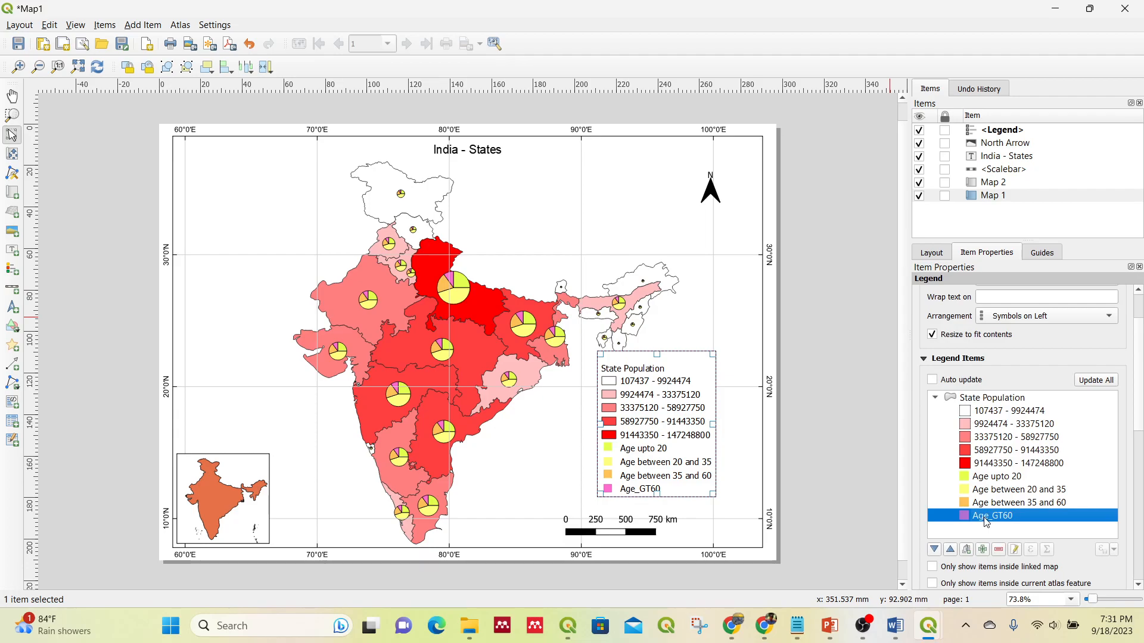
double_click(990, 516)
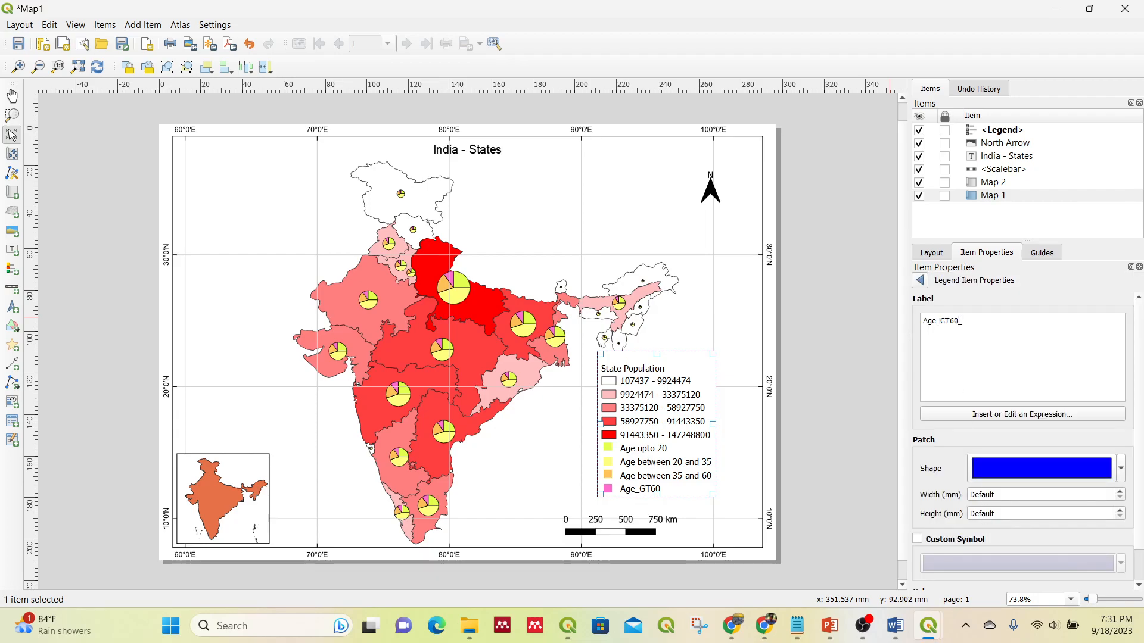
left_click_drag(960, 321, 917, 316)
type("Age above 60")
left_click(919, 284)
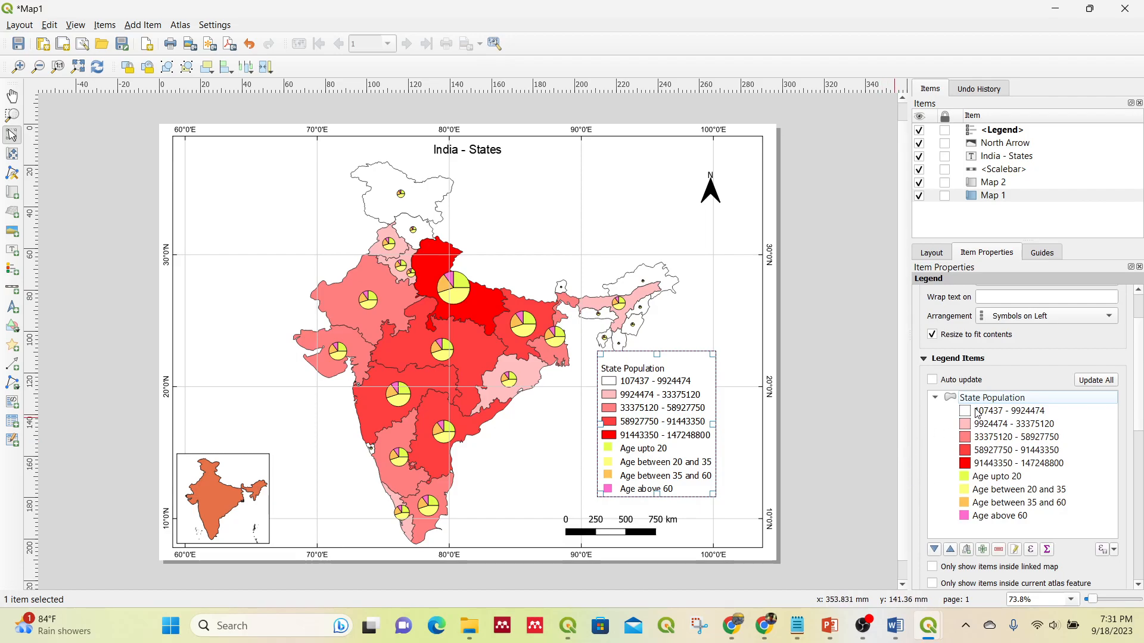
Set the legend title font to Arial, Bold, size 14
scroll(1138, 431, "down", 5)
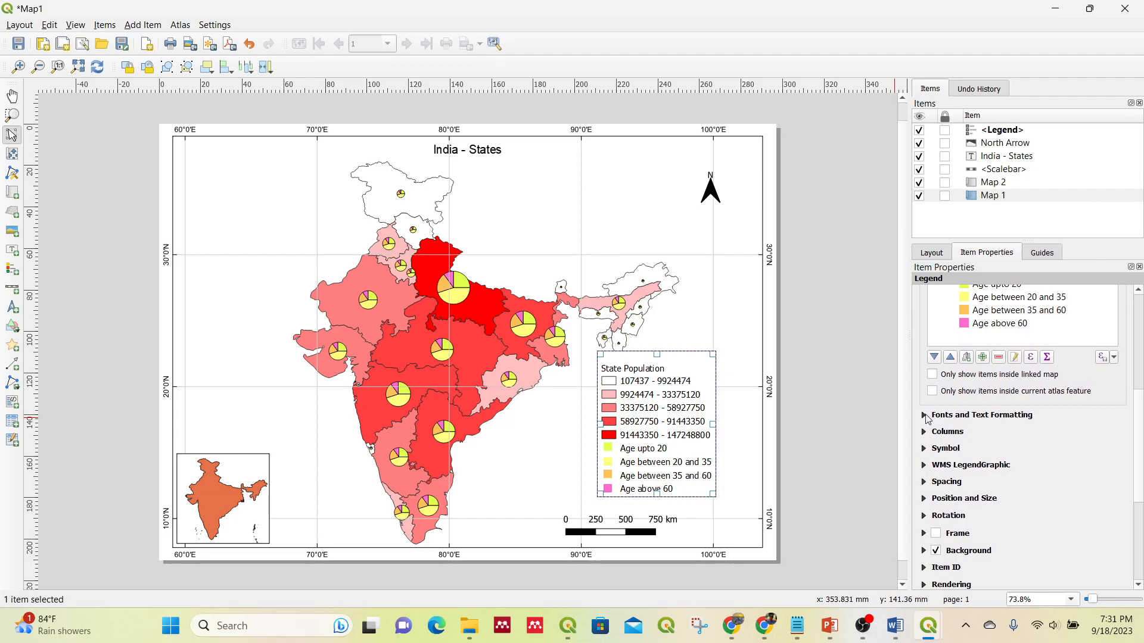
left_click(924, 415)
left_click(1042, 346)
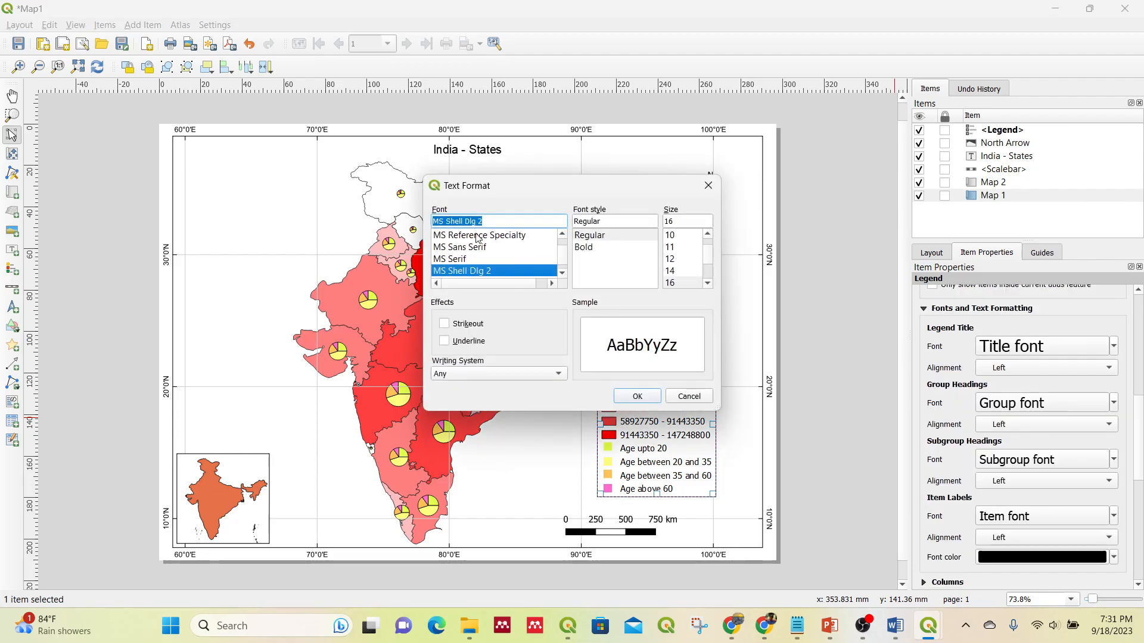
type("Arial")
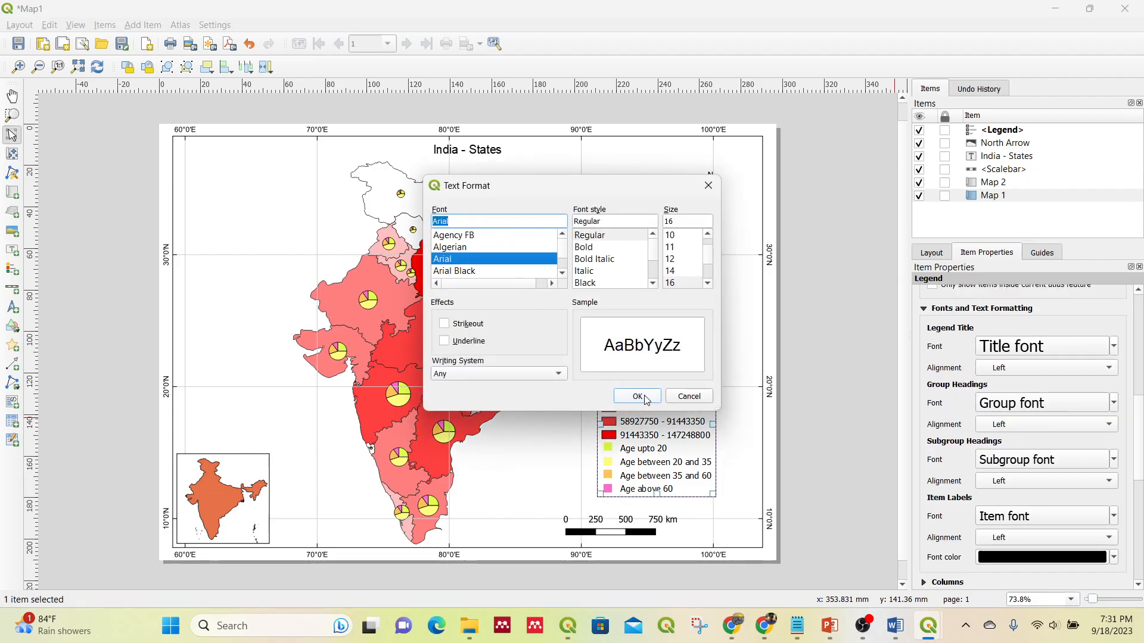
left_click(598, 248)
left_click(670, 271)
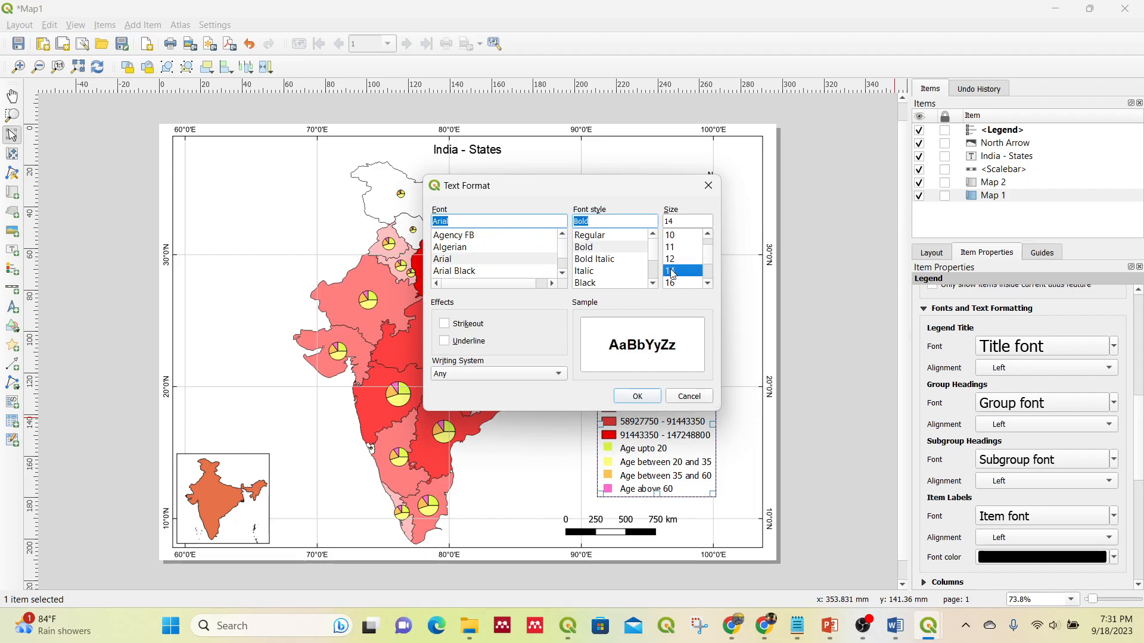
left_click(637, 396)
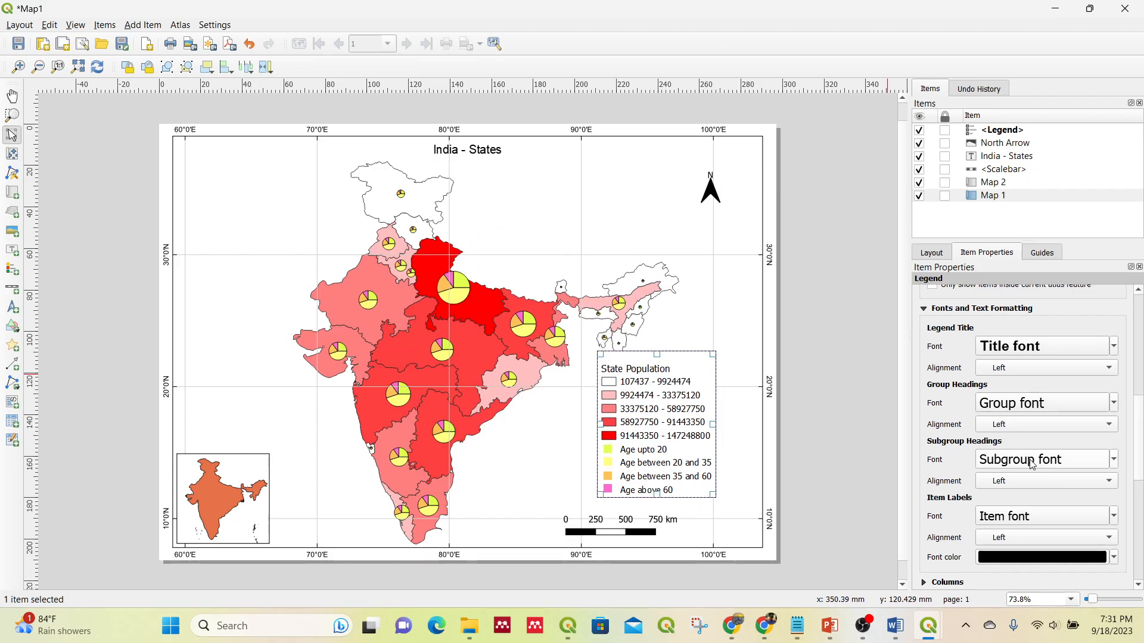
Set the legend's subgroup heading font to Arial, Bold, size 14
left_click(1032, 465)
type("ar")
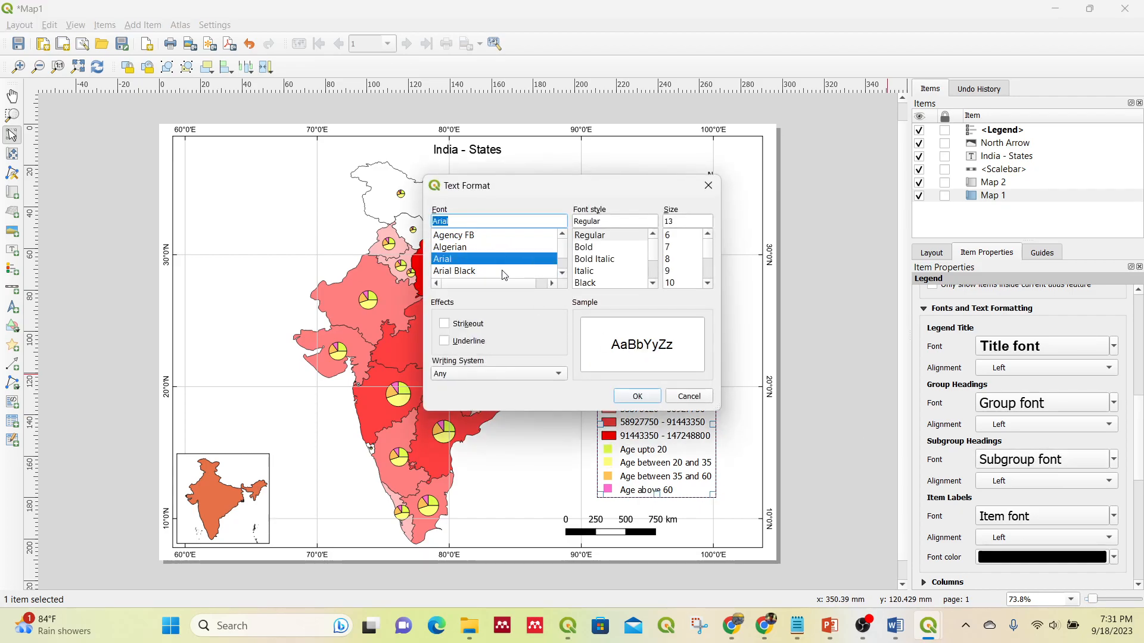
left_click(668, 282)
scroll(667, 280, "down", 1)
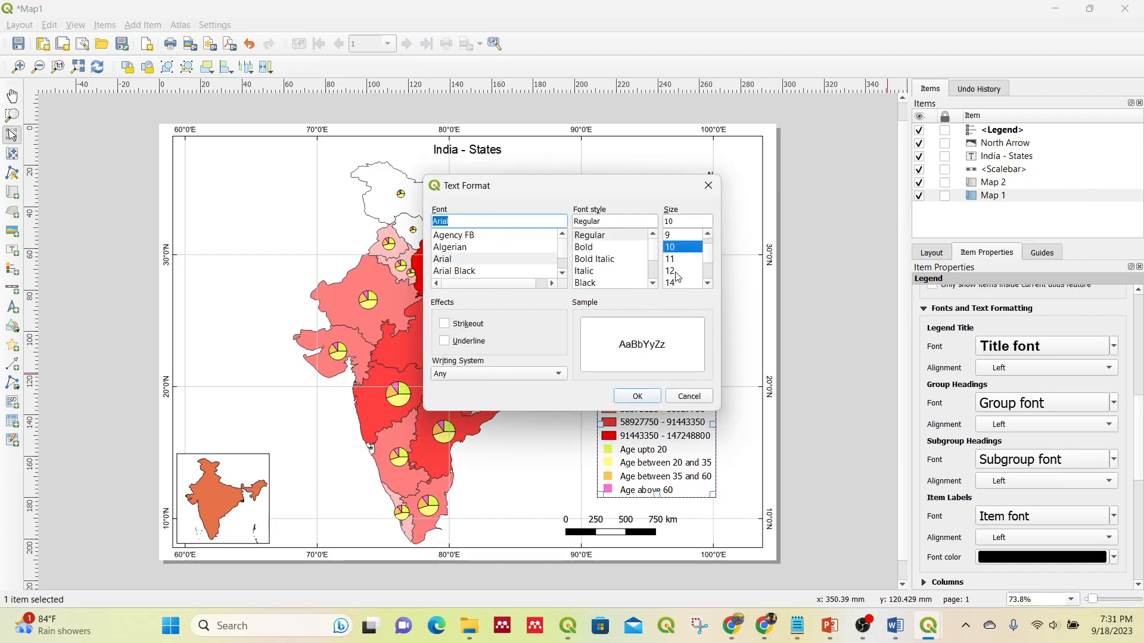
left_click(672, 271)
left_click(675, 284)
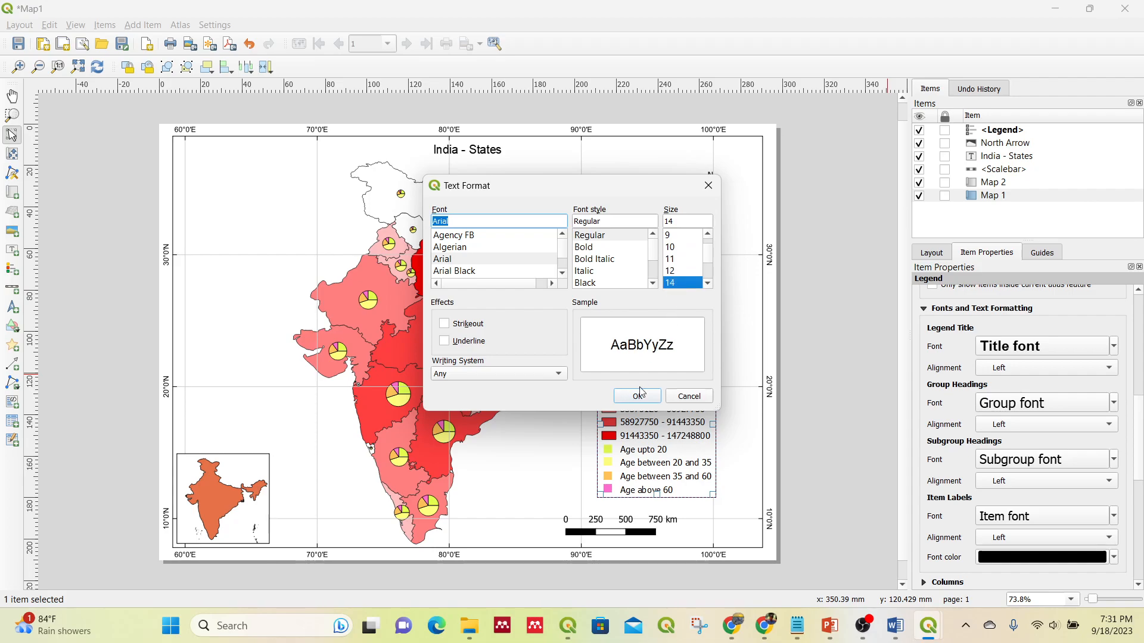
left_click(589, 251)
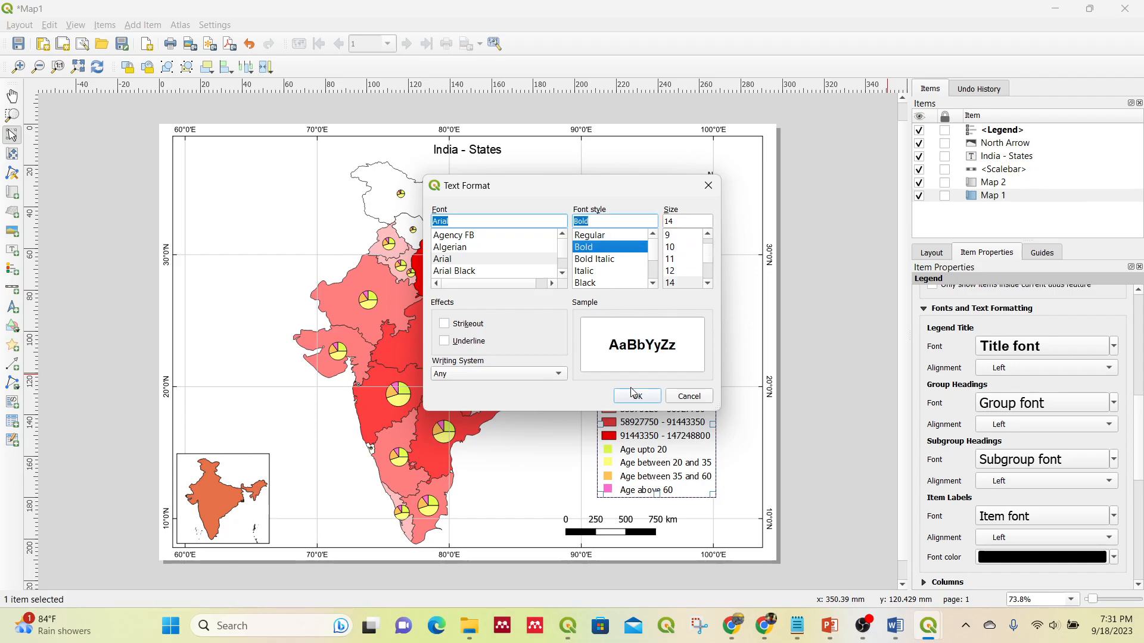
left_click(635, 392)
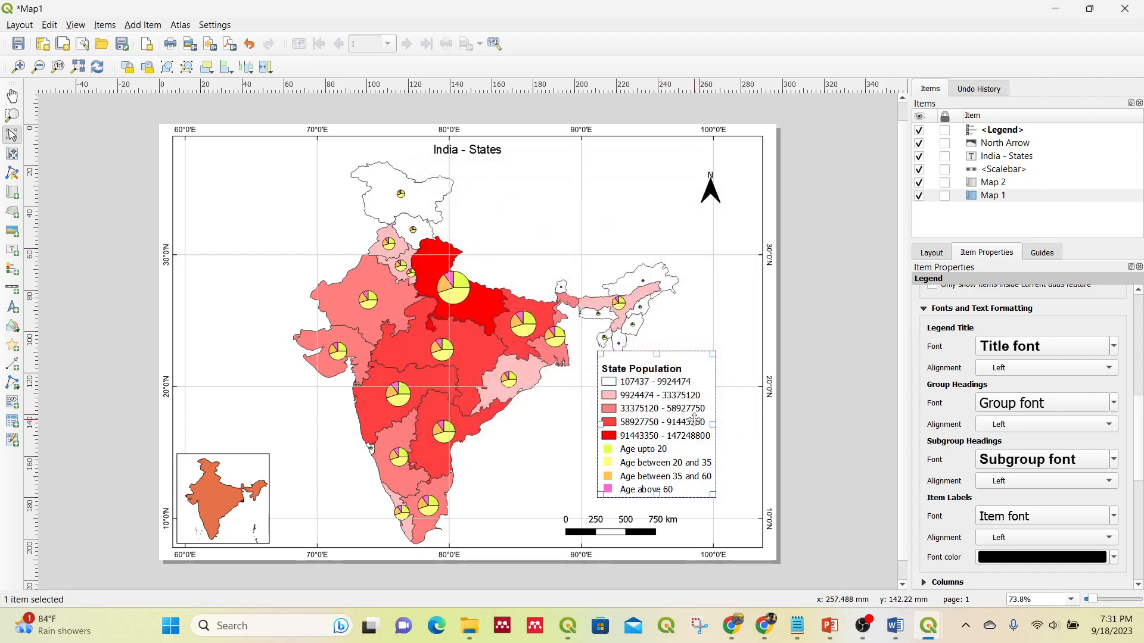
Set the legend's item label font to Arial, Regular, size 12
scroll(1025, 522, "up", 1)
left_click(1028, 527)
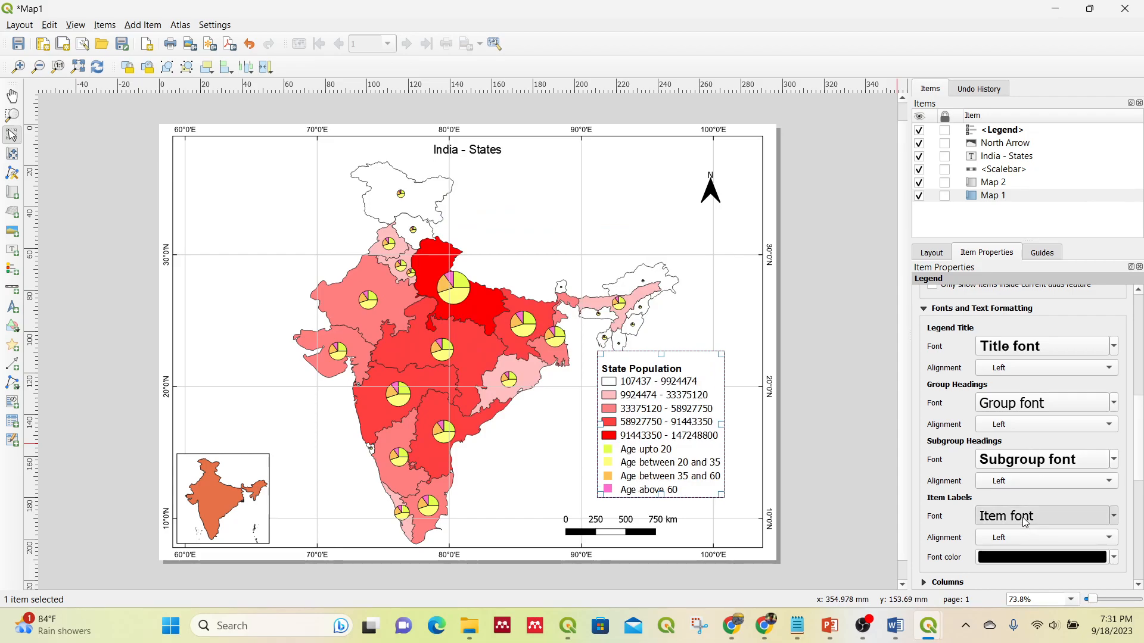
type("ar")
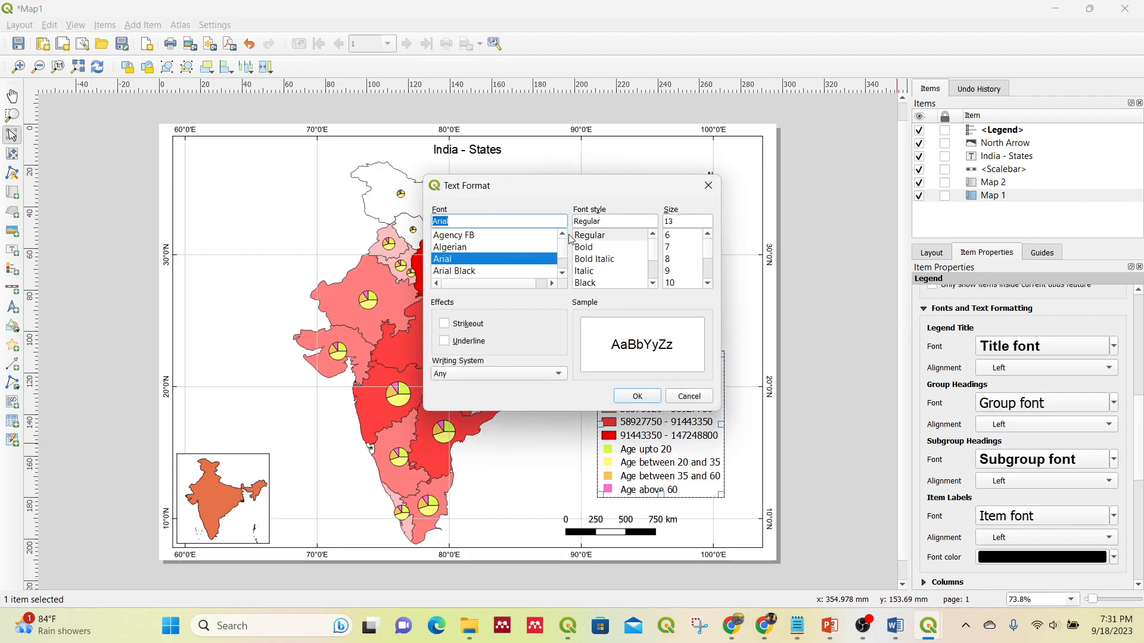
left_click(675, 280)
scroll(675, 280, "down", 1)
left_click(676, 270)
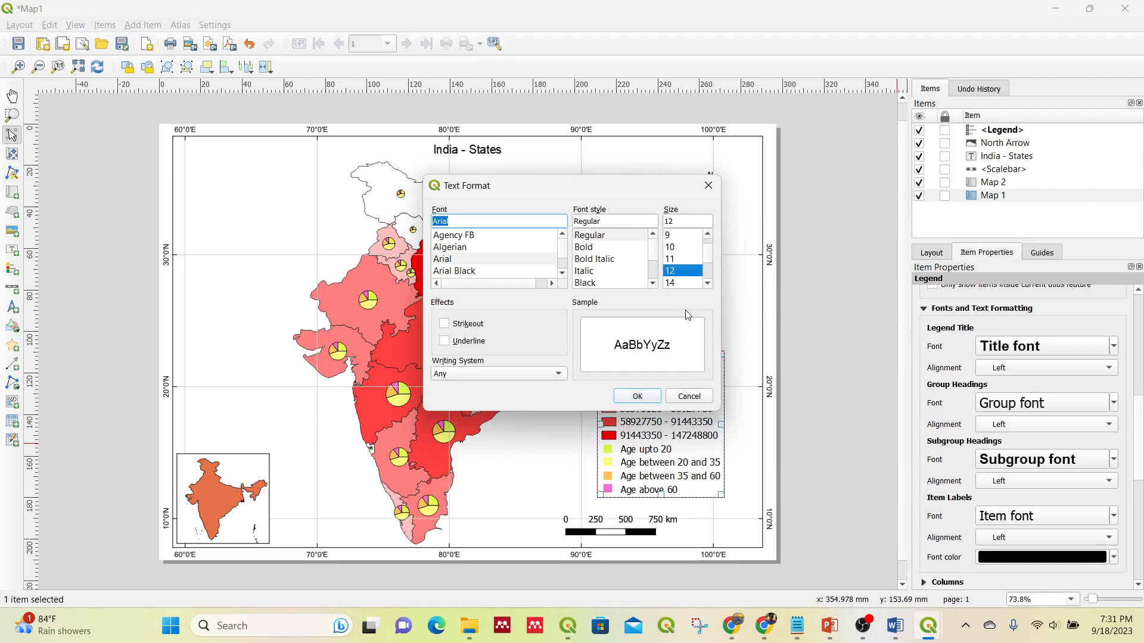
left_click(638, 397)
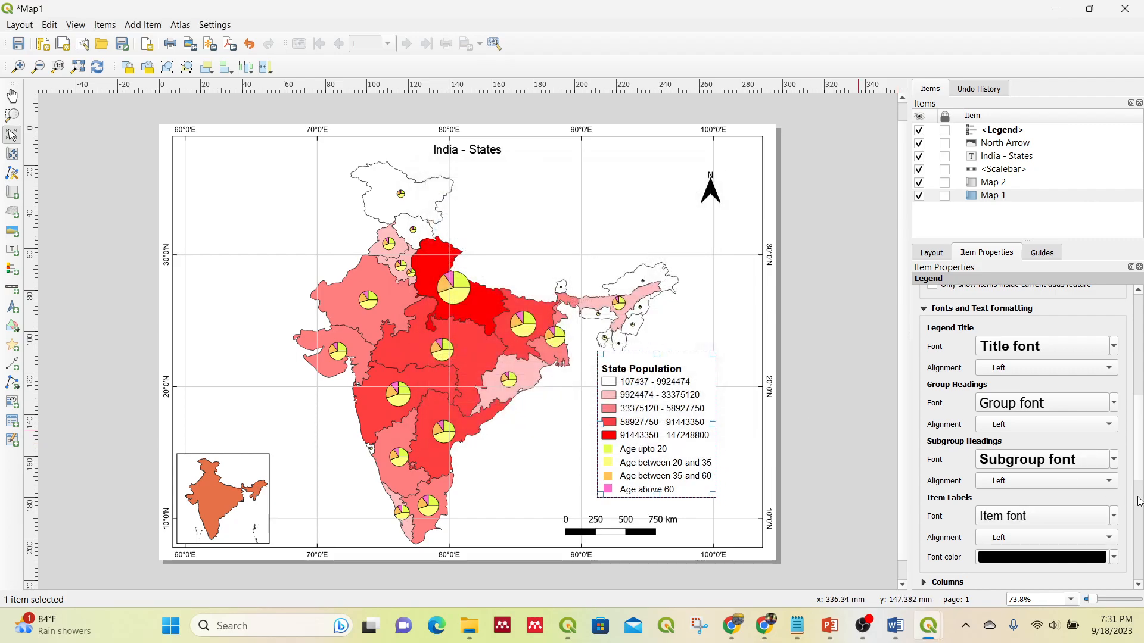
Try a 3.50 mm space between the legend symbols and return it to 2.50 mm
left_click_drag(1138, 456, 1141, 480)
scroll(1006, 509, "down", 1)
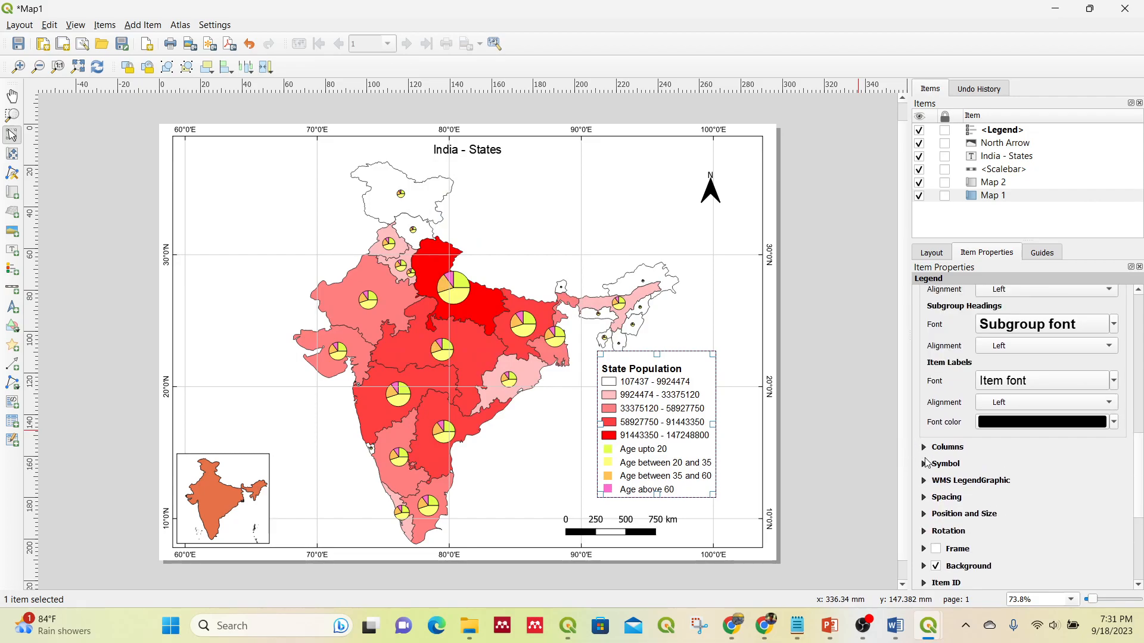
left_click(925, 496)
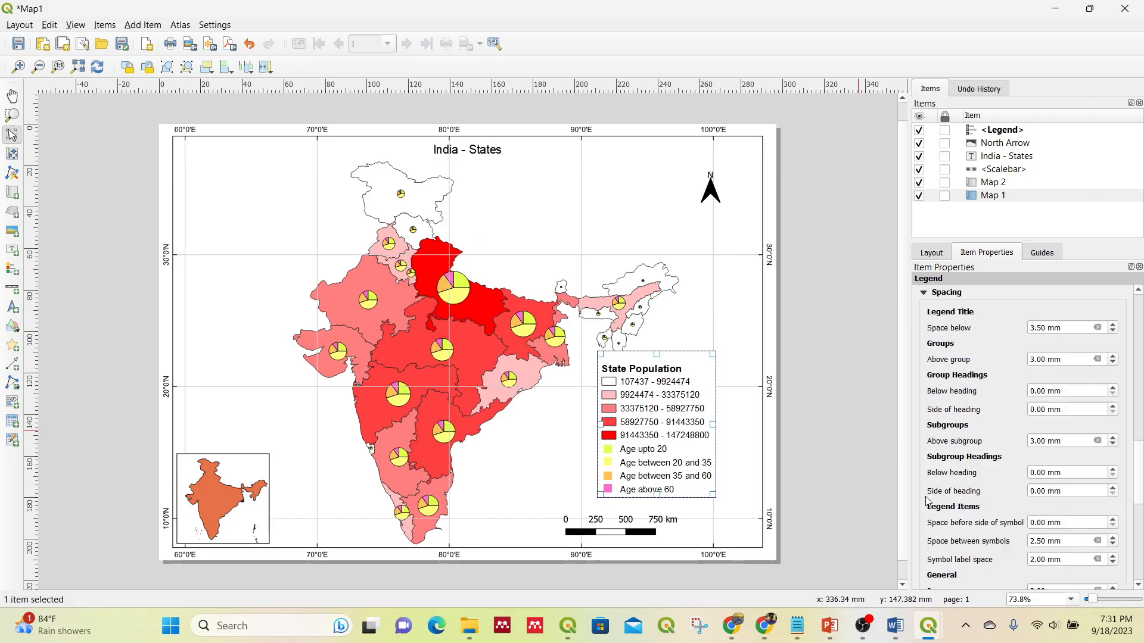
left_click(1113, 388)
scroll(1141, 498, "down", 4)
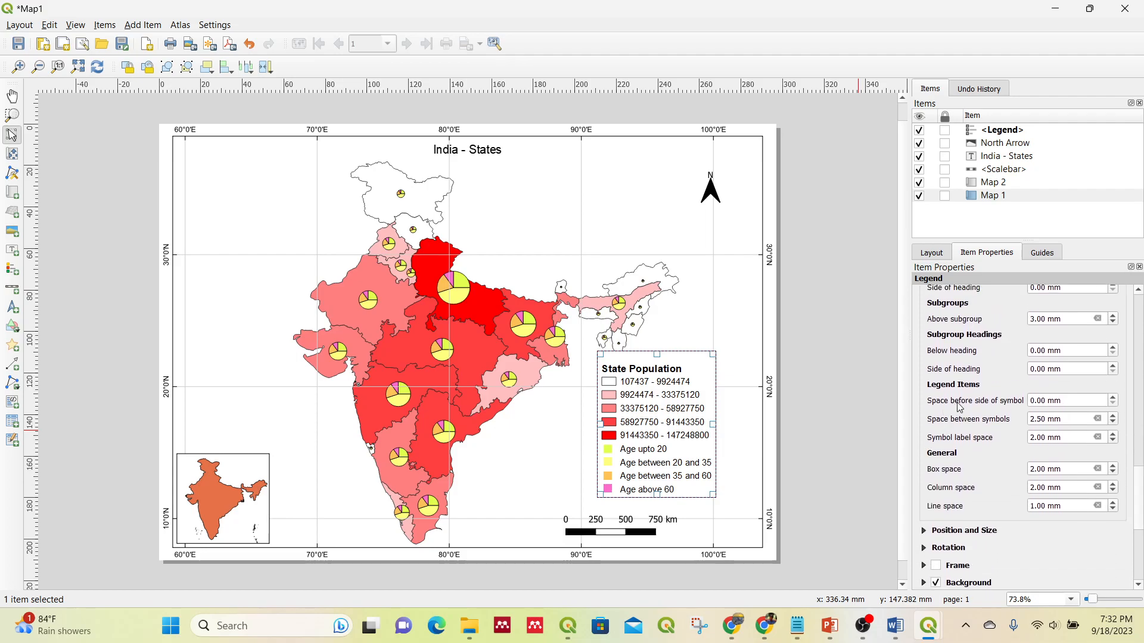
left_click(1112, 417)
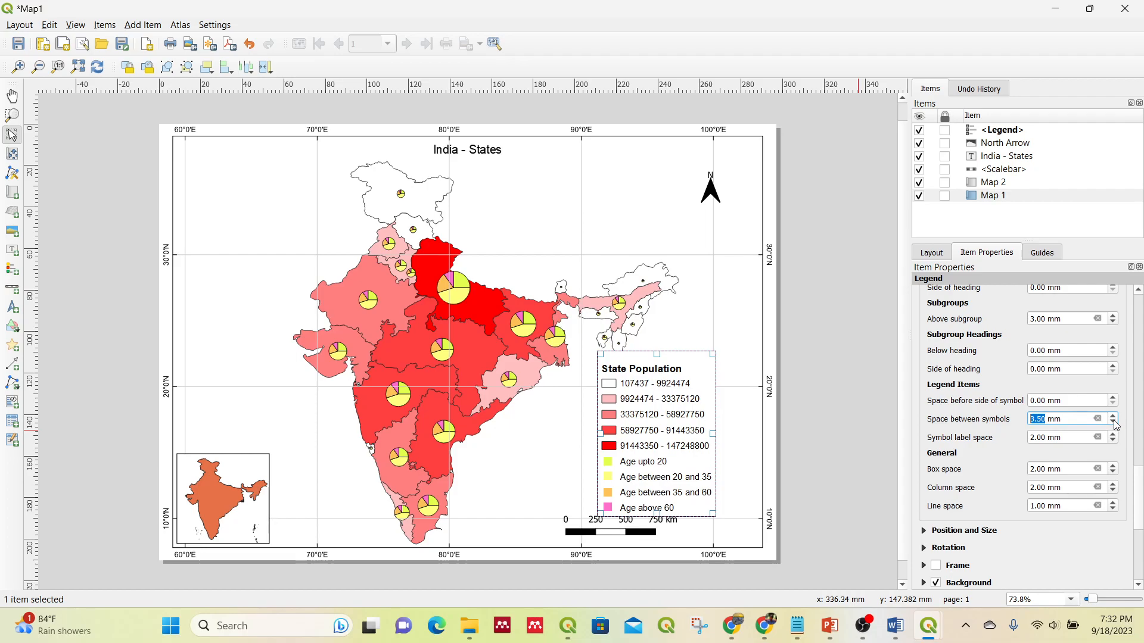
left_click(1114, 423)
left_click(1112, 418)
left_click(1113, 422)
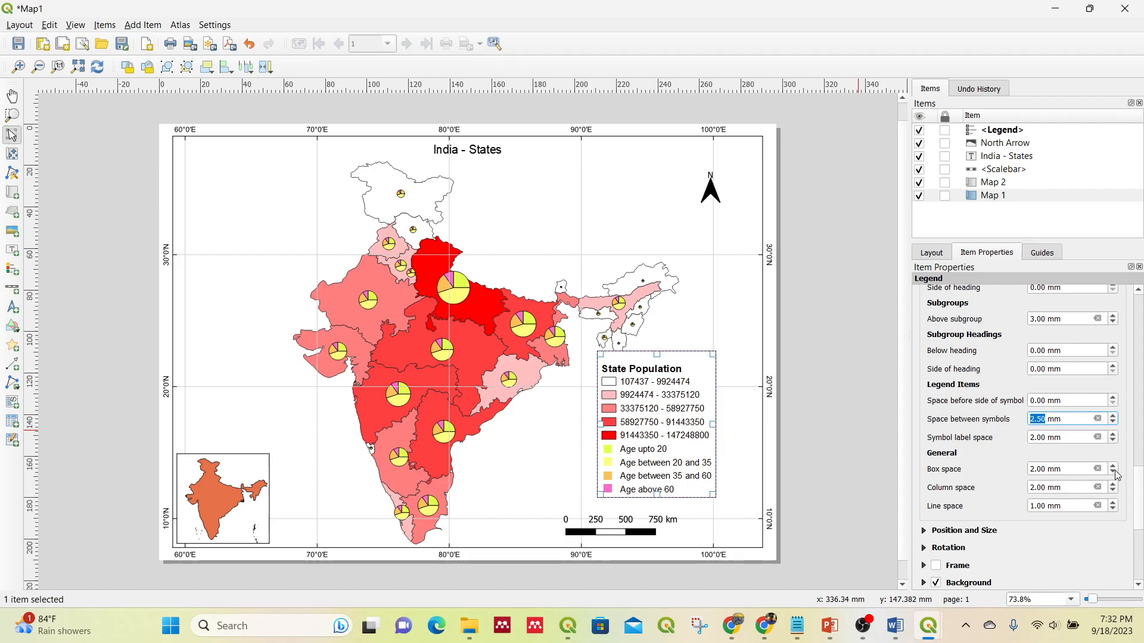
Increase the legend's symbol label space to 7.00 mm
left_click(1113, 434)
left_click(1112, 434)
left_click(1113, 434)
left_click(1113, 435)
left_click(1113, 434)
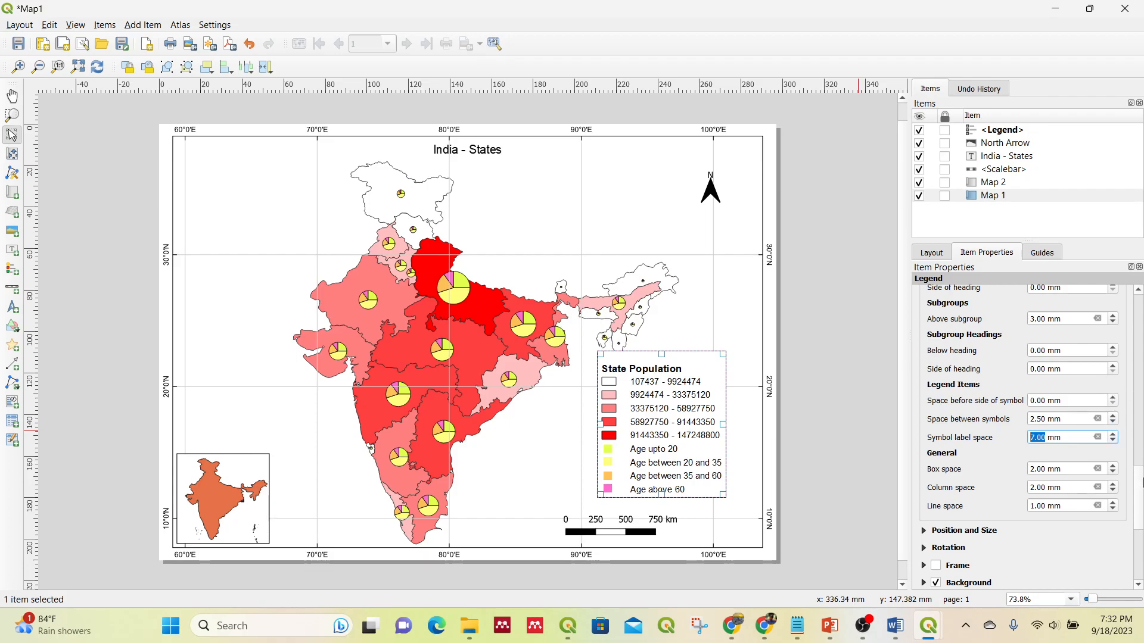
scroll(1141, 479, "up", 3)
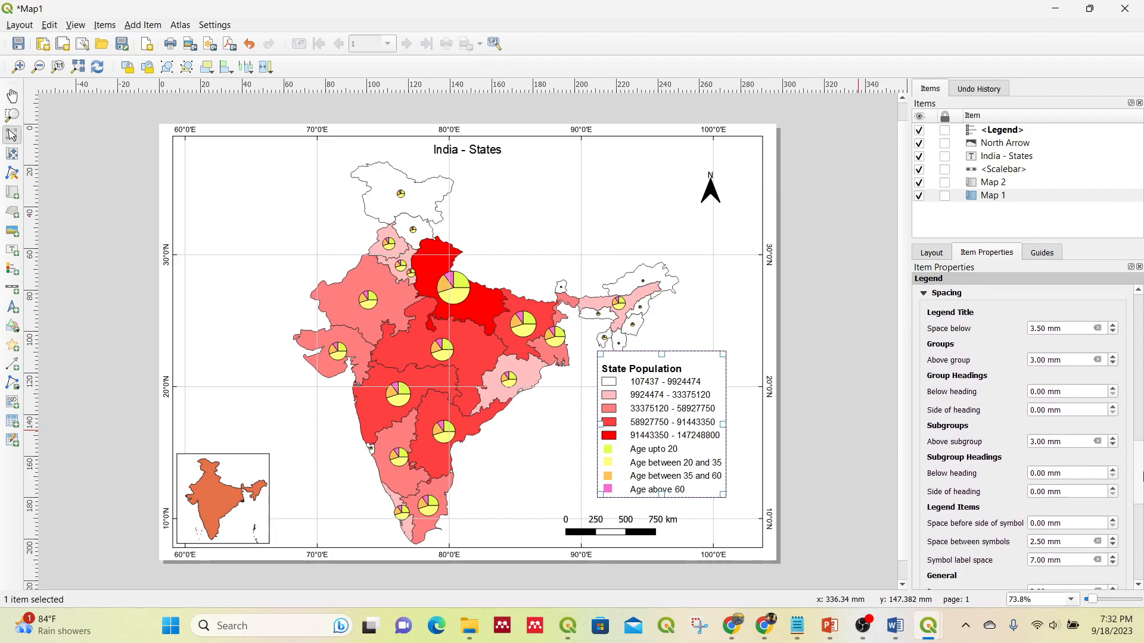
scroll(1142, 480, "down", 3)
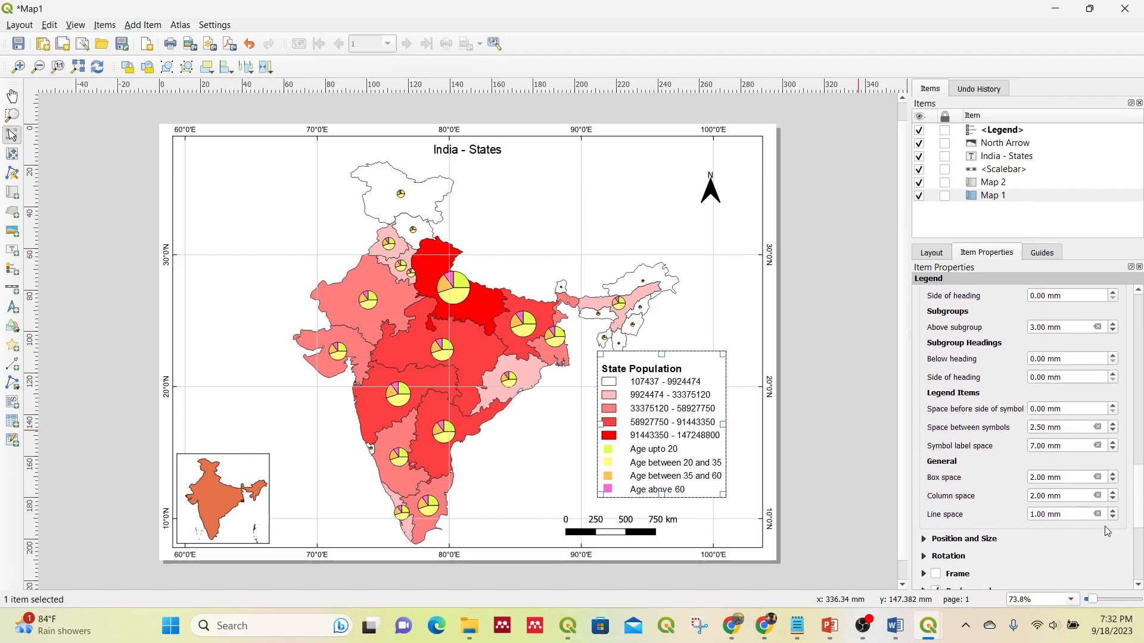
Give the legend the title "LEGEND"
left_click(977, 539)
left_click_drag(1138, 494, 1142, 322)
left_click(1006, 323)
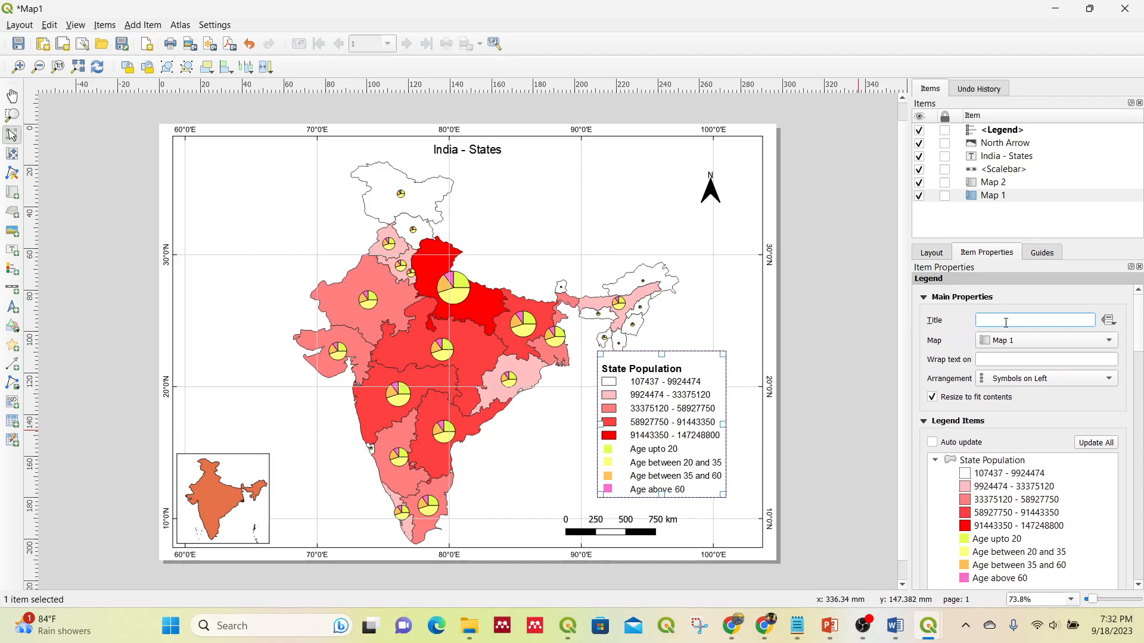
type("LEGEND")
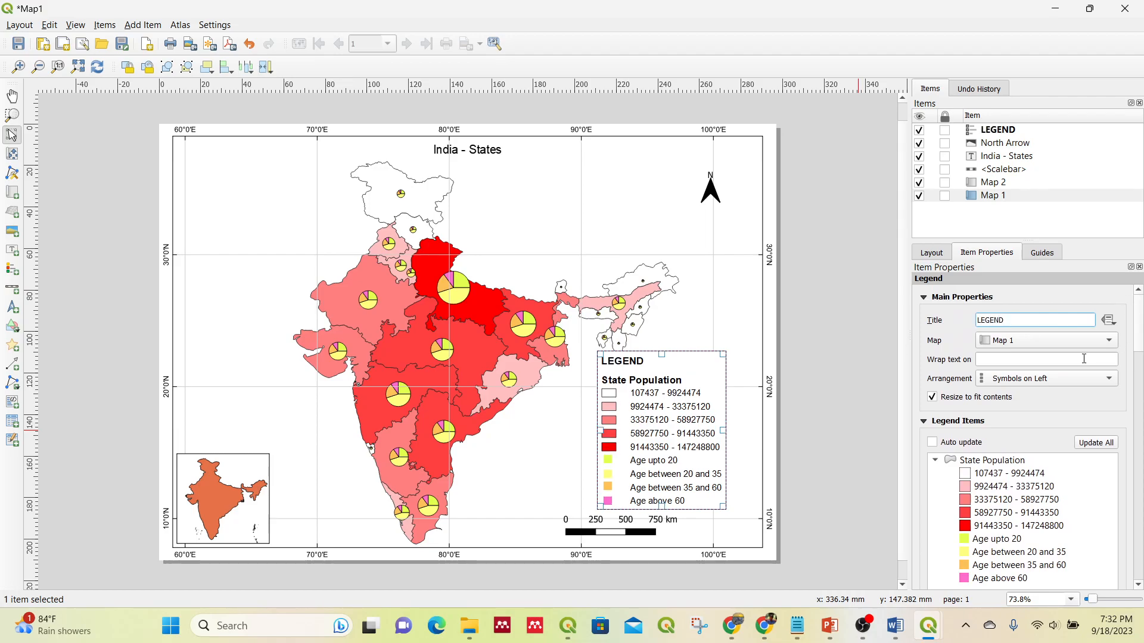
Center-align the legend title and the subgroup headings
left_click_drag(1140, 342, 1140, 407)
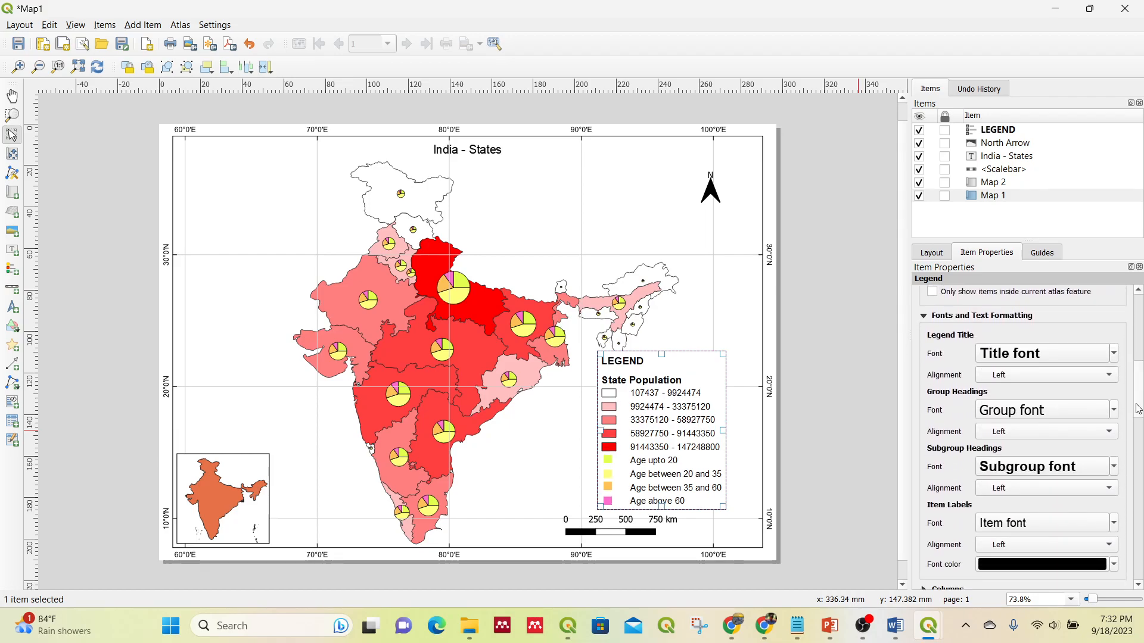
left_click(1054, 380)
left_click(1046, 390)
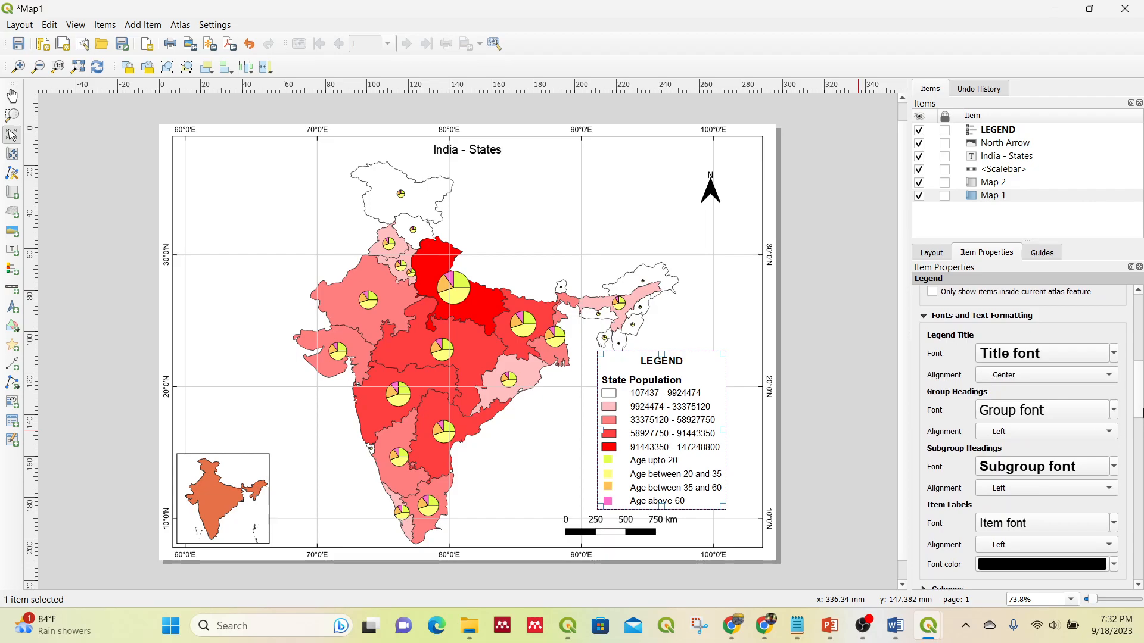
scroll(1141, 412, "down", 3)
left_click(1054, 412)
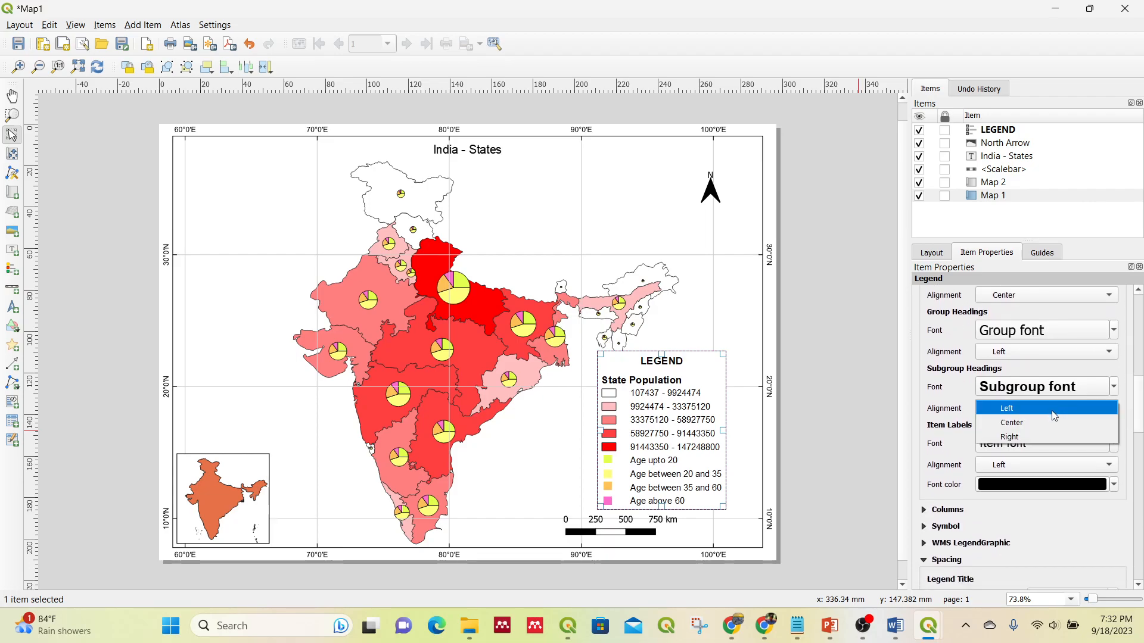
left_click(1052, 421)
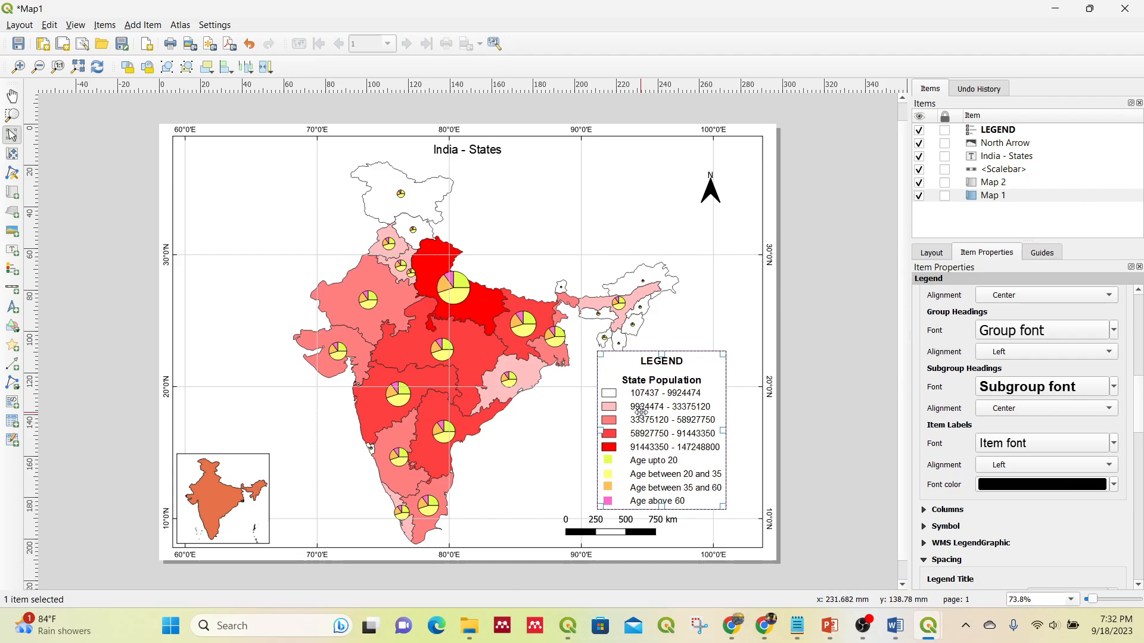
Move the legend slightly toward the map frame's right edge and place the scale bar beside the inset map
left_click_drag(639, 411, 653, 414)
left_click_drag(618, 524, 333, 532)
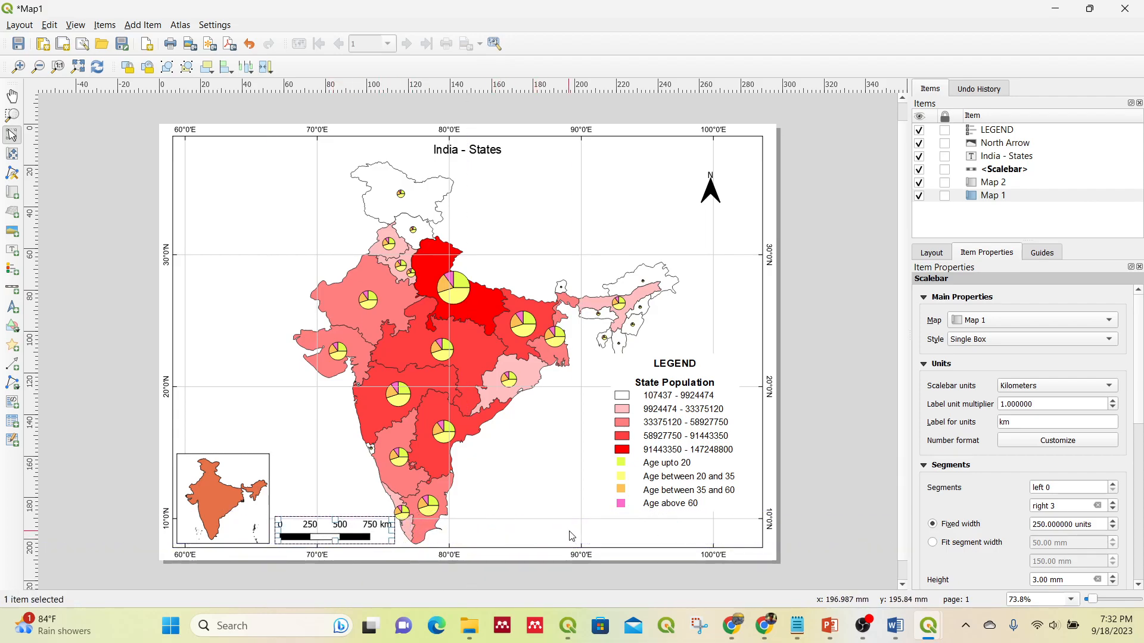
left_click(574, 528)
left_click(620, 509)
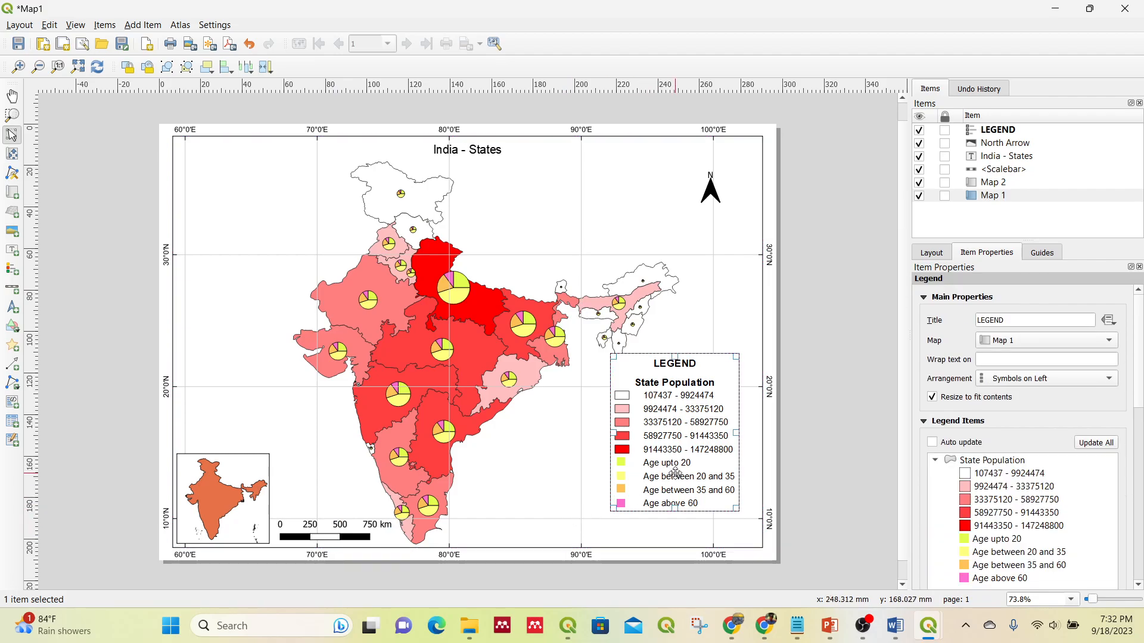
Move the legend down and slightly inward so it sits near the lower edge of the map frame
left_click(351, 527)
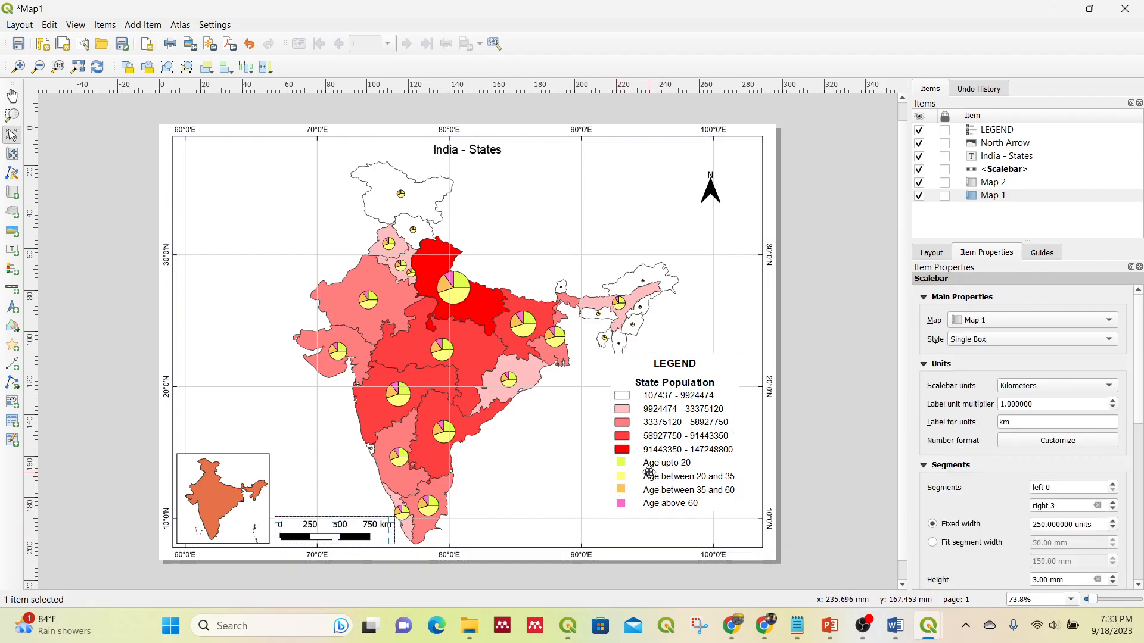
left_click_drag(667, 442, 651, 464)
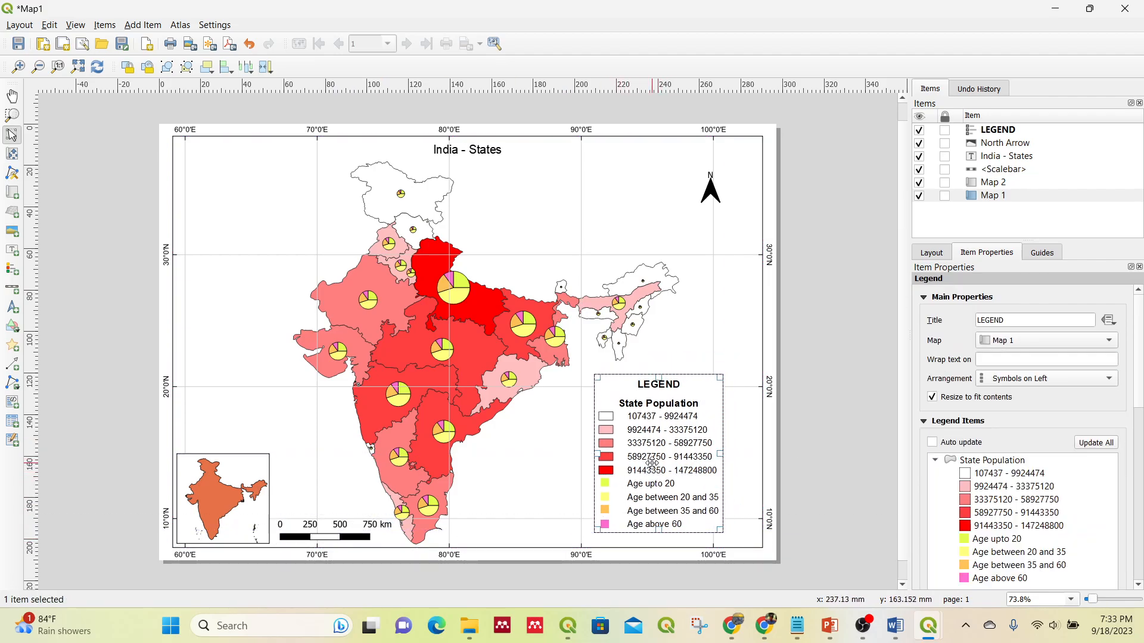
left_click(816, 390)
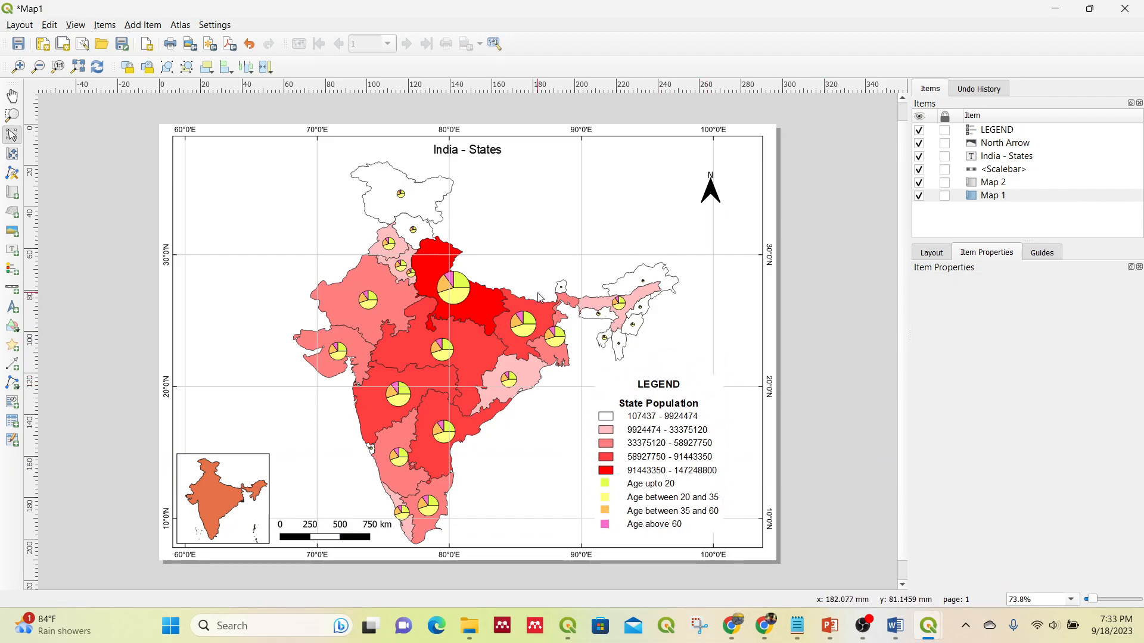
Replace the map title text with "Demographic Map of India"
left_click(492, 153)
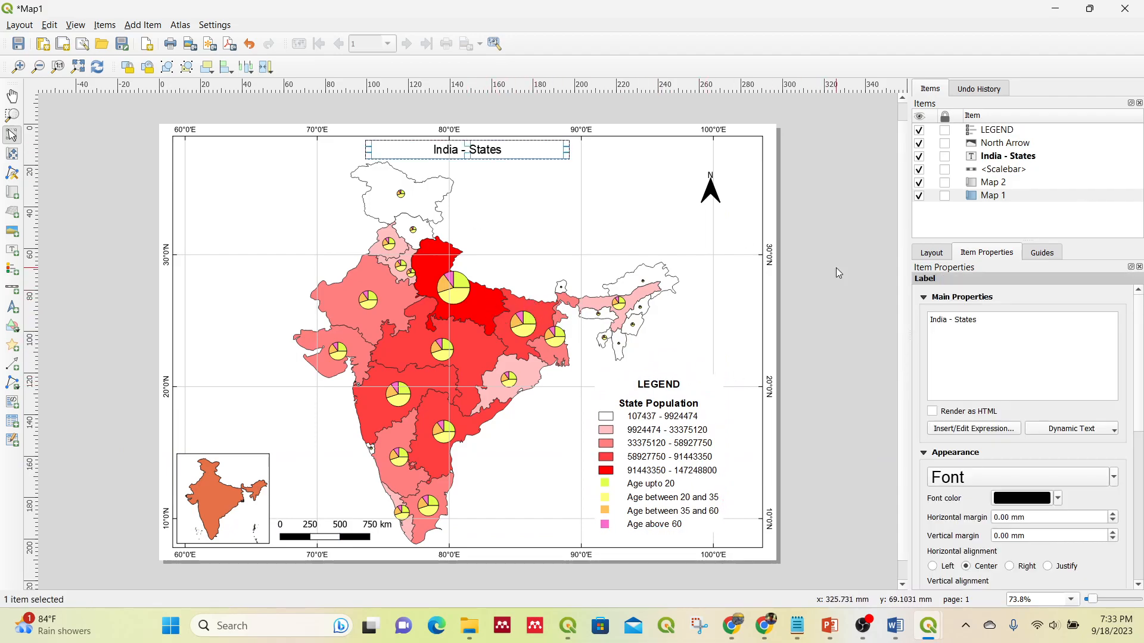
left_click(951, 319, "shift")
key("Right")
key("BackSpace")
key("BackSpace")
key("BackSpace")
key("BackSpace")
key("BackSpace")
key("BackSpace")
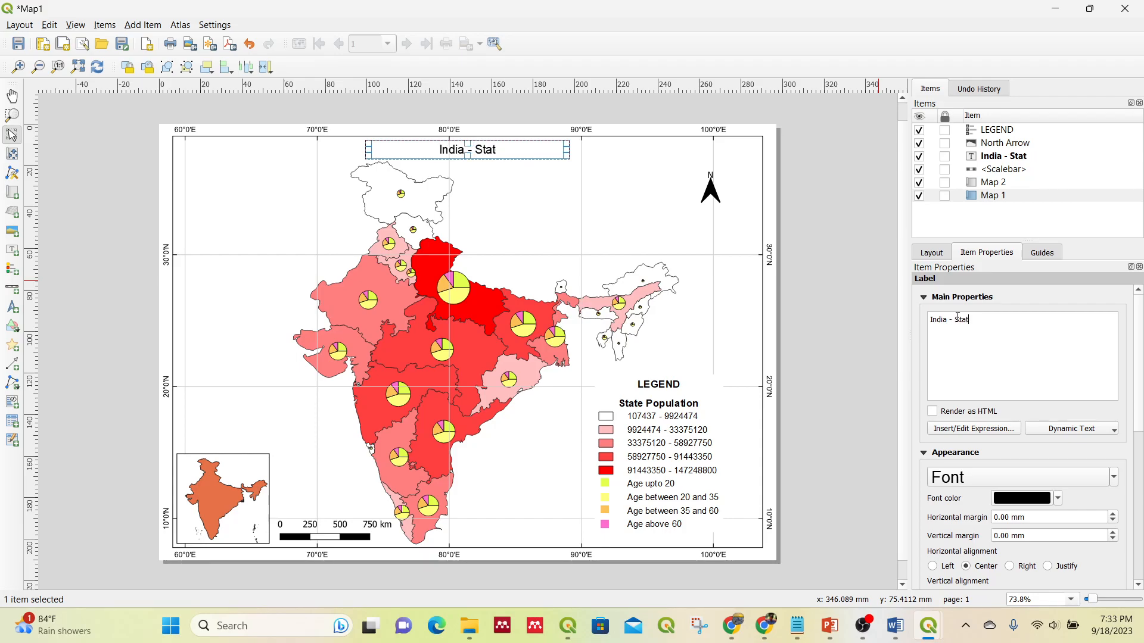
key("BackSpace")
key("BackSpace")
key("BackSpace")
key("BackSpace")
key("BackSpace")
key("BackSpace")
key("BackSpace")
key("BackSpace")
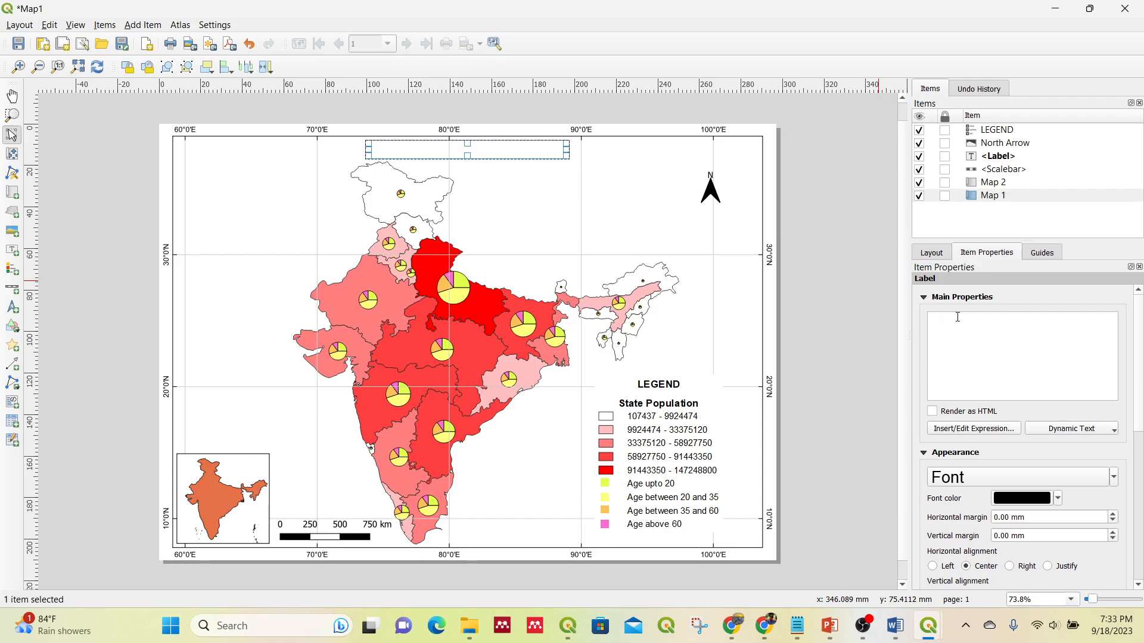
type("Demographic")
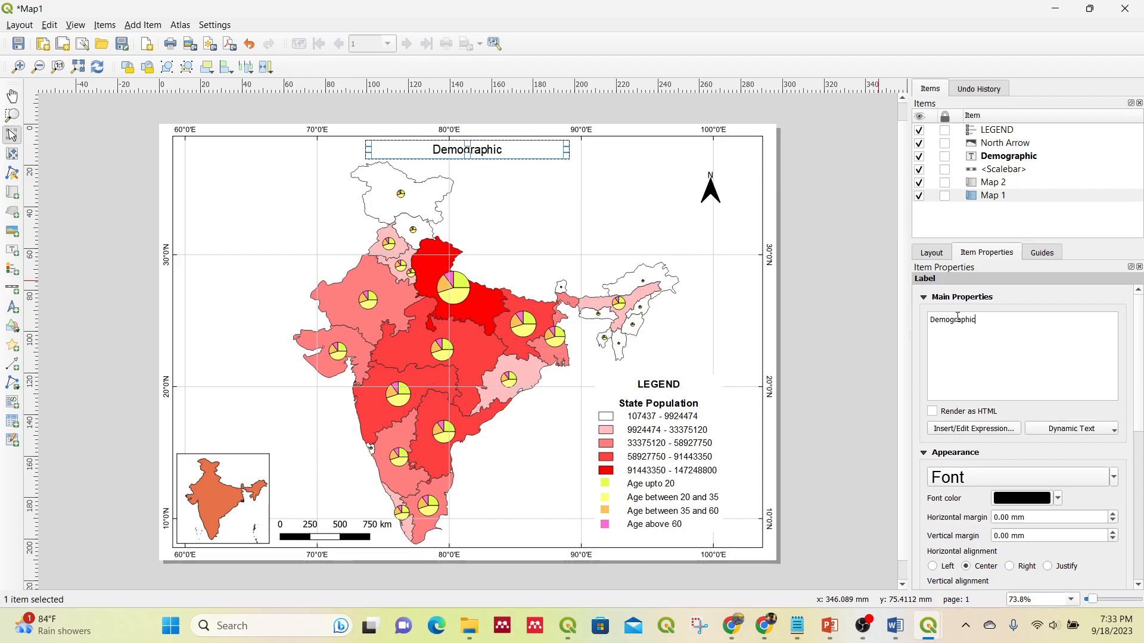
type(" Map of I")
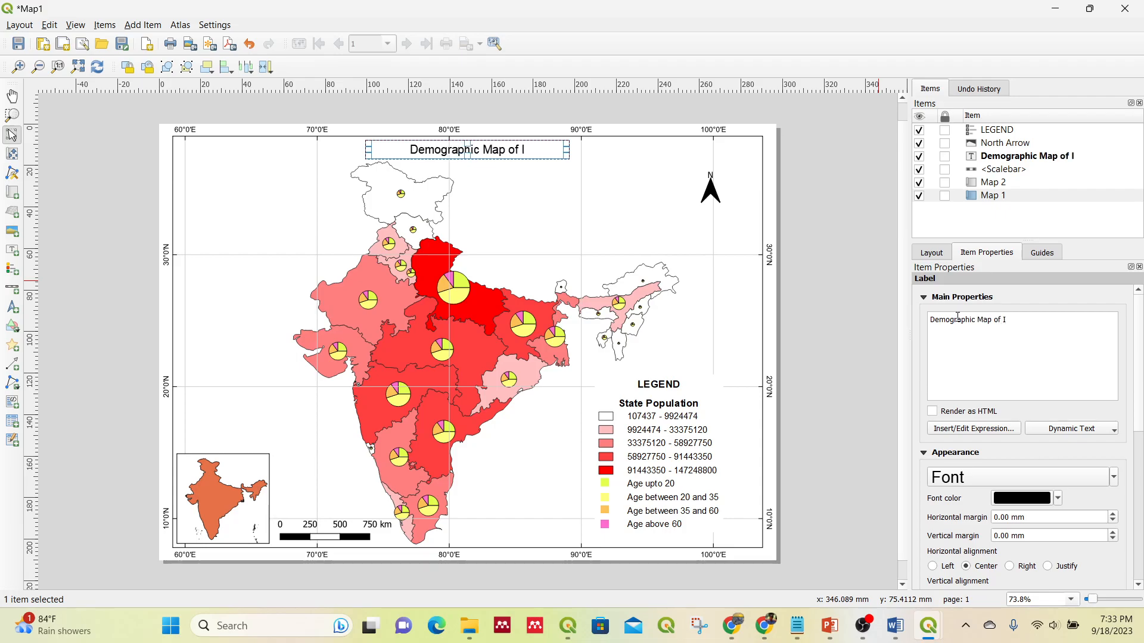
type("ndia")
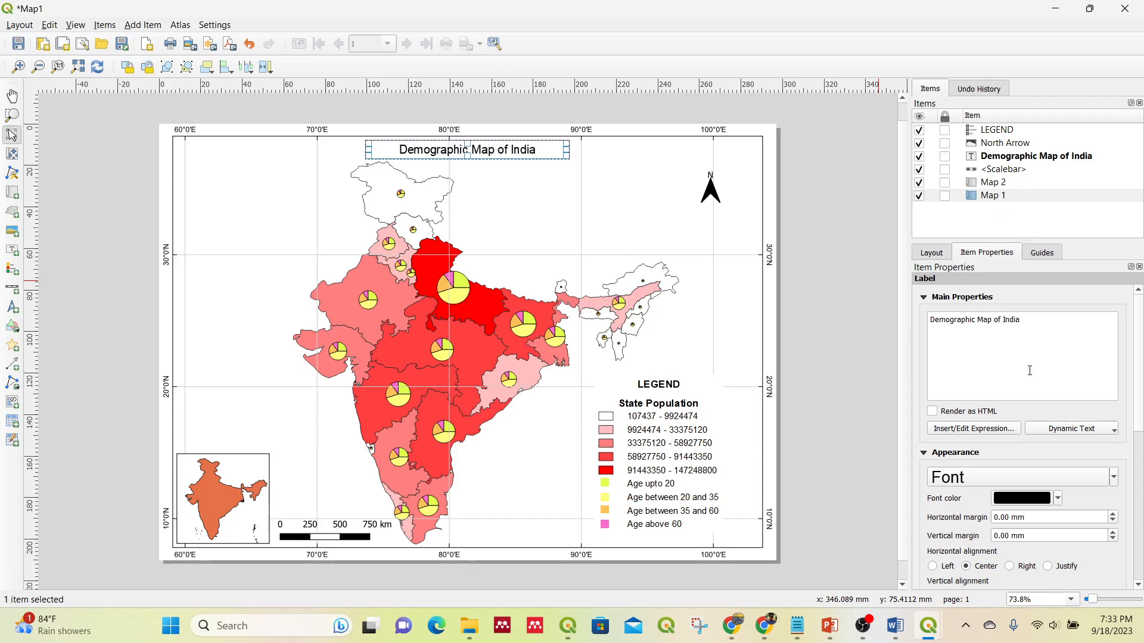
left_click(877, 367)
Add a frame around the legend
left_click(679, 417)
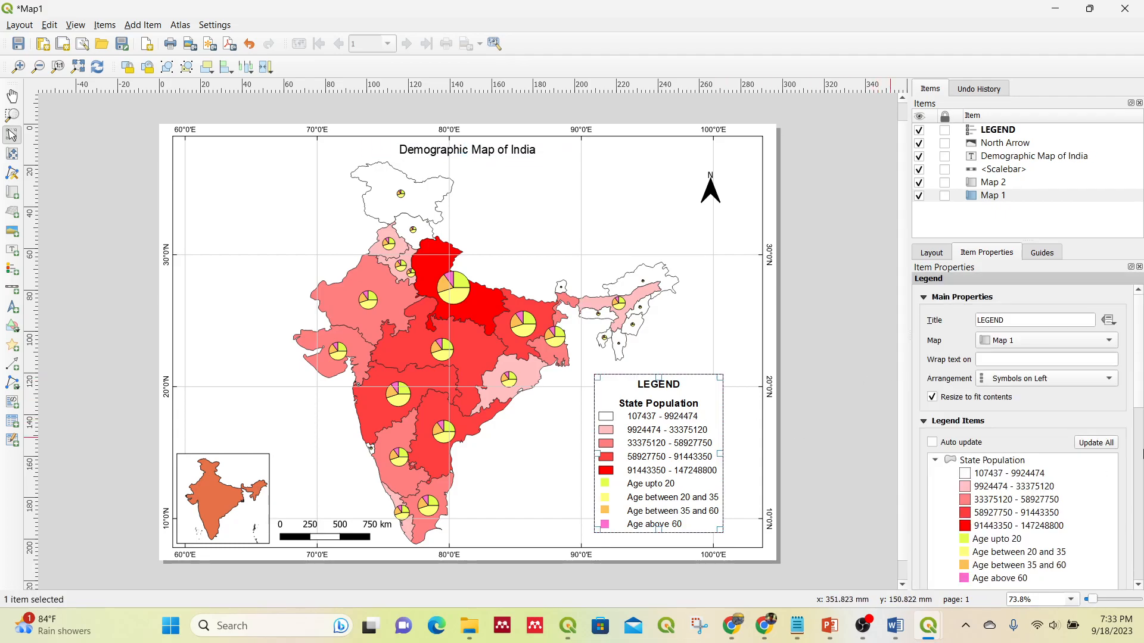
left_click_drag(1138, 393, 1137, 569)
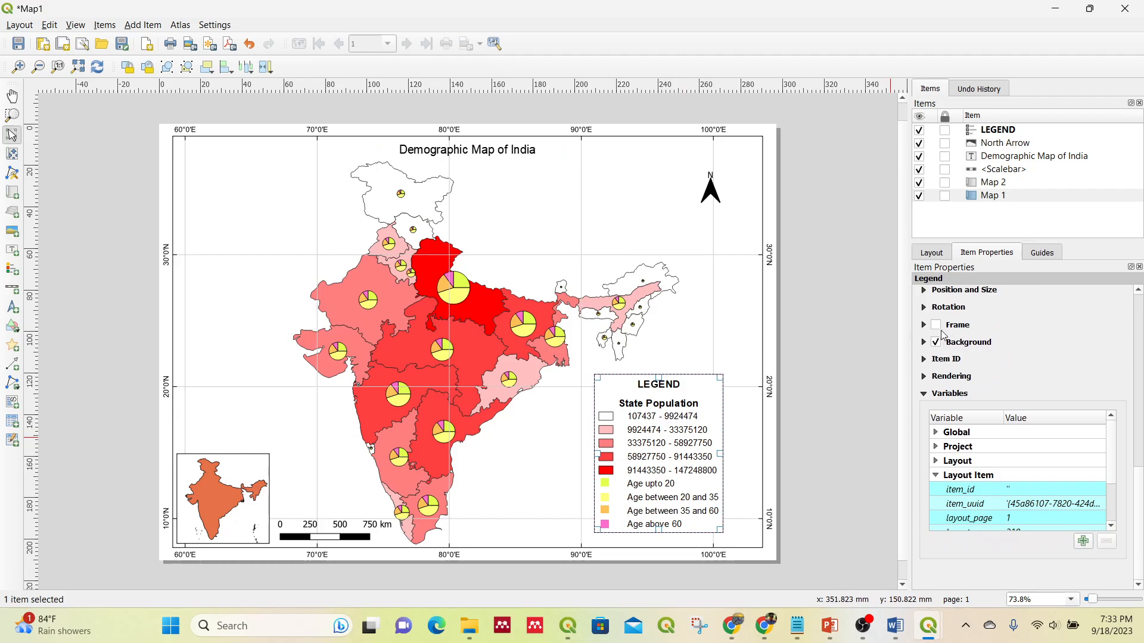
left_click(937, 325)
left_click(809, 399)
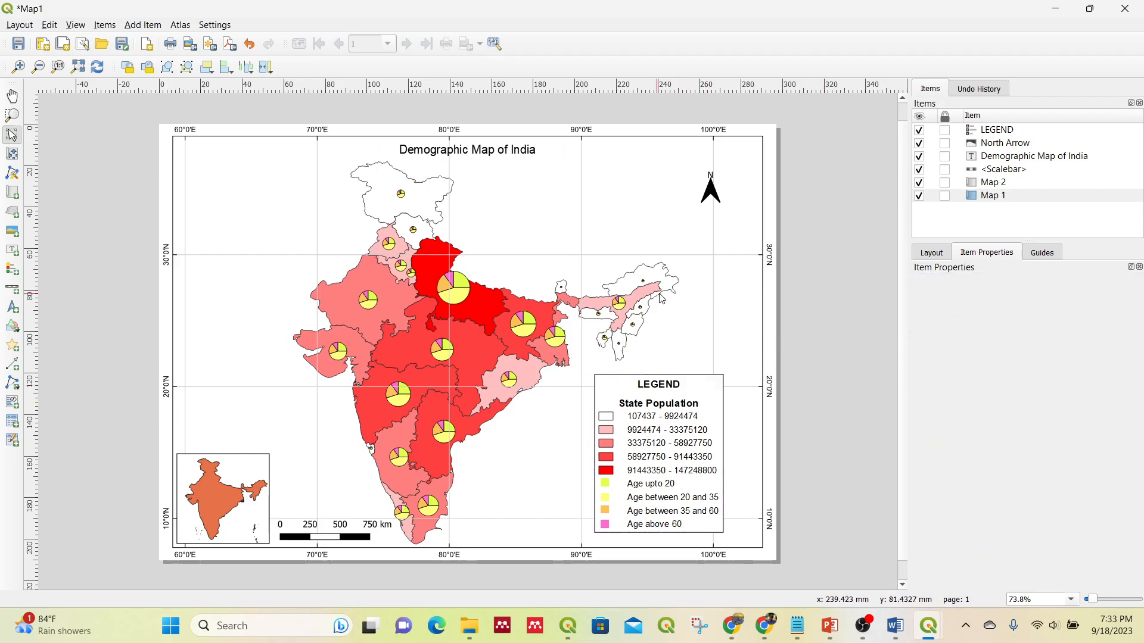
Export the layout as a PDF named Map1 to the Desktop, keeping the default export options
left_click(23, 26)
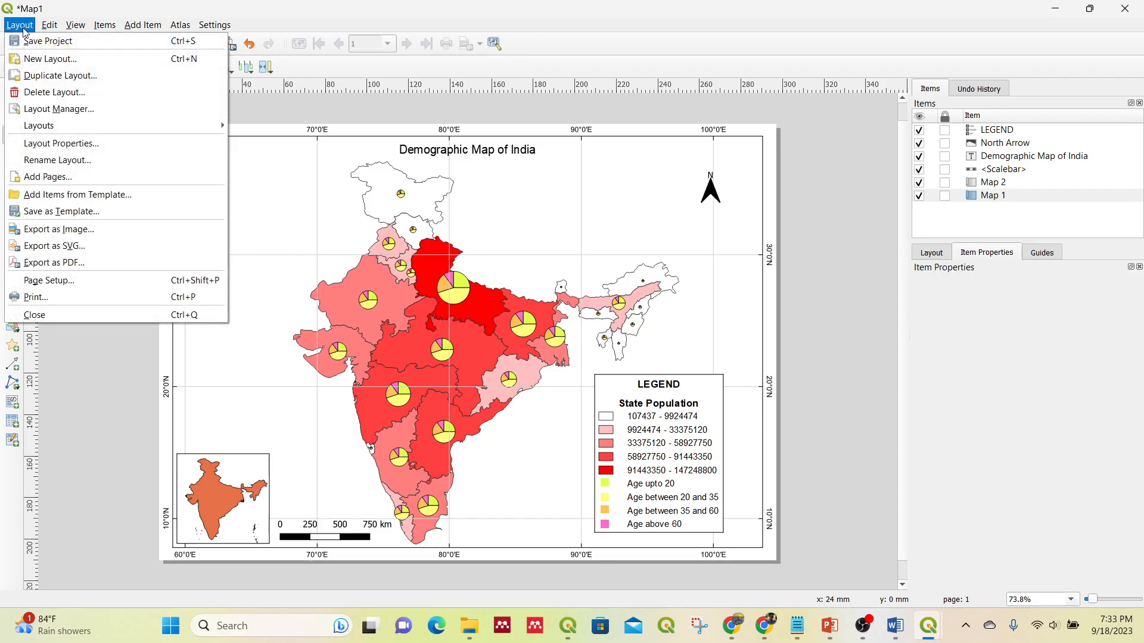
left_click(74, 262)
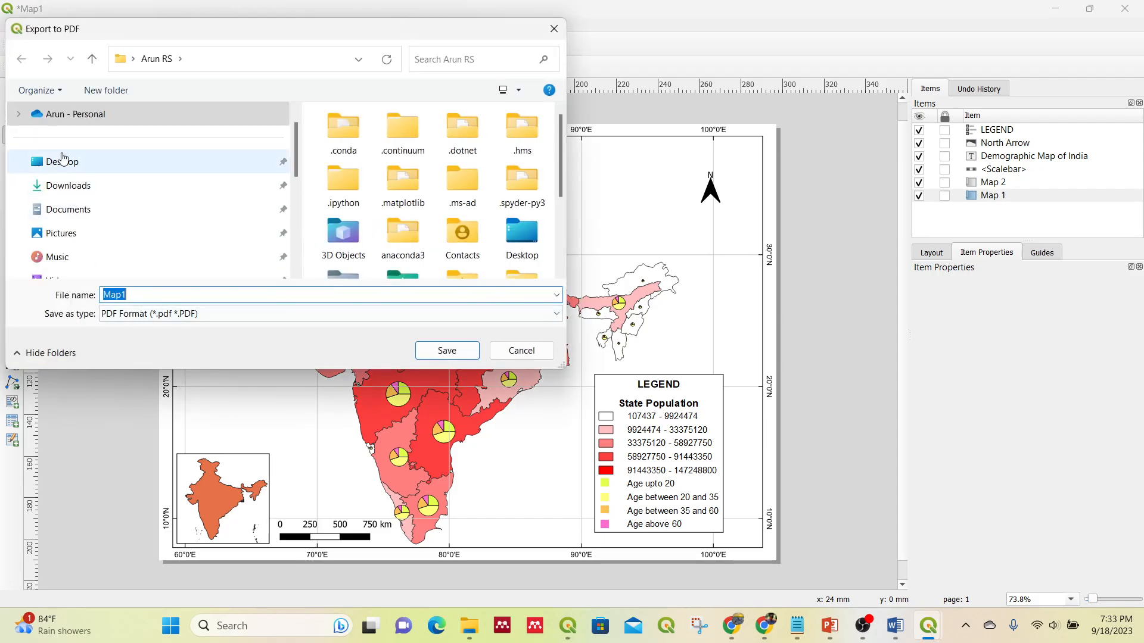
left_click(62, 160)
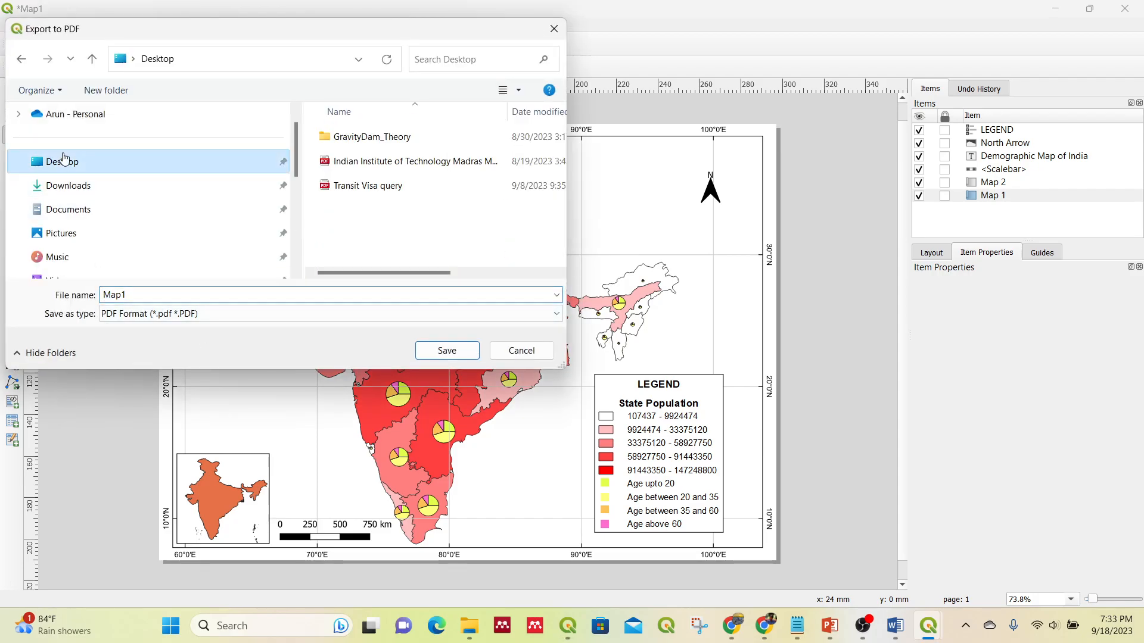
left_click(453, 356)
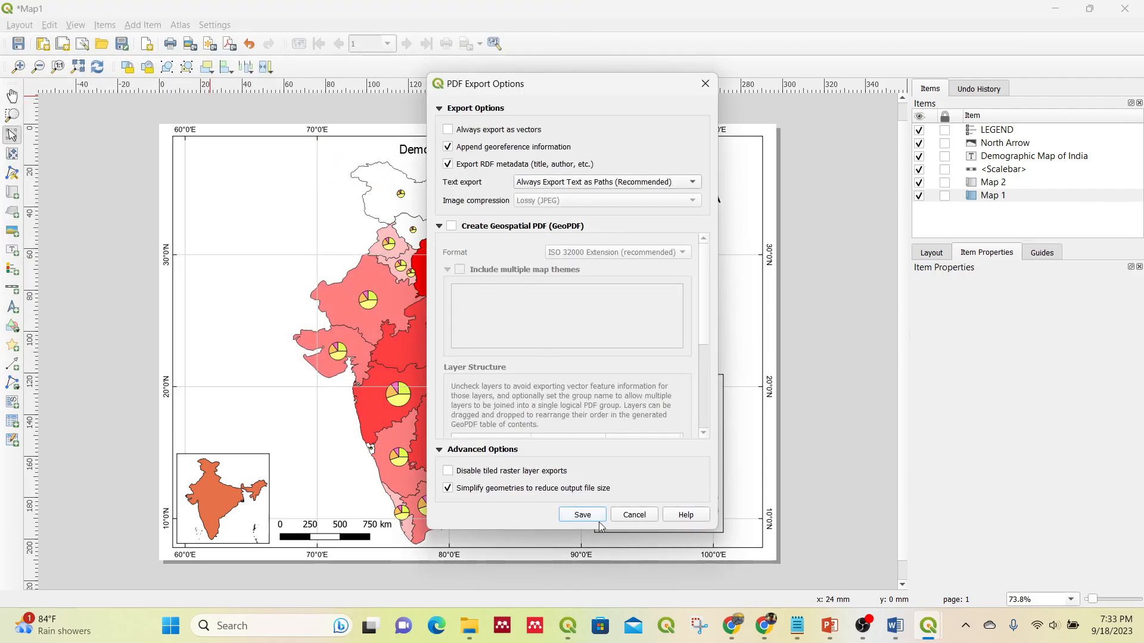
left_click(594, 518)
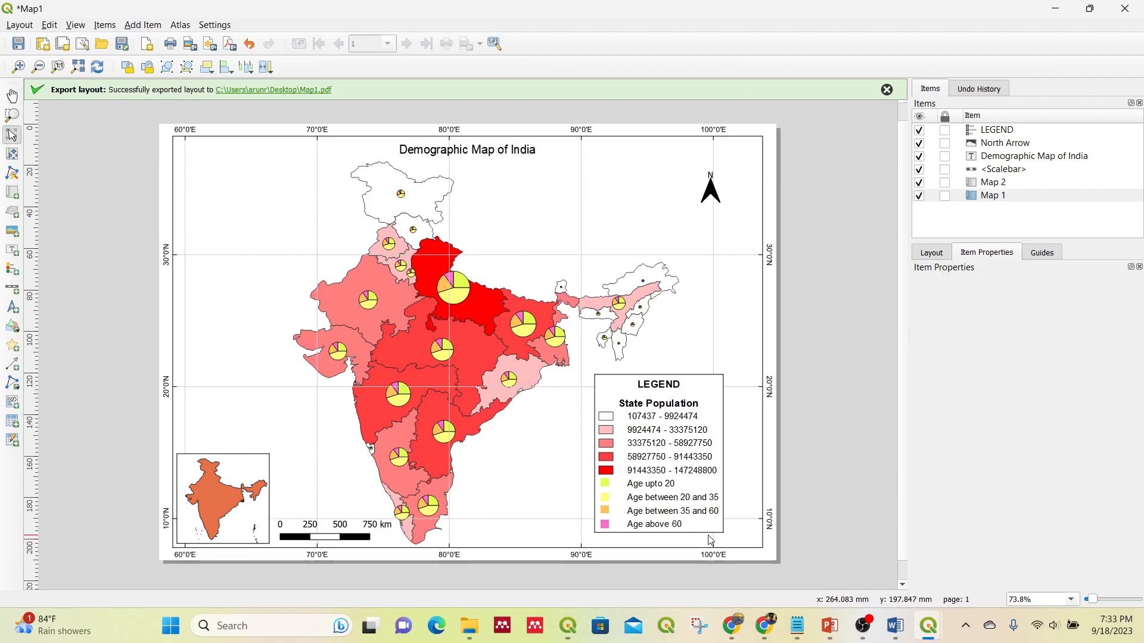
Open the exported Map1 PDF, review the whole map page, and return to the print layout
left_click(294, 90)
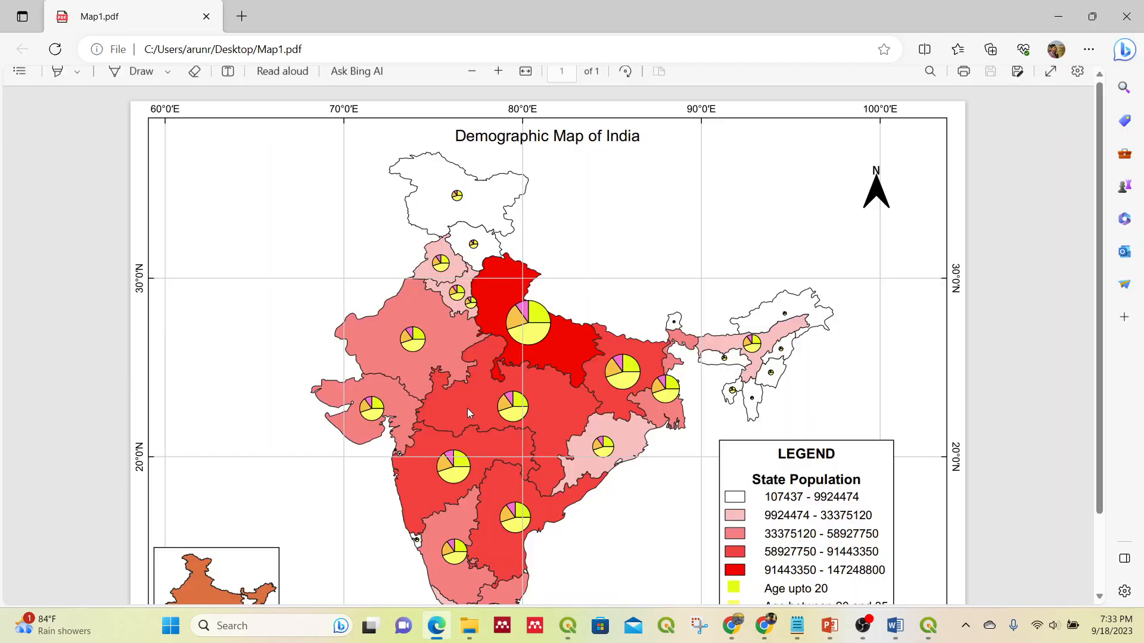
scroll(547, 372, "down", 3)
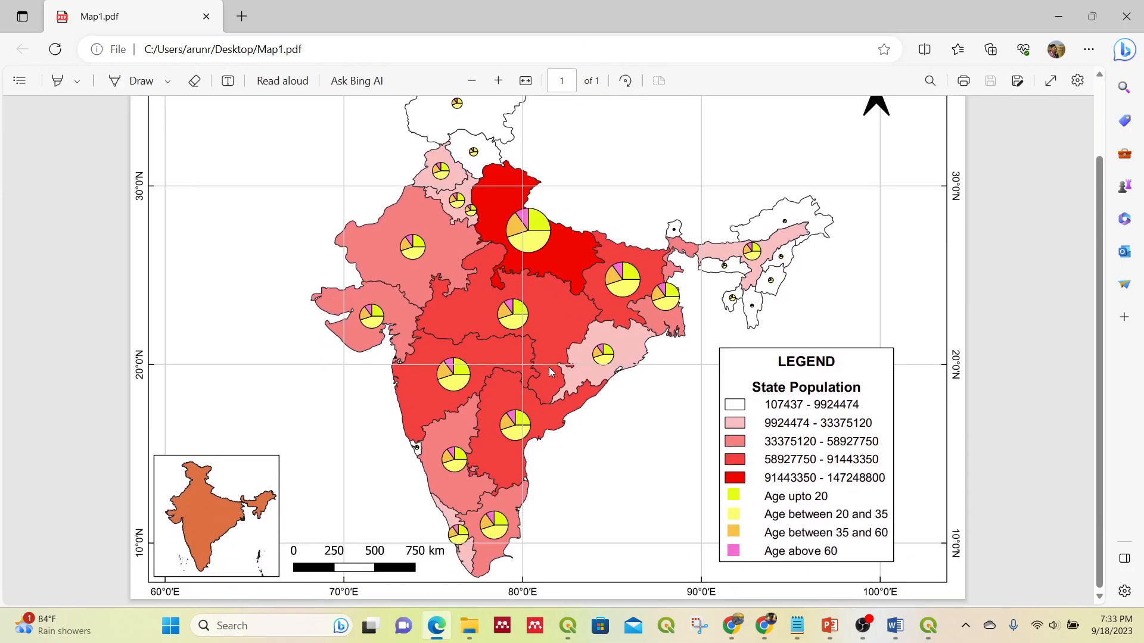
scroll(549, 372, "down", 2)
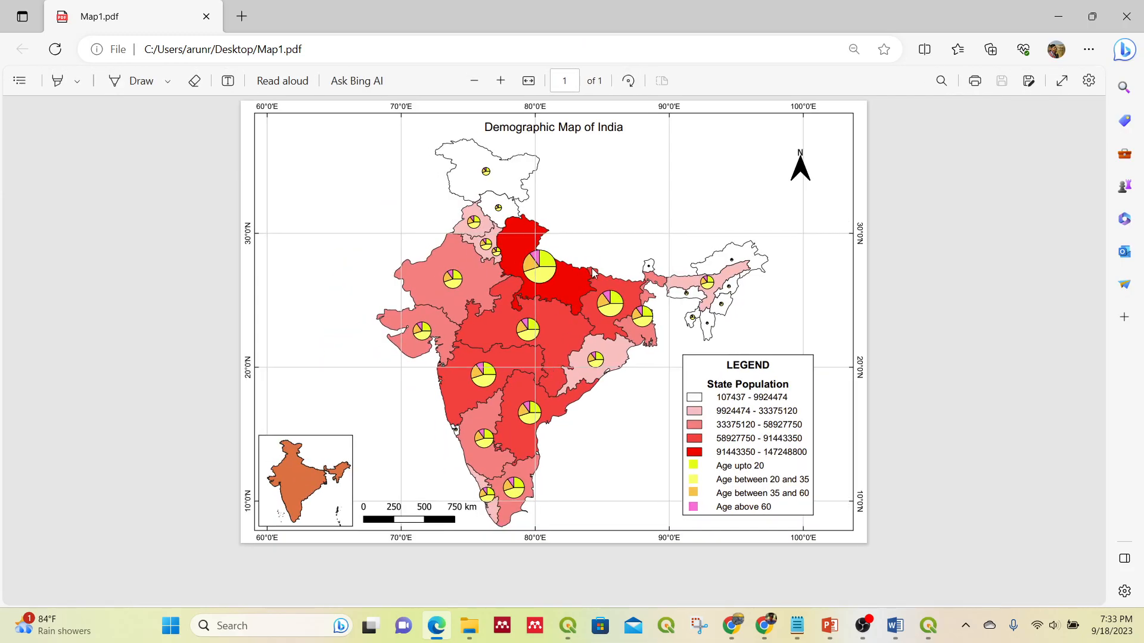
scroll(592, 271, "up", 1)
scroll(592, 271, "down", 2)
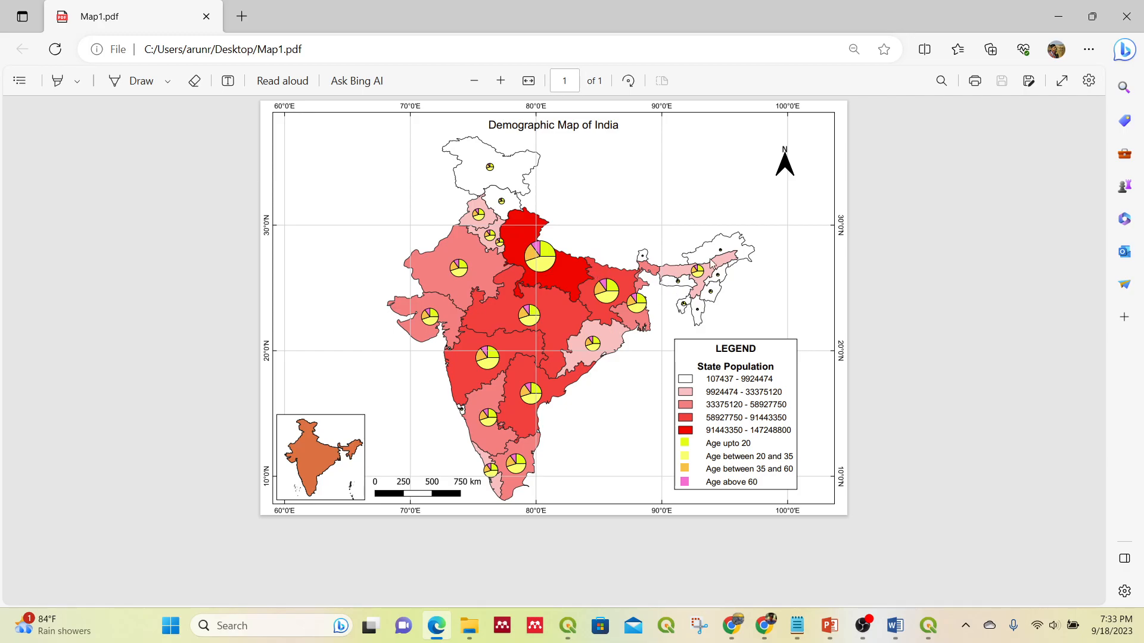
left_click(1141, 18)
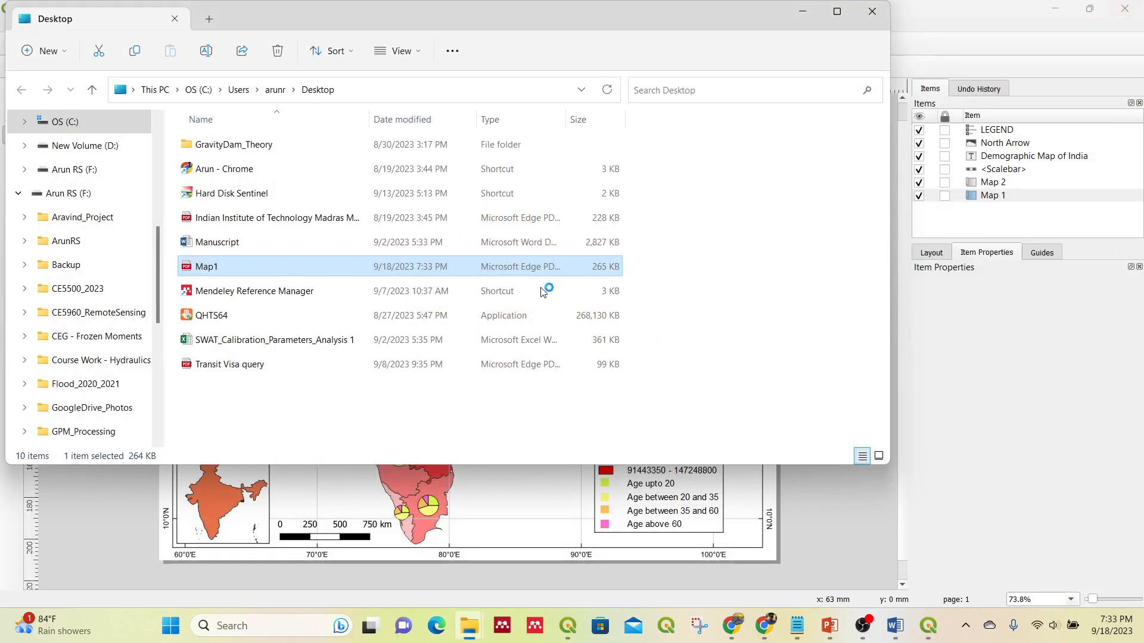
left_click(804, 13)
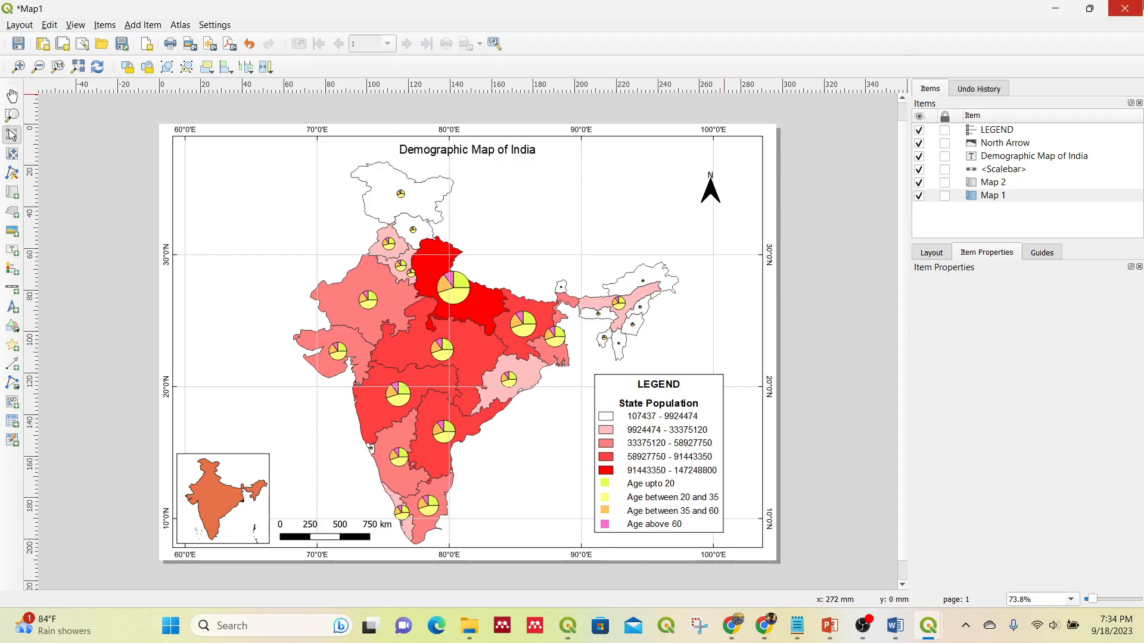
Close the print layout and remove the India_Fixed and india_states layers from the project
left_click(1124, 8)
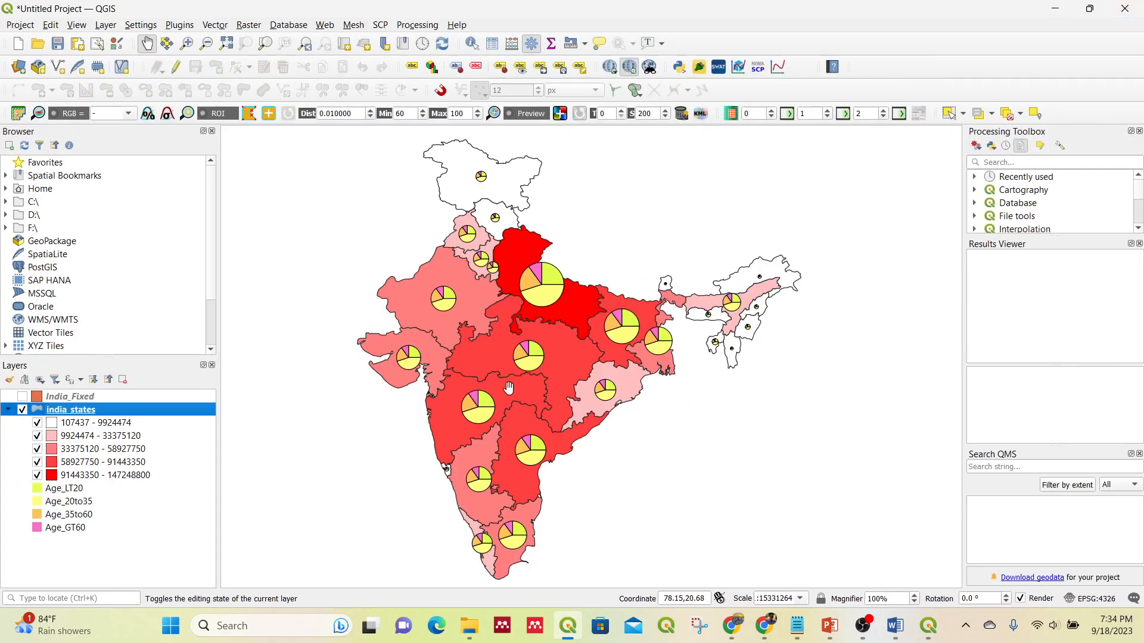
left_click(22, 410)
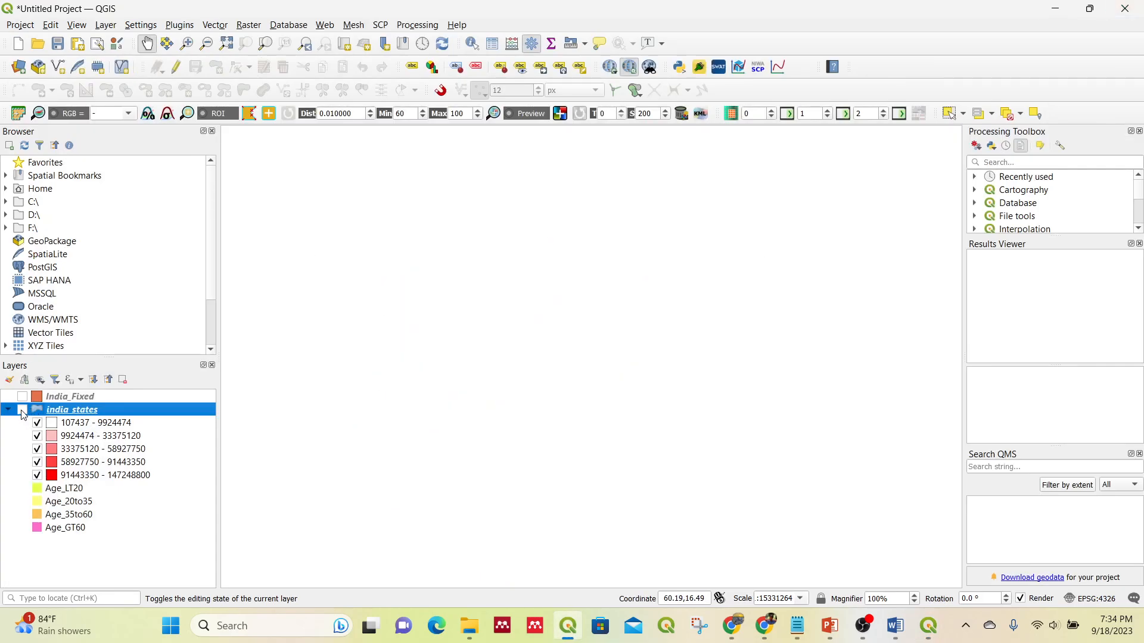
left_click(103, 398, "ctrl")
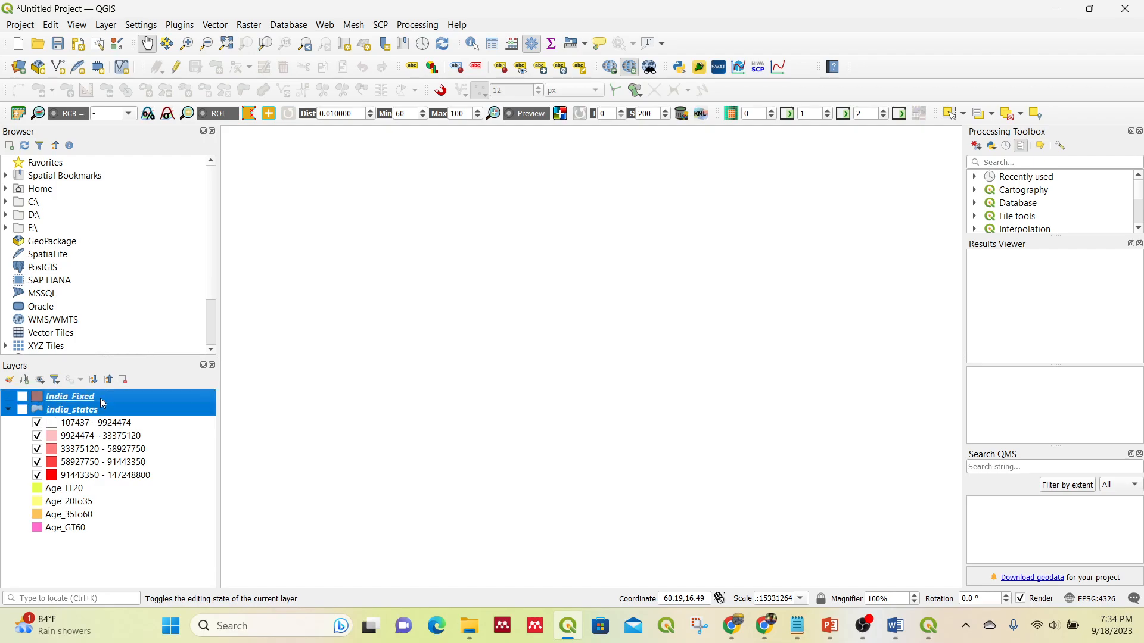
left_click(120, 385)
left_click(563, 327)
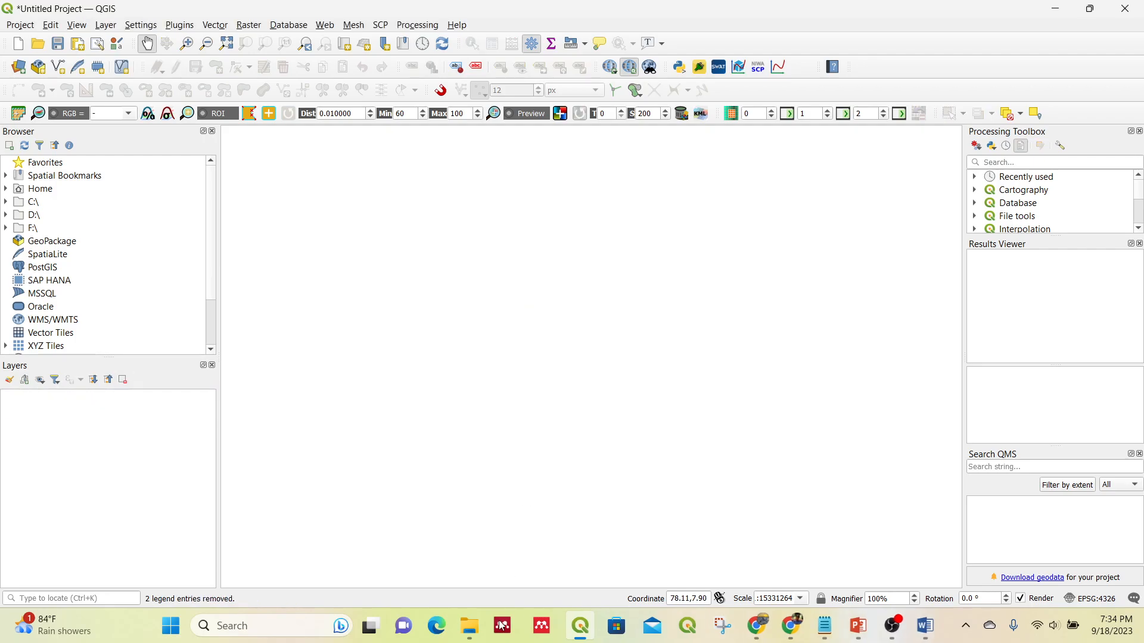
Add the TN_Soil_Reproject TIF from the MapMaking_Reprojection folder to the project as a raster layer
mouse_move(507, 636)
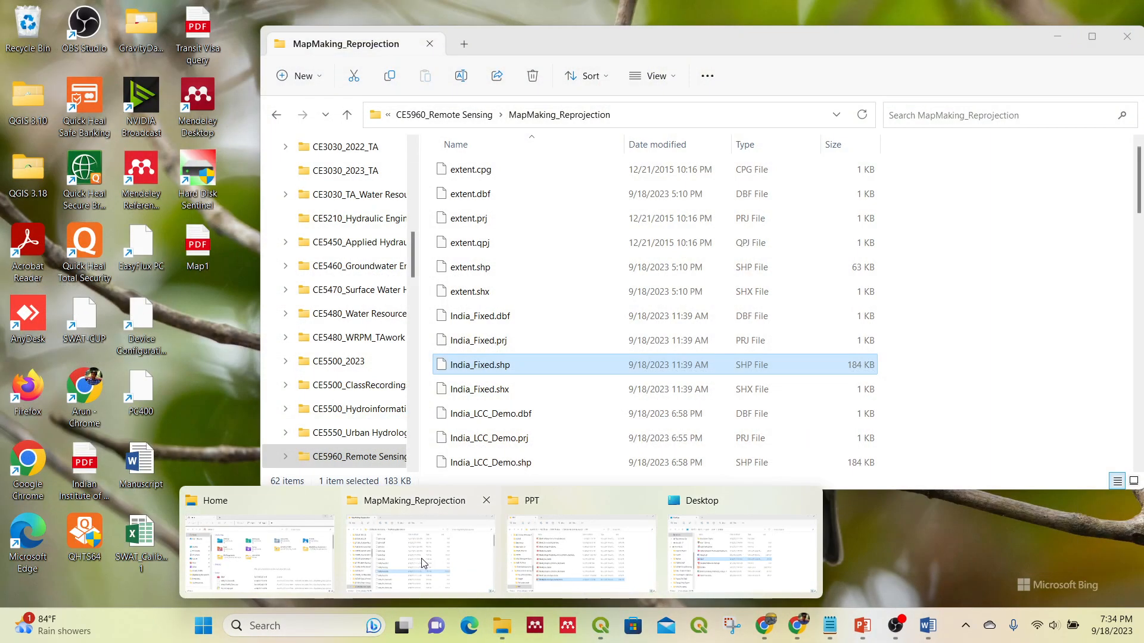
left_click(422, 563)
scroll(484, 411, "down", 8)
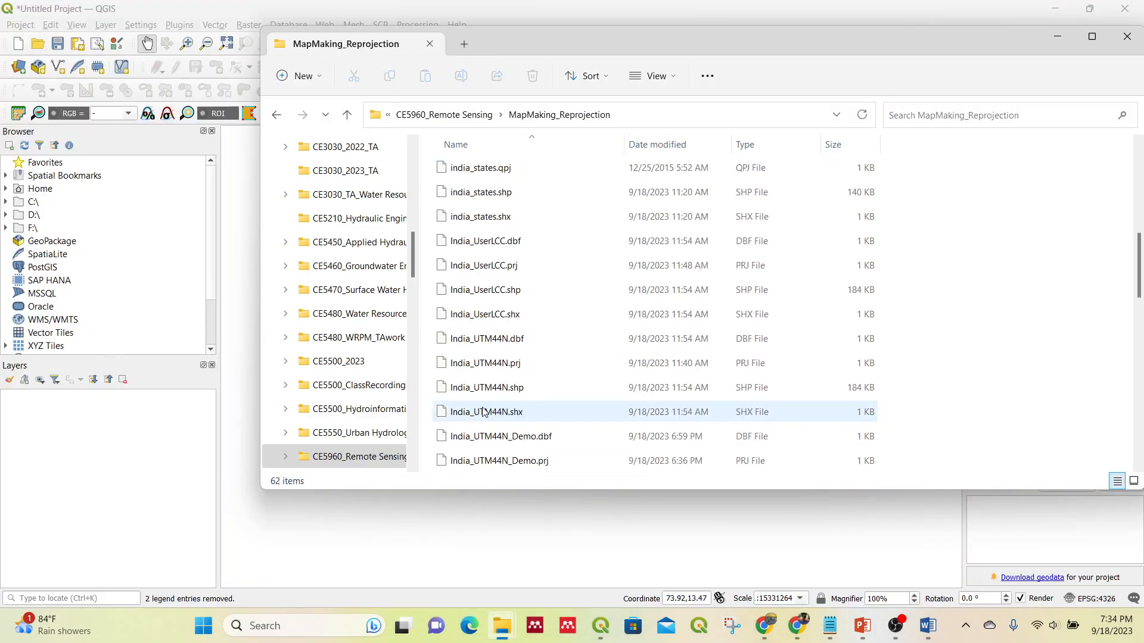
scroll(483, 411, "down", 5)
left_click(487, 464)
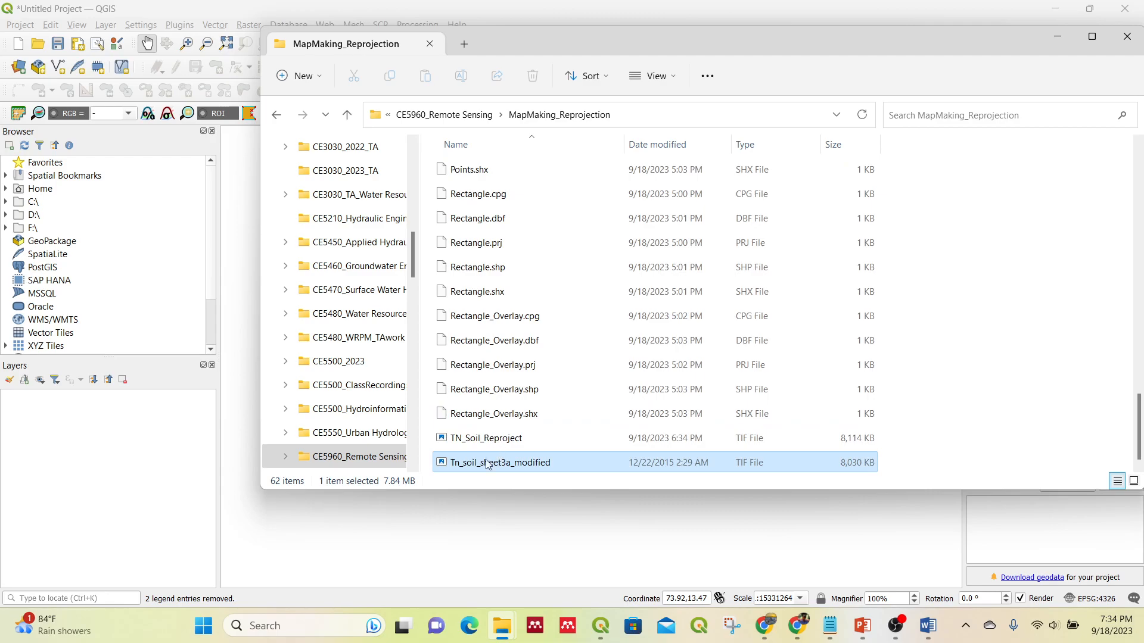
left_click(506, 537)
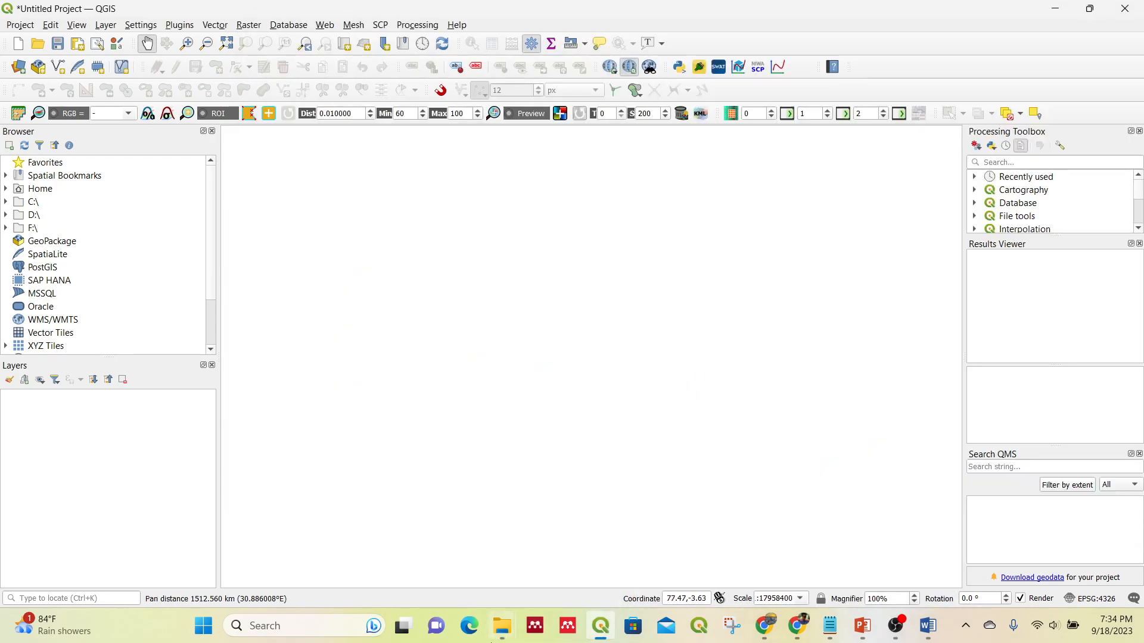
mouse_move(503, 626)
mouse_move(721, 548)
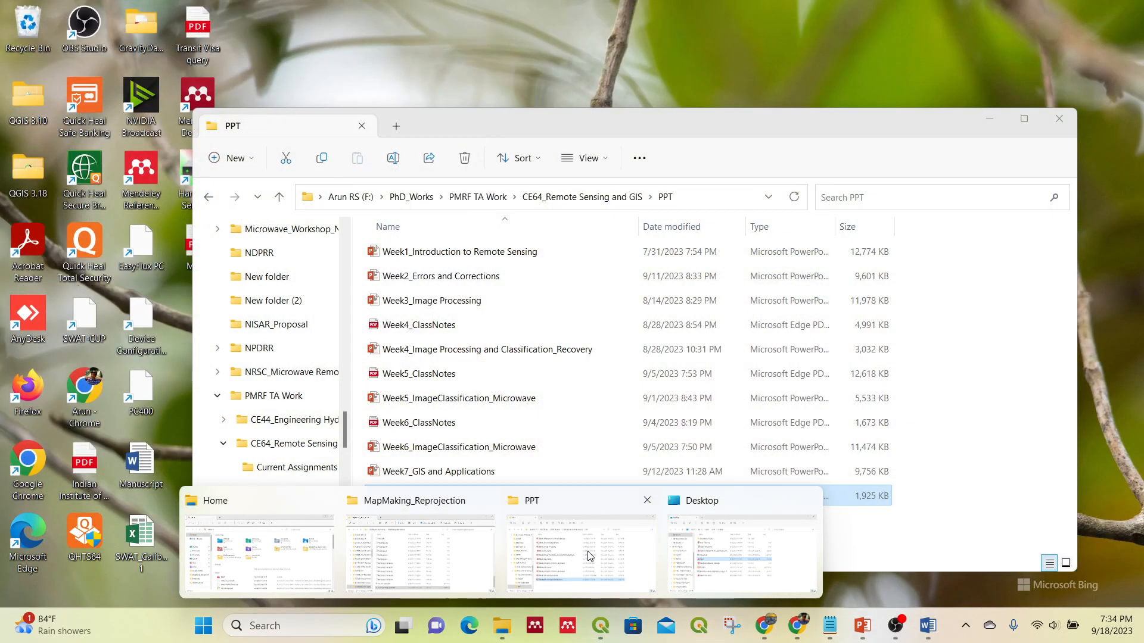
mouse_move(441, 569)
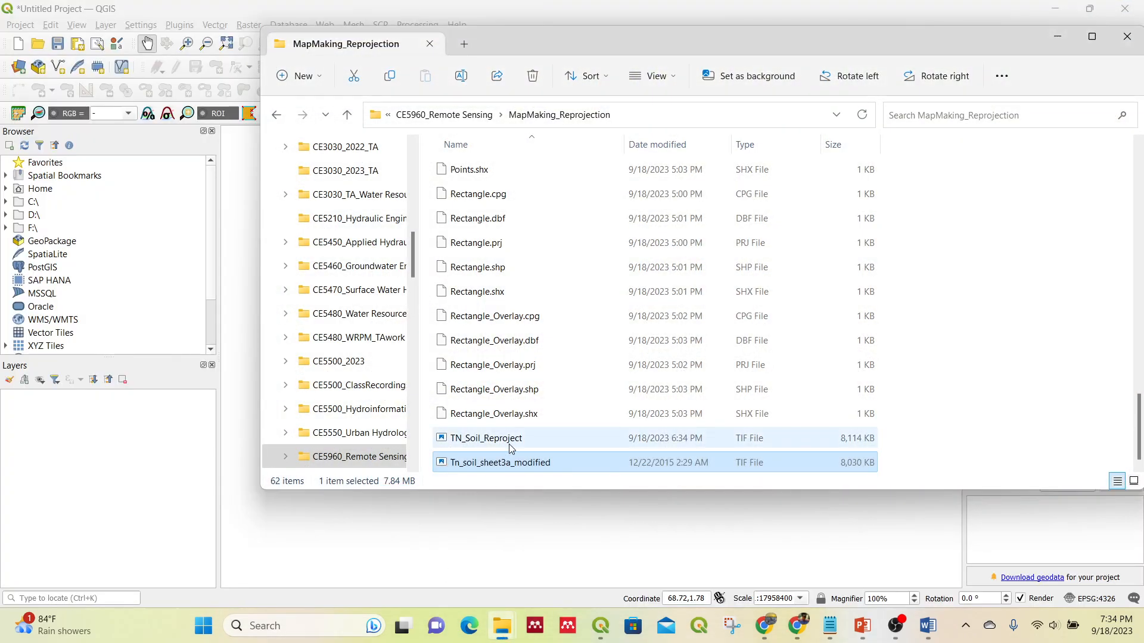
left_click_drag(509, 441, 125, 453)
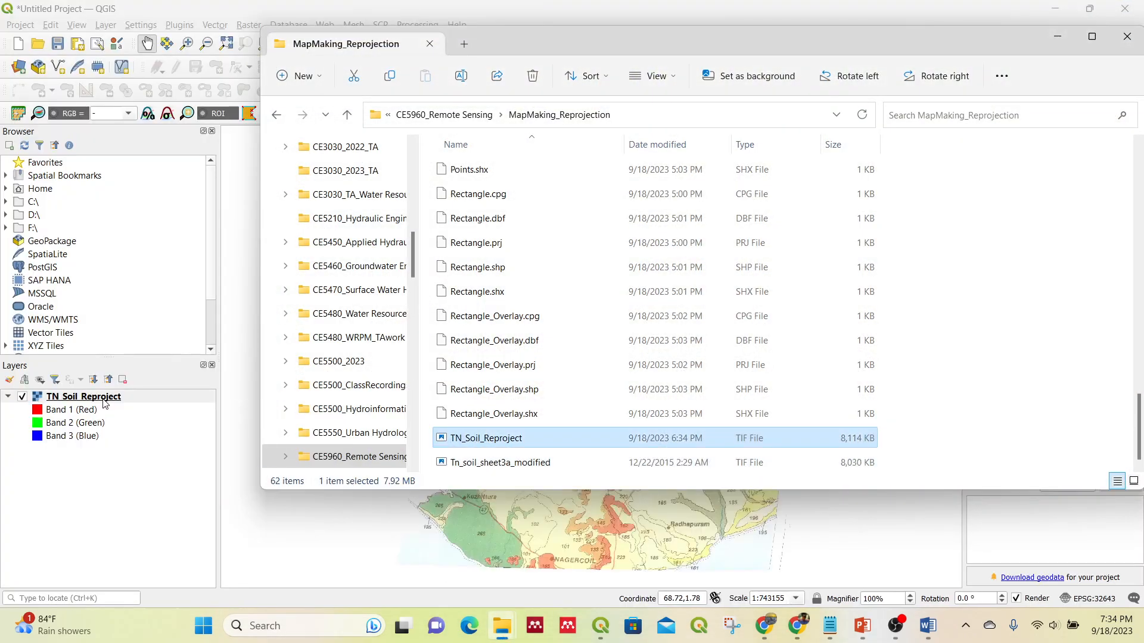
left_click(102, 398)
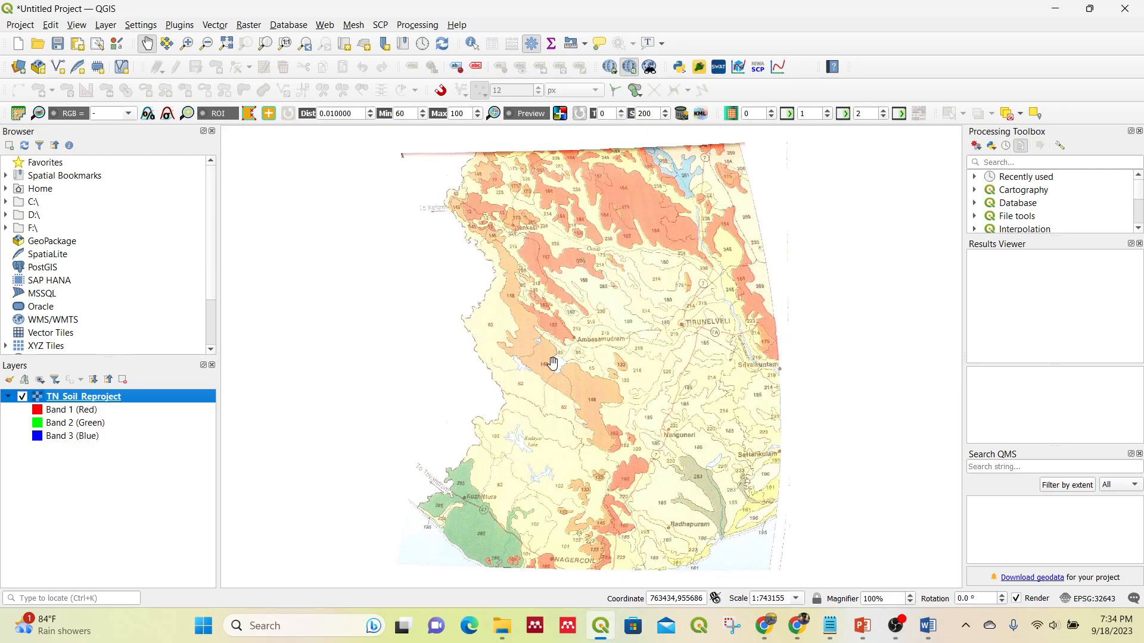
Set up a new shapefile layer with Polygon geometry and the project CRS EPSG:32643 - WGS 84 / UTM zone 43N
scroll(626, 291, "up", 1)
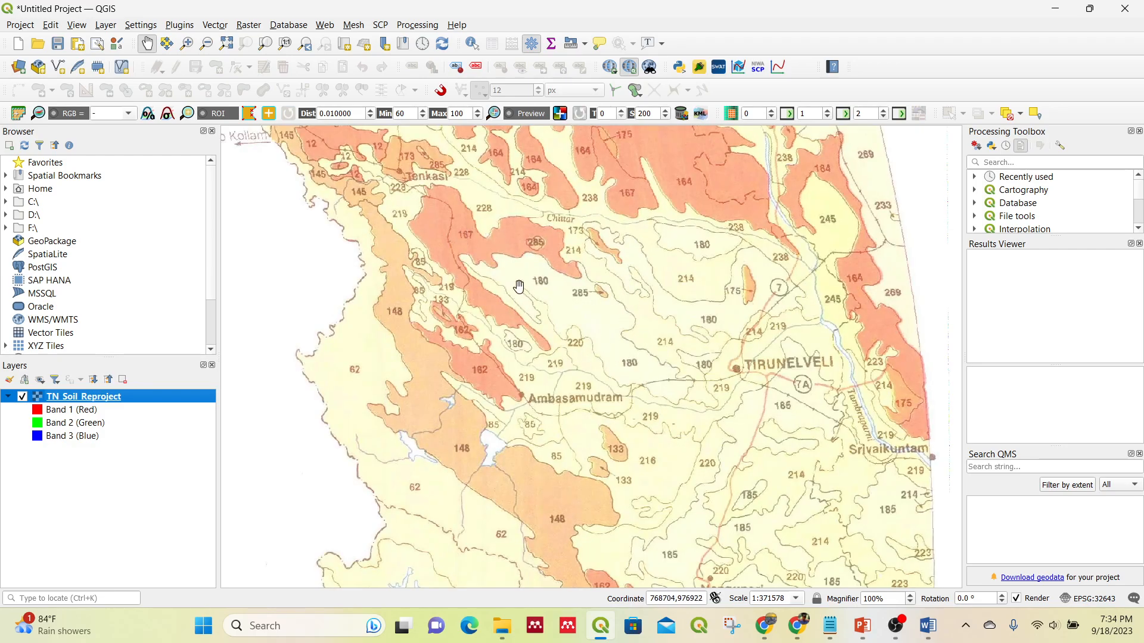
scroll(501, 260, "up", 1)
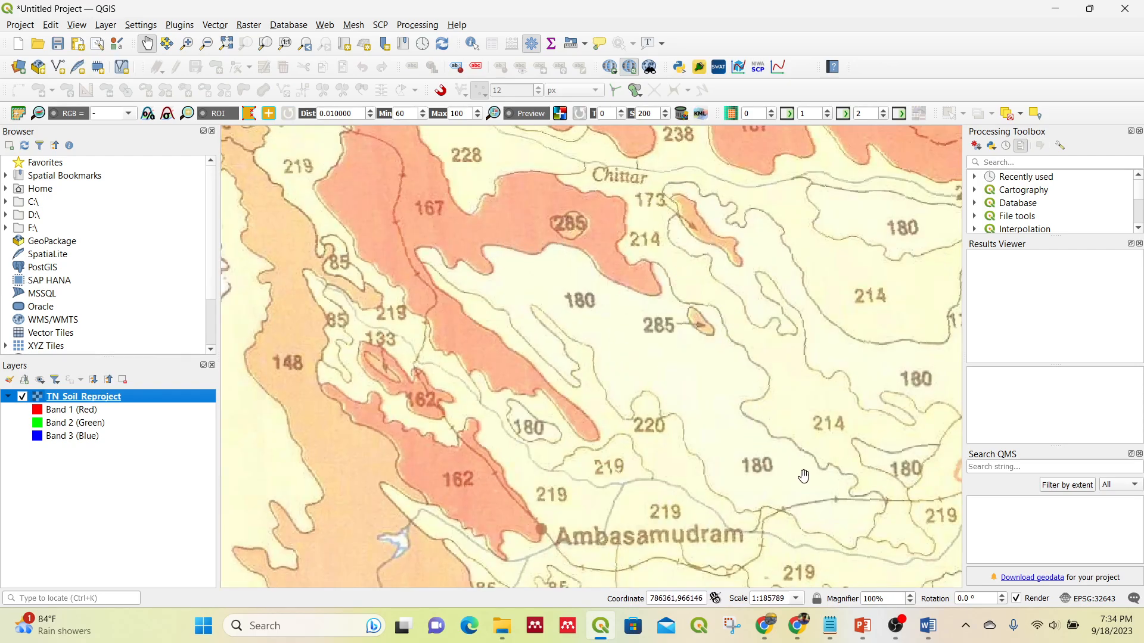
left_click_drag(784, 475, 761, 443)
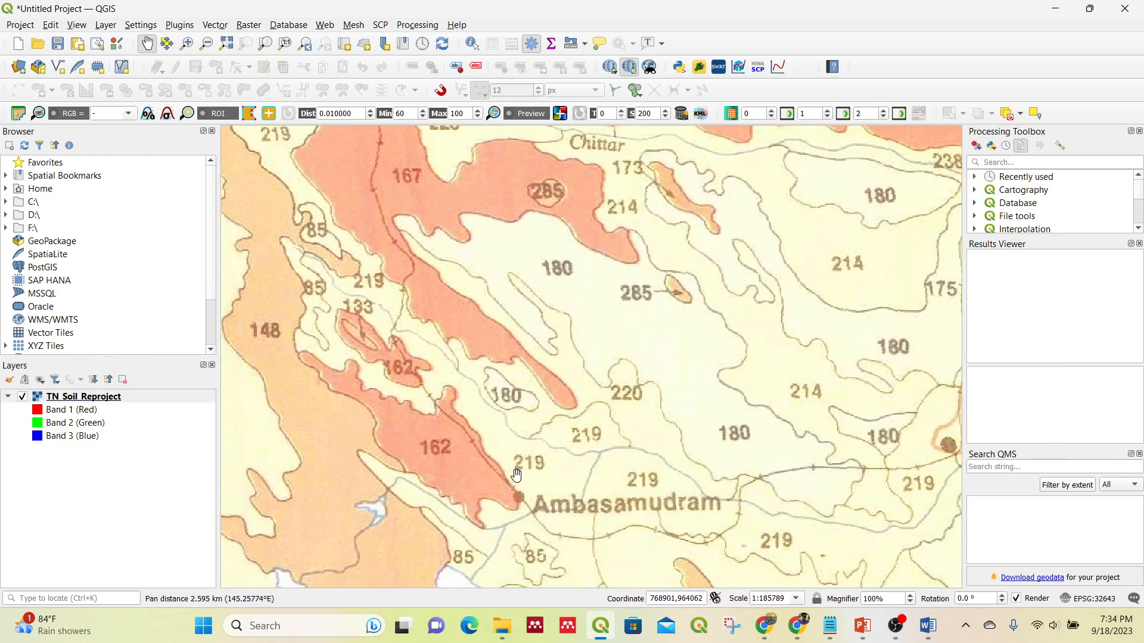
left_click(59, 67)
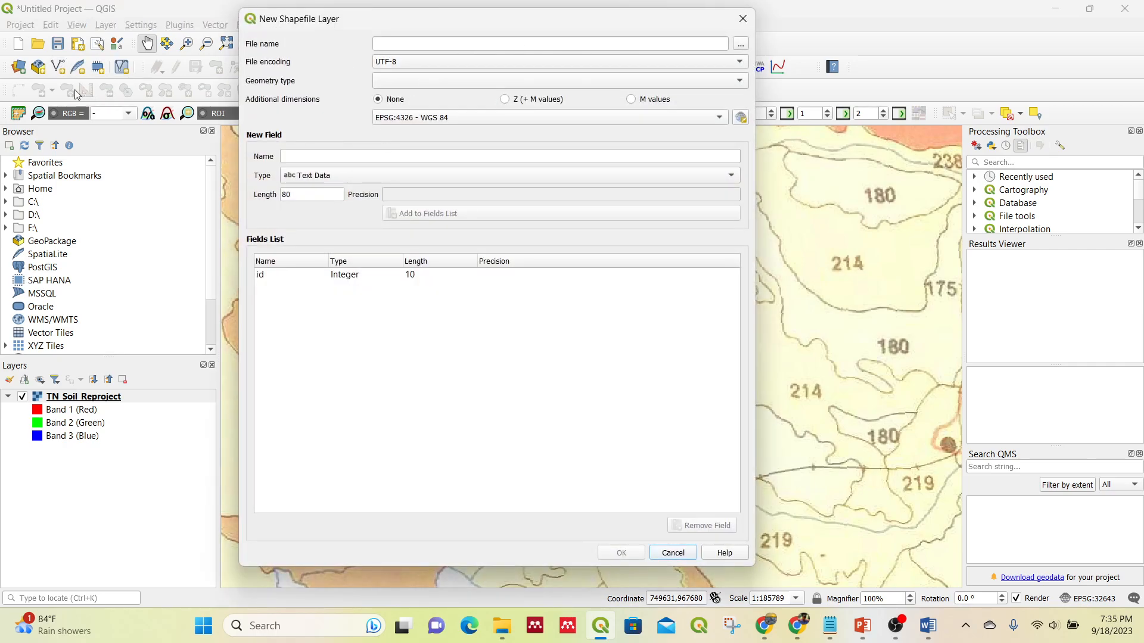
left_click(743, 19)
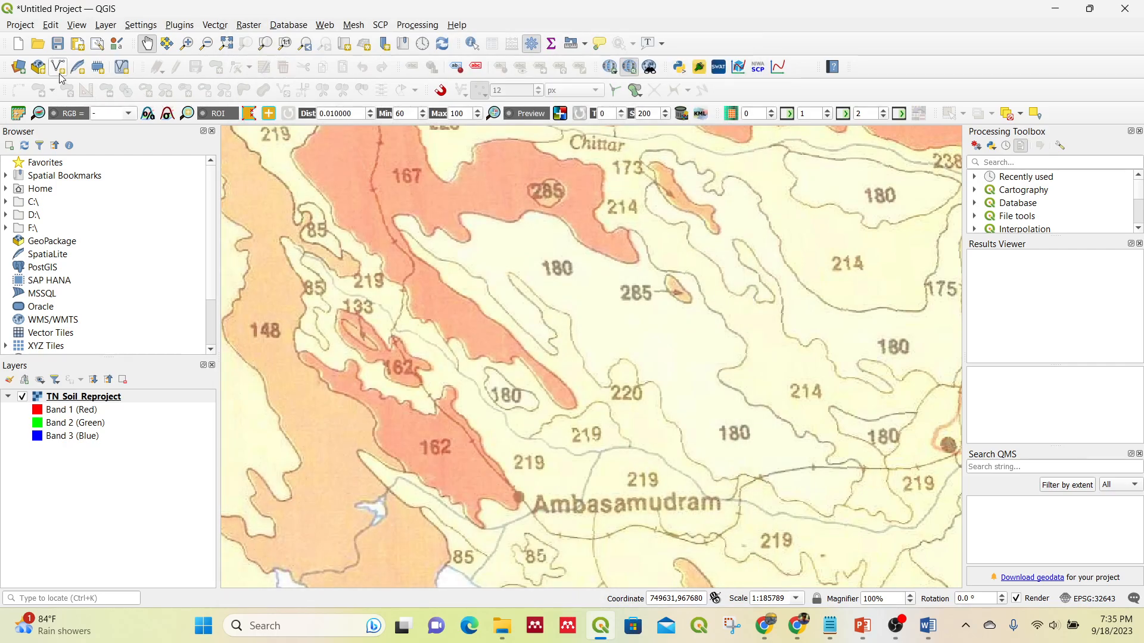
left_click(58, 68)
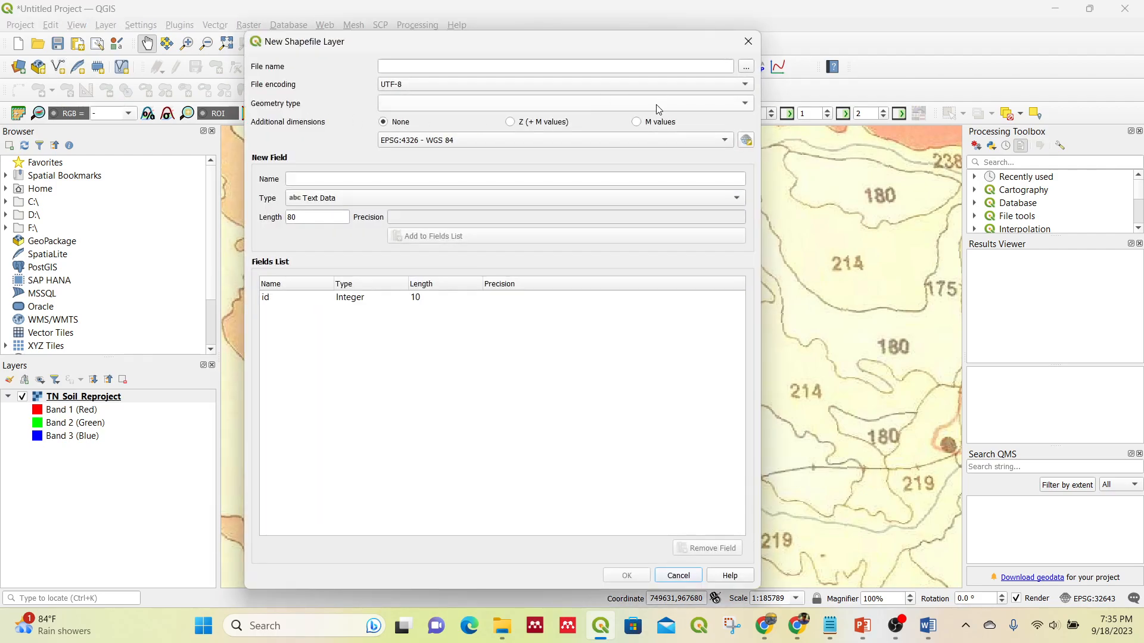
left_click(658, 109)
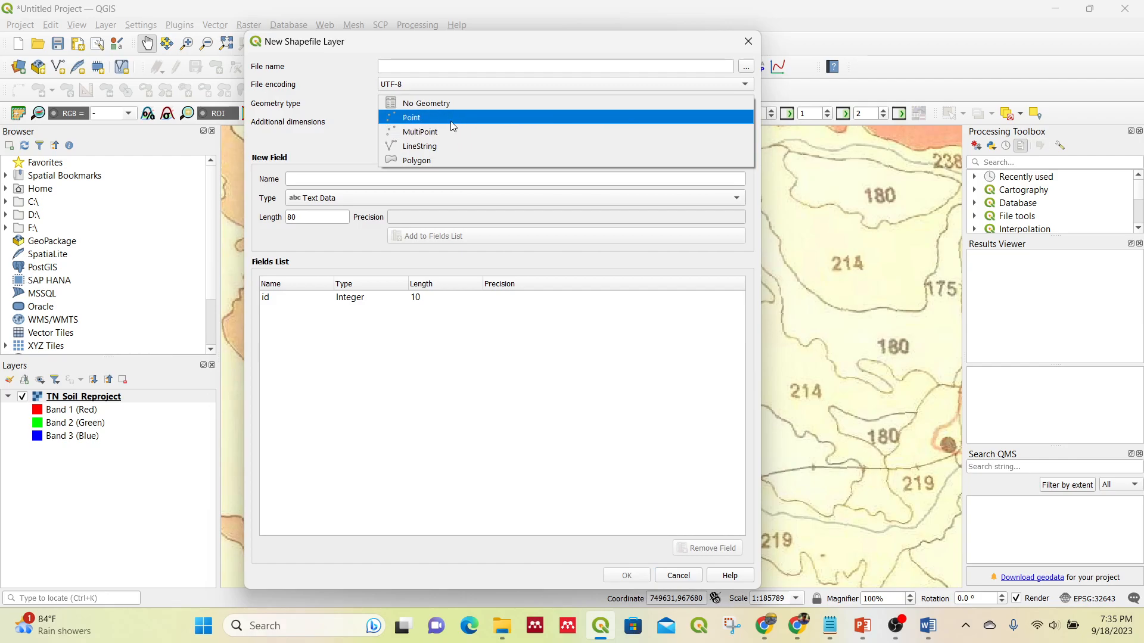
left_click(438, 159)
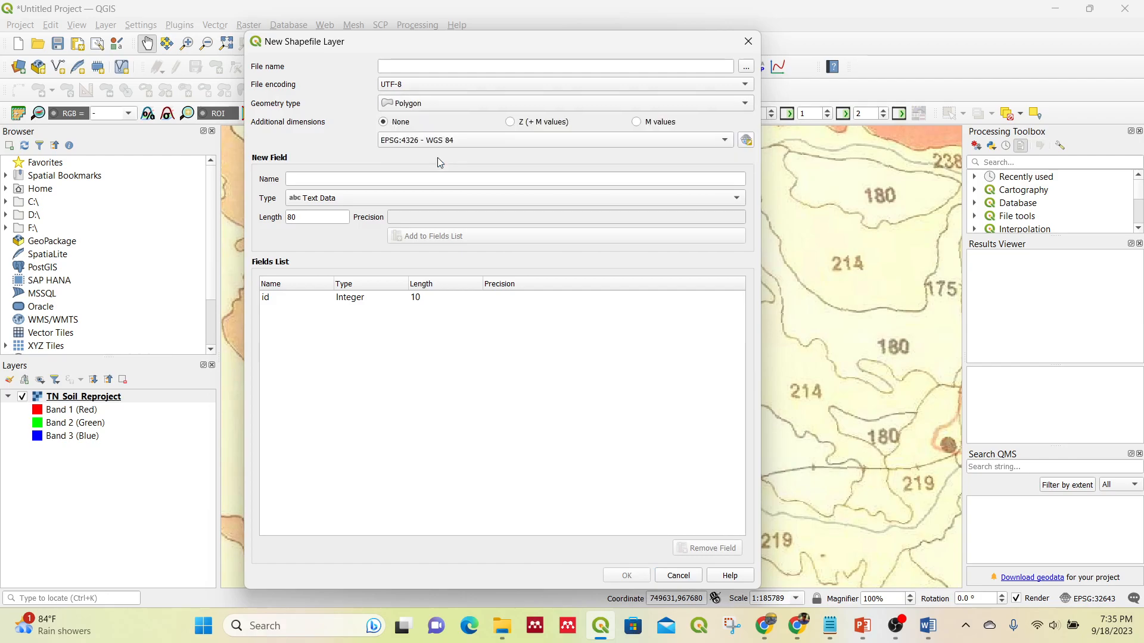
left_click(437, 146)
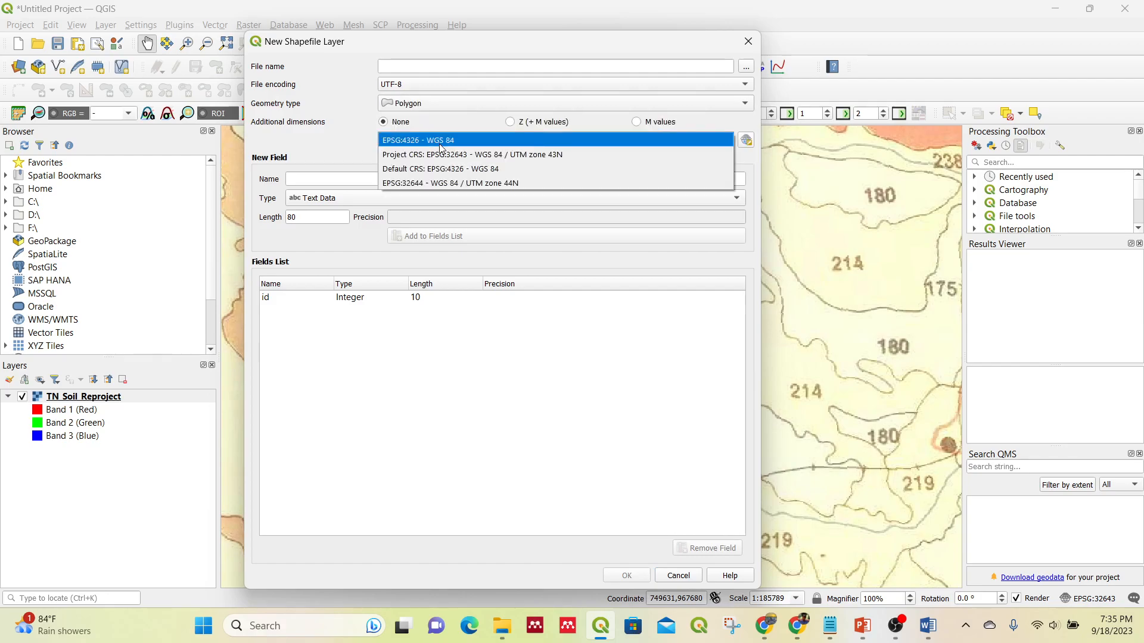
left_click(457, 156)
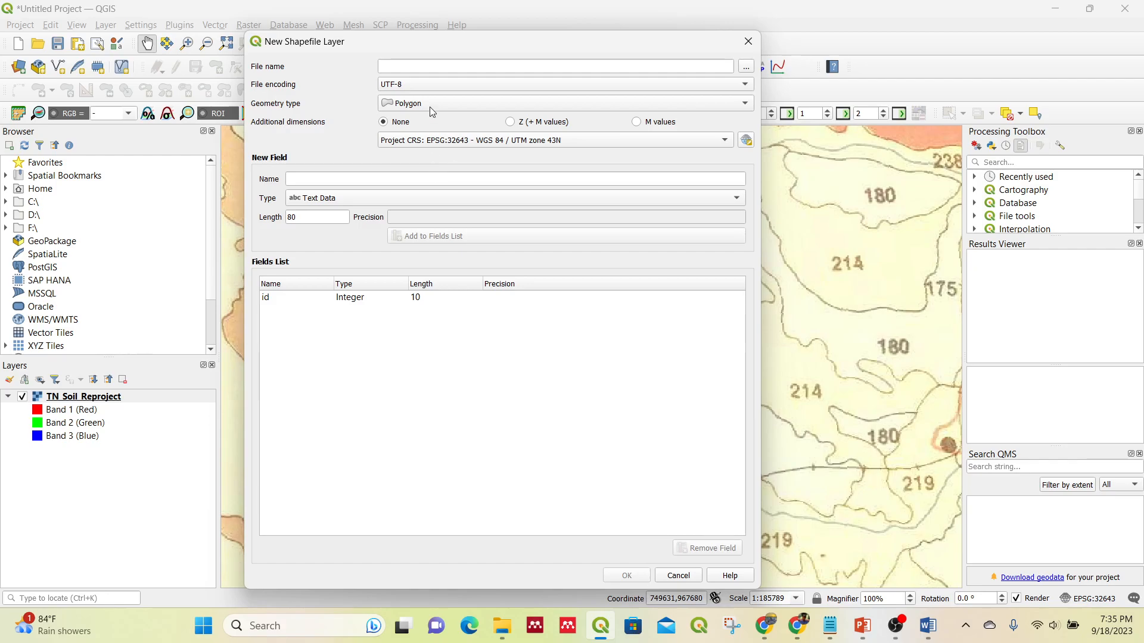
Name the new shapefile Soil_Digitize in the MapMaking_Reprojection folder and create the layer
left_click(747, 68)
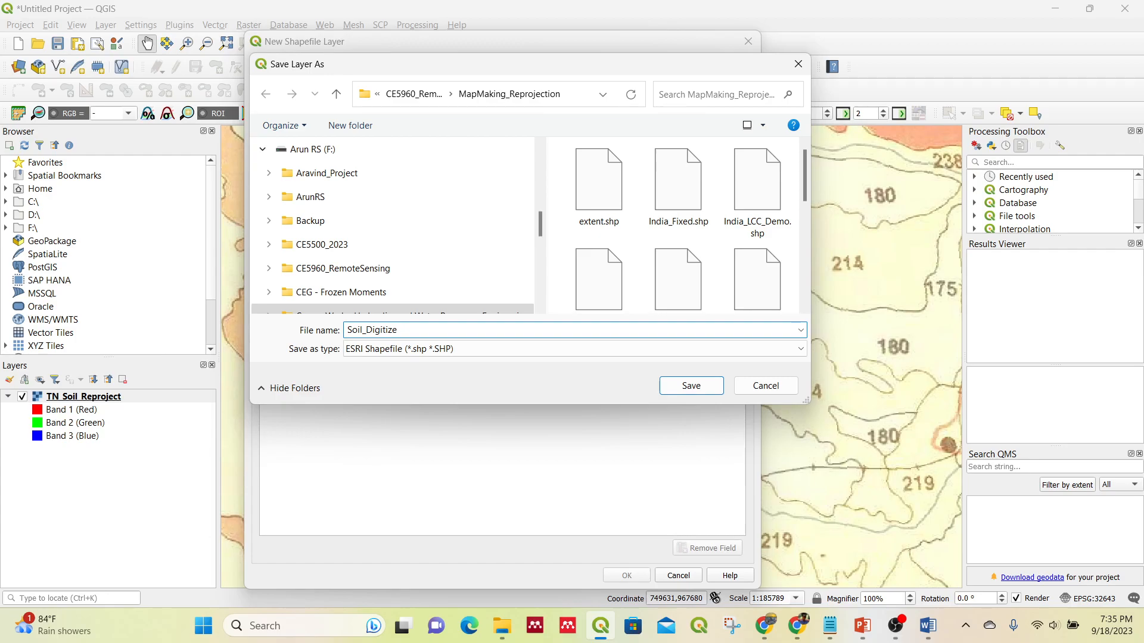
key("Return")
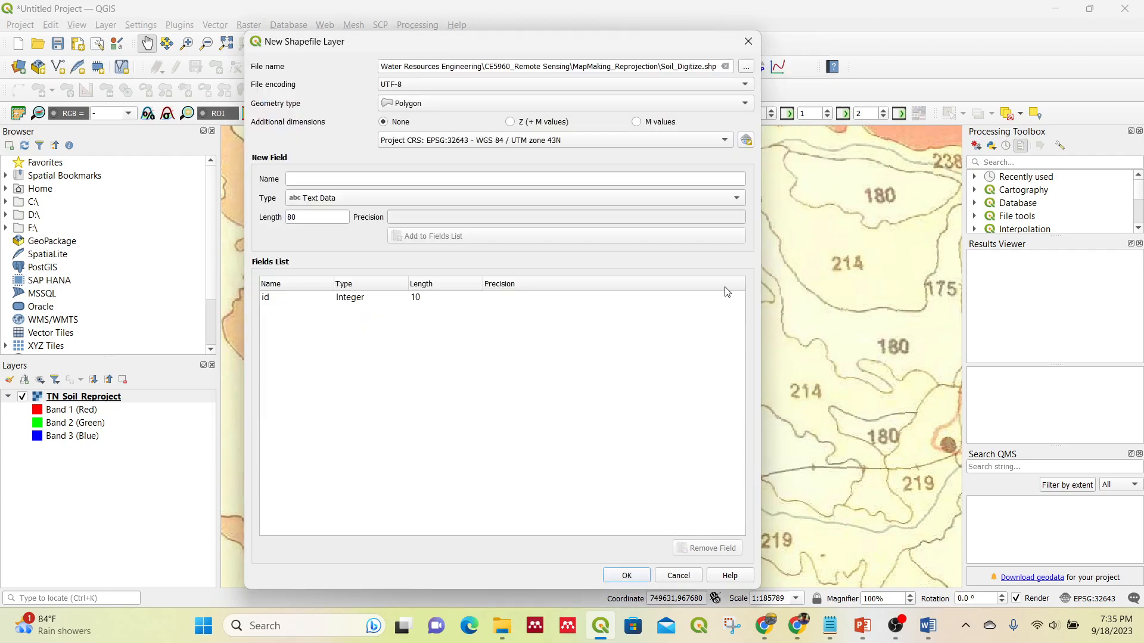
left_click(627, 575)
Turn on editing for the Soil_Digitize layer and activate Add Polygon Feature
left_click(90, 404)
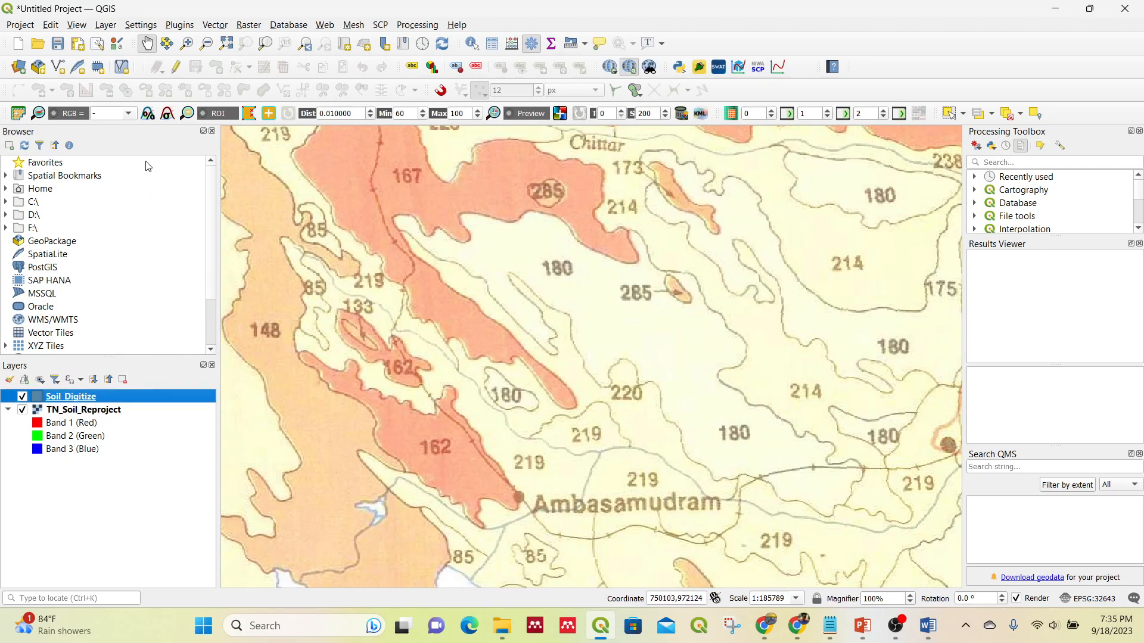
left_click(178, 68)
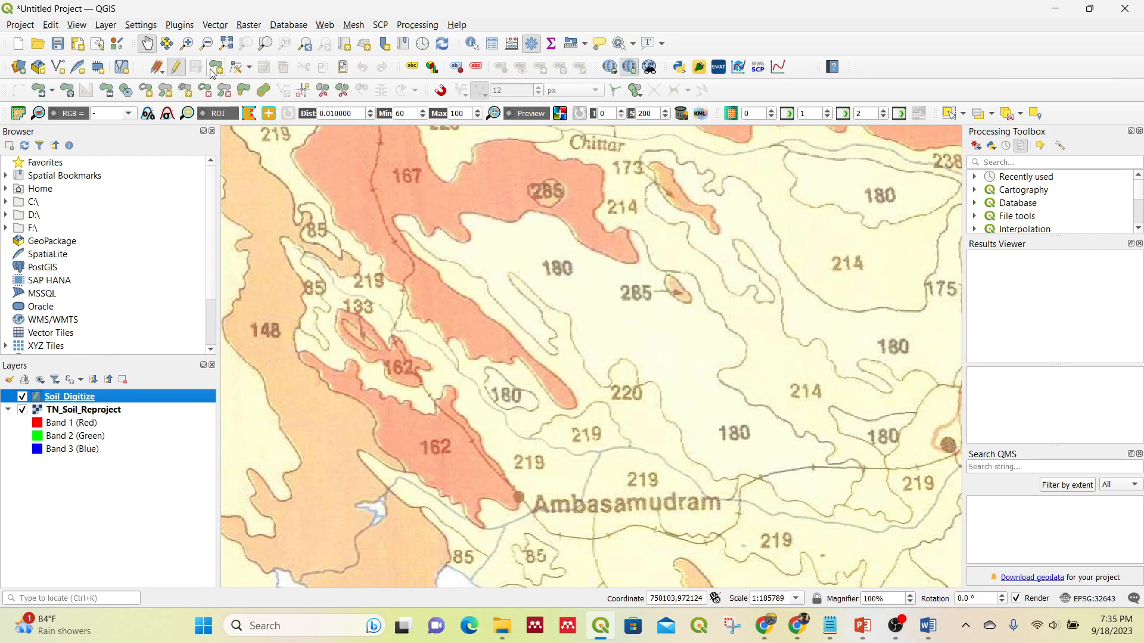
left_click(215, 70)
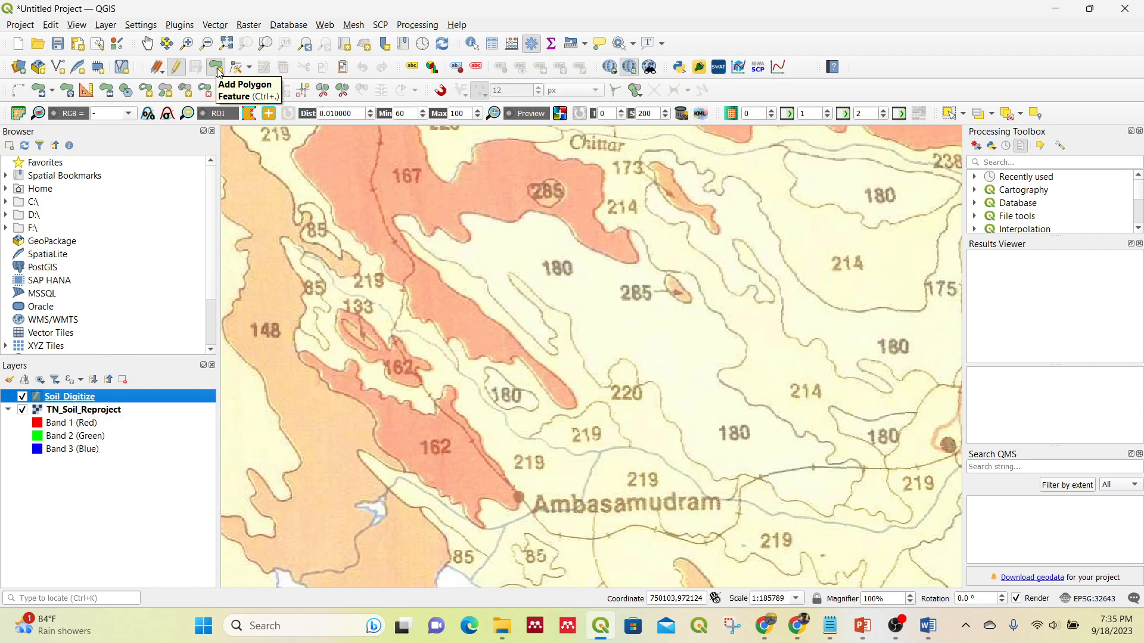
Trace the boundary of the small soil patch labelled 180 north of Ambasamudram as a polygon and give it id 180
scroll(439, 242, "up", 1)
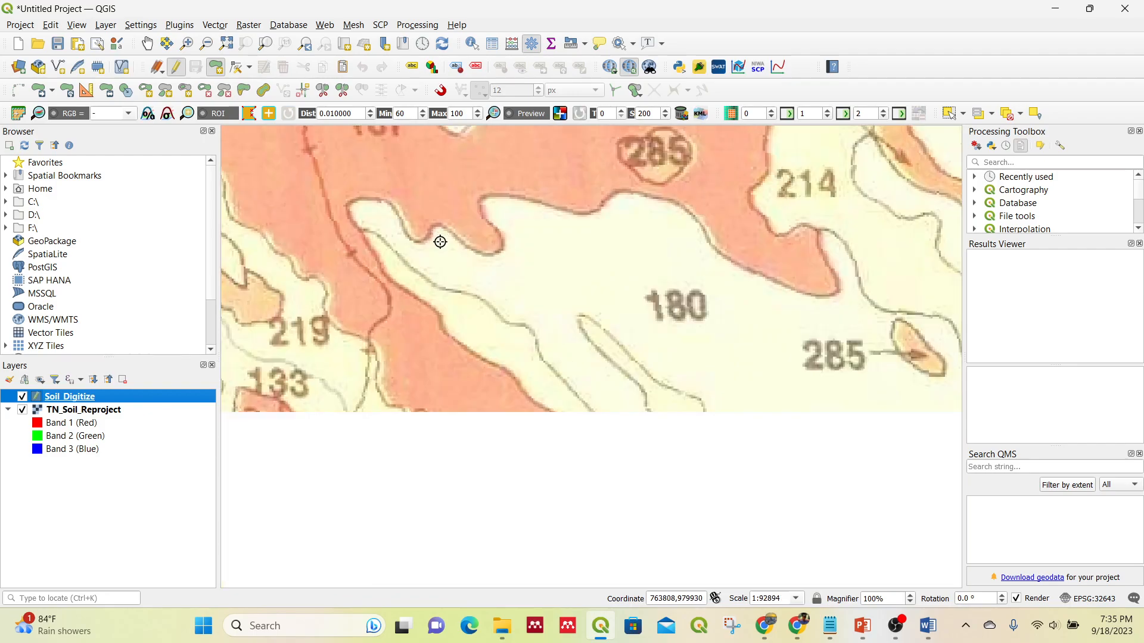
left_click_drag(544, 321, 460, 133)
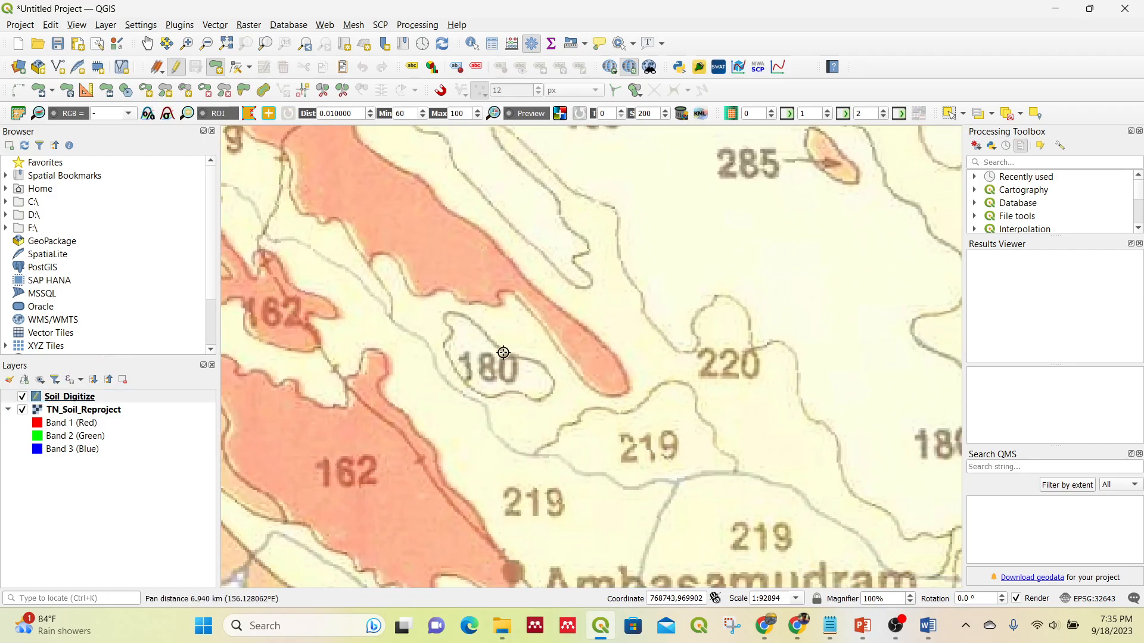
scroll(504, 353, "up", 1)
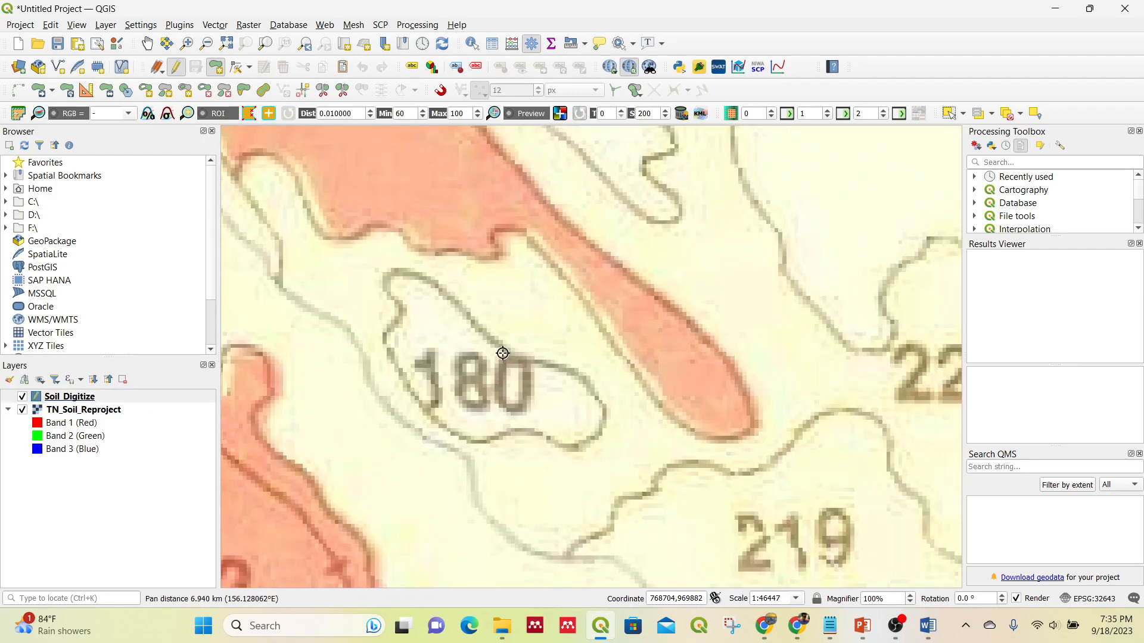
left_click(397, 321)
left_click(401, 301)
left_click(386, 284)
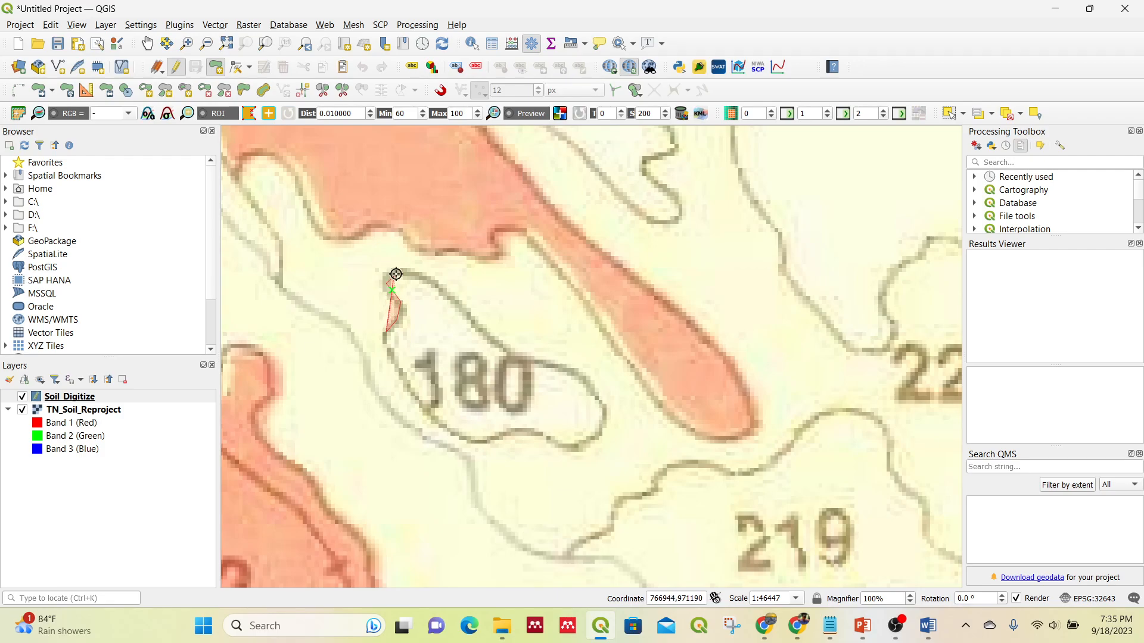
left_click(402, 271)
left_click(416, 269)
left_click(422, 272)
left_click(442, 296)
left_click(474, 328)
left_click(489, 339)
left_click(520, 357)
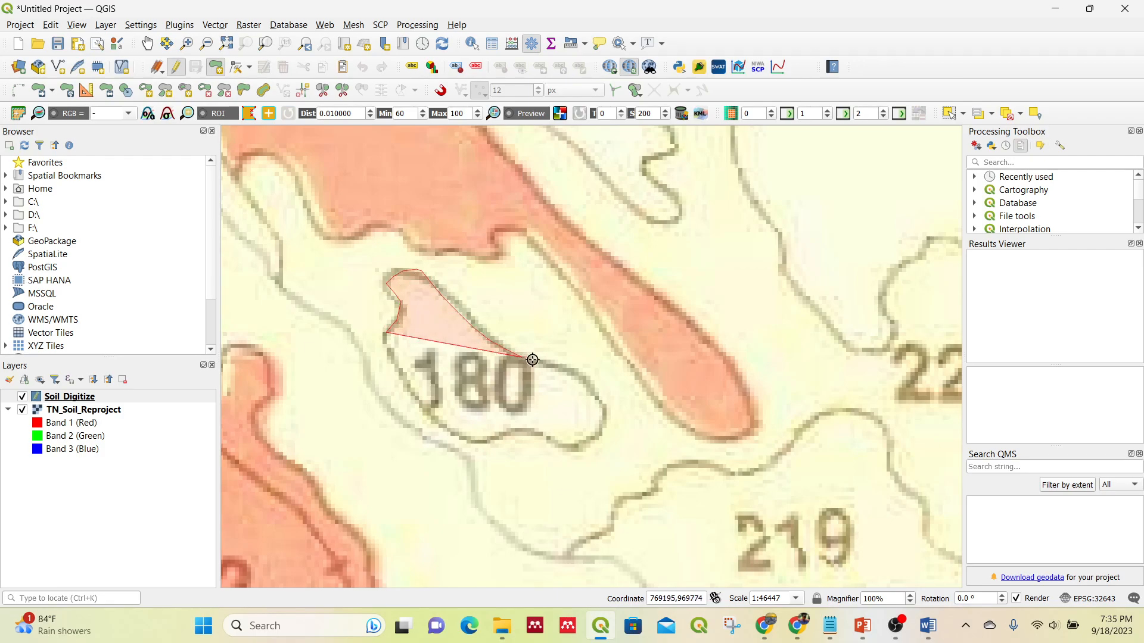
left_click(557, 364)
left_click(572, 374)
left_click(589, 384)
left_click(602, 400)
left_click(603, 420)
left_click(593, 438)
left_click(575, 446)
left_click(543, 442)
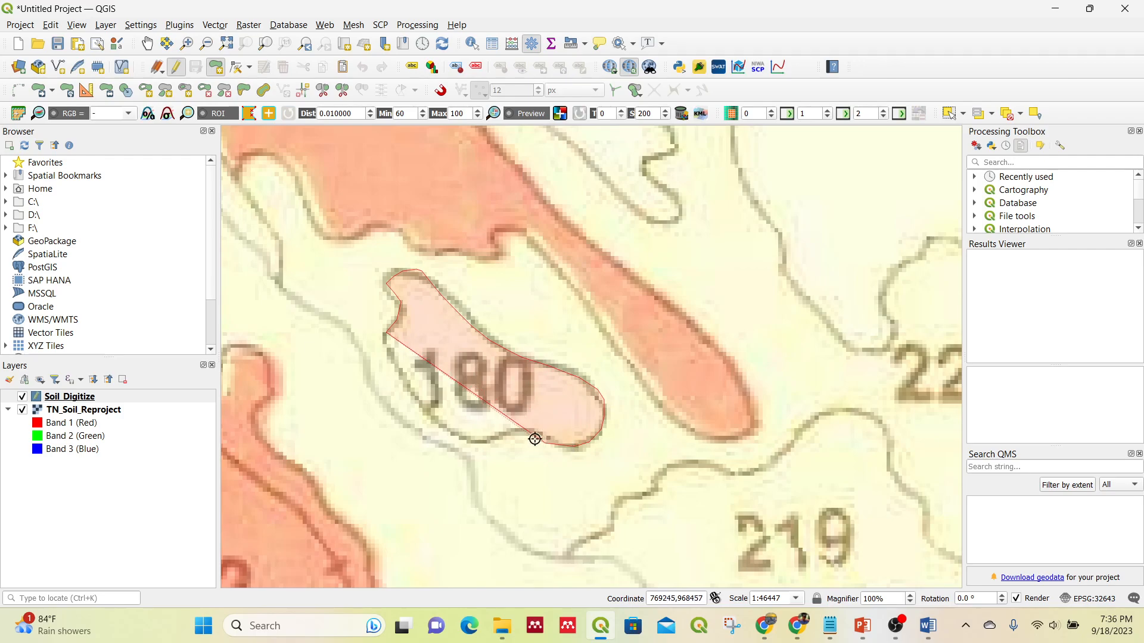
left_click(518, 441)
left_click(485, 436)
left_click(464, 435)
left_click(444, 425)
left_click(425, 408)
left_click(411, 388)
left_click(399, 370)
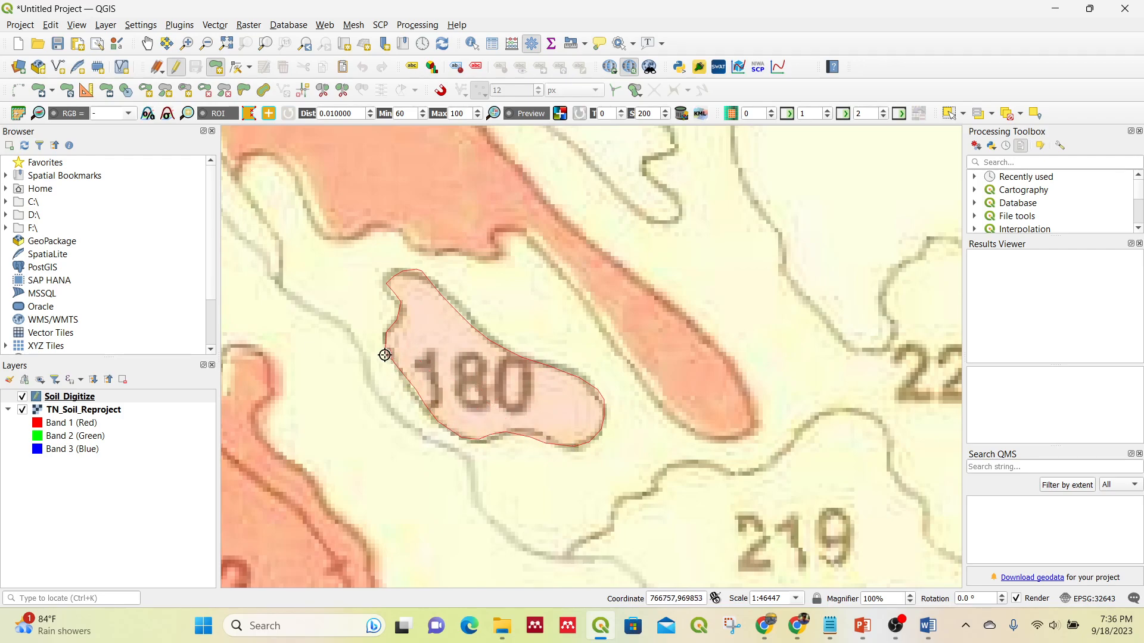
right_click(385, 355)
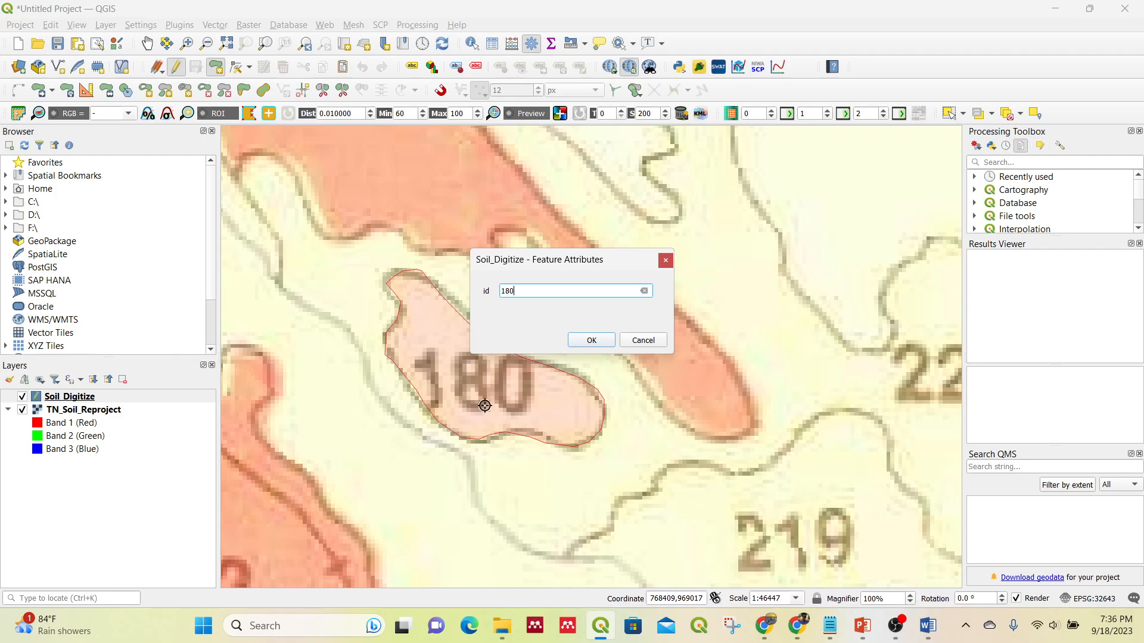
key("Return")
Trace the soil unit labelled 219 just southeast of the digitized 180 patch as a polygon and give it id 219
scroll(493, 319, "down", 2)
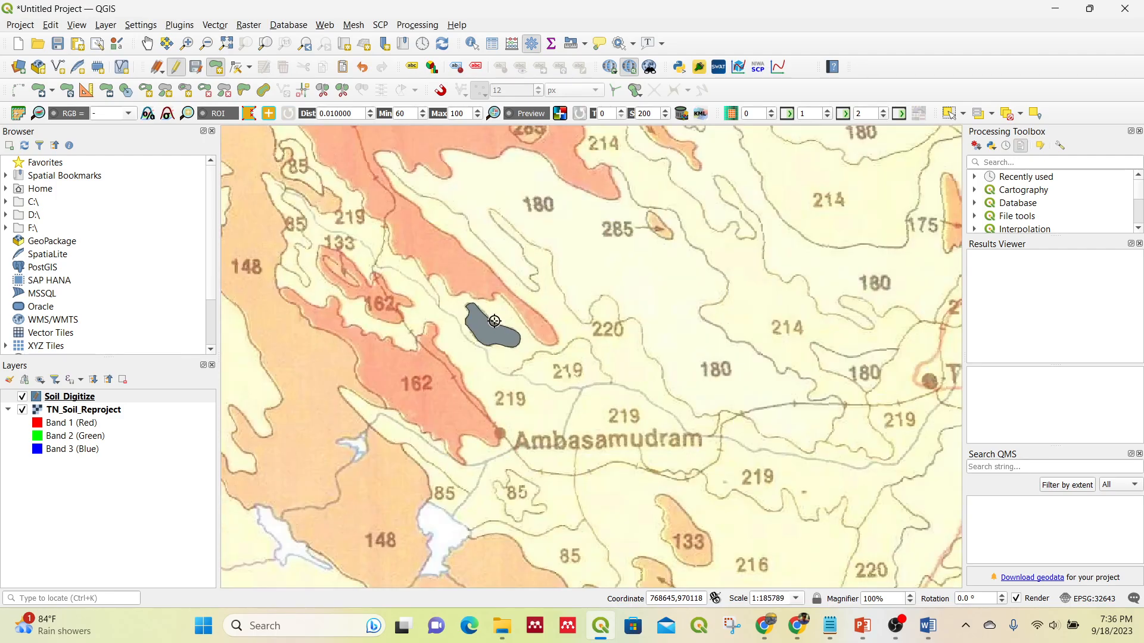
scroll(495, 321, "down", 1)
scroll(529, 339, "up", 3)
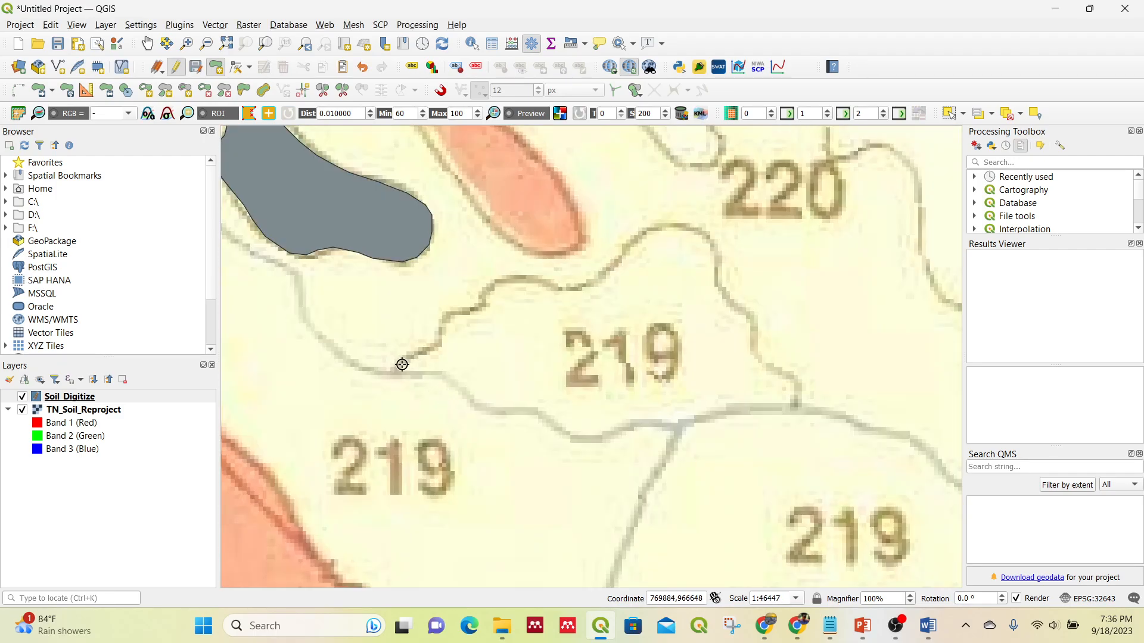
left_click(393, 367)
left_click(425, 350)
left_click(453, 315)
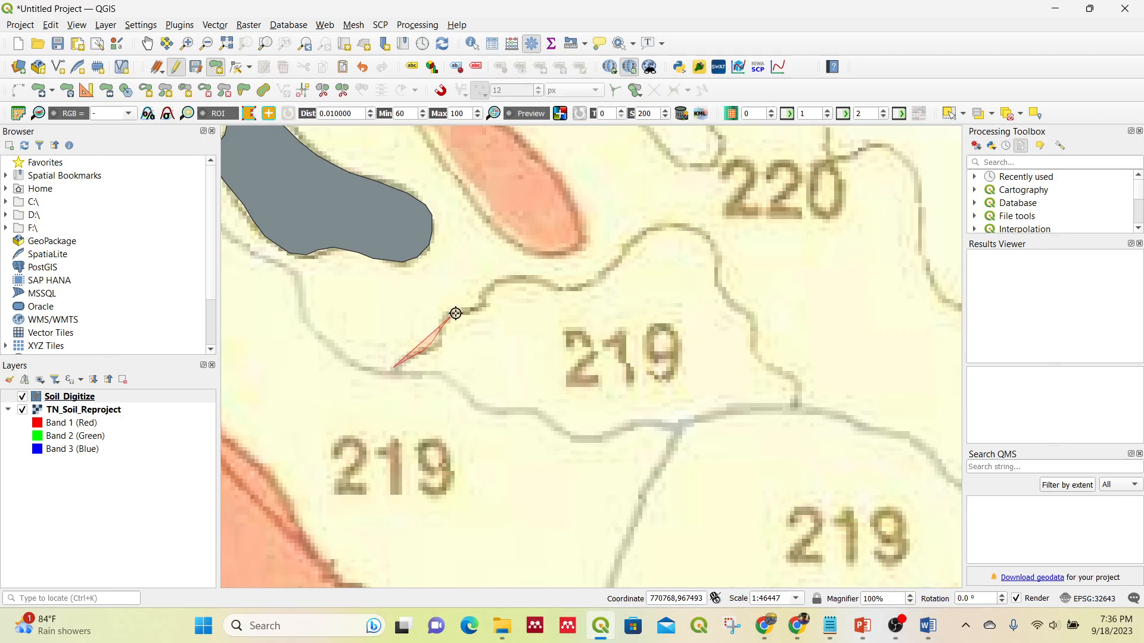
left_click(481, 303)
left_click(492, 291)
left_click(515, 277)
left_click(539, 275)
left_click(560, 281)
left_click(578, 283)
left_click(595, 278)
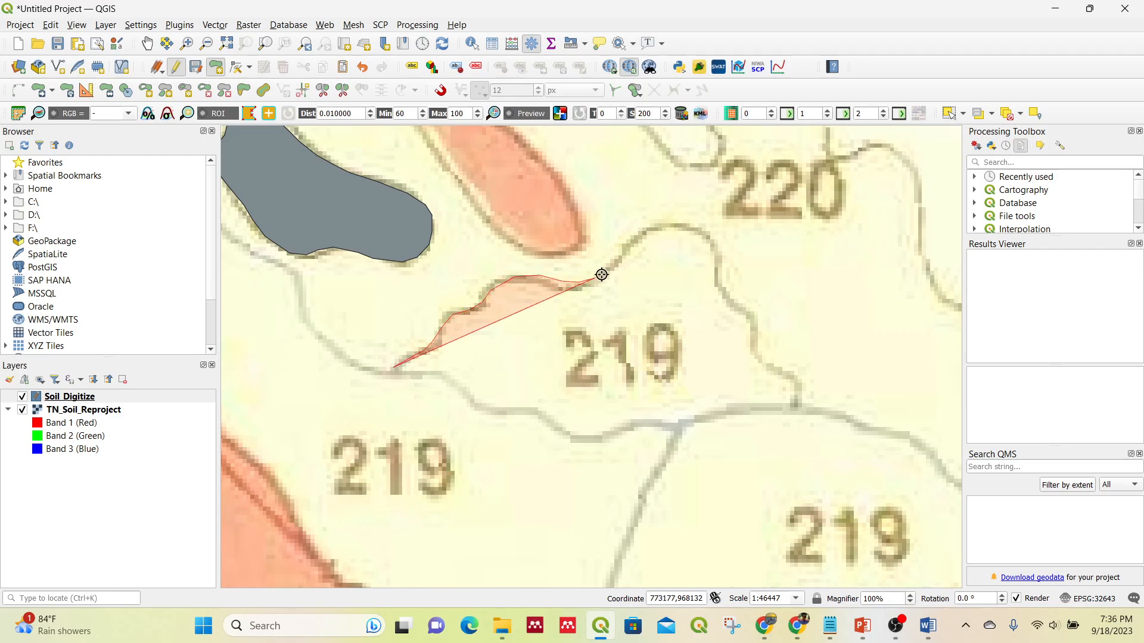
left_click(616, 263)
left_click(660, 227)
left_click(675, 224)
left_click(693, 226)
left_click(712, 246)
left_click(723, 290)
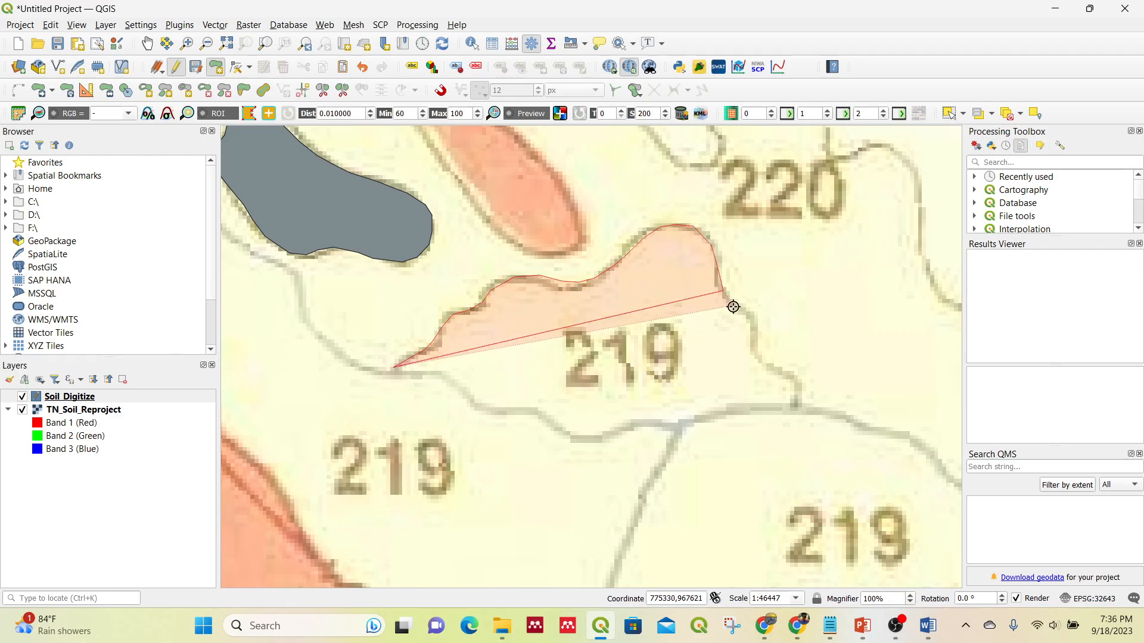
left_click(735, 307)
left_click(746, 315)
left_click(757, 342)
left_click(797, 393)
left_click(765, 403)
left_click(679, 424)
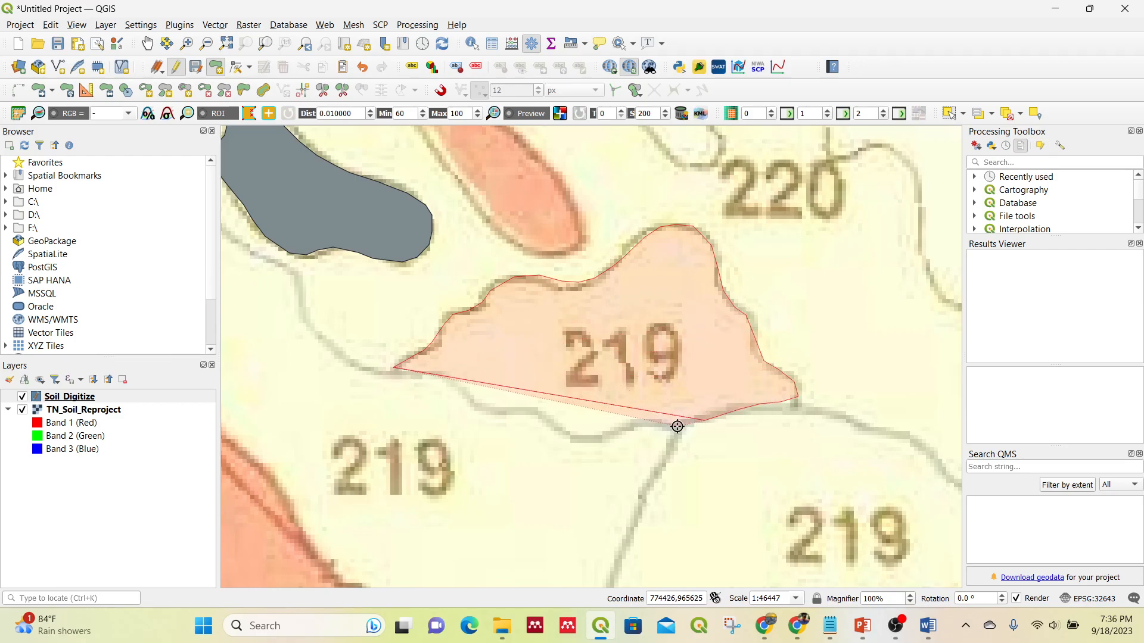
left_click(616, 436)
left_click(576, 436)
left_click(550, 427)
left_click(522, 411)
left_click(489, 409)
left_click(478, 403)
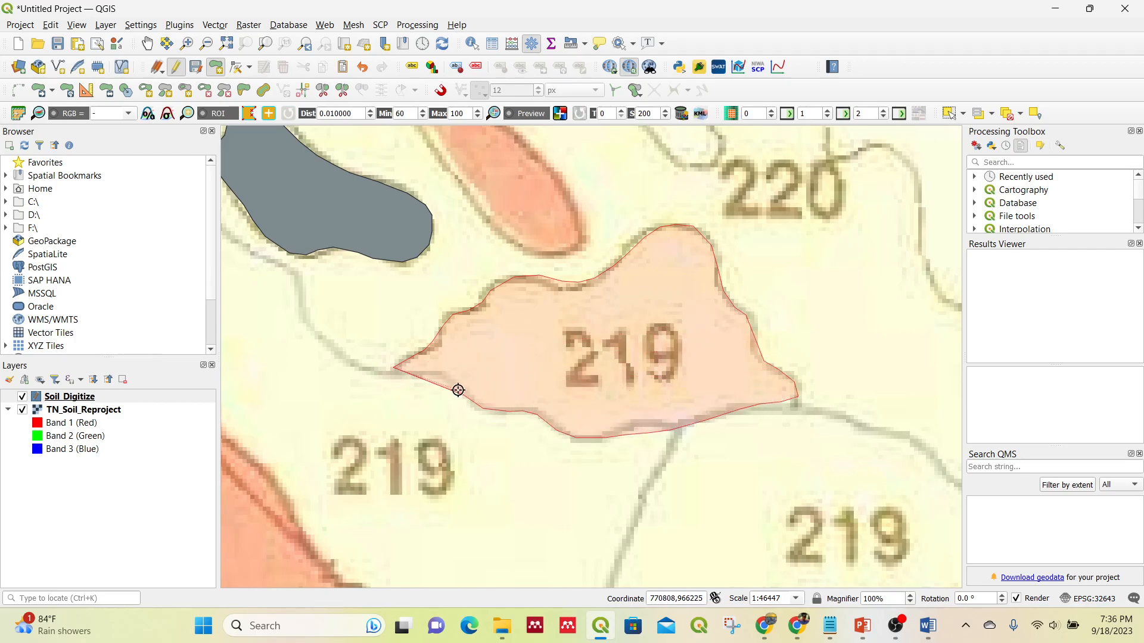
left_click(436, 377)
right_click(387, 378)
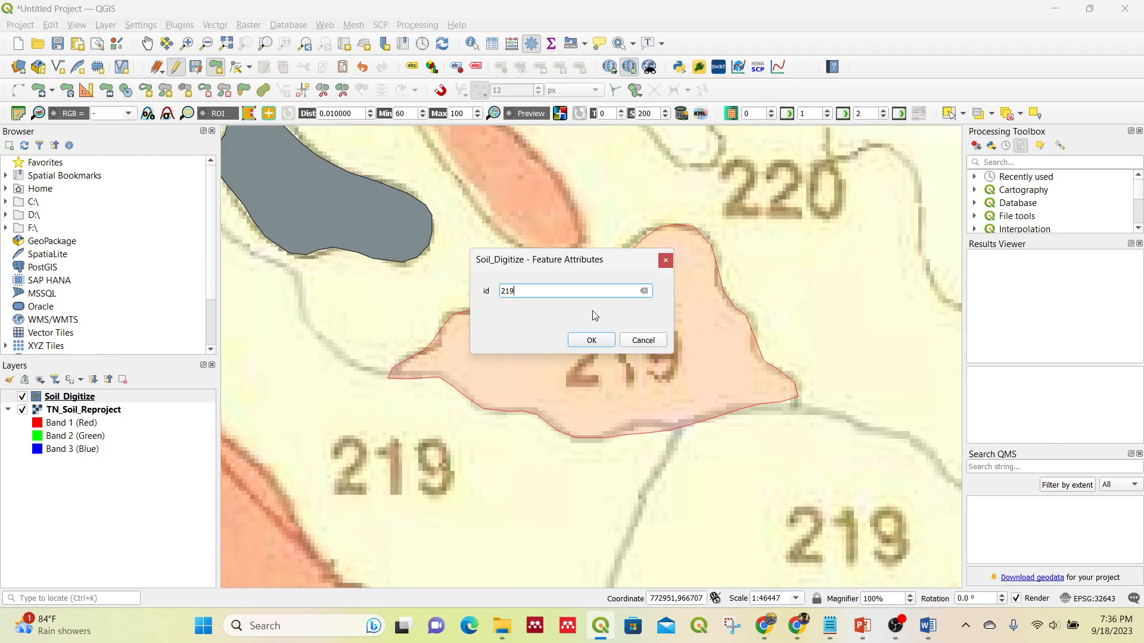
key("Return")
scroll(600, 365, "down", 1)
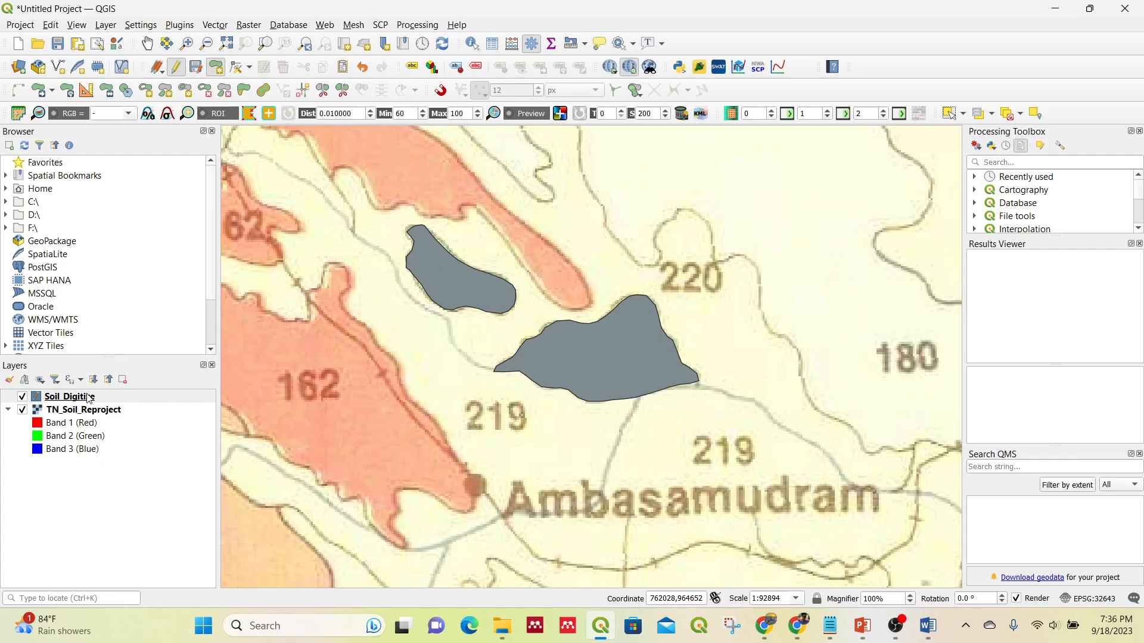
left_click(107, 398)
scroll(590, 380, "down", 2)
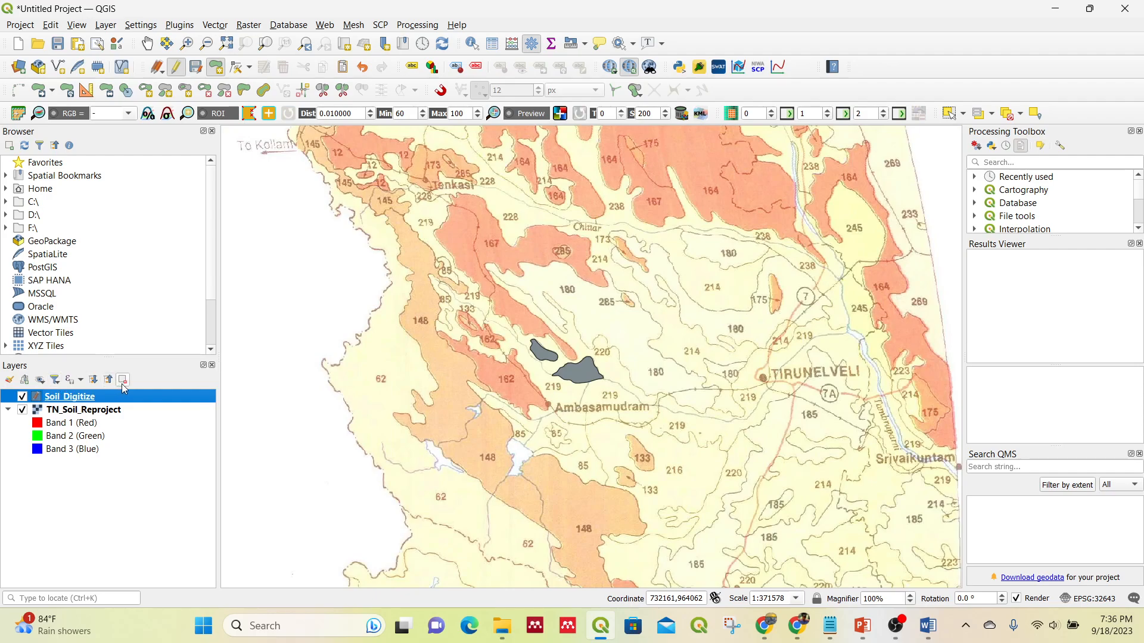
scroll(613, 422, "up", 2)
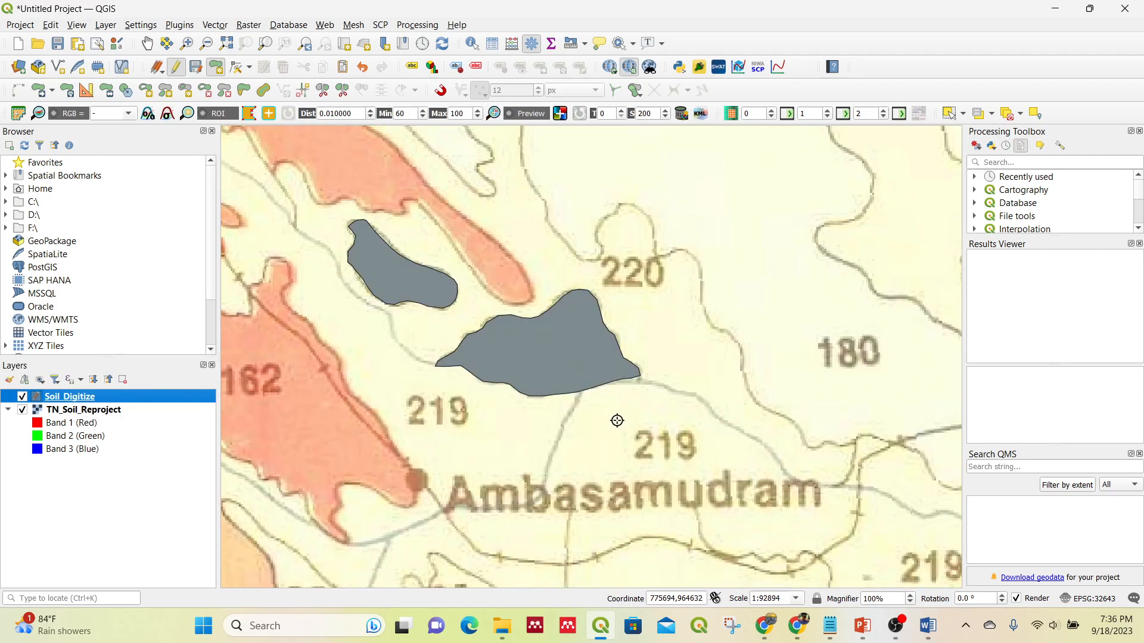
scroll(497, 354, "up", 1)
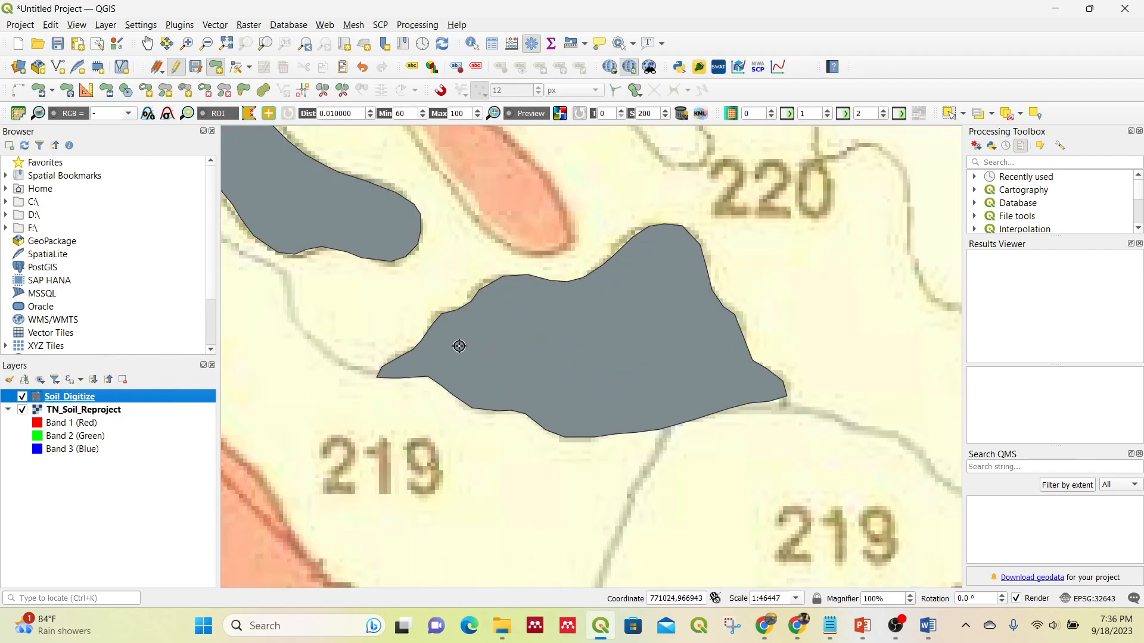
Start a polygon for the 85 soil unit northwest of the 133 label and trace its western boundary southward from the northern tip
scroll(425, 289, "down", 1)
scroll(383, 215, "up", 1)
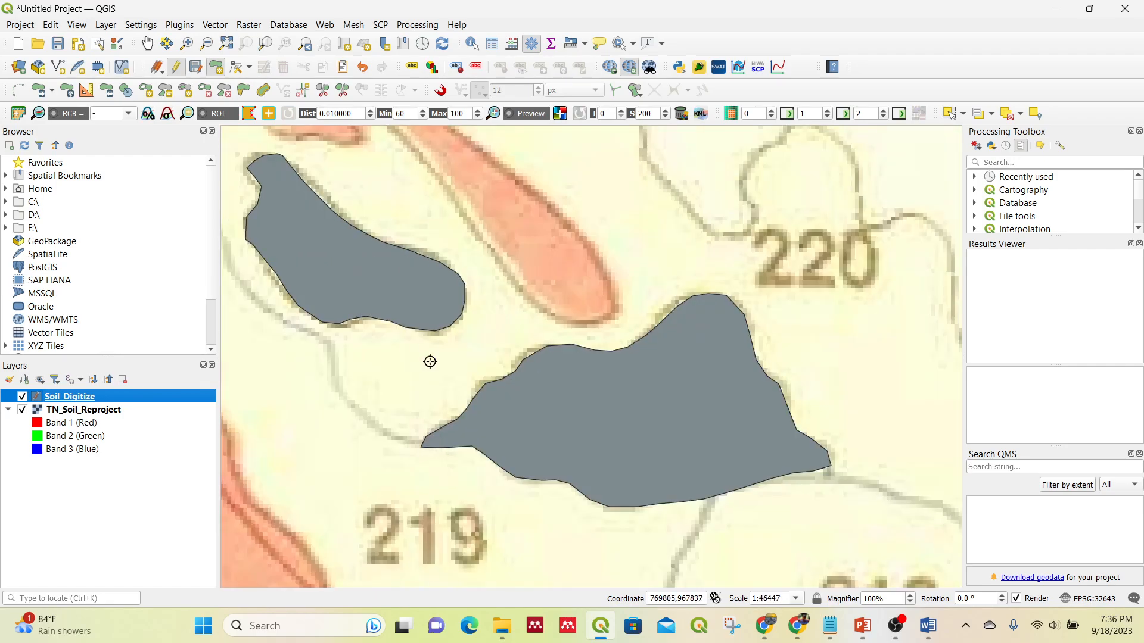
scroll(429, 360, "down", 1)
scroll(388, 316, "up", 1)
scroll(390, 350, "up", 1)
scroll(419, 406, "down", 1)
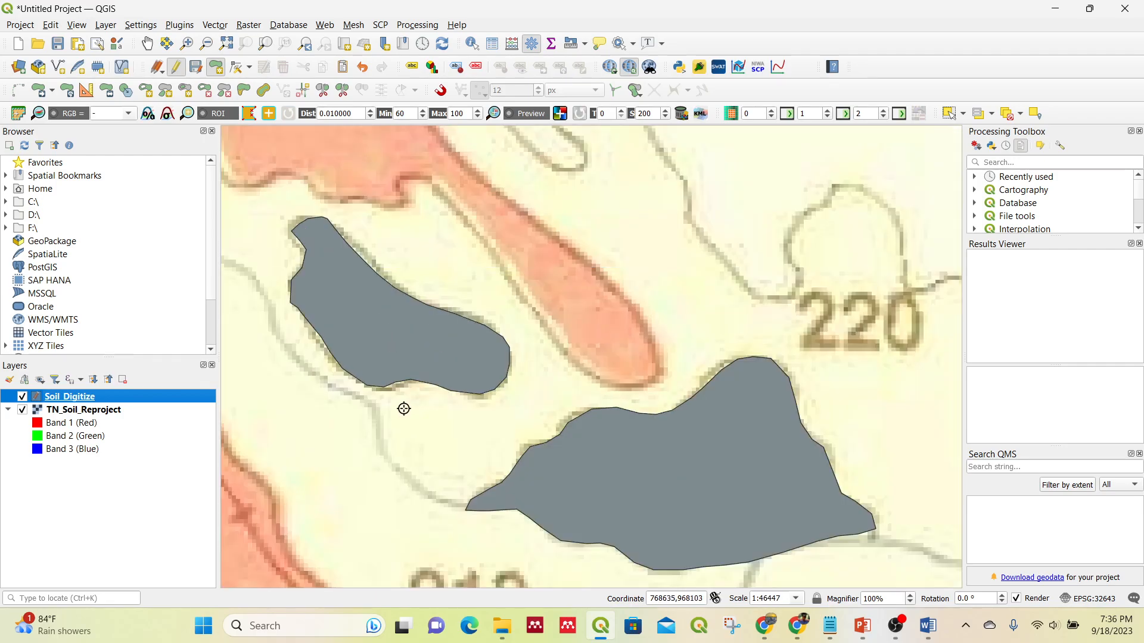
left_click_drag(361, 375, 502, 308)
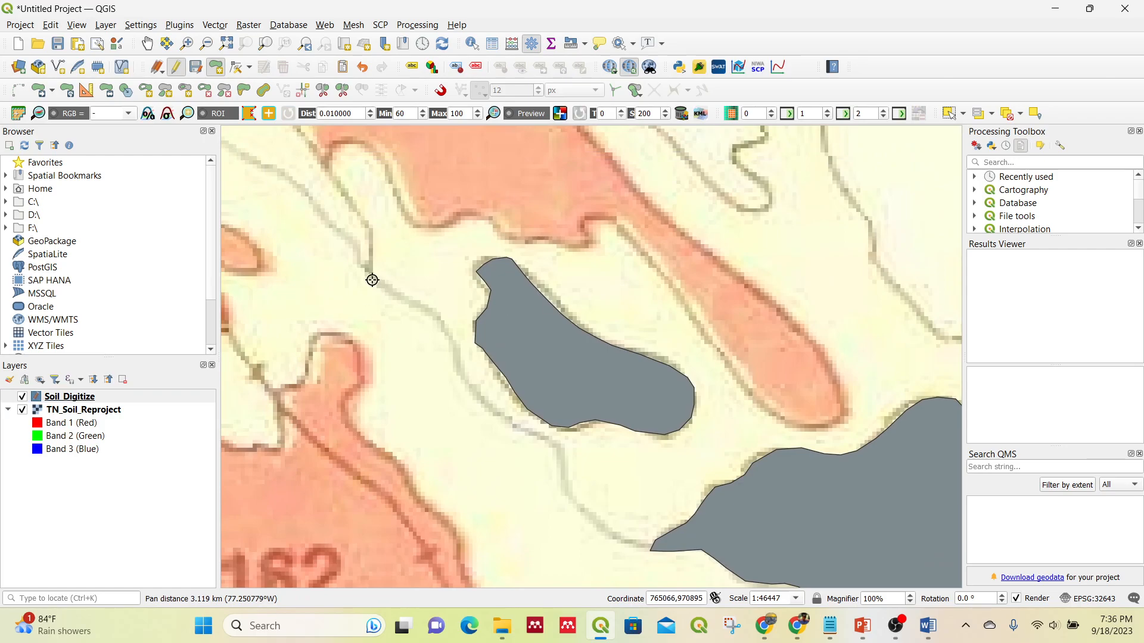
scroll(371, 271, "down", 1)
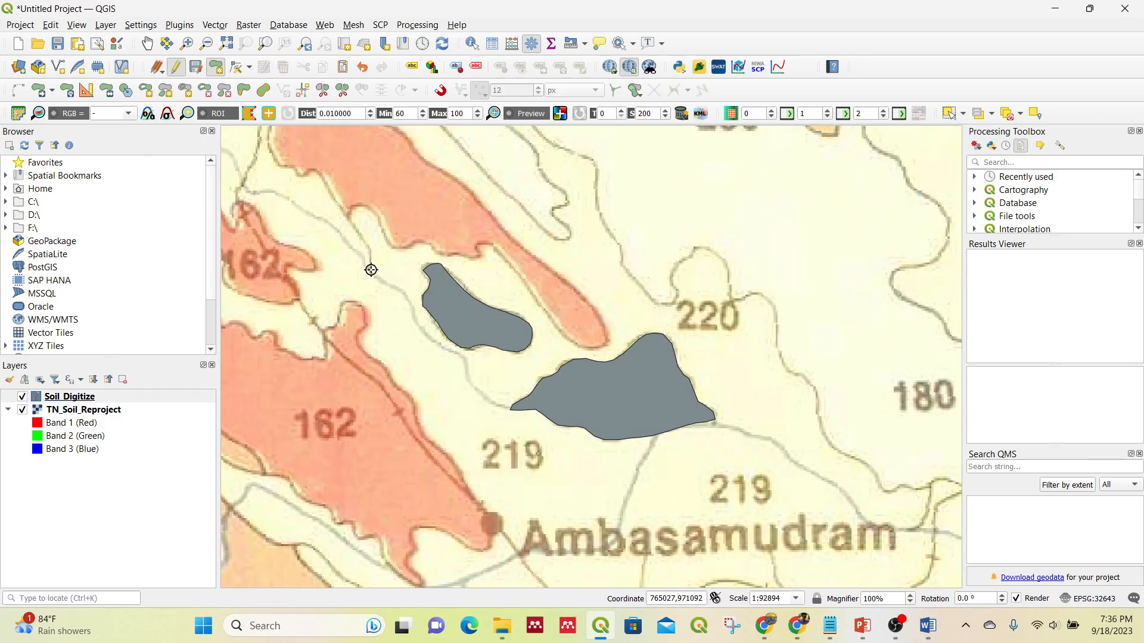
scroll(399, 373, "down", 1)
left_click_drag(512, 270, 664, 393)
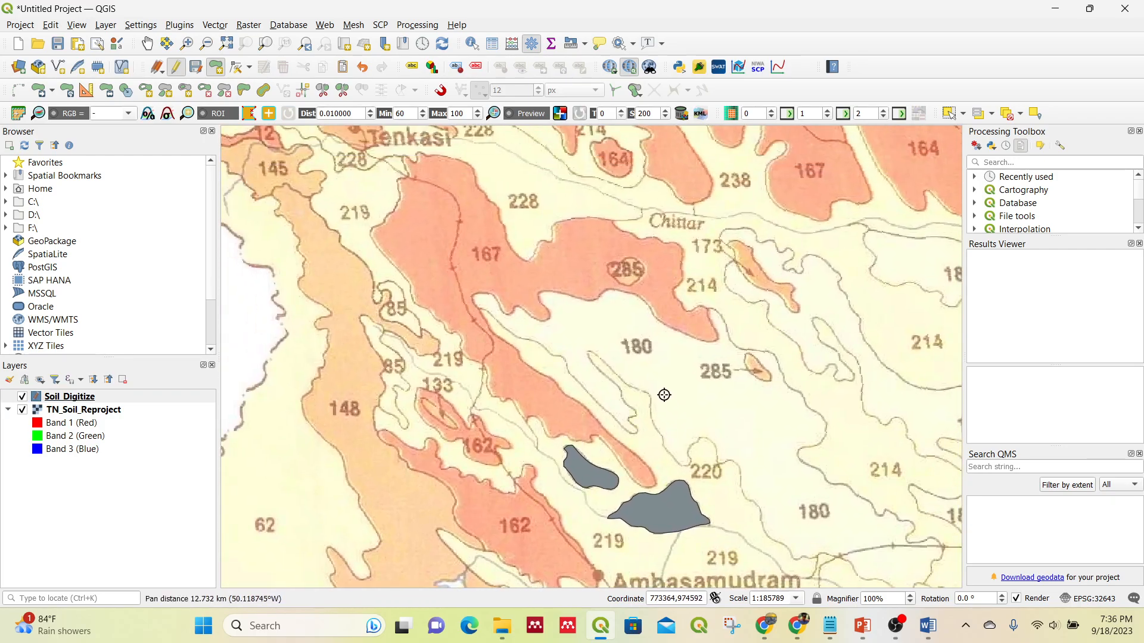
scroll(366, 360, "up", 1)
scroll(360, 324, "up", 1)
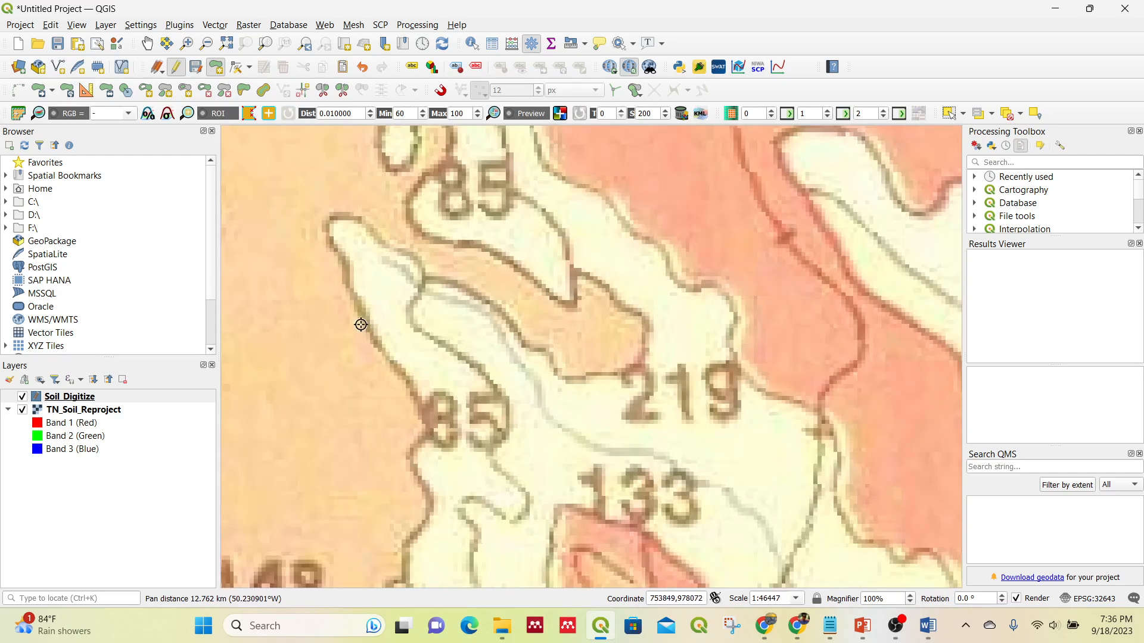
left_click(329, 238)
left_click(346, 272)
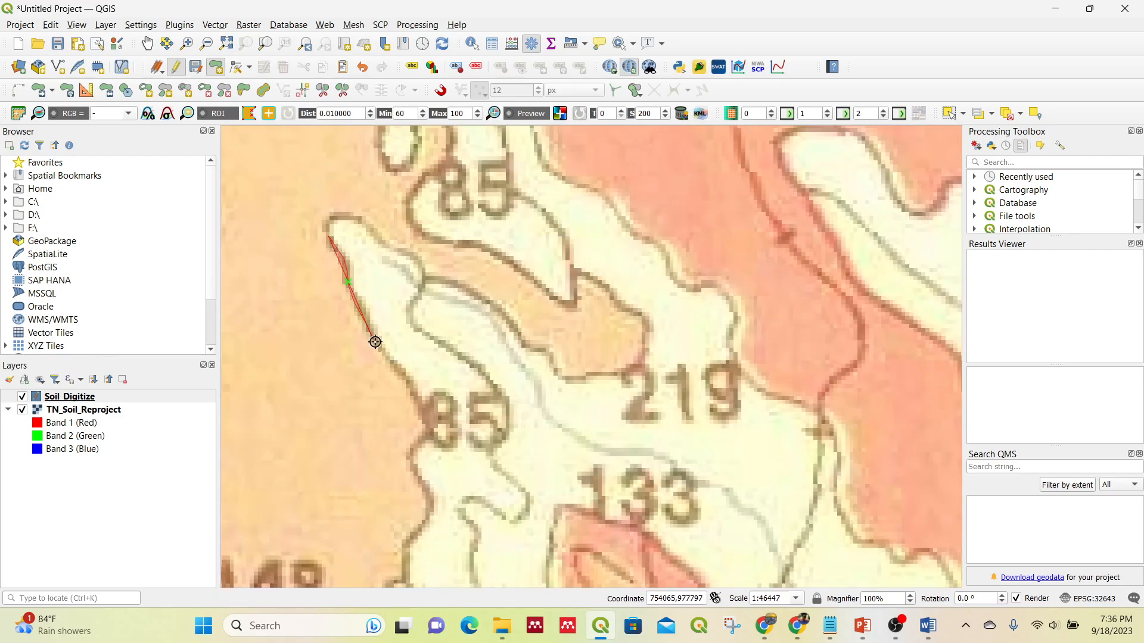
left_click(420, 406)
left_click(426, 423)
left_click(427, 435)
left_click(415, 463)
left_click(418, 477)
left_click(426, 491)
left_click(427, 506)
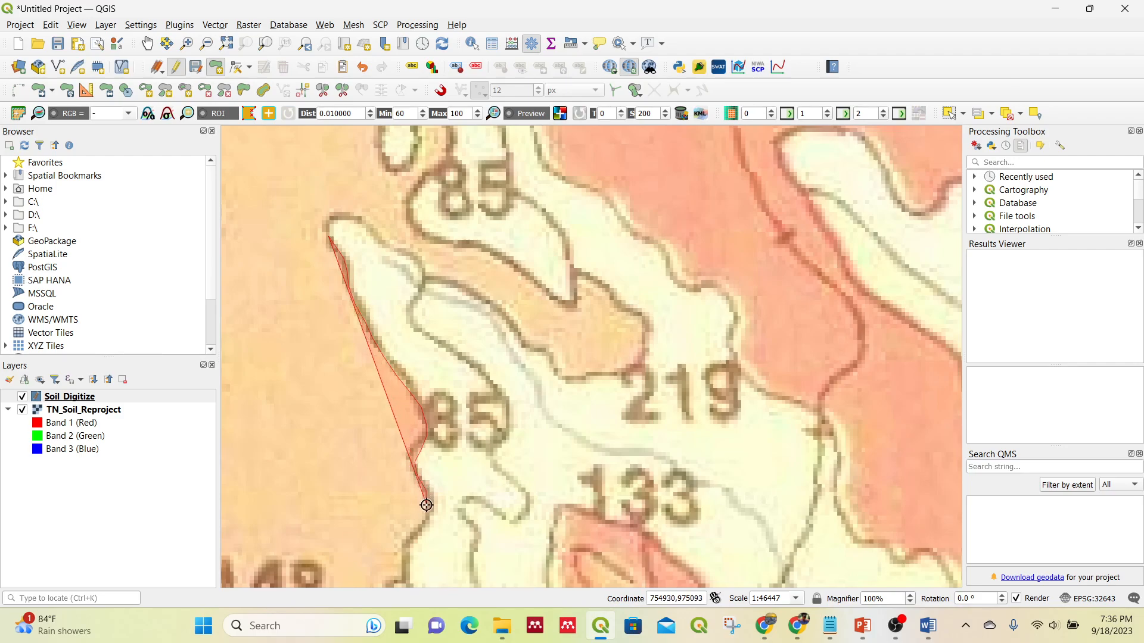
Close the 85 polygon with a rough outline along its southern and eastern sides and give it id 1
left_click(413, 537)
left_click(456, 558)
left_click(494, 529)
left_click(526, 468)
left_click(524, 369)
left_click(487, 300)
left_click(357, 200)
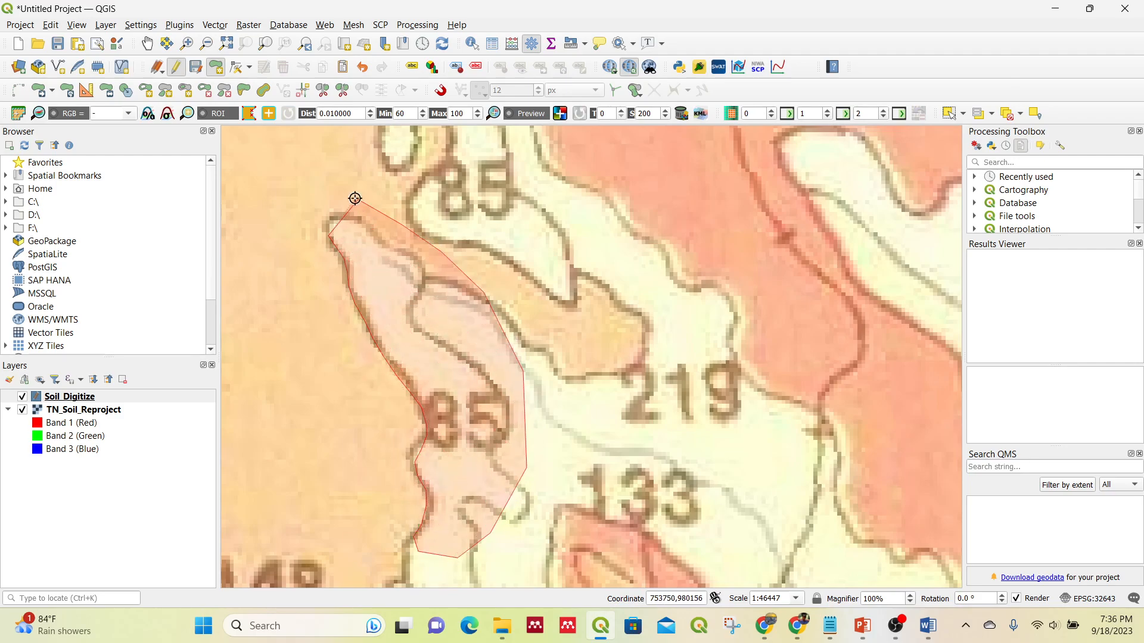
right_click(333, 209)
type("2")
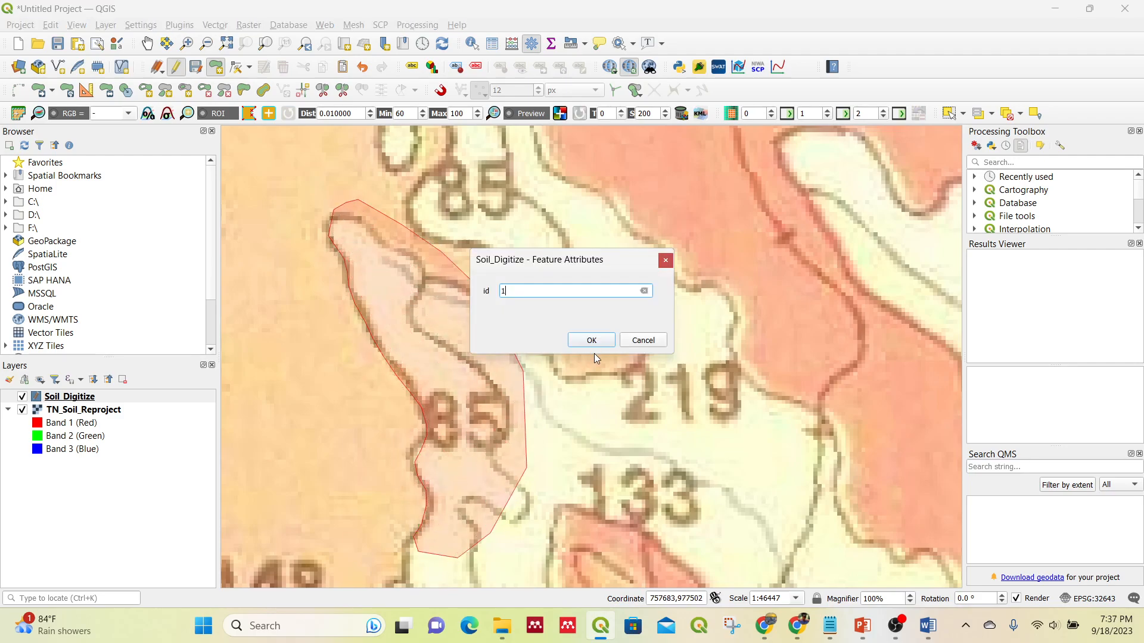
key("Return")
Start a neighbouring polygon inside the 148 unit, just northwest of the digitized 85 polygon, and enable snapping
scroll(557, 347, "down", 1)
left_click_drag(558, 347, 634, 316)
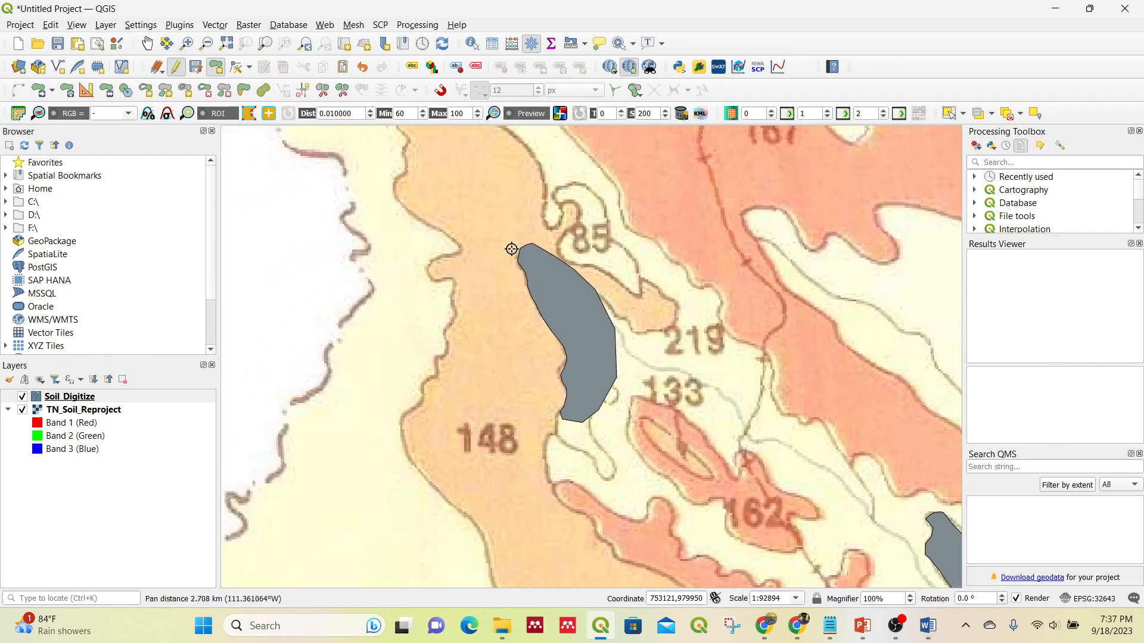
scroll(510, 248, "up", 1)
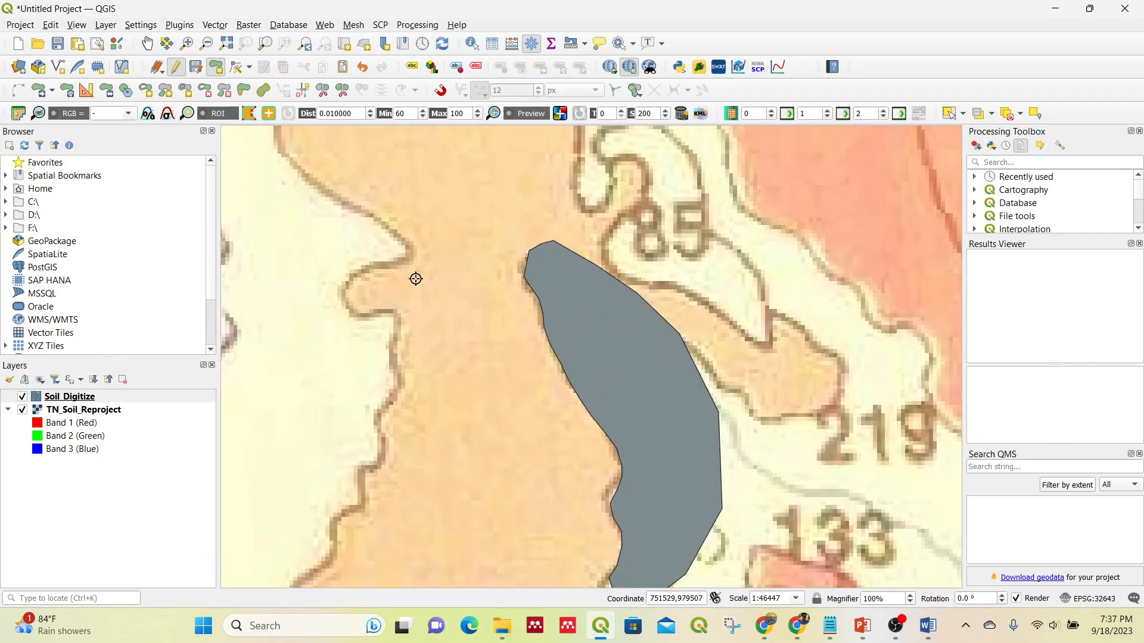
scroll(512, 267, "up", 1)
scroll(450, 252, "down", 1)
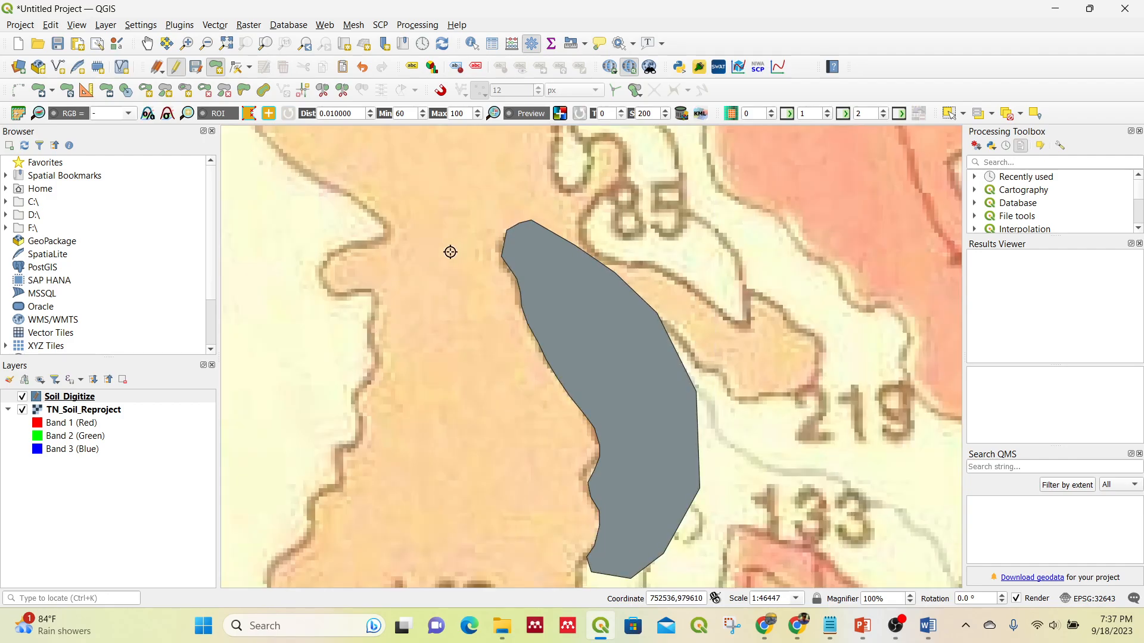
left_click(475, 221)
scroll(502, 256, "up", 1)
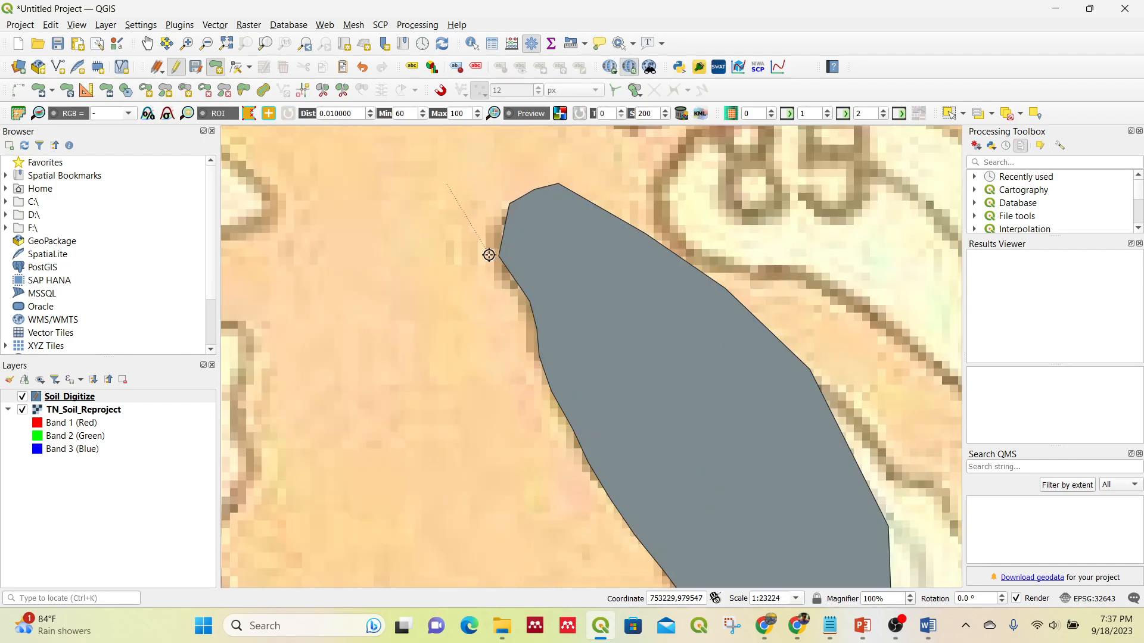
left_click(436, 93)
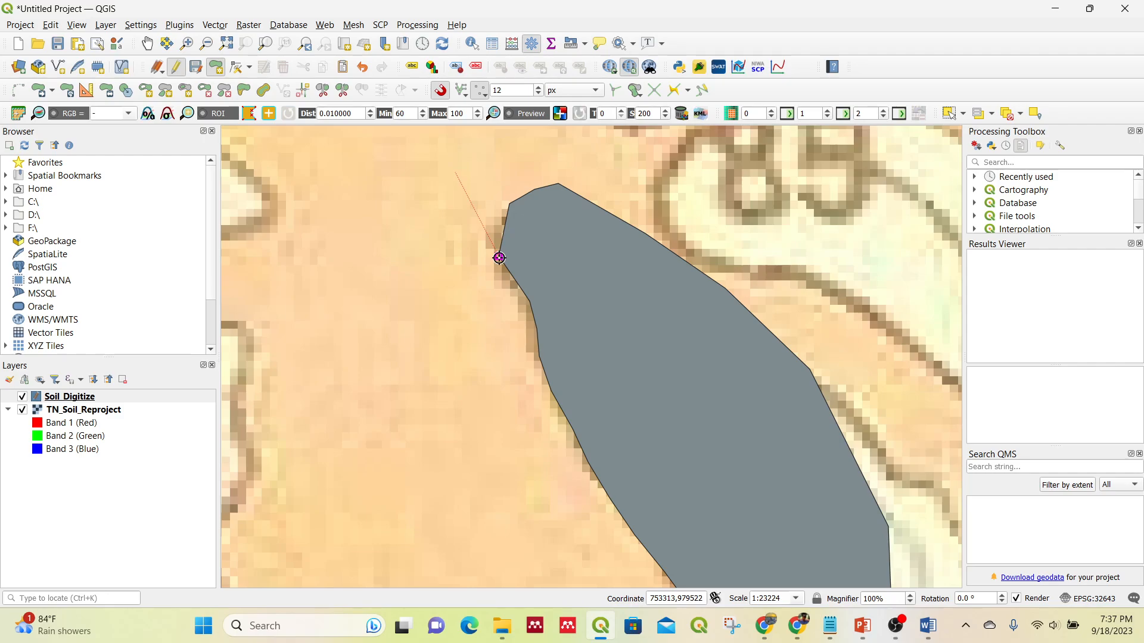
Trace the new polygon's eastern side southward along the 85 polygon's western edge, snapping to its boundary and removing a misplaced vertex
left_click(499, 257)
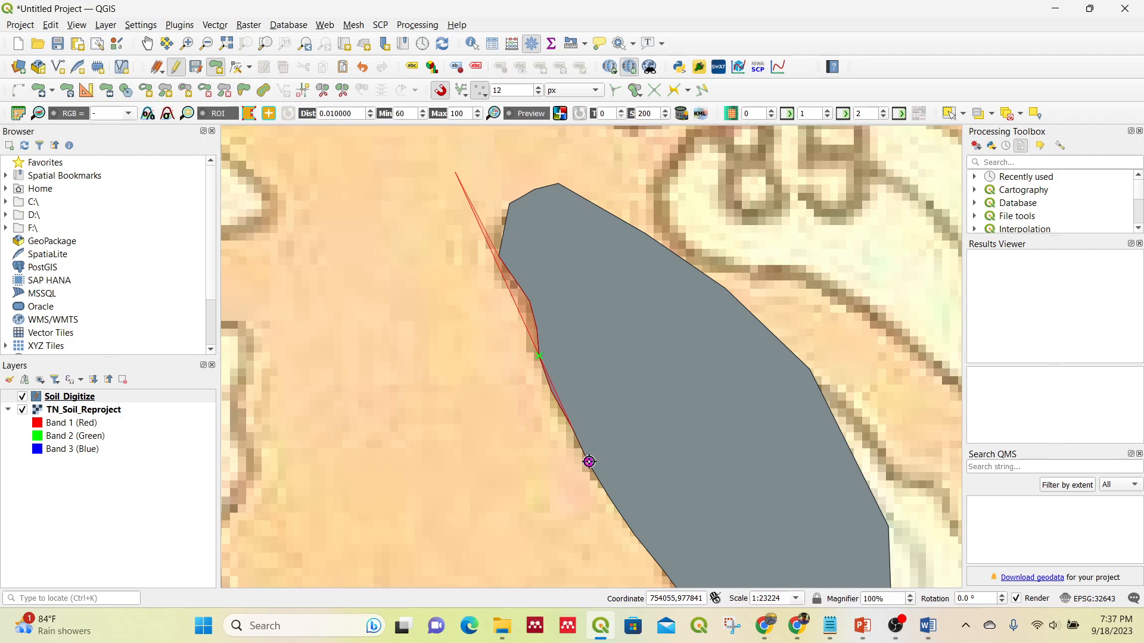
left_click(609, 496)
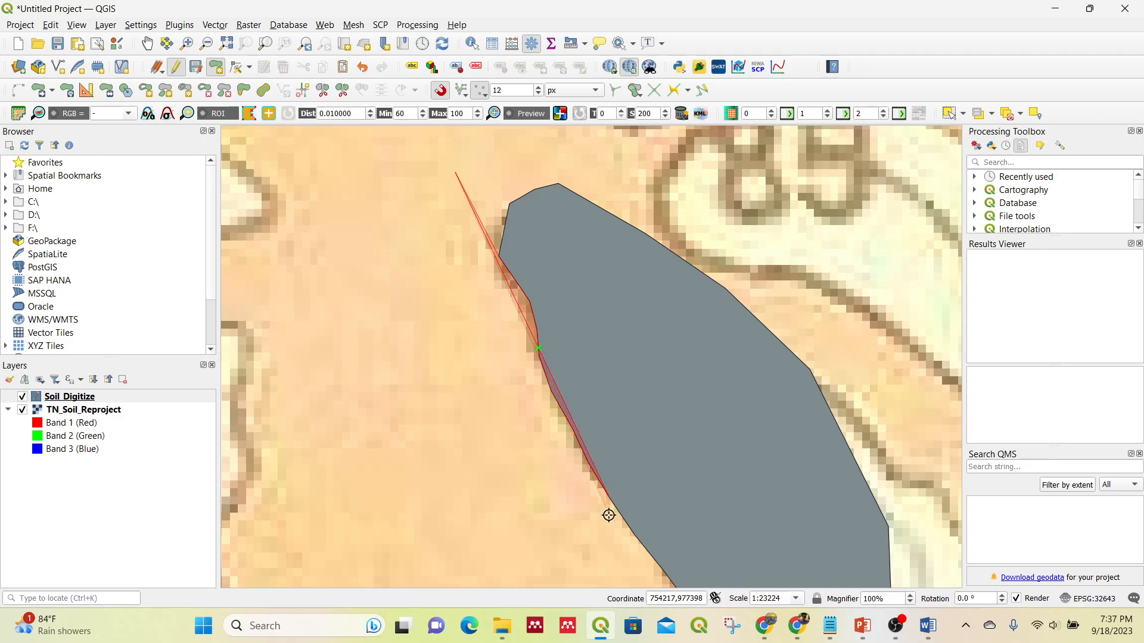
left_click(608, 515)
left_click_drag(618, 529, 532, 446)
key("BackSpace")
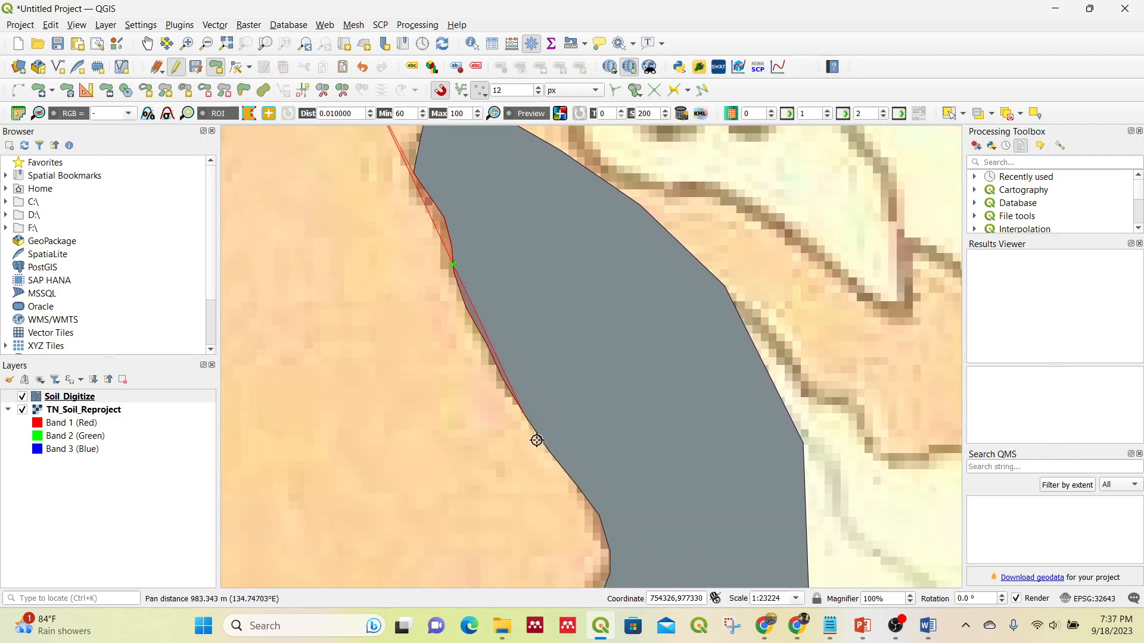
left_click(538, 439)
left_click(549, 453)
left_click(580, 490)
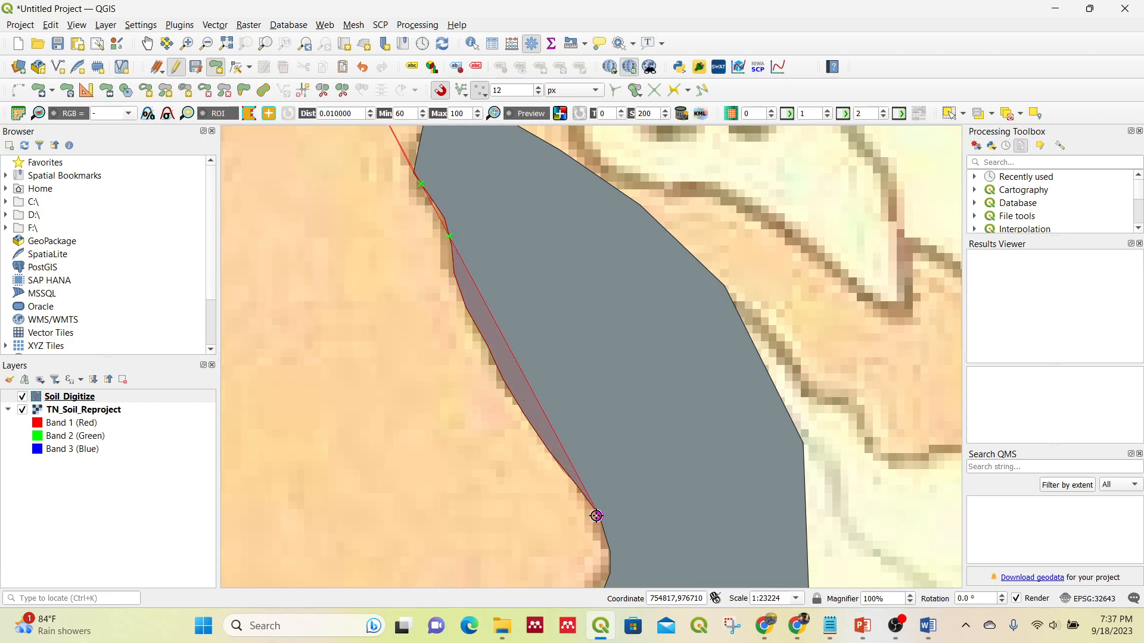
left_click(600, 515)
left_click(609, 552)
left_click(609, 571)
left_click(604, 583)
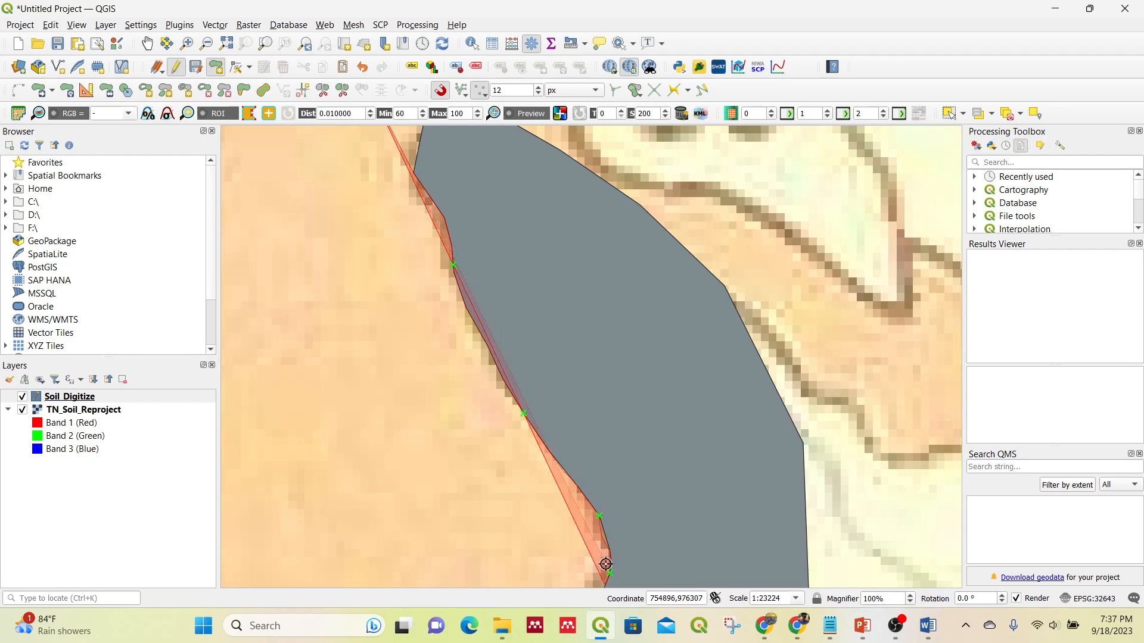
Complete the 148 polygon with a rough outline around its southern, western and northern sides and save it without an id
scroll(606, 562, "down", 1)
left_click_drag(604, 544, 678, 268)
left_click(667, 293)
left_click(657, 329)
left_click(654, 391)
left_click(629, 419)
left_click(543, 394)
left_click(506, 362)
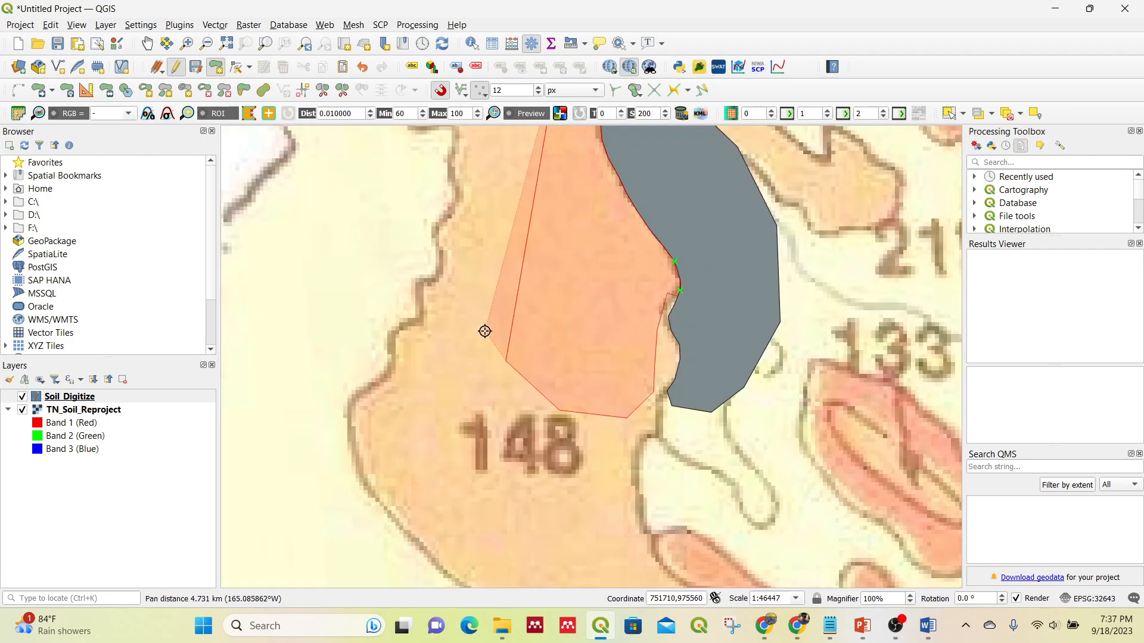
left_click(481, 321)
left_click_drag(454, 290, 453, 499)
left_click(433, 452)
left_click(421, 401)
left_click(415, 354)
left_click(448, 252)
left_click(477, 215)
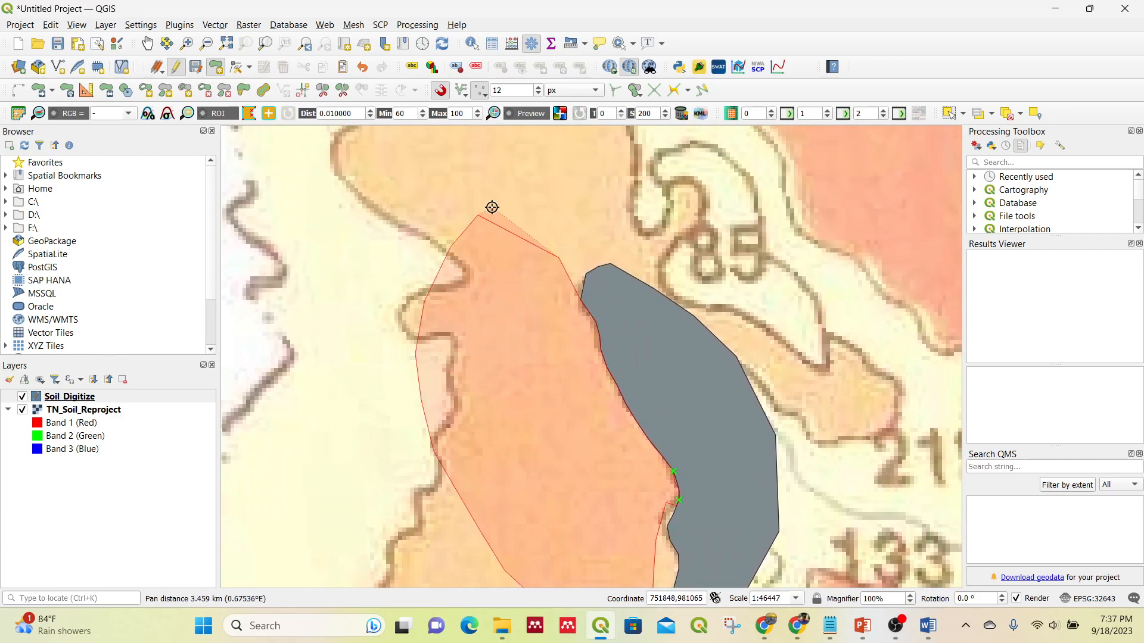
left_click(536, 191)
right_click(548, 189)
key("Return")
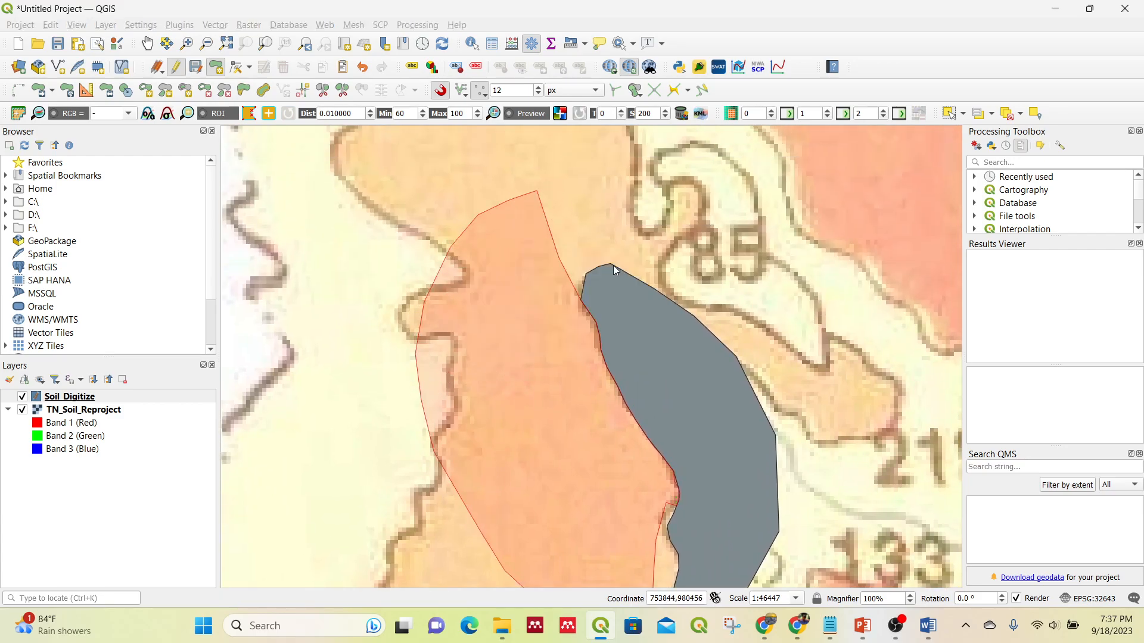
Examine the shared boundary between the 148 and 85 polygons closely for gaps and slivers
scroll(618, 421, "up", 2)
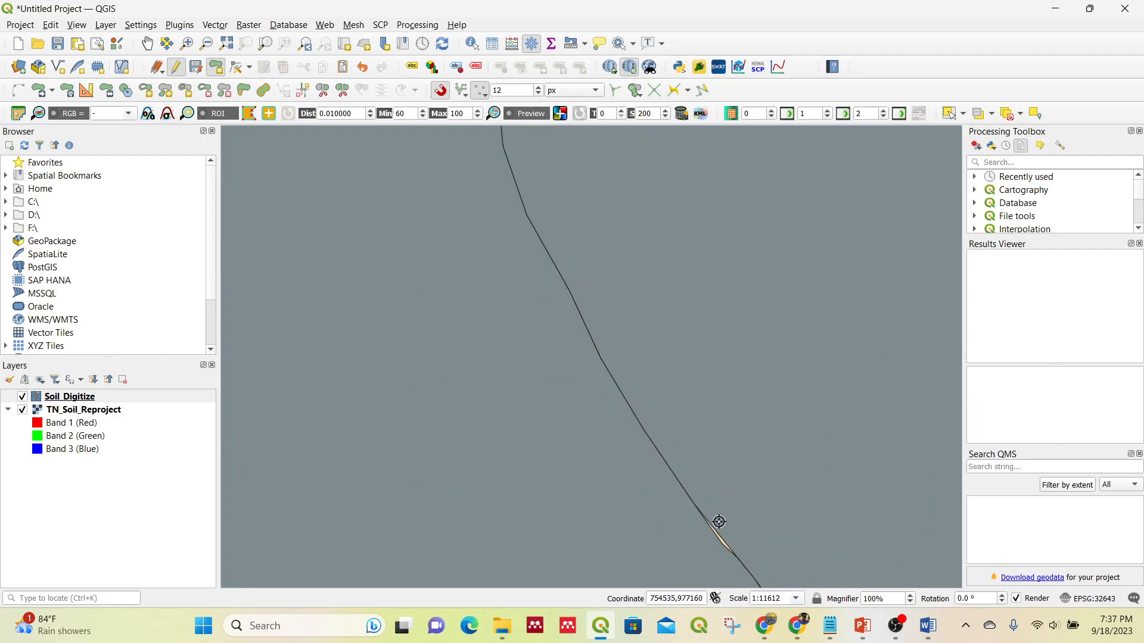
scroll(719, 566, "up", 2)
left_click_drag(781, 493, 544, 248)
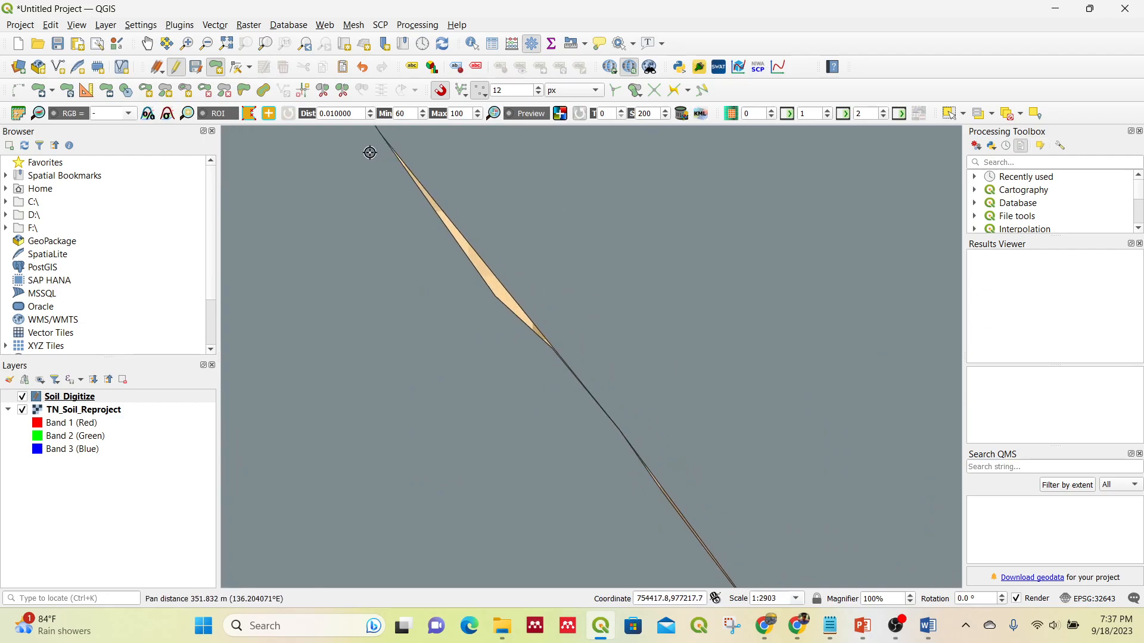
scroll(559, 326, "down", 1)
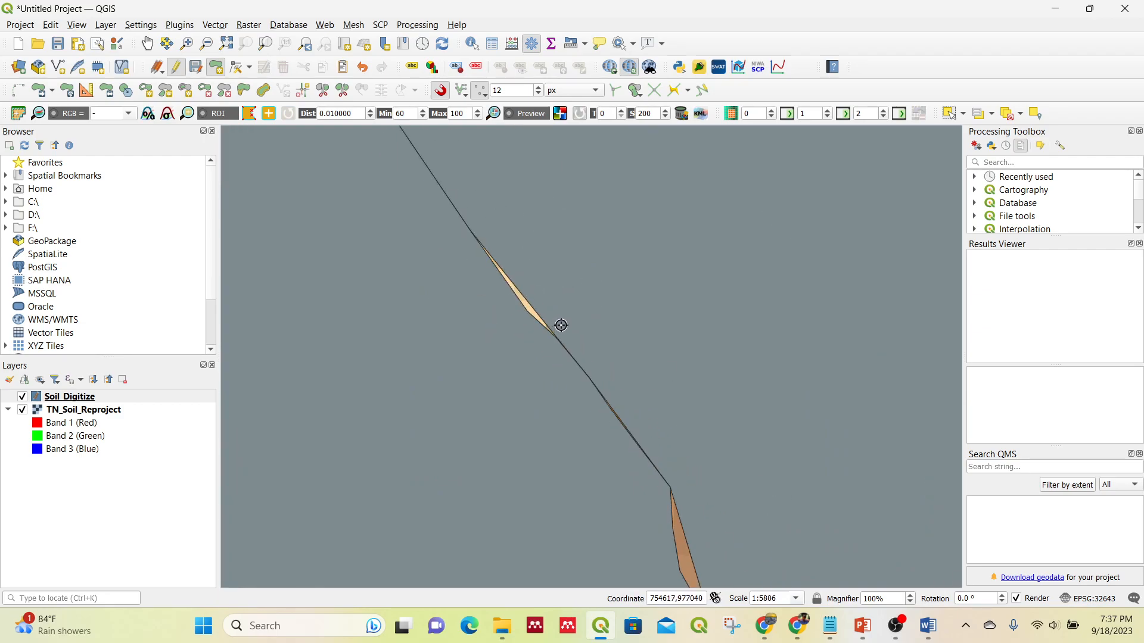
scroll(536, 279, "up", 2)
scroll(510, 271, "down", 2)
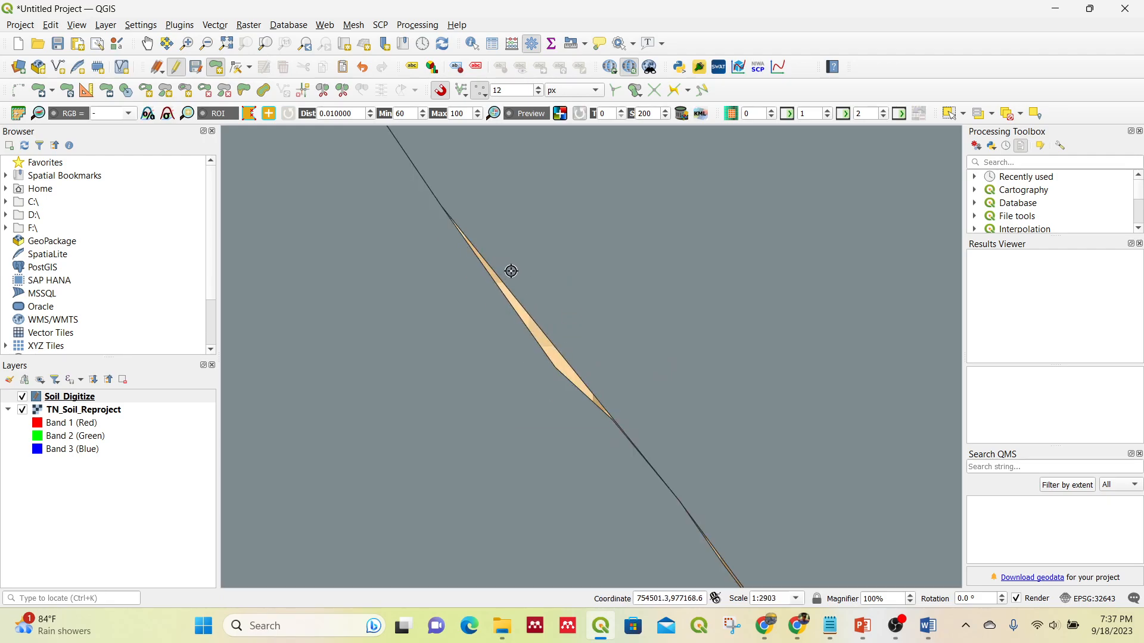
scroll(514, 274, "up", 1)
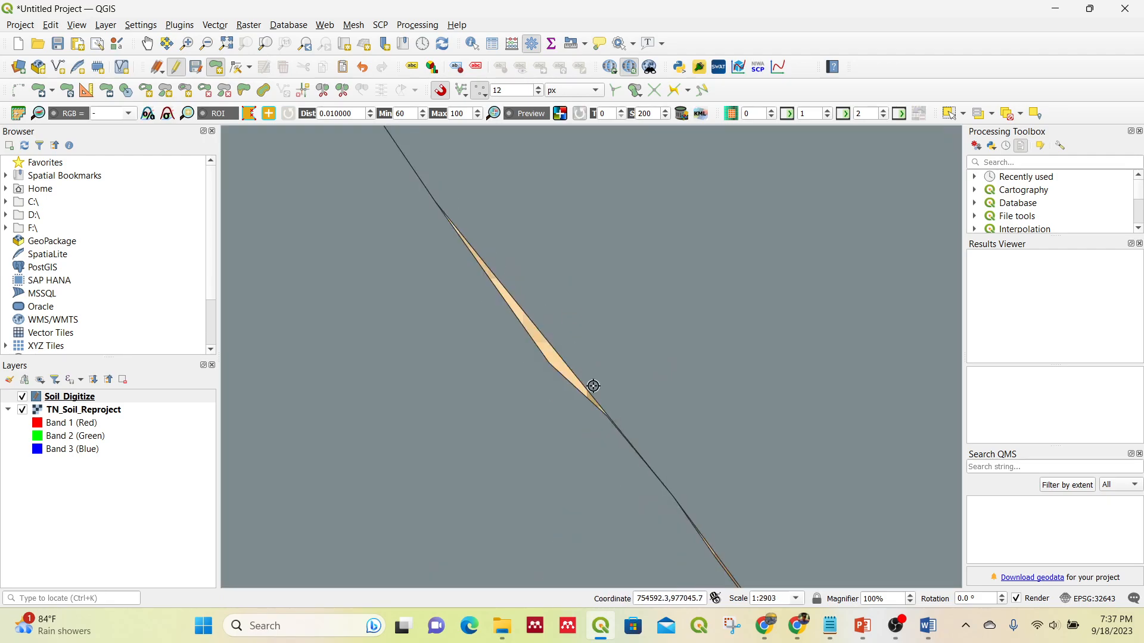
scroll(590, 378, "down", 2)
scroll(591, 356, "down", 1)
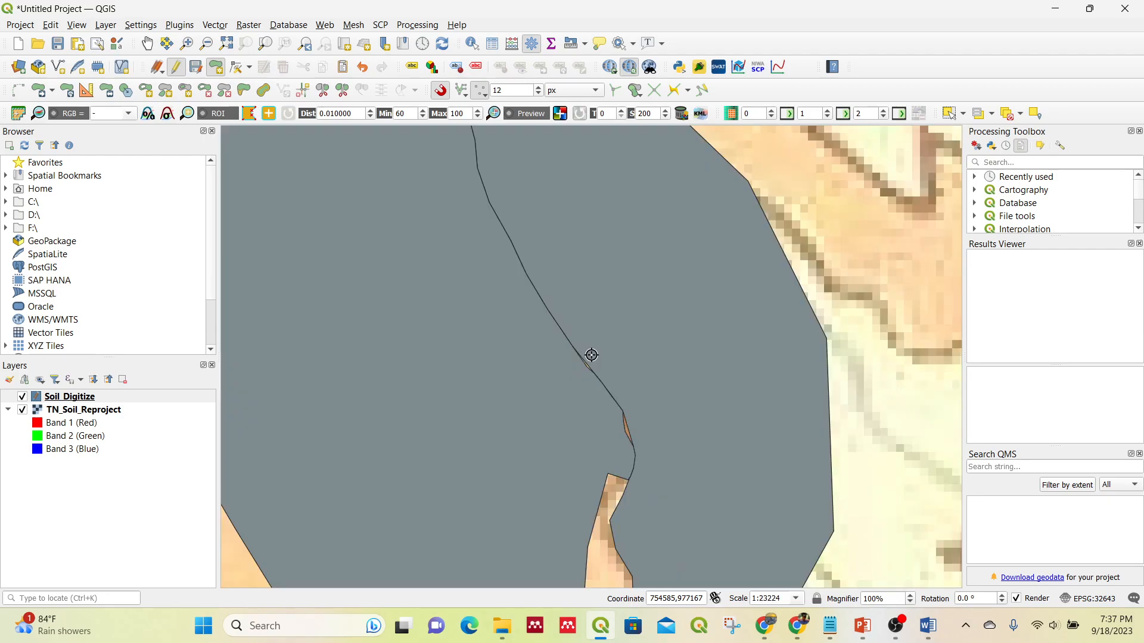
scroll(590, 352, "up", 1)
scroll(580, 336, "down", 1)
left_click_drag(553, 201, 553, 346)
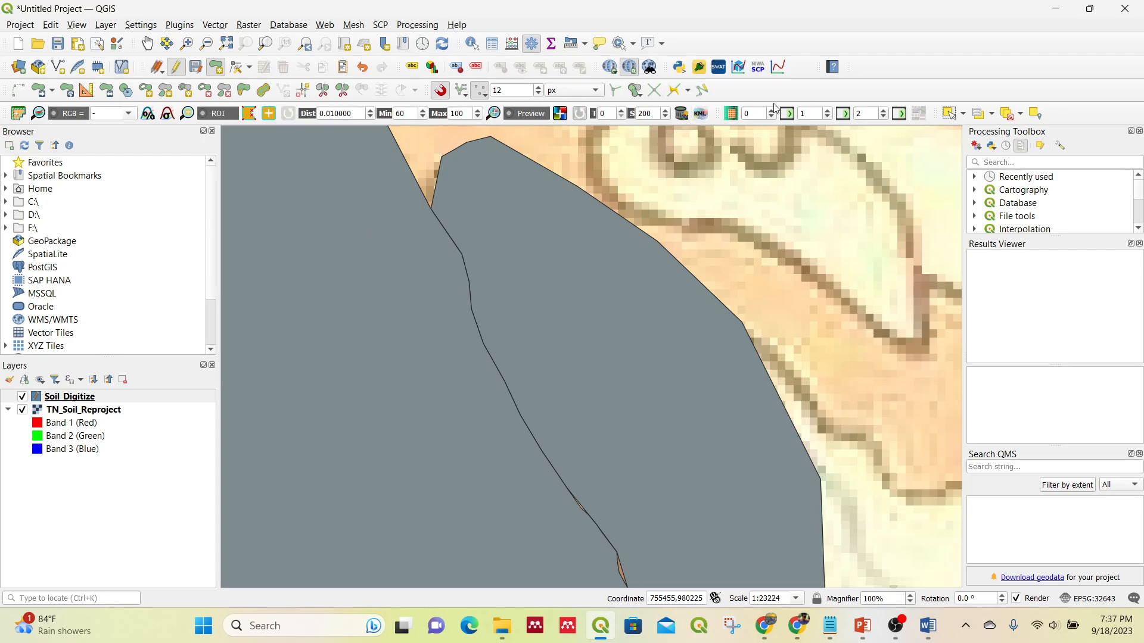
Select the 85 polygon and highlight the vertices along its shared edge with the Vertex Tool to inspect them closely
left_click(949, 113)
left_click(653, 308)
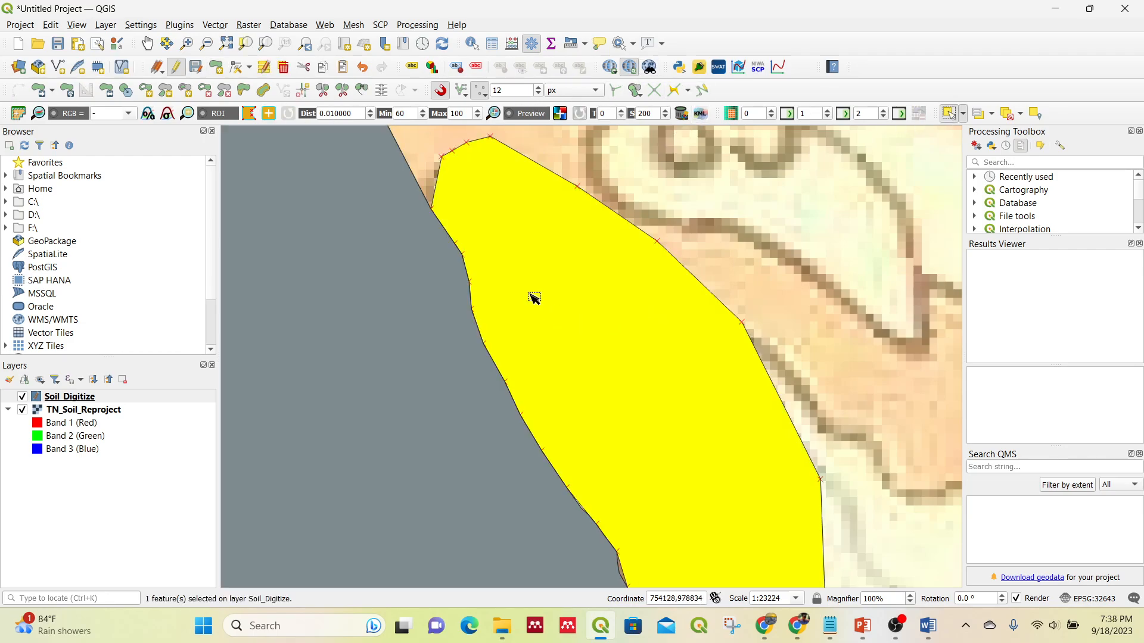
left_click(238, 67)
left_click_drag(388, 175, 672, 589)
left_click_drag(603, 583, 538, 438)
scroll(538, 438, "up", 2)
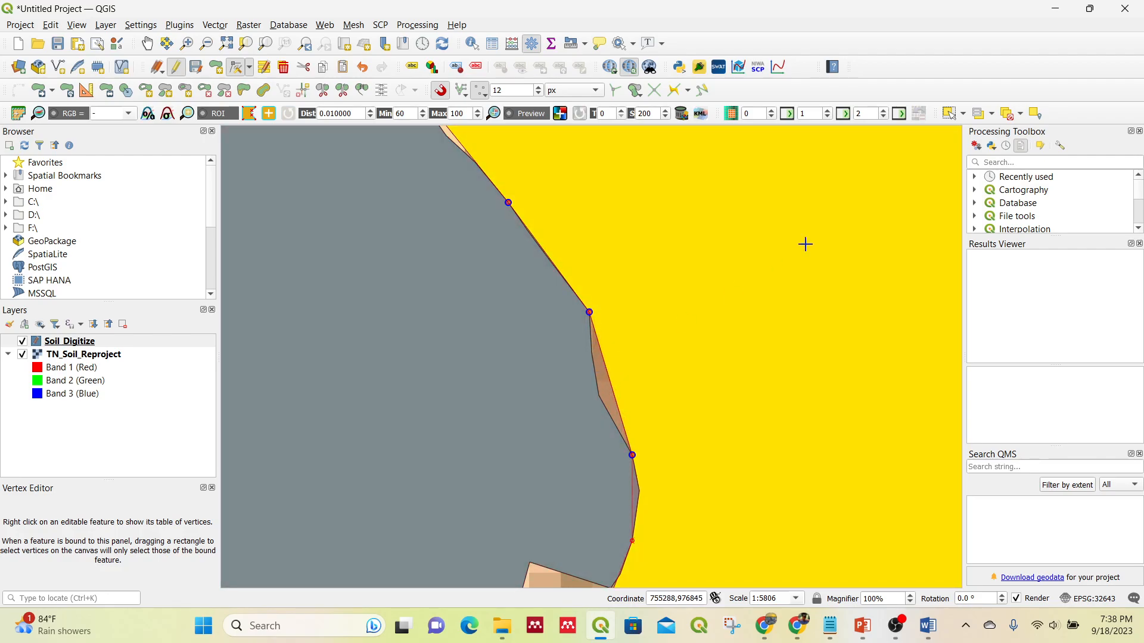
Clear the feature selection, view both adjoining polygons together, and switch to the open Word document
left_click(1009, 116)
scroll(720, 409, "down", 2)
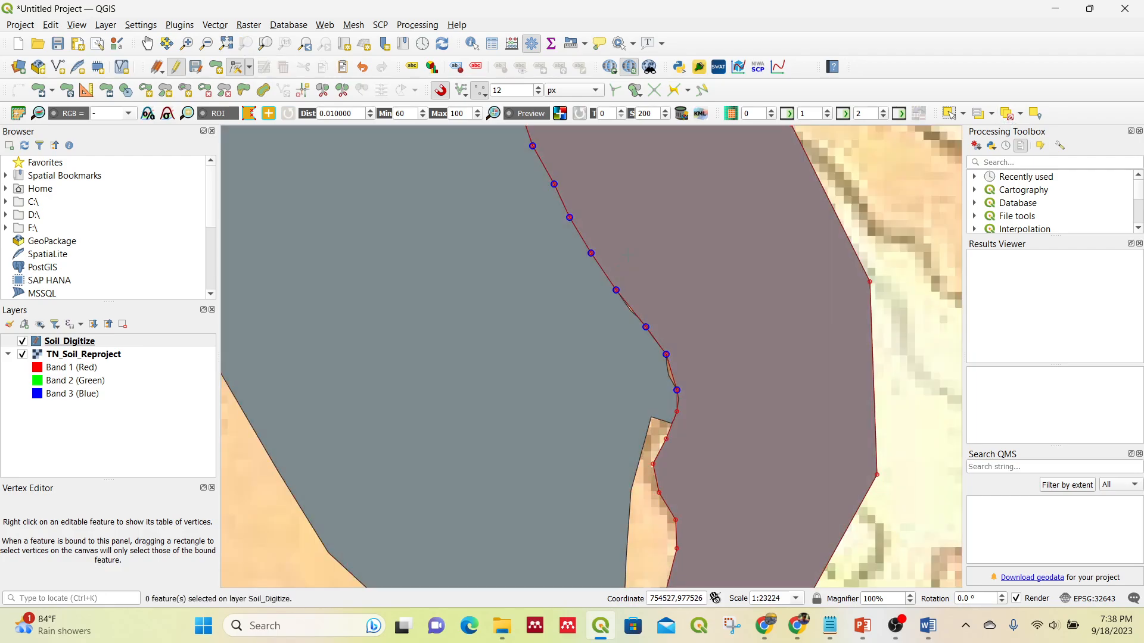
left_click_drag(627, 256, 500, 347)
scroll(250, 186, "down", 1)
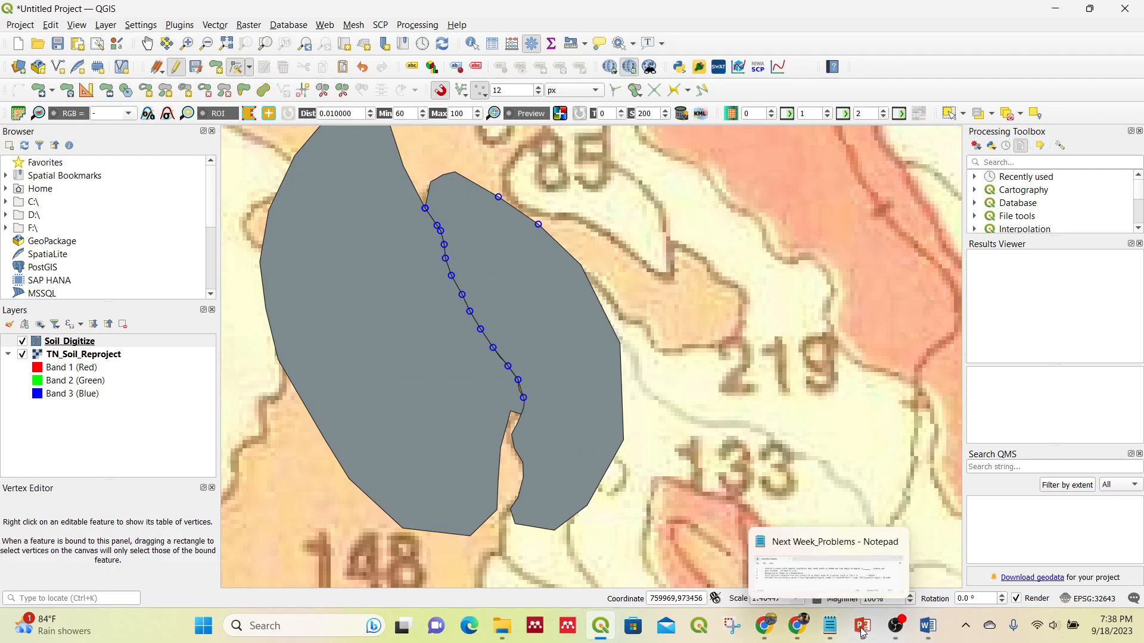
left_click(927, 625)
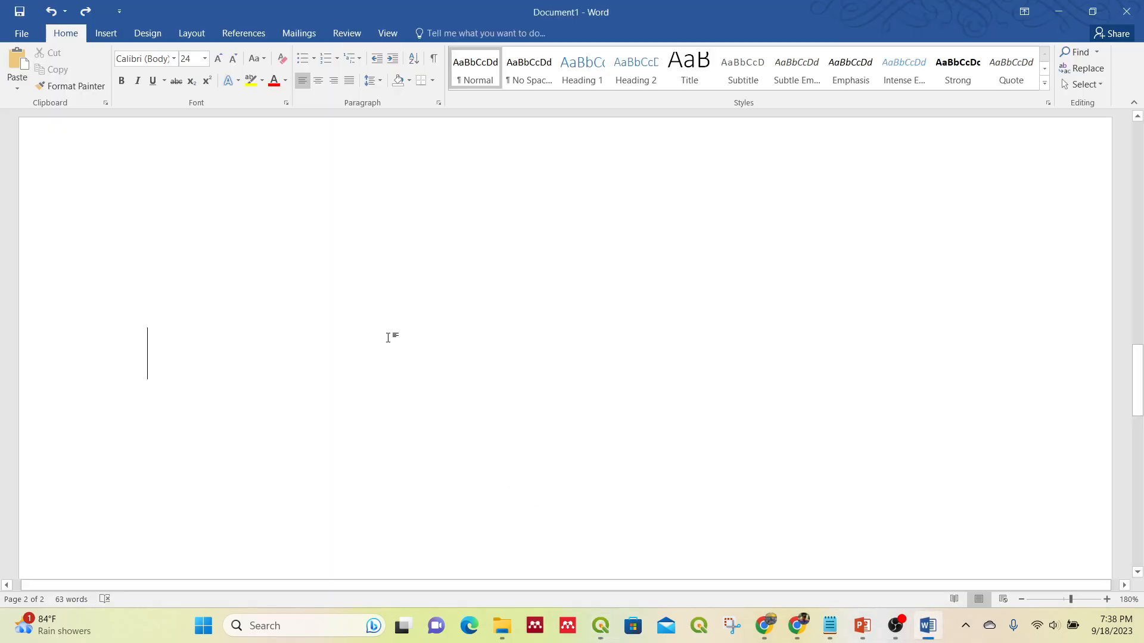
Write the heading "Sliver" in the Word document and switch back to QGIS
type("S;")
type("liver")
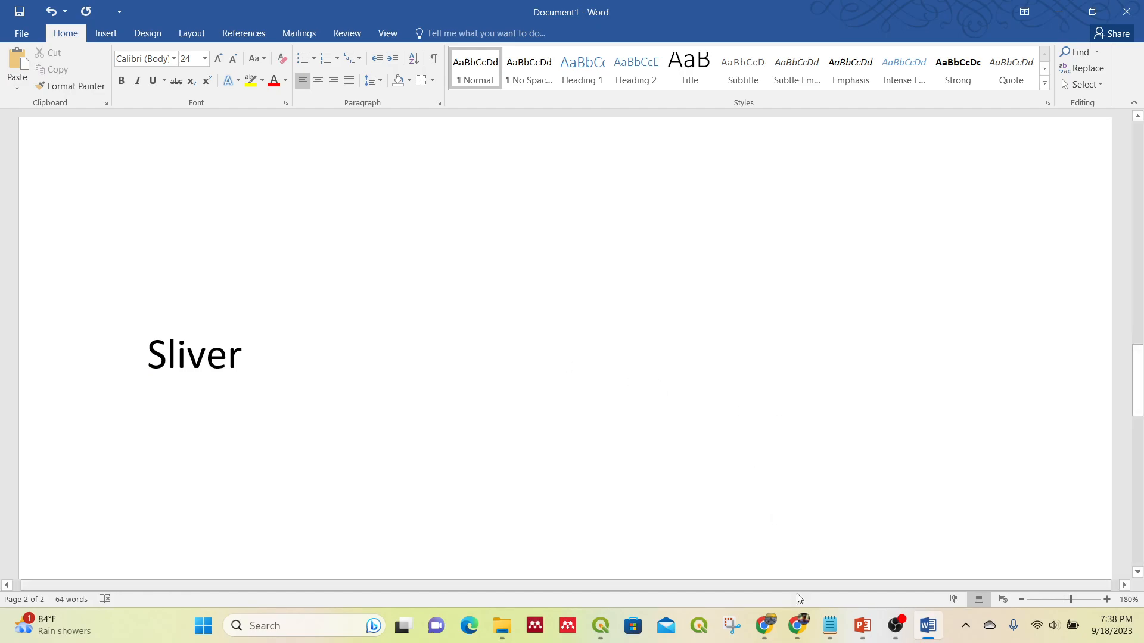
left_click(601, 638)
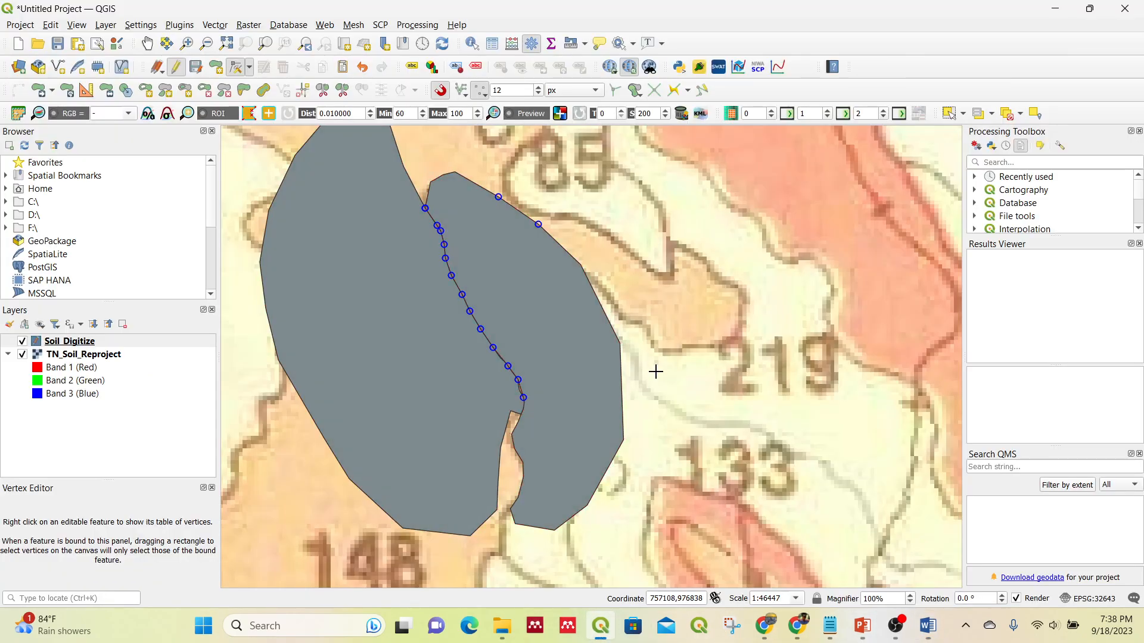
Start a narrow, self-crossing sample polygon along the boundary line between the 219 and 133 soil units
left_click(215, 67)
scroll(740, 409, "up", 1)
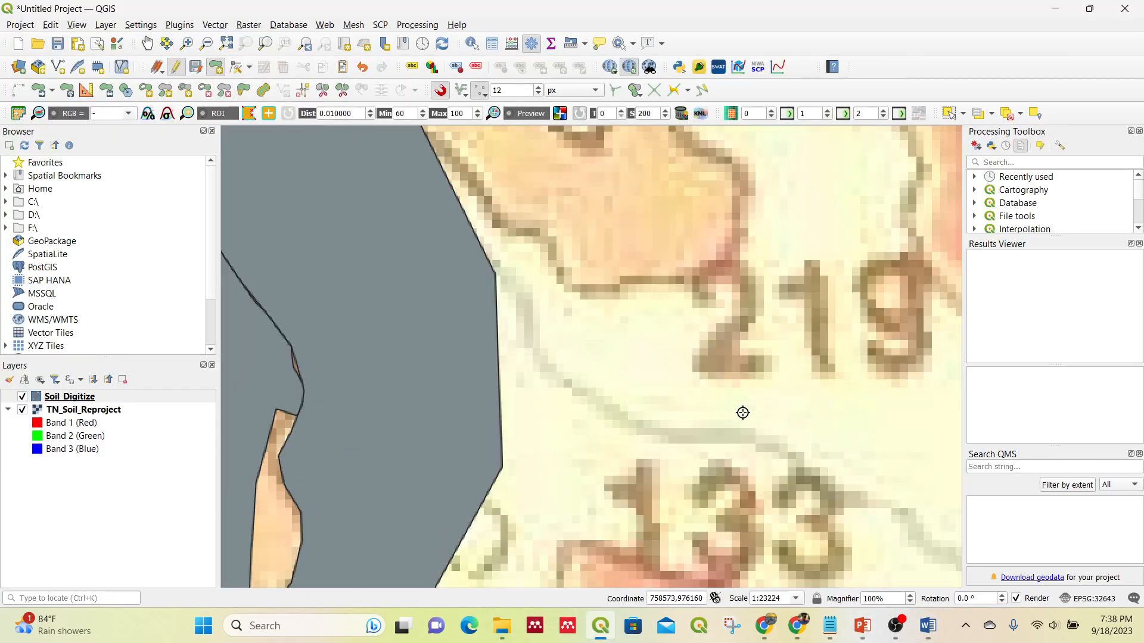
left_click(613, 409)
left_click(644, 412)
left_click(649, 421)
left_click(652, 424)
scroll(651, 424, "up", 2)
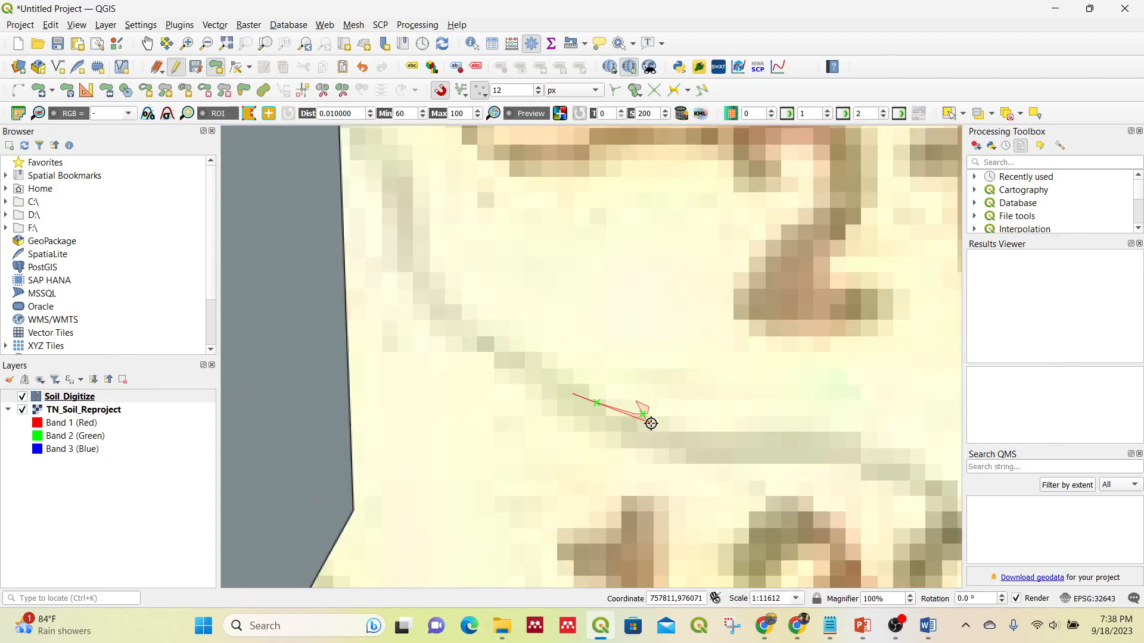
scroll(674, 418, "up", 2)
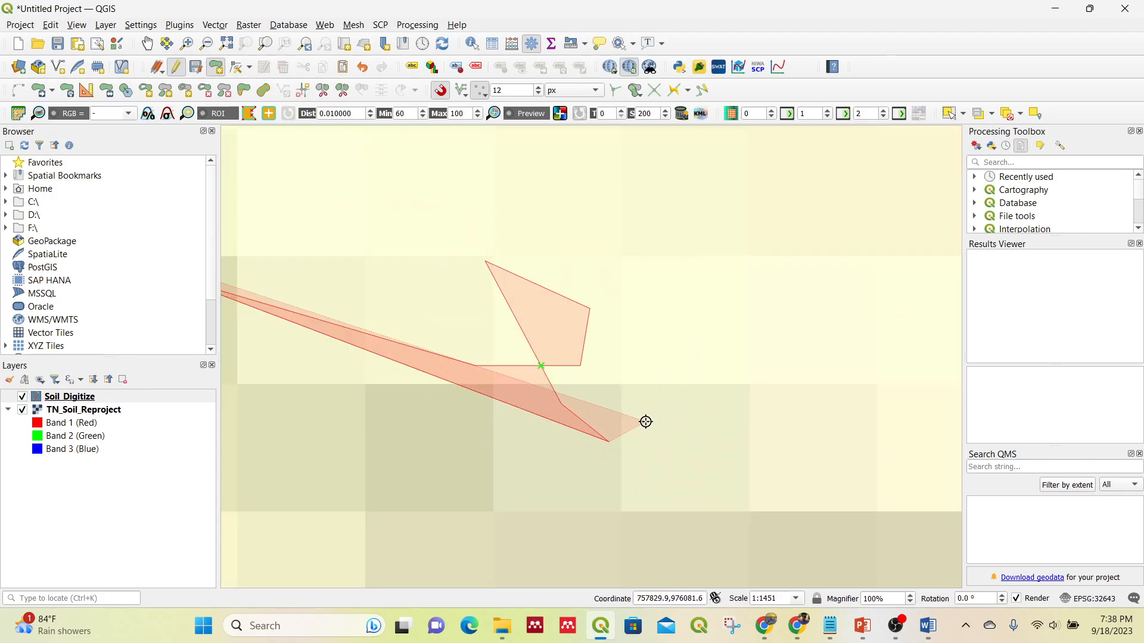
left_click(748, 505)
left_click(802, 480)
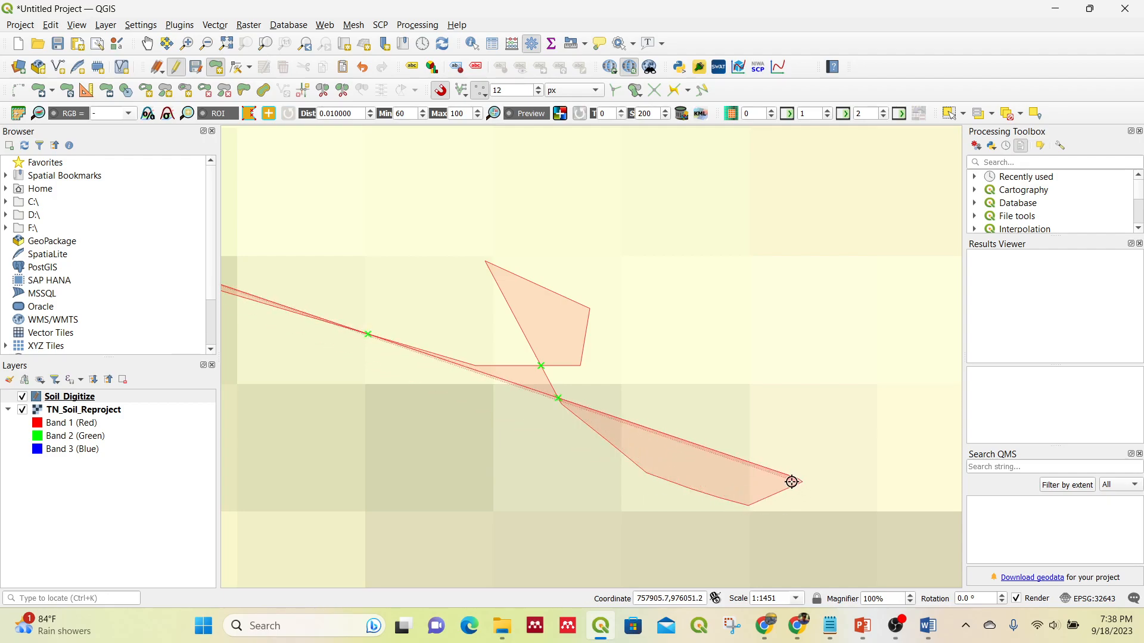
left_click(795, 510)
left_click(845, 518)
Extend the narrow sample polygon southeast above the 133 label and save it without an id
scroll(873, 527, "down", 1)
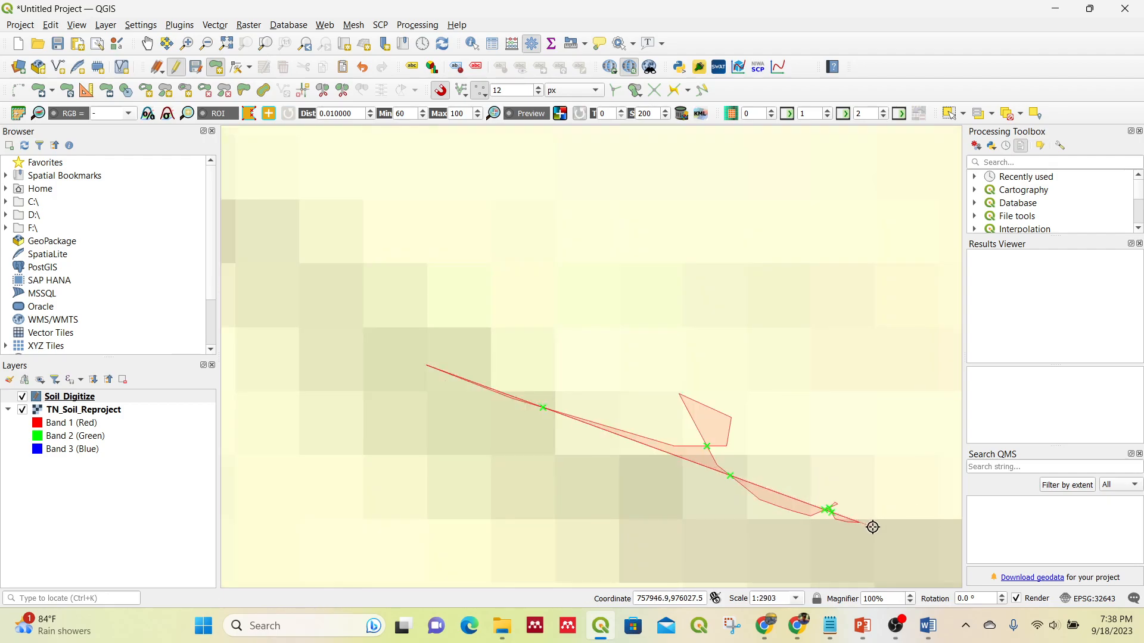
left_click_drag(872, 526, 727, 473)
scroll(680, 526, "down", 1)
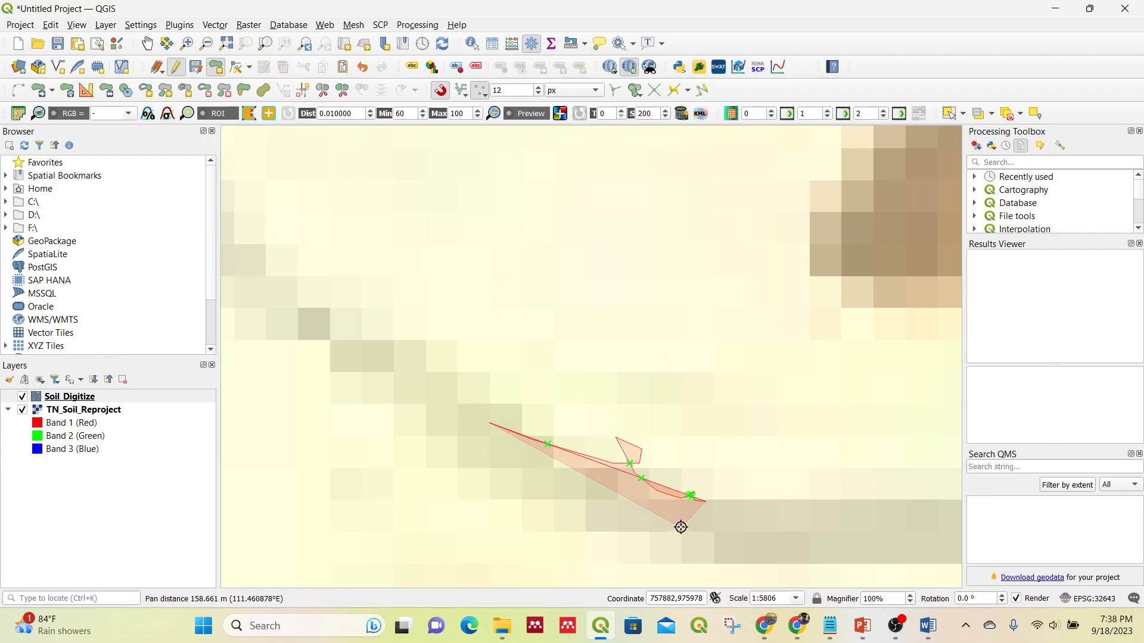
scroll(680, 526, "down", 2)
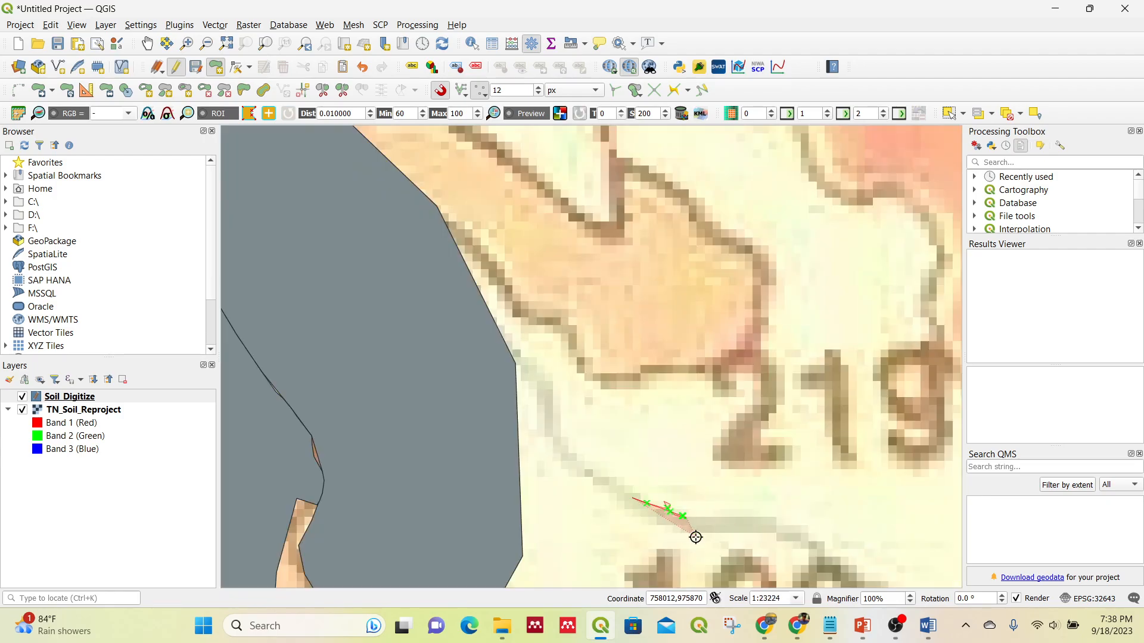
left_click(751, 533)
left_click(763, 523)
left_click(784, 536)
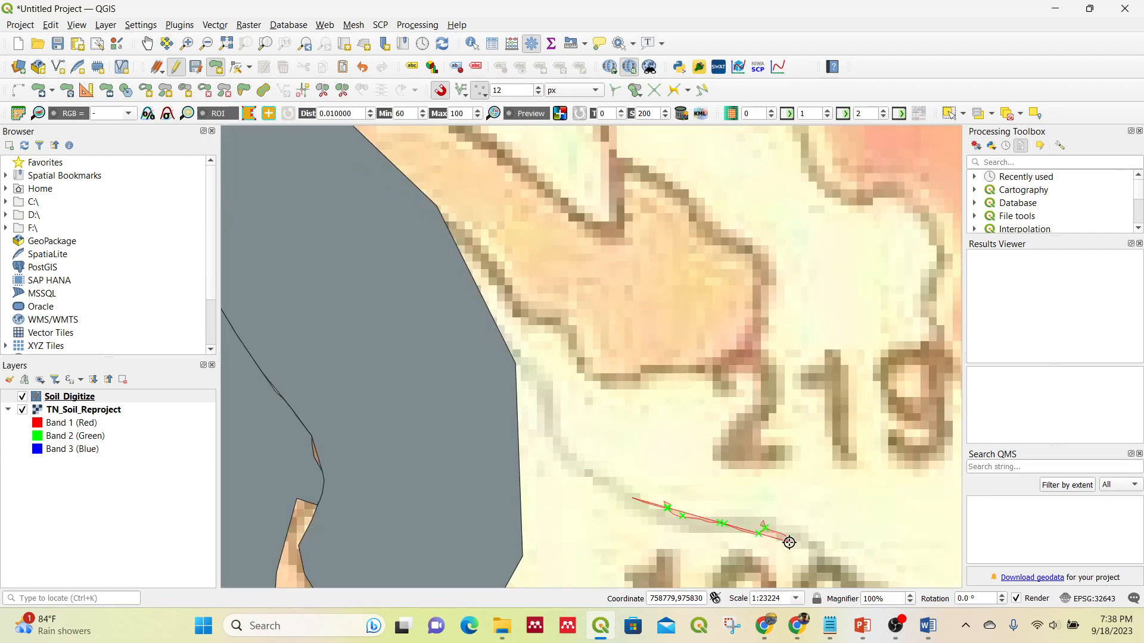
right_click(791, 548)
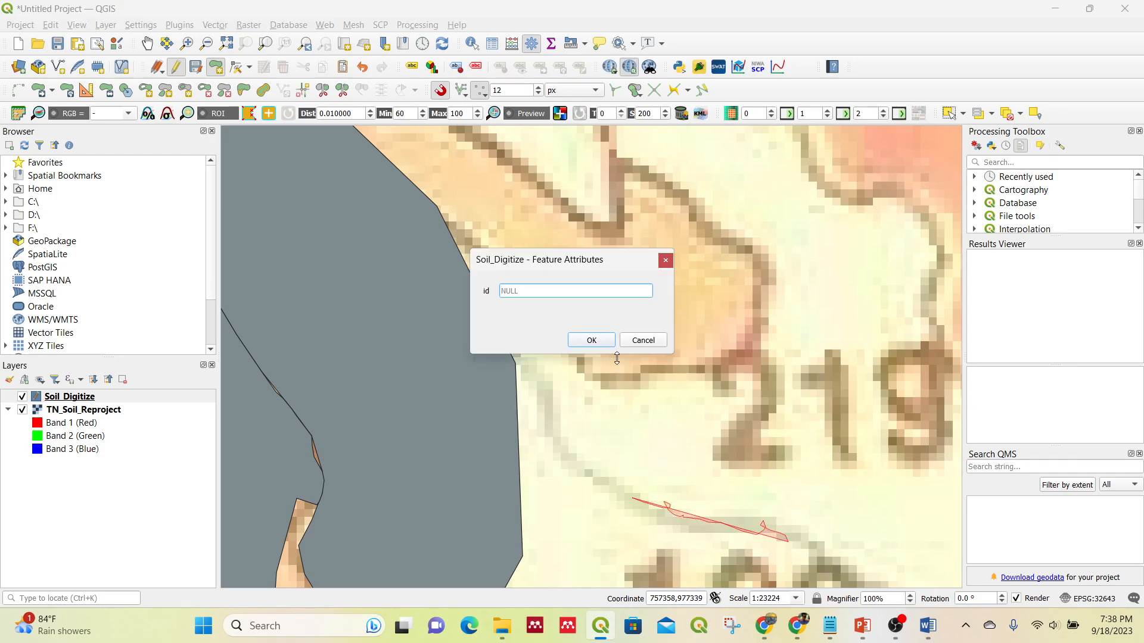
key("Return")
Examine the narrow sample polygon closely for self-crossings and small gaps along its length
scroll(674, 409, "up", 4)
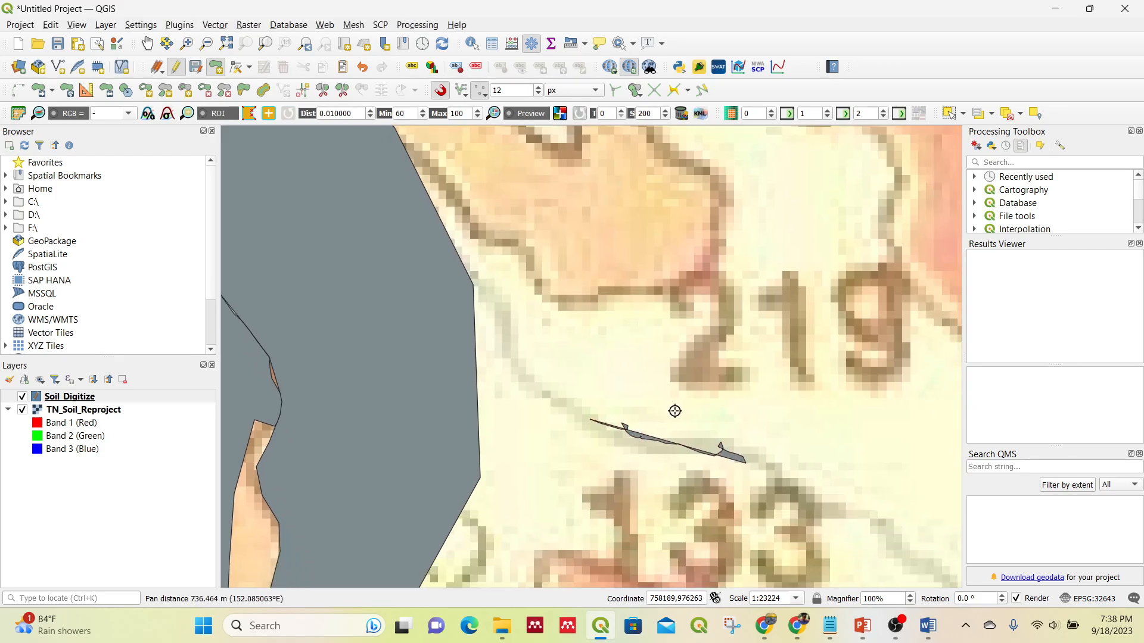
scroll(653, 402, "up", 1)
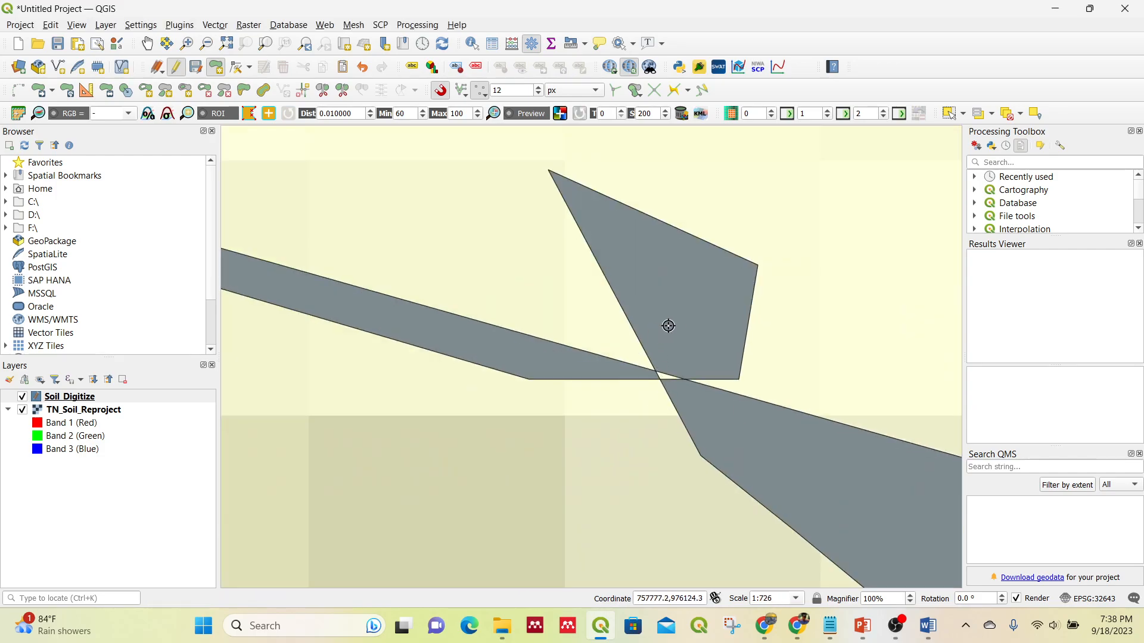
scroll(699, 370, "up", 2)
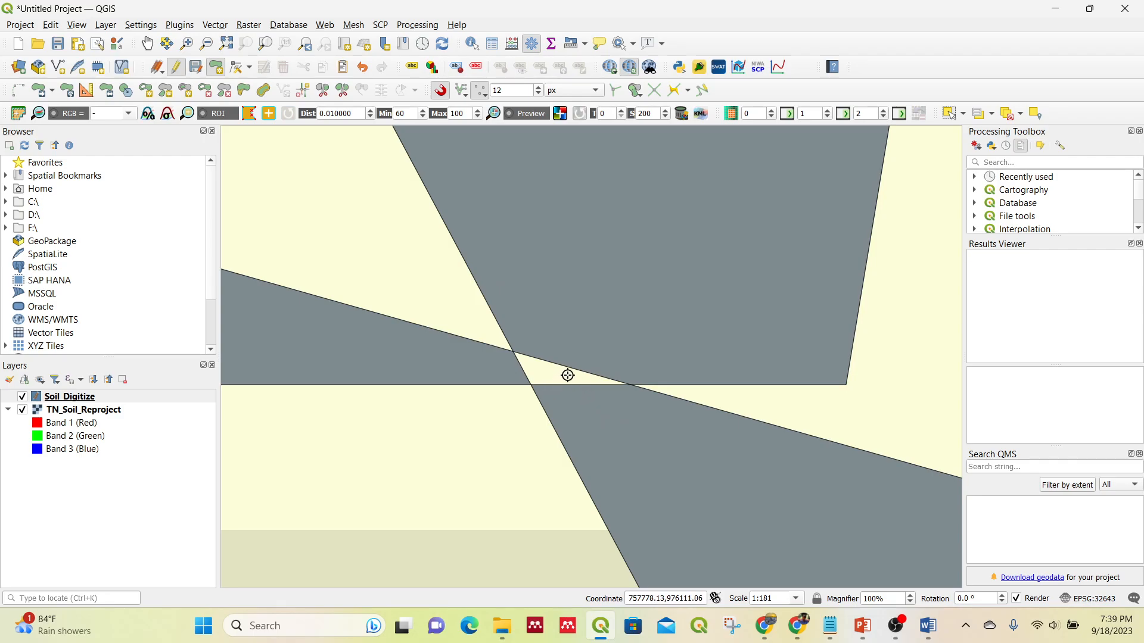
scroll(568, 390, "down", 4)
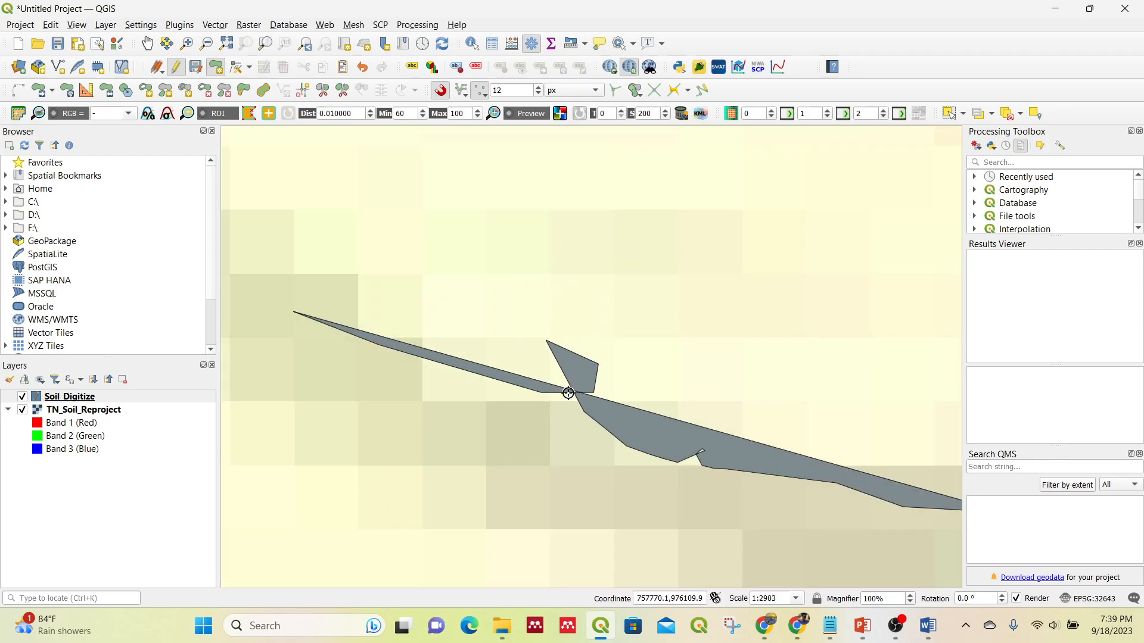
scroll(569, 393, "down", 1)
scroll(642, 408, "down", 1)
scroll(782, 447, "up", 2)
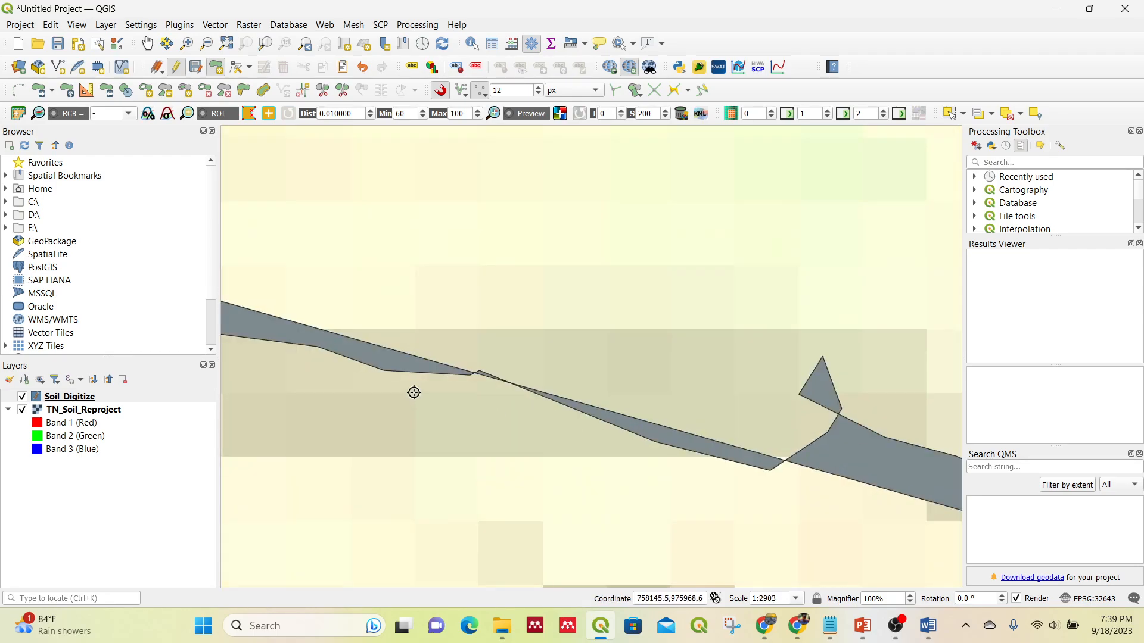
scroll(485, 400, "down", 2)
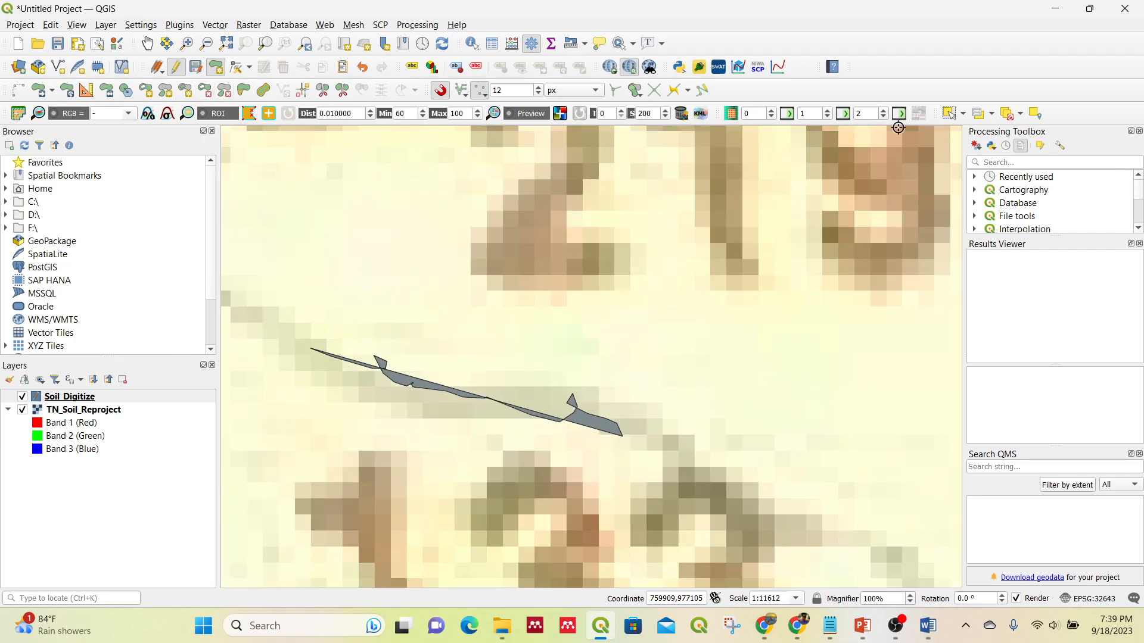
Select the narrow sample polygon together with the 148 and 85 polygons and delete all three
left_click(948, 113)
scroll(703, 364, "down", 1)
left_click_drag(485, 329, 672, 421)
scroll(695, 441, "down", 2)
left_click(527, 367, "shift")
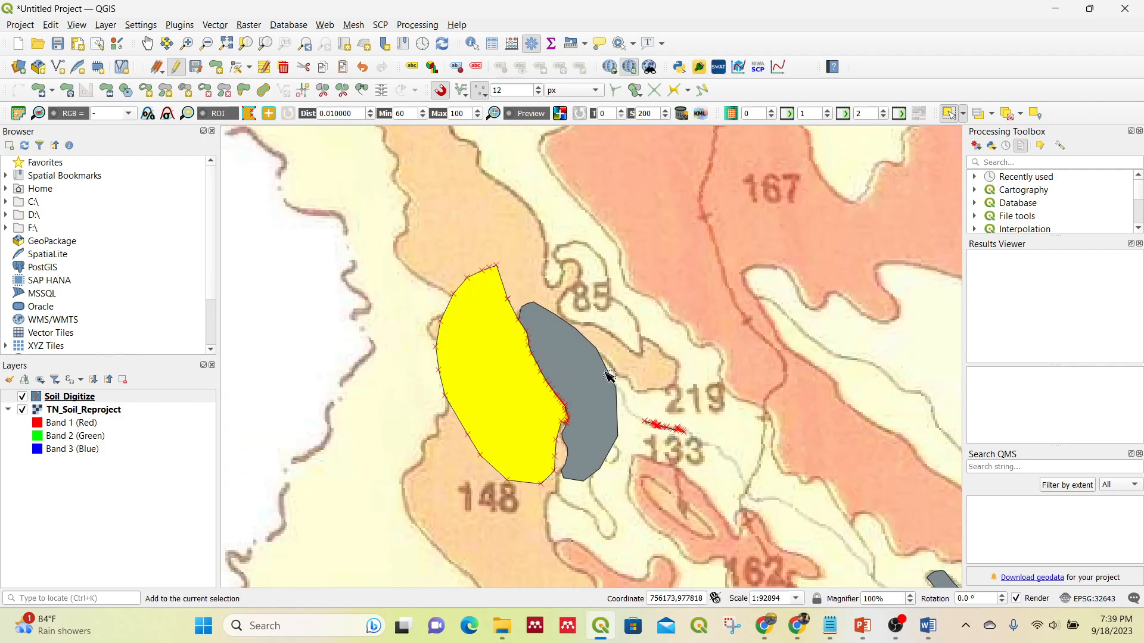
left_click(573, 376, "shift")
key("Delete")
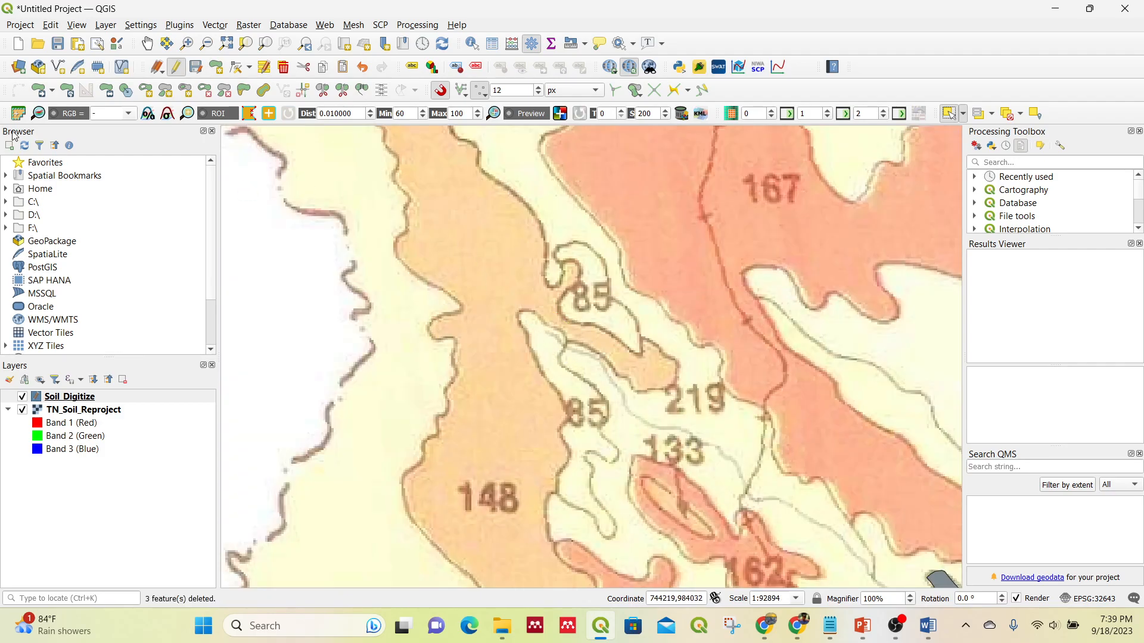
Open the project snapping settings for the Soil_Digitize project and set the snapping mode to Advanced Configuration
left_click(92, 402)
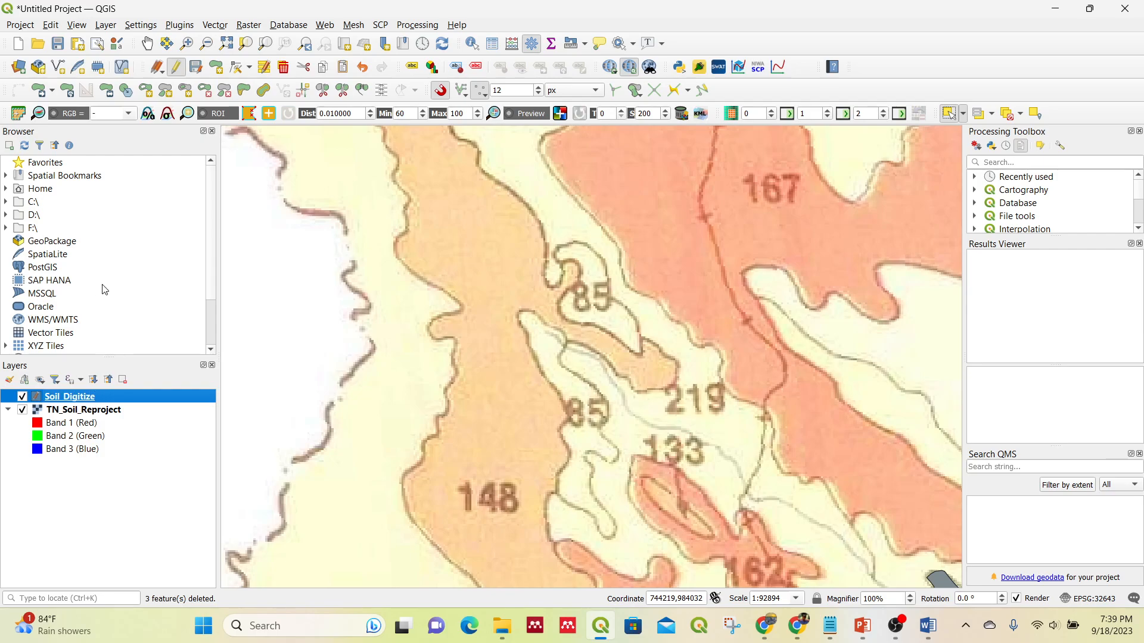
left_click(27, 27)
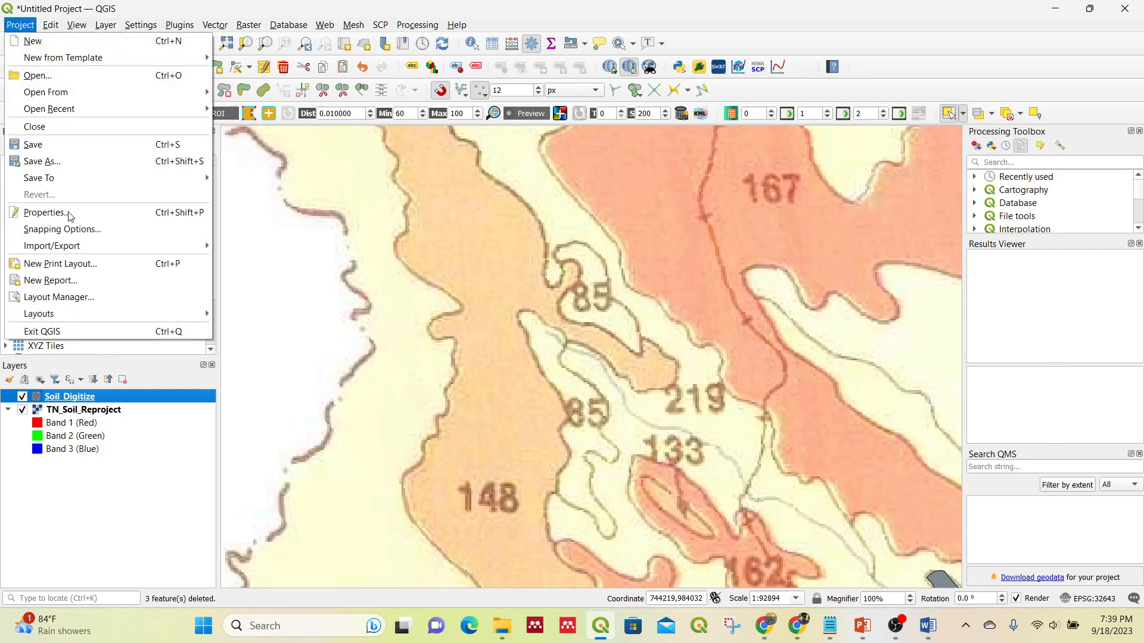
left_click(82, 232)
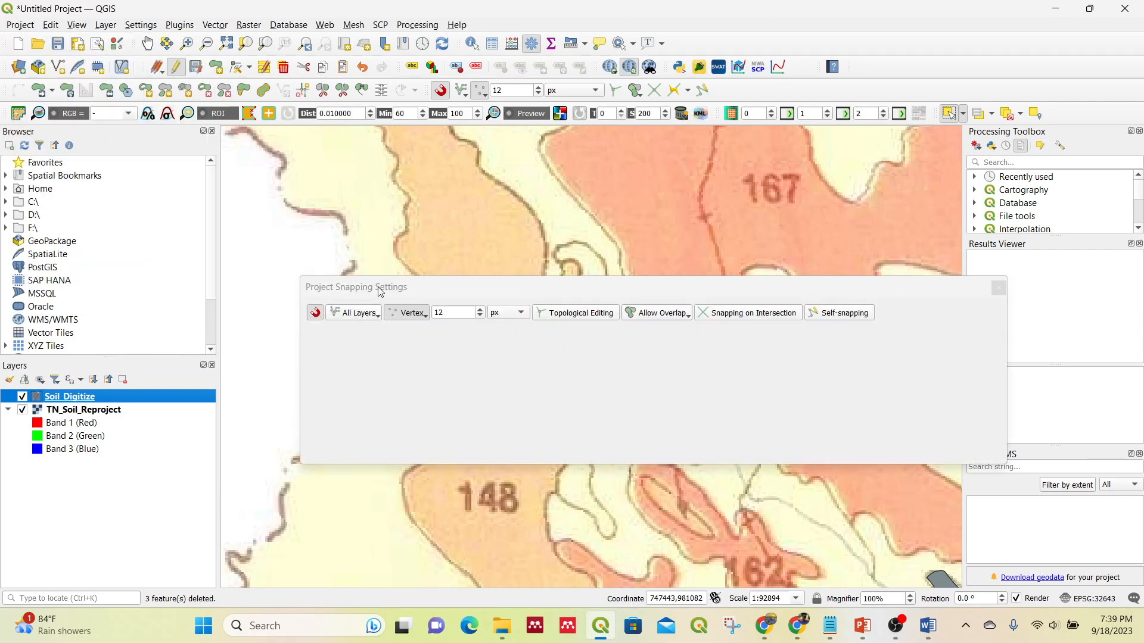
left_click_drag(430, 291, 404, 244)
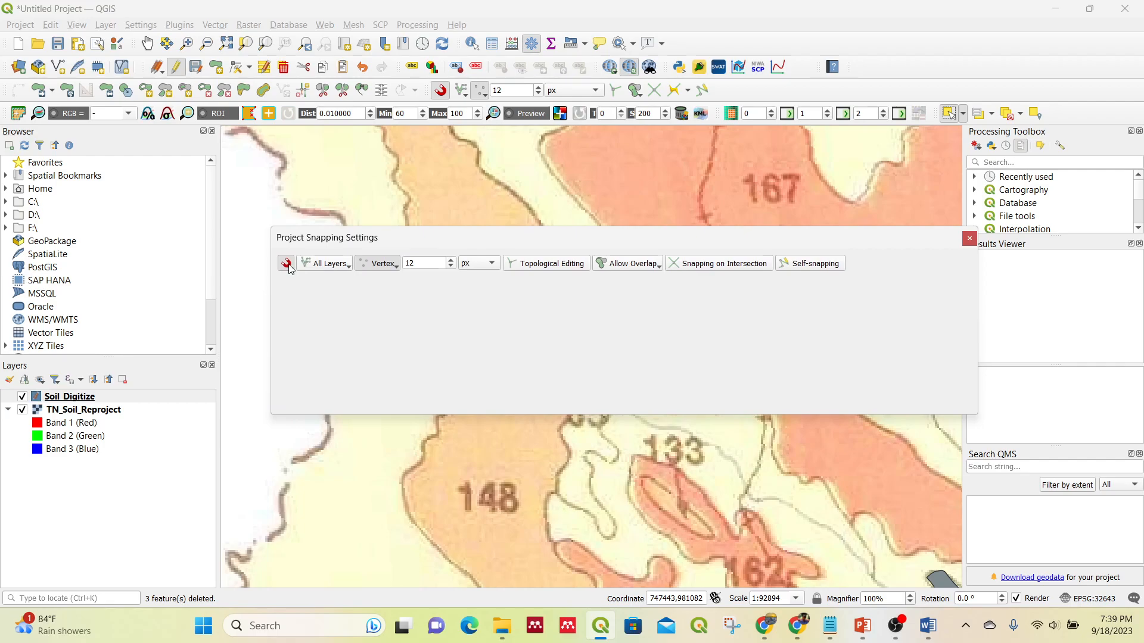
left_click(332, 268)
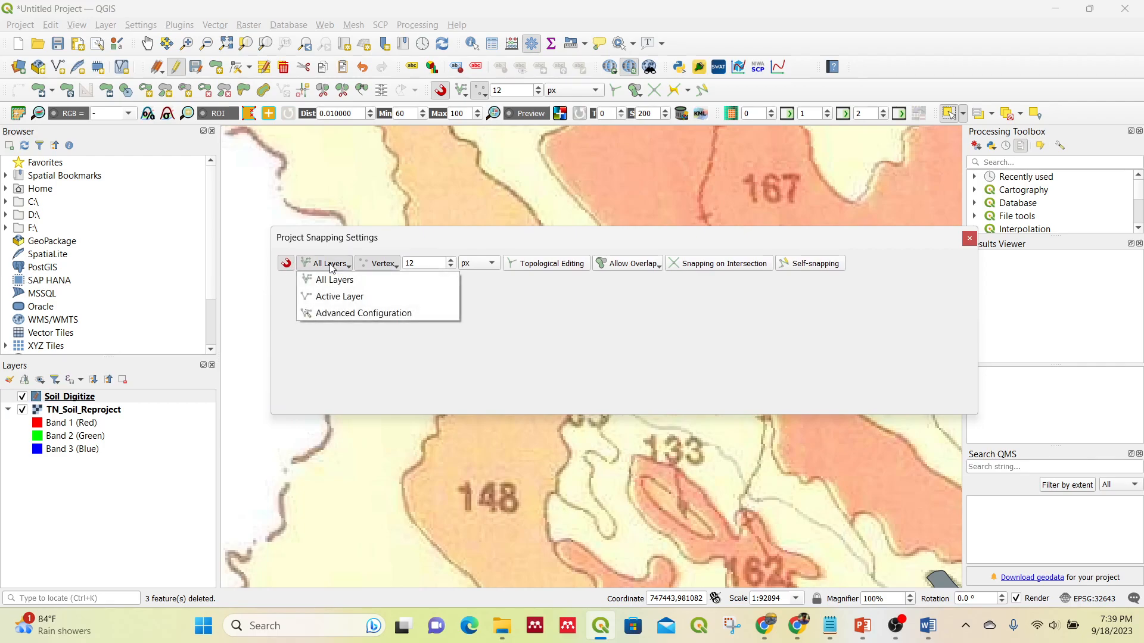
left_click(344, 314)
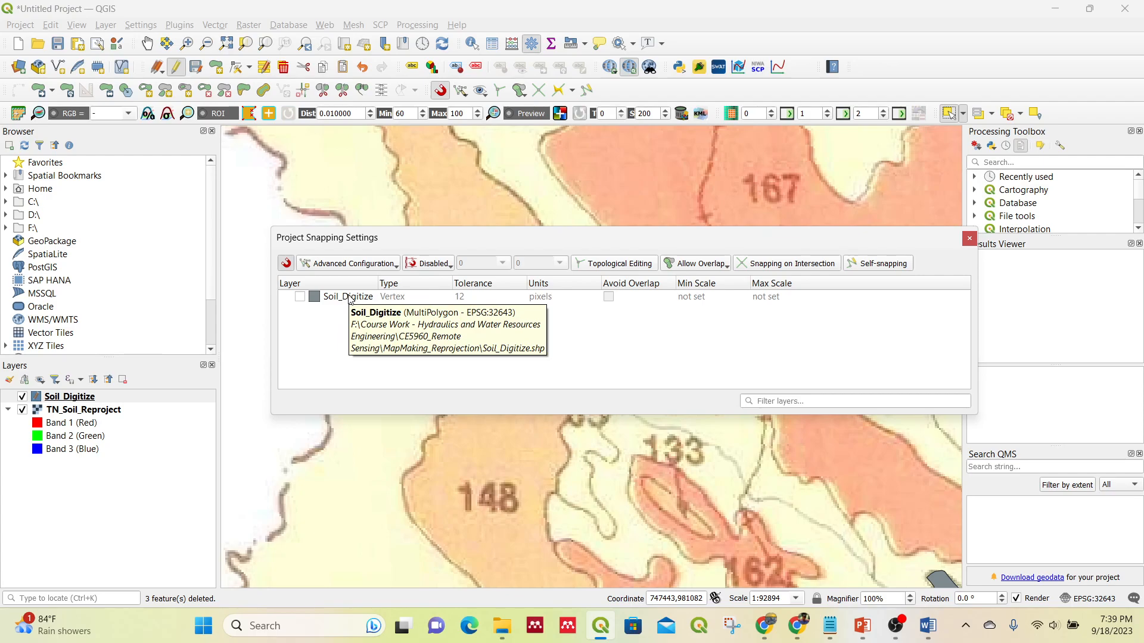
Set overlap handling to Follow Advanced Configuration and enable snapping and Avoid Overlap for the Soil_Digitize layer
left_click(701, 266)
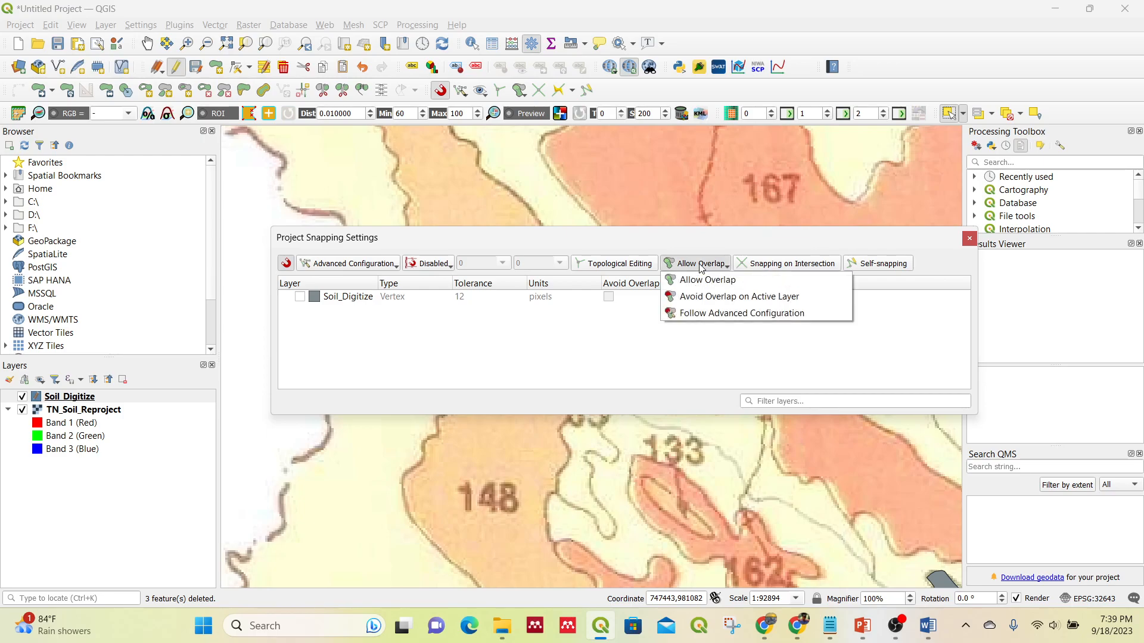
left_click(711, 314)
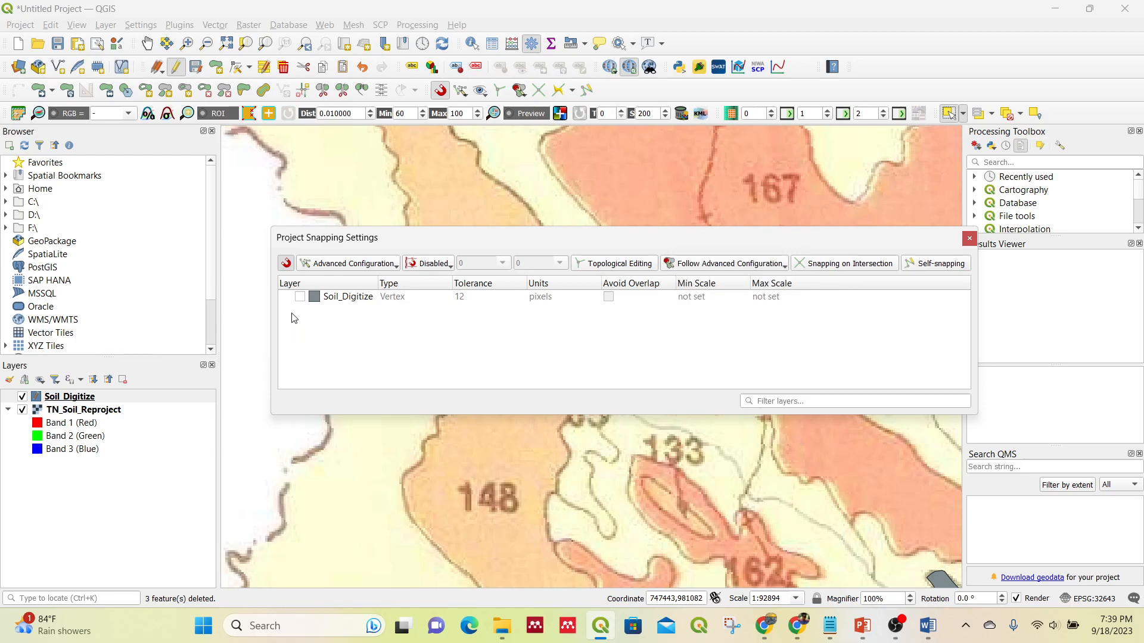
left_click(301, 297)
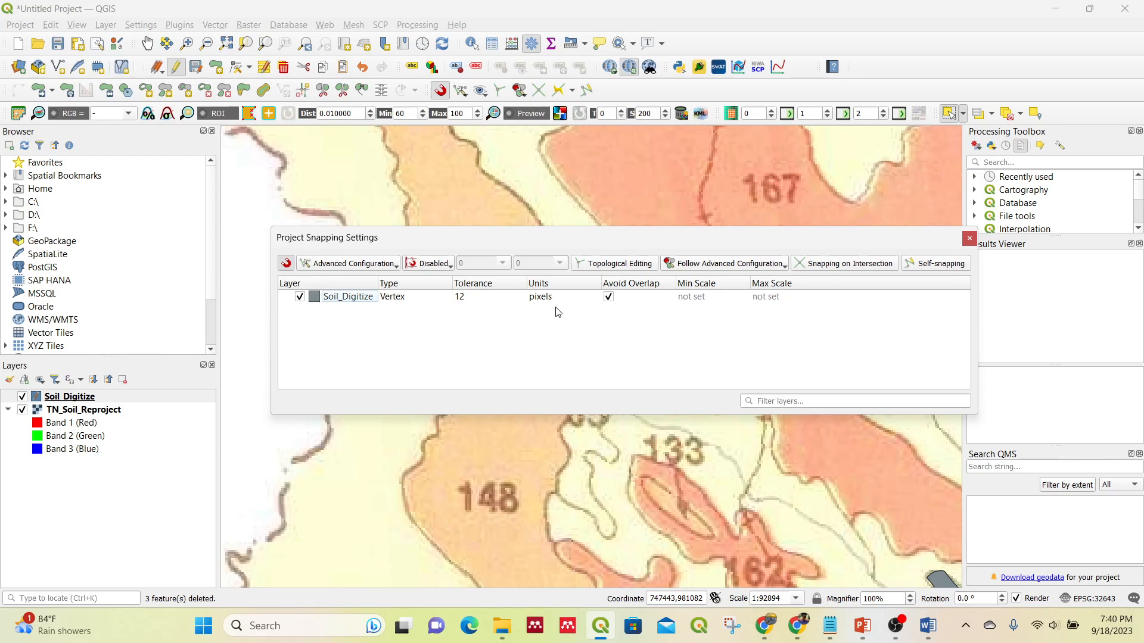
left_click(970, 240)
Start a new Soil_Digitize polygon at the northern tip of the 85 unit beside 148 and trace its upper northeastern edge
left_click_drag(613, 417, 578, 381)
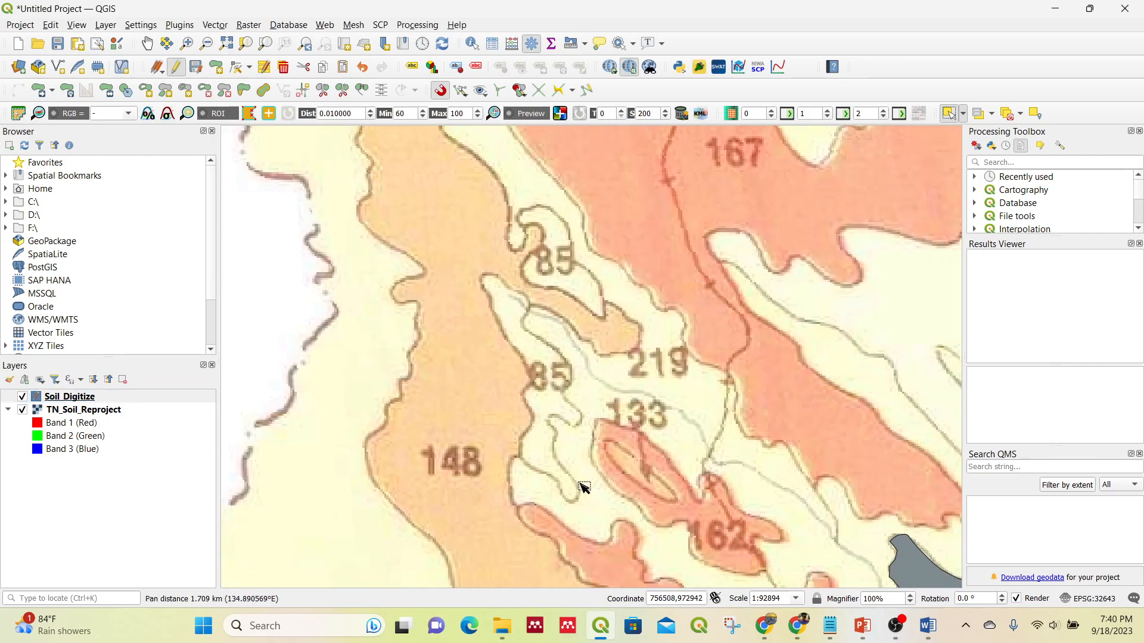
left_click_drag(580, 483, 487, 365)
scroll(551, 396, "up", 1)
scroll(513, 371, "down", 1)
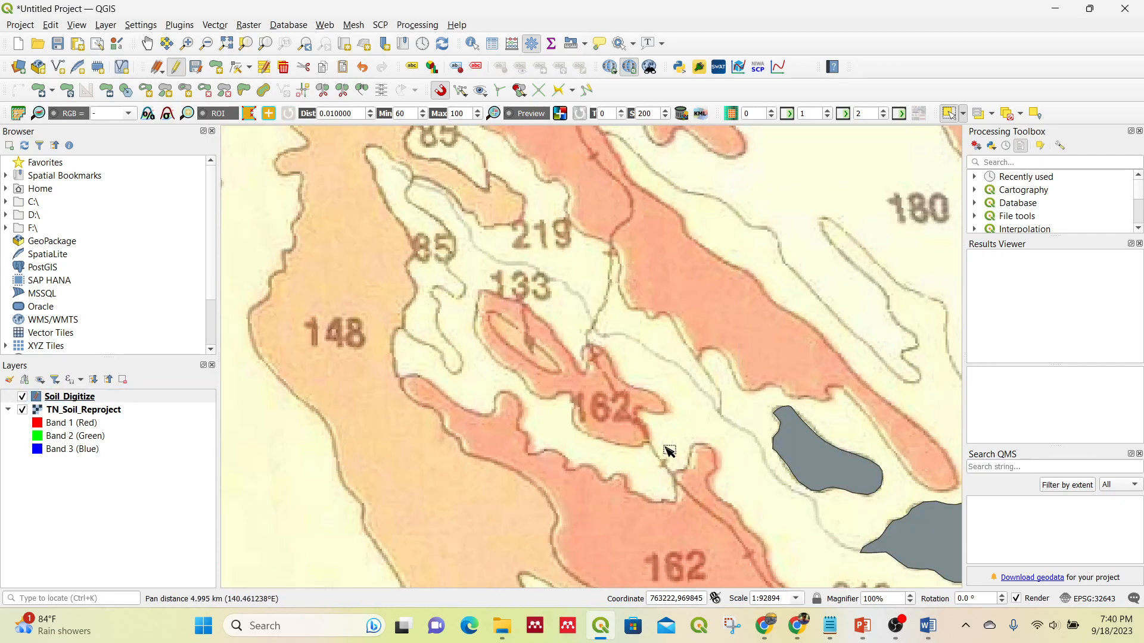
left_click_drag(659, 441, 753, 503)
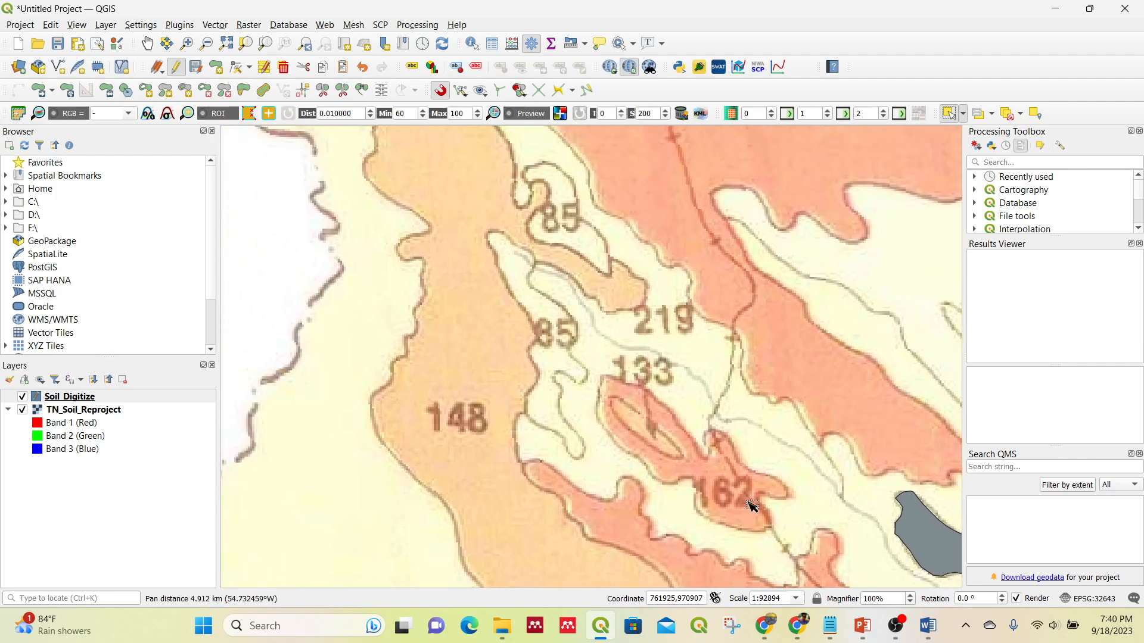
left_click(216, 67)
scroll(590, 402, "up", 1)
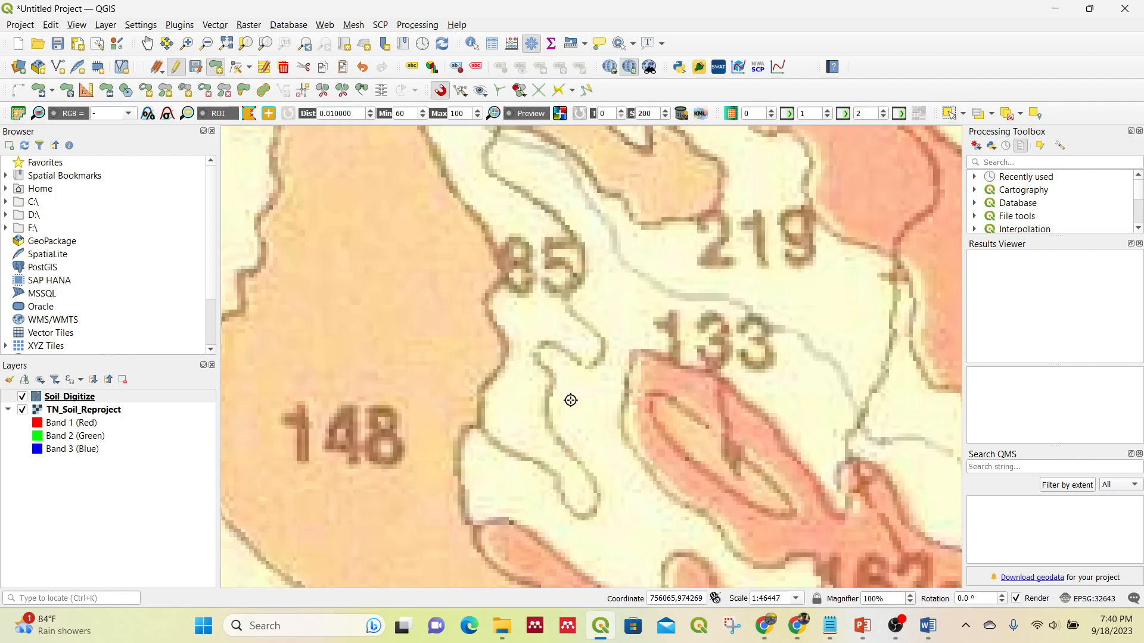
scroll(536, 316, "down", 1)
scroll(482, 201, "up", 1)
left_click(452, 181)
left_click(466, 176)
left_click(481, 177)
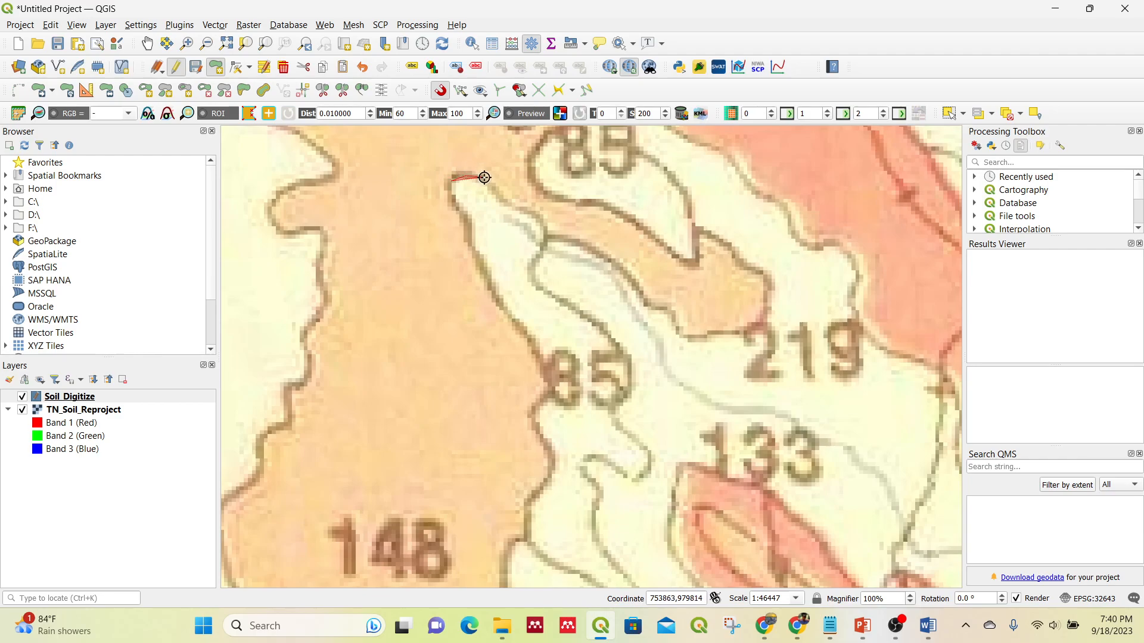
left_click(508, 203)
left_click(536, 222)
left_click(543, 235)
Trace the 85 unit's eastern edge southward past its label and around the small southeastern lobe
left_click(533, 271)
left_click(540, 284)
left_click(587, 317)
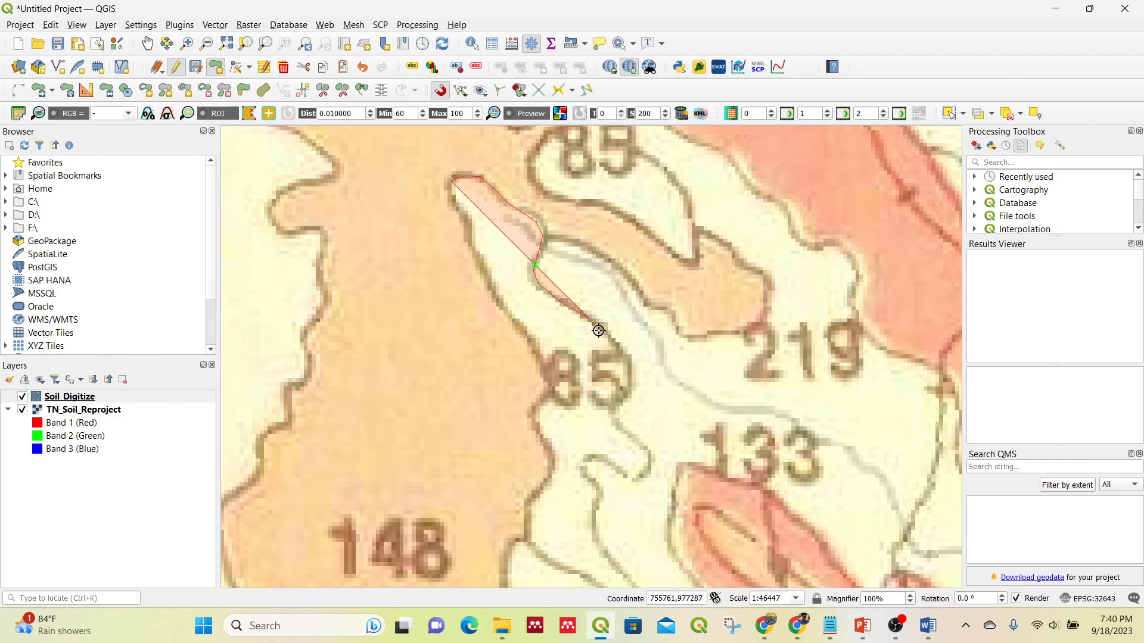
left_click(608, 334)
left_click(626, 357)
left_click(630, 386)
left_click(618, 421)
left_click(645, 467)
left_click(635, 479)
left_click(606, 468)
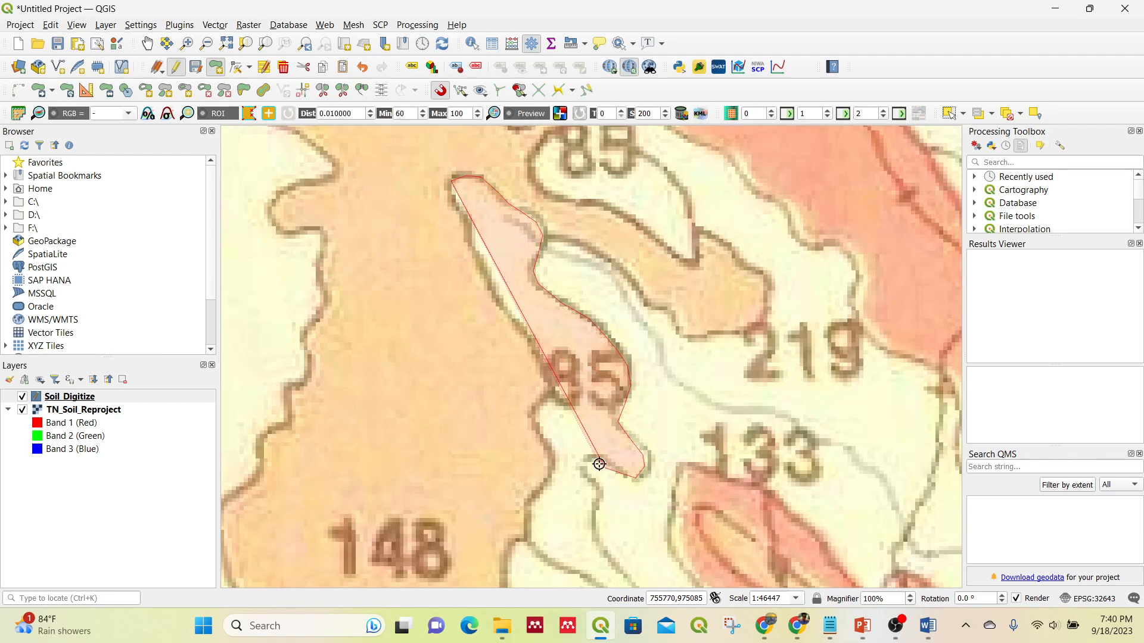
Trace the 85 unit's edge from the inner corner of the lobe down around its southern tip
left_click(590, 459)
left_click(588, 473)
left_click(596, 491)
left_click(600, 505)
left_click(595, 529)
left_click_drag(600, 554, 524, 384)
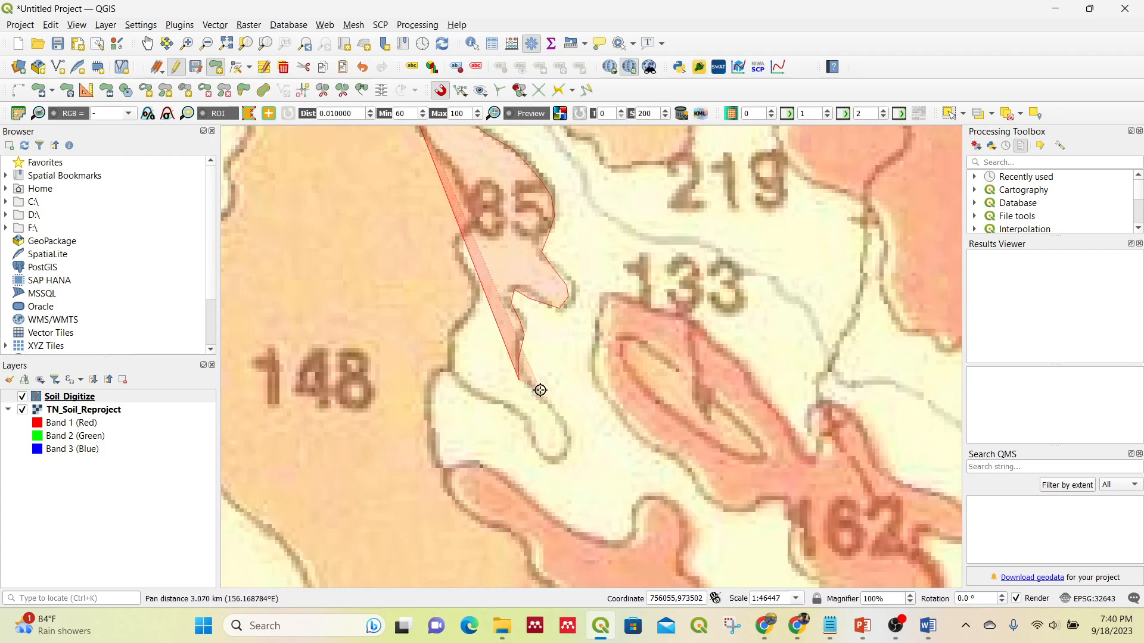
left_click(554, 415)
left_click(561, 433)
left_click(564, 452)
left_click(554, 461)
Trace the 85 unit's southwestern side and its border with 148 northward to beside the 85 label
left_click(535, 447)
left_click(527, 422)
left_click(510, 405)
left_click(475, 393)
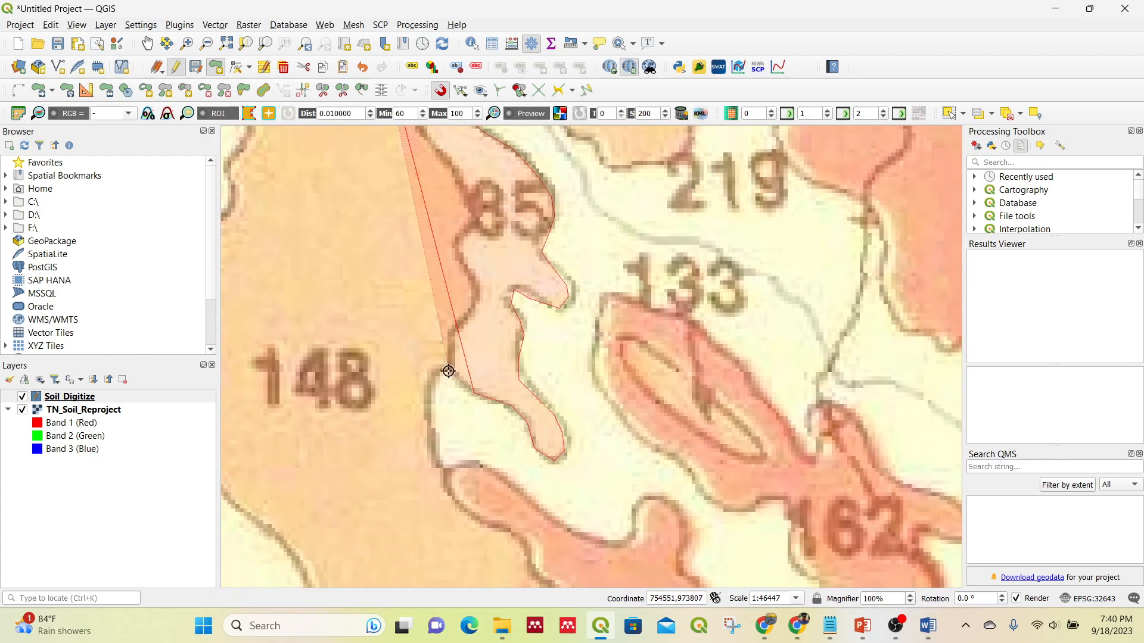
left_click(448, 372)
left_click(443, 352)
left_click(463, 307)
left_click(468, 282)
left_click(466, 258)
left_click(460, 243)
left_click(467, 219)
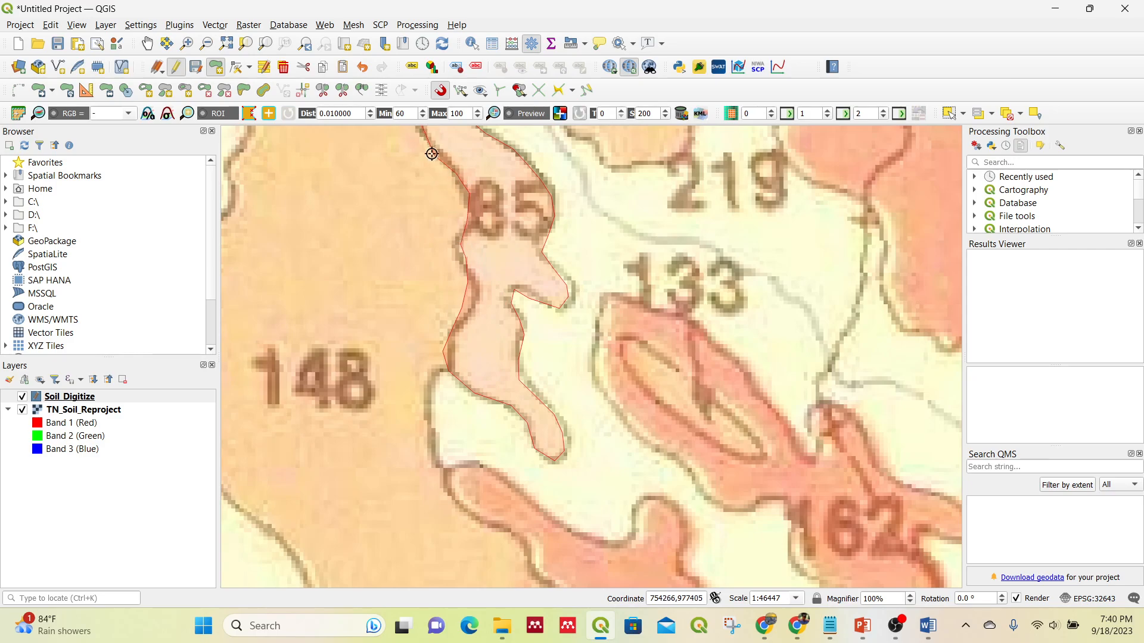
Close the 85 polygon at its northwestern tip and save the feature with id 1
left_click_drag(429, 153, 485, 340)
left_click(426, 243)
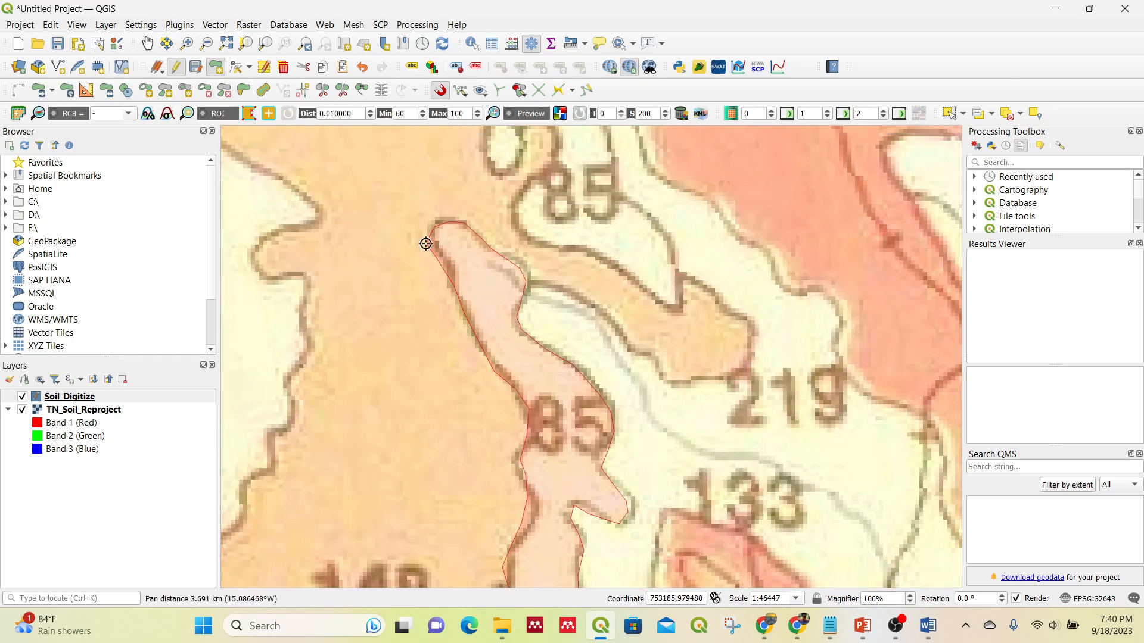
right_click(447, 242)
type("1")
key("Return")
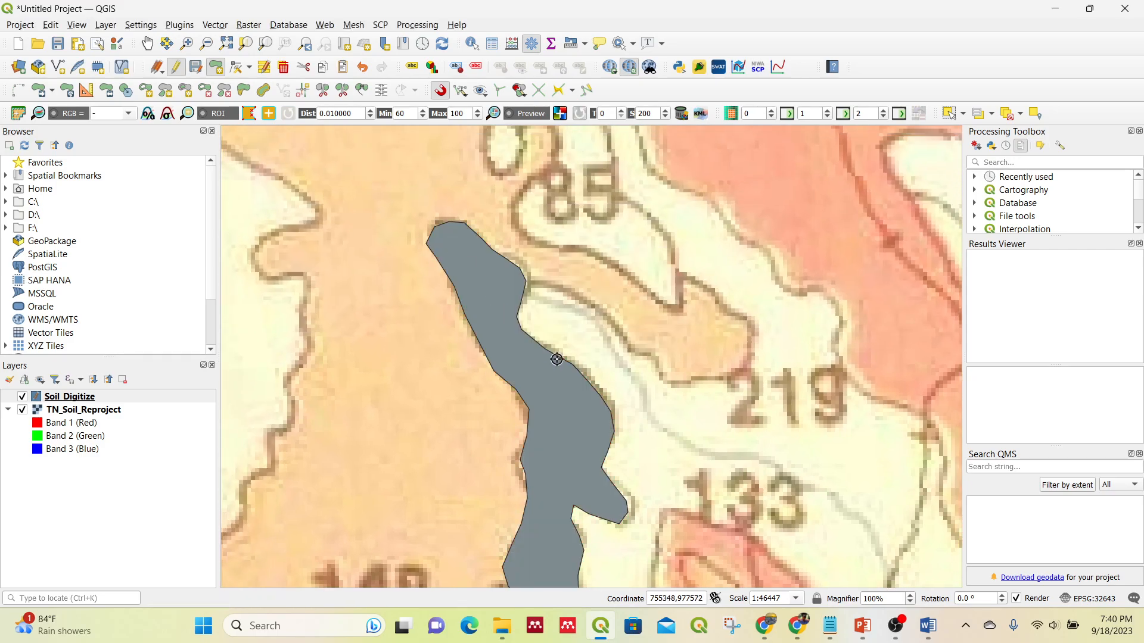
Start a polygon inside unit 148, snap it to the 85 polygon's northwestern vertex and run it down inside 85
scroll(555, 360, "down", 1)
scroll(561, 410, "up", 1)
scroll(447, 252, "down", 1)
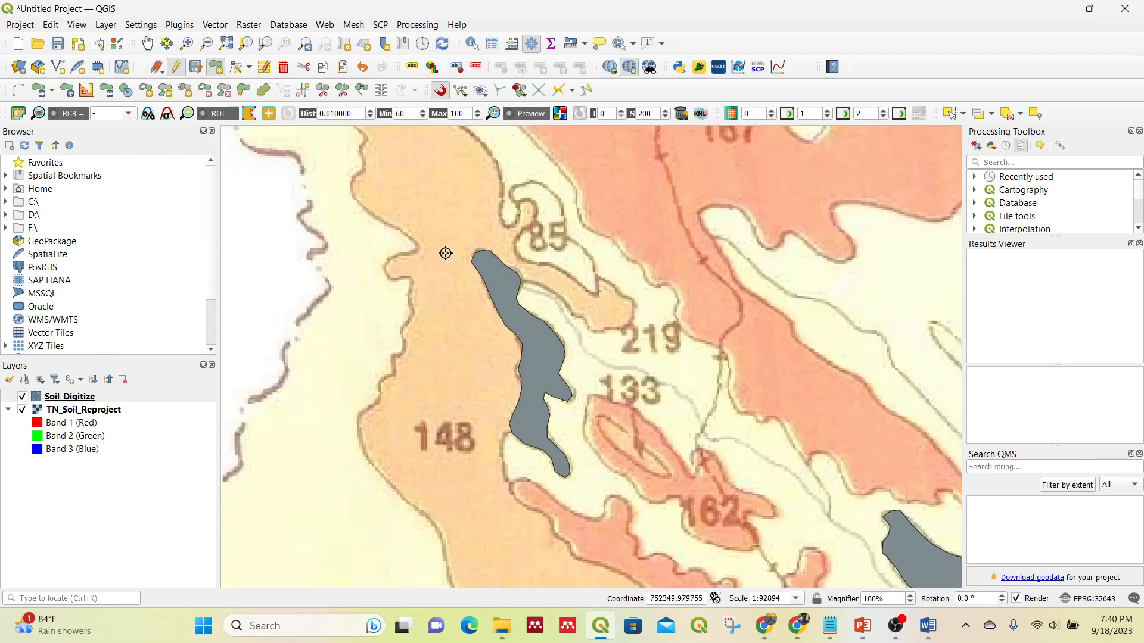
scroll(448, 240, "up", 1)
left_click(441, 217)
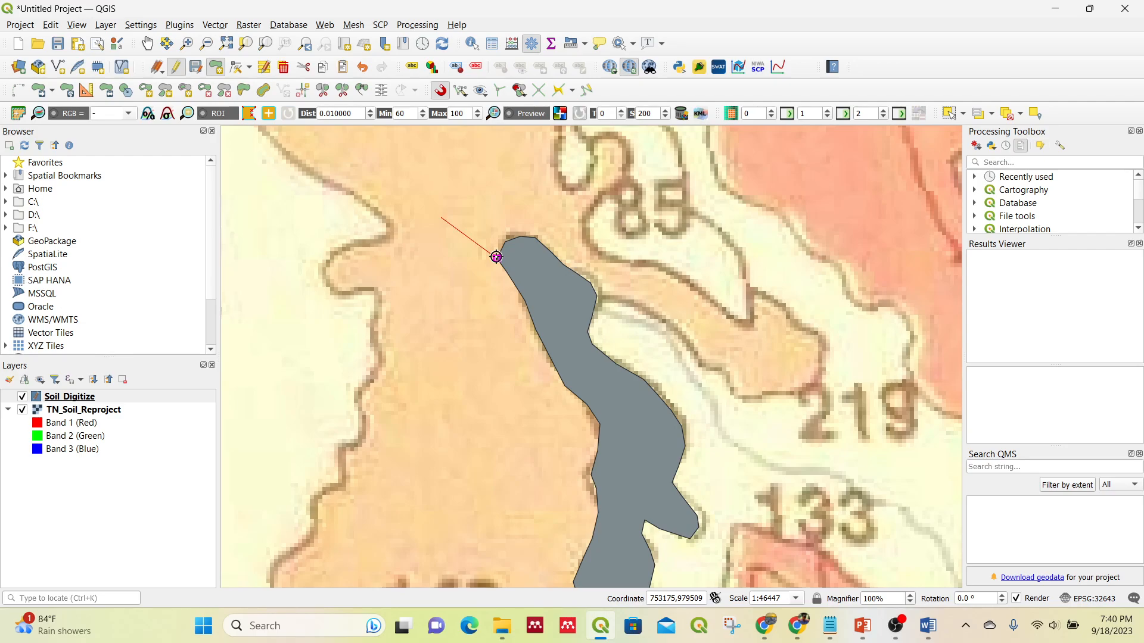
left_click(496, 257)
scroll(510, 266, "up", 1)
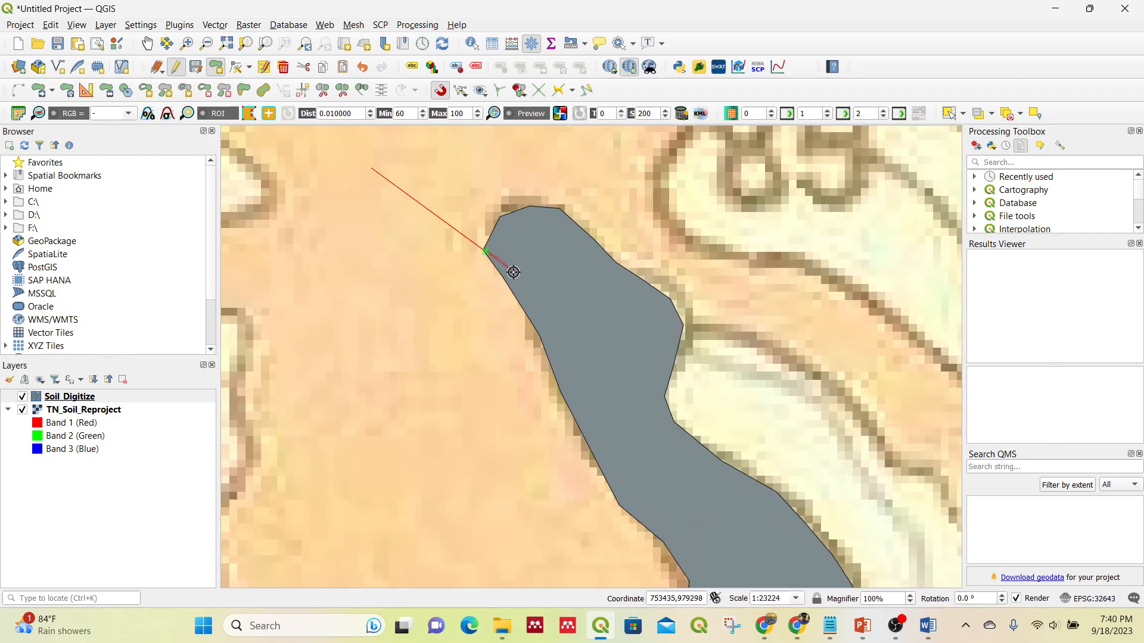
mouse_move(632, 513)
left_mouse_down()
mouse_move(521, 258)
mouse_move(545, 230)
left_mouse_up()
left_click(544, 231)
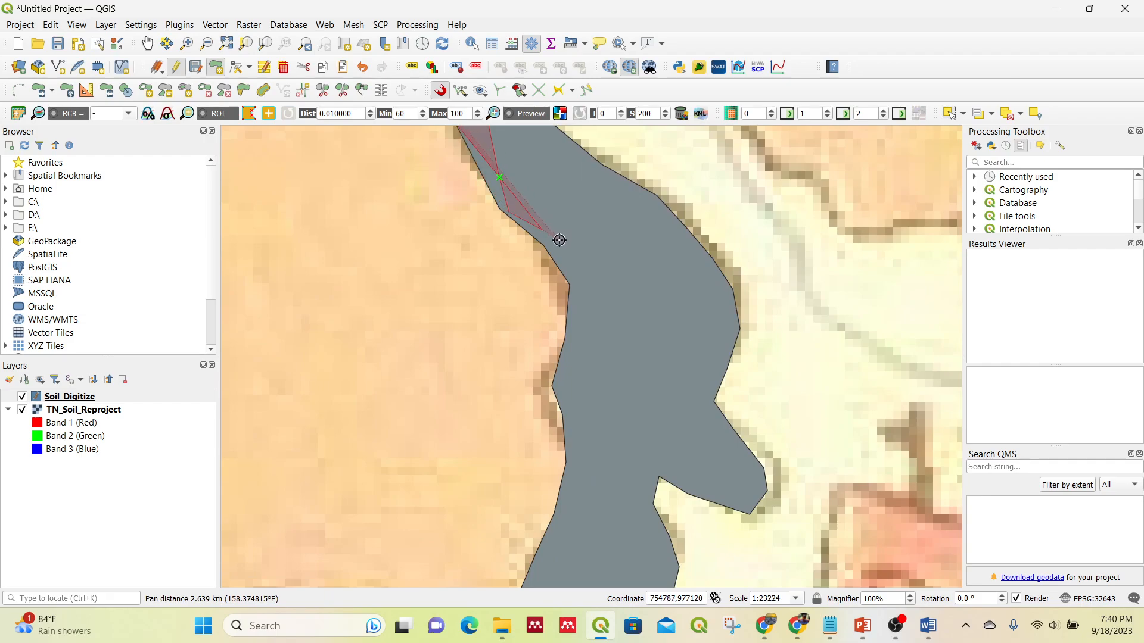
Continue the 148 outline southward inside the 85 polygon to its southern tip, deliberately overlapping the shared border
left_click(565, 246)
left_click(580, 277)
left_click(590, 311)
left_click(592, 379)
left_click(587, 401)
left_click(586, 426)
left_click(582, 457)
scroll(579, 493, "down", 1)
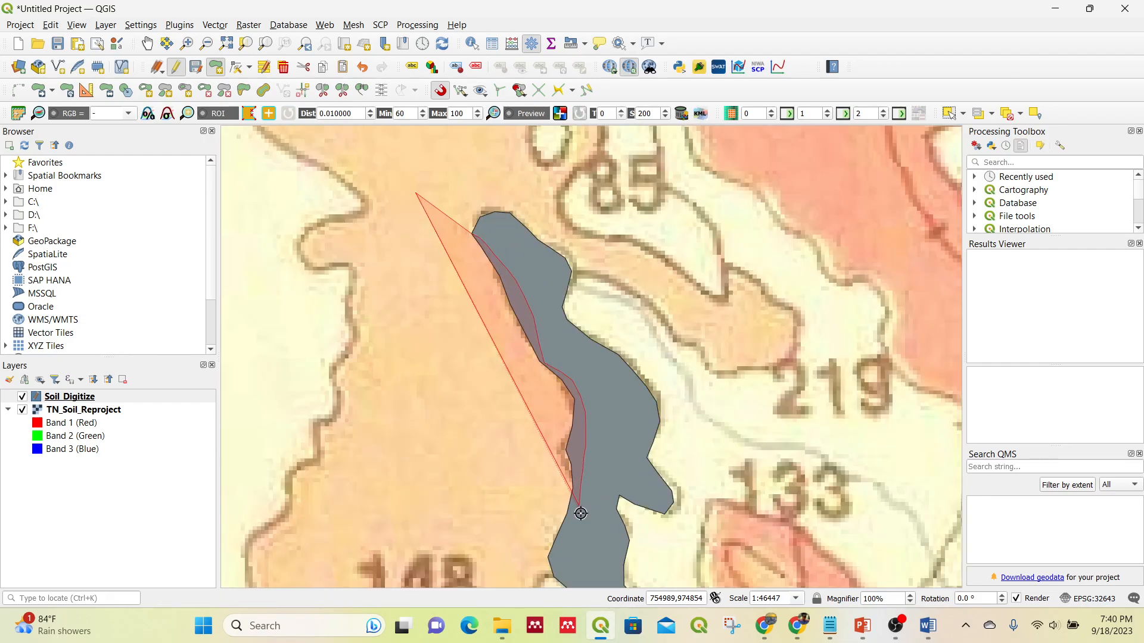
left_click_drag(582, 510, 623, 337)
left_click(671, 429)
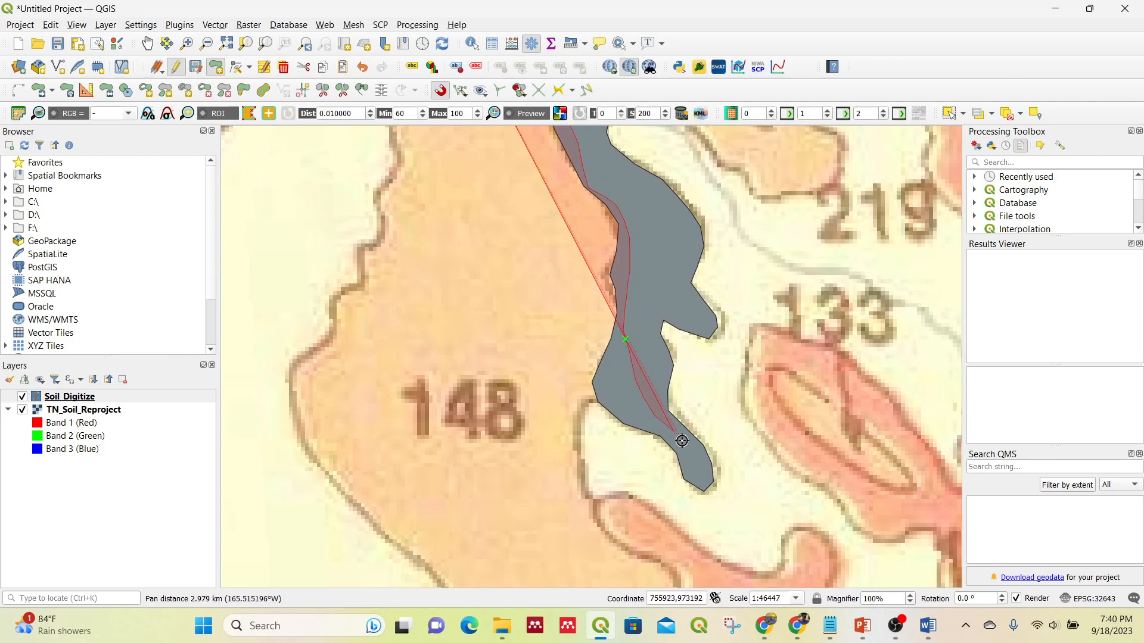
left_click(684, 476)
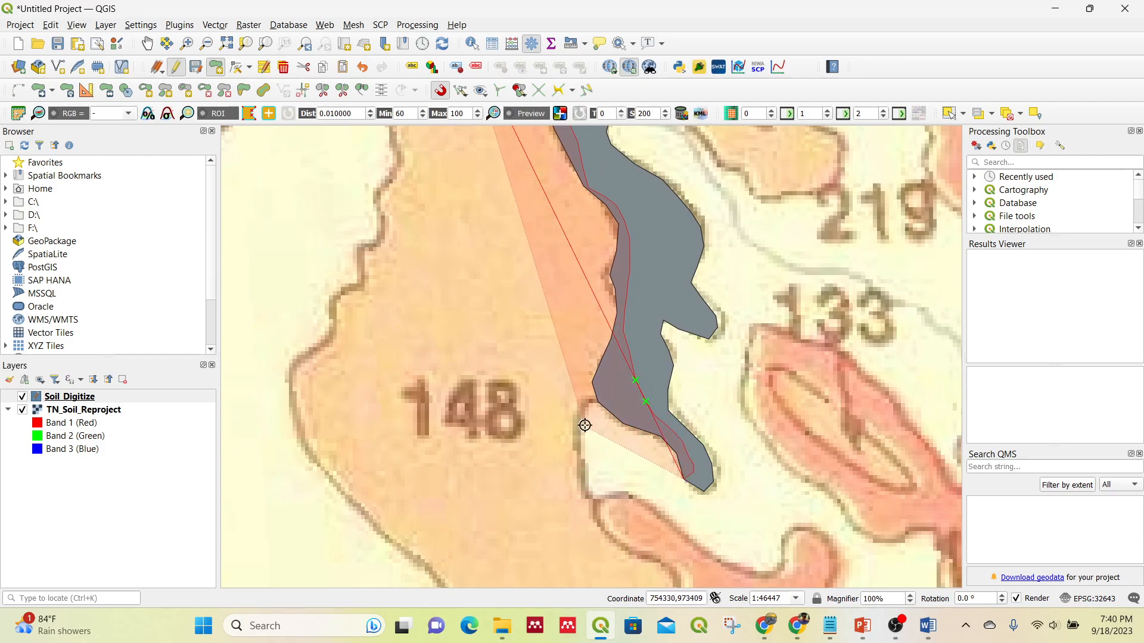
Trace the 148 polygon around the notch beside 85 and roughly across the unit's southern and western parts
left_click(597, 404)
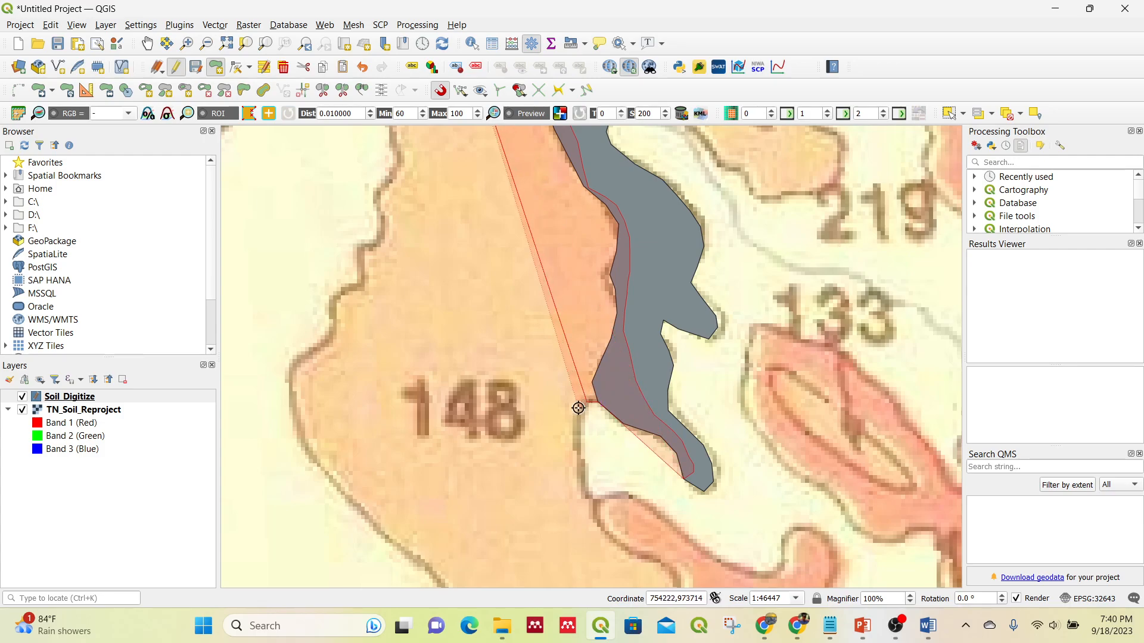
left_click(577, 418)
left_click(570, 525)
left_click(506, 532)
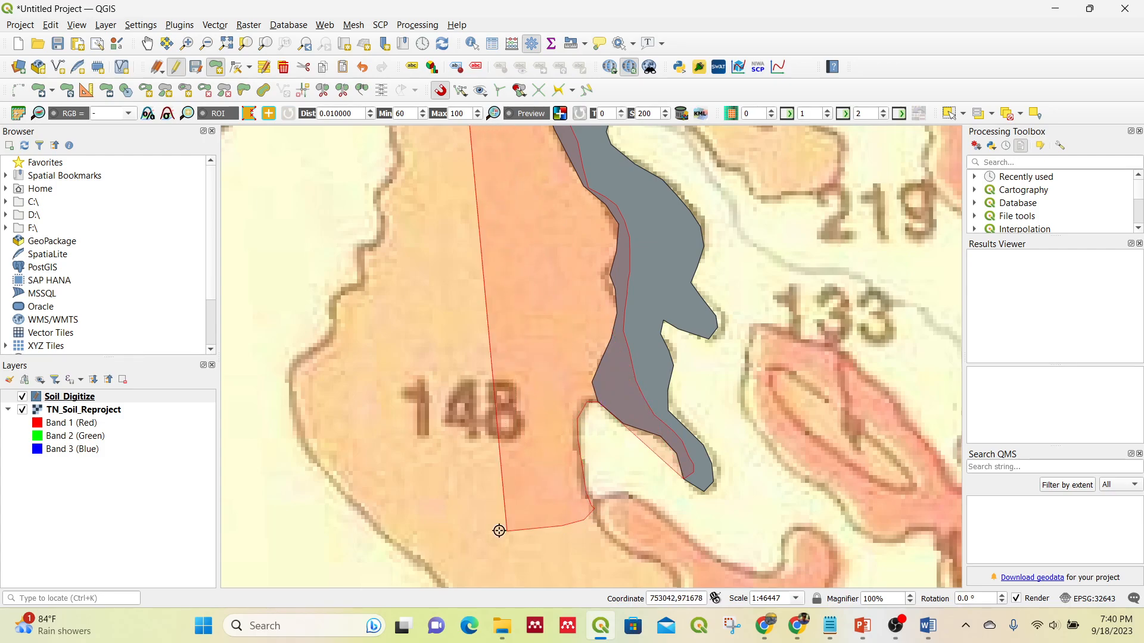
left_click(442, 497)
left_click(421, 462)
left_click(379, 411)
left_click_drag(370, 370, 385, 446)
Bring the 148 outline up its western side to a northern point and save the feature with id 1
scroll(385, 447, "down", 1)
left_click(385, 442)
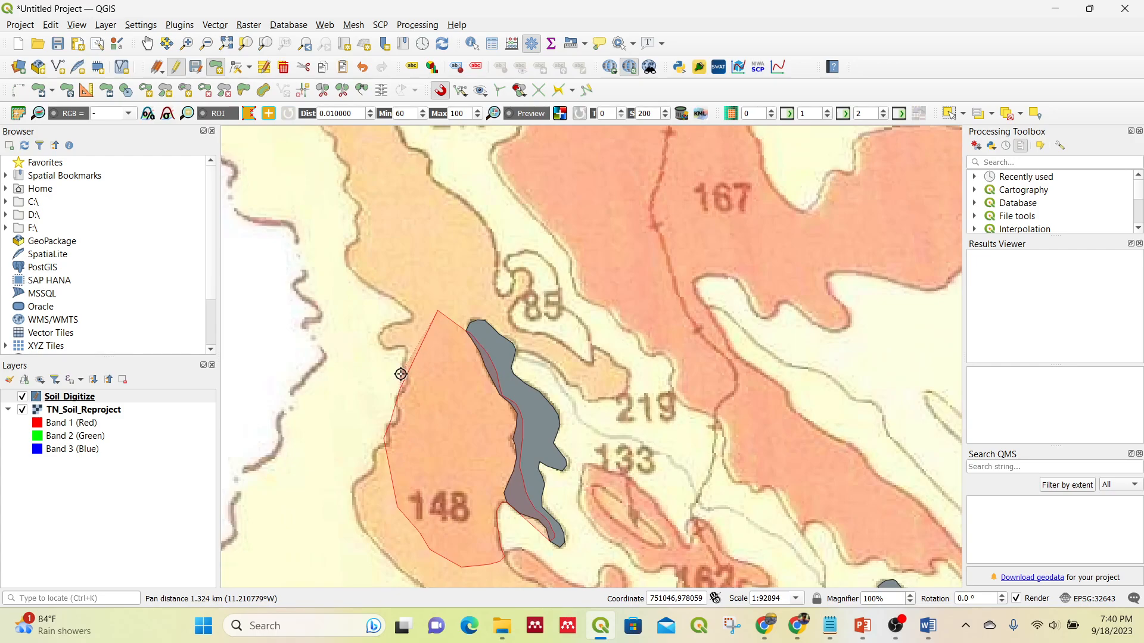
left_click(398, 305)
left_click(425, 268)
left_click(433, 255)
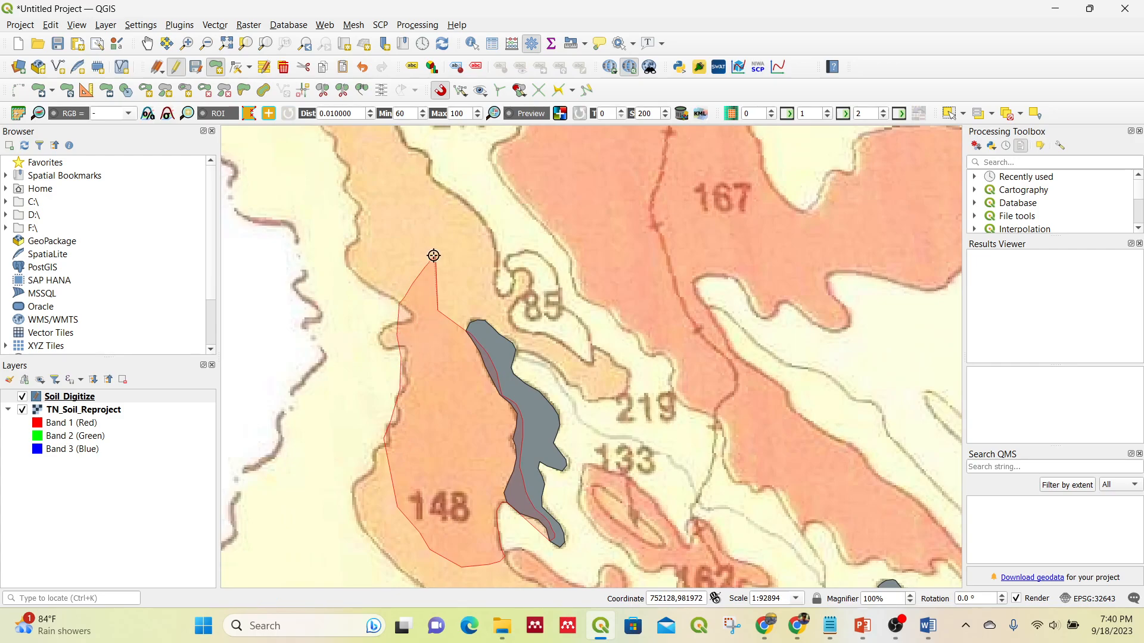
right_click(433, 252)
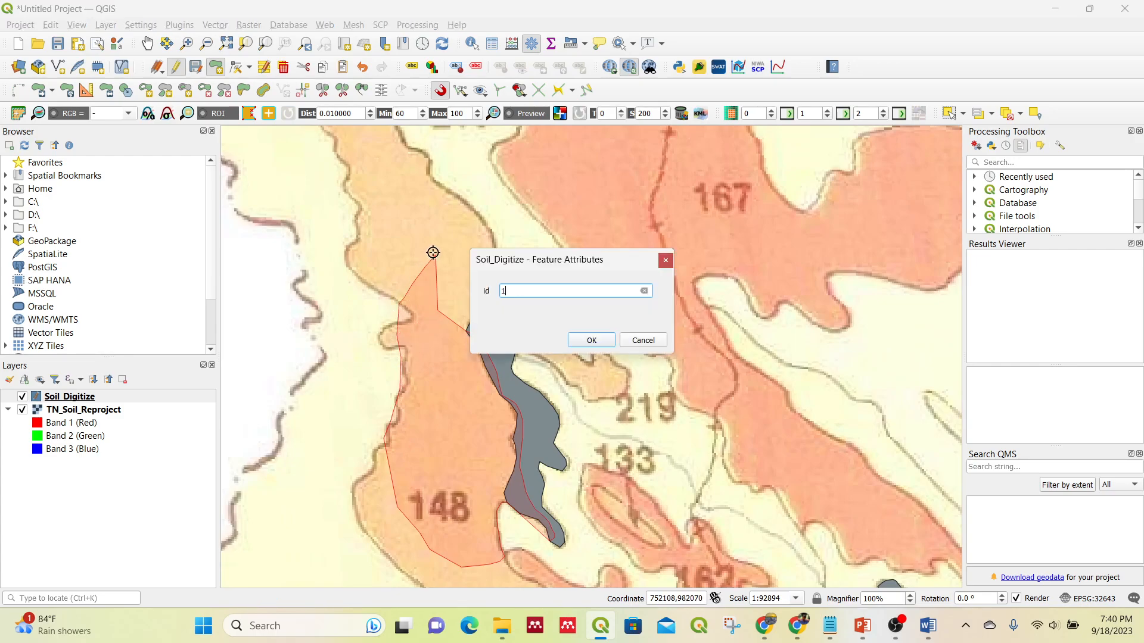
key("Return")
Select the 85 polygon and examine the vertices along its shared border with 148 using the Vertex Tool
scroll(500, 395, "down", 1)
scroll(495, 434, "up", 2)
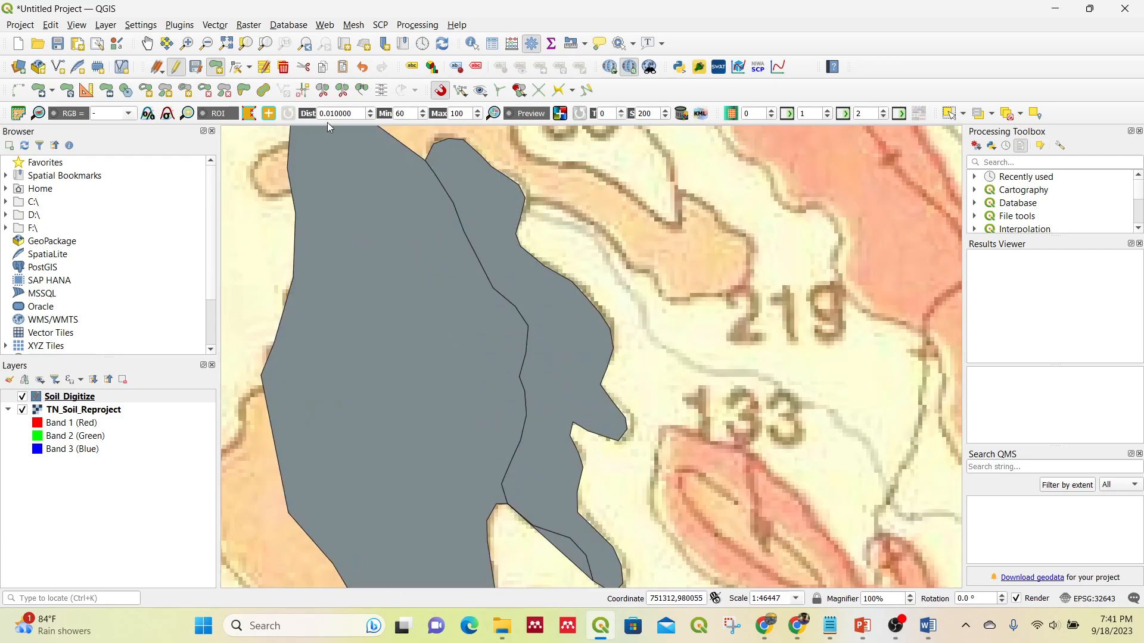
left_click(953, 116)
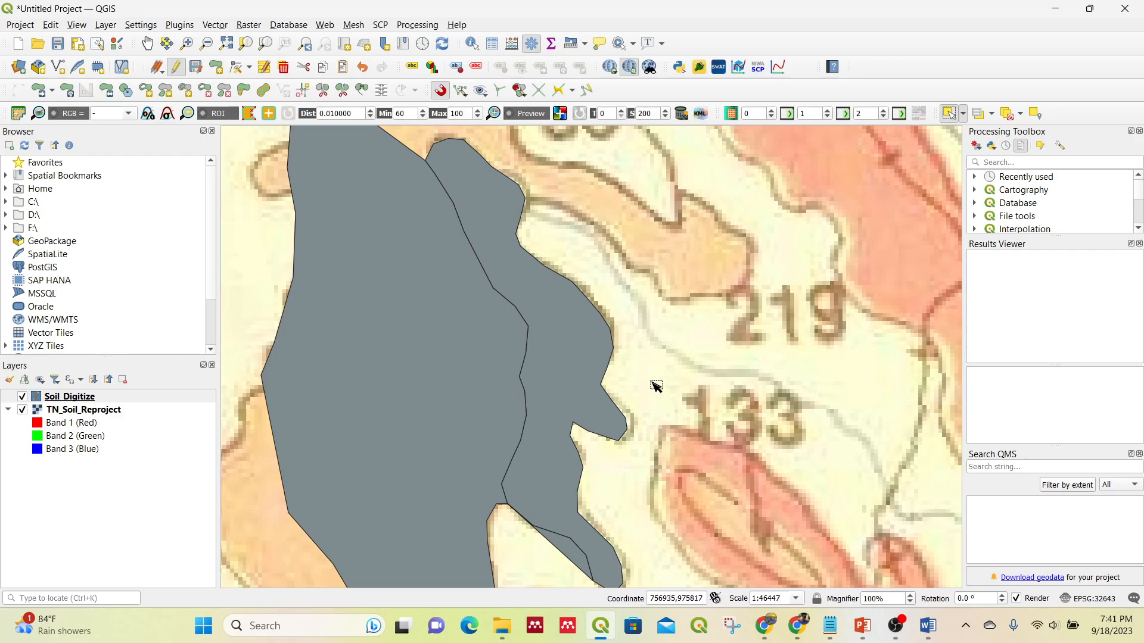
left_click(585, 367)
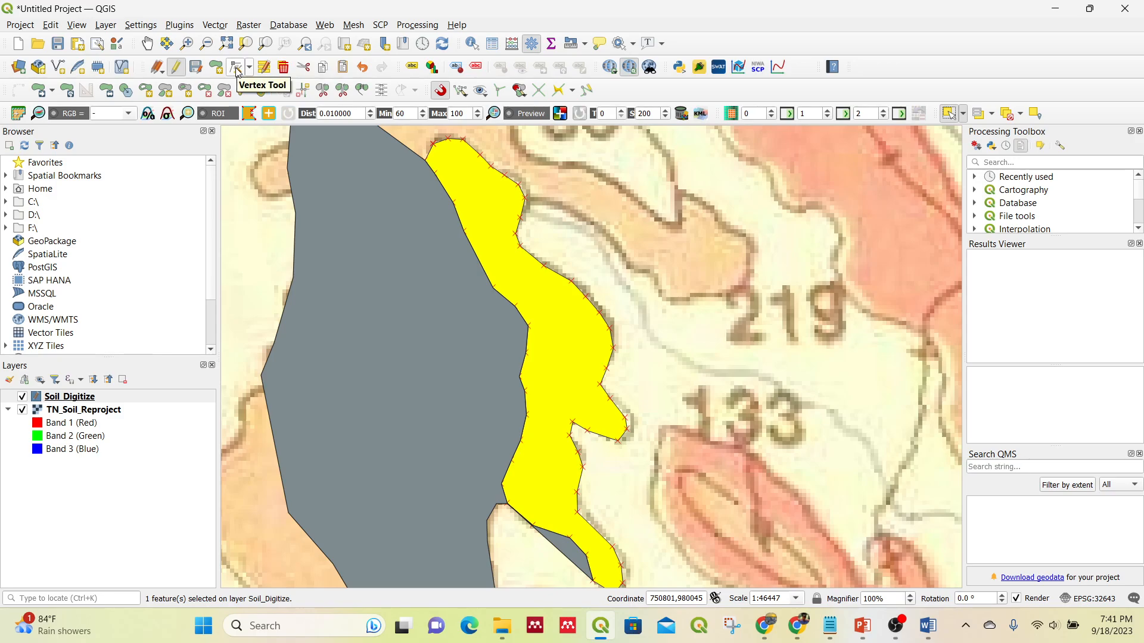
left_click(237, 68)
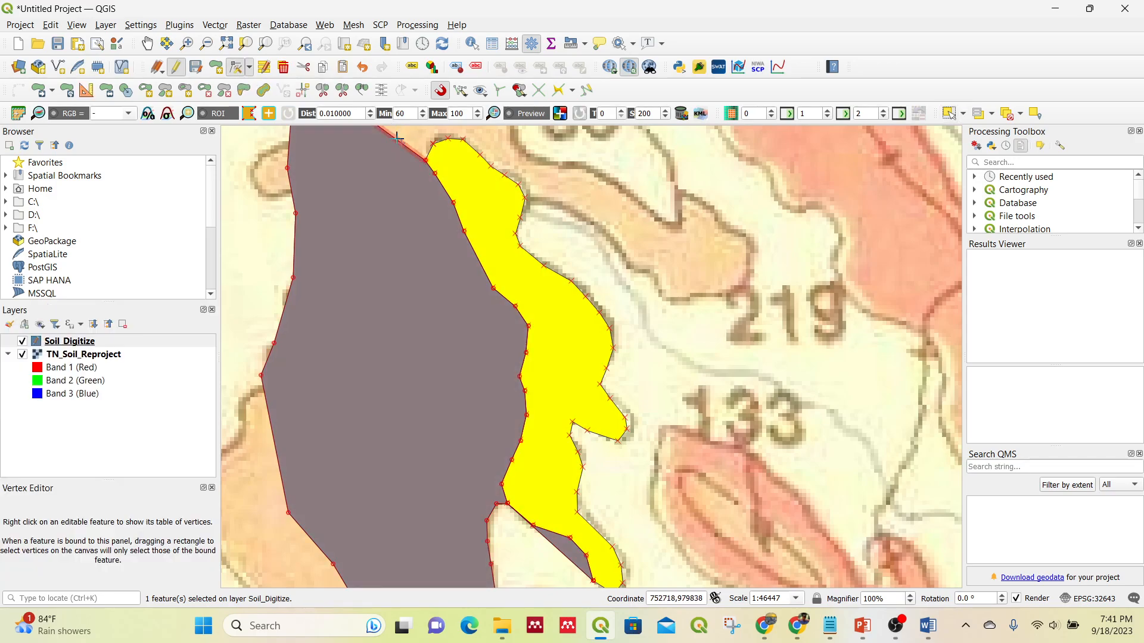
left_click_drag(398, 138, 600, 574)
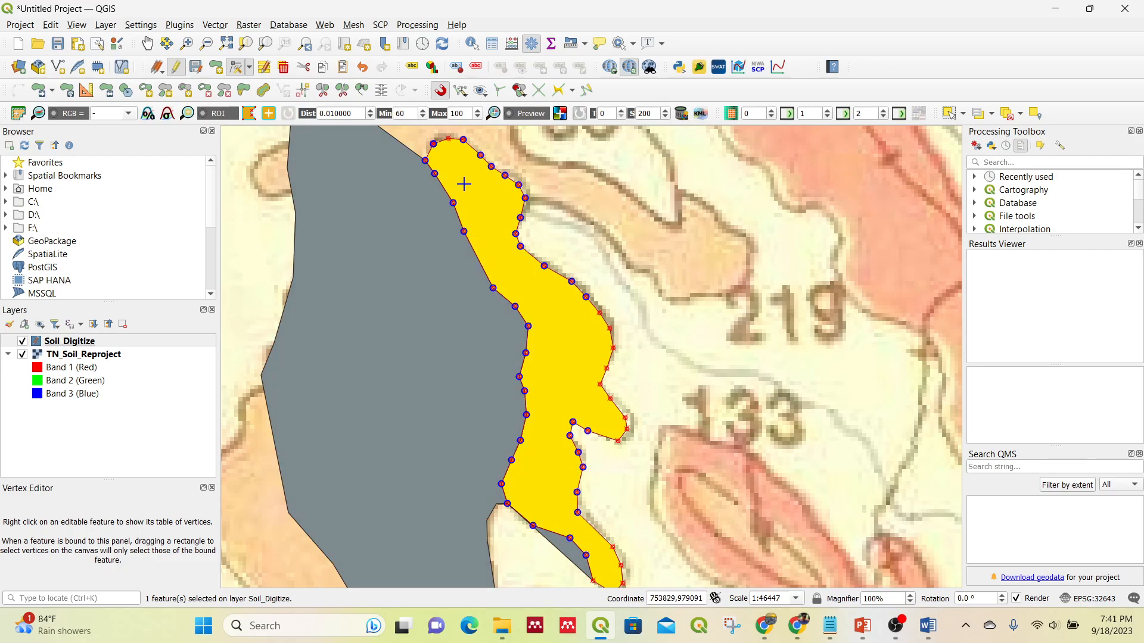
scroll(464, 184, "up", 1)
scroll(457, 196, "down", 1)
scroll(456, 190, "up", 1)
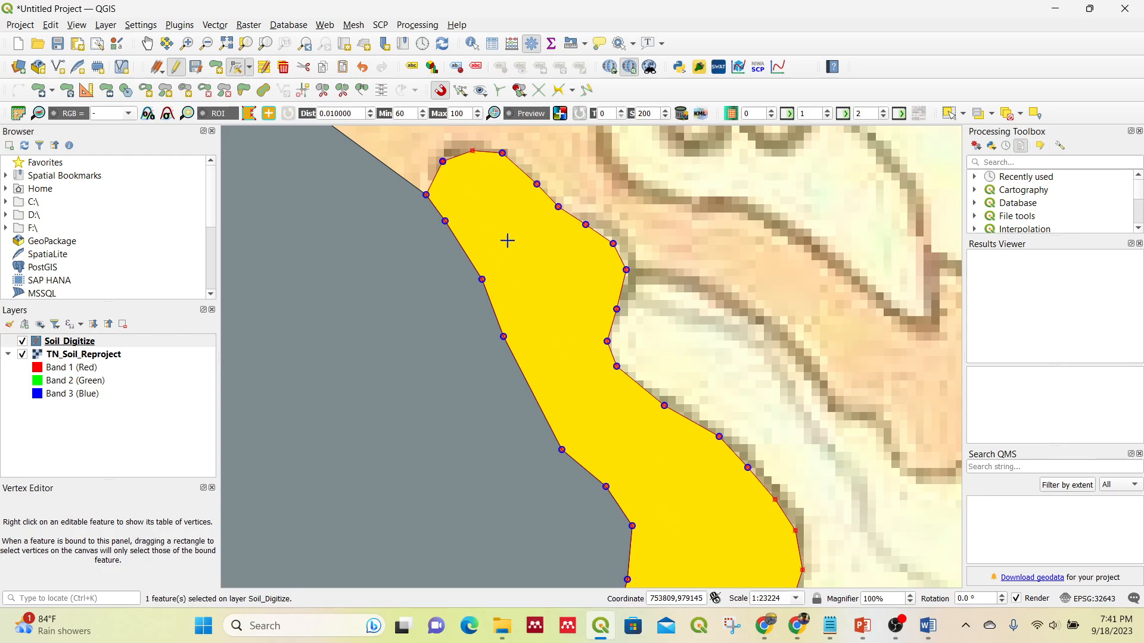
scroll(690, 563, "down", 1)
left_click_drag(682, 536, 643, 353)
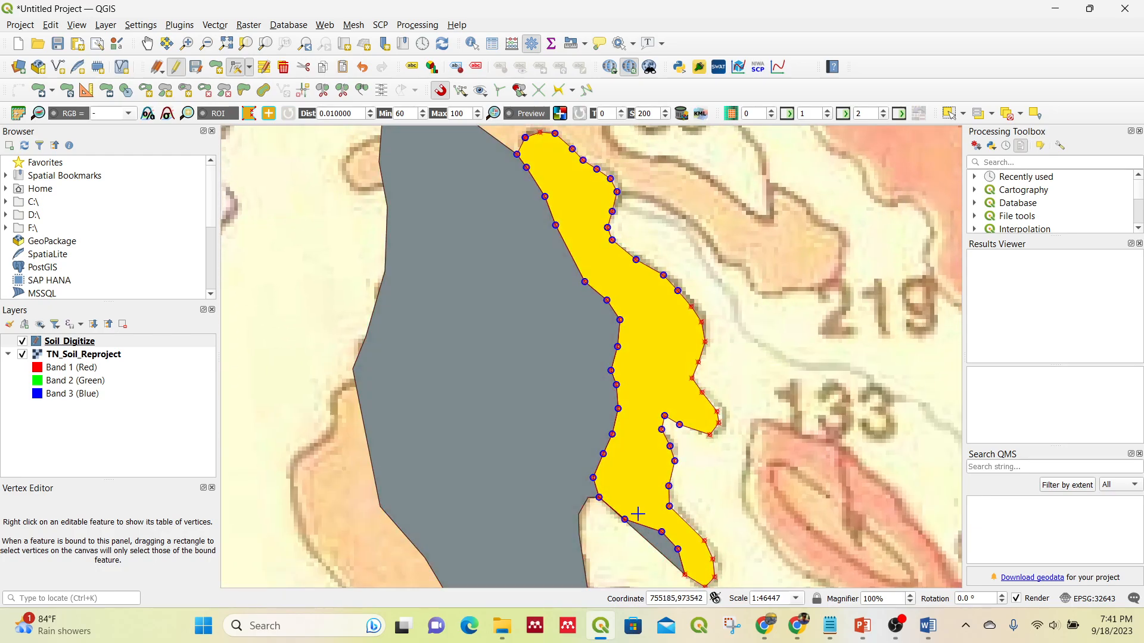
scroll(678, 572, "up", 2)
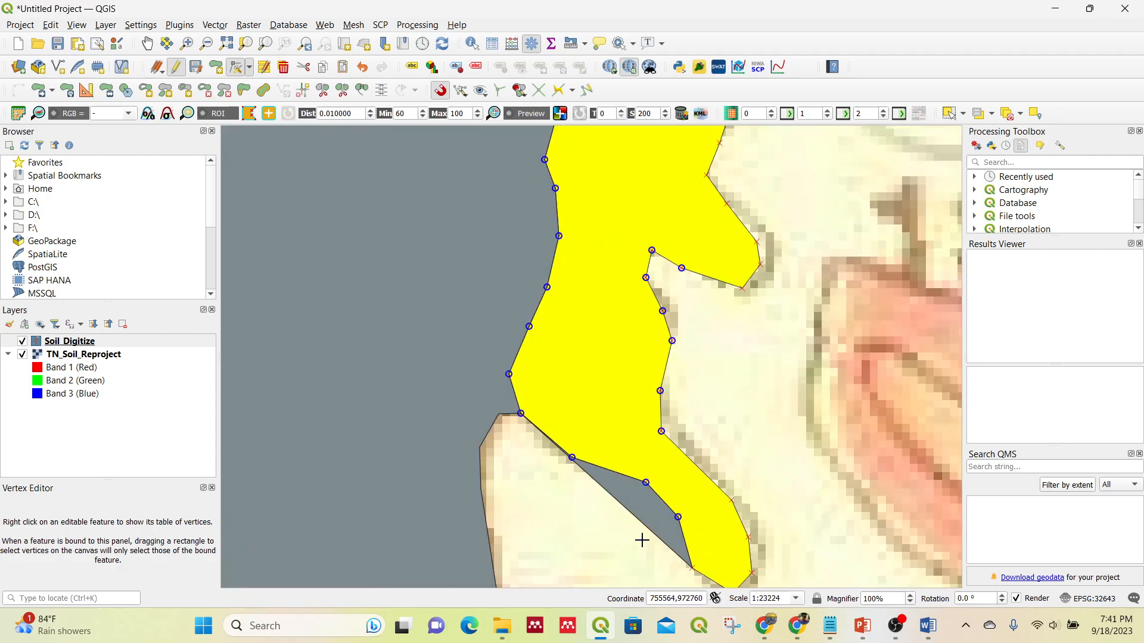
scroll(628, 483, "down", 3)
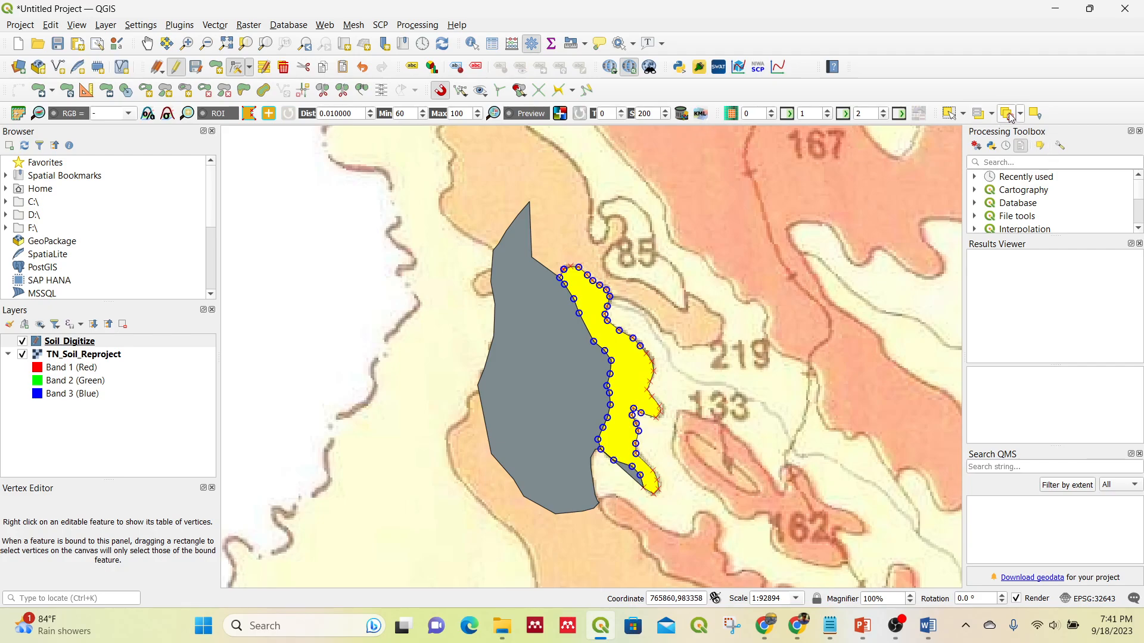
Clear the feature selection and review the Avoid Overlap option for Soil_Digitize in the project snapping settings
left_click(1007, 113)
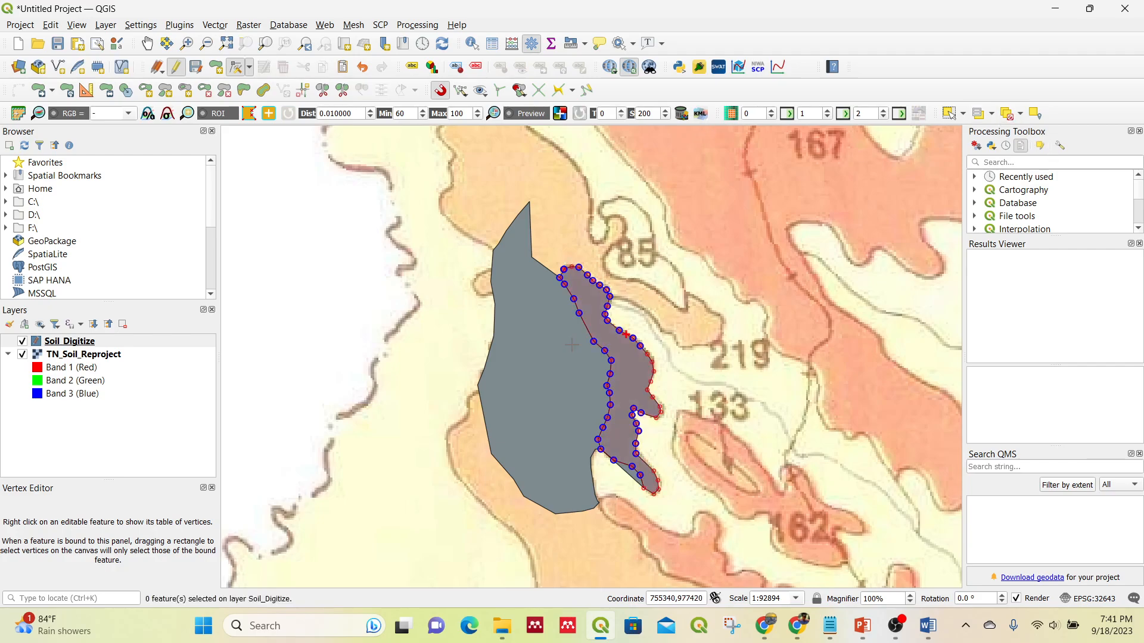
left_click(20, 25)
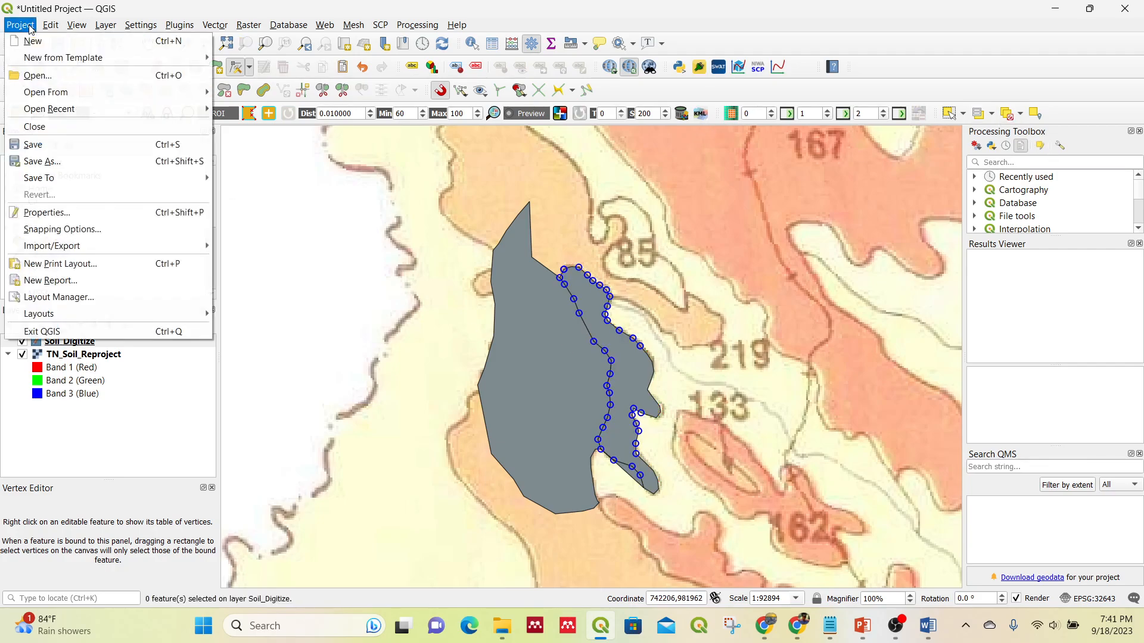
left_click(67, 230)
left_click(602, 274)
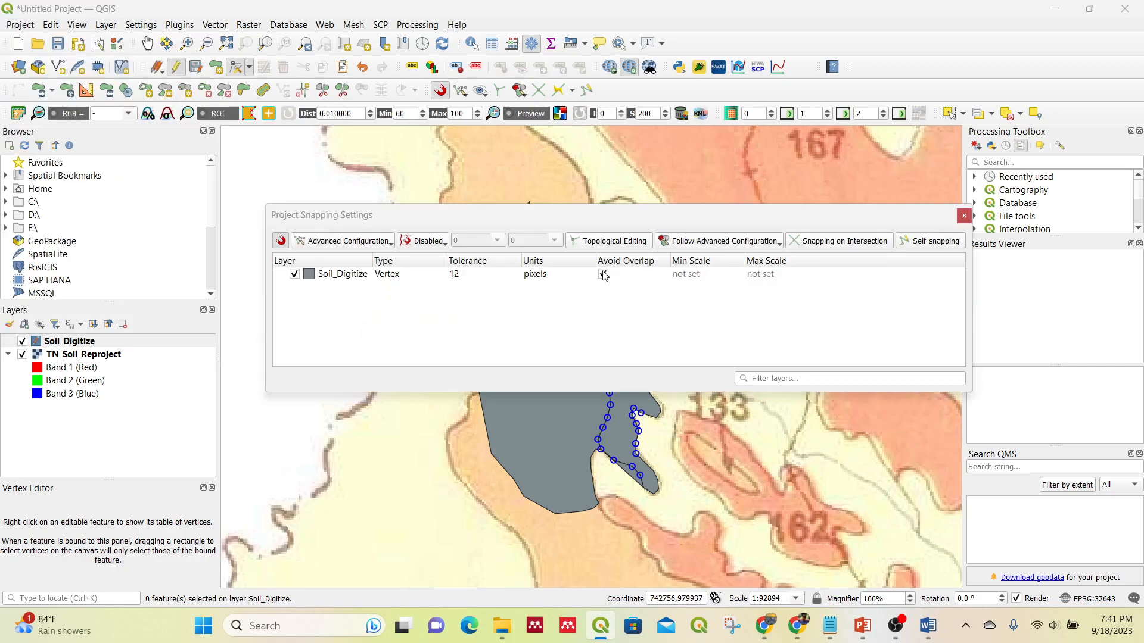
left_click(964, 216)
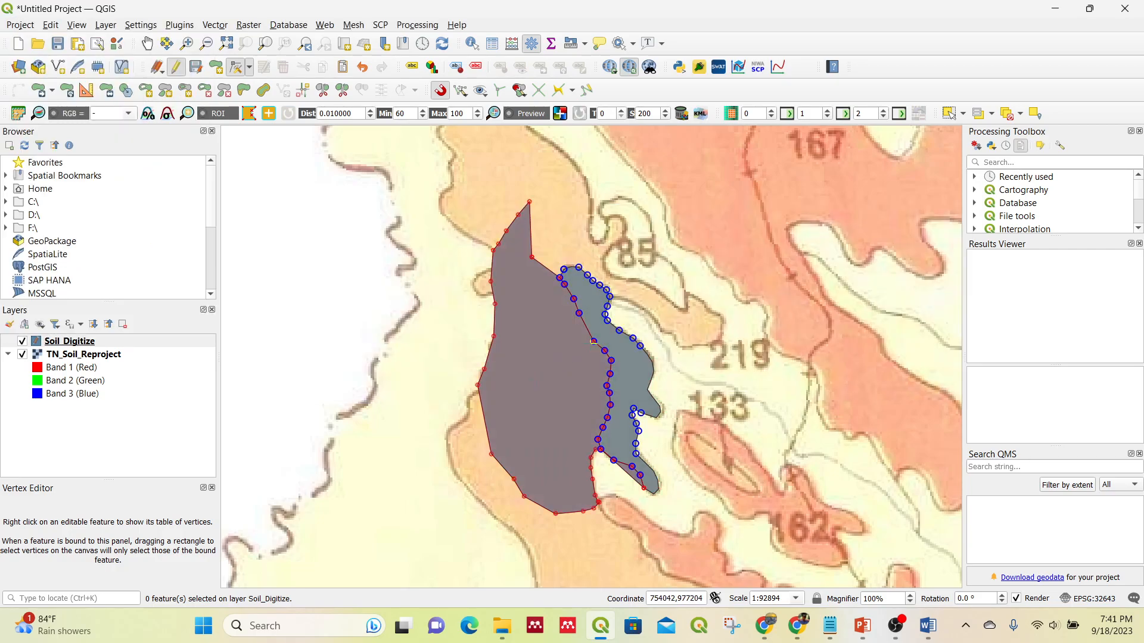
Start a new Soil_Digitize polygon inside 148 and trace it across the shared border and down through 85 to its southeastern tail
scroll(603, 328, "up", 1)
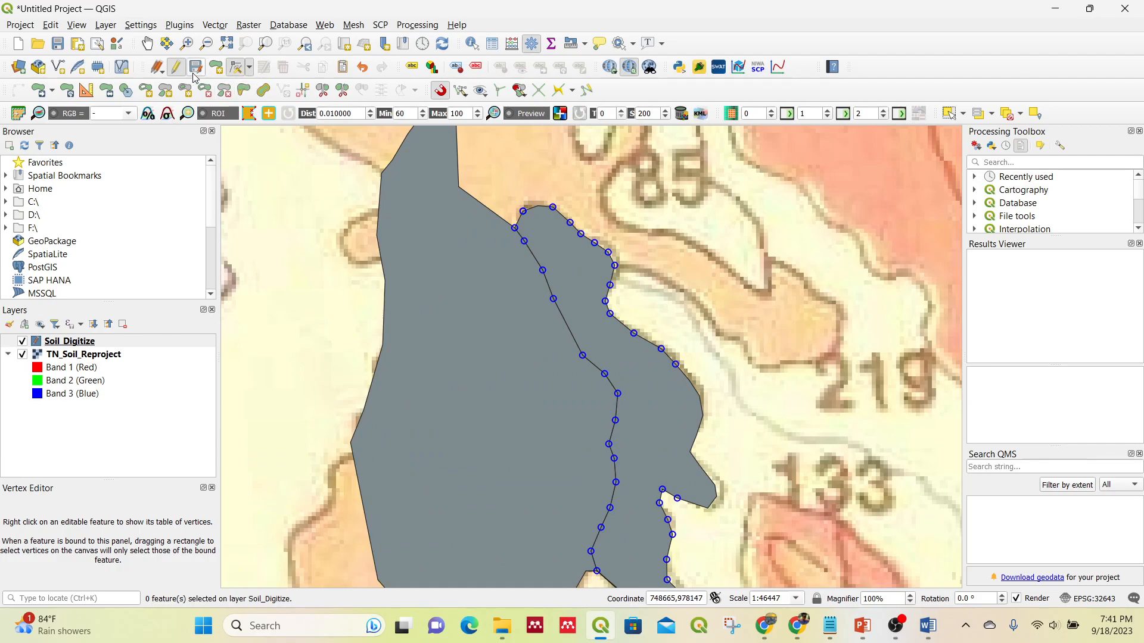
left_click(216, 67)
left_click(421, 267)
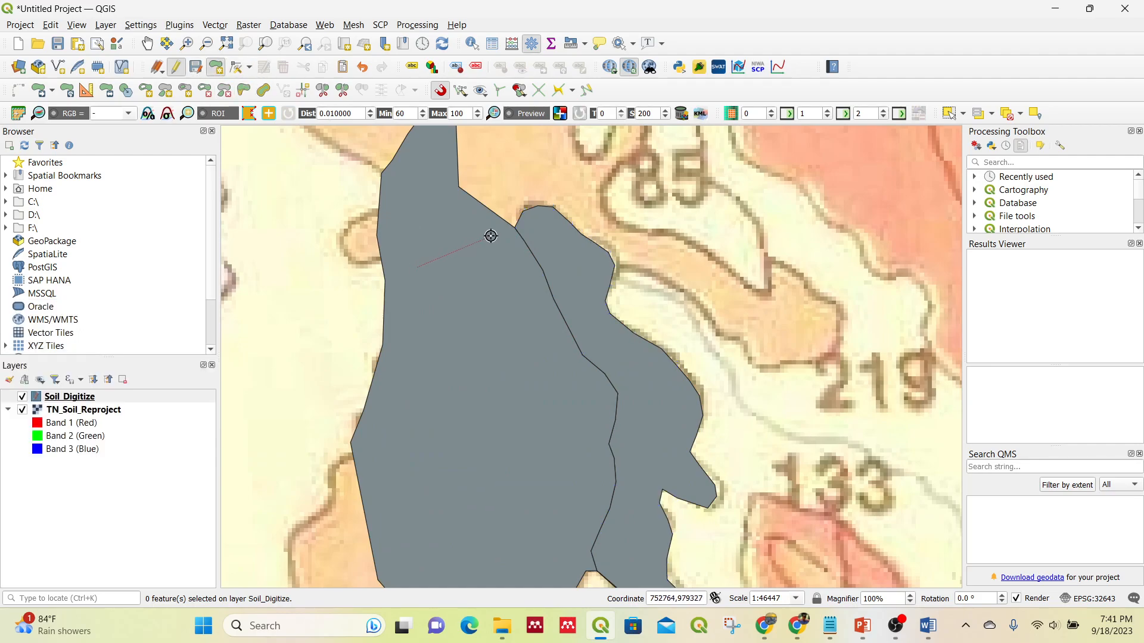
left_click(514, 227)
left_click(559, 235)
left_click_drag(658, 413, 656, 320)
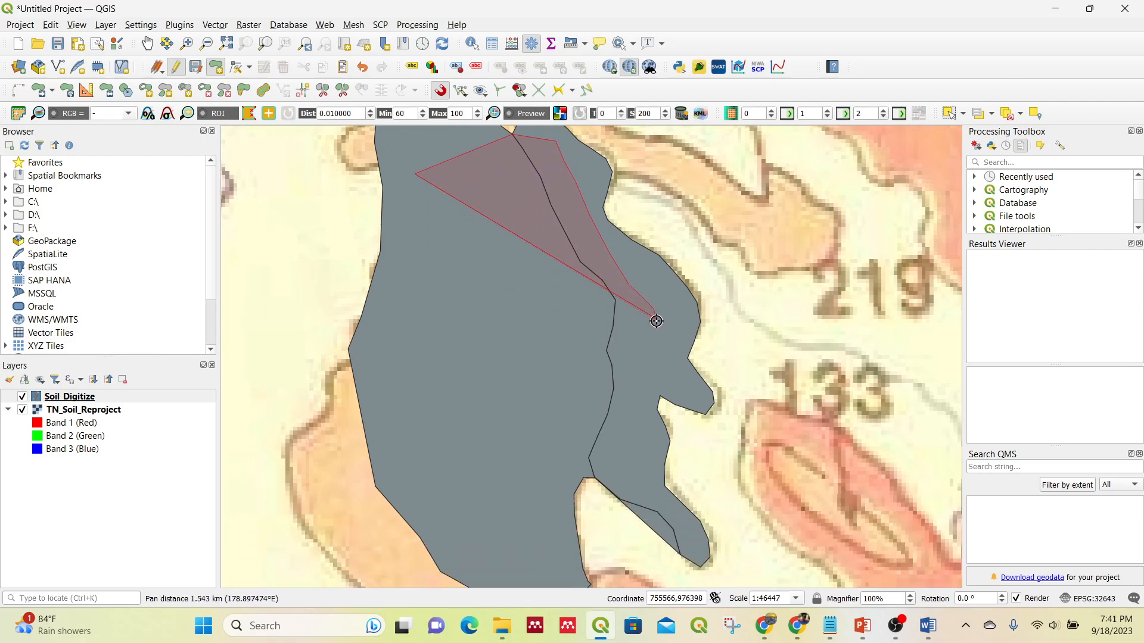
left_click(650, 354)
left_click(645, 389)
left_click(644, 421)
left_click(640, 448)
left_click(642, 466)
left_click(645, 485)
left_click(655, 496)
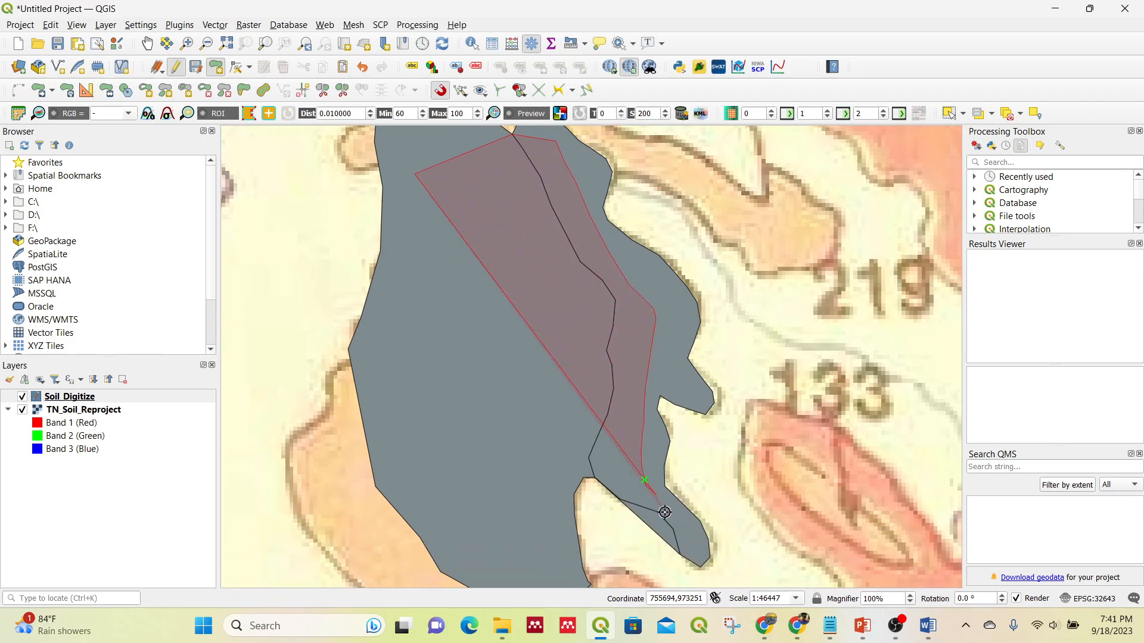
left_click(665, 513)
left_click(686, 532)
left_click(680, 554)
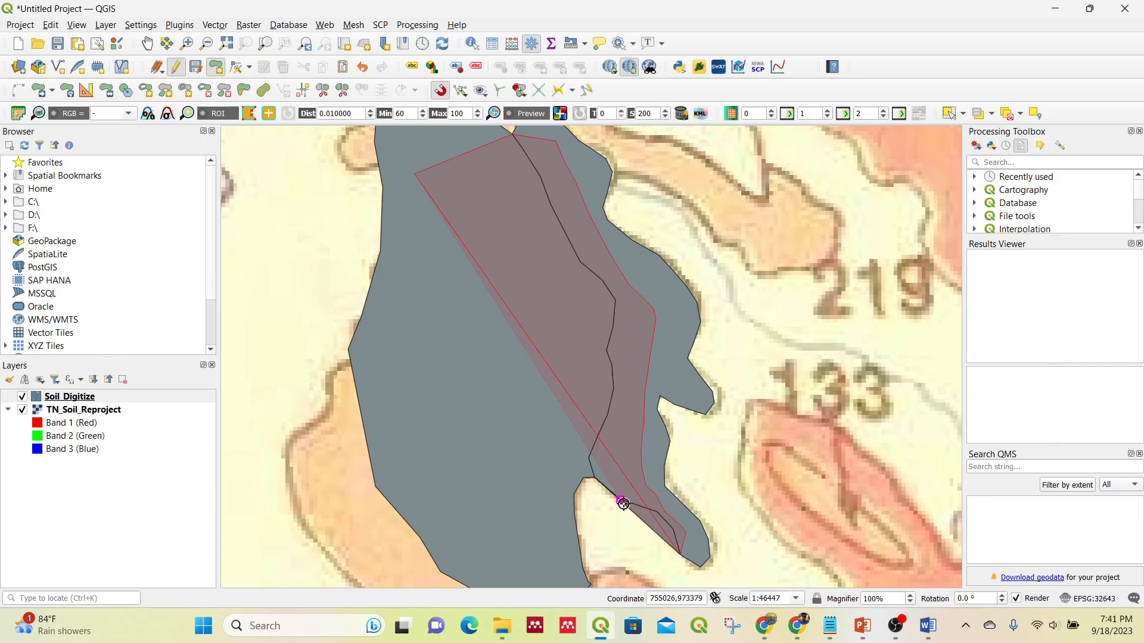
Carry the overlapping outline around the notch and back up inside 148, and save the feature with id 3
left_click(595, 478)
left_click(583, 477)
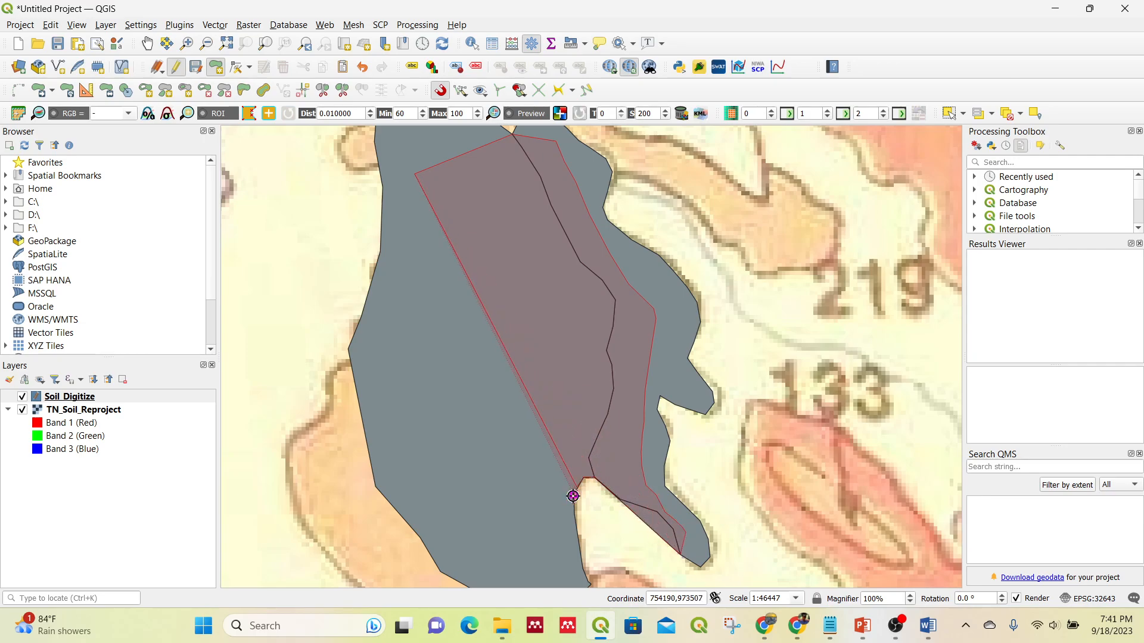
left_click(574, 494)
left_click(574, 516)
left_click(549, 528)
left_click(516, 529)
left_click(477, 495)
left_click(434, 446)
left_click(403, 397)
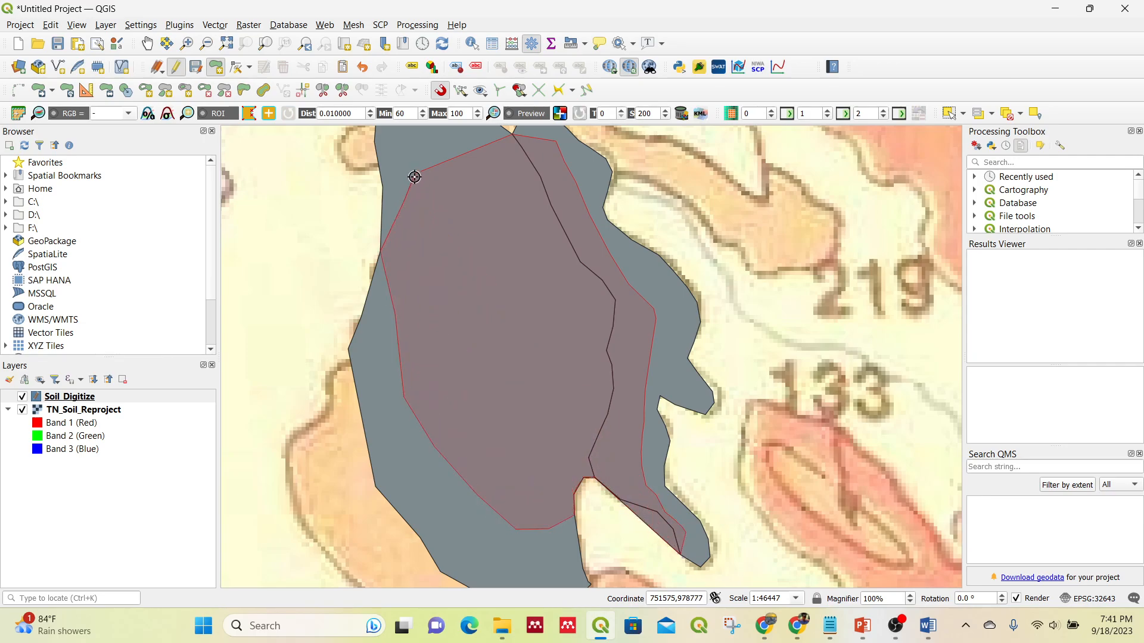
key("BackSpace")
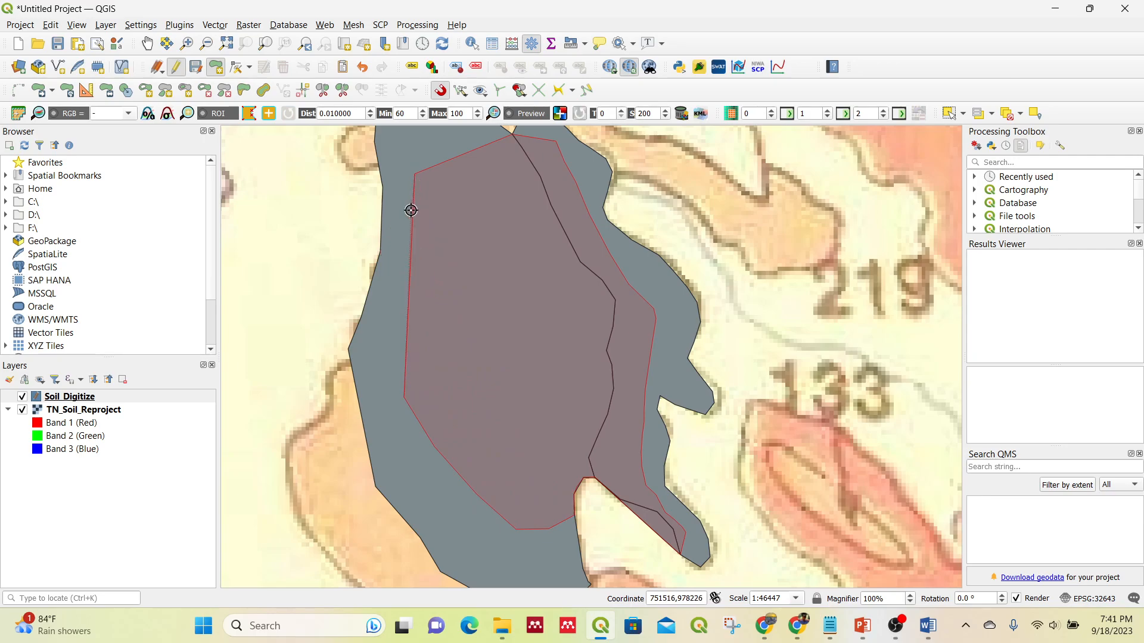
right_click(408, 210)
type("1")
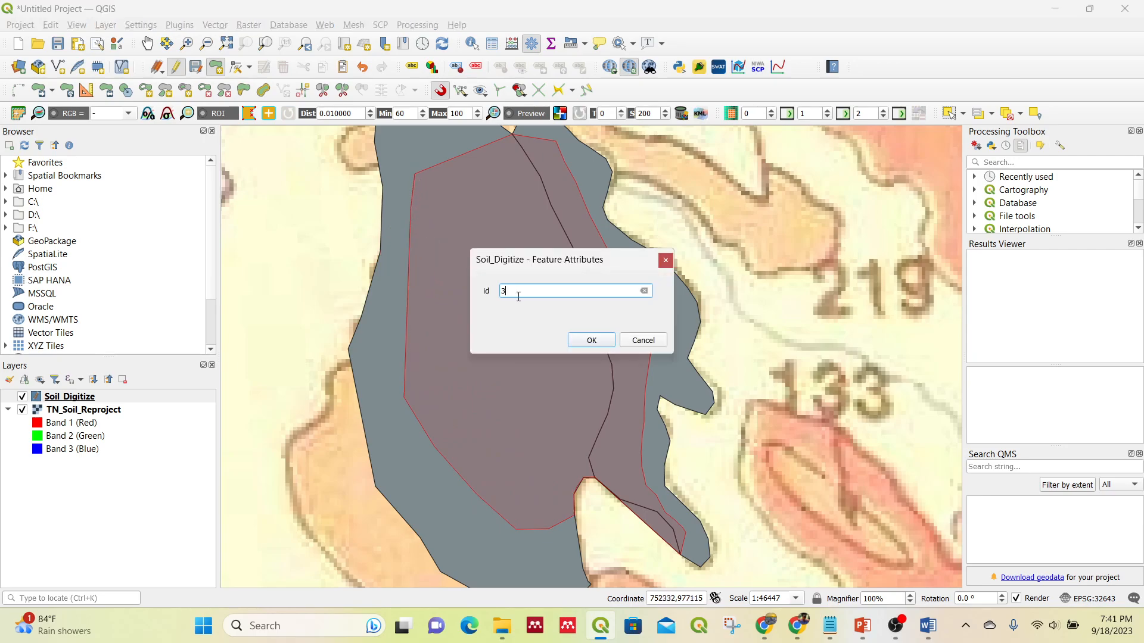
key("Return")
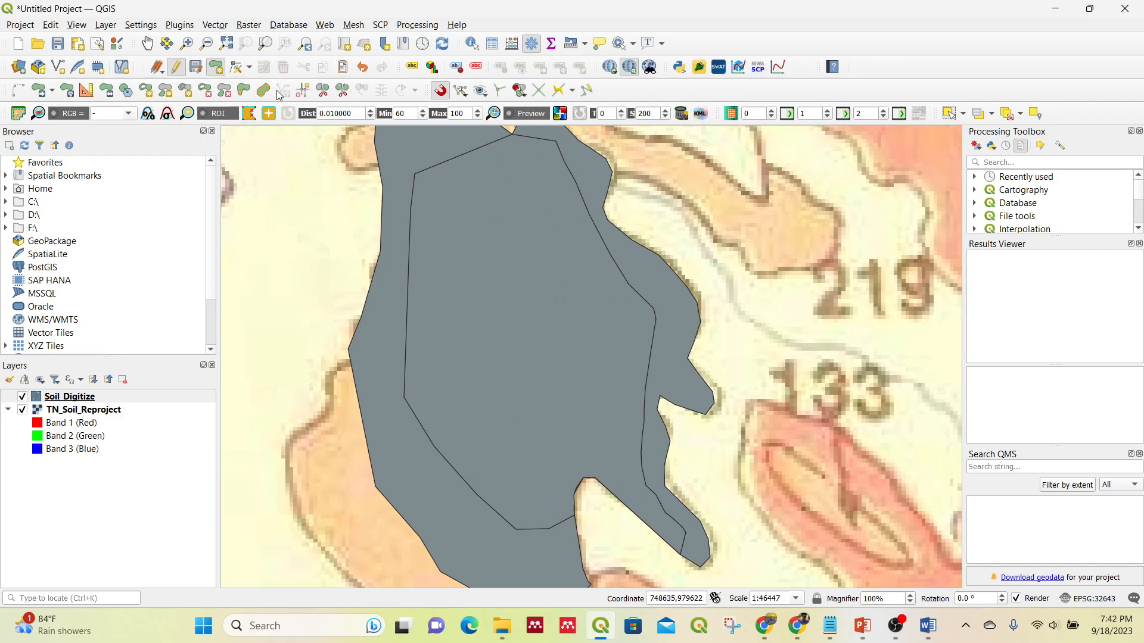
Select the 85 polygon and the overlapping test polygon in turn and examine their vertices with the Vertex Tool
left_click(949, 114)
left_click(684, 301)
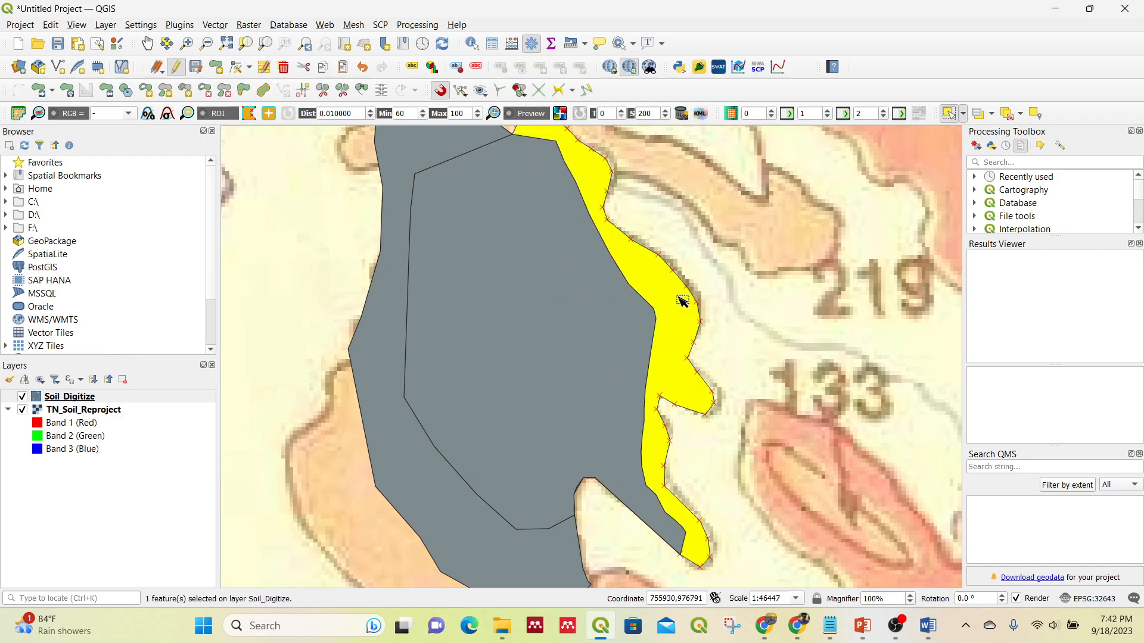
left_click(246, 70)
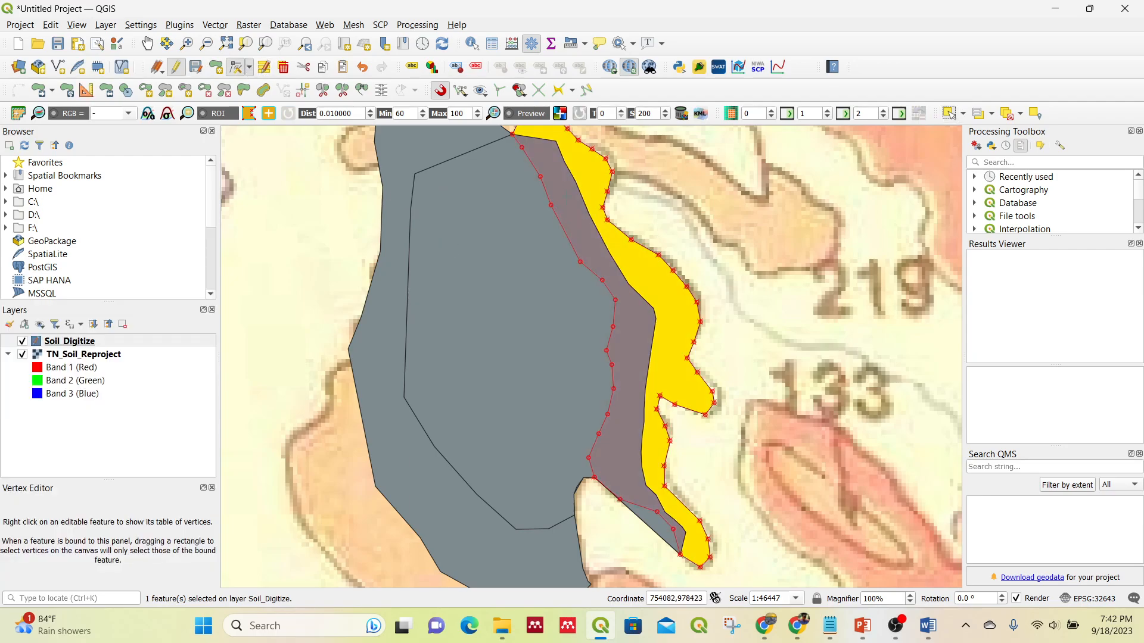
scroll(500, 259, "down", 1)
scroll(491, 240, "up", 1)
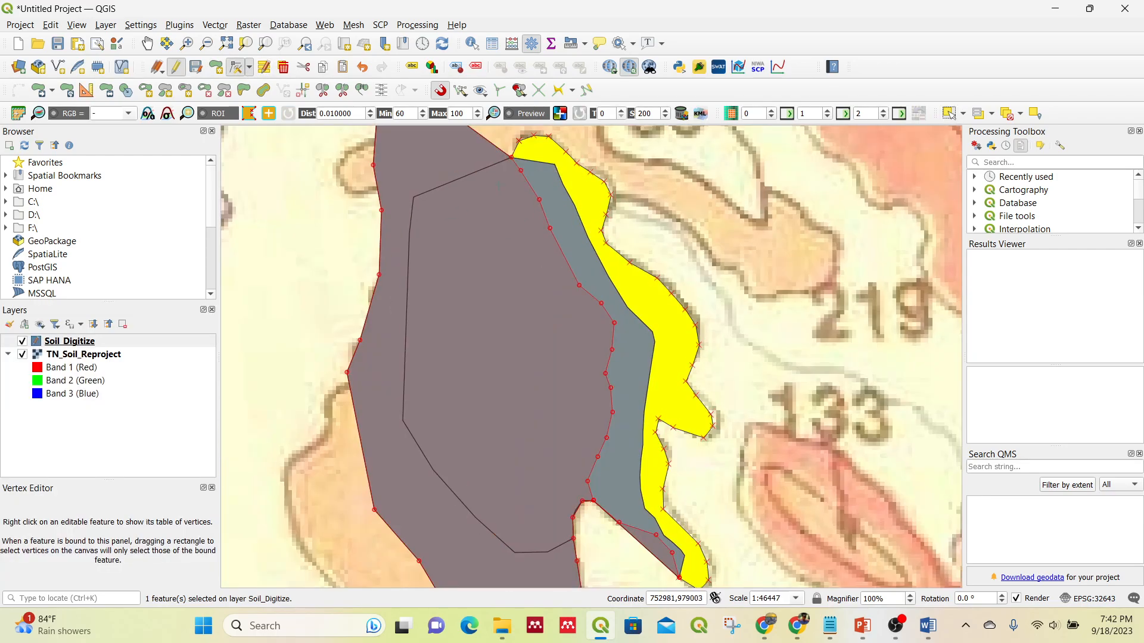
left_click_drag(485, 141, 690, 590)
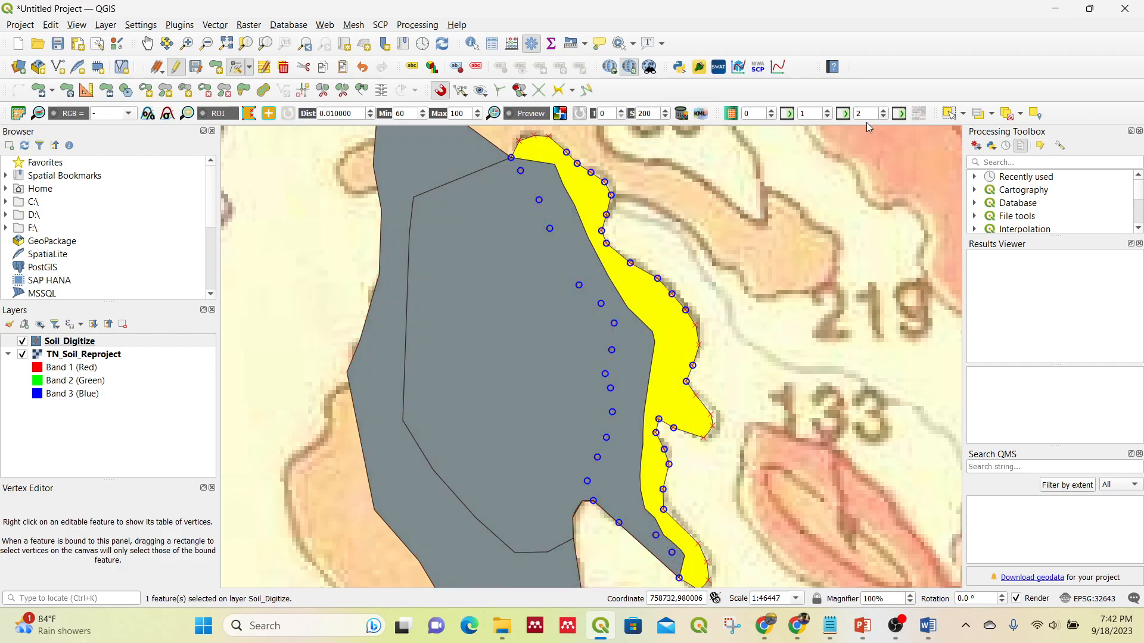
left_click(948, 113)
left_click(539, 309)
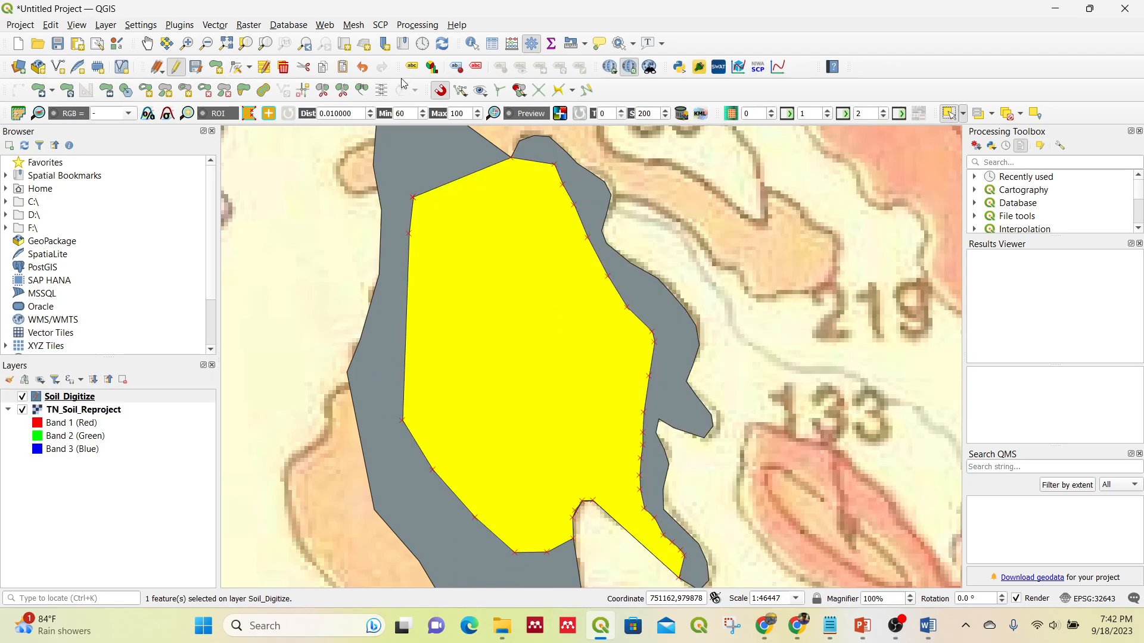
left_click(239, 67)
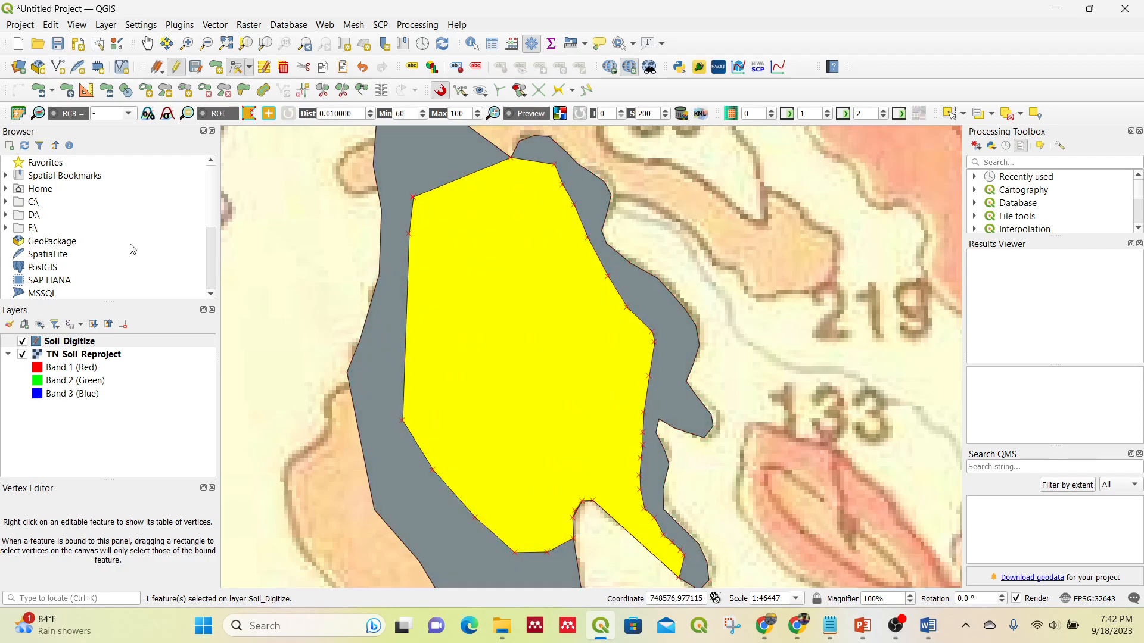
Enable Avoid Overlap for Soil_Digitize in the project snapping settings
left_click(21, 25)
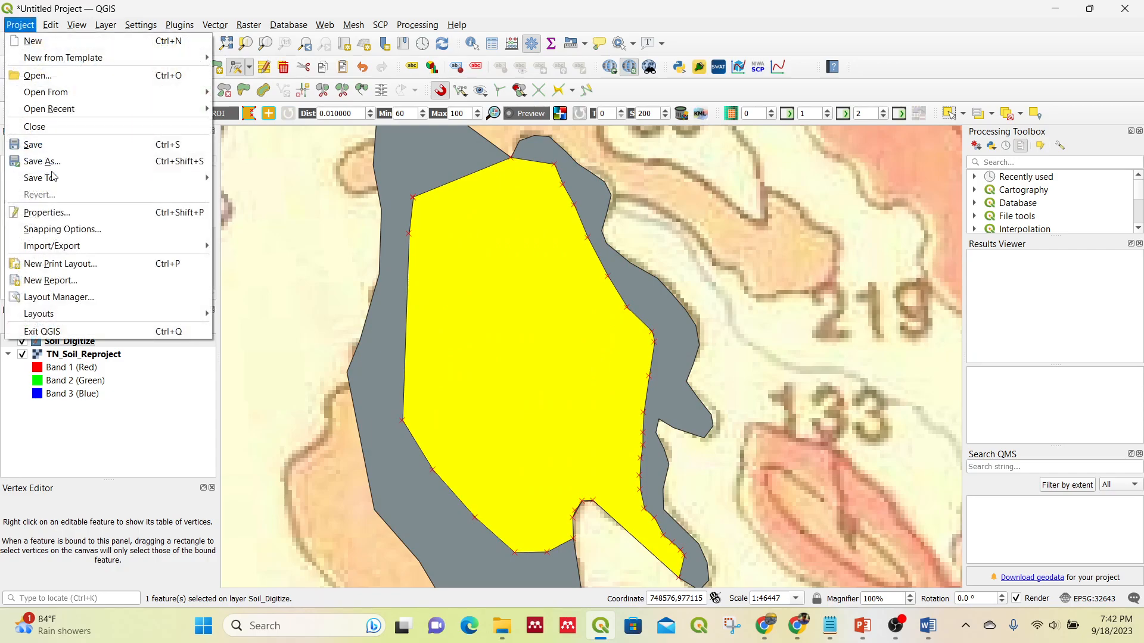
left_click(72, 225)
left_click(603, 274)
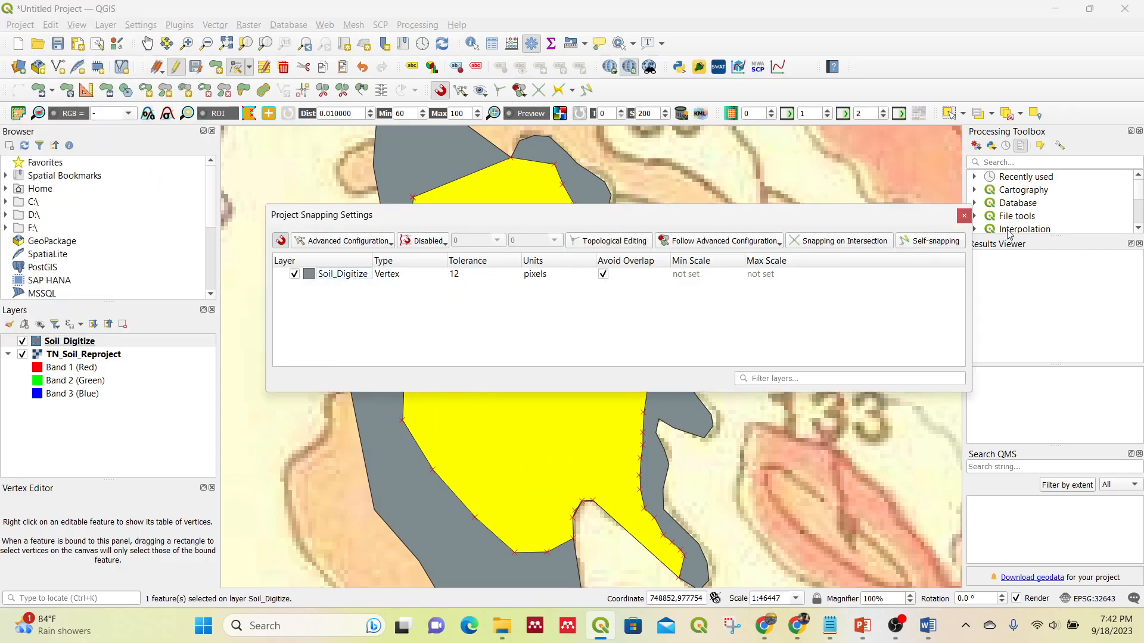
left_click(964, 215)
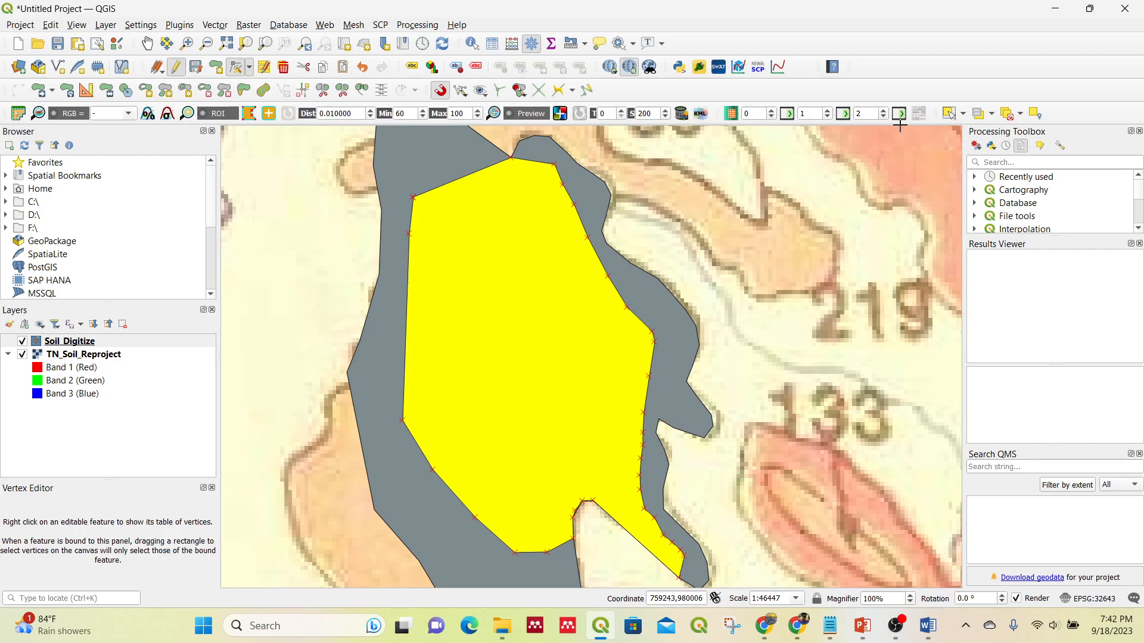
Delete the overlapping test polygon lying across units 148 and 85
left_click(950, 120)
left_click(567, 388)
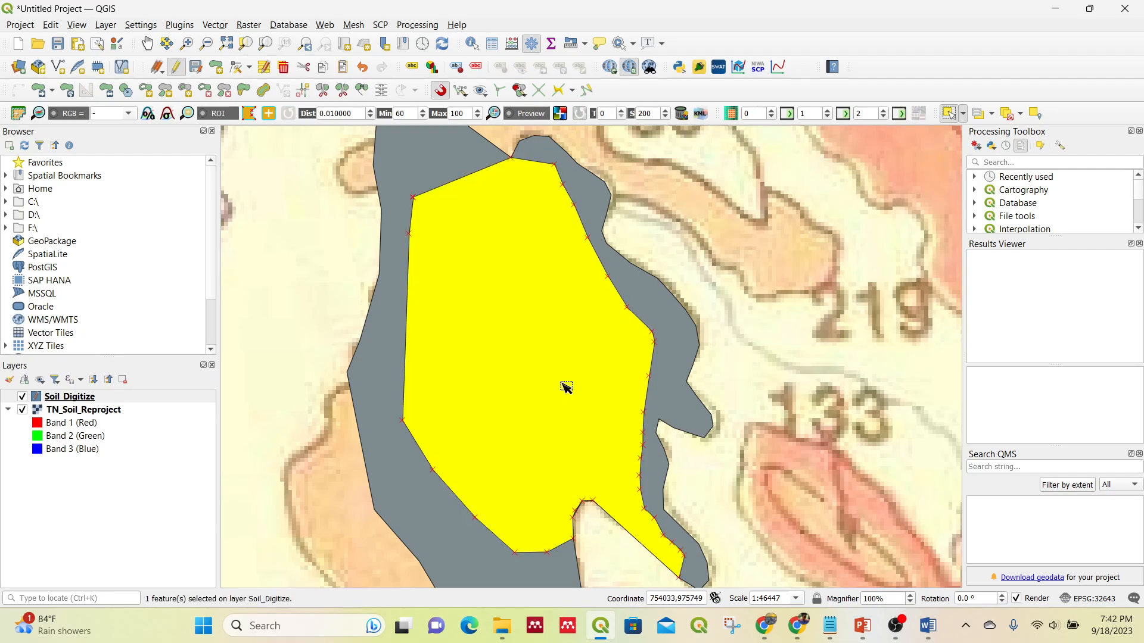
key("Delete")
scroll(567, 387, "down", 1)
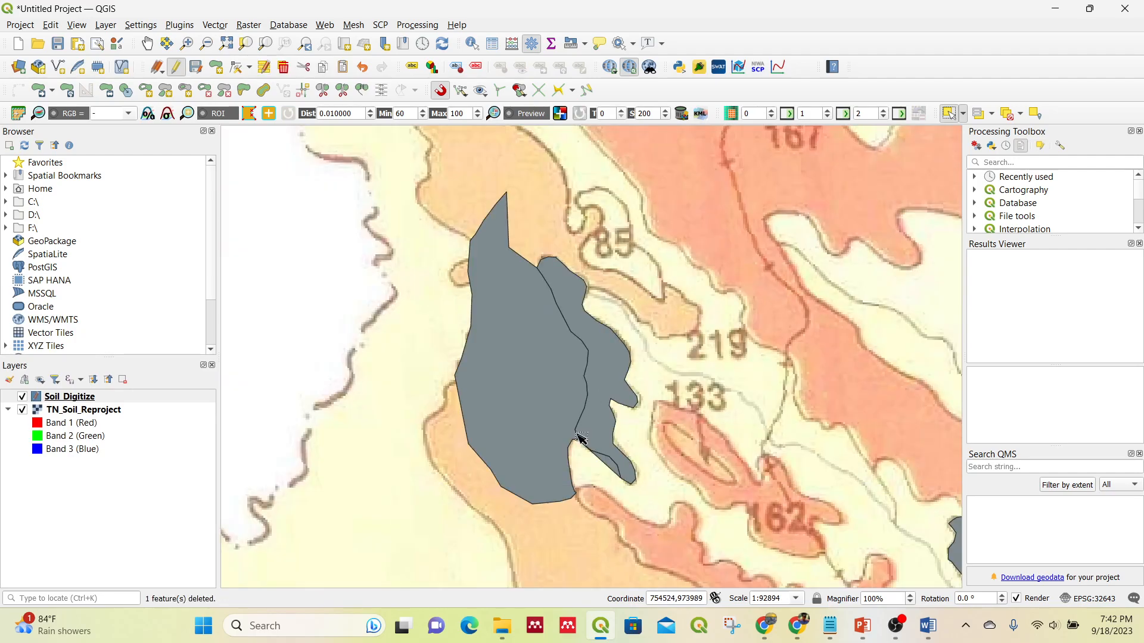
scroll(593, 413, "up", 1)
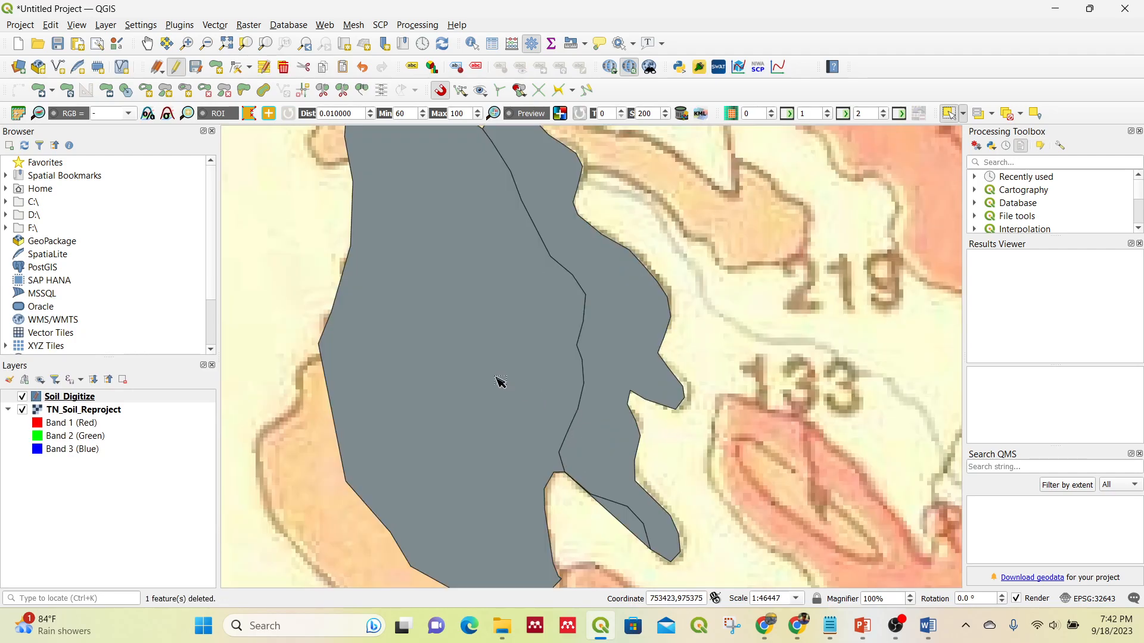
Remove the Soil_Digitize layer from the project, saving its edits
left_click(136, 399)
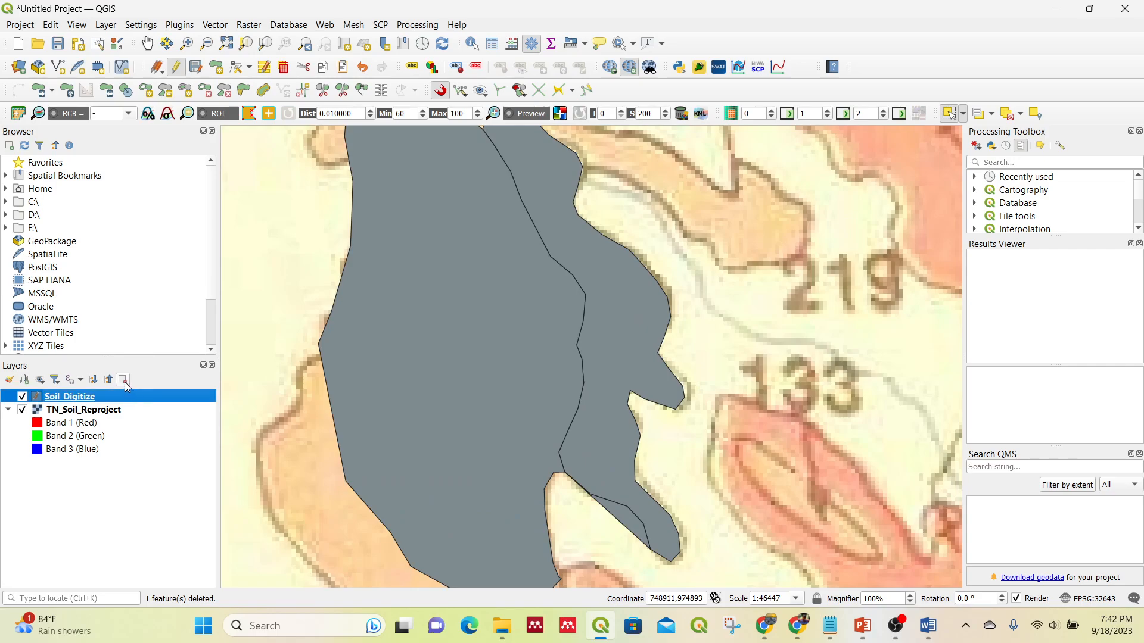
left_click(124, 382)
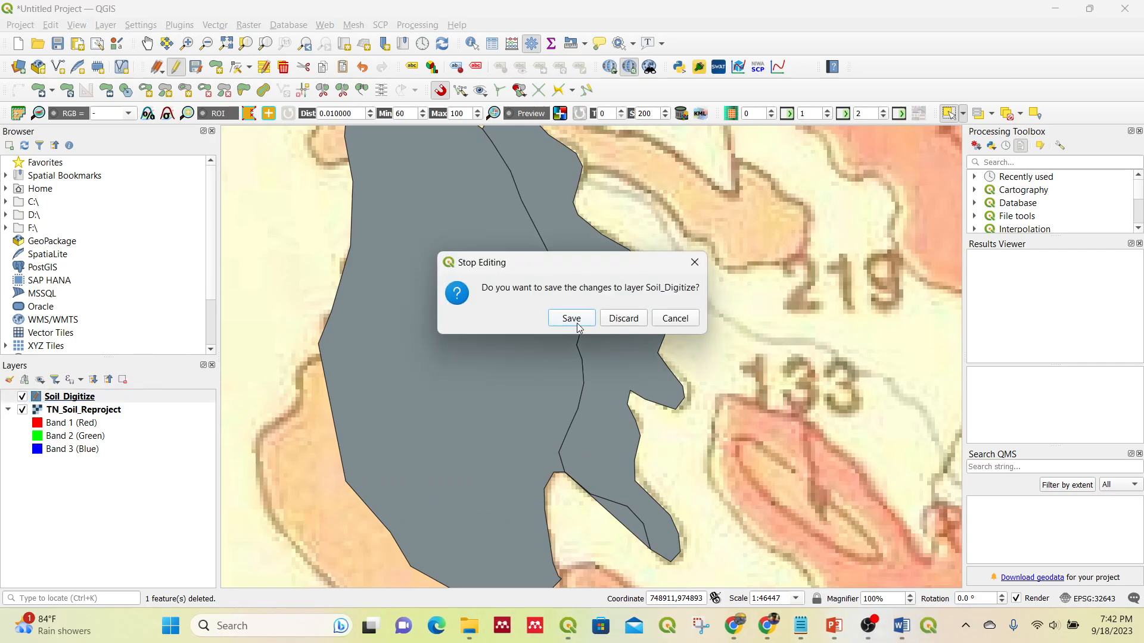
left_click(574, 318)
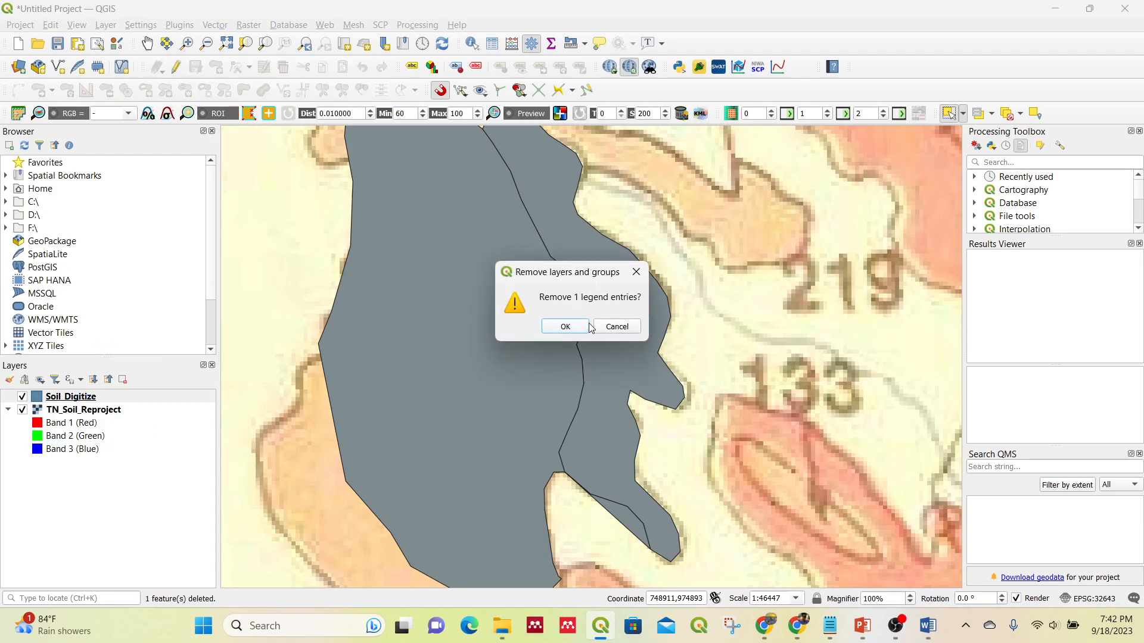
left_click(586, 327)
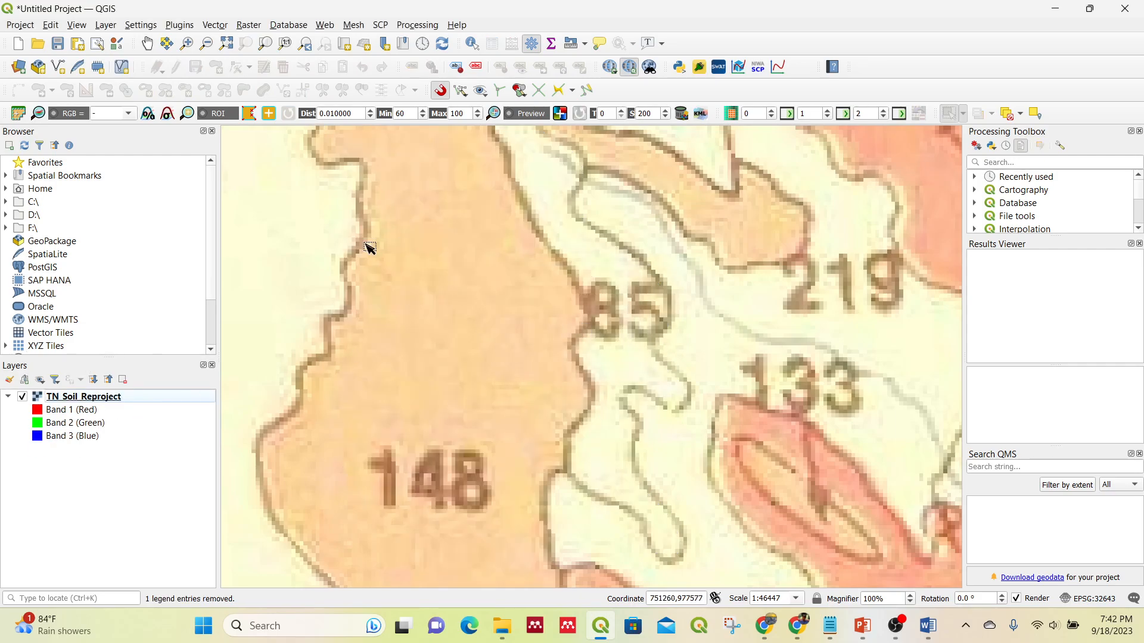
Add extent.shp from the MapMaking_Reprojection folder to the QGIS project as a layer above TN_Soil_Reproject
mouse_move(509, 639)
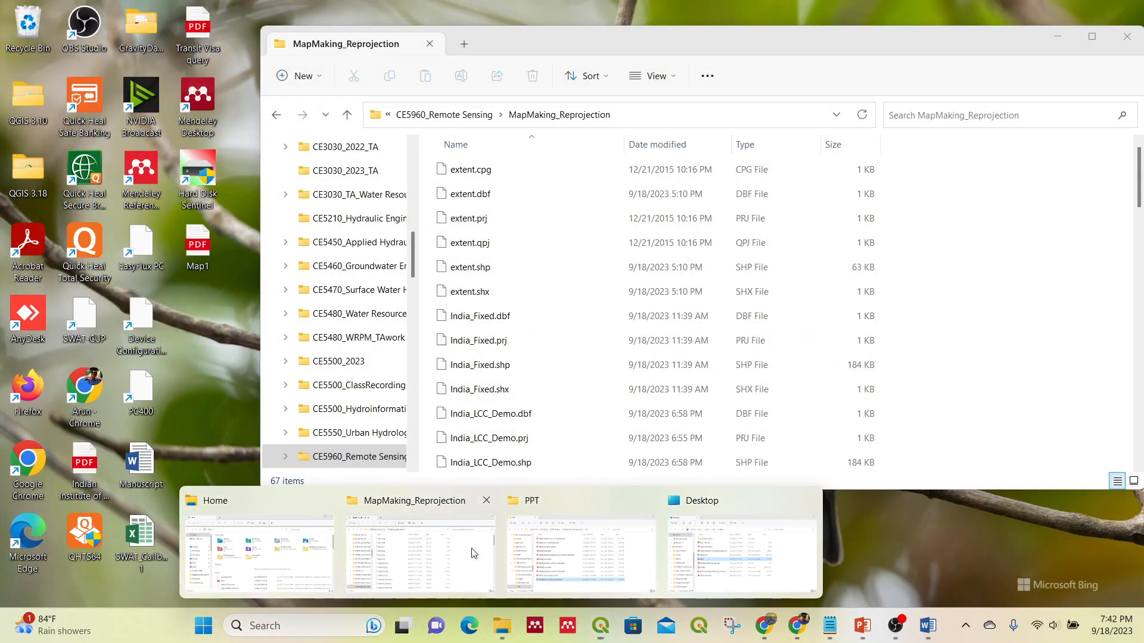
left_click(472, 552)
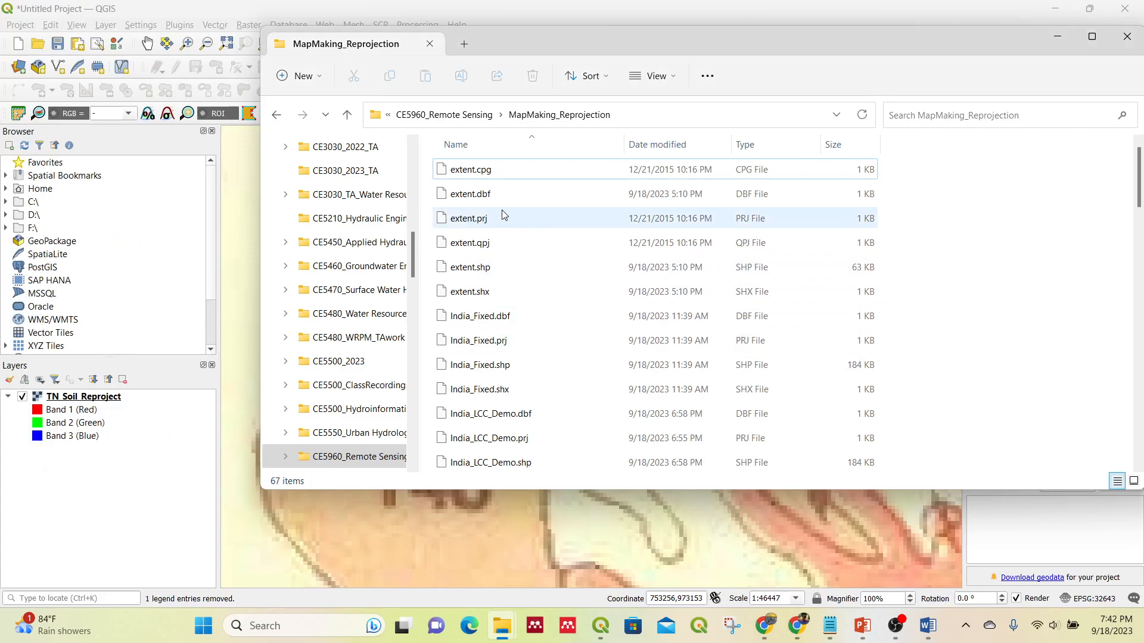
left_click(457, 271)
left_click_drag(465, 273, 141, 434)
Open the extent layer's attribute table and sort its records by Soil_ID and finally by OBJECTID
scroll(600, 321, "down", 4)
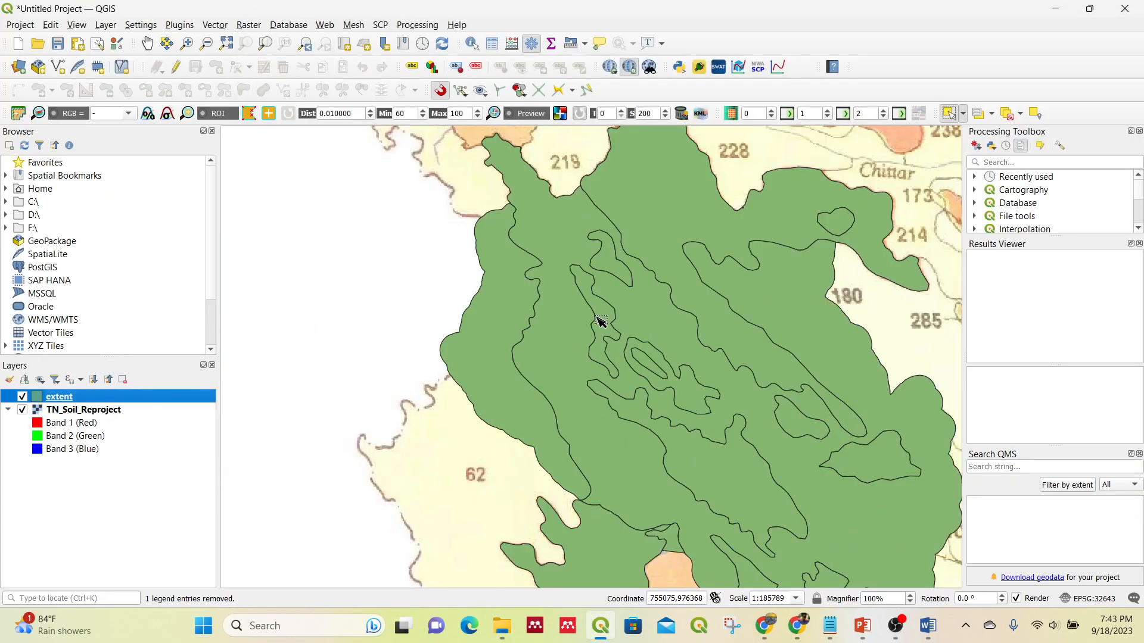
scroll(655, 316, "up", 1)
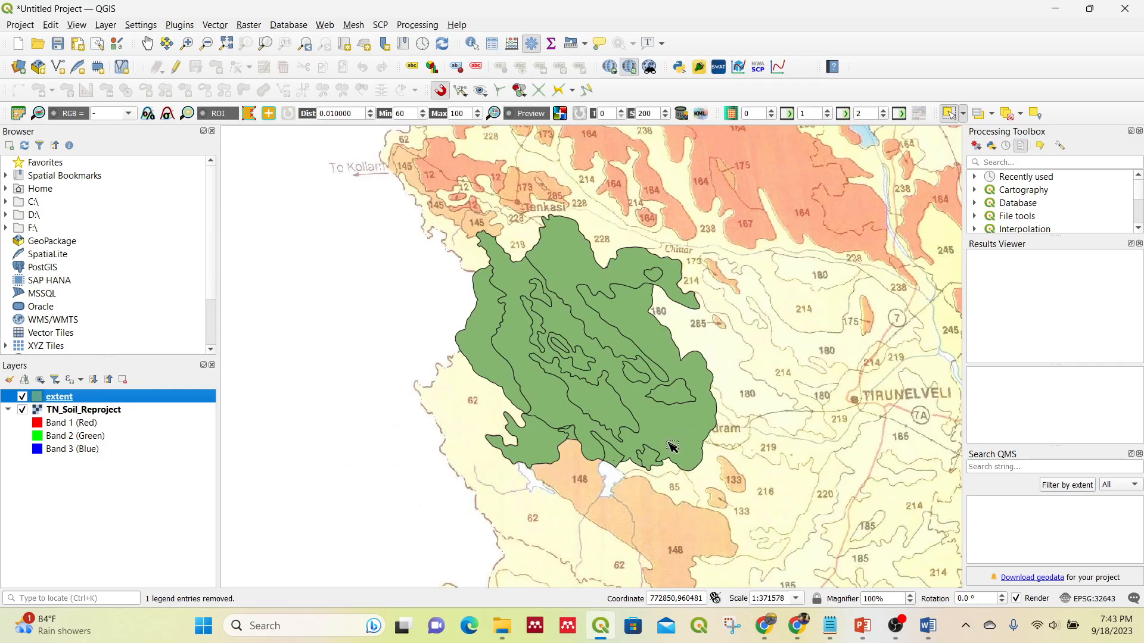
scroll(671, 447, "up", 1)
scroll(670, 444, "down", 1)
scroll(619, 307, "up", 1)
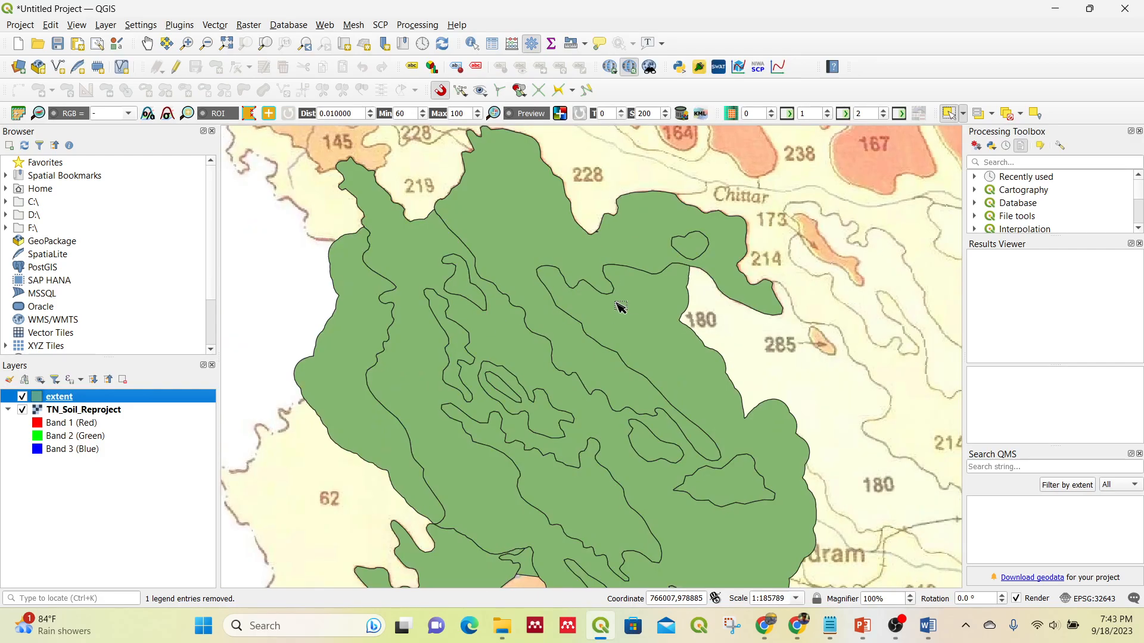
scroll(617, 306, "down", 1)
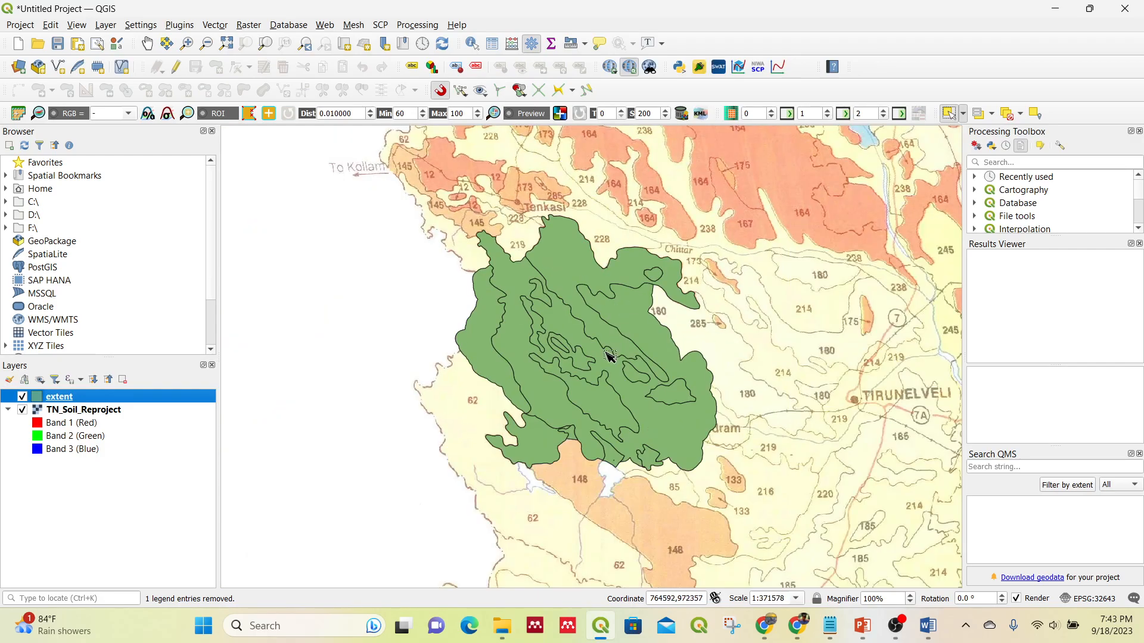
right_click(114, 403)
left_click(173, 253)
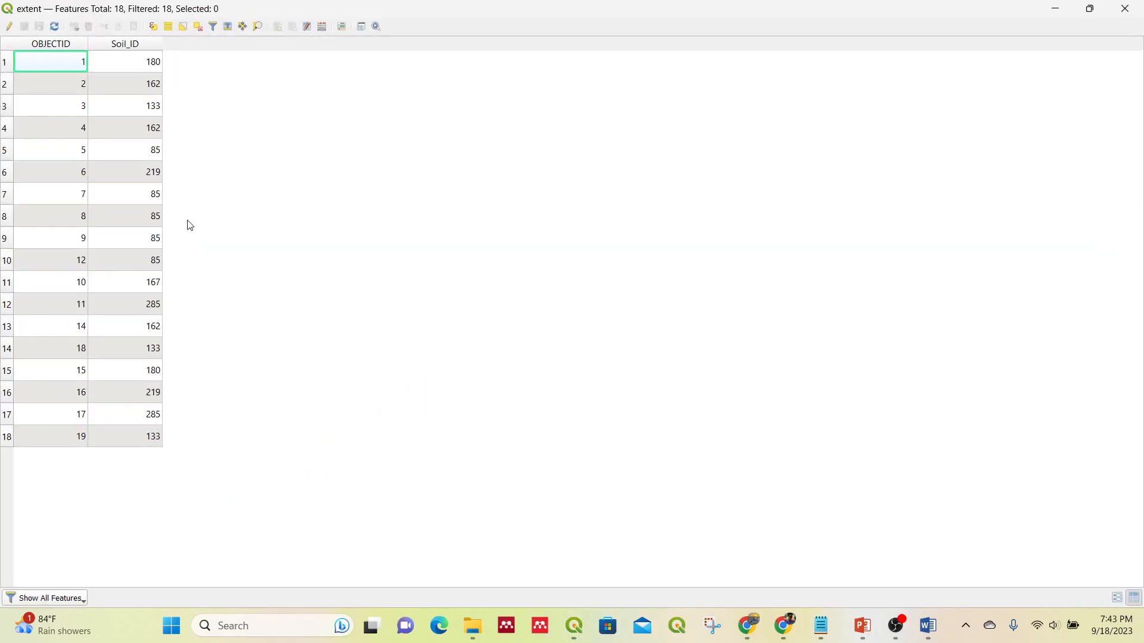
left_click(152, 46)
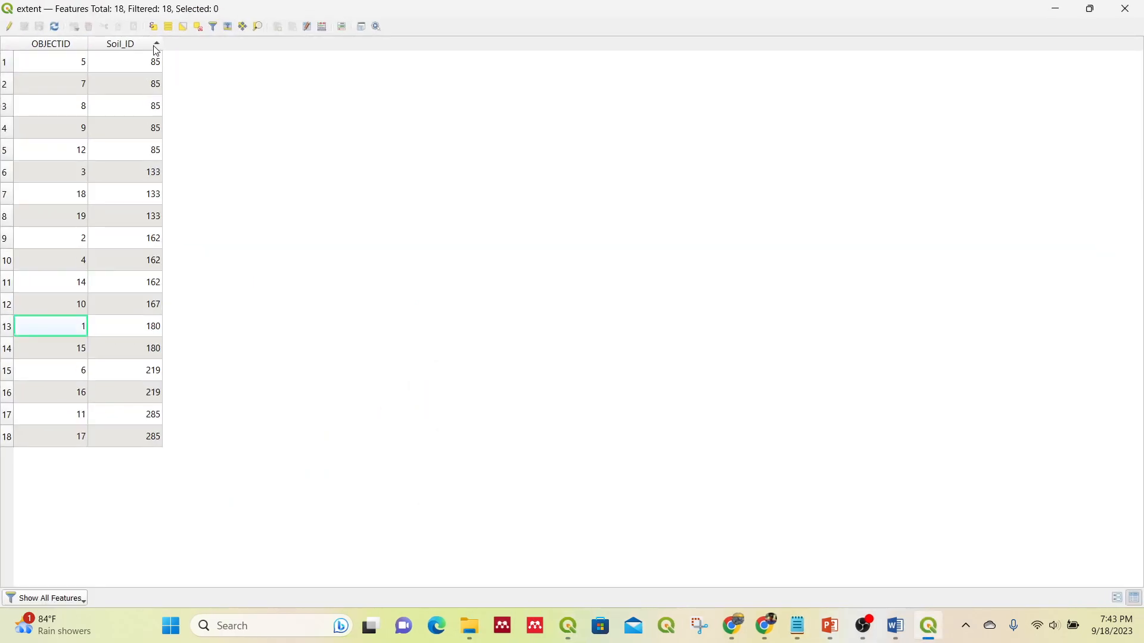
left_click(73, 48)
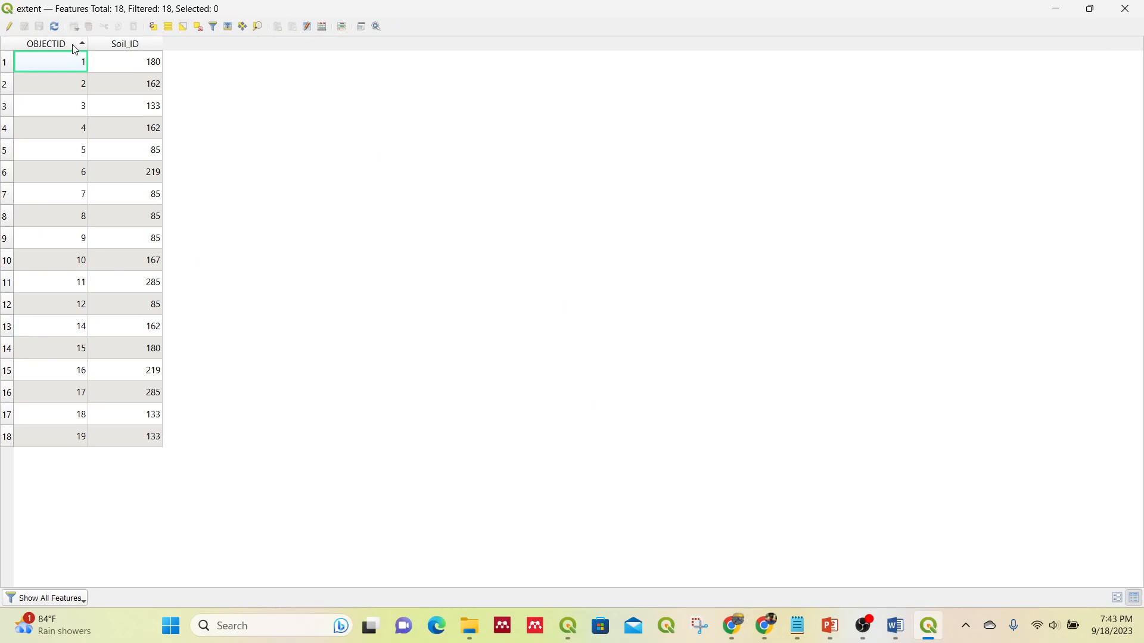
Sort the extent records by Soil_ID and locate the polygon with OBJECTID 7 on the map by temporarily selecting its record
left_click(154, 50)
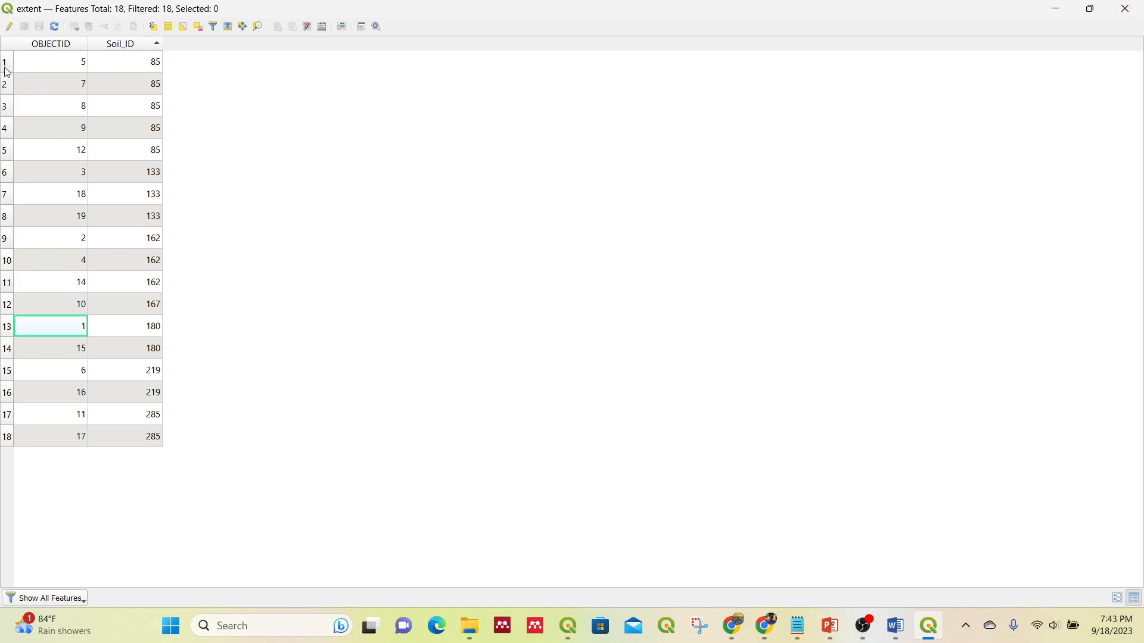
left_click(5, 90)
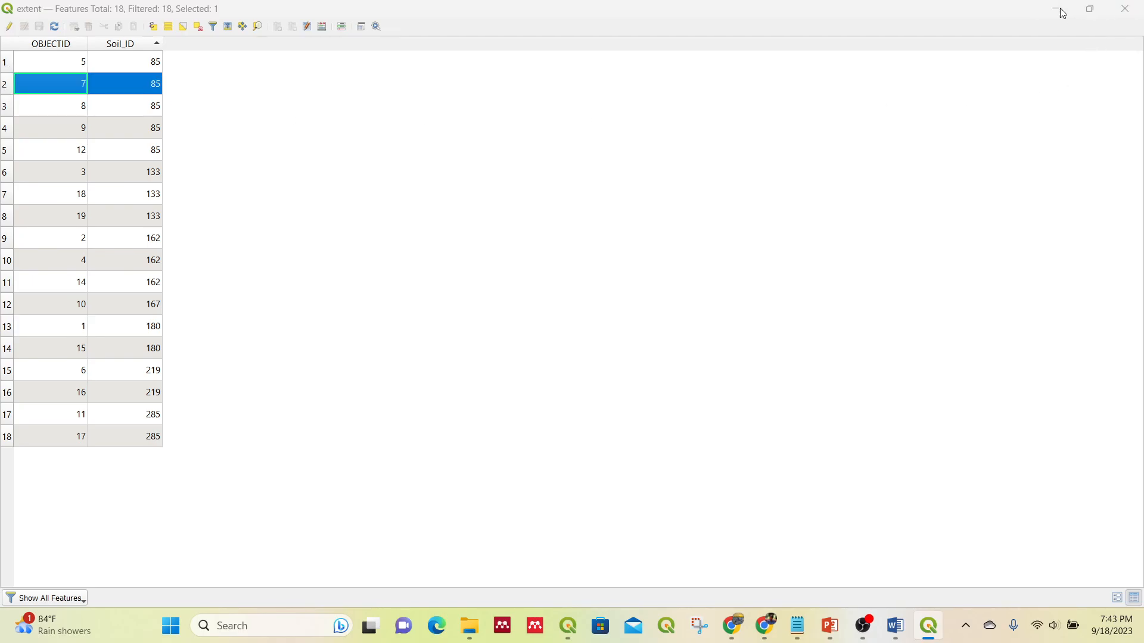
left_click(1056, 9)
scroll(644, 455, "down", 1)
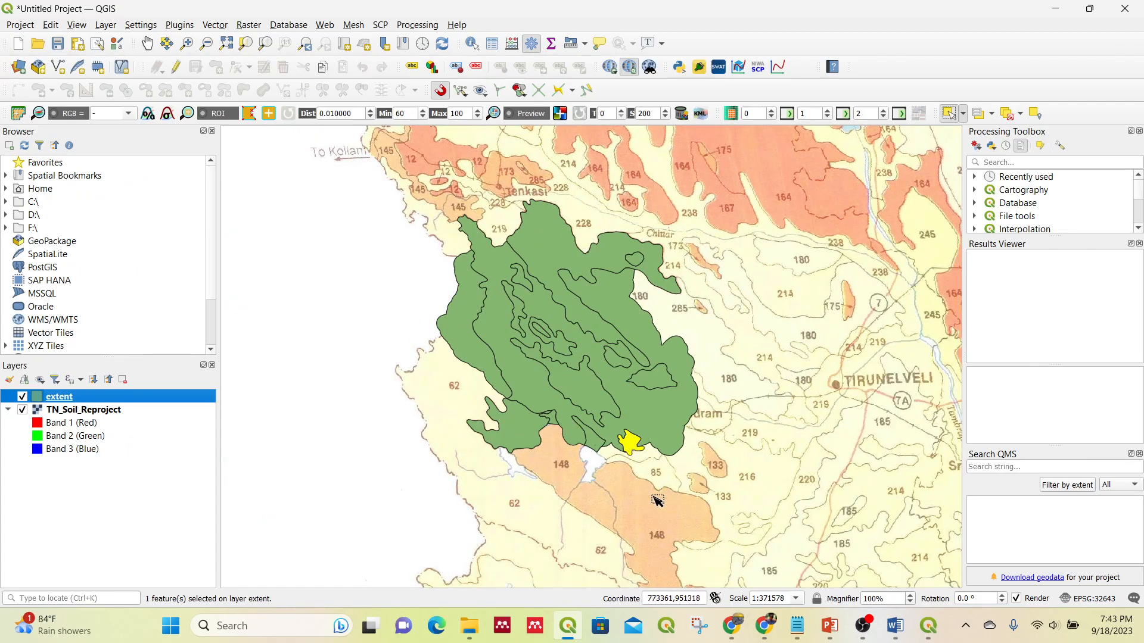
left_click(730, 301)
scroll(721, 289, "up", 1)
scroll(722, 292, "down", 1)
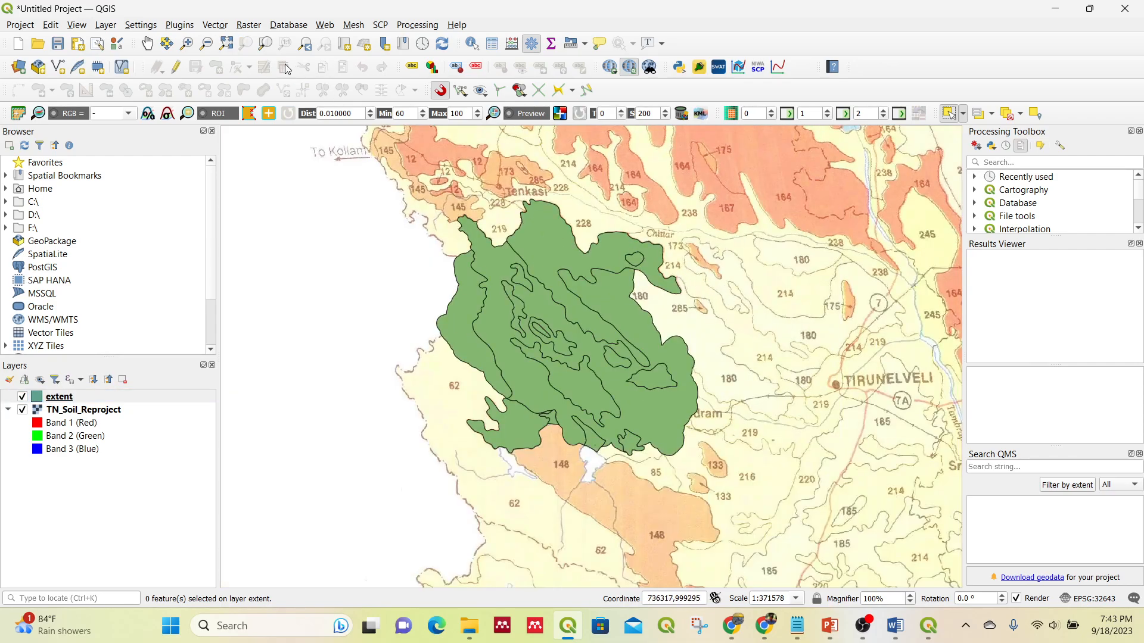
Dissolve the extent layer by the Soil_ID field into a temporary layer
left_click(215, 26)
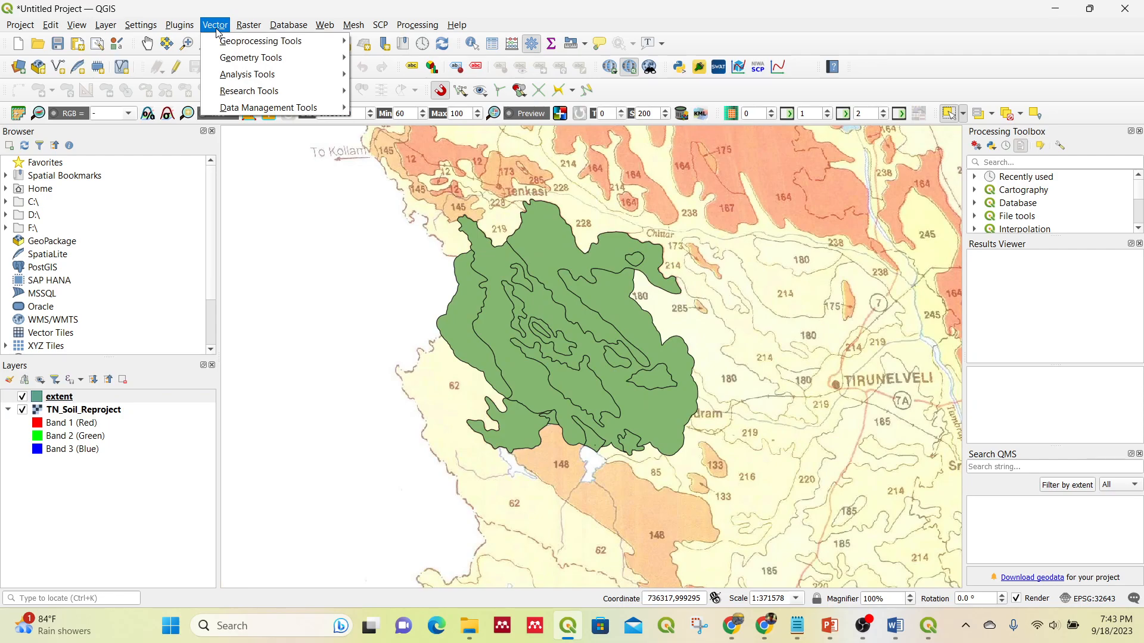
mouse_move(238, 47)
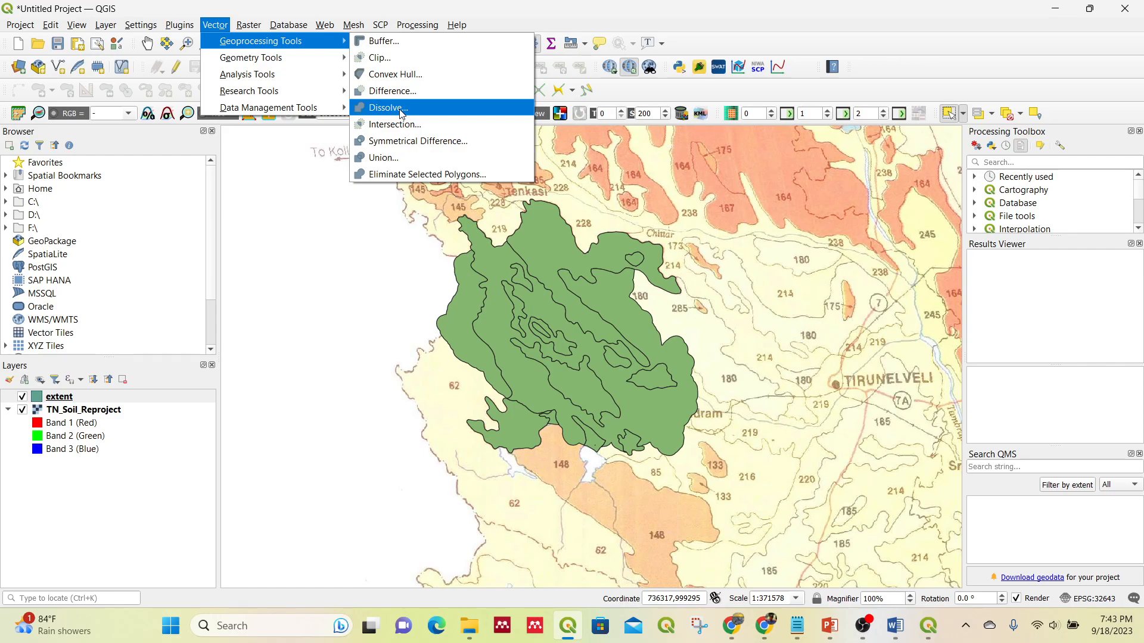
left_click(402, 109)
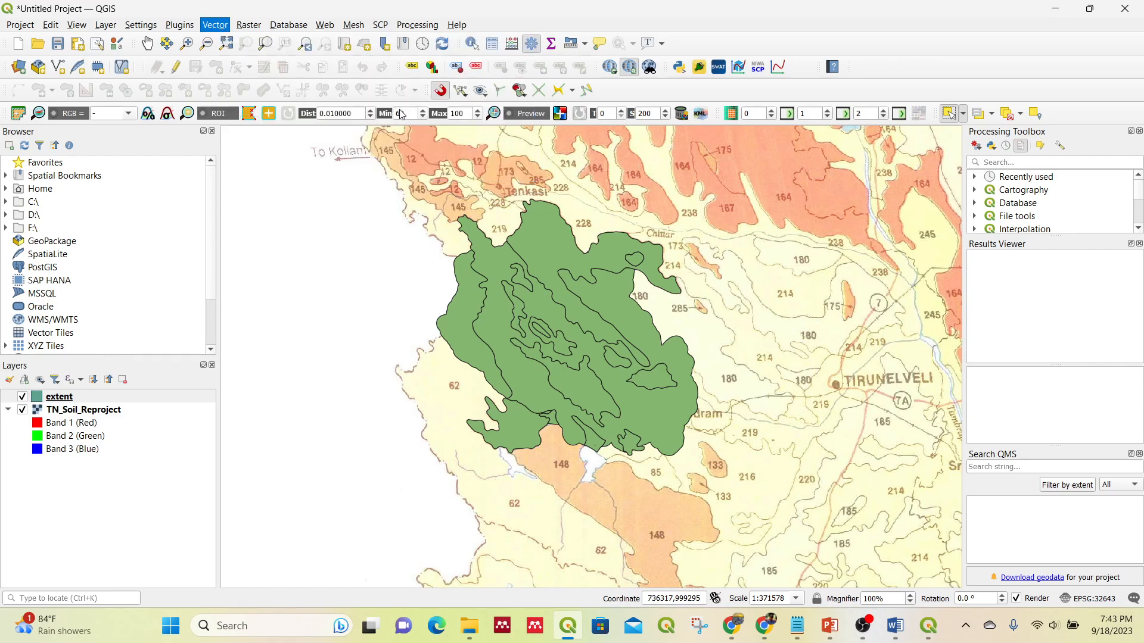
left_click(924, 622)
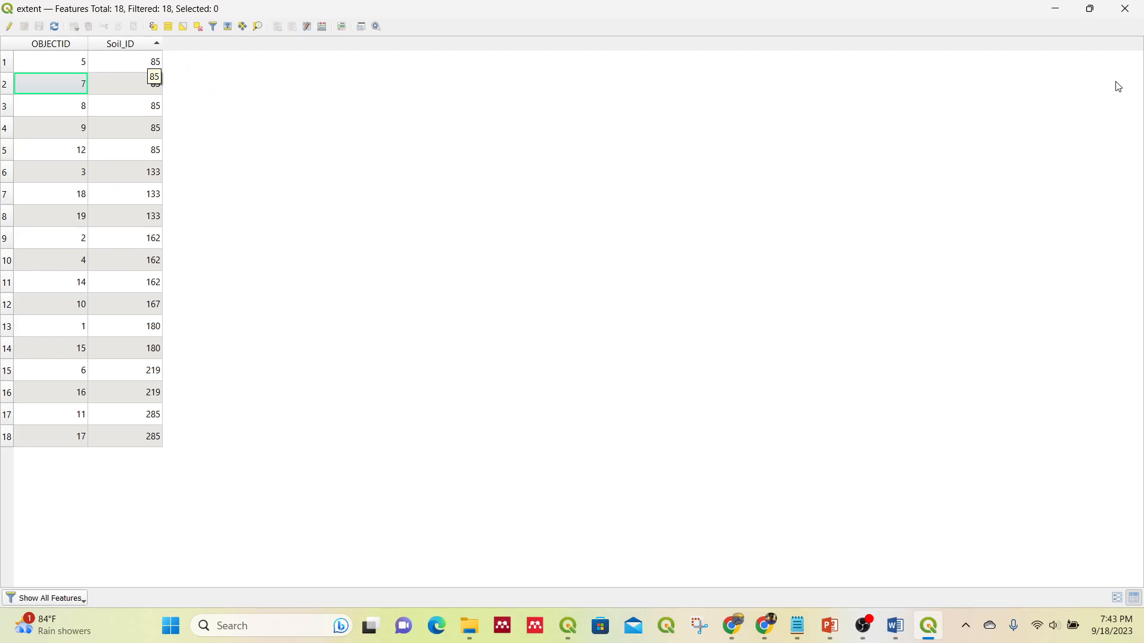
left_click(1055, 8)
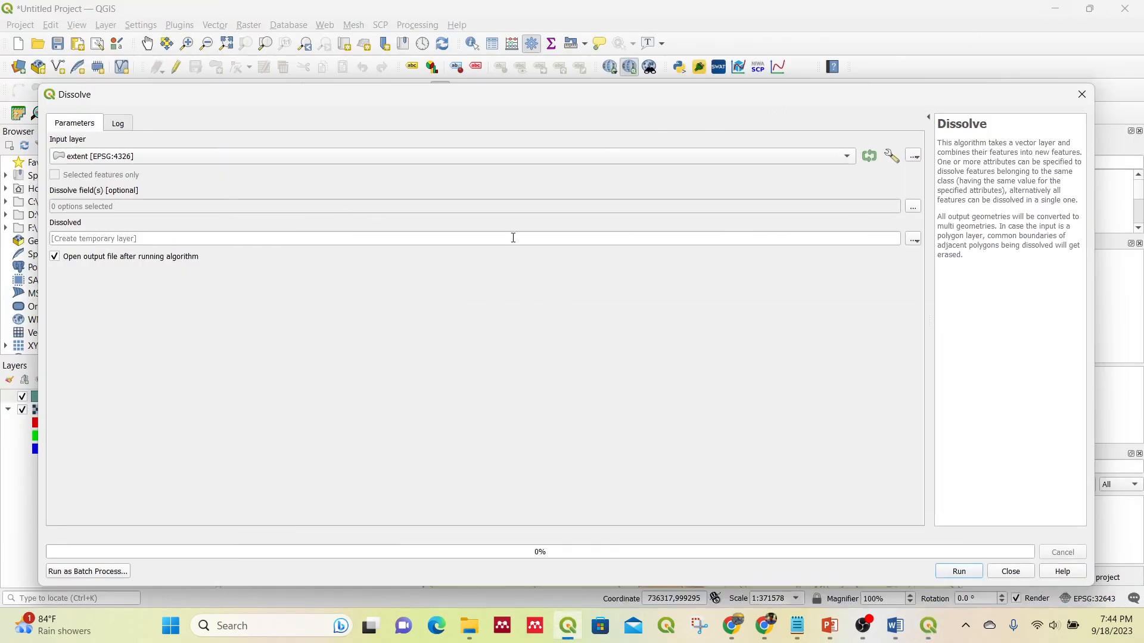
left_click(913, 206)
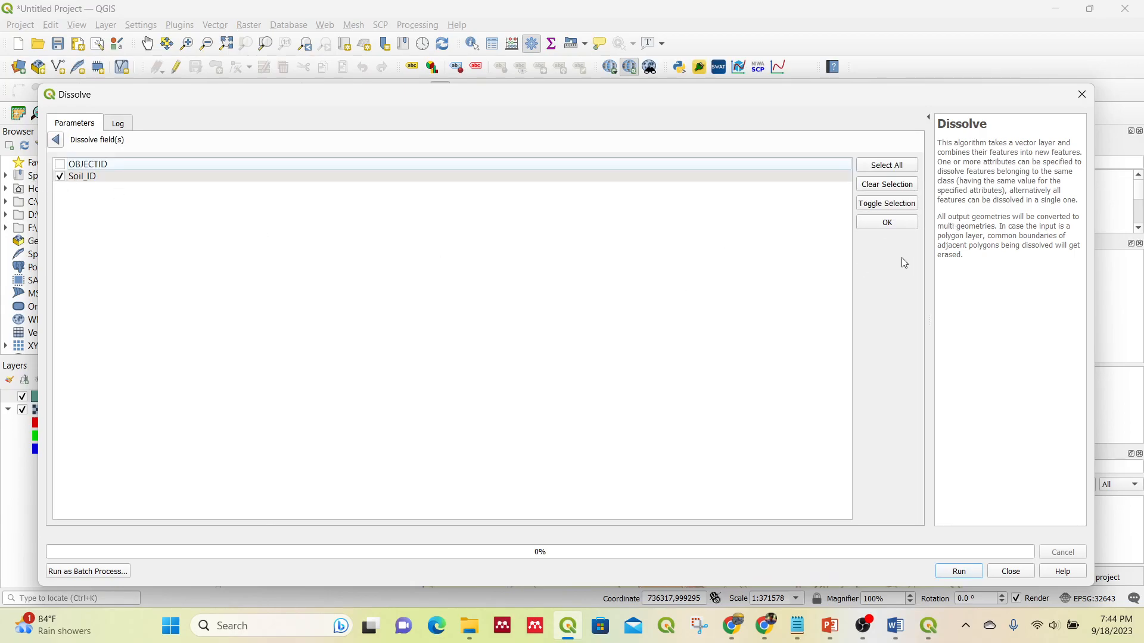
left_click(902, 227)
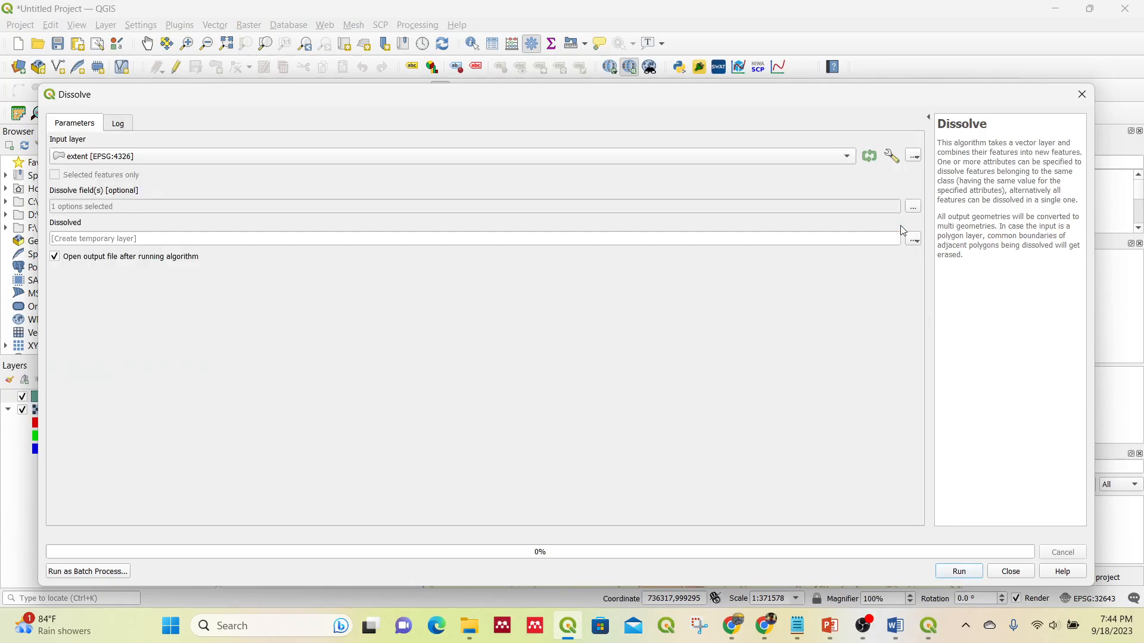
left_click(974, 570)
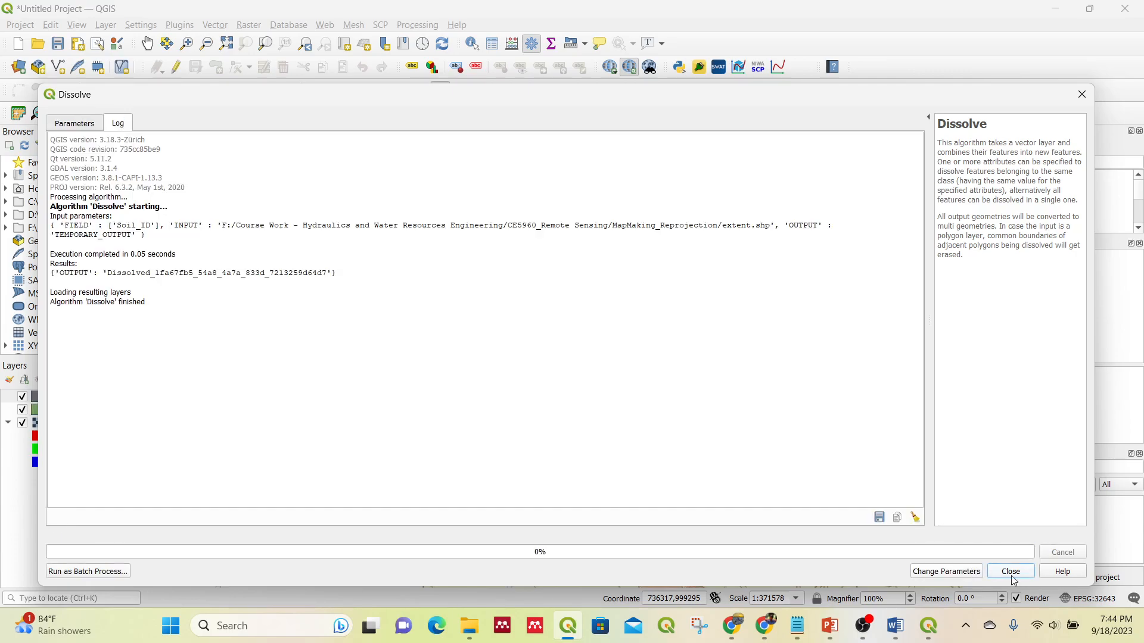
left_click(1010, 572)
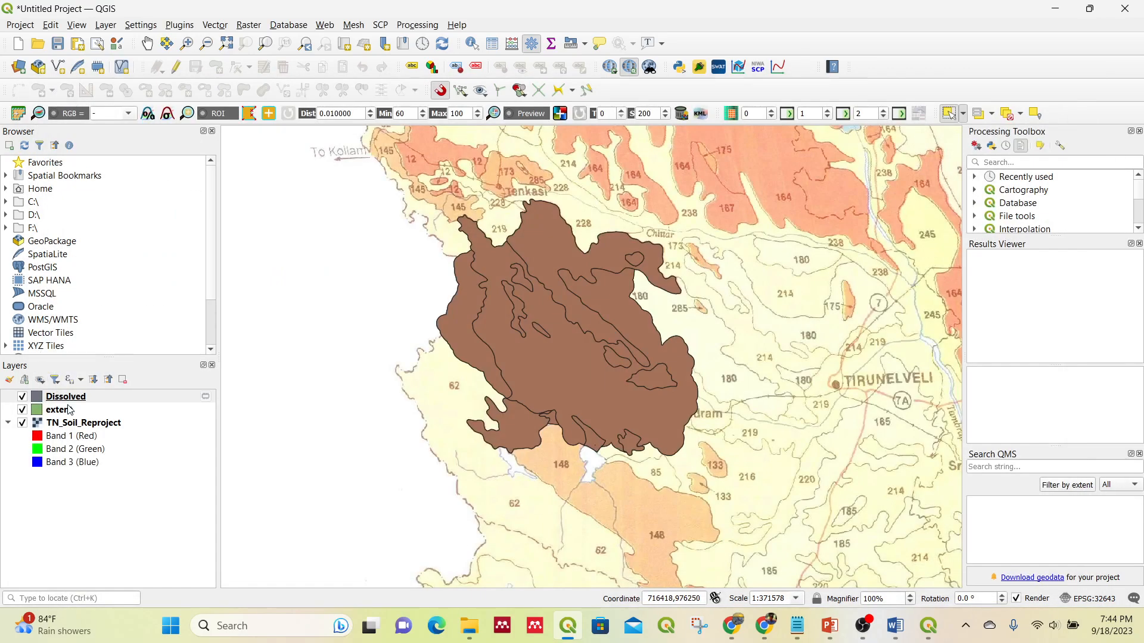
Compare the Dissolved layer's boundaries with the original extent polygons by toggling the Dissolved layer's visibility
left_click(83, 403)
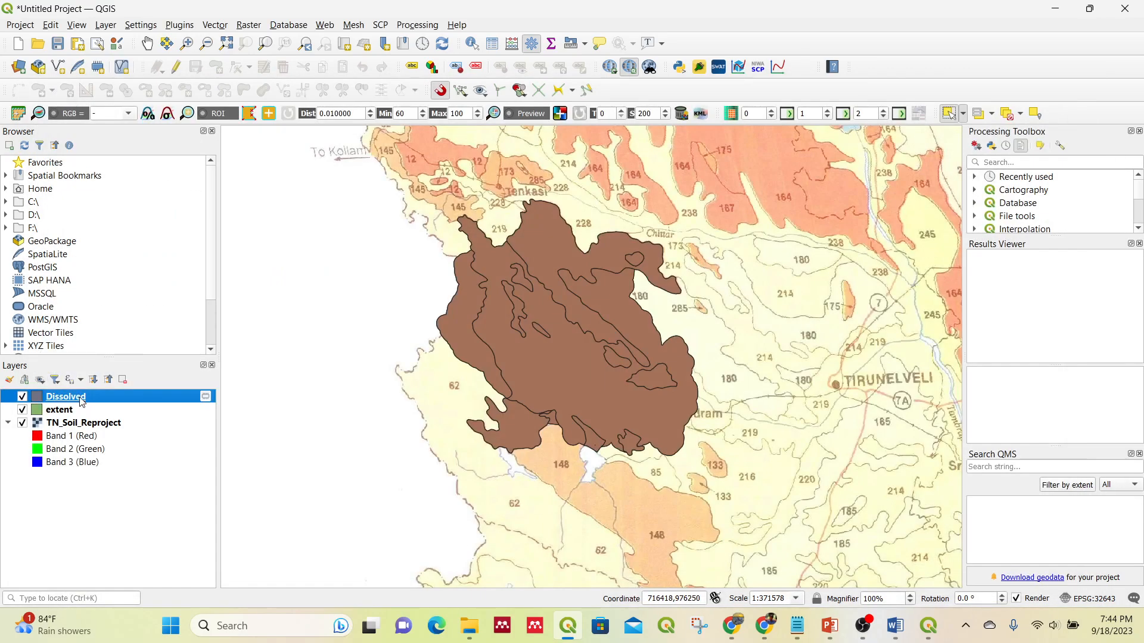
right_click(83, 404)
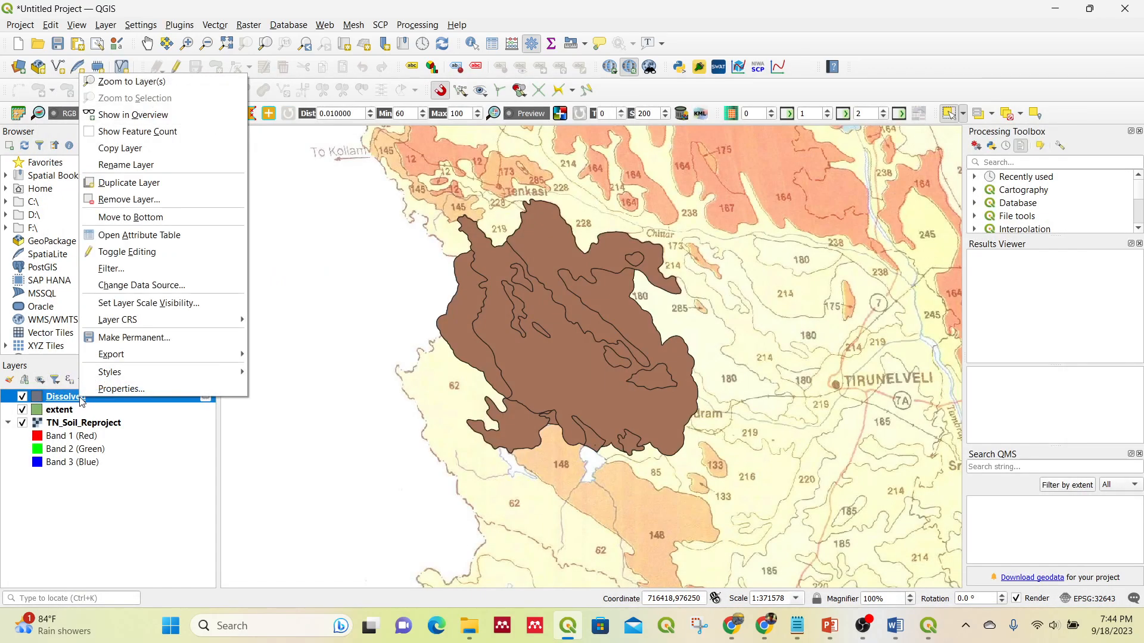
left_click(153, 459)
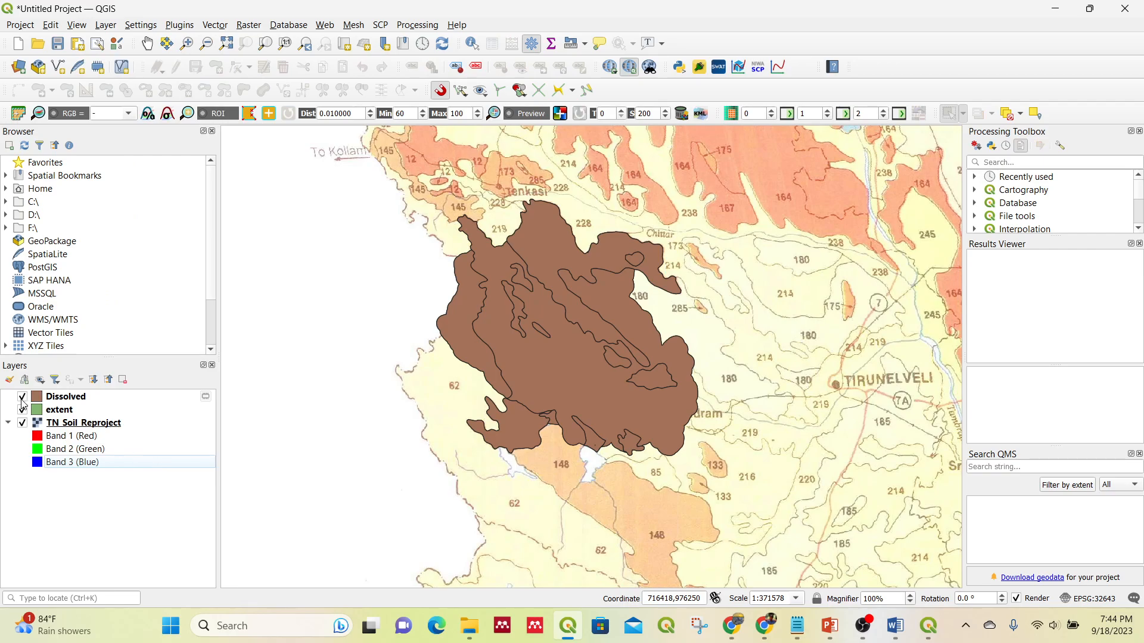
left_click(23, 397)
left_click(23, 397)
left_click(23, 399)
left_click(23, 399)
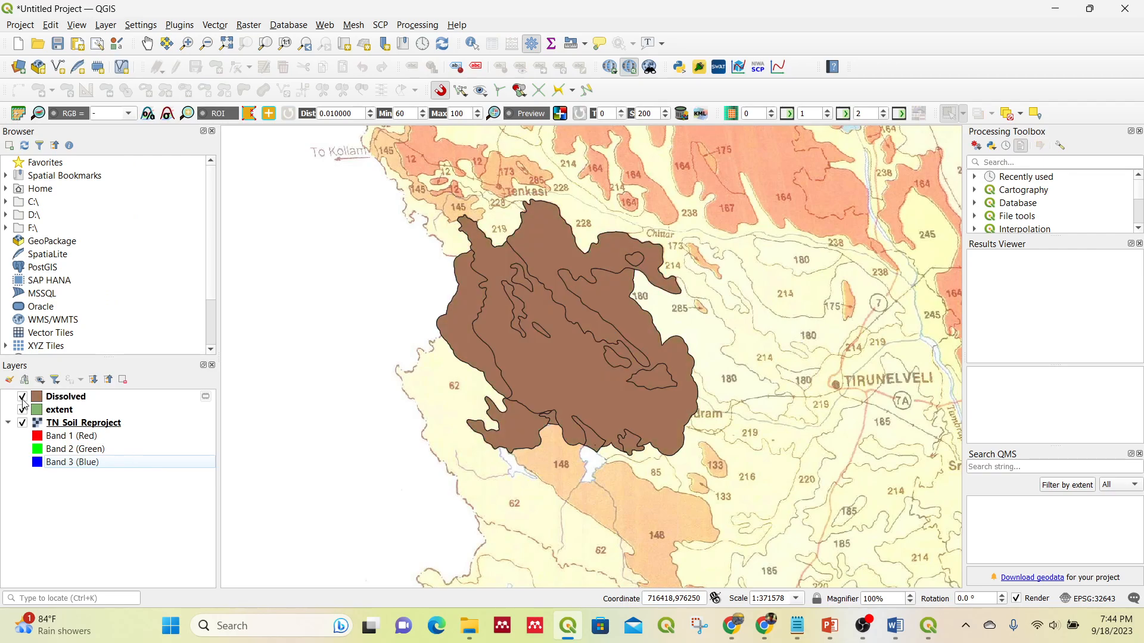
left_click(24, 398)
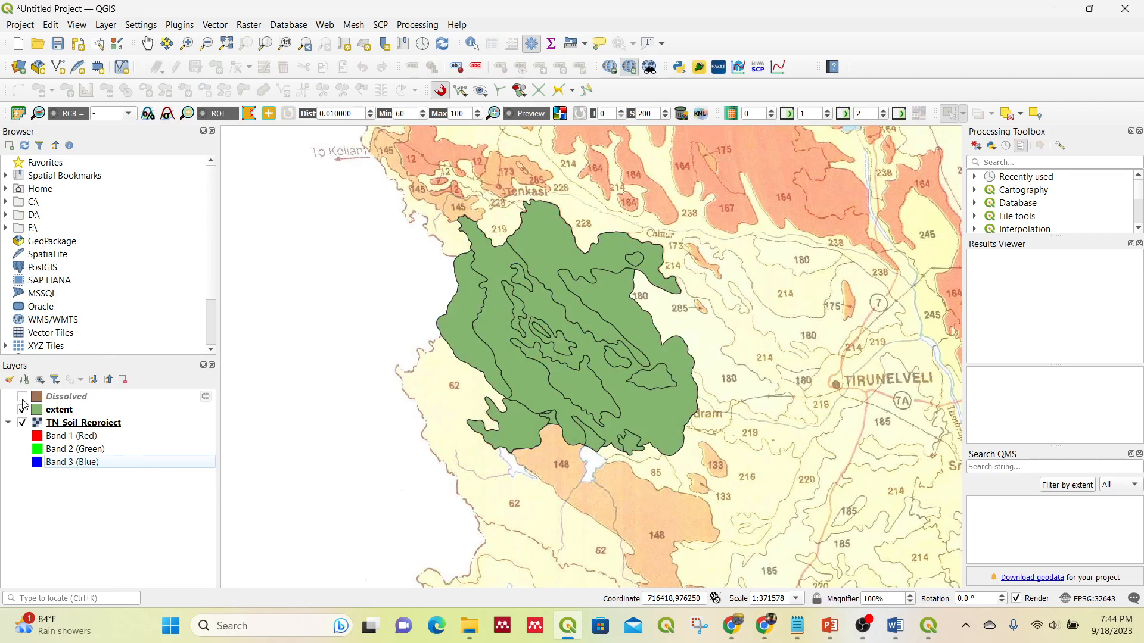
left_click(23, 397)
Sort the Dissolved layer's attribute table by Soil_ID and highlight the Soil_ID 85 feature to examine its parts on the map
left_click(75, 400)
right_click(75, 400)
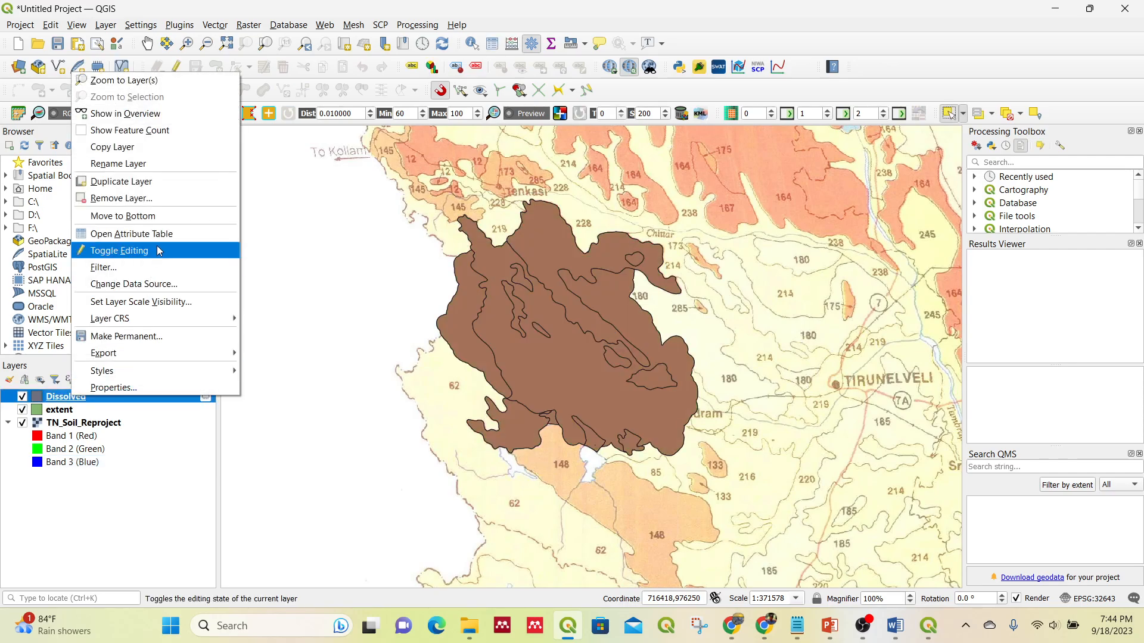
left_click(162, 233)
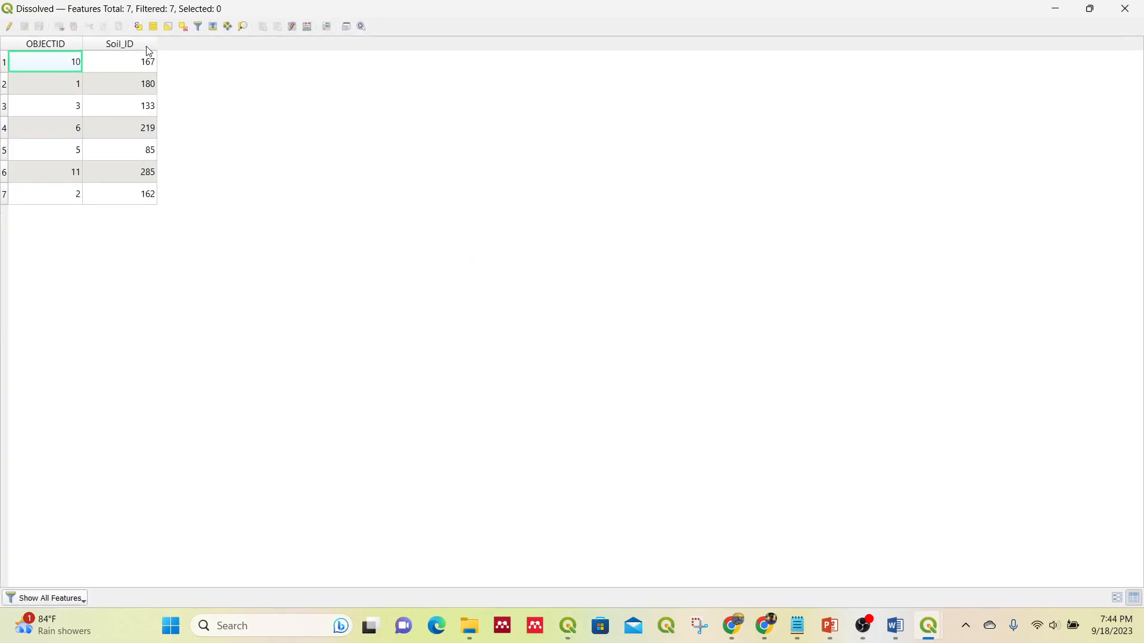
left_click(149, 45)
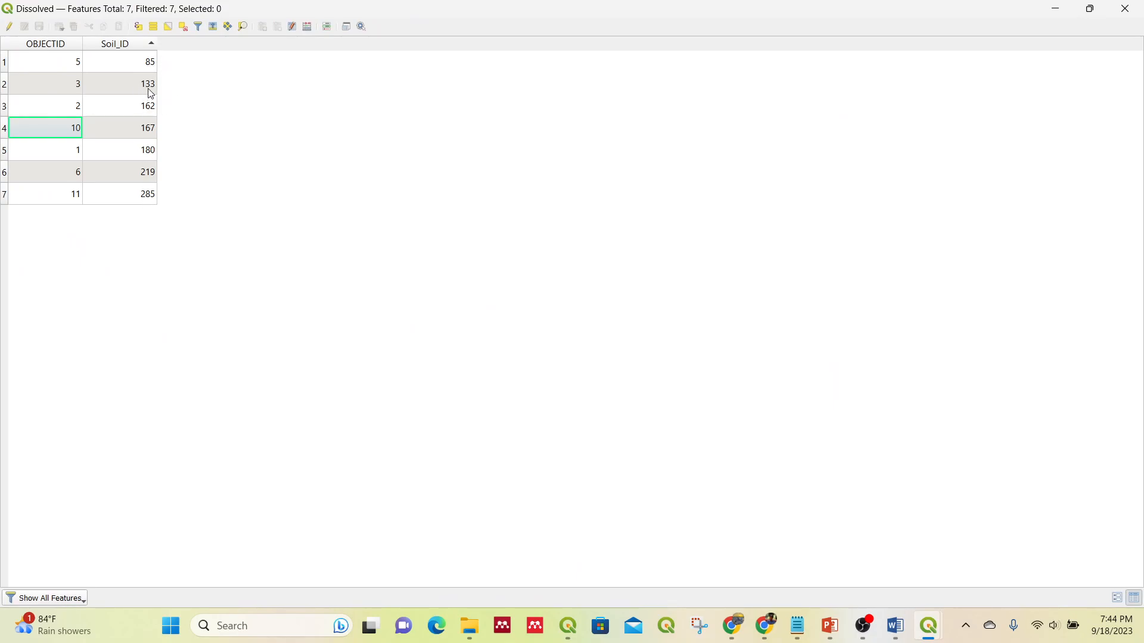
left_click(5, 62)
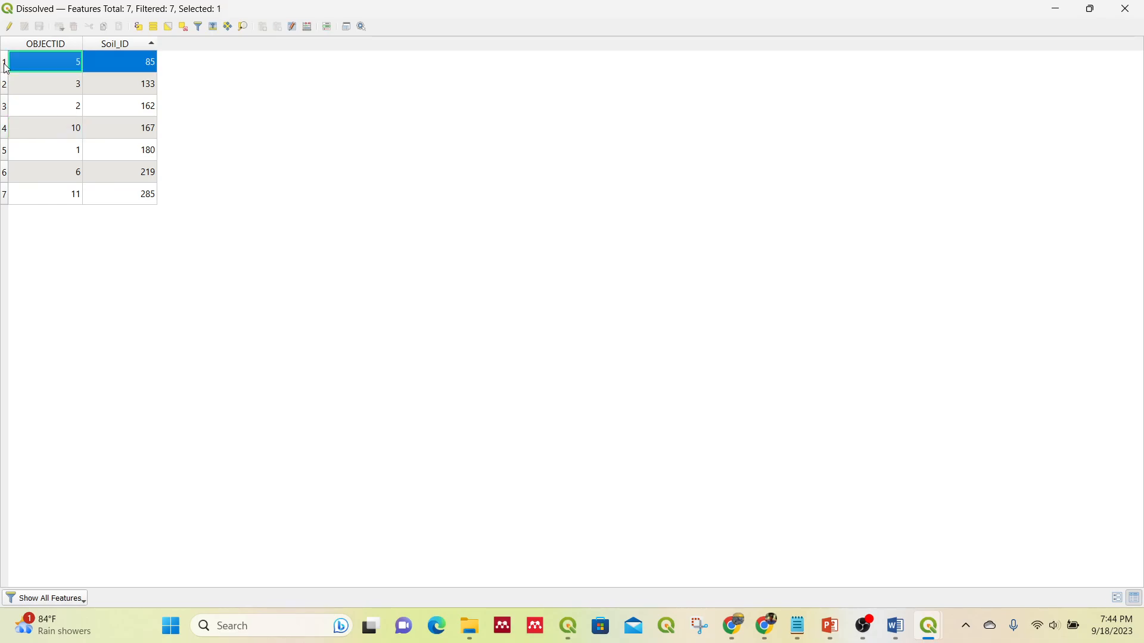
left_click(1056, 8)
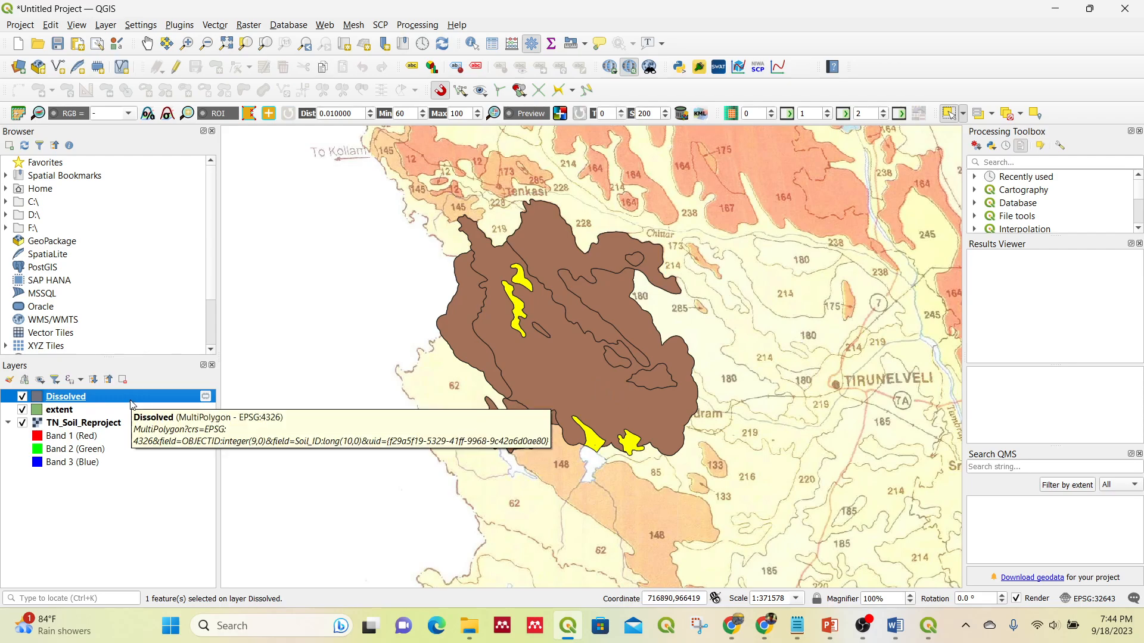
Remove the Dissolved, extent and TN_Soil_Reproject layers from the project
left_click(95, 411, "ctrl")
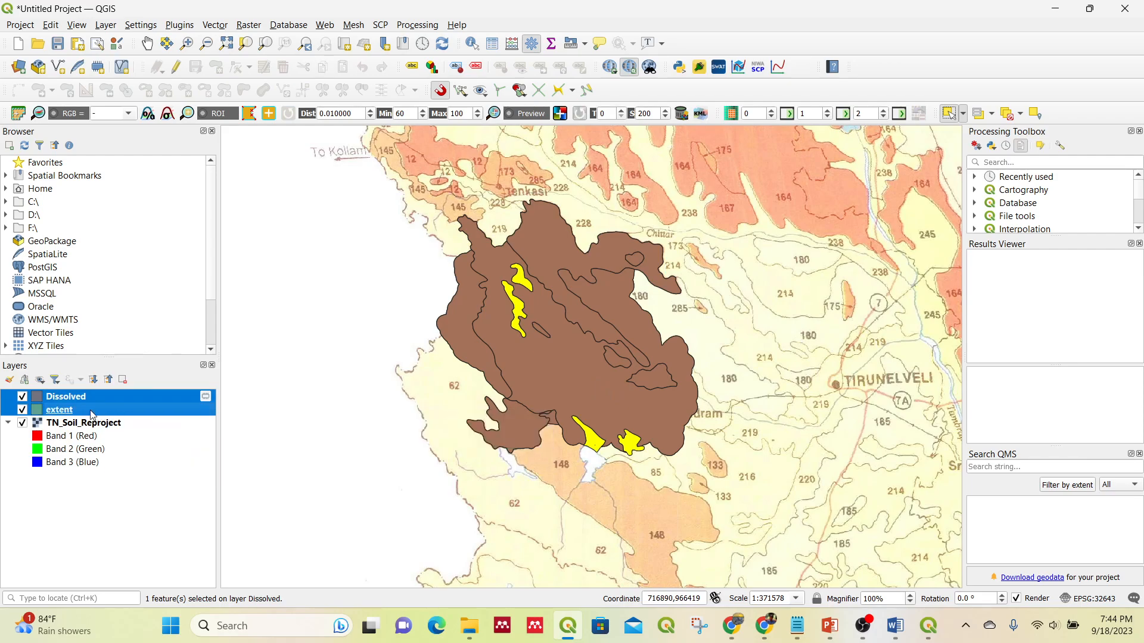
left_click(116, 423, "ctrl")
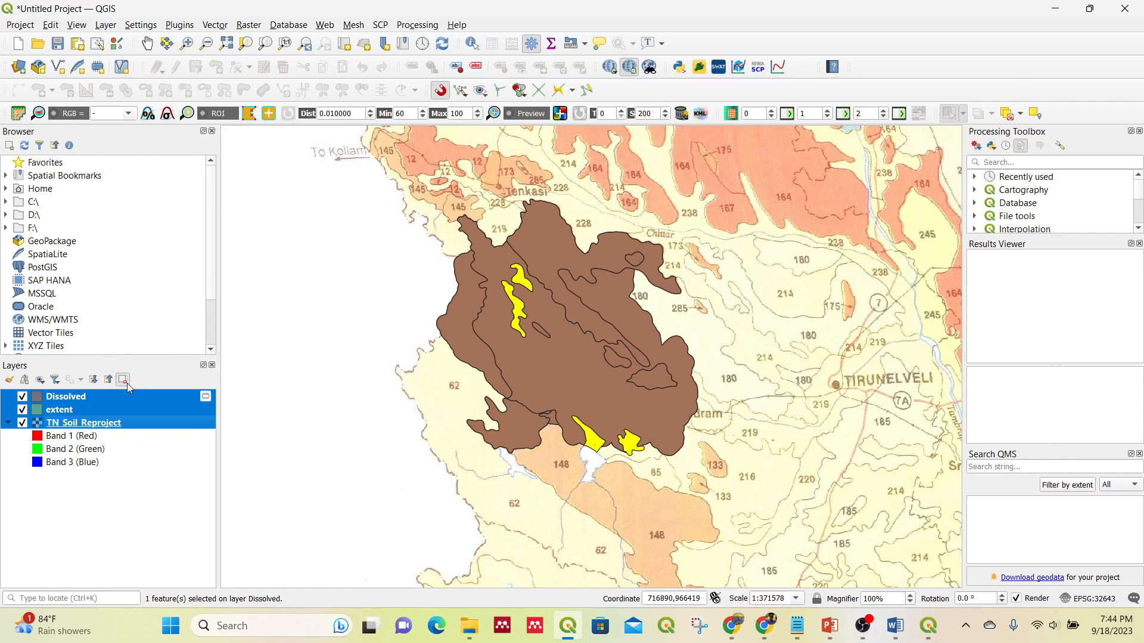
left_click(123, 380)
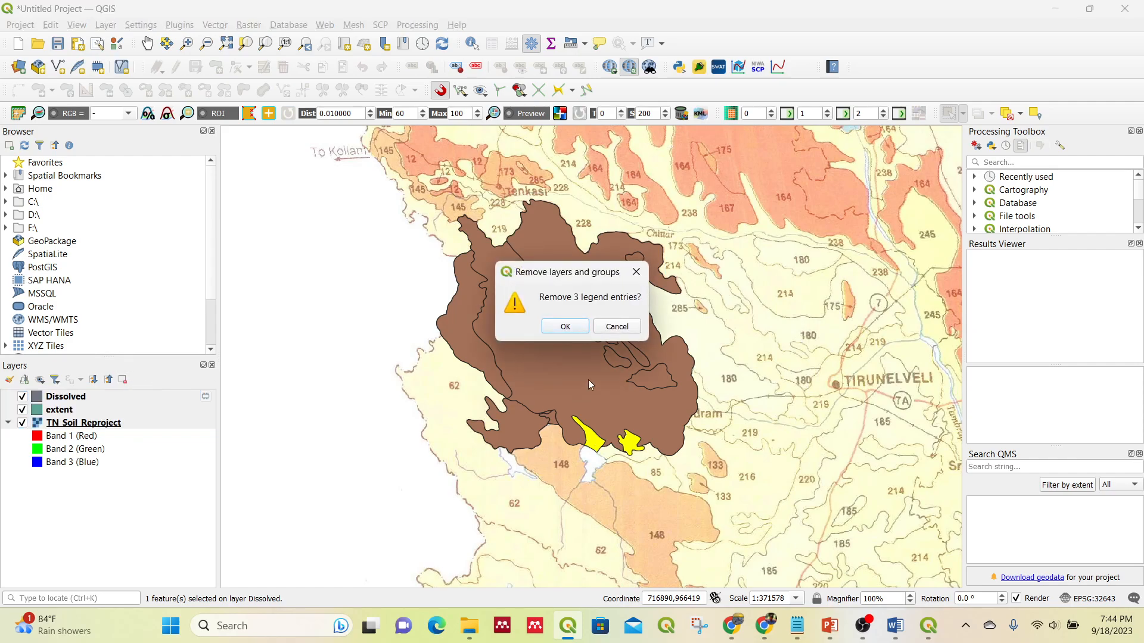
left_click(564, 327)
Add Rectangle.shp and Rectangle_Overlay.shp from the MapMaking_Reprojection folder to the project as layers
mouse_move(510, 635)
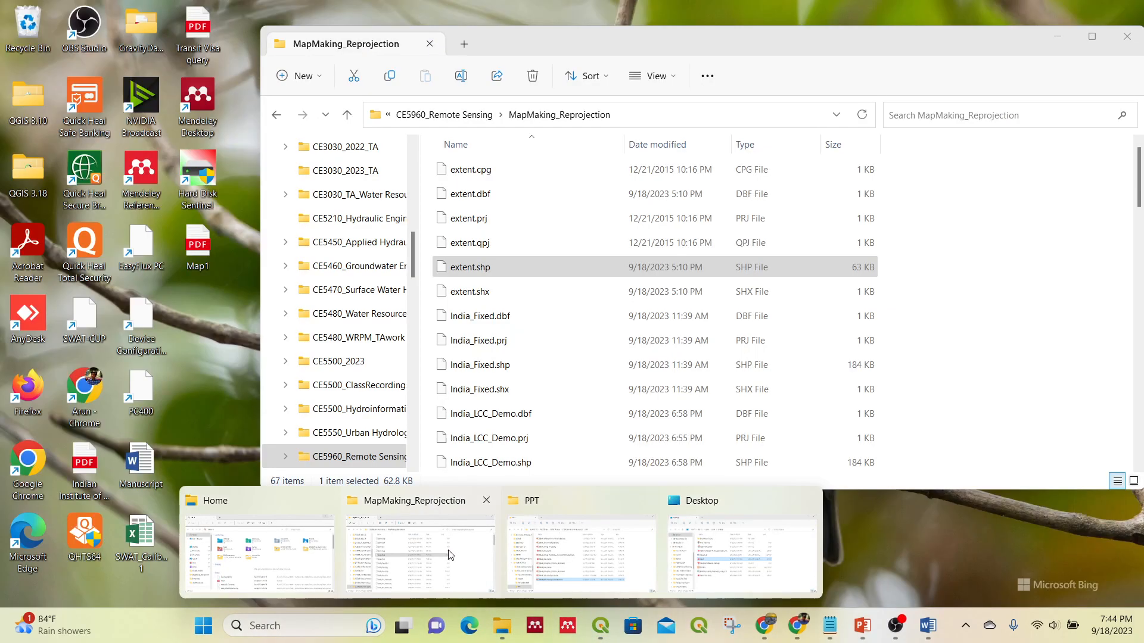
left_click(456, 555)
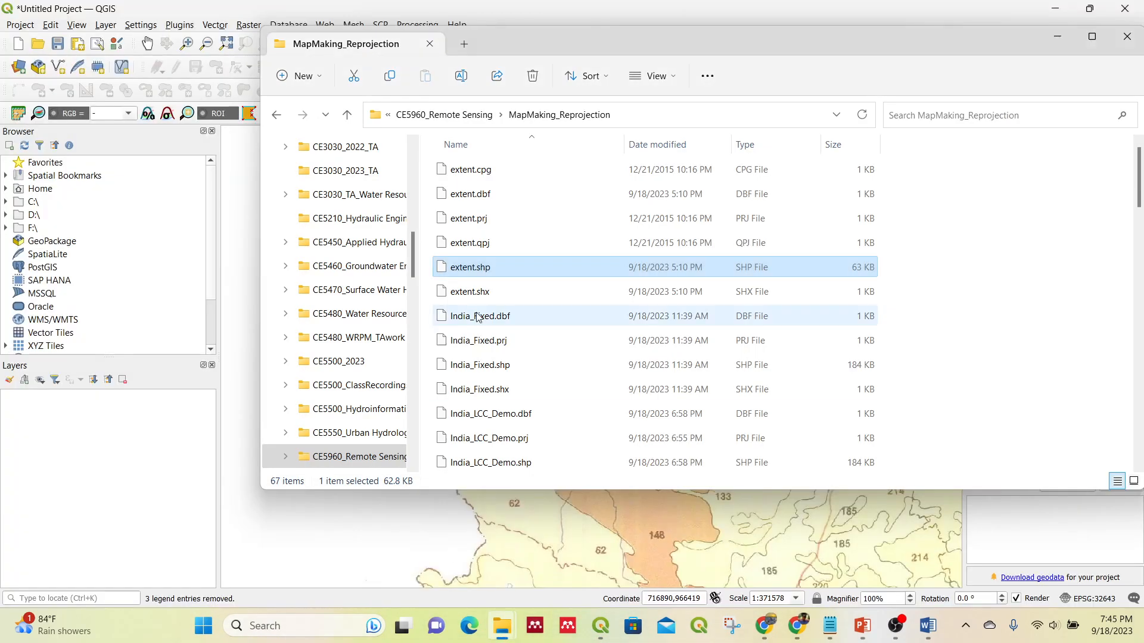
scroll(483, 324, "down", 5)
scroll(483, 323, "down", 10)
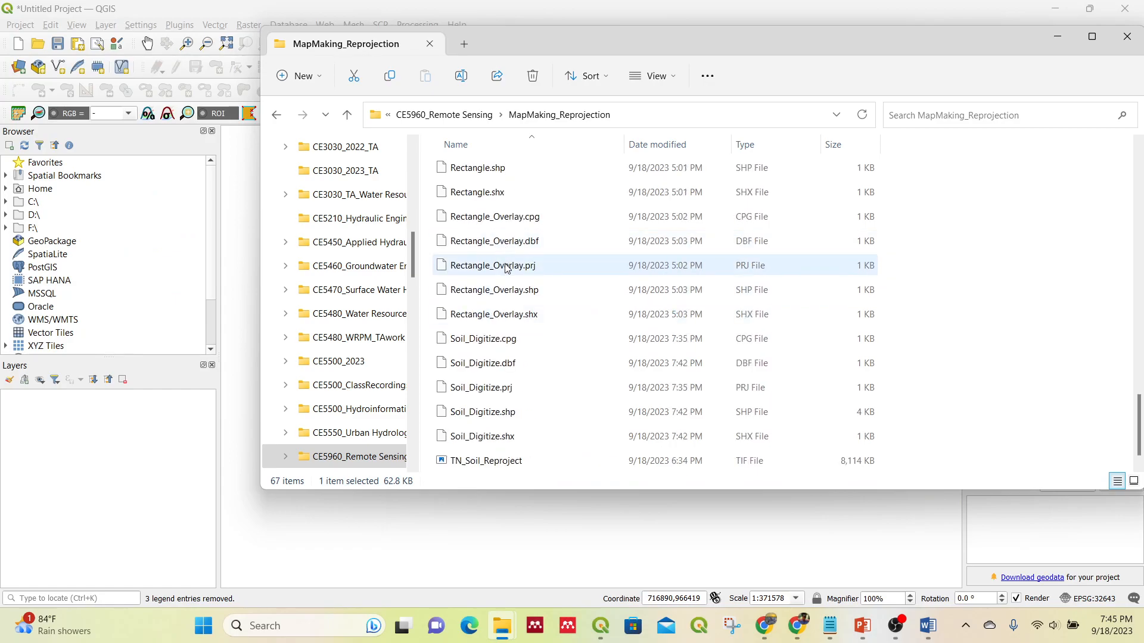
left_click(502, 172)
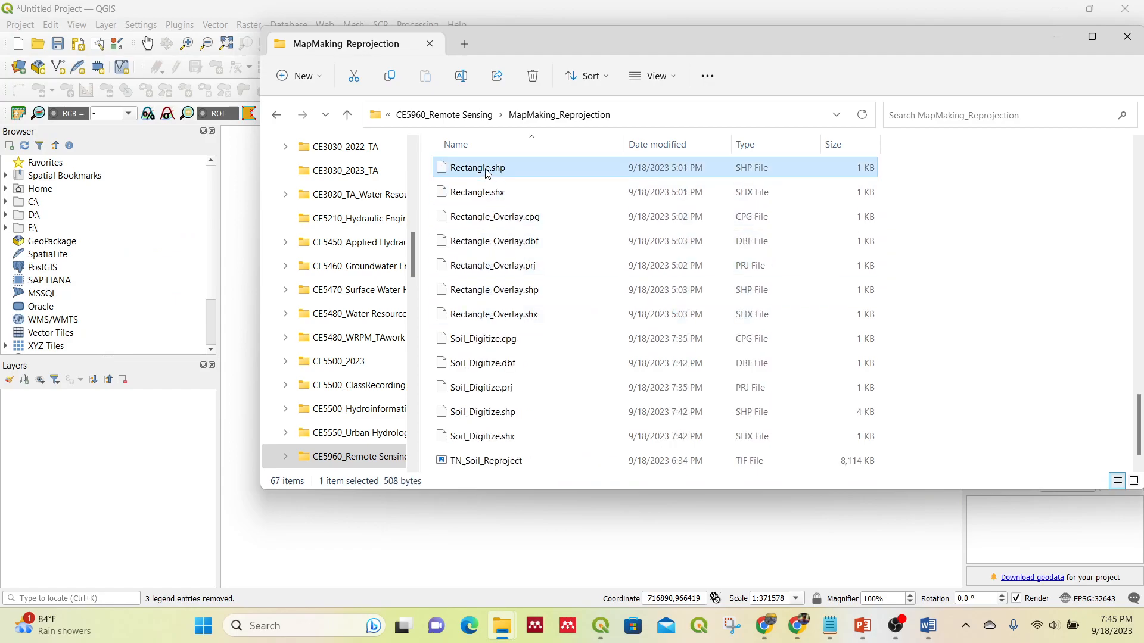
left_click_drag(486, 172, 119, 486)
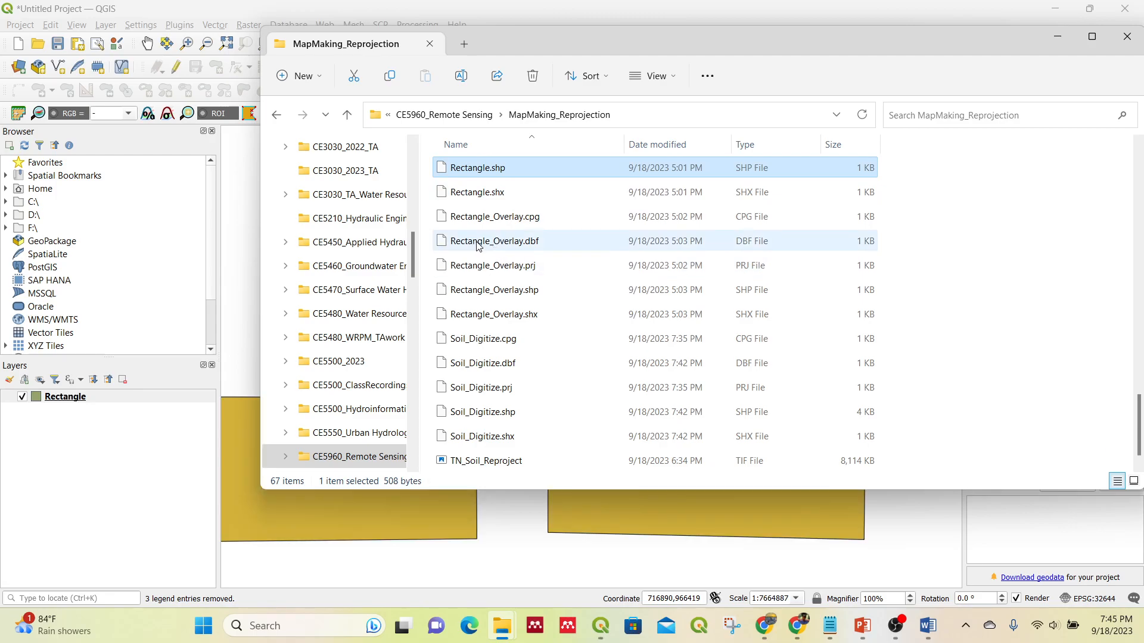
left_click(480, 265)
left_click_drag(479, 290, 148, 493)
Add Line.shp and Points.shp from the same folder to the project, with Points as the topmost layer
scroll(519, 406, "down", 1)
scroll(520, 408, "up", 5)
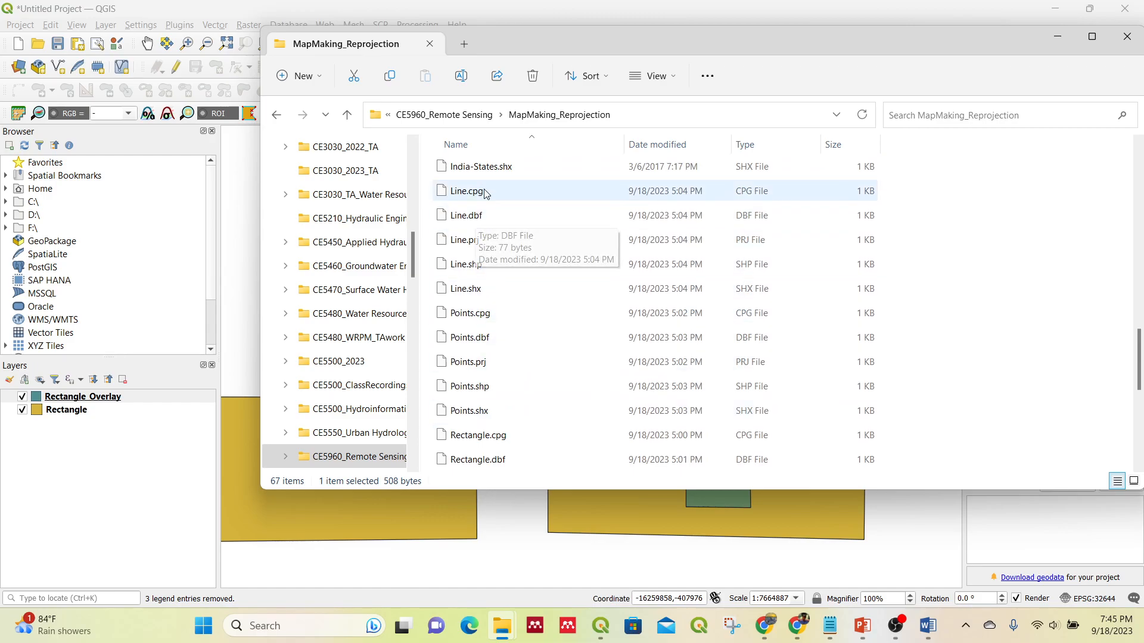
left_click_drag(467, 265, 90, 488)
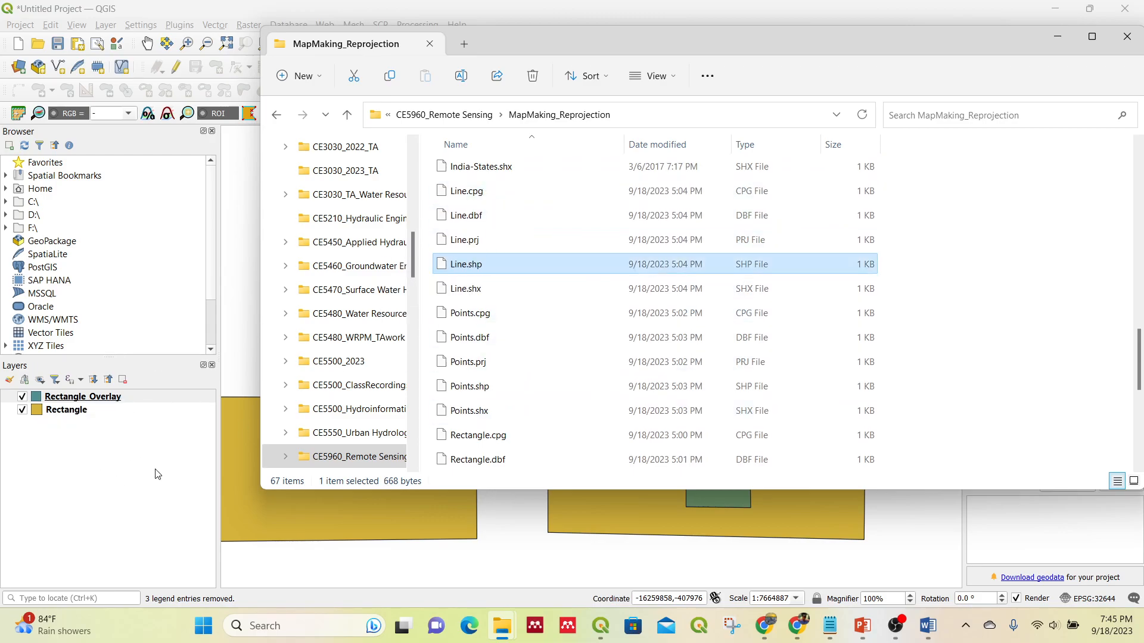
left_click(470, 337)
left_click(473, 363)
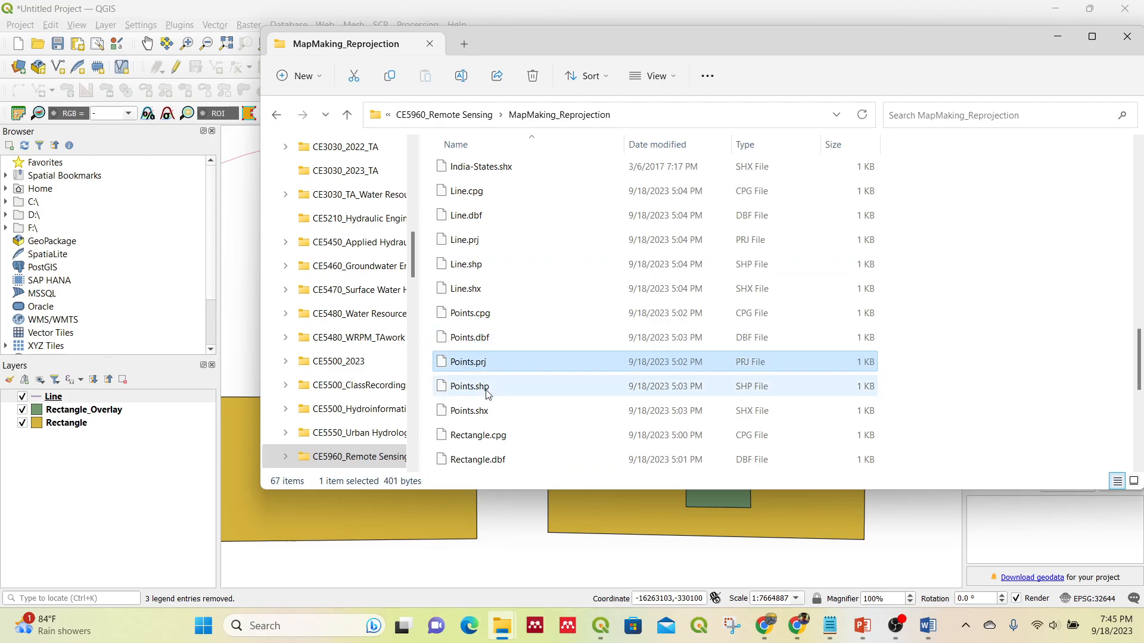
left_click(477, 387)
left_click_drag(60, 545, 60, 546)
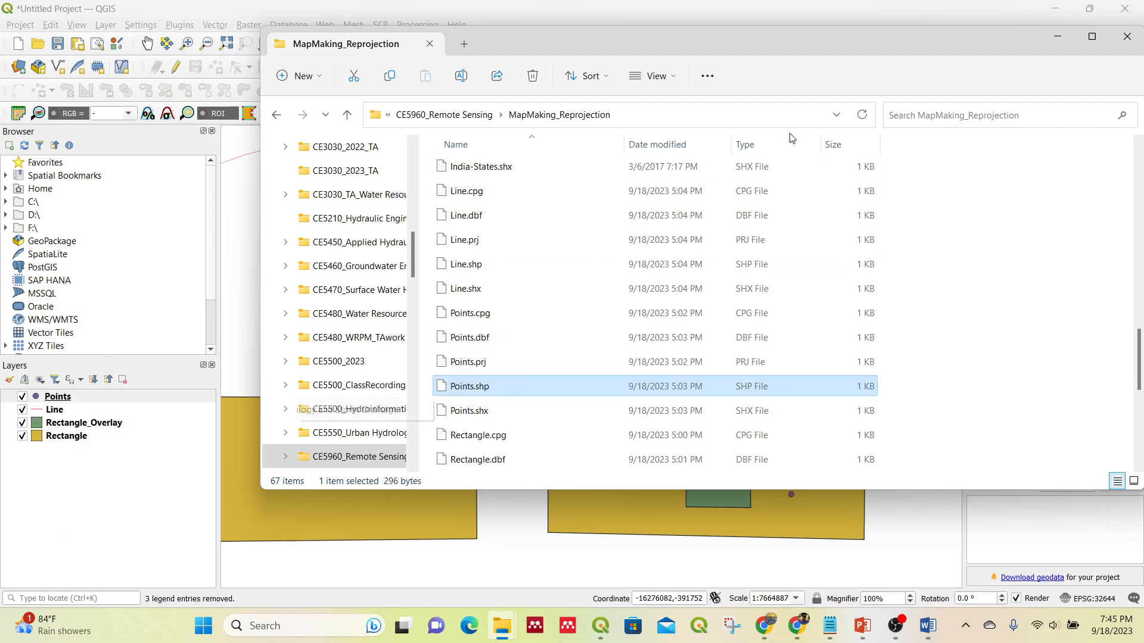
Hide the Points, Rectangle_Overlay and Rectangle layers so only the Line layer is shown on the map
left_click(1058, 36)
scroll(594, 393, "down", 1)
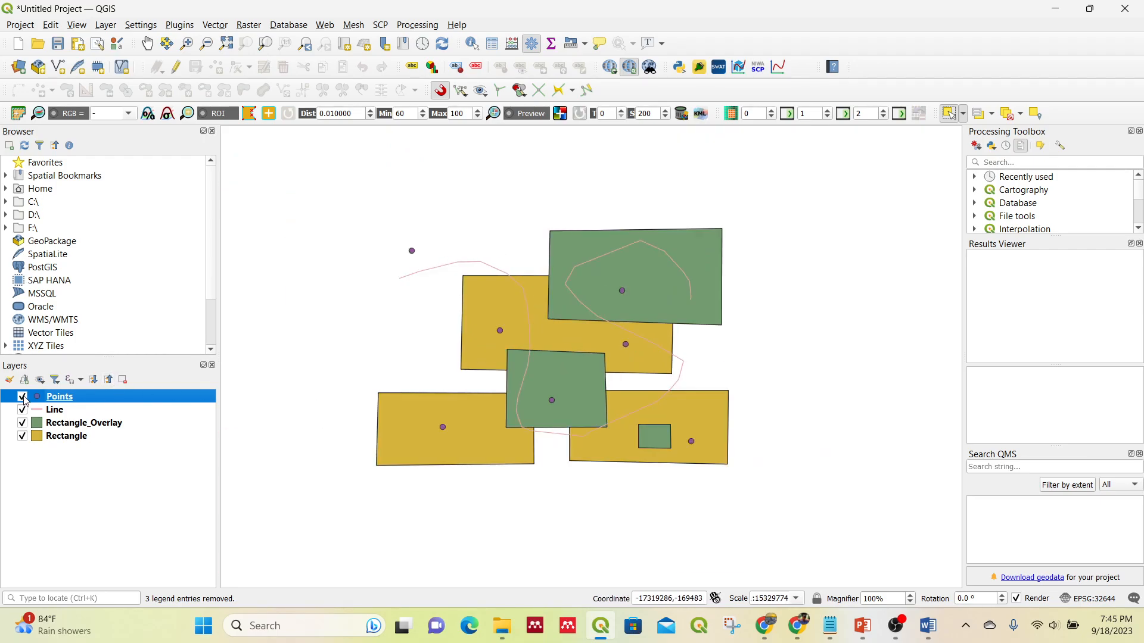
left_click(23, 398)
left_click(24, 423)
left_click(24, 437)
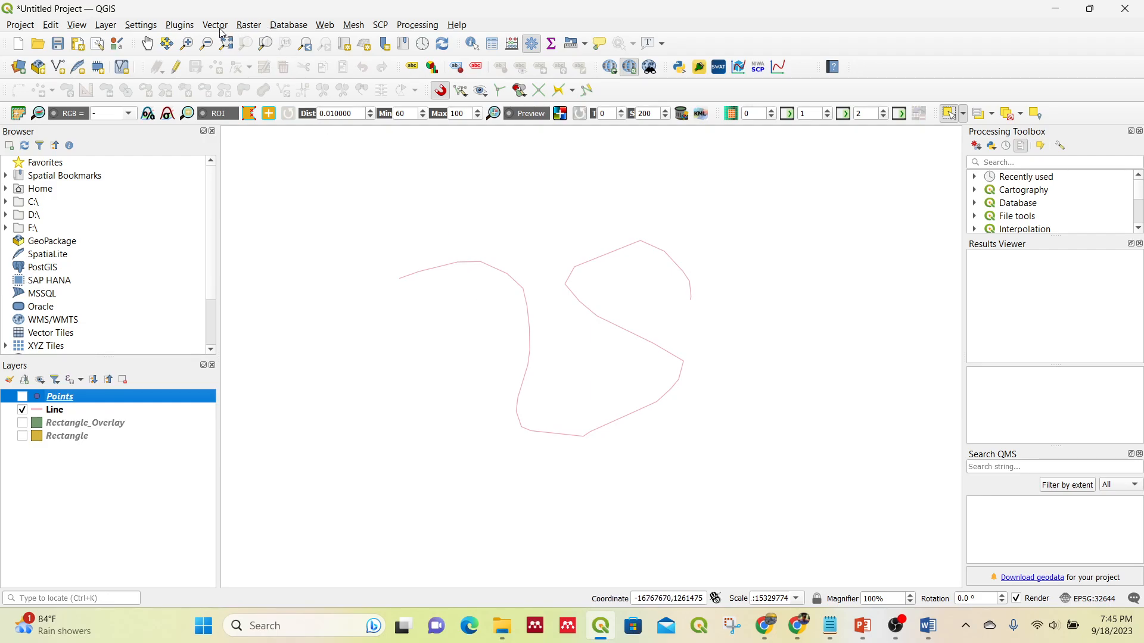
Buffer the Line layer by 20 meters into a temporary layer, keeping the default segments and round cap and join styles
left_click(66, 411)
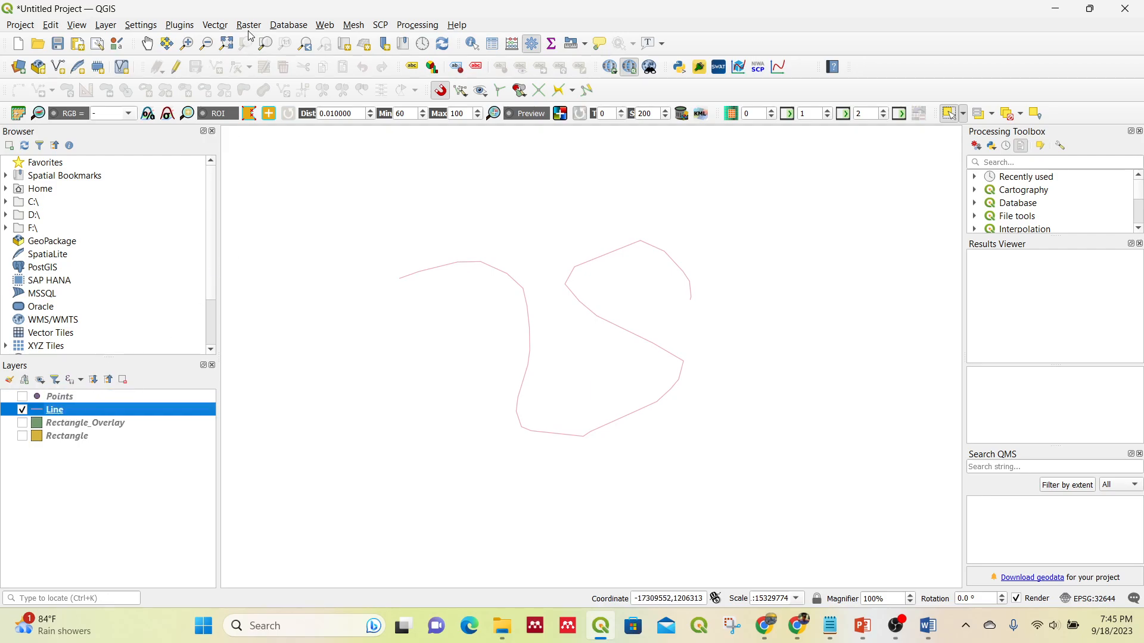
left_click(216, 25)
mouse_move(227, 44)
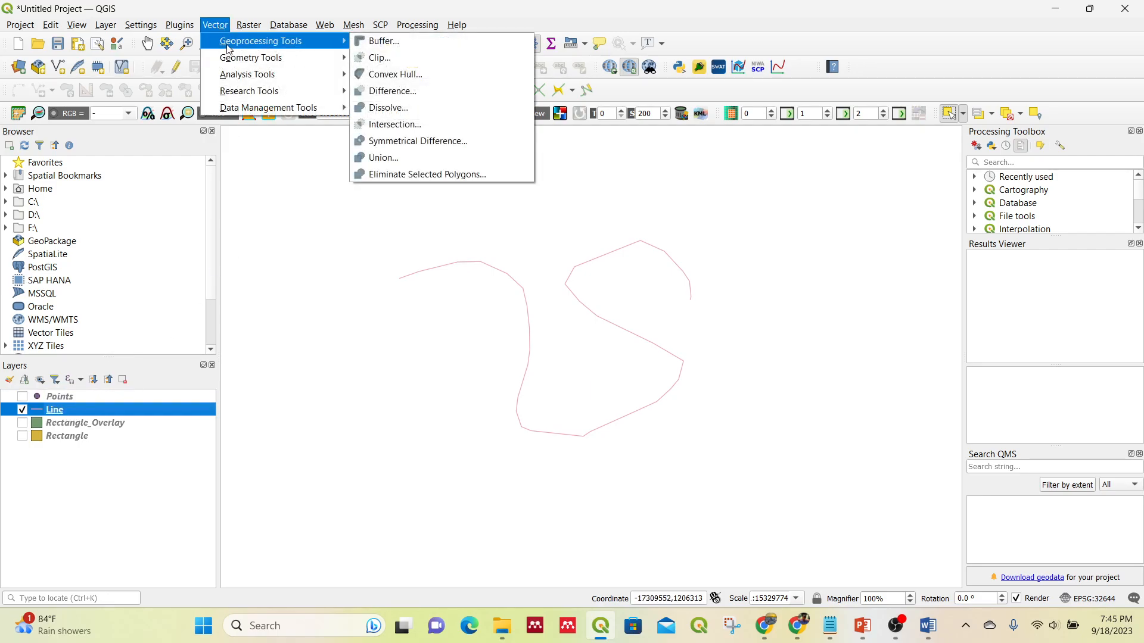
left_click(392, 45)
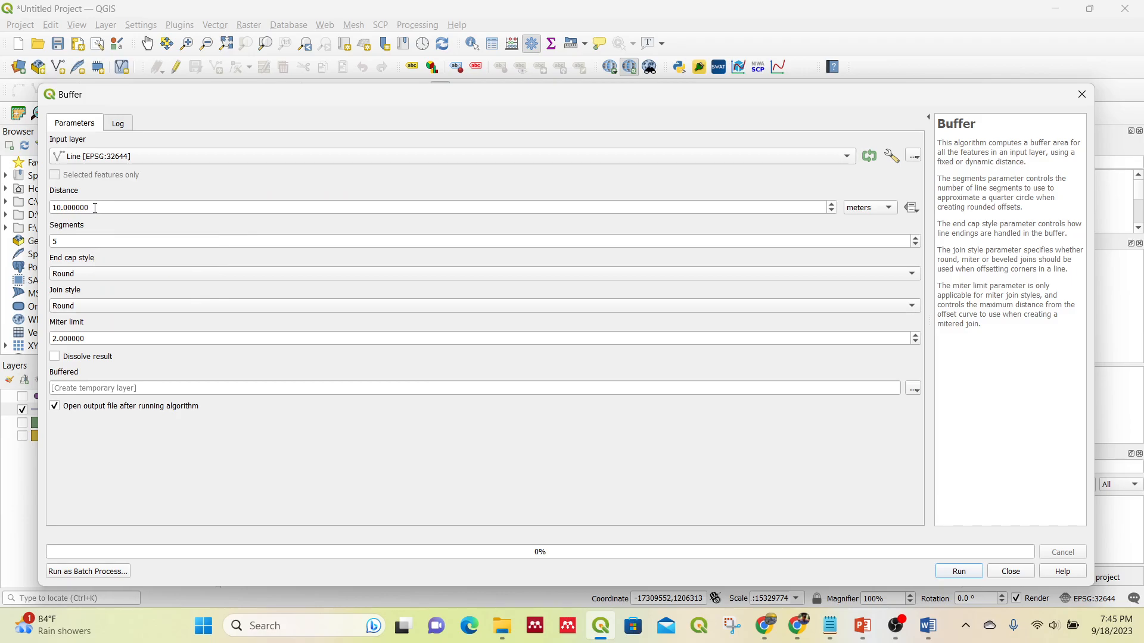
left_click_drag(89, 207, 41, 210)
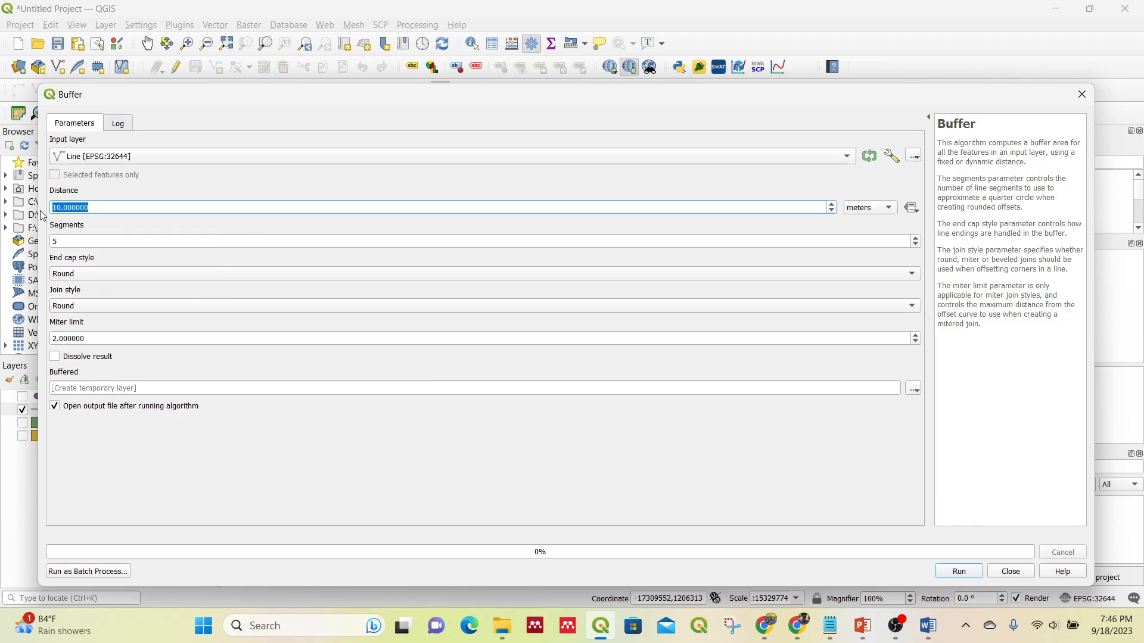
type("20")
left_click(958, 573)
left_click(1011, 572)
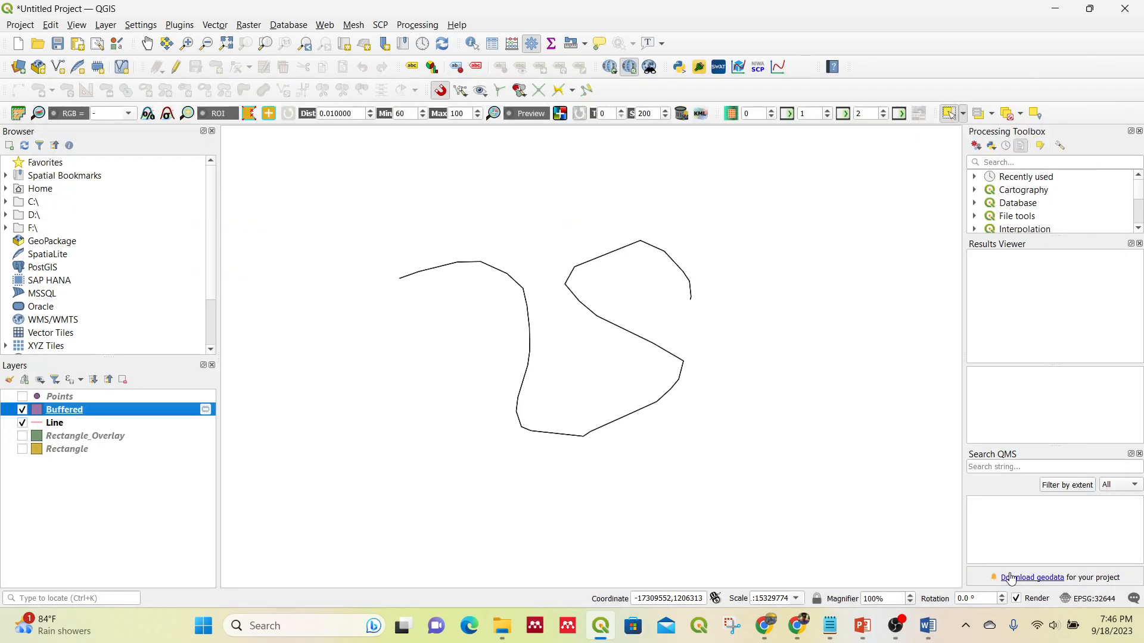
Examine the Buffered polygon against the original line at close scale, switching the visibility of both layers off and on to compare them
scroll(633, 409, "up", 6)
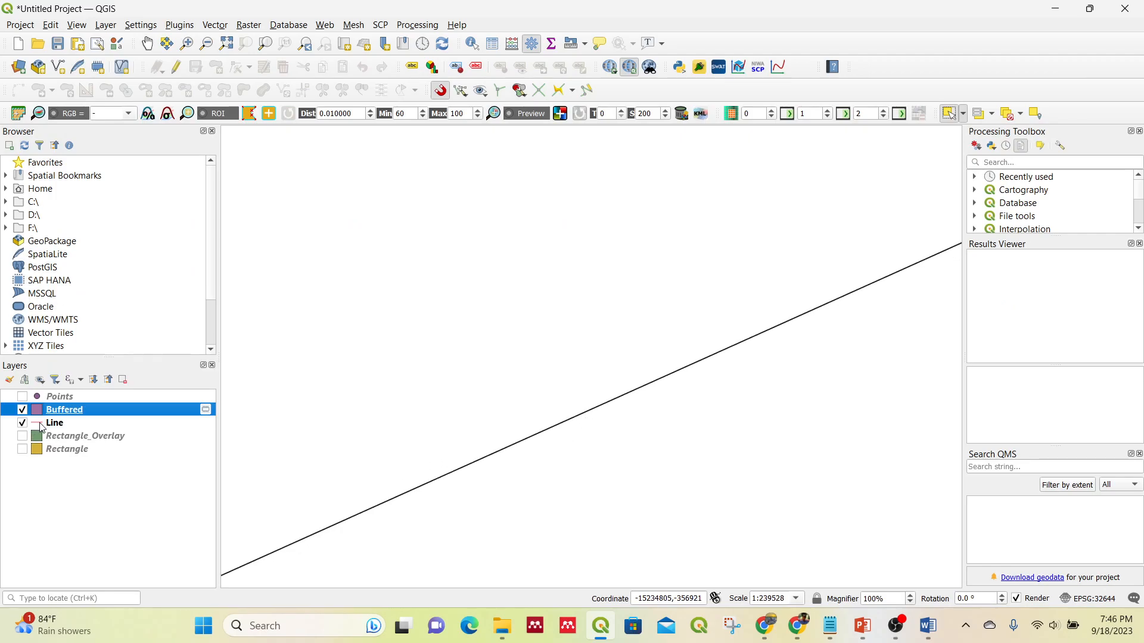
scroll(710, 459, "down", 5)
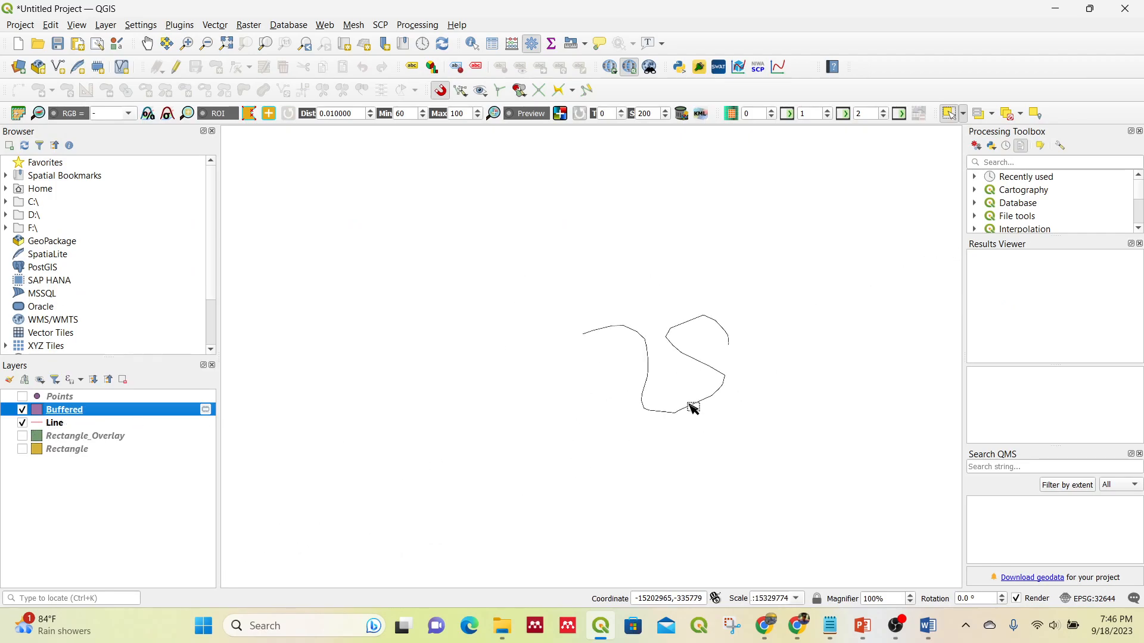
scroll(702, 386, "down", 1)
scroll(703, 386, "up", 1)
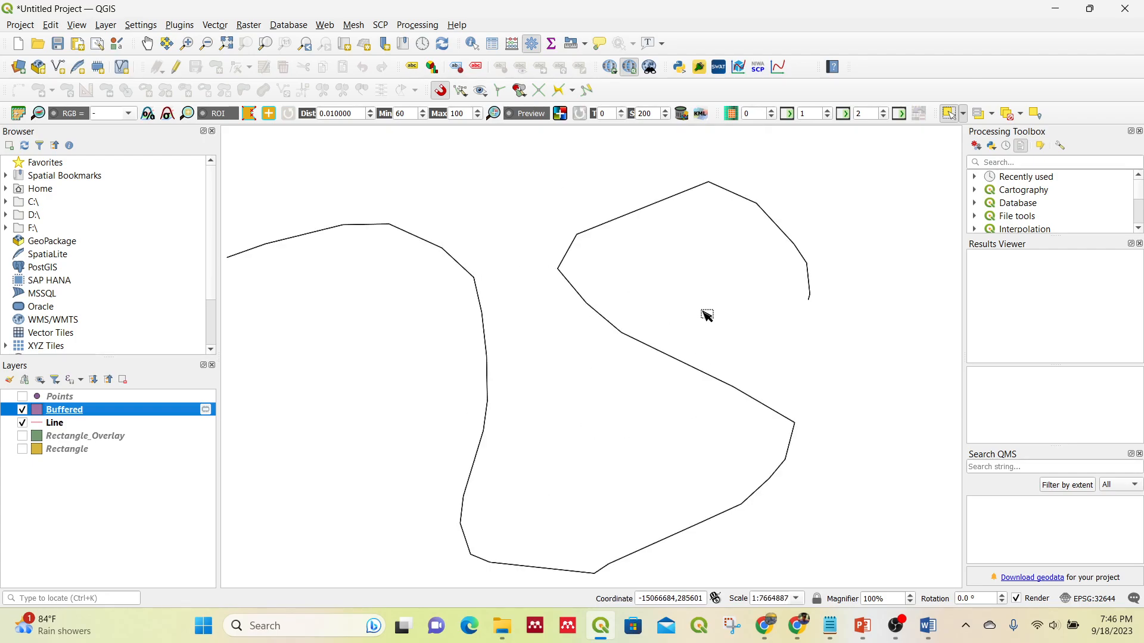
scroll(473, 417, "down", 1)
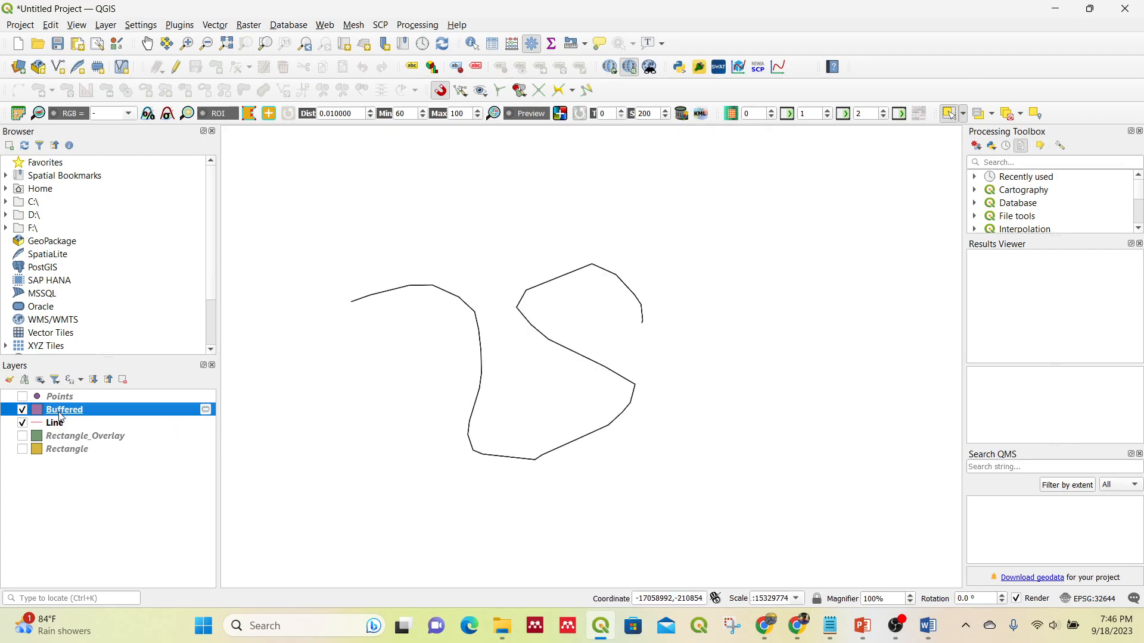
left_click(22, 423)
left_click(22, 423)
right_click(80, 411)
left_click(156, 76)
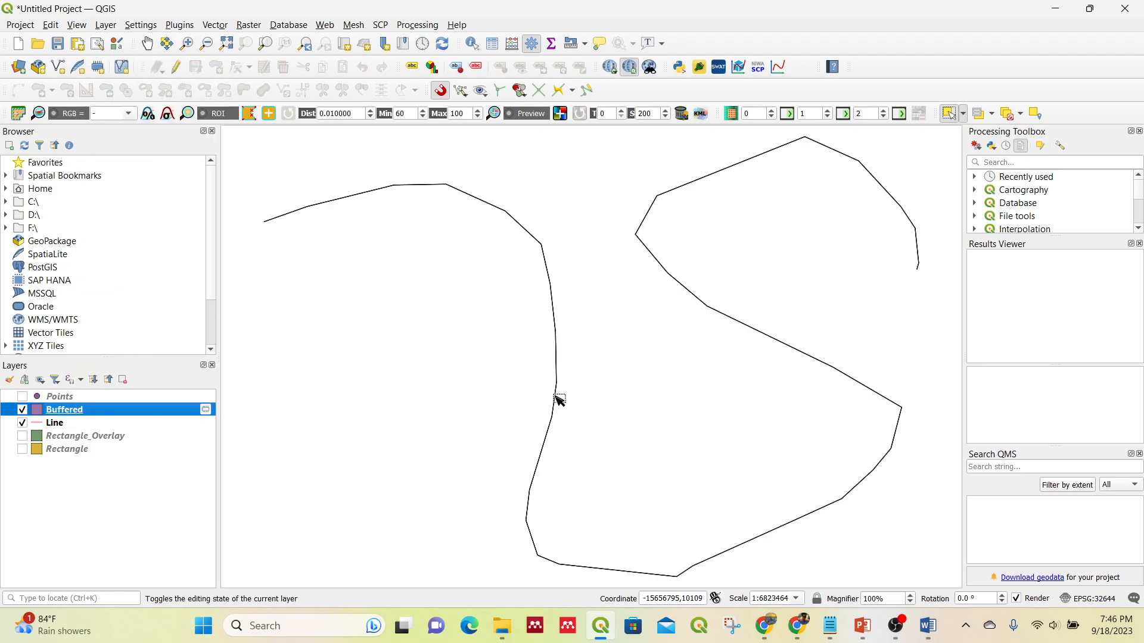
scroll(556, 419, "up", 2)
scroll(590, 447, "up", 9)
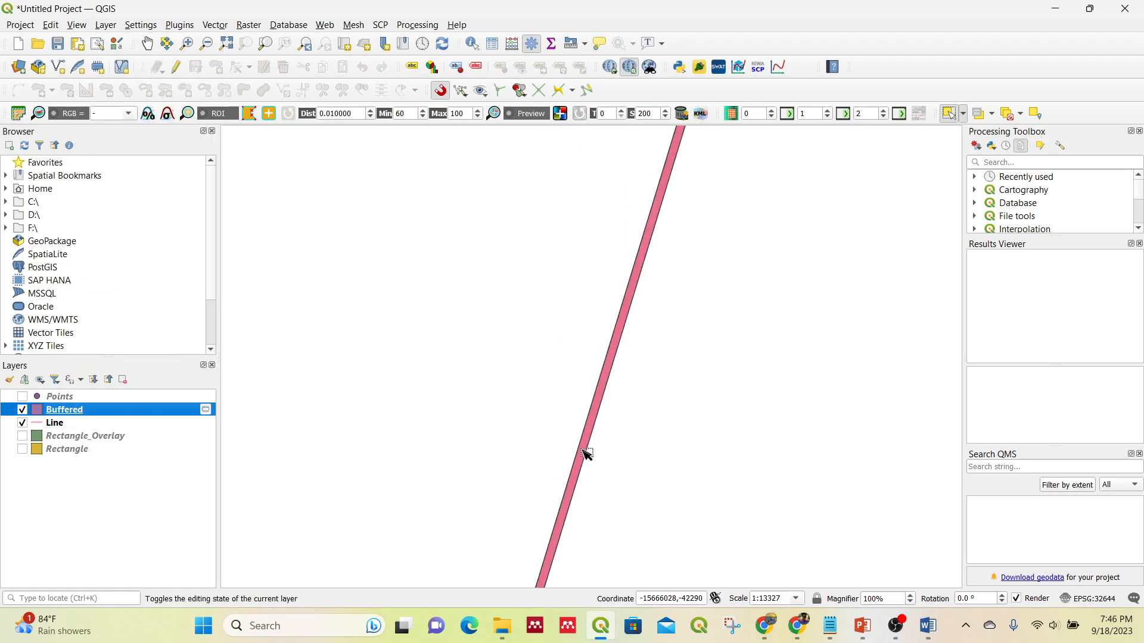
scroll(555, 475, "up", 1)
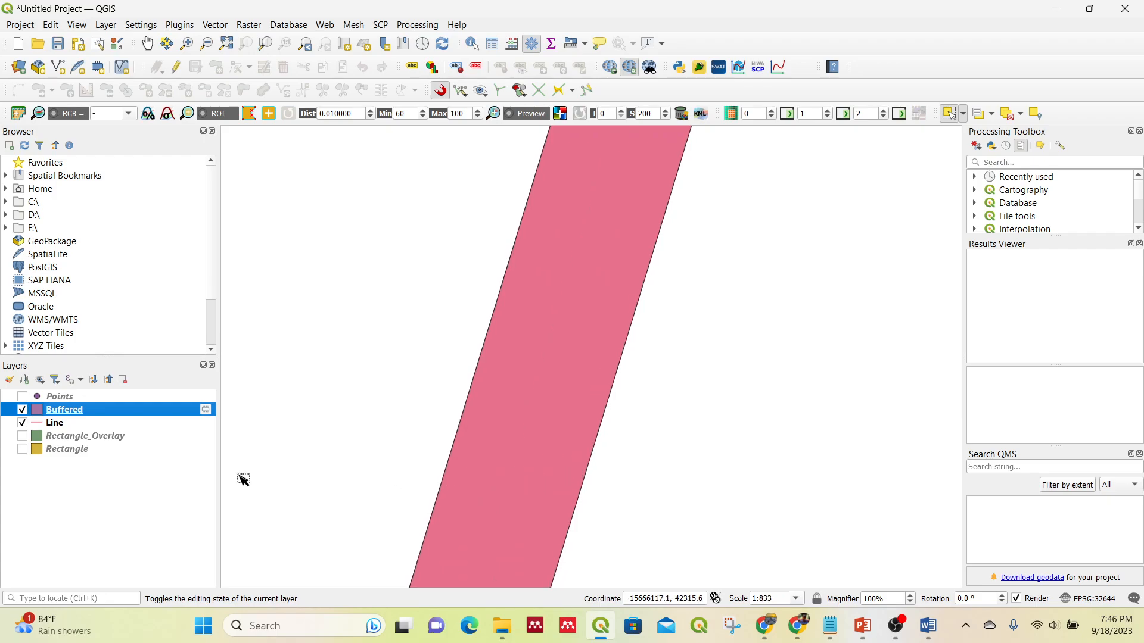
left_click(23, 410)
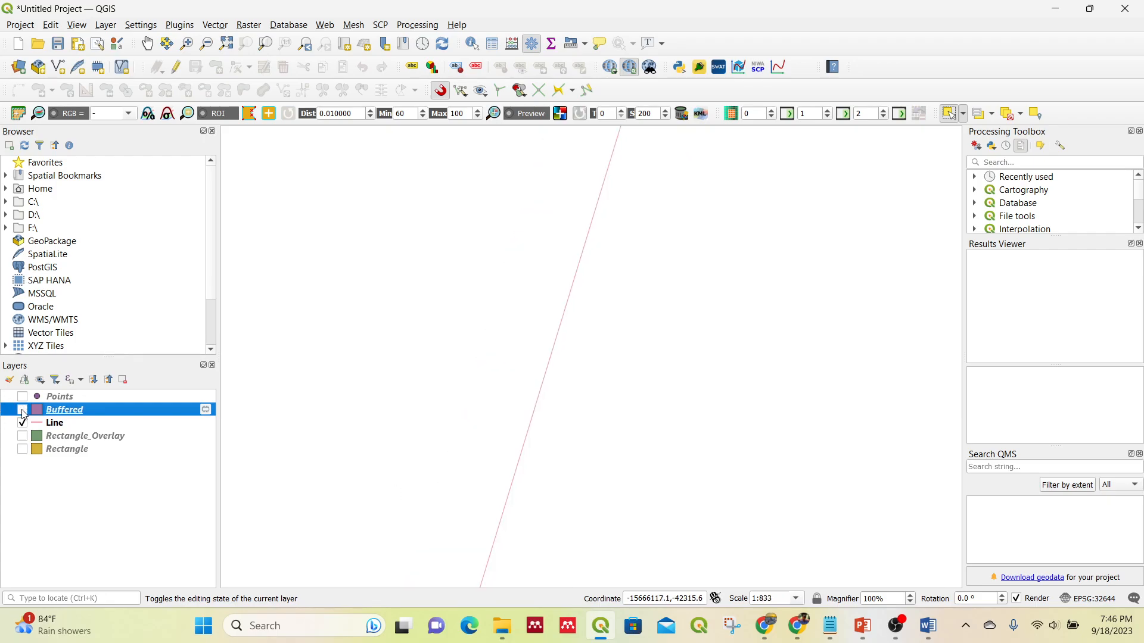
left_click(23, 410)
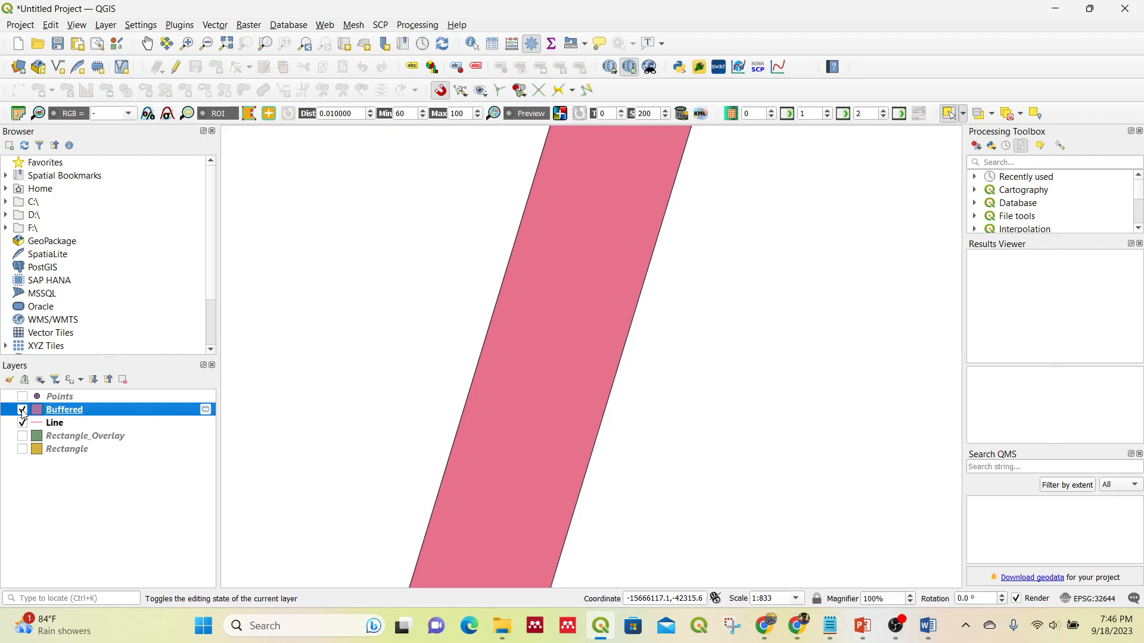
left_click(578, 43)
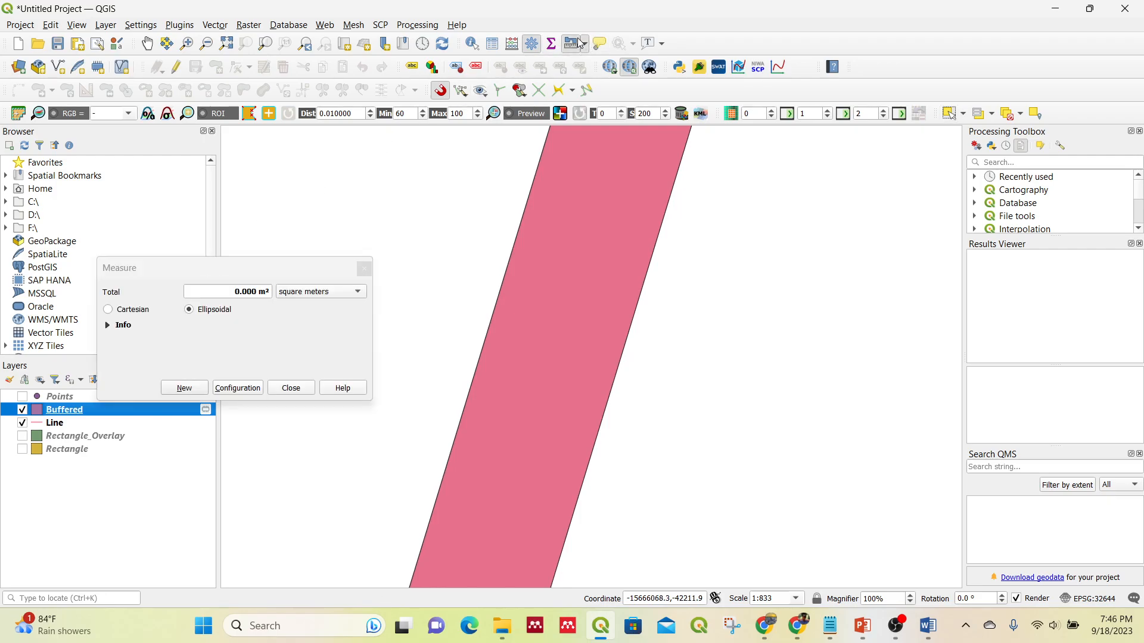
left_click(297, 293)
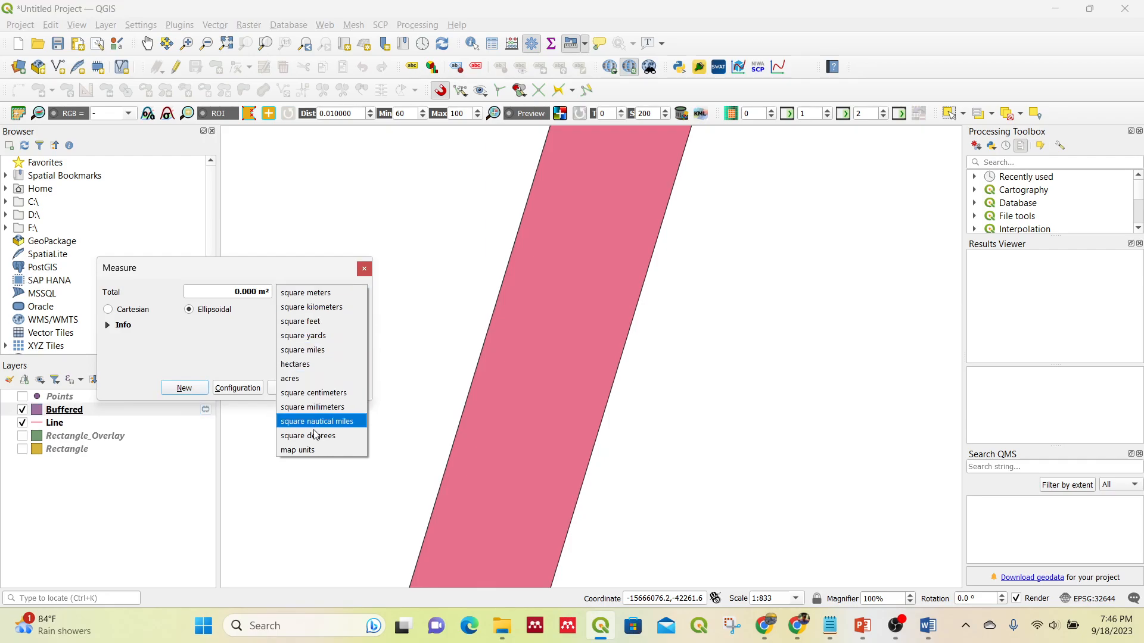
left_click(361, 269)
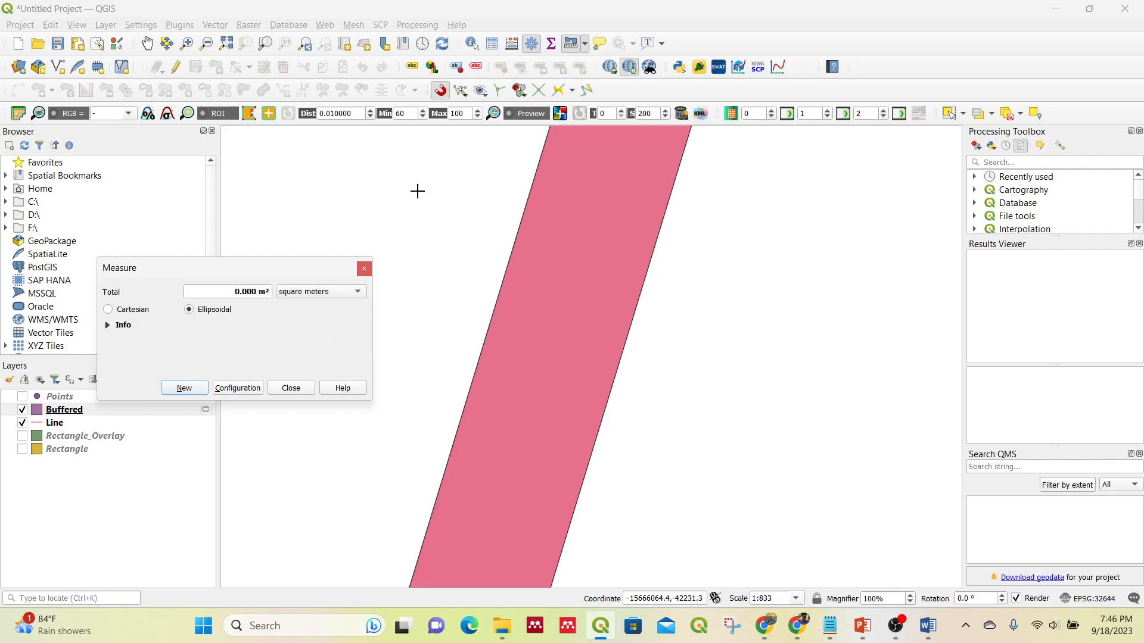
left_click(364, 270)
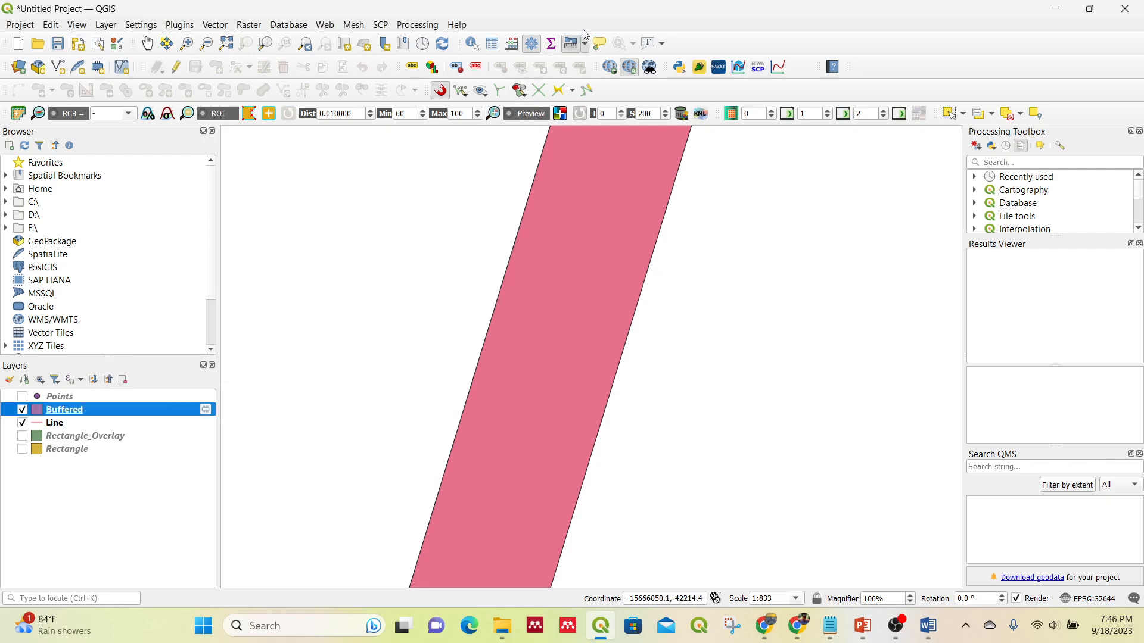
Measure the width of the Buffered polygon across its two edges in meters
left_click(584, 43)
left_click(602, 65)
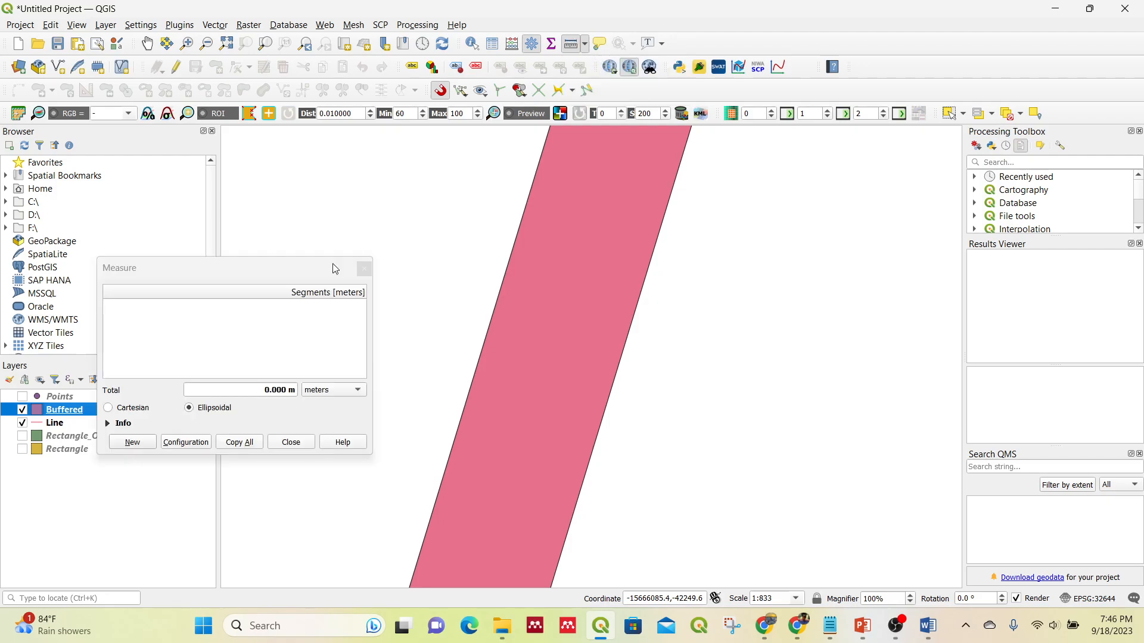
left_click(474, 374)
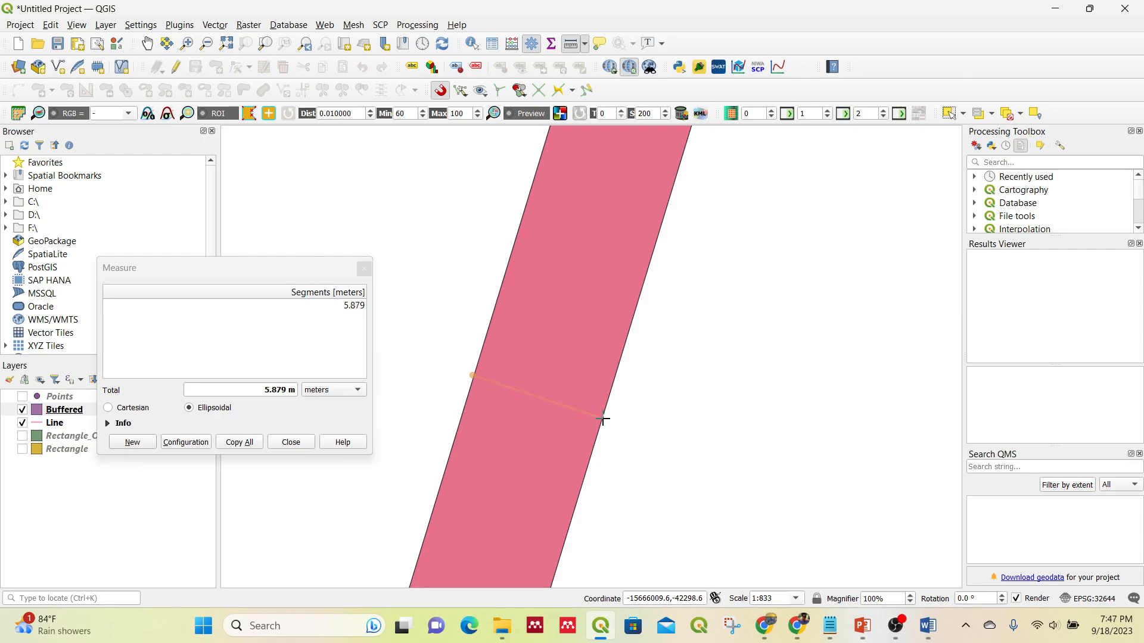
scroll(580, 425, "down", 3)
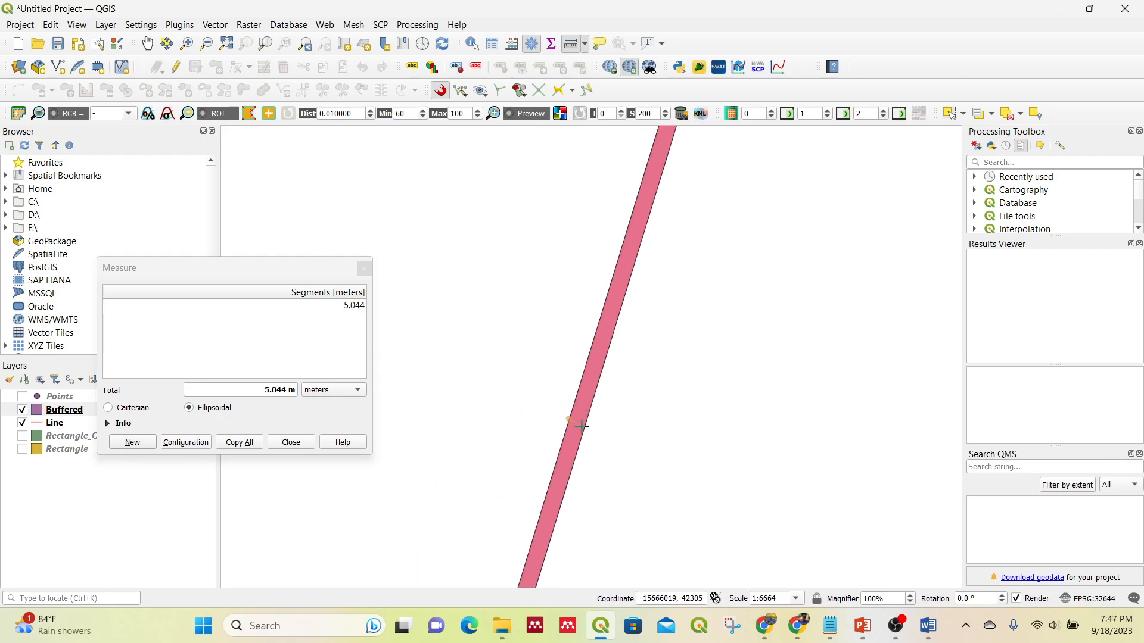
left_click(364, 269)
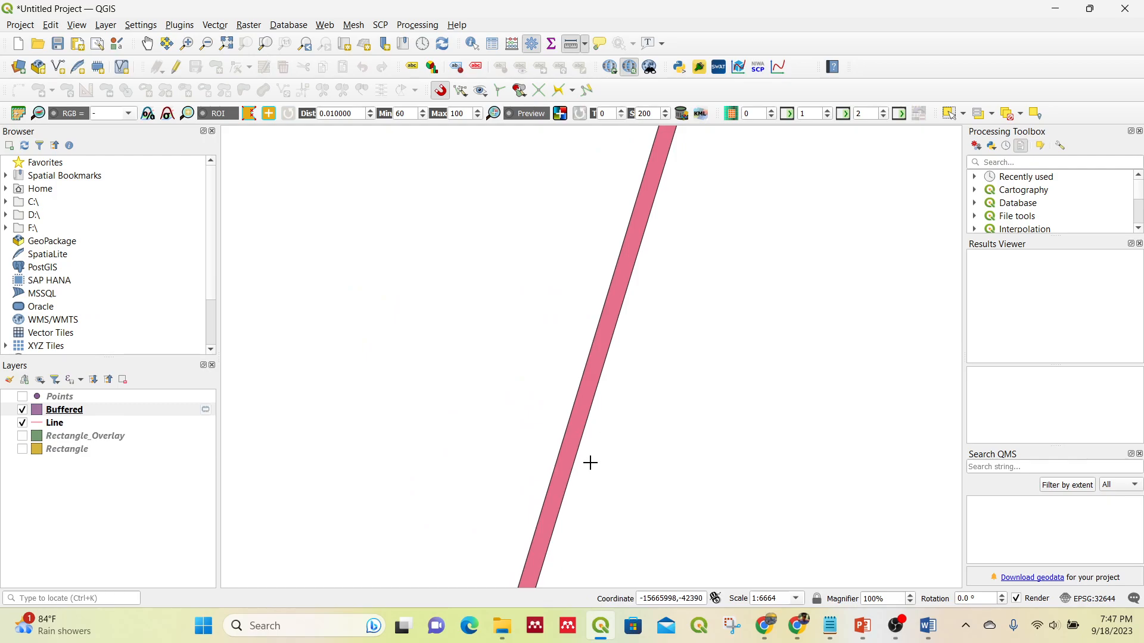
scroll(590, 463, "up", 3)
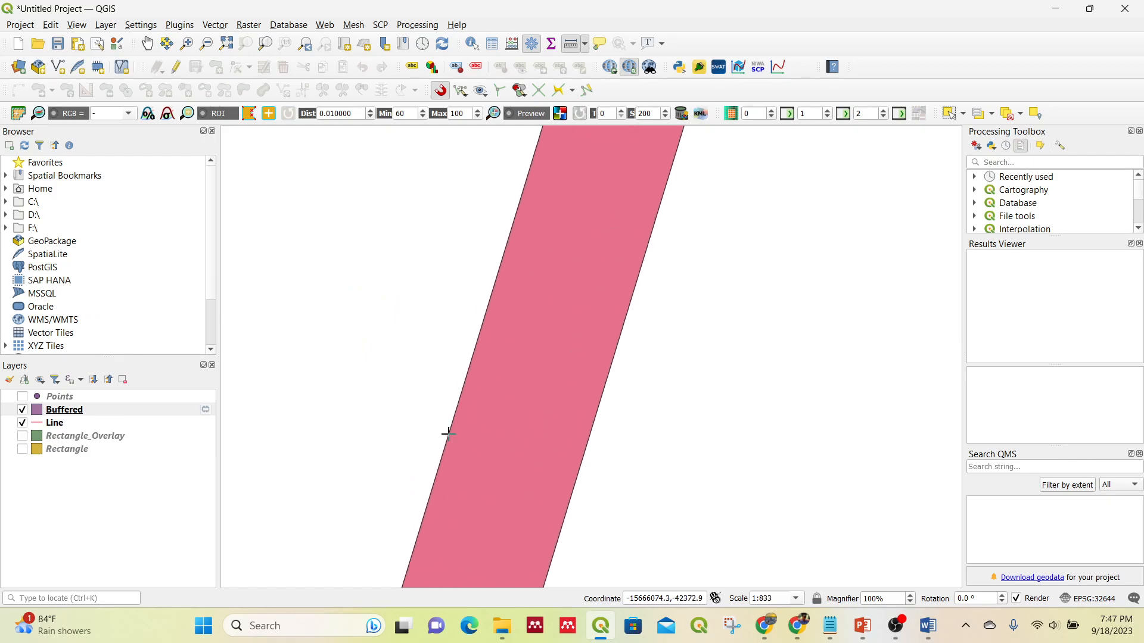
left_click(448, 433)
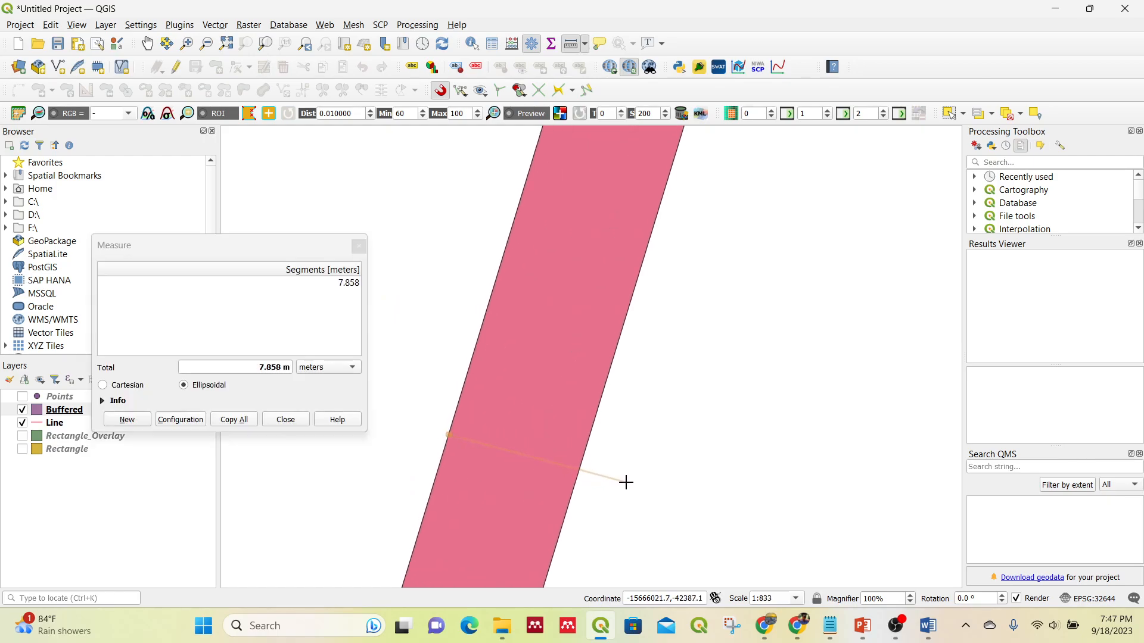
left_click(299, 422)
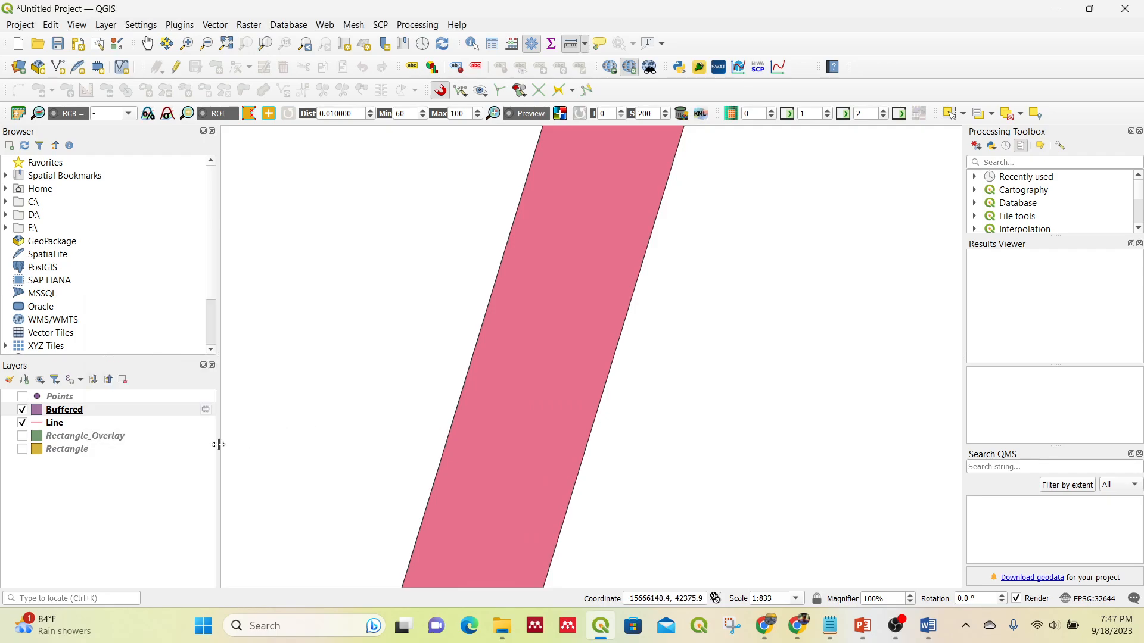
Remove the Buffered and Line layers from the project
left_click(124, 411)
scroll(504, 415, "down", 4)
scroll(507, 417, "down", 8)
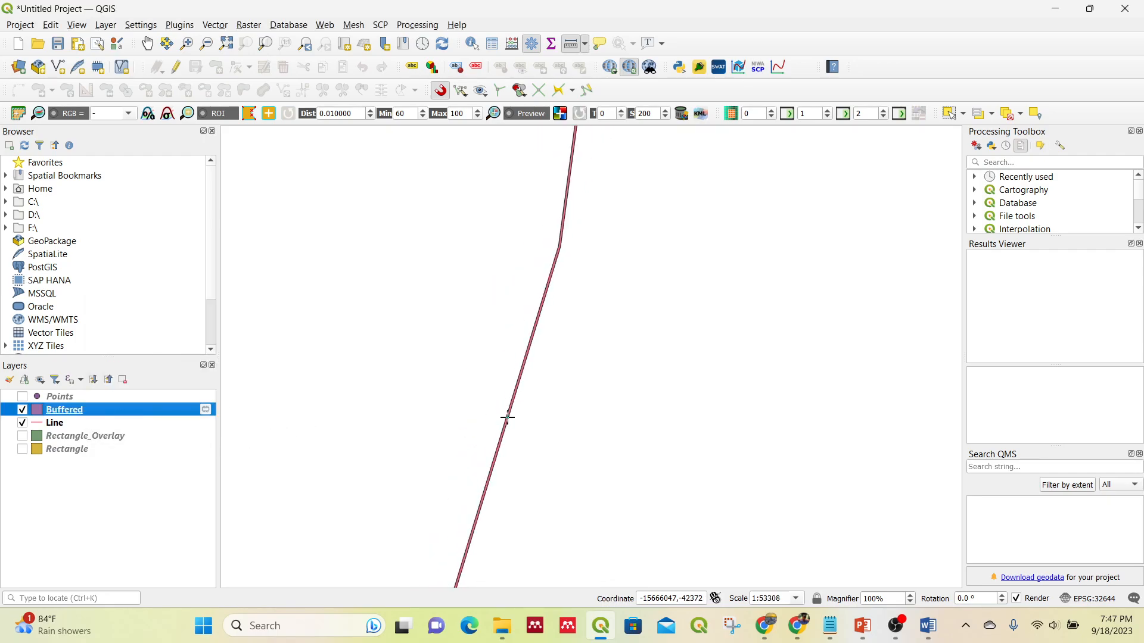
scroll(507, 417, "down", 2)
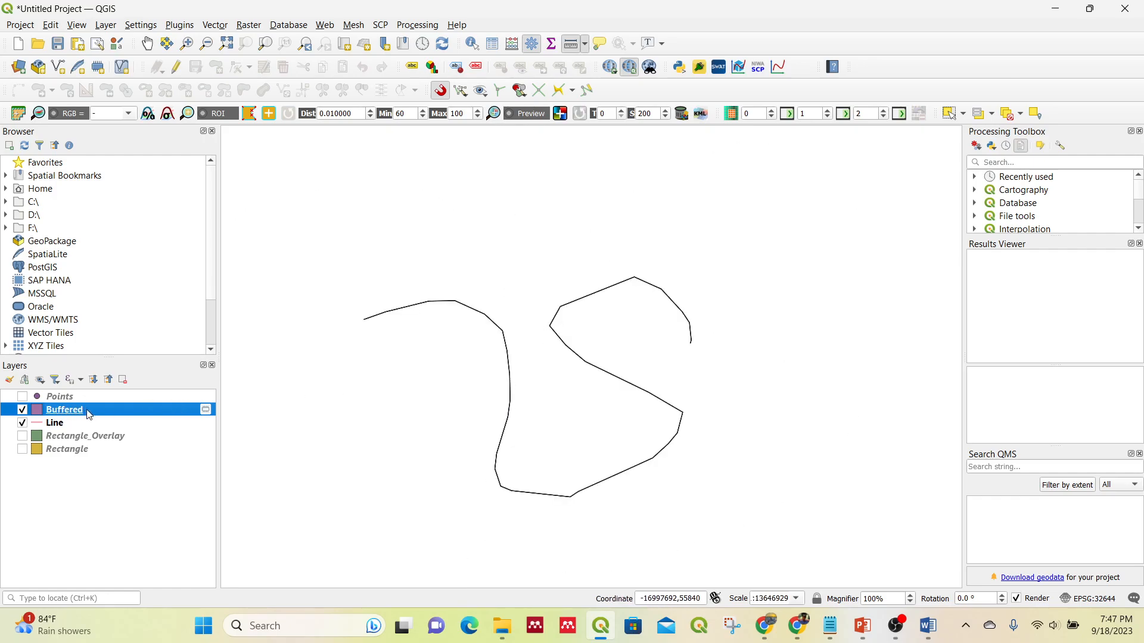
scroll(500, 449, "up", 4)
scroll(420, 518, "up", 2)
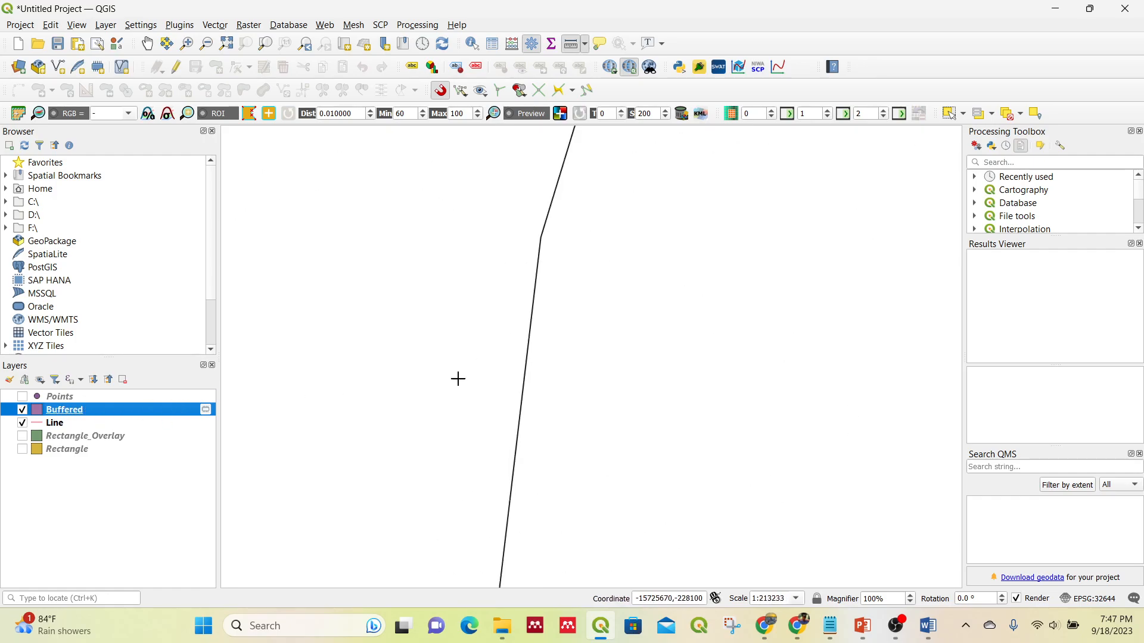
left_click(68, 428, "ctrl")
left_click(123, 380)
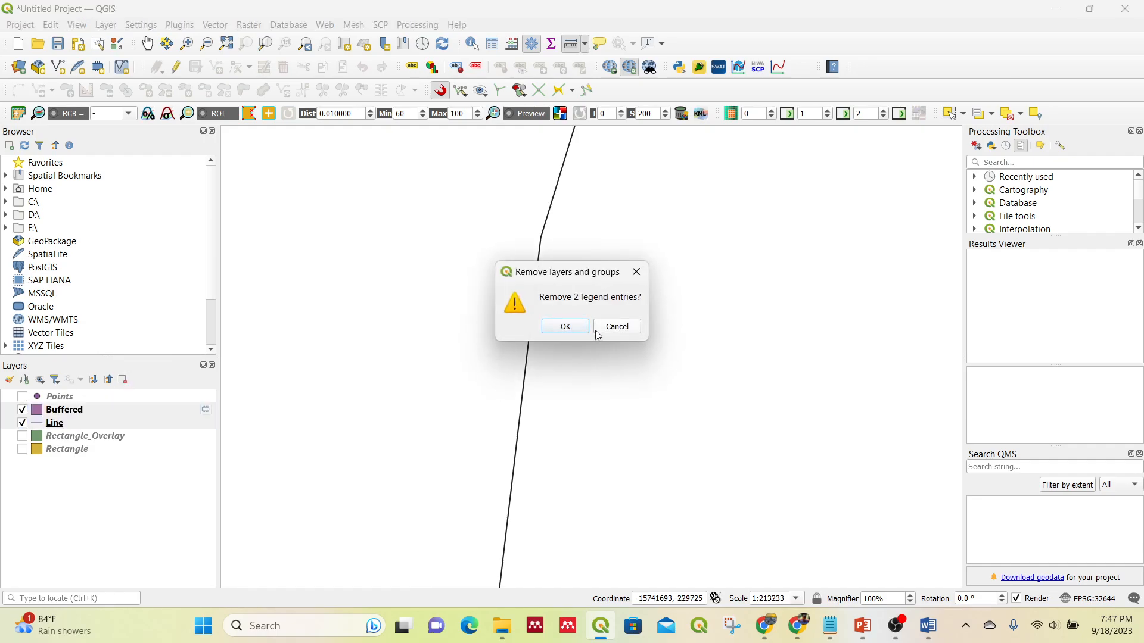
left_click(573, 330)
Show the Rectangle_Overlay and Rectangle layers and bring all of their polygons into view
left_click(22, 409)
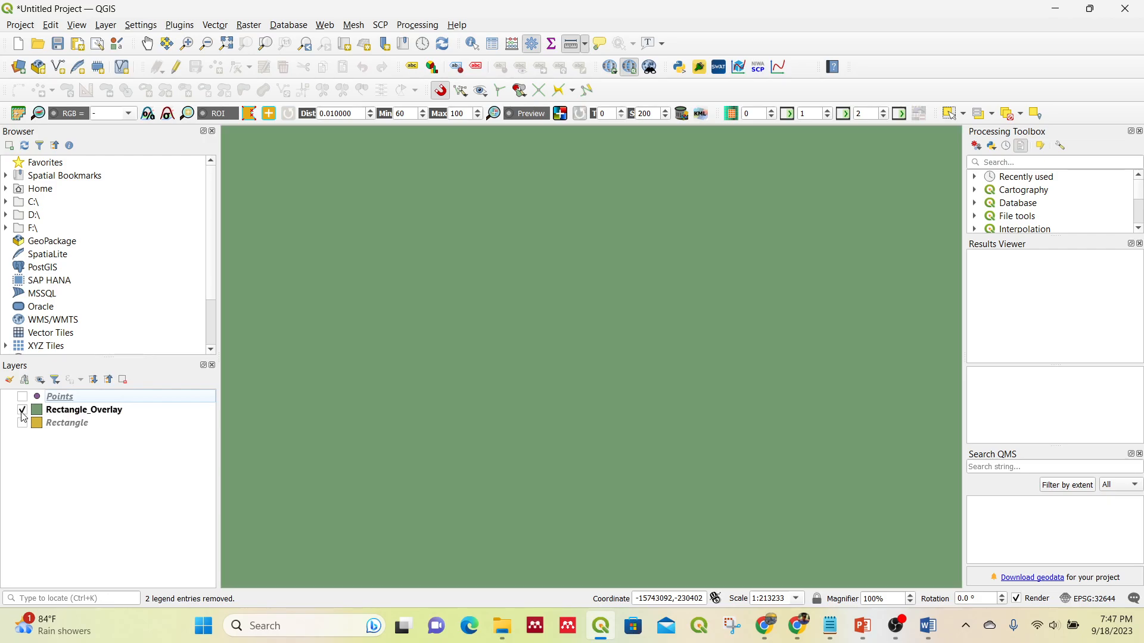
left_click(22, 422)
scroll(392, 421, "down", 2)
scroll(392, 421, "down", 5)
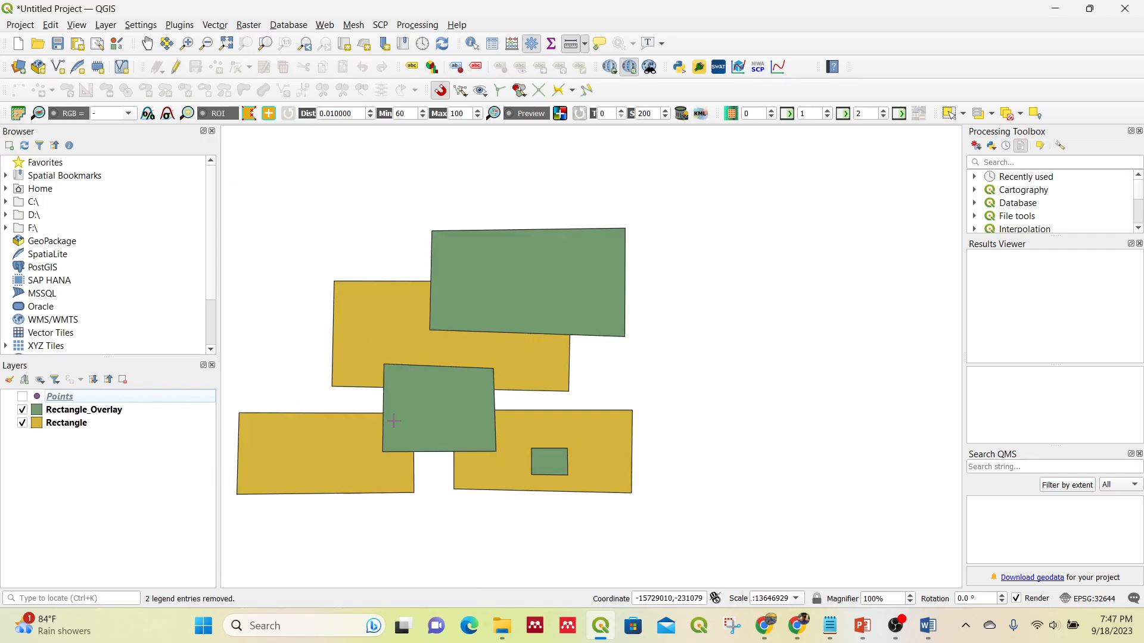
scroll(311, 400, "up", 1)
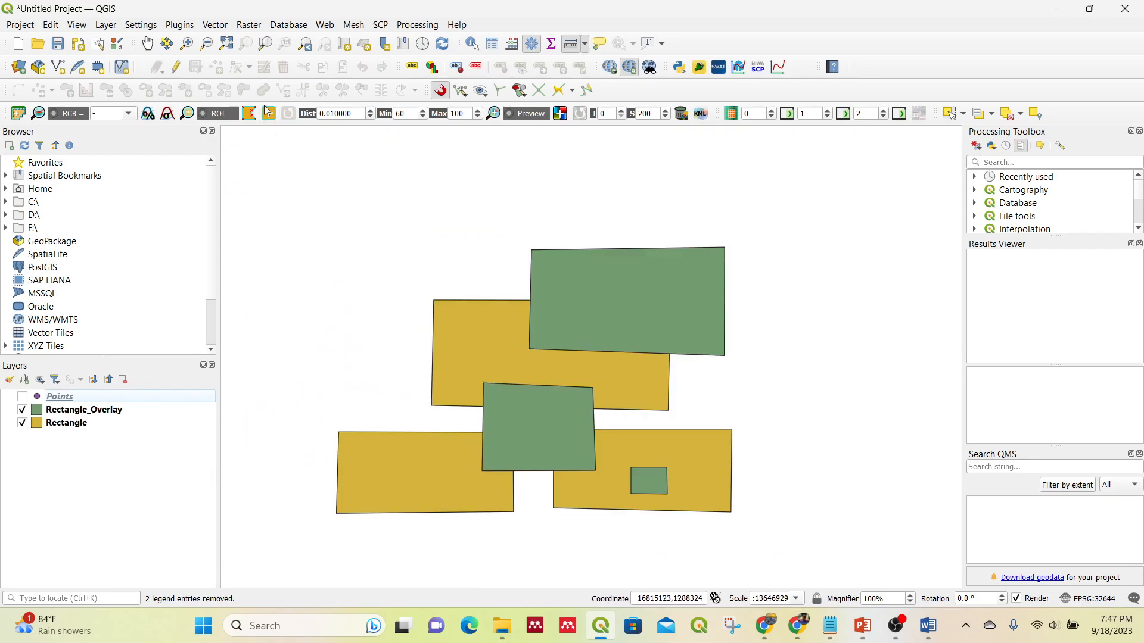
Run the Difference tool with Rectangle as input and Rectangle_Overlay as overlay, outputting to a temporary layer
left_click(227, 28)
mouse_move(241, 41)
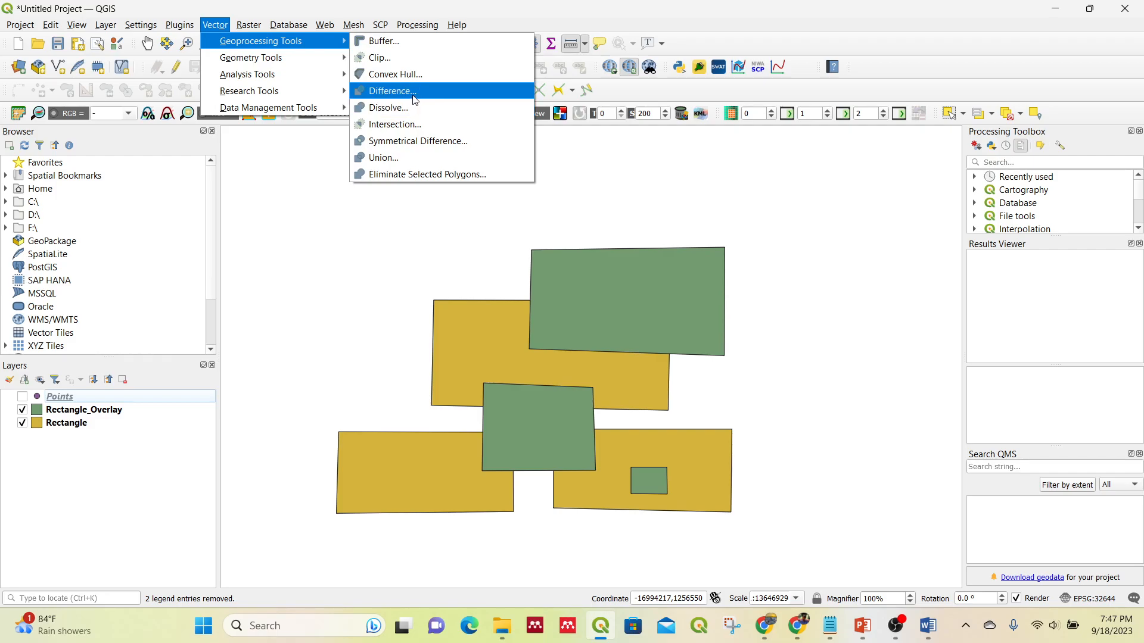
left_click(416, 99)
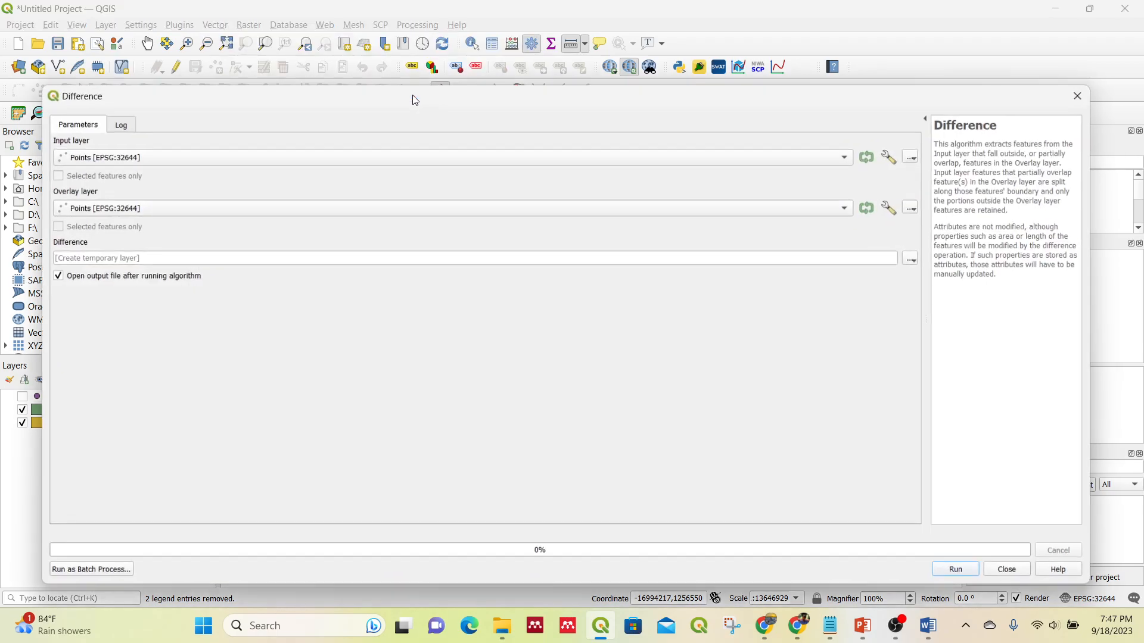
left_click(152, 158)
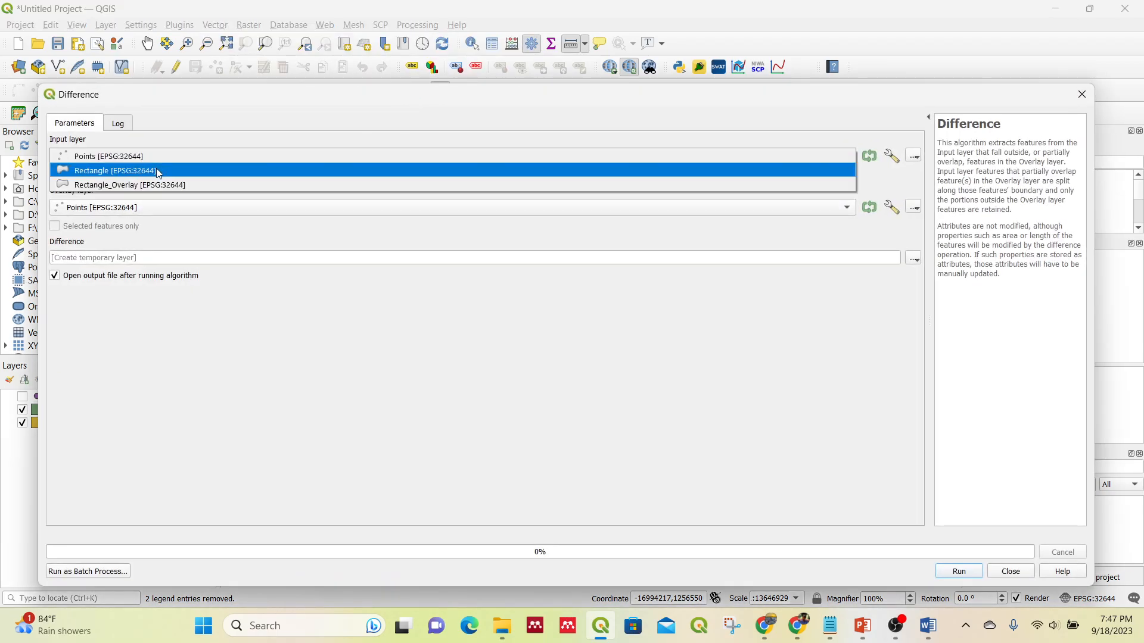
left_click(156, 171)
left_click(157, 208)
left_click(161, 239)
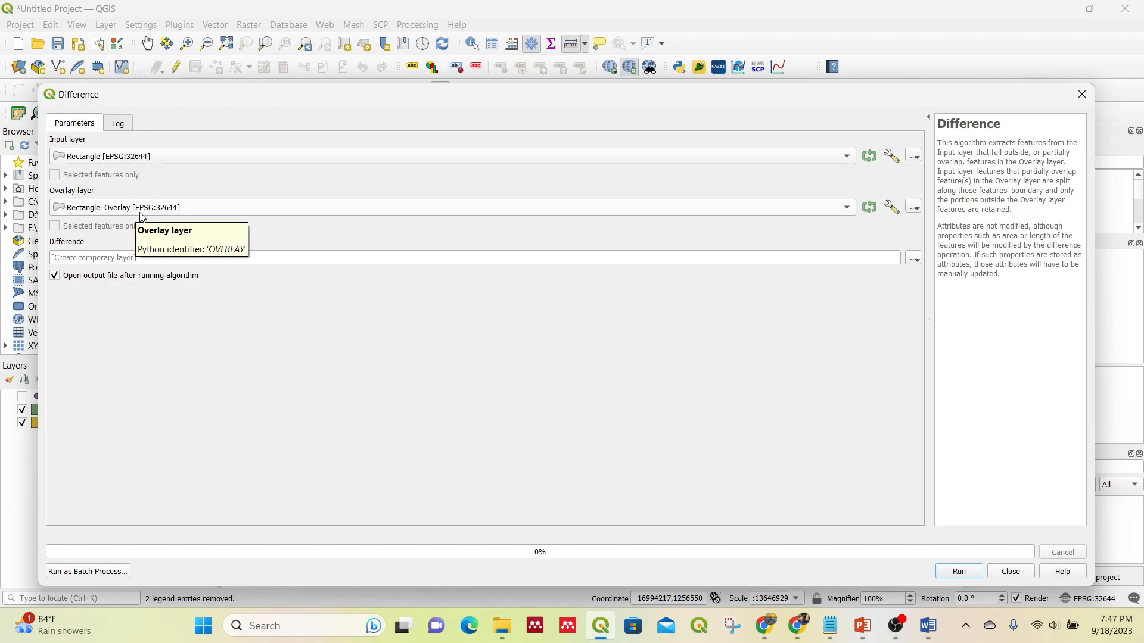
left_click(120, 258)
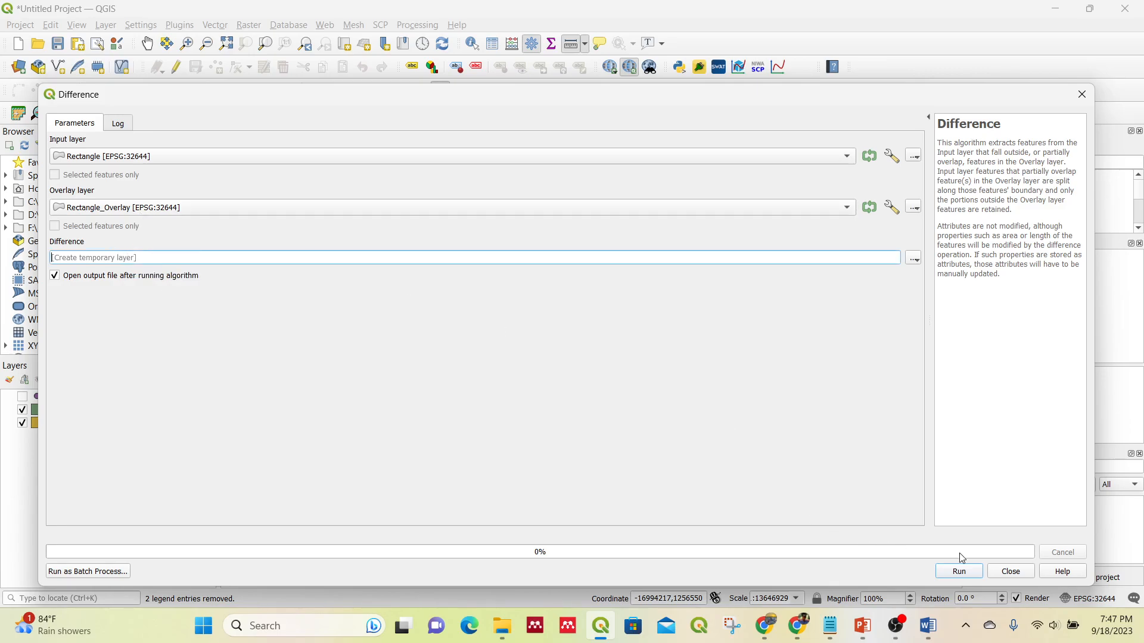
left_click(958, 571)
left_click(1010, 571)
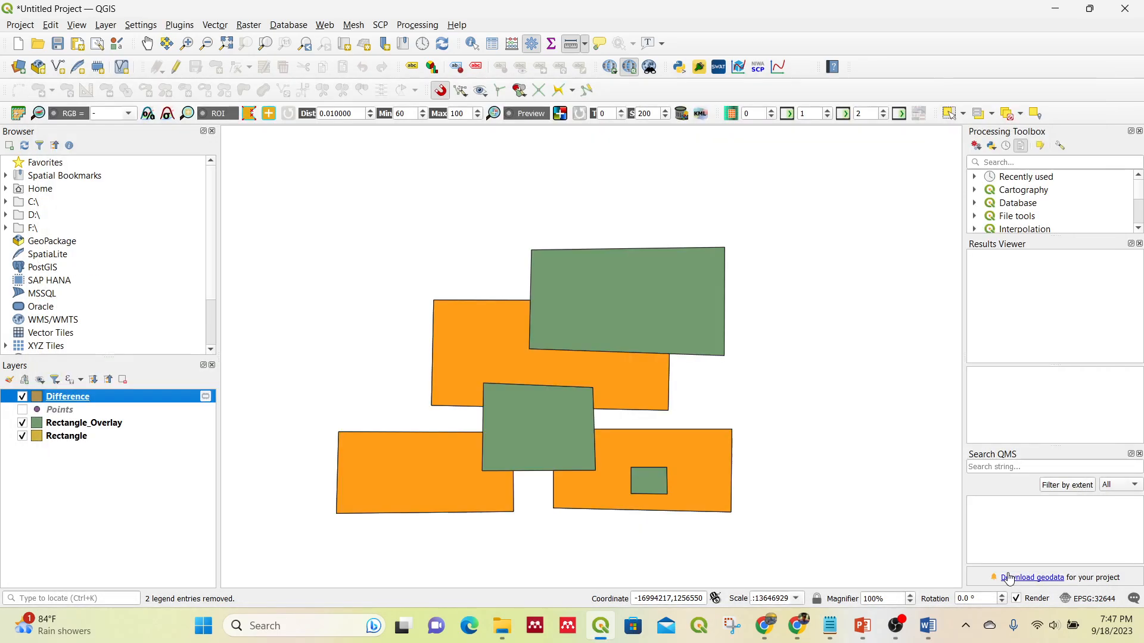
Examine the Difference polygons by hiding the Rectangle layer and switching the Rectangle_Overlay layer's visibility off and on for comparison
left_click(22, 422)
left_click(23, 436)
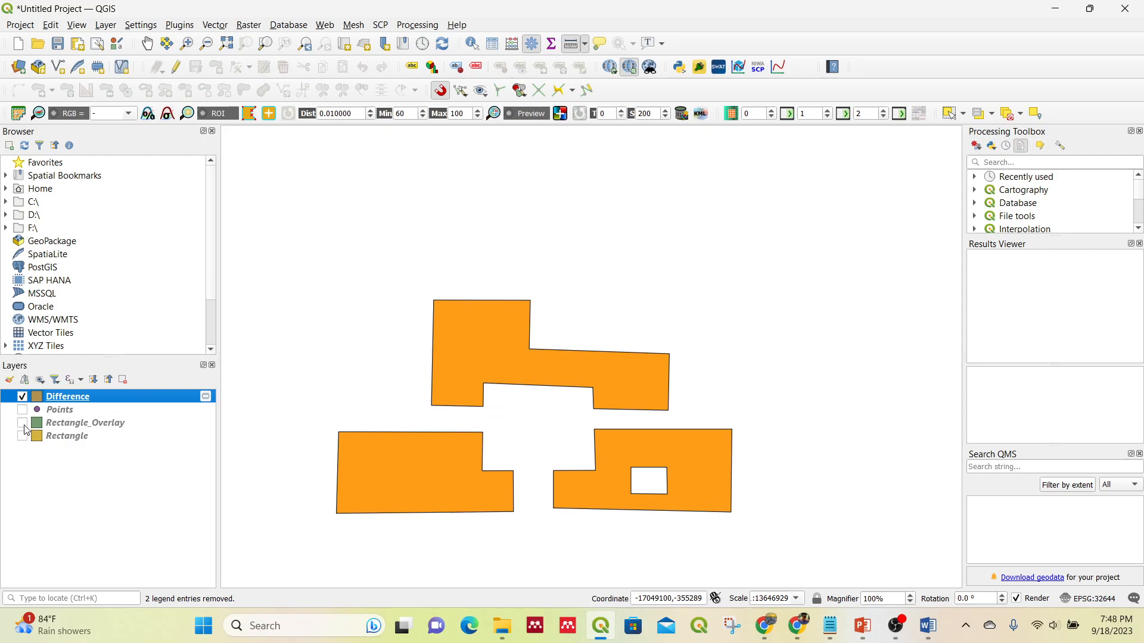
left_click(23, 423)
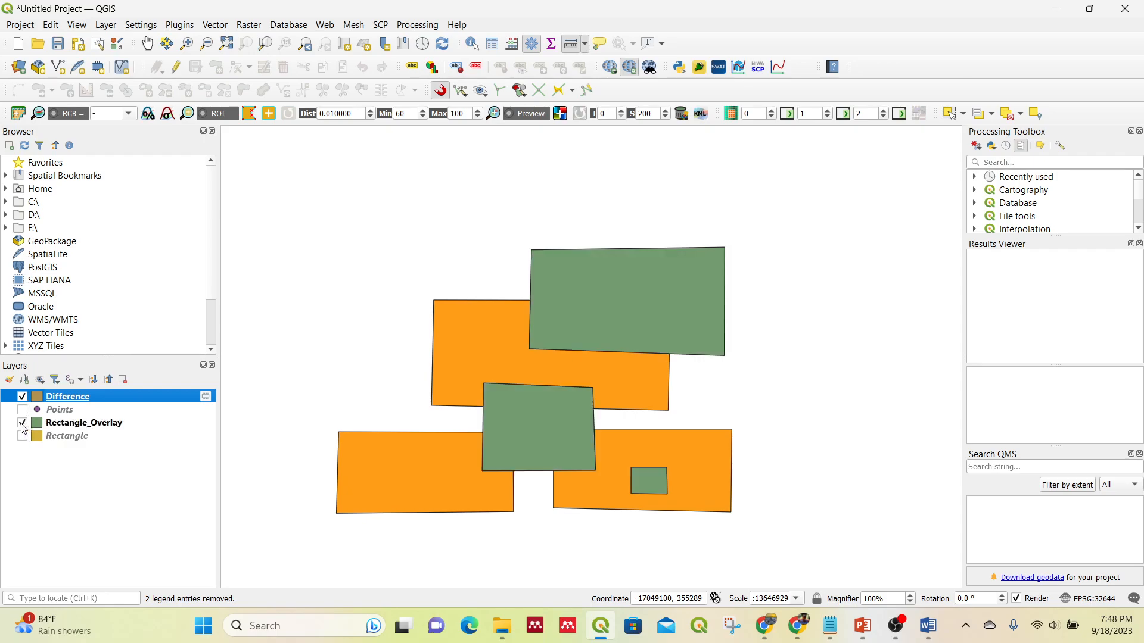
left_click(22, 424)
left_click(22, 424)
left_click(22, 424)
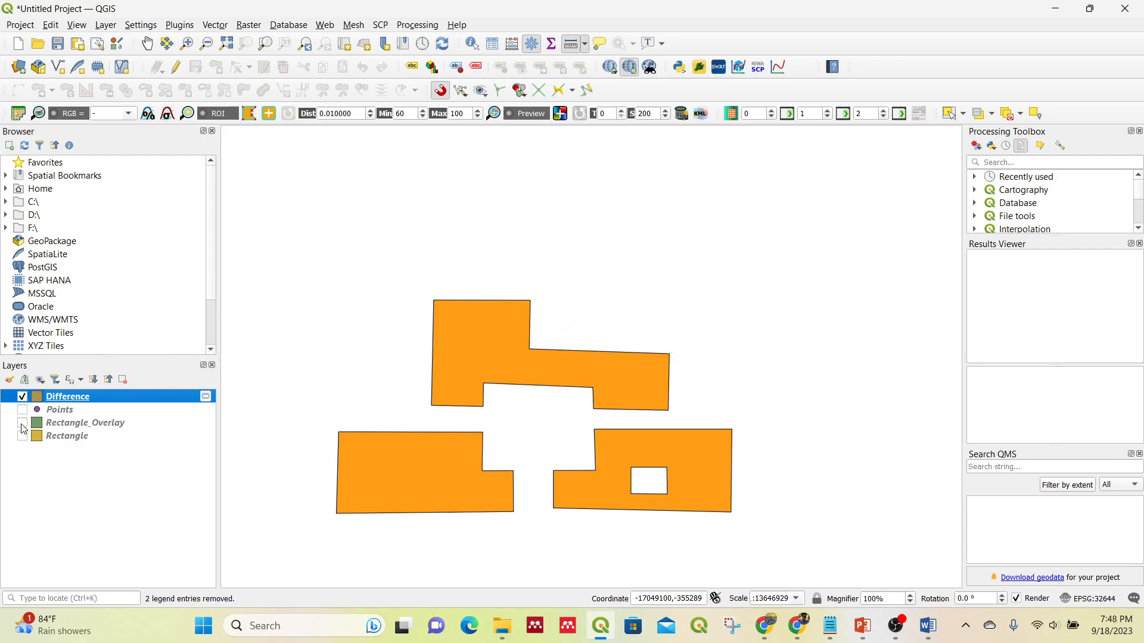
left_click(22, 424)
left_click(22, 424)
left_click(22, 425)
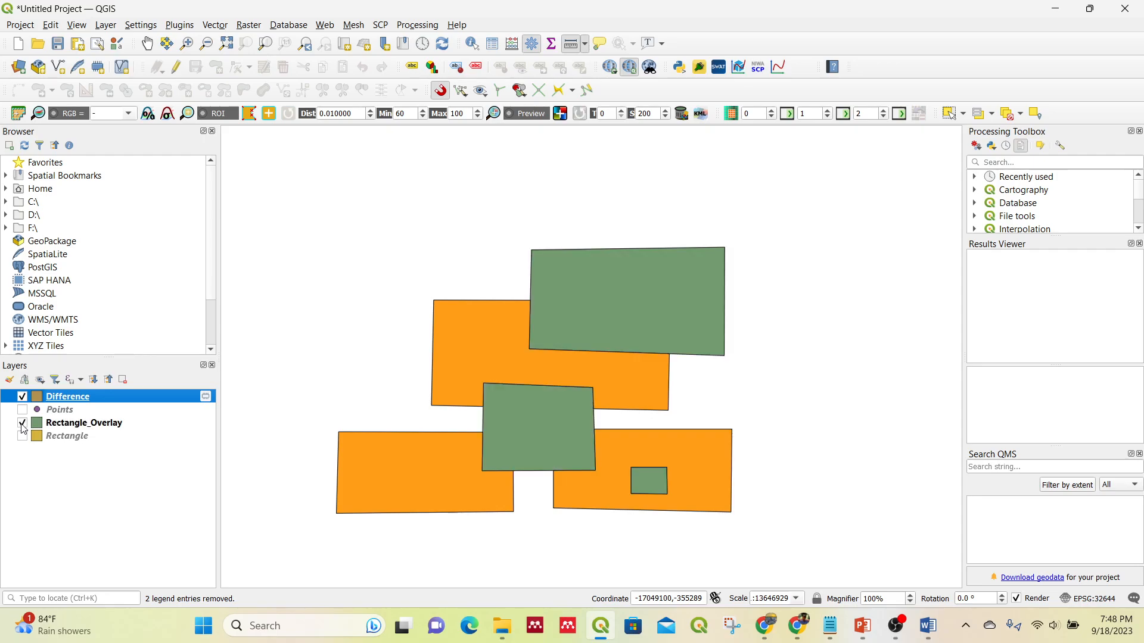
left_click(22, 425)
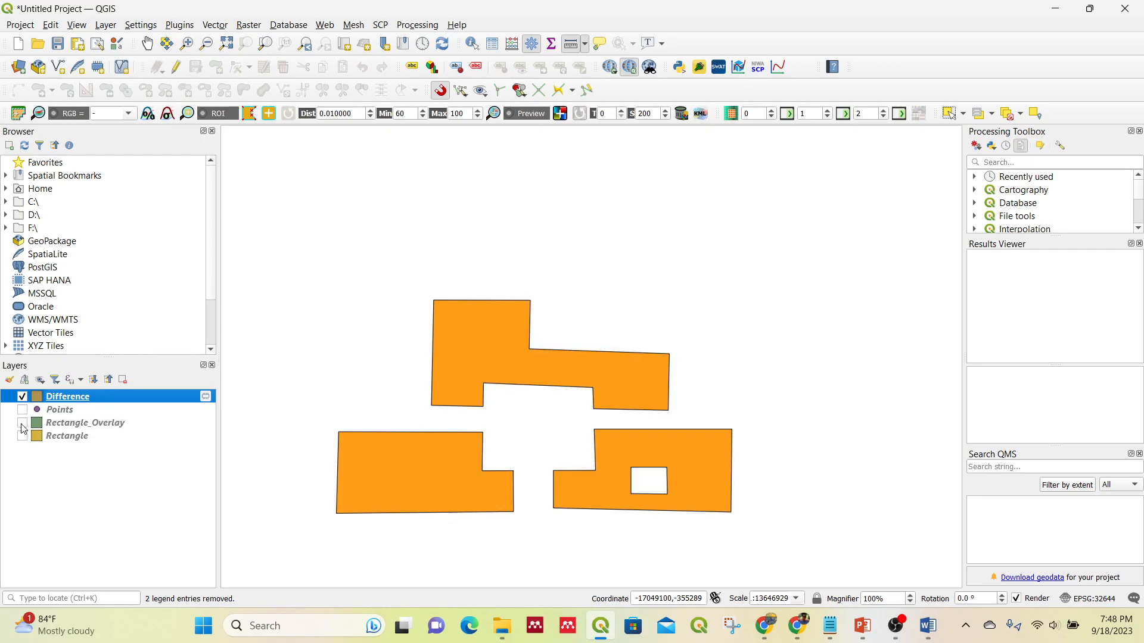
Hide the Difference layer and show the Rectangle_Overlay and Rectangle layers again
left_click(22, 426)
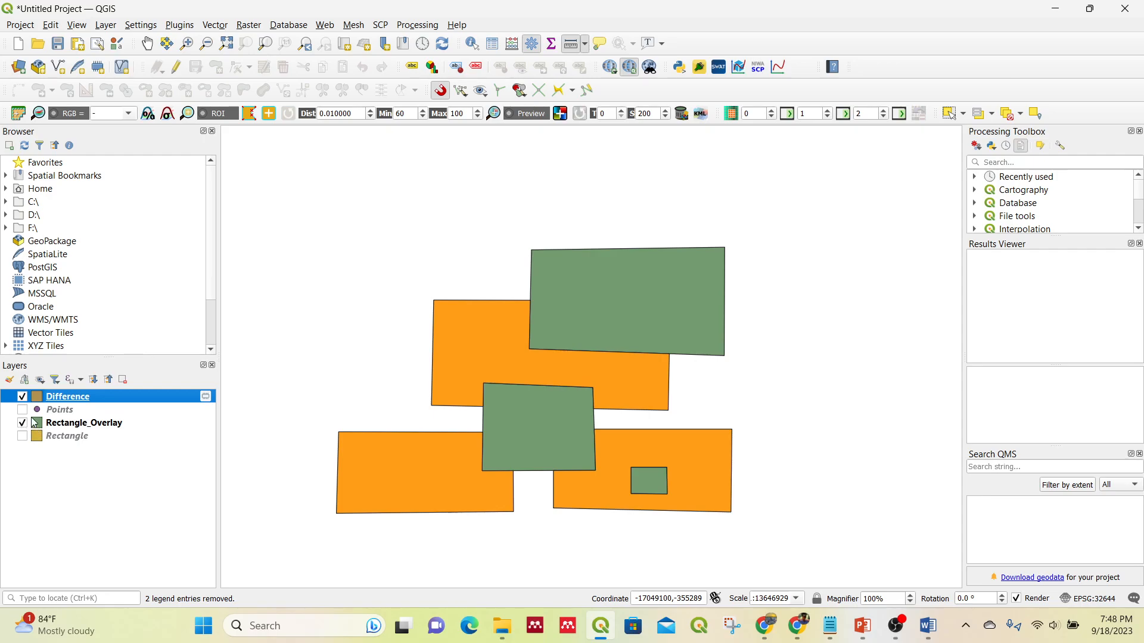
left_click(22, 397)
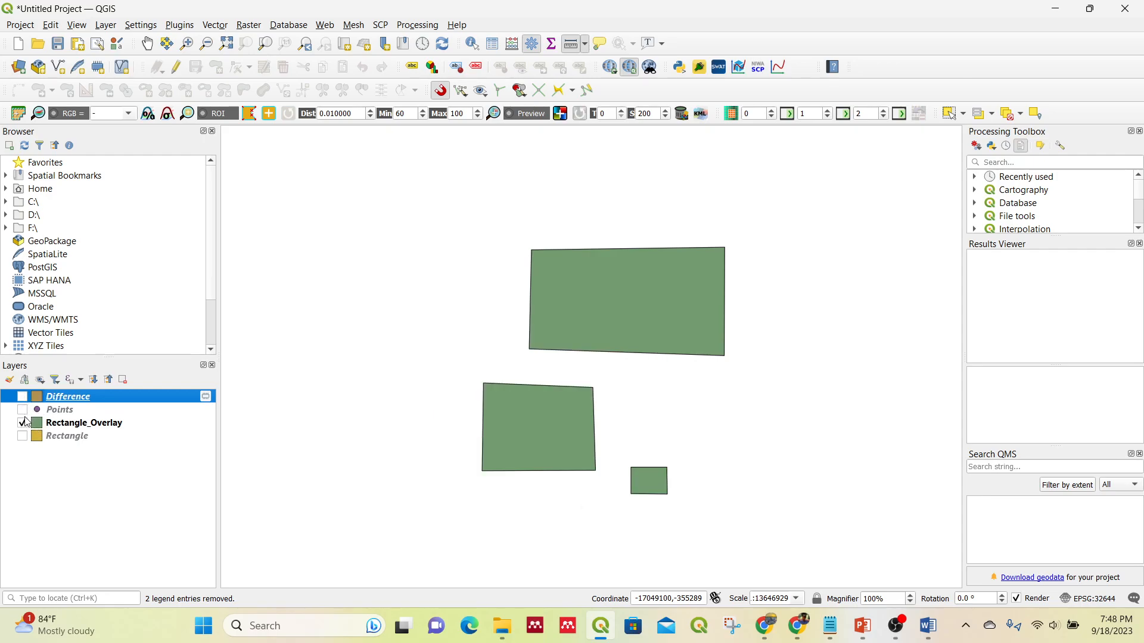
left_click(23, 437)
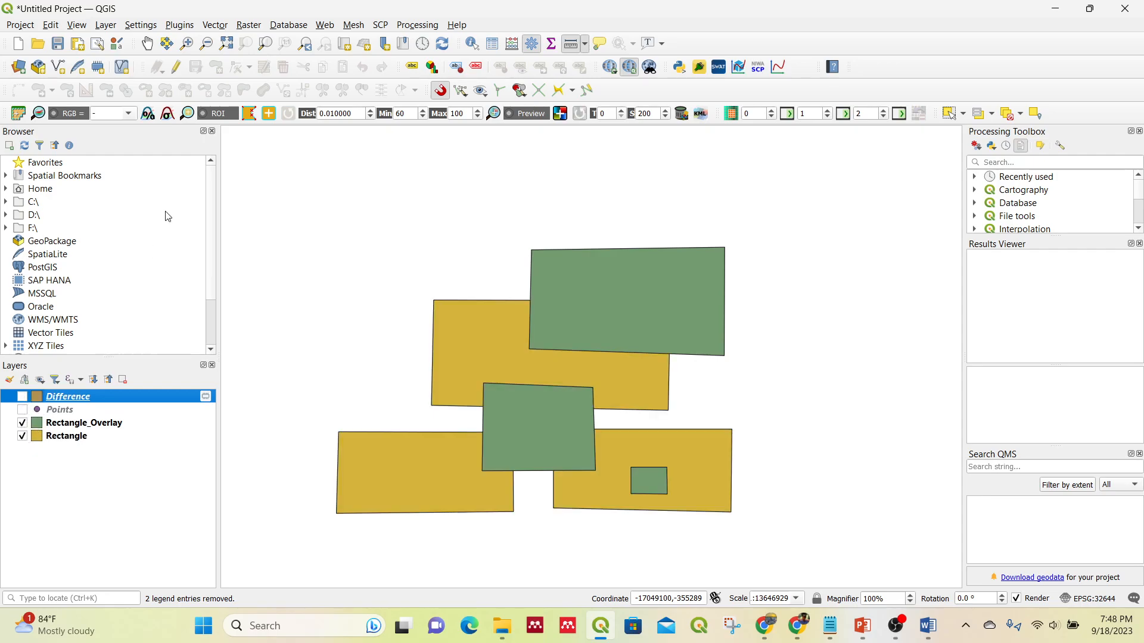
Run the Intersection tool with Rectangle as input and Rectangle_Overlay as overlay, outputting to a temporary layer
left_click(220, 23)
mouse_move(260, 40)
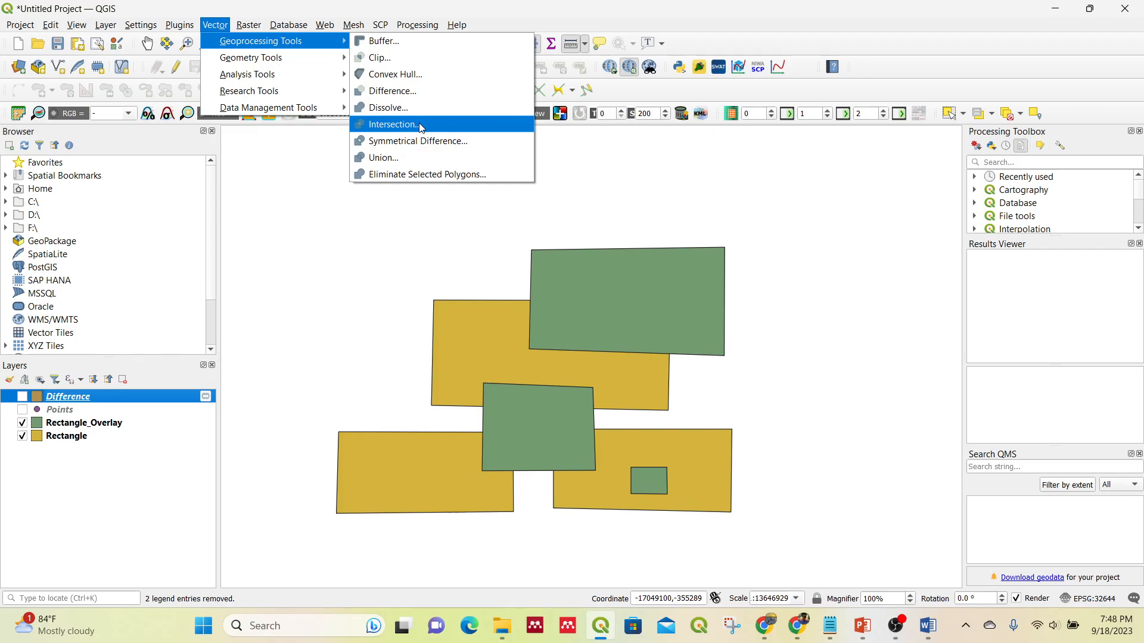
left_click(421, 127)
left_click(170, 156)
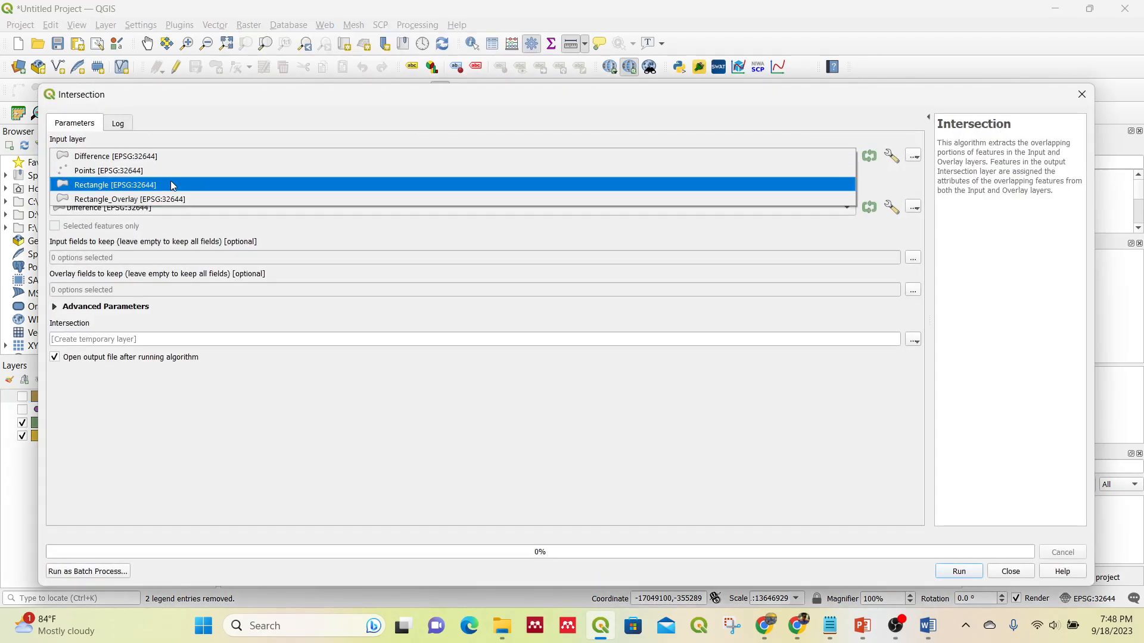
left_click(171, 181)
left_click(173, 209)
left_click(167, 250)
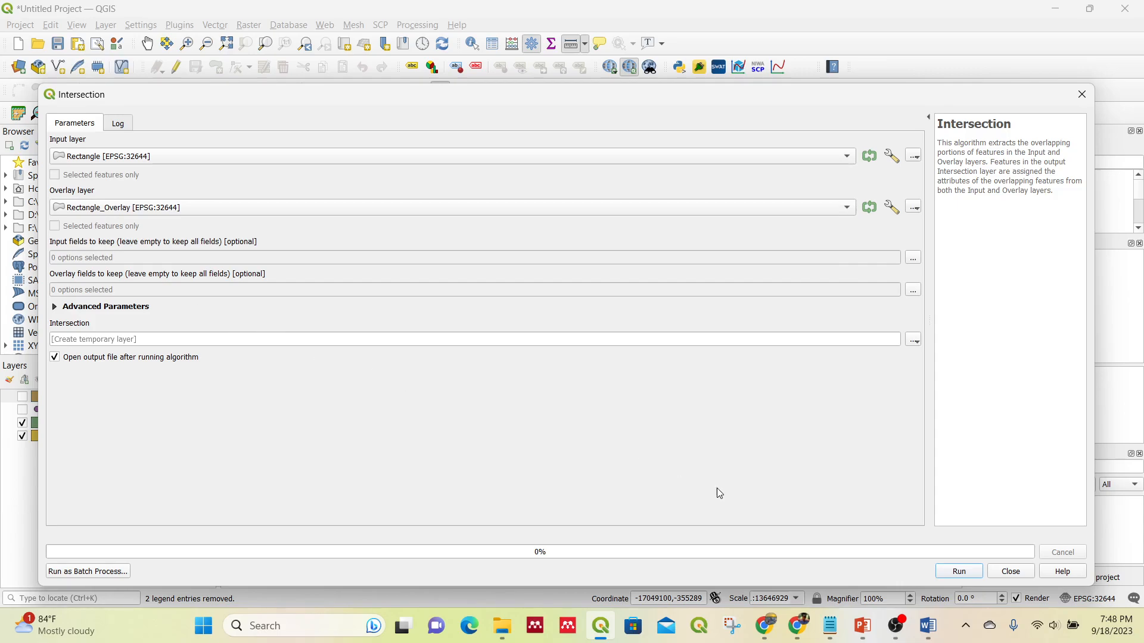
left_click(959, 571)
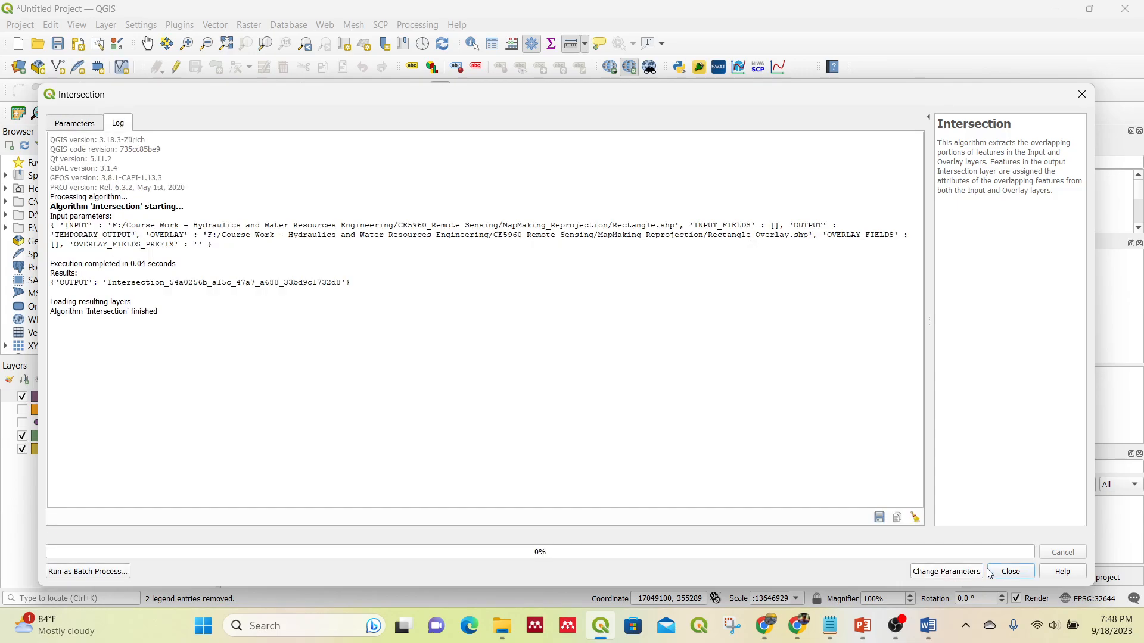
left_click(1011, 571)
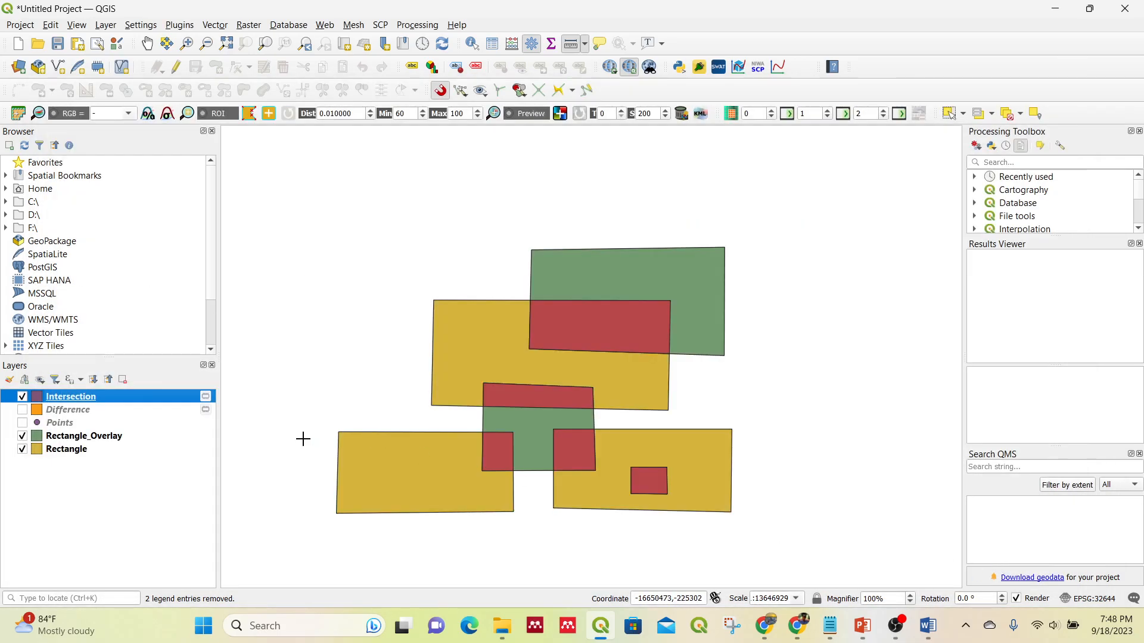
Compare the Intersection polygons with the two source rectangle layers by toggling the source layers' visibility, leaving only Intersection shown
left_click(22, 436)
left_click(22, 448)
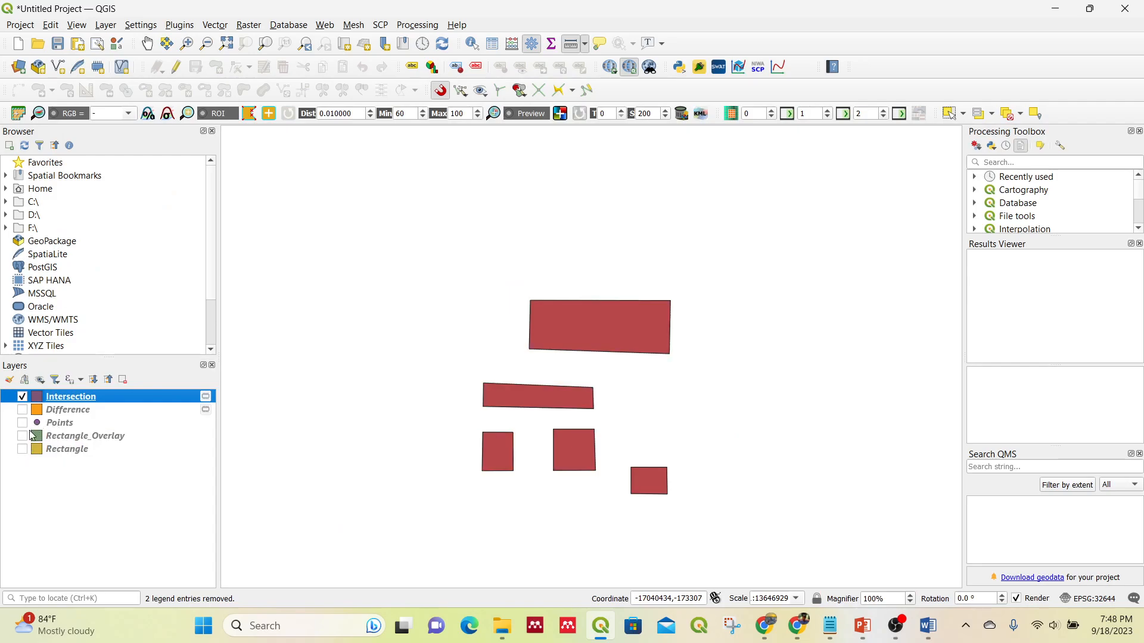
left_click(22, 438)
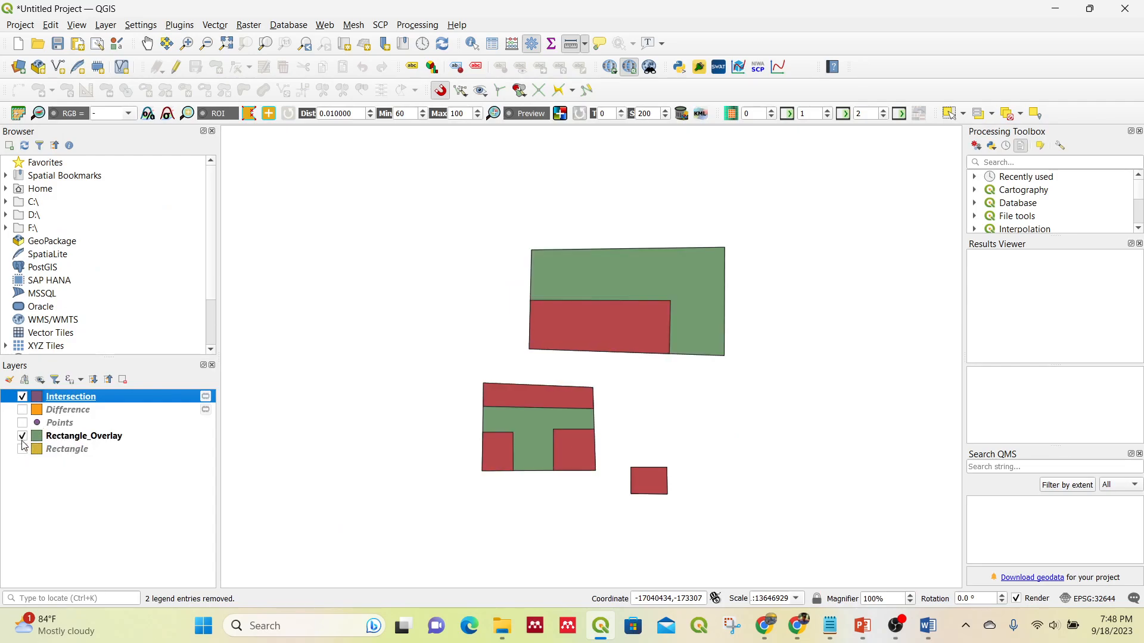
left_click(23, 449)
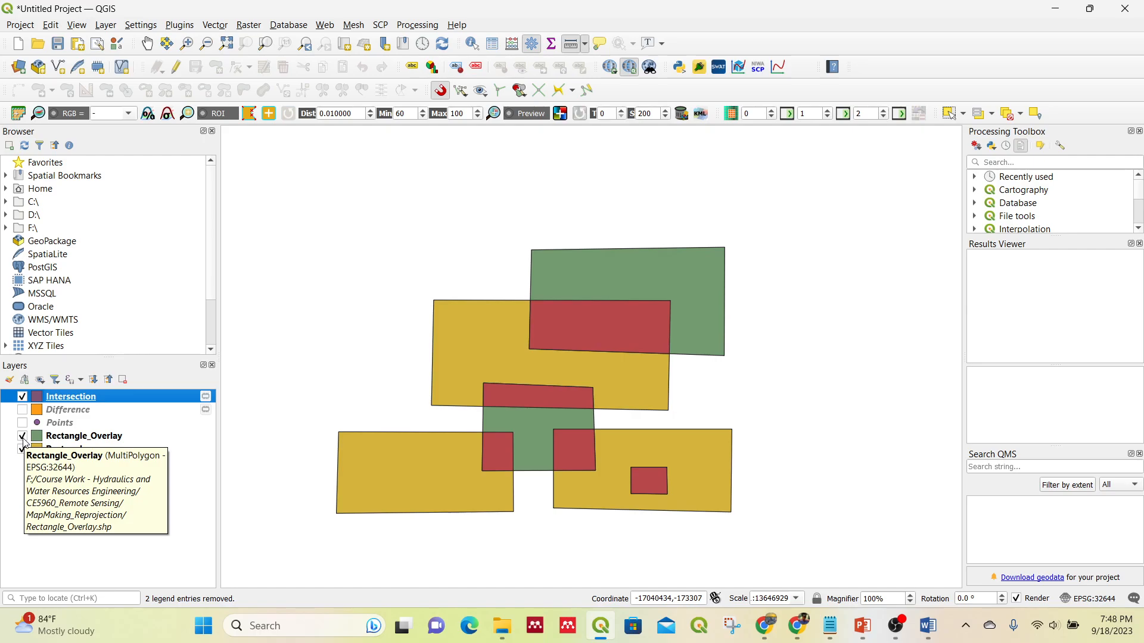
left_click(22, 438)
left_click(22, 449)
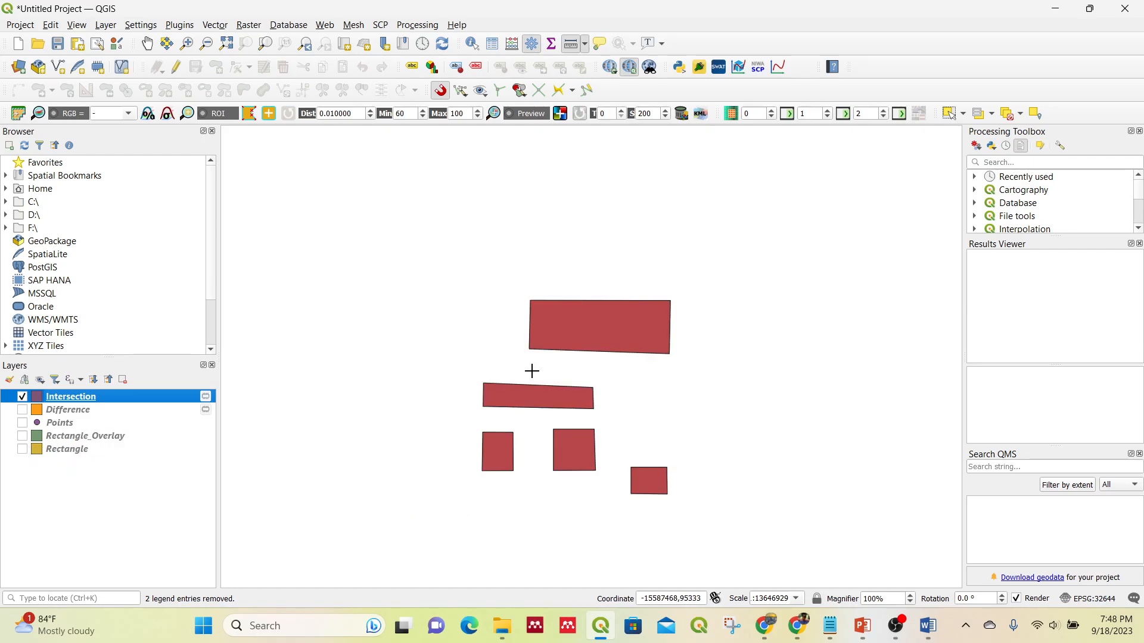
Inspect the Intersection layer's attribute table, selecting each row in turn and checking the fifth feature's highlight on the map
right_click(132, 393)
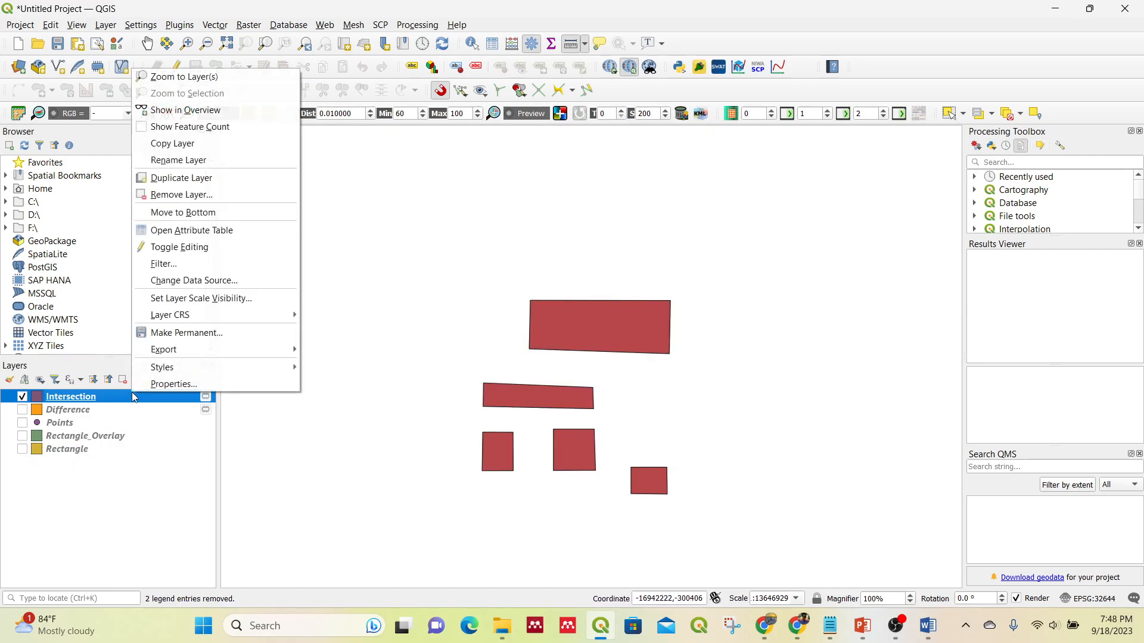
left_click(216, 232)
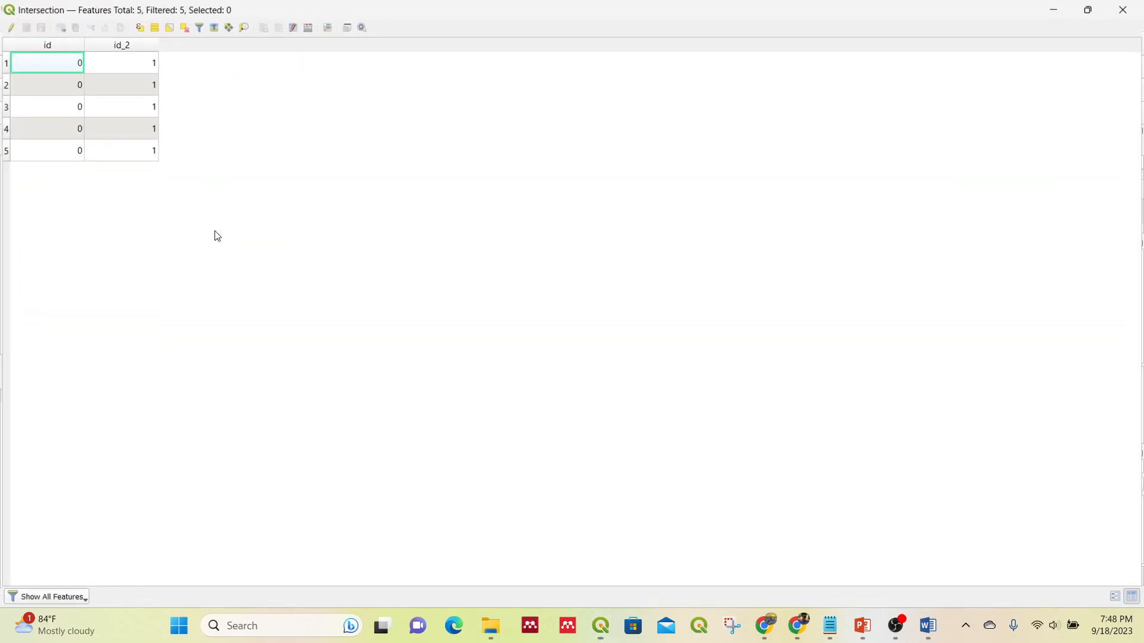
left_click(5, 62)
left_click(5, 84)
left_click(4, 106)
left_click(4, 128)
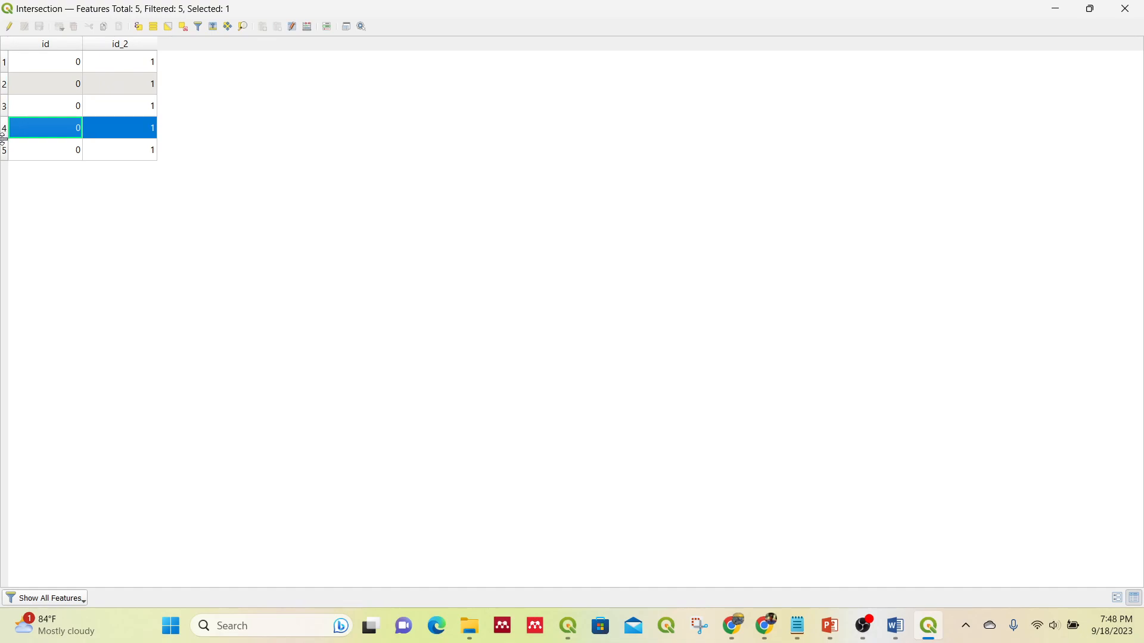
left_click(3, 151)
left_click_drag(401, 5, 1057, 135)
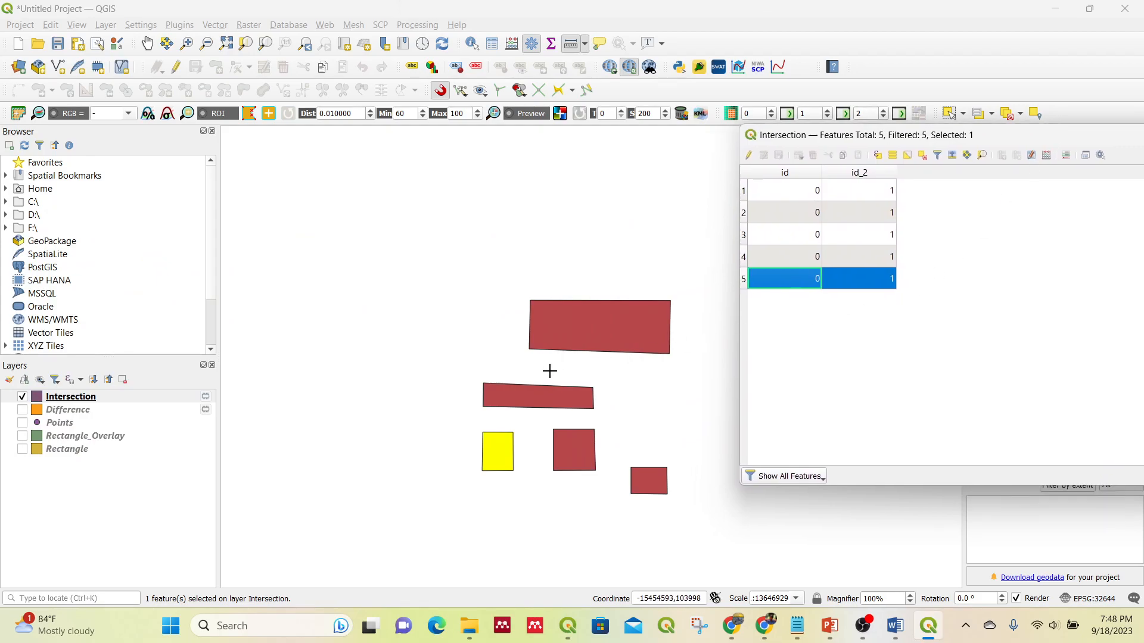
left_click_drag(935, 140, 572, 154)
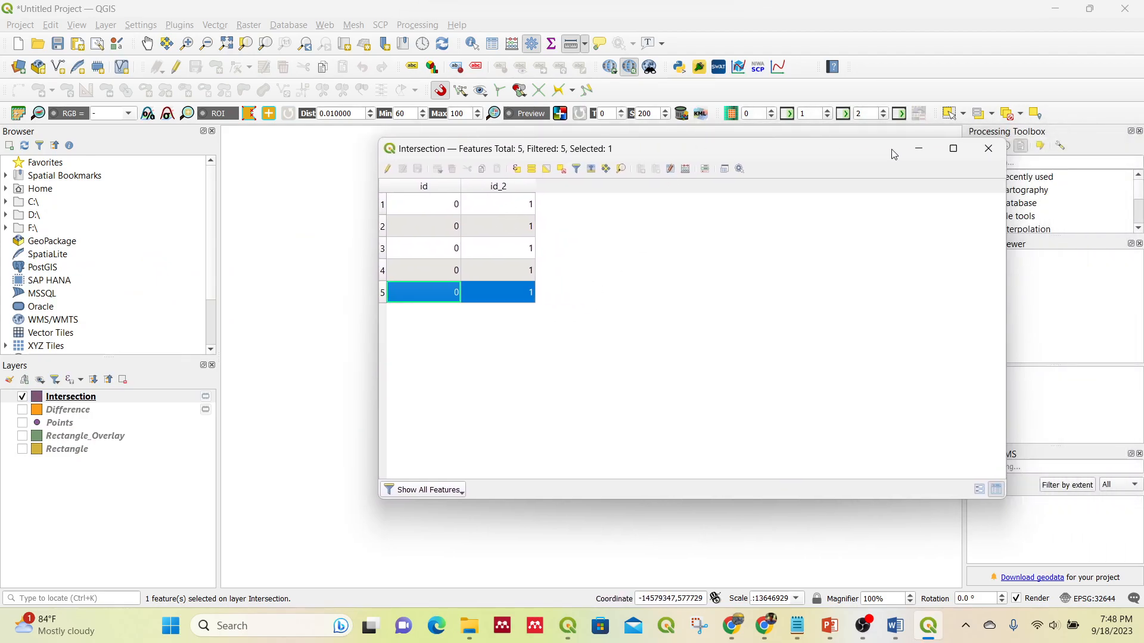
left_click(989, 149)
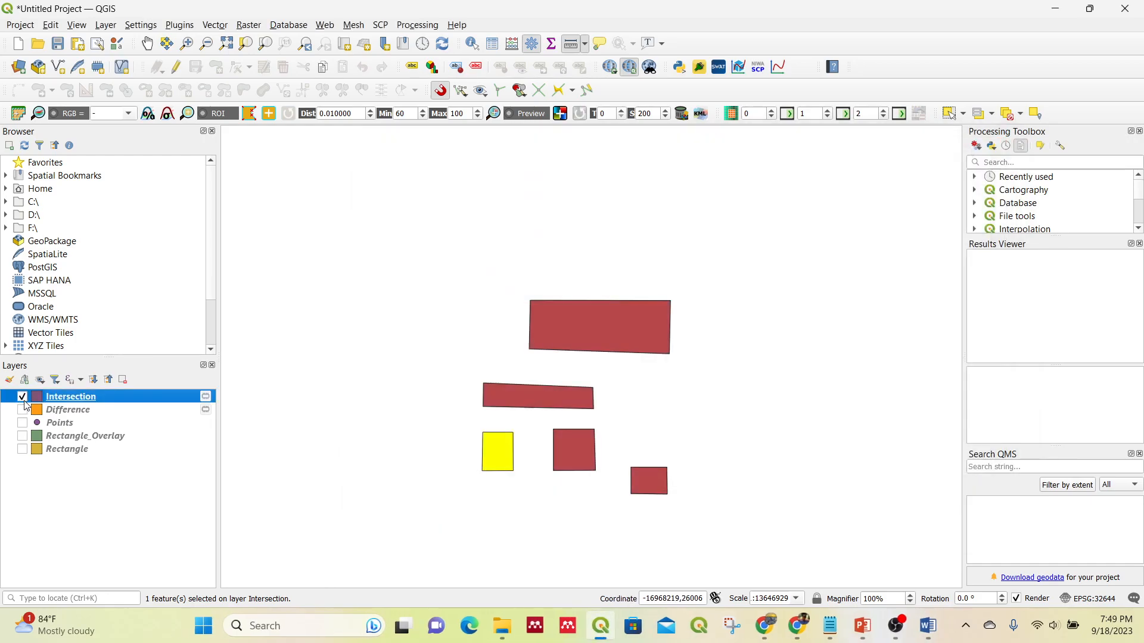
Hide the Intersection layer and make the Rectangle_Overlay and Rectangle layers visible
left_click(23, 397)
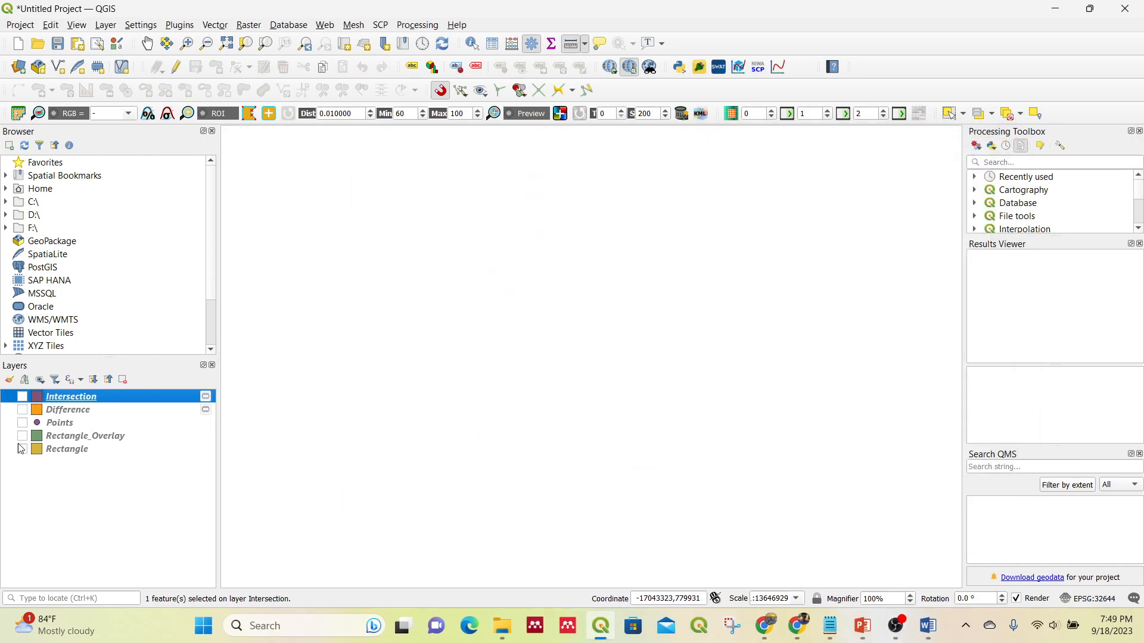
left_click(23, 435)
left_click(23, 449)
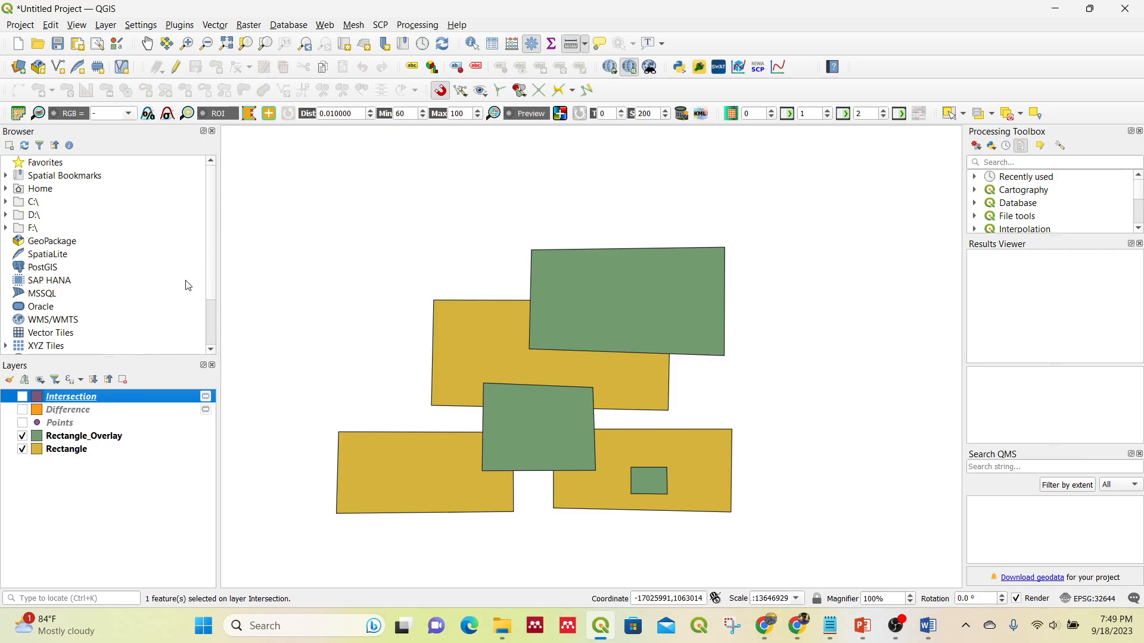
Inspect the id values in the attribute tables of the Rectangle_Overlay and Rectangle layers
right_click(107, 439)
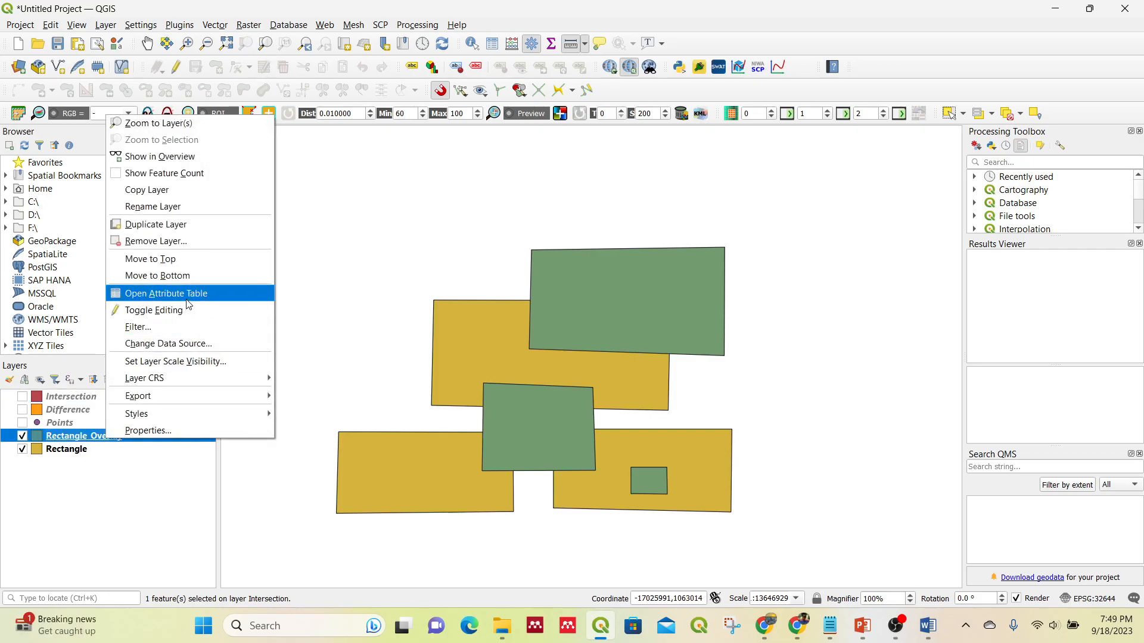
left_click(187, 298)
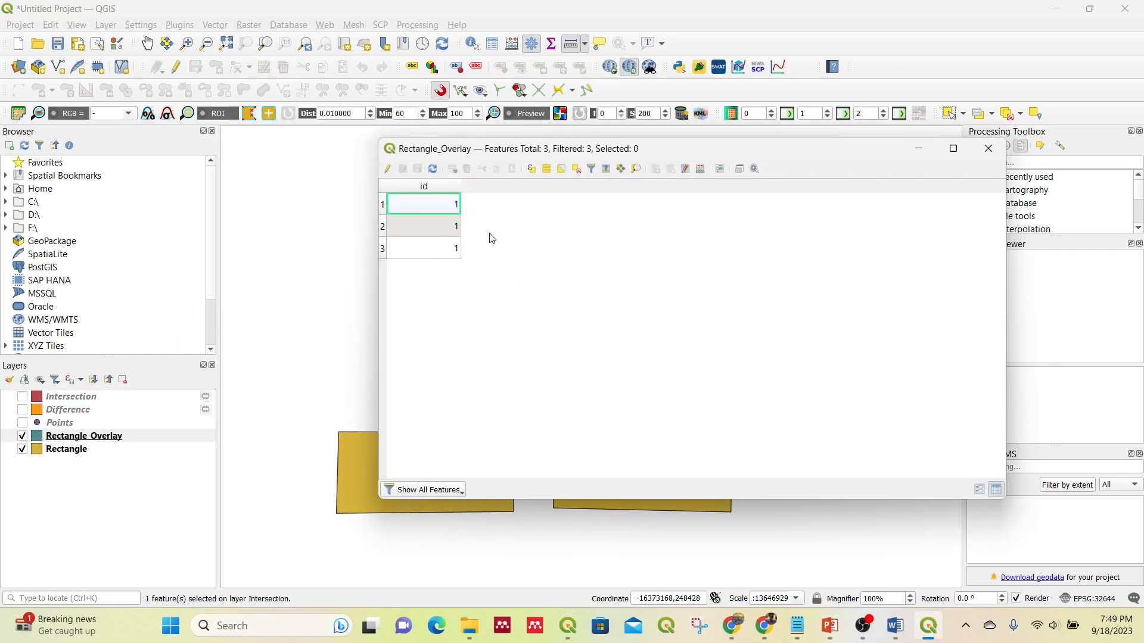
left_click(988, 148)
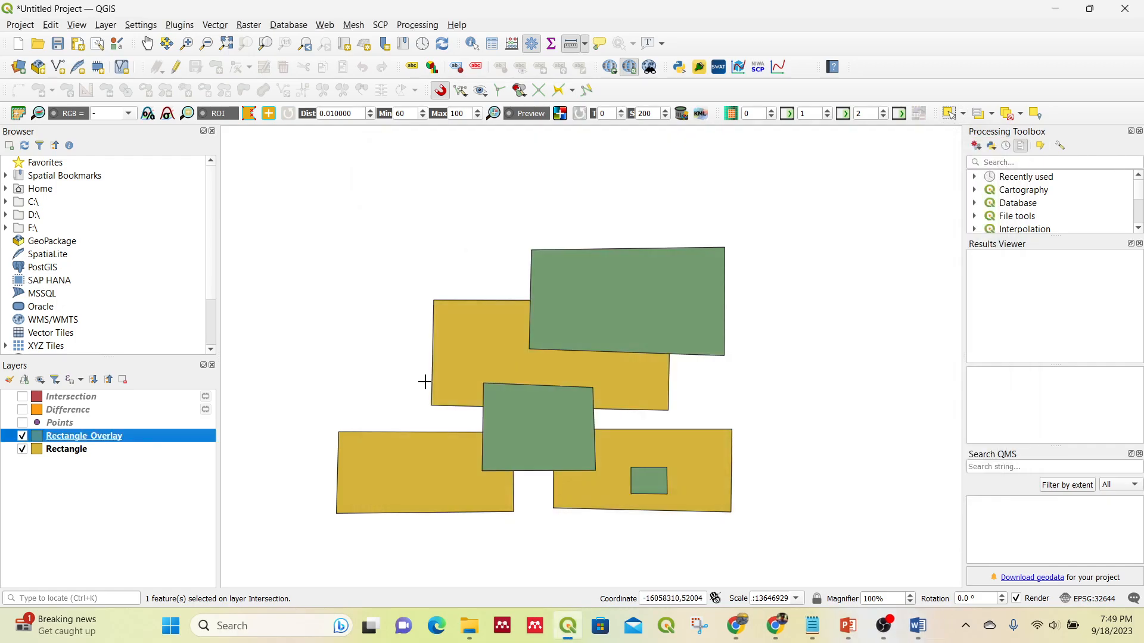
right_click(83, 451)
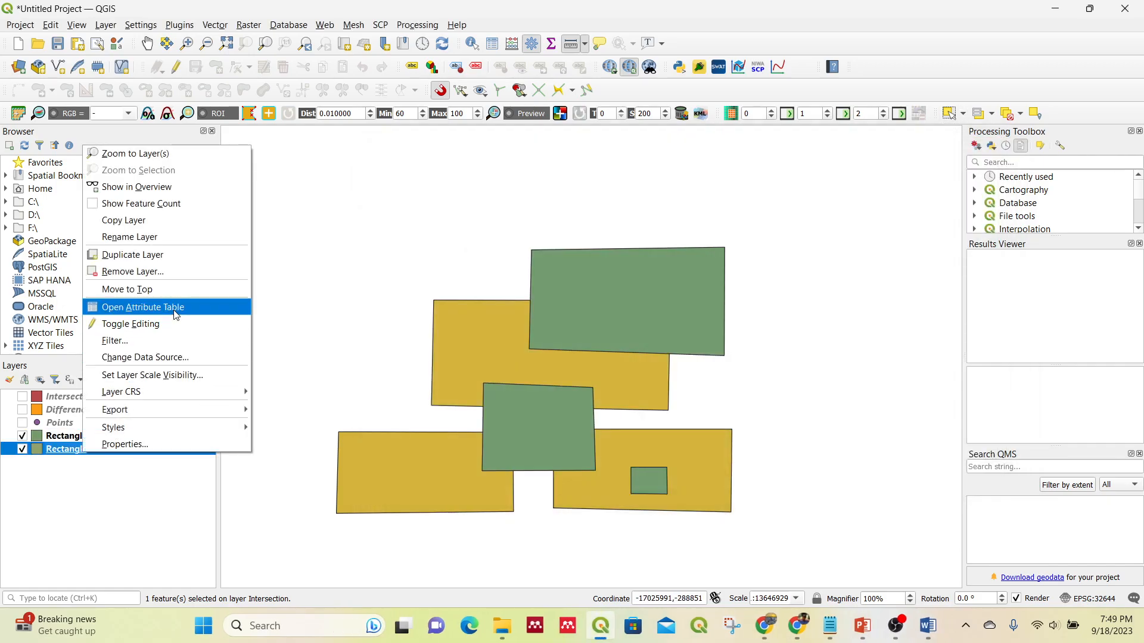
left_click(176, 308)
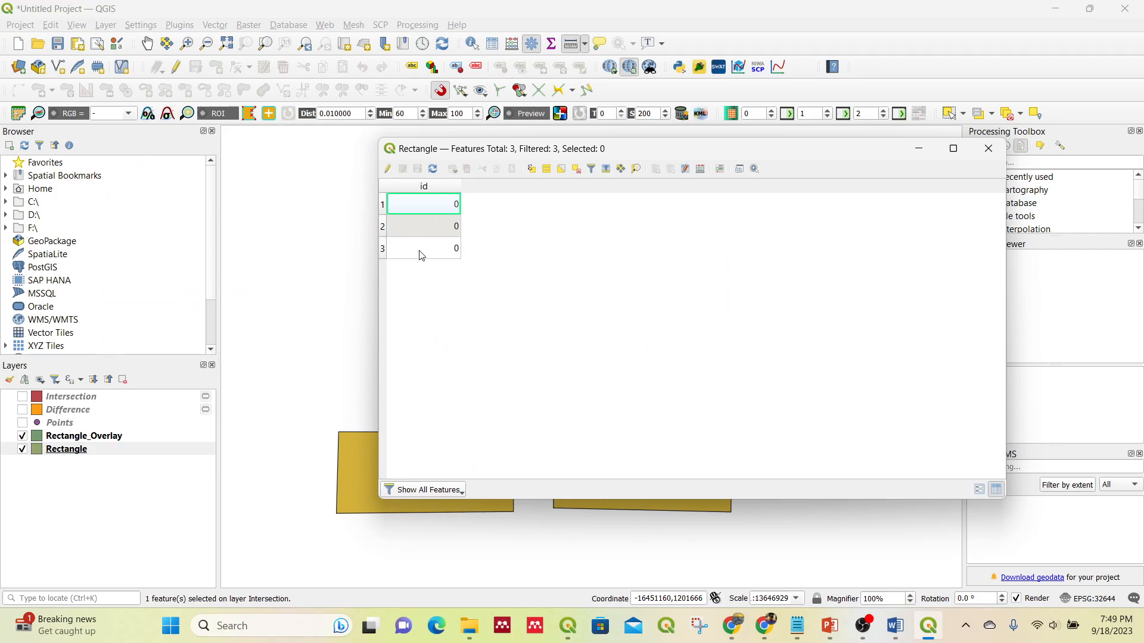
left_click(988, 149)
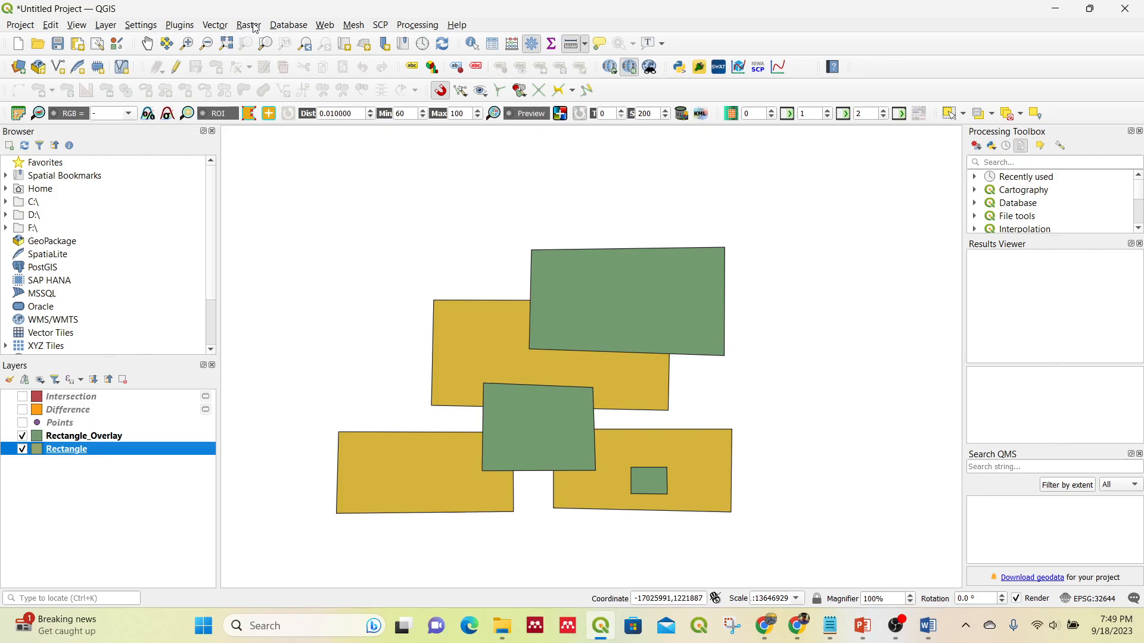
Run the Union tool with Rectangle as input and Rectangle_Overlay as overlay, outputting to a temporary layer
left_click(221, 26)
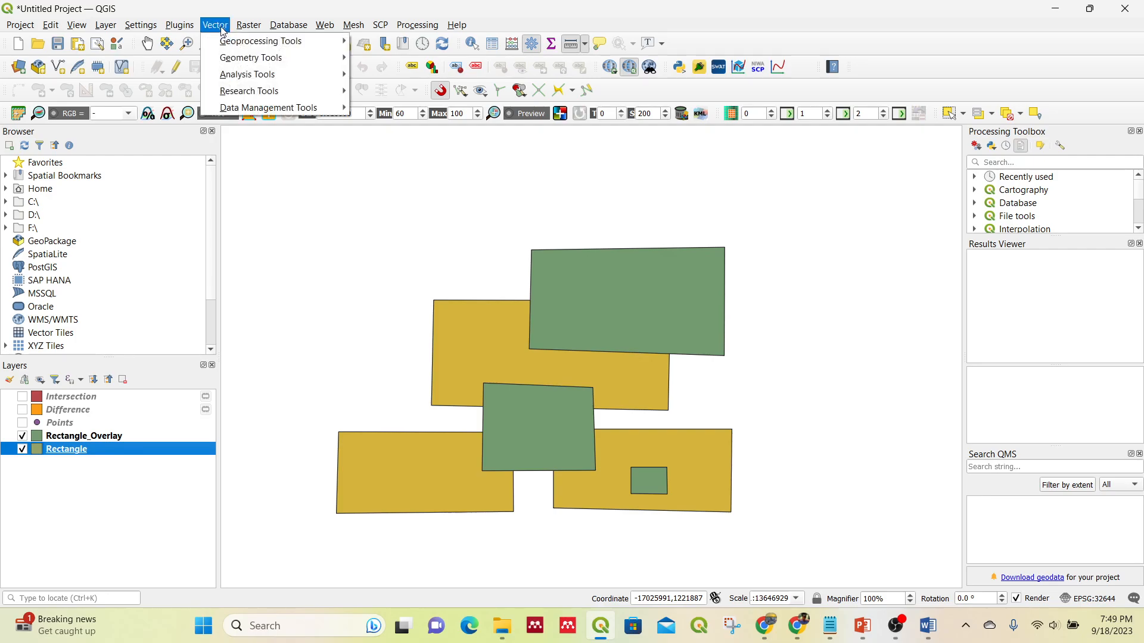
mouse_move(232, 44)
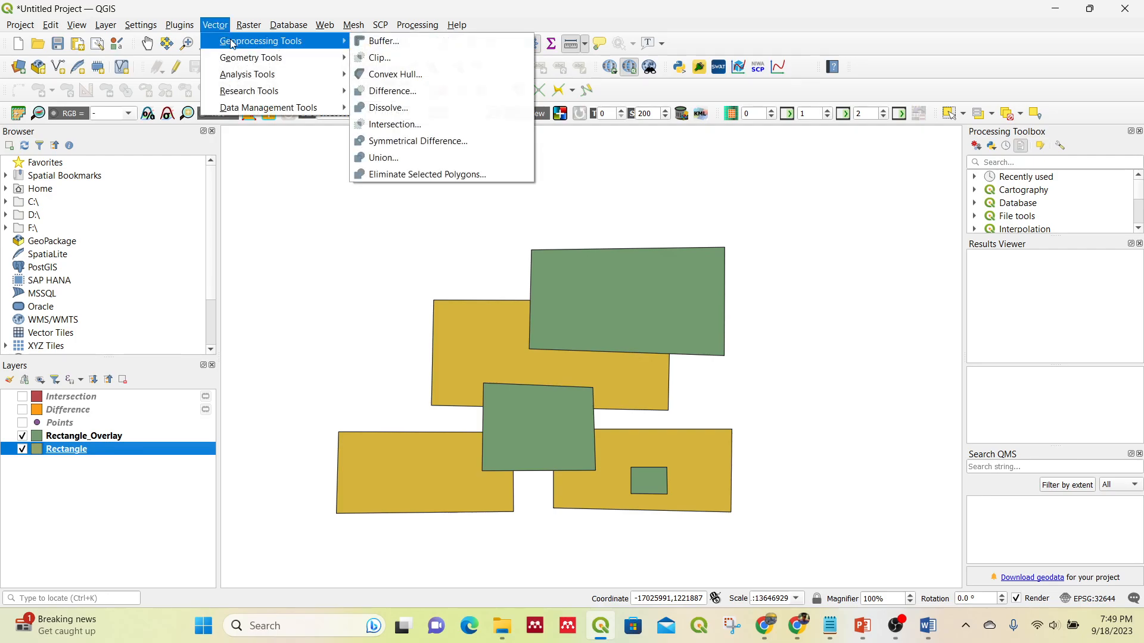
left_click(398, 159)
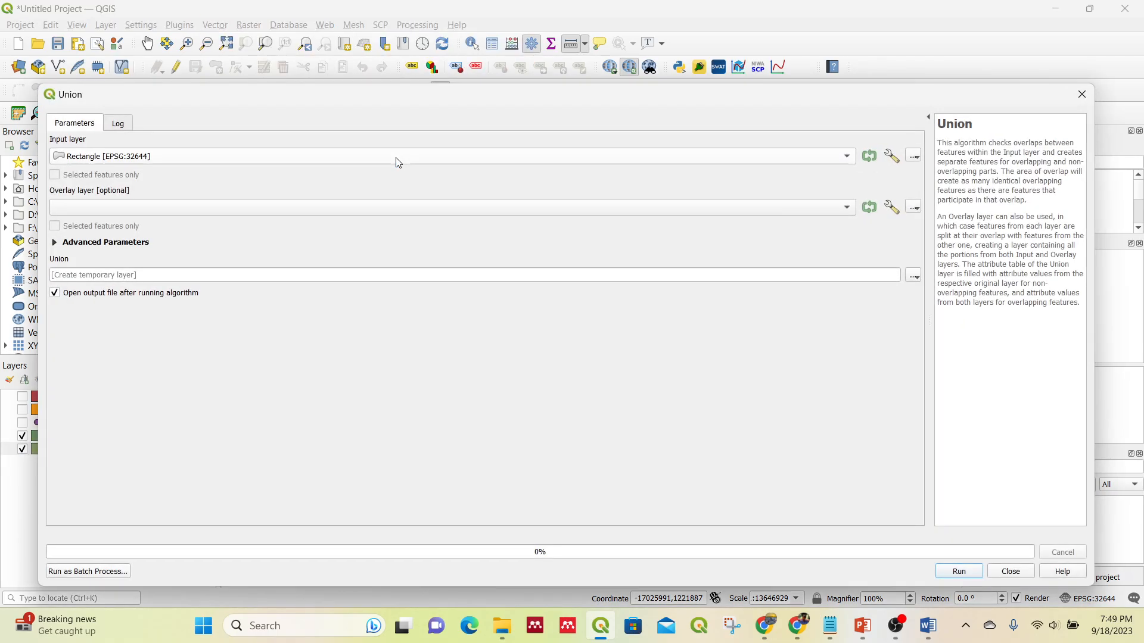
left_click(190, 208)
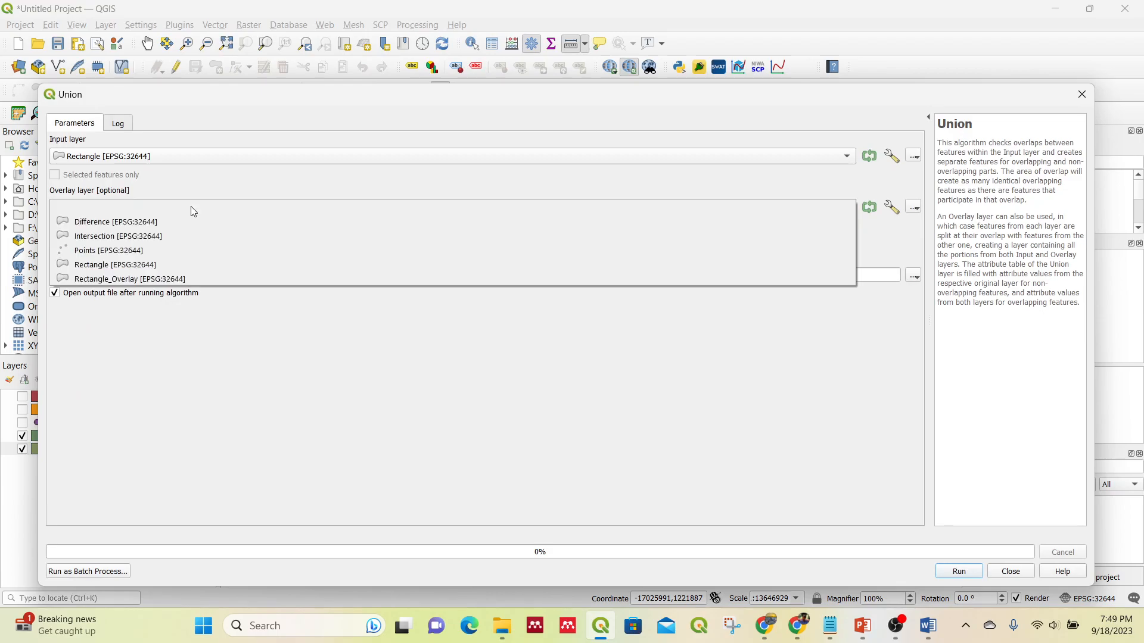
left_click(169, 278)
left_click(950, 572)
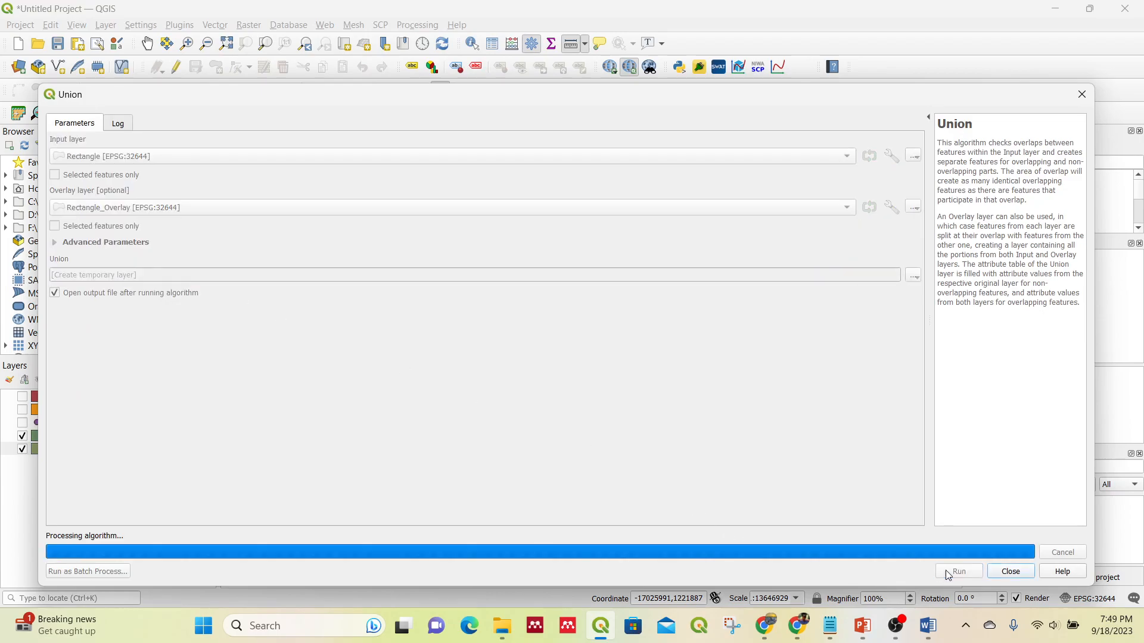
left_click(1010, 571)
Move the Union layer to the top of the layer order and hide the Rectangle_Overlay and Rectangle layers
left_click_drag(115, 450, 162, 393)
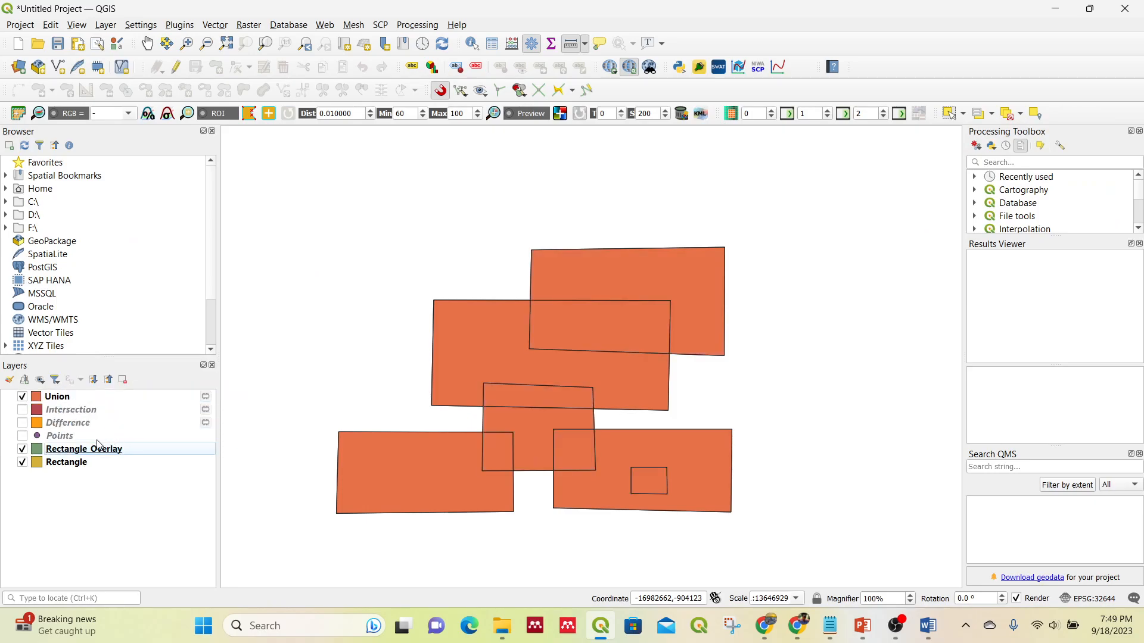
left_click(23, 451)
left_click(23, 463)
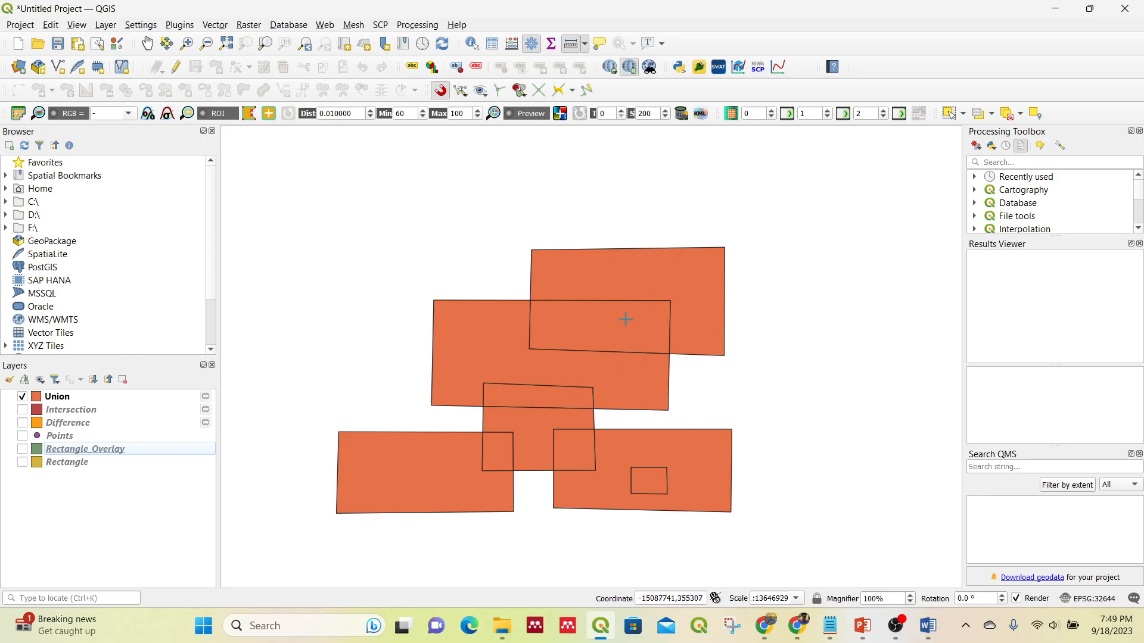
Open the Union layer's attribute table and place it beside the map polygons
left_click(53, 398)
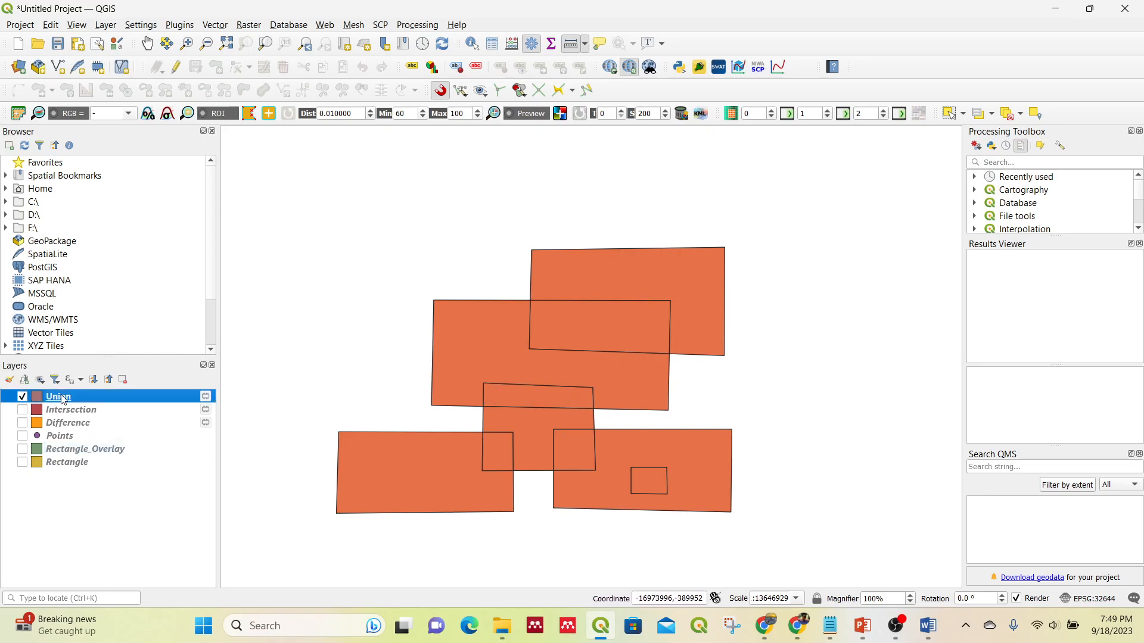
right_click(57, 398)
left_click(156, 233)
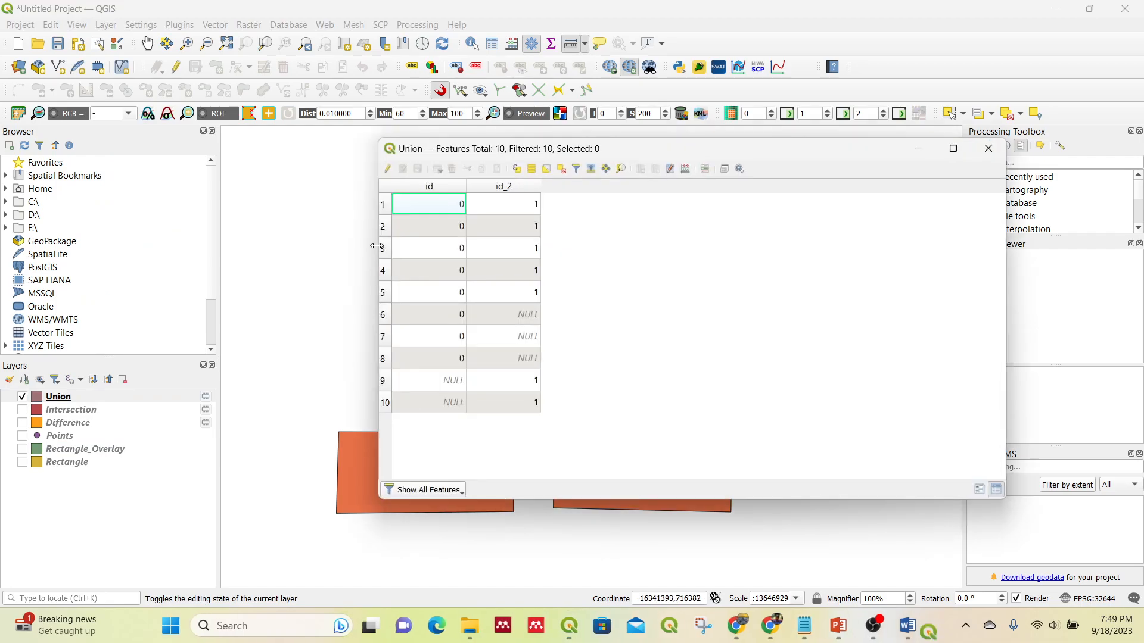
left_click_drag(683, 152, 1055, 103)
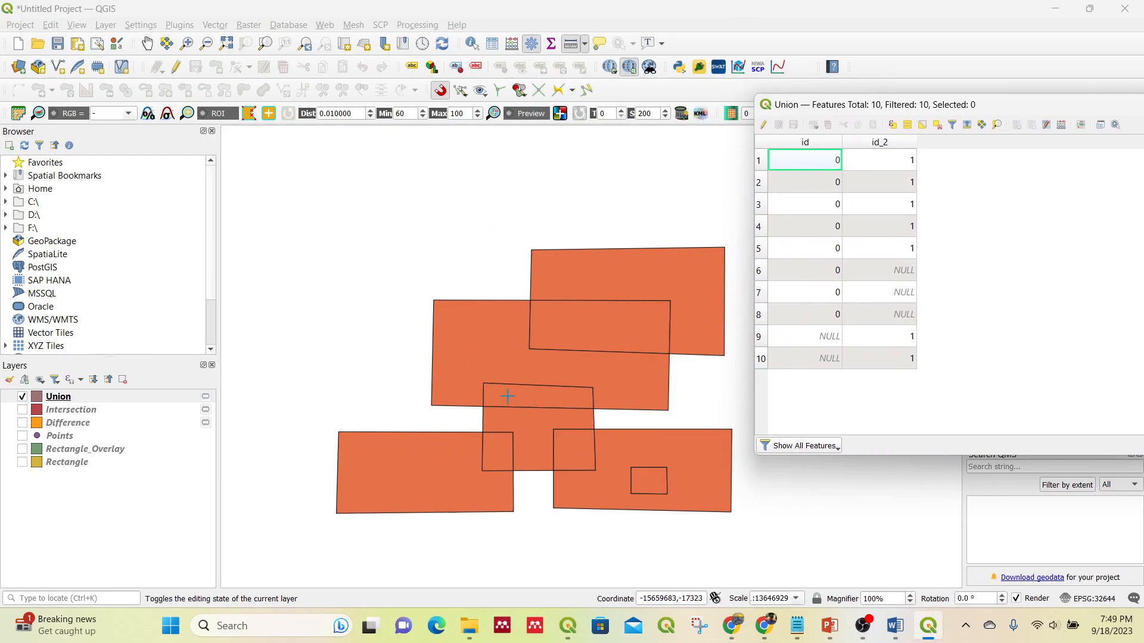
left_click(603, 419)
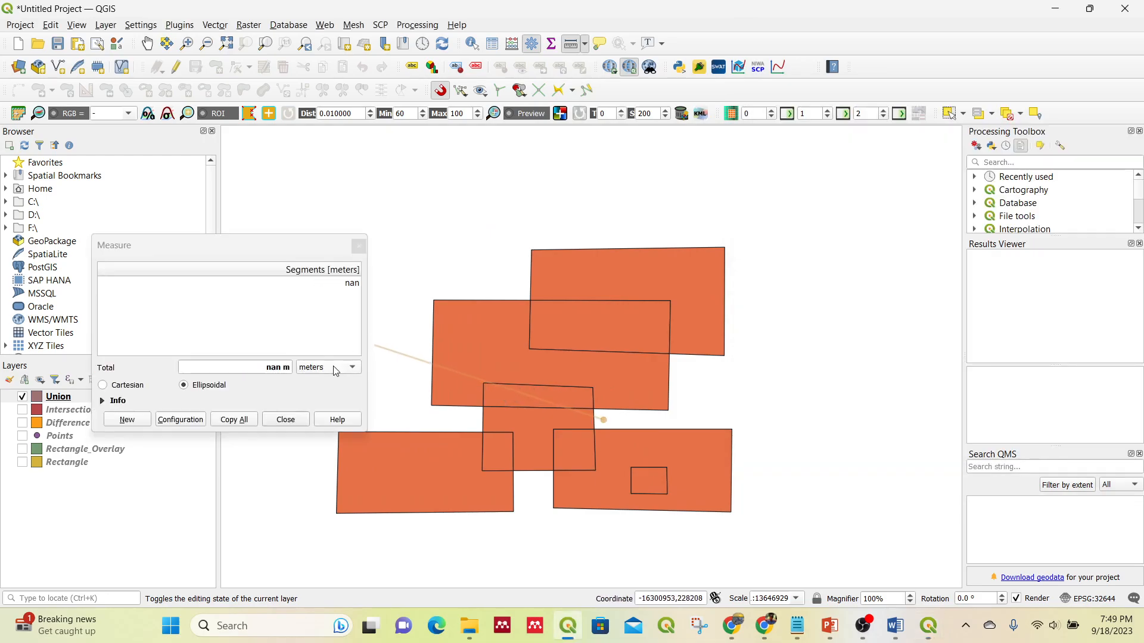
left_click(358, 245)
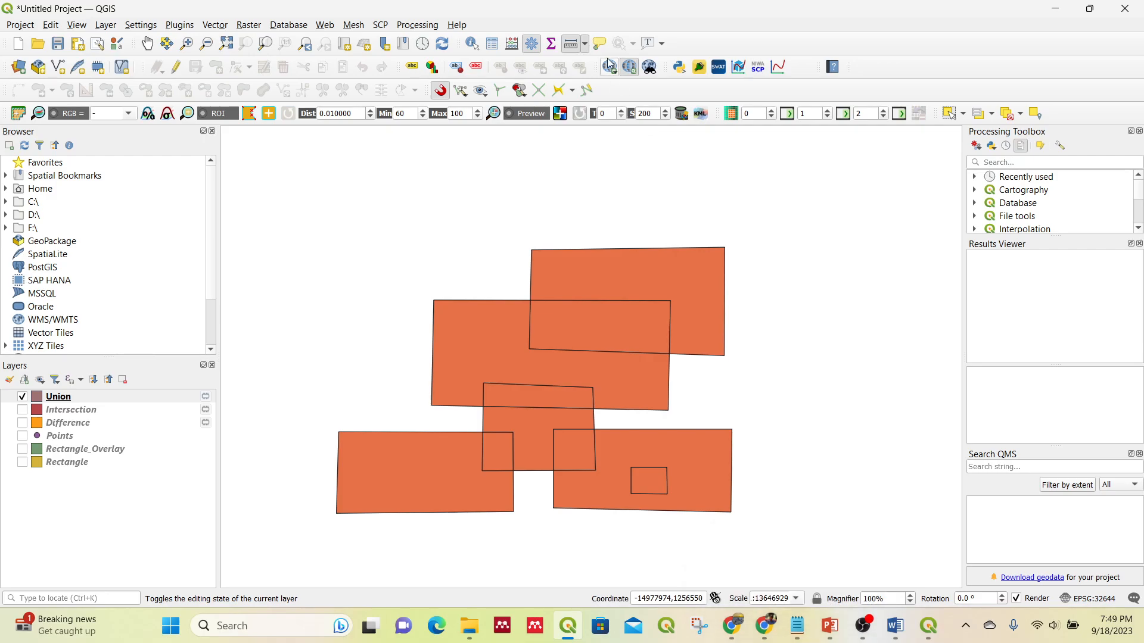
left_click(572, 44)
left_click(356, 245)
Return to the Union attribute table and sort its records by id in ascending order
key("F6")
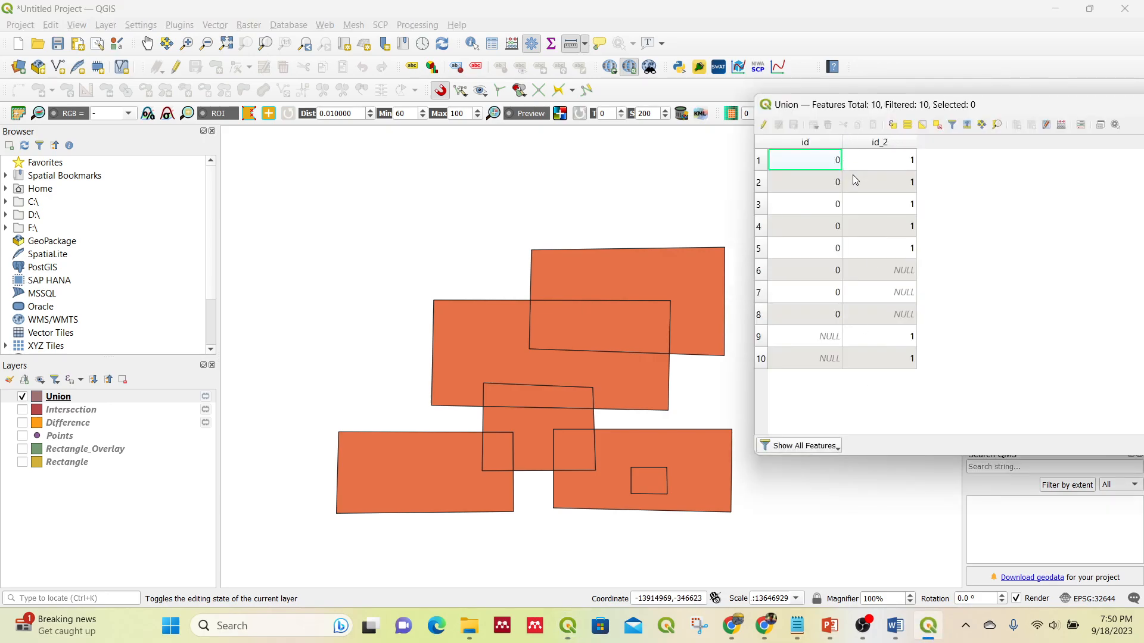
left_click(817, 143)
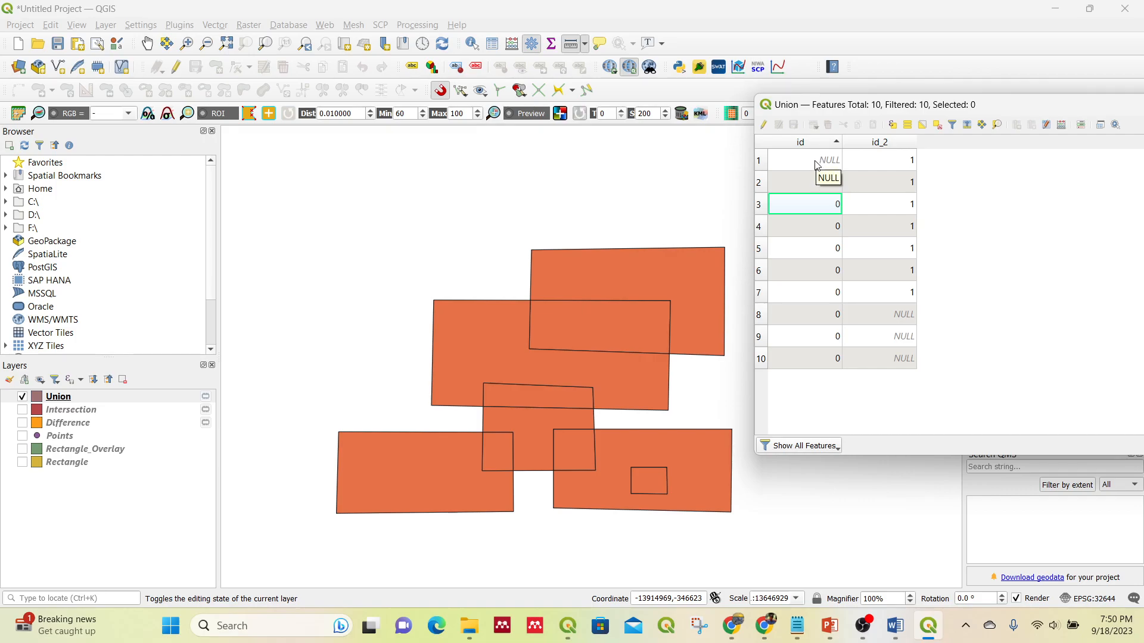
Compare the Union polygons with Rectangle_Overlay and Rectangle by toggling layer visibility, leaving all three layers shown
left_click(24, 397)
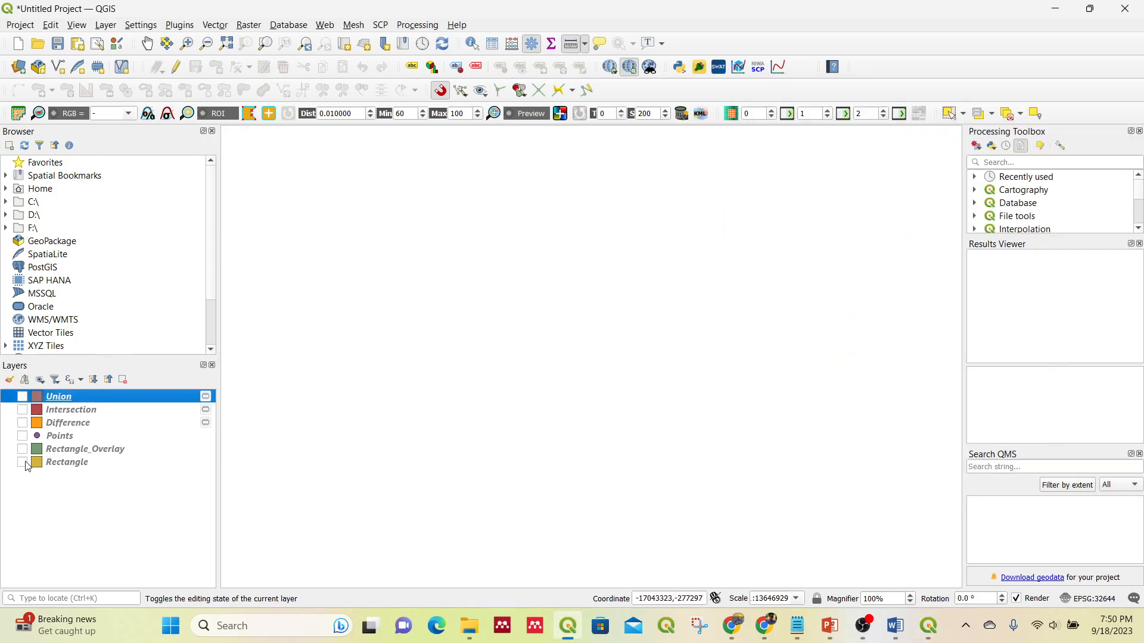
left_click(23, 449)
left_click(23, 397)
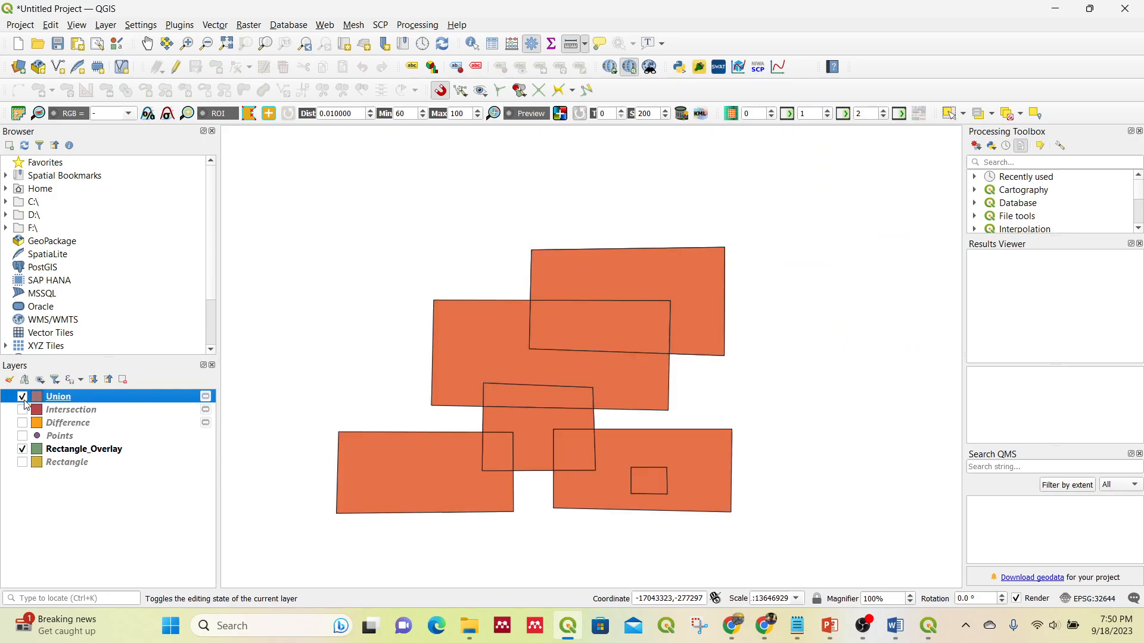
left_click(23, 397)
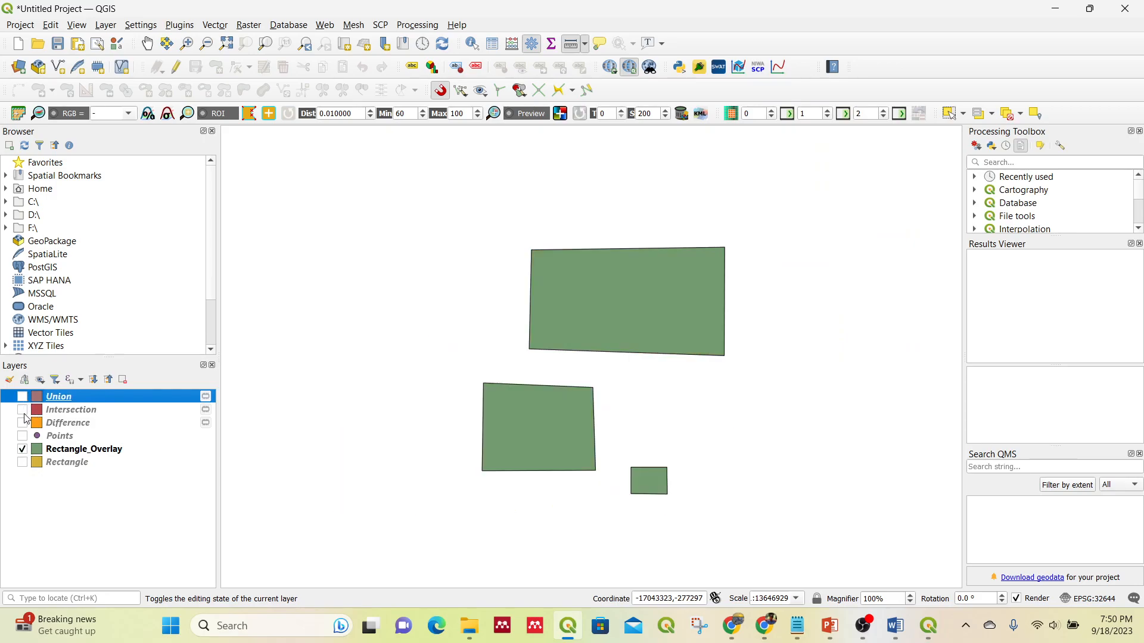
left_click(25, 462)
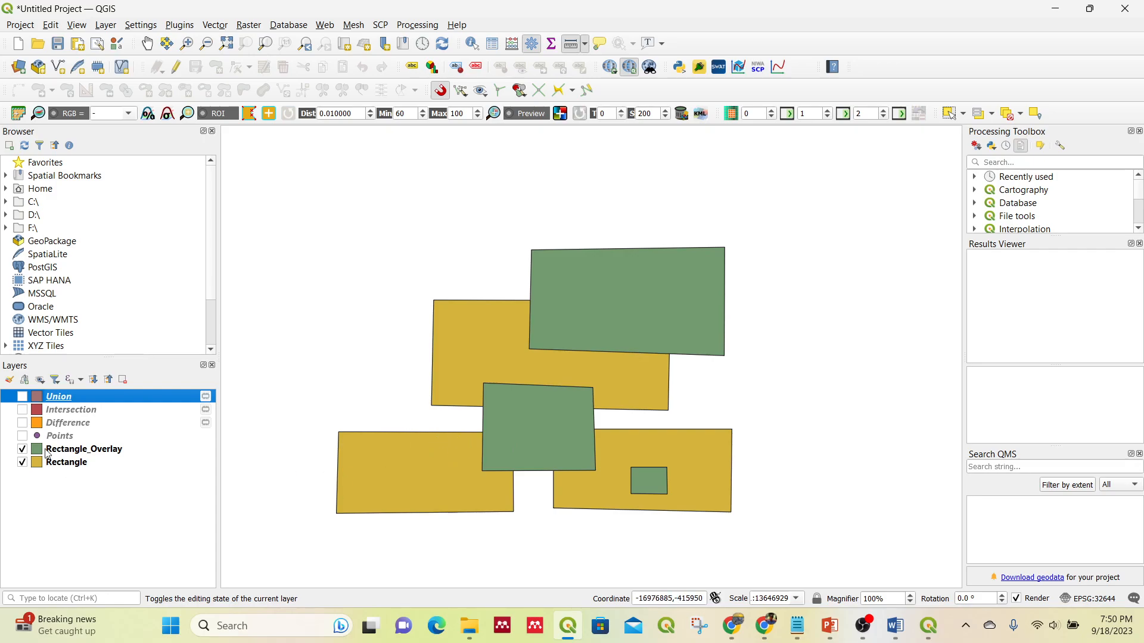
left_click(22, 397)
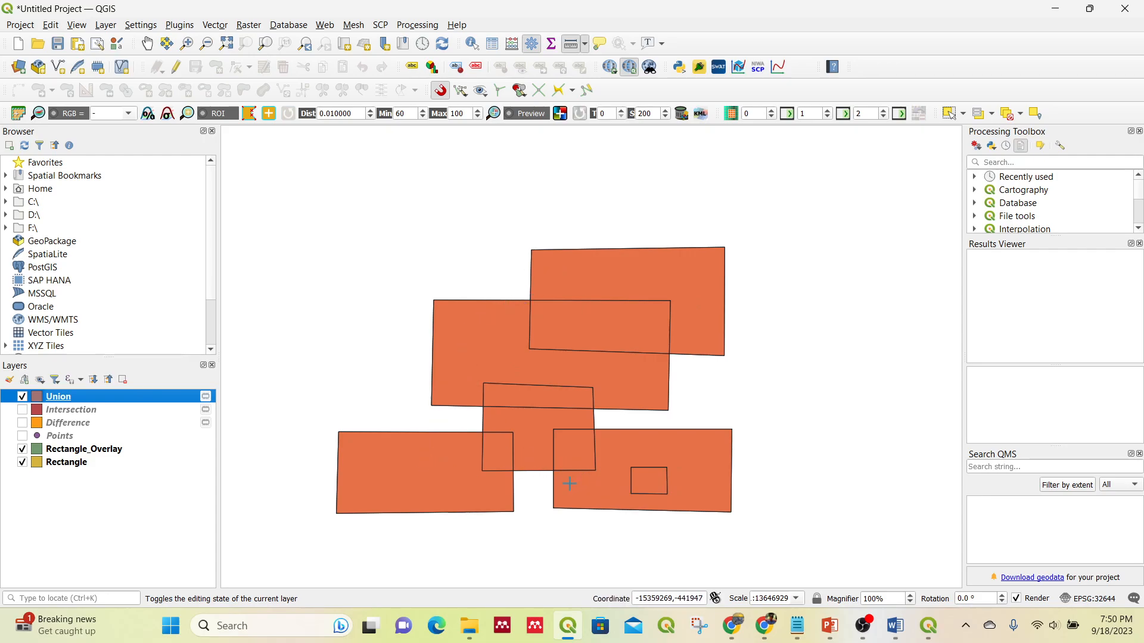
left_click(121, 453)
left_click(103, 471)
left_click(103, 463)
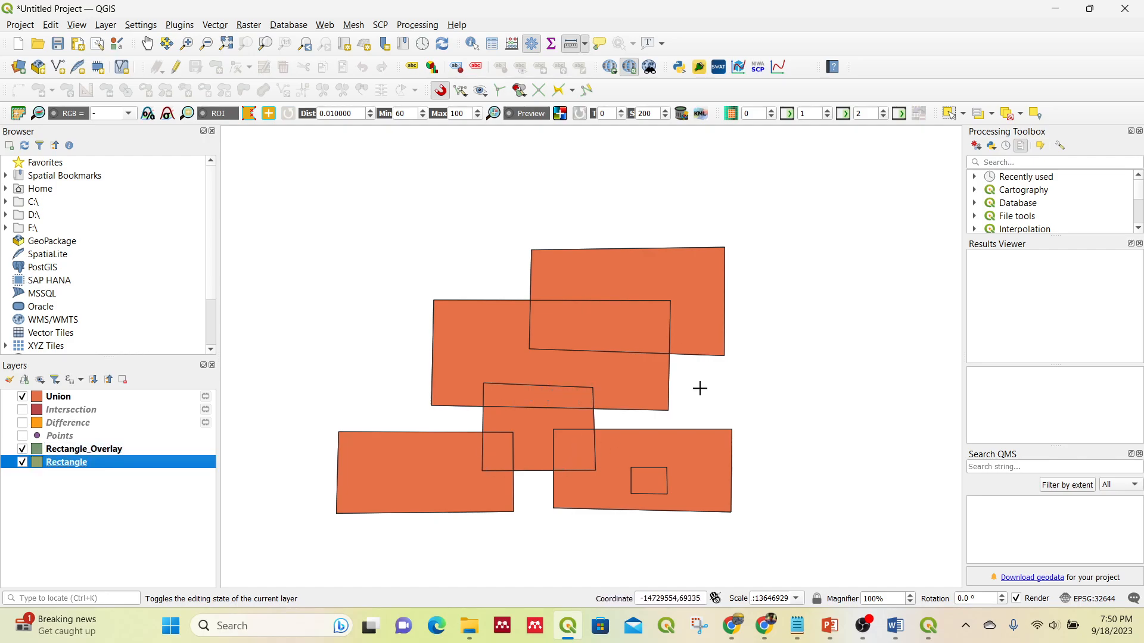
Examine the NULL entries in the id and id_2 columns of the Union attribute table, and close the table
left_click(932, 630)
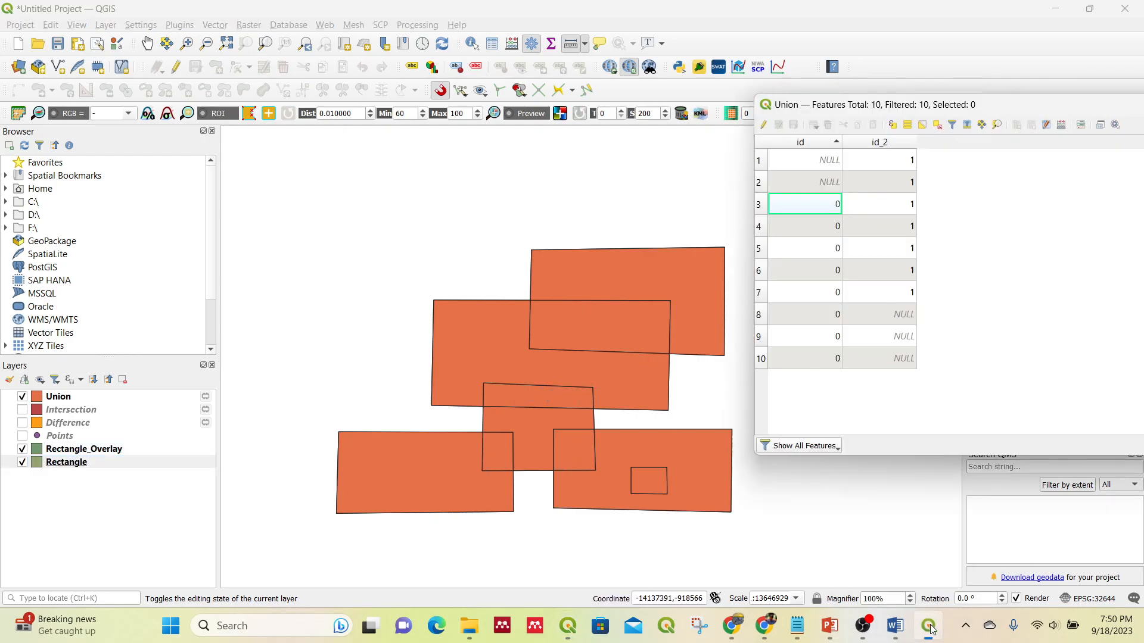
left_click(820, 164)
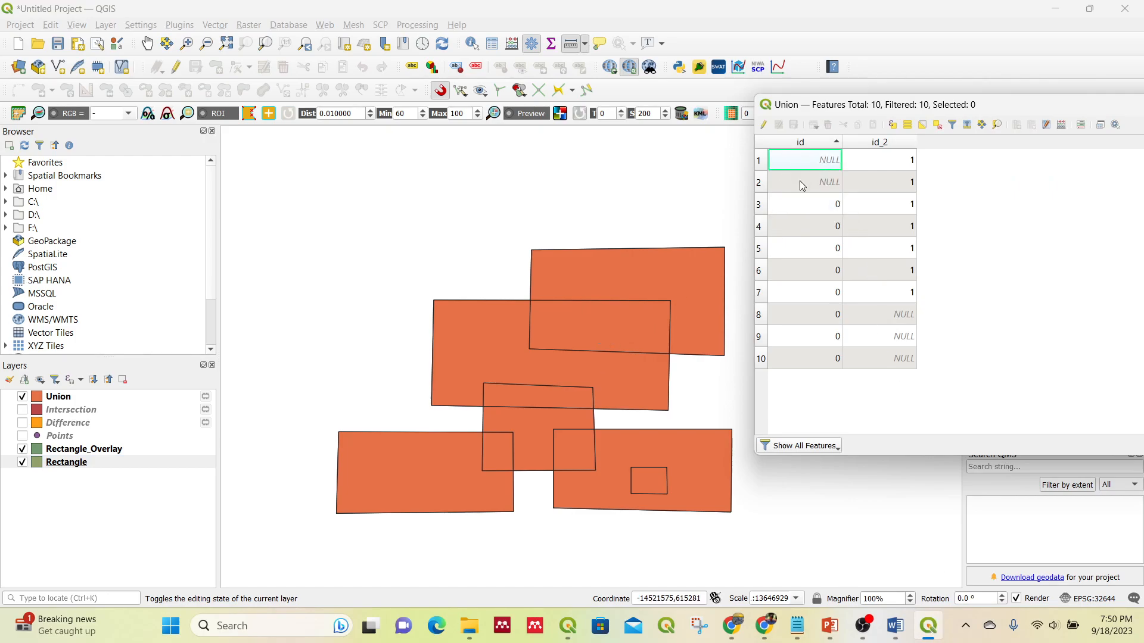
left_click(799, 181)
left_click(891, 310)
left_click(895, 334)
left_click(898, 362)
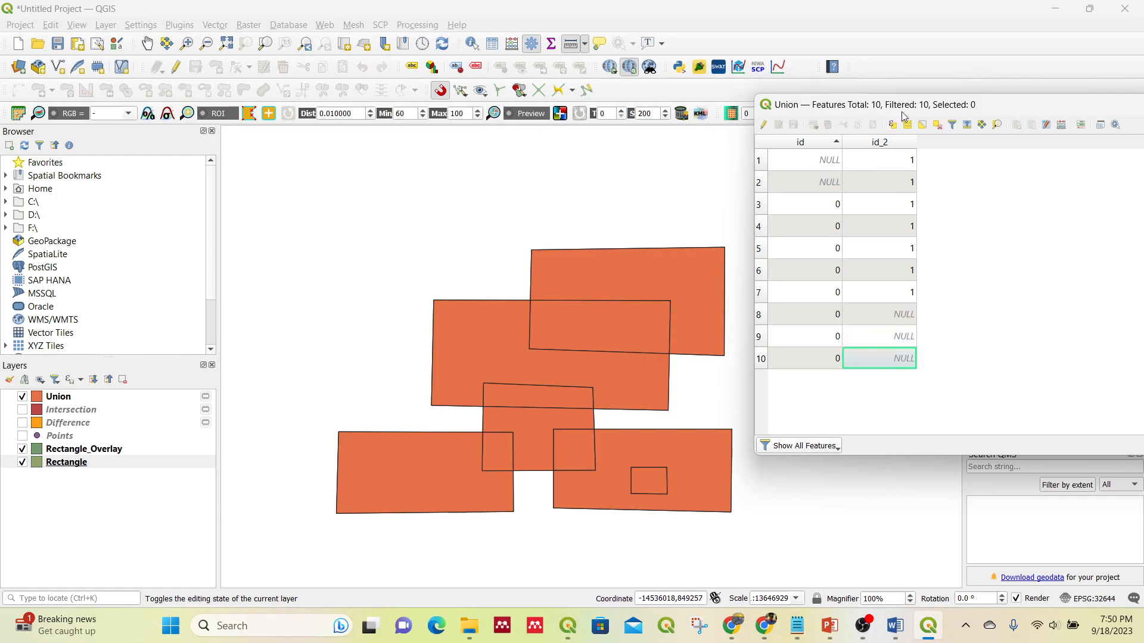
left_click_drag(906, 114, 581, 136)
left_click(1039, 133)
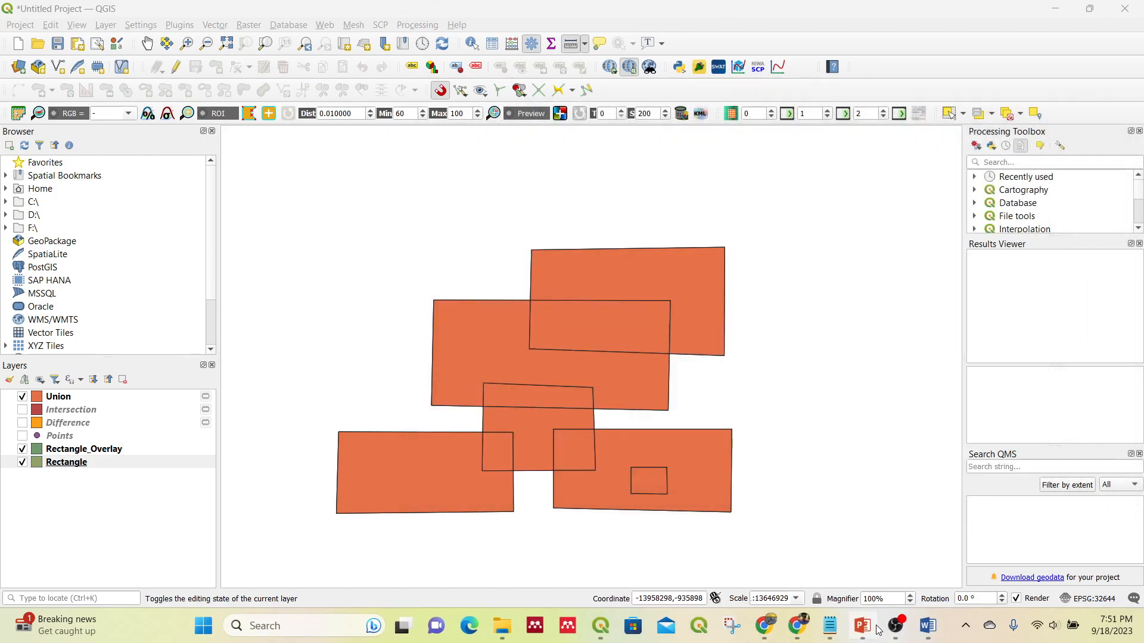
Hide the Union, Rectangle_Overlay and Rectangle layers, show Points, and move Points to the top of the layer order
mouse_move(861, 624)
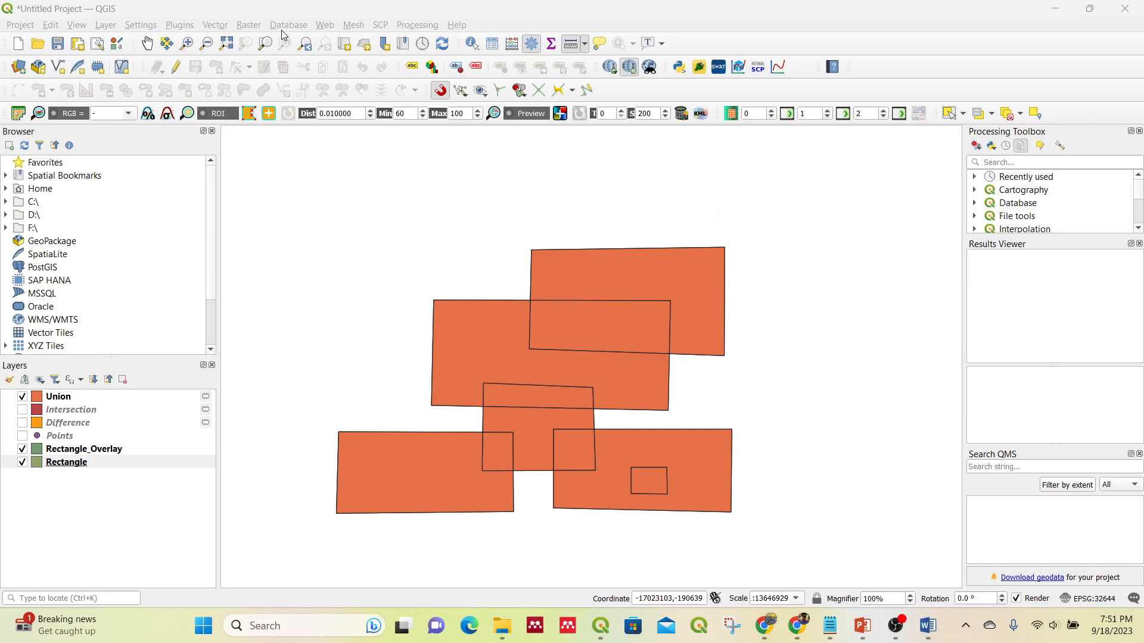
left_click(258, 27)
left_click(70, 468)
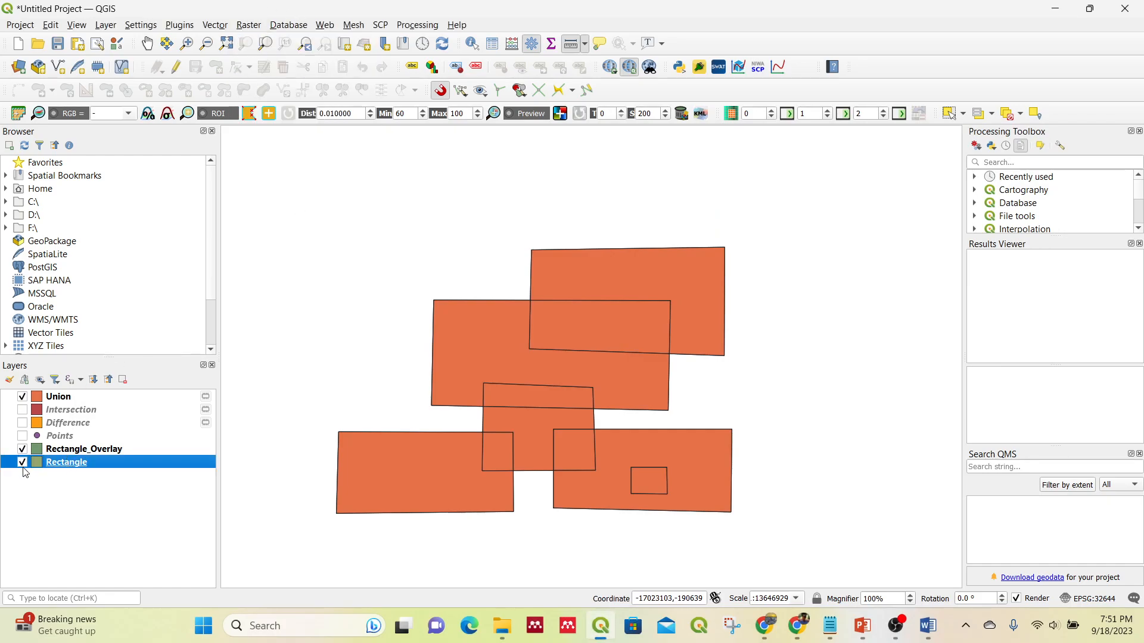
left_click(23, 462)
left_click(22, 449)
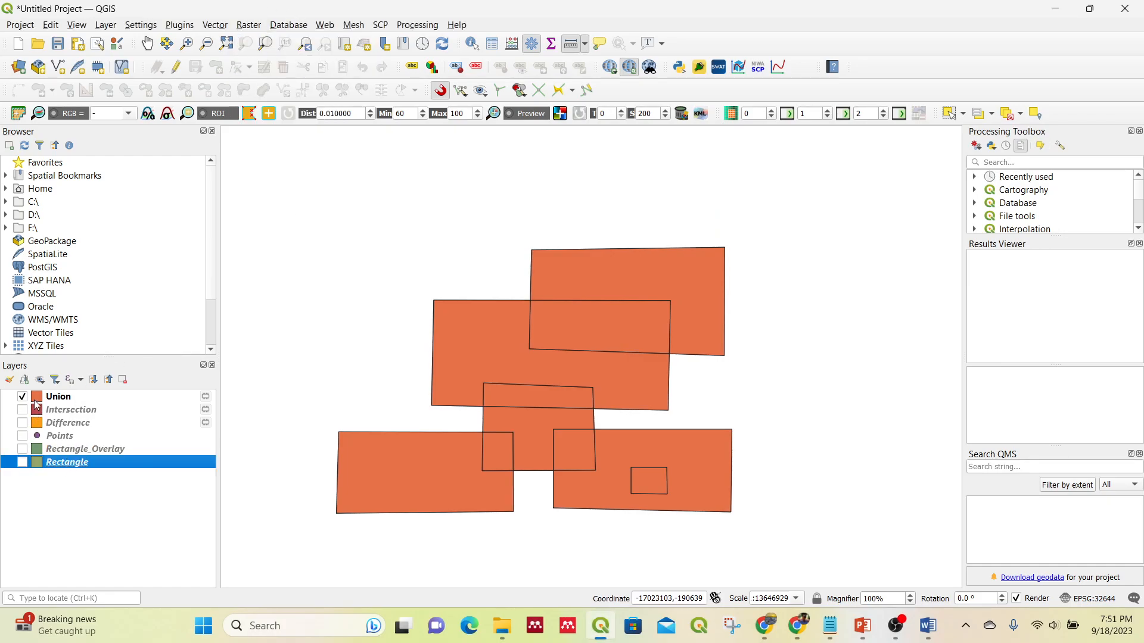
left_click(23, 396)
left_click(23, 437)
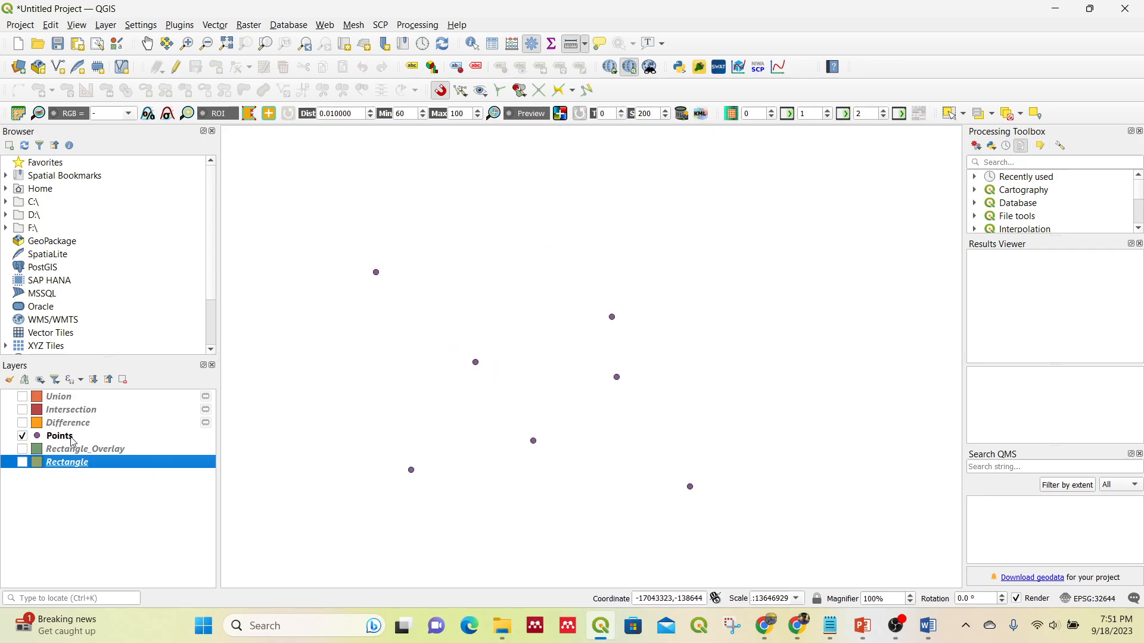
left_click_drag(72, 440, 124, 400)
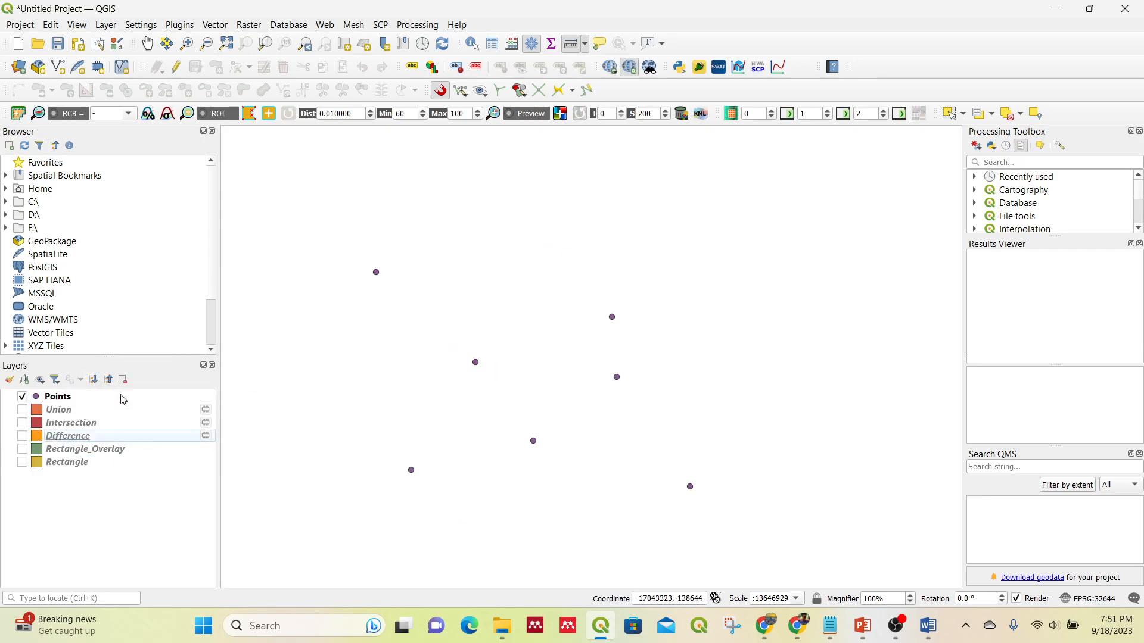
left_click(68, 401)
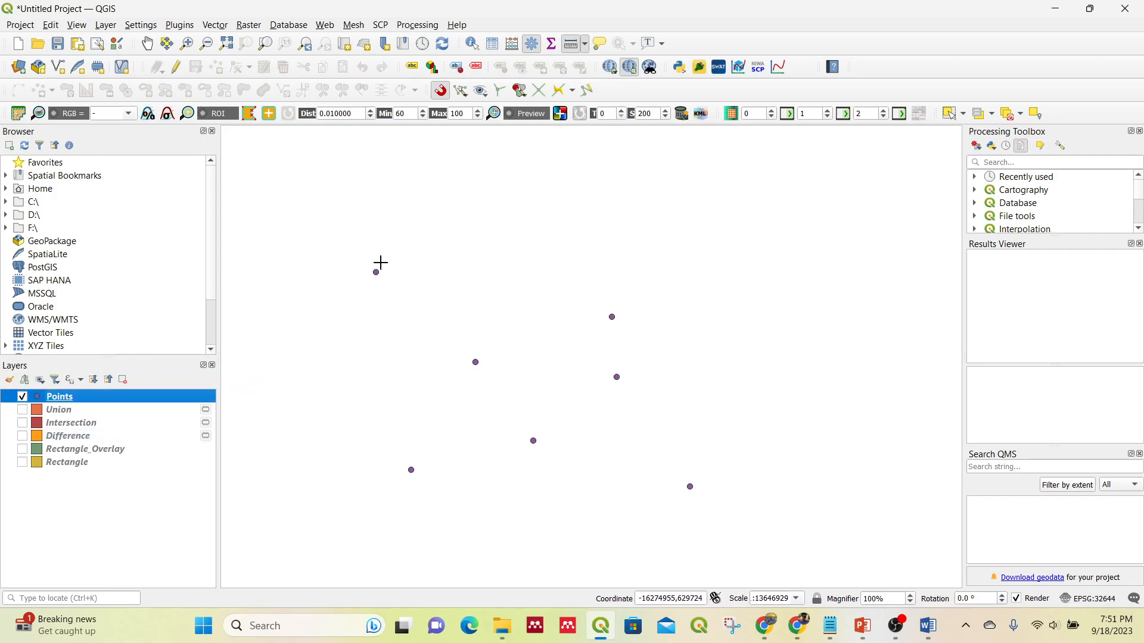